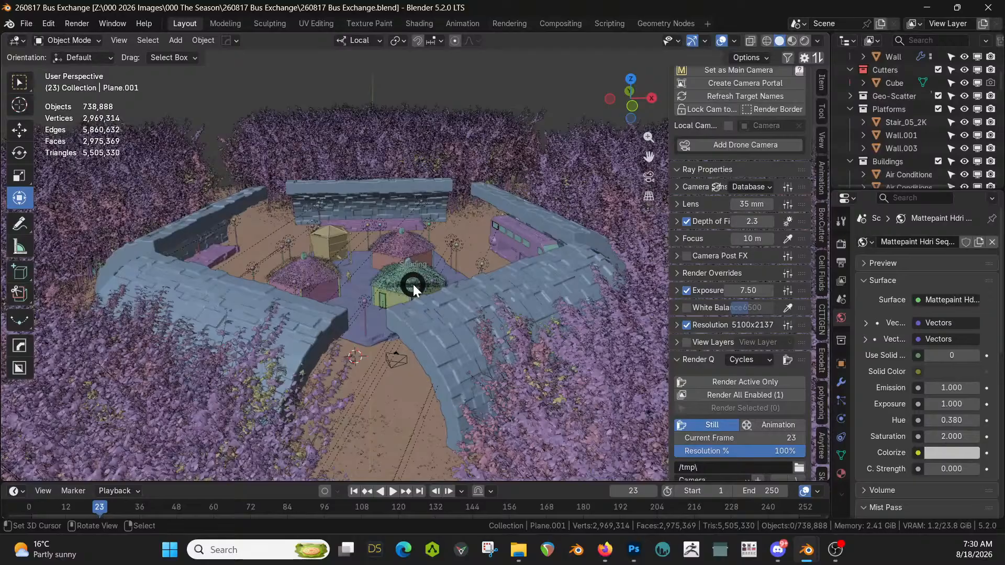
Preview the scene in rendered shading, return to solid shading and exclude the Geo-Scatter collection from the view layer
key("8")
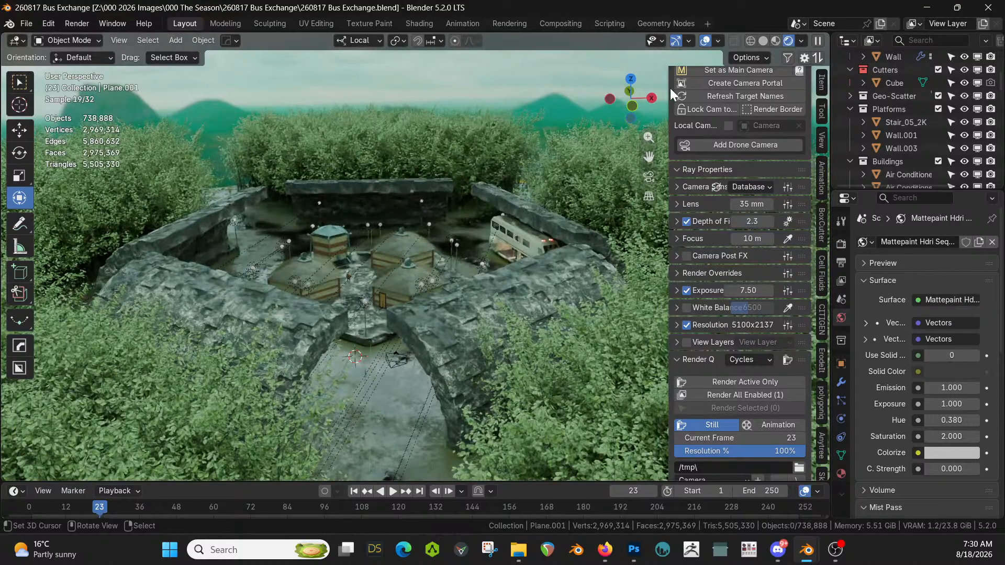
left_click(765, 39)
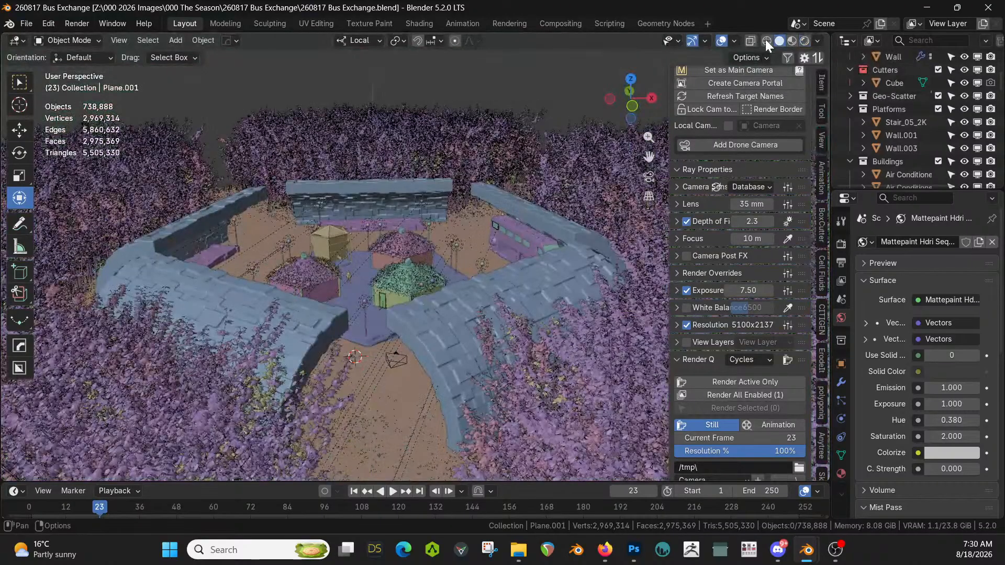
left_click(938, 96)
middle_click_drag(629, 229, 400, 312)
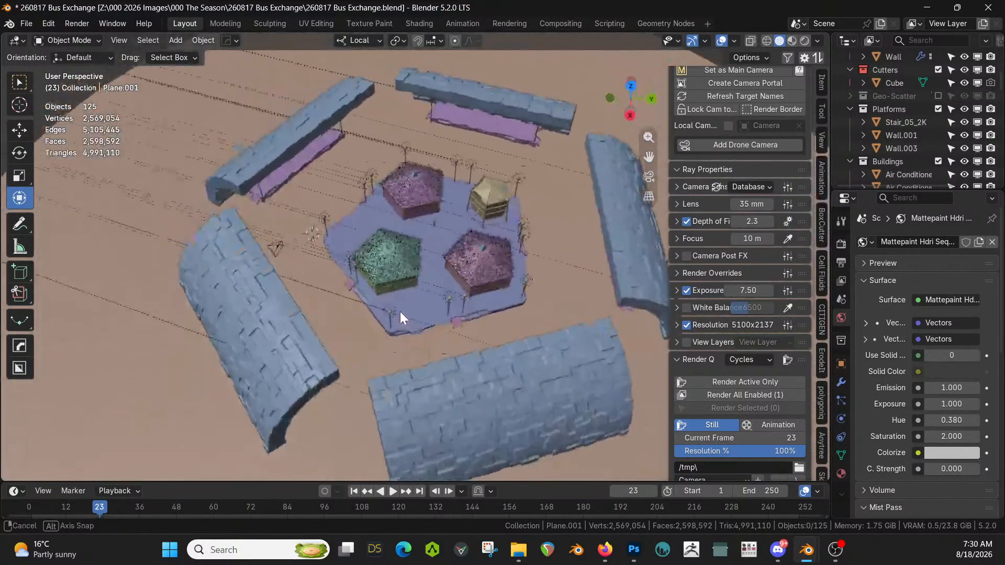
scroll(400, 312, "up", 5)
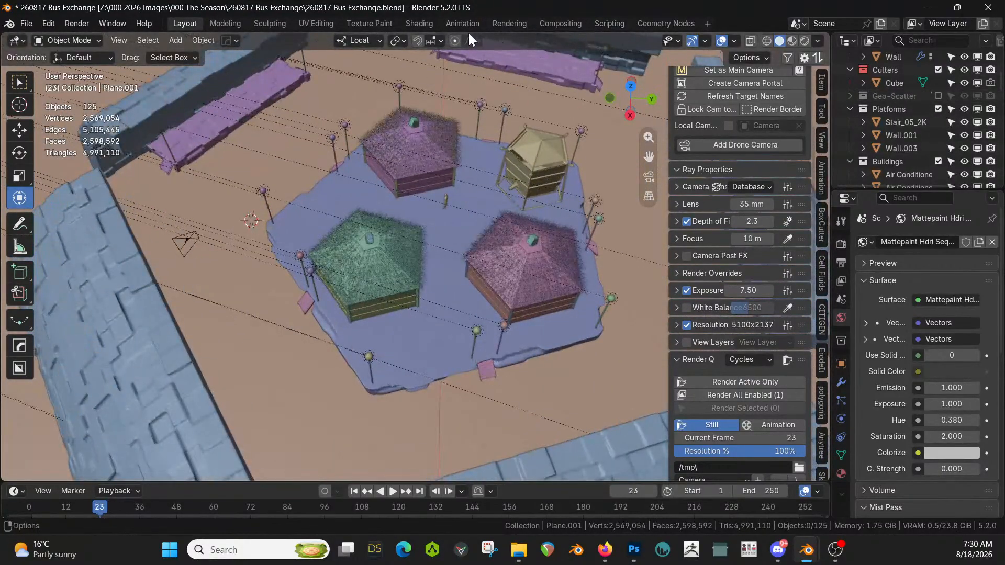
Turn off the Motion Paths and Relationship Lines overlays and save the file
left_click(734, 41)
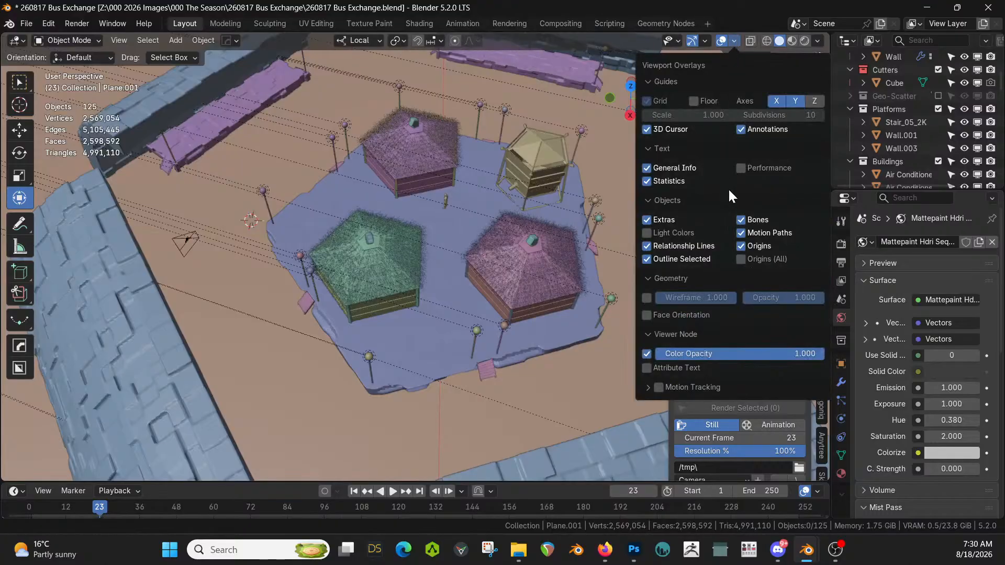
left_click(741, 234)
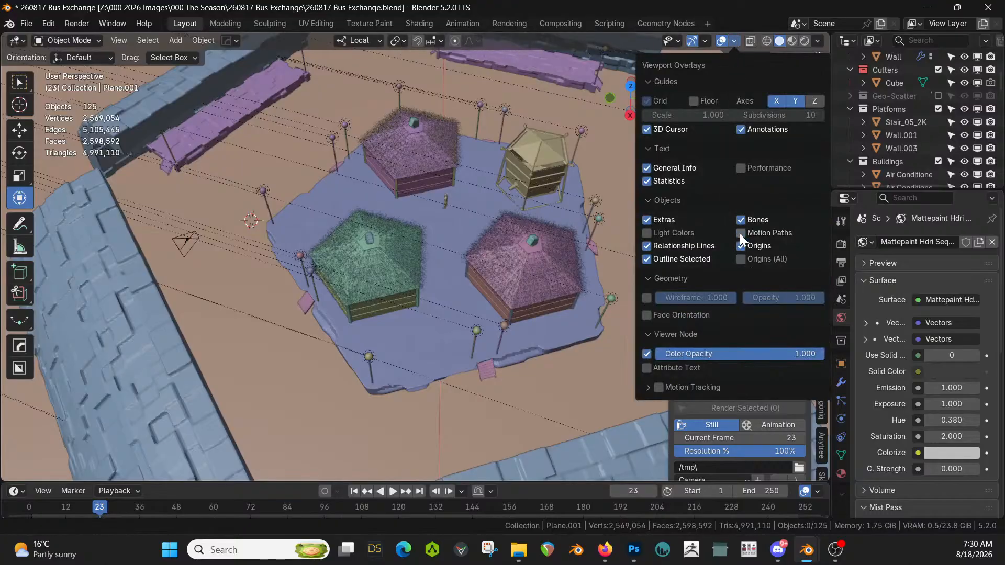
left_click(648, 246)
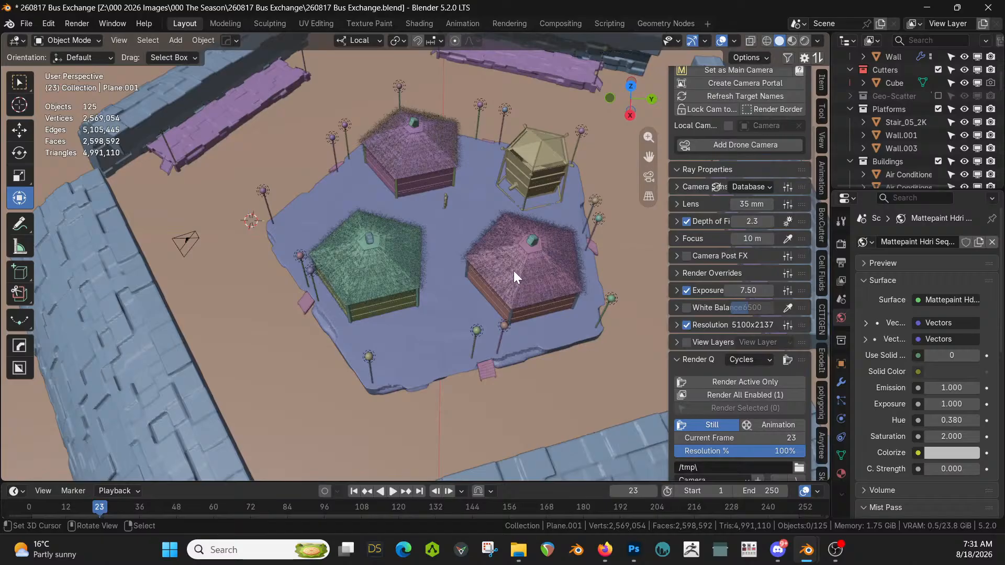
left_click(546, 118)
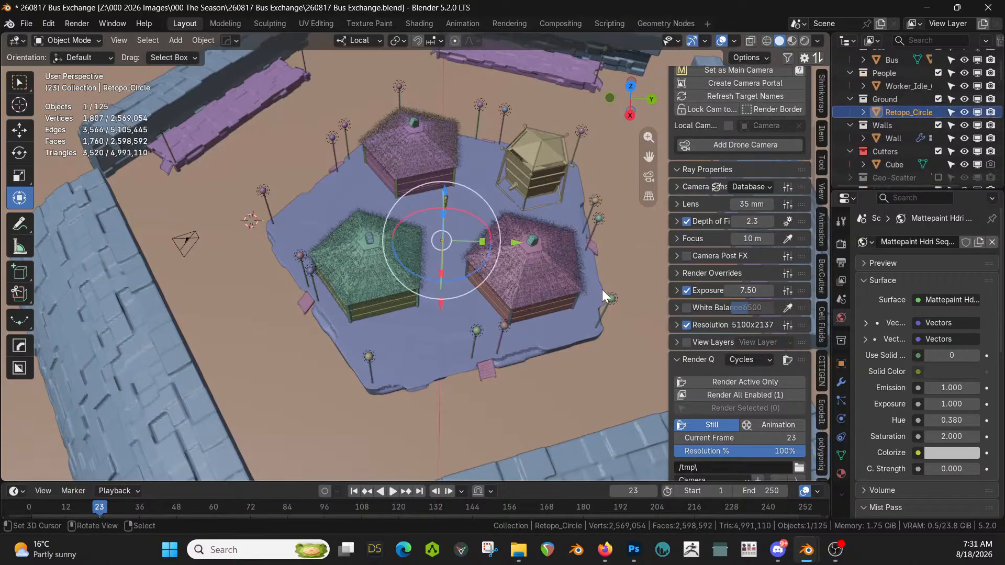
middle_click_drag(602, 290, 416, 315)
key("ctrl+s")
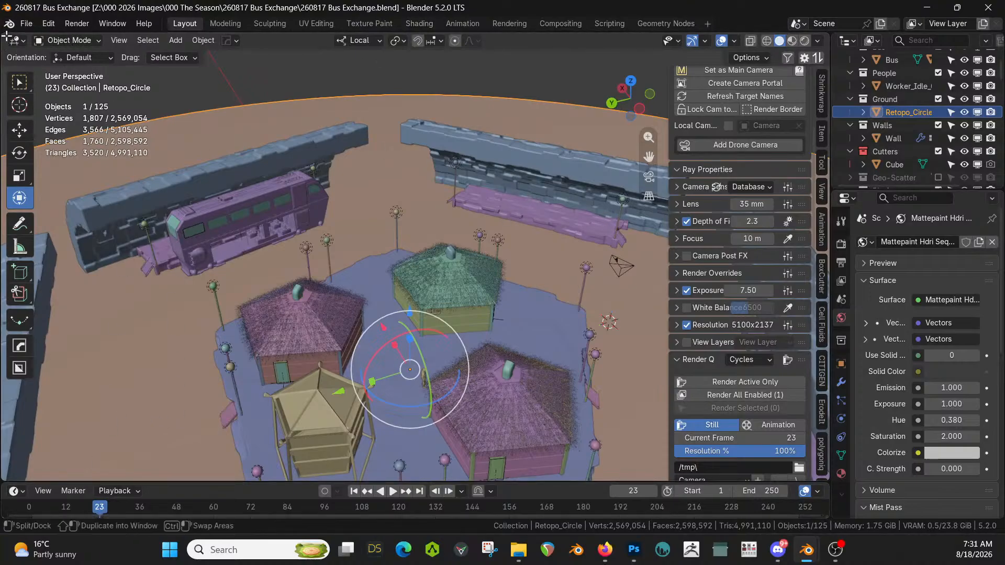
Split off an area as an Asset Browser, put it in its own window and merge the split back into a single 3D viewport
left_click_drag(2, 41, 360, 230)
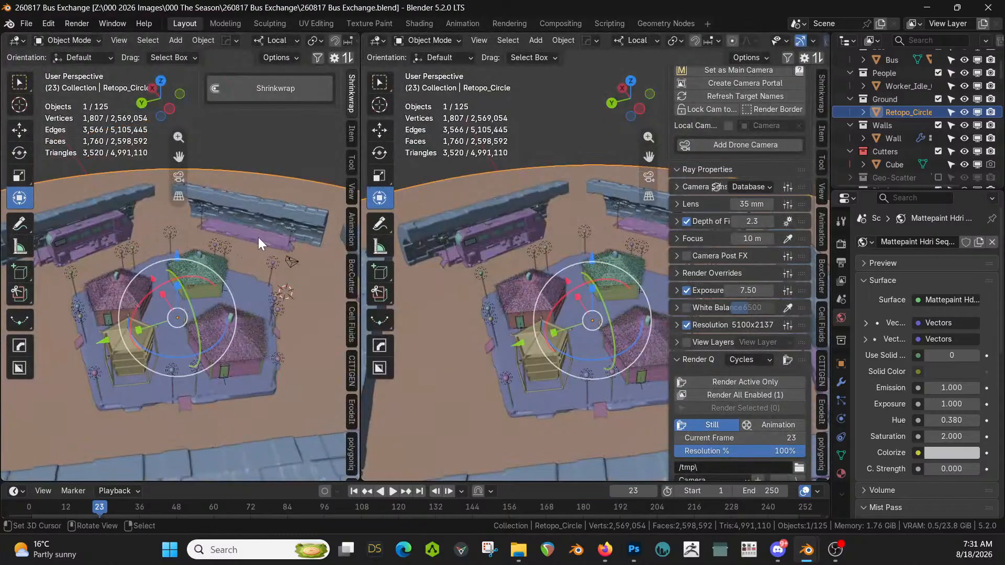
key("shift+F1")
key("shift+F1")
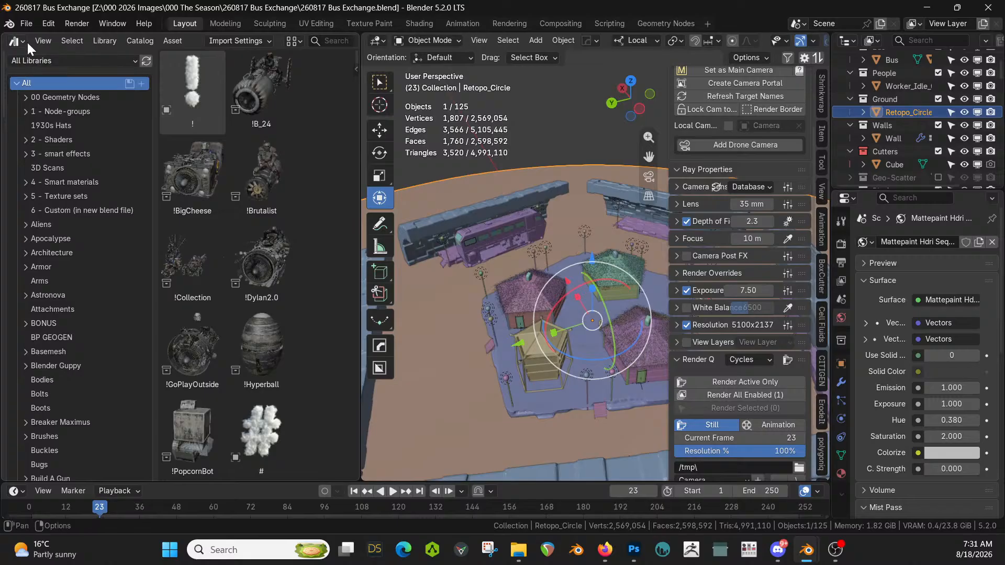
left_click_drag(4, 35, 8, 37)
left_click_drag(365, 37, 314, 79)
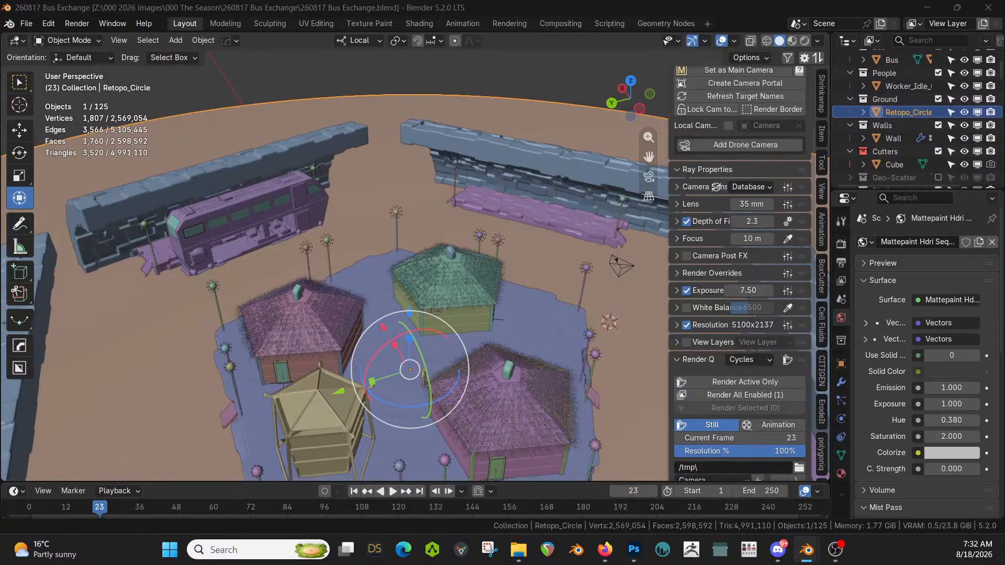
Place the neon signs_015 2K asset on the wall above the bus and rotate it -90 degrees about the X axis
left_click_drag(419, 31, 299, 157)
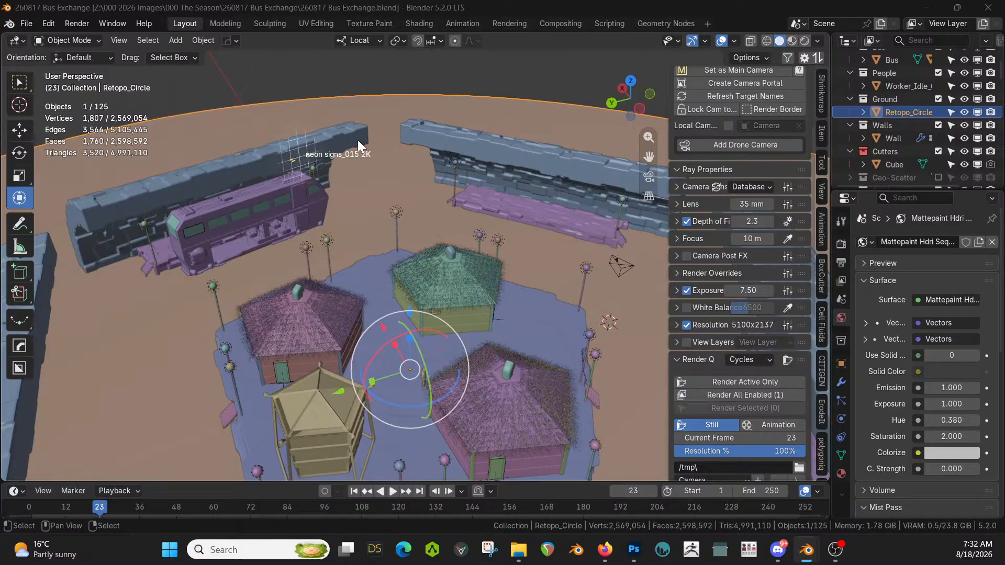
middle_click_drag(418, 141, 468, 64)
key("KP_Decimal")
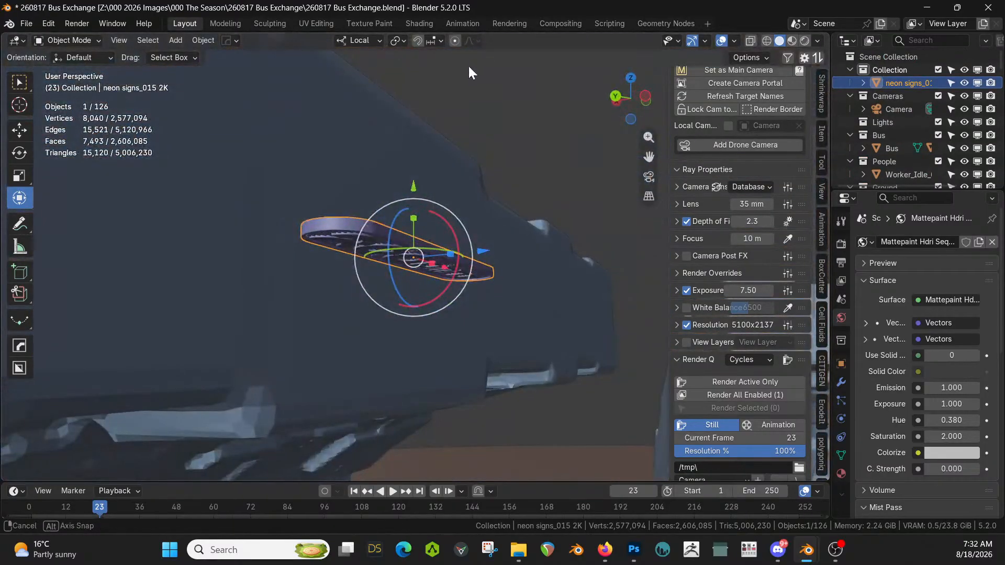
key("r")
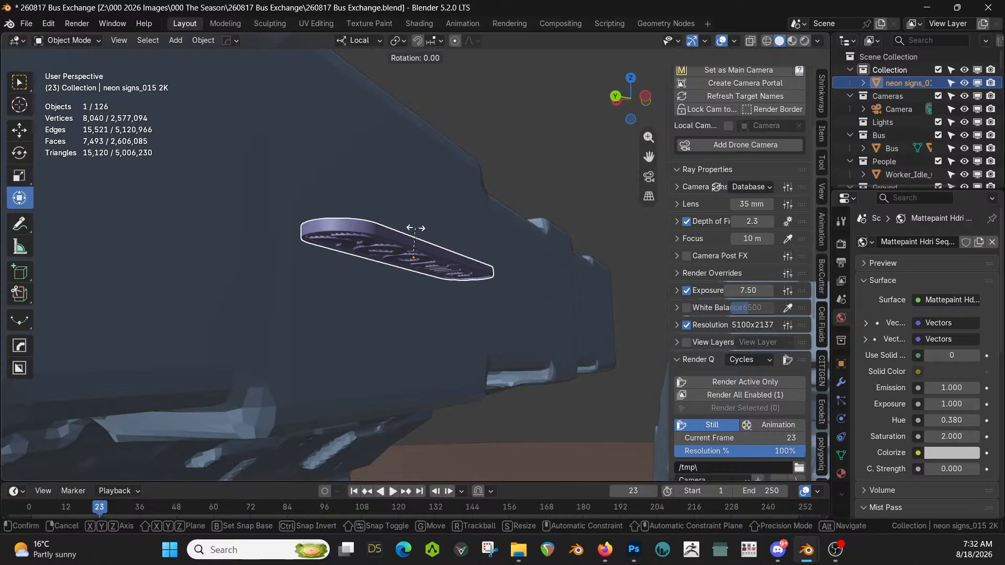
key("x")
key("x")
type("-90")
key("Return")
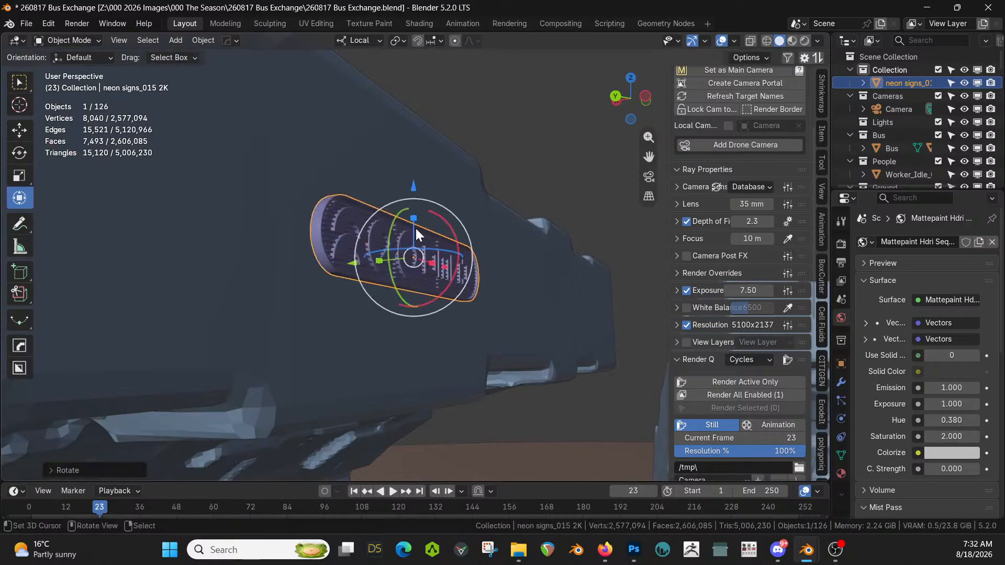
Enlarge the neon sign to nearly fill the height of the wall's top beam and shift it slightly upward along its local Z axis
middle_click_drag(415, 244, 325, 259)
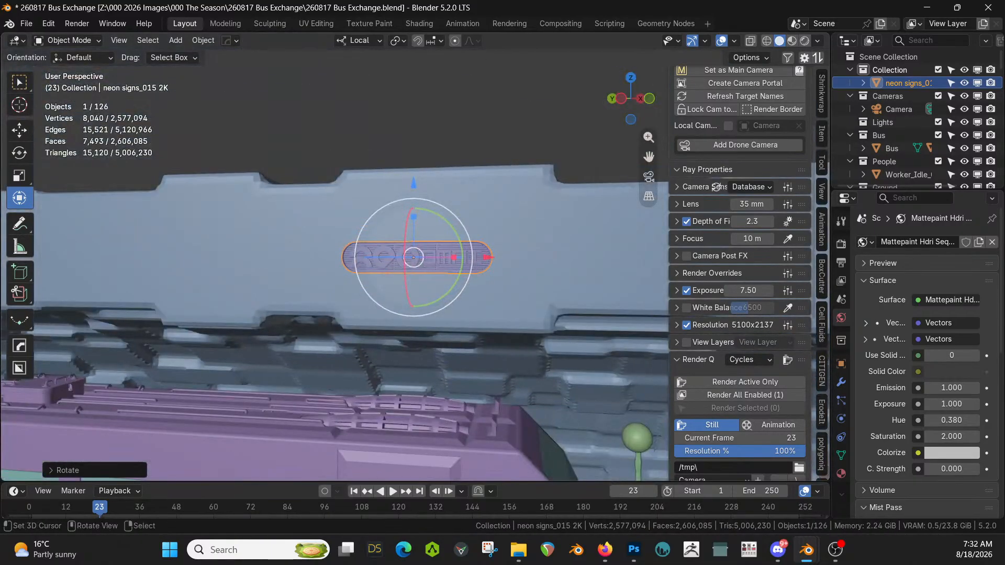
key("s")
left_click(513, 296)
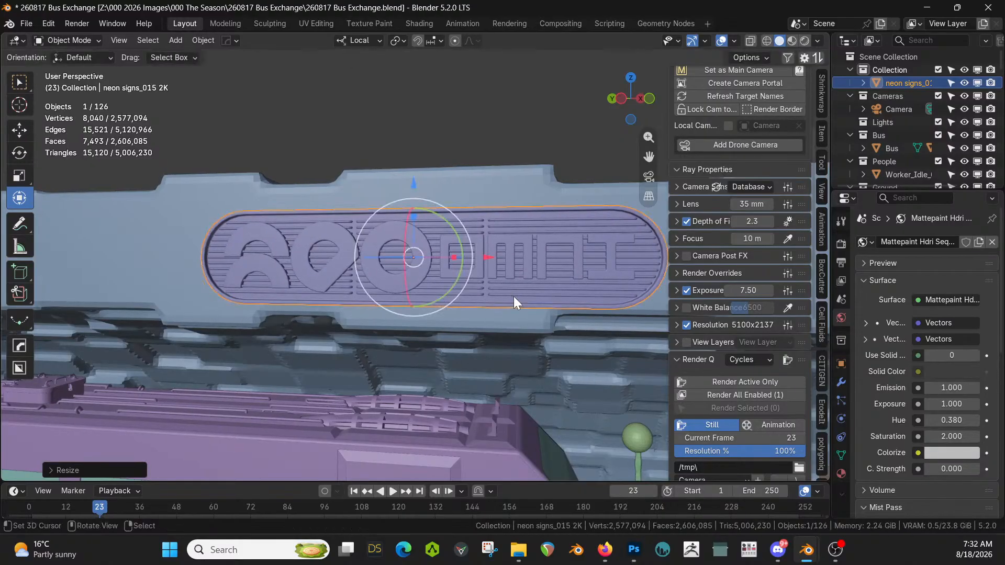
scroll(513, 296, "down", 3)
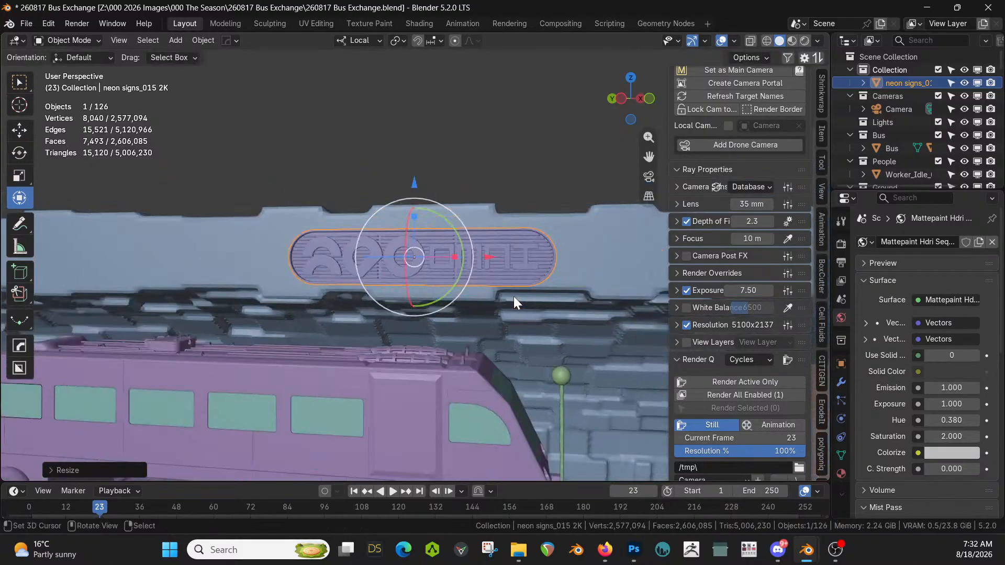
key("g")
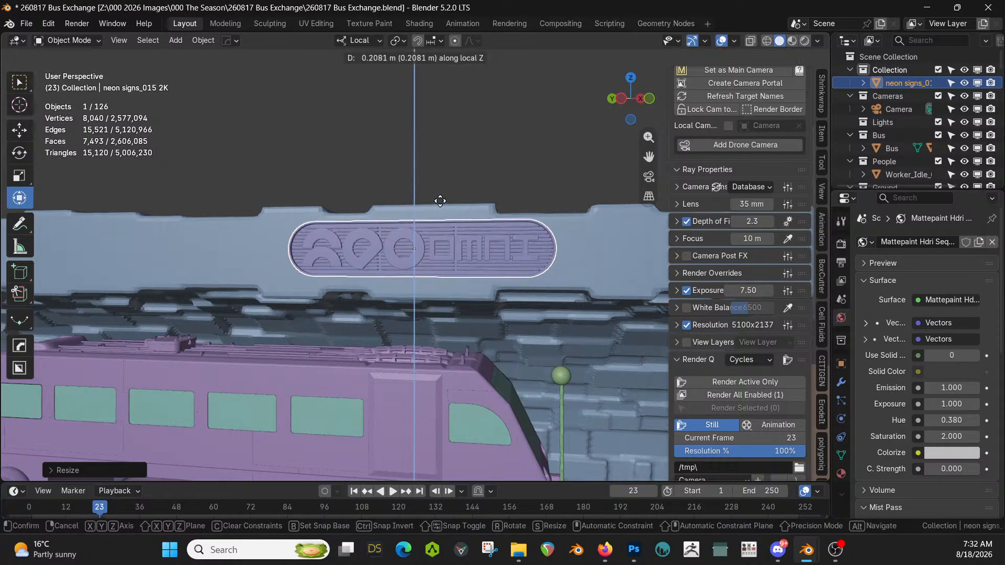
left_click(441, 208)
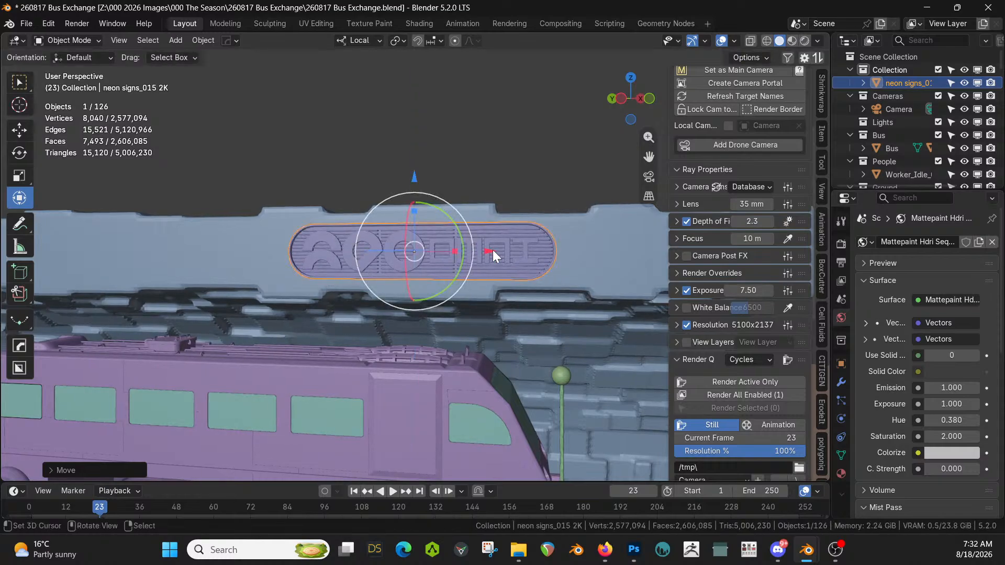
left_click_drag(492, 250, 454, 255)
middle_click_drag(454, 255, 506, 278)
Switch the viewport to rendered shading and check the neon sign above the bus
key("z")
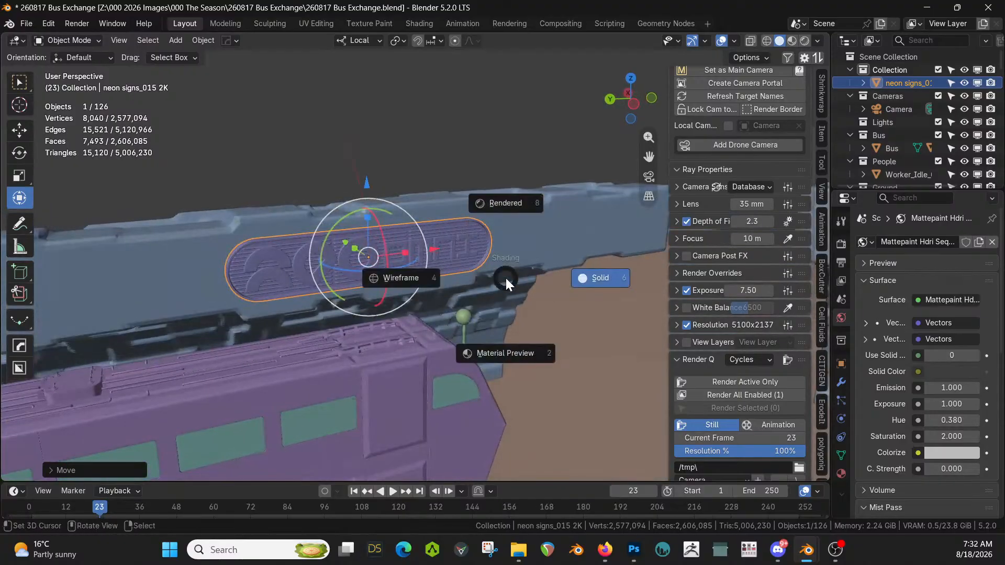
key("8")
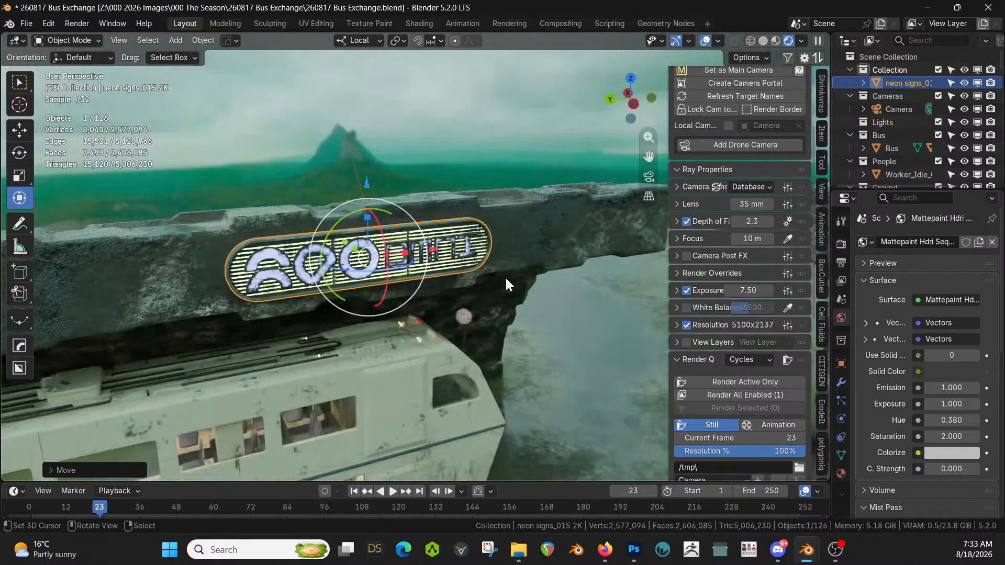
scroll(488, 196, "down", 8)
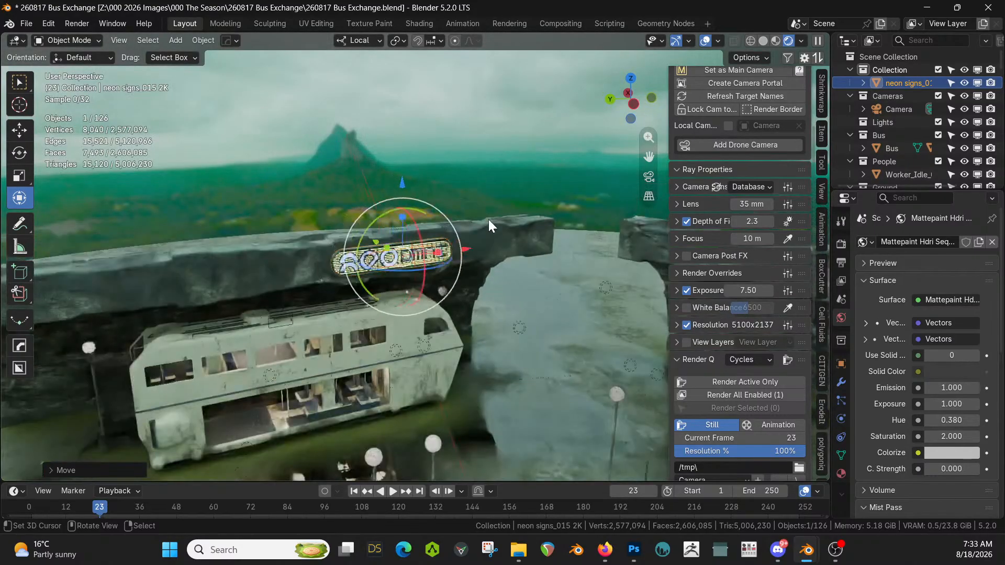
middle_click_drag(485, 225, 445, 257)
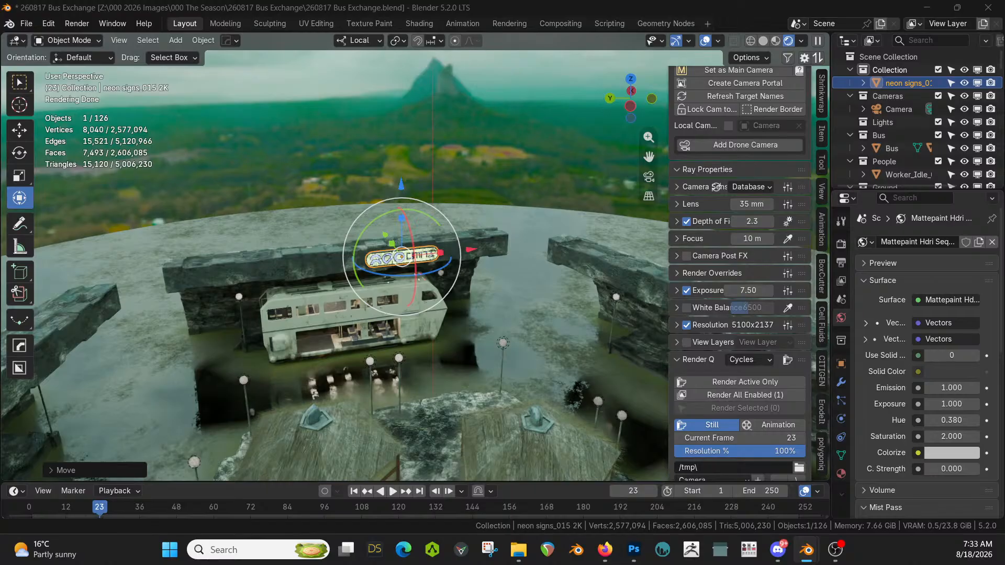
Place the neon signs_022 2K asset beside the first sign, rotate it -90 degrees about X and scale it up about 1.9 times
left_click_drag(301, 104, 243, 275)
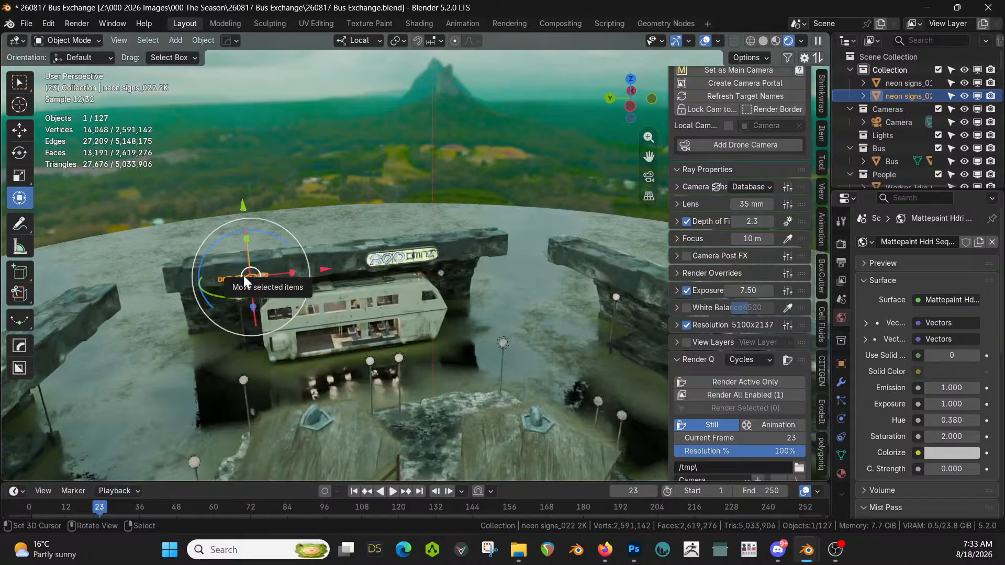
type("rx-90")
key("Return")
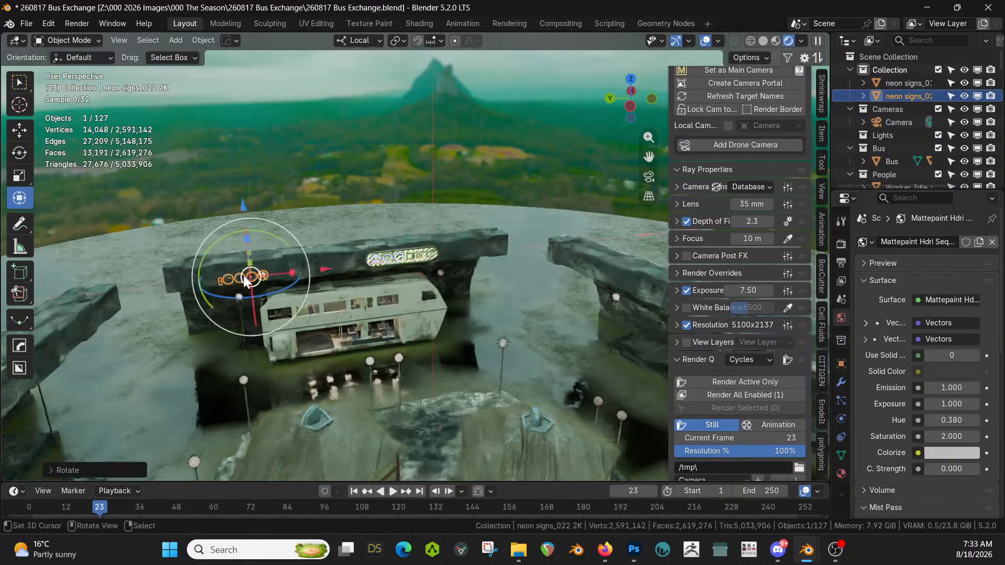
key("s")
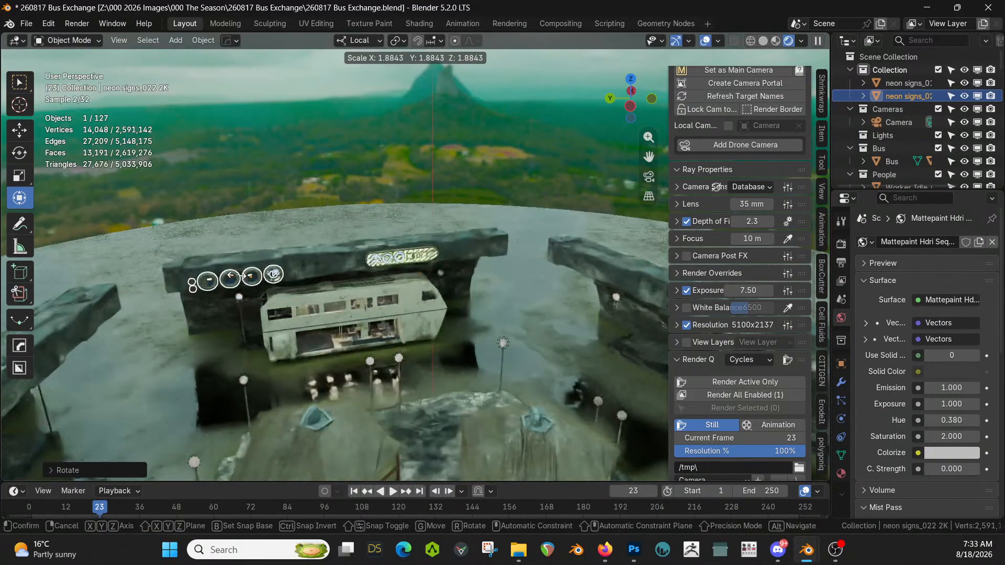
left_click(241, 275)
key("KP_Decimal")
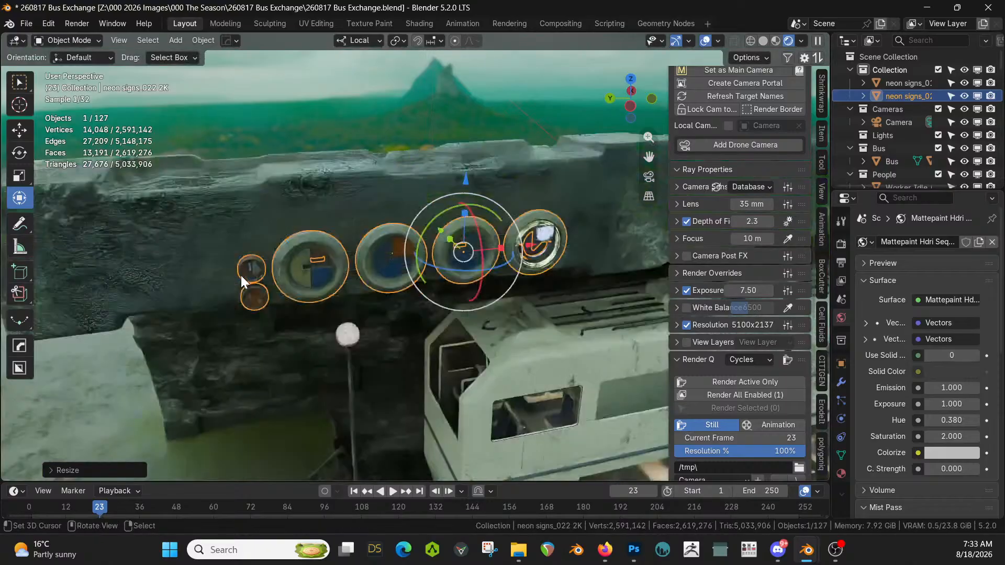
Raise the round neon signs about 0.3 m along their local Z axis to sit on the wall's top beam
key("g")
key("z")
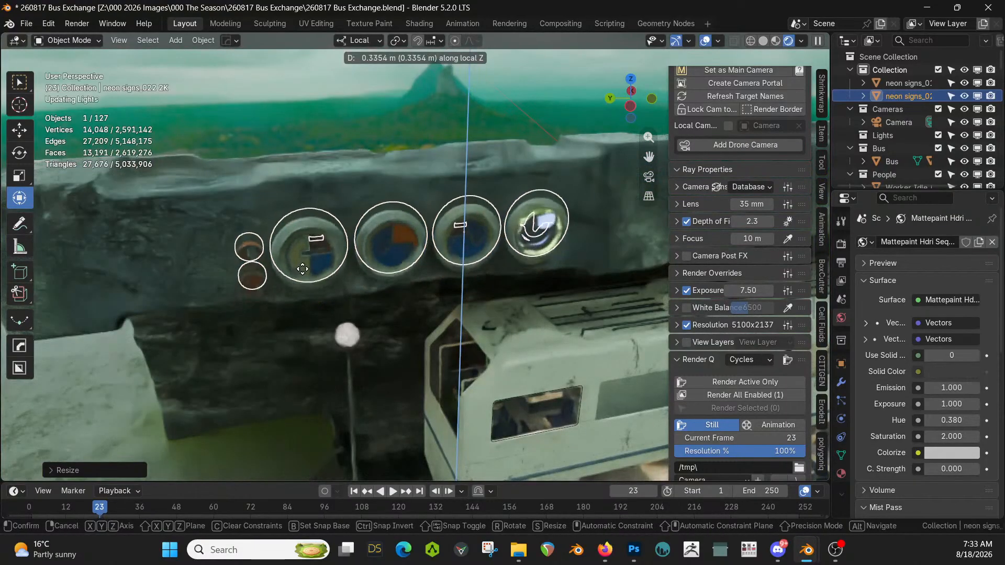
left_click(309, 268)
scroll(340, 267, "down", 3)
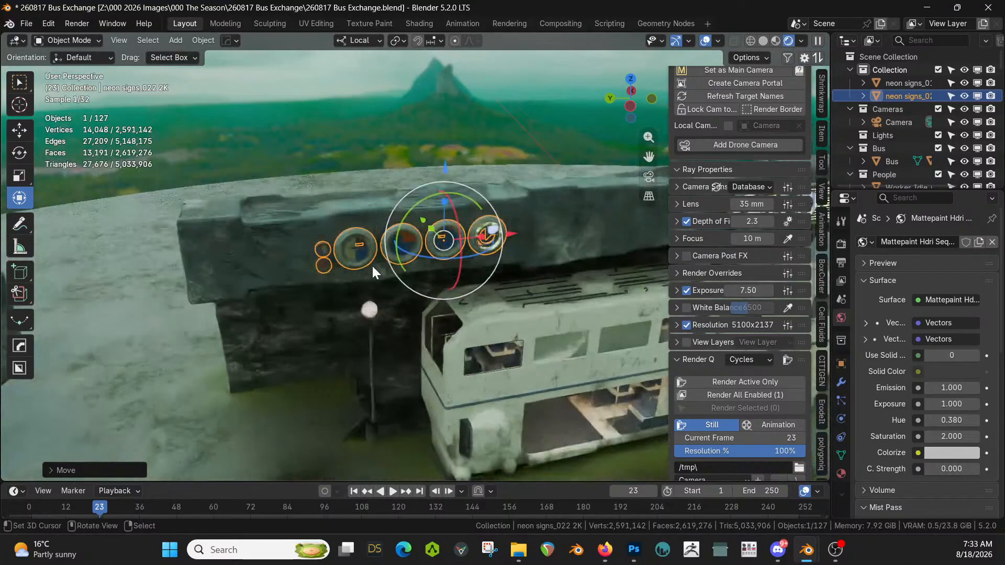
middle_click_drag(372, 266, 312, 281)
scroll(457, 269, "down", 5)
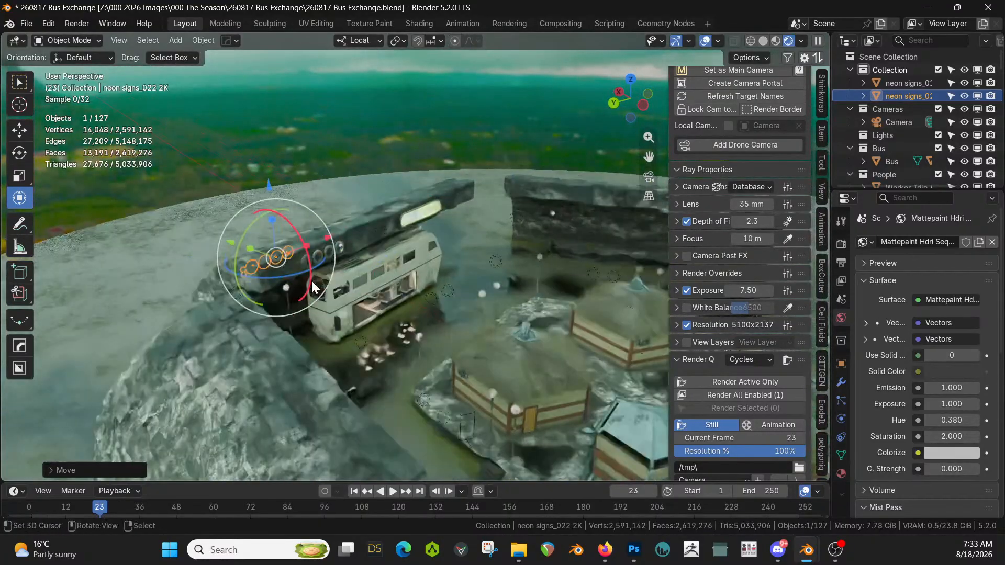
Place the graphic signs_036 2K asset near the left end of the back wall's top beam
left_click(397, 293)
middle_click_drag(404, 293, 295, 343, "shift")
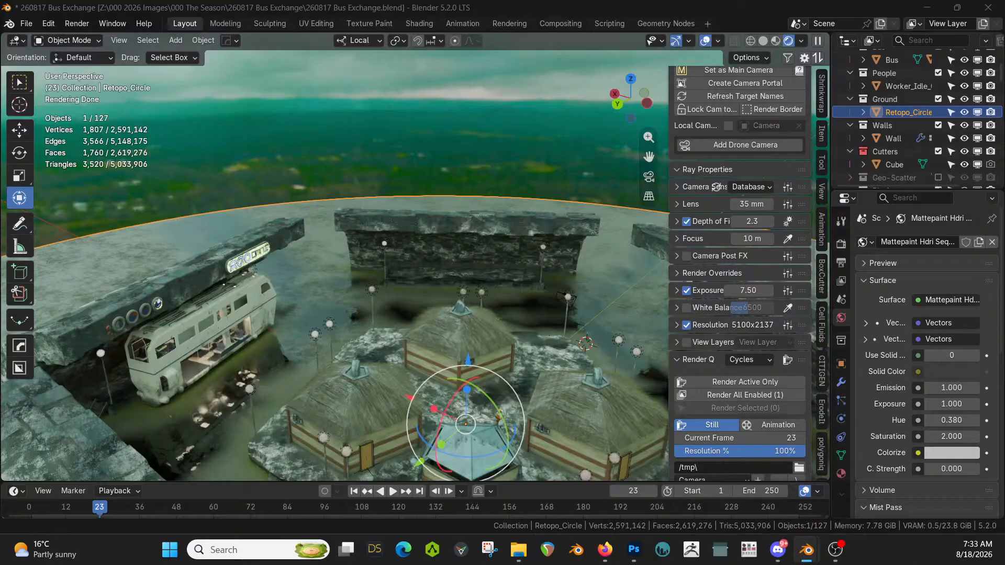
left_click_drag(491, 82, 379, 223)
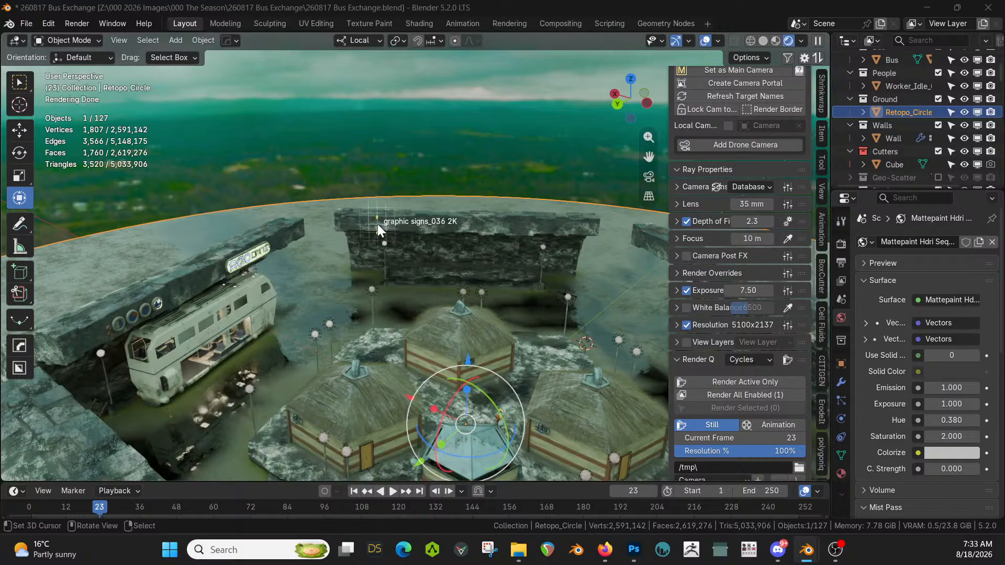
left_click(378, 224)
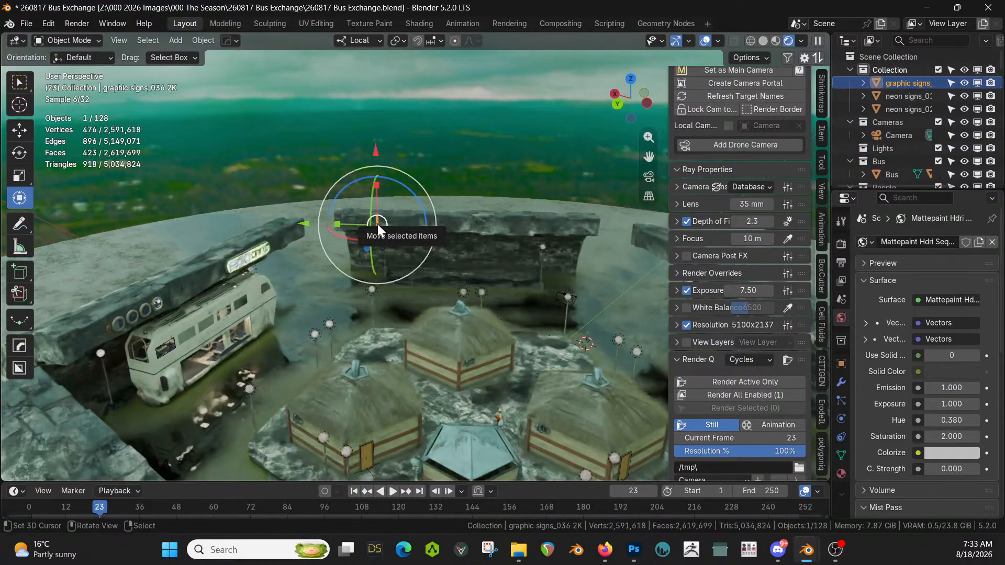
Rotate the graphic signs_036 sign -90 degrees about its local X axis and 90 degrees about its local Y axis
key("KP_Decimal")
middle_click_drag(398, 224, 323, 231)
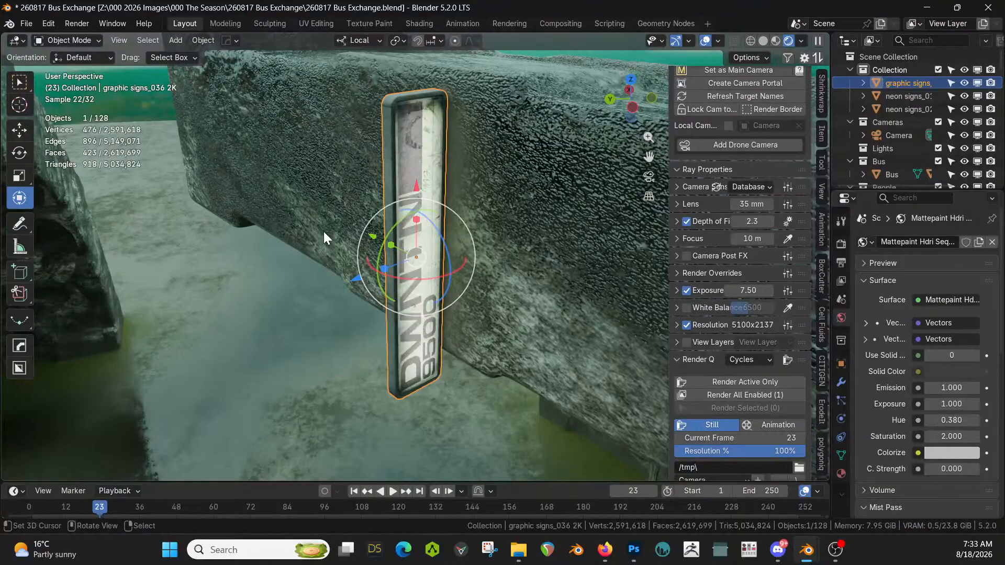
key("r")
key("x")
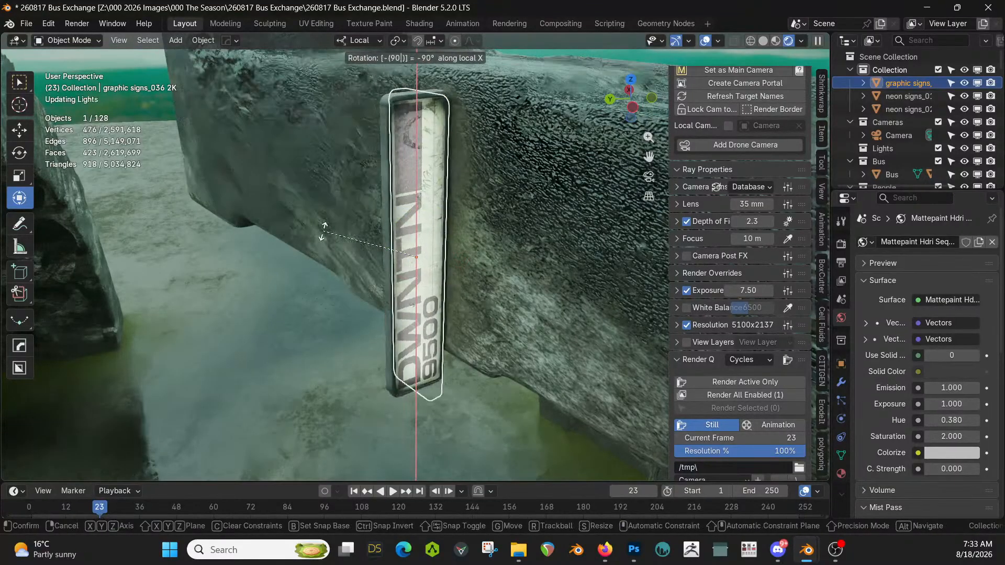
left_click(324, 231)
type("ry")
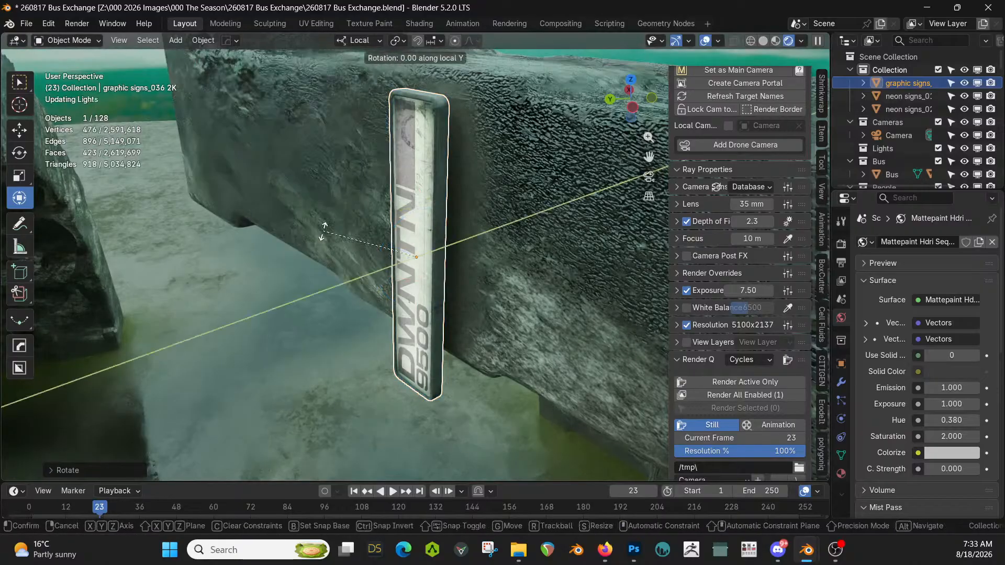
type("90")
key("Return")
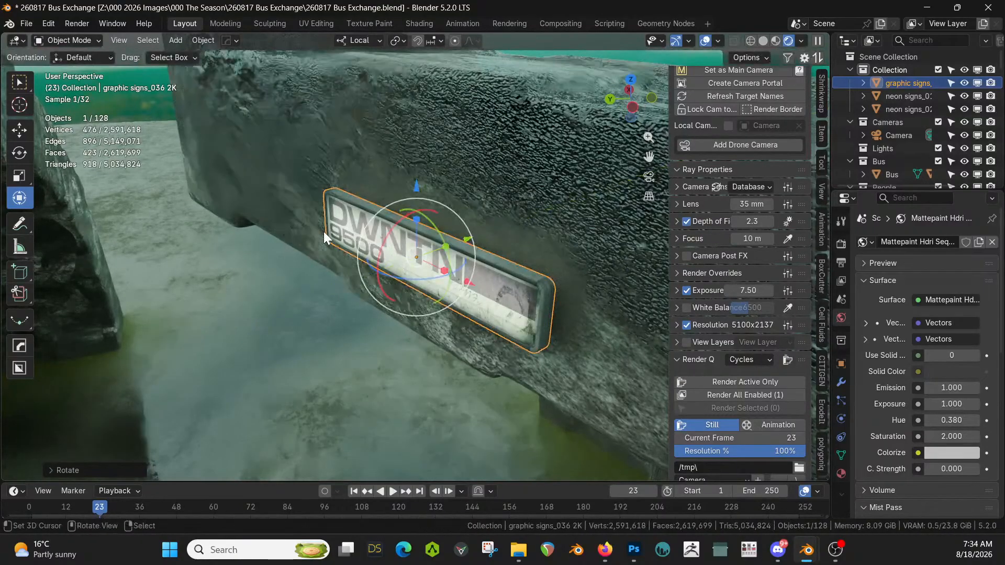
Scale the DWNTN sign up uniformly to nearly fill the beam's height and raise it slightly along its local Z axis
key("s")
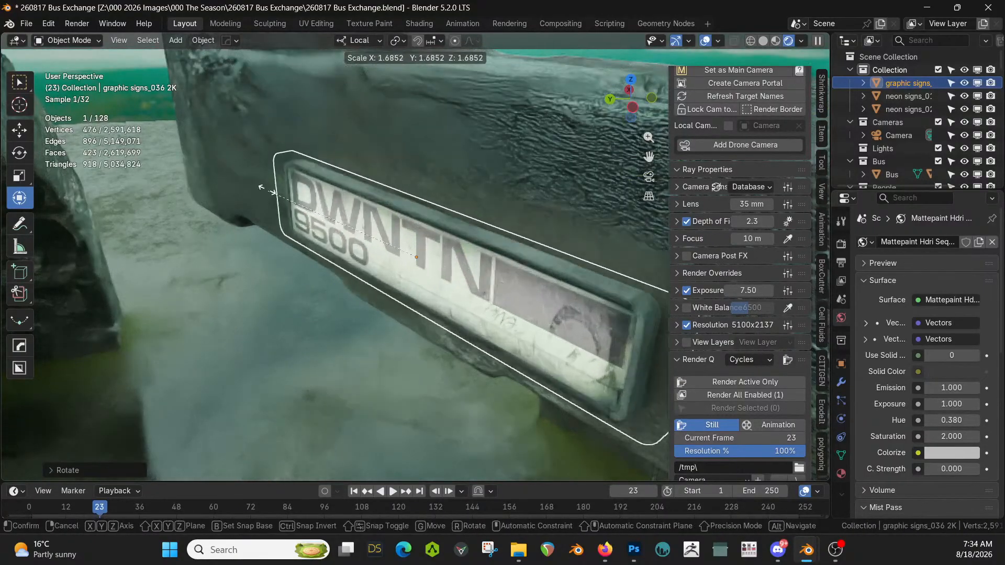
left_click(210, 160)
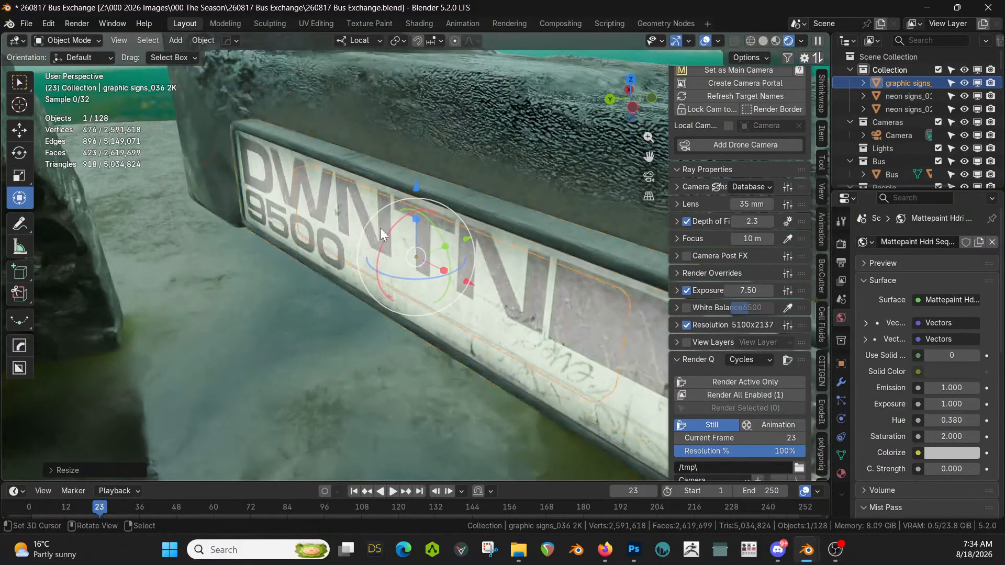
scroll(420, 254, "down", 3)
key("g")
key("z")
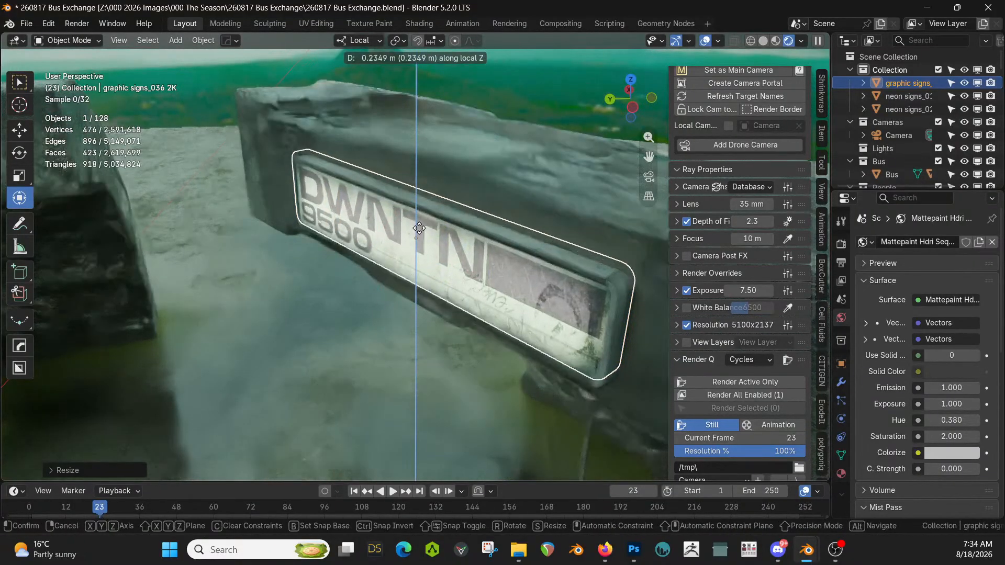
left_click(419, 220)
Lower the DWNTN sign about 0.06 m along its local Z axis to sit within the beam face
scroll(476, 228, "down", 6)
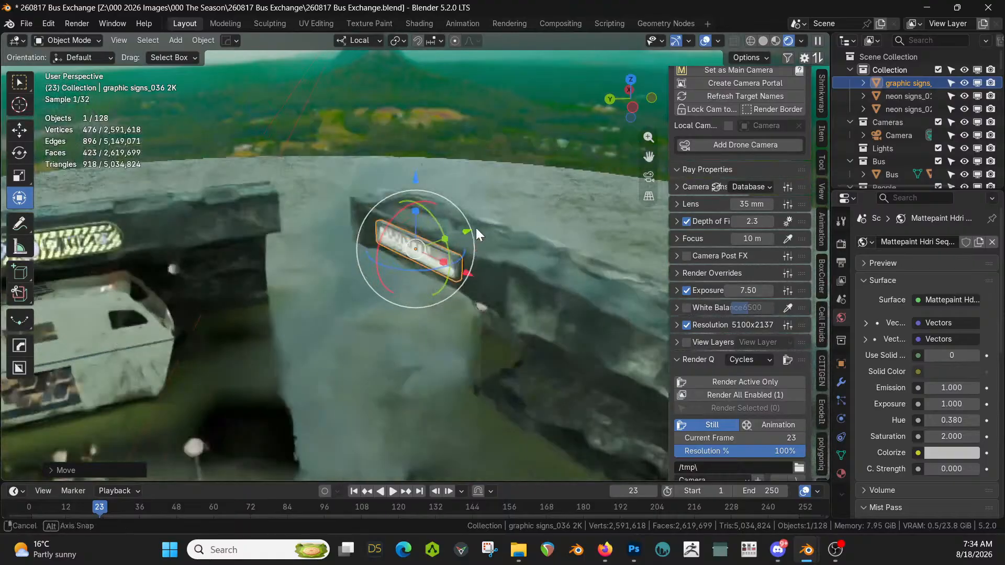
scroll(491, 207, "down", 4)
mouse_move(496, 203)
middle_mouse_down()
mouse_move(507, 202)
mouse_move(493, 205)
middle_mouse_up()
key("g")
key("z")
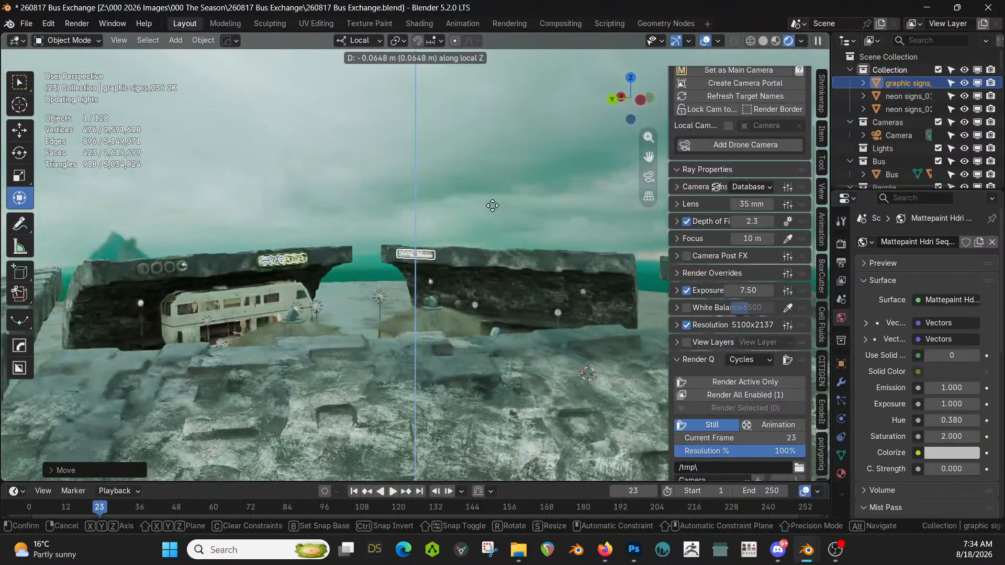
left_click(492, 207)
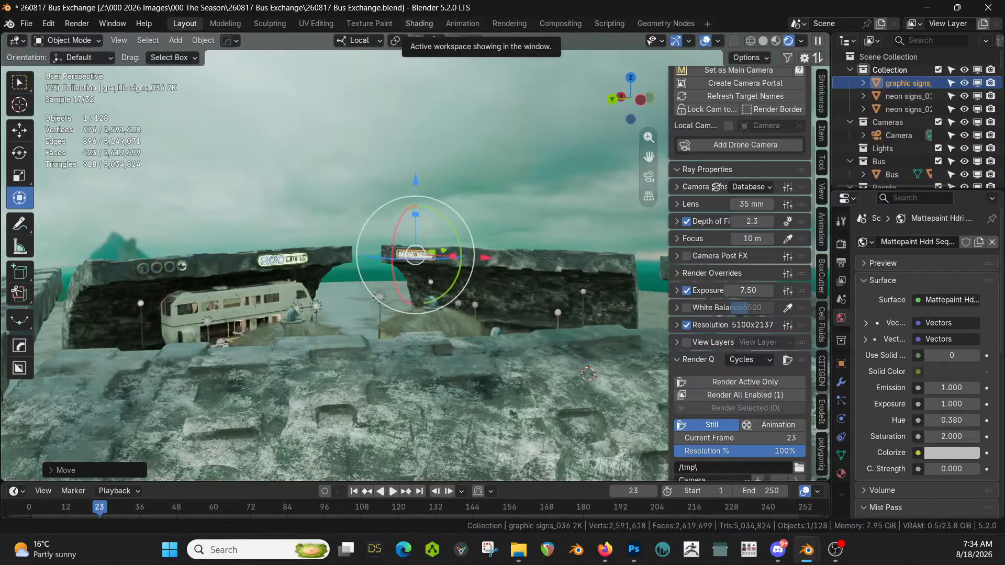
Place the graphic signs_002 2K asset on the next wall's top beam, near its end beside the gap
middle_click_drag(472, 362, 377, 403)
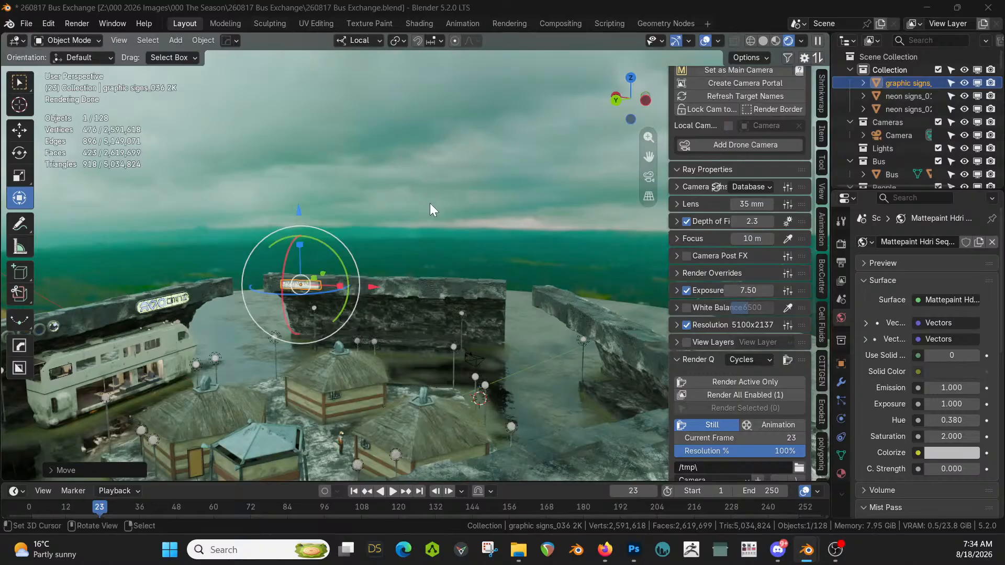
middle_click_drag(430, 208, 489, 206)
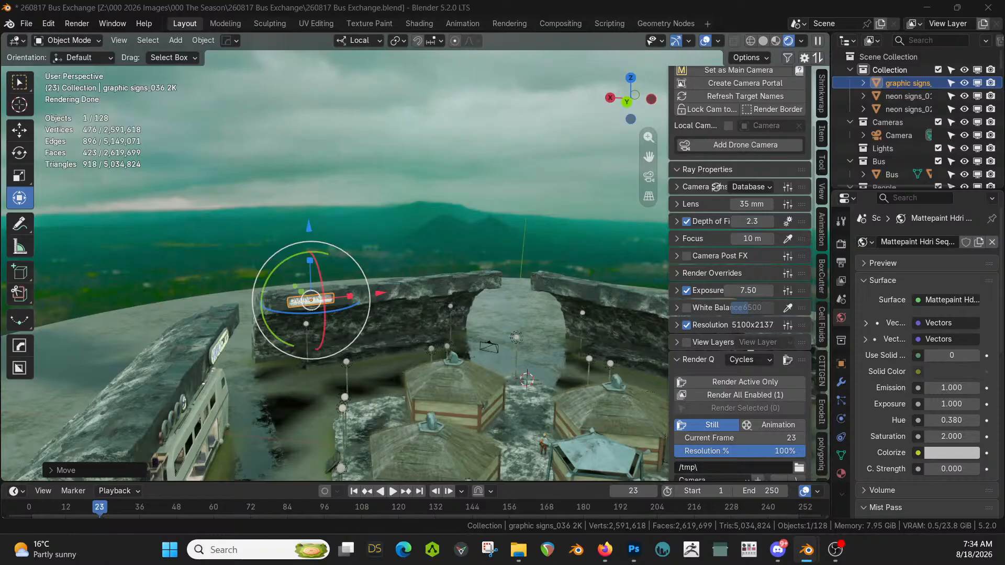
left_click_drag(509, 1, 556, 287)
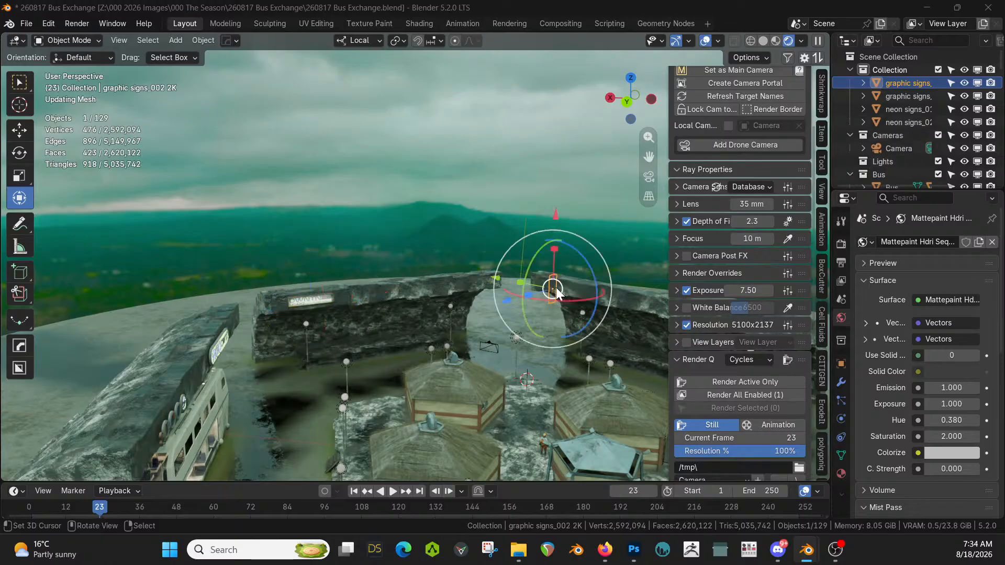
key("KP_Decimal")
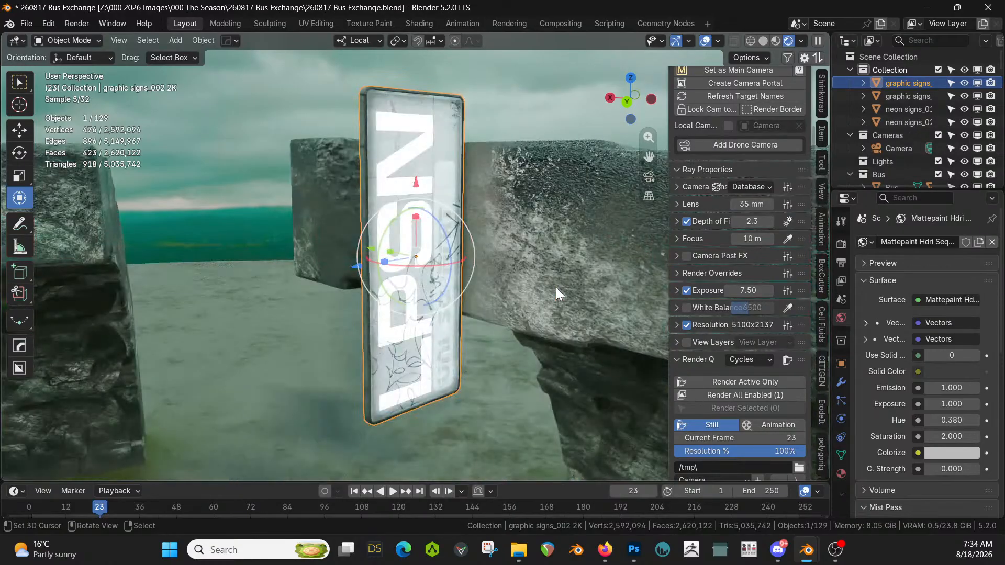
Rotate the graphic signs_002 sign -90 degrees about its local X axis and 90 degrees about its local Y axis
key("r")
key("x")
key("x")
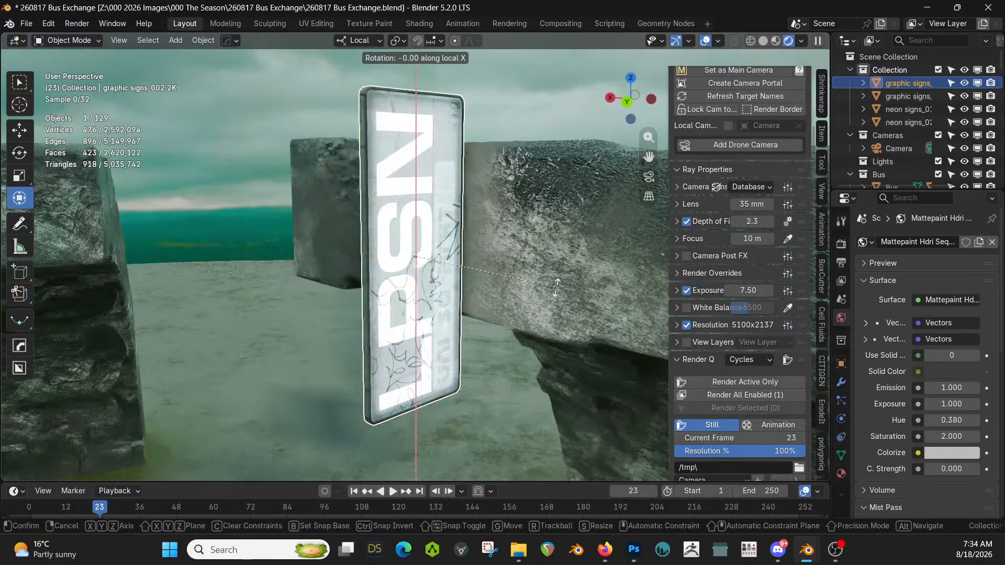
key("minus")
key("9")
key("0")
key("Return")
key("r")
key("y")
key("y")
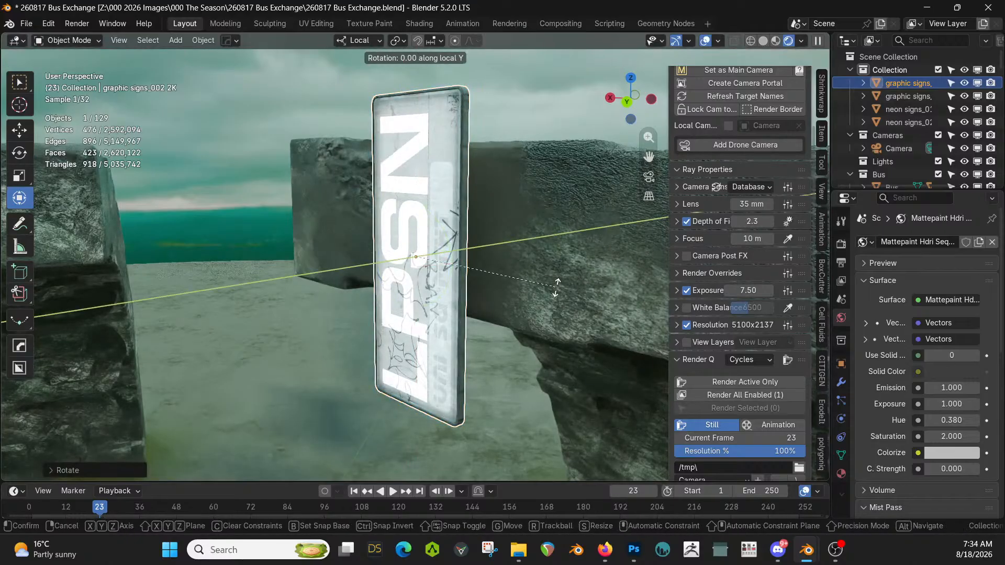
key("9")
key("0")
key("Return")
Raise the LPSN sign about 0.6 m along its local Z axis
middle_click_drag(556, 287, 506, 289)
key("g")
key("z")
key("z")
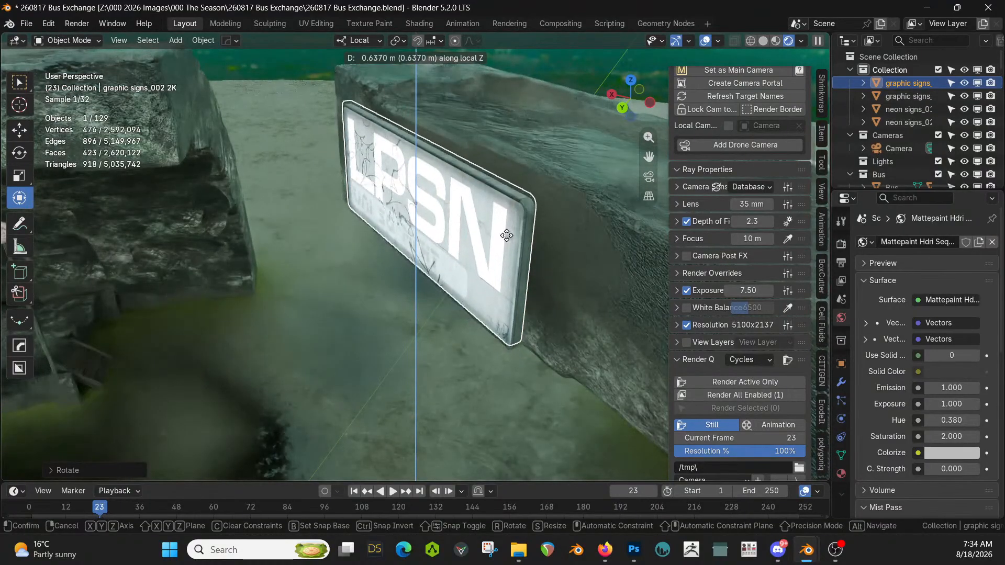
left_click(507, 241)
From the top view, move the LPSN sign about 0.6 m along its local Y axis against the wall face
middle_click_drag(507, 240, 450, 283)
key("KP_7")
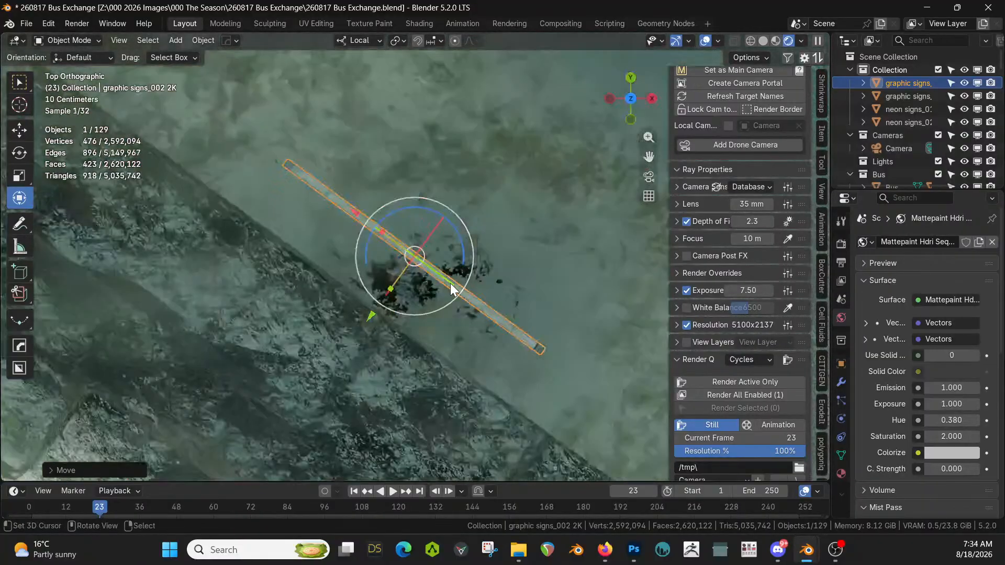
scroll(482, 286, "down", 3)
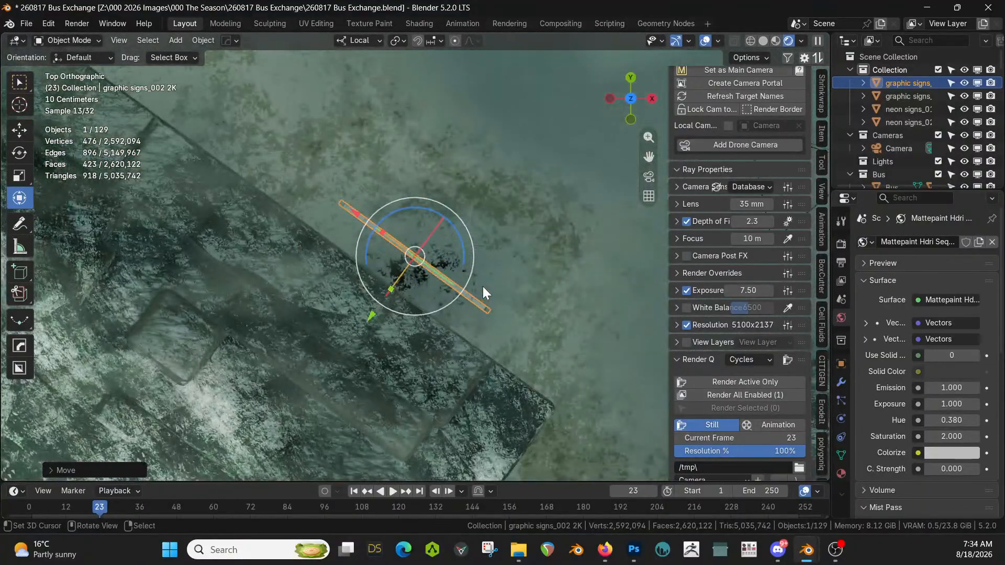
key("g")
key("y")
key("y")
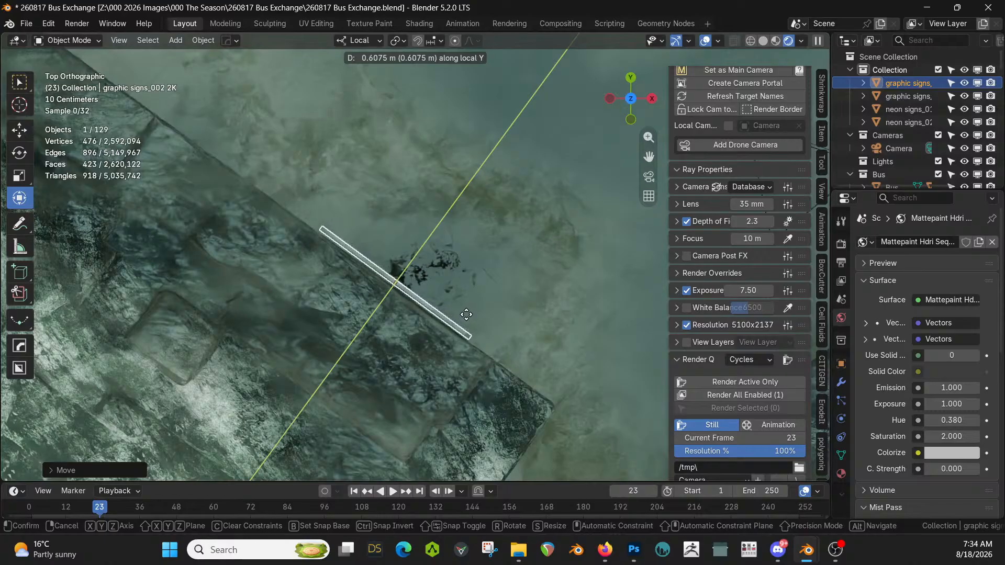
left_click(465, 317)
Lower the LPSN sign about 0.4 m along its local Z axis to fit the beam's front face
scroll(490, 317, "down", 7)
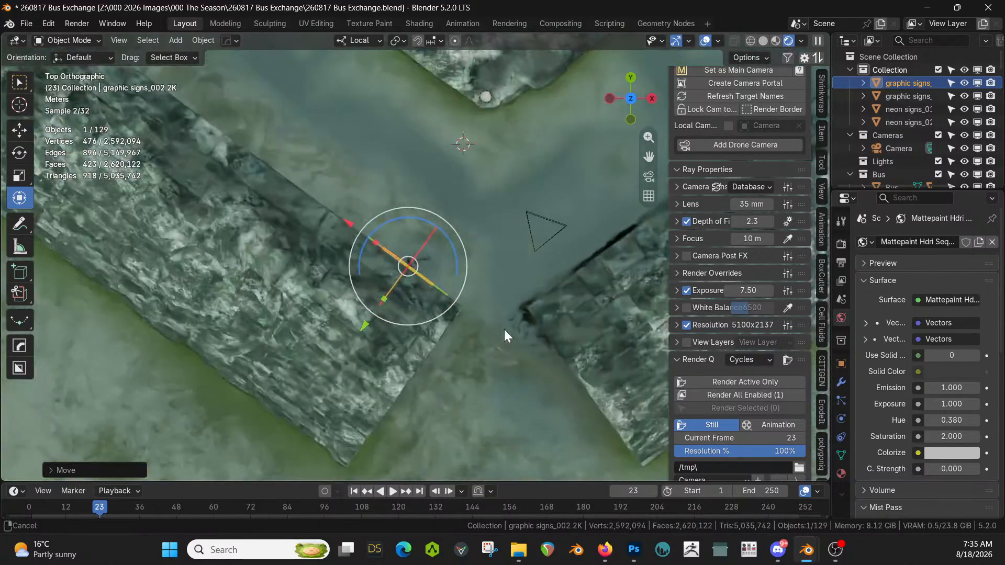
middle_click_drag(504, 329, 406, 462, "shift")
key("KP_Decimal")
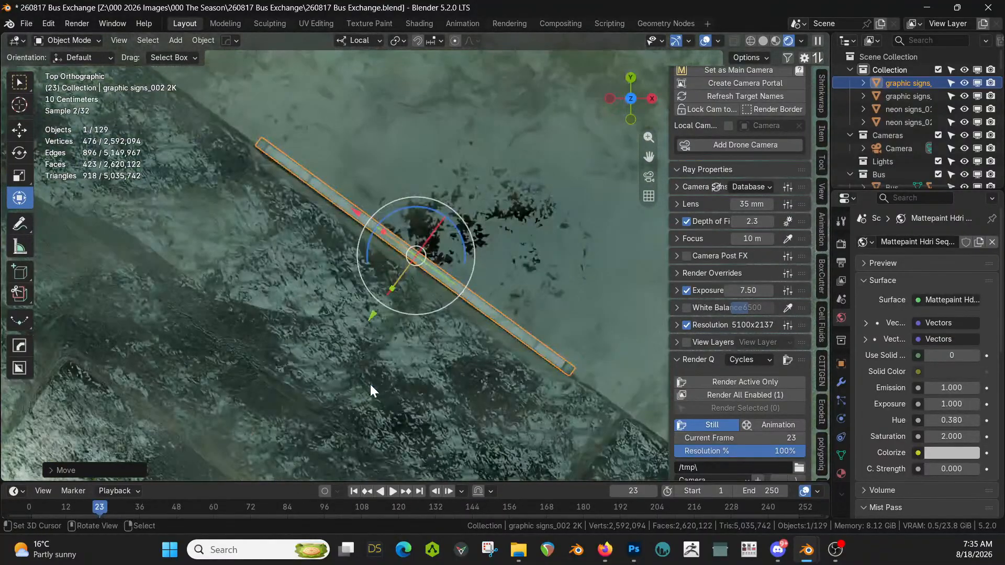
middle_click_drag(483, 334, 442, 212)
key("g")
key("z")
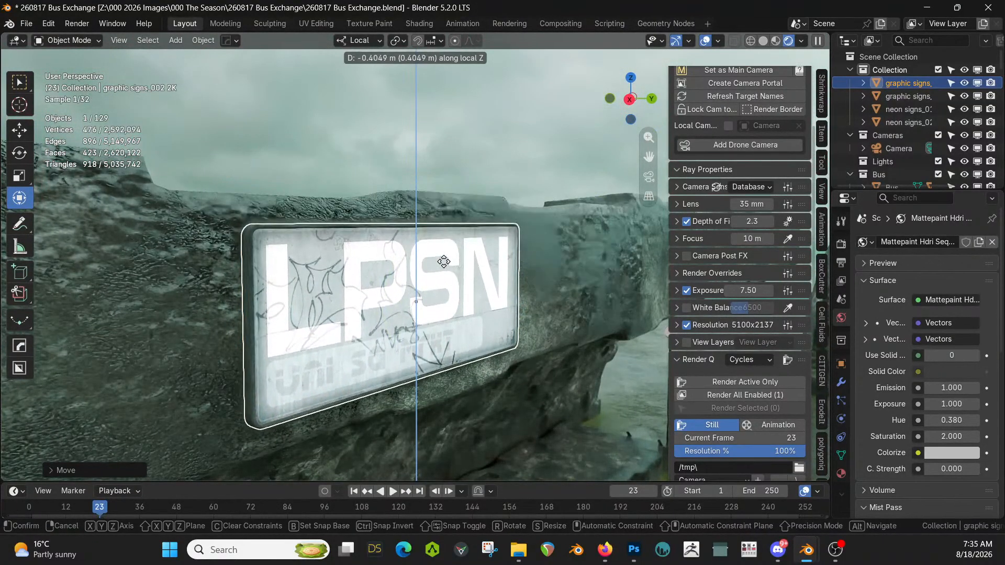
left_click(461, 266)
Place the graphic signs_008 2K asset near the opposite end of the same beam from the LPSN sign
scroll(413, 281, "down", 8)
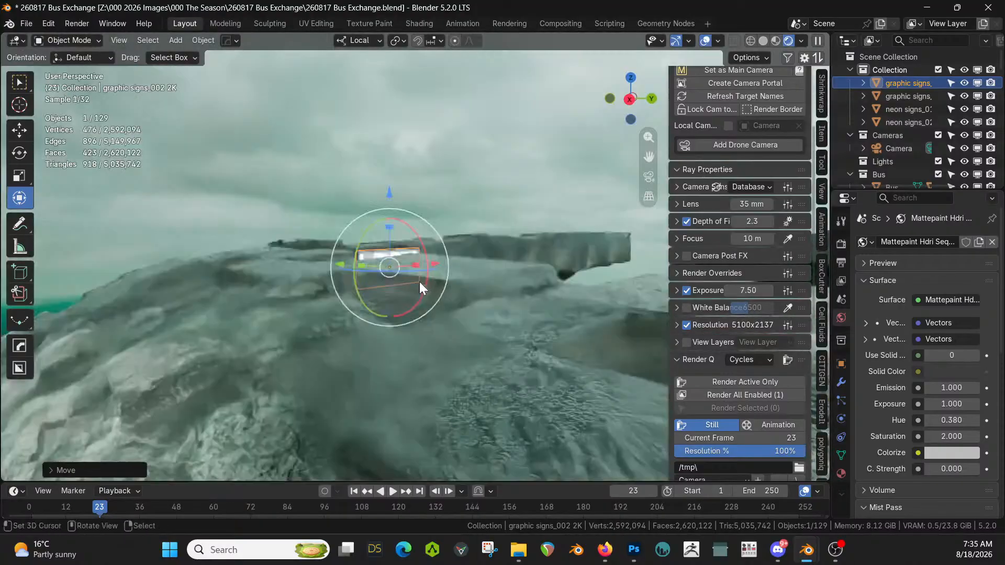
middle_click_drag(363, 288, 416, 306)
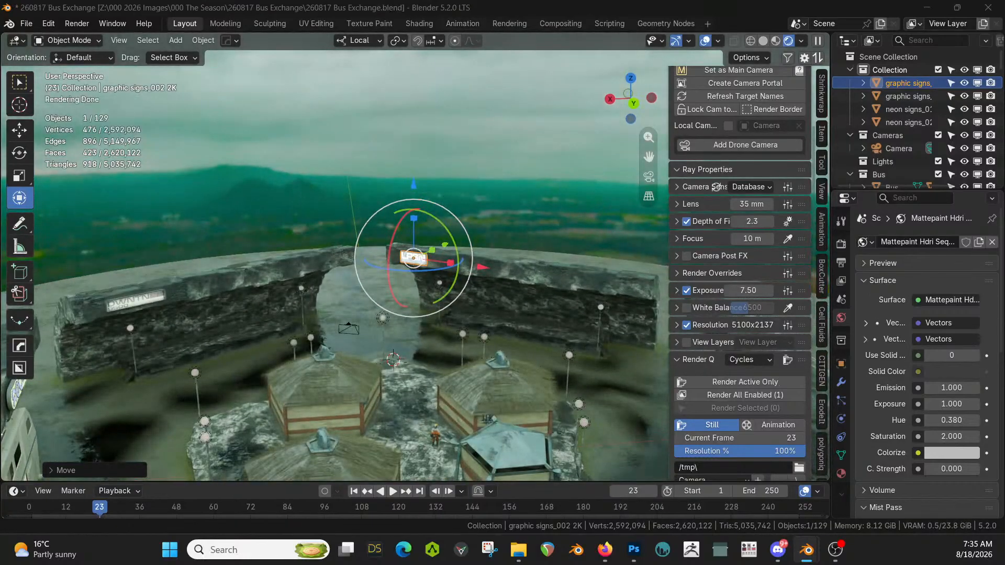
middle_click_drag(312, 224, 224, 209)
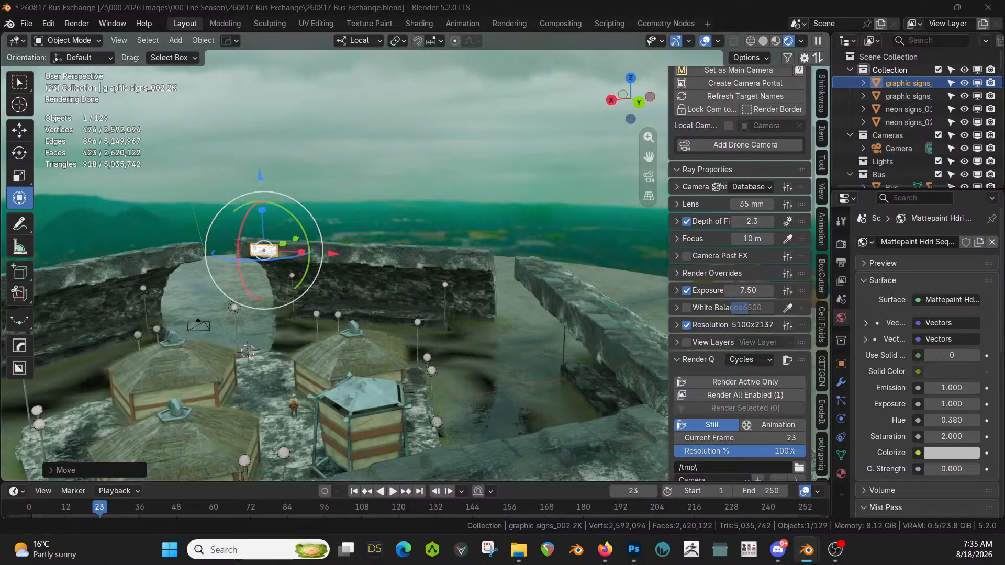
left_click_drag(636, 23, 425, 260)
key("r")
key("x")
key("x")
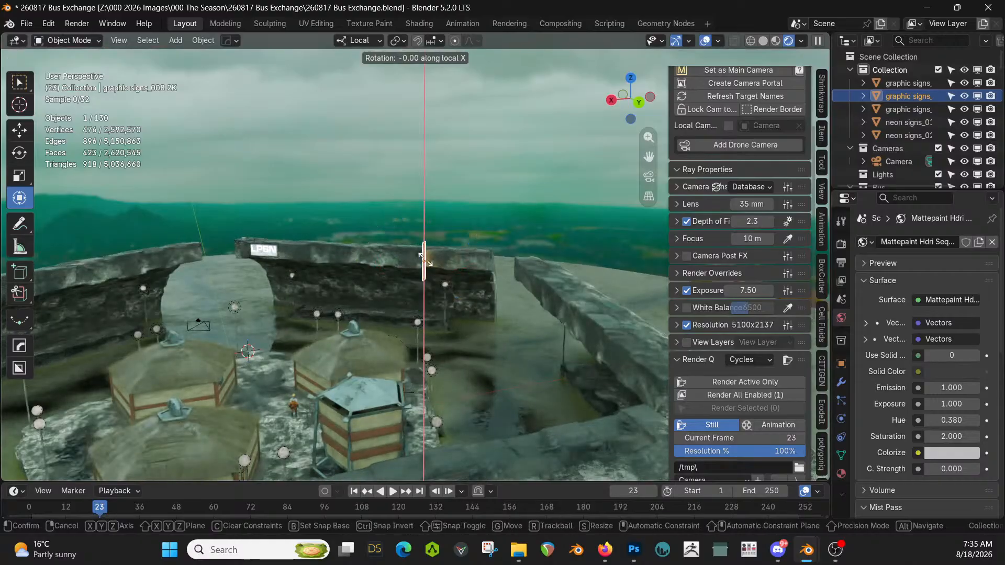
type("r-90")
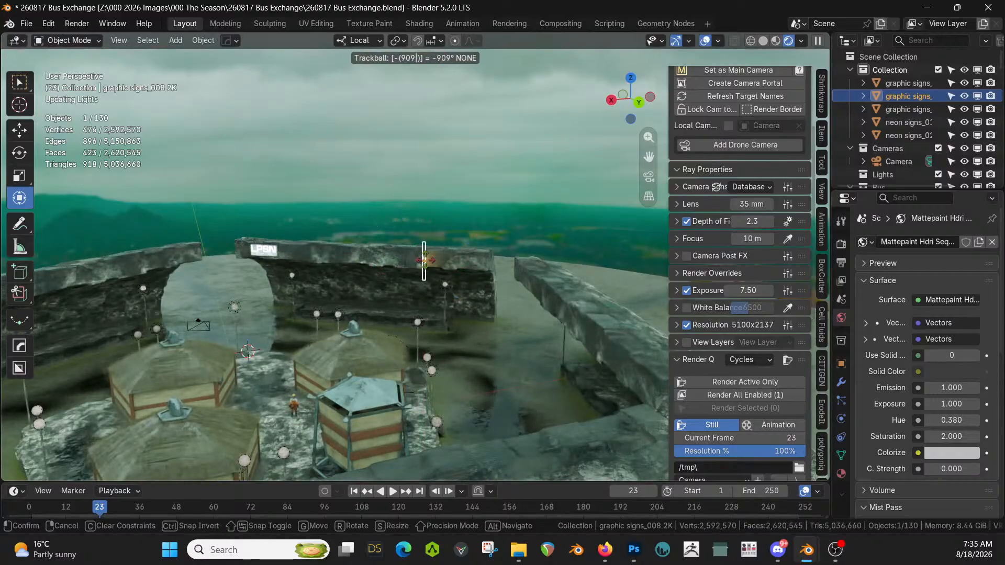
key("Return")
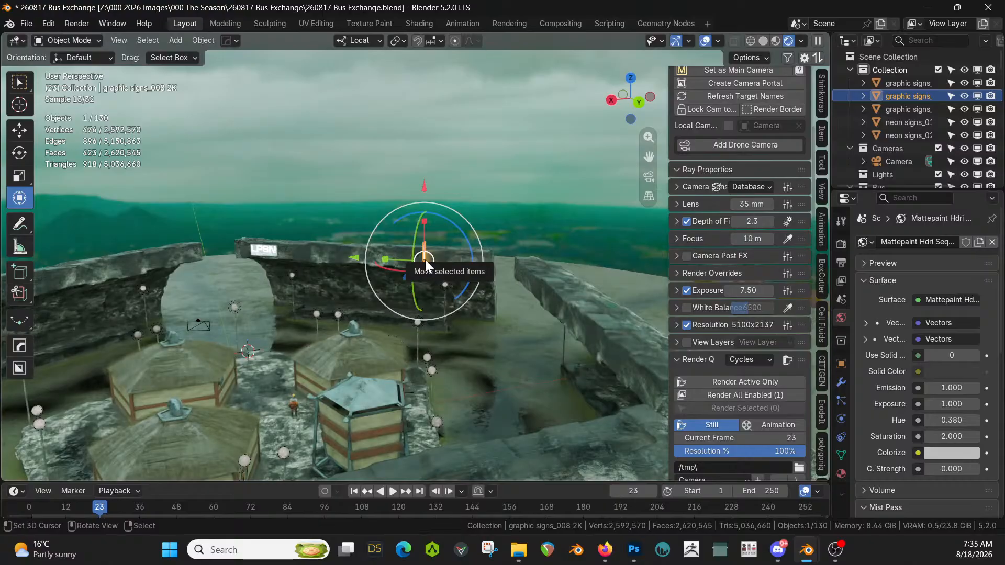
Rotate the graphic signs_008 sign -90 degrees about its local X axis and 90 degrees about its local Y axis
key("KP_Decimal")
middle_click_drag(441, 281, 438, 311)
key("r")
key("x")
key("x")
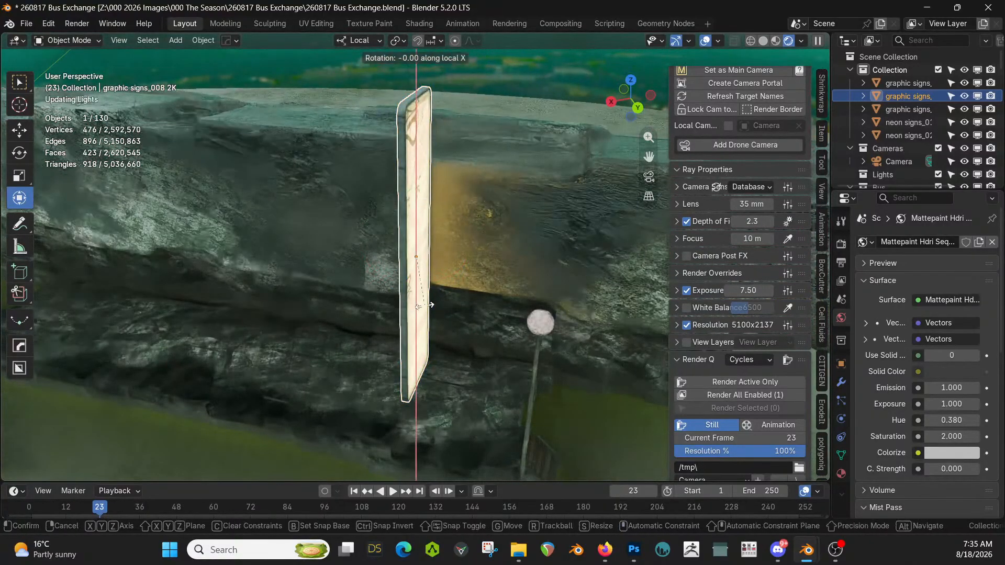
type("90")
key("Return")
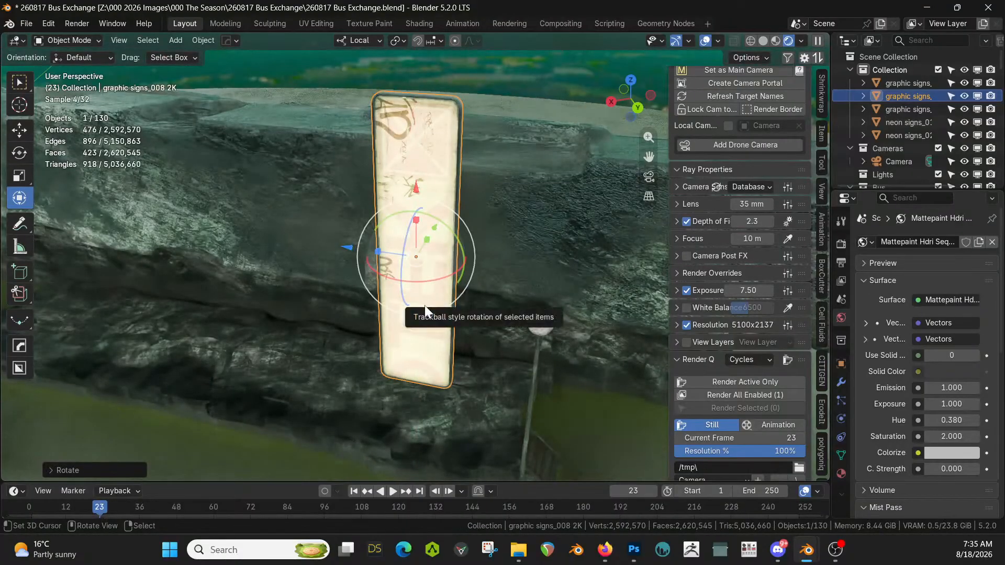
key("r")
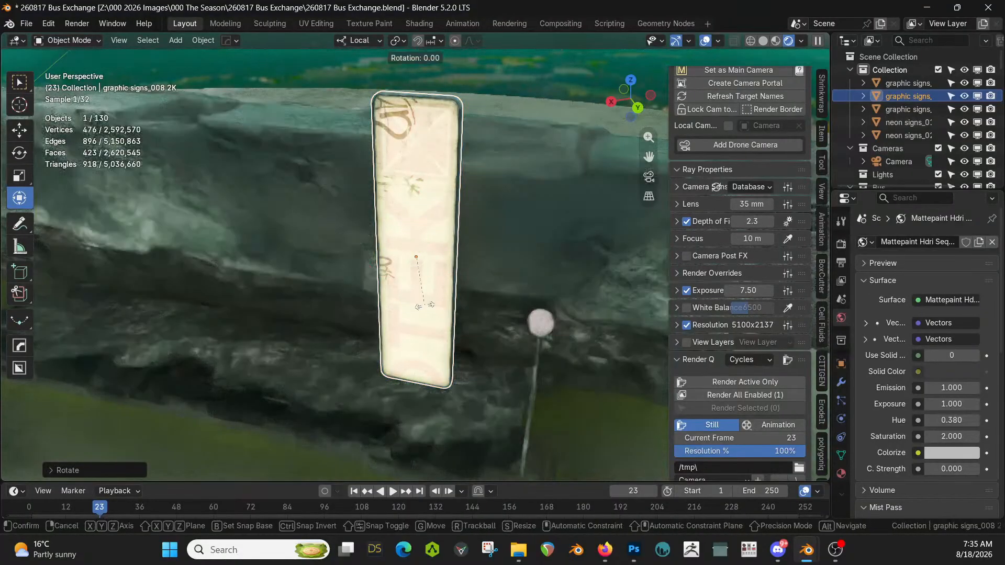
key("y")
key("y")
type("90")
key("Return")
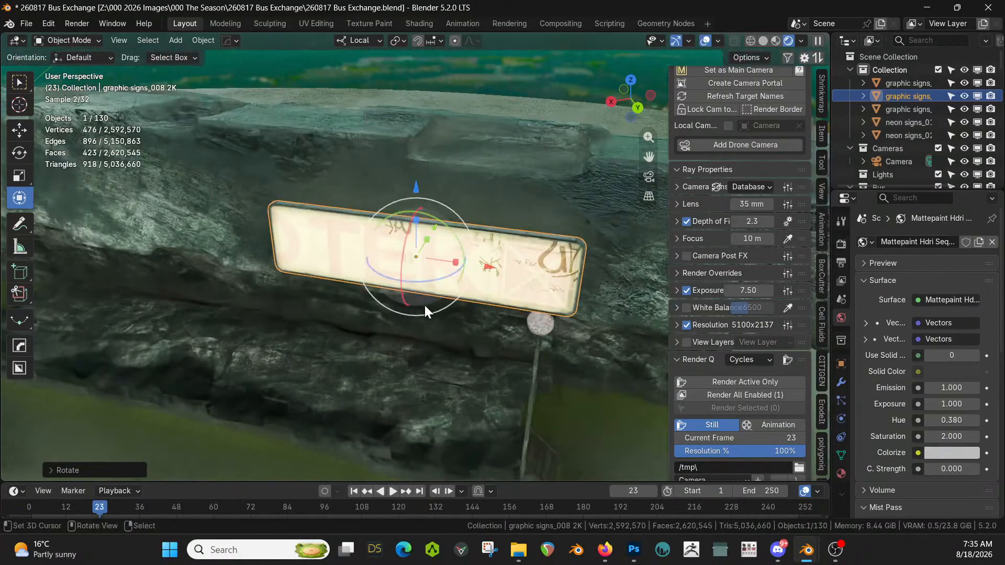
Move the graphic signs_008 sign about 0.5 m along its local Y axis against the wall beam
middle_click_drag(460, 274, 376, 308)
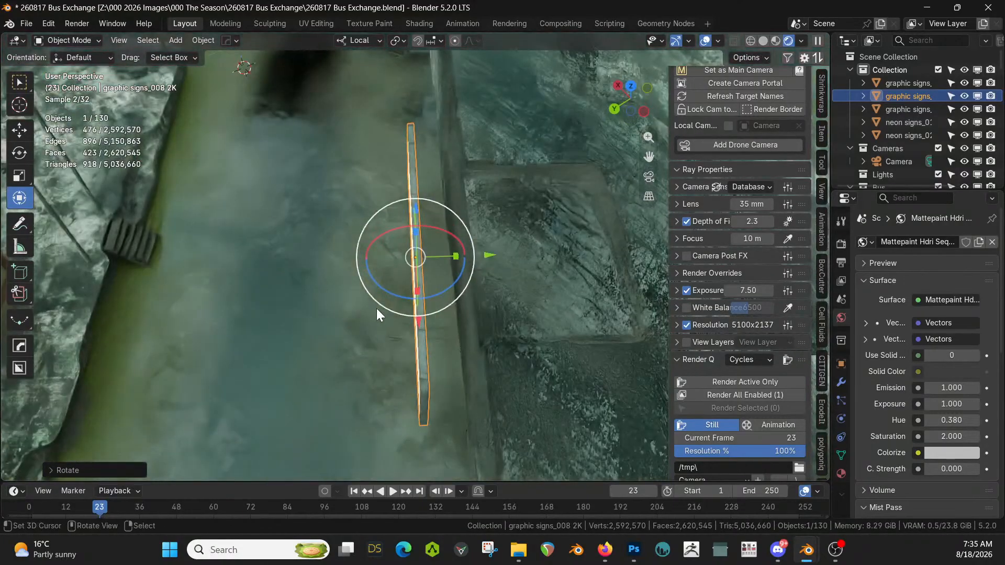
key("g")
key("y")
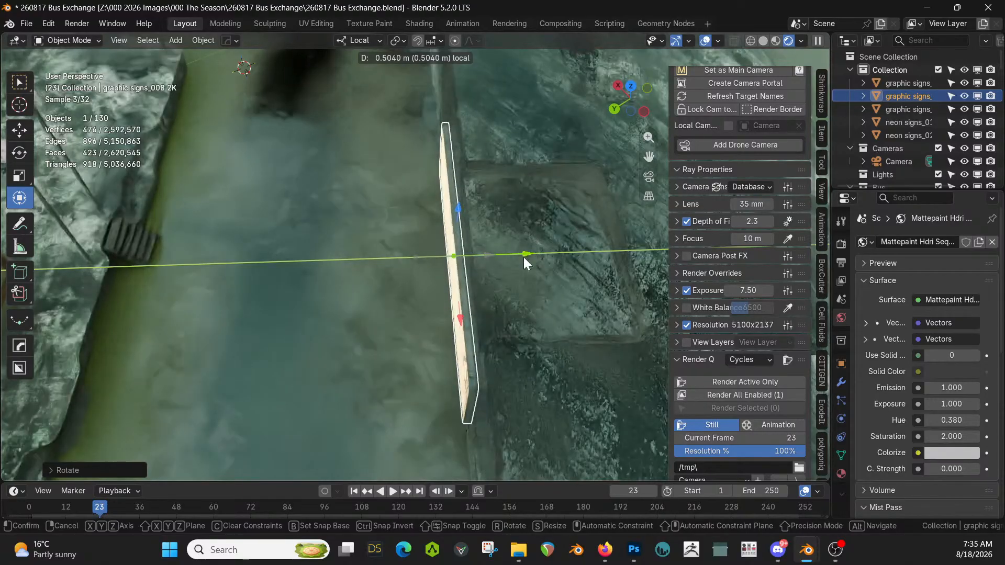
left_click(525, 259)
Scale up the graphic signs_008 sign uniformly and raise it about 0.2 m along its local Z axis to fit the beam's face
middle_click_drag(524, 259, 612, 200)
key("s")
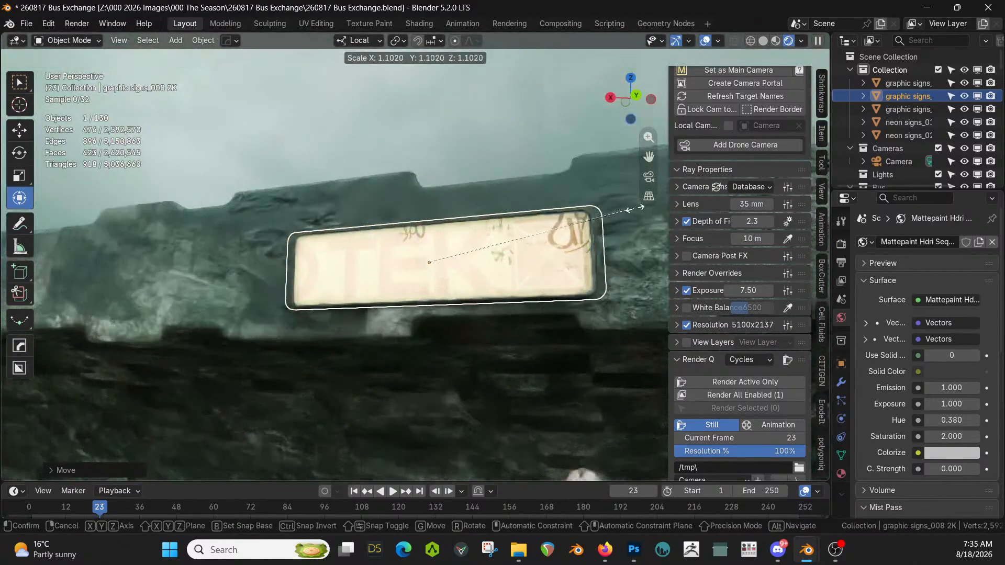
left_click(555, 261)
key("g")
key("z")
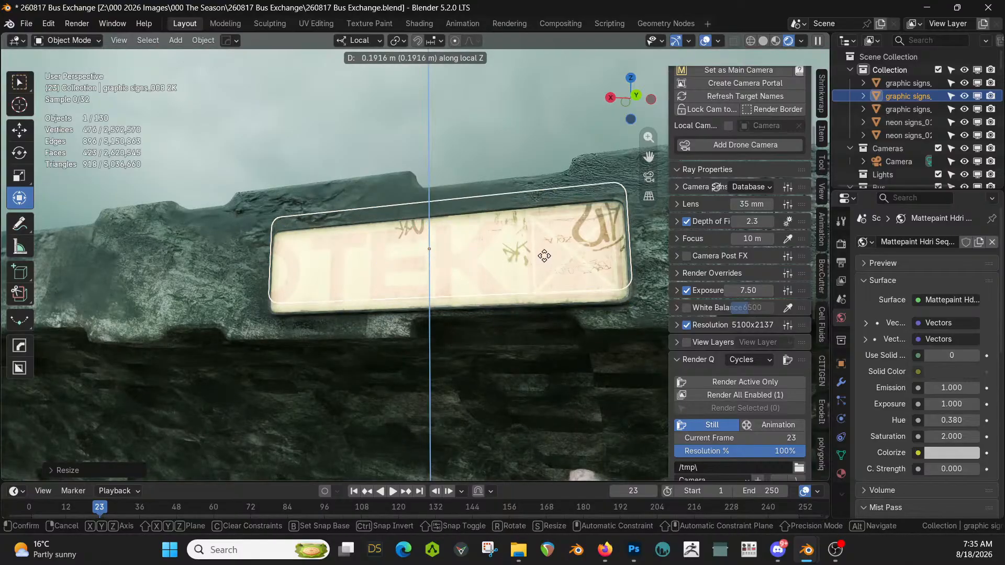
left_click(546, 249)
Place the graphic signs_035 2K asset near the end of the neighbouring wall's beam and rotate it 90 degrees about its local X axis
scroll(547, 254, "down", 4)
middle_click_drag(548, 256, 140, 338)
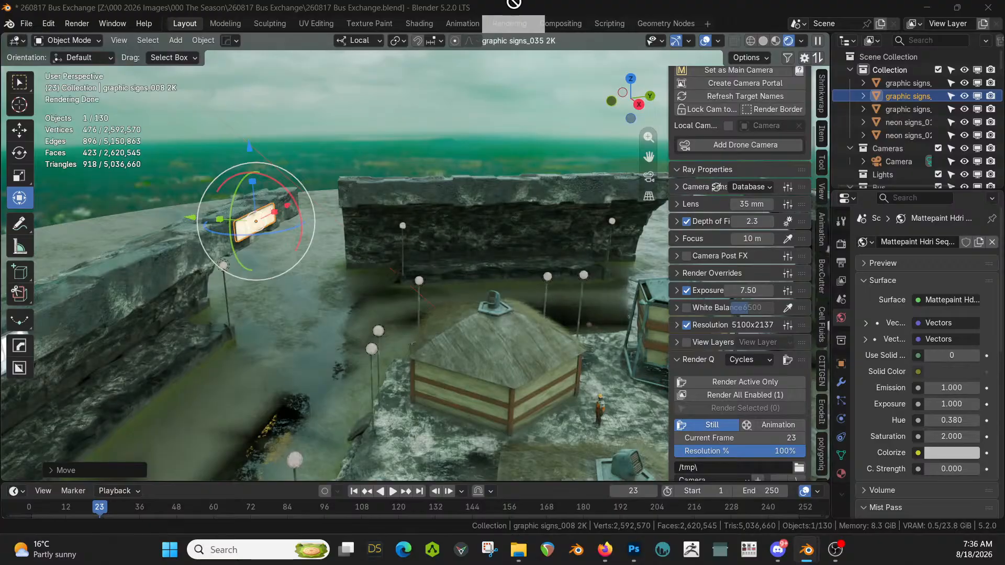
left_click_drag(514, 4, 375, 195)
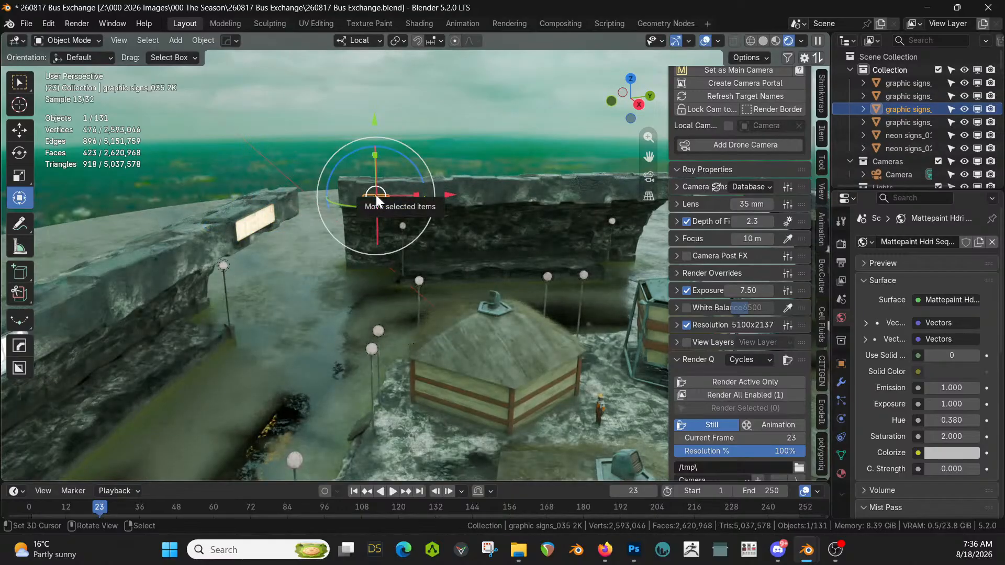
key("KP_Decimal")
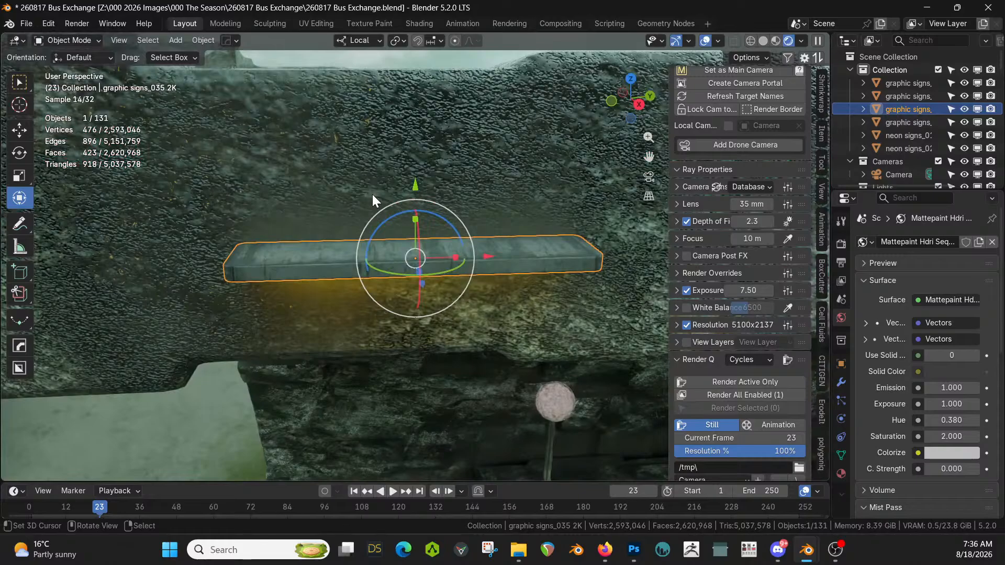
type("rx")
type("90")
key("Return")
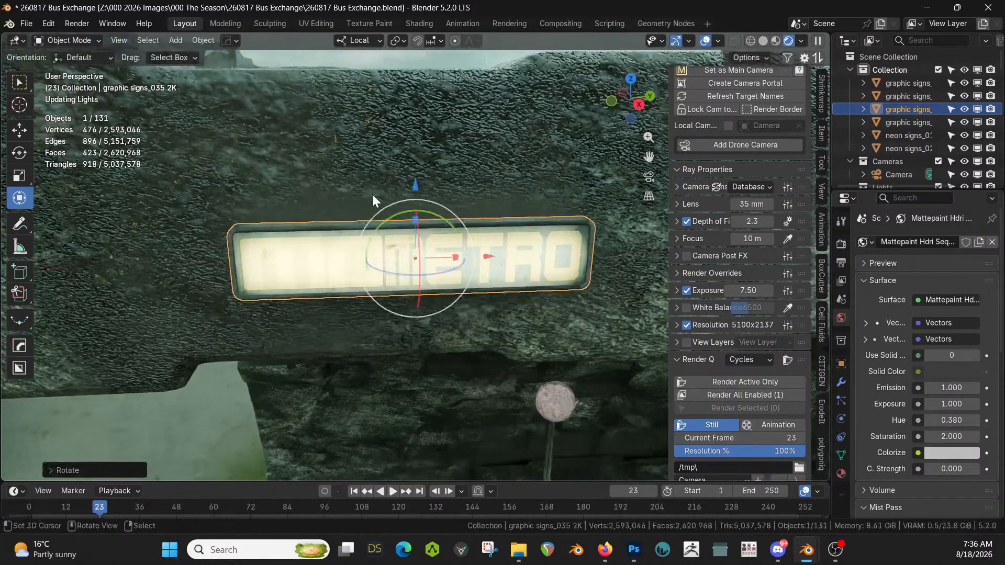
Enlarge the METRO sign uniformly in two passes, the first by about 1.7, to span the end of the beam
key("s")
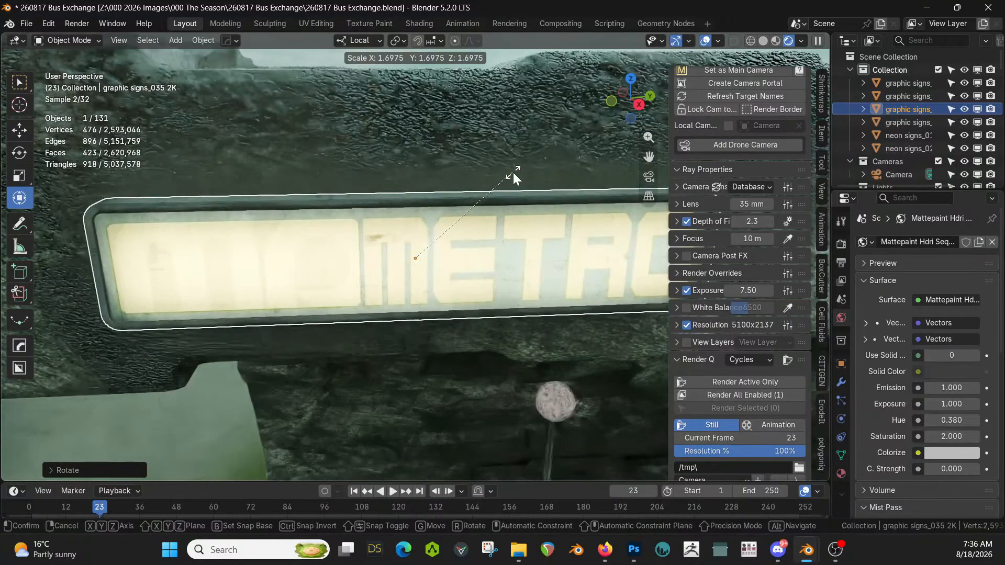
left_click(513, 172)
scroll(513, 172, "down", 6)
key("s")
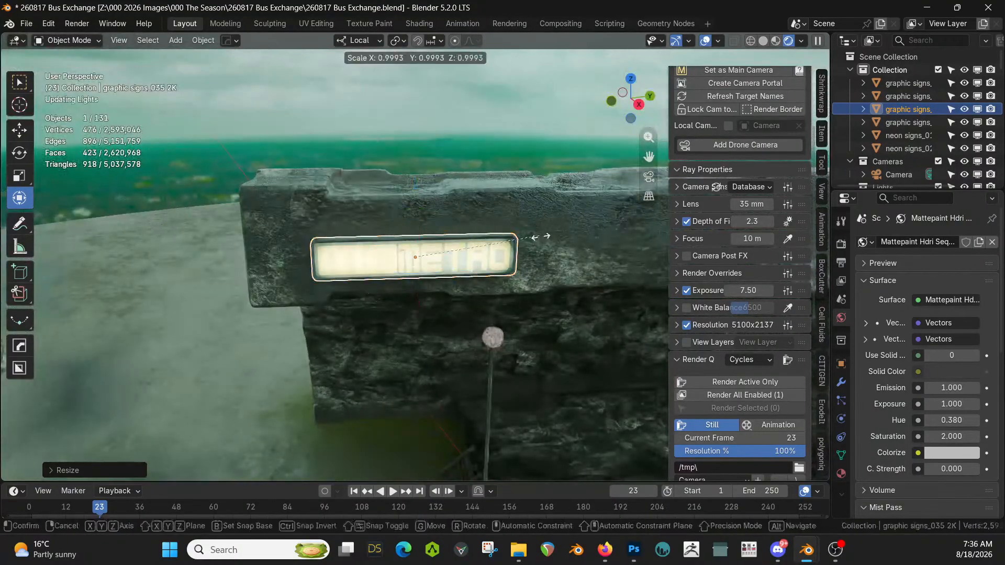
left_click(571, 238)
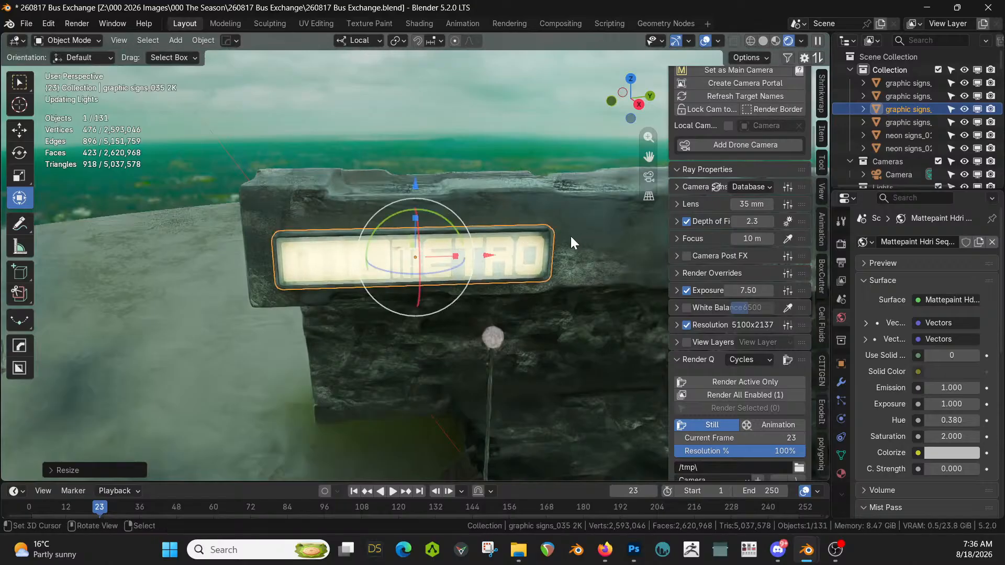
Raise the METRO sign about 0.19 m along its local Z axis to centre it on the beam's face
key("g")
key("z")
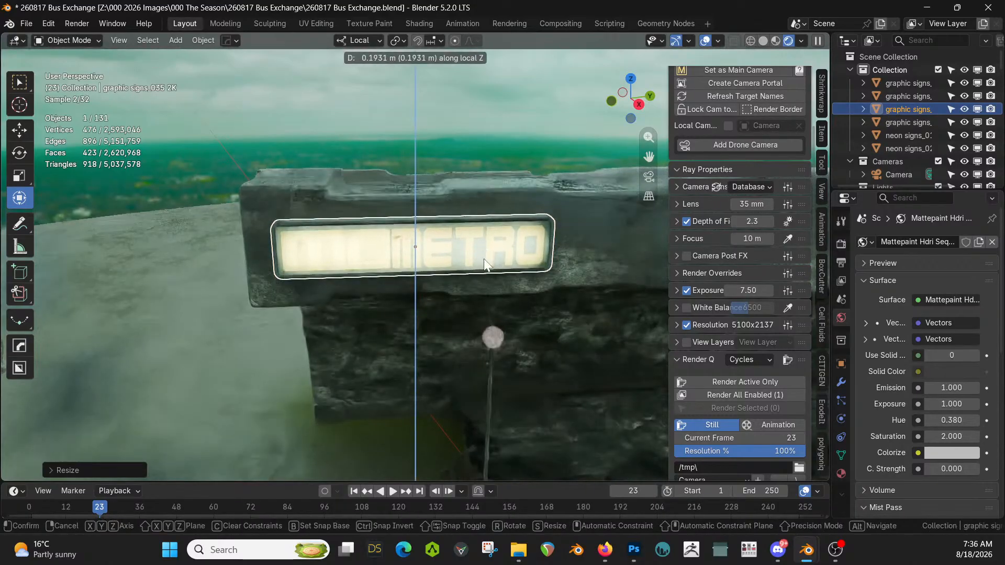
left_click(484, 259)
Place the graphic signs_027 2K asset on the near end of the next wall's beam, across the gap from the METRO sign's wall
middle_click_drag(484, 259, 18, 253)
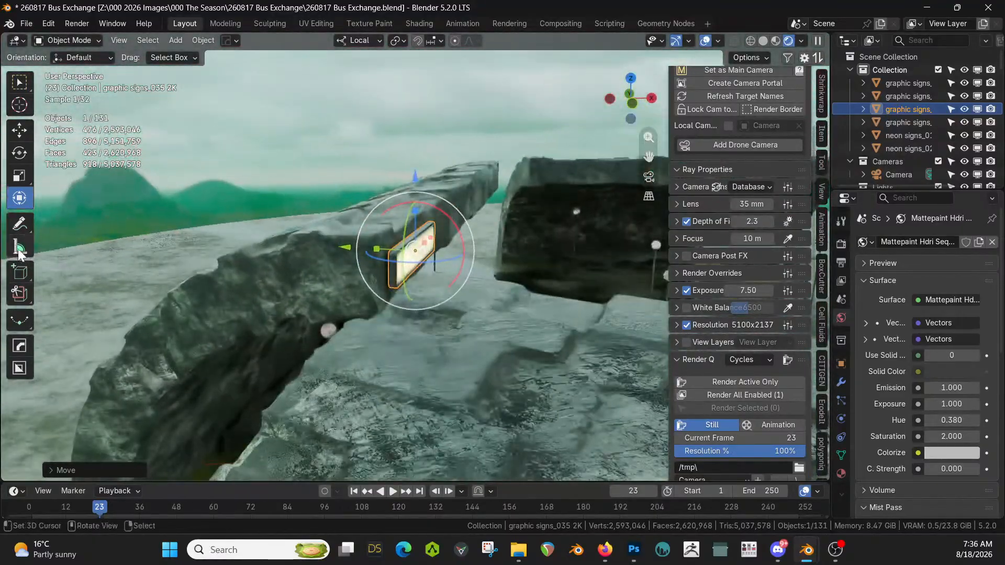
middle_click_drag(301, 214, 800, 217, "shift")
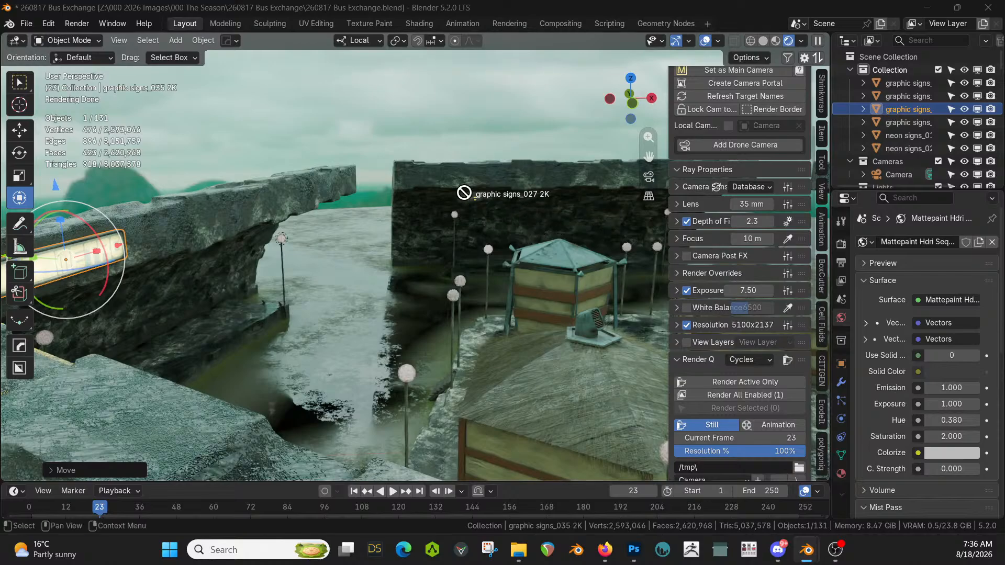
left_click(423, 177)
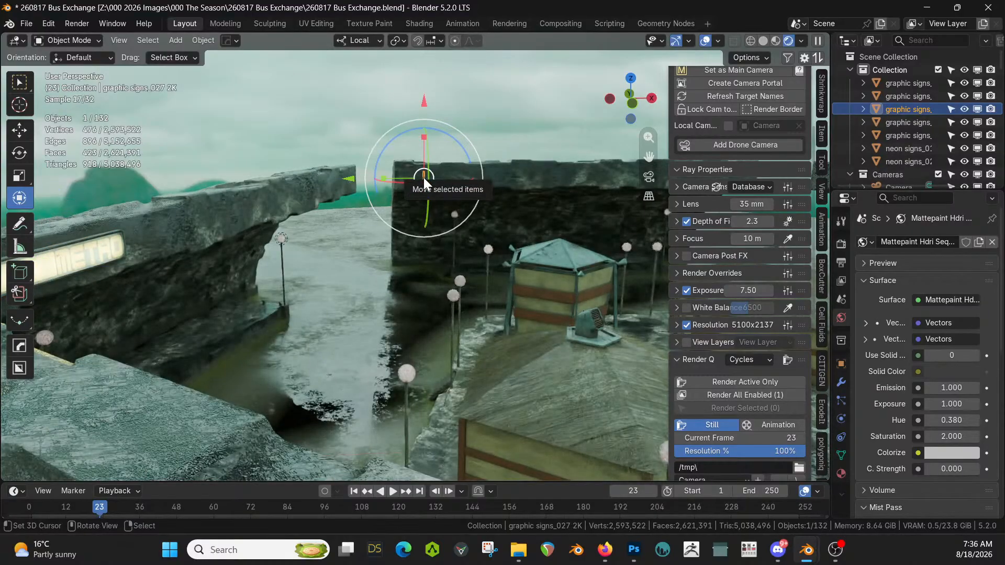
Rotate the graphic signs_027 sign -90 degrees about its local X axis and 90 degrees about its local Y axis
key("KP_Decimal")
middle_click_drag(423, 178, 492, 191)
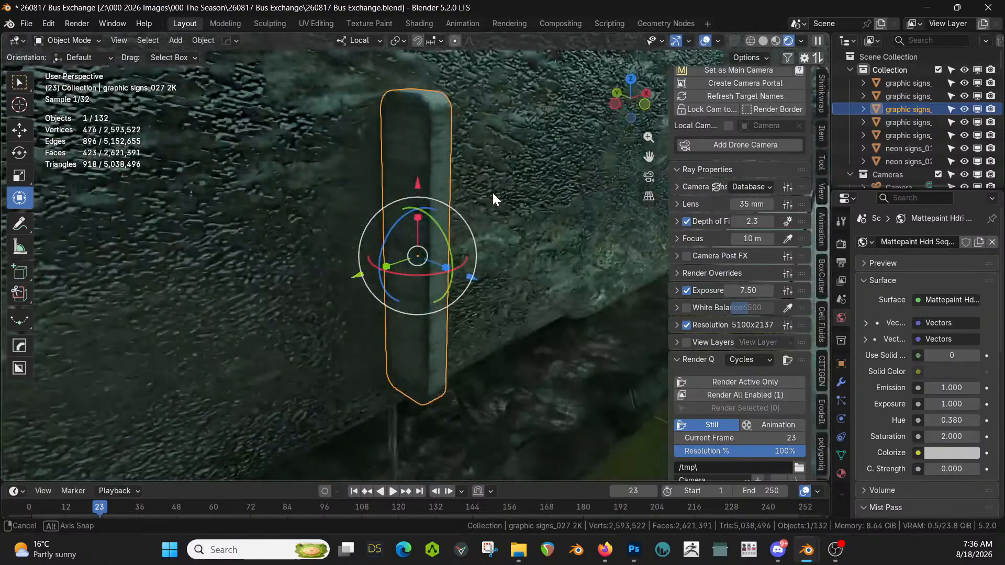
type("rx")
type("-90")
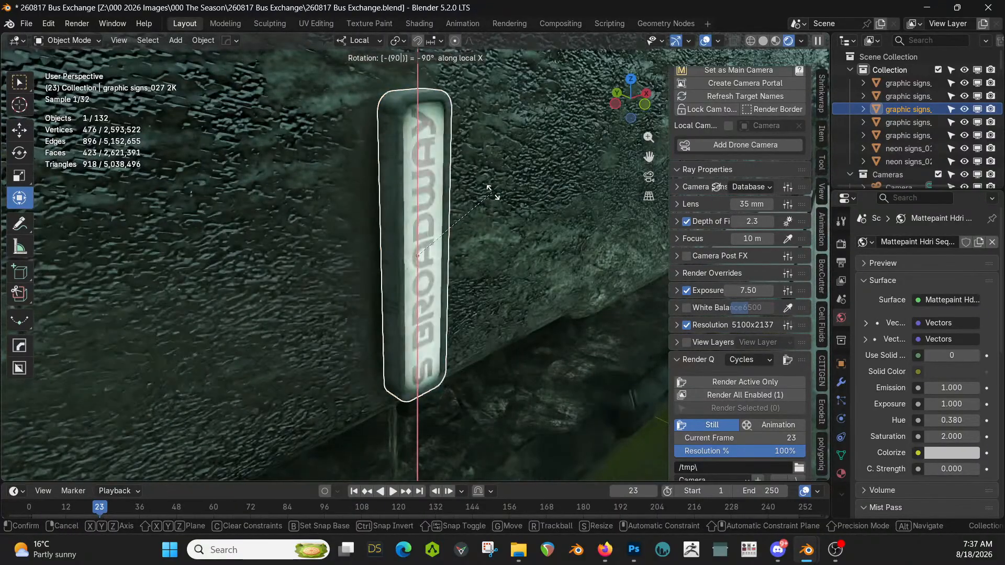
key("Return")
type("ry90")
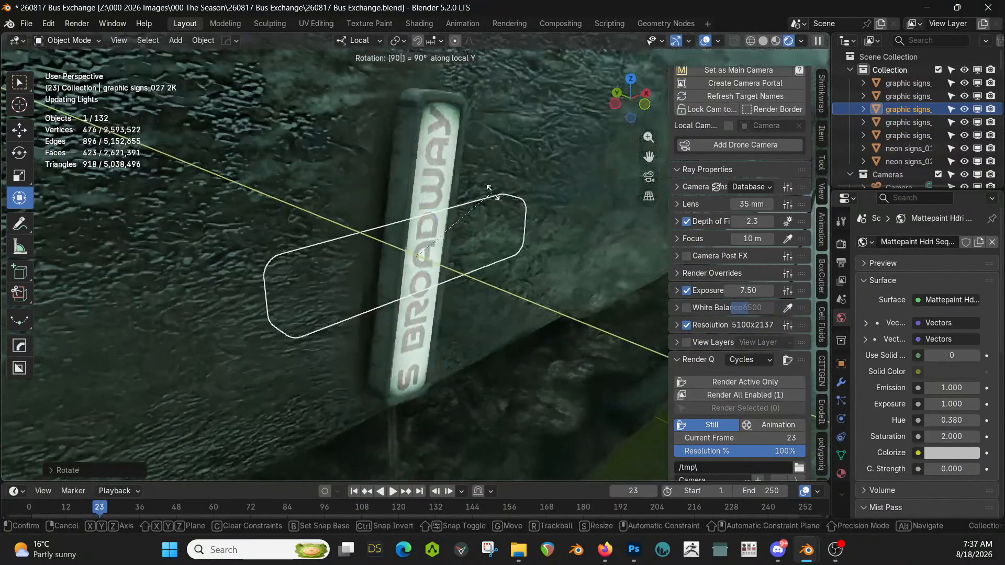
key("Return")
Scale up the S BROADWAY sign uniformly until it nearly matches the height of the beam's front face
scroll(528, 231, "down", 2)
scroll(527, 230, "down", 10)
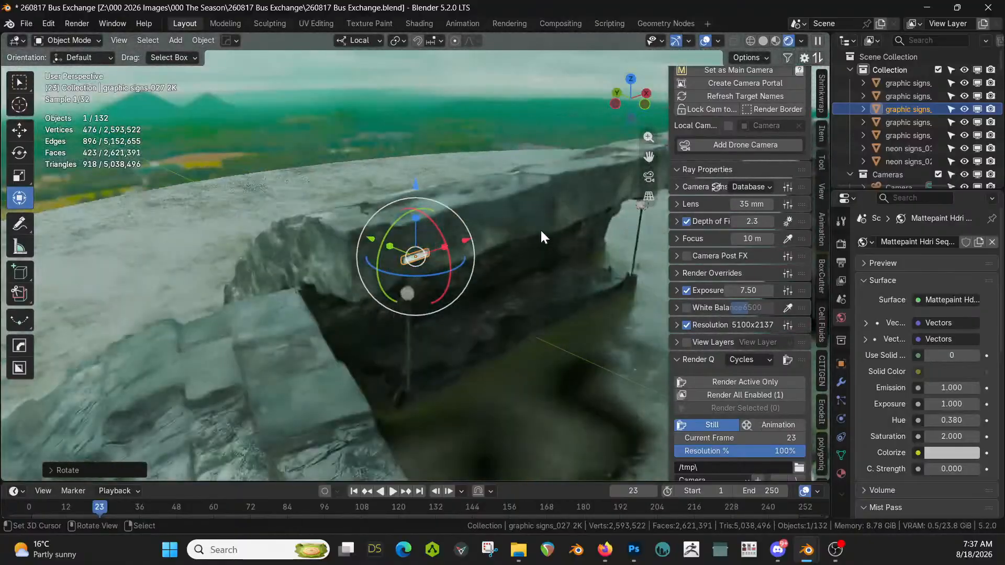
middle_click_drag(541, 229, 493, 228)
key("s")
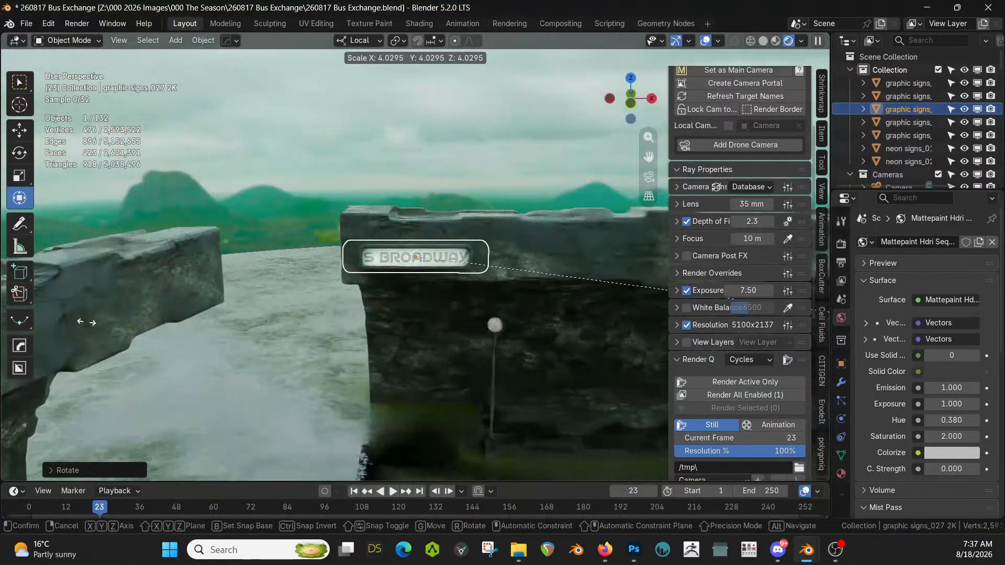
left_click(283, 342)
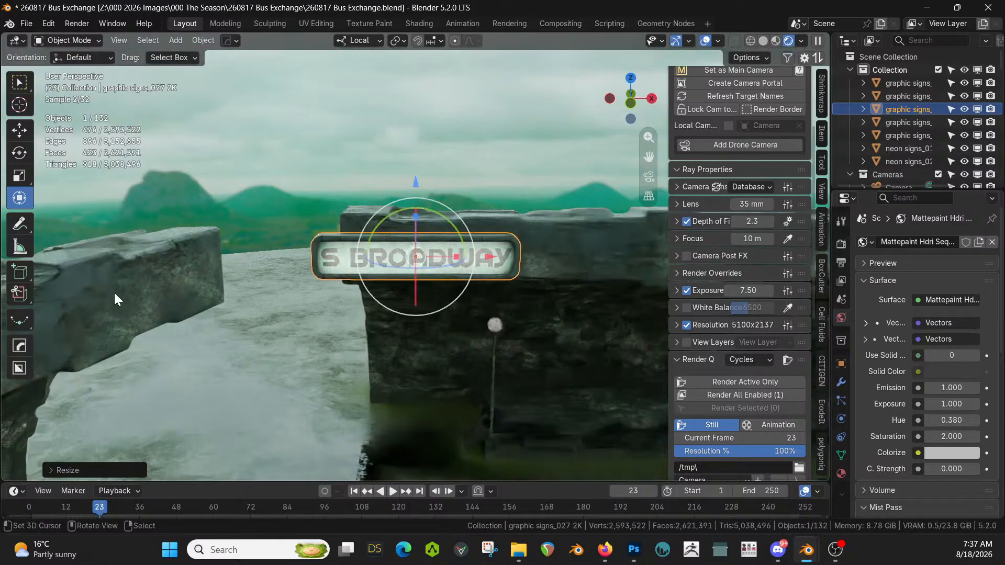
Shift the S BROADWAY sign along its local X axis onto the beam, and raise it slightly along local Z to fit the face
left_click_drag(491, 254, 506, 268)
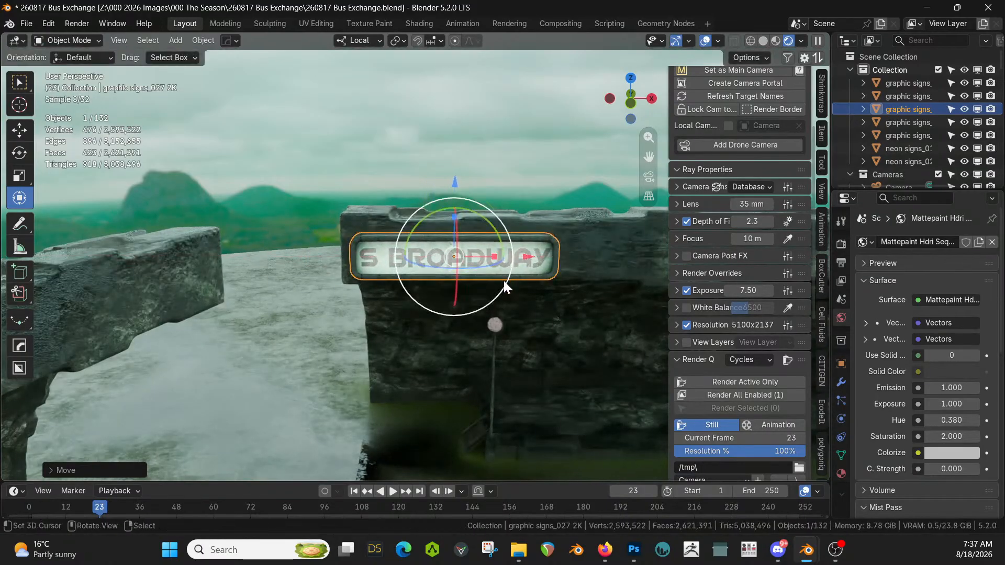
middle_click_drag(504, 280, 515, 256)
key("g")
key("z")
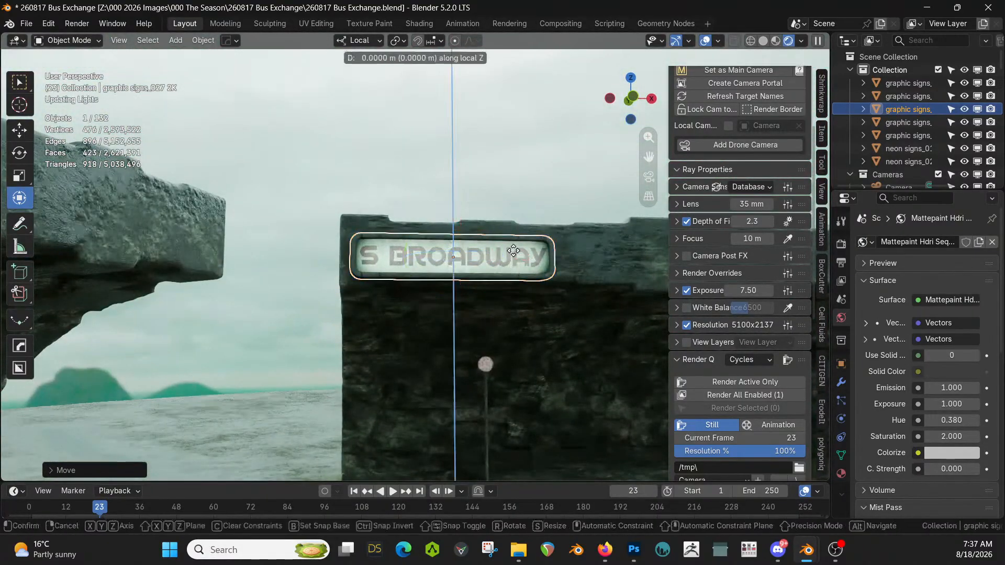
left_click(513, 241)
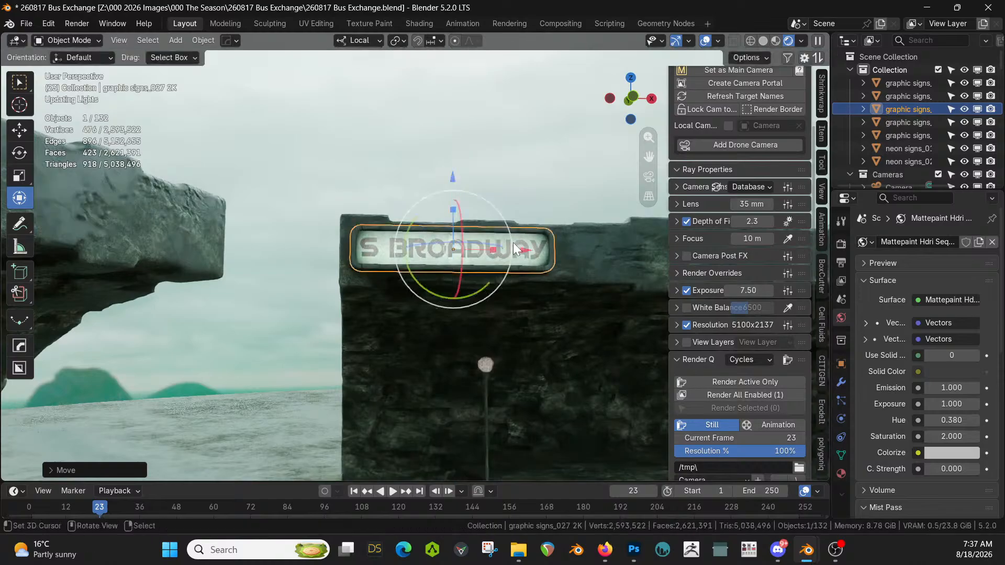
Save the Bus Exchange file and switch the viewport to Solid shading
middle_click_drag(513, 269, 448, 301)
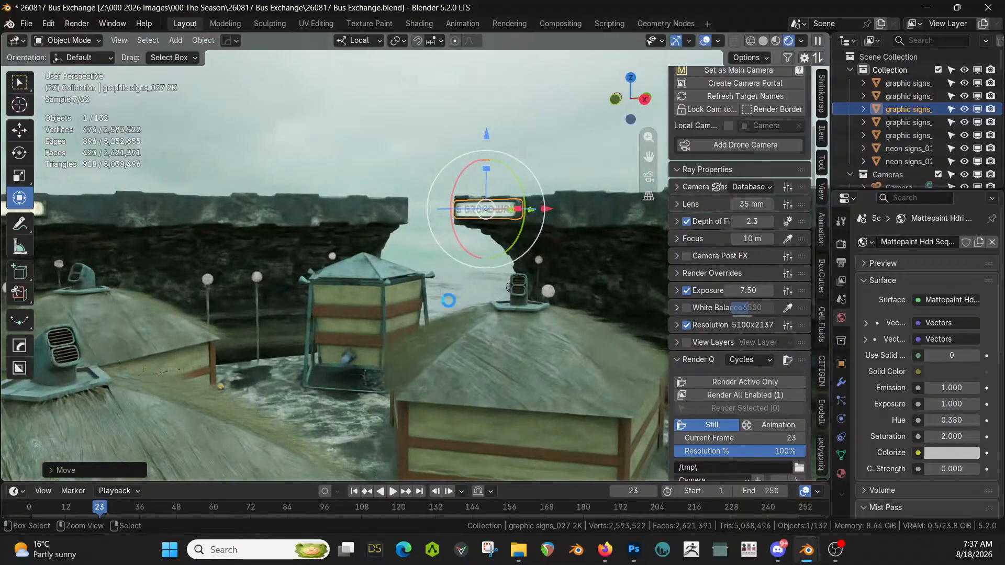
key("ctrl+s")
key("z")
key("s")
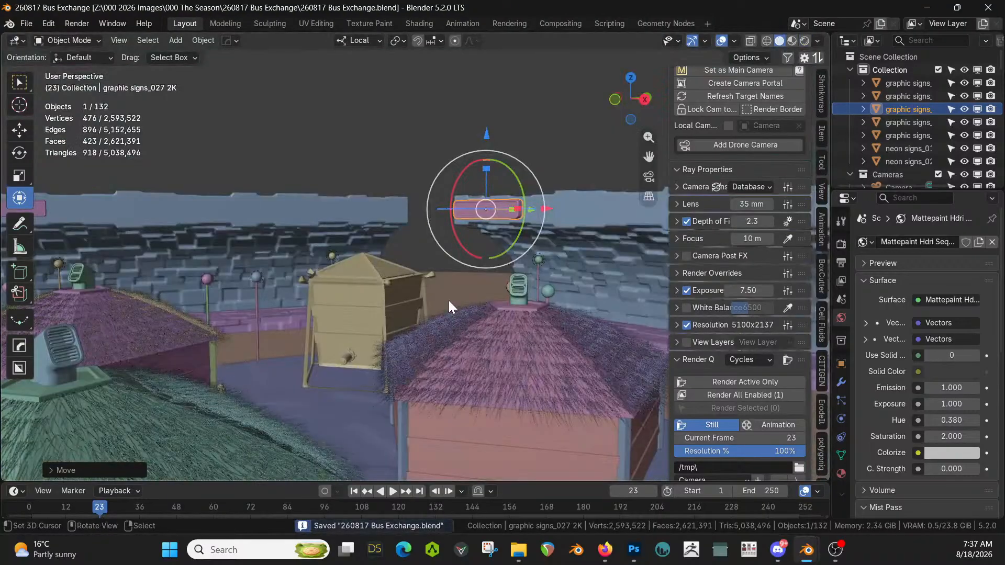
Create a Cablerator cable running from beneath one end of the S BROADWAY sign to the underside of its beam
scroll(586, 181, "up", 5)
middle_click_drag(585, 196, 392, 287)
key("alt+shift+c")
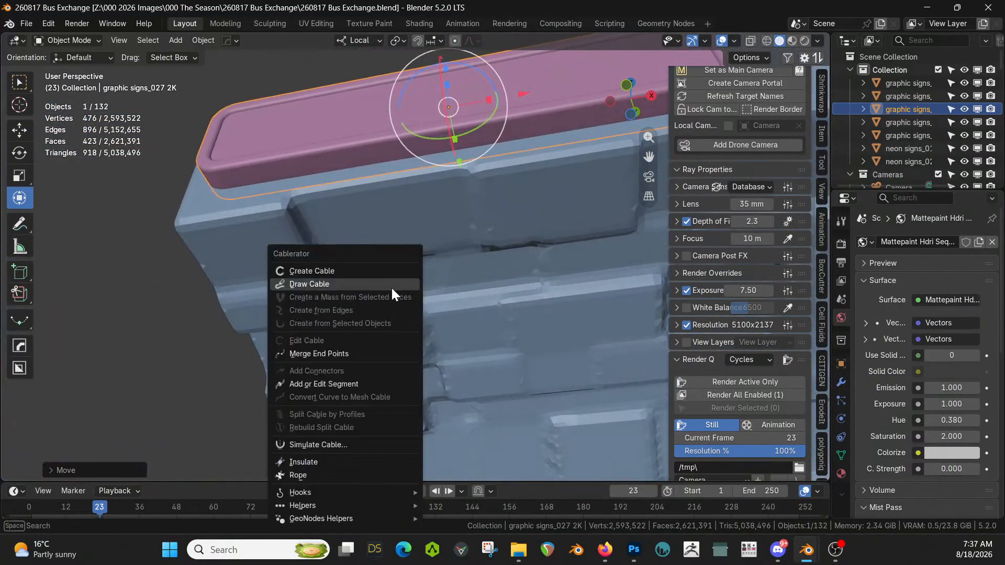
left_click(312, 269)
left_click(252, 172)
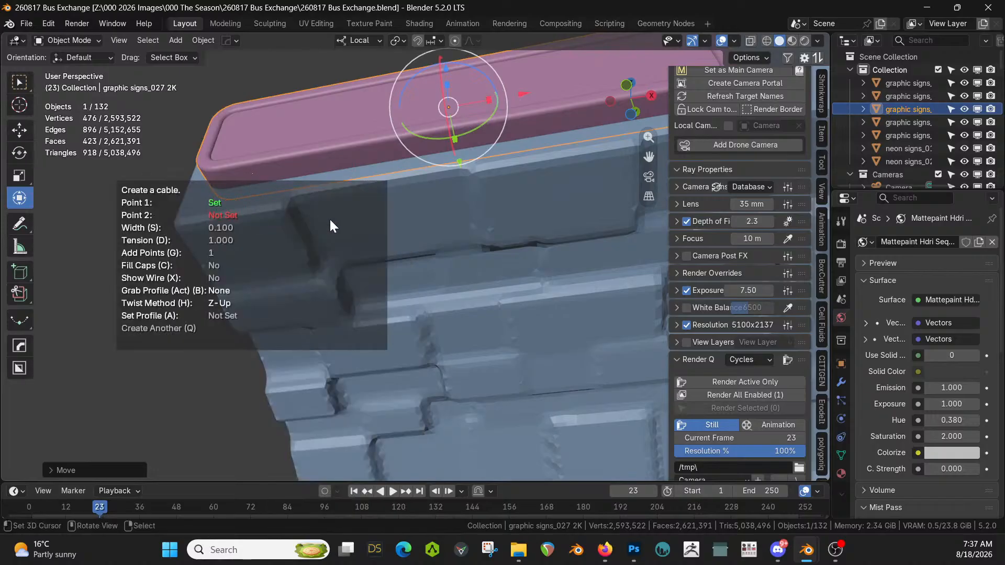
left_click(330, 220)
Set the new cable's tension to 0.562 and its width to 0.052
key("d")
middle_click_drag(350, 273, 384, 268)
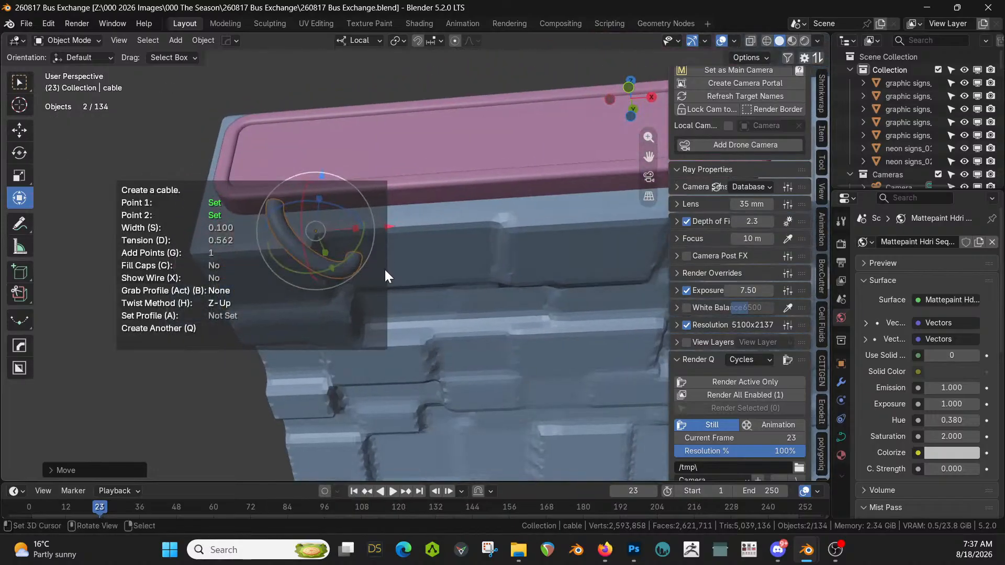
key("s")
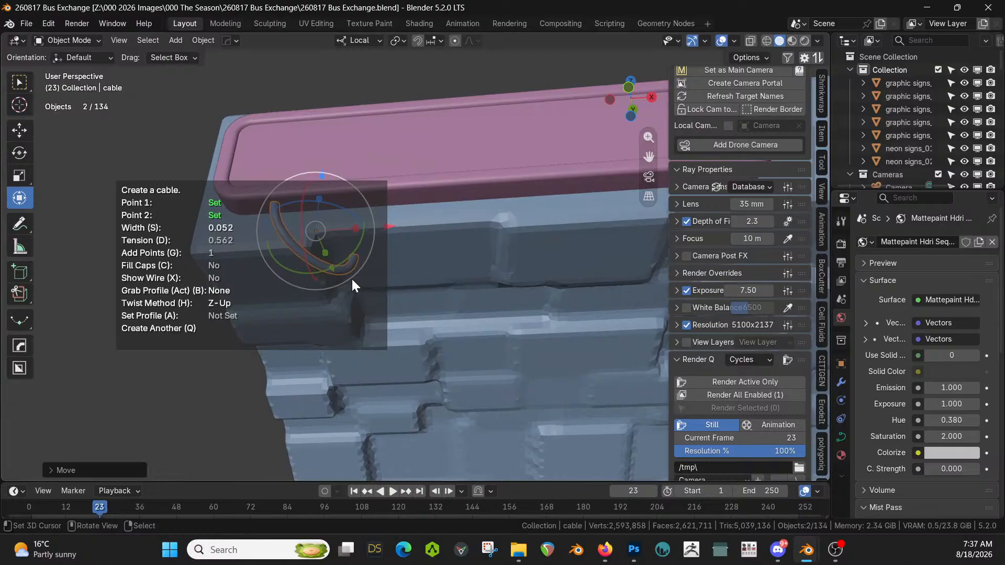
Create another cable with tension 0.426 from the opposite end of the S BROADWAY sign to the beam below it
middle_click_drag(430, 278, 286, 278, "shift")
key("q")
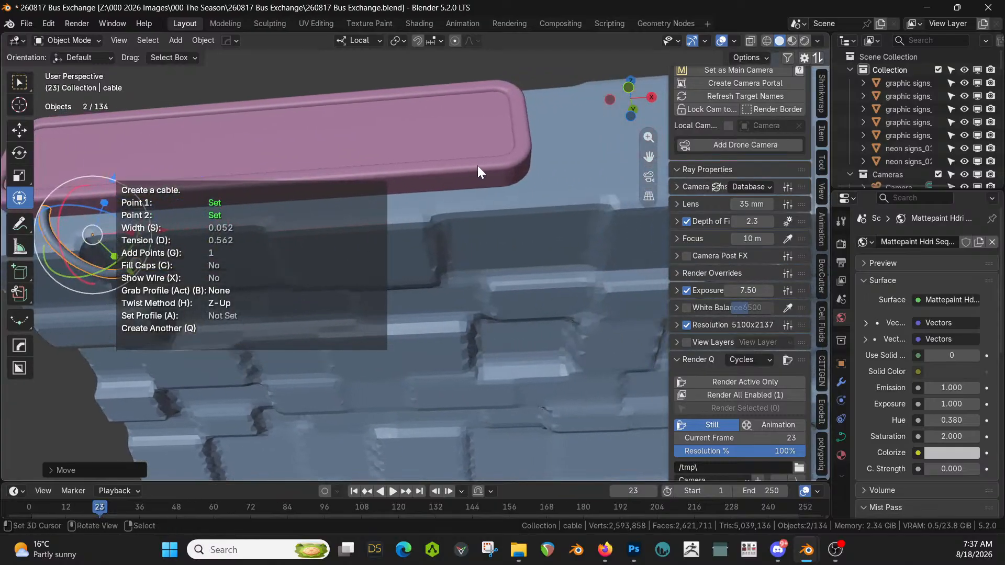
left_click(460, 243)
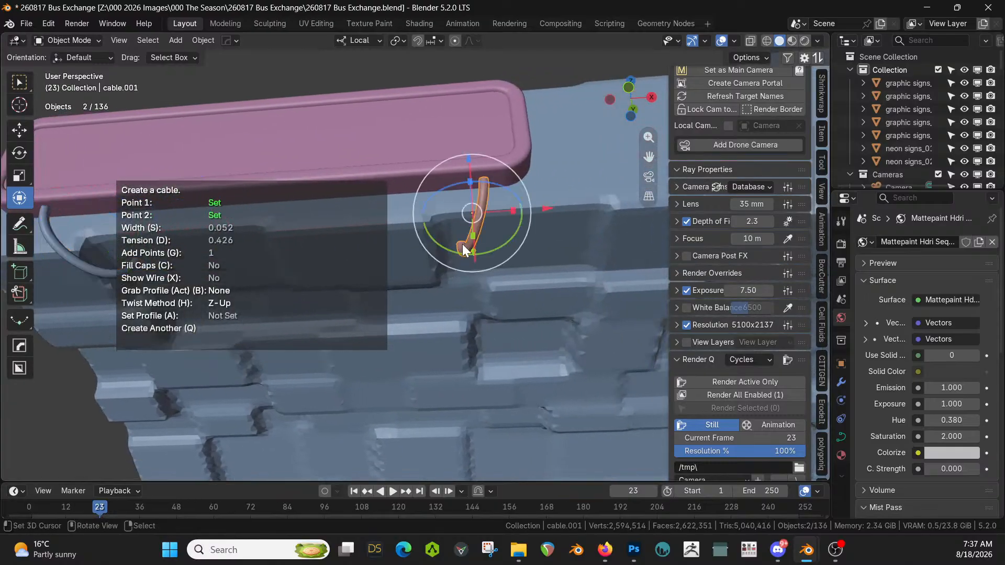
Create a cable from beneath one end of the purple rounded letter sign to the beam's underside and set its width to 0.026
middle_click_drag(462, 246, 272, 283)
scroll(395, 270, "up", 7)
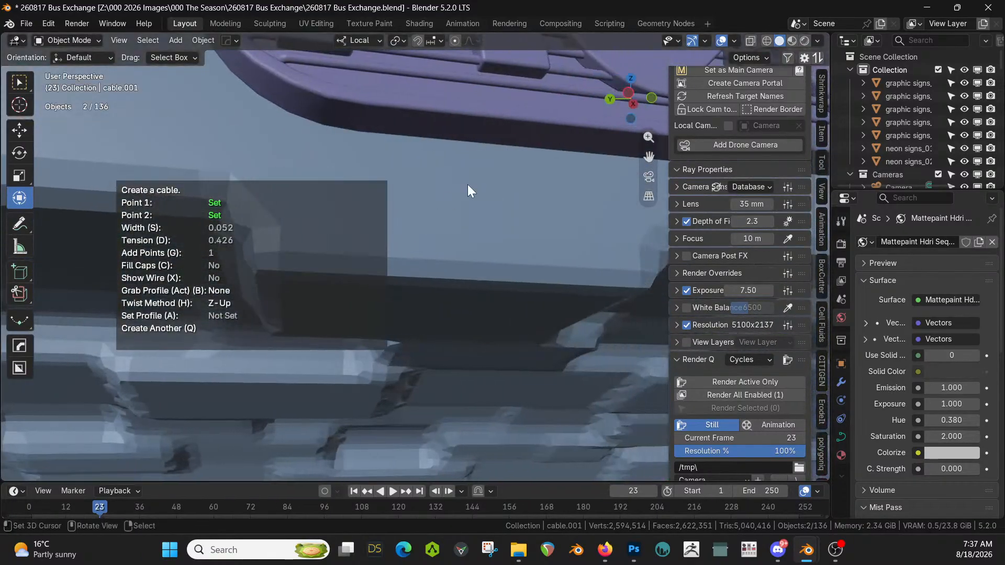
left_click(467, 129)
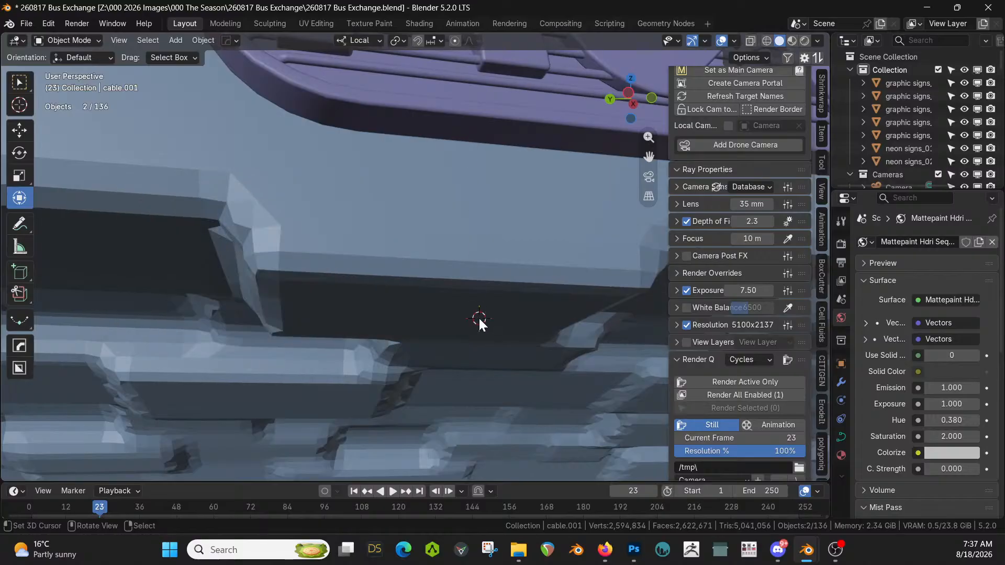
key("shift+alt+c")
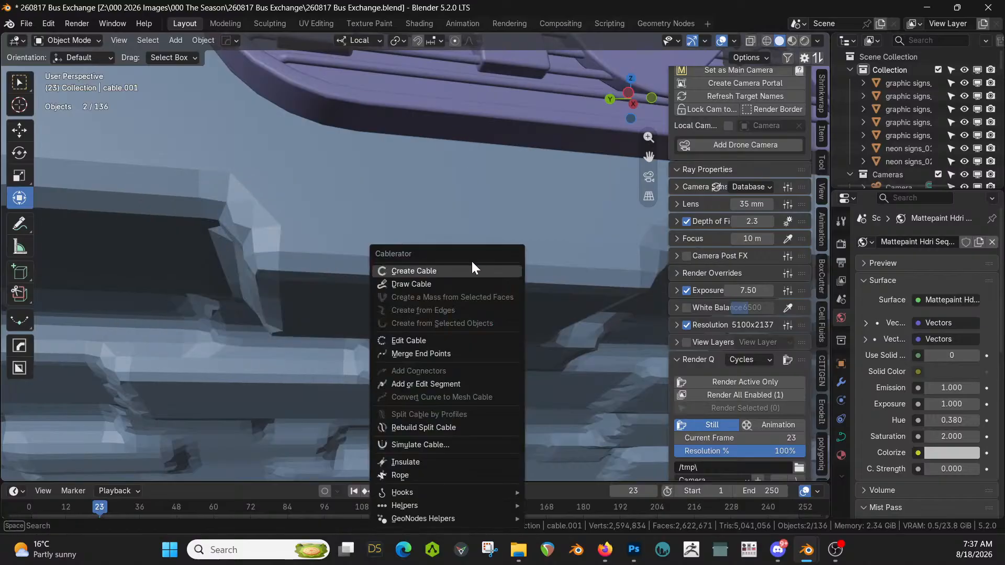
key("Return")
left_click(476, 125)
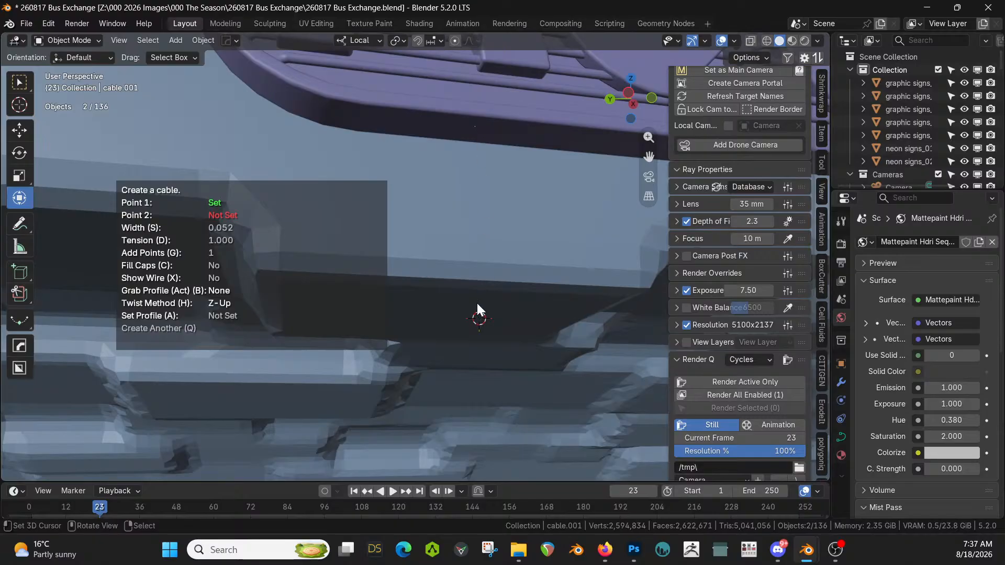
left_click(475, 319)
key("s")
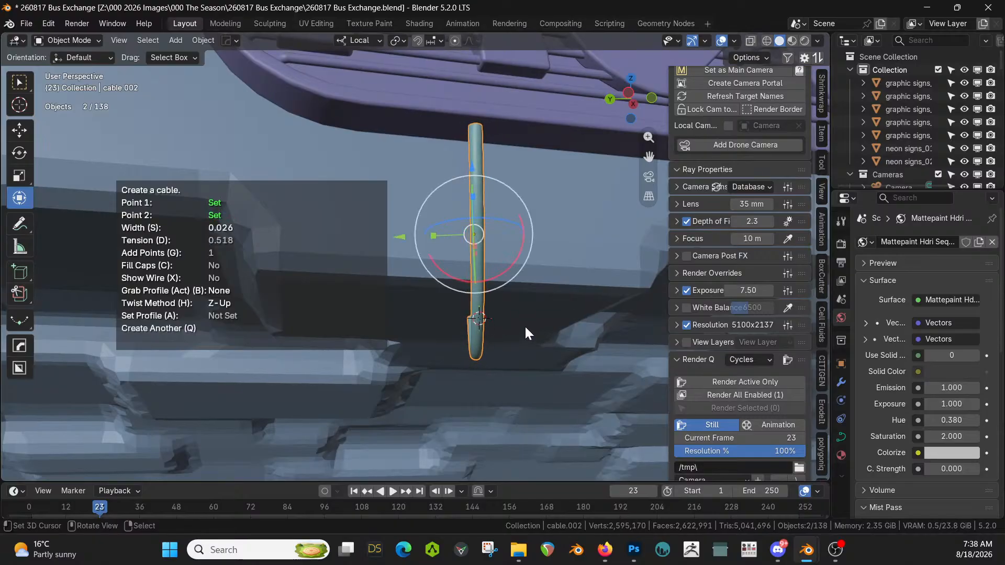
Create another 0.026-wide cable from the opposite end of the purple rounded letter sign to the underside of its beam
middle_click_drag(529, 328, 525, 372)
scroll(500, 337, "down", 5)
key("q")
middle_click_drag(525, 371, 540, 200, "shift")
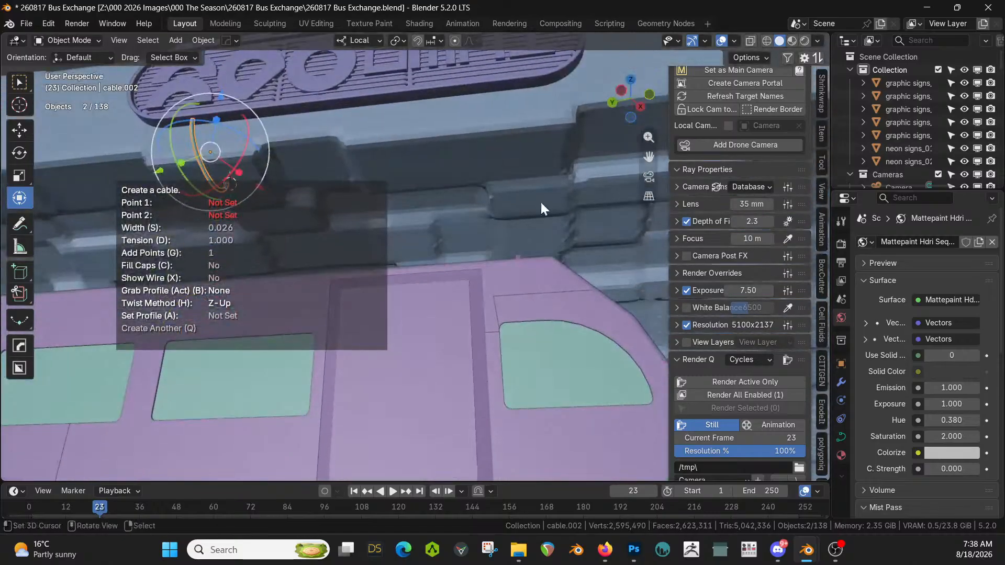
left_click(524, 85)
left_click(523, 148)
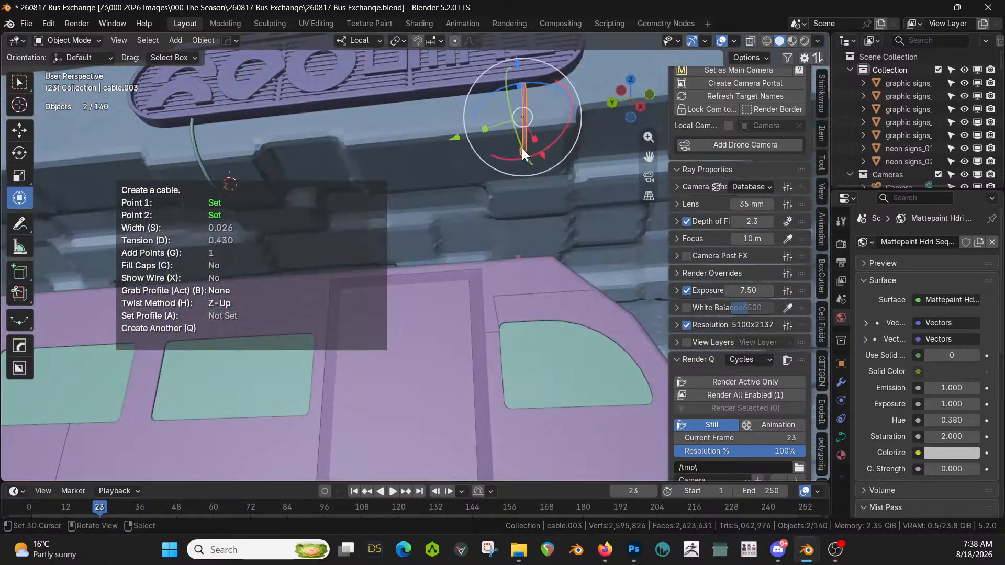
Create a 0.026-wide cable from beneath the end of the salmon sign nearest the beam's end to the beam's underside
key("q")
middle_click_drag(592, 215, 15, 230, "shift")
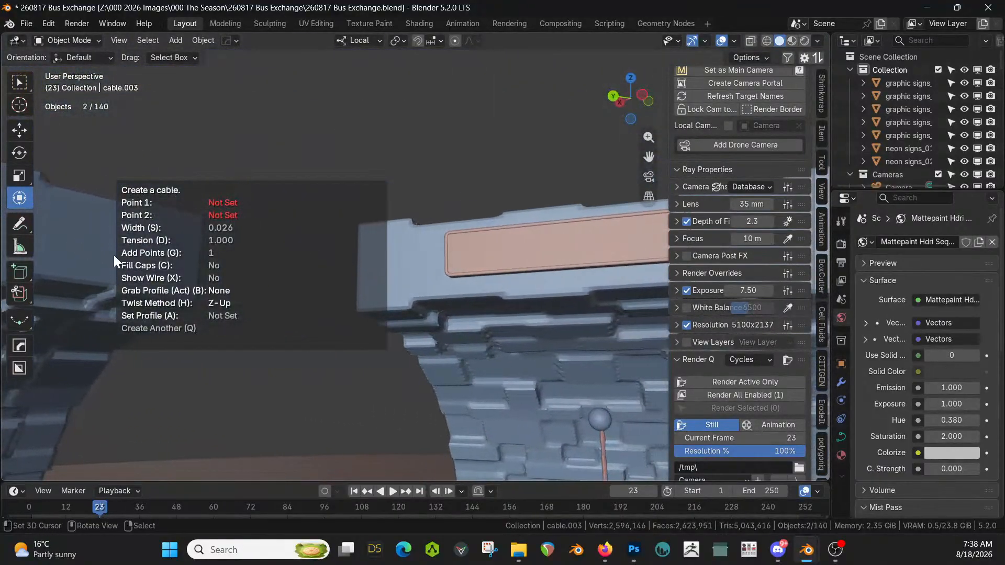
scroll(505, 325, "up", 4)
middle_click_drag(504, 325, 444, 303)
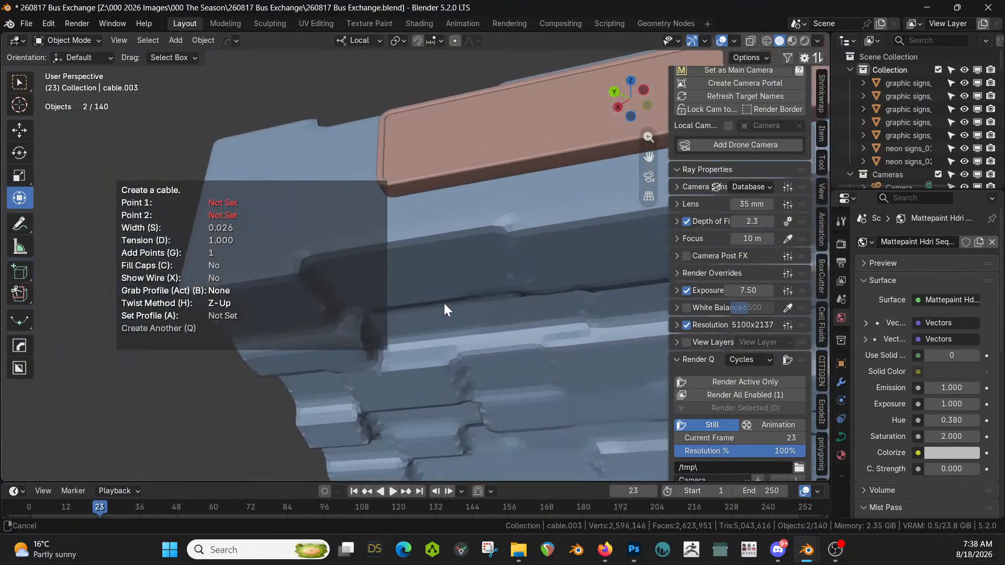
left_click(413, 186)
left_click(436, 266)
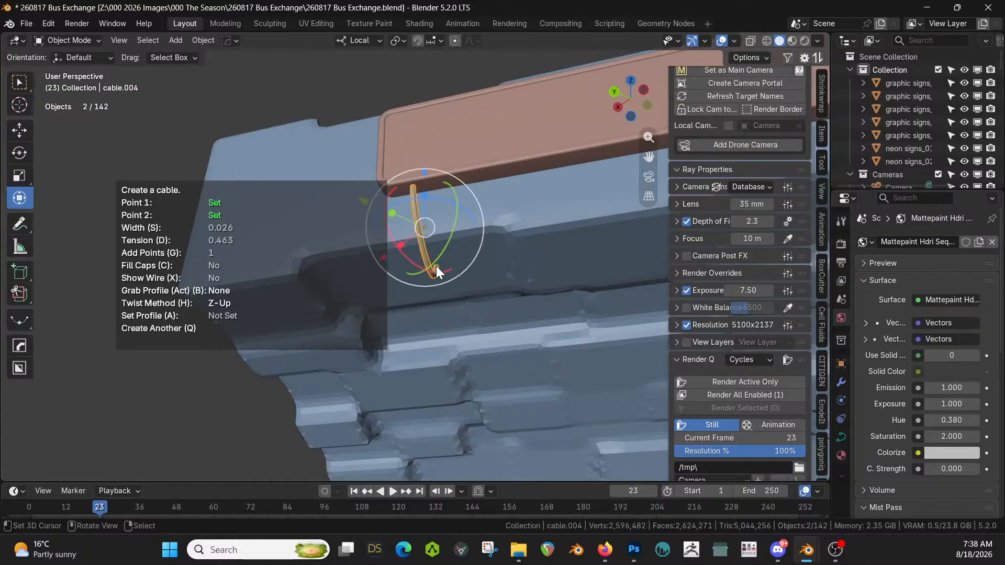
Create a matching cable from the far end of the salmon sign to the underside of its beam
key("q")
middle_click_drag(530, 290, 331, 335, "shift")
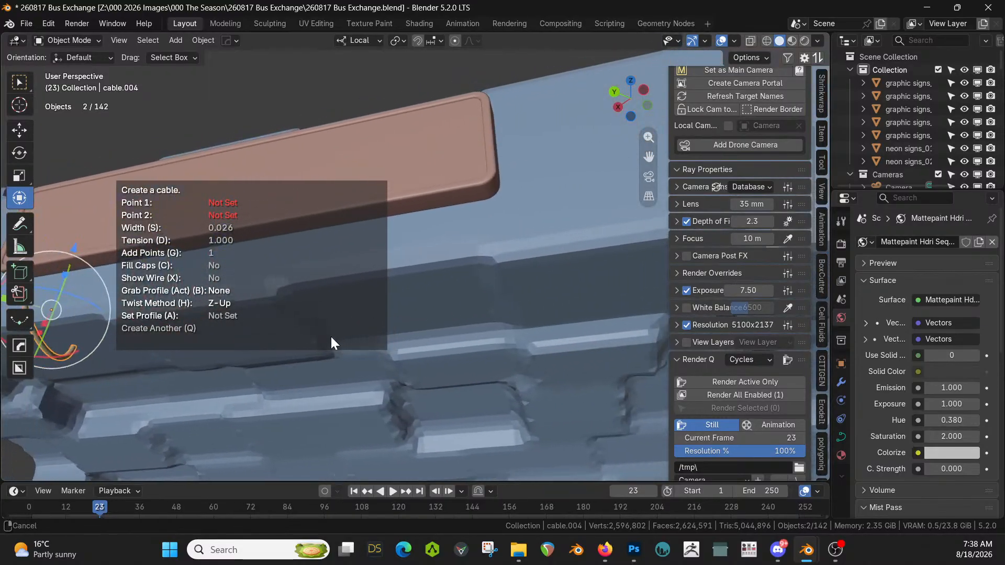
left_click(457, 197)
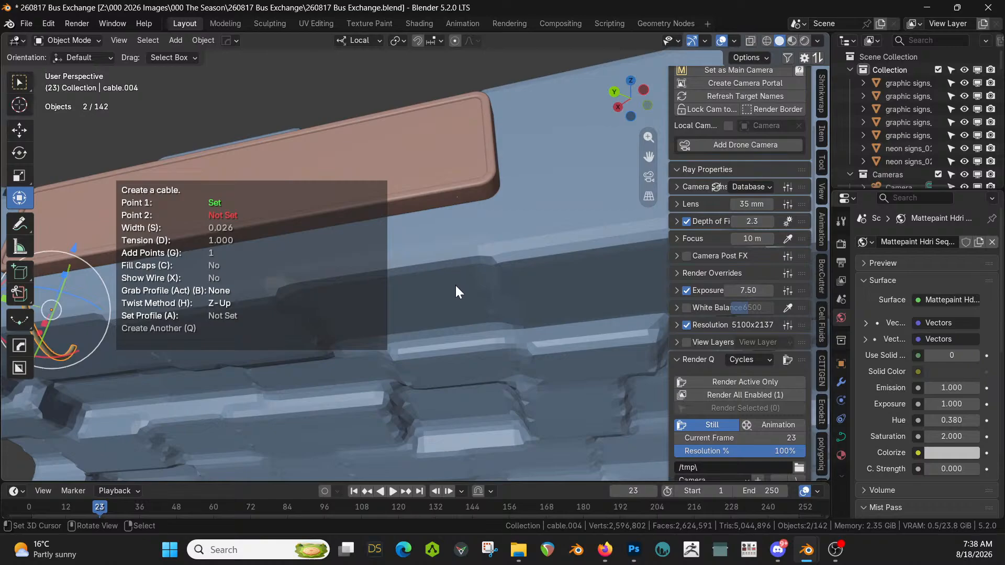
left_click(456, 291)
Create a 0.026-wide cable from beneath one end of the slate-blue sign to the underside of its beam
key("q")
middle_click_drag(511, 300, 575, 401, "shift")
scroll(574, 400, "down", 4)
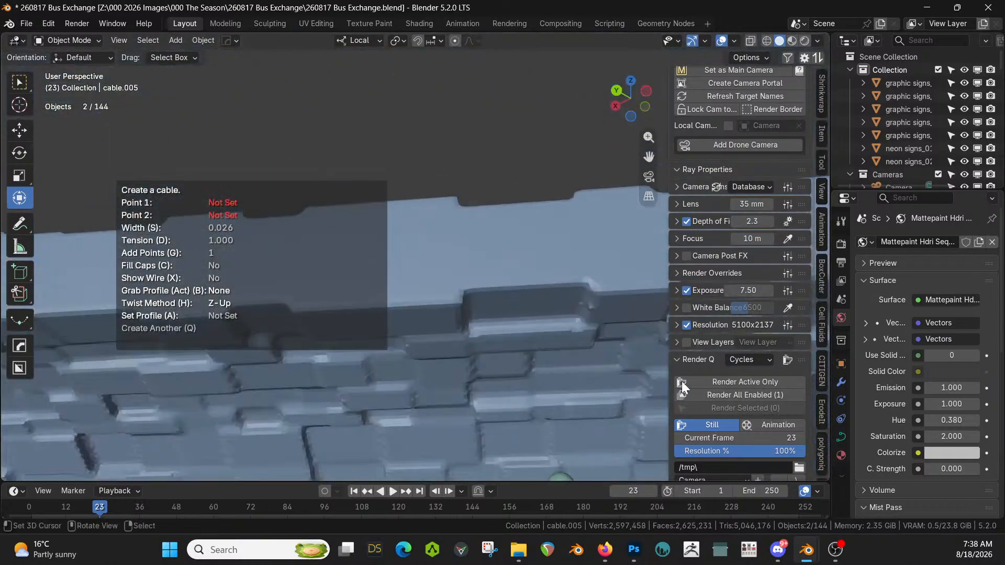
scroll(864, 366, "down", 3)
scroll(585, 334, "down", 3)
scroll(586, 335, "up", 2)
mouse_move(586, 337)
middle_mouse_down()
mouse_move(642, 359)
mouse_move(400, 330)
middle_mouse_up()
mouse_move(483, 333)
middle_mouse_down("shift")
mouse_move(335, 335)
mouse_move(280, 356)
mouse_move(362, 322)
mouse_move(441, 322)
mouse_move(464, 309)
middle_mouse_up("shift")
scroll(369, 310, "down", 4)
scroll(408, 321, "up", 4)
left_click(464, 308)
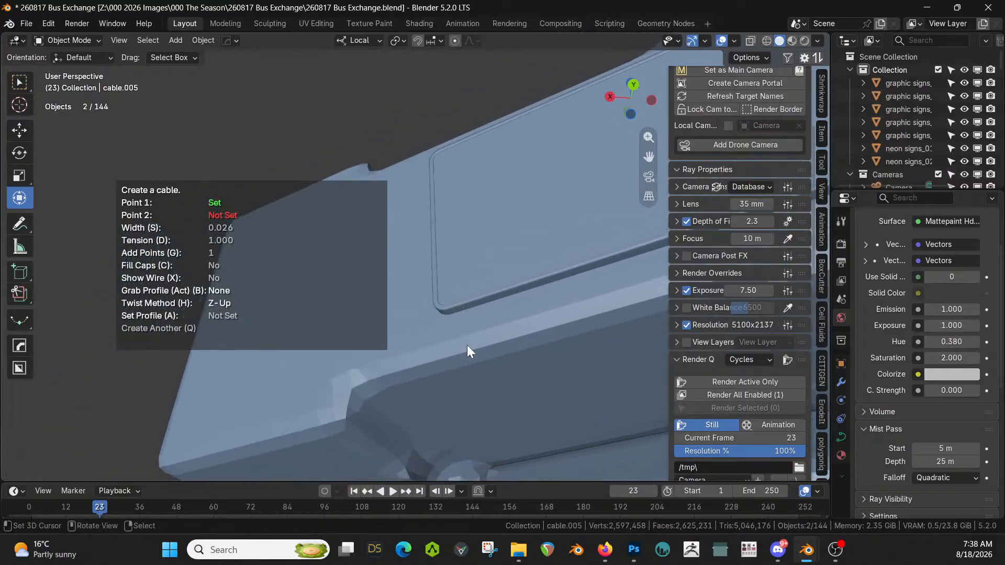
left_click(471, 389)
Create a cable from the opposite end of the slate-blue sign to the beam's underside and set its width to 0.020
middle_click_drag(526, 388, 367, 417, "shift")
left_click(565, 209)
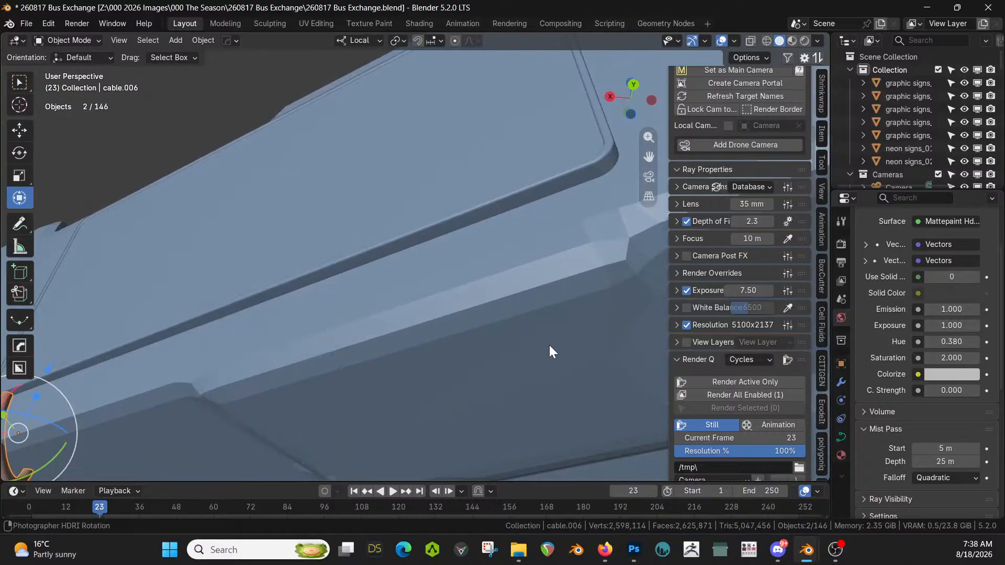
key("shift+alt+c")
left_click(495, 270)
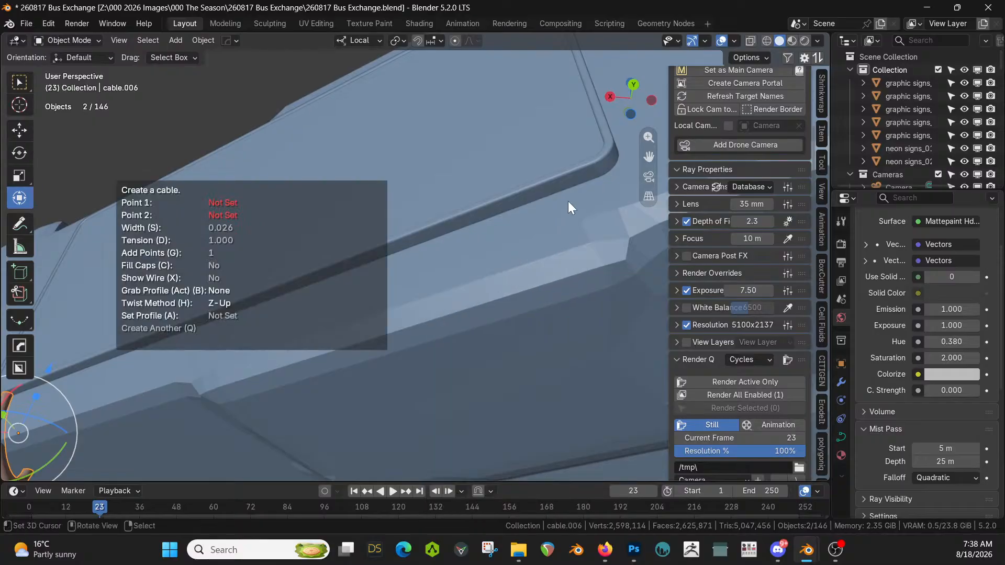
left_click(559, 184)
left_click(563, 347)
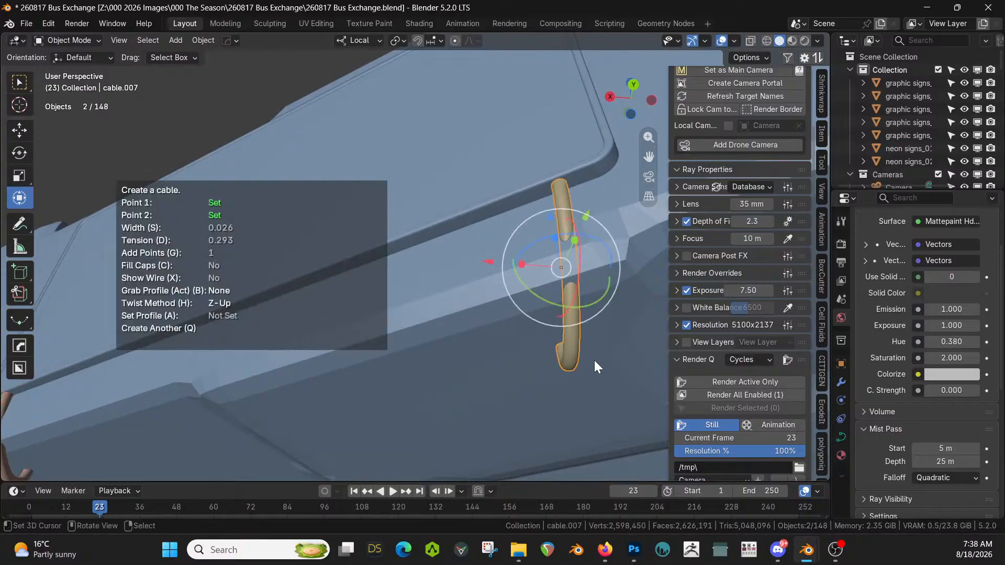
key("s")
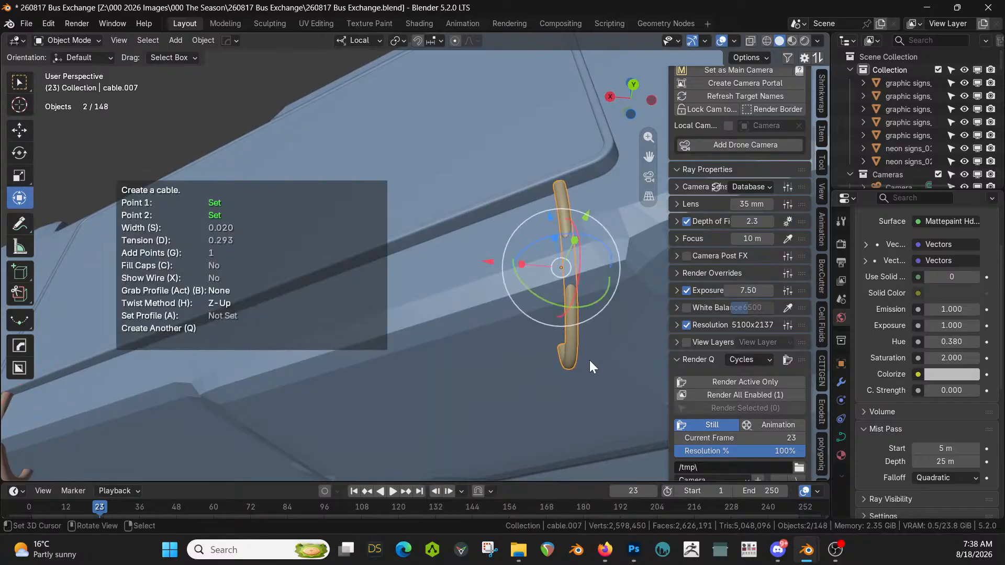
Create a 0.020-wide cable from beneath one end of the light teal sign to the underside of its beam
key("q")
scroll(603, 358, "down", 8)
middle_click_drag(604, 357, 469, 430)
middle_click_drag(469, 430, 264, 430, "shift")
scroll(408, 420, "up", 4)
middle_click_drag(457, 408, 425, 311)
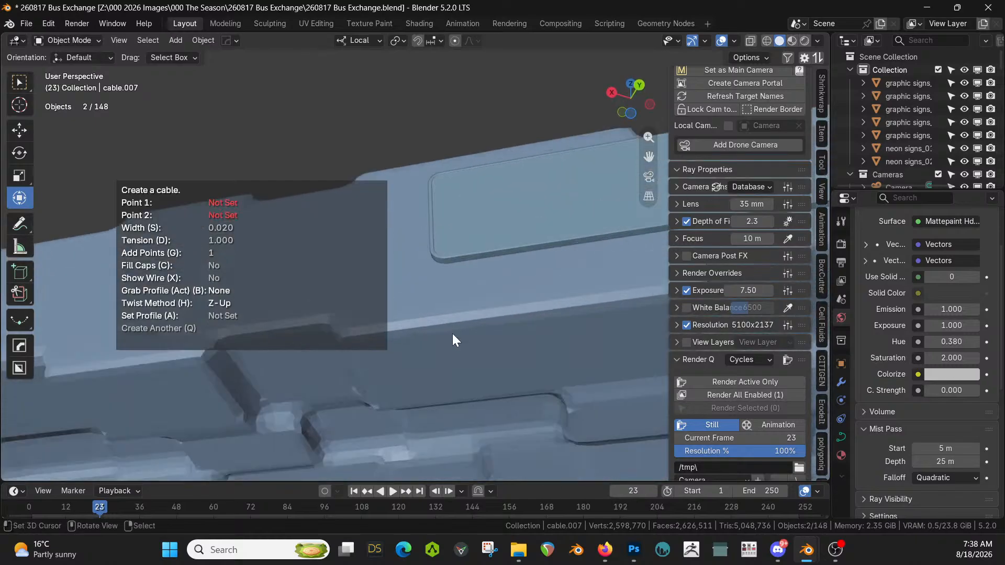
scroll(450, 304, "up", 3)
left_click(531, 269)
scroll(538, 324, "down", 3)
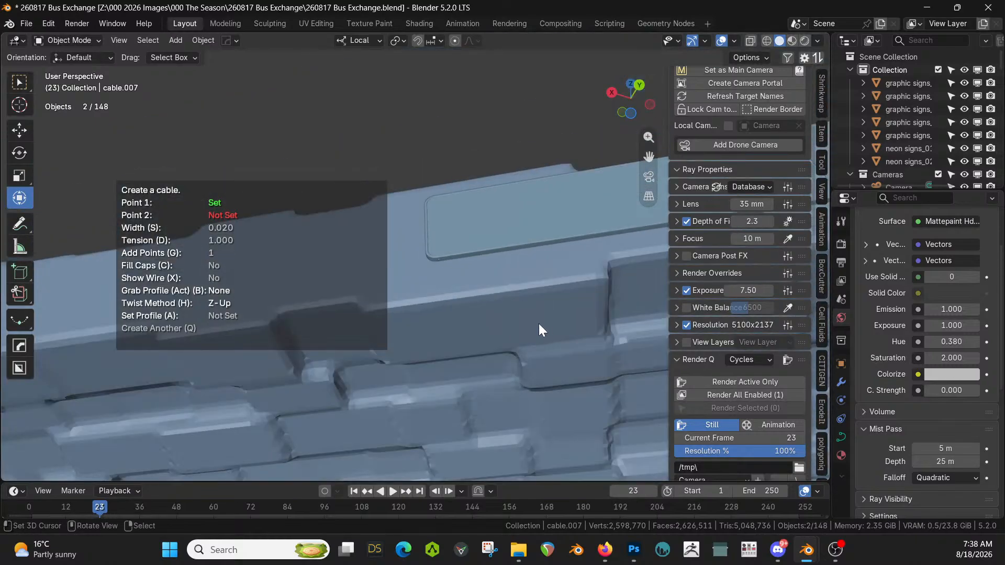
left_click(488, 313)
Create another 0.020-wide cable from the opposite end of the light teal sign to the beam below it
middle_click_drag(566, 312, 426, 353, "shift")
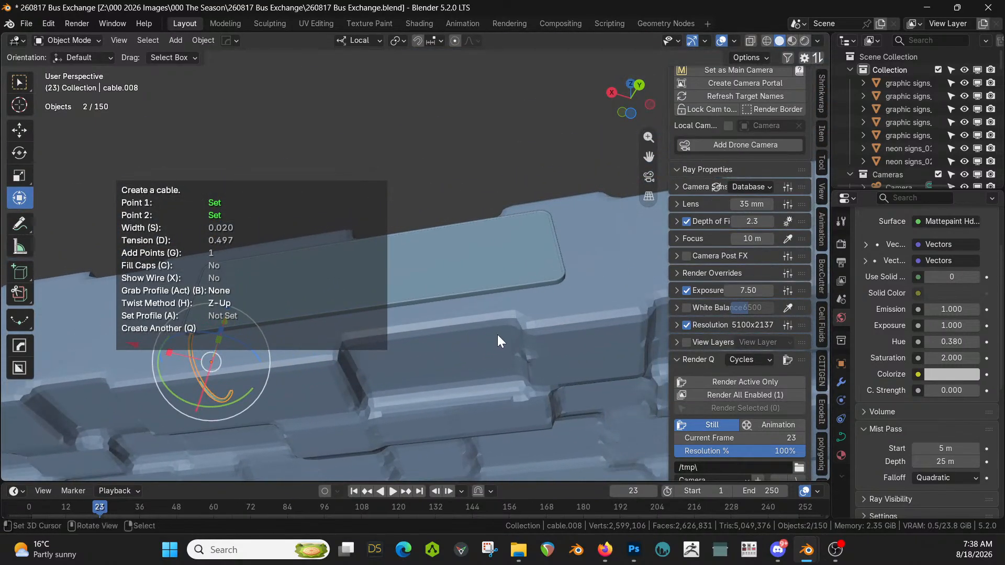
key("q")
left_click(536, 286)
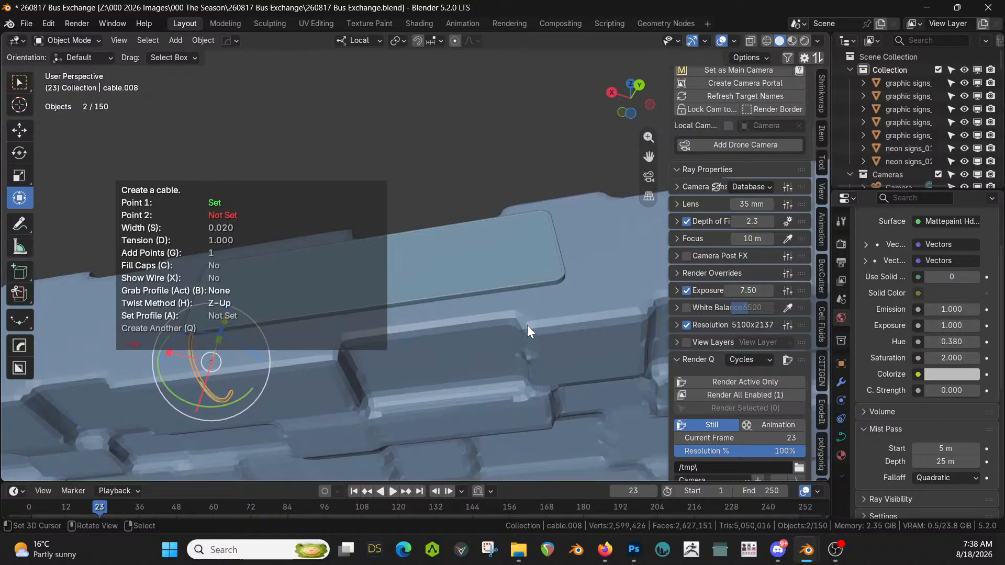
left_click(497, 335)
Create a 0.020-wide cable from the end of the remaining pink sign nearest the beam's end to the beam's underside
middle_click_drag(564, 330, 407, 365, "shift")
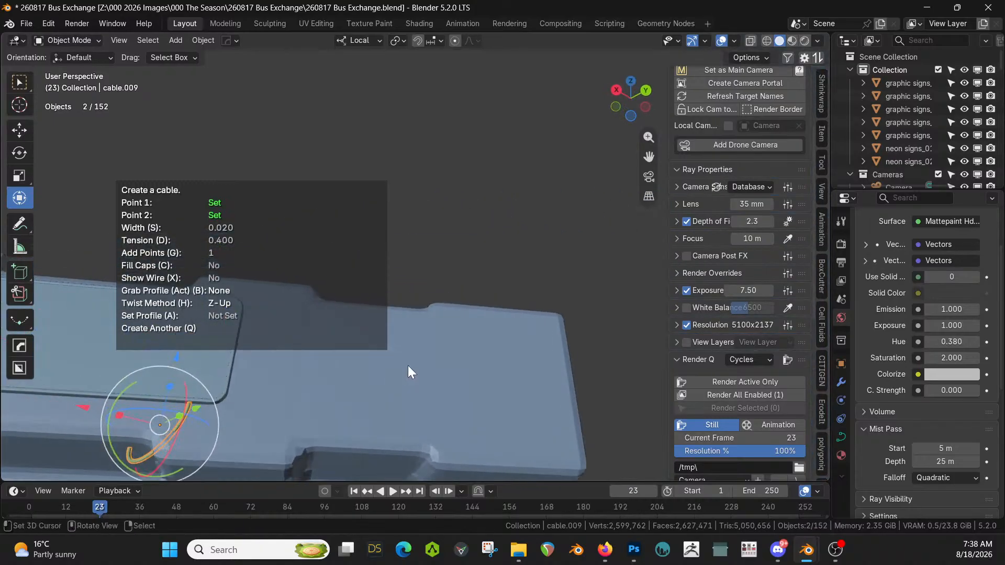
key("q")
middle_click_drag(501, 362, 235, 304)
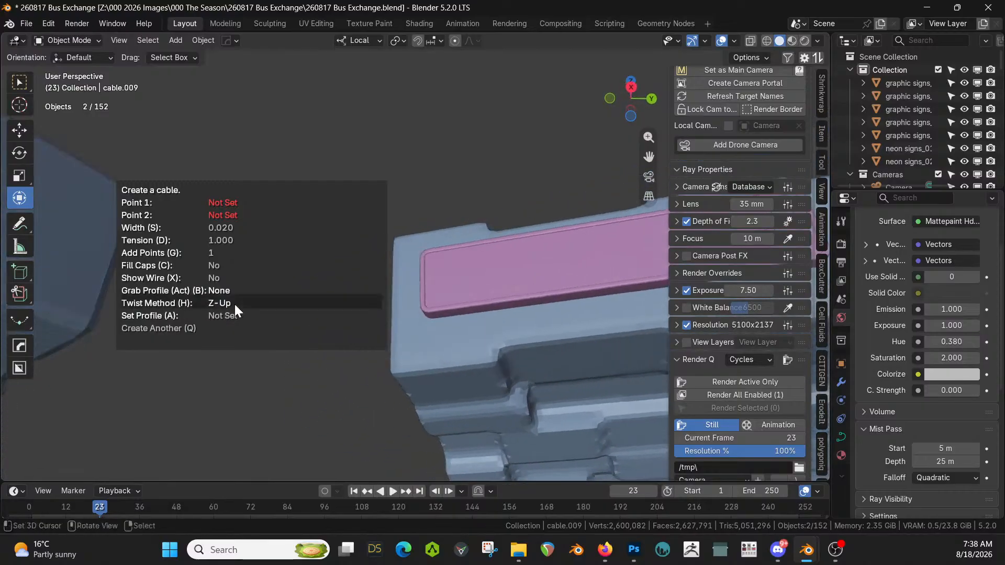
left_click(475, 307)
left_click(517, 361)
Create a second 0.020-wide cable from the other end of that pink sign to the beam's underside
middle_click_drag(554, 361, 446, 368)
key("q")
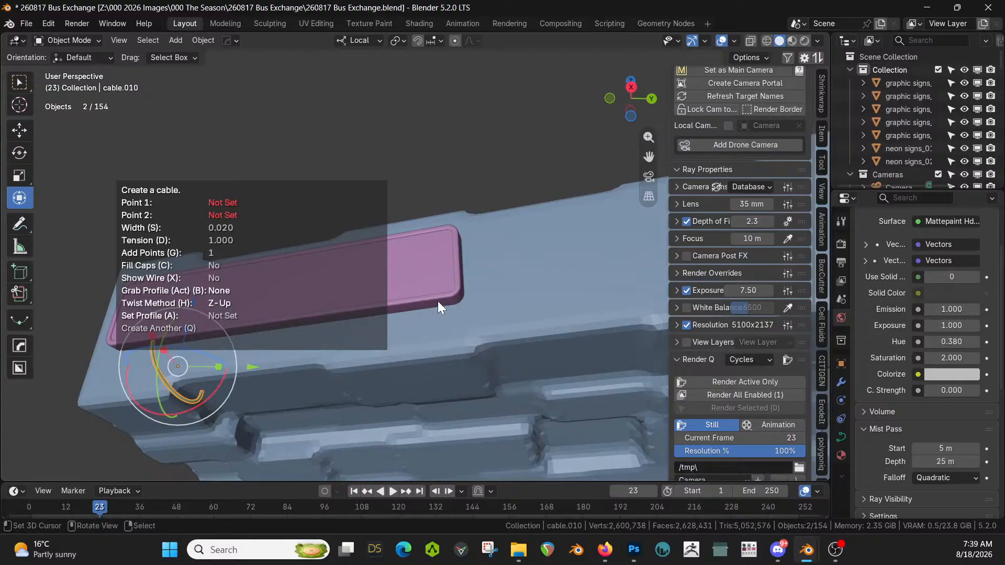
left_click(438, 305)
left_click(431, 370)
Check the remaining beams for unwired signs, end the cable creation and save the Bus Exchange file
key("q")
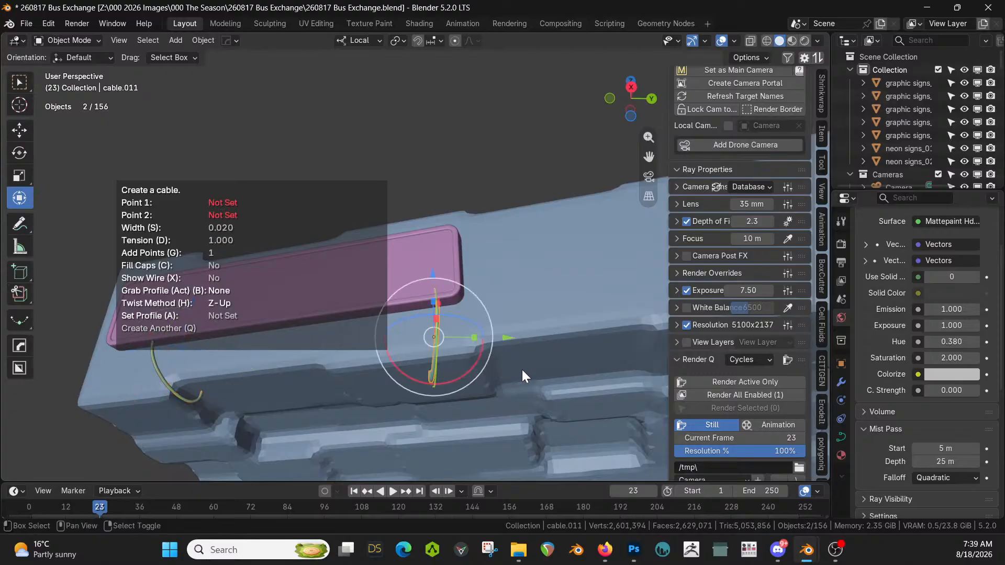
middle_click_drag(522, 370, 25, 435, "shift")
scroll(435, 340, "down", 4)
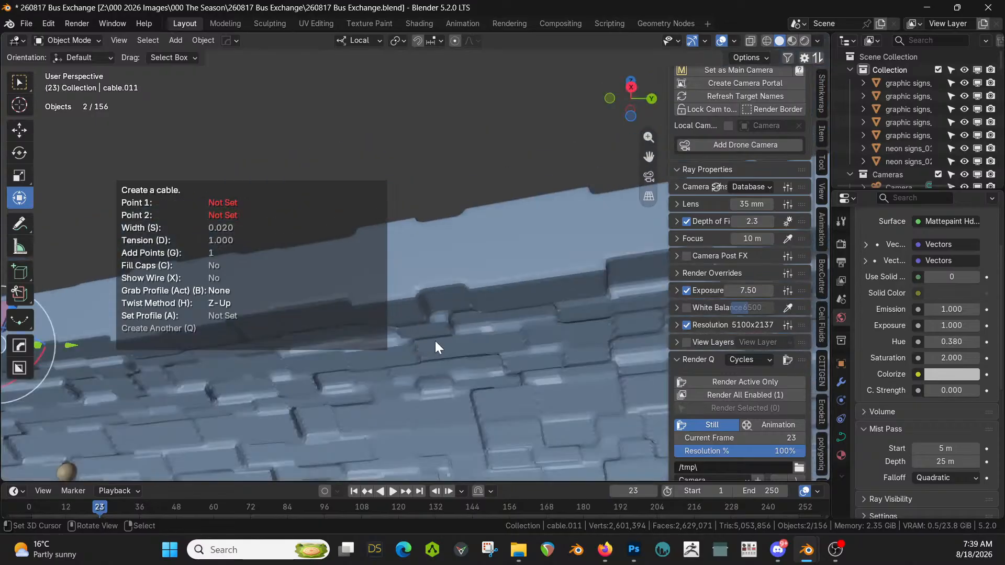
middle_click_drag(435, 341, 175, 350)
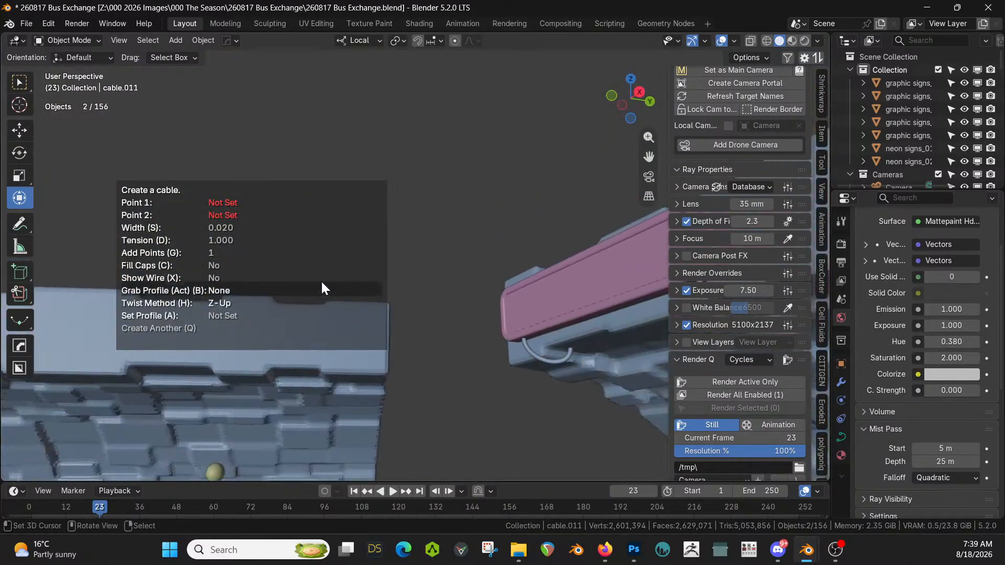
left_click(463, 215)
middle_click_drag(470, 288, 510, 306)
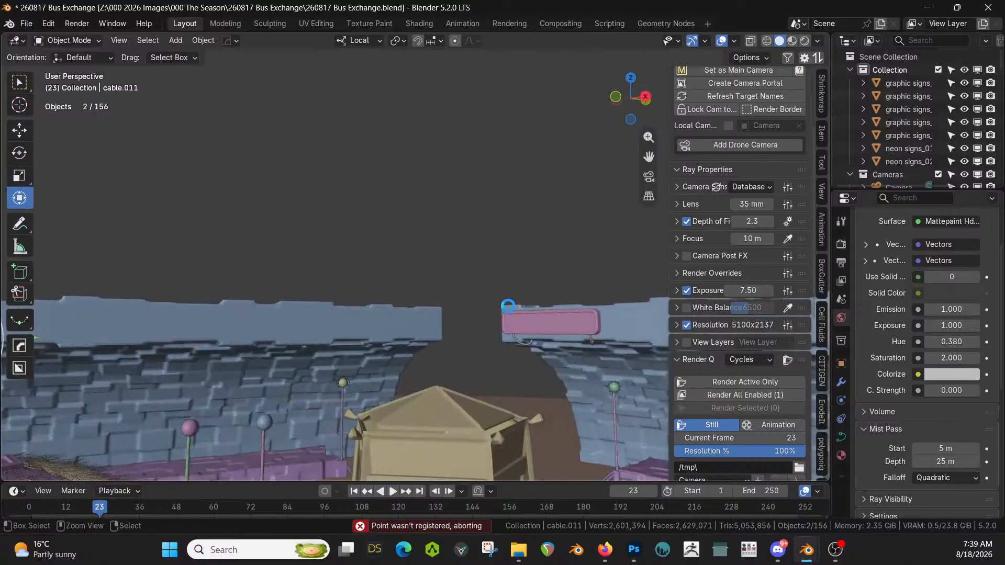
key("ctrl+s")
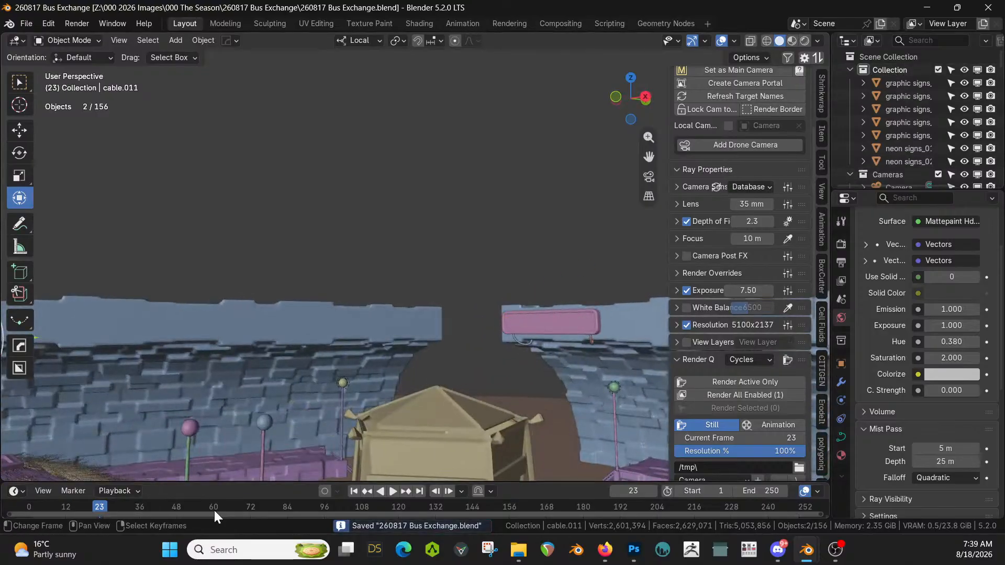
Join all cable objects, from cable through cable.011, into the single object cable and move it to the Walls collection
scroll(344, 380, "down", 3)
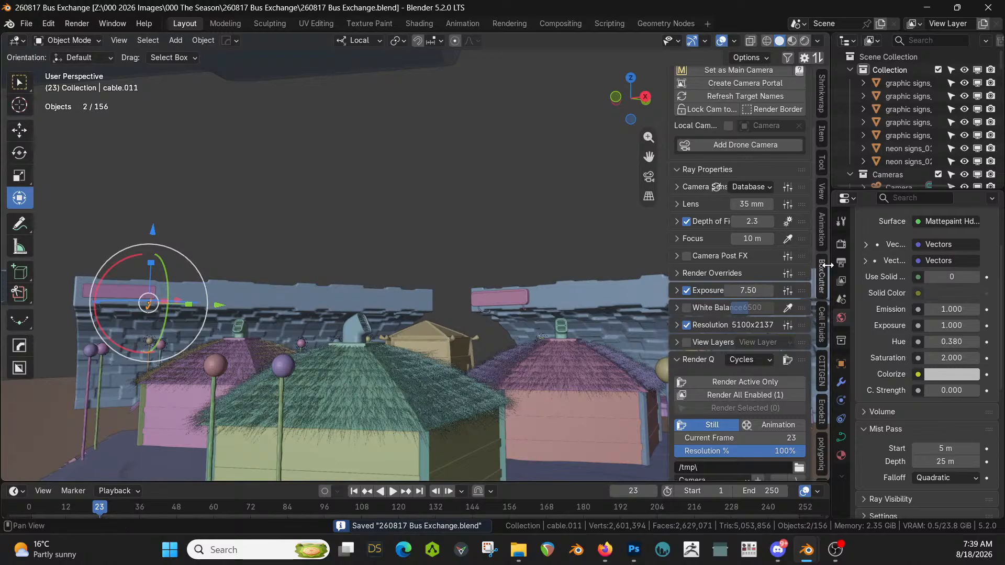
scroll(885, 163, "down", 10)
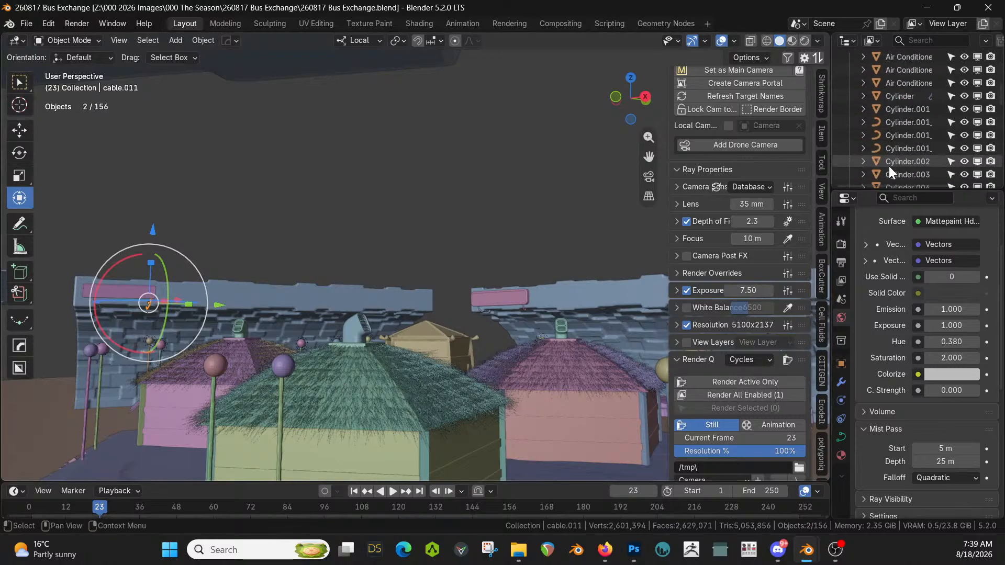
scroll(889, 166, "down", 8)
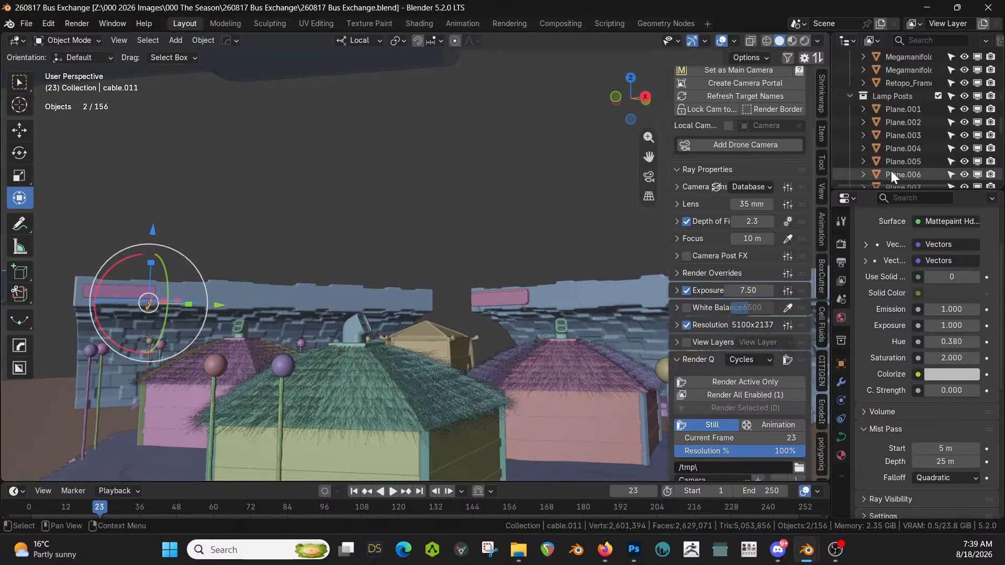
scroll(891, 171, "down", 4)
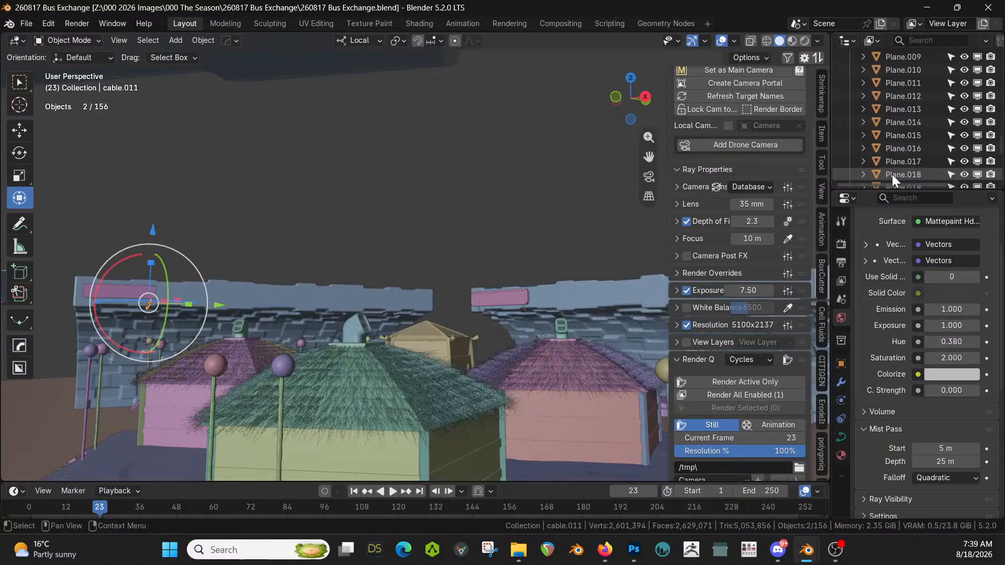
left_click(493, 313)
scroll(933, 155, "up", 10)
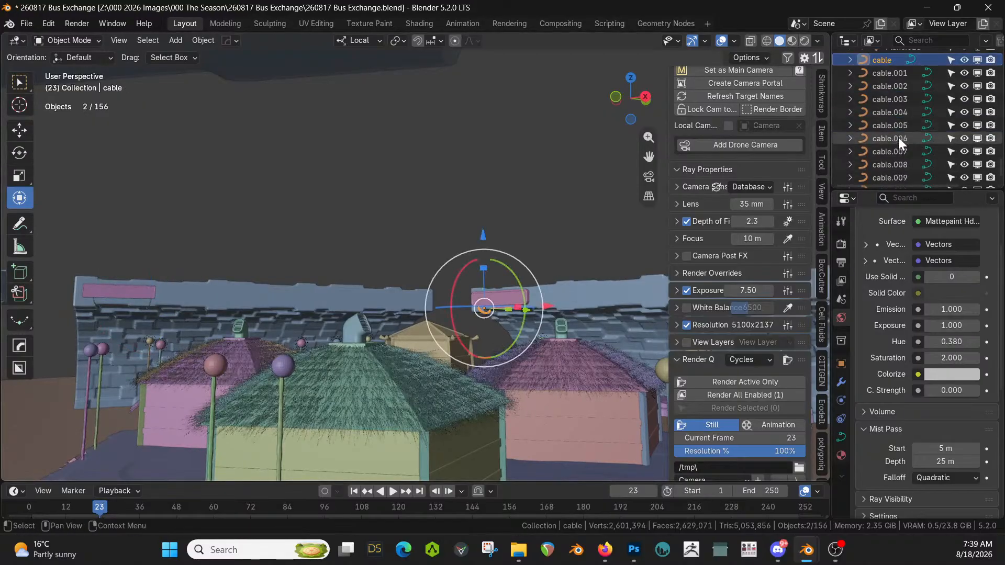
scroll(899, 140, "down", 2)
left_click(883, 177, "shift")
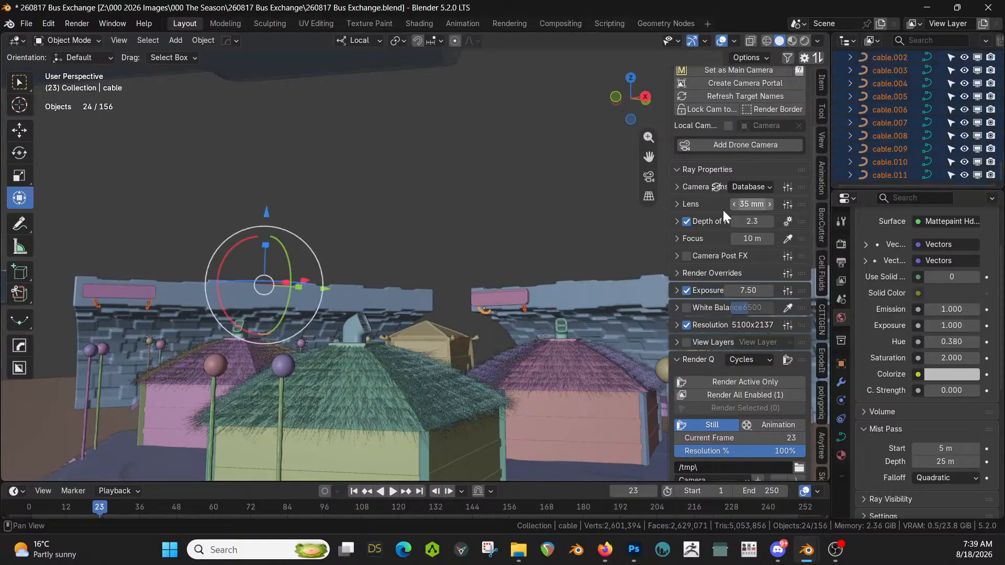
key("ctrl+j")
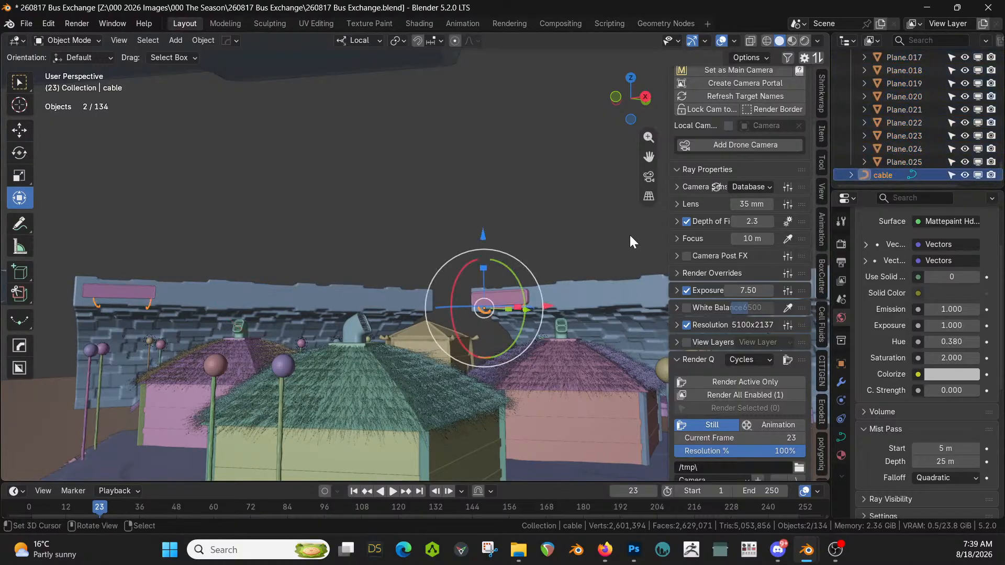
key("m")
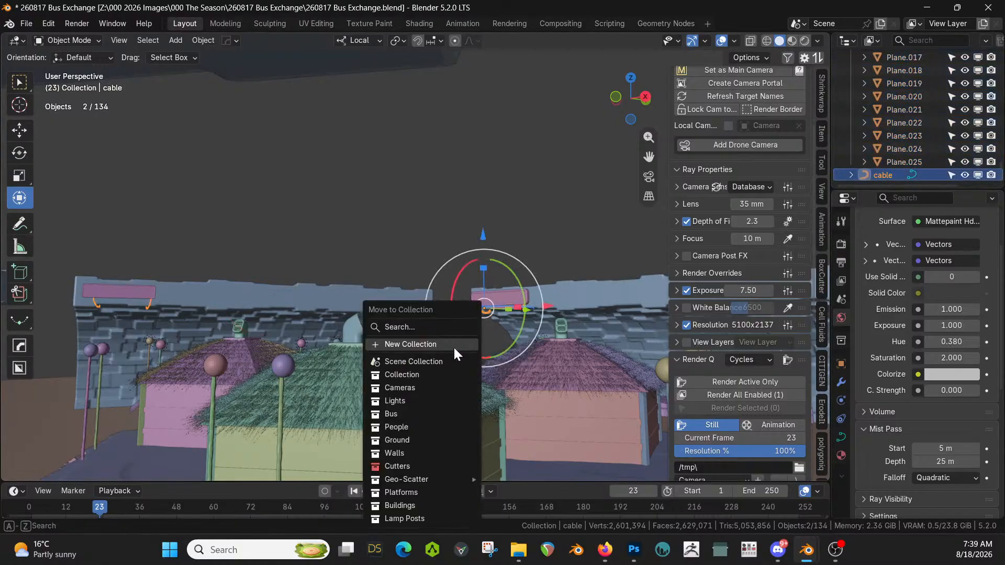
left_click(411, 451)
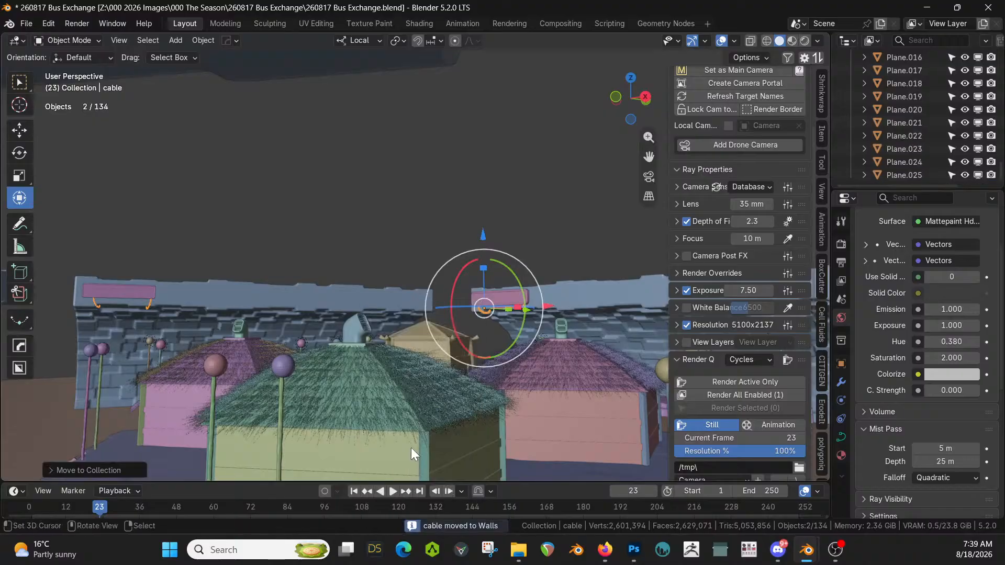
Move all seven graphic and neon signs on the beams to the Walls collection and save the file
right_click(150, 294)
middle_click_drag(329, 300, 416, 360)
middle_click_drag(482, 335, 403, 250, "shift")
right_click(421, 306, "shift")
right_click(444, 303, "shift")
right_click(449, 262, "shift")
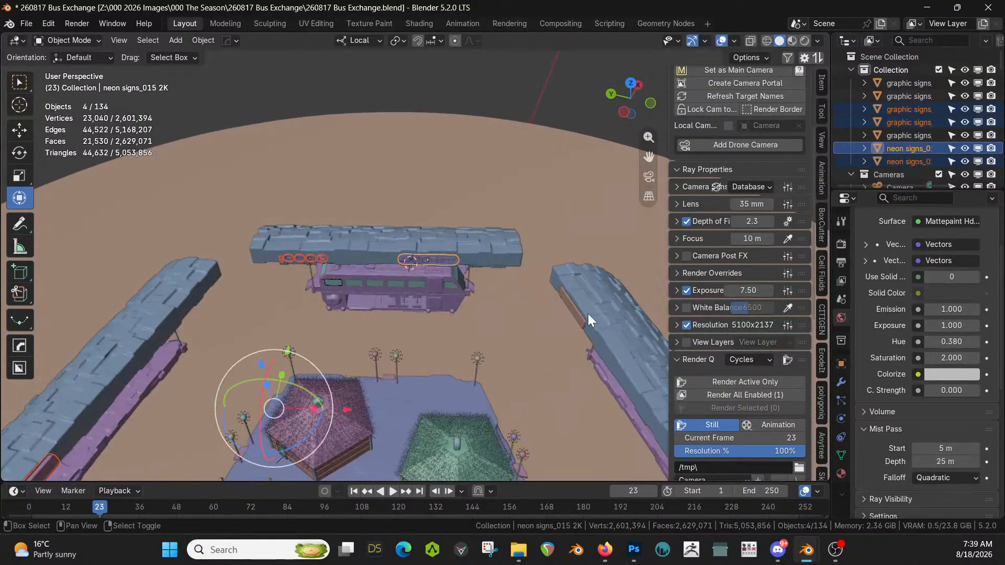
right_click(579, 313, "shift")
middle_click_drag(579, 313, 405, 285)
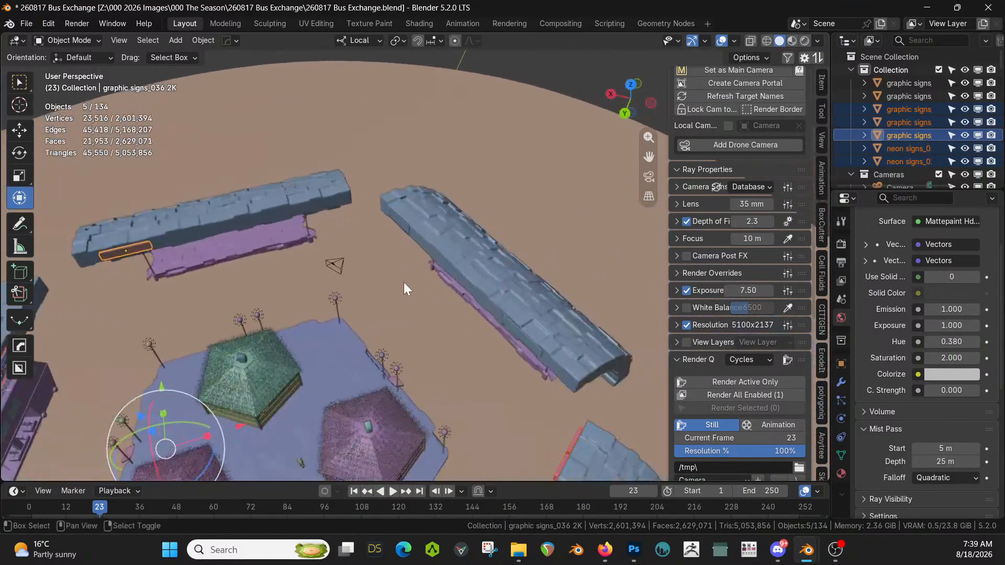
right_click(521, 332, "shift")
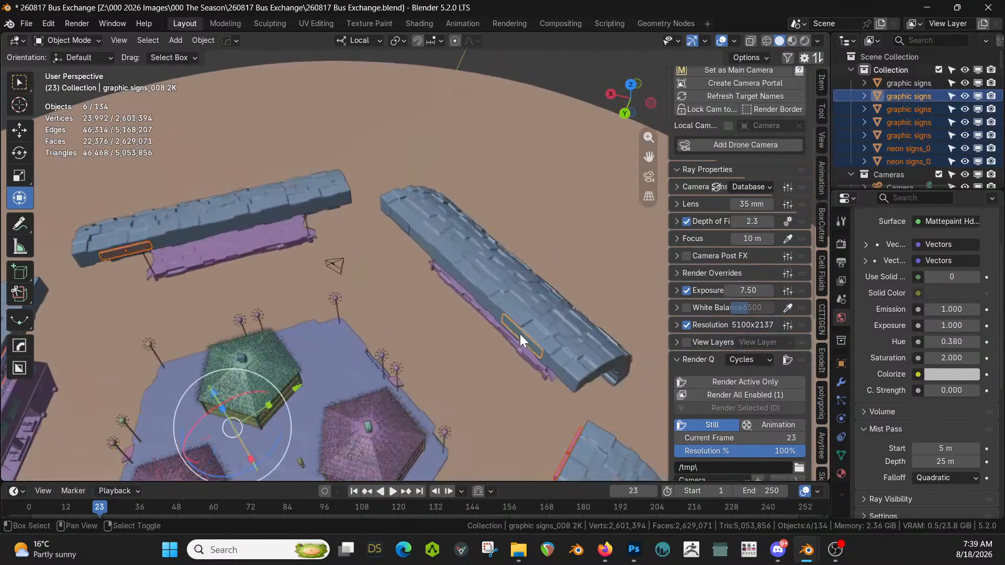
right_click(397, 221, "shift")
key("m")
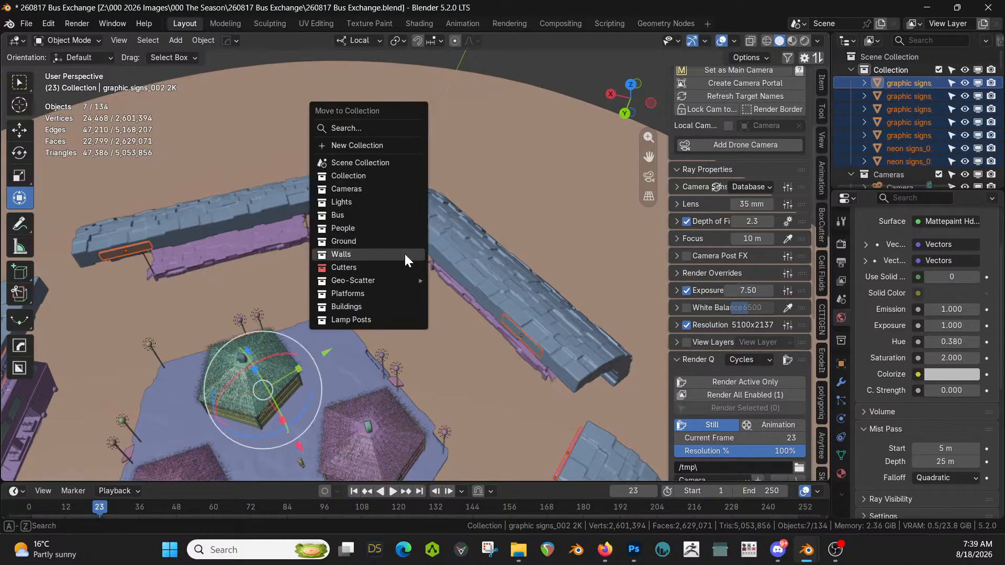
left_click(405, 254)
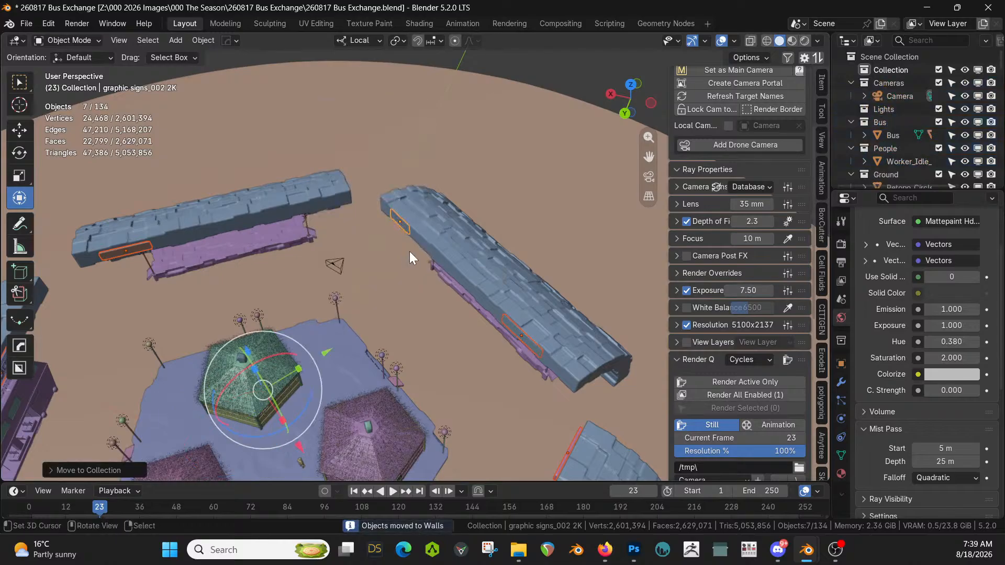
key("ctrl+s")
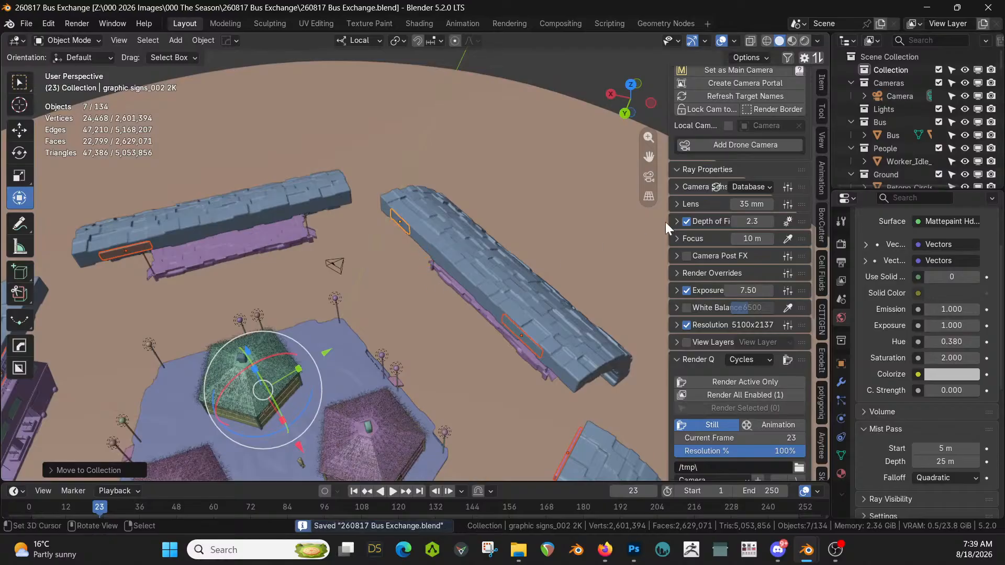
Apply the Rubber material from the Abstract category of Realtime Materials to the joined cable object
scroll(933, 112, "down", 5)
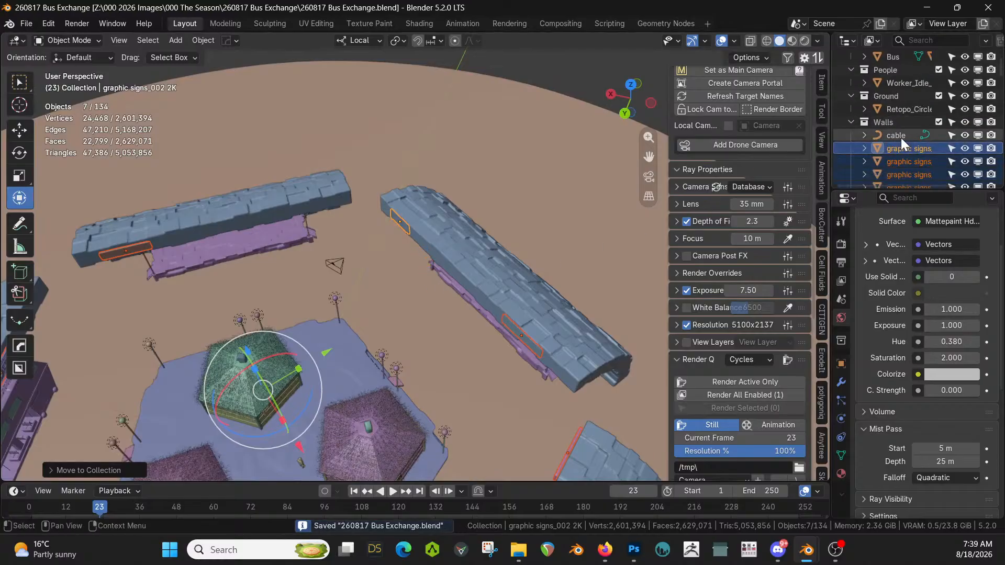
left_click(901, 134)
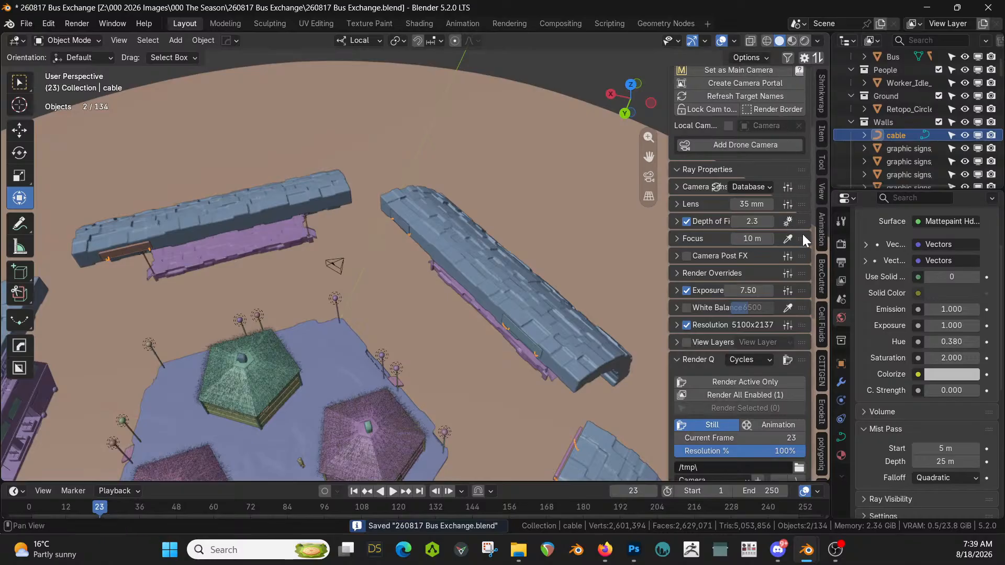
left_click(787, 58)
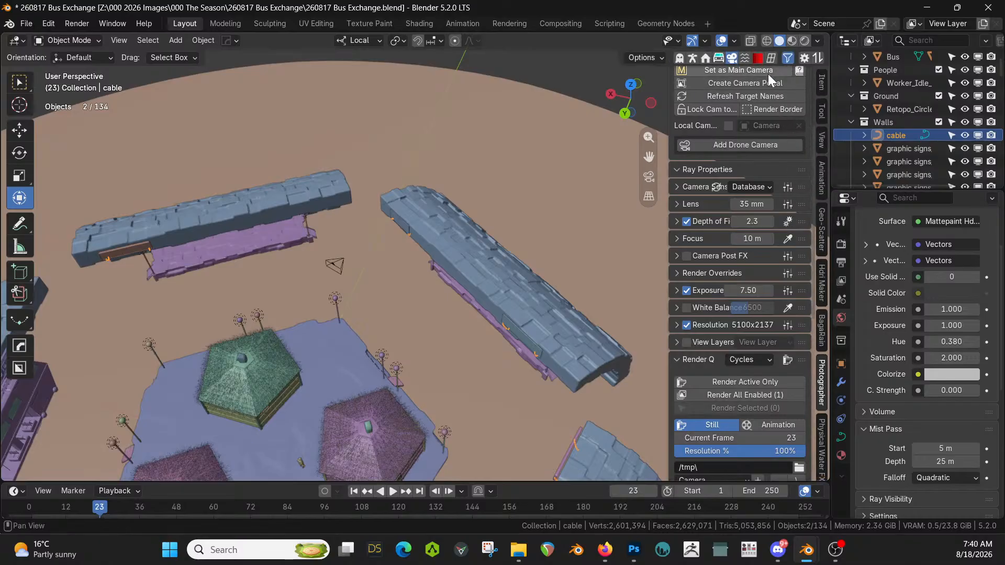
left_click(757, 57)
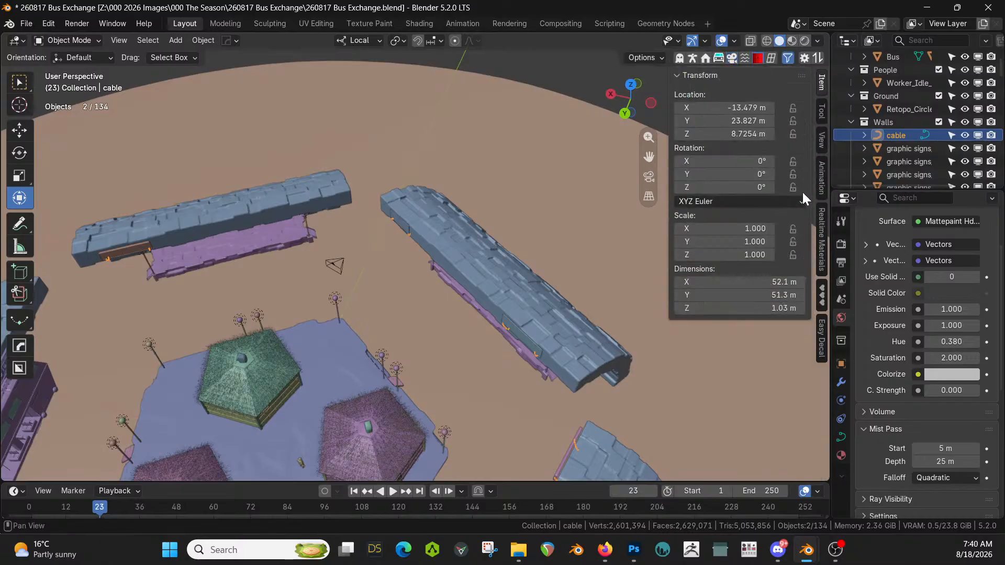
left_click(819, 220)
left_click(737, 167)
left_click(420, 434)
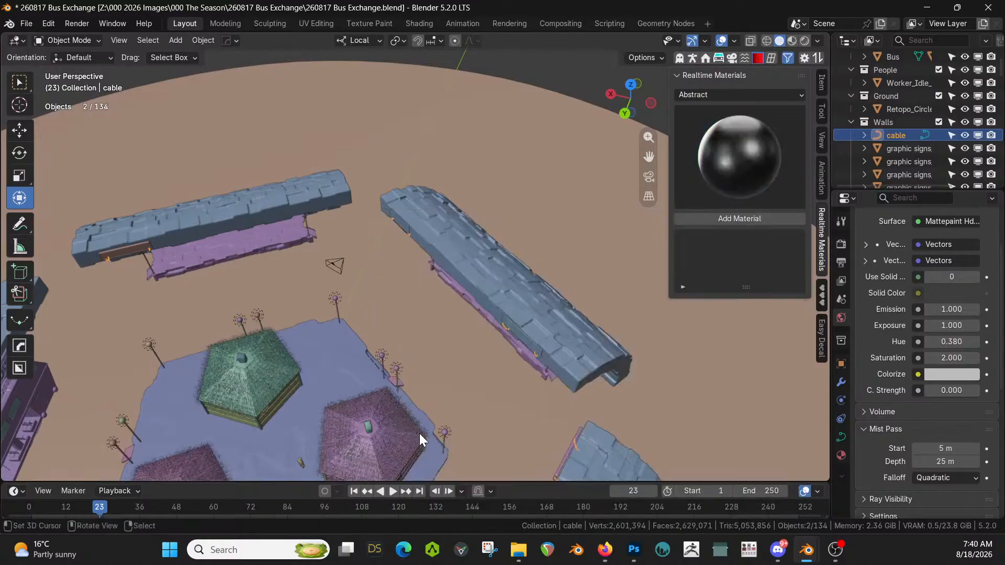
left_click(753, 218)
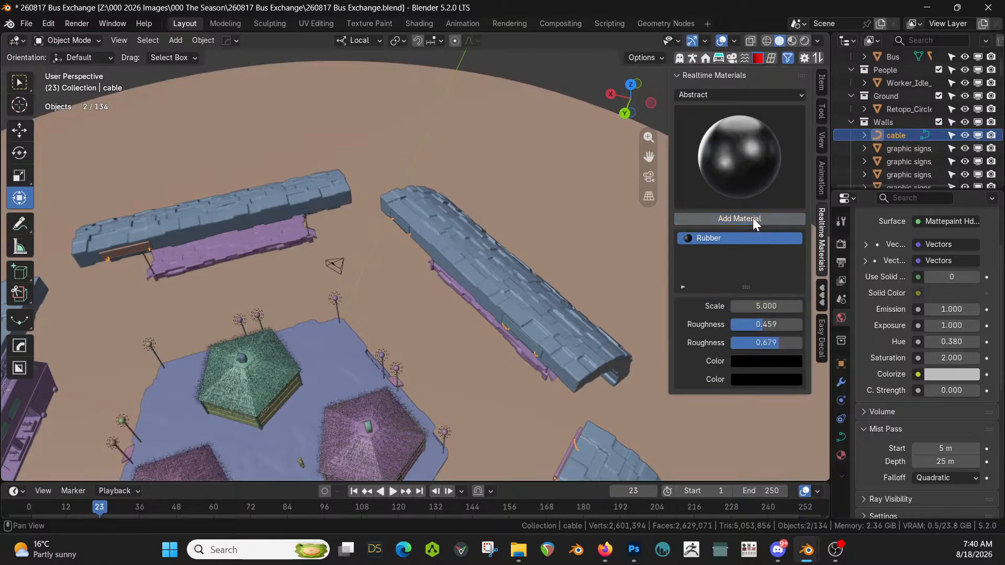
Display the scene in Rendered shading and examine the signs and their cables on the beam beside the gap
middle_click_drag(602, 272, 593, 212)
scroll(589, 219, "up", 5)
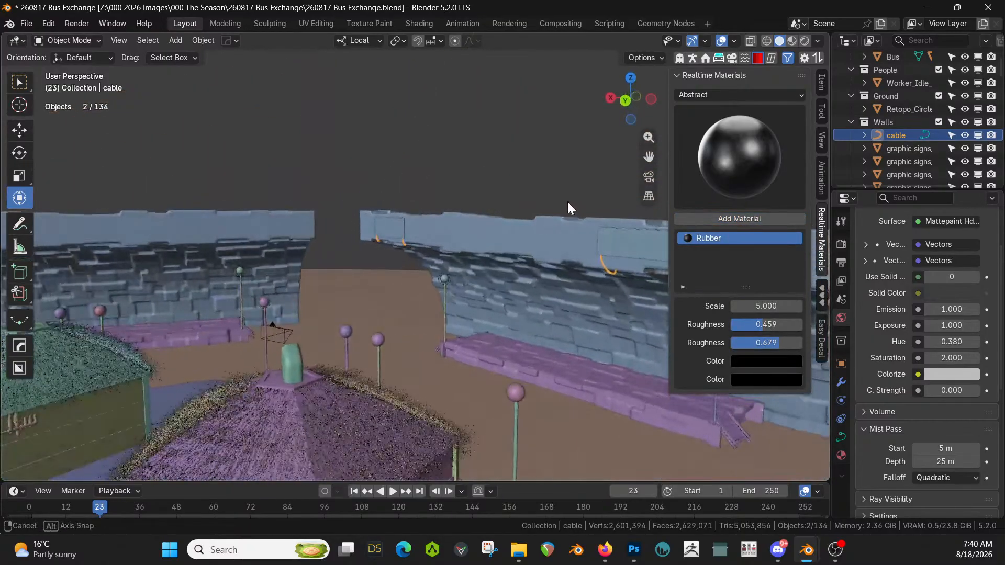
key("z")
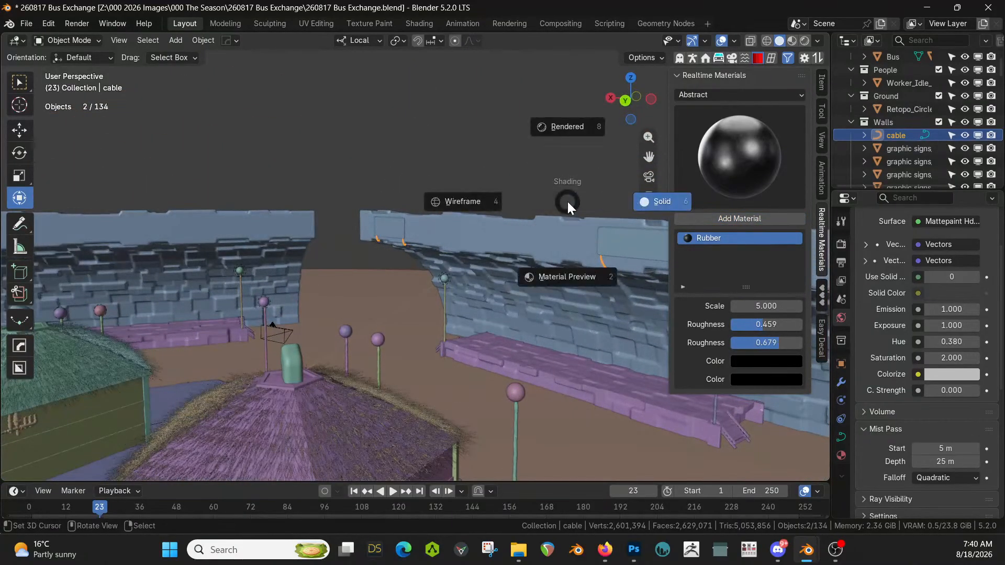
key("8")
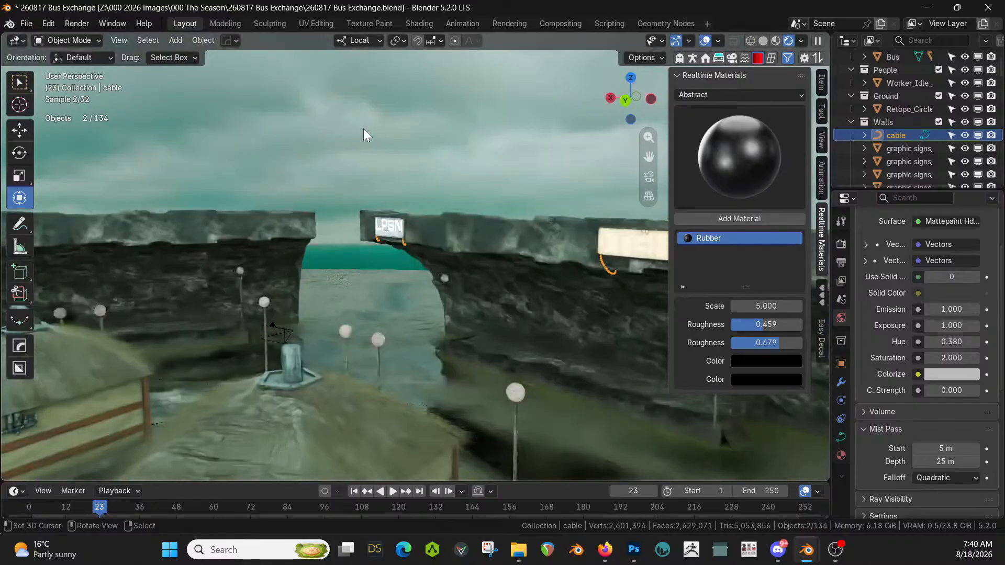
right_click(386, 128)
middle_click_drag(386, 128, 369, 110)
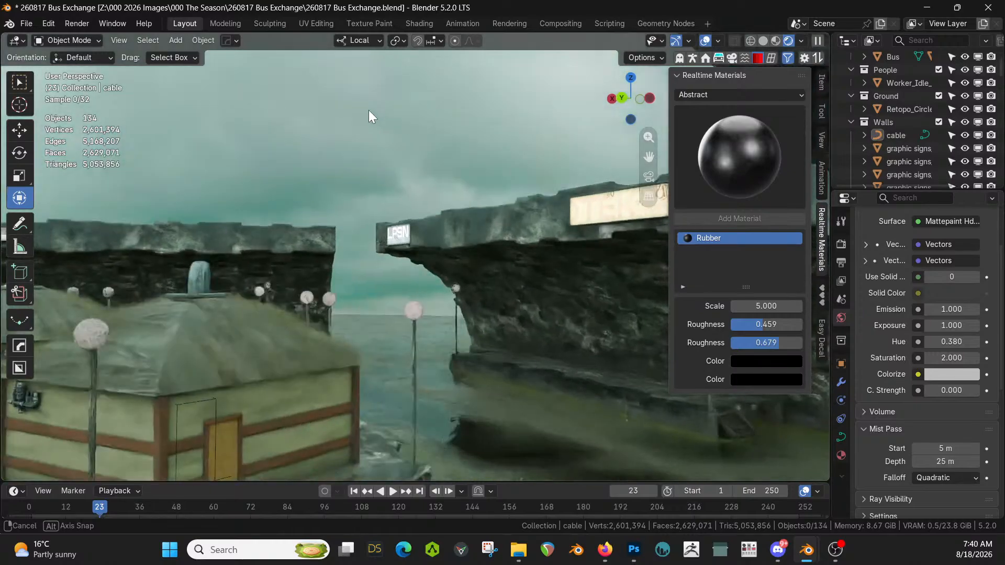
scroll(369, 110, "up", 3)
scroll(370, 101, "up", 3)
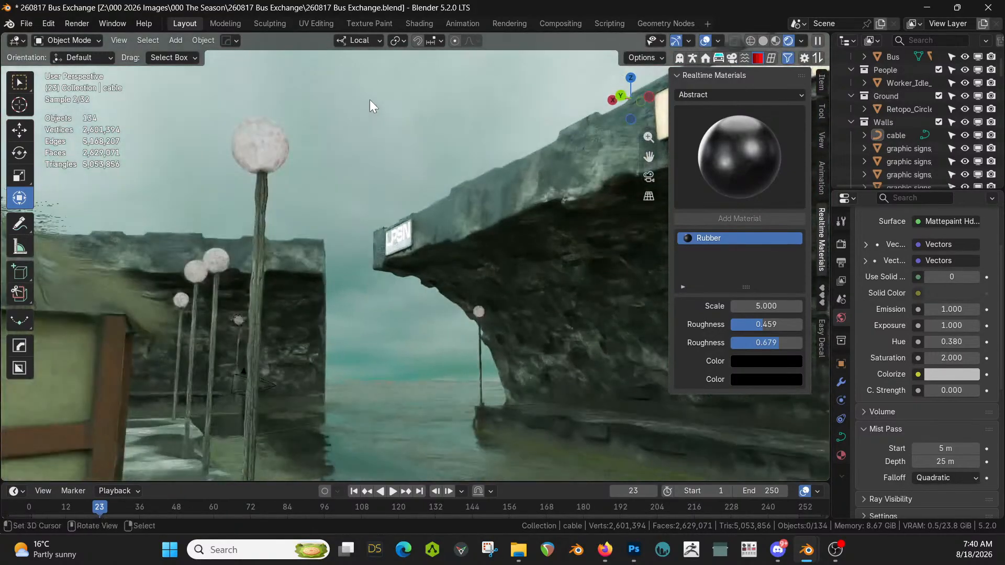
middle_click_drag(370, 99, 263, 118, "shift")
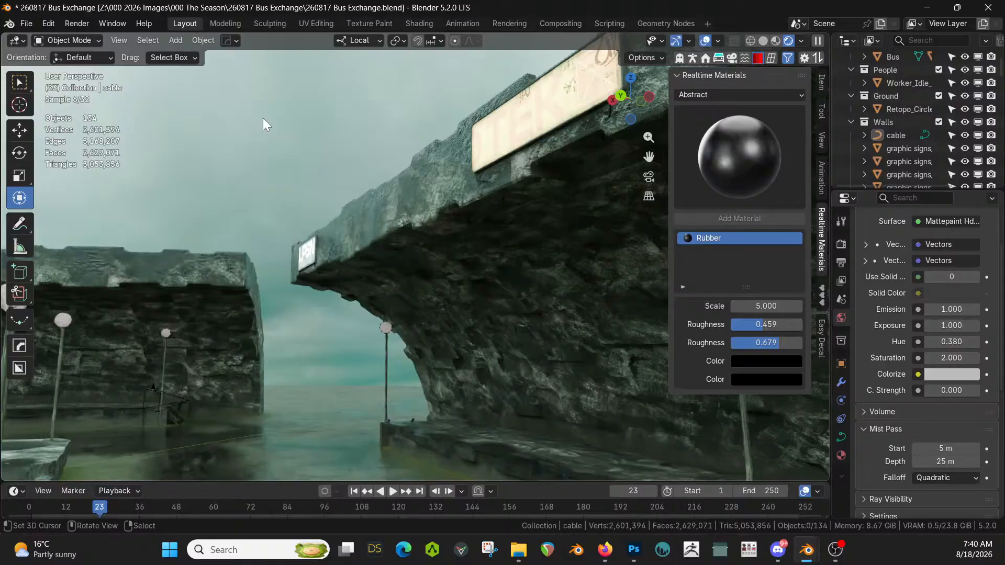
Check the material assigned to the cable object and inspect the cable under the large cream sign up close
left_click(486, 174)
scroll(912, 75, "up", 2)
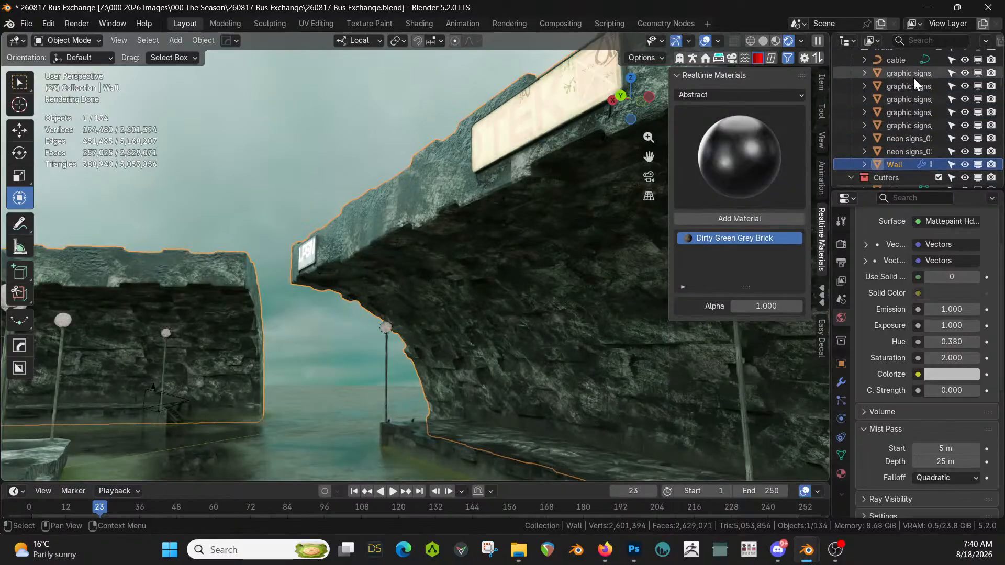
left_click(901, 59)
right_click(463, 59)
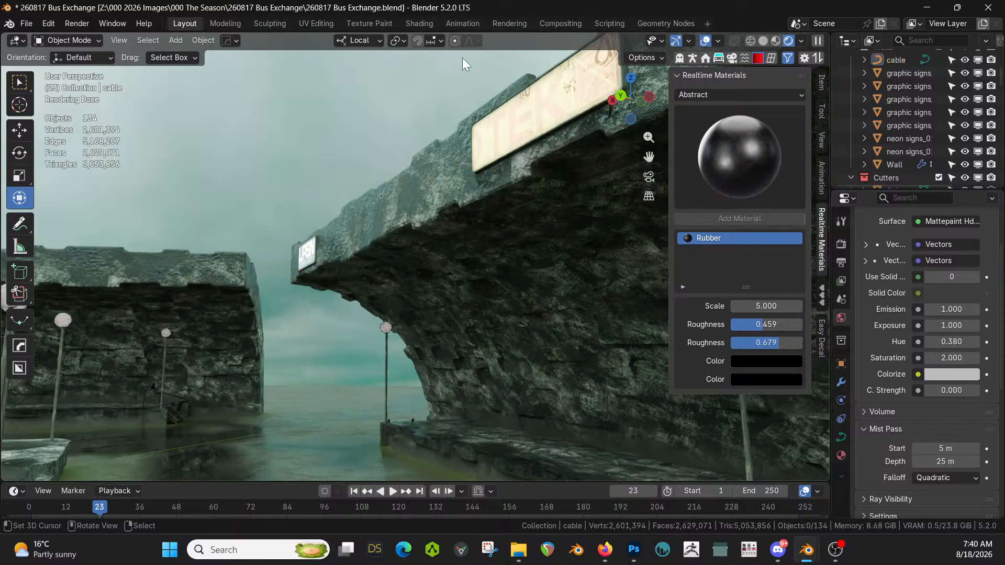
scroll(468, 124, "up", 4)
middle_click_drag(468, 131, 423, 209, "shift")
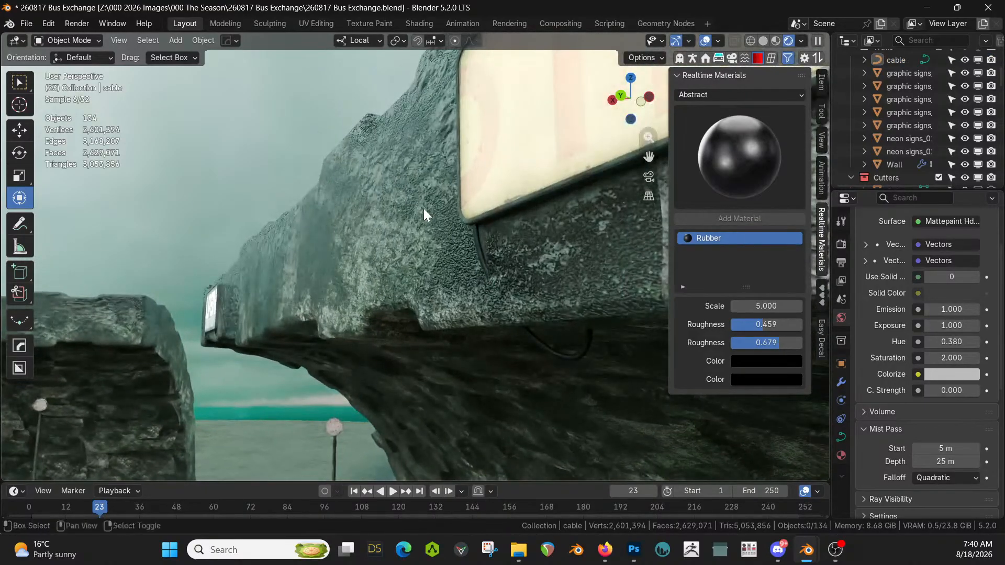
Move the middle control point of the cable under the cream sign down and outward so it hangs clear of the beam
left_click(479, 251)
key("Tab")
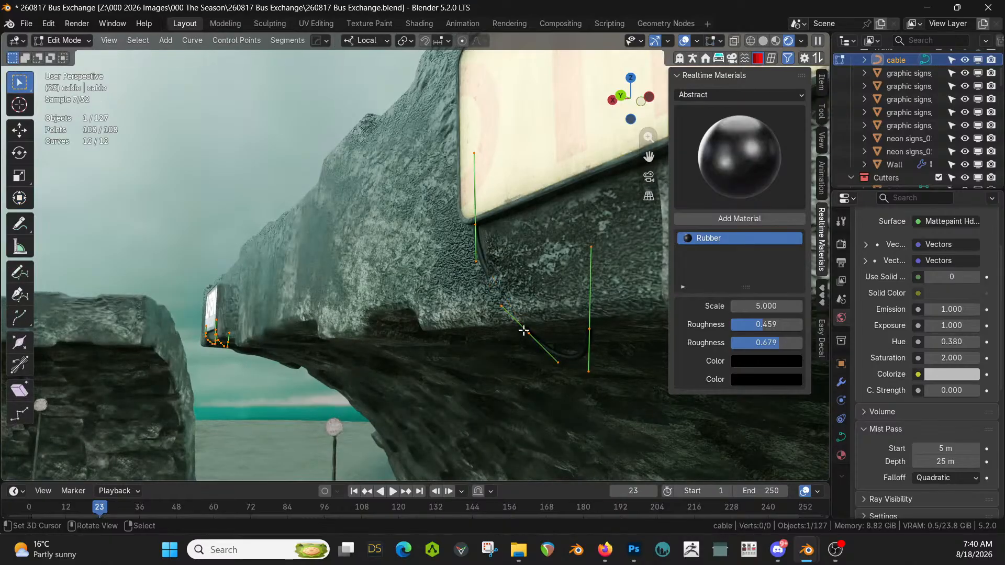
left_click(526, 332)
key("g")
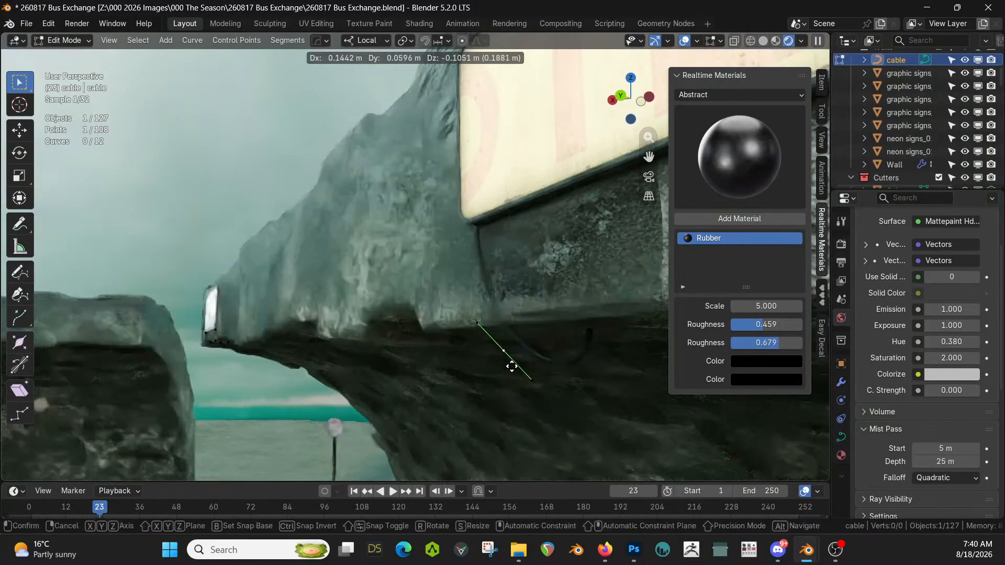
left_click(506, 369)
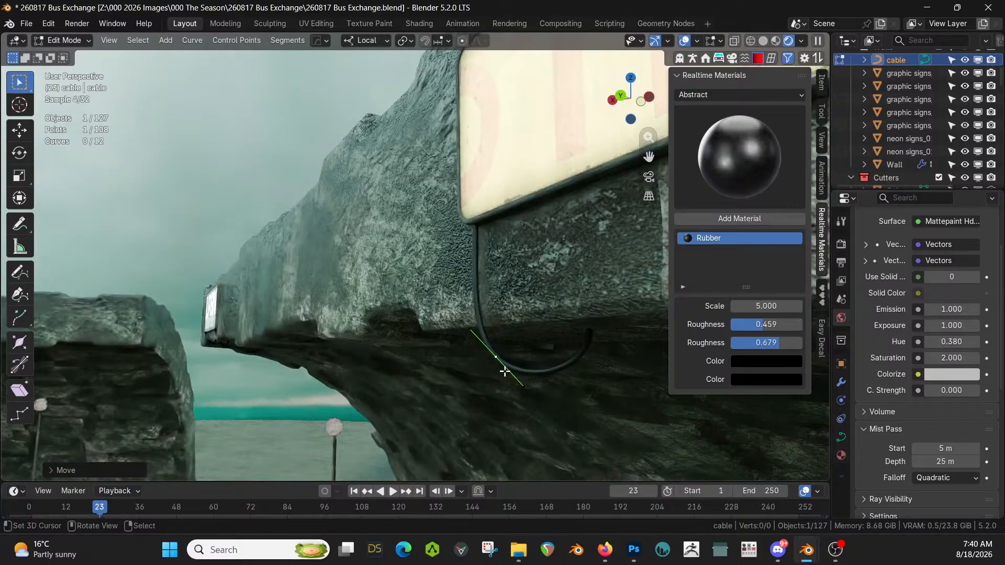
In Solid shading, move the middle control point of the cable below the sign at the beam's end so it hangs in a wider curve
key("z")
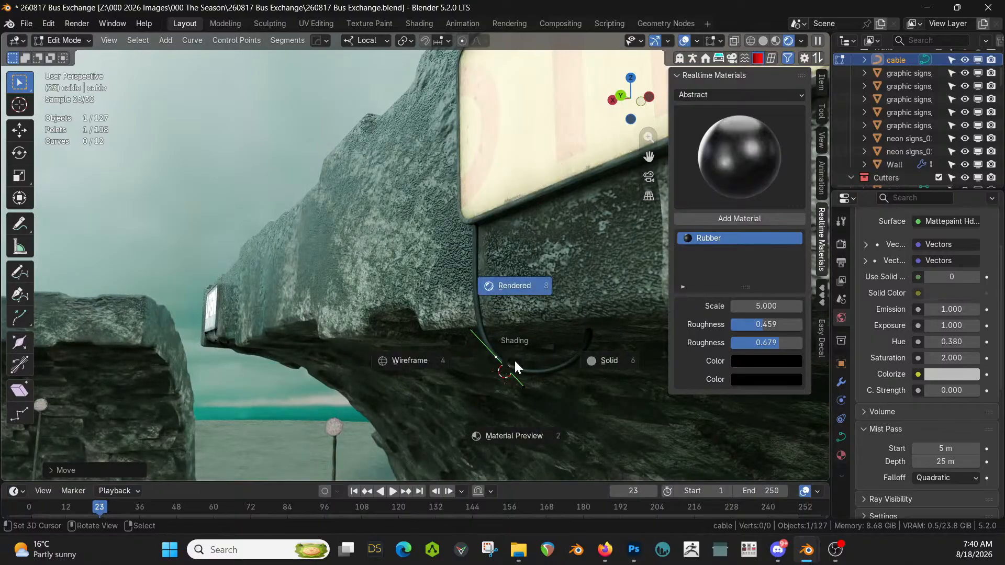
key("6")
middle_click_drag(489, 361, 668, 370, "shift")
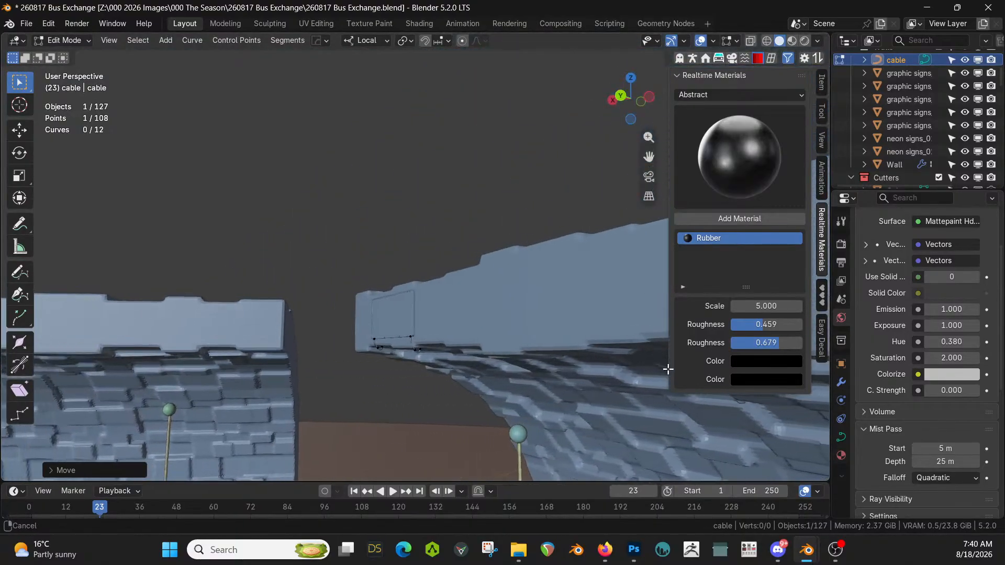
scroll(473, 377, "up", 3)
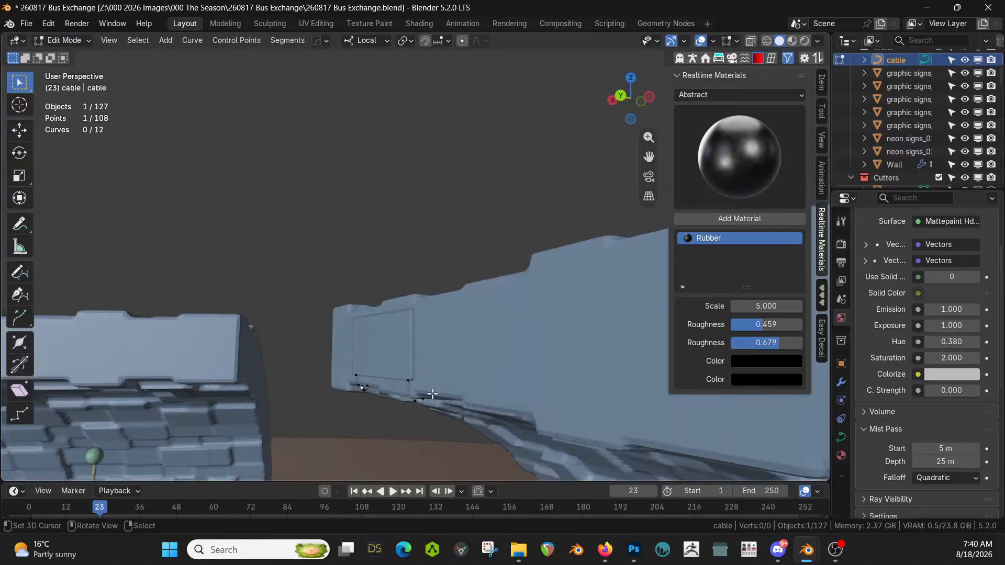
key("KP_Decimal")
scroll(464, 370, "down", 6)
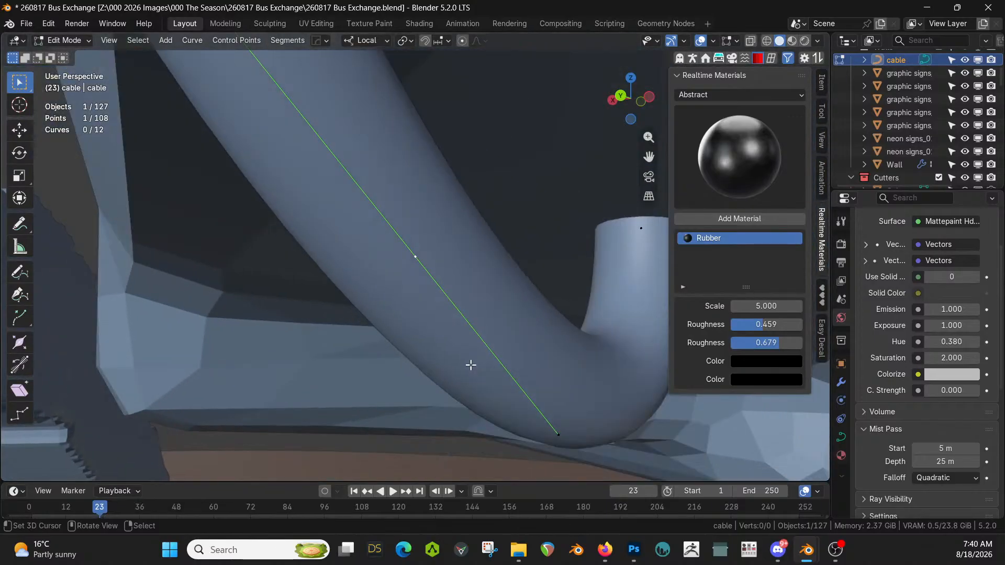
middle_click_drag(471, 364, 419, 348)
key("g")
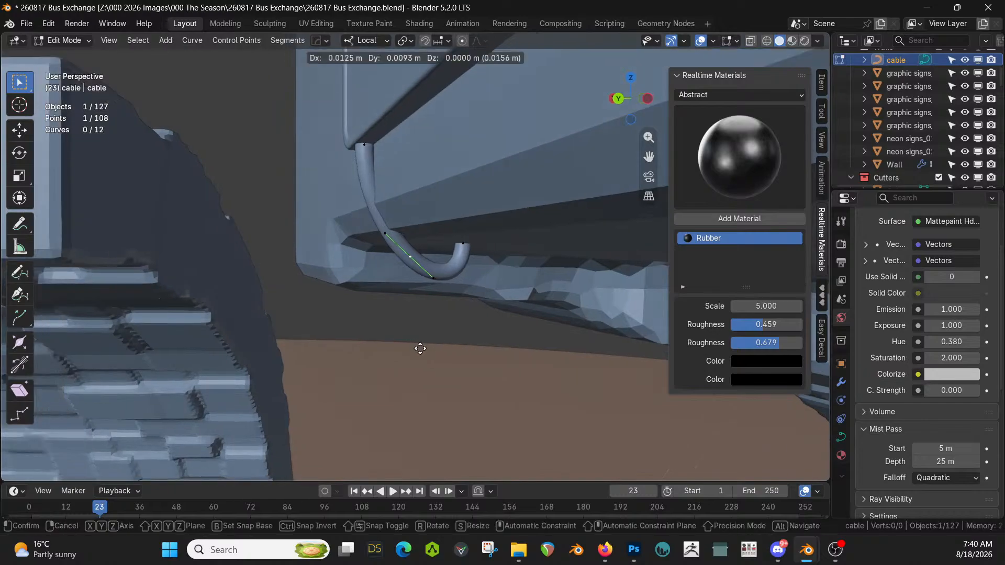
left_click(425, 354)
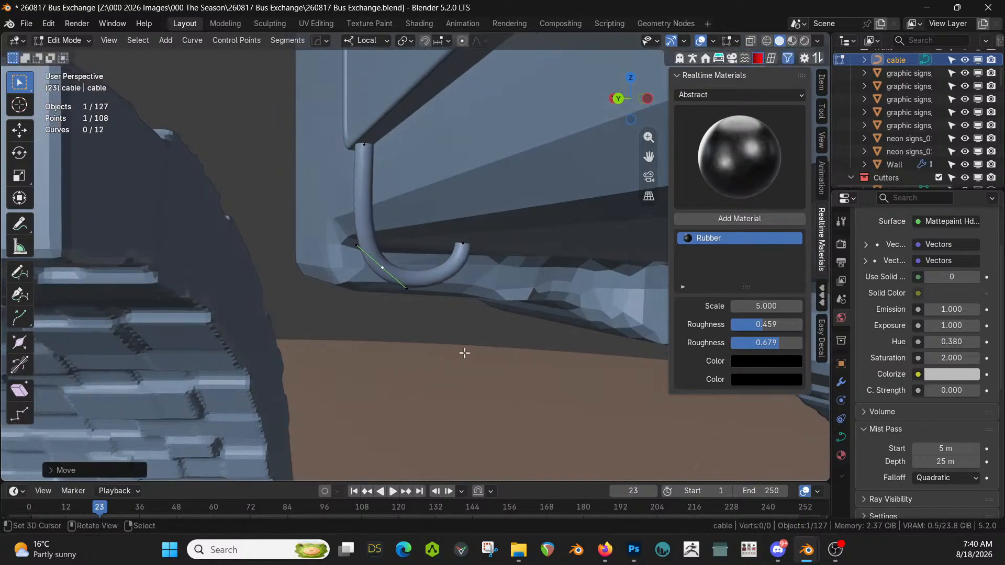
Lower the middle control point of the cable at the sign's other corner by about 0.24 m to clear the beam
middle_click_drag(464, 348, 21, 330, "shift")
scroll(291, 314, "down", 9)
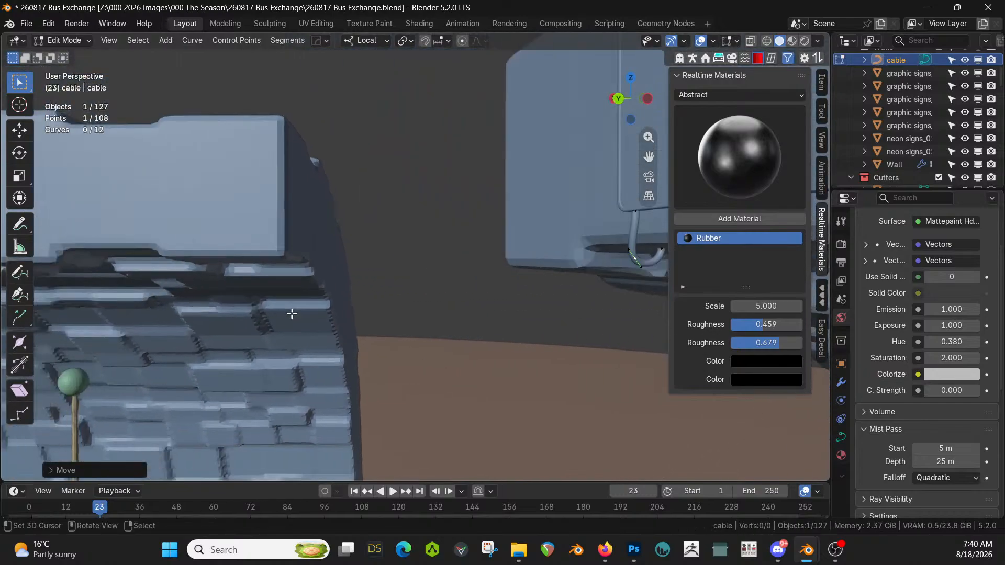
middle_click_drag(281, 317, 814, 310)
scroll(407, 296, "down", 8)
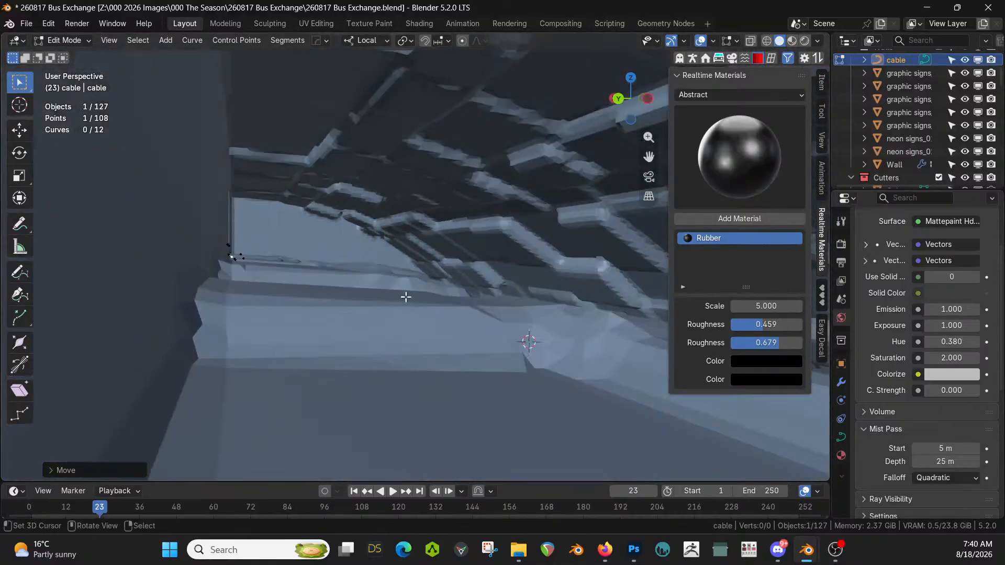
middle_click_drag(424, 299, 500, 307)
scroll(402, 291, "down", 2)
scroll(399, 287, "up", 8)
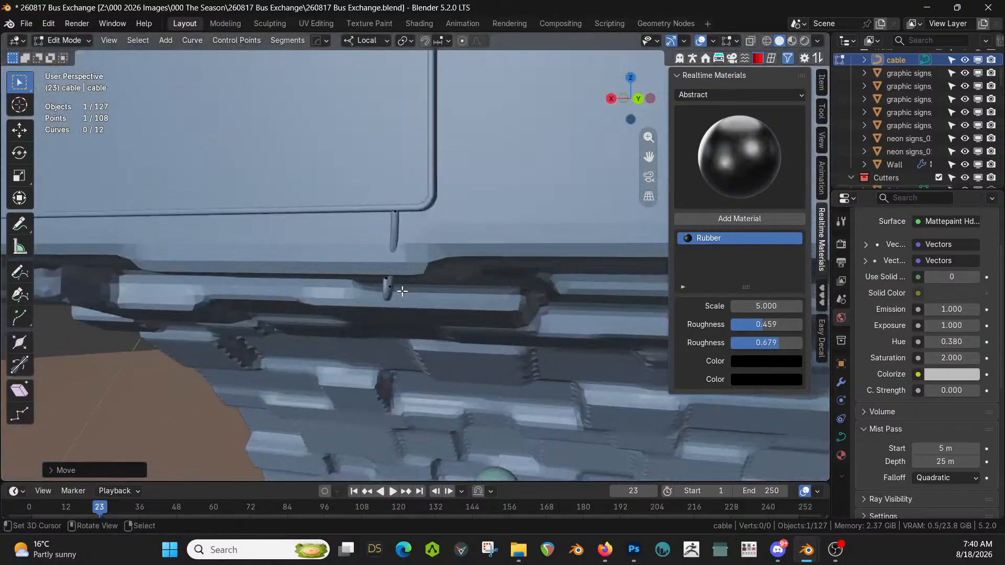
scroll(375, 337, "down", 2)
left_click(371, 320)
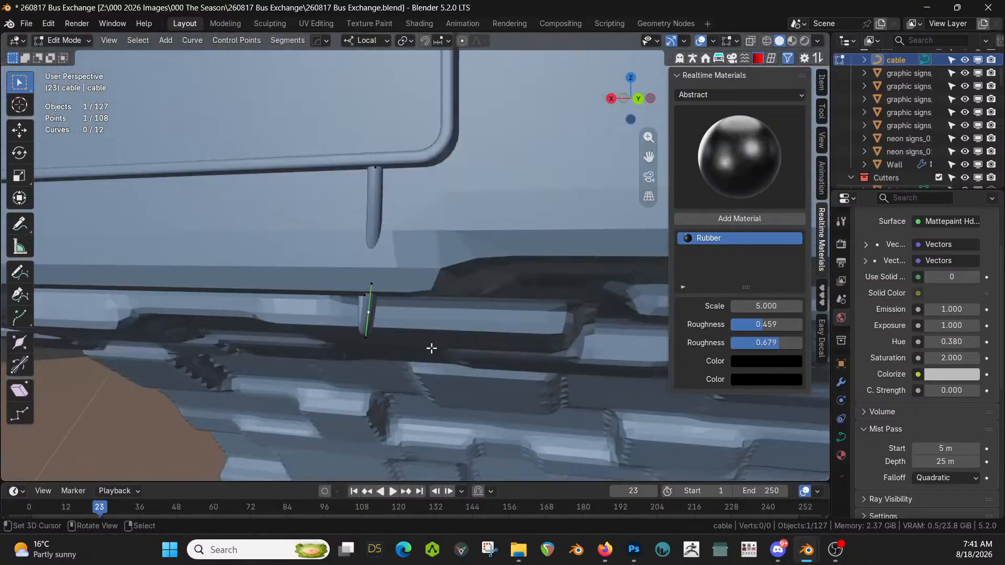
key("g")
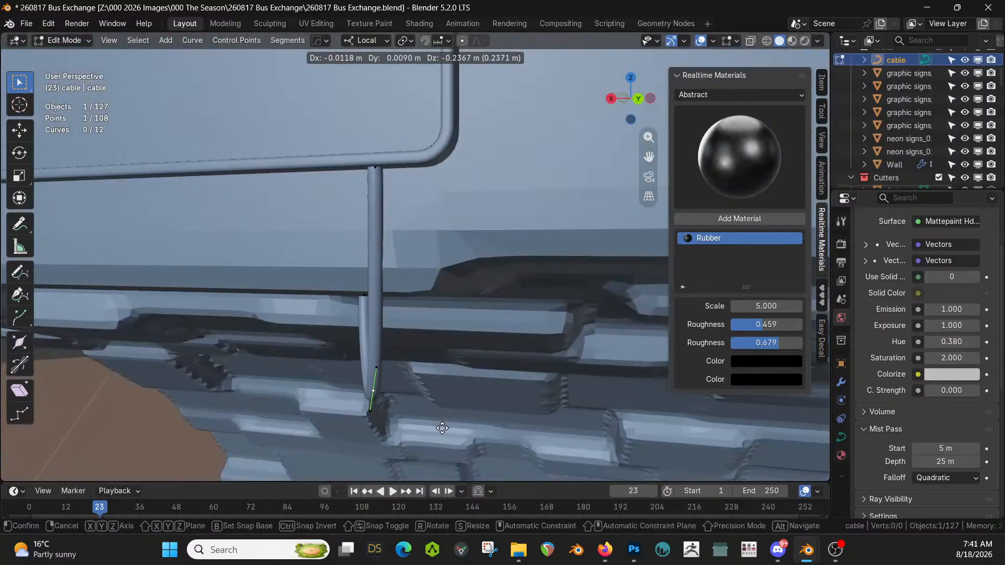
left_click(441, 427)
Readjust the same lowered cable control point from another viewing angle to refine how the cable hangs
middle_click_drag(441, 427, 375, 412)
key("KP_Decimal")
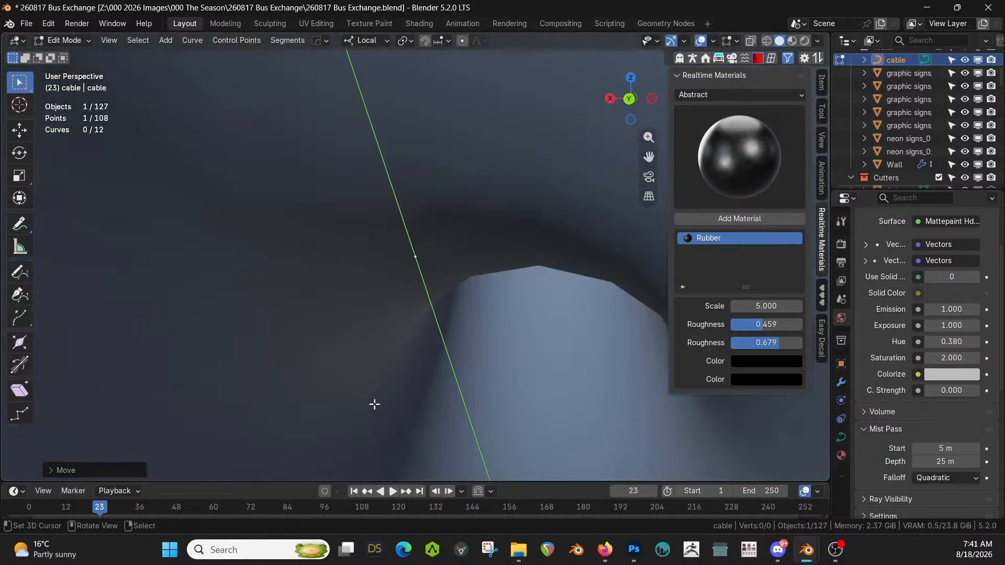
scroll(407, 377, "down", 6)
middle_click_drag(440, 381, 577, 131)
scroll(467, 390, "down", 8)
key("g")
left_click(382, 363)
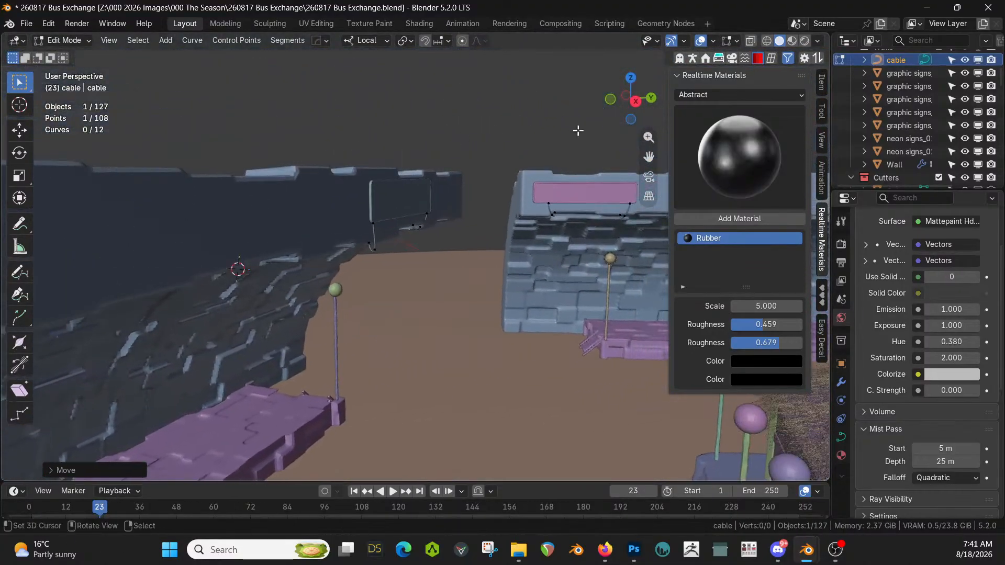
Move the middle control point of the cable under the dark beam's sign outward and down to give it a looser loop
right_click(420, 229)
key("KP_Decimal")
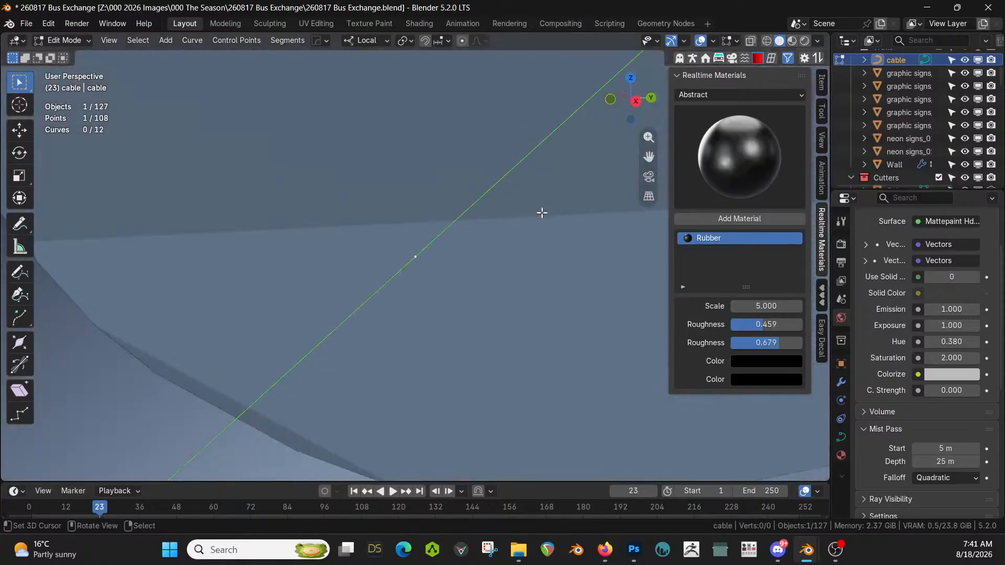
scroll(545, 206, "down", 5)
scroll(471, 246, "down", 2)
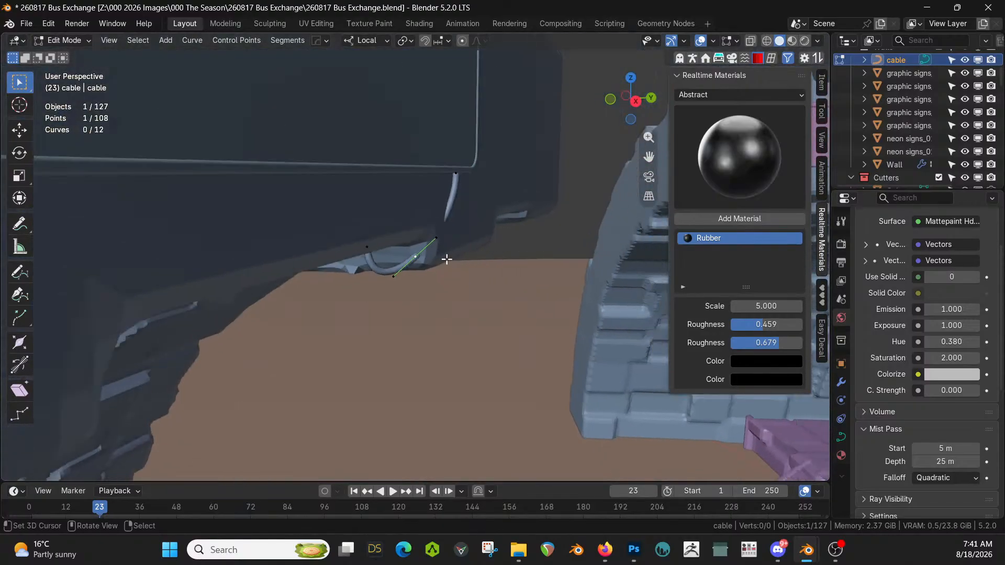
key("g")
left_click(474, 273)
Pull the middle control point of the cable under the wide pink sign outward and down, away from the wall's edge
middle_click_drag(498, 276, 32, 341)
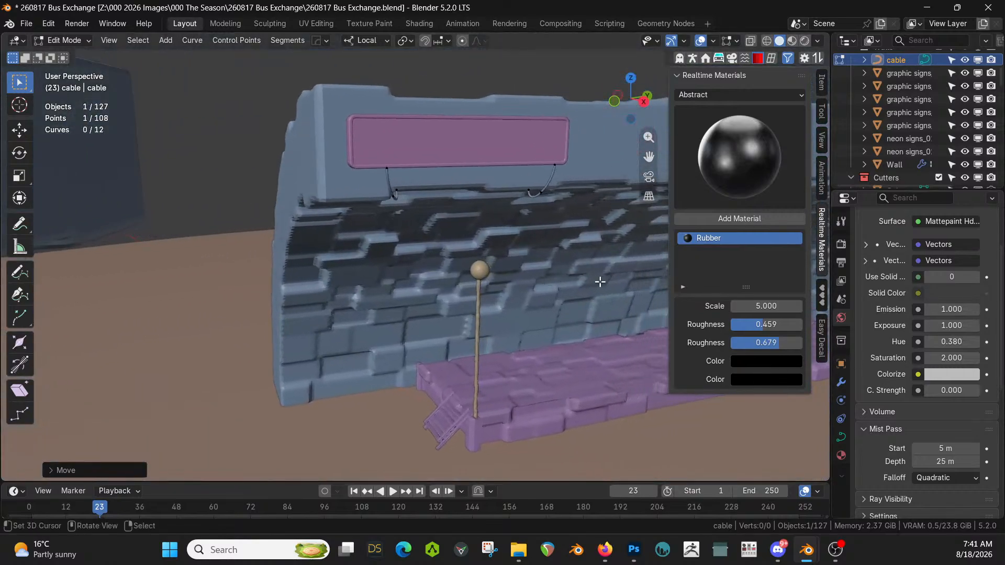
left_click(546, 191)
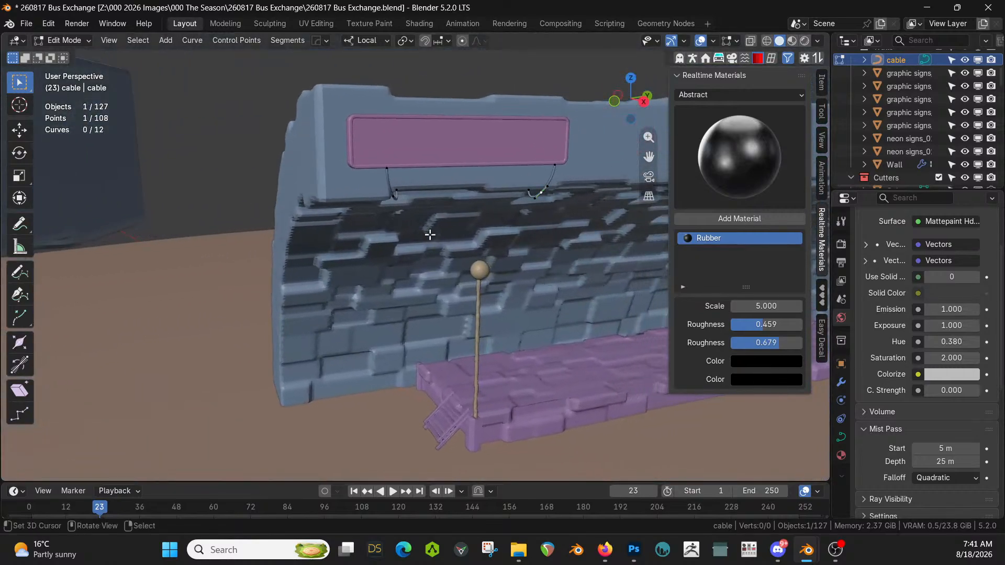
key("KP_Decimal")
scroll(430, 235, "down", 5)
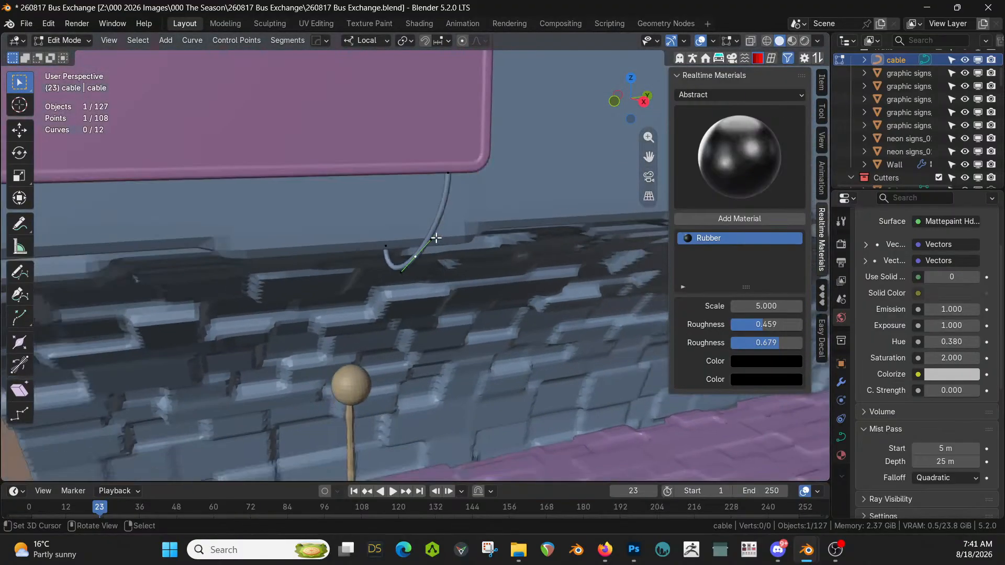
middle_click_drag(436, 238, 345, 265)
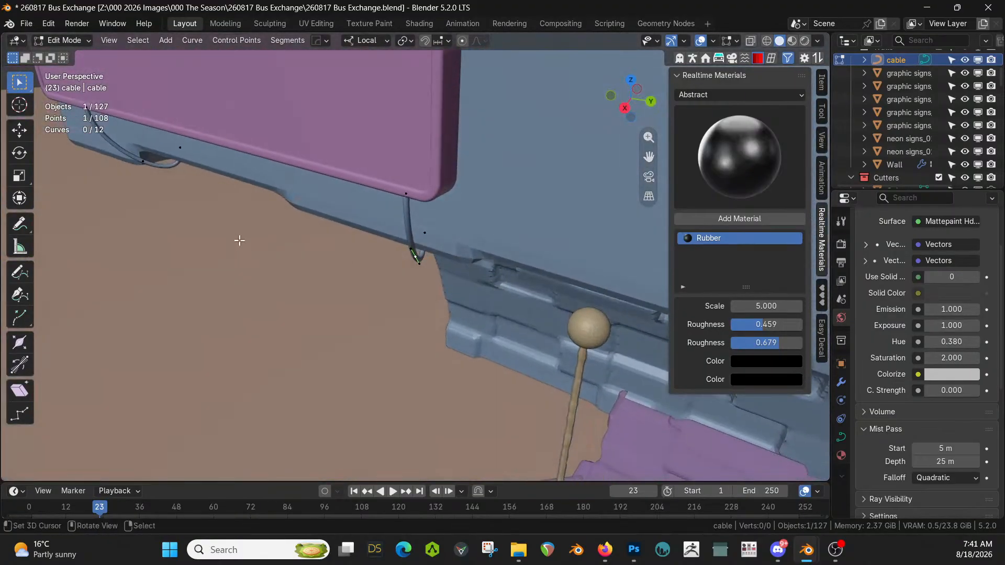
key("g")
left_click(175, 199)
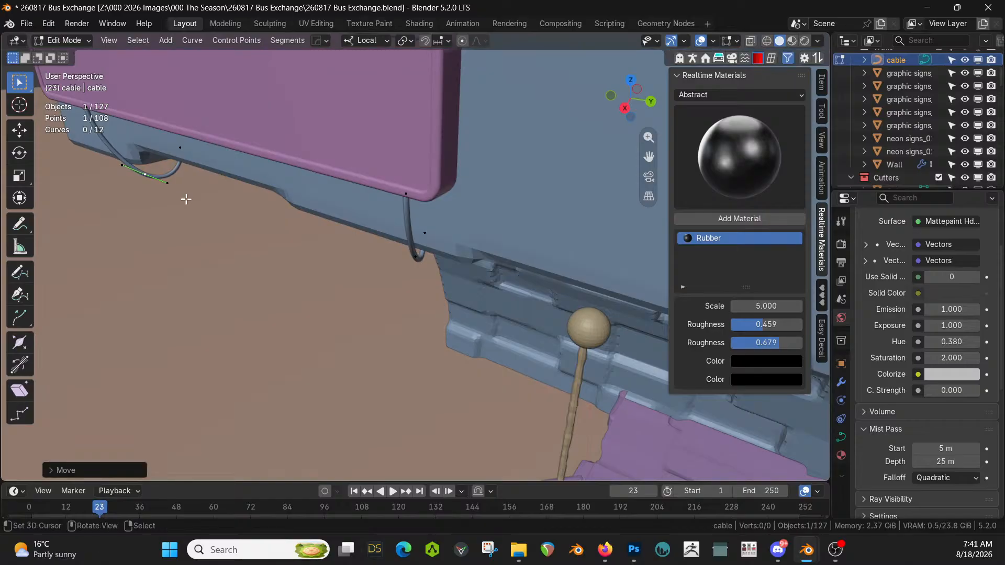
Move the middle control point of the first cable under the rounded-frame sign on the next wall outward and down
middle_click_drag(185, 200, 575, 209)
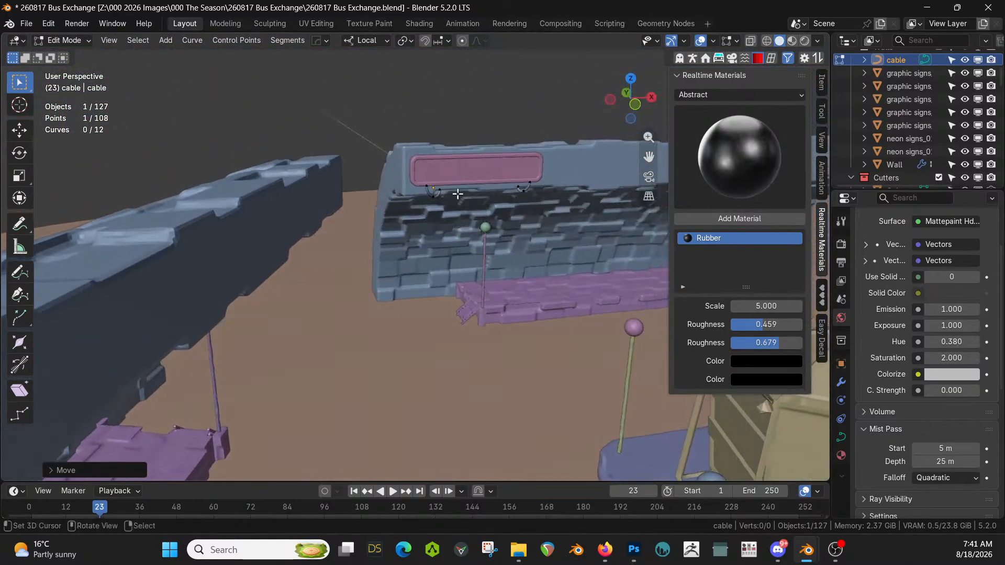
left_click(438, 192)
key("KP_Decimal")
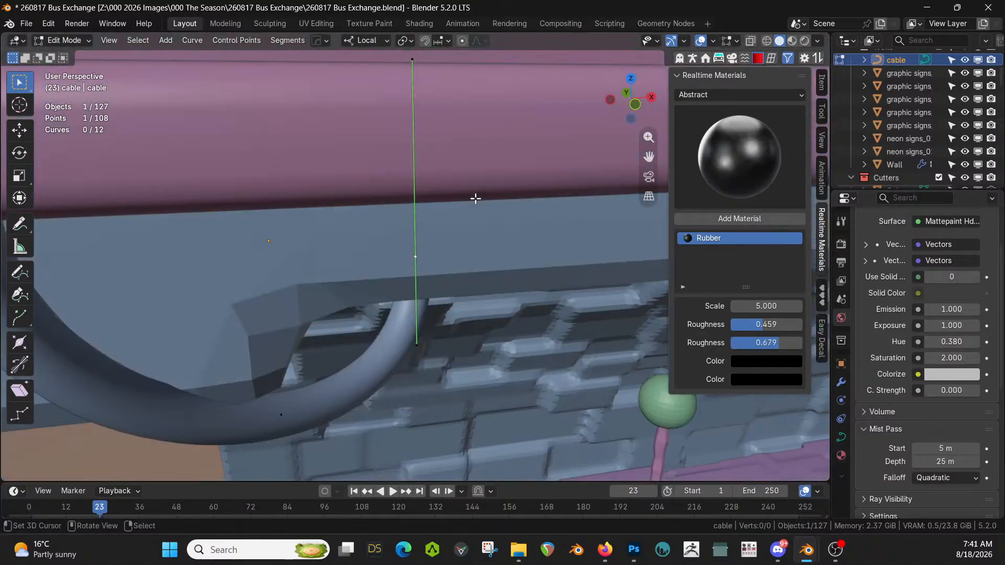
scroll(476, 199, "down", 5)
middle_click_drag(476, 214, 490, 249)
right_click(370, 329)
key("g")
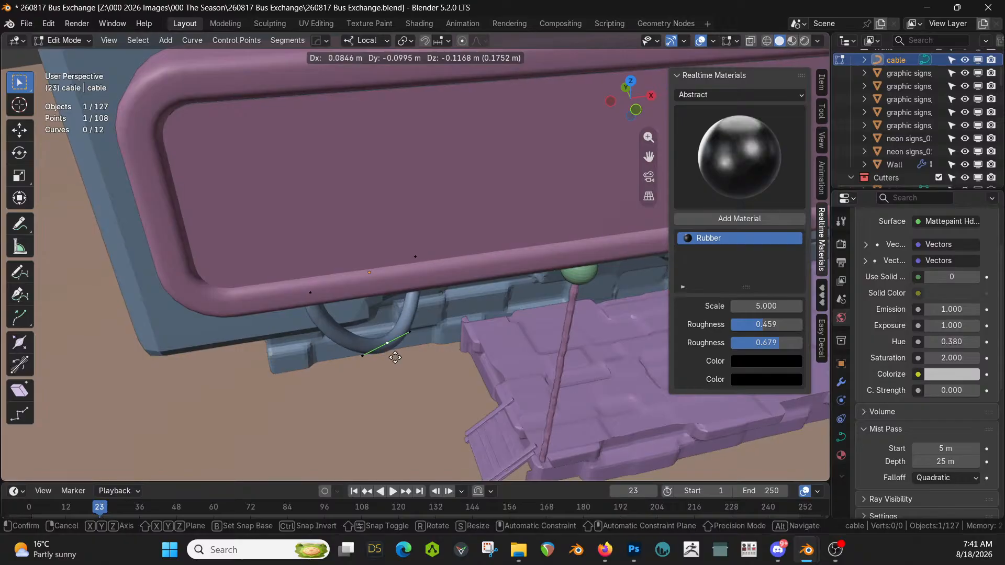
left_click(397, 357)
Move the middle control point of the second cable under the rounded-frame sign so it hangs clear of the wall
middle_click_drag(504, 345, 260, 300, "shift")
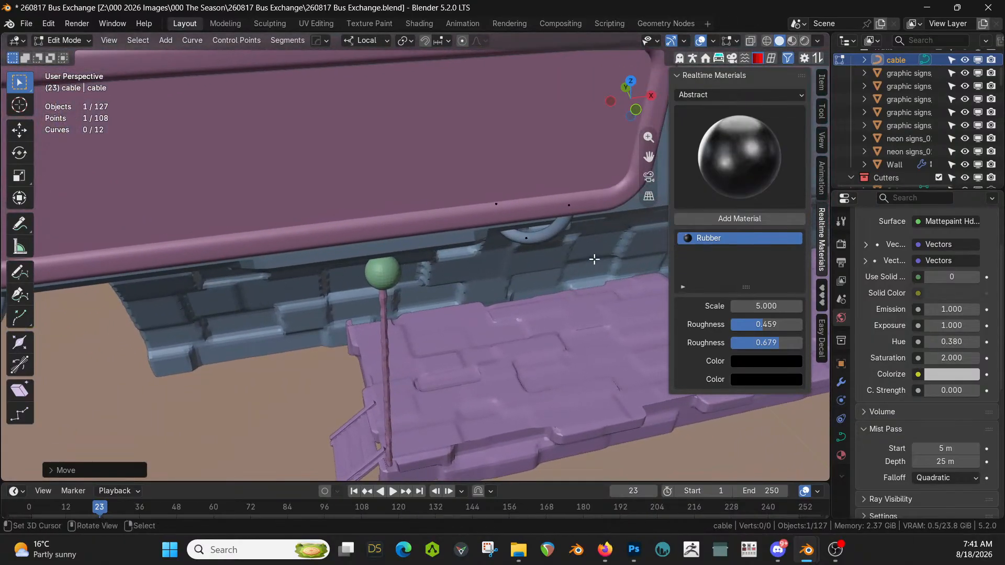
key("g")
left_click(535, 266)
Pull out the middle control point of the far cable under the oval neon sign above the bus and leave Edit Mode
middle_click_drag(552, 266, 230, 257)
right_click(314, 231)
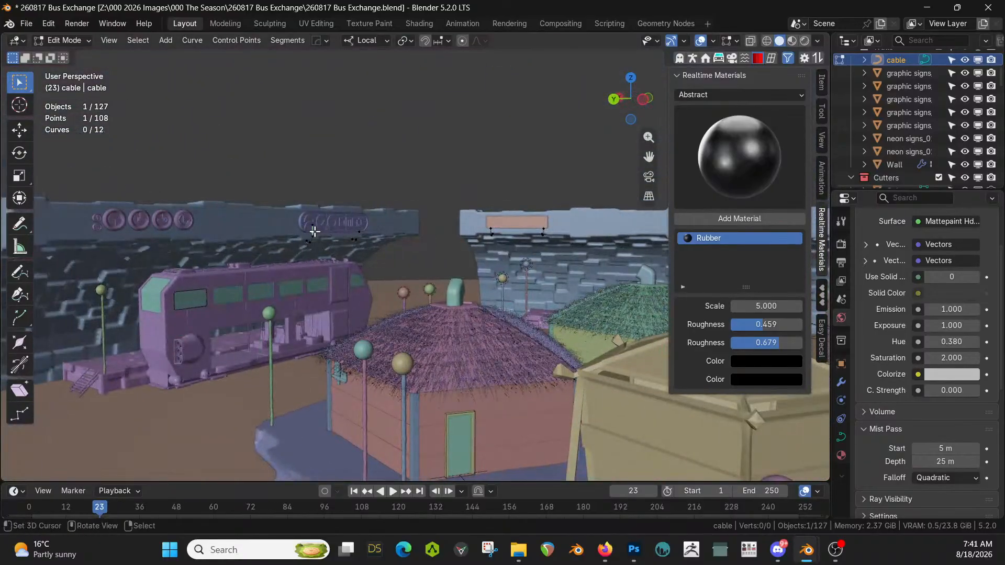
key("KP_Decimal")
scroll(352, 226, "down", 5)
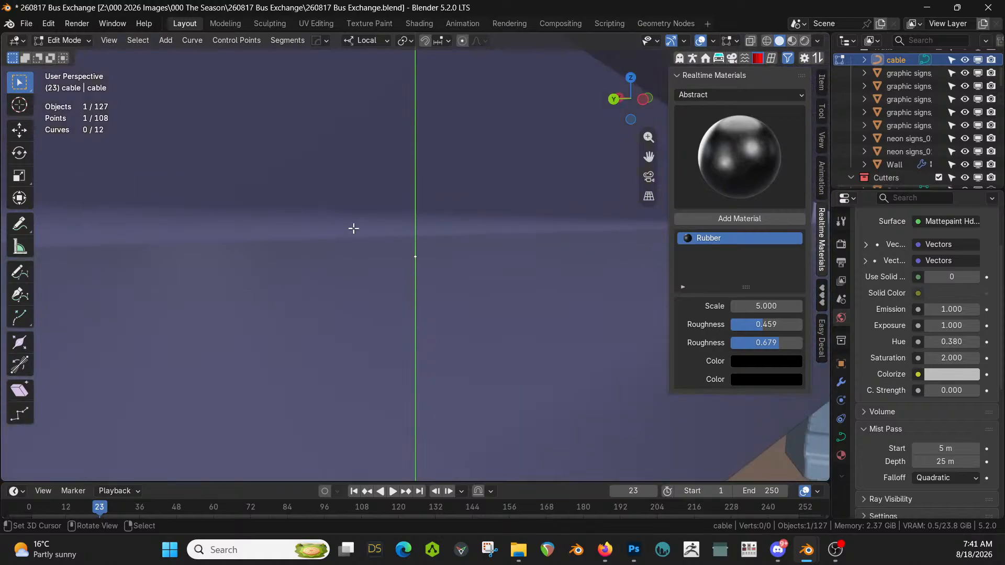
scroll(369, 245, "down", 6)
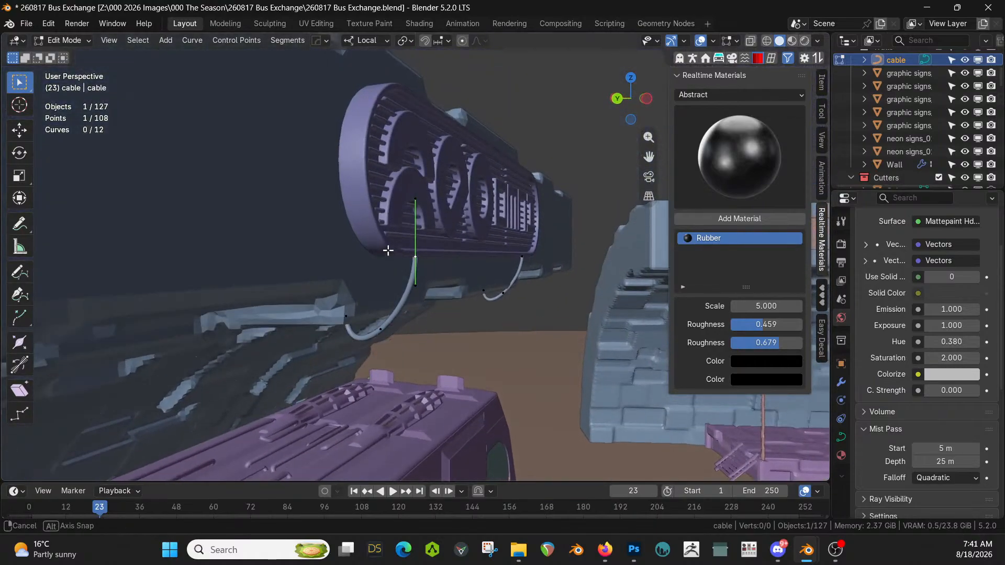
key("g")
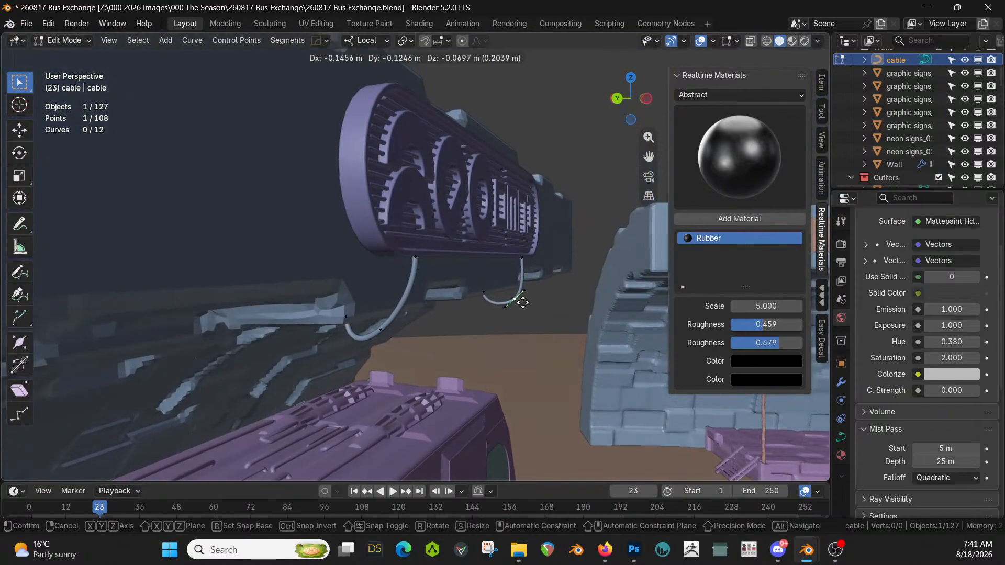
left_click(533, 307)
key("Tab")
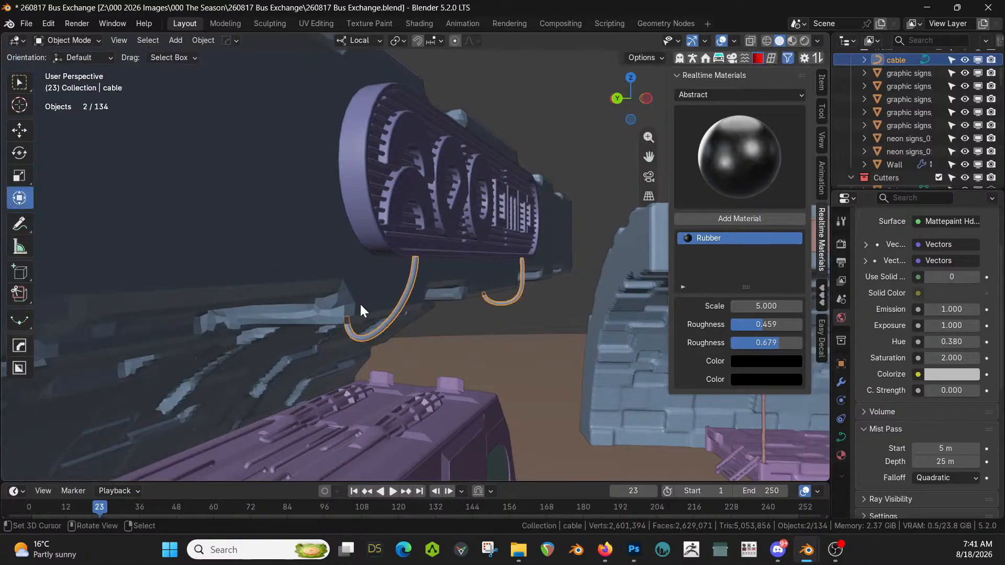
Save the file and review the signs and their reshaped cables in Rendered shading
middle_click_drag(338, 312, 426, 332)
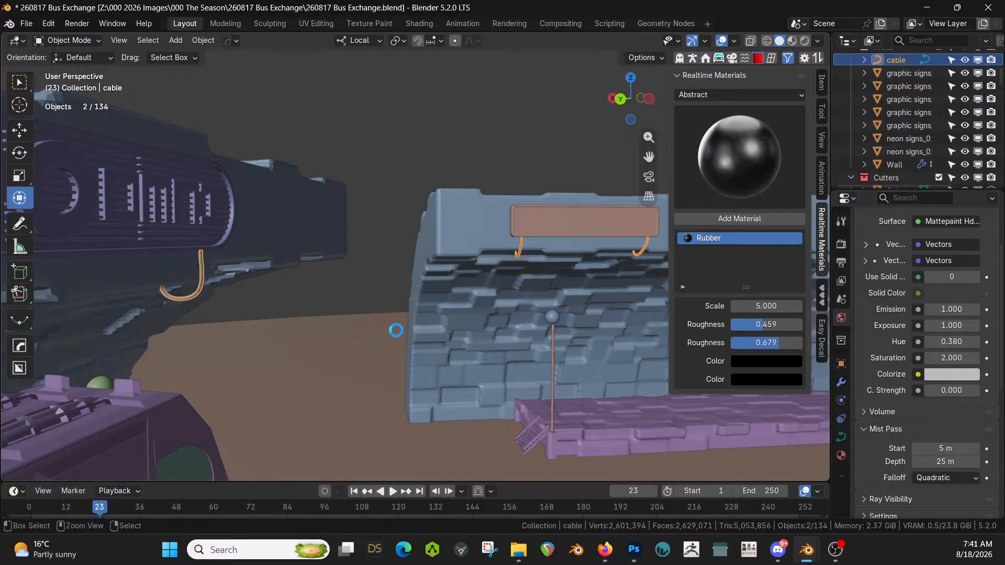
key("ctrl+s")
key("z")
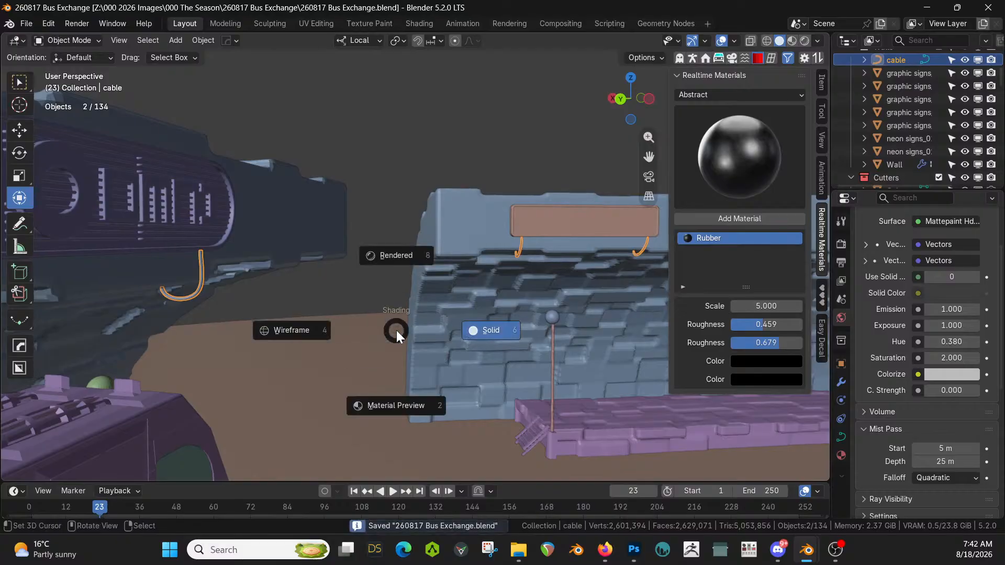
key("8")
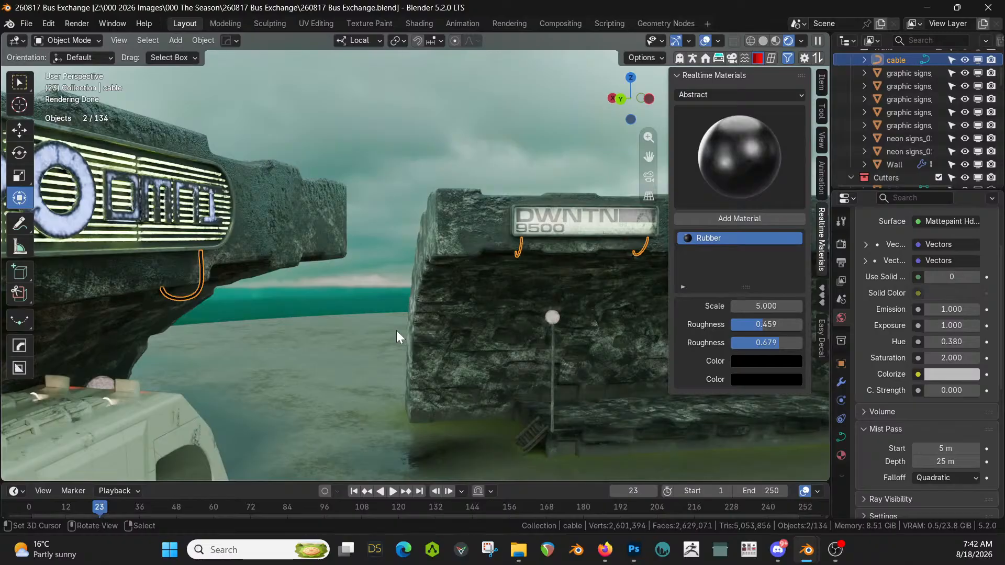
middle_click_drag(419, 386, 456, 403)
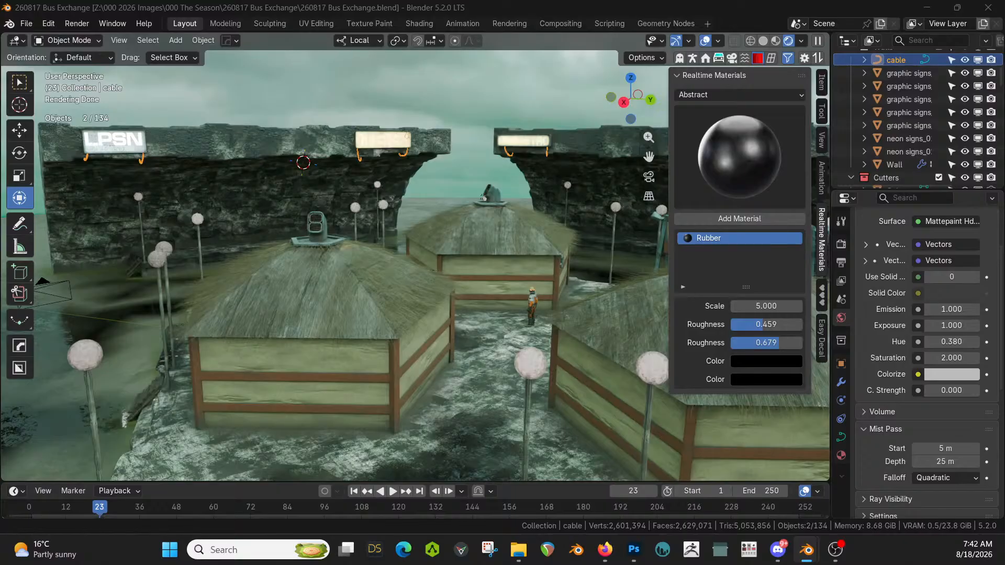
Place the graphic signs_010 2K model beside the vent on the hut's thatched roof and clear its rotation
left_click_drag(336, 2, 325, 211)
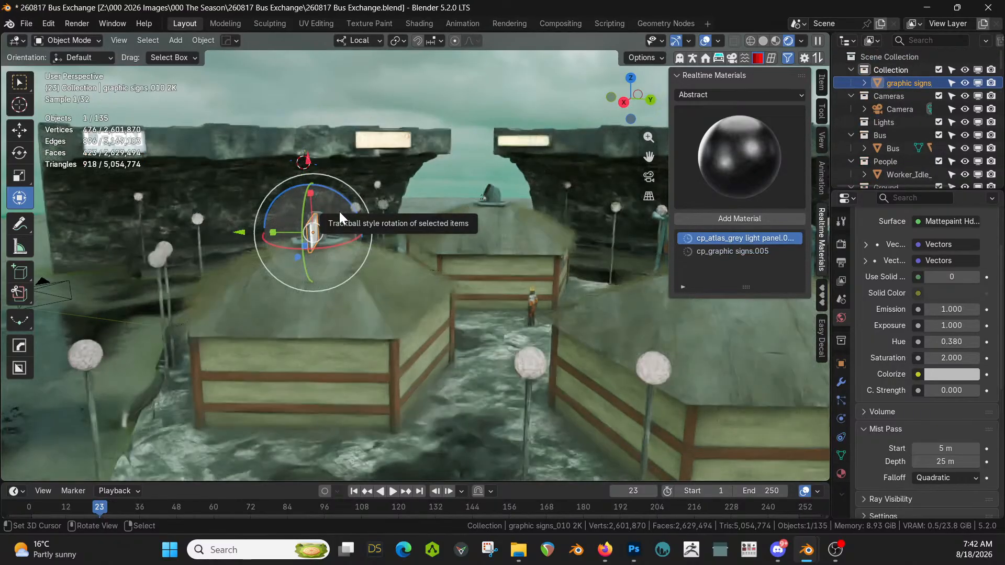
key("KP_Decimal")
middle_click_drag(340, 216, 446, 277)
key("alt+r")
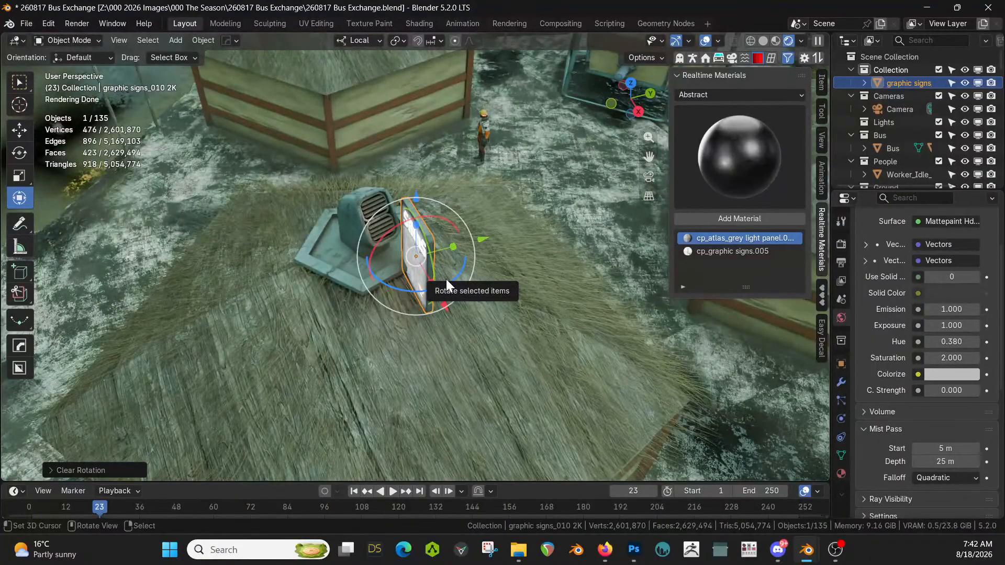
Rotate the sign 90° and another 18° about its local Z axis, and move it against the edge of the vent's base
type("rz90")
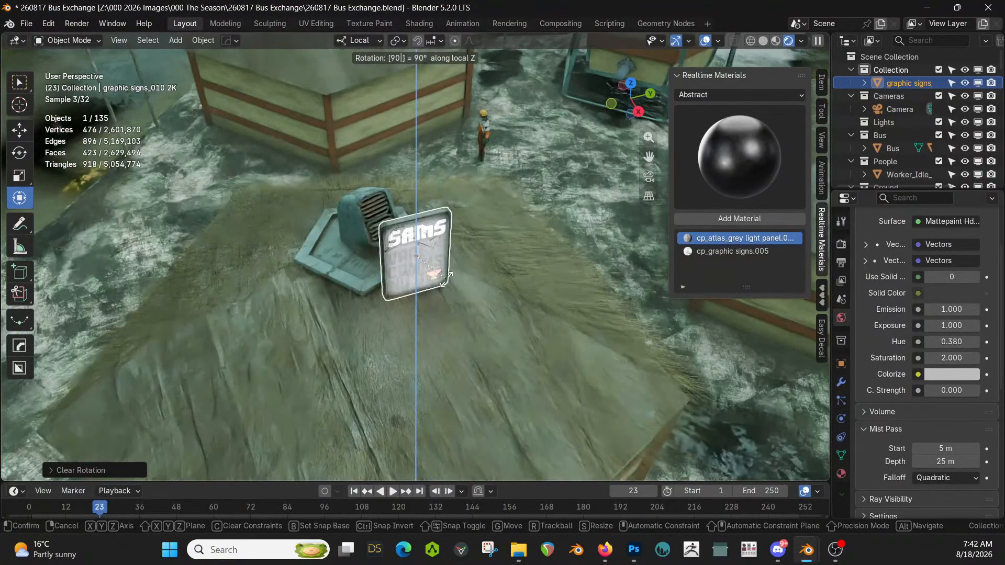
key("Return")
key("KP_7")
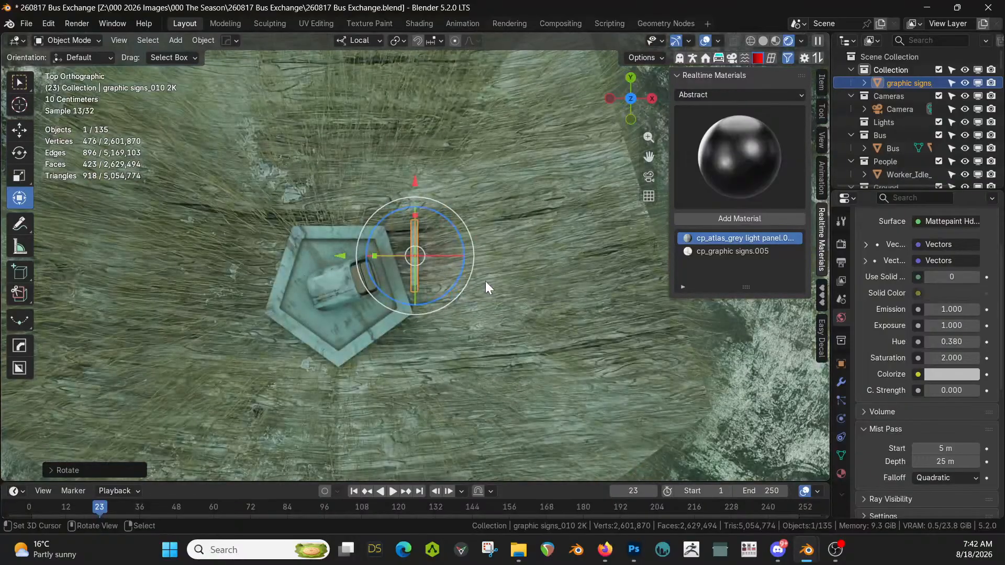
type("rz18")
key("Return")
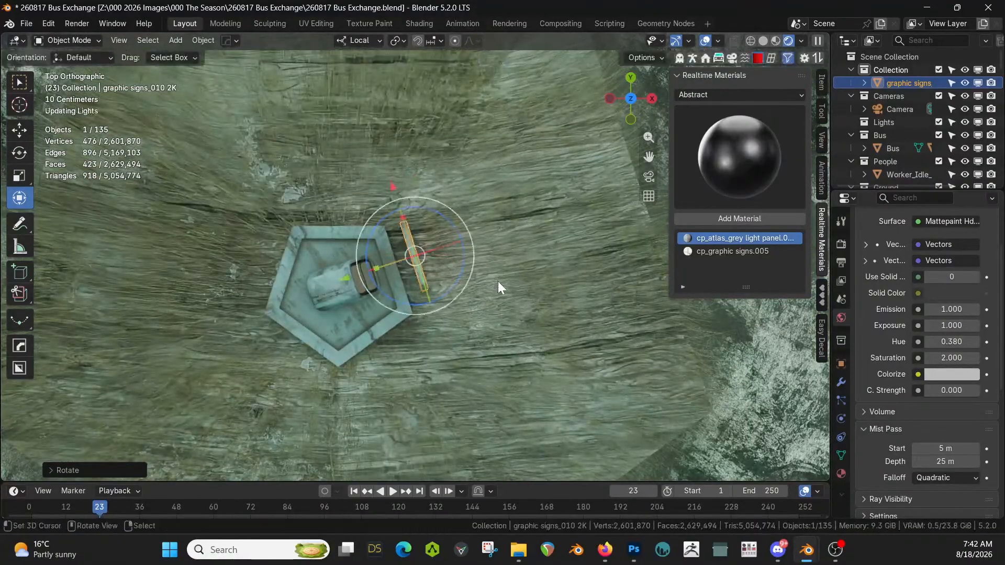
key("g")
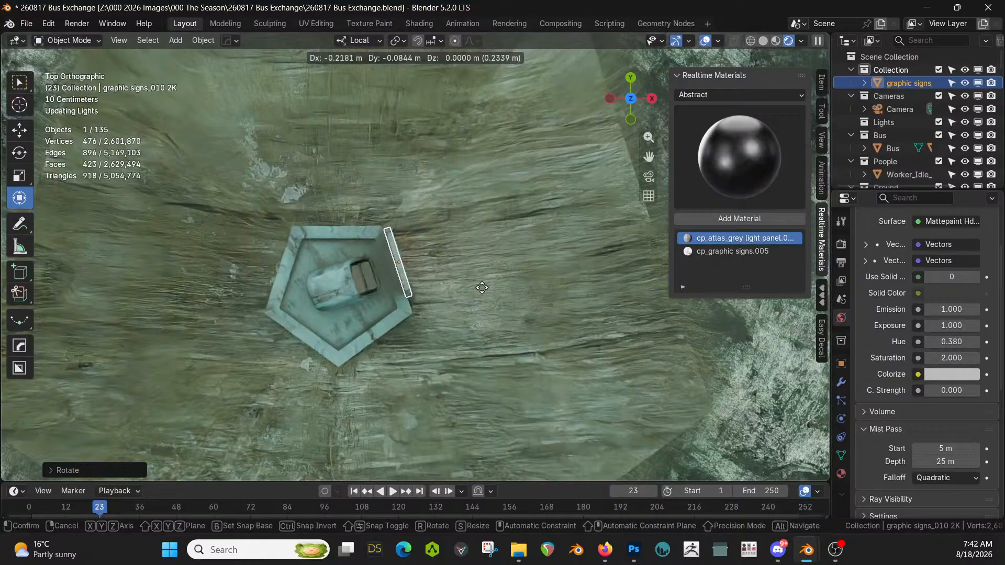
left_click(478, 290)
Enlarge the sign uniformly and raise it about 0.45 m along its local Z axis so it stands above the thatch
mouse_move(477, 291)
middle_mouse_down()
mouse_move(407, 230)
mouse_move(376, 184)
mouse_move(325, 170)
mouse_move(466, 297)
middle_mouse_up()
key("s")
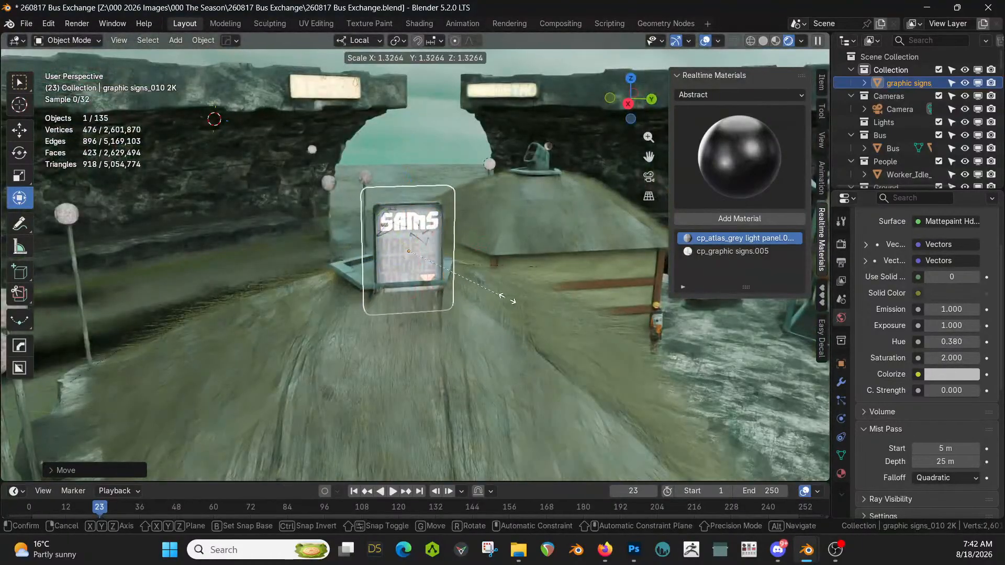
left_click(523, 298)
key("g")
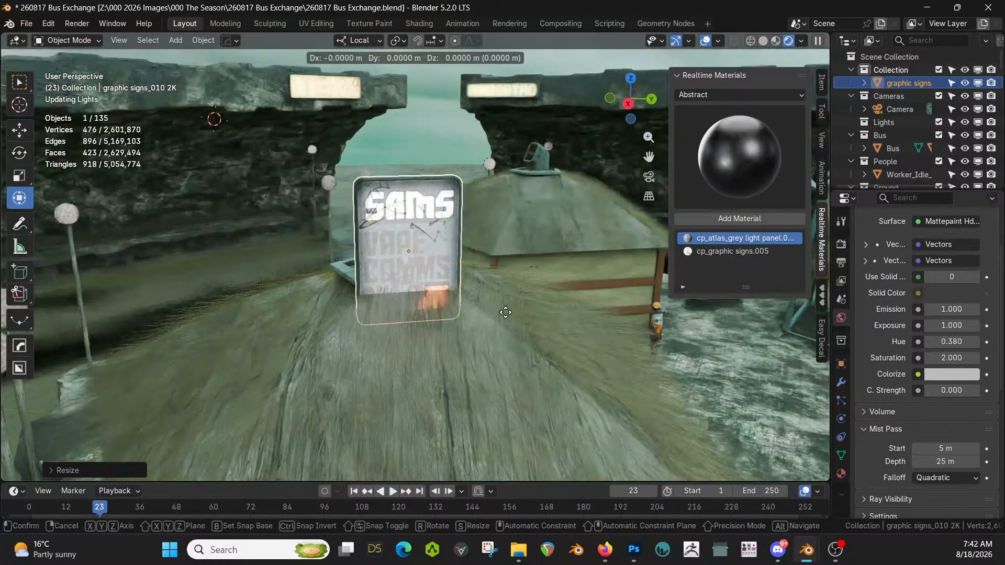
key("z")
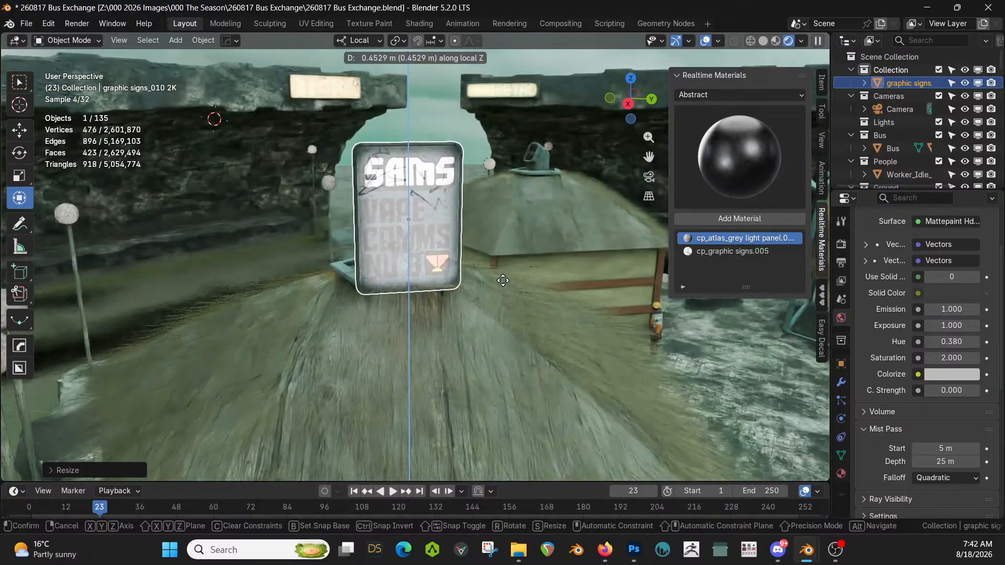
left_click(501, 279)
In Solid shading, create a cable from the back of the sign to the vent with width 0.053 and tension 0.549
middle_click_drag(504, 278, 670, 310)
middle_click_drag(532, 315, 567, 316)
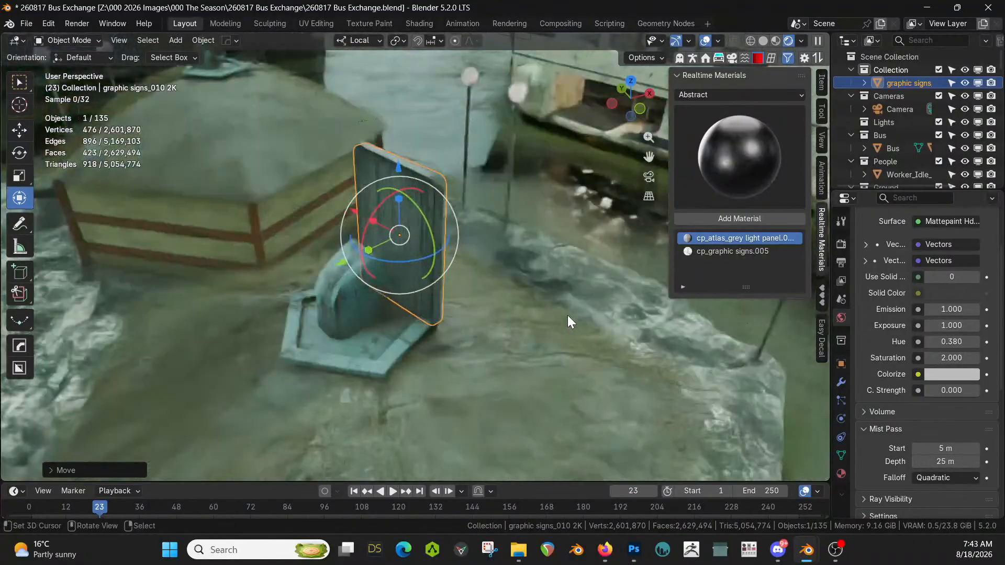
scroll(554, 319, "up", 3)
key("z")
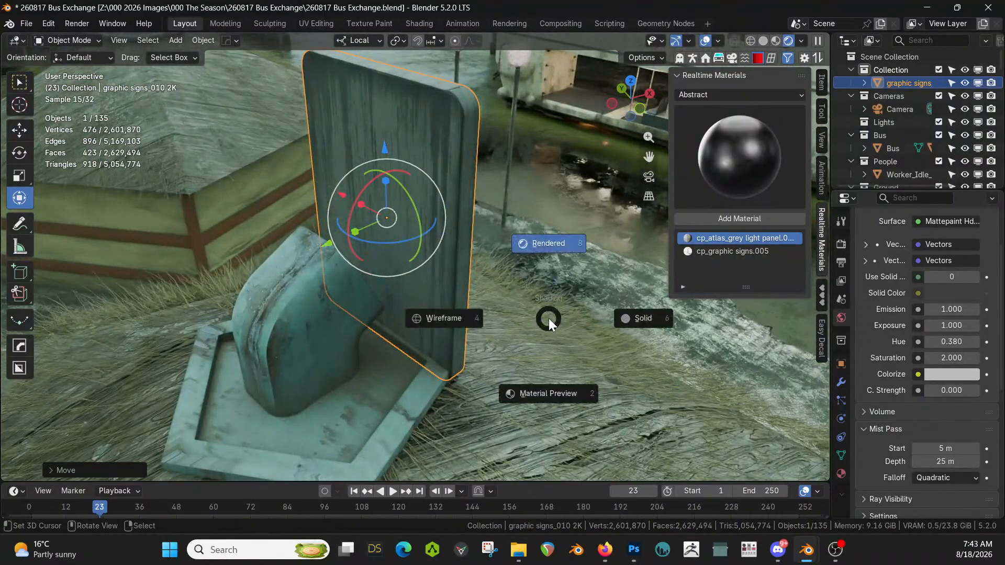
key("6")
middle_click_drag(476, 339, 494, 333)
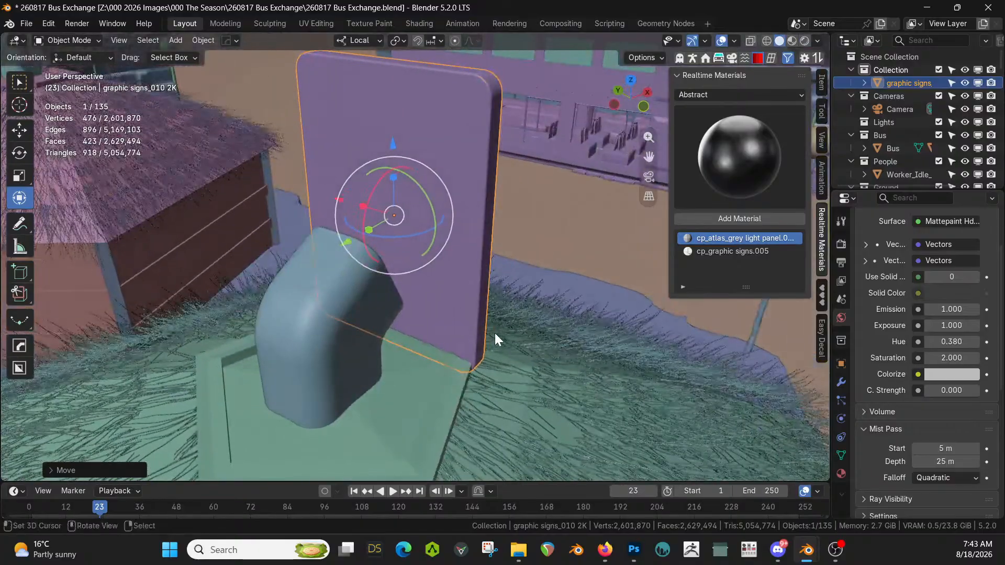
right_click(495, 333)
left_click(441, 273)
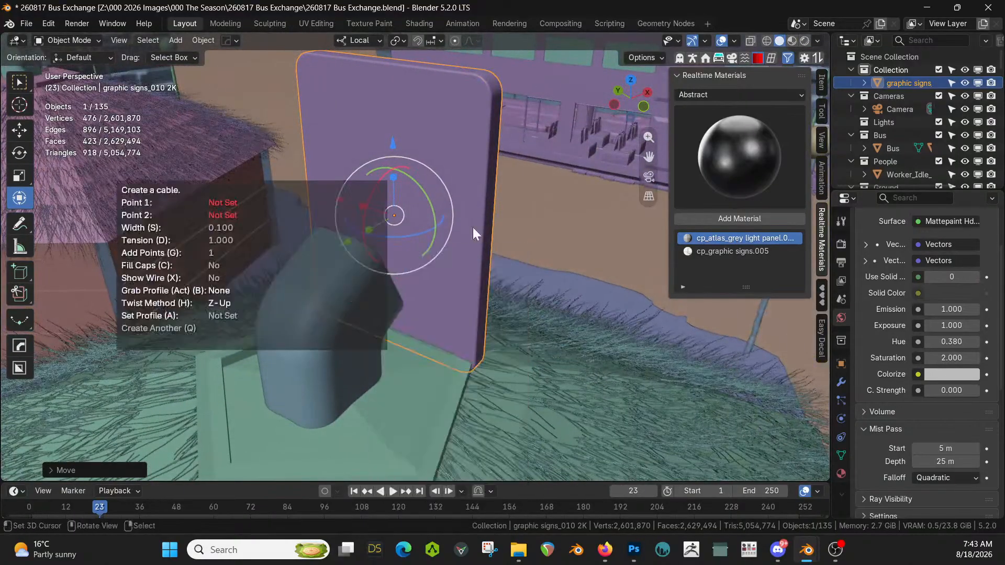
left_click(443, 219)
left_click(363, 377)
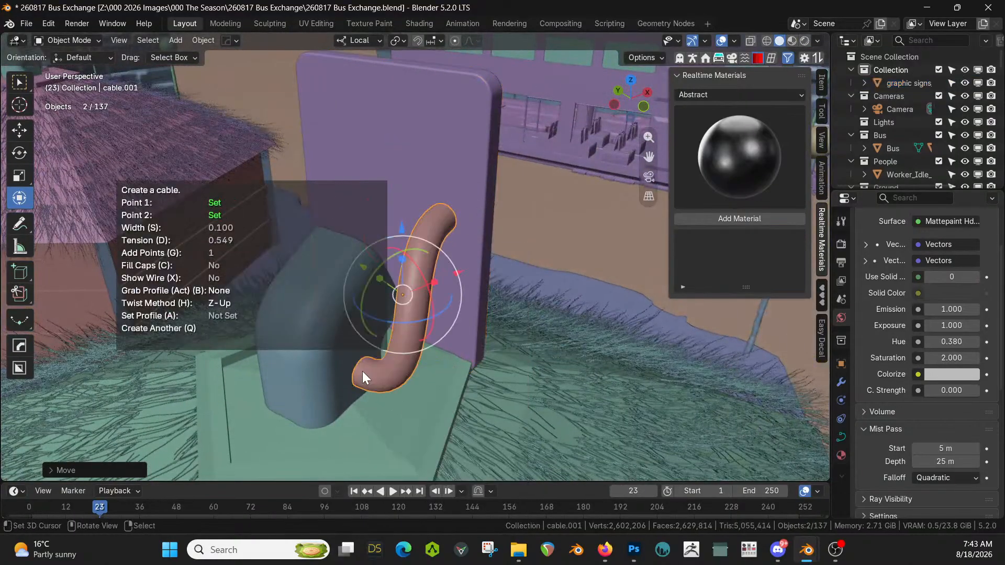
key("s")
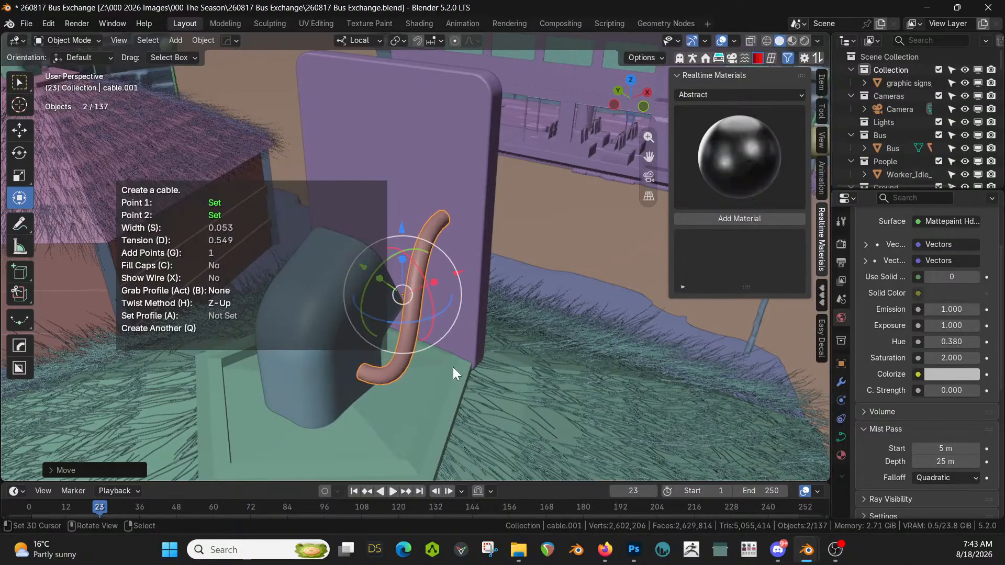
Create a second cable from the sign's back to the other side of the vent and join both cables into one object
middle_click_drag(454, 366, 560, 369)
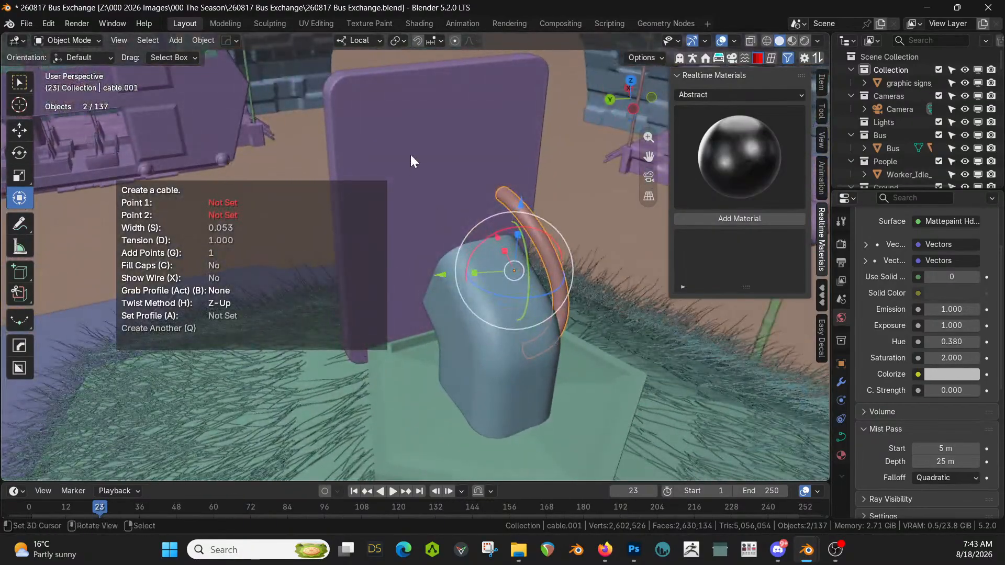
left_click(473, 373)
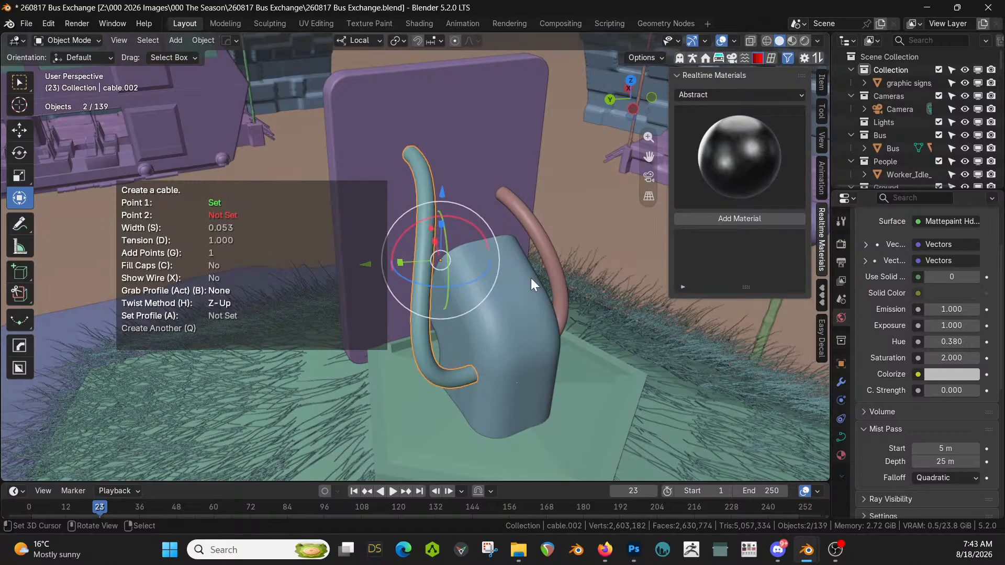
left_click(552, 245, "shift")
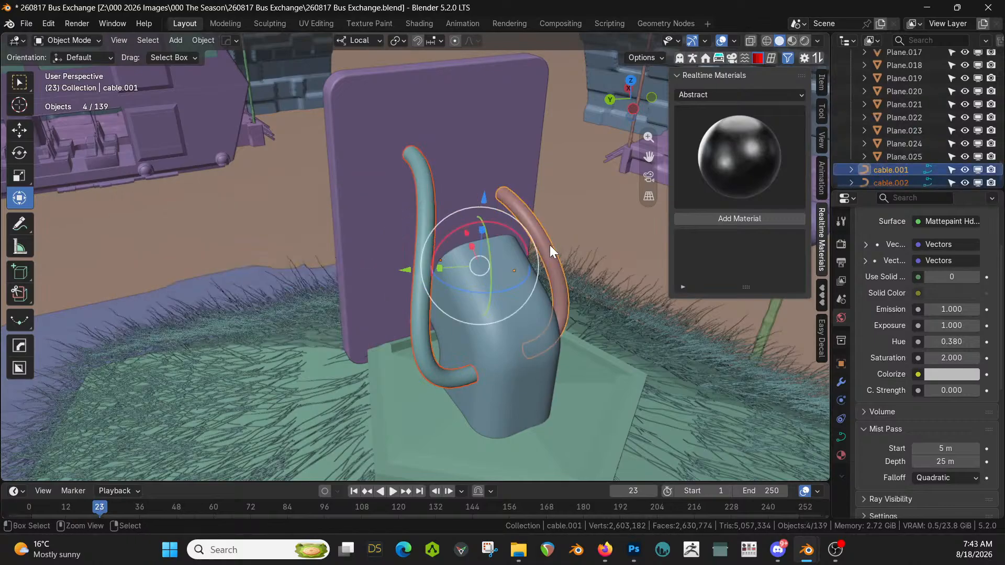
key("ctrl+j")
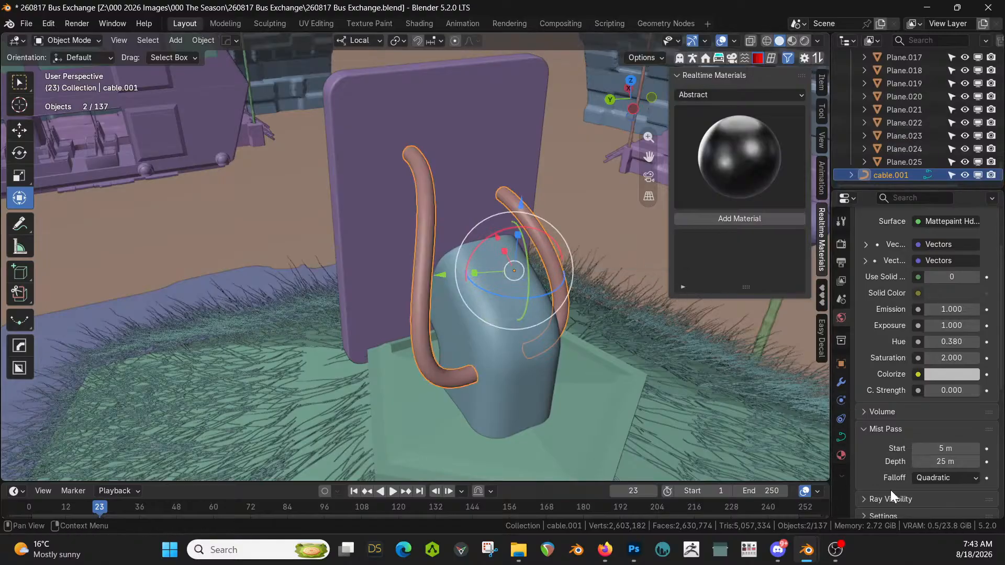
Assign the existing Rubber material to the joined cables
left_click(841, 457)
left_click(869, 296)
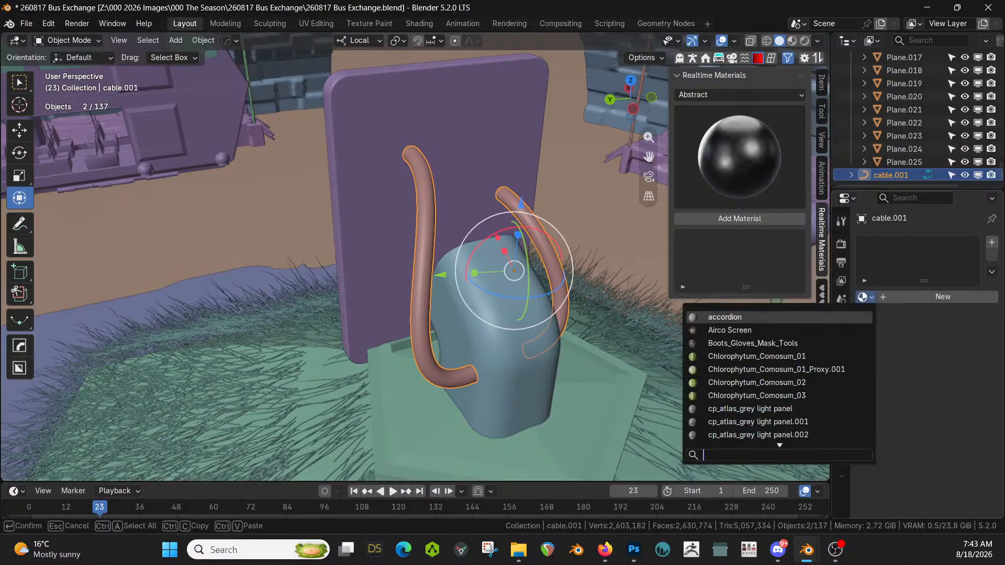
type("rub")
key("Return")
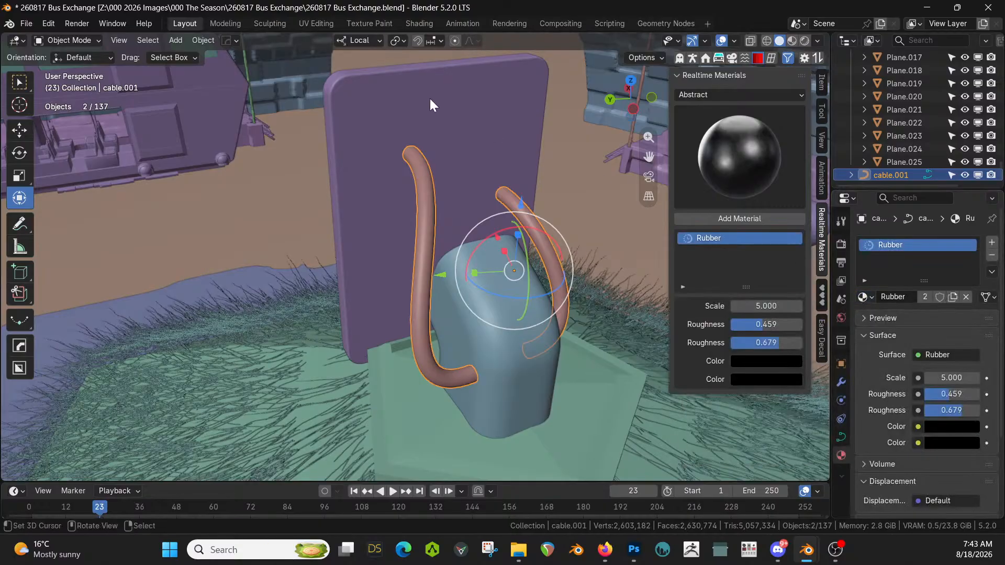
Move the sign and its cables to the Buildings collection and save the file
left_click(400, 111, "shift")
key("m")
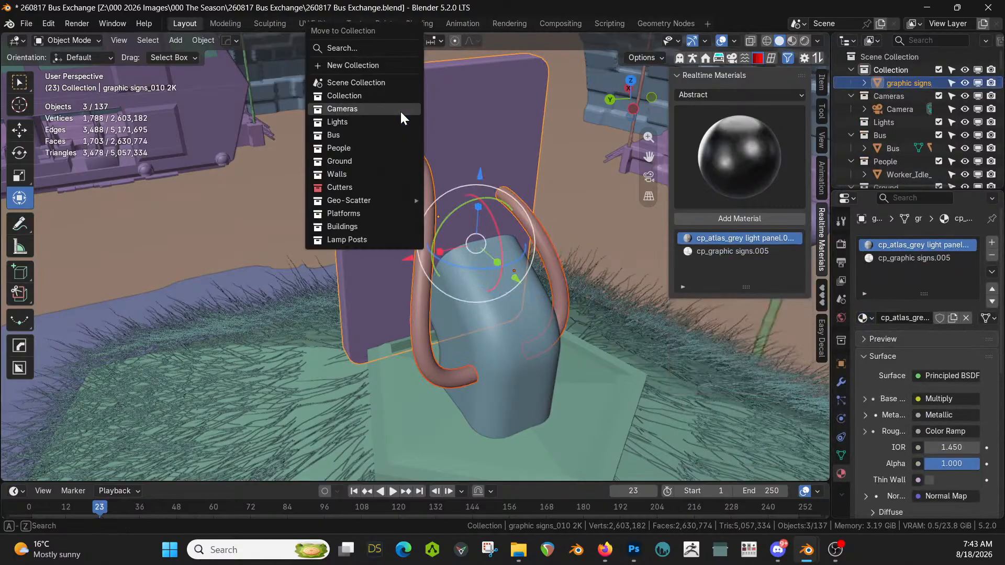
left_click(364, 226)
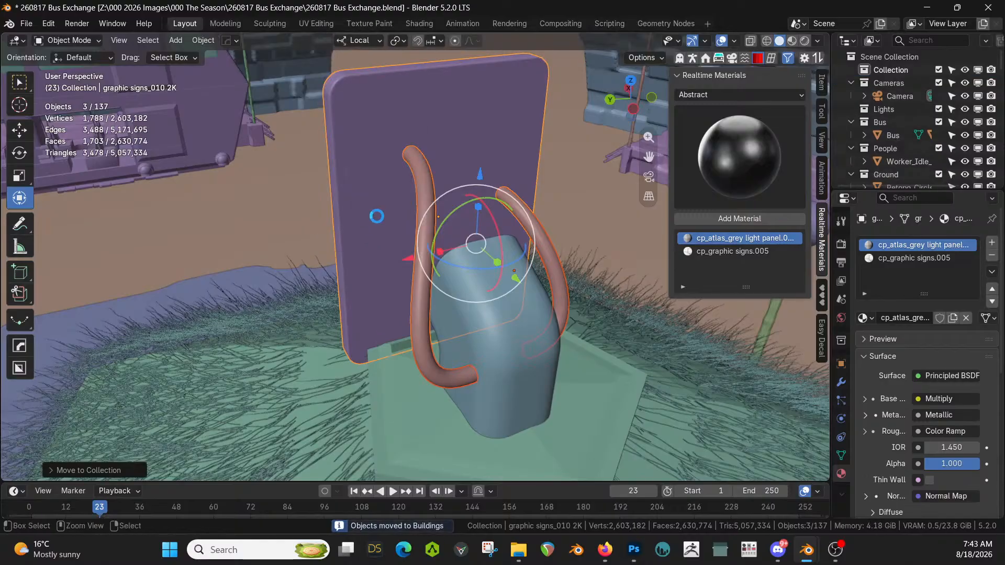
key("ctrl+s")
Switch to Rendered shading and place the Stall_01_assembly_02_2K model against the front wall of the hut with the roof sign
scroll(331, 245, "down", 8)
middle_click_drag(331, 246, 591, 202)
key("z")
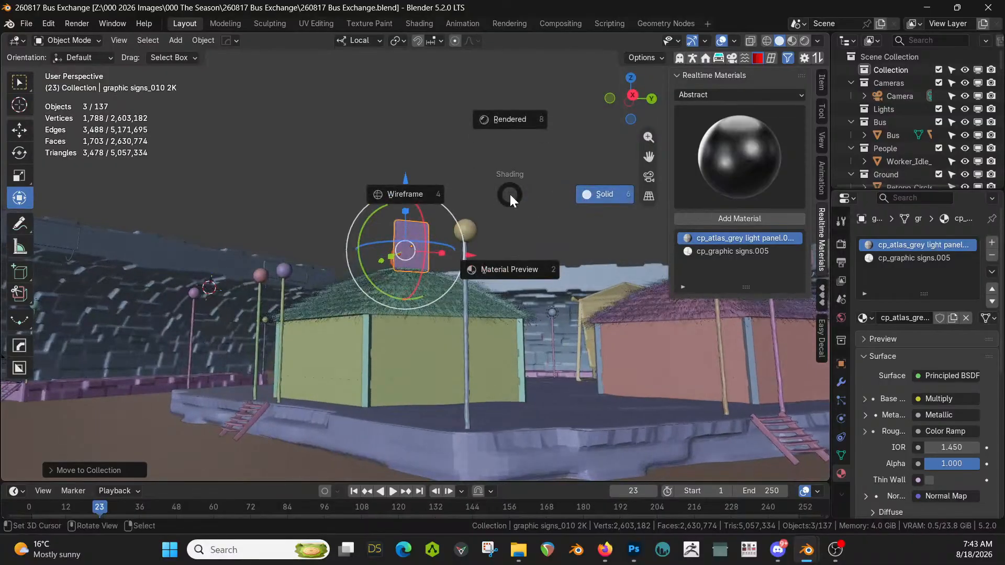
key("8")
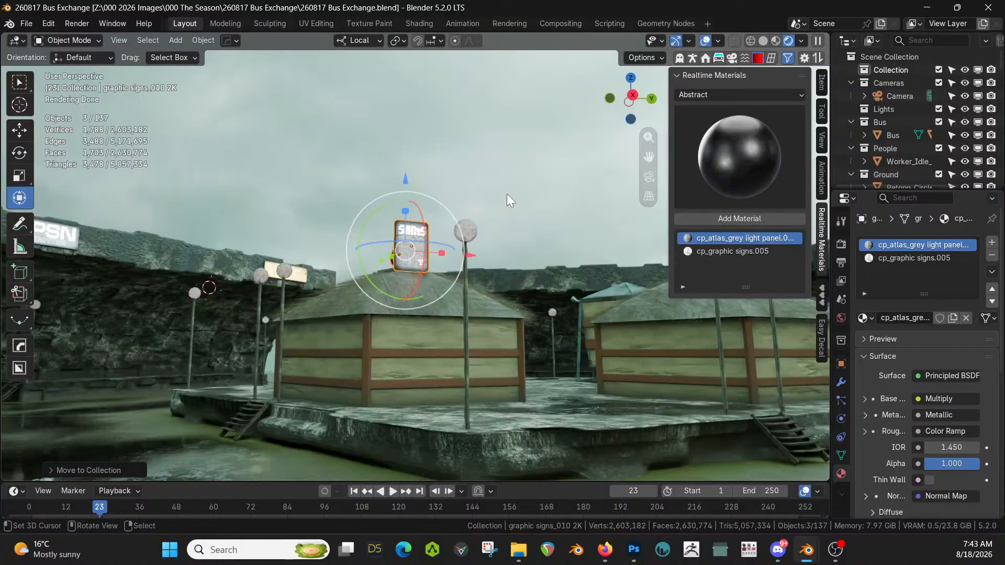
middle_click_drag(454, 269, 461, 223)
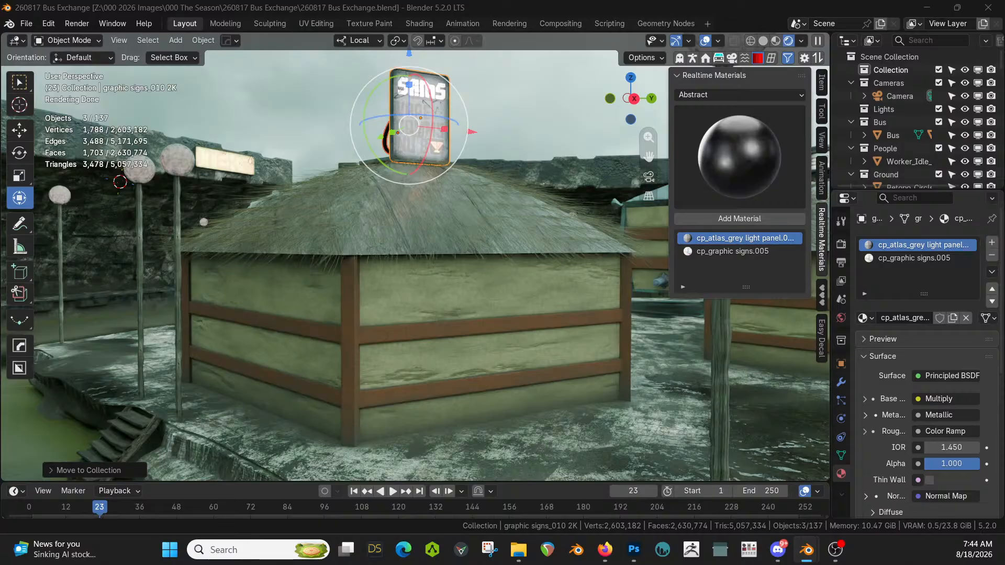
left_click_drag(261, 78, 497, 354)
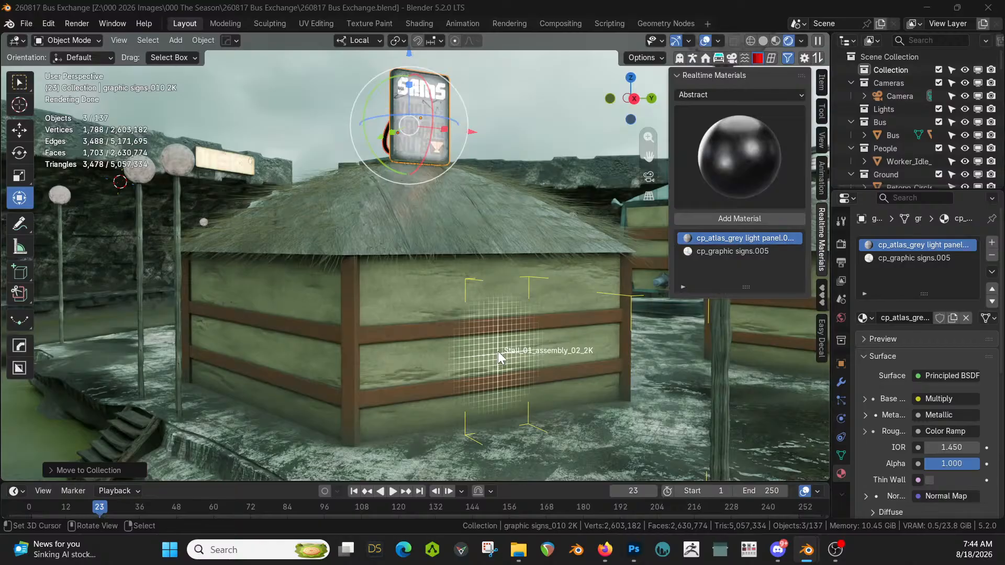
left_click_drag(498, 351, 498, 350)
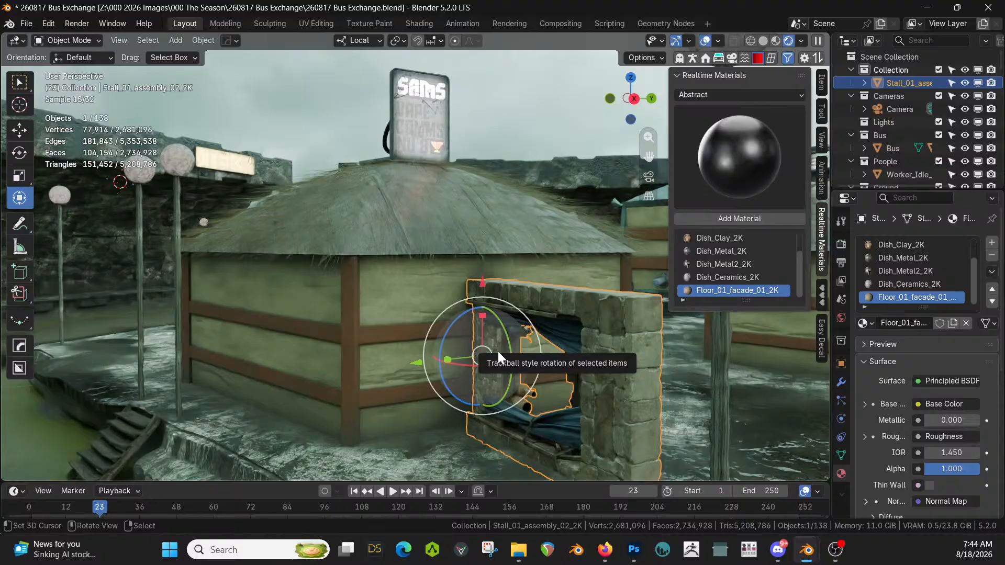
Stand the stall upright facing outward by rotating it 90° about local Y and -90° about local Z
key("r")
key("y")
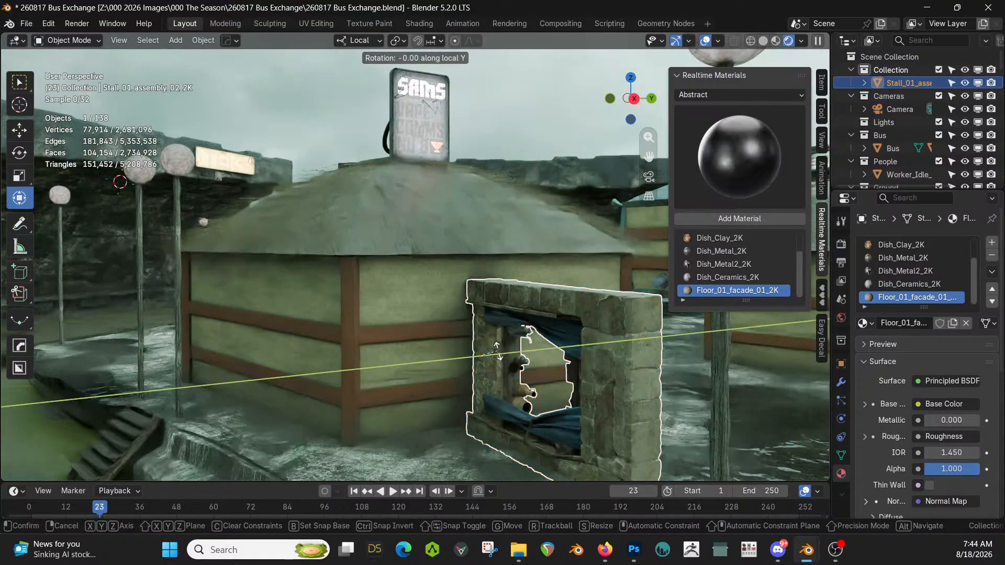
key("Escape")
type("ry90")
key("Return")
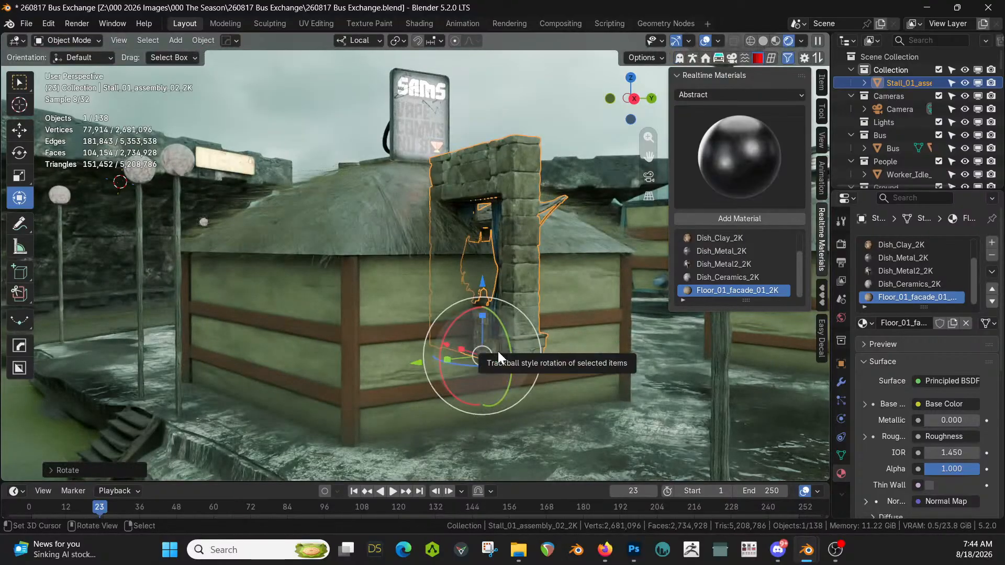
type("rz")
type("90")
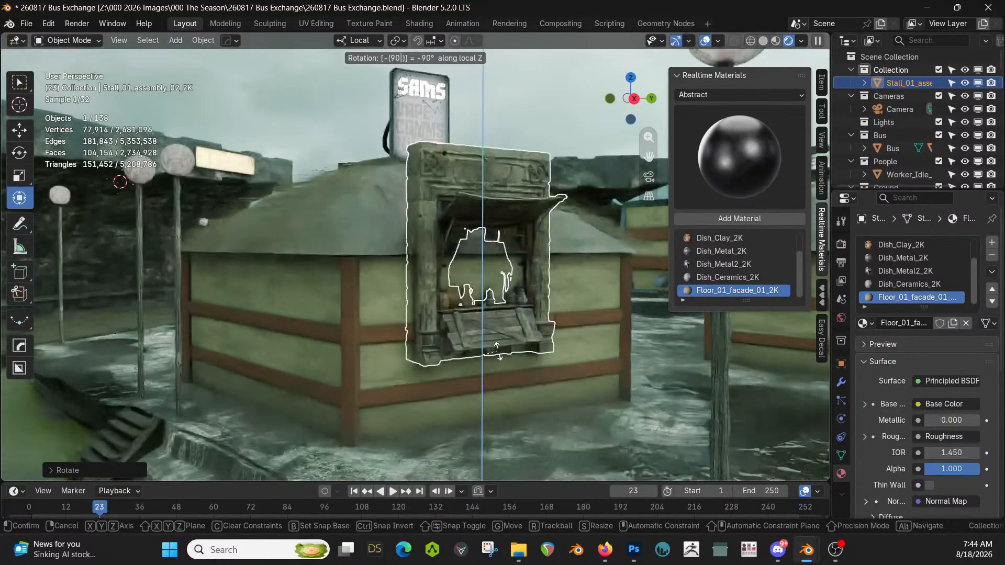
key("Return")
Lower the stall along its local Z axis to the ground in front of the hut wall
key("g")
key("z")
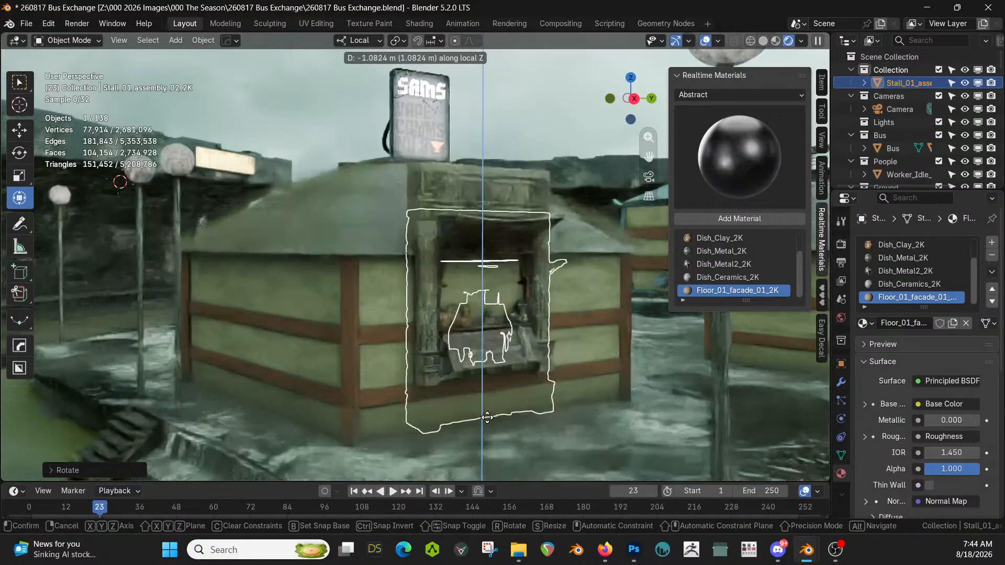
left_click(481, 427)
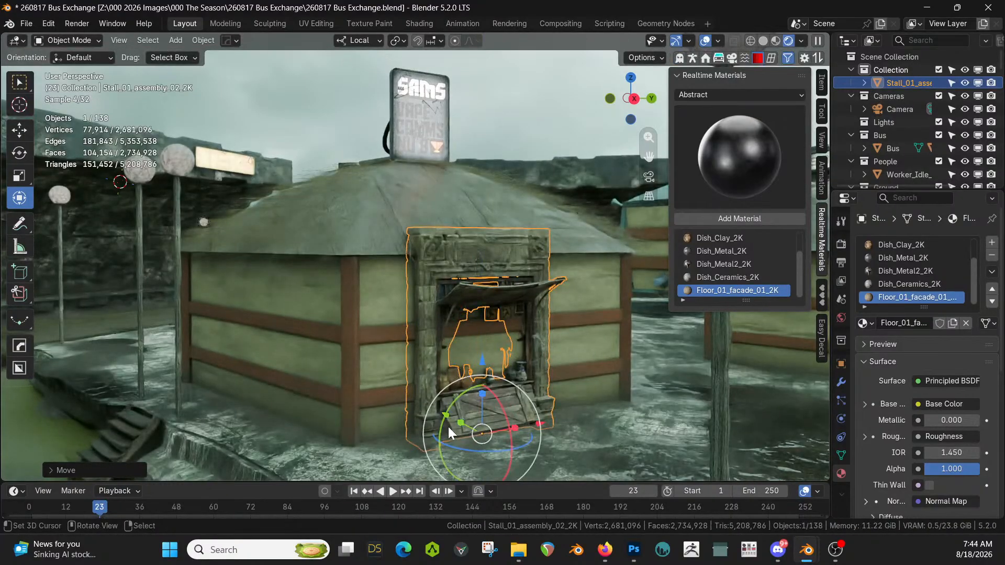
Scale the stall uniformly to about 0.86 so it fits under the hut's roof edge
middle_click_drag(448, 426, 396, 373)
scroll(376, 441, "up", 2)
scroll(375, 366, "down", 2)
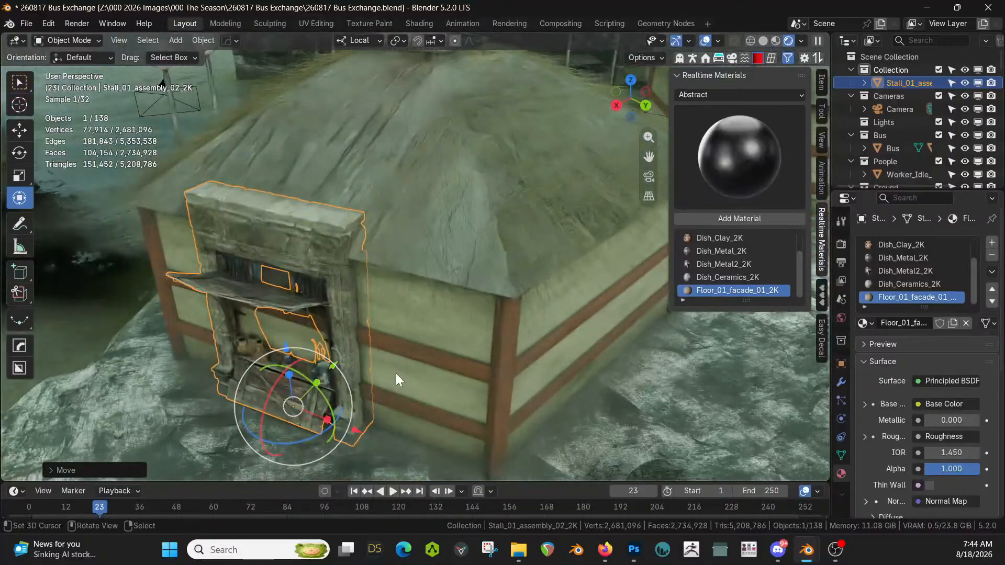
key("s")
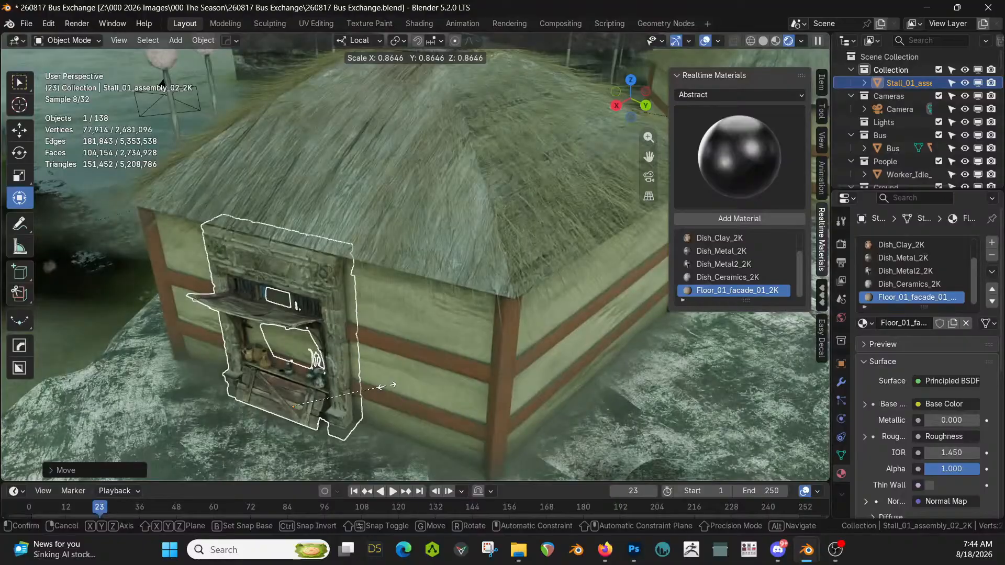
left_click(387, 385)
middle_click_drag(387, 385, 435, 353)
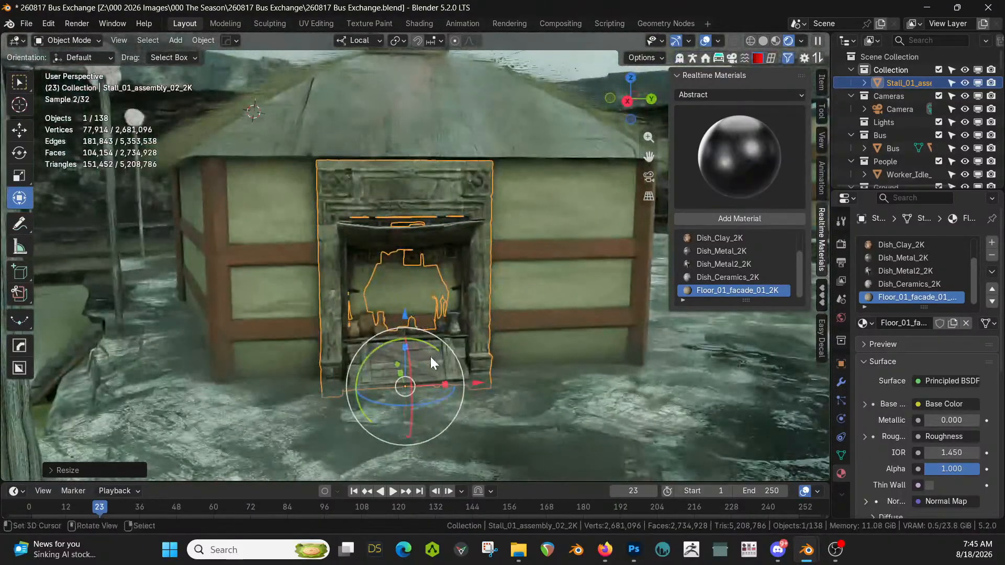
scroll(430, 357, "up", 3)
scroll(431, 356, "down", 3)
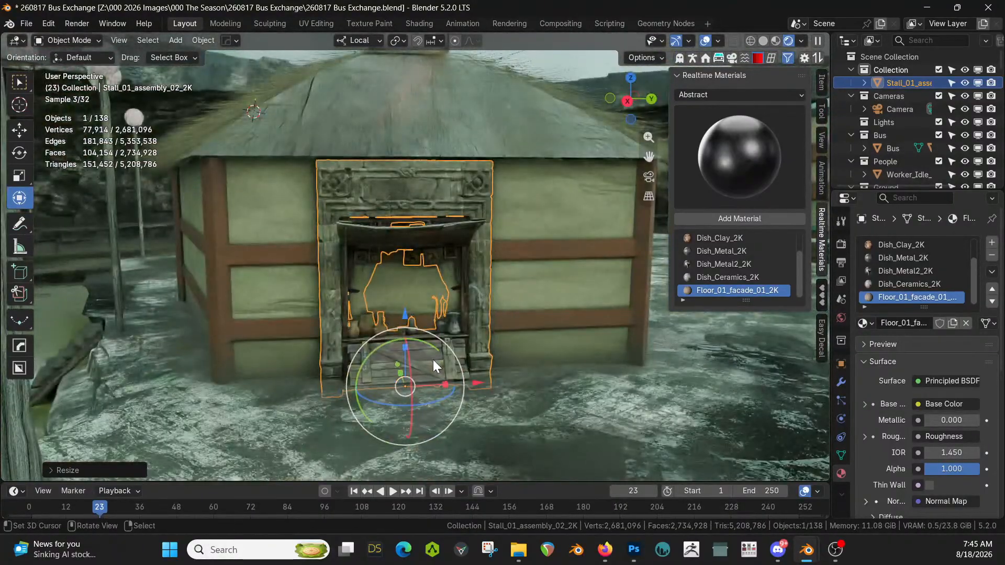
Raise the stall slightly along its local Z axis and slide it along local X to centre it on the hut's front wall
middle_click_drag(433, 359, 447, 367)
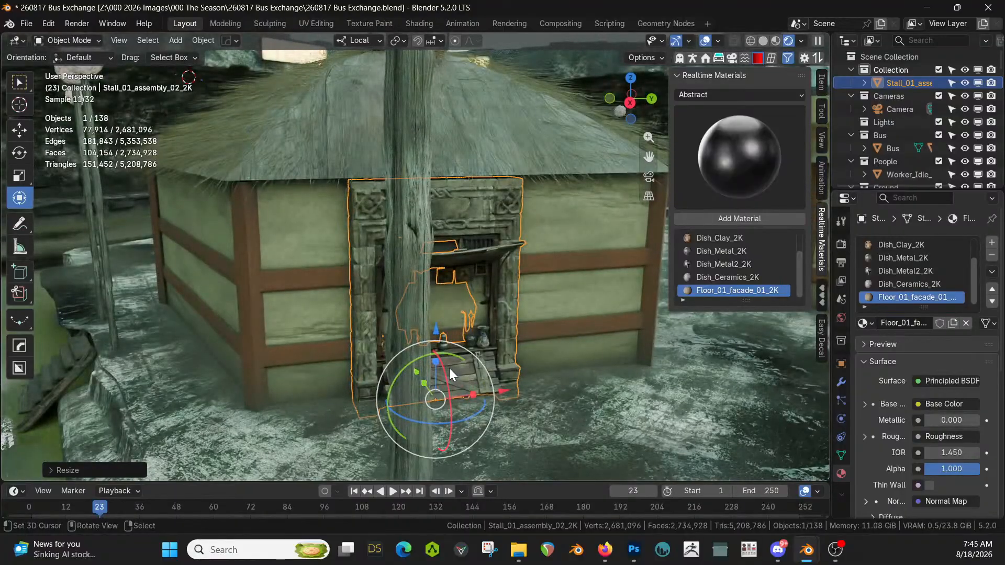
scroll(448, 359, "up", 4)
key("g")
key("z")
key("z")
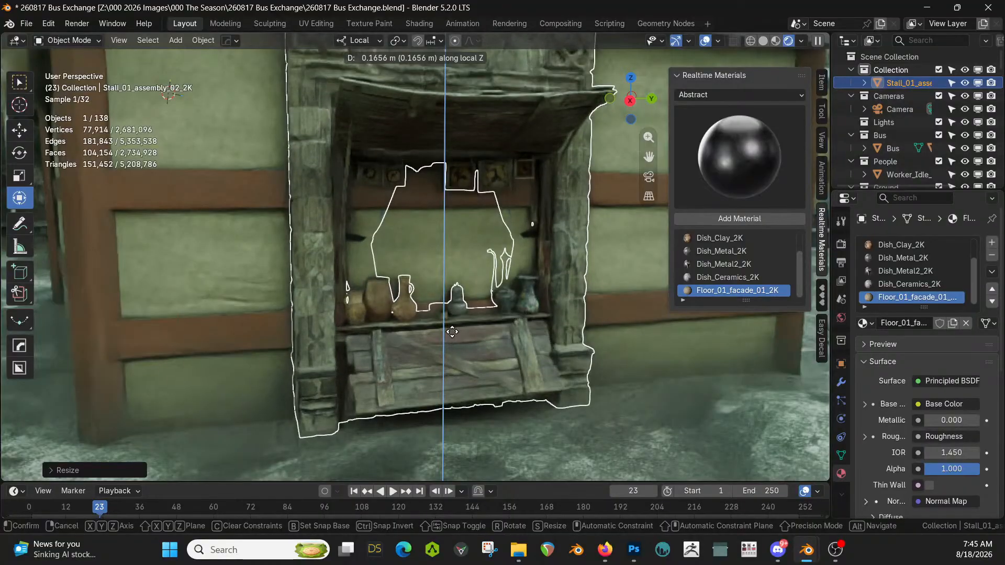
left_click(452, 331)
scroll(454, 341, "down", 4)
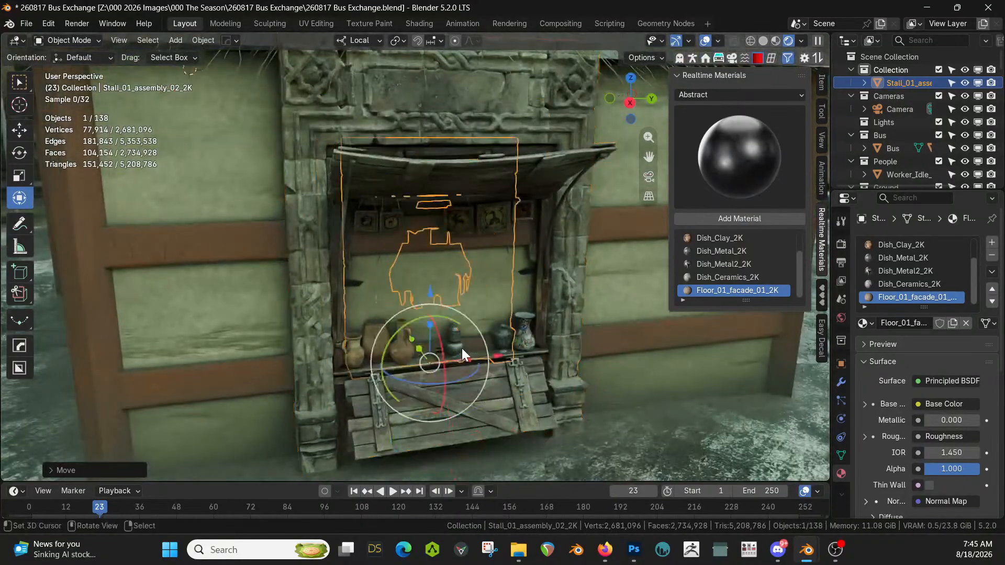
scroll(462, 348, "down", 3)
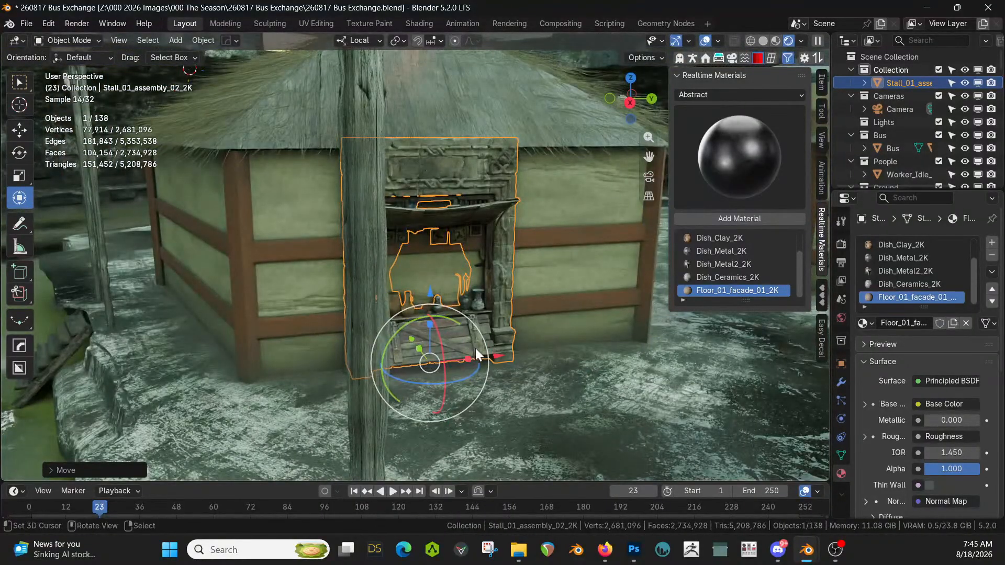
middle_click_drag(476, 347, 467, 356)
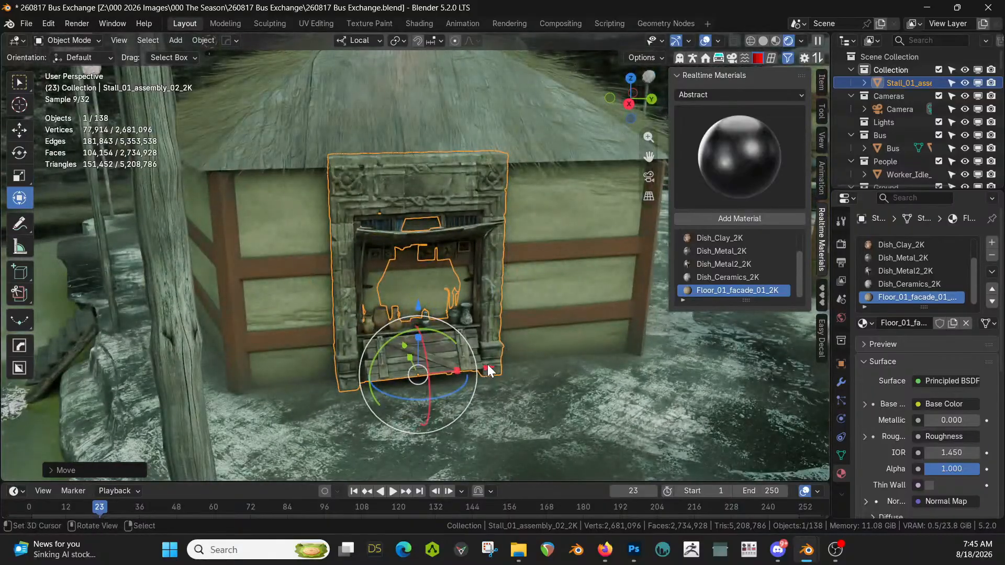
left_click_drag(488, 364, 511, 366)
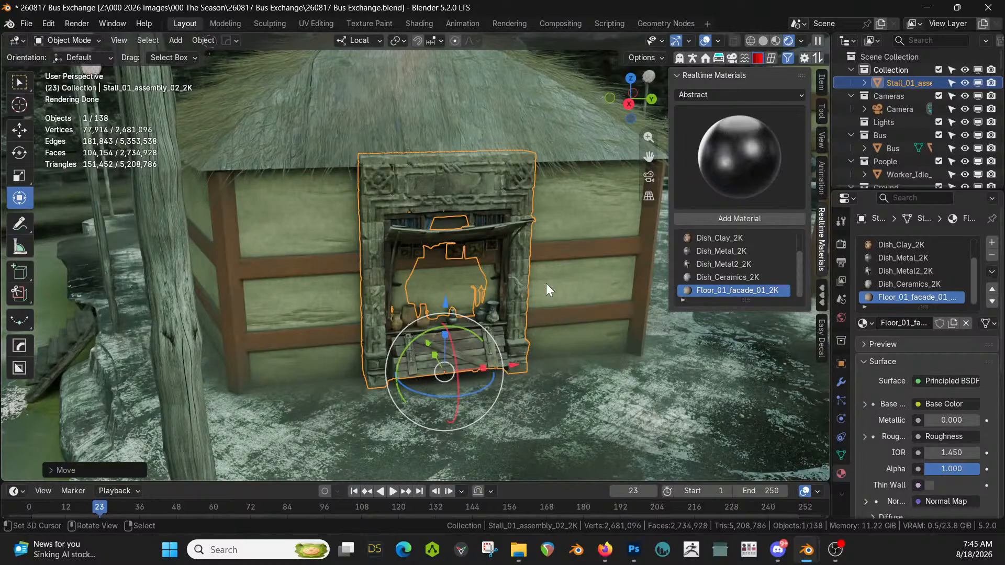
Snap the 3D cursor to the hut's front wall face behind the stall opening
left_click(557, 222)
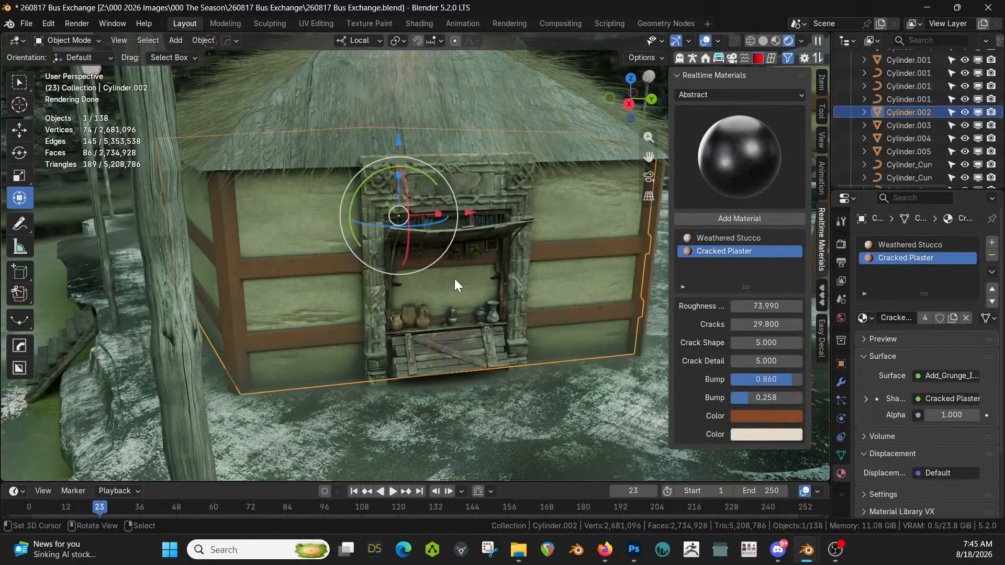
key("Tab")
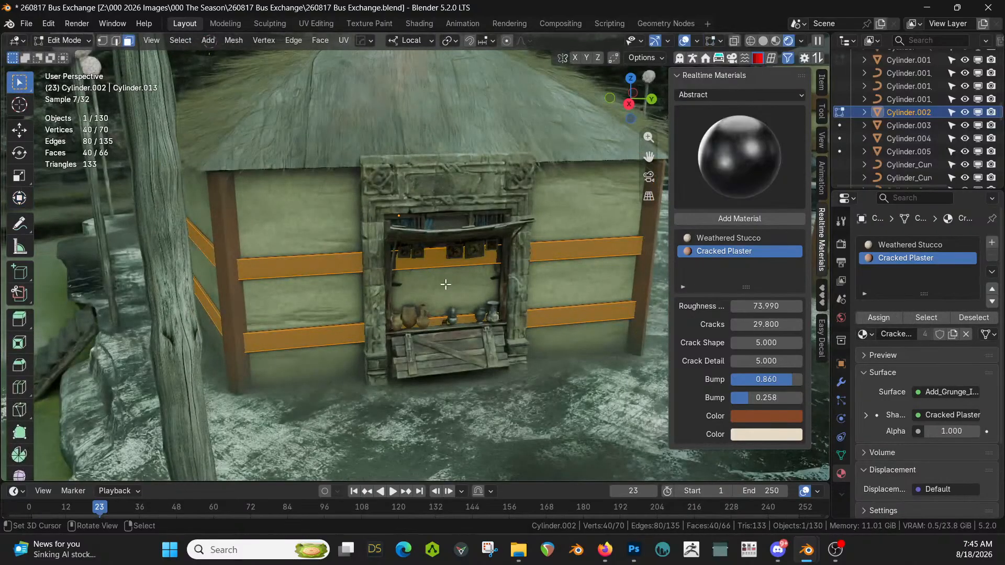
left_click(446, 285)
key("shift+s")
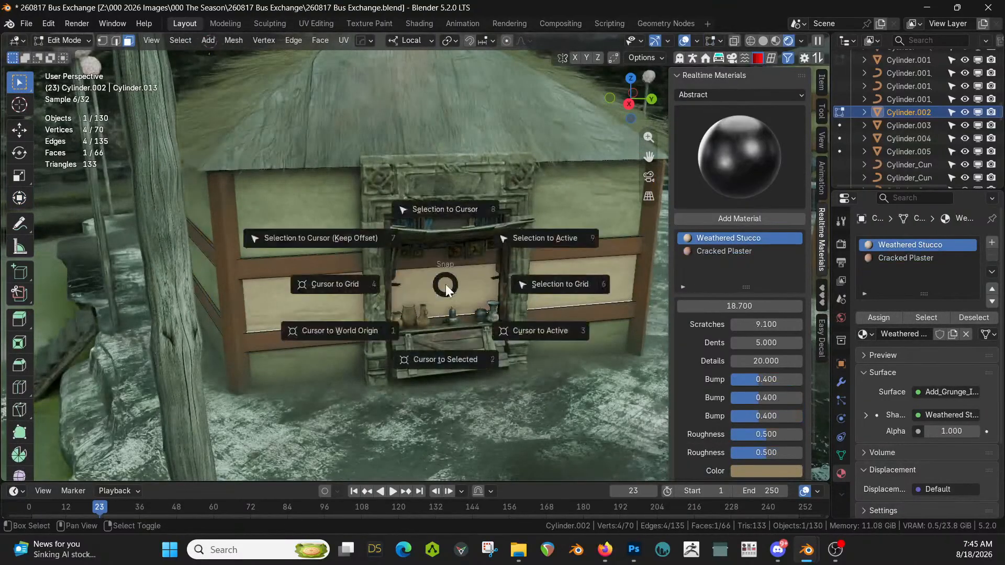
key("2")
key("Tab")
Add a cube at the 3D cursor and rotate it 18° about its local Z axis to align it with the wall
key("shift+a")
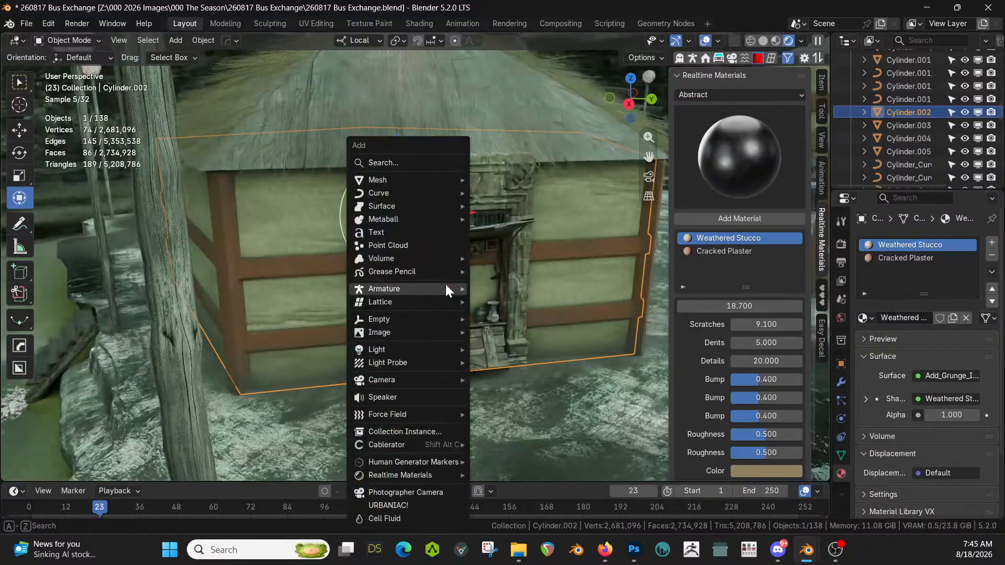
mouse_move(406, 181)
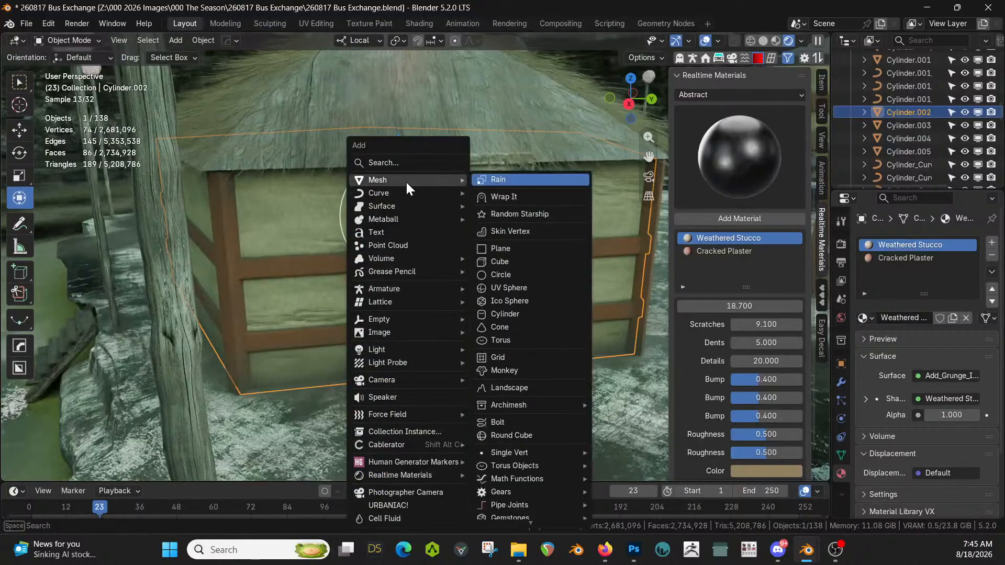
left_click(507, 259)
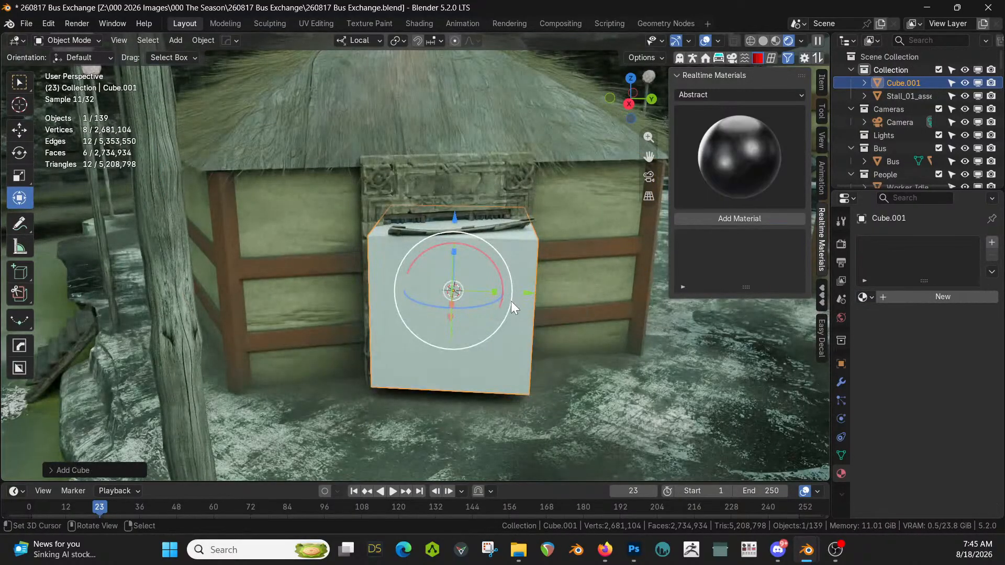
middle_click_drag(511, 300, 506, 334)
key("r")
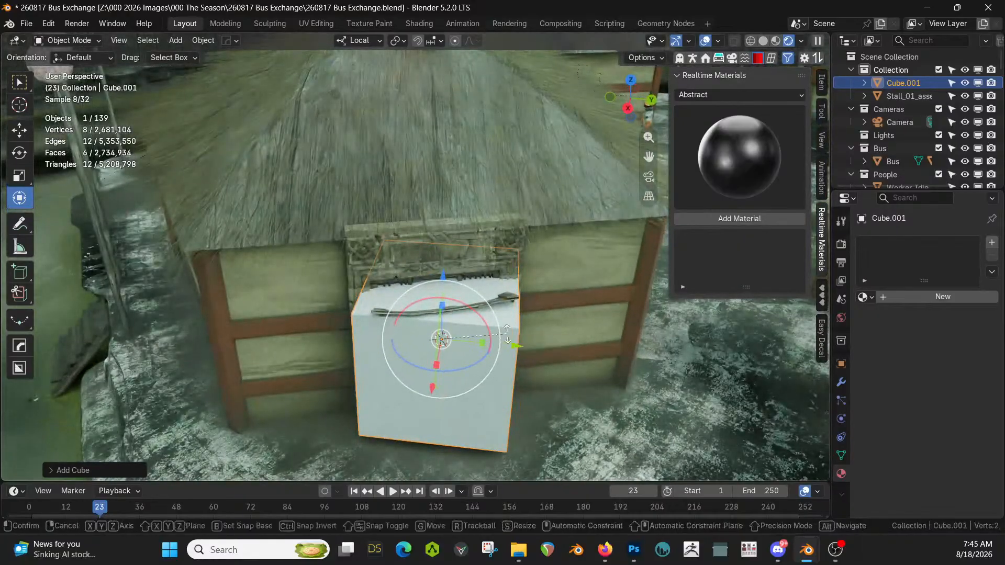
key("z")
key("z")
type("18")
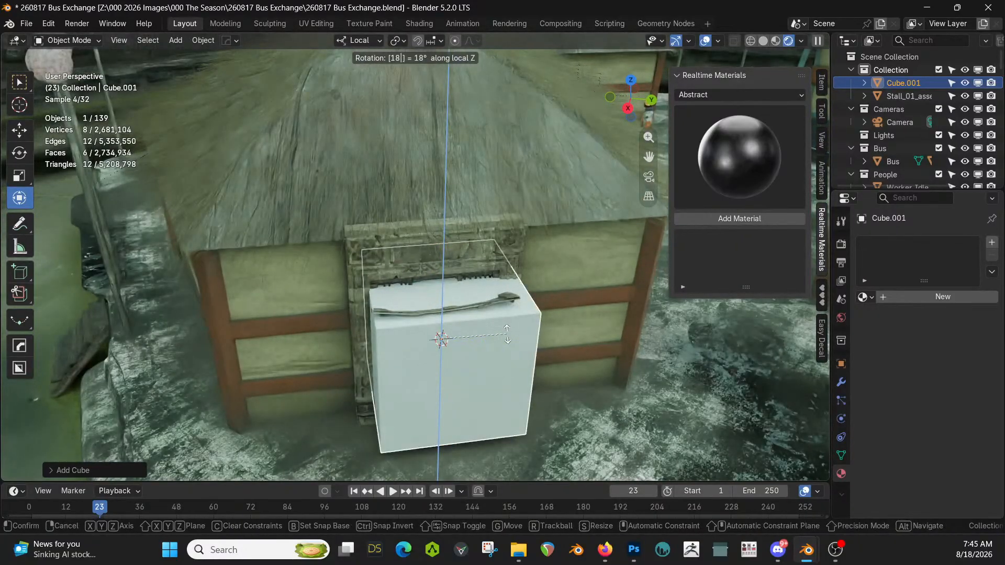
key("Return")
Shift the cube sideways, stretch it along local Z and raise it so it covers the stall opening
left_click_drag(506, 336, 495, 333)
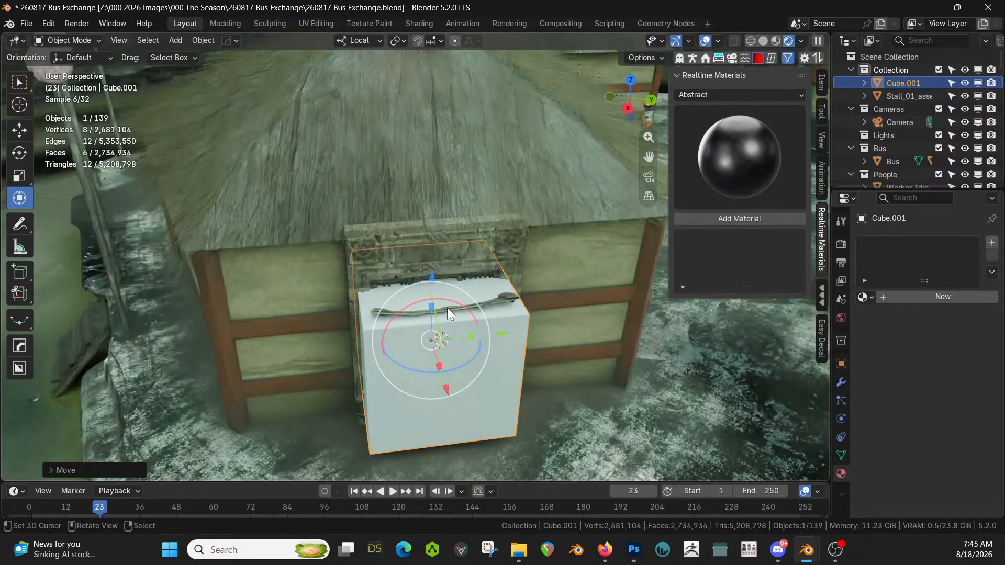
middle_click_drag(447, 307, 485, 288)
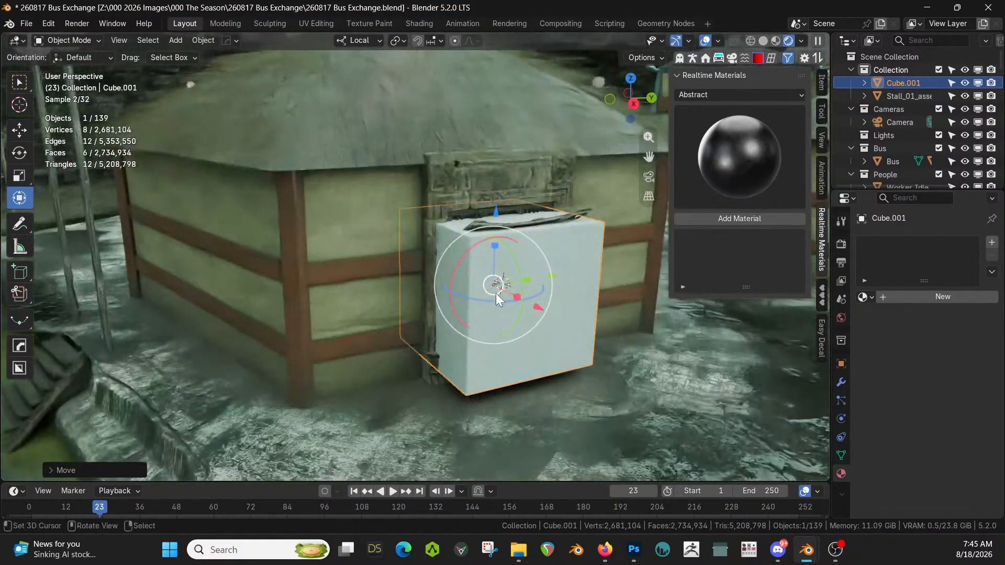
key("s")
key("z")
key("z")
left_click(504, 283)
key("g")
key("z")
key("z")
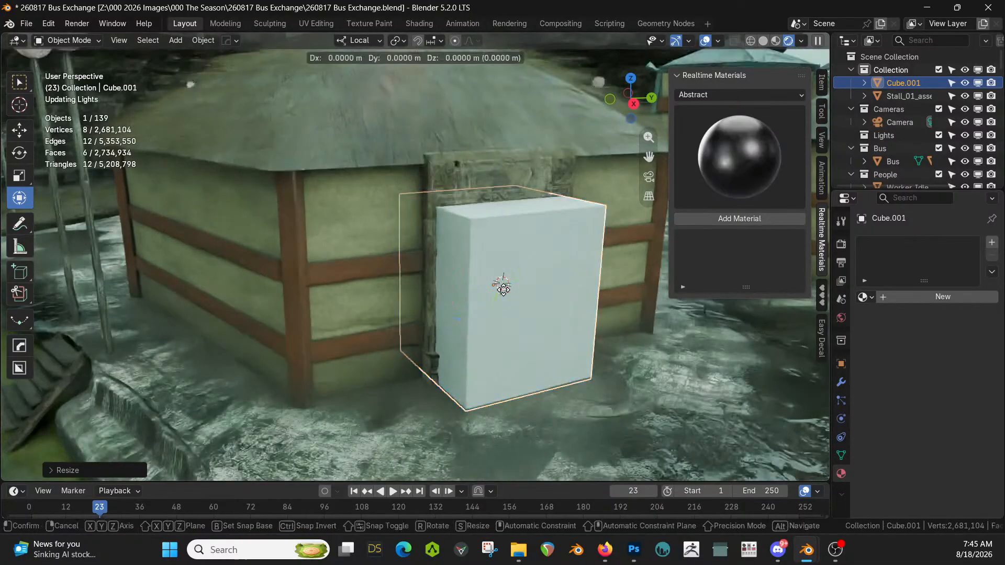
left_click(505, 264)
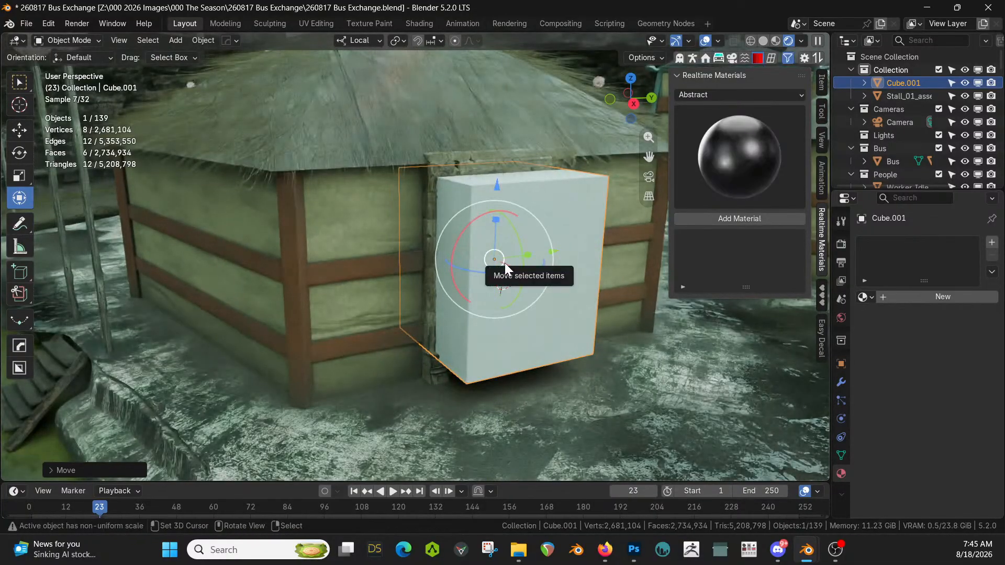
Cut the cube out of the hut's wall mesh with a nondestructive Difference boolean
left_click(350, 230, "shift")
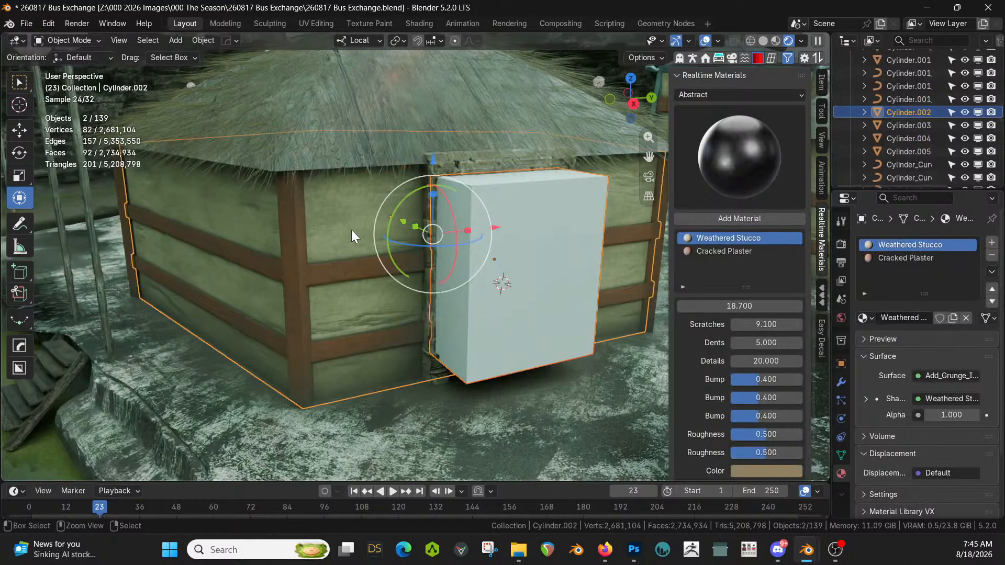
key("ctrl+KP_Subtract")
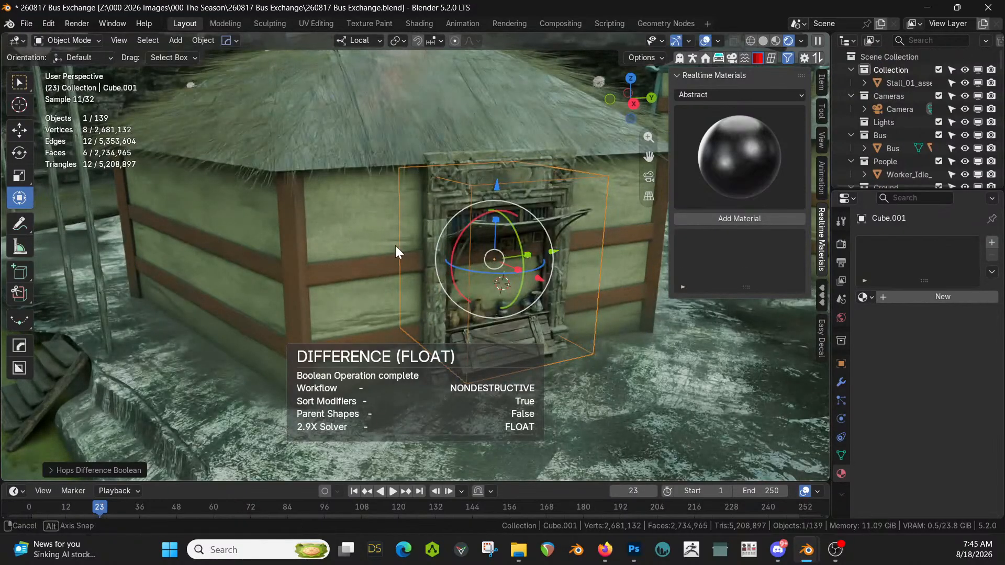
scroll(395, 246, "down", 2)
Set the solver of the hut wall's Boolean.001 modifier, which uses Cube.001, to Exact
left_click(269, 218)
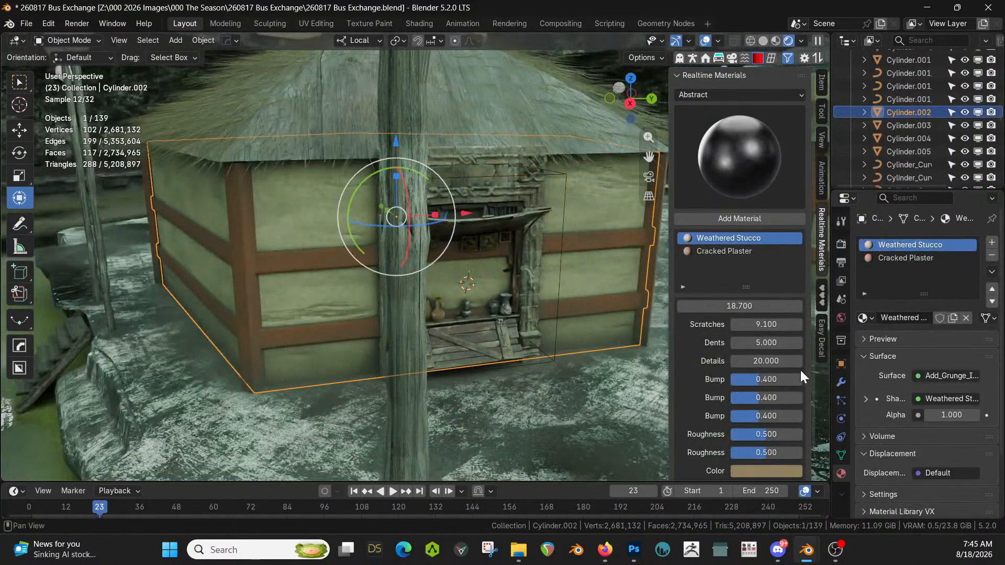
left_click(840, 383)
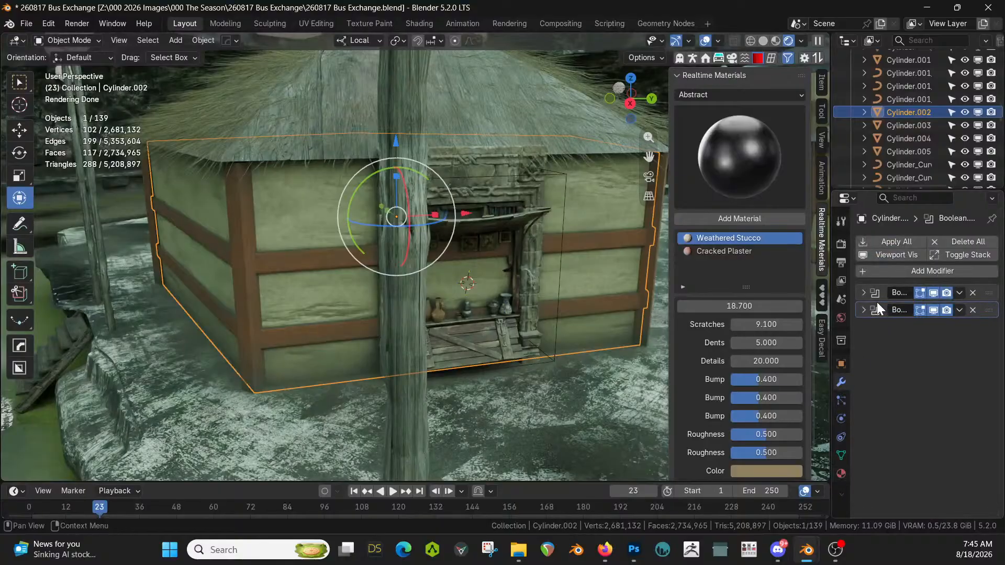
left_click(864, 293)
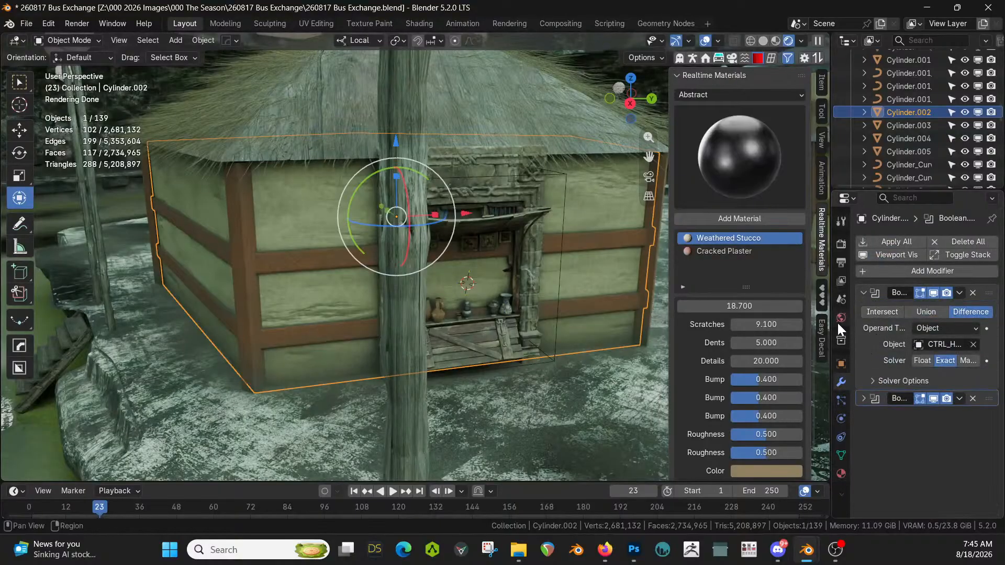
left_click_drag(838, 322, 691, 347)
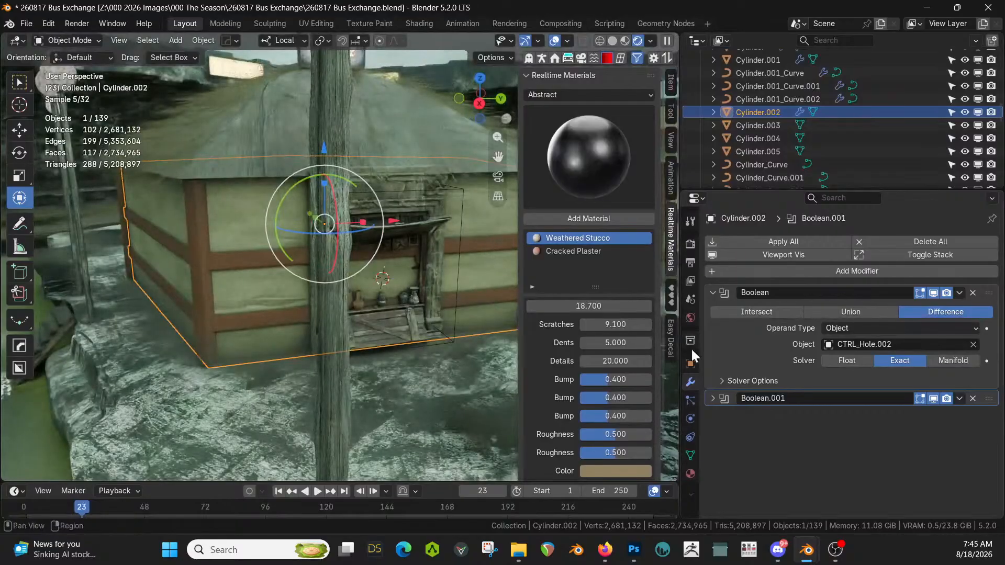
left_click(711, 398)
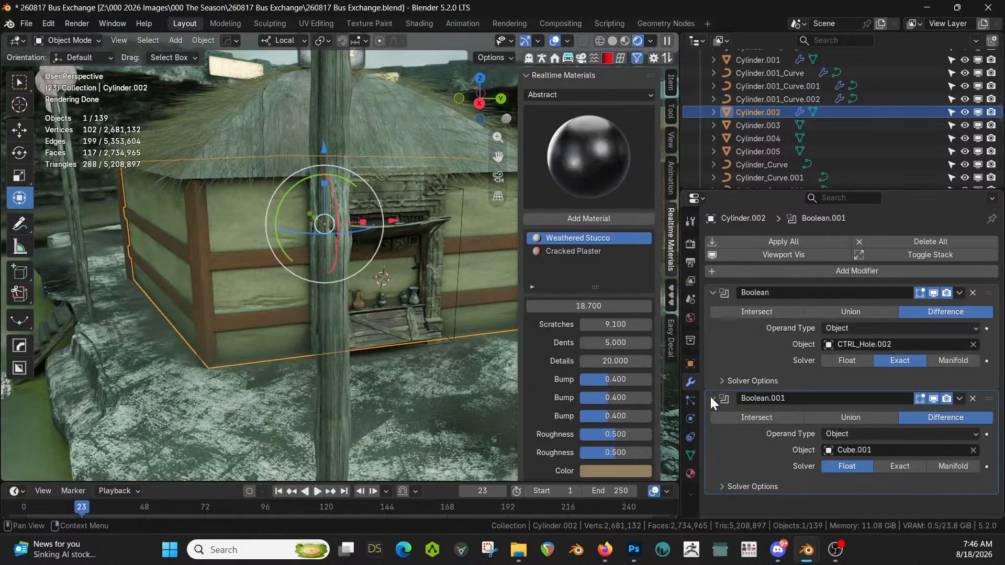
left_click(894, 467)
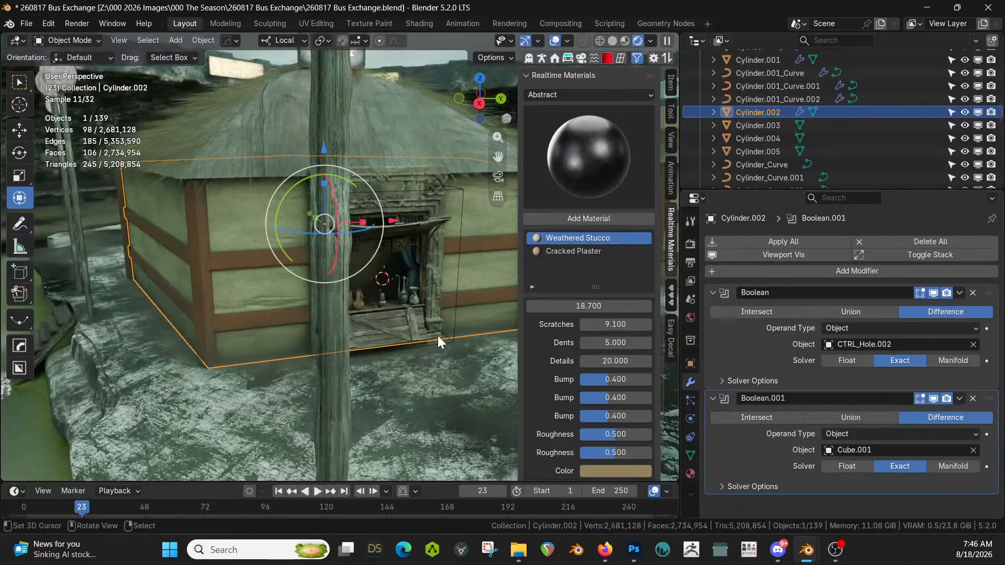
Replace the Floor_01_facade_01_2K material on the stall's stone surround with Dirty Green Grey Brick
middle_click_drag(437, 335, 404, 328)
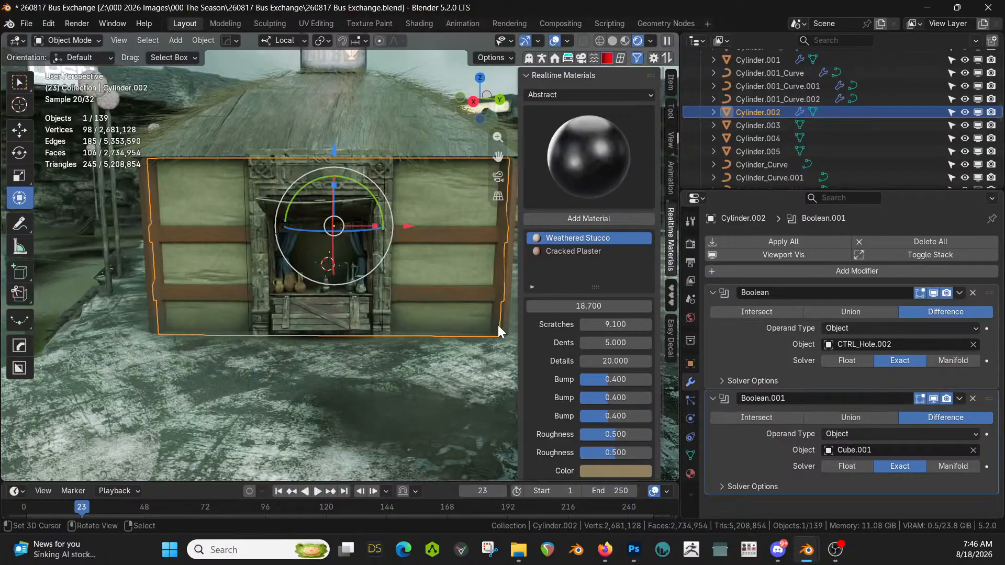
scroll(188, 309, "up", 3)
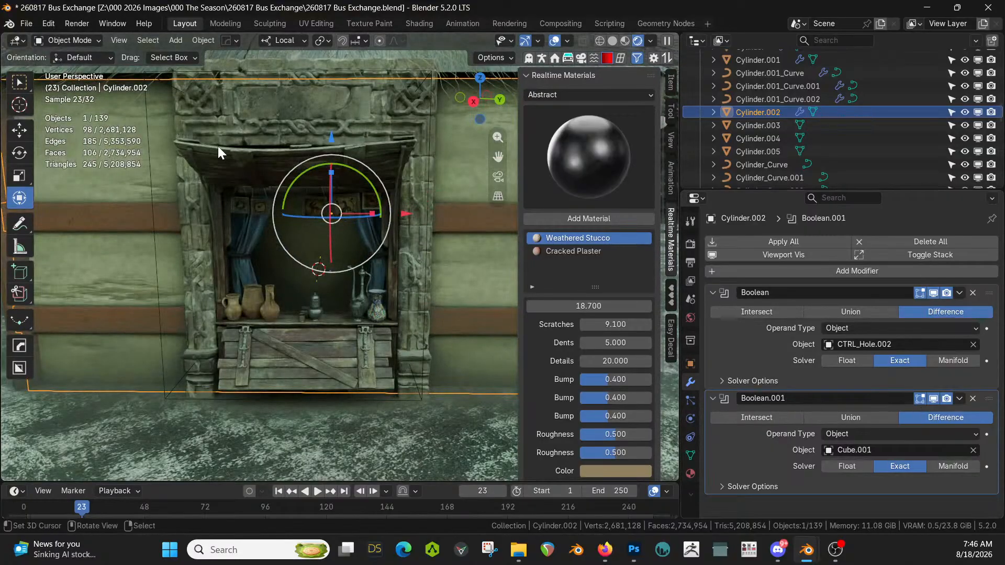
left_click(240, 95)
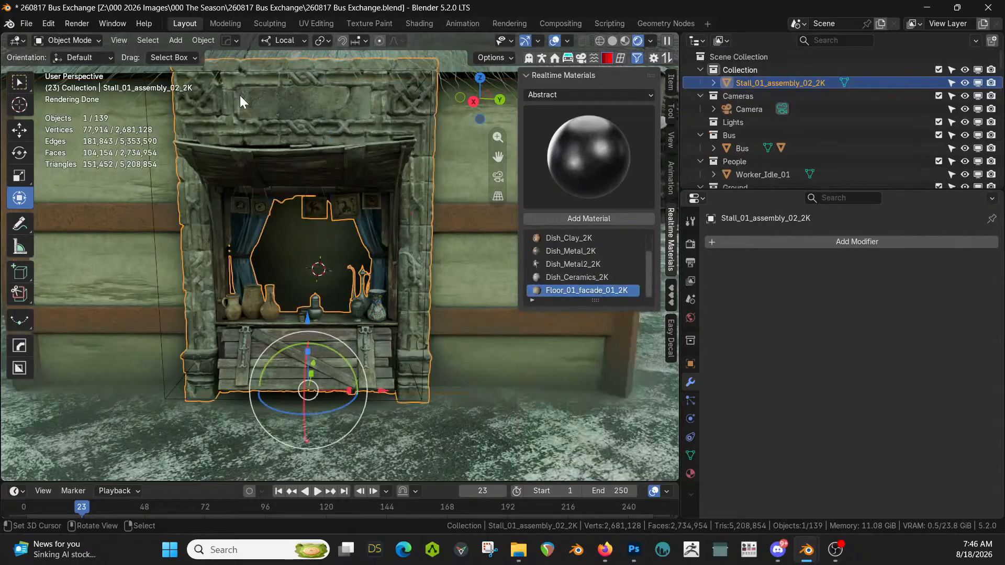
left_click(690, 472)
key("Tab")
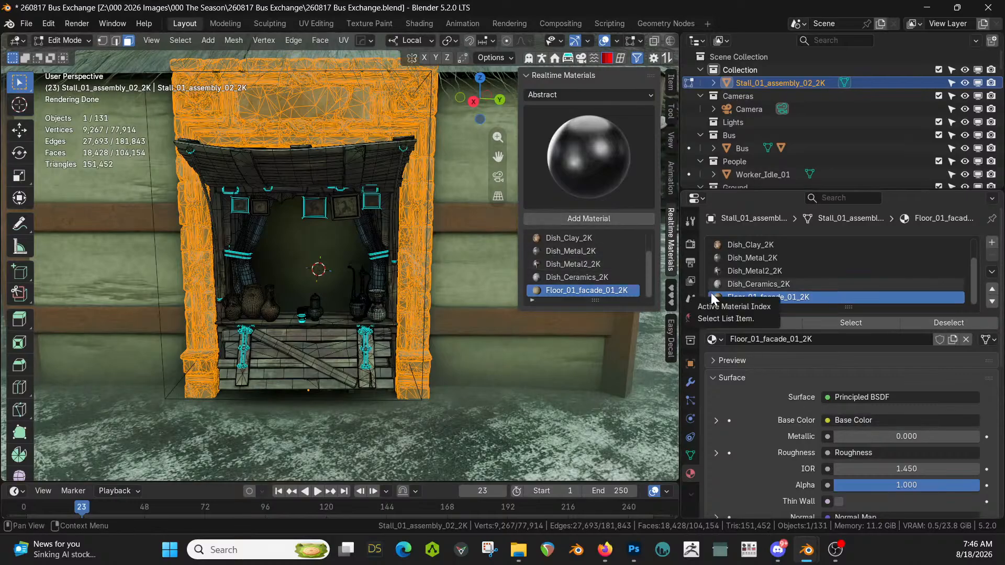
left_click(722, 324)
key("Tab")
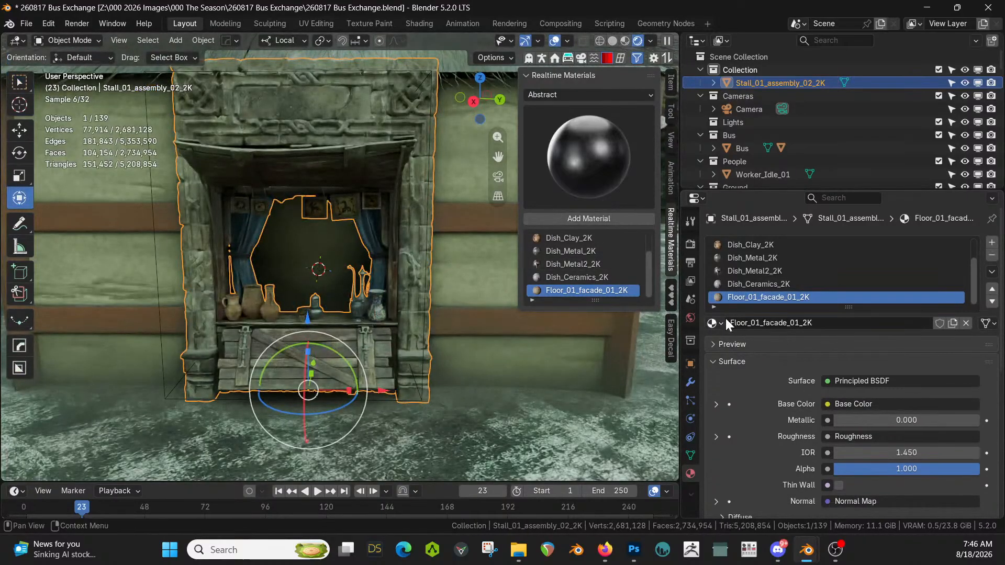
left_click(722, 321)
type("green")
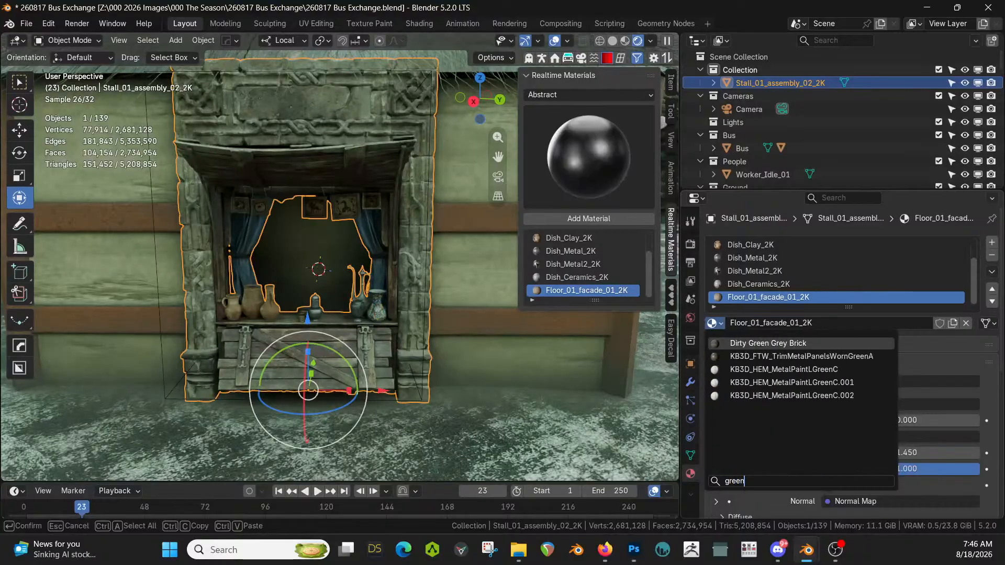
key("Return")
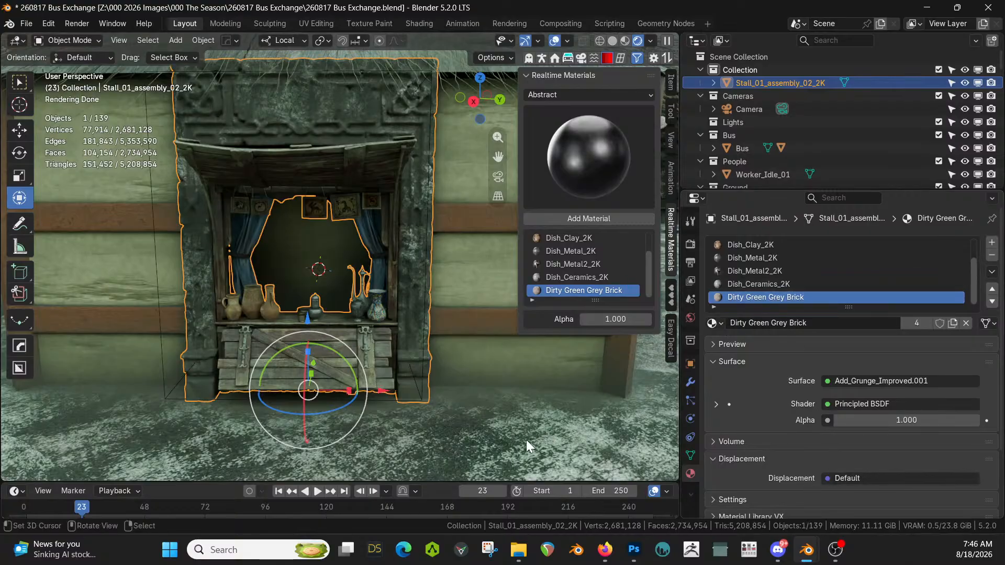
Delete the vertices of the ceramic vase, the teapot, the lidded jar and the small cup on the stall counter
left_click(504, 440)
middle_click_drag(488, 423, 463, 421)
scroll(501, 424, "up", 8)
left_click(485, 348)
key("Tab")
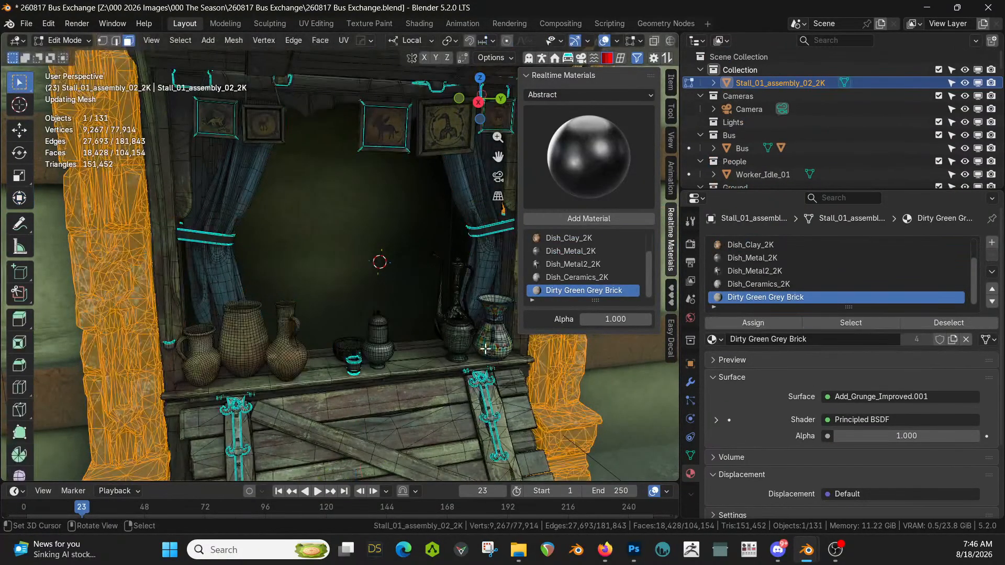
left_click(496, 335)
key("ctrl+l")
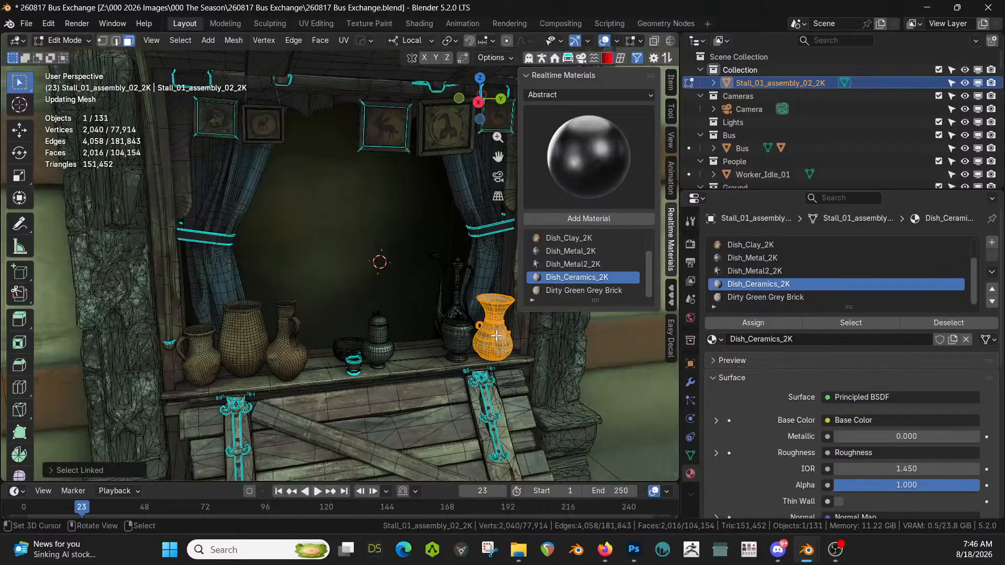
left_click(462, 336, "shift")
key("ctrl+l")
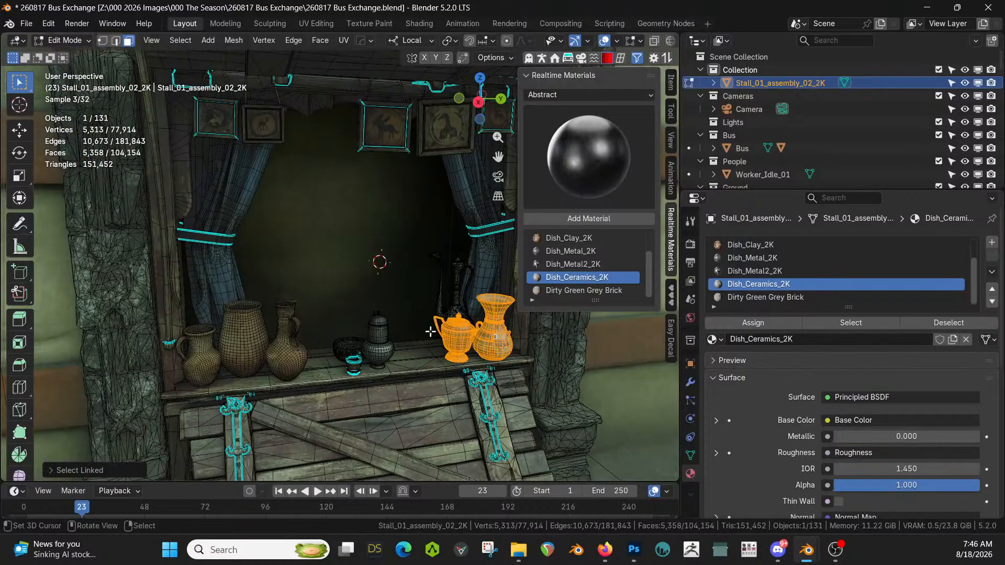
left_click(392, 343, "shift")
key("ctrl+l")
left_click(359, 361, "shift")
key("ctrl+l")
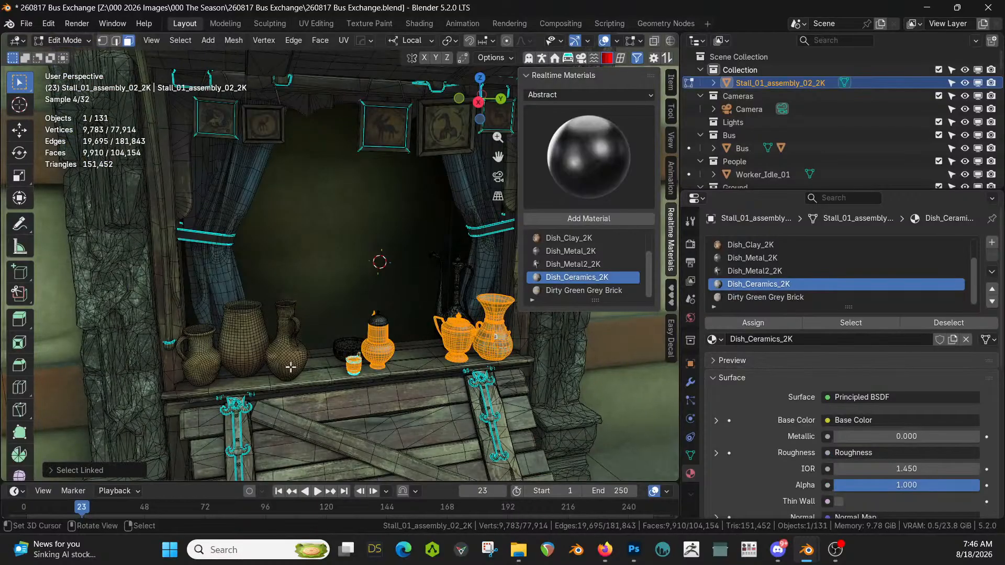
key("x")
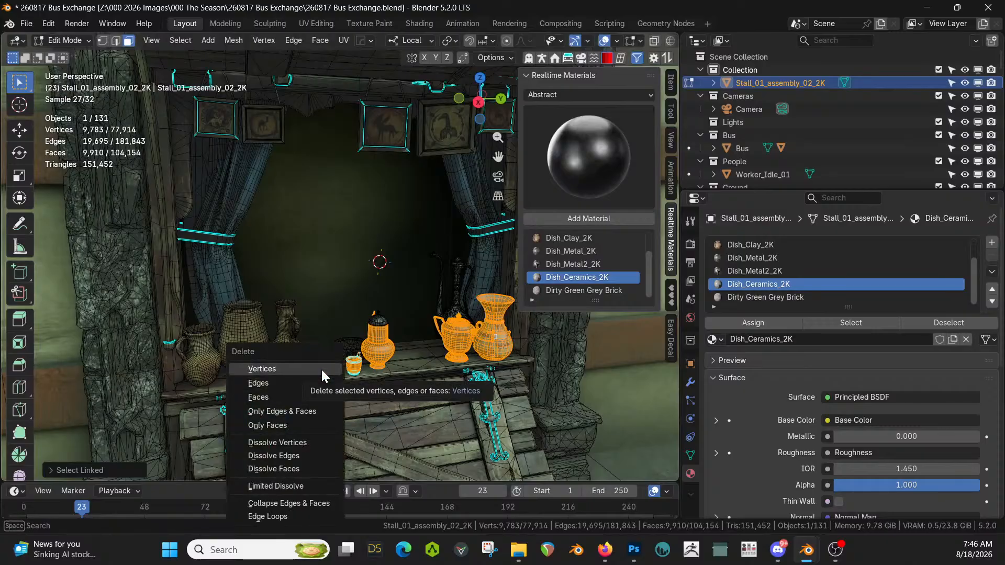
left_click(322, 369)
In Solid shading, delete all Dish_Metal2_2K and Dish_Metal_2K geometry, covering the bowl, loose lid and tall ewer, and save the file
key("z")
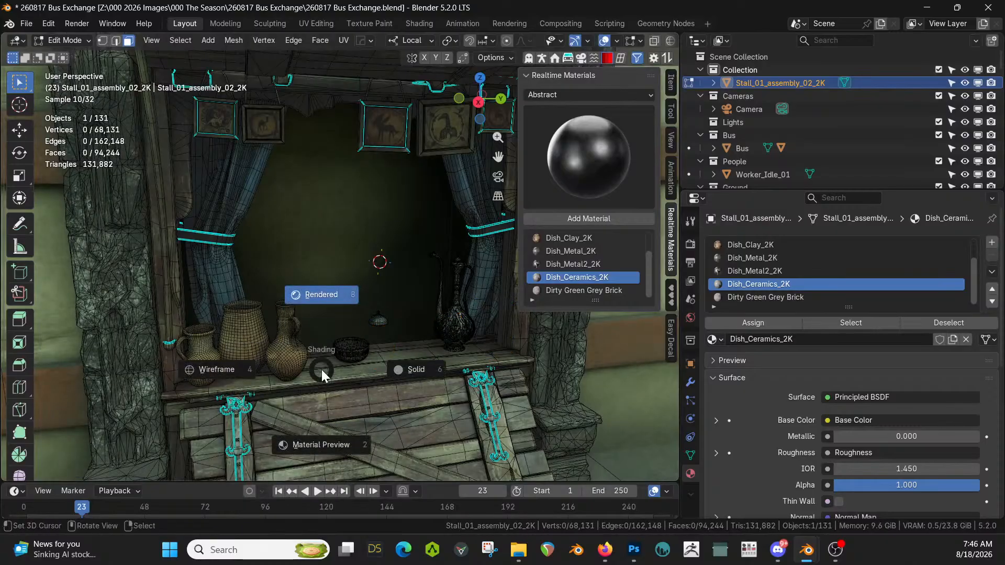
key("6")
left_click(341, 351)
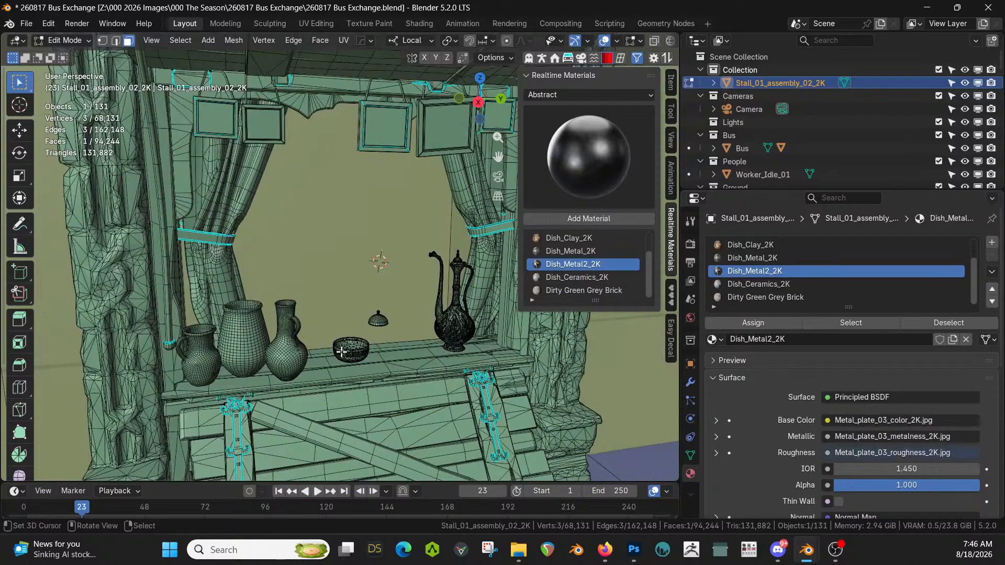
key("ctrl+l")
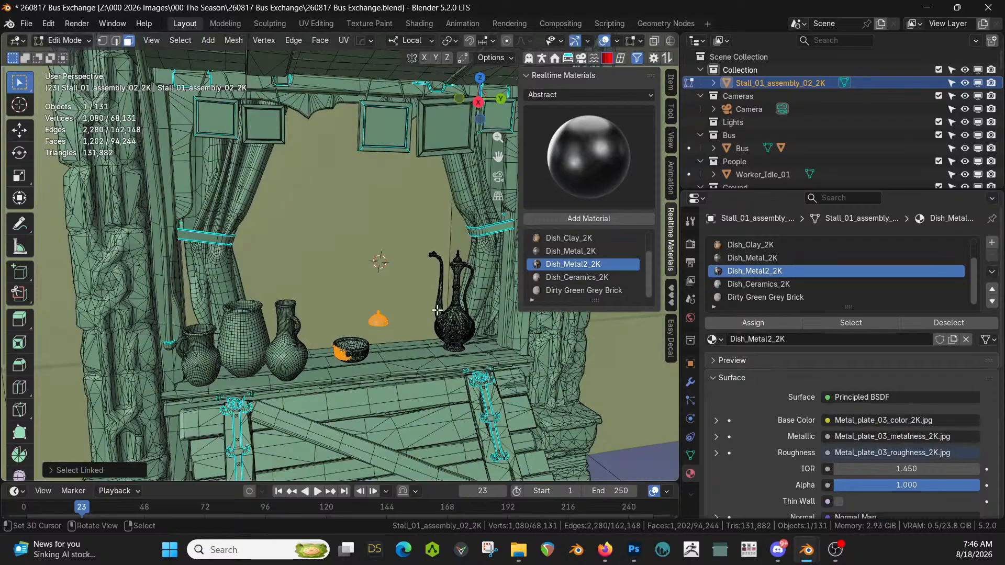
left_click(440, 327, "shift")
key("ctrl+l")
left_click(357, 352, "shift")
key("ctrl+l")
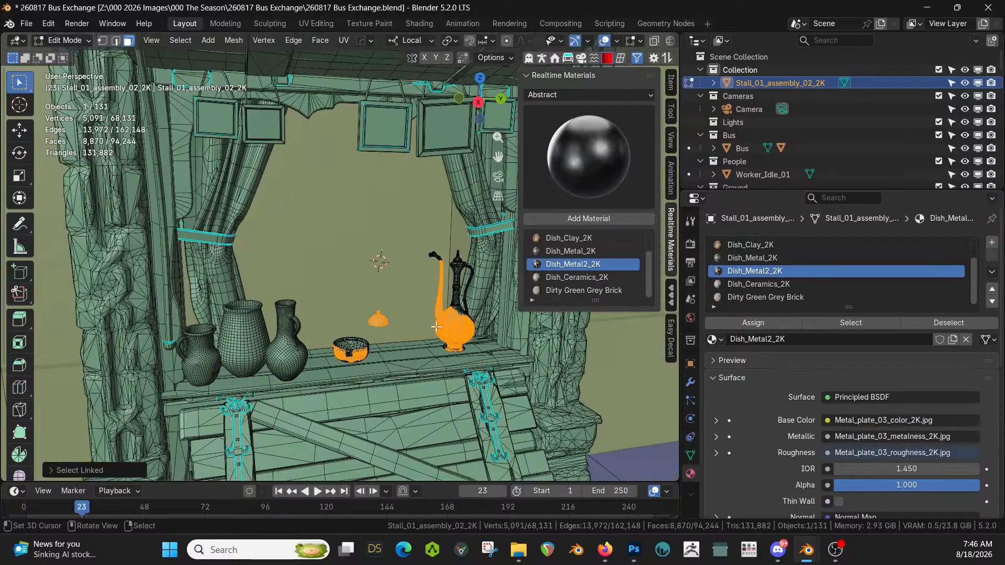
left_click(856, 320)
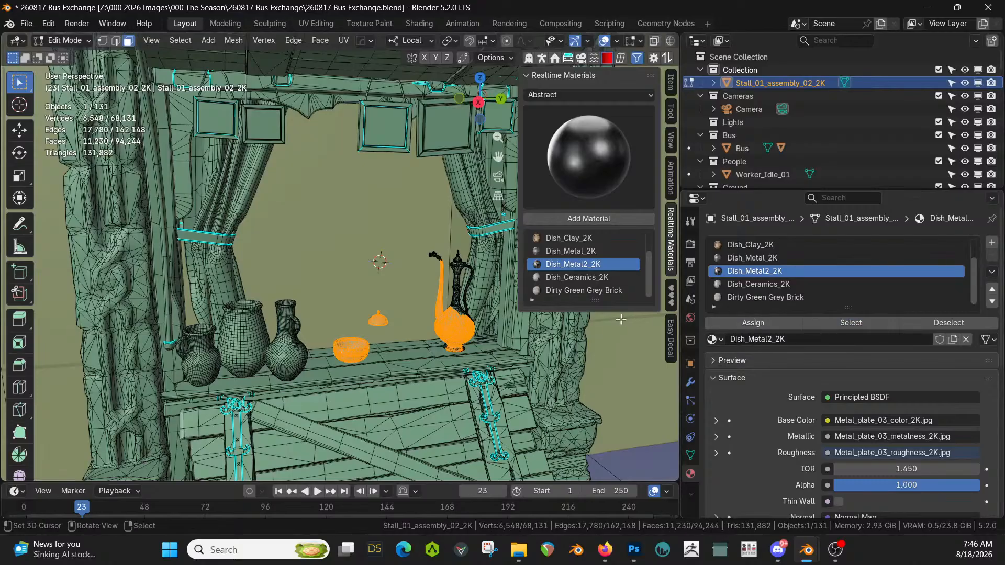
left_click(753, 258)
left_click(841, 323)
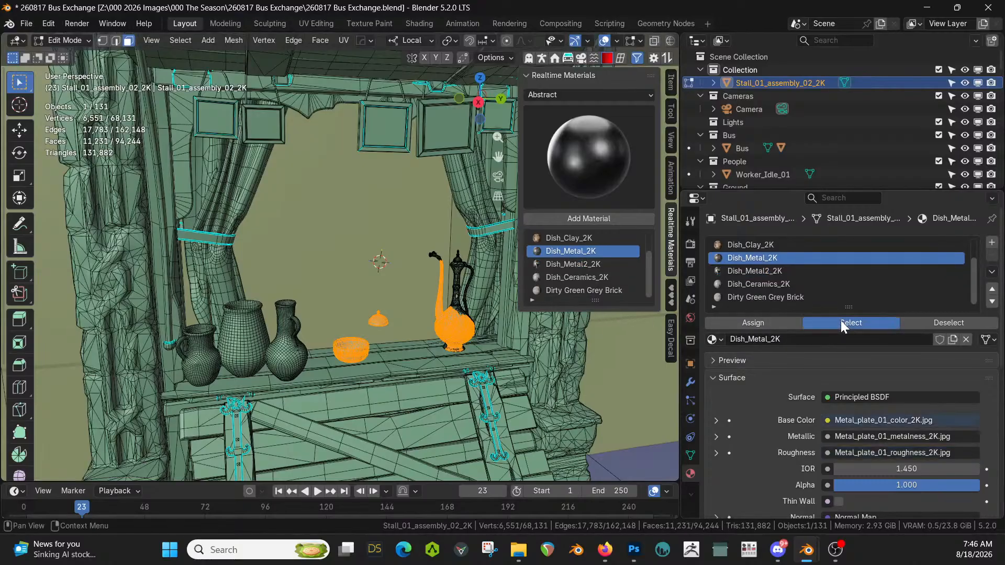
key("x")
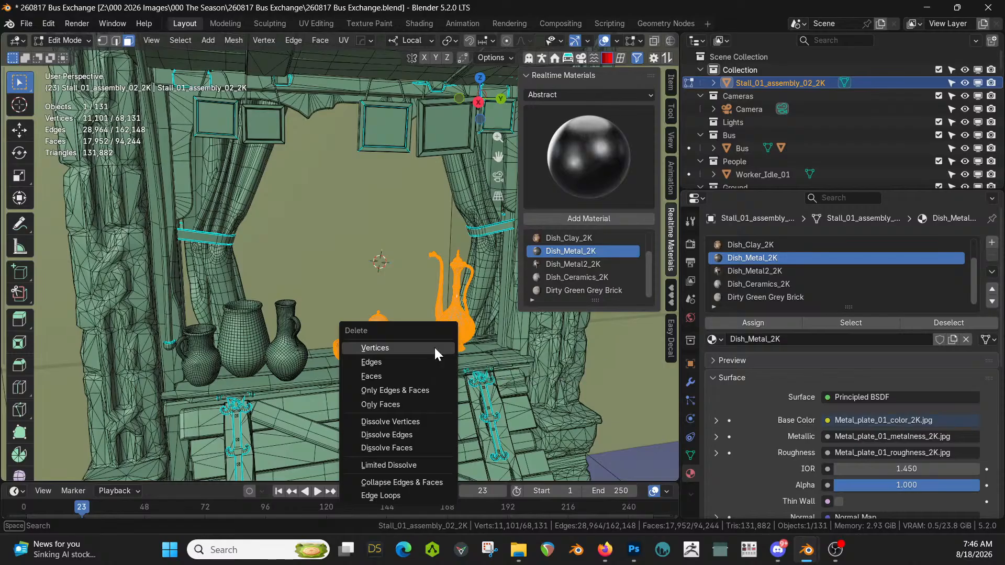
left_click(435, 346)
key("Tab")
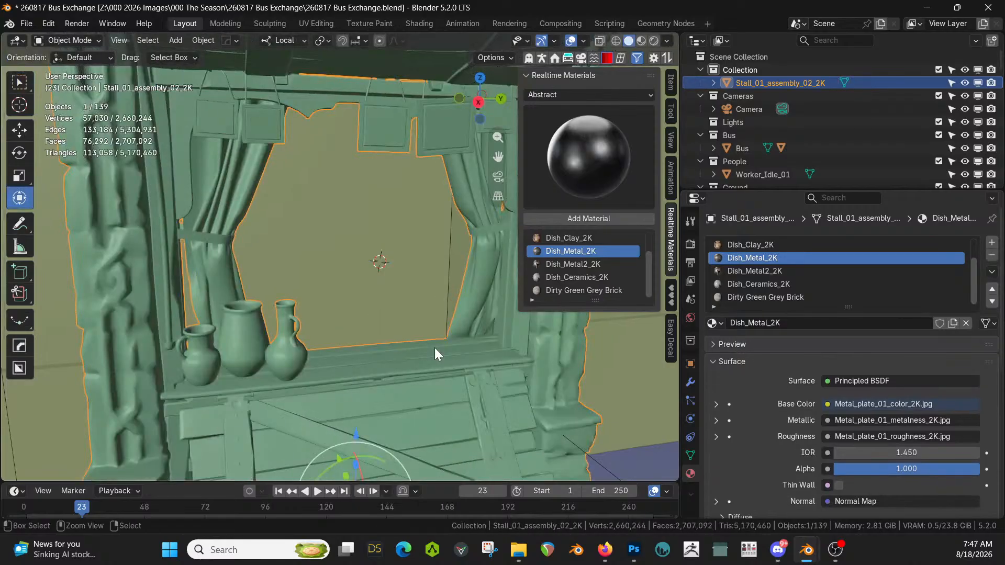
key("ctrl+s")
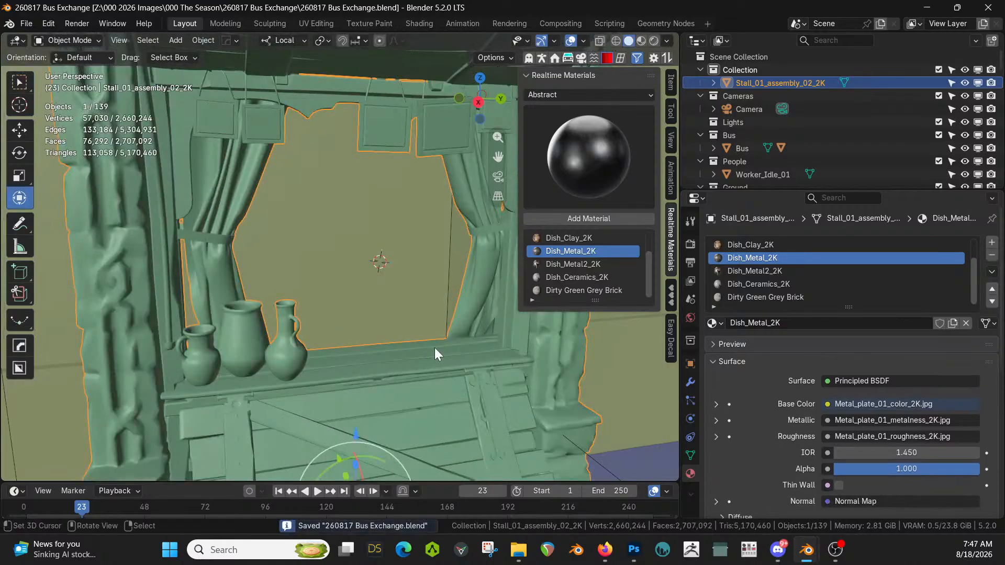
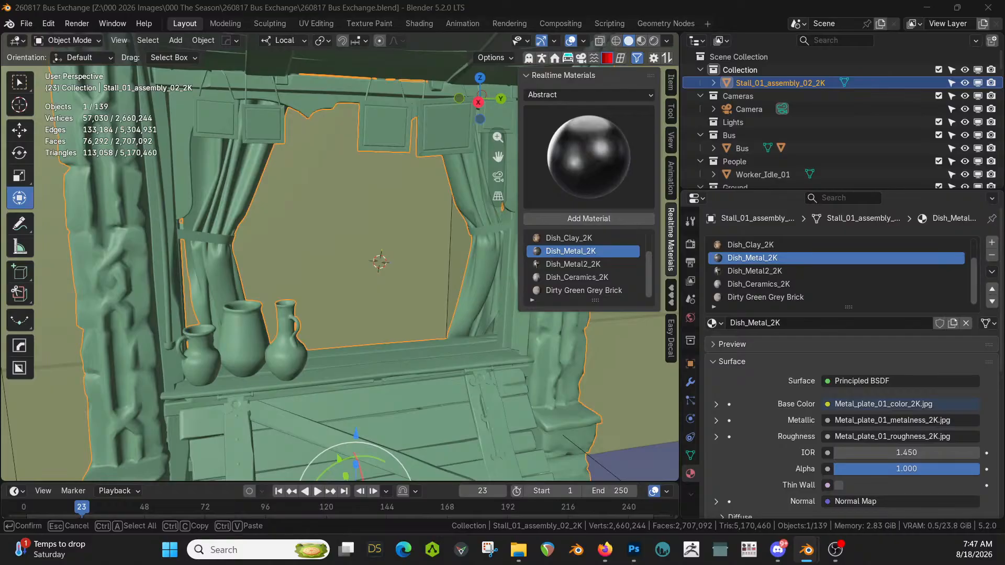
Add the KB3D_FAV_Bottle_A_Main bottle asset to the stall counter beside the clay jugs
left_click_drag(2, 283, 368, 364)
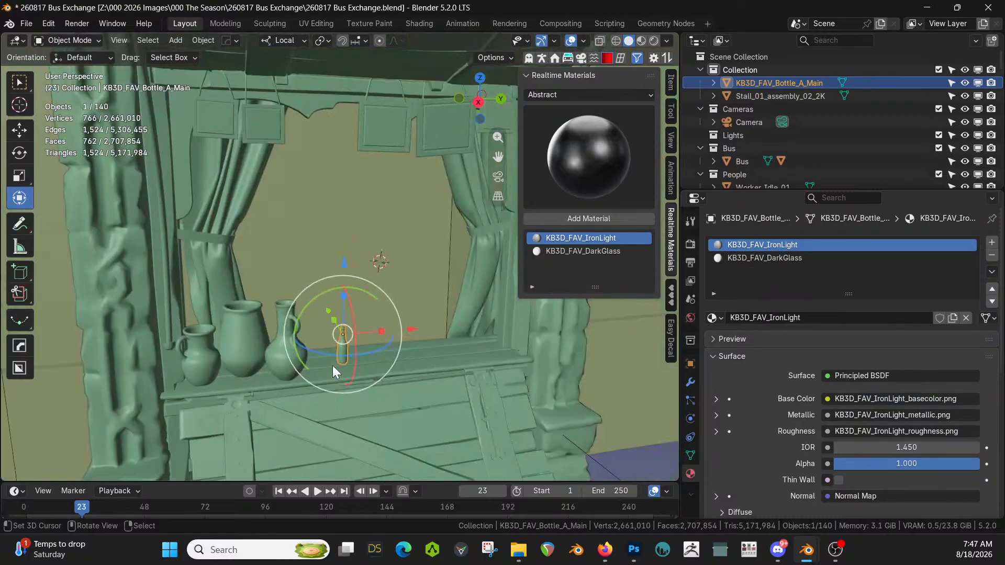
key("KP_Decimal")
scroll(359, 376, "down", 6)
middle_click_drag(361, 377, 329, 420)
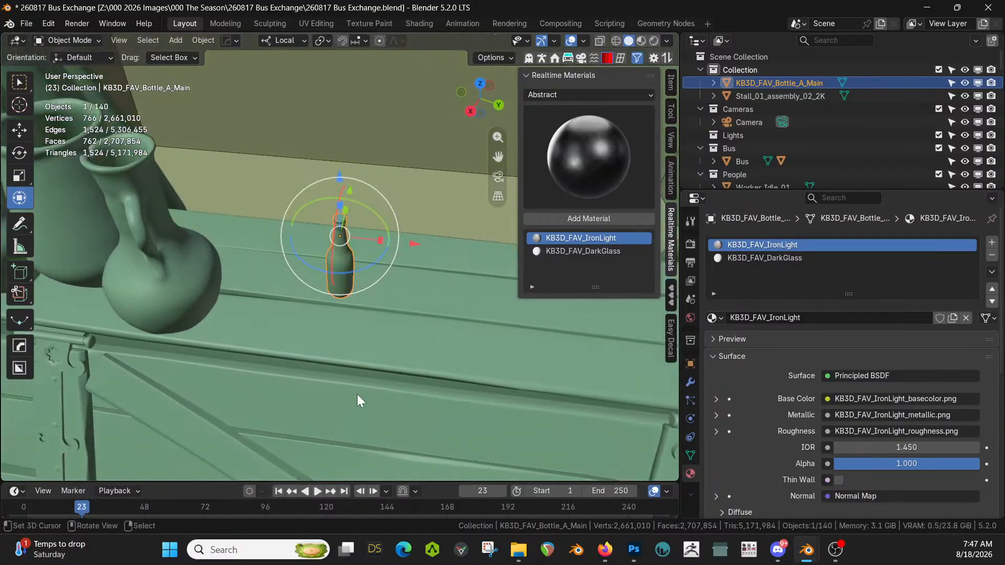
Make a linked duplicate of the bottle offset 0 m in X and 0.2 m in Y along the counter
key("alt+d")
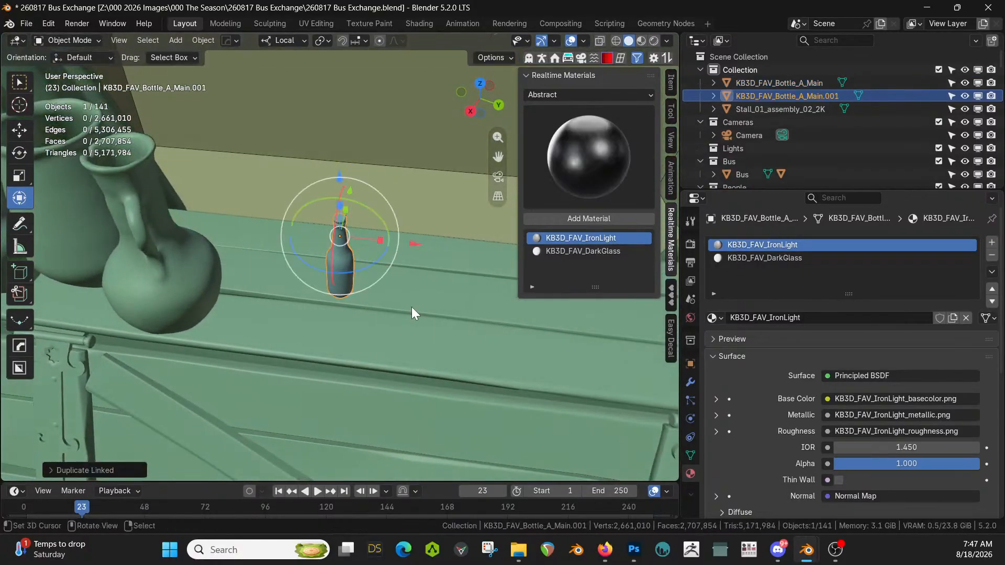
left_click(51, 471)
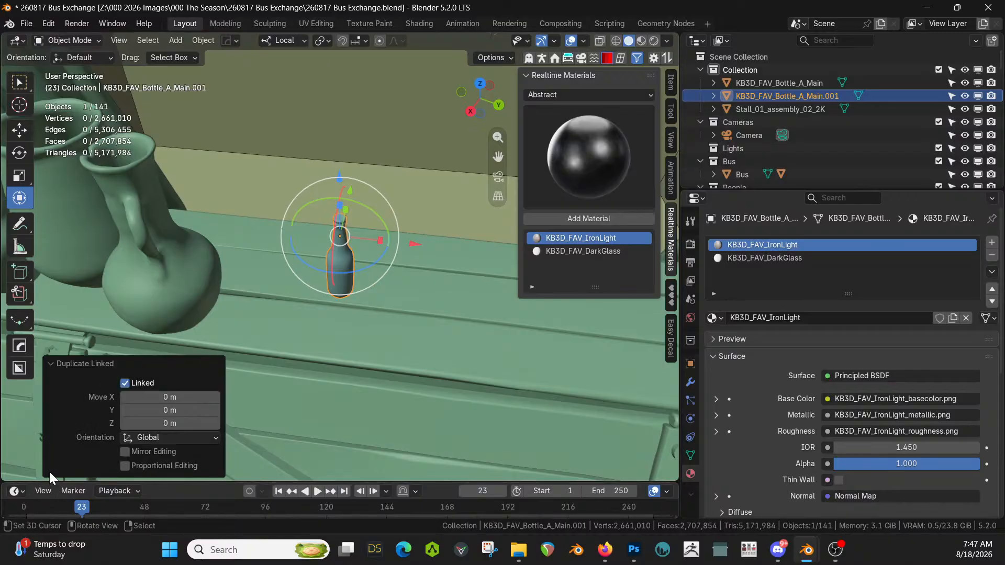
mouse_move(150, 402)
left_mouse_down()
mouse_move(181, 397)
mouse_move(157, 396)
left_mouse_up()
left_click(161, 398)
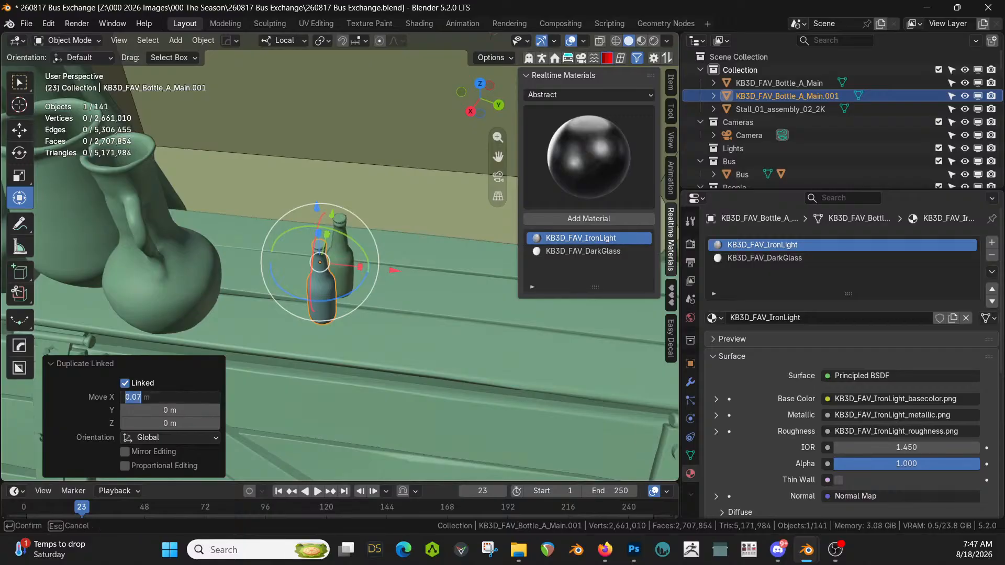
type("0")
key("Return")
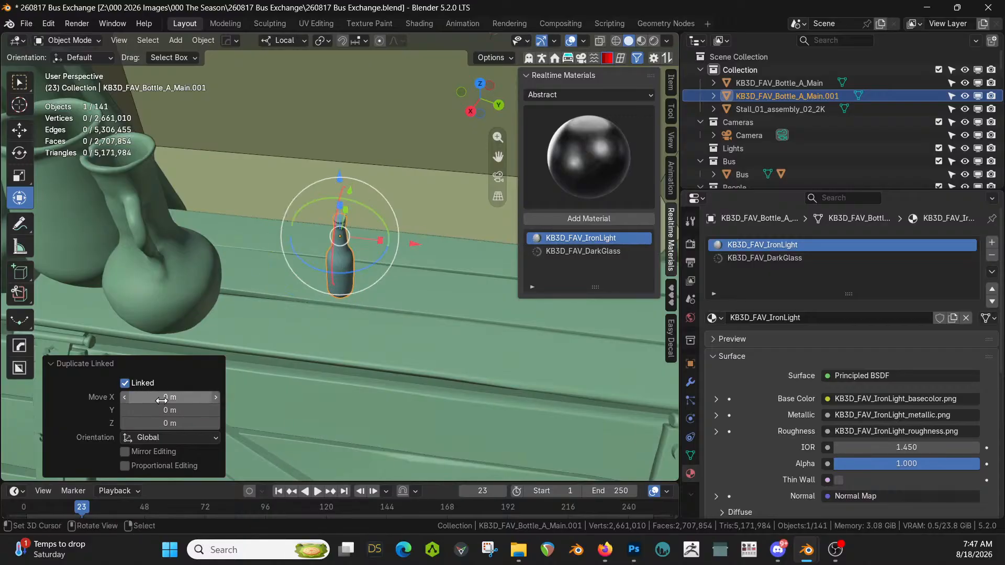
left_click(168, 410)
type("0.2")
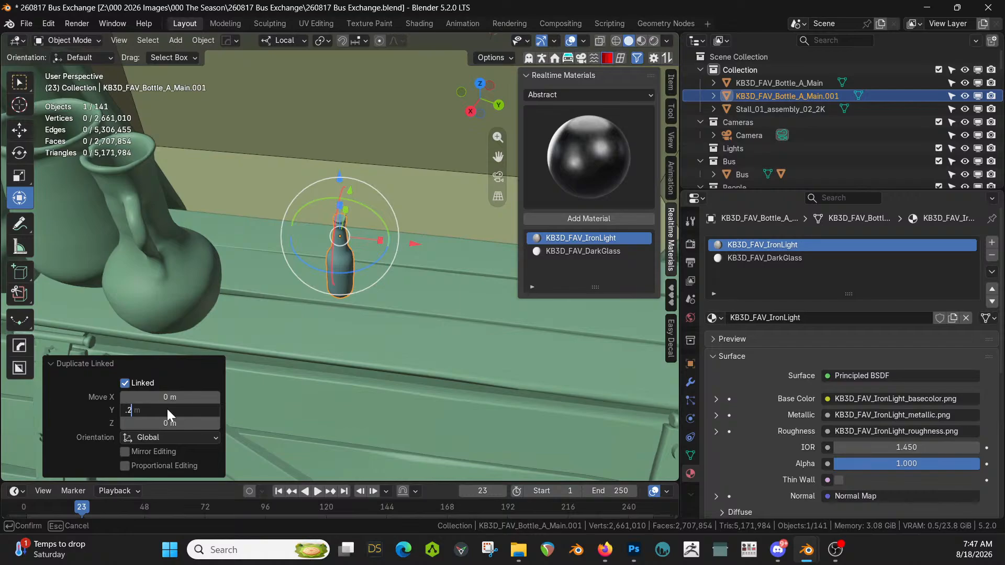
key("Return")
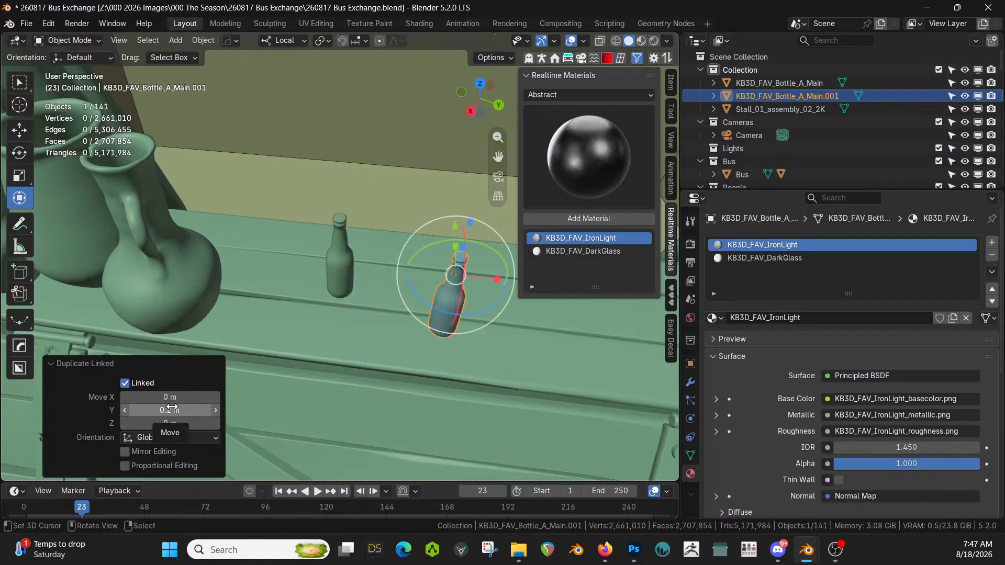
left_click(172, 409)
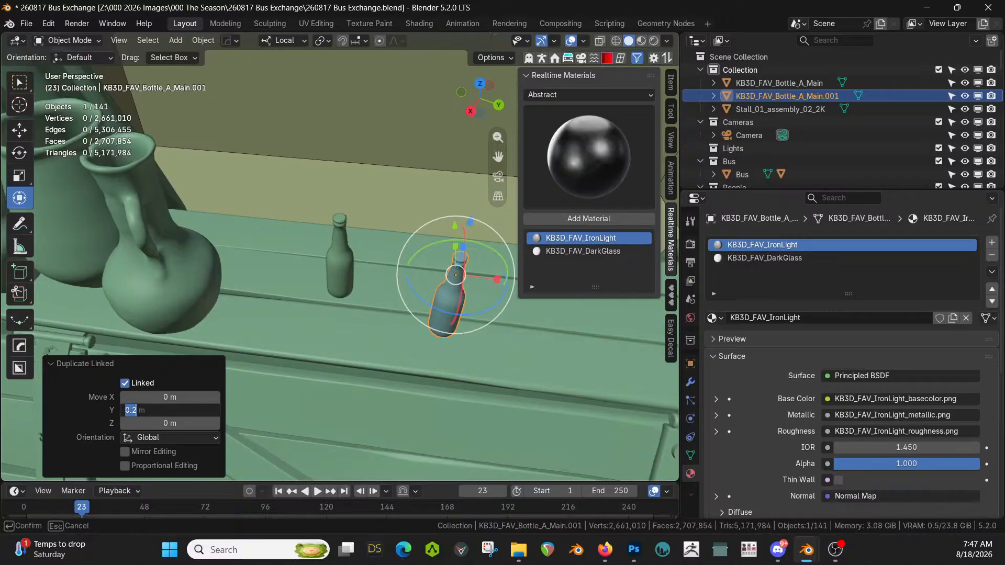
key("Return")
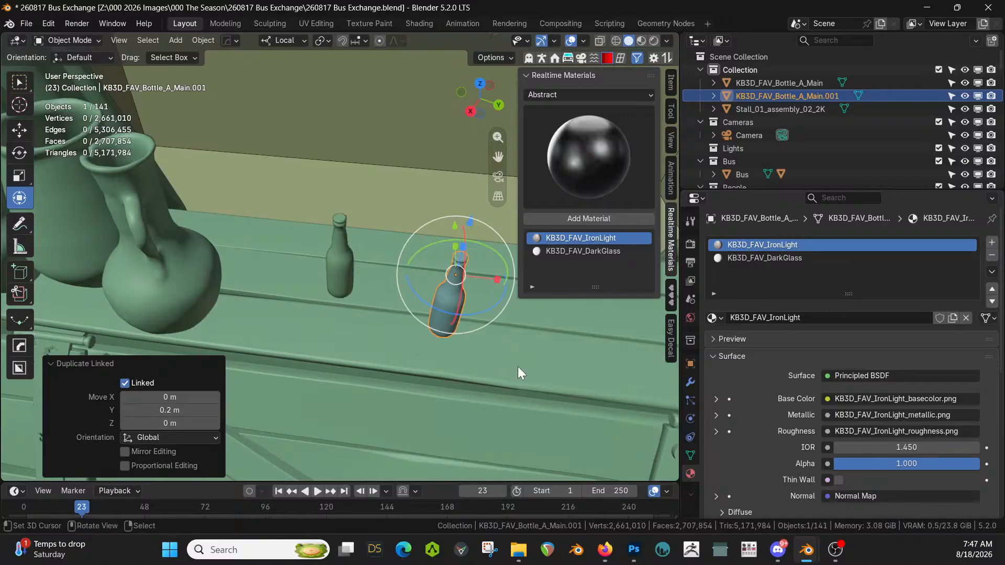
Make a linked duplicate of the second bottle and move it within the local XY plane by about -0.094 m in X and 0.063 m in Y
middle_click_drag(518, 366, 432, 376, "shift")
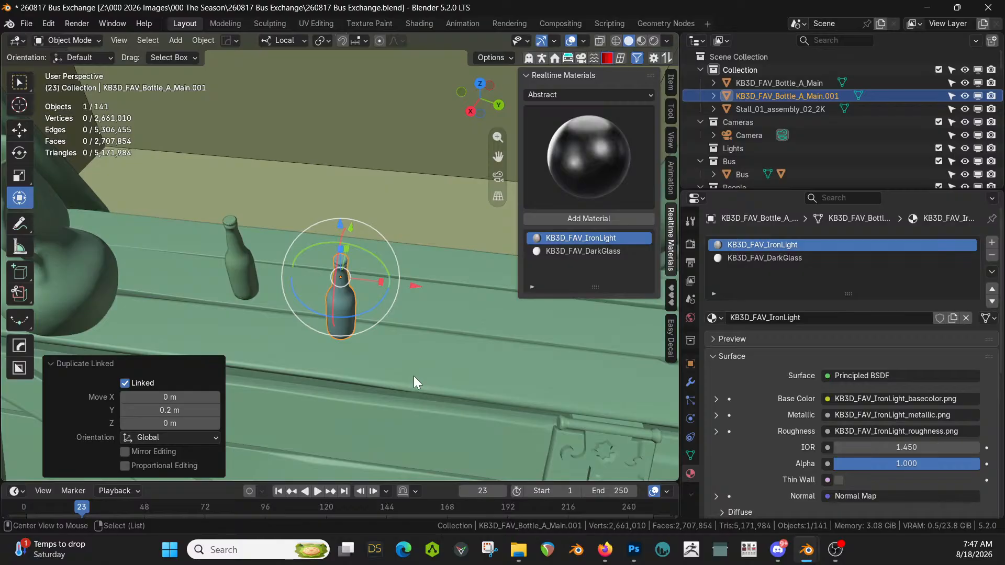
key("alt+d")
right_click(413, 376)
key("g")
key("shift+z")
key("shift+z")
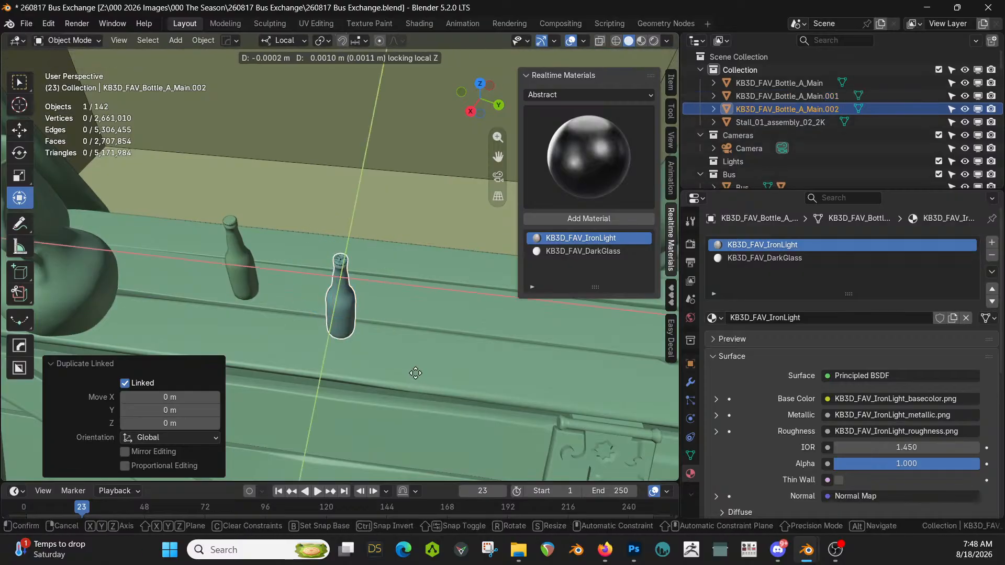
left_click(364, 343)
Make another linked duplicate of the bottle and shift it about 0.182 m along local X, keeping it level on the counter
key("alt+d")
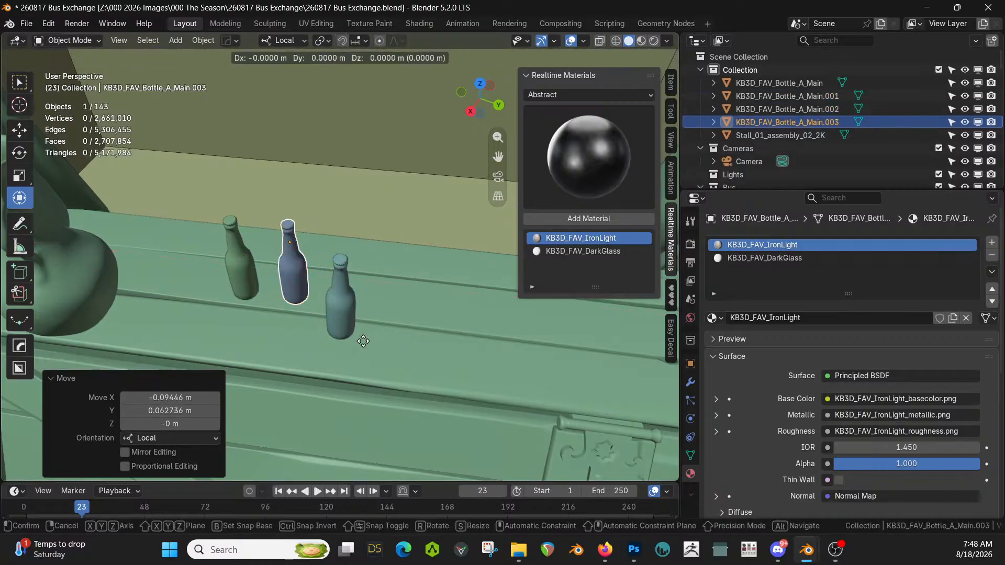
right_click(363, 341)
key("g")
key("shift")
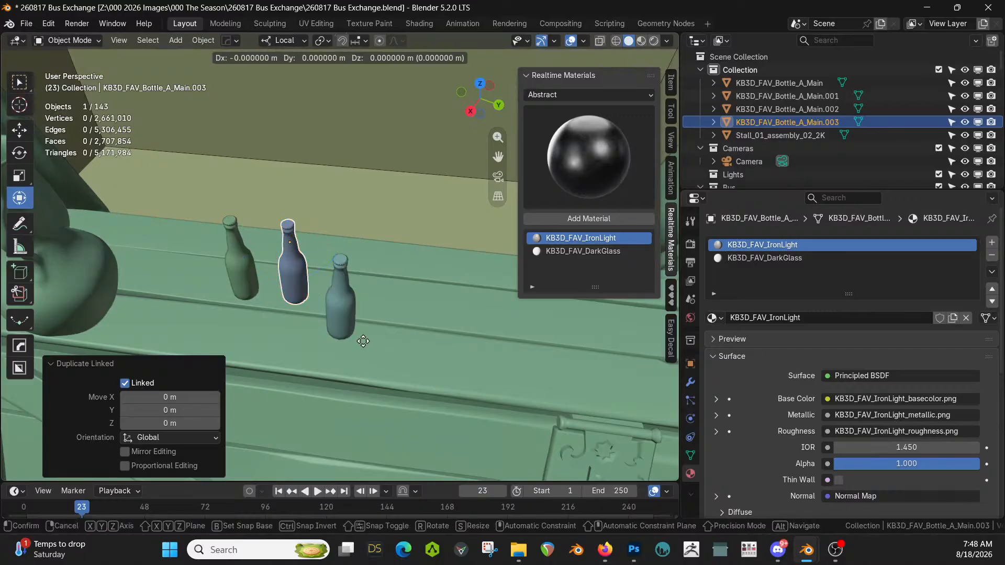
key("shift+z")
key("shift+z")
left_click(475, 351)
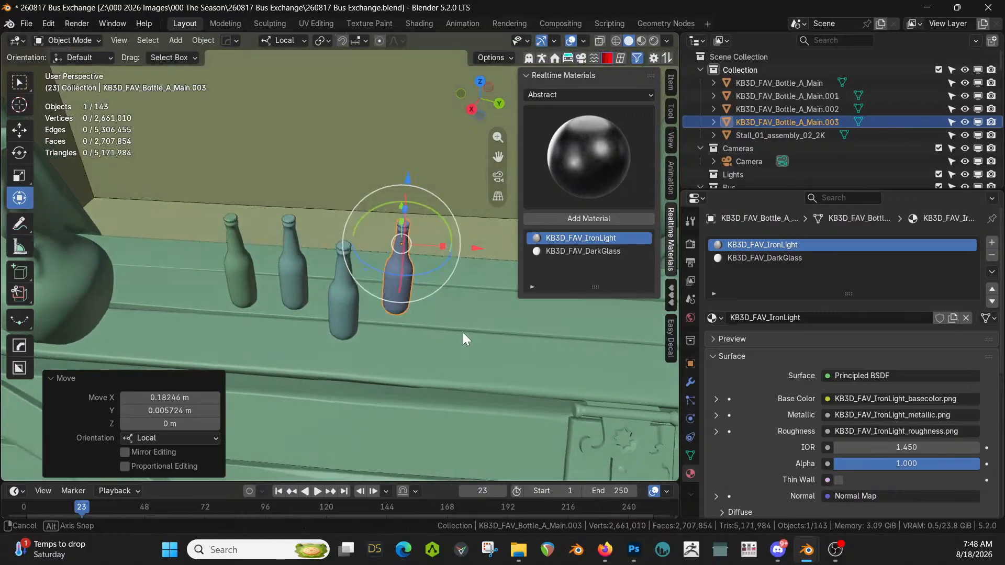
Replace the bottles' KB3D_FAV_DarkGlass material with Beer Glass from the Glass category of Realtime Materials
middle_click_drag(463, 339, 472, 305)
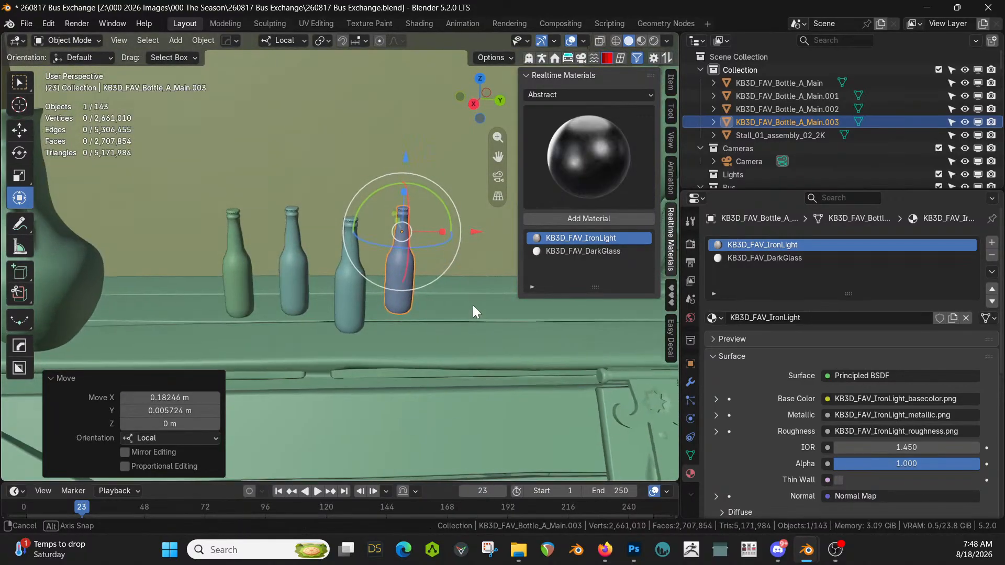
left_click(803, 258)
left_click(572, 95)
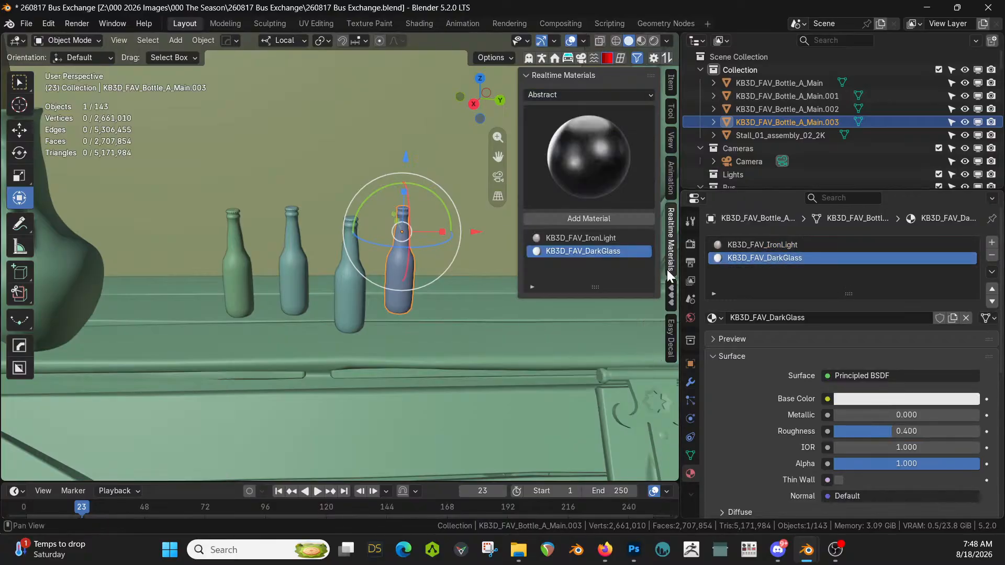
left_click(582, 98)
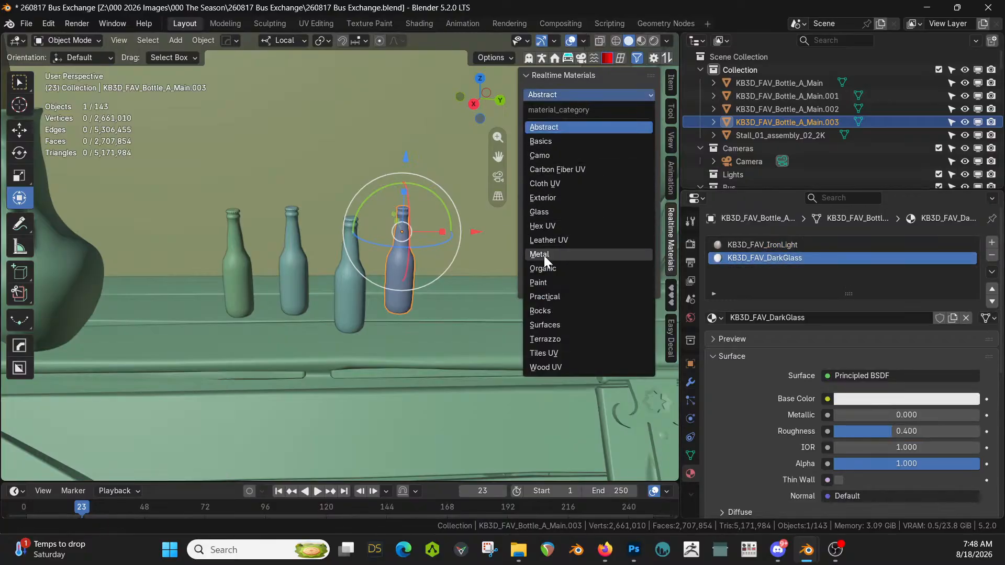
left_click(549, 213)
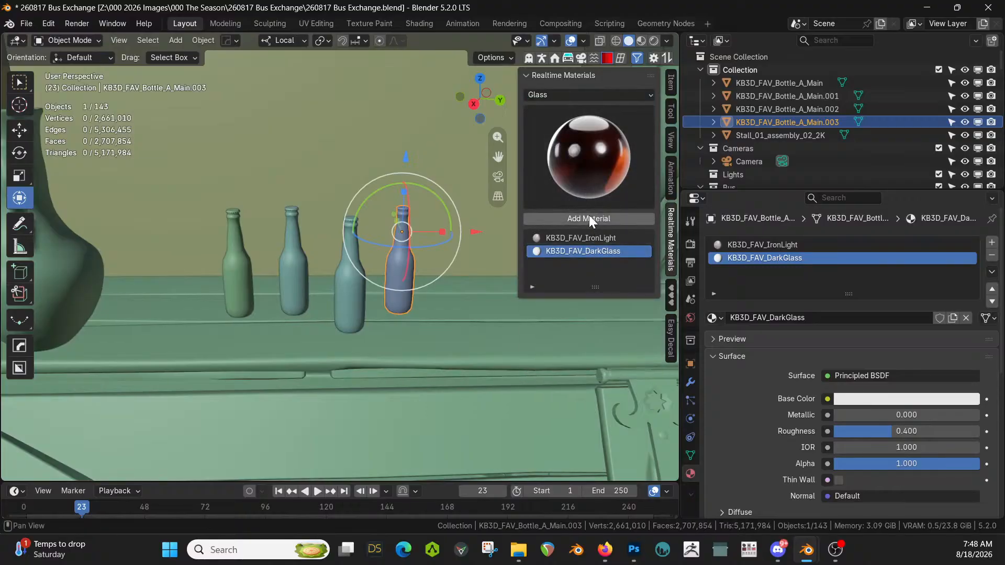
left_click(589, 217)
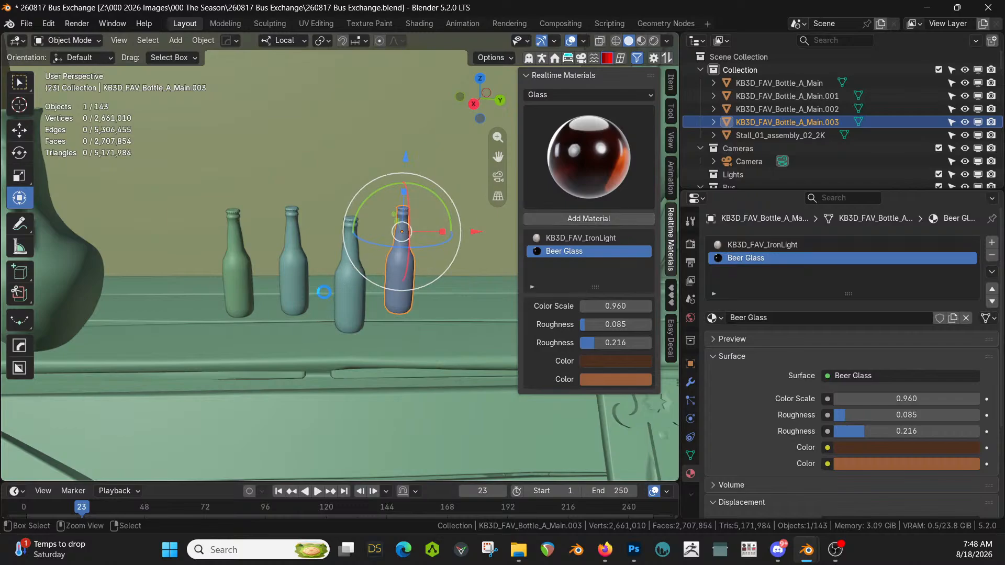
Save the file and show the Beer Glass bottles on the stall counter in rendered shading
key("ctrl+s")
key("z")
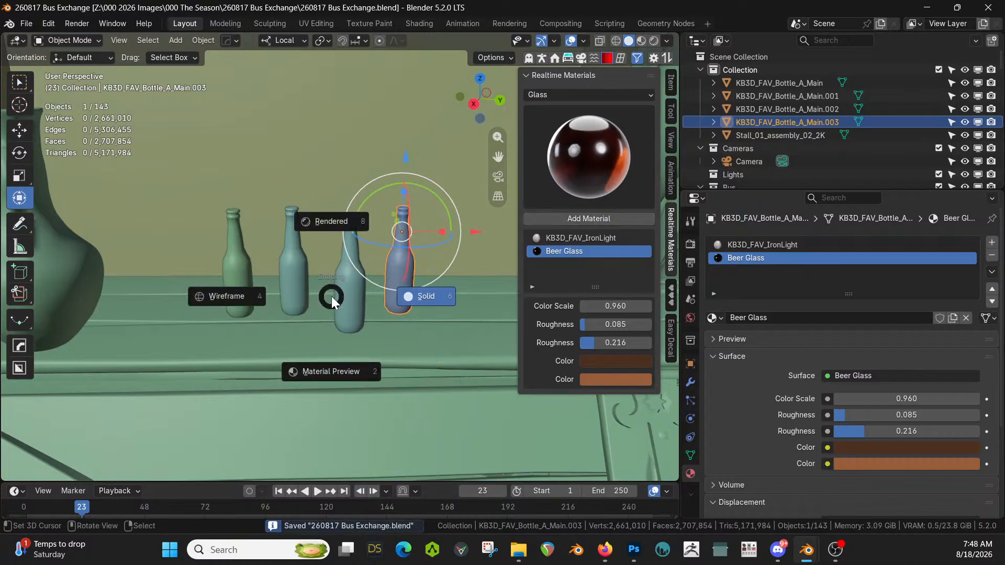
key("8")
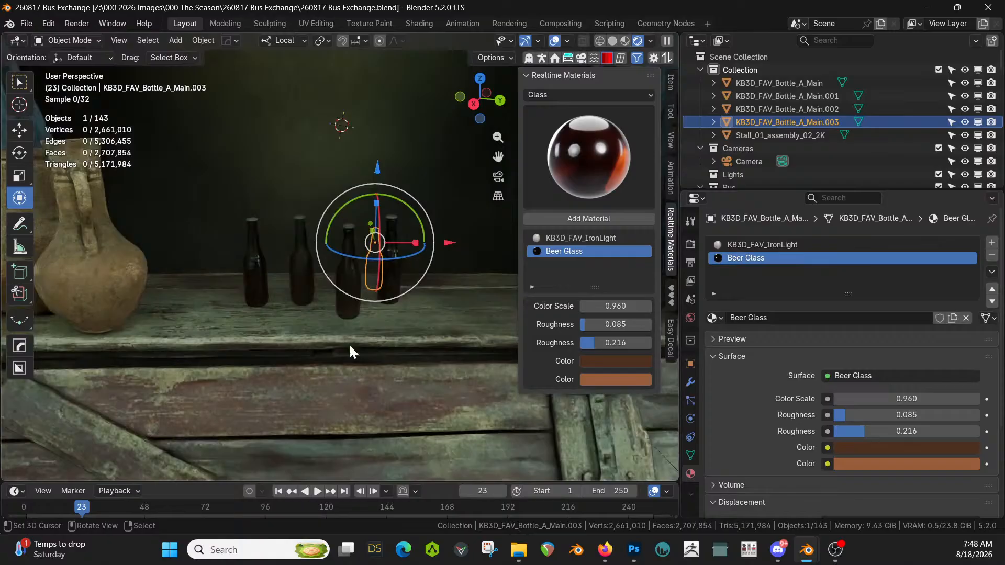
middle_click_drag(349, 344, 443, 385)
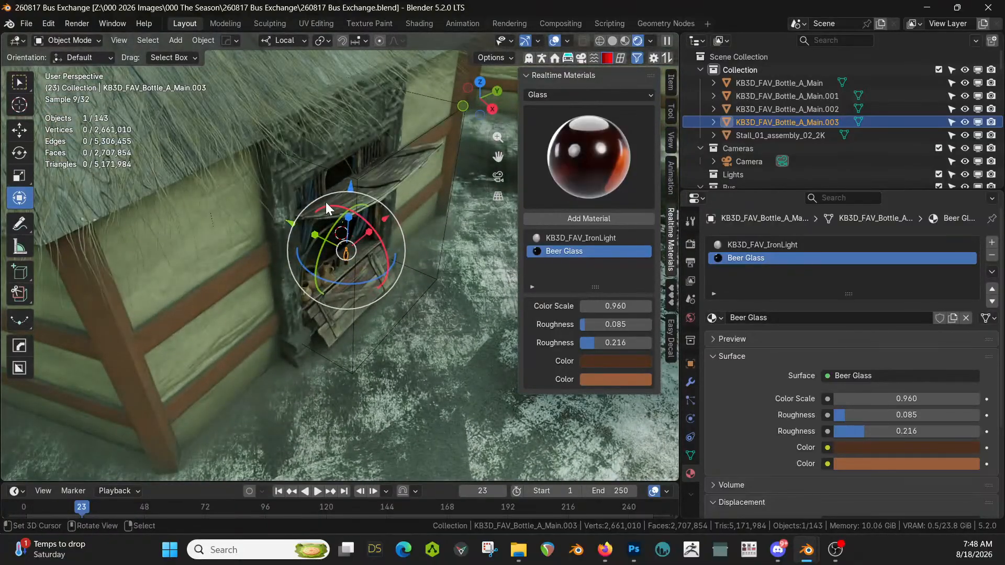
Move the stall together with its four bottles about 0.088 m along local Y, and save the file
left_click(285, 184)
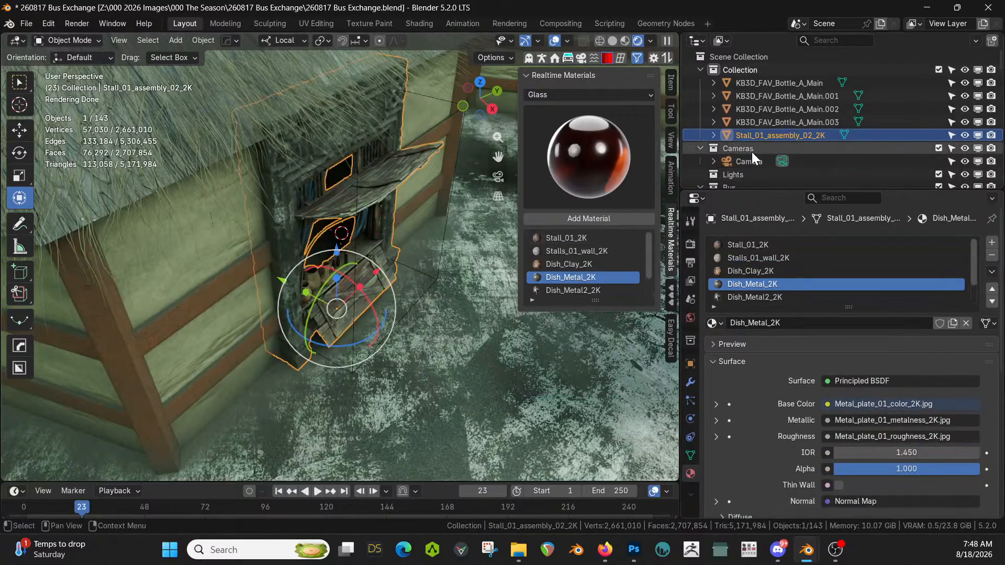
left_click(789, 83, "shift")
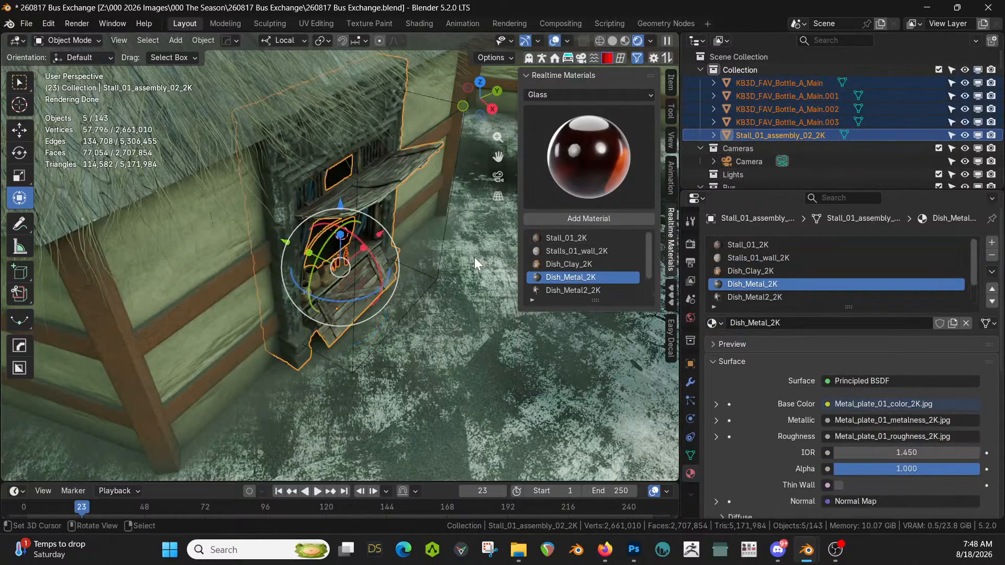
scroll(474, 309, "up", 2)
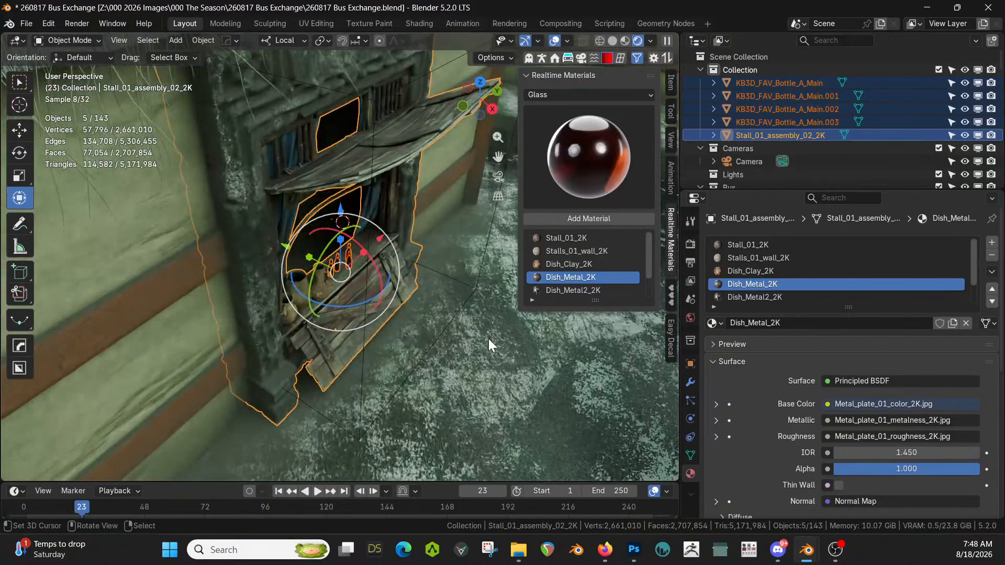
key("g")
key("y")
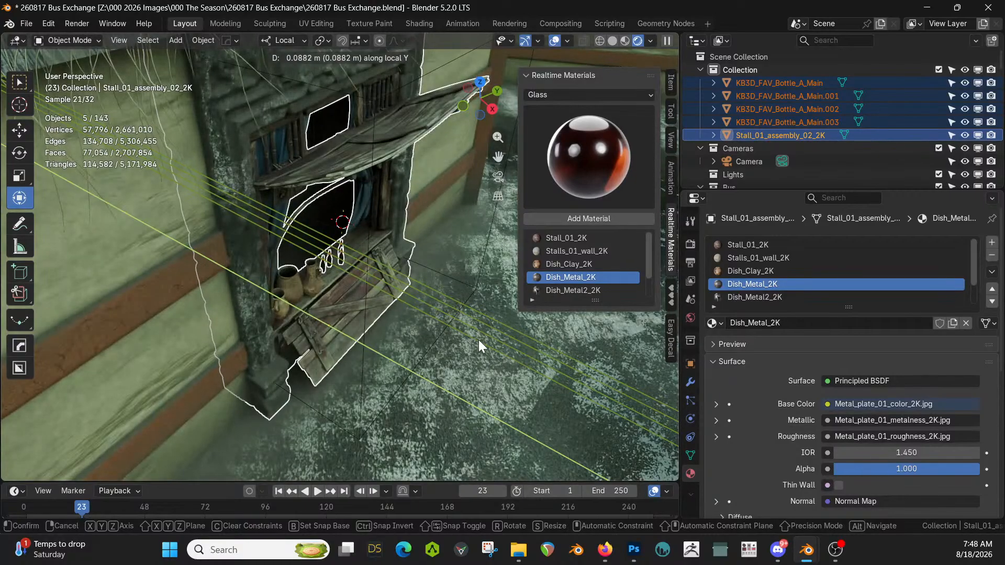
left_click(478, 341)
middle_click_drag(491, 355, 432, 423)
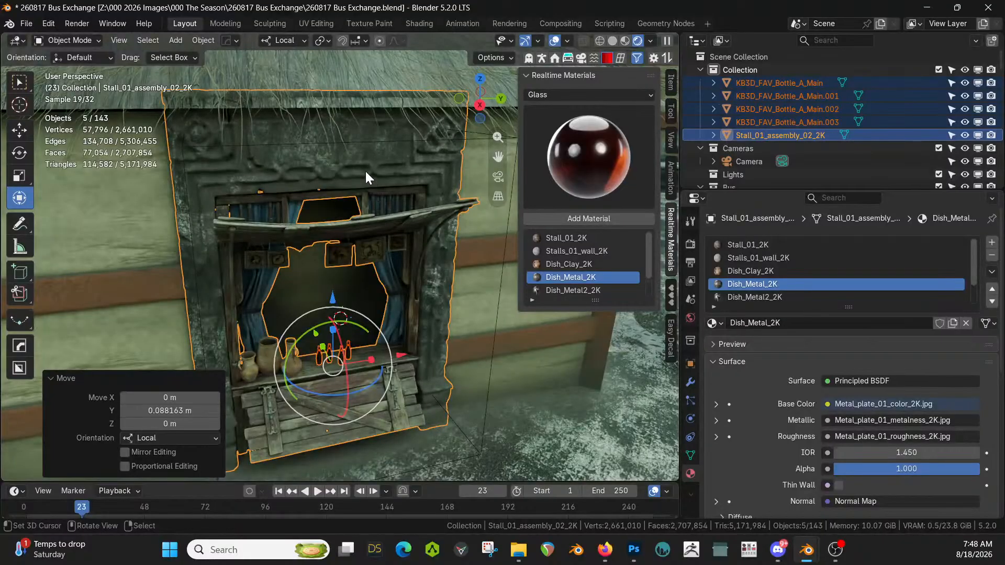
right_click(484, 210)
mouse_move(463, 326)
middle_mouse_down()
mouse_move(427, 321)
mouse_move(398, 351)
mouse_move(420, 322)
mouse_move(456, 314)
middle_mouse_up()
scroll(398, 350, "down", 5)
key("ctrl+s")
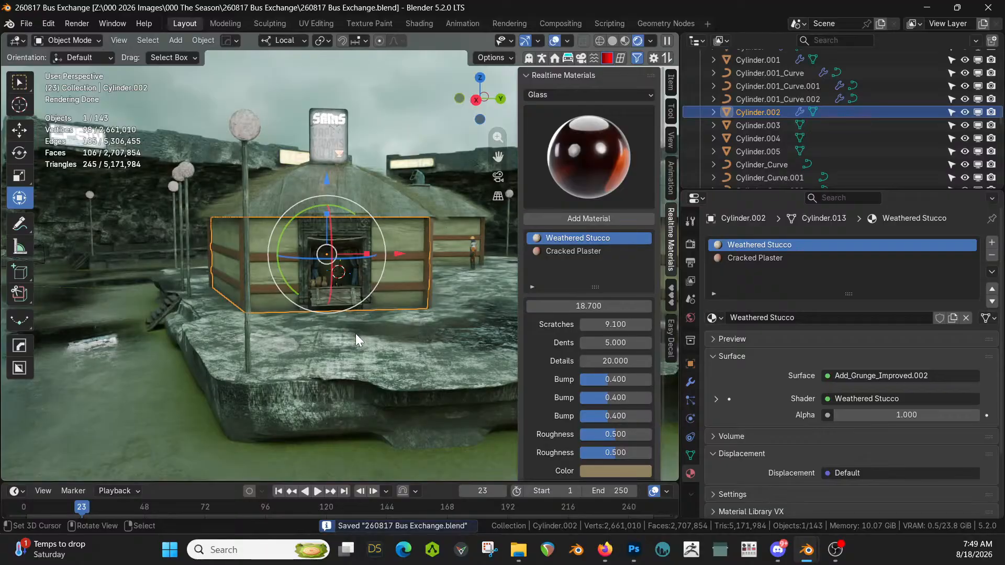
Select the door on the back of the sign-topped hut and show the scene in solid shading
middle_click_drag(356, 336, 69, 385)
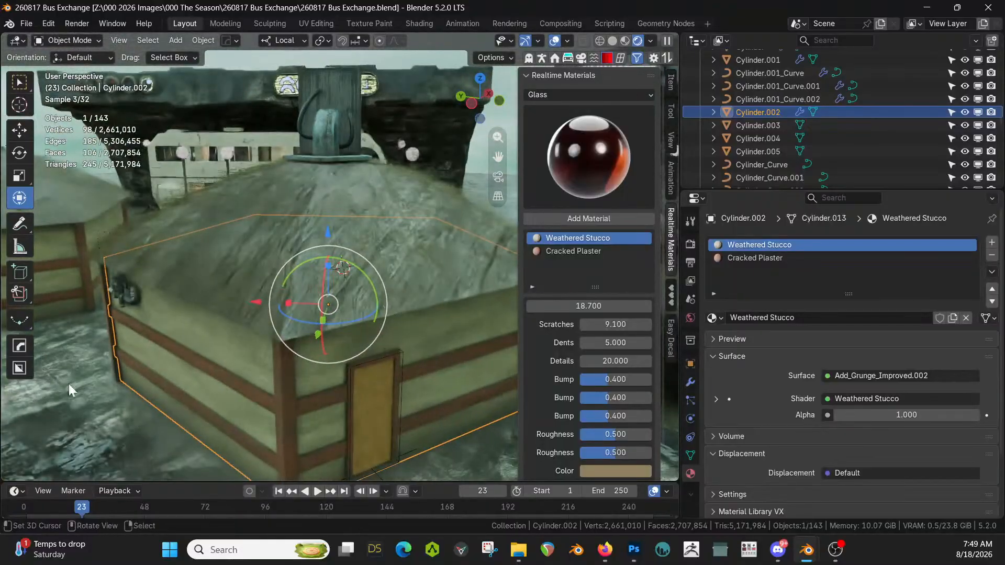
left_click(361, 420)
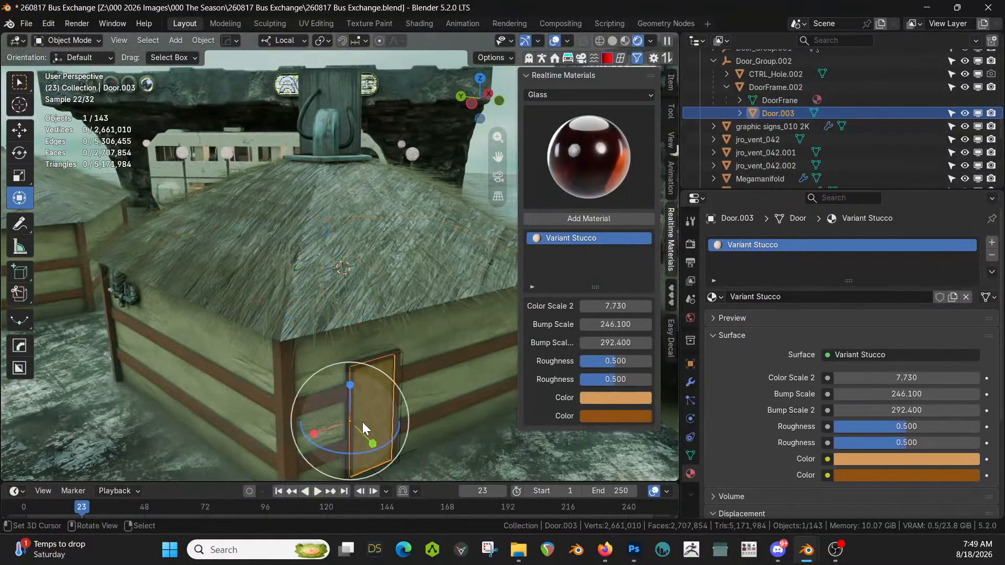
key("z")
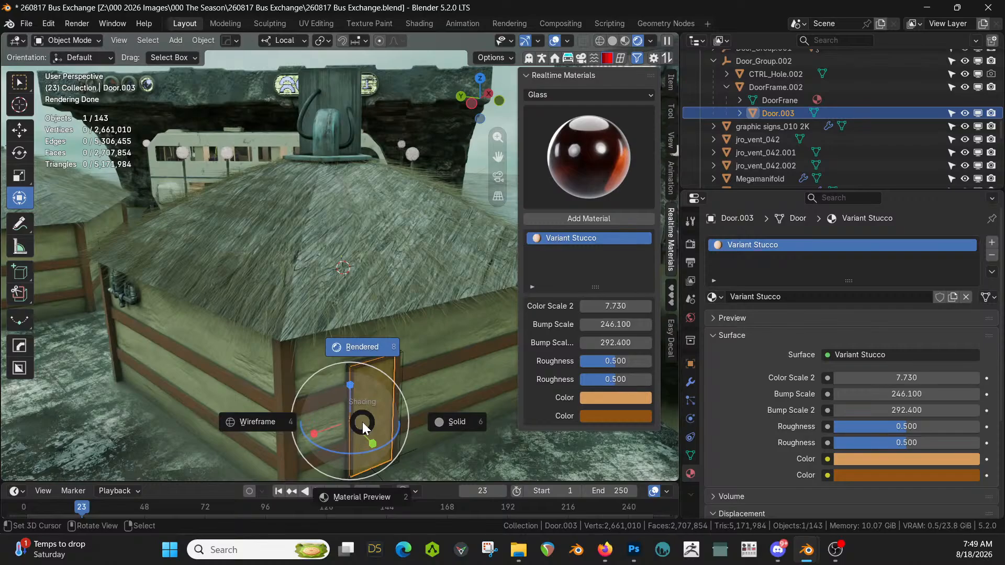
key("6")
scroll(362, 421, "up", 6)
mouse_move(362, 422)
middle_mouse_down()
mouse_move(334, 404)
mouse_move(313, 416)
mouse_move(288, 296)
mouse_move(309, 304)
middle_mouse_up()
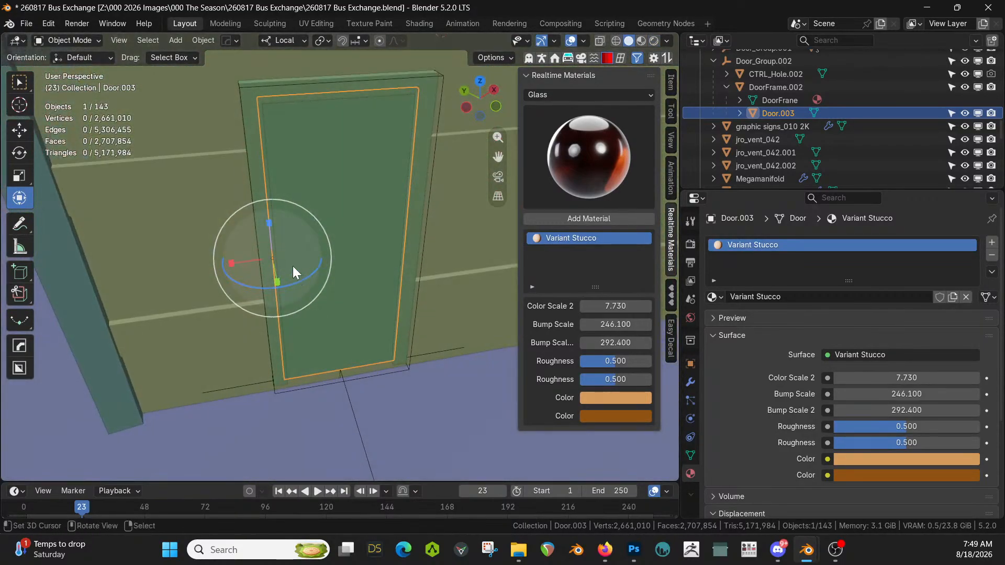
left_click(293, 266)
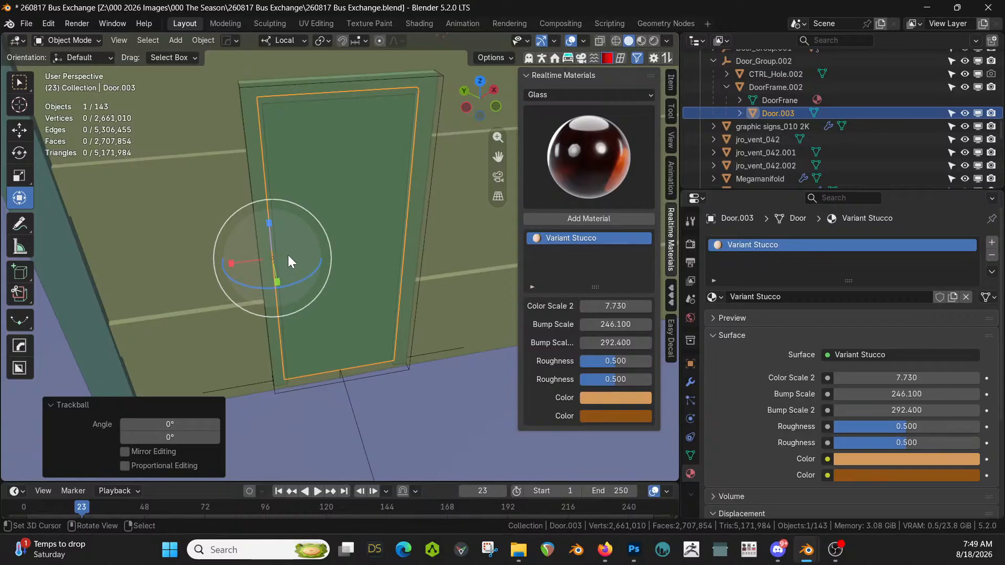
key("Tab")
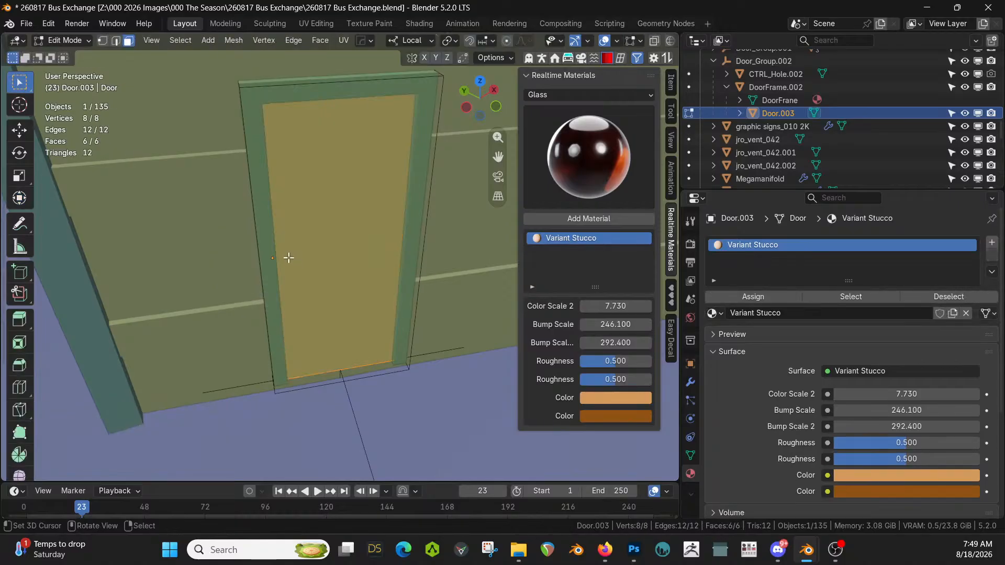
key("Tab")
key("shift+s")
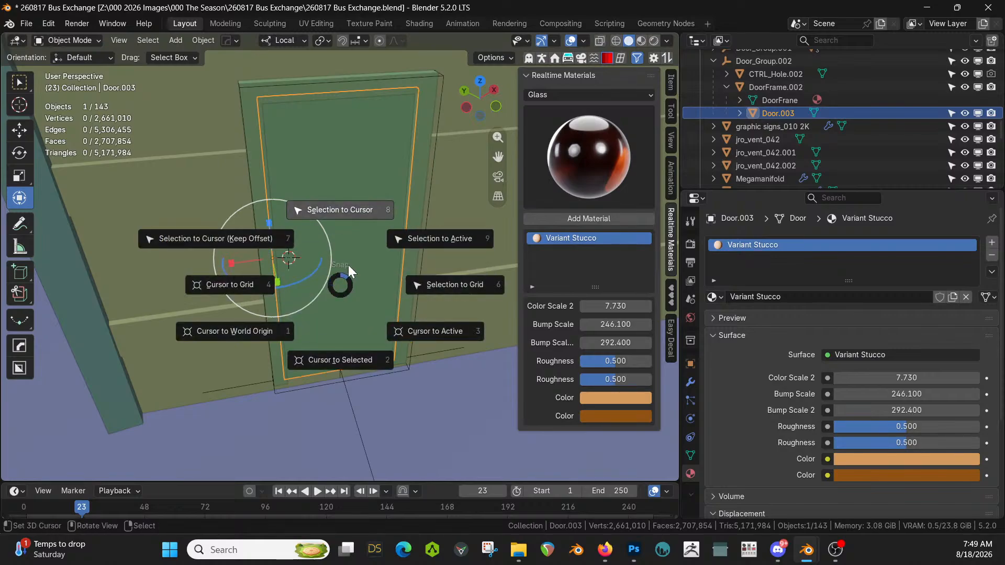
key("Escape")
key("Tab")
key("Tab")
scroll(389, 414, "down", 3)
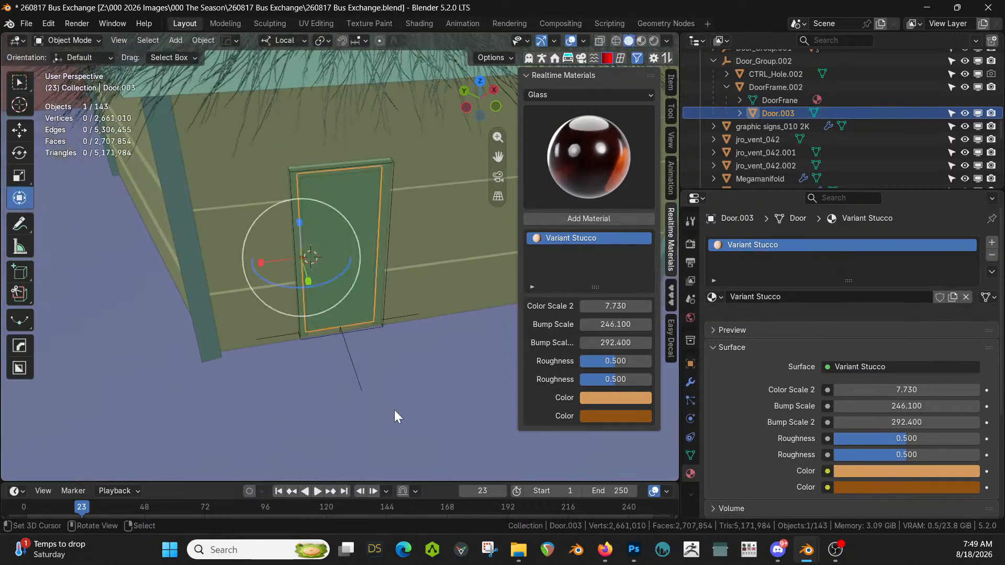
Examine the hut's walls and the layout of the huts on the platform from above
middle_click_drag(394, 410, 354, 375)
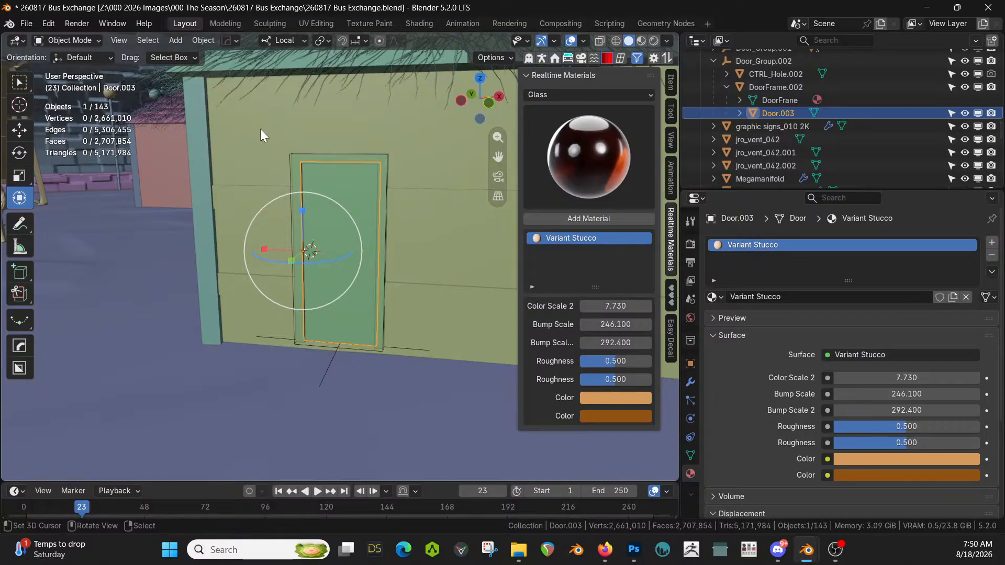
scroll(402, 371, "down", 6)
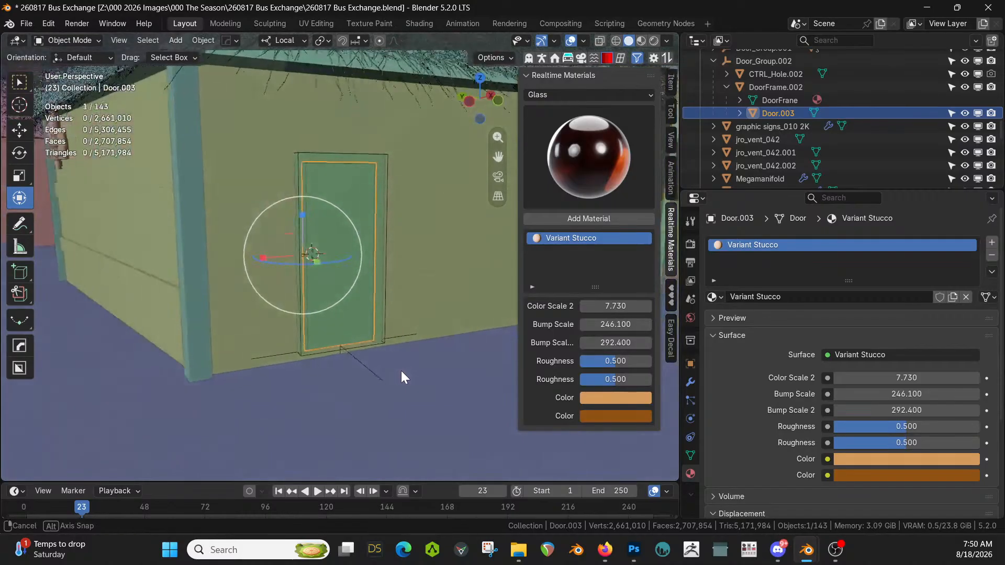
middle_click_drag(412, 372, 314, 414)
scroll(342, 372, "down", 3)
middle_click_drag(342, 373, 207, 397)
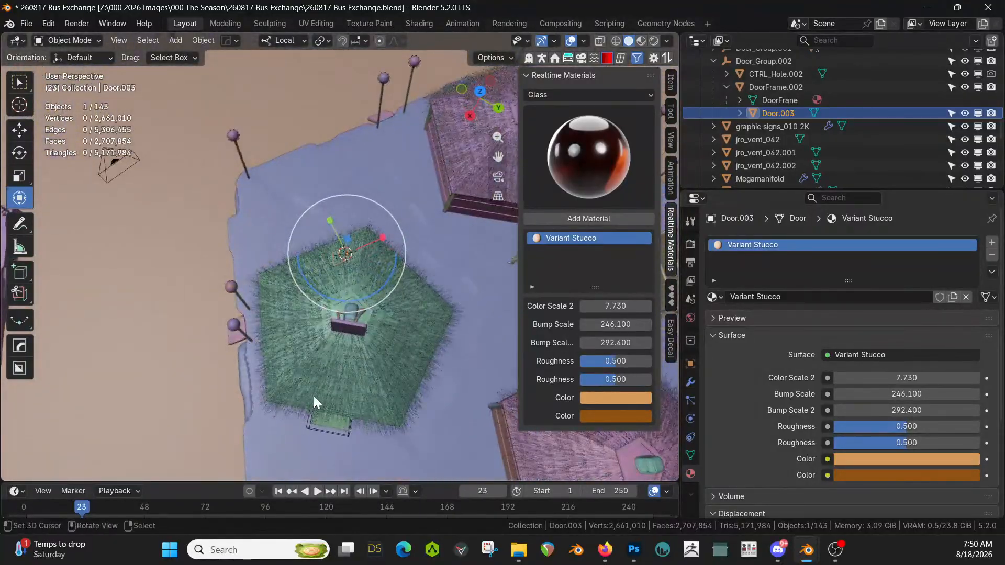
middle_click_drag(318, 390, 257, 280, "shift")
scroll(328, 291, "down", 3)
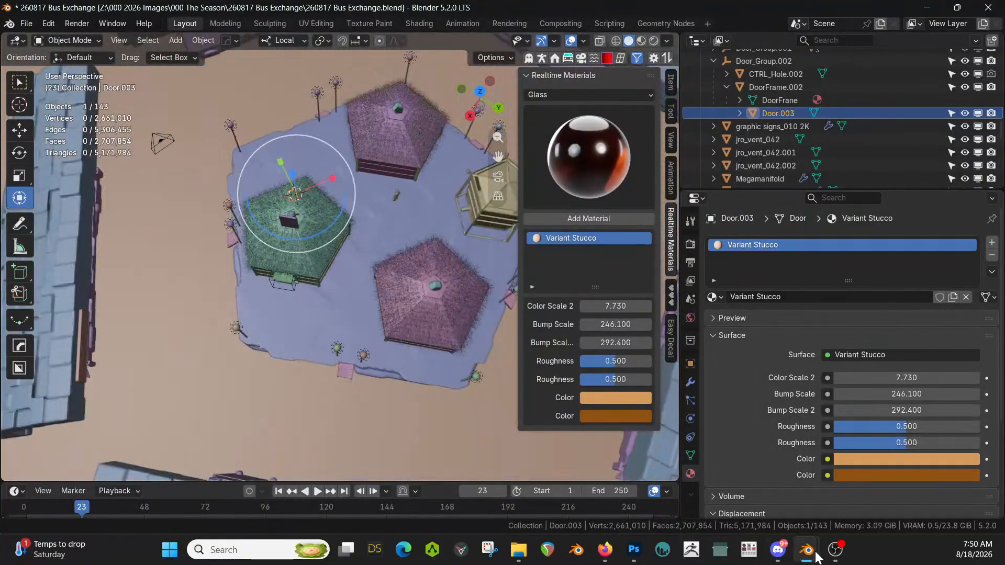
Switch to the second Blender window and open the recent file 260703 Colonial Homestead.blend
mouse_move(806, 549)
left_click(785, 474)
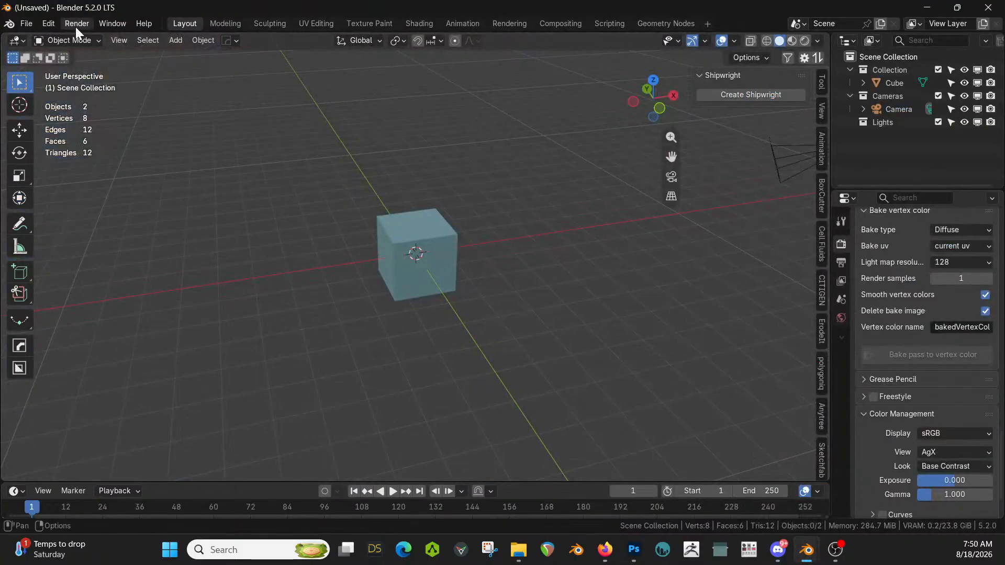
left_click(26, 23)
mouse_move(88, 67)
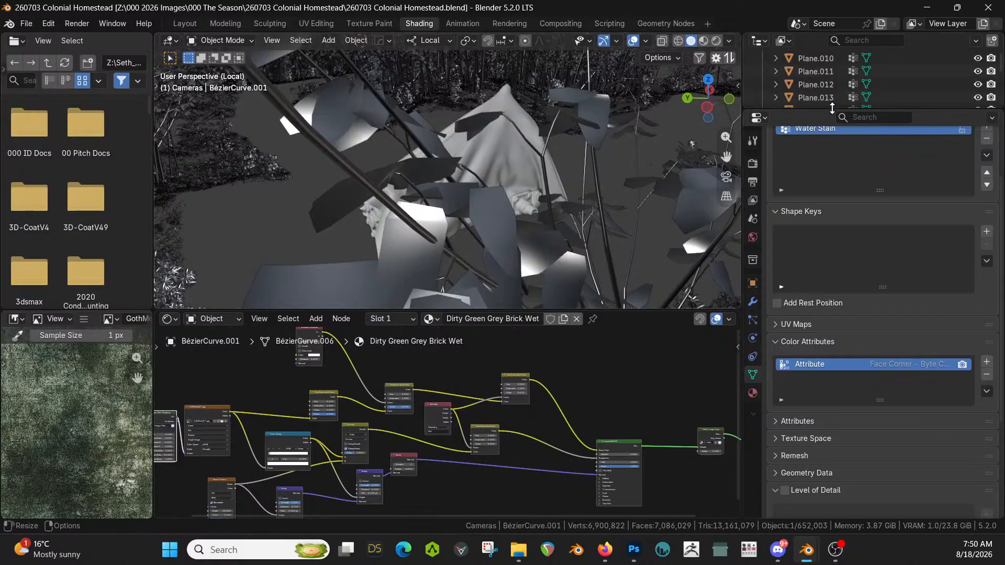
Collapse the String Lights collection in an enlarged Outliner and exclude the Geo-Scatter collection from the view layer
left_click_drag(831, 110, 831, 346)
scroll(832, 156, "up", 6)
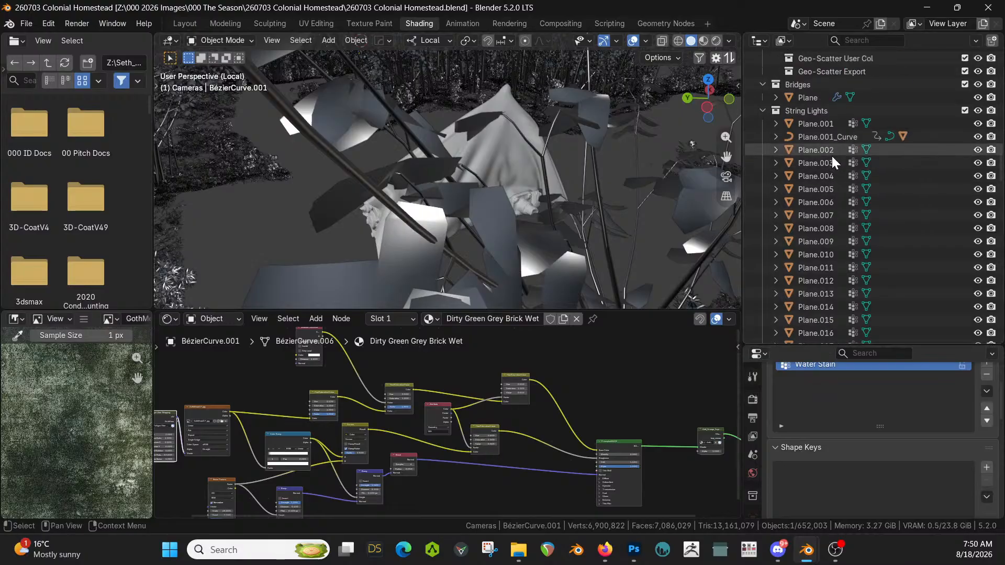
left_click(763, 136)
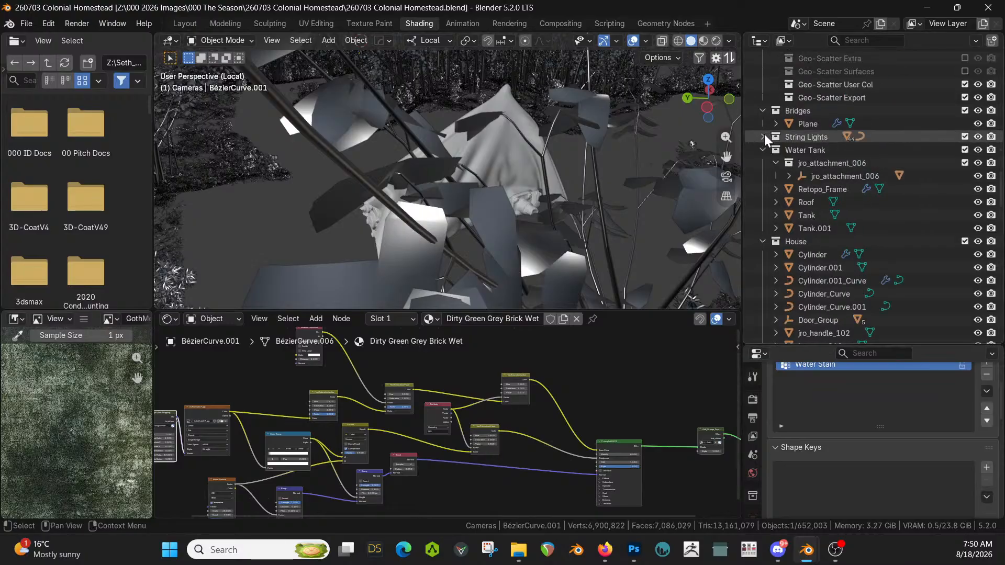
scroll(806, 230, "up", 5)
scroll(846, 157, "up", 7)
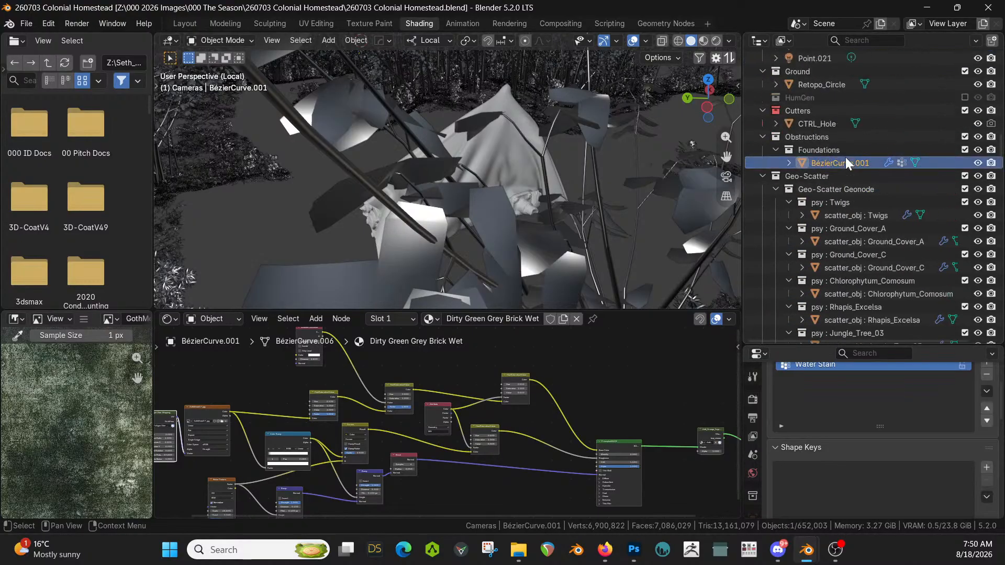
left_click(965, 176)
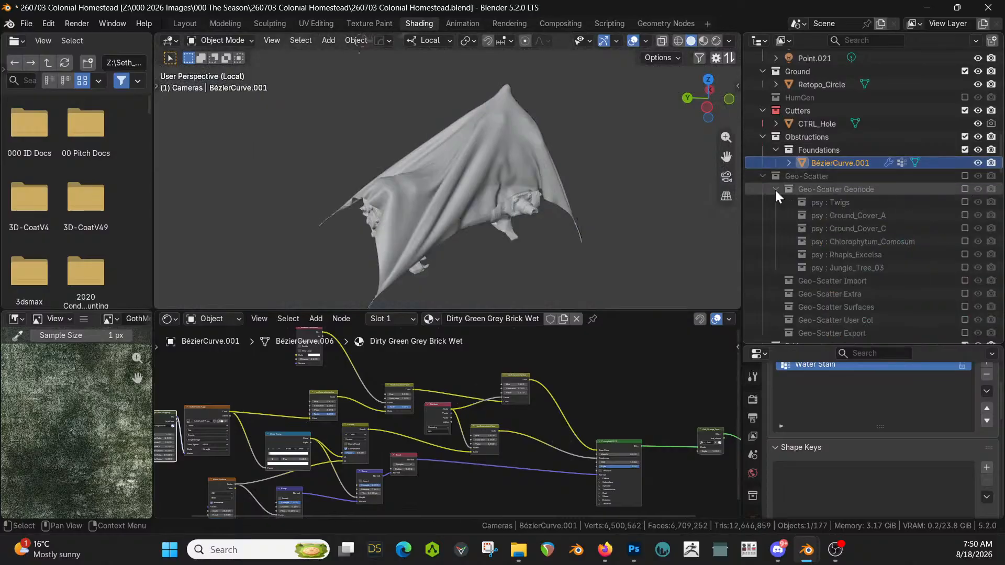
scroll(550, 197, "down", 8)
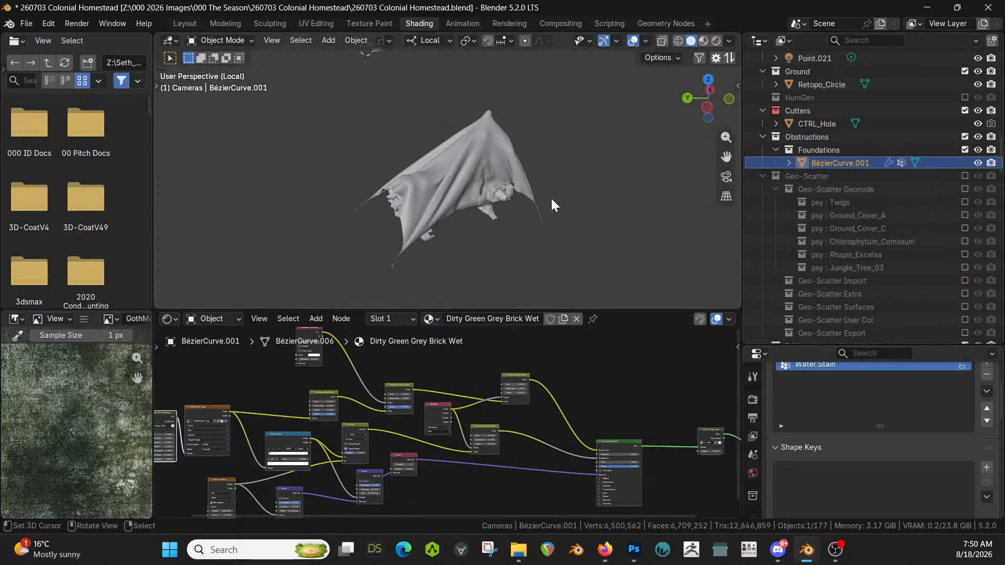
Change to the Layout workspace and leave local view to show the whole homestead
left_click(181, 22)
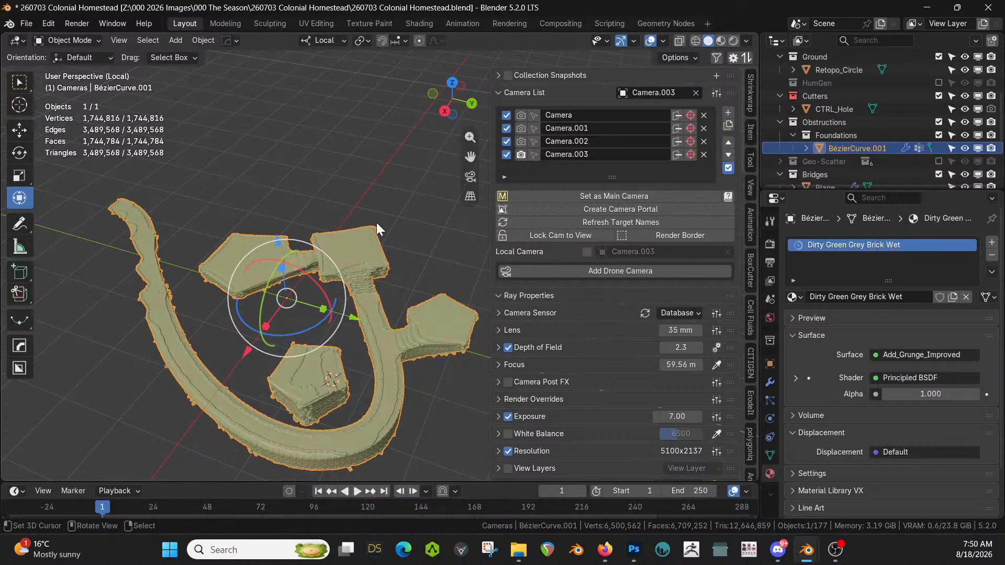
key("KP_Divide")
scroll(372, 297, "up", 7)
middle_click_drag(366, 253, 257, 248)
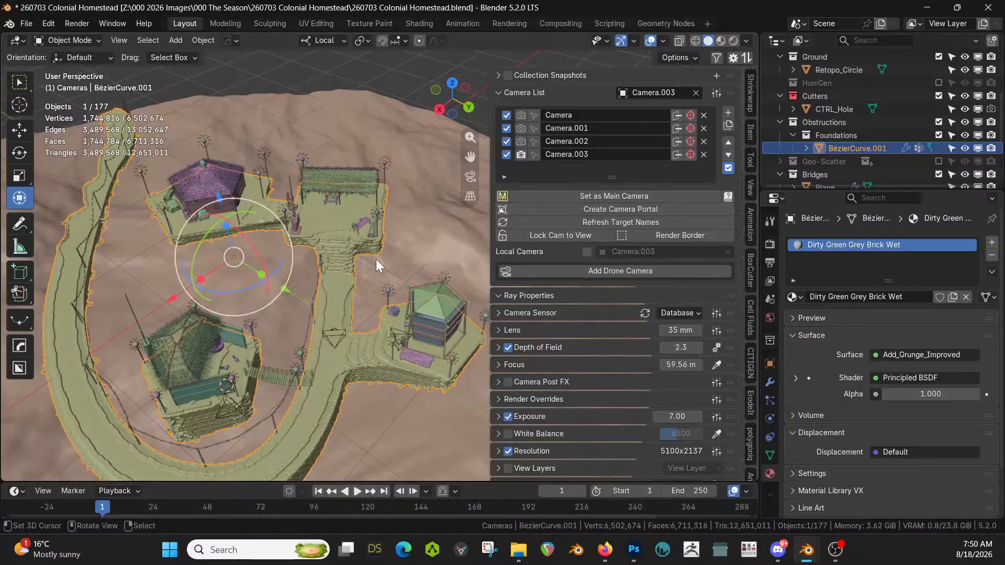
Copy the table KB3D_FAV_Table_C_Main.002 and its two benches, Bench_A_Iron.004 and Bench_A_Iron.005, from under the thatched canopy as objects
left_click(331, 200)
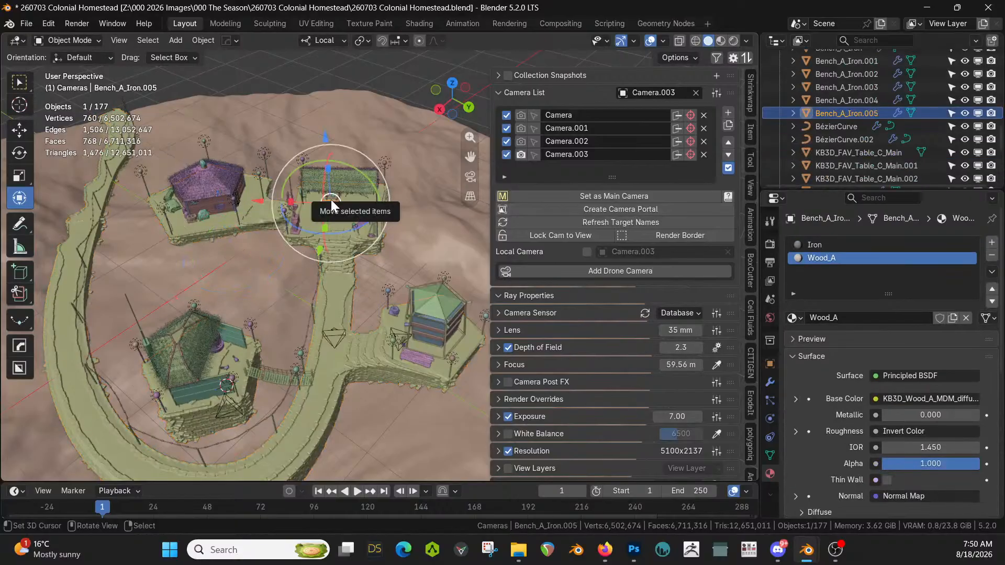
key("KP_Decimal")
middle_click_drag(334, 198, 385, 179)
left_click(371, 209, "shift")
key("KP_Decimal")
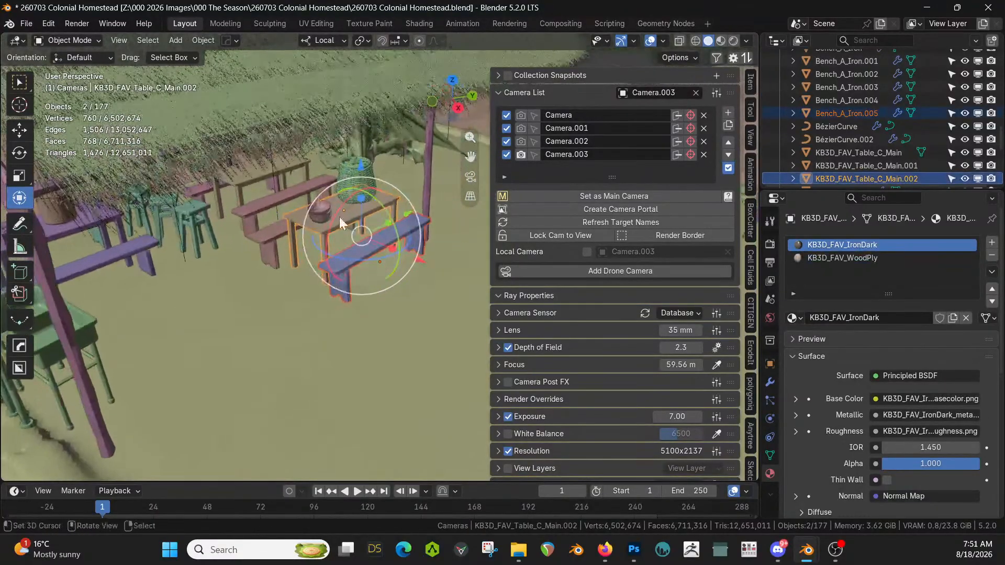
left_click(275, 231, "shift")
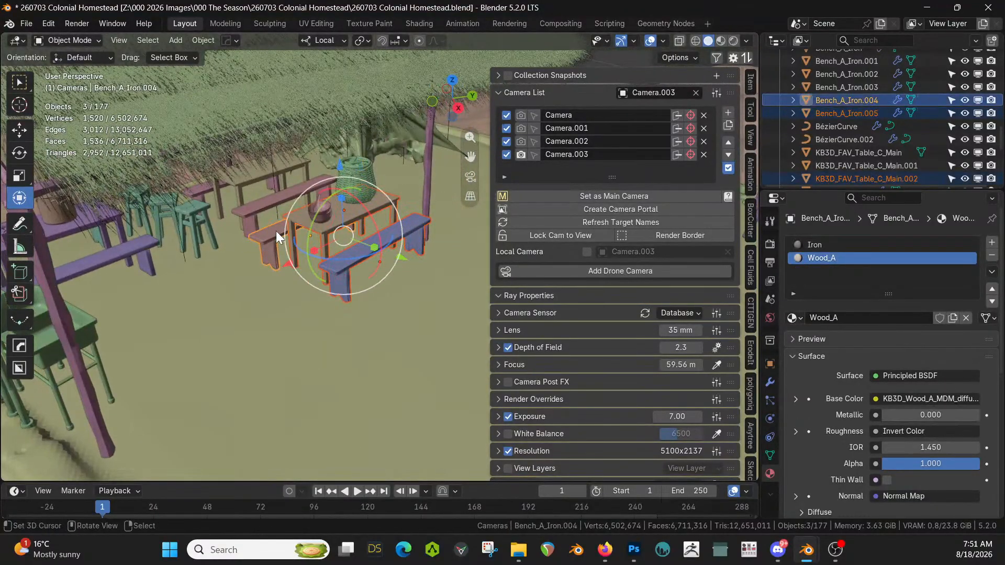
middle_click_drag(275, 232, 236, 257)
key("ctrl+c")
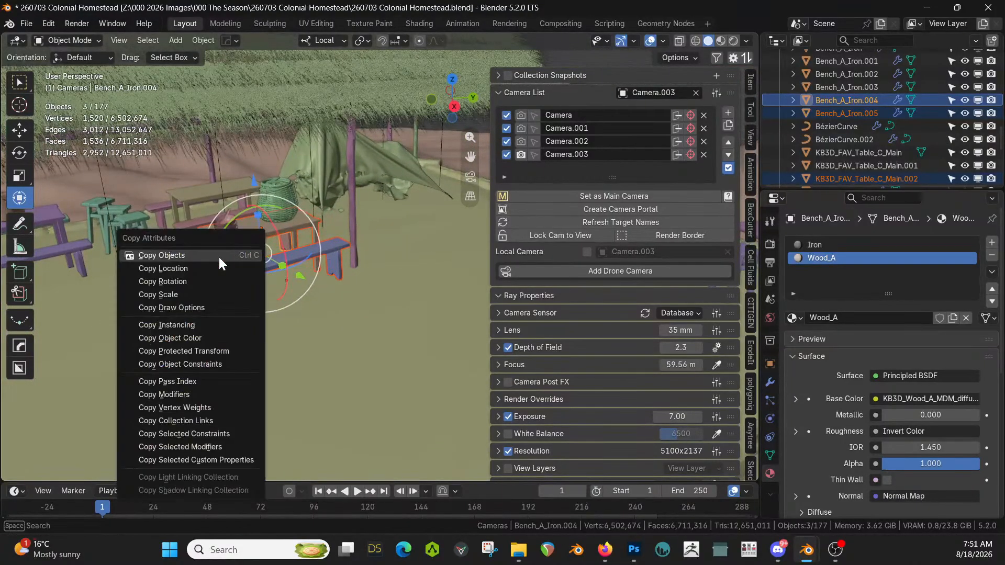
left_click(218, 255)
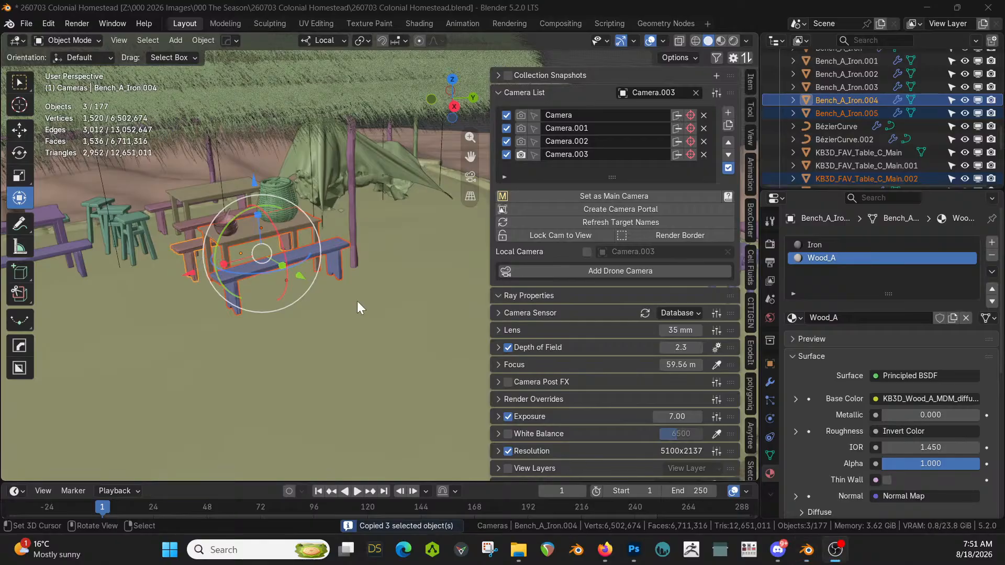
Switch to the Bus Exchange Blender window and paste the copied table and benches into the Buildings collection
scroll(916, 142, "up", 8)
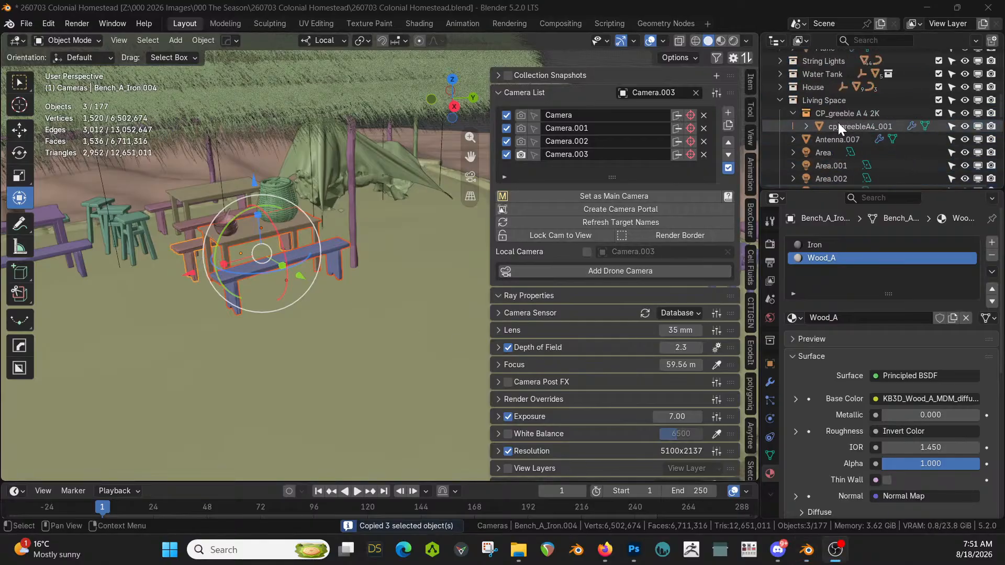
key("alt+Tab")
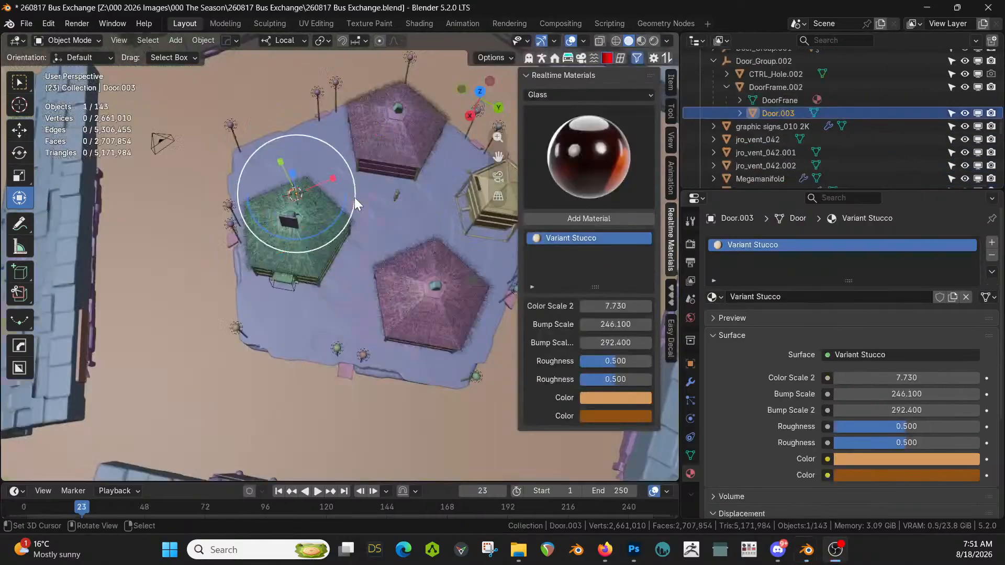
scroll(791, 129, "up", 5)
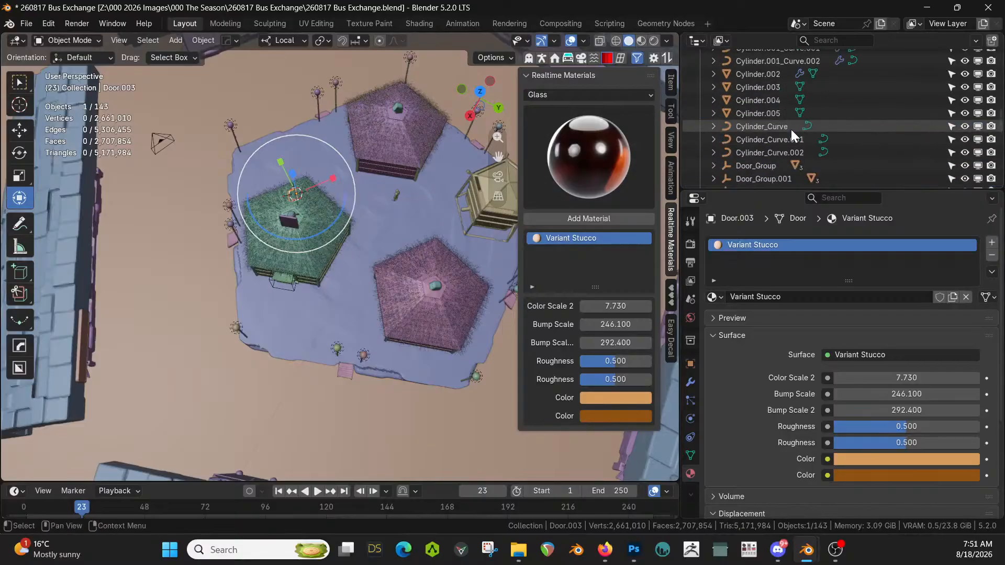
scroll(791, 131, "up", 5)
left_click(735, 101)
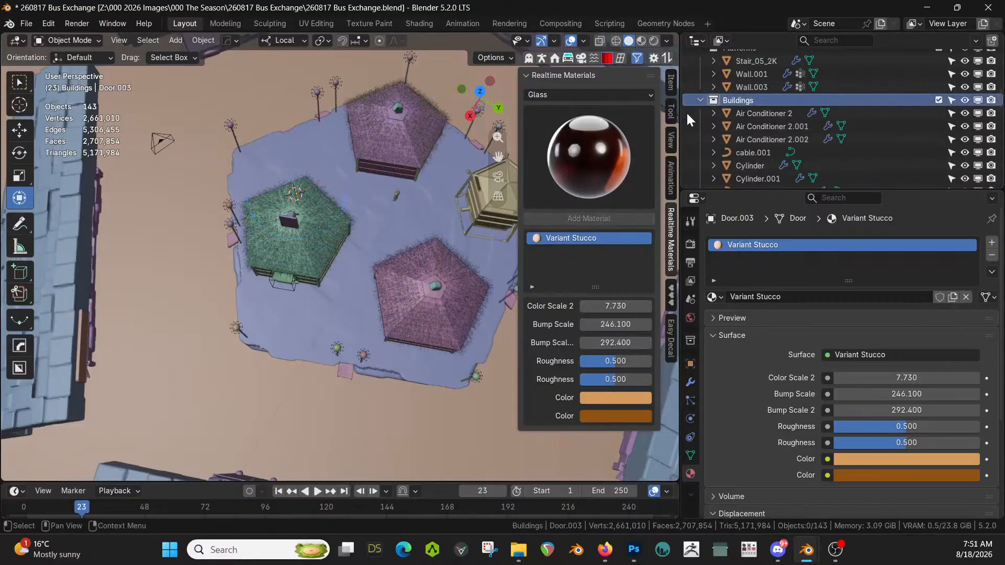
key("ctrl+v")
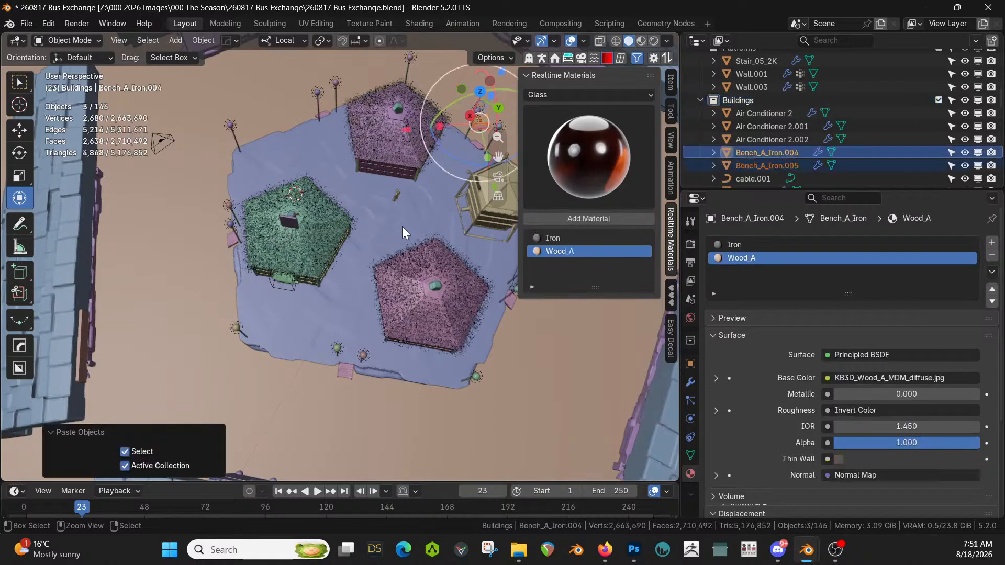
Move the pasted table and benches about 24.57 m in X and -4.98 m in Y, onto the open platform beside the huts
key("KP_7")
scroll(369, 280, "down", 3)
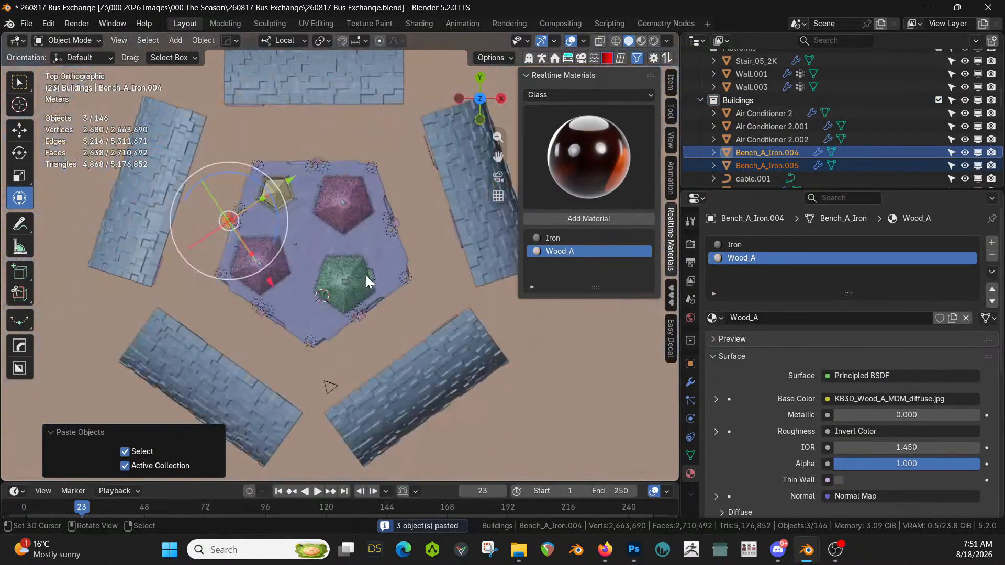
key("g")
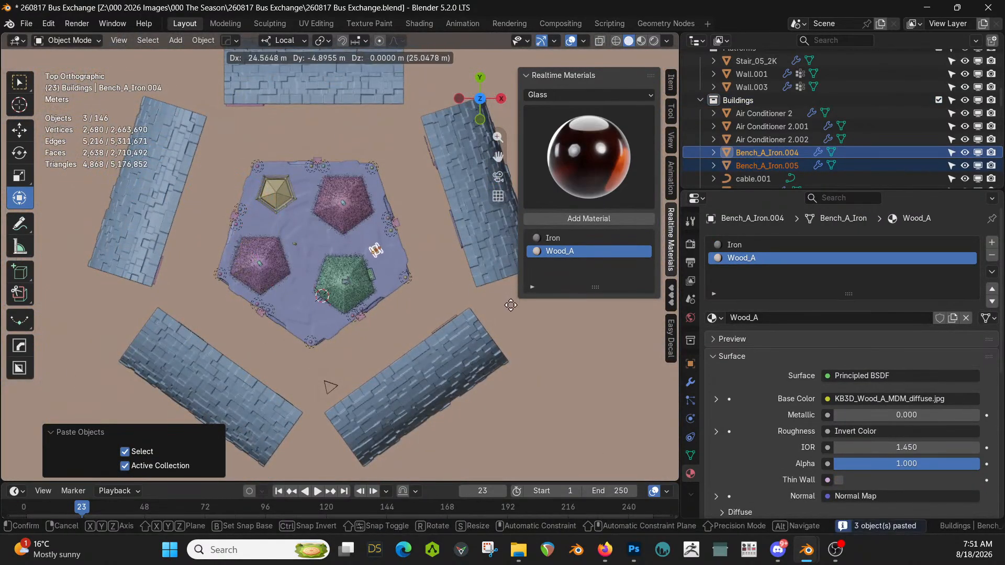
left_click(510, 305)
Lower the table and benches about 1.31 m along local Z to the platform floor
key("KP_Decimal")
middle_click_drag(475, 343, 375, 212)
scroll(395, 241, "down", 4)
middle_click_drag(402, 255, 414, 251)
key("g")
key("z")
key("z")
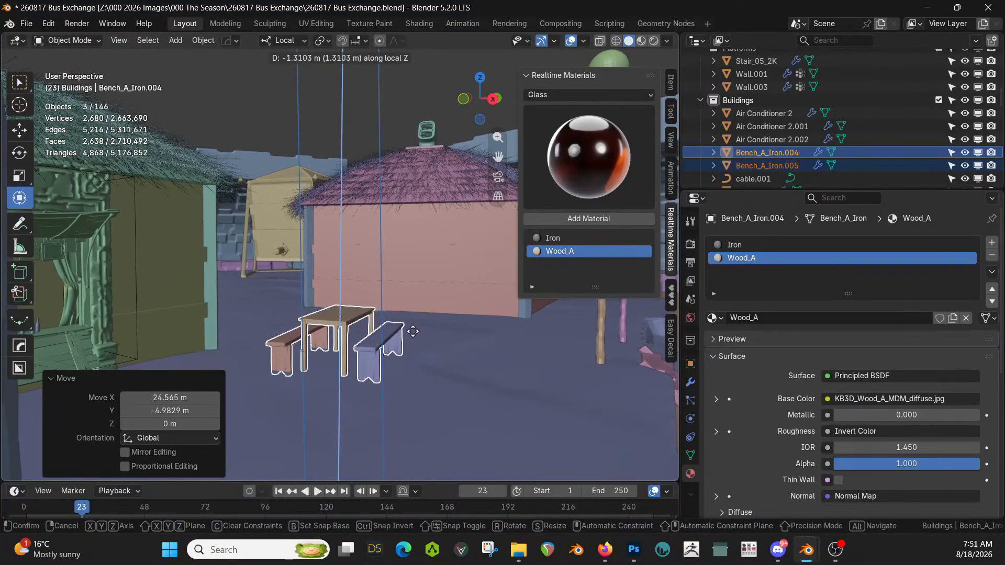
left_click(412, 331)
Rotate the table and benches by -18° around the local Z axis in top view
middle_click_drag(410, 332, 296, 387)
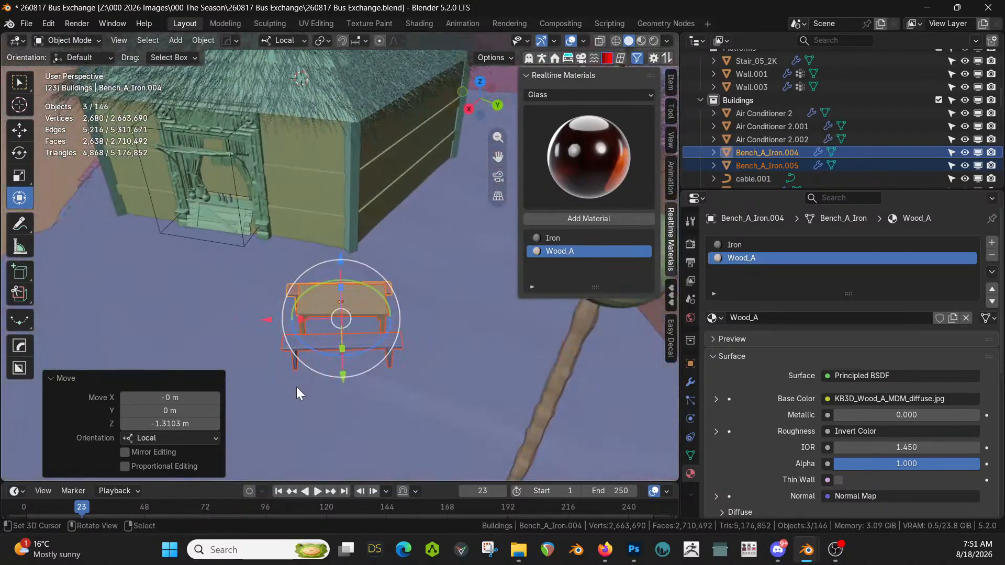
key("KP_7")
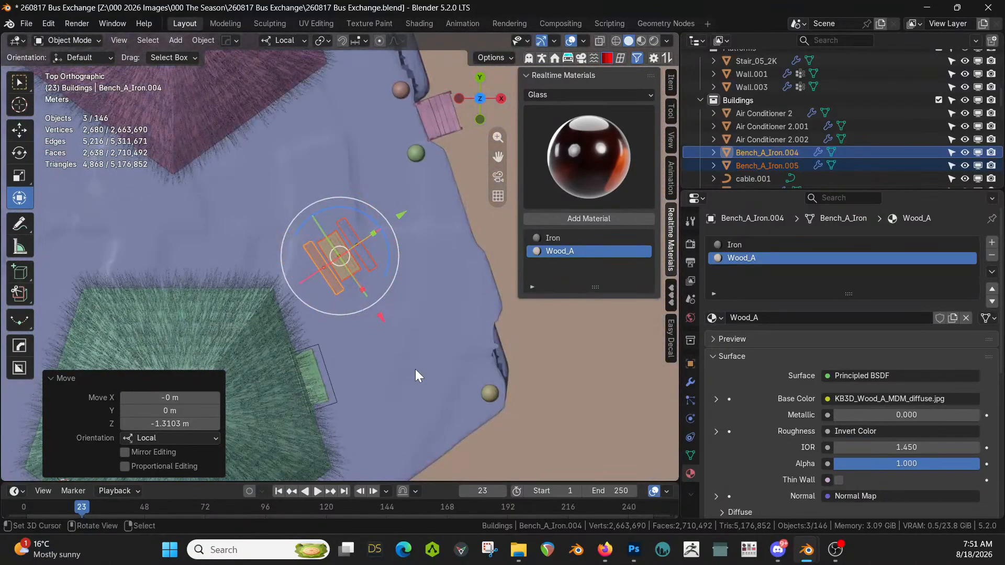
type("rz30")
key("Escape")
type("rz")
type("-18")
key("Return")
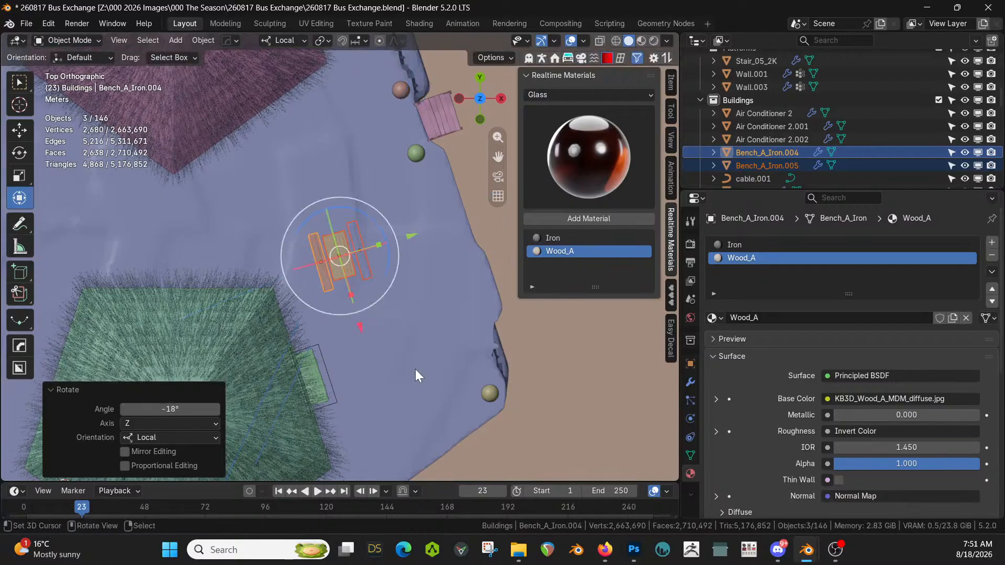
Make a linked duplicate of the table and benches, offset about 1.82 m in X and -5.40 m in Y, near the platform's corner
key("shift+d")
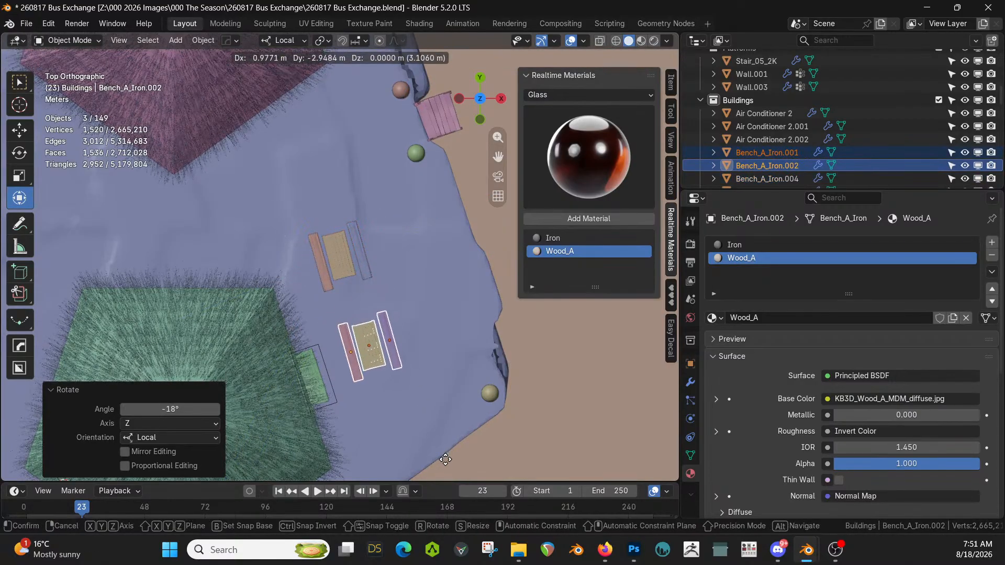
left_click(471, 88)
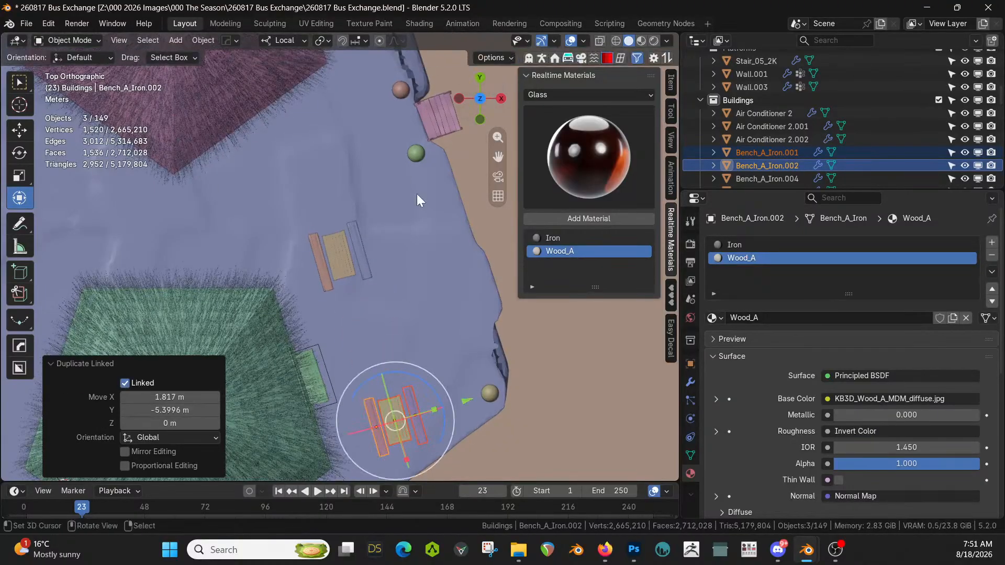
middle_click_drag(417, 195, 299, 123)
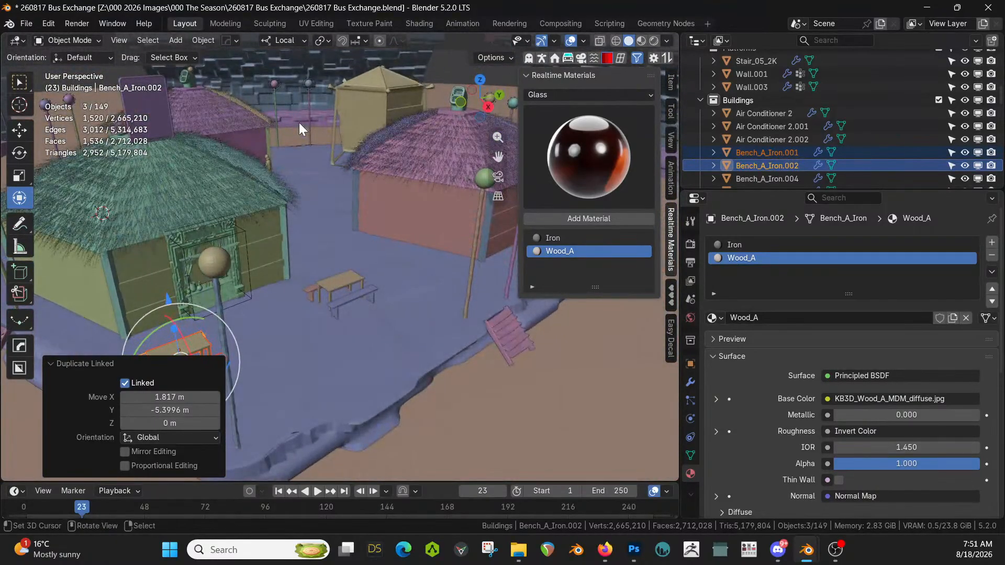
Copy the single bench beside the picnic table at the end of the central island to the clipboard
middle_click_drag(326, 143, 240, 240)
middle_click_drag(312, 252, 577, 285)
middle_click_drag(488, 294, 428, 290)
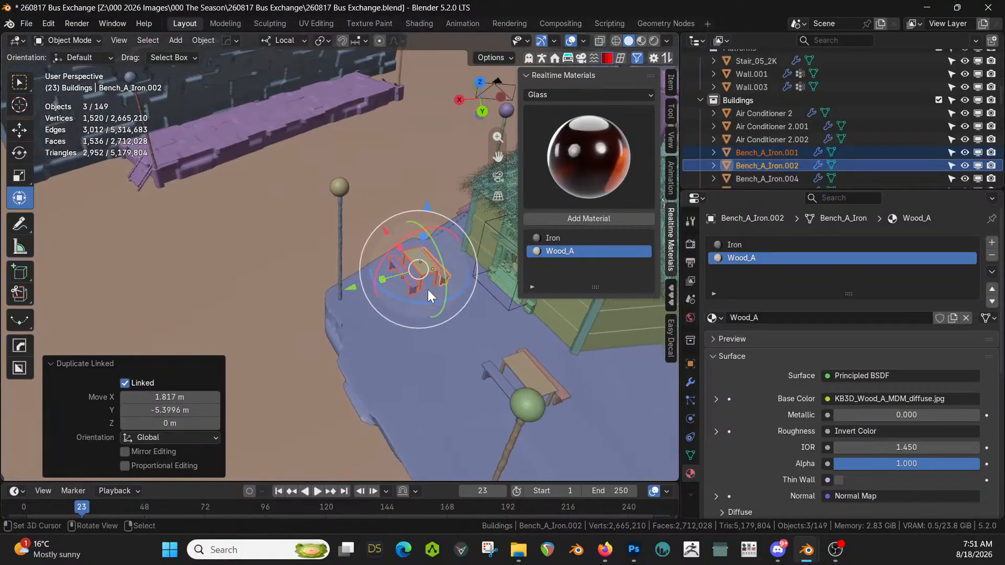
left_click(405, 275)
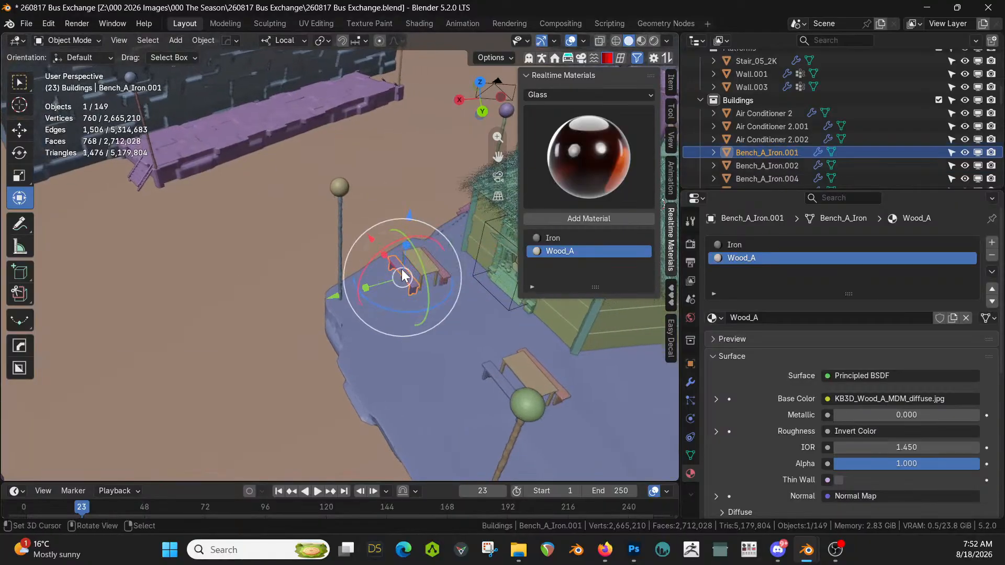
key("ctrl+c")
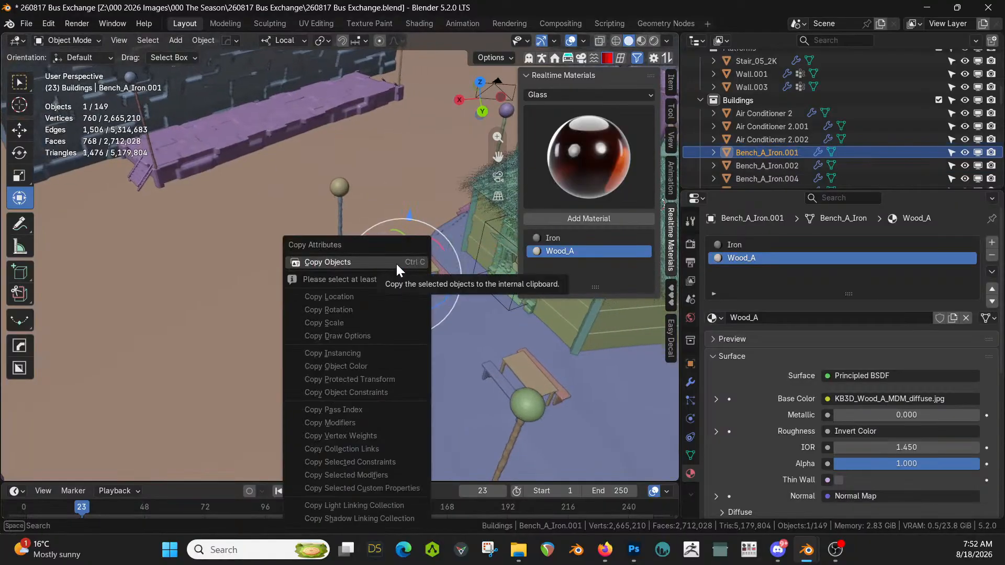
left_click(396, 262)
Isolate the purple stone platform Wall.003 in local view and disable its Array modifier in the viewport
left_click(260, 120)
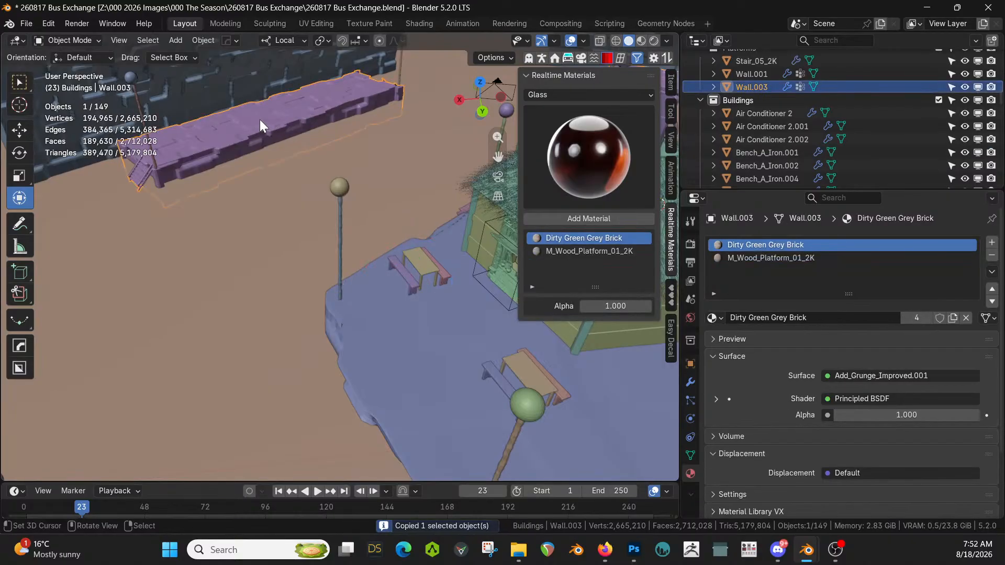
key("KP_Divide")
left_click(690, 382)
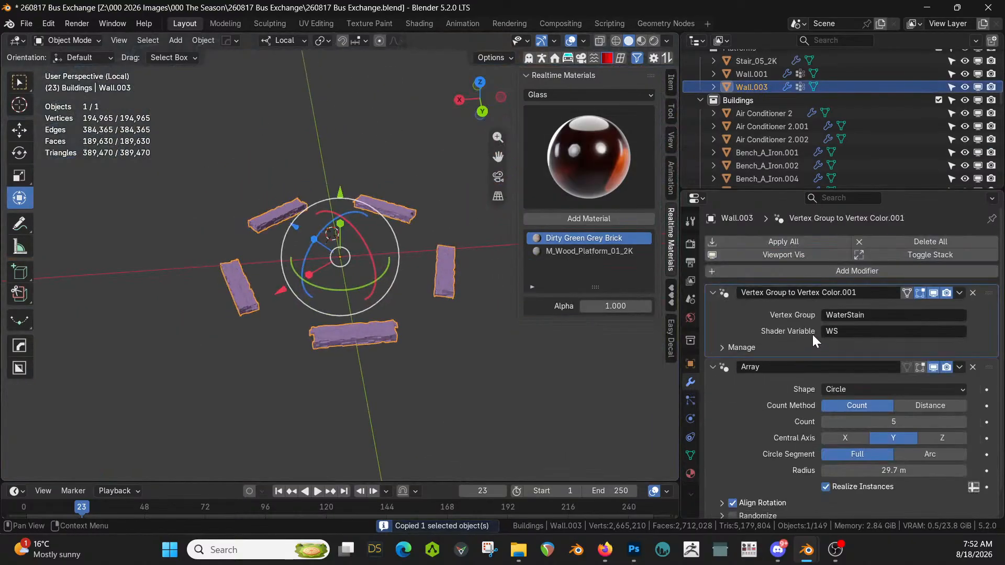
left_click(934, 367)
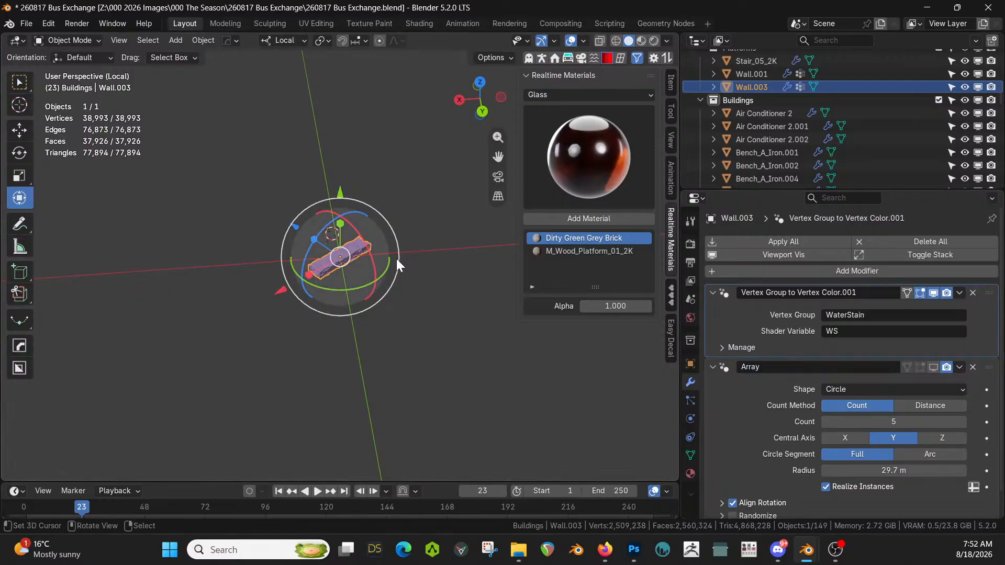
Make the Platforms collection active and paste the copied bench into it
scroll(737, 139, "up", 3)
left_click(739, 130)
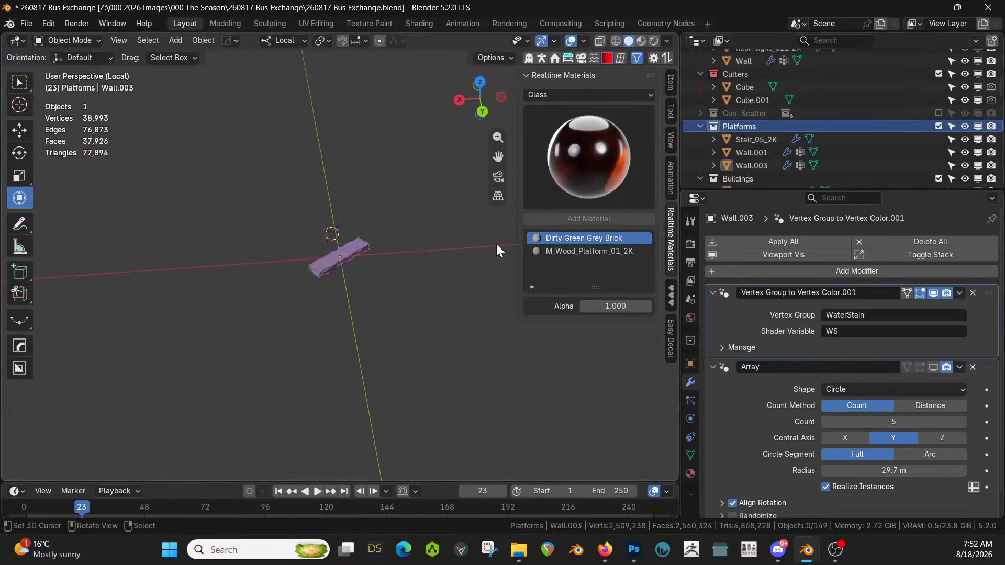
key("ctrl+v")
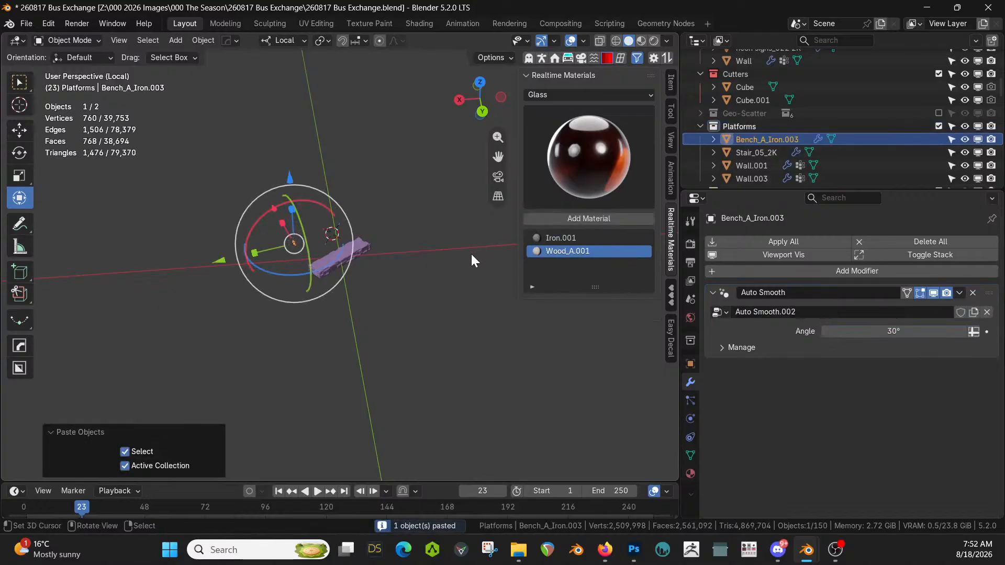
Move the pasted bench onto the platform in top view, about -6.47 m in X and 11.13 m in Y
key("KP_7")
key("g")
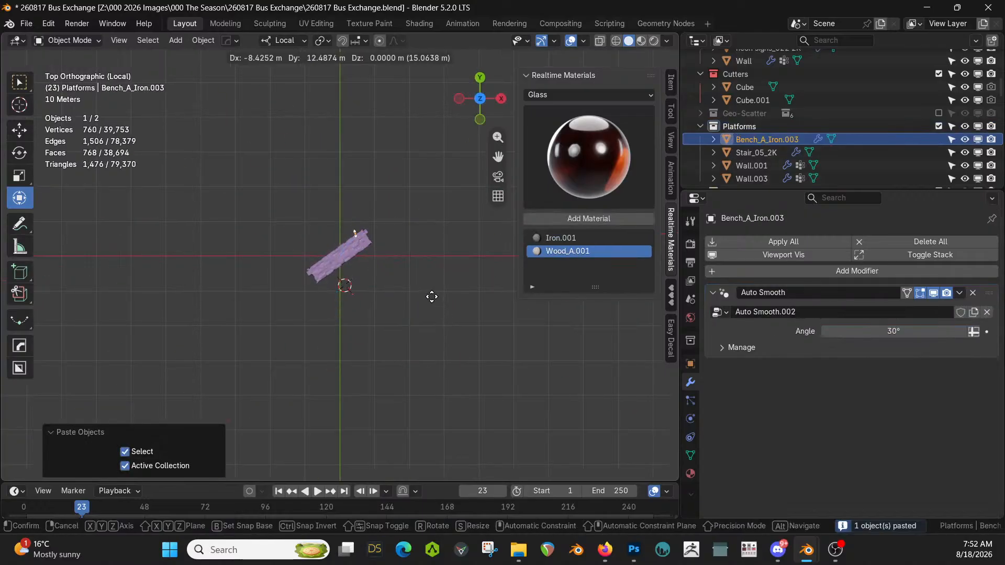
left_click(437, 300)
key("KP_Decimal")
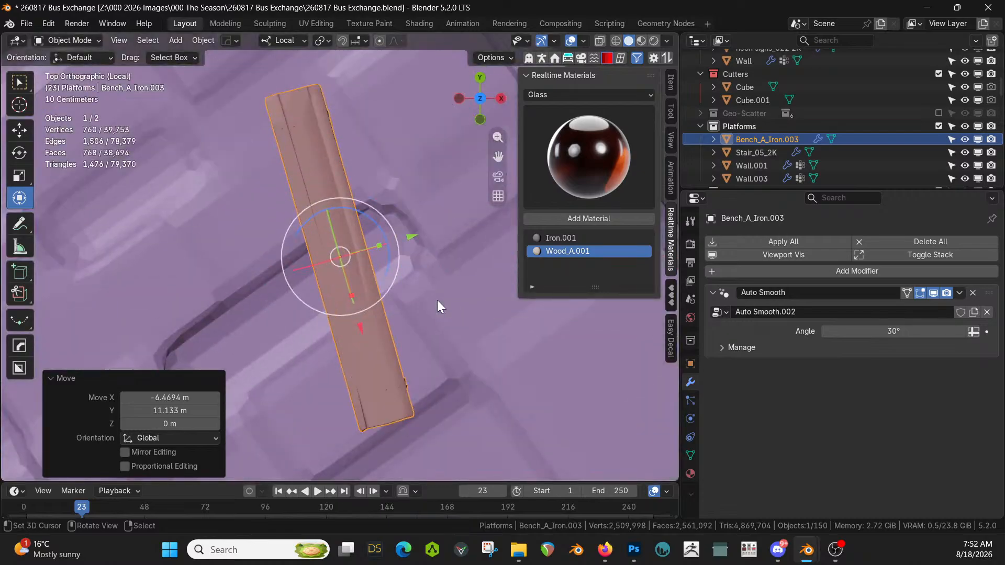
Rotate the bench about -69.4° around local Z and move it about 0.23 m in X and -1.86 m in Y
key("r")
key("z")
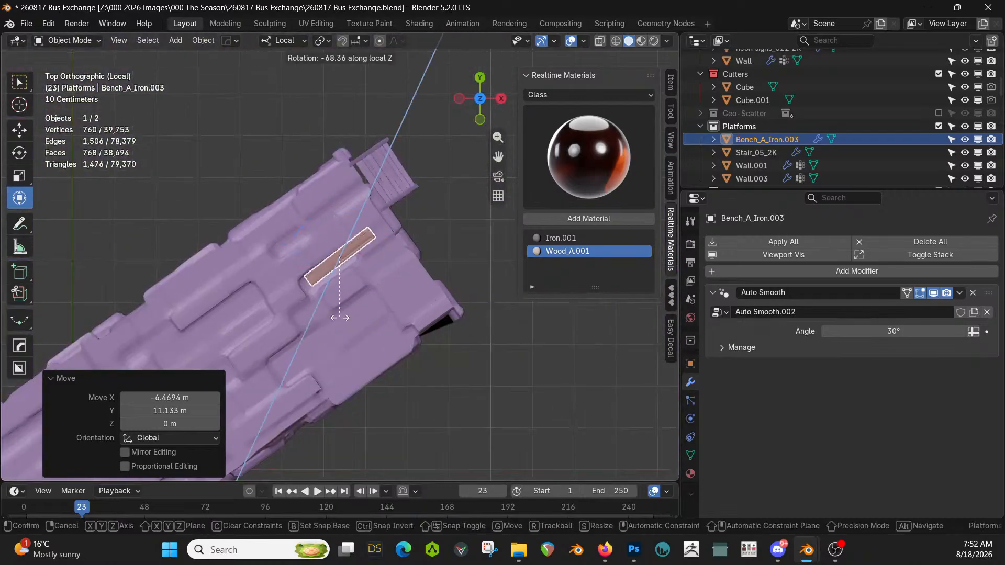
left_click(338, 316)
key("g")
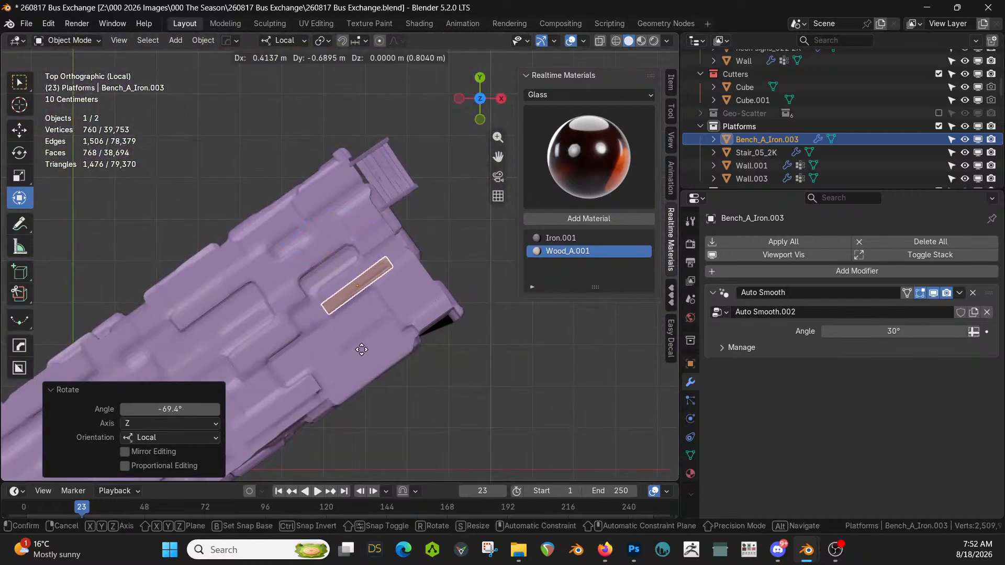
left_click(355, 396)
Lower the bench about 0.19 m along local Z onto the platform surface
middle_click_drag(353, 395, 280, 112)
key("g")
key("z")
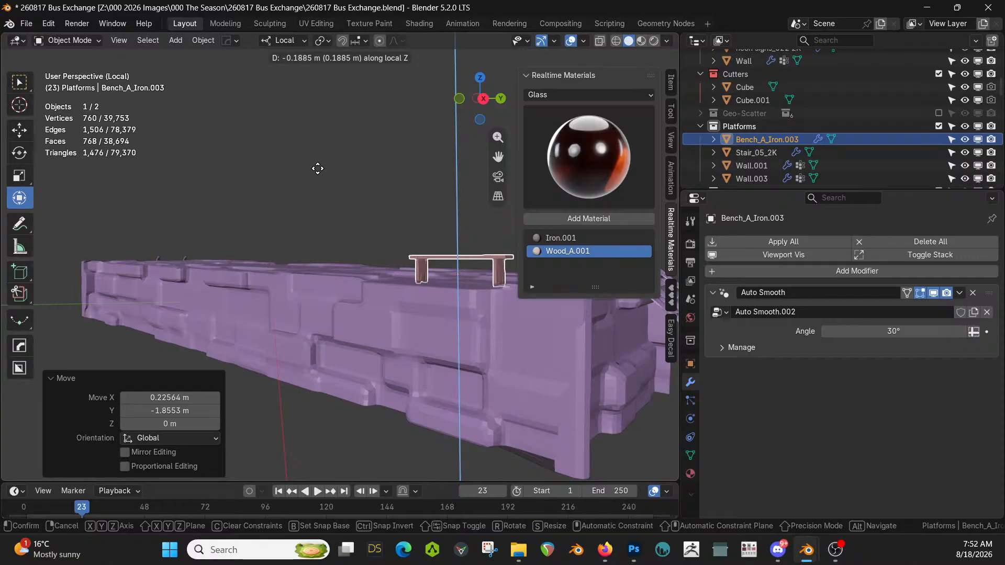
left_click(317, 168)
Array the bench into a row of six along the platform with a constant X offset of about 2.99 m
middle_click_drag(317, 170, 367, 283)
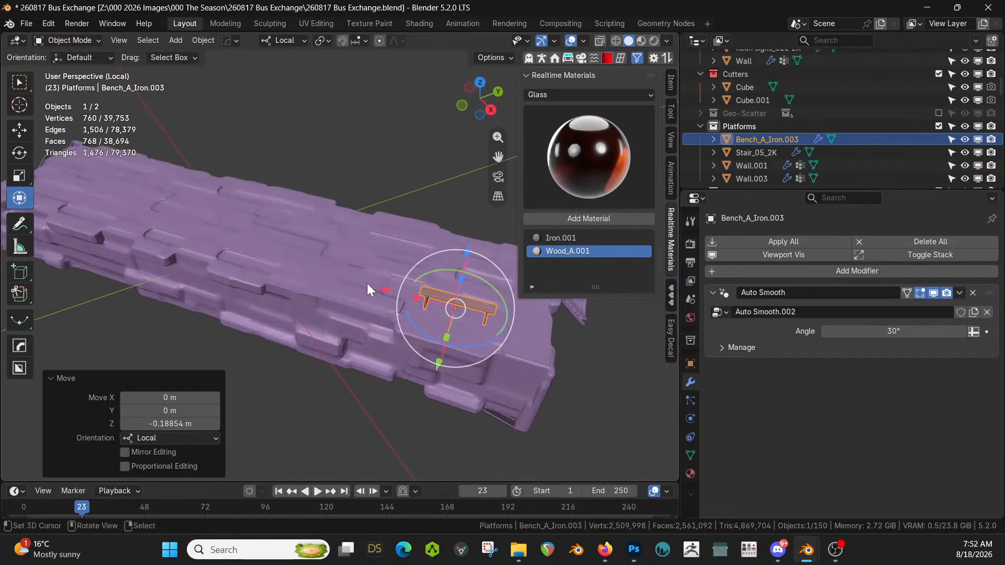
key("q")
left_click(346, 325)
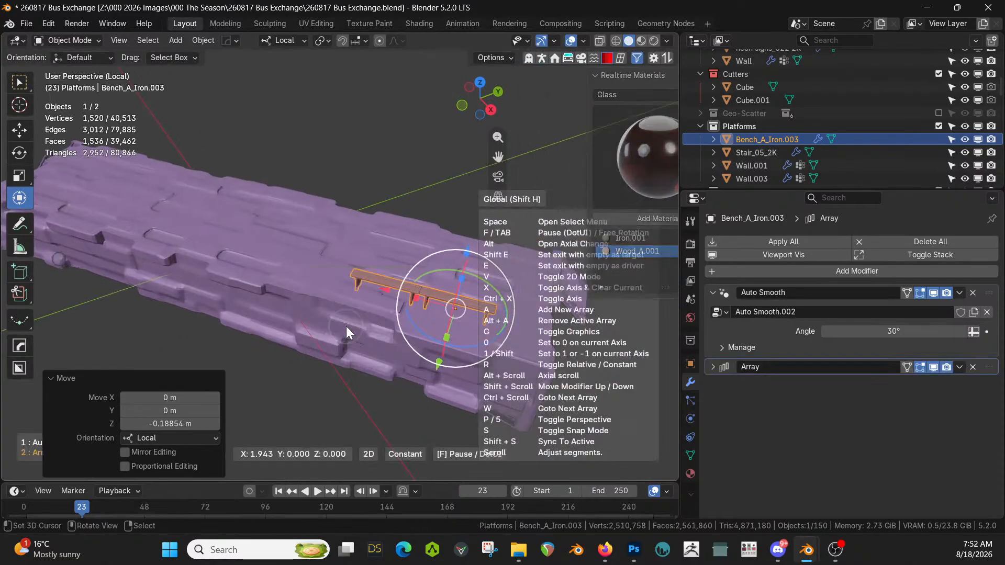
scroll(373, 329, "up", 4)
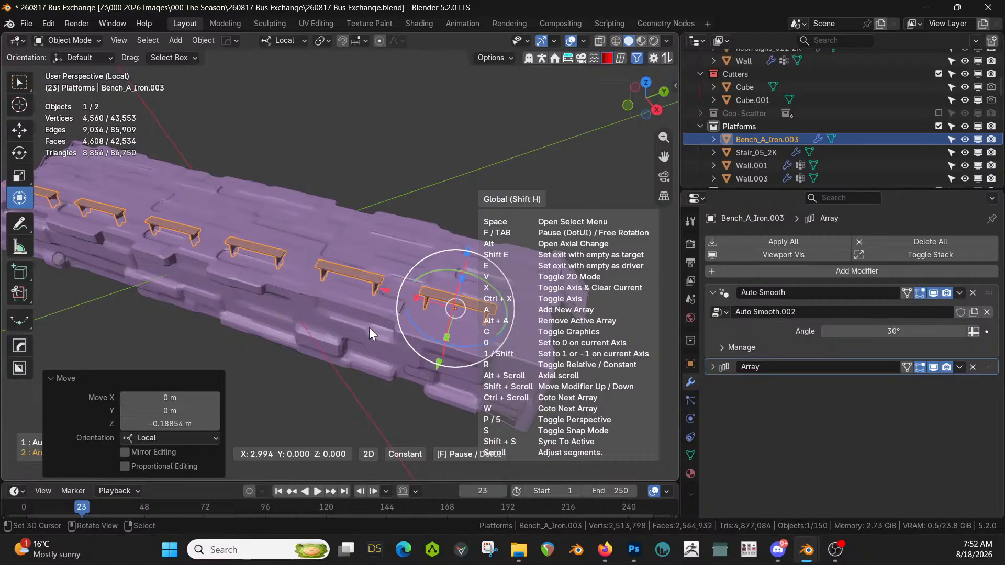
left_click(369, 328)
Shift the bench row about -0.2 m along local X to centre it on the platform and apply its Array modifier
scroll(291, 331, "down", 5)
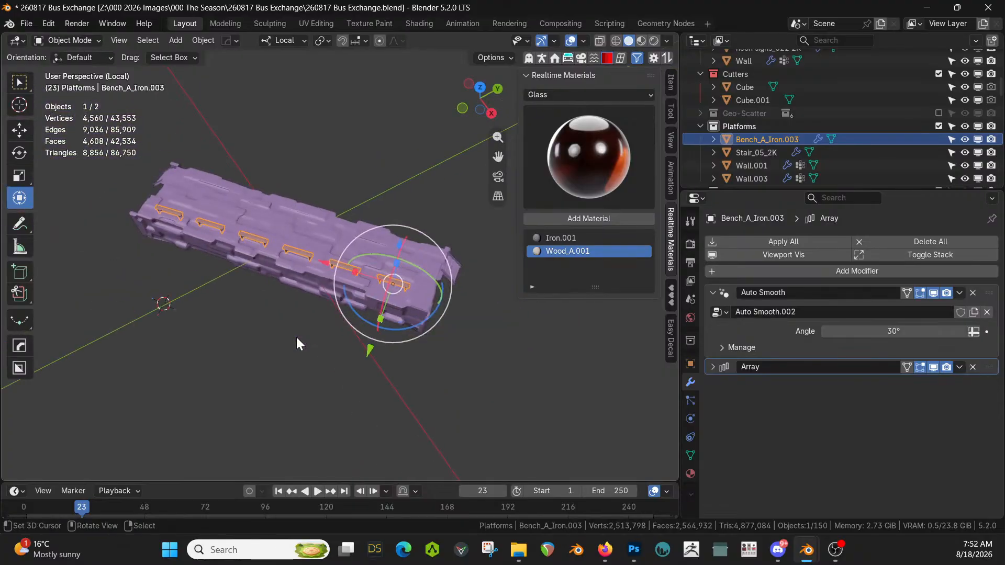
middle_click_drag(296, 337, 302, 368)
key("KP_7")
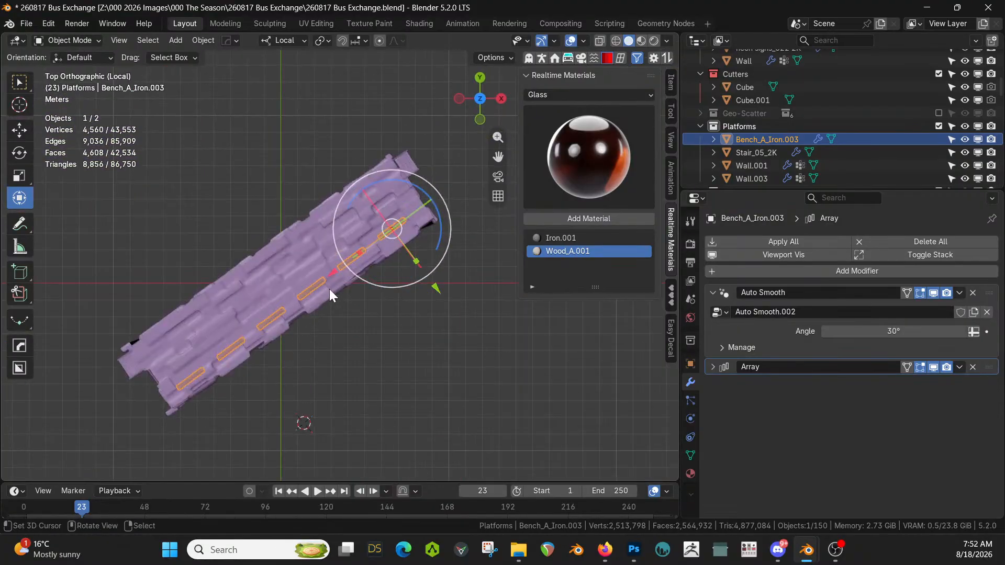
key("g")
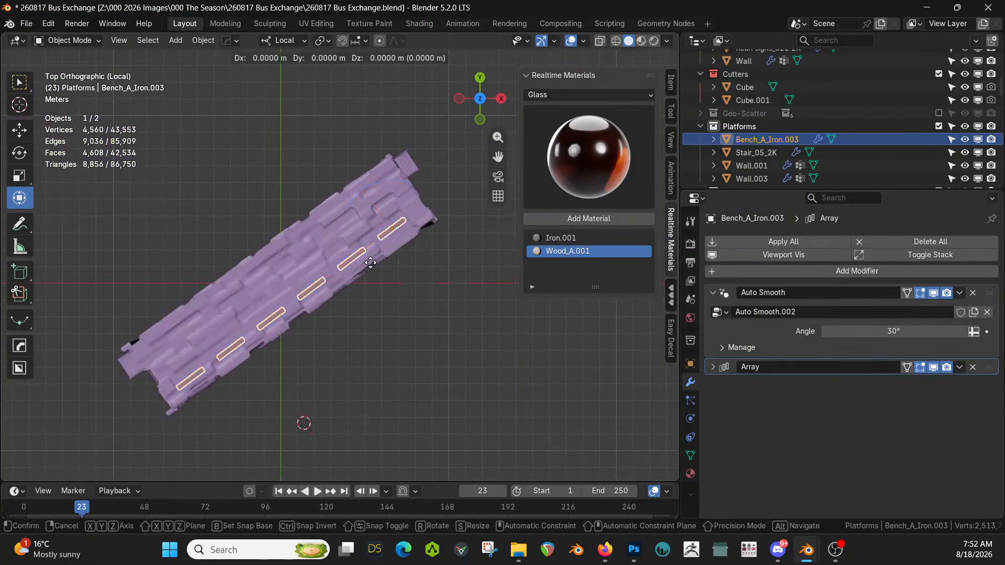
key("x")
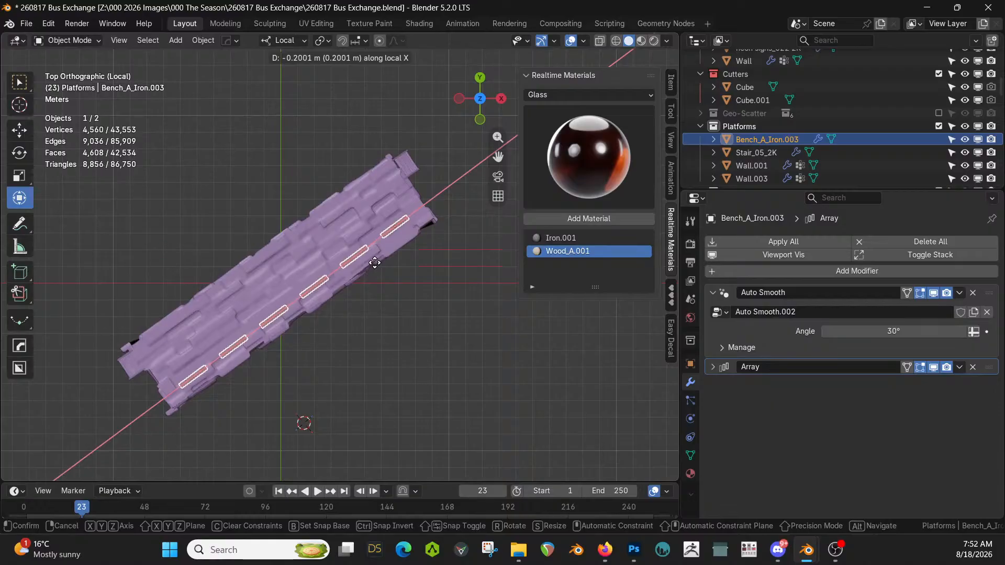
left_click(374, 264)
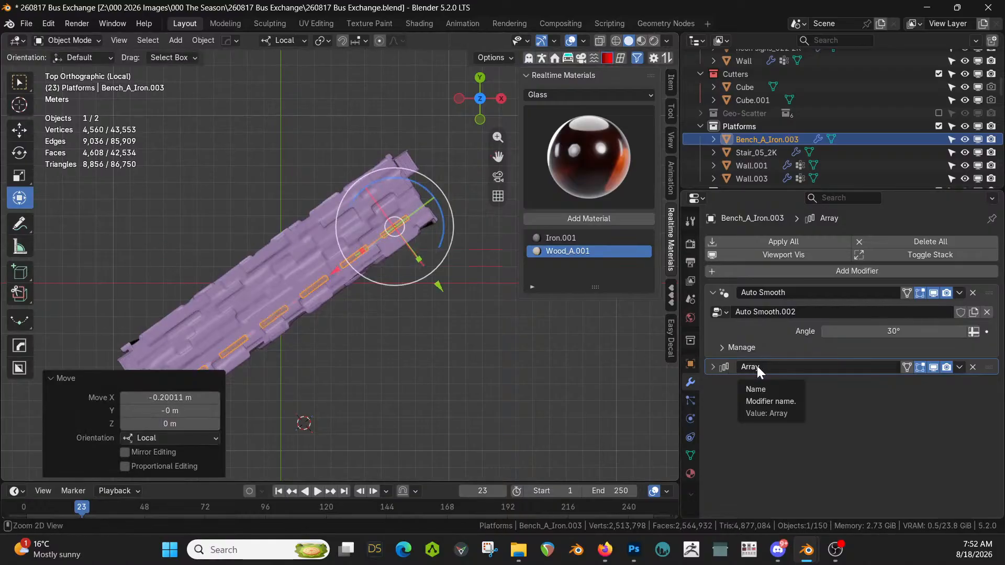
key("ctrl+a")
Raise the bench row about 0.07 m along local Z
middle_click_drag(576, 365, 540, 290)
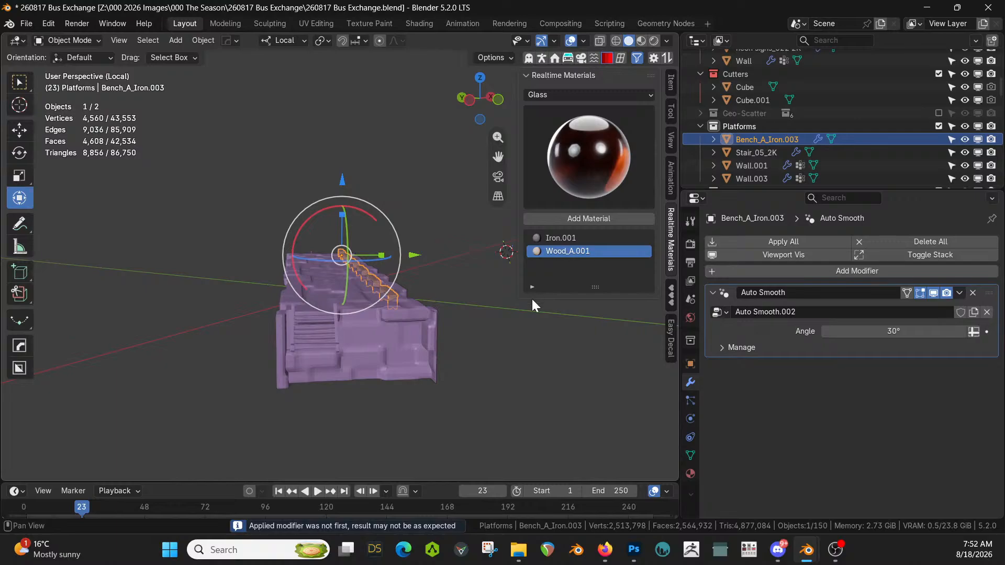
scroll(369, 318, "up", 4)
mouse_move(369, 319)
middle_mouse_down()
mouse_move(391, 311)
mouse_move(352, 315)
mouse_move(377, 325)
middle_mouse_up()
key("g")
key("z")
key("z")
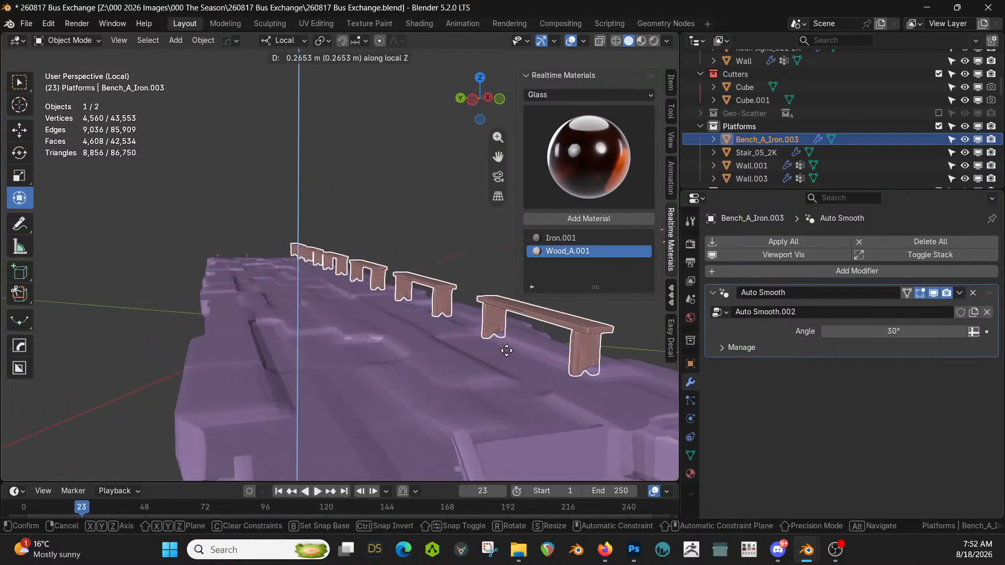
left_click(505, 360)
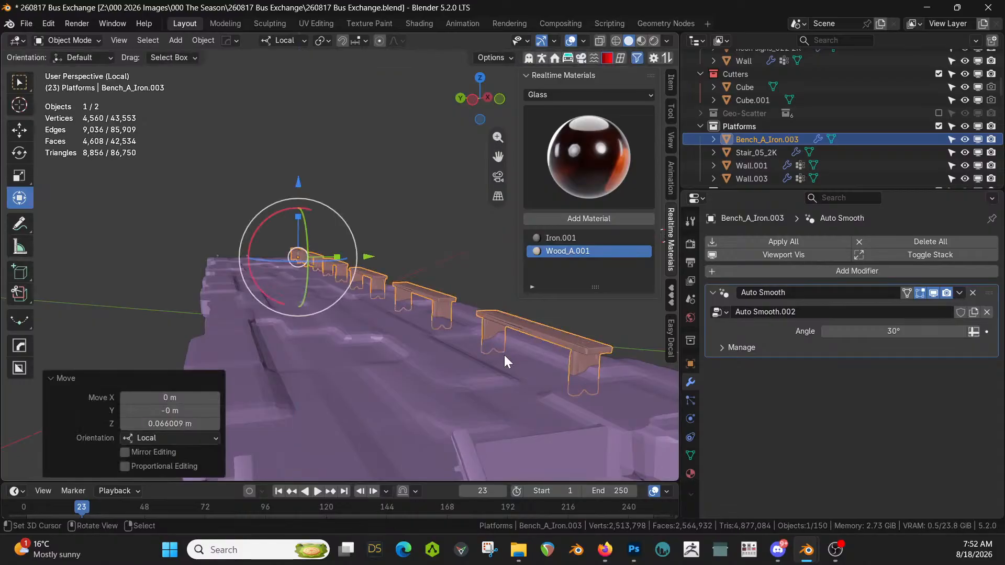
Shift the bench row about -0.47 m along local Y across the platform
key("g")
key("y")
key("y")
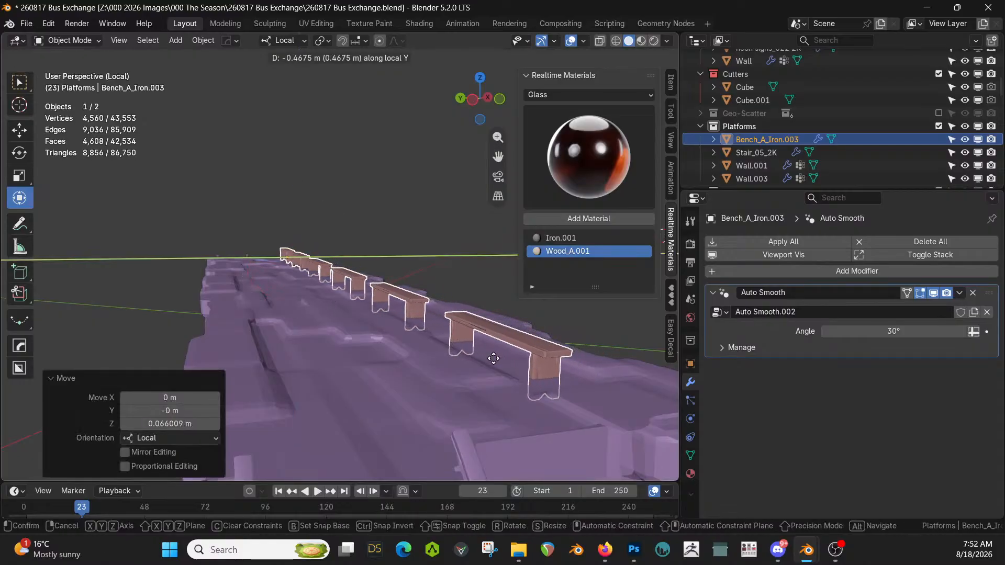
left_click(494, 359)
Join the bench row into the Wall.003 platform, keeping the platform as the active object
middle_click_drag(494, 359, 5, 383)
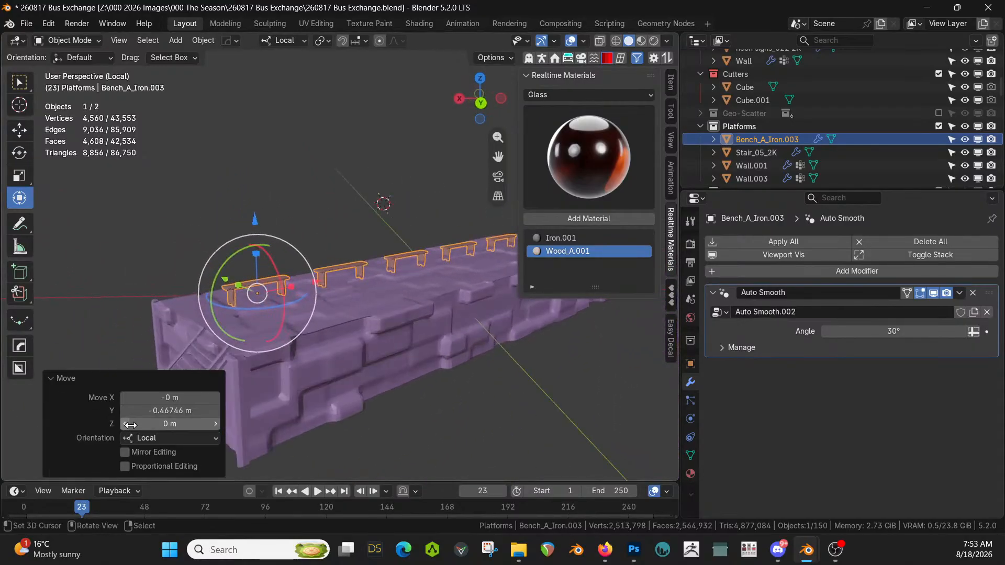
scroll(308, 339, "up", 3)
middle_click_drag(309, 339, 127, 320)
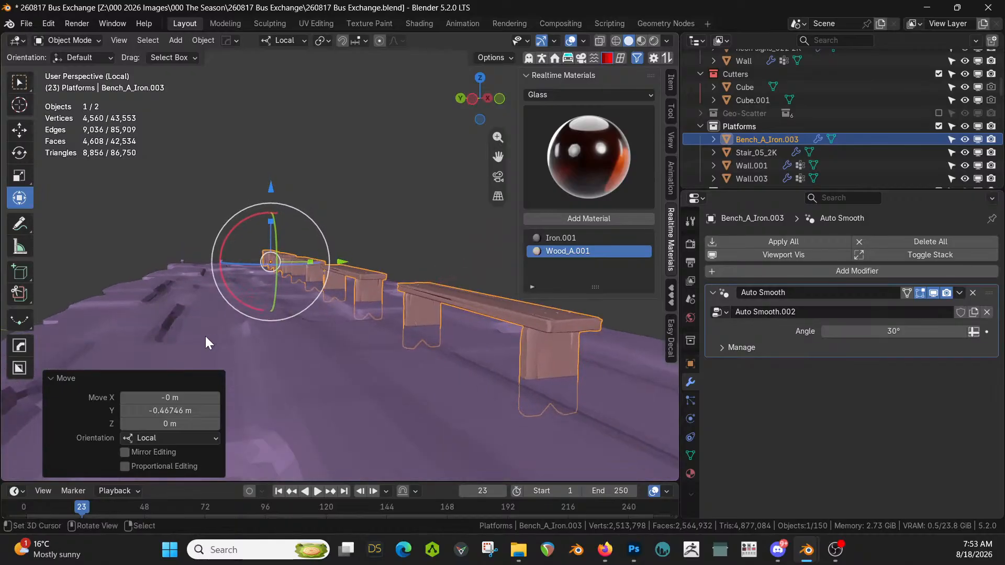
middle_click_drag(206, 344, 532, 392)
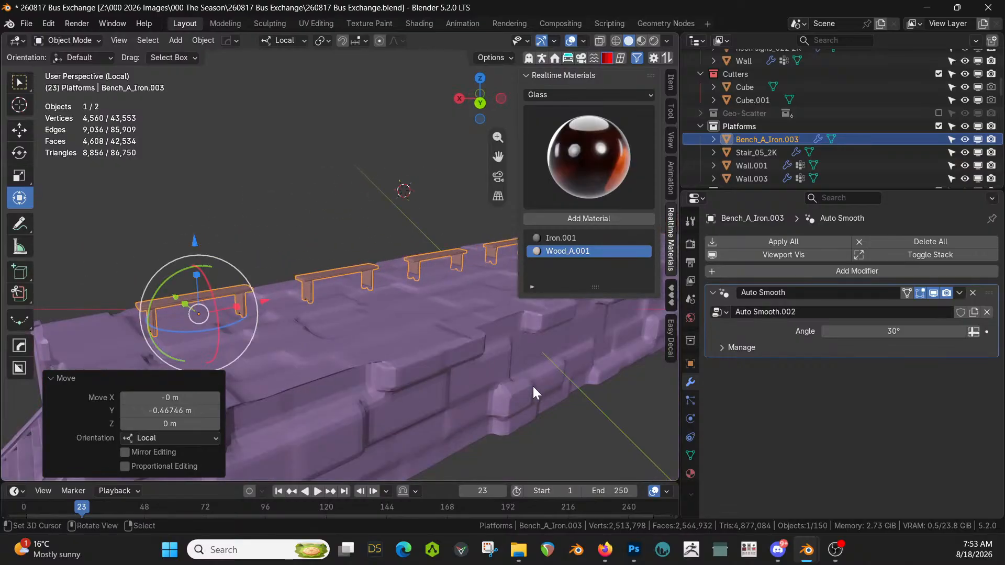
left_click(381, 336, "shift")
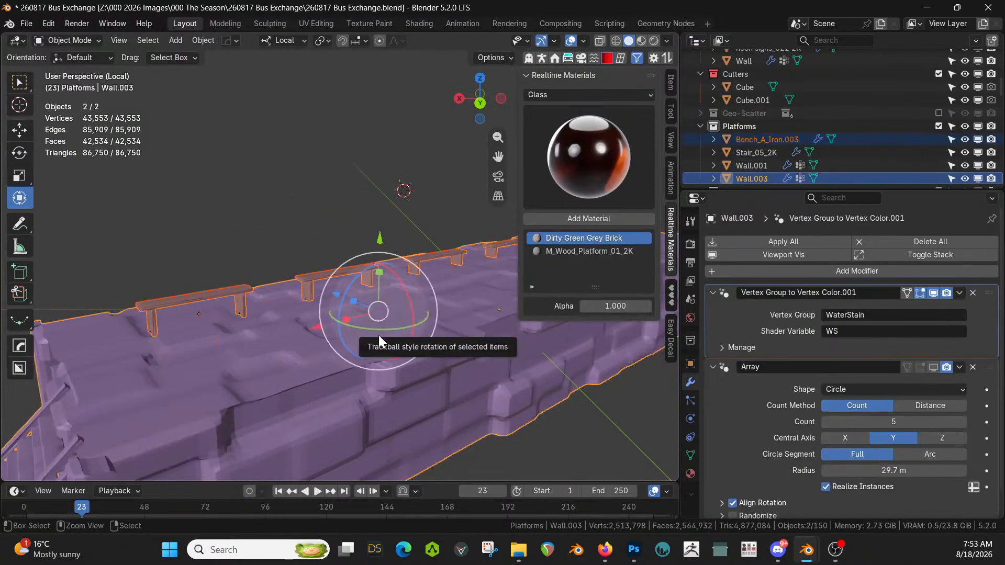
key("ctrl+j")
Leave local view and re-enable the platform's circular Array modifier in the viewport
key("KP_Divide")
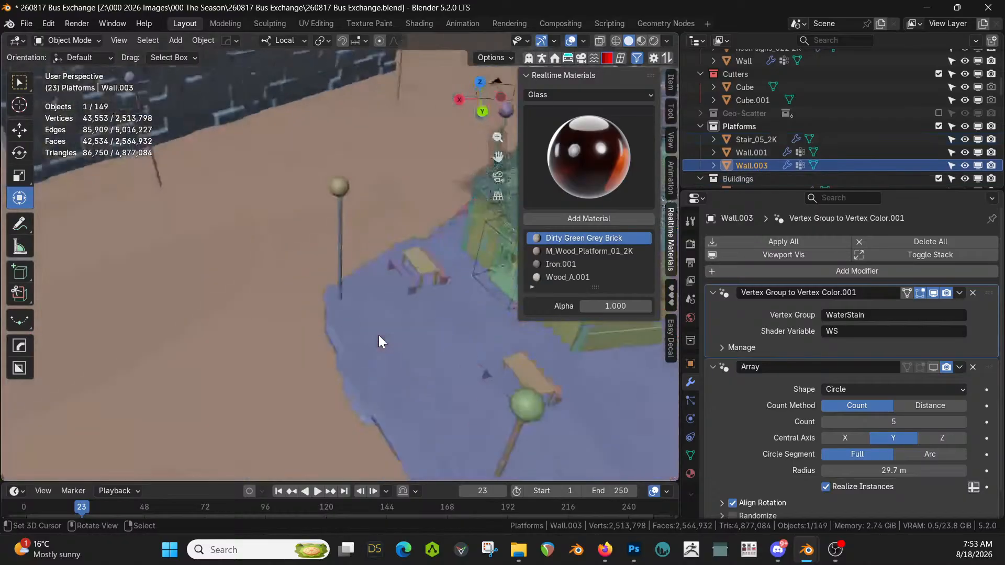
middle_click_drag(368, 333, 304, 261)
left_click(934, 367)
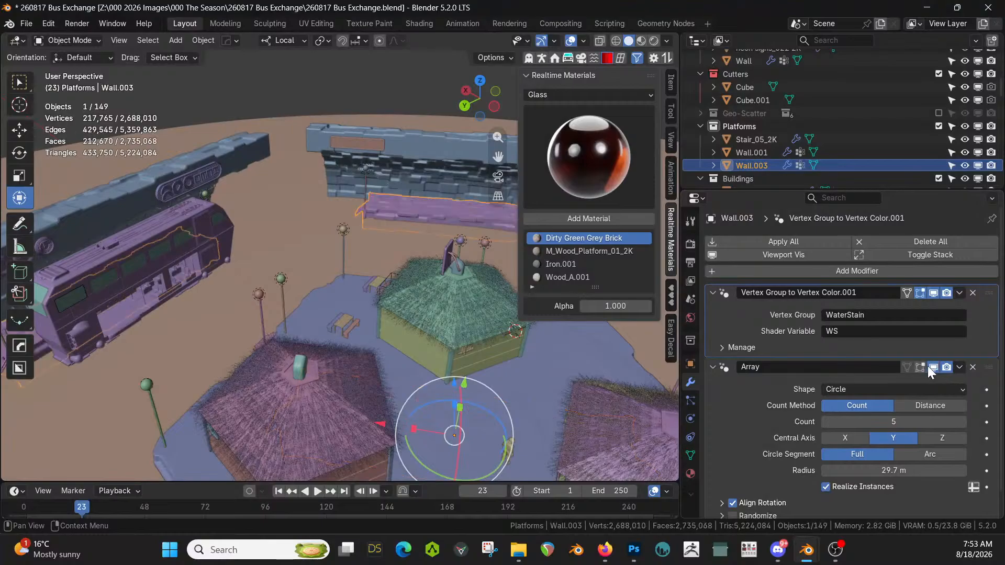
Switch the viewport to rendered shading and examine the platforms with their benches, the bus and the central island
mouse_move(518, 301)
middle_mouse_down()
mouse_move(317, 285)
mouse_move(291, 266)
mouse_move(255, 275)
mouse_move(268, 280)
mouse_move(280, 266)
mouse_move(237, 247)
mouse_move(259, 233)
mouse_move(233, 238)
middle_mouse_up()
key("z")
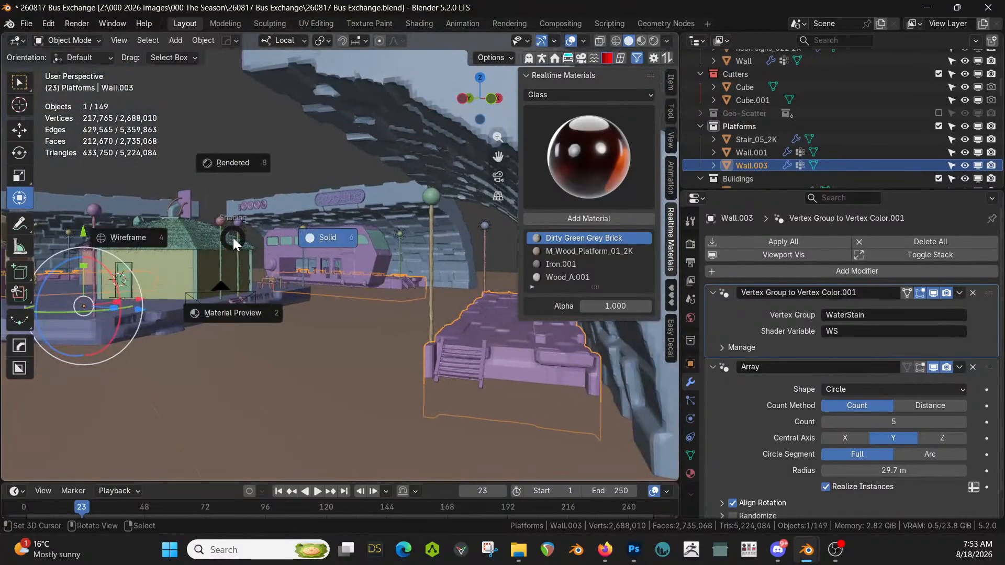
key("8")
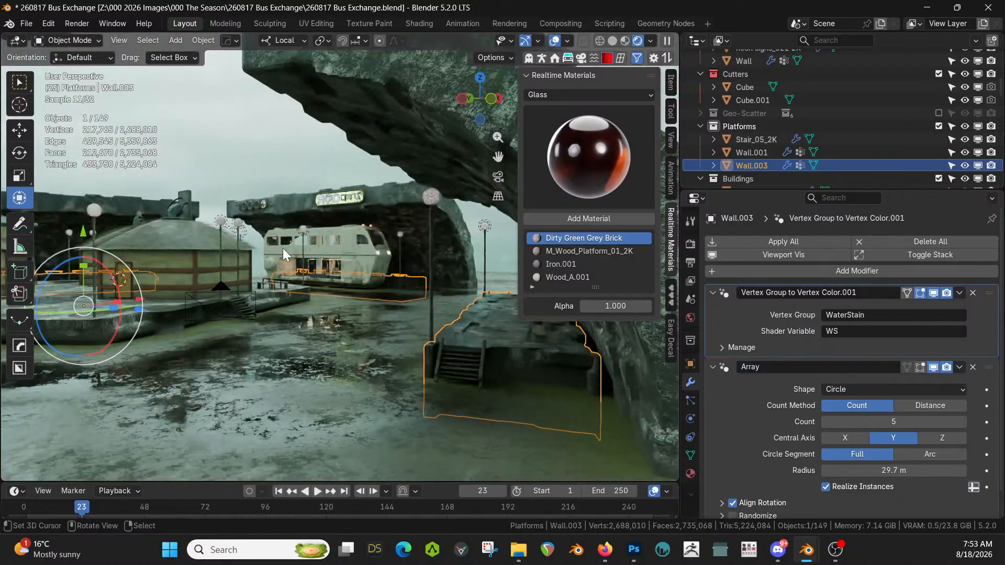
middle_click_drag(283, 248, 310, 306, "shift")
scroll(233, 263, "up", 2)
scroll(249, 259, "up", 2)
scroll(176, 252, "down", 2)
scroll(197, 279, "down", 5)
scroll(313, 311, "up", 3)
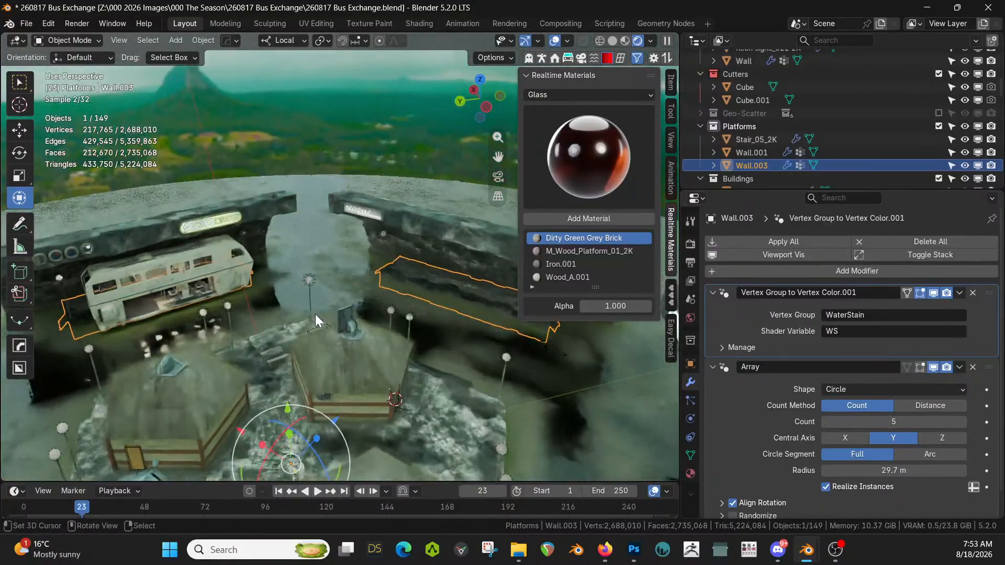
middle_click_drag(218, 321, 240, 370)
scroll(258, 324, "up", 4)
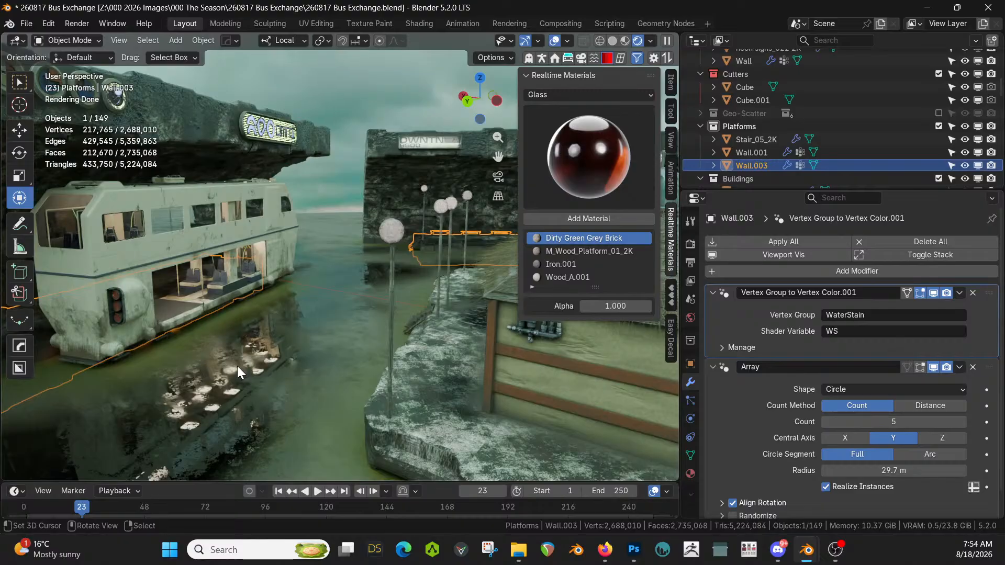
Make a linked duplicate of the Bus with its child Windows object, leaving the copy in place
middle_click_drag(304, 271, 255, 310)
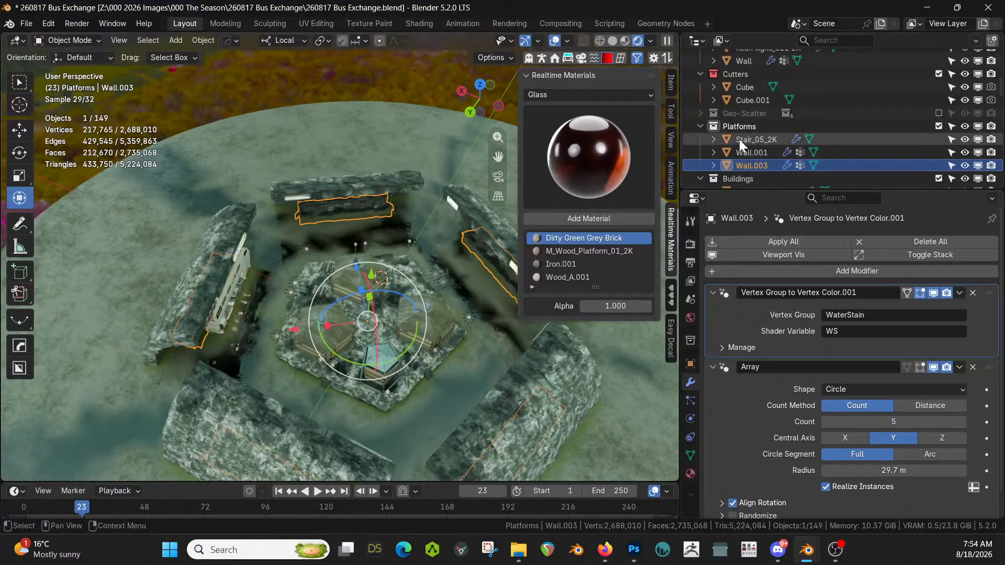
scroll(740, 139, "up", 3)
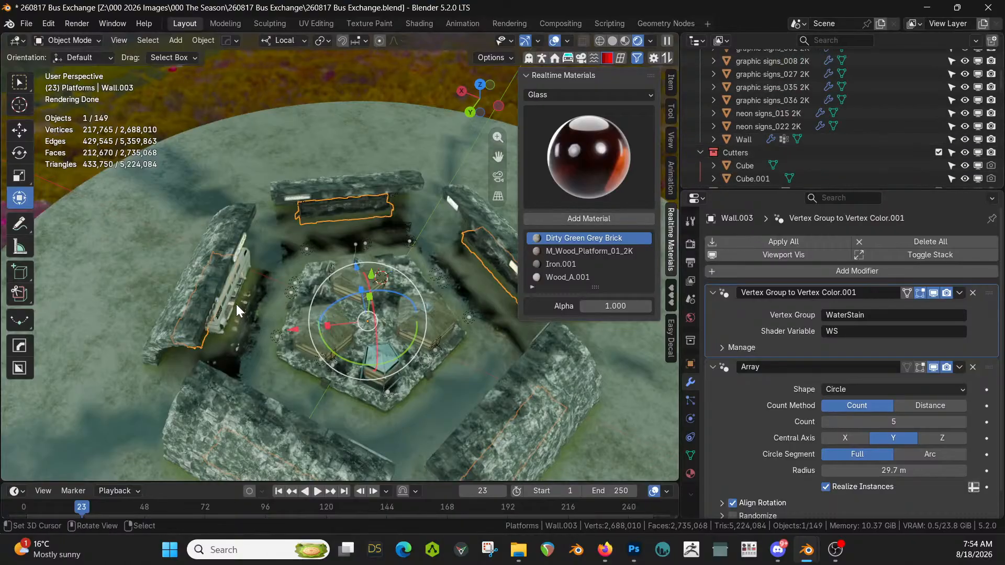
left_click(241, 277)
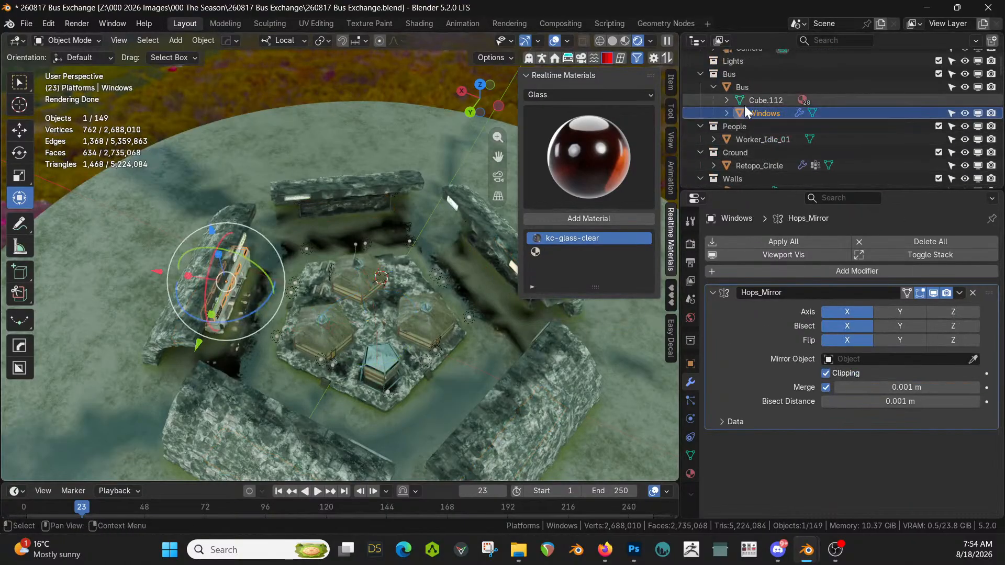
left_click(746, 87)
right_click(743, 87)
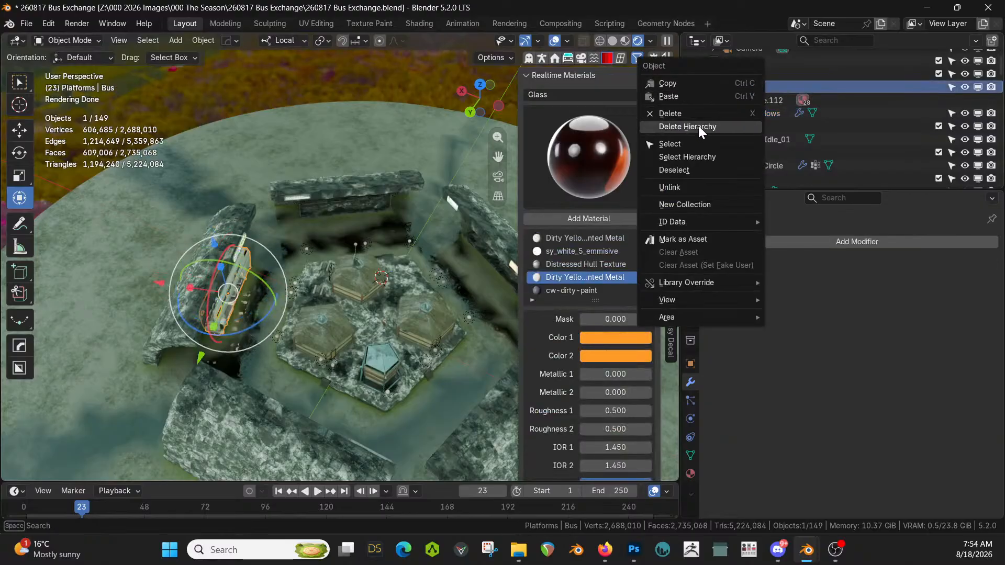
left_click(692, 157)
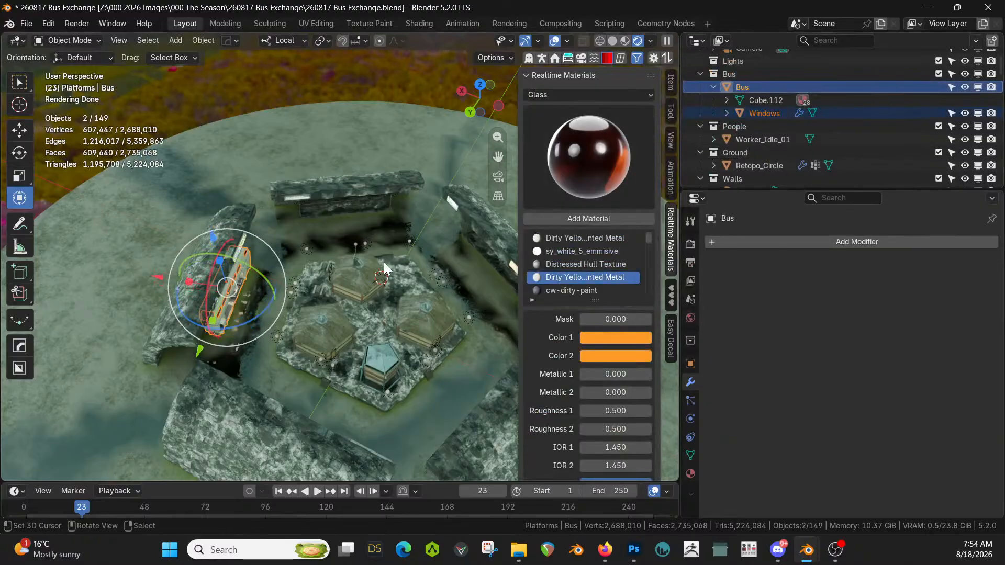
key("alt+d")
right_click(385, 262)
In top view, move the bus copy into the gap between two neighbouring walls and rotate it 20° to align with the gap
key("KP_7")
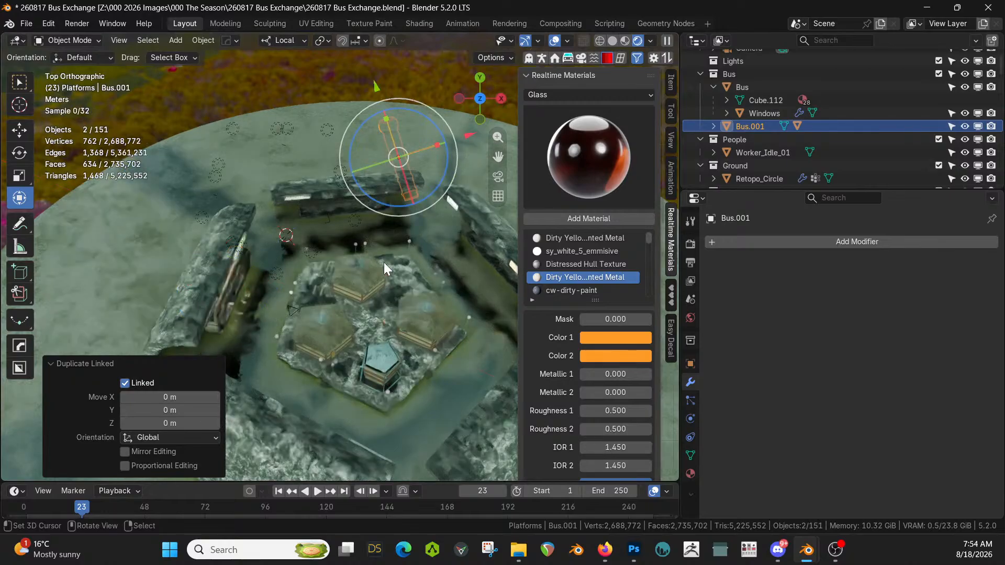
key("g")
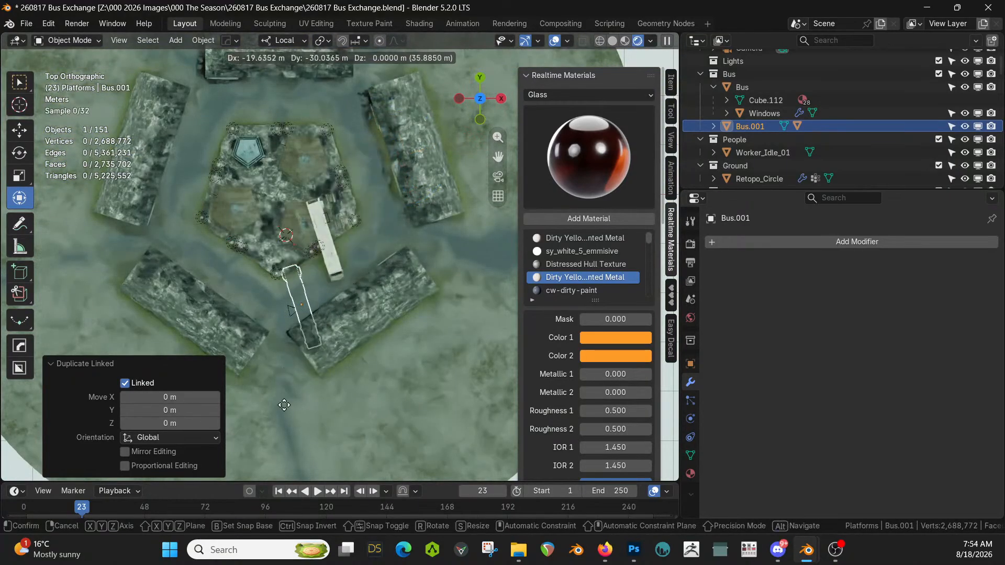
left_click(265, 444)
key("r")
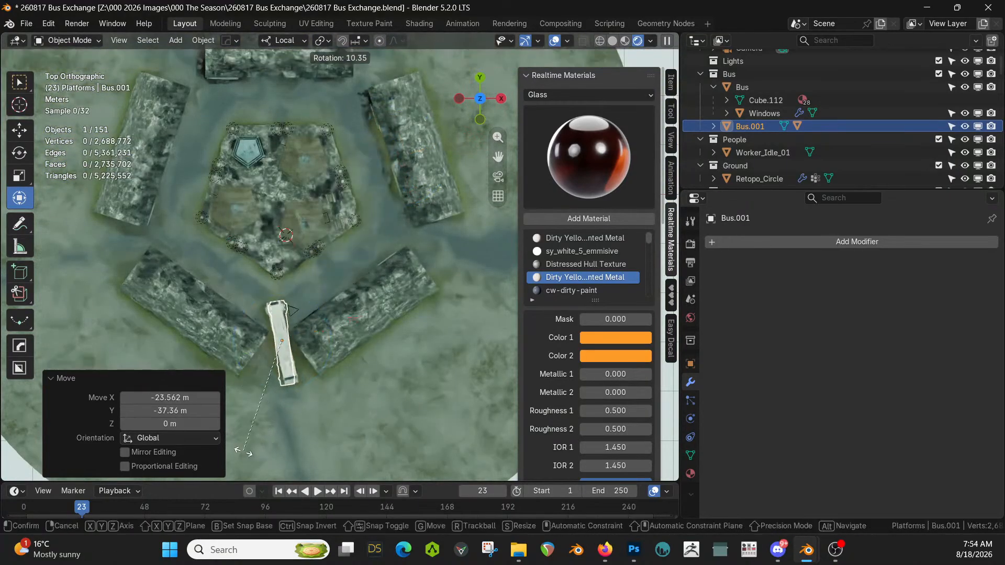
left_click(229, 439)
key("g")
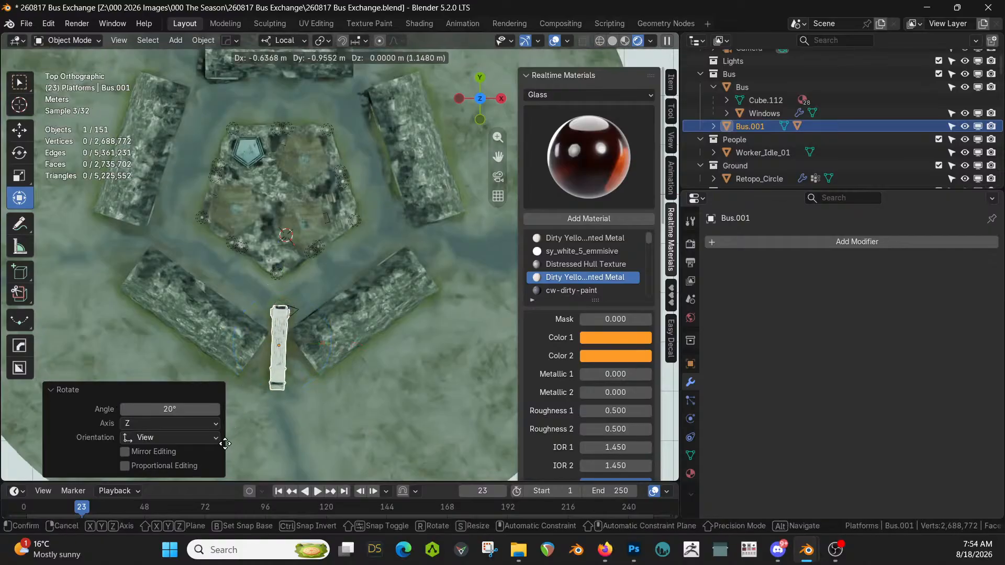
left_click(225, 443)
Try rotating the bus copy 1807° about its local Y axis
middle_click_drag(290, 434, 369, 397)
scroll(380, 390, "up", 5)
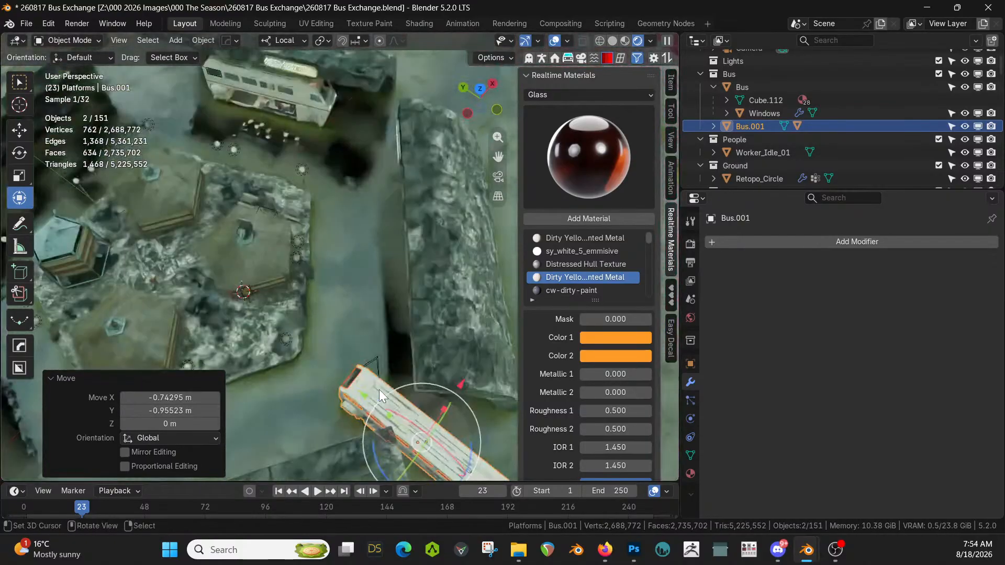
middle_click_drag(362, 362, 328, 278, "shift")
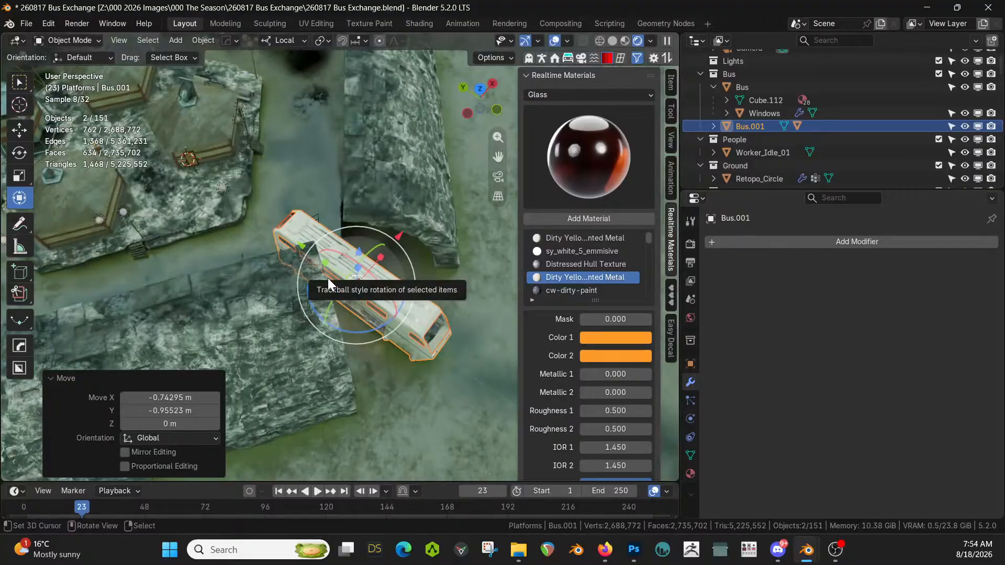
key("r")
key("z")
key("z")
type("180")
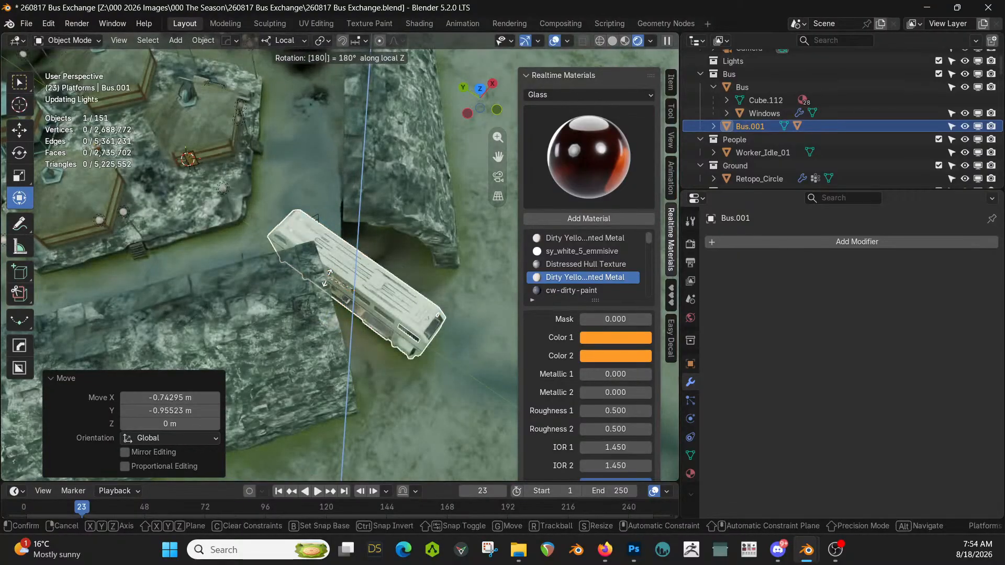
type("y")
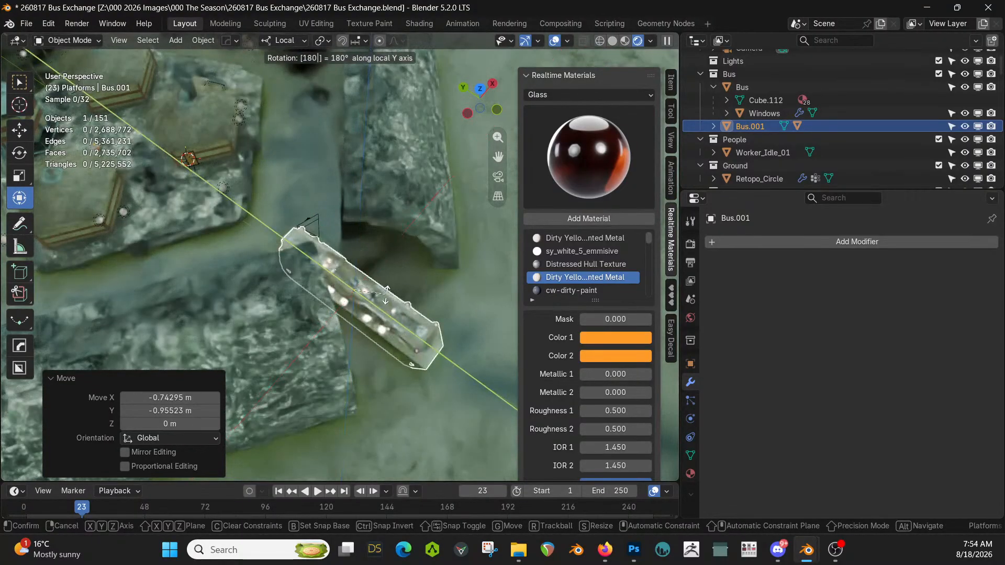
type("7")
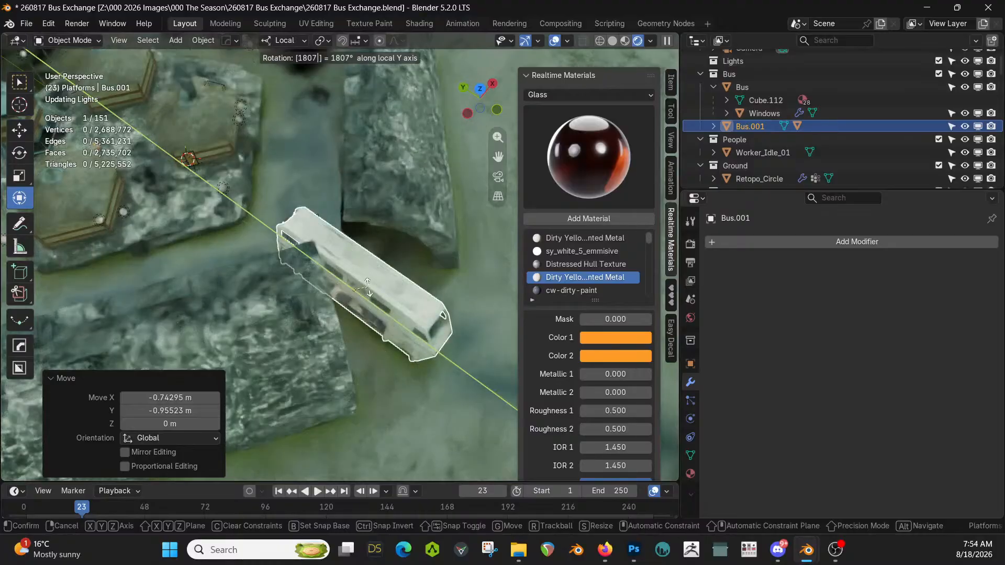
key("Return")
Clear the bus copy's rotation, rotate it about -9.47° around local Z and shift it about -0.31 m along X
key("KP_7")
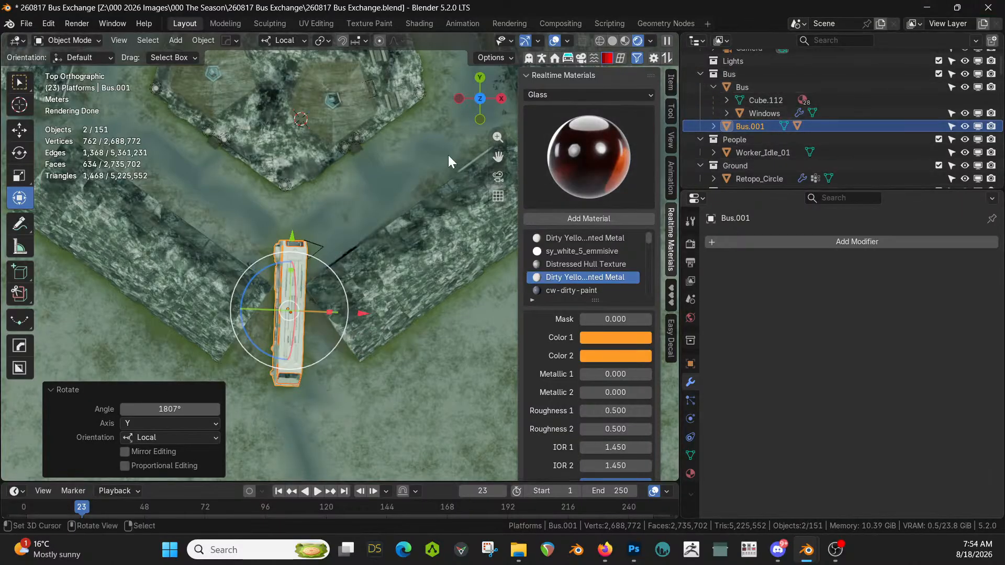
key("alt+r")
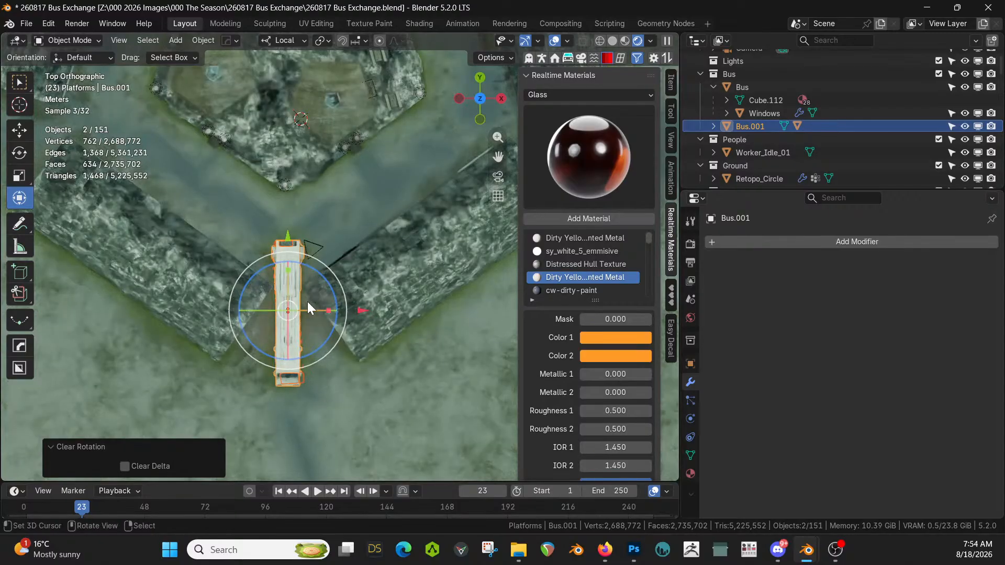
key("r")
key("z")
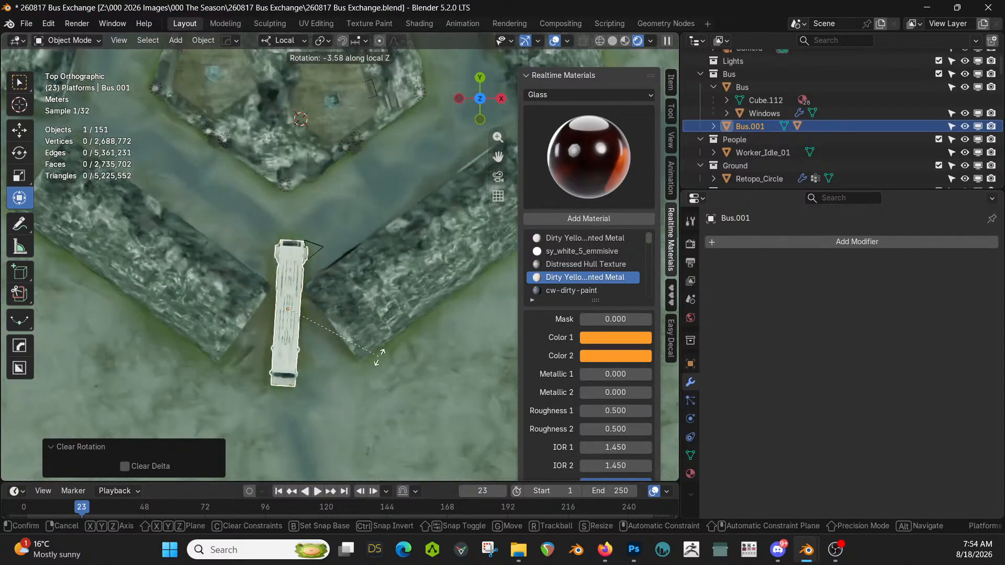
left_click(374, 367)
key("g")
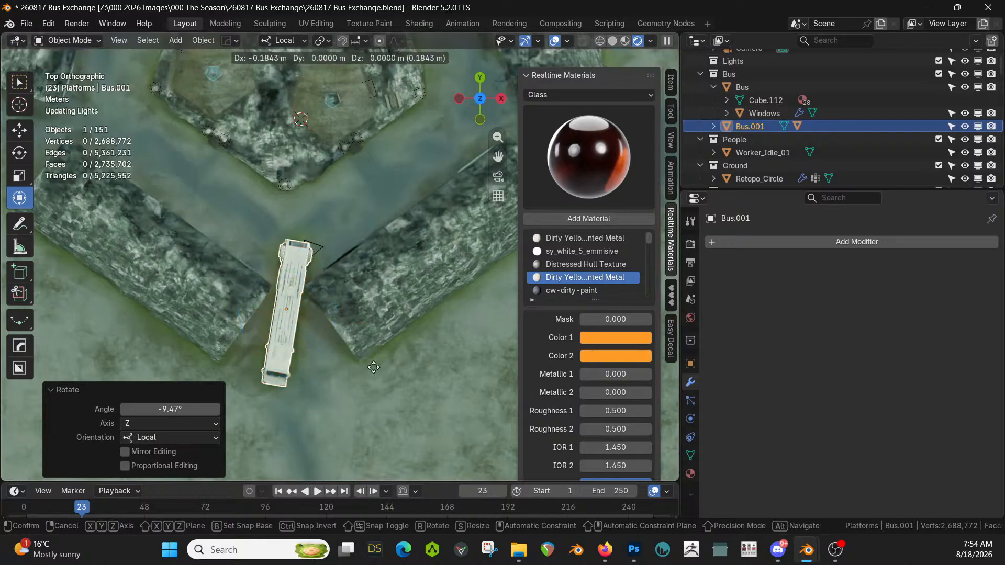
left_click(372, 368)
Rotate the bus copy 180° around its local Z axis and save the file
middle_click_drag(399, 349, 421, 324)
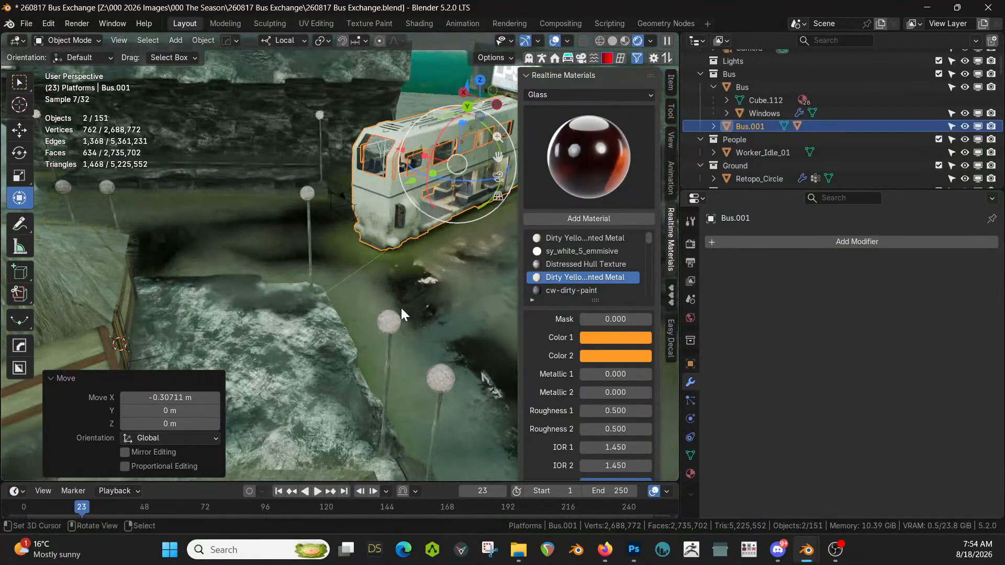
key("r")
key("z")
key("z")
type("180")
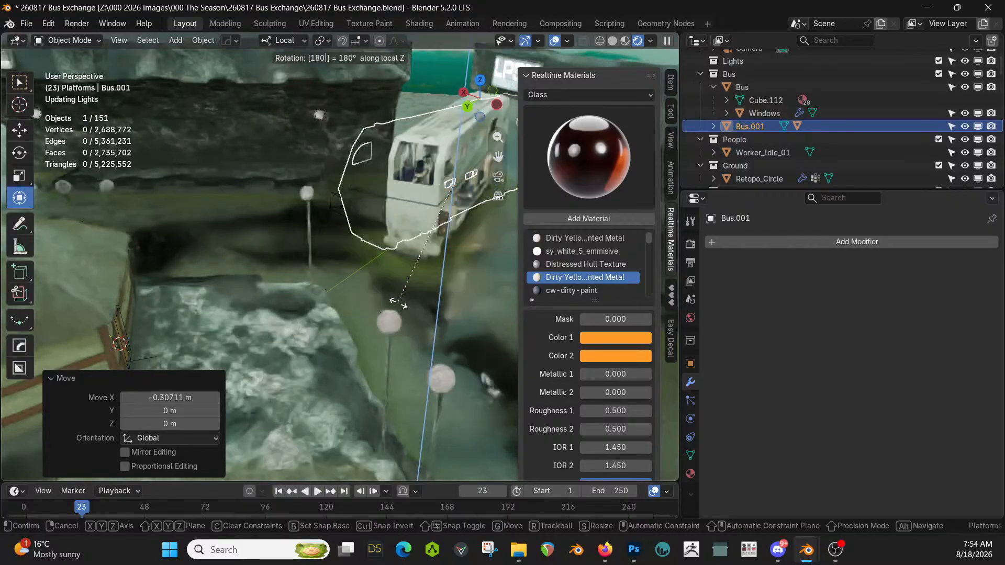
key("Return")
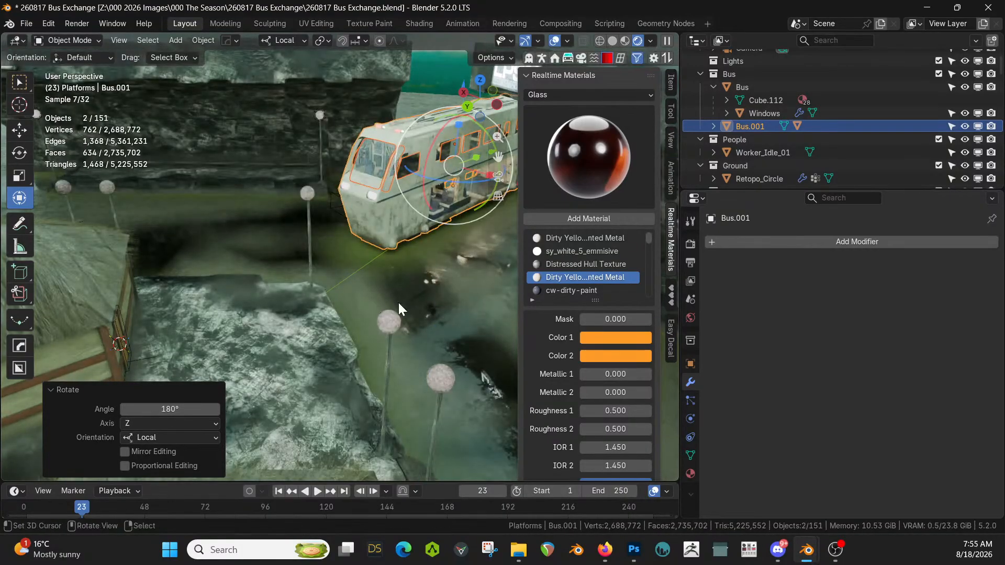
key("ctrl+s")
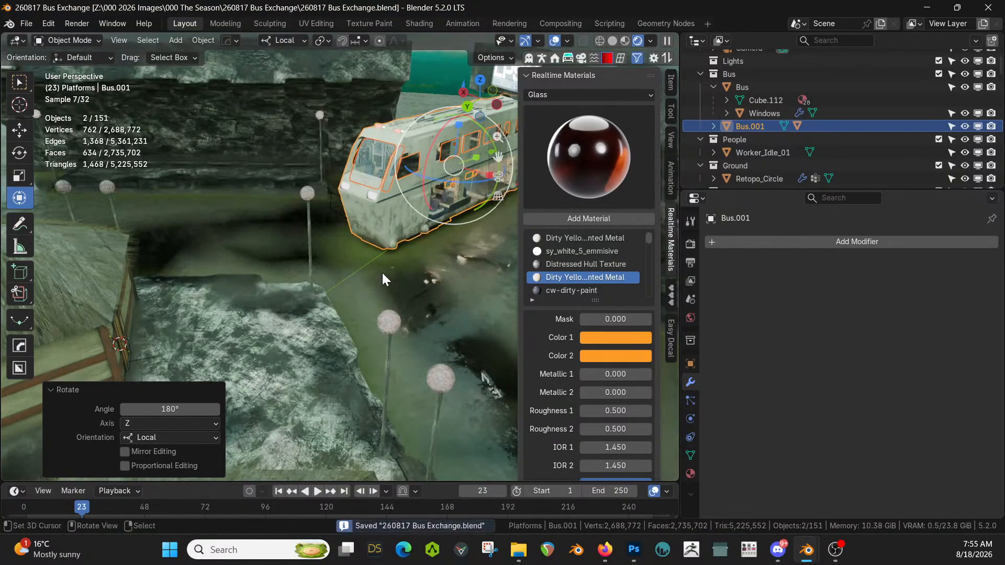
Bring the Driver_Sit asset into the scene, placing it on the front of the bus copy
middle_click_drag(383, 274, 365, 311)
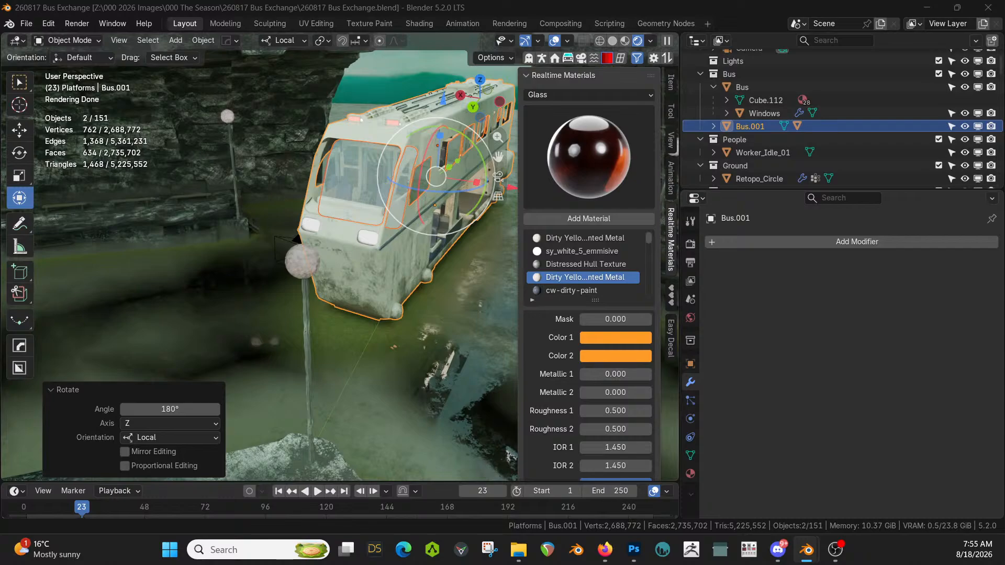
left_click_drag(166, 0, 343, 203)
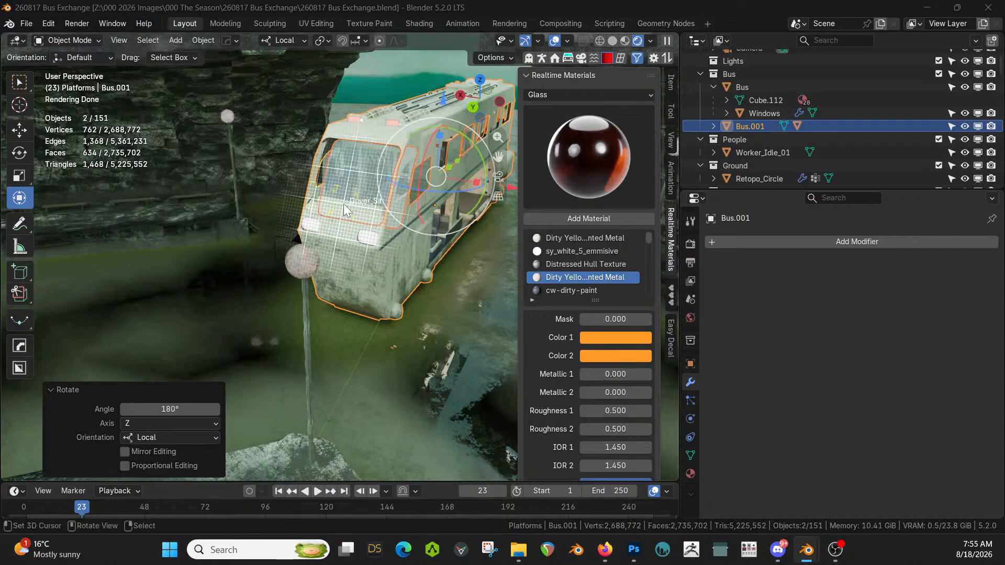
left_click_drag(343, 204, 343, 204)
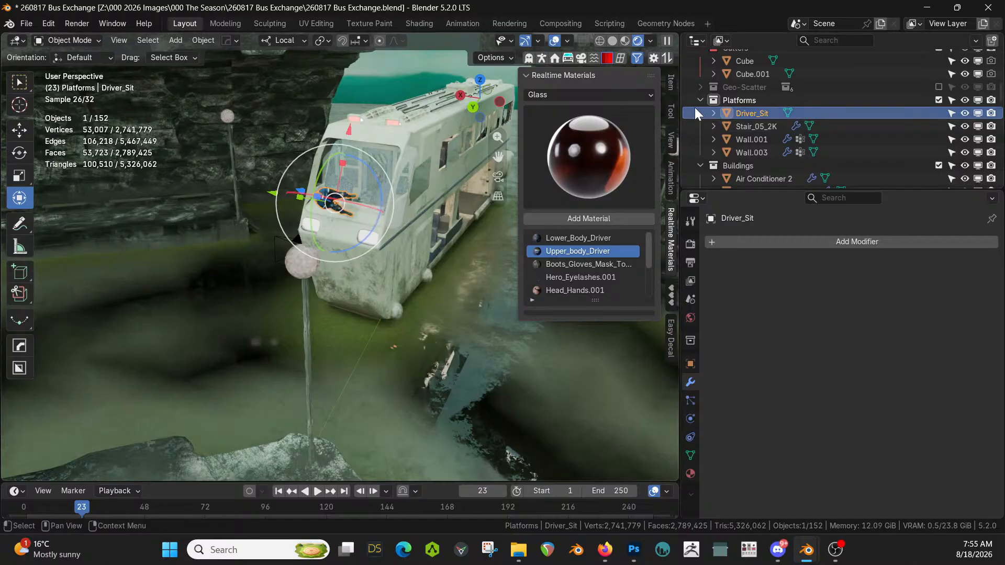
Reset the Driver_Sit figure's rotation to 0° on all axes
left_click(670, 81)
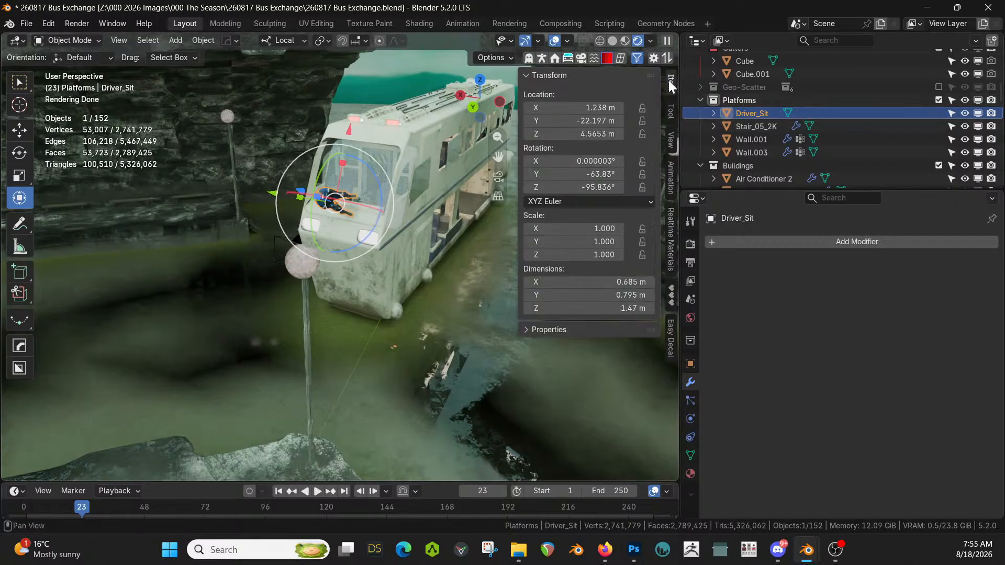
double_click(586, 187)
type("0")
key("Return")
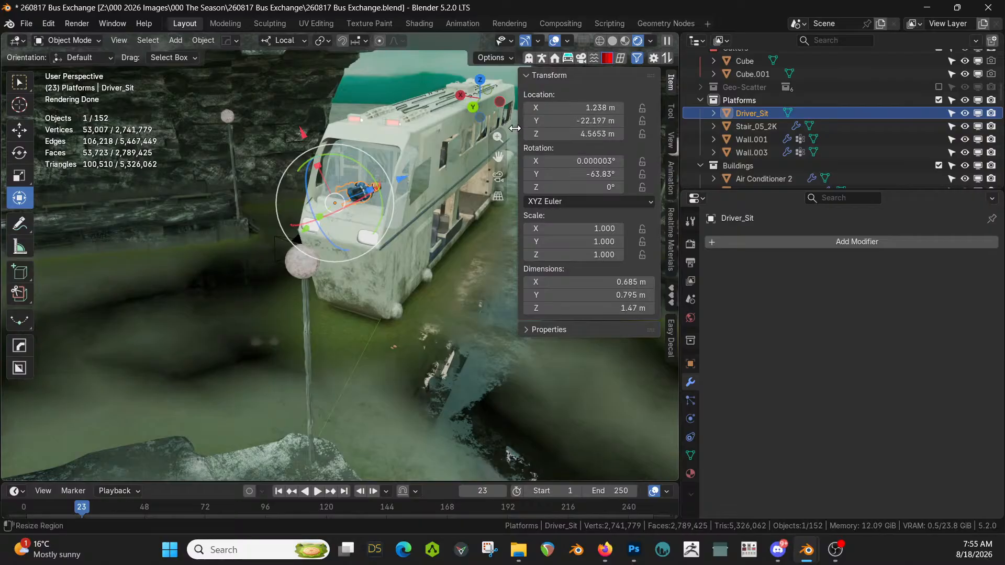
key("alt+r")
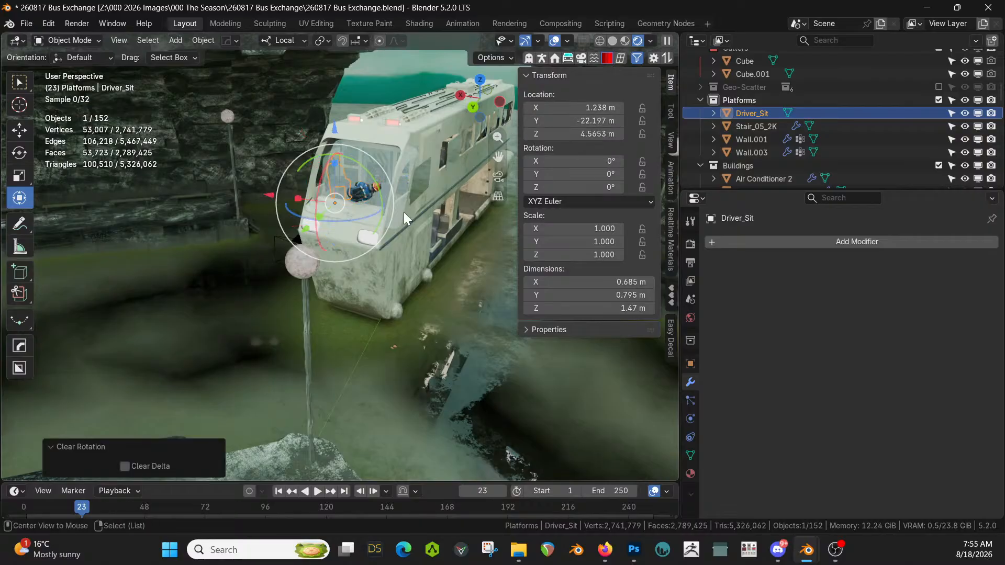
Switch the viewport to solid shading and frame the Driver_Sit figure beside the bus cab interior
key("z")
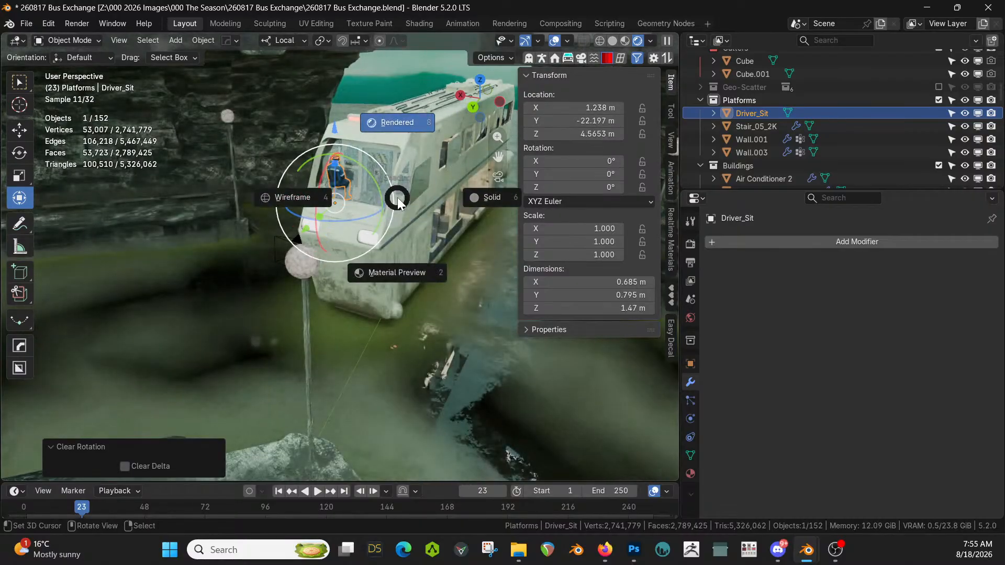
key("6")
scroll(387, 222, "up", 5)
scroll(379, 230, "down", 3)
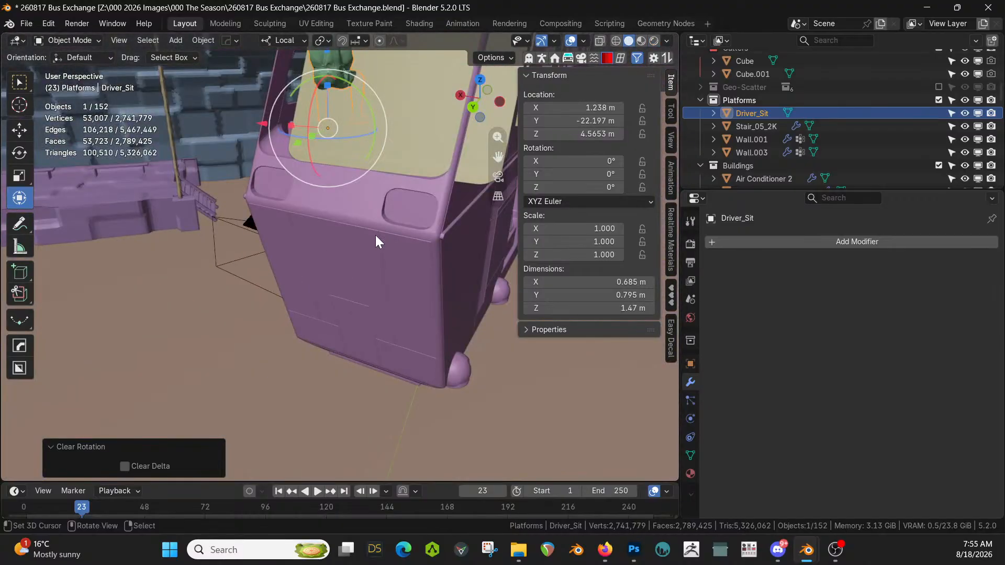
mouse_move(375, 235)
middle_mouse_down()
mouse_move(315, 243)
mouse_move(402, 289)
middle_mouse_up()
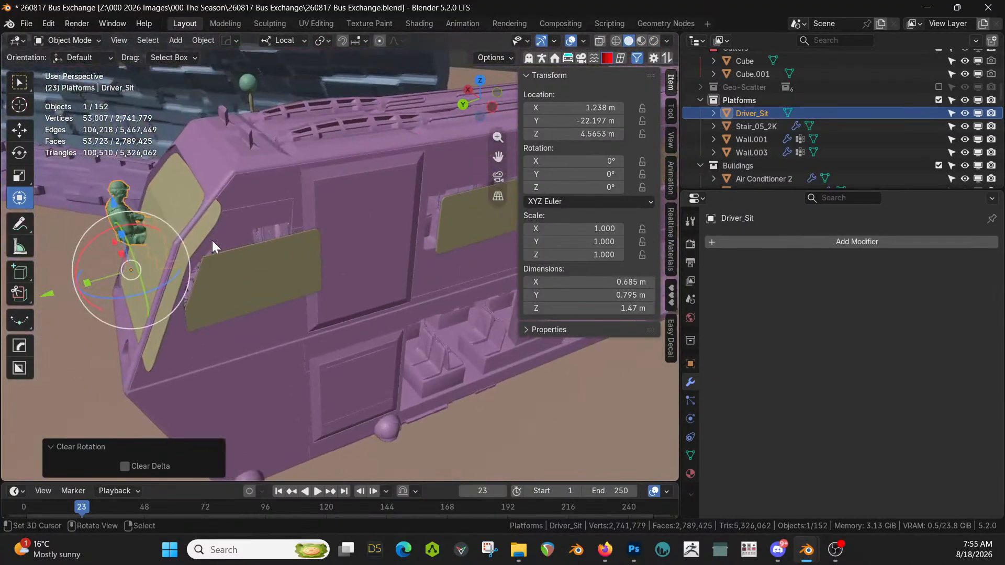
key("KP_Decimal")
middle_click_drag(212, 240, 138, 139)
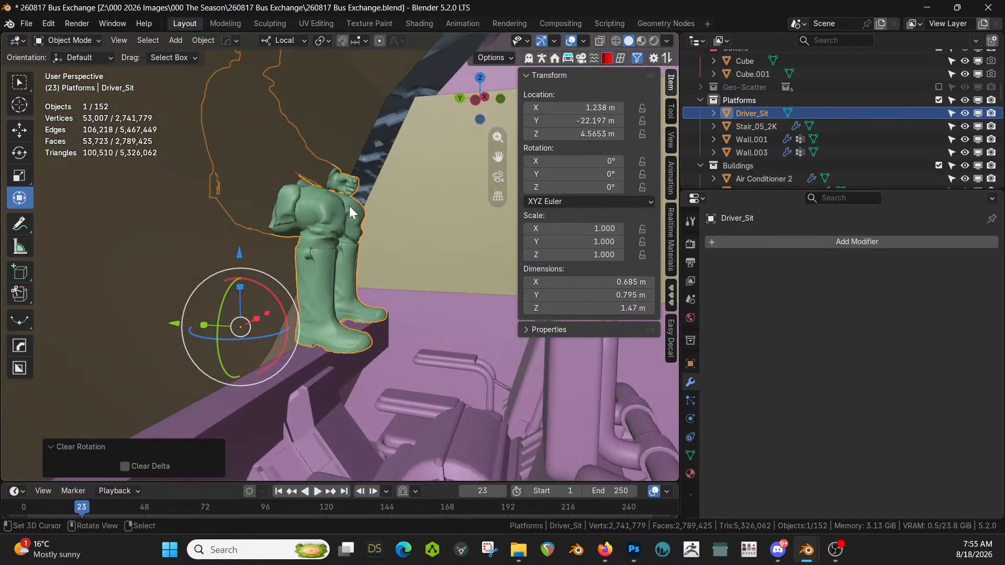
Rotate the Driver_Sit figure 180° around its local Z axis
left_click(327, 213)
left_click(312, 206)
key("r")
key("z")
key("z")
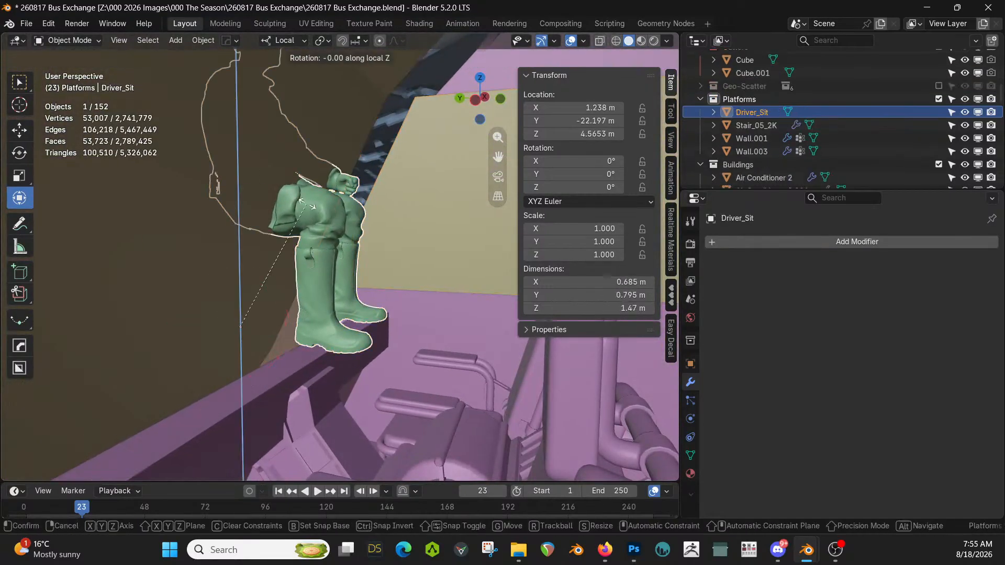
type("180")
key("Return")
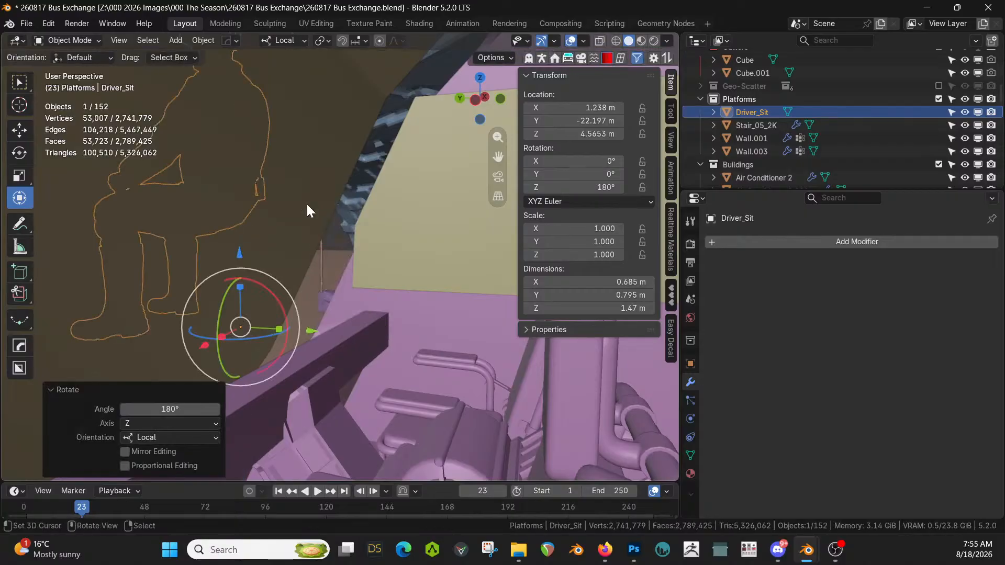
Move the Driver_Sit figure onto the driver's seat in the bus cab and shift it about -0.075 m along its local X axis
key("g")
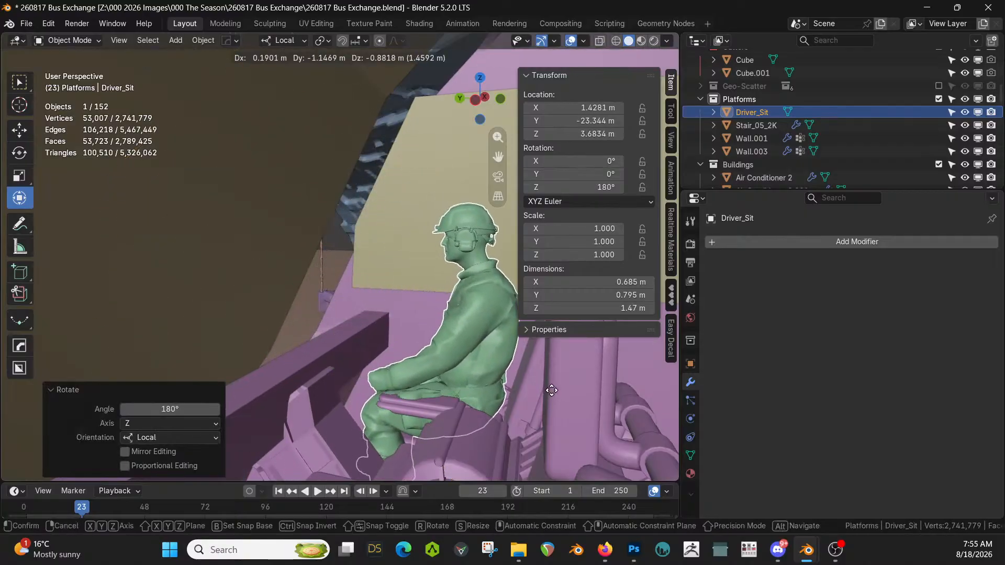
left_click(536, 391)
scroll(528, 391, "up", 5)
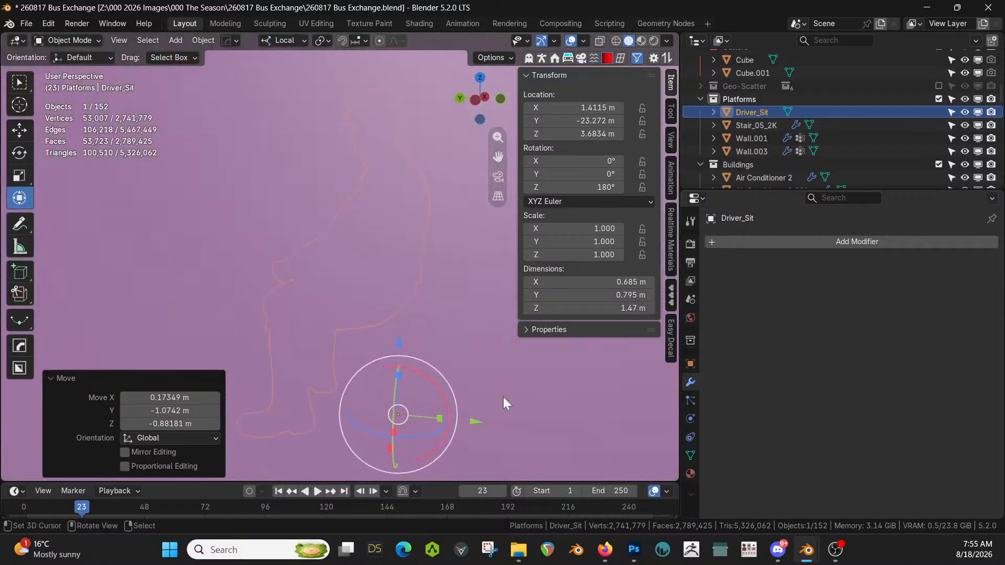
middle_click_drag(504, 397, 414, 475)
scroll(400, 459, "up", 2)
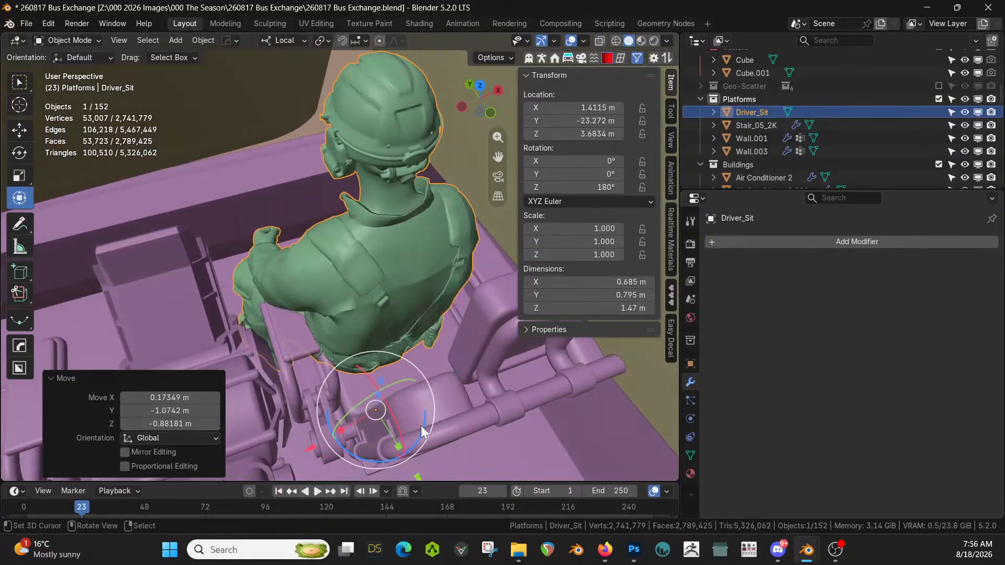
key("g")
key("x")
key("x")
left_click(458, 434)
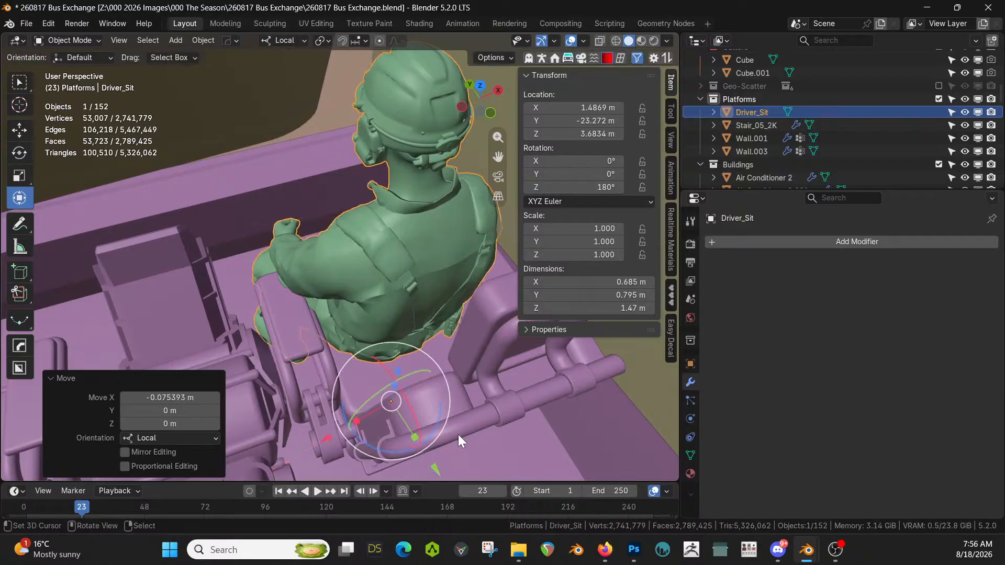
Rotate the Driver_Sit figure about -16.8° around its local Z axis and shift it about 0.08 m along local Y
key("r")
key("z")
key("z")
left_click(438, 444)
middle_click_drag(439, 444, 492, 451)
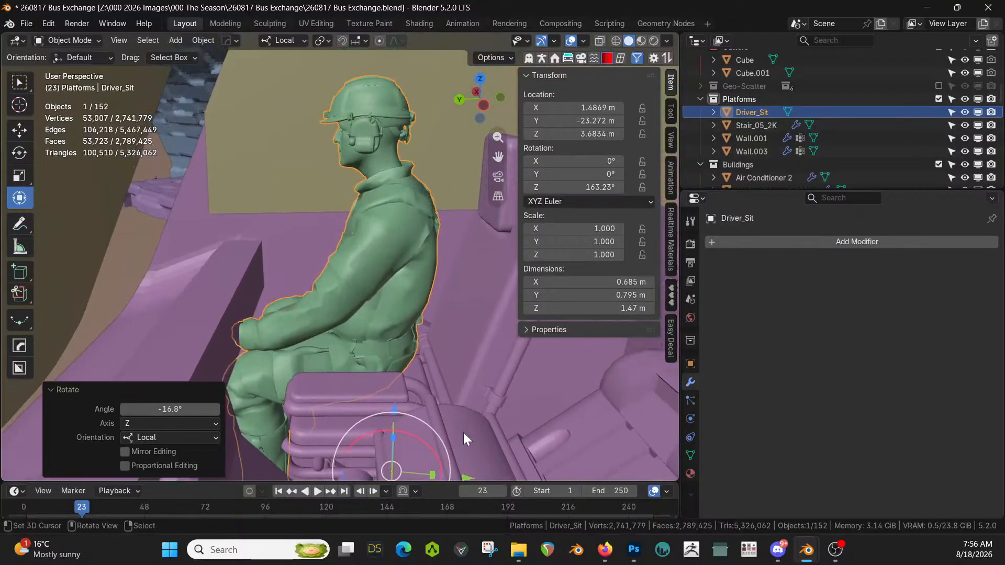
key("g")
key("y")
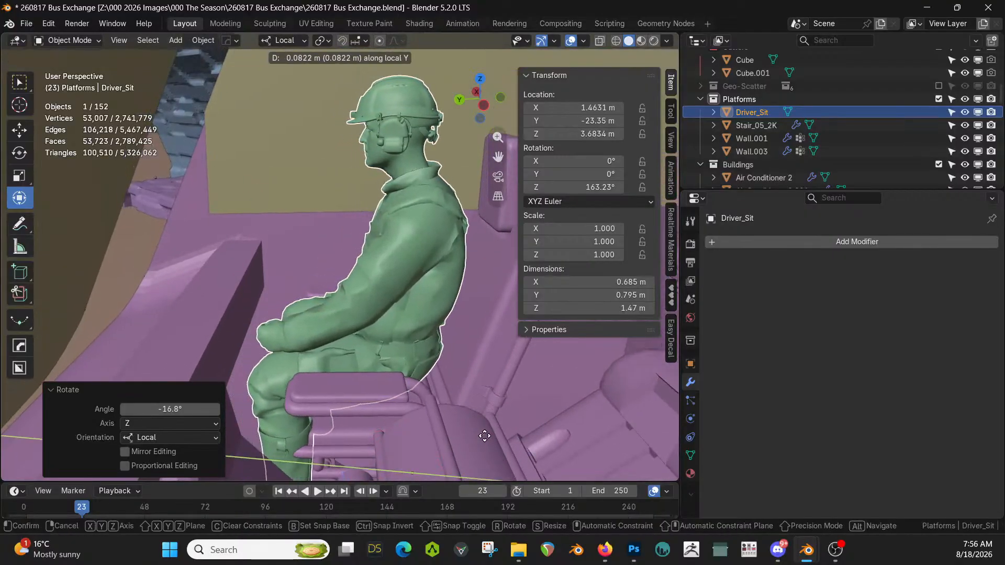
left_click(484, 436)
Align the bus copy's windows with its body by copying the rotation of Bus.001 to Windows.001, and save the file
middle_click_drag(451, 421, 484, 296)
scroll(534, 407, "down", 7)
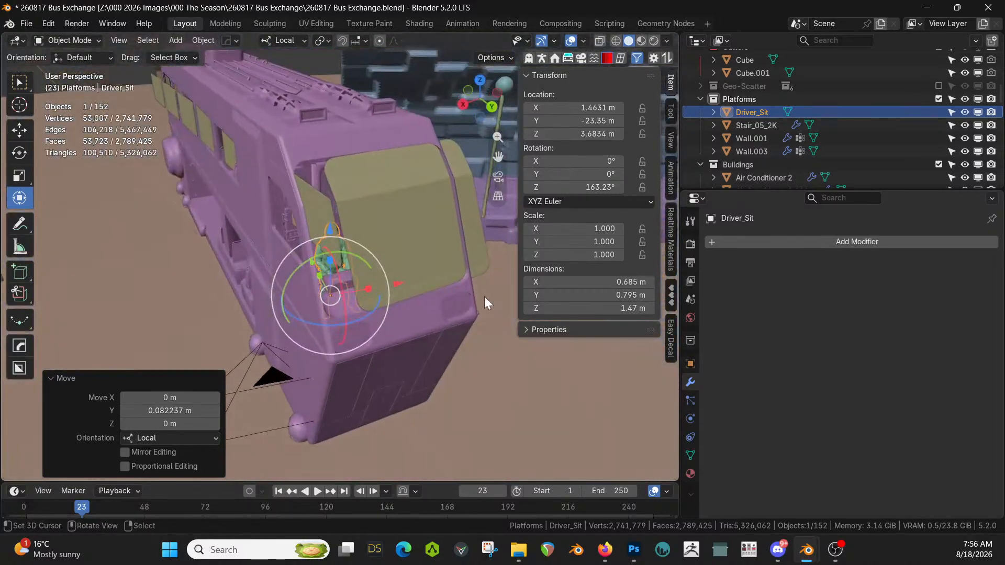
left_click(366, 194)
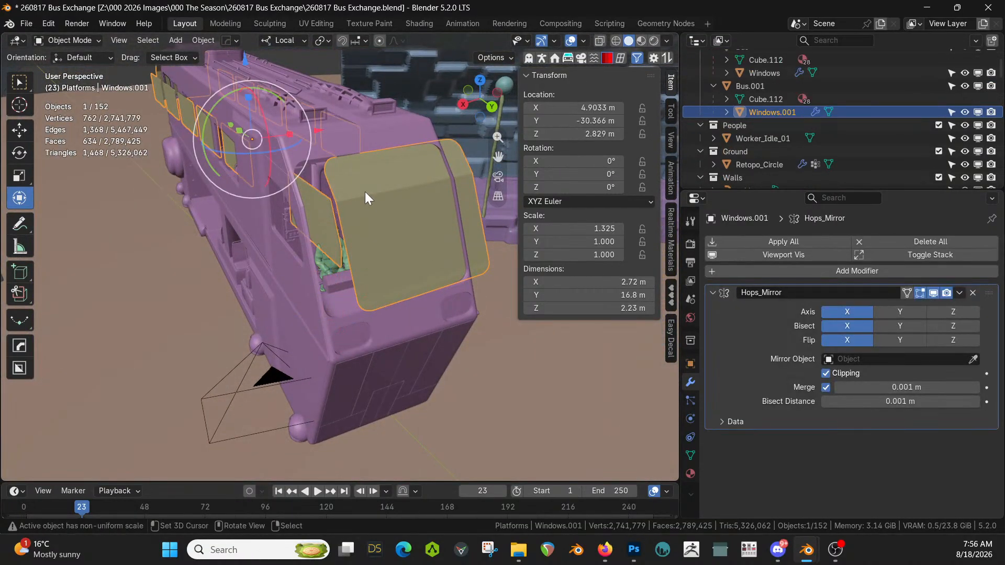
key("alt+r")
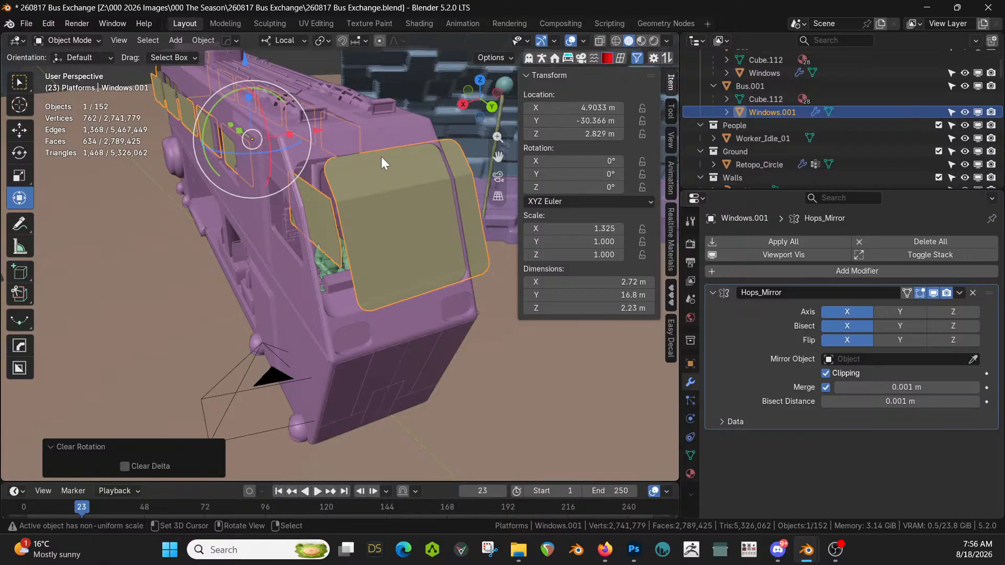
left_click(379, 134, "shift")
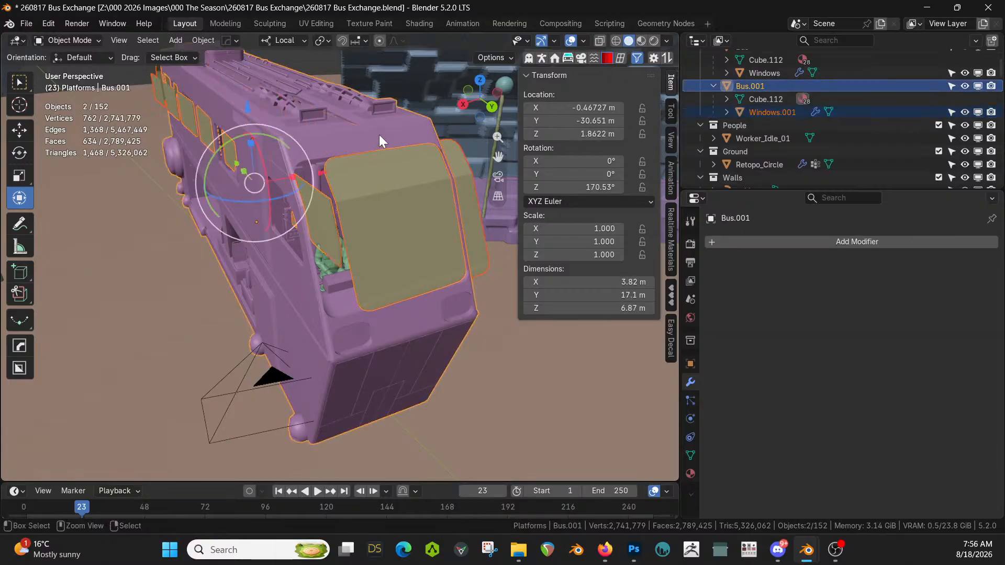
key("ctrl+c")
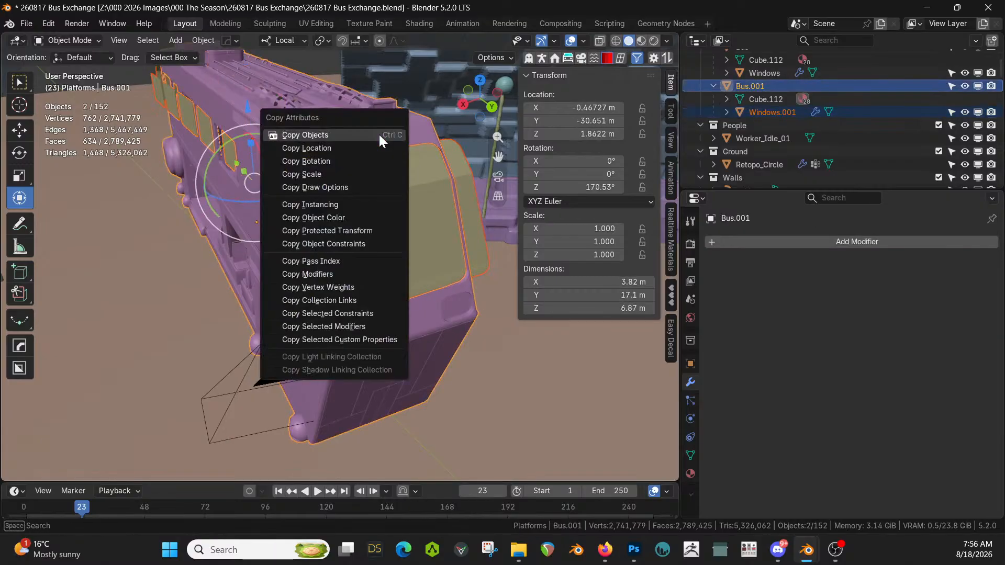
left_click(342, 161)
key("ctrl+s")
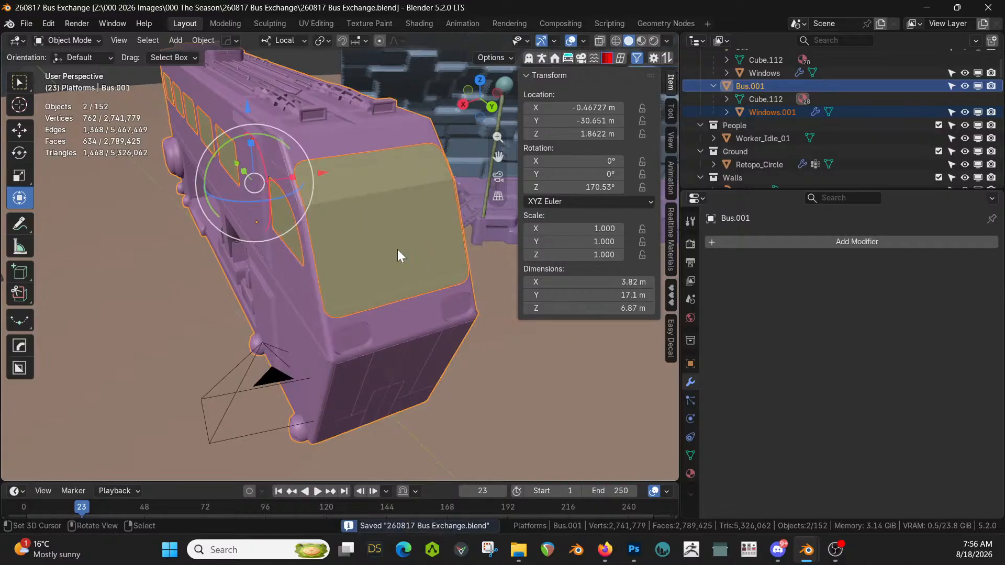
Switch the viewport to rendered shading and frame the bus copy from the front
key("z")
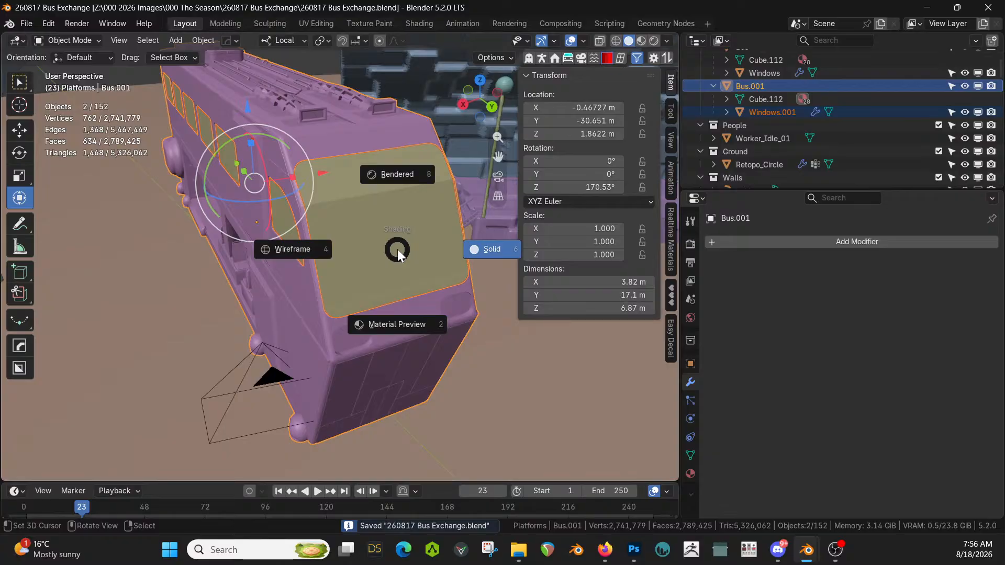
key("8")
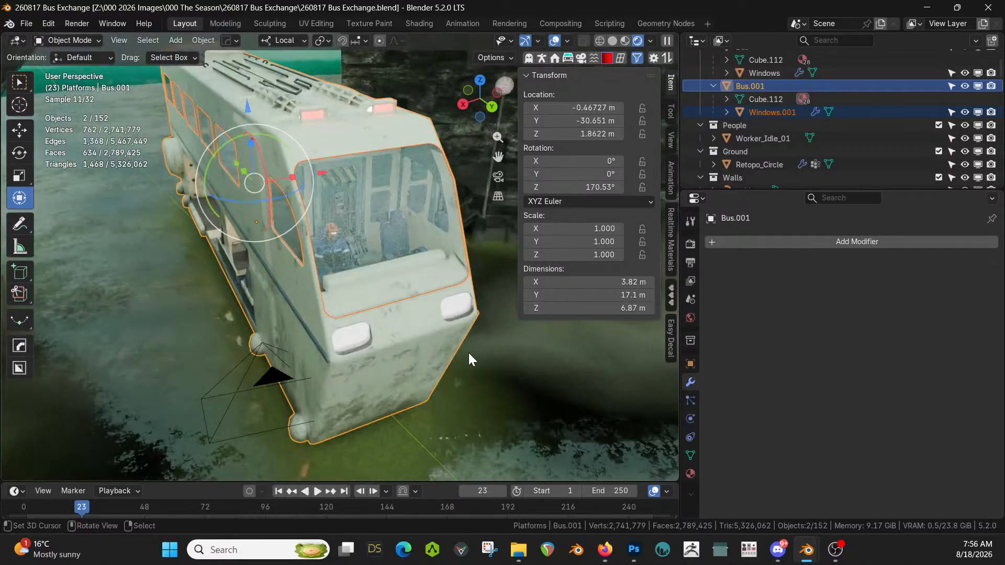
middle_click_drag(468, 351, 408, 345)
scroll(762, 140, "up", 3)
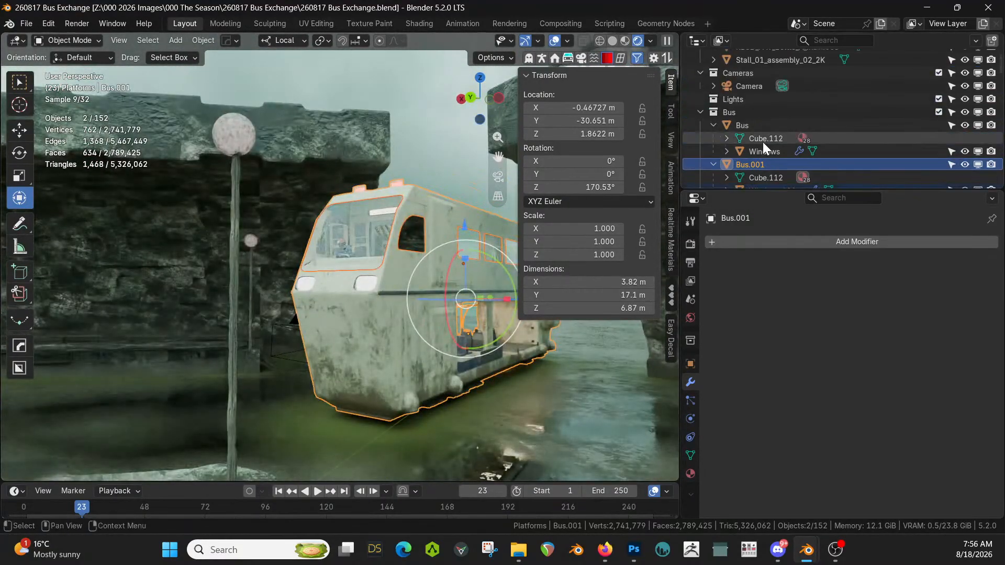
Move the Driver_Sit figure to the Bus collection
scroll(763, 142, "down", 2)
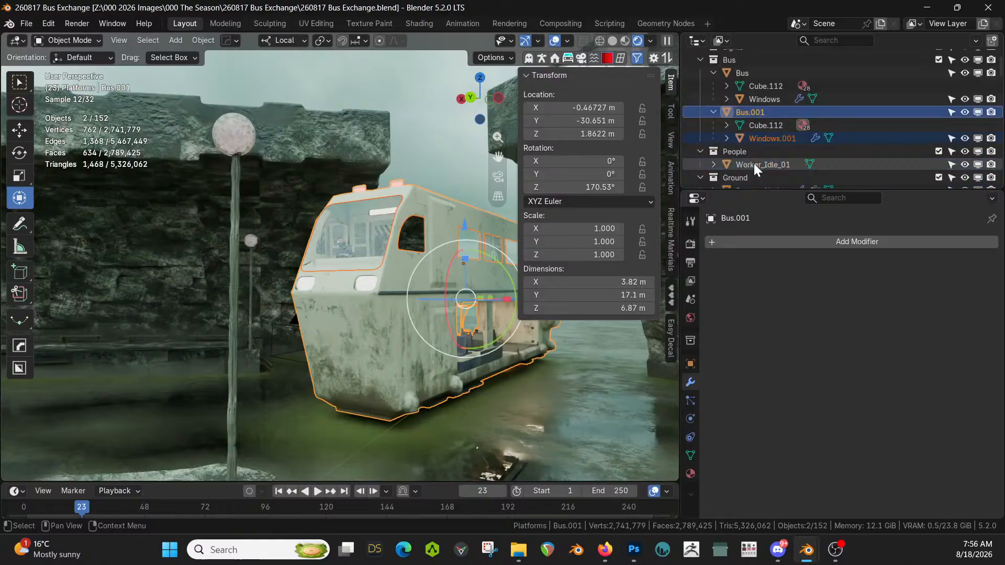
left_click(343, 243)
left_click(342, 243)
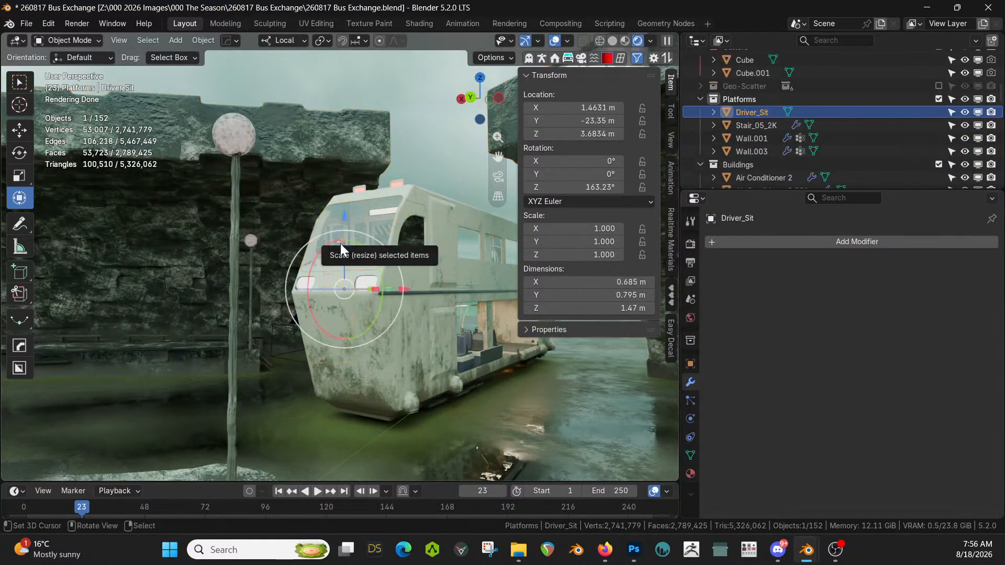
key("m")
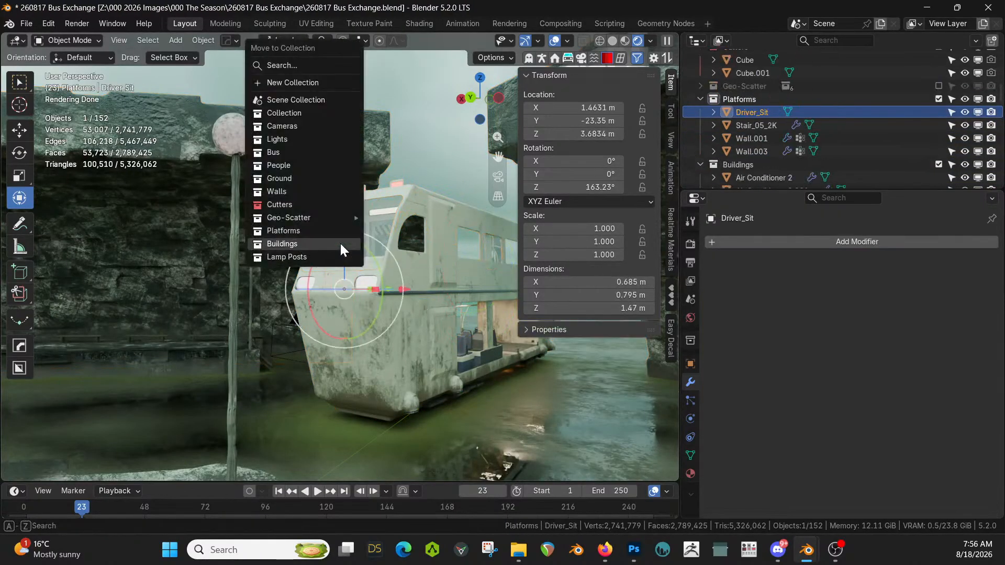
left_click(286, 151)
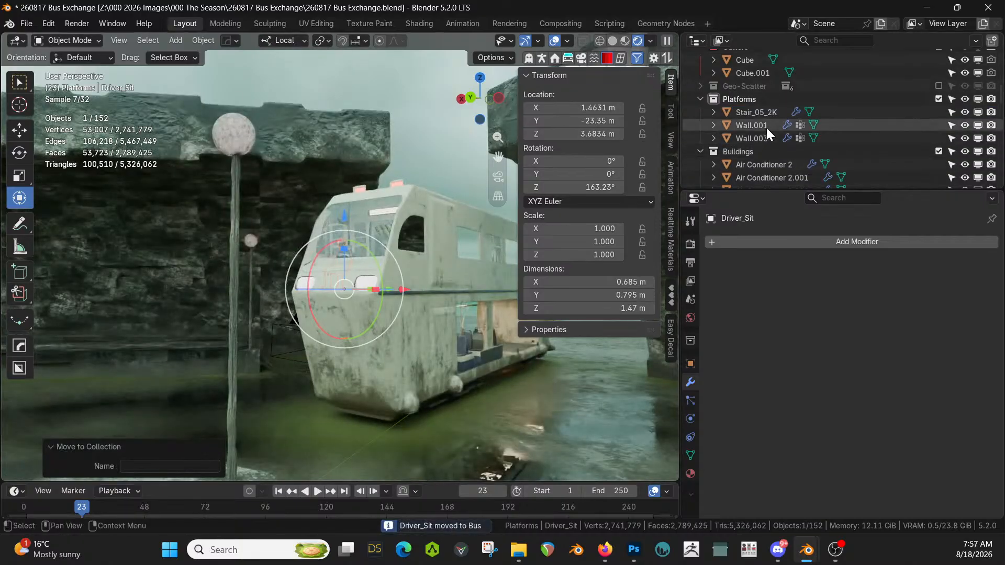
Select the Bus.001 hierarchy together with Driver_Sit and raise them 0.25 m along Z
scroll(767, 128, "up", 6)
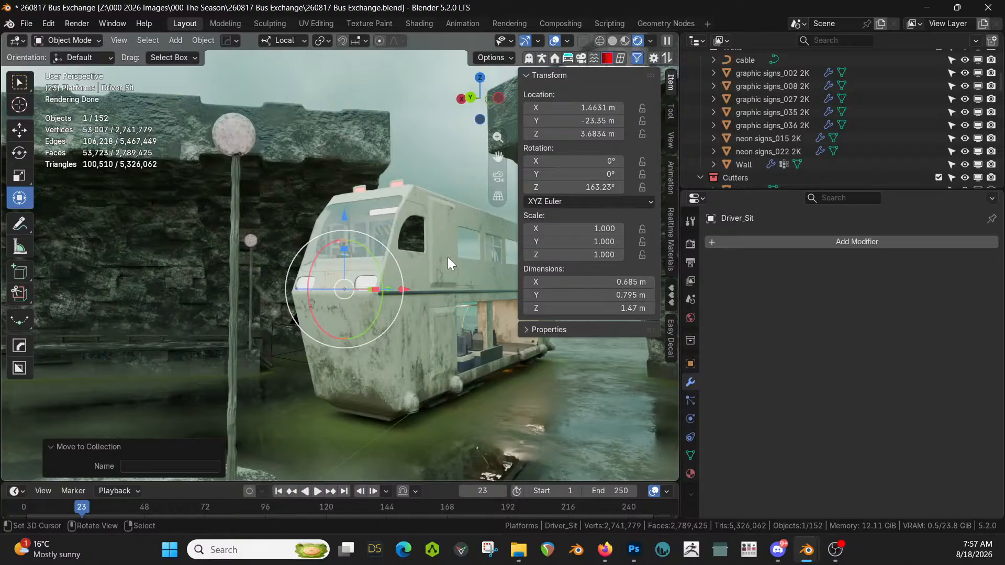
scroll(795, 119, "up", 3)
scroll(796, 87, "up", 2)
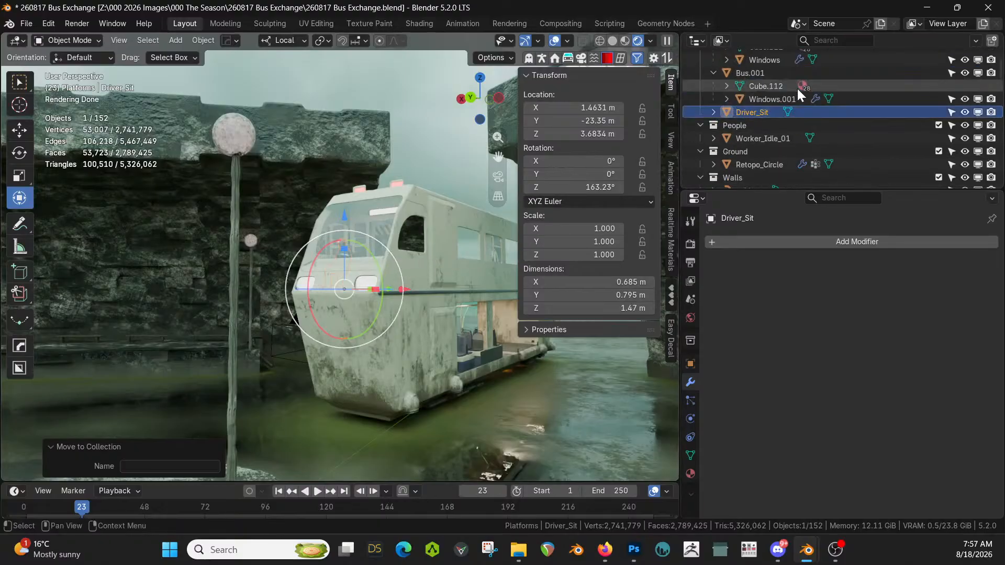
scroll(797, 88, "up", 2)
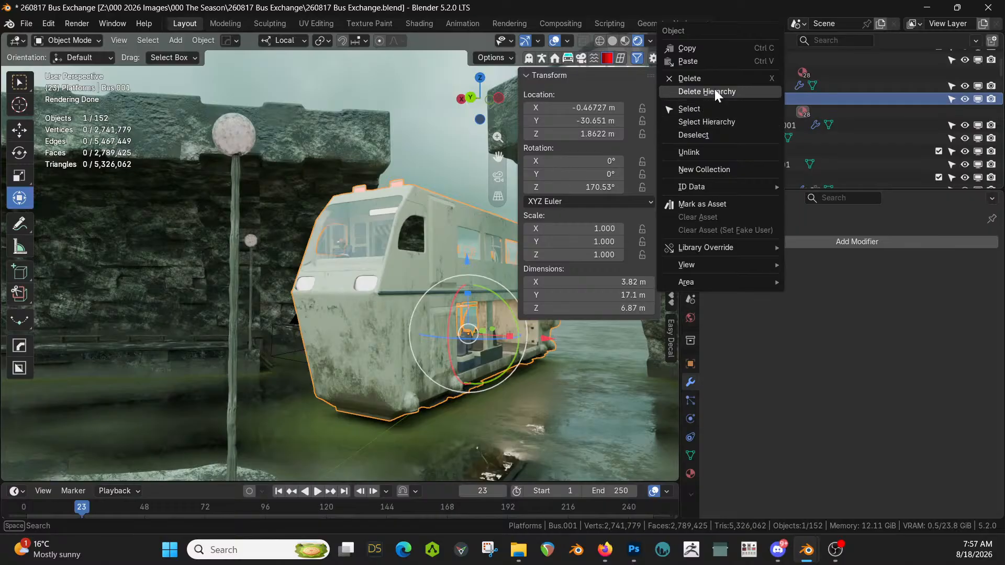
left_click(721, 123)
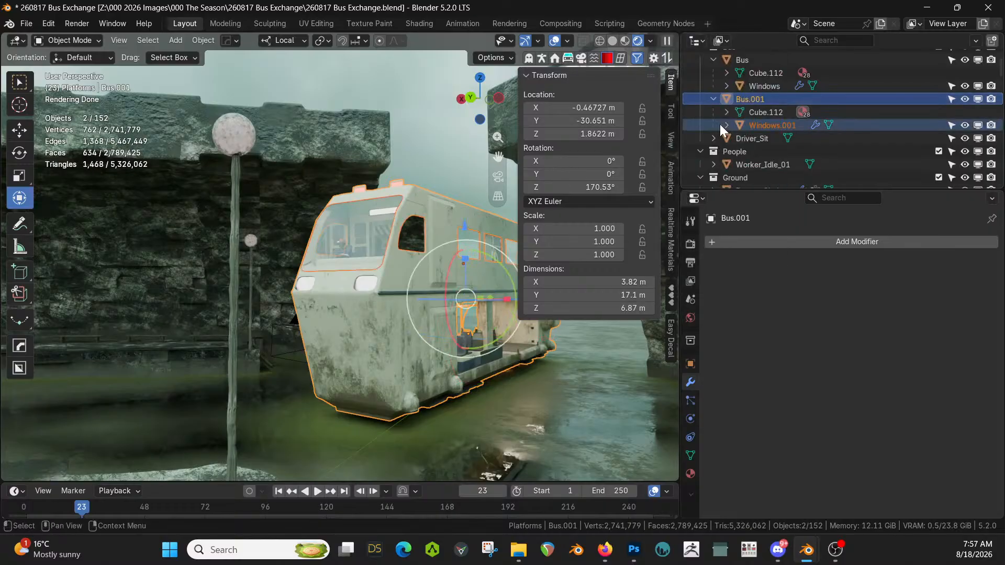
left_click(756, 137, "ctrl")
type("gz0.25")
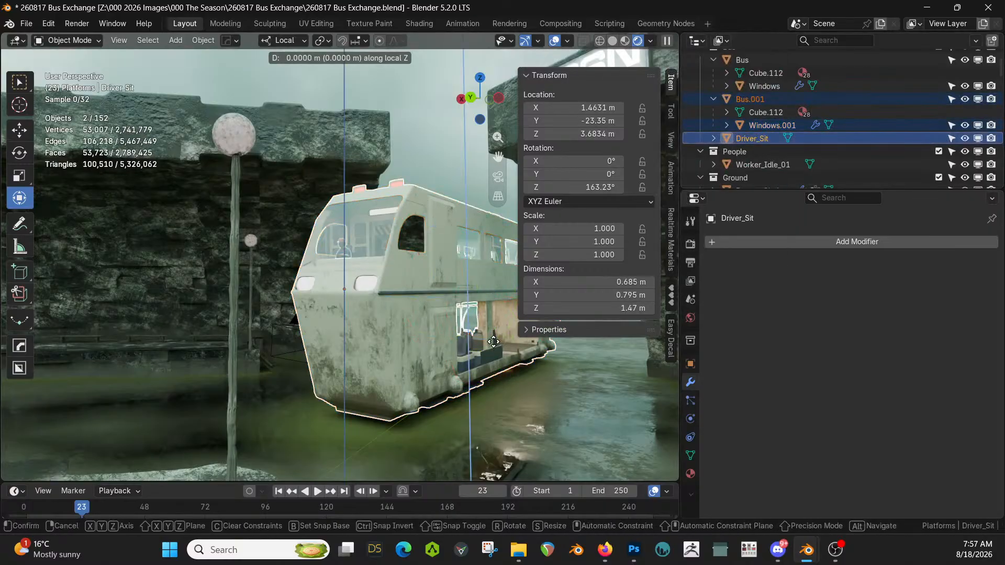
key("Return")
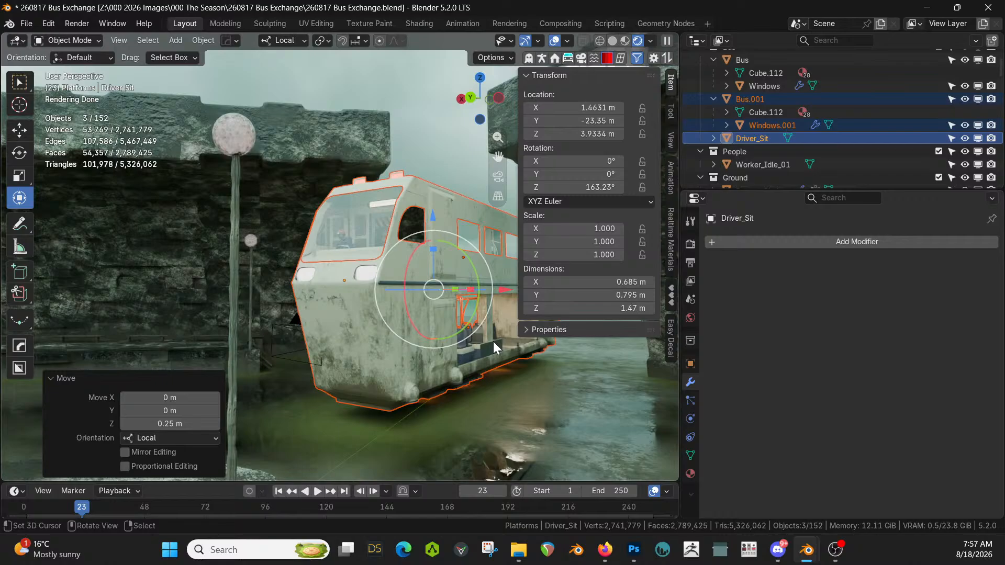
In top view, rotate the bus copy with its windows and driver about 25.8° around the Z axis
middle_click_drag(384, 304, 432, 318)
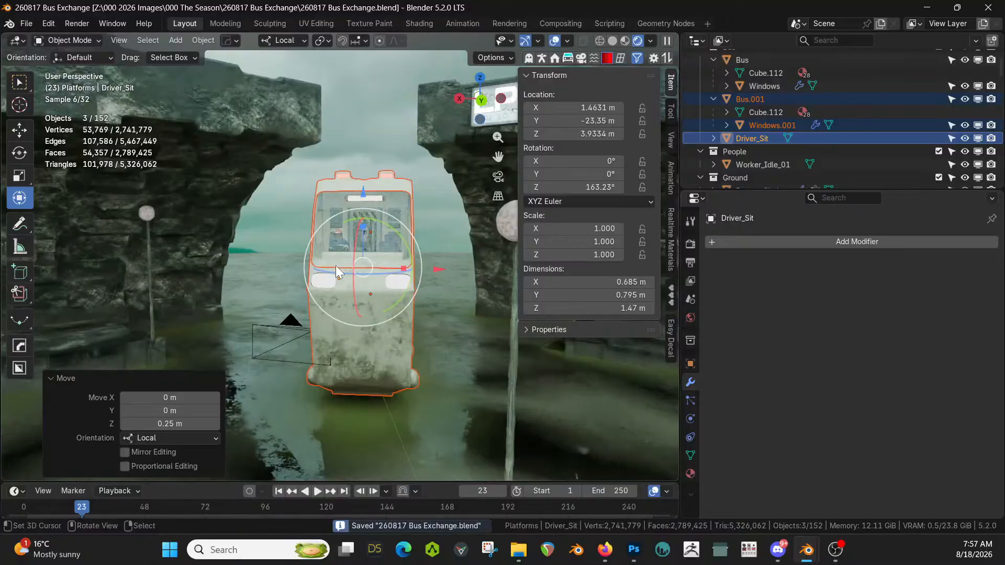
scroll(342, 263, "down", 6)
middle_click_drag(356, 275, 289, 371)
scroll(340, 358, "up", 2)
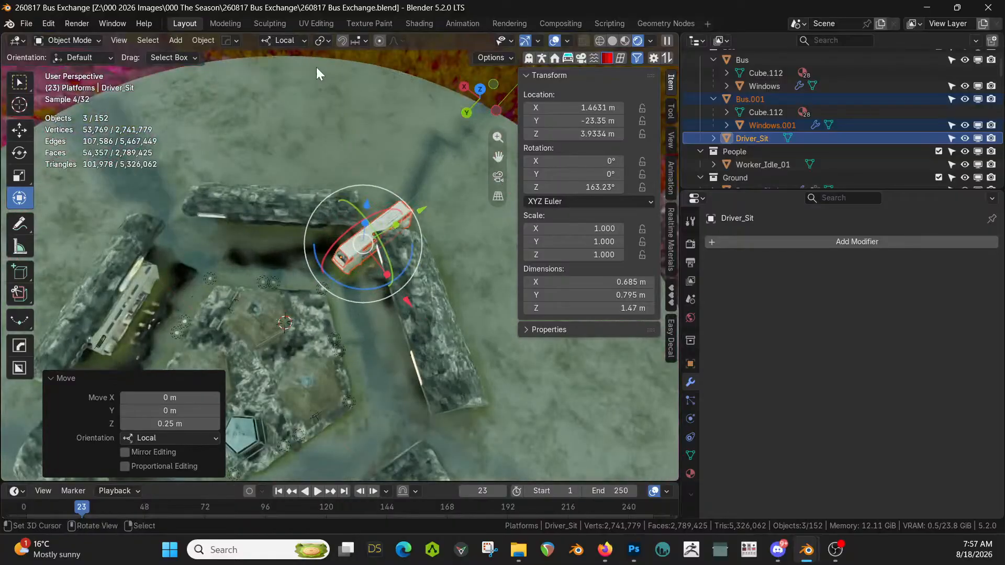
left_click(330, 40)
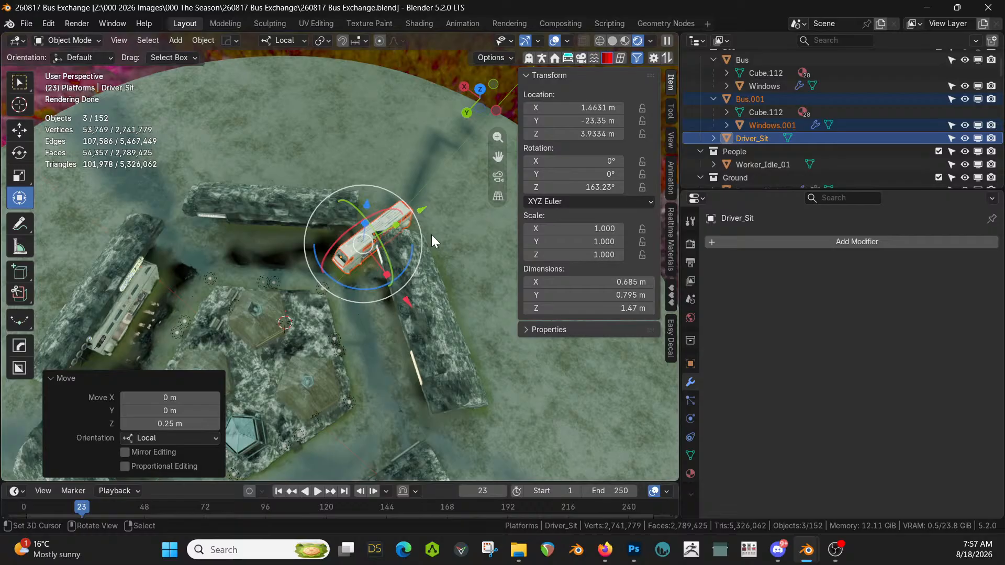
key("KP_7")
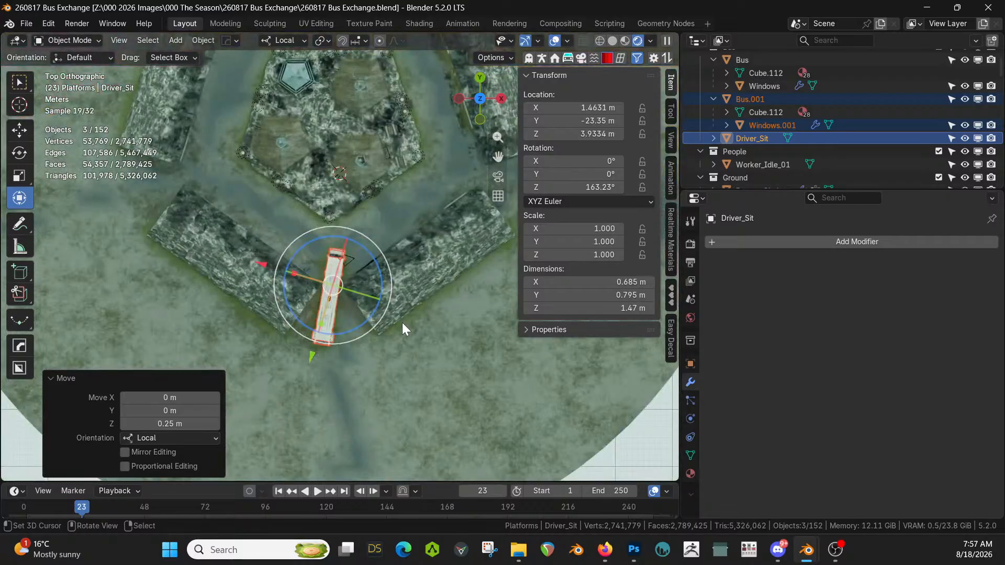
key("r")
key("z")
left_click(421, 290)
Shift the bus copy and driver about -0.74 m in X and 0.09 m in Y, and rotate them about -3.27° in top view
key("g")
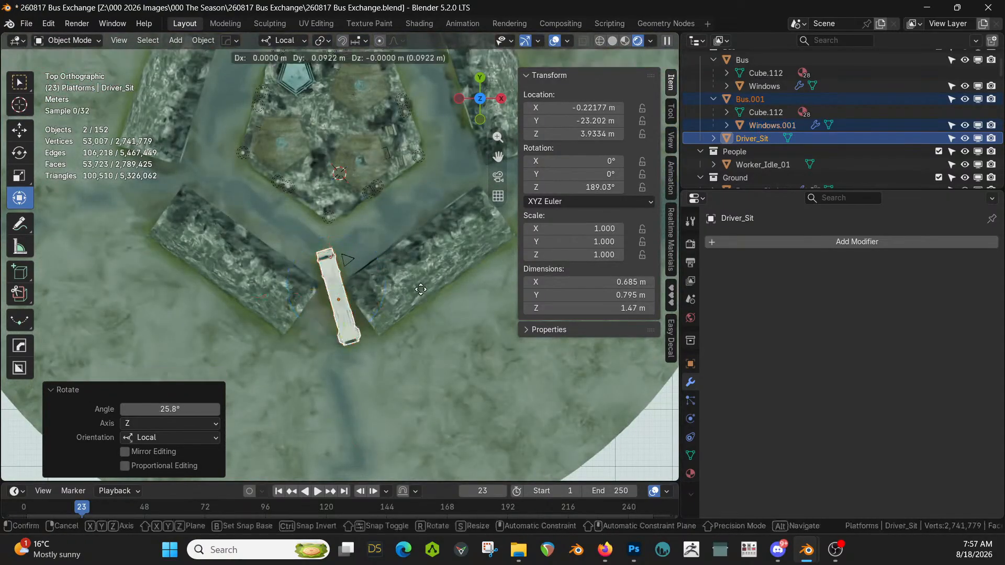
left_click(417, 292)
key("r")
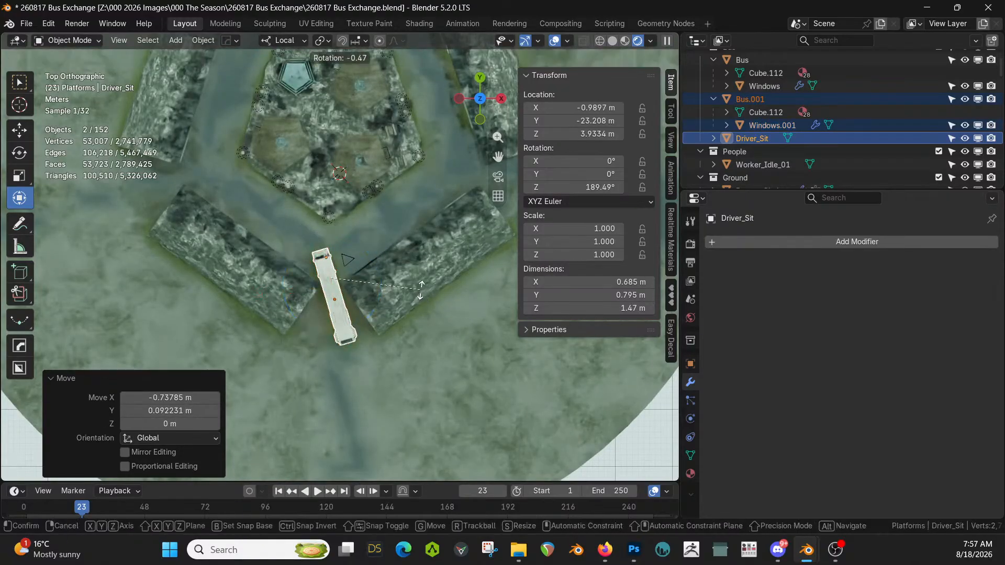
left_click(423, 287)
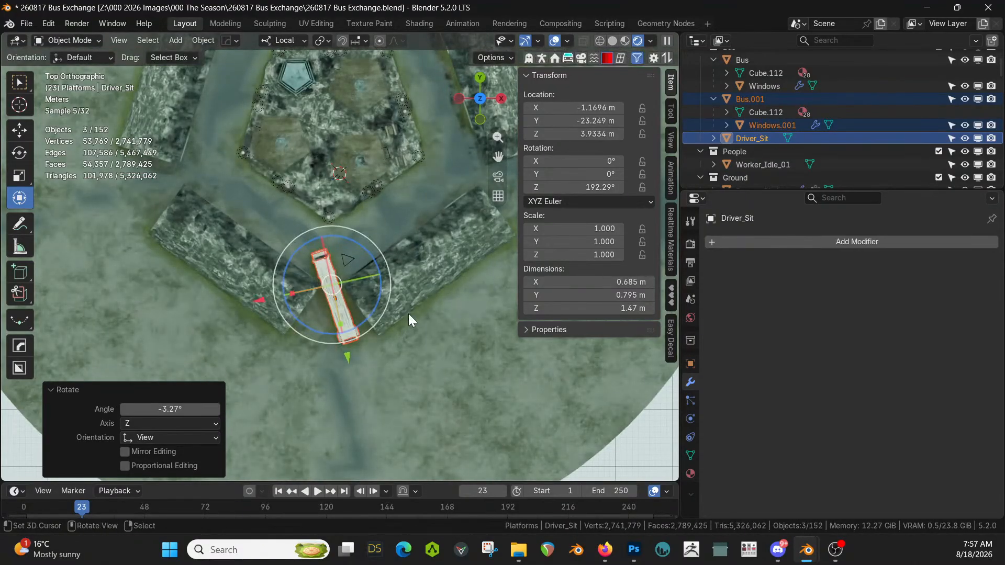
Save the file and examine the bus placement between the walls from platform level
scroll(409, 314, "up", 3)
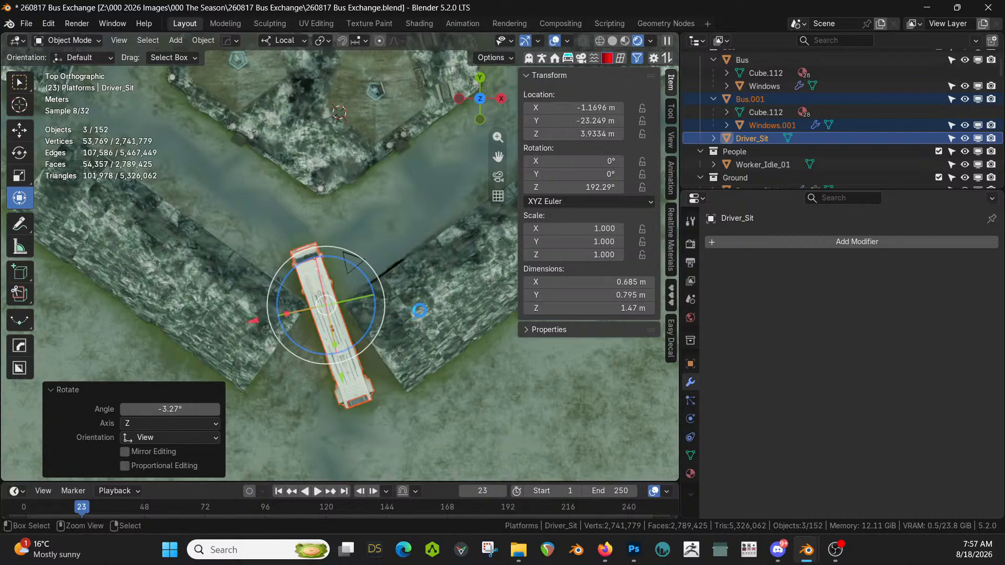
key("ctrl+s")
middle_click_drag(461, 296, 596, 191)
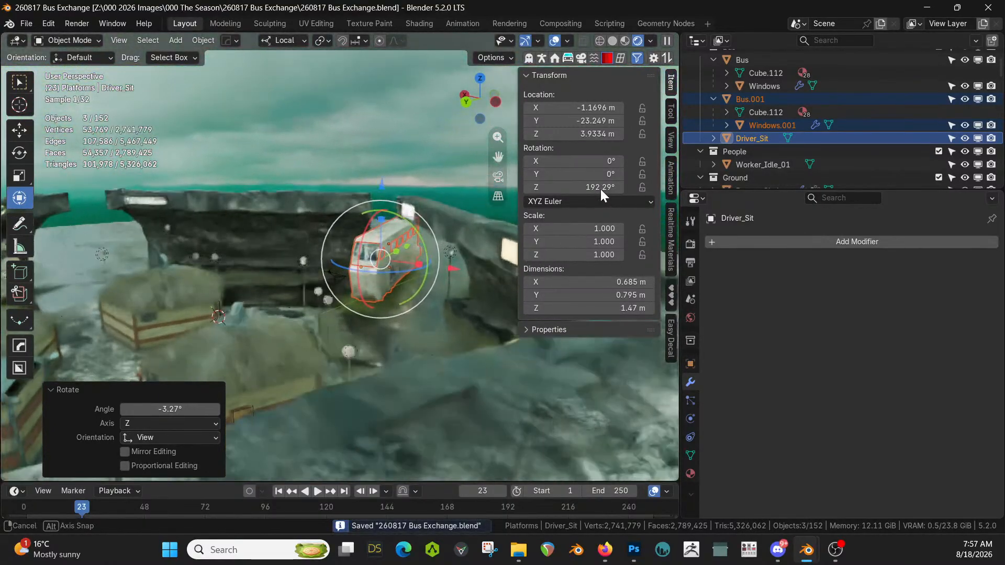
mouse_move(406, 274)
middle_mouse_down()
mouse_move(441, 270)
mouse_move(406, 318)
mouse_move(373, 315)
mouse_move(406, 302)
mouse_move(416, 278)
middle_mouse_up()
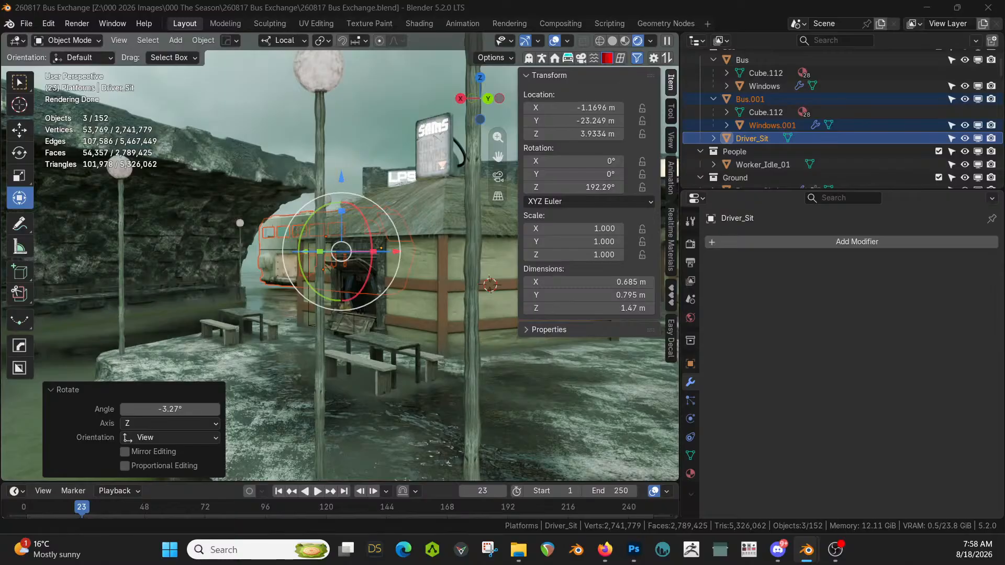
Place another Driver_Sit asset at the picnic bench near the thatched hut and lower it about 0.48 m along its local Z axis
left_click_drag(1, 136, 355, 356)
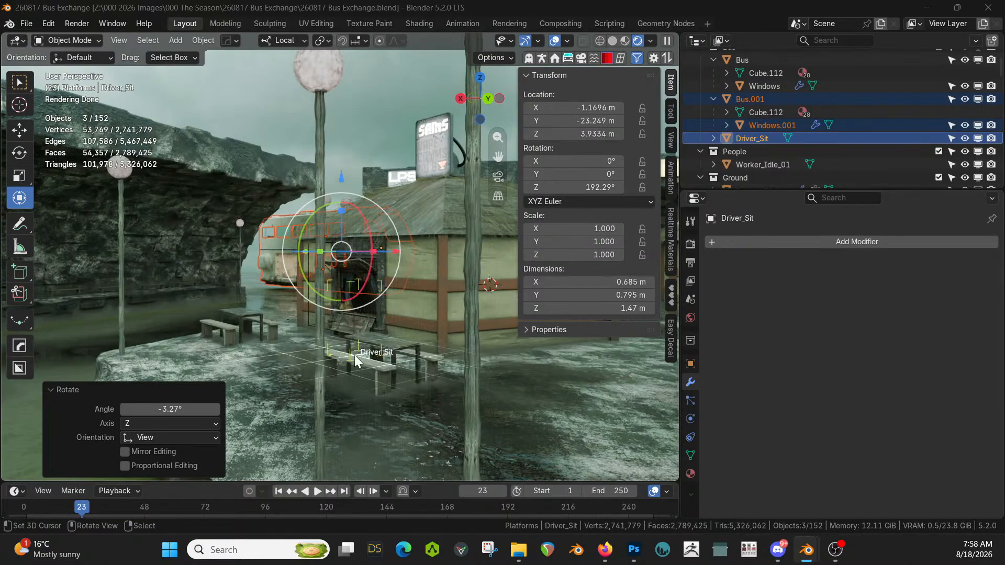
left_click_drag(354, 355, 354, 355)
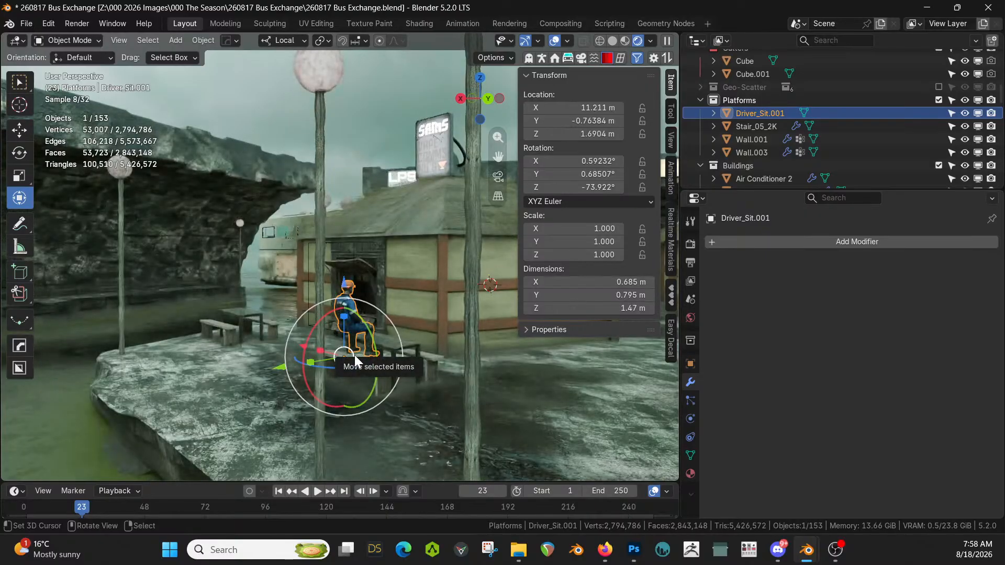
key("z")
key("6")
scroll(385, 335, "up", 10)
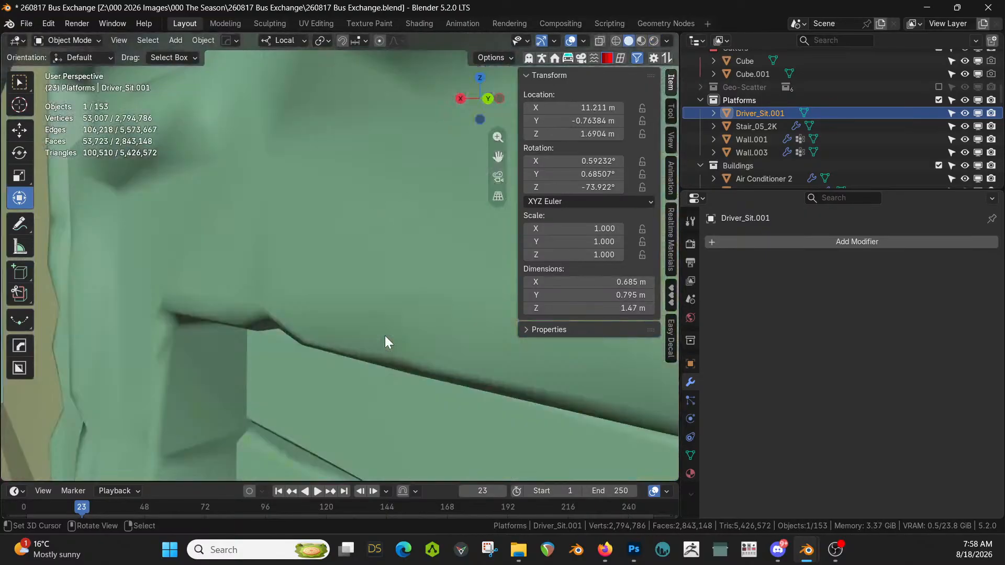
mouse_move(385, 335)
middle_mouse_down()
mouse_move(396, 333)
mouse_move(387, 325)
middle_mouse_up()
scroll(418, 332, "down", 8)
key("g")
key("z")
key("z")
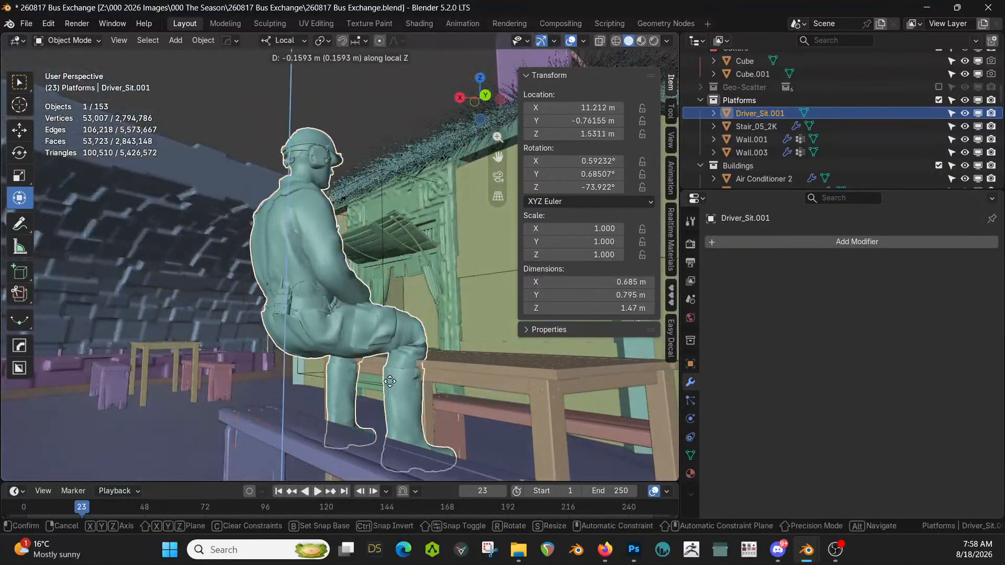
left_click(386, 458)
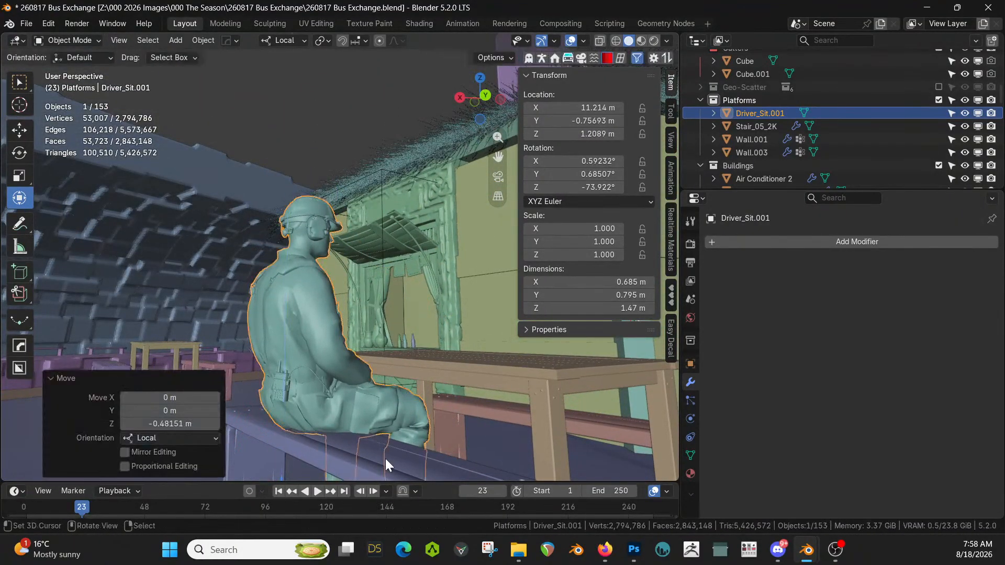
In top view, rotate the seated driver about -4.15° around Z so he squarely faces the table
middle_click_drag(385, 459, 359, 142)
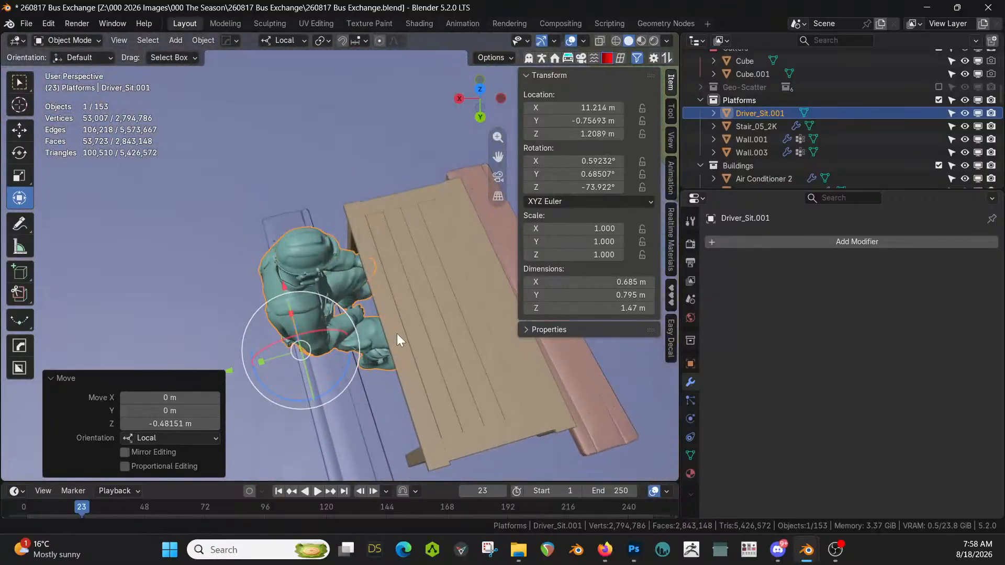
key("KP_7")
key("r")
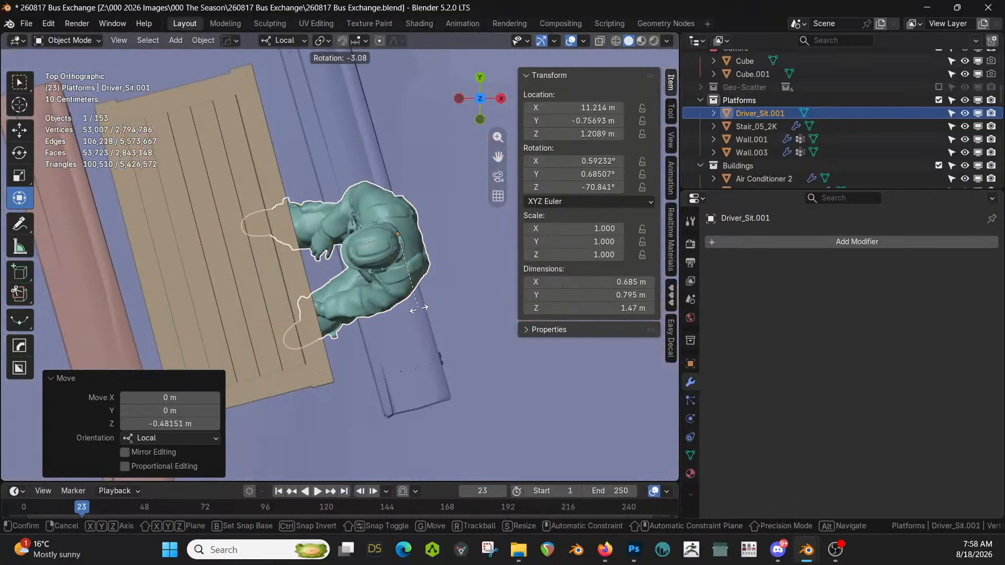
left_click(420, 305)
middle_click_drag(420, 306, 371, 138)
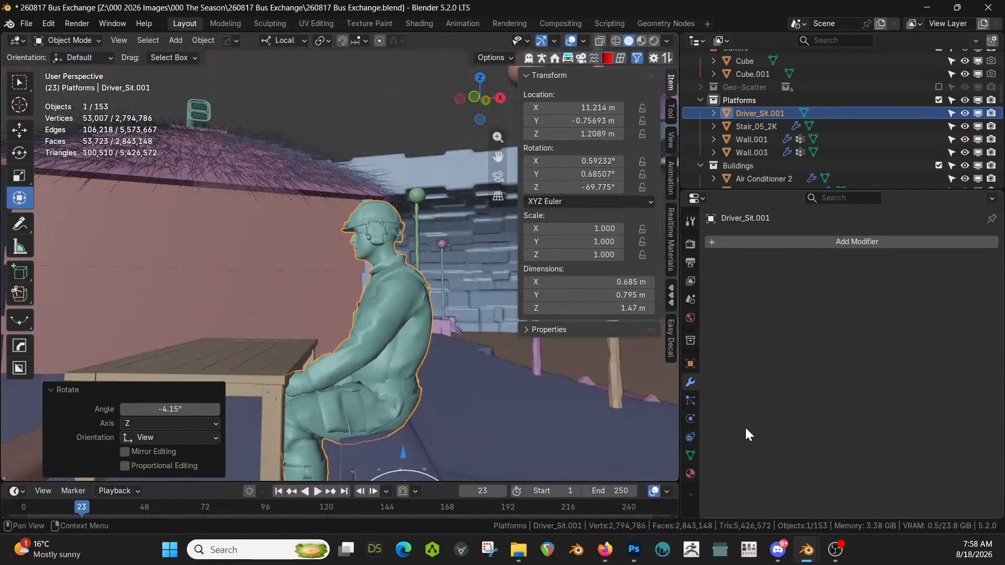
In the Shading workspace, connect UpperBody_Orange1.jpg.002 to the Base Color of the new driver's Upper_body_Driver.001 material
left_click(691, 474)
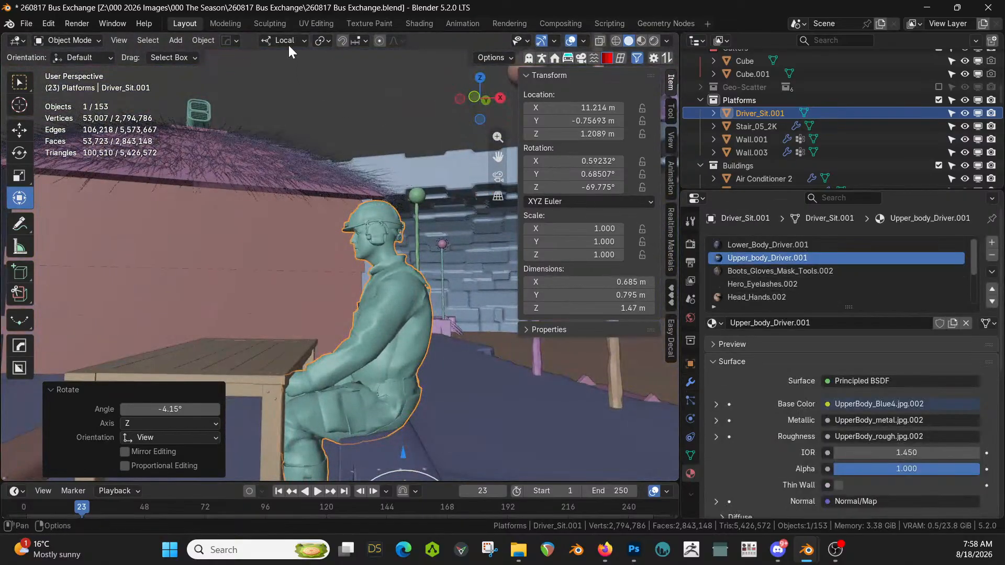
left_click(411, 23)
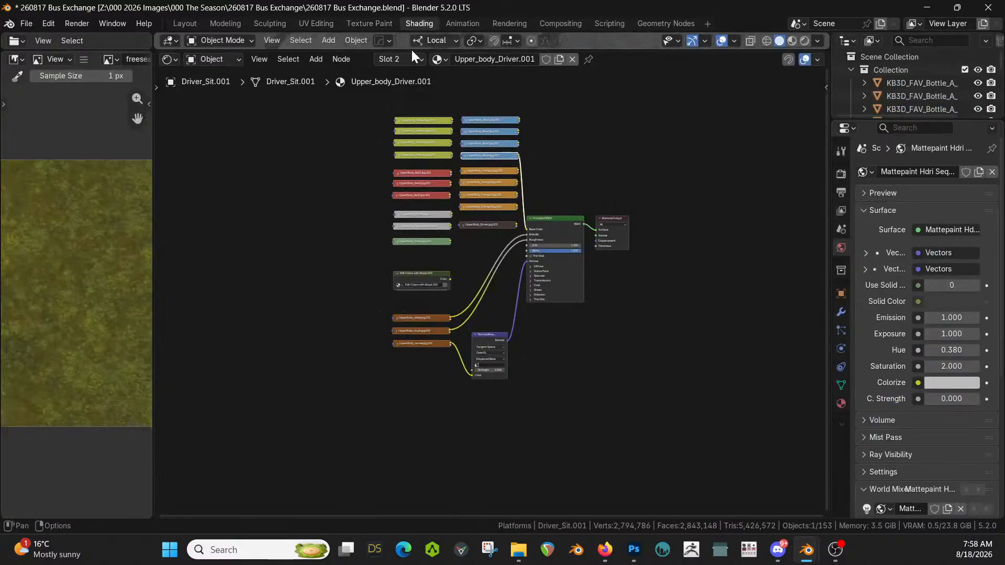
scroll(519, 360, "up", 4)
scroll(532, 315, "up", 3)
middle_click_drag(532, 314, 525, 98)
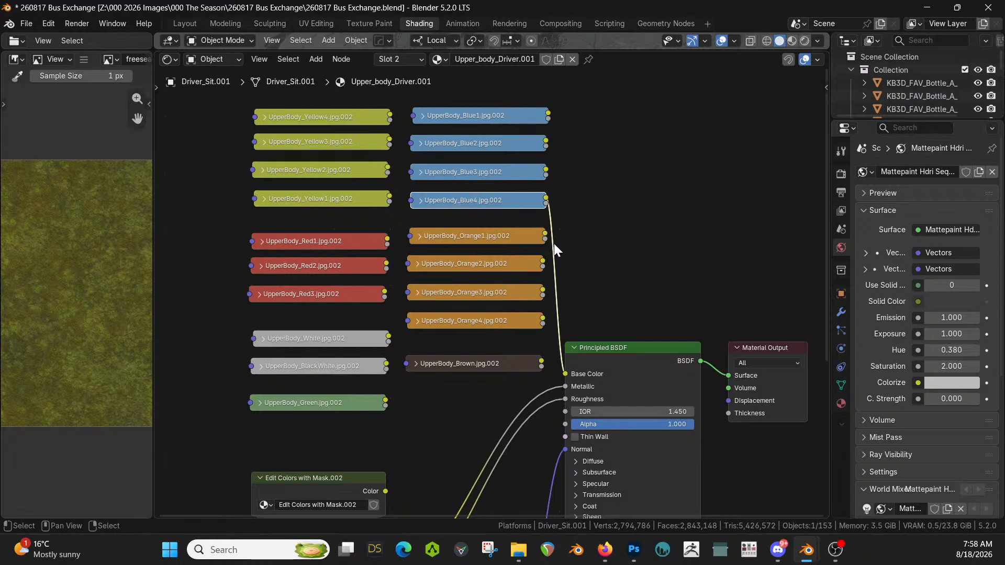
left_click_drag(544, 233, 572, 374)
Enlarge the 3D view and show the seated driver isolated in rendered shading
left_click_drag(446, 50, 440, 335)
key("KP_Divide")
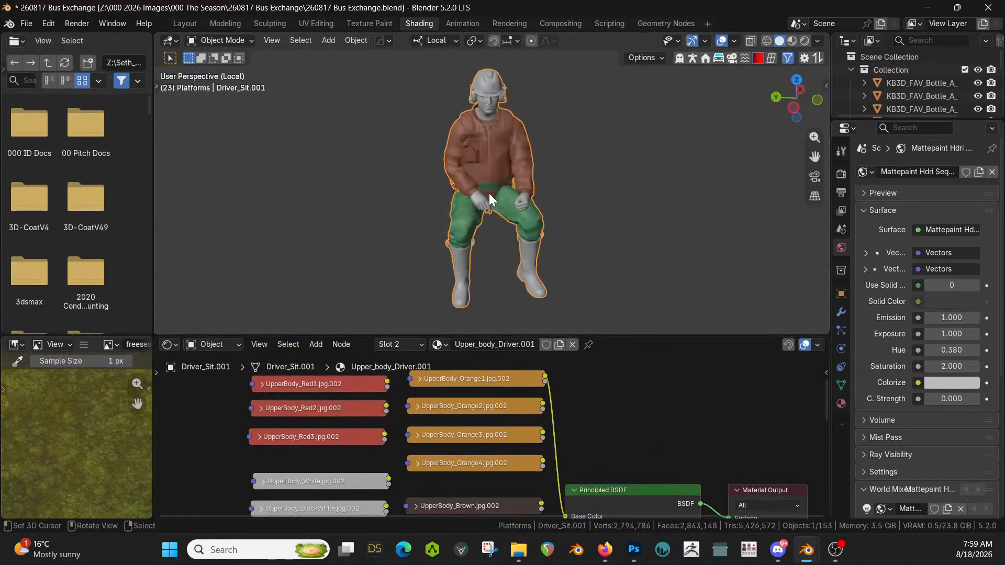
key("z")
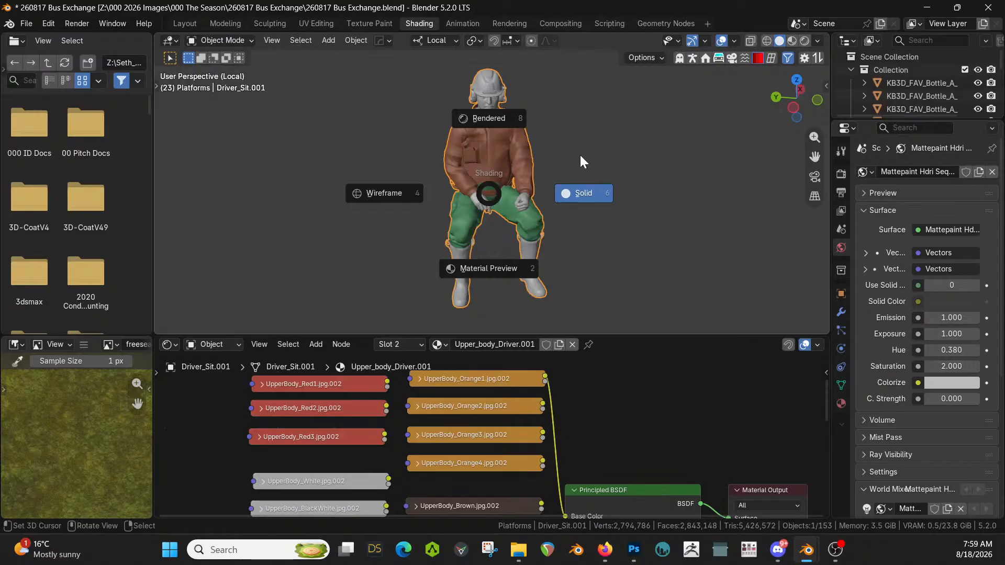
key("8")
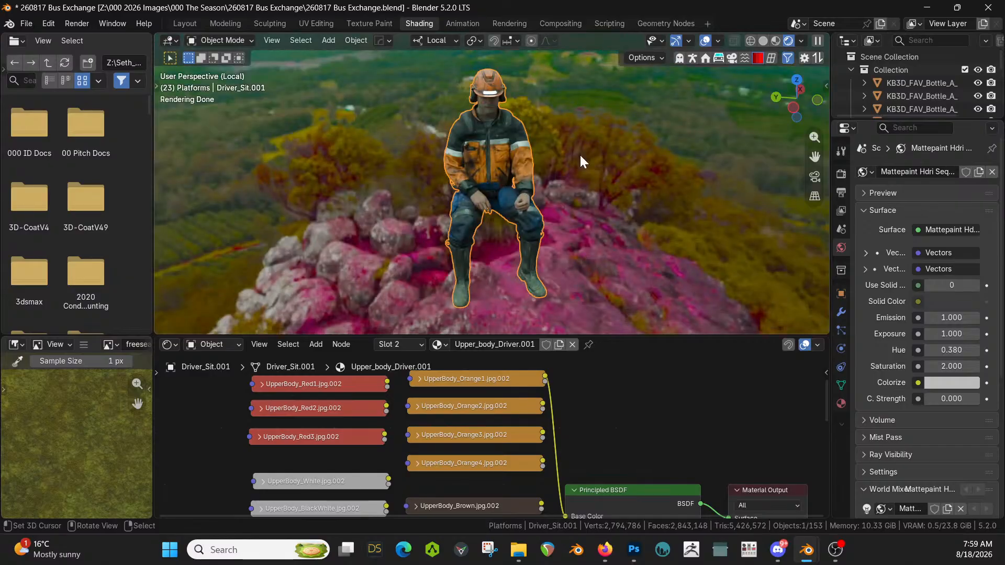
mouse_move(483, 381)
middle_mouse_down()
mouse_move(480, 503)
mouse_move(463, 429)
mouse_move(489, 366)
middle_mouse_up()
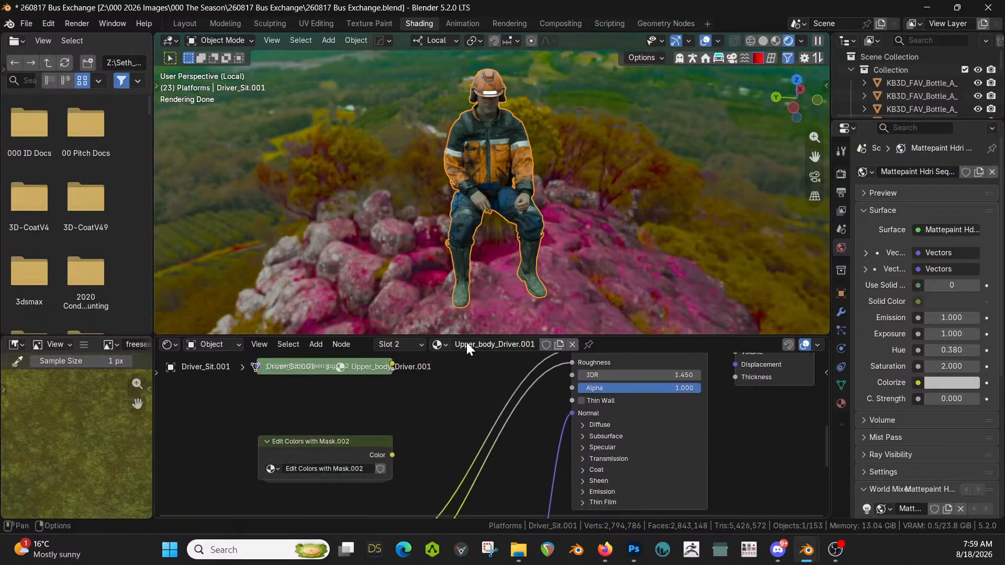
left_click(439, 344)
scroll(462, 376, "down", 9)
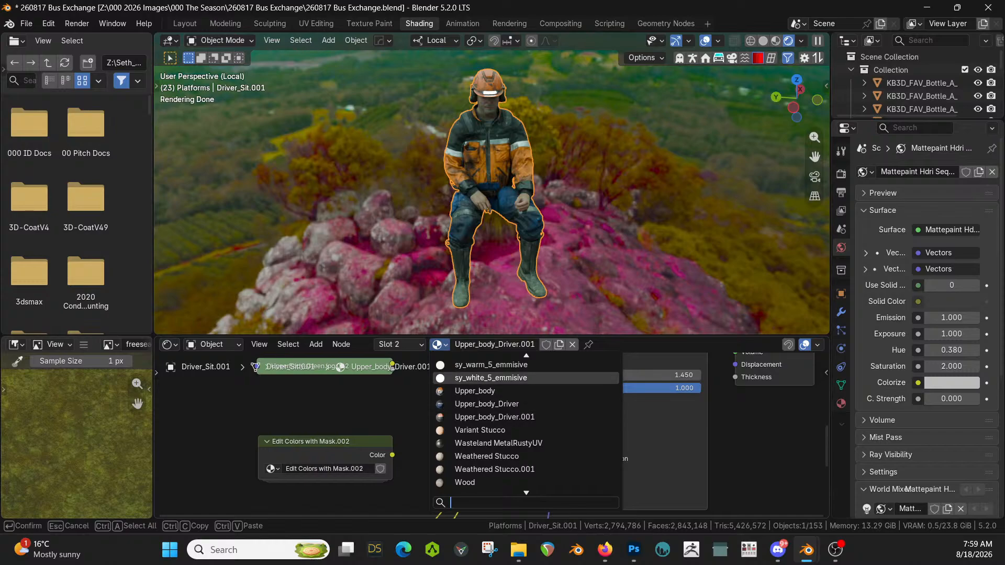
left_click(438, 345)
In the driver's Lower_Body_Driver.001 material, connect the LowerBody_Orange2.jpg.002 texture to the Base Color
left_click(412, 344)
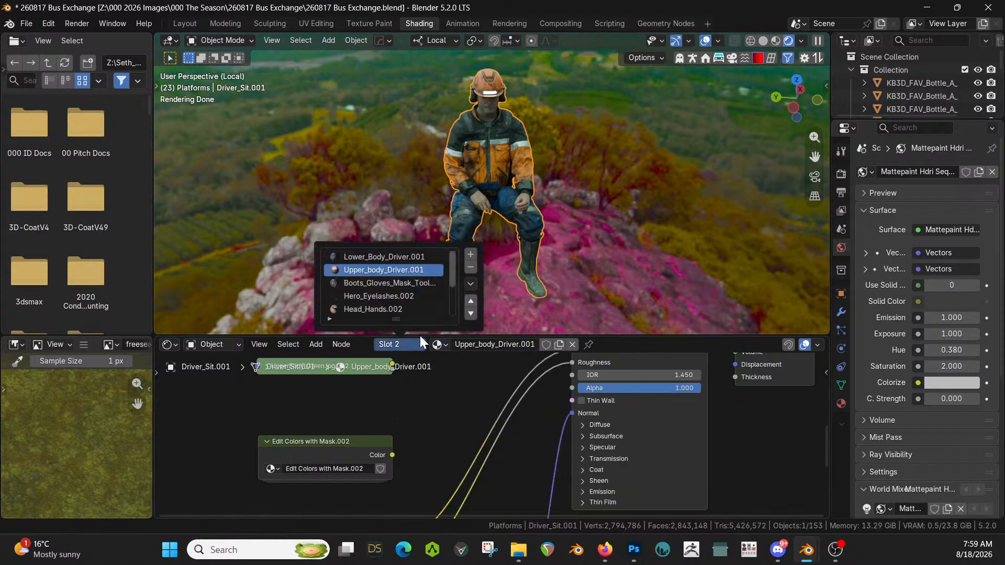
left_click(387, 260)
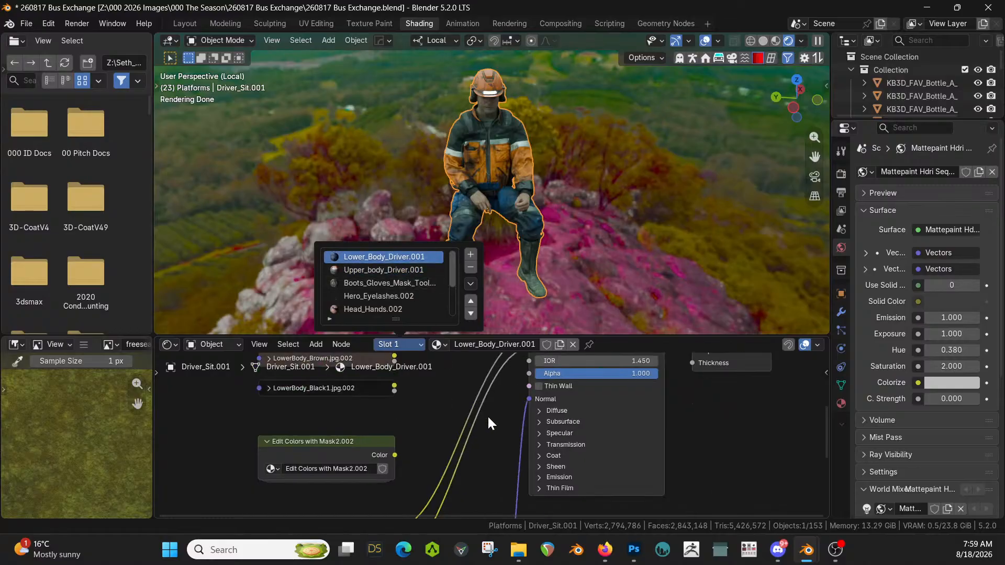
scroll(491, 419, "down", 4)
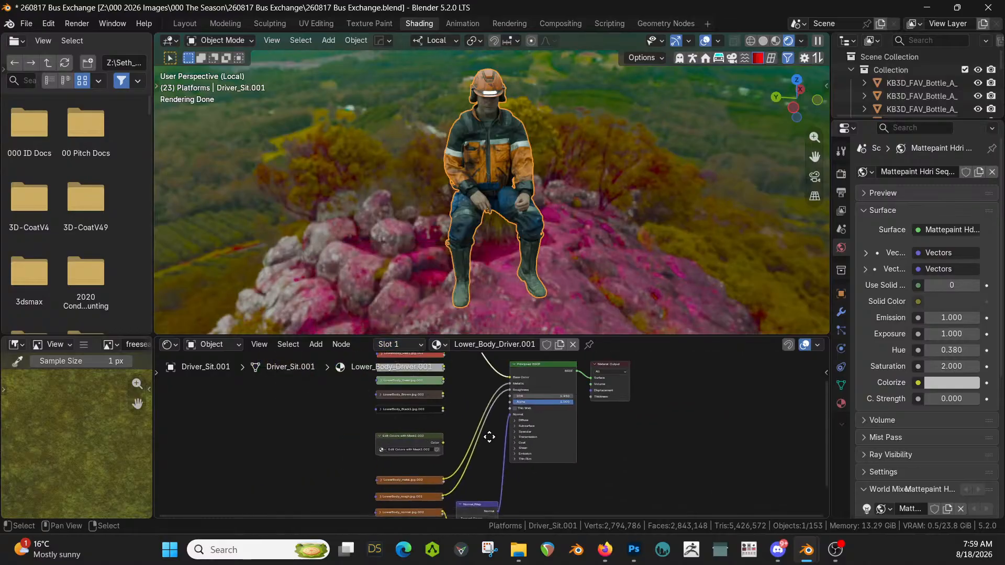
middle_click_drag(489, 437, 480, 472)
scroll(471, 468, "up", 4)
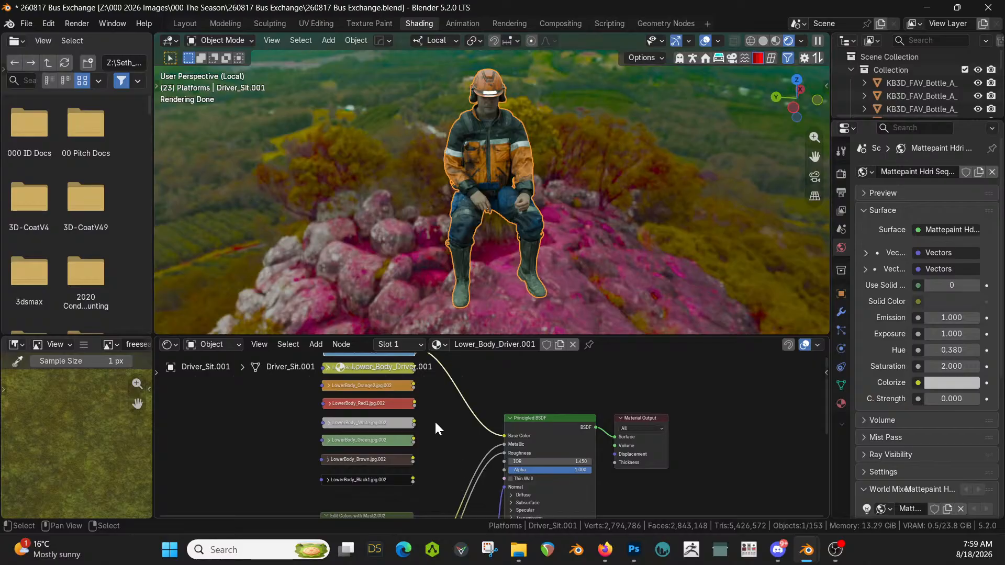
left_click_drag(414, 385, 500, 436)
middle_click_drag(567, 264, 802, 261)
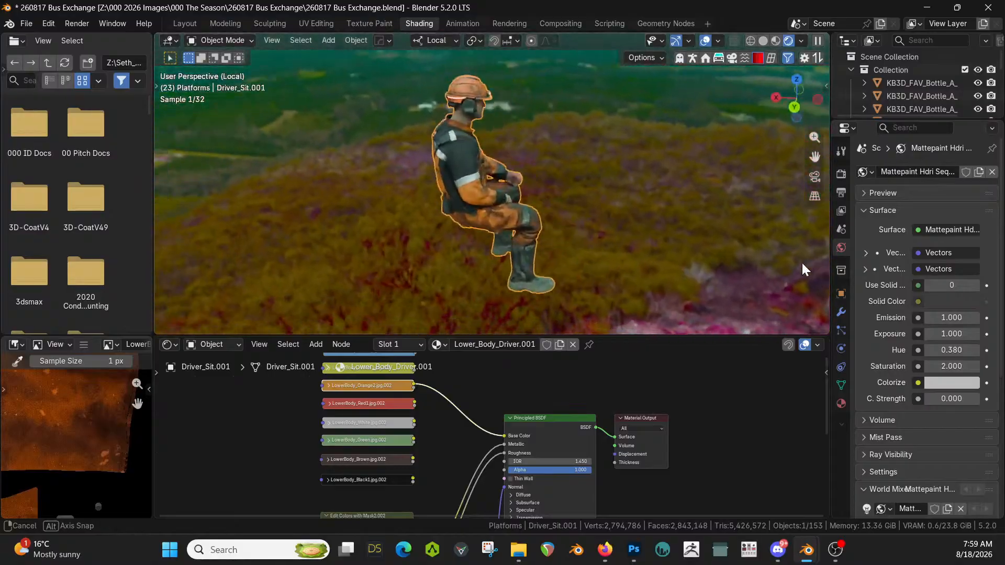
Examine the driver's Boots_Gloves_Mask_Tools.002 and Head_Hands.002 material nodes
left_click(420, 344)
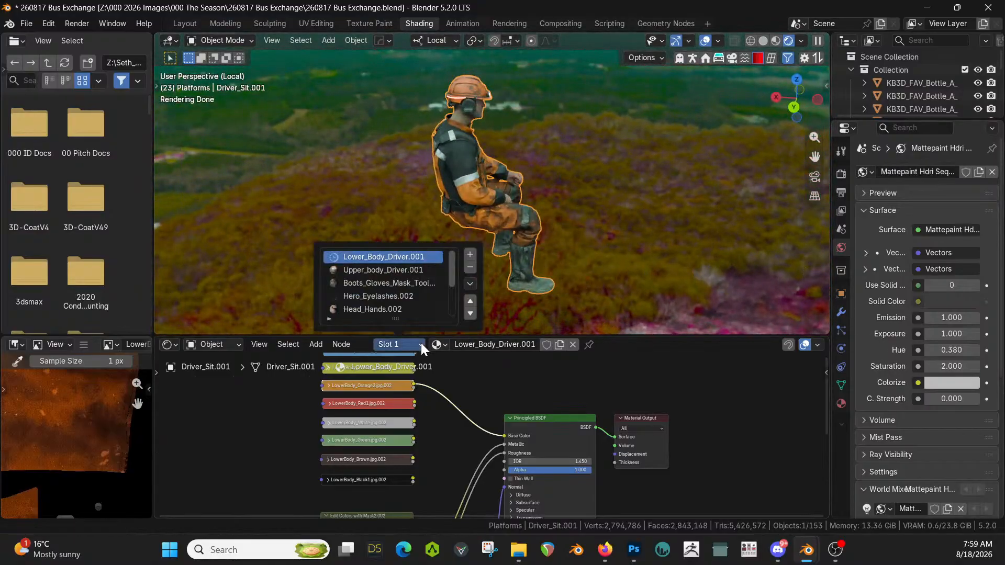
left_click(412, 286)
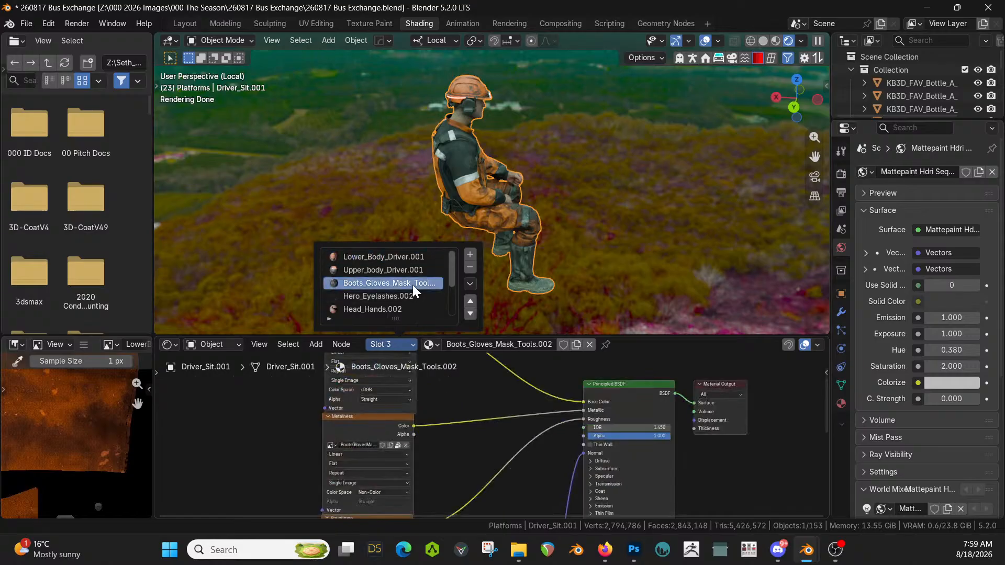
left_click(378, 309)
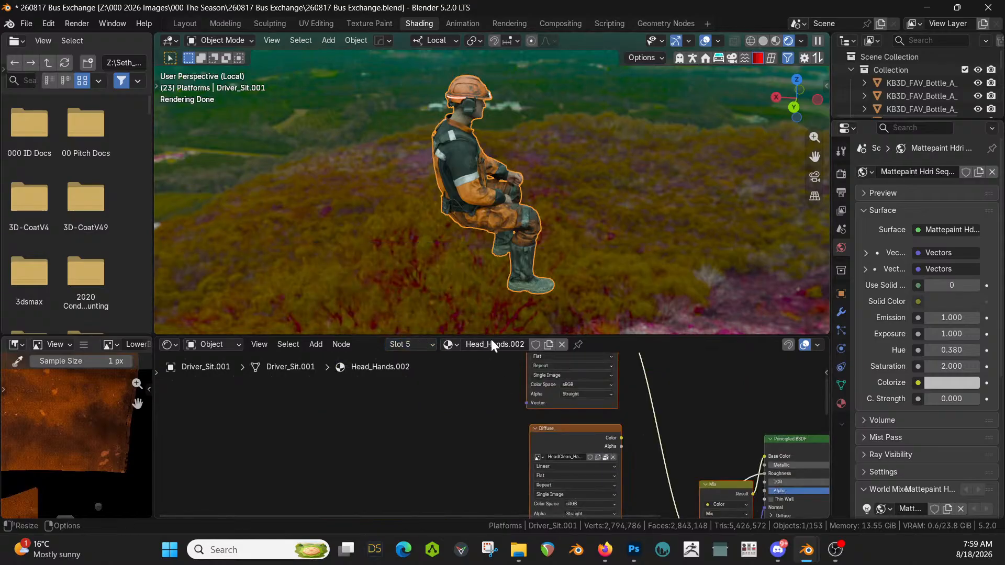
middle_click_drag(555, 167, 325, 162)
Leave the isolated view, frame the seated driver at the table, and save the file
key("KP_Divide")
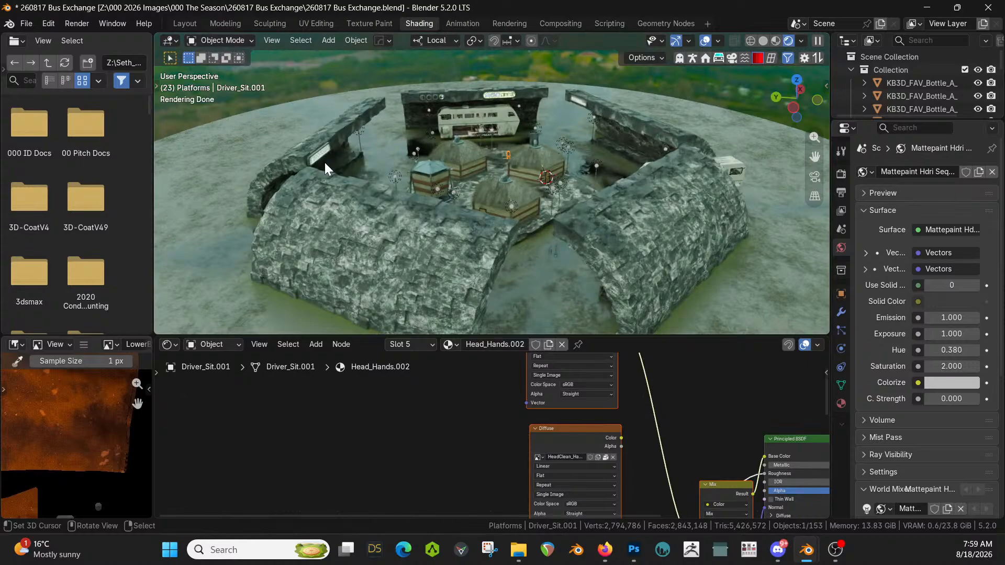
key("KP_Decimal")
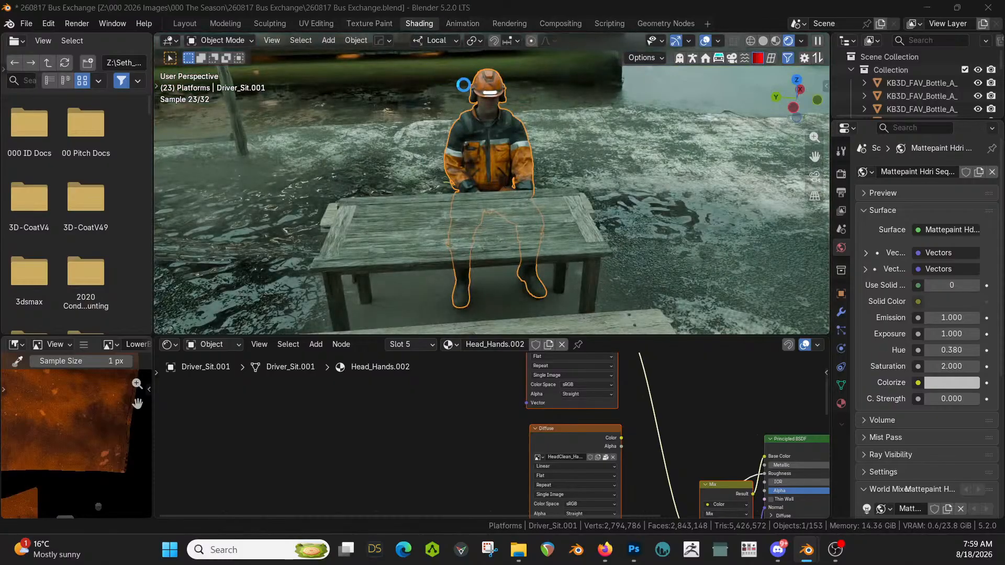
key("ctrl+s")
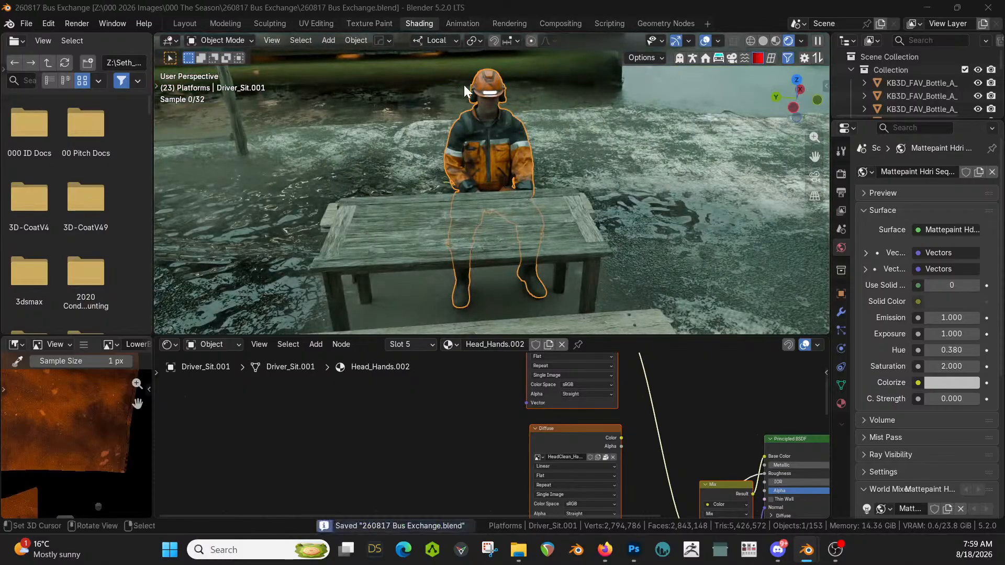
Return to the Layout workspace and make a linked duplicate of a bottle on the stall counter, leaving it in place
left_click(181, 25)
middle_click_drag(336, 230, 135, 301)
scroll(340, 321, "down", 6)
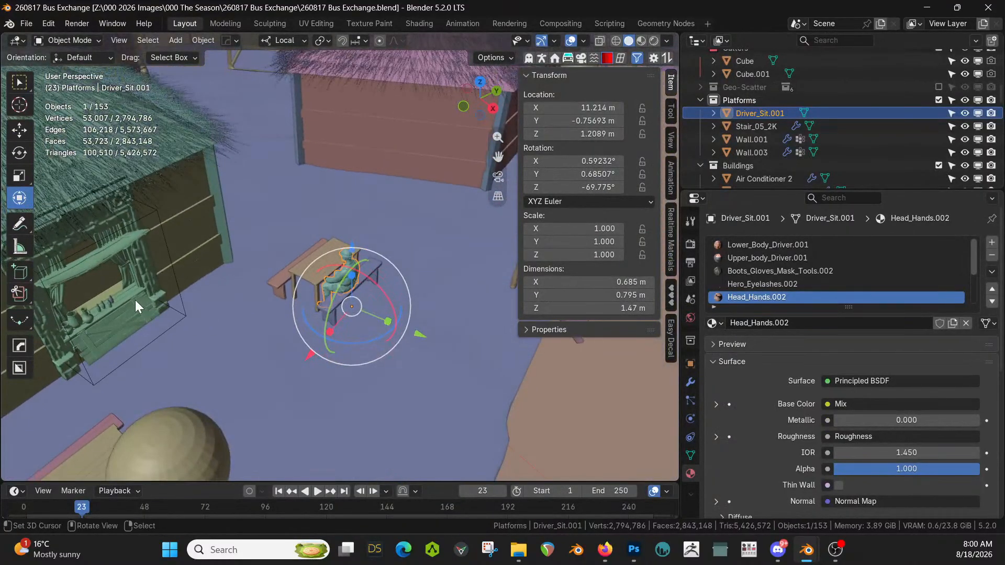
left_click(110, 304)
key("shift+d")
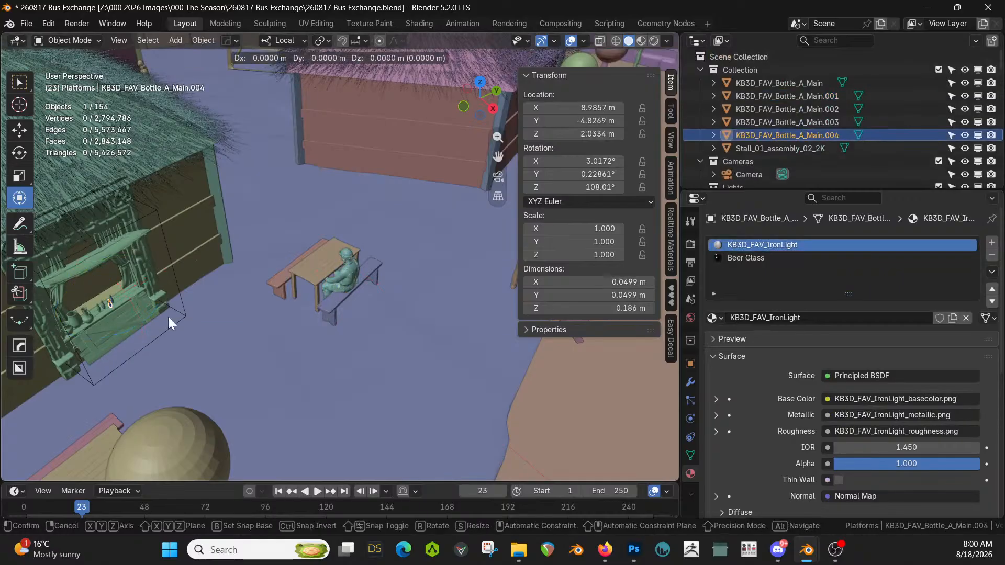
key("Escape")
In top view, move the duplicated bottle about 1.76 m in X and 3.88 m in Y onto the driver's table
key("KP_7")
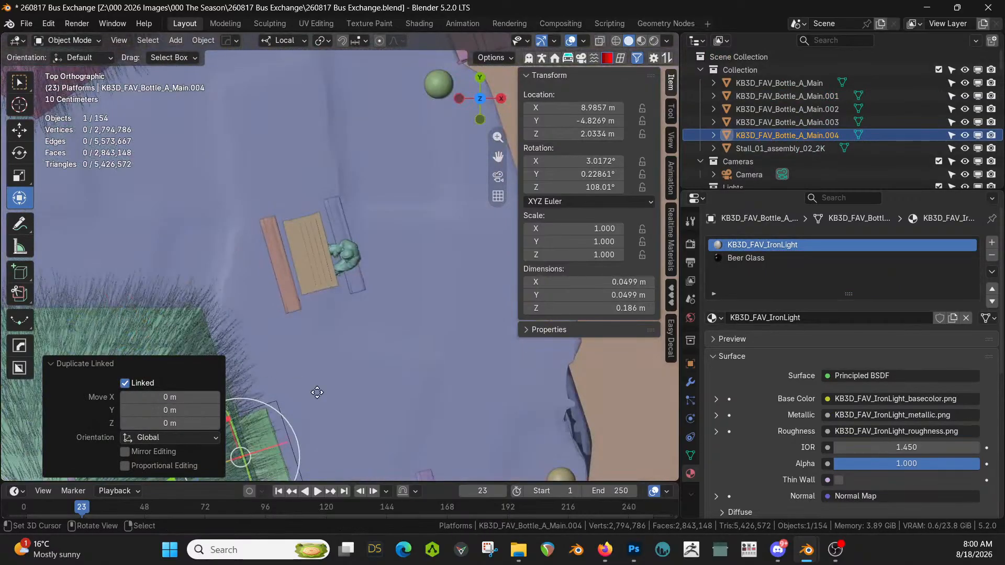
key("g")
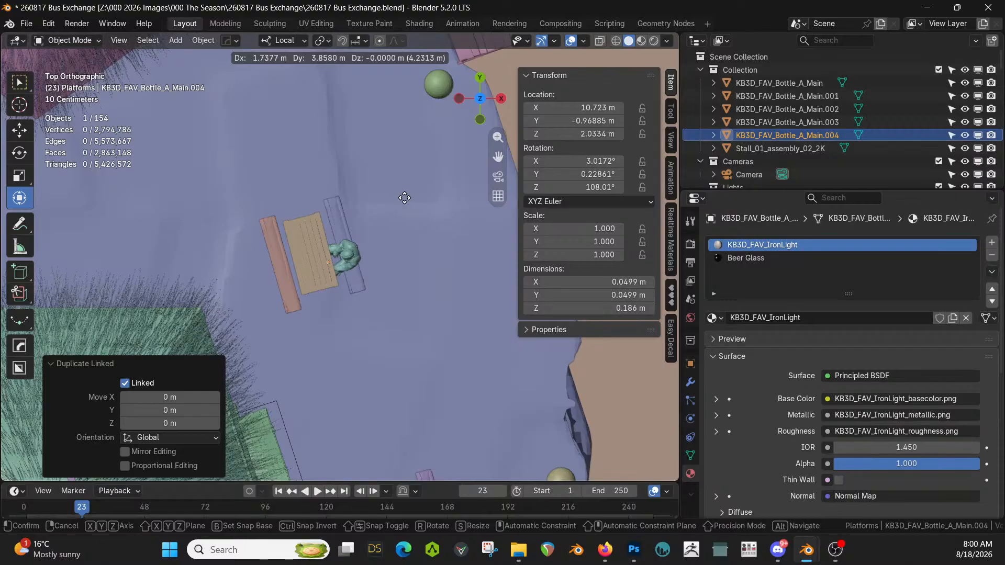
left_click(408, 203)
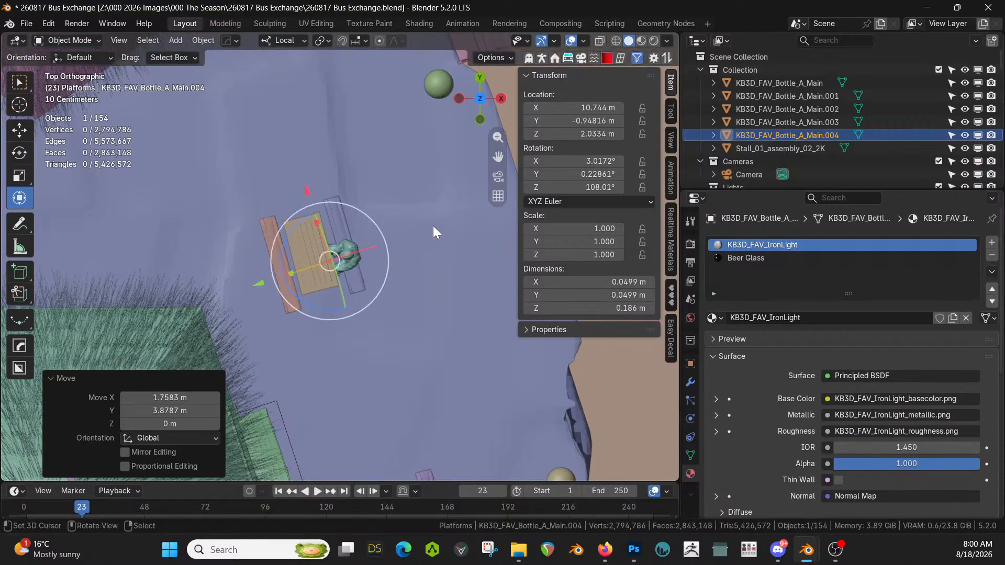
Raise the bottle about 0.072 m along its local Z axis so it stands on the tabletop
scroll(373, 250, "up", 5)
middle_click_drag(372, 260, 335, 137)
scroll(319, 173, "down", 1)
key("g")
key("z")
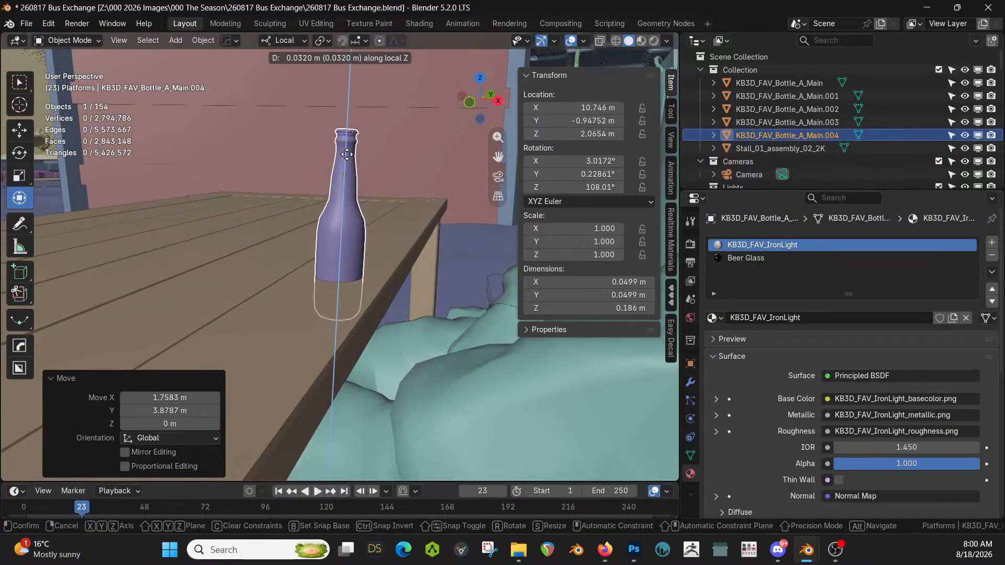
left_click(351, 115)
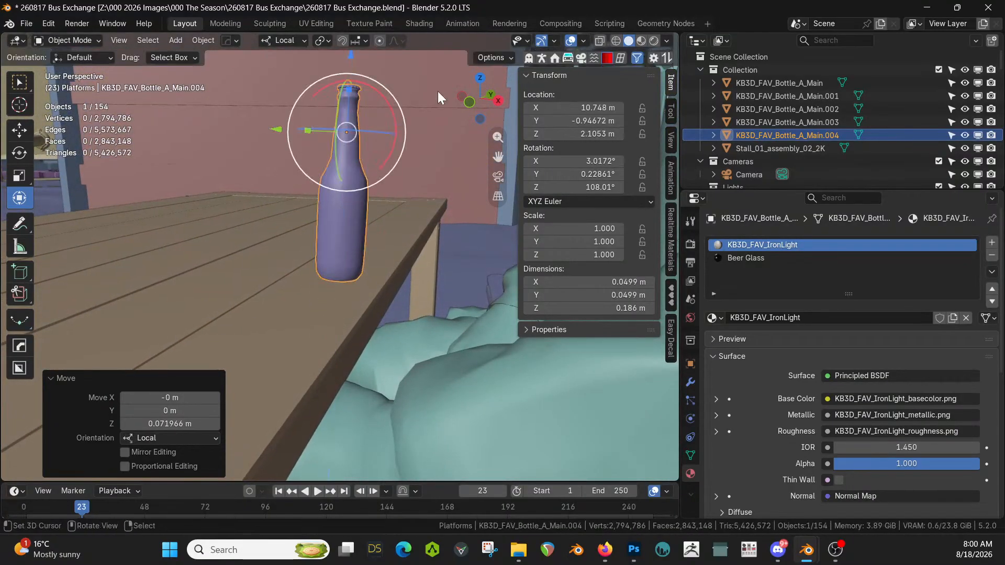
scroll(284, 218, "down", 5)
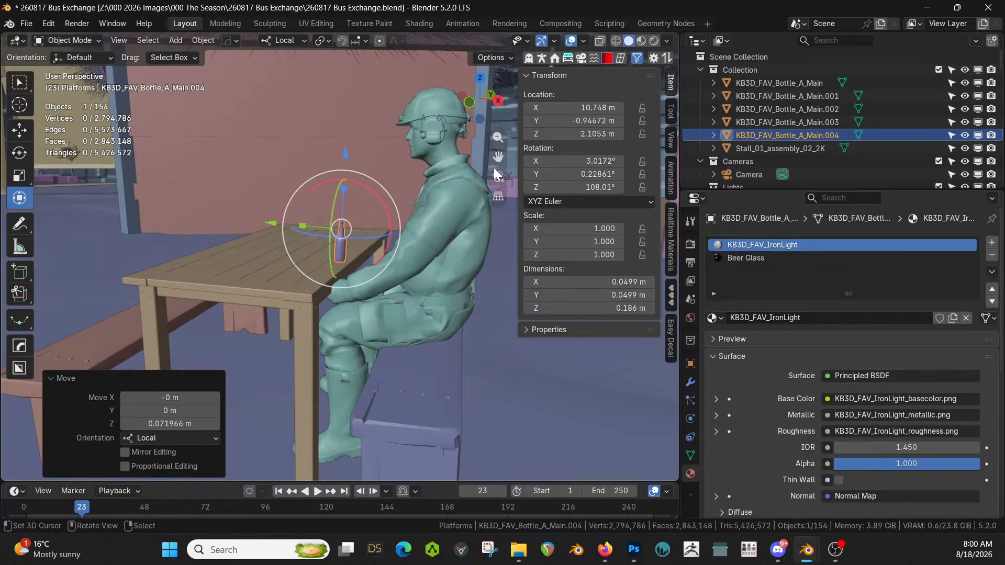
Move the bottle on the table, the four stall bottles and the Stall_01_assembly_02_2K object into the Buildings collection
middle_click_drag(386, 217, 317, 238)
key("m")
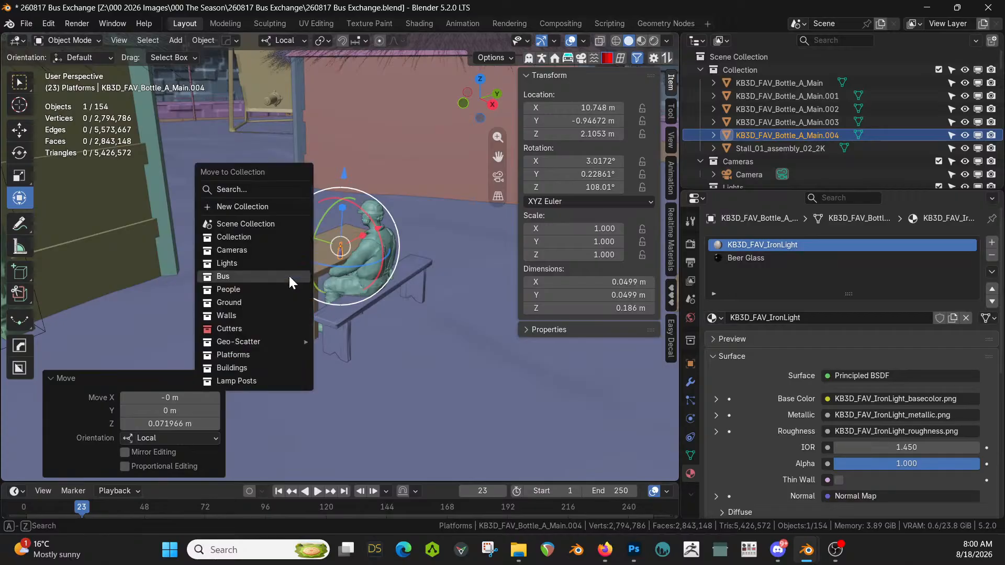
left_click(247, 370)
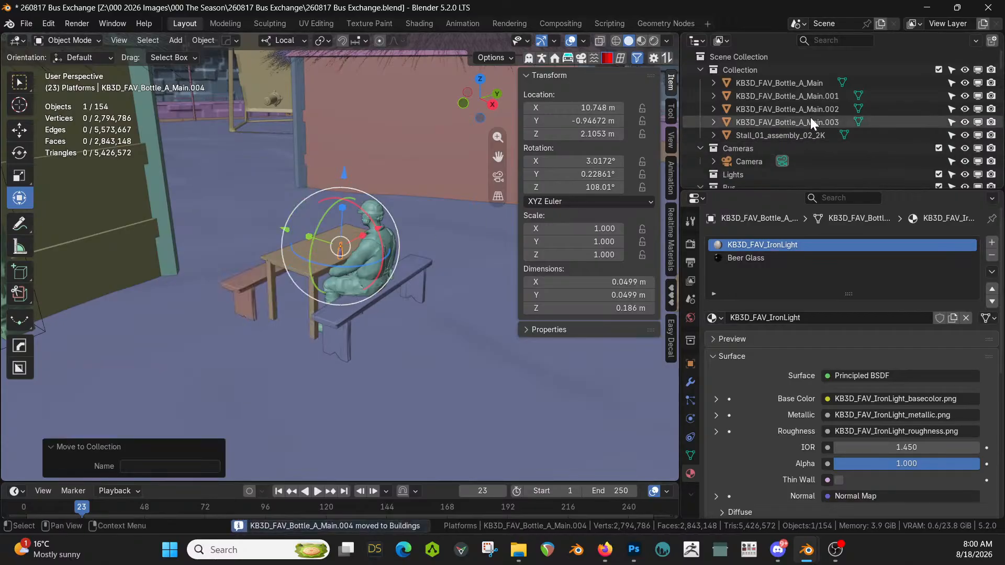
left_click(794, 83)
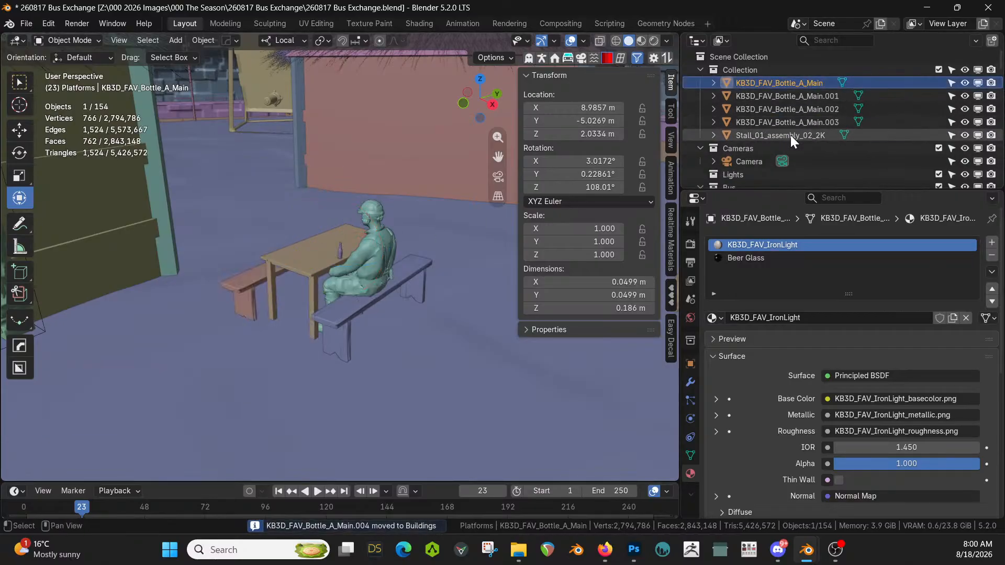
left_click(791, 135, "shift")
key("m")
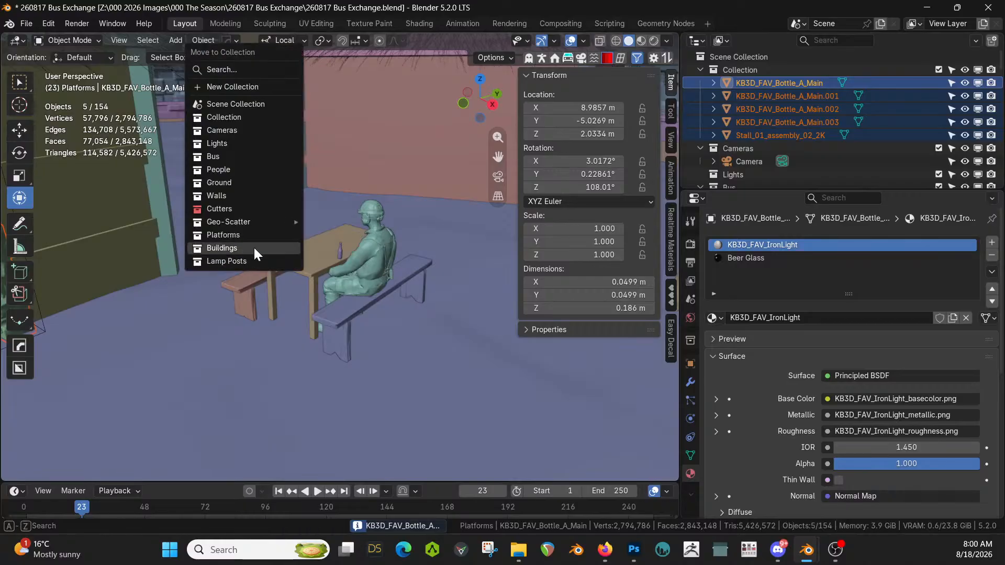
left_click(254, 248)
Move the seated driver at the table into the People collection
left_click(368, 249)
key("m")
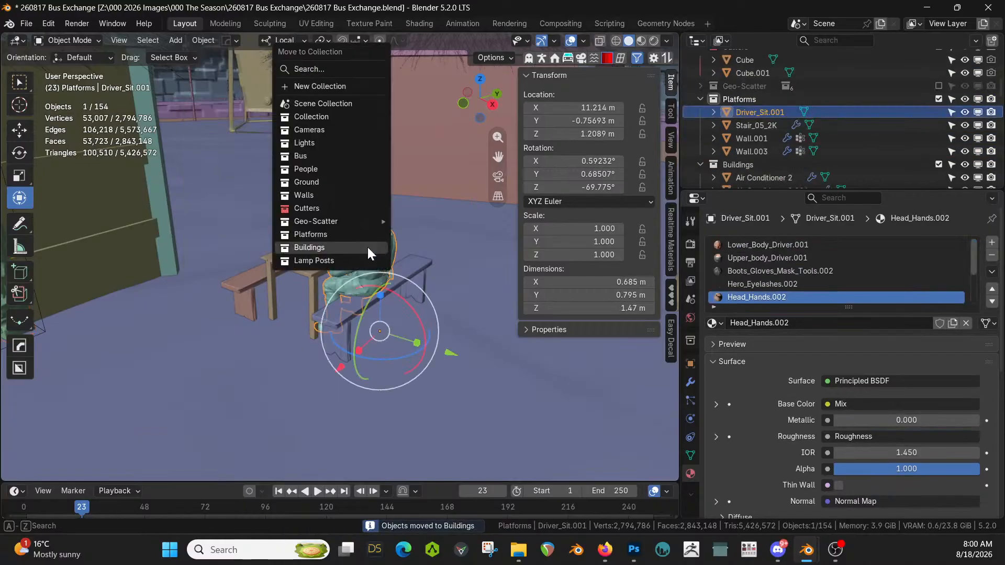
left_click(318, 170)
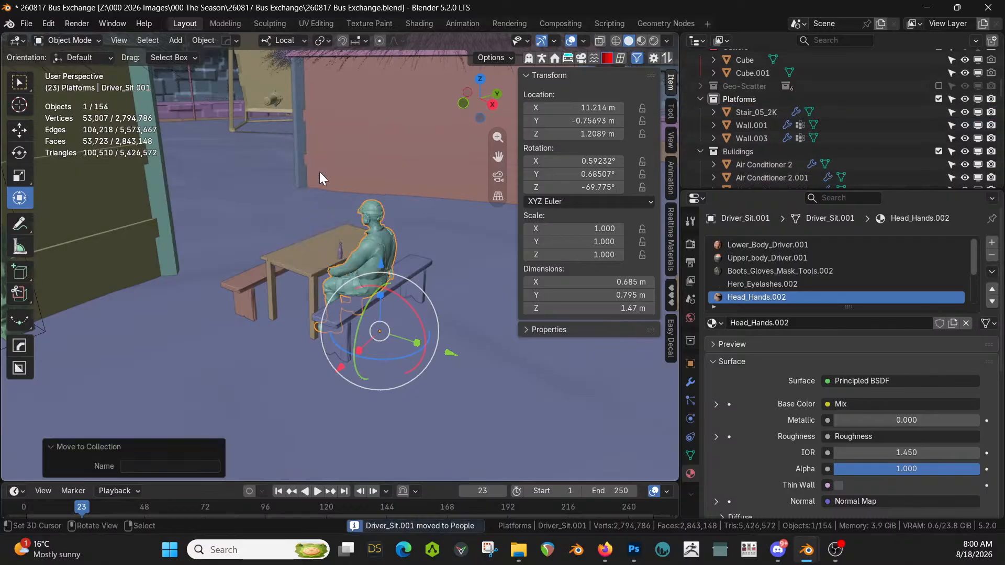
Exclude the Platforms collection briefly to check its contents, re-enable it, and save the file
left_click(938, 100)
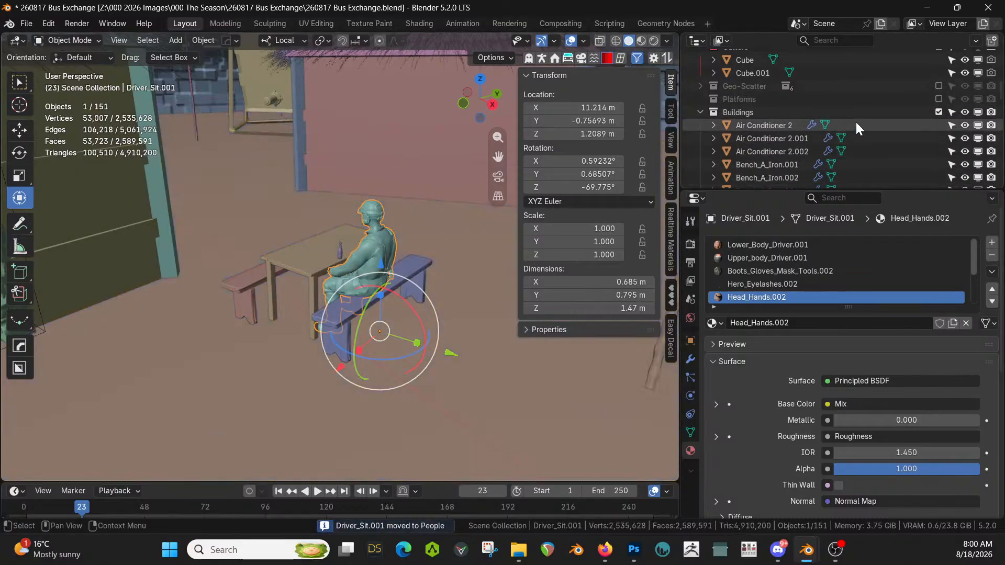
left_click(938, 99)
scroll(253, 244, "down", 6)
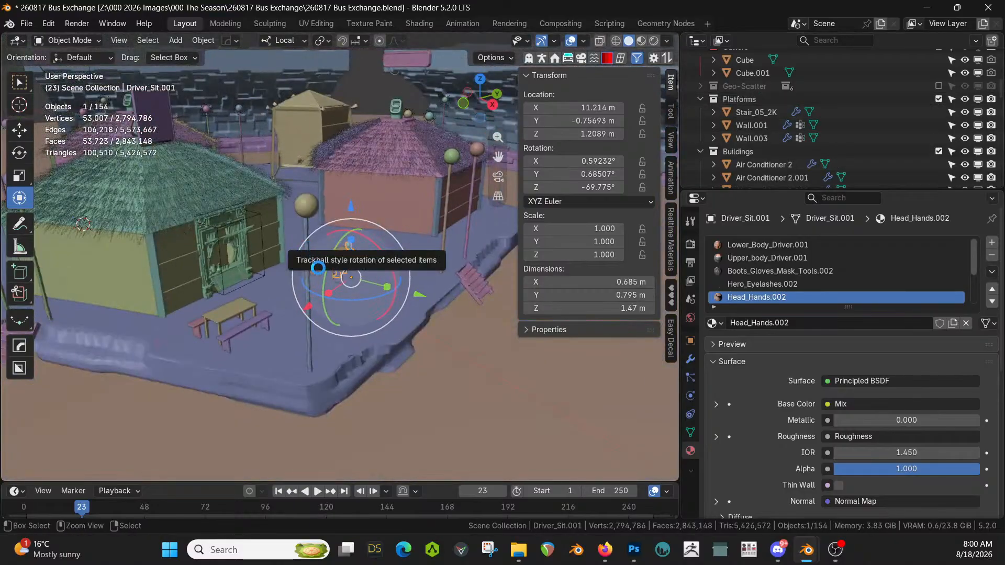
key("ctrl+s")
Rename the seated figure at the table in the People collection to "Sitting Worker"
scroll(392, 280, "up", 8)
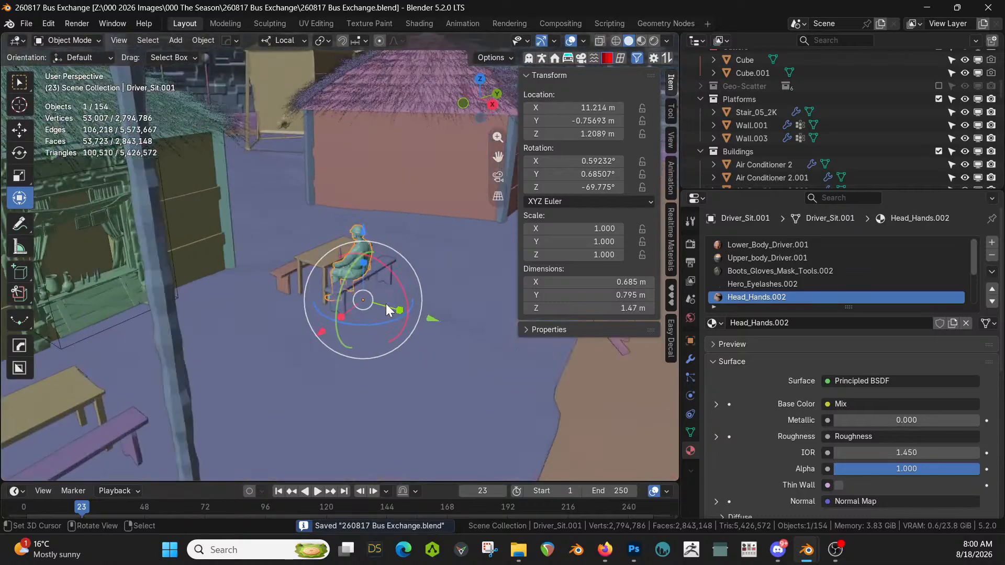
middle_click_drag(386, 304, 347, 366)
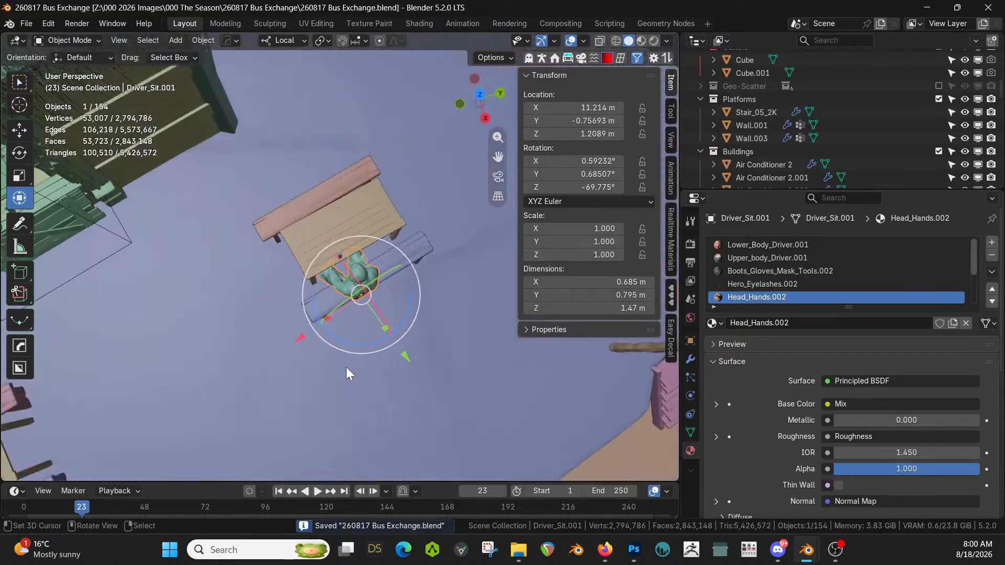
left_click(355, 288)
left_click(353, 276)
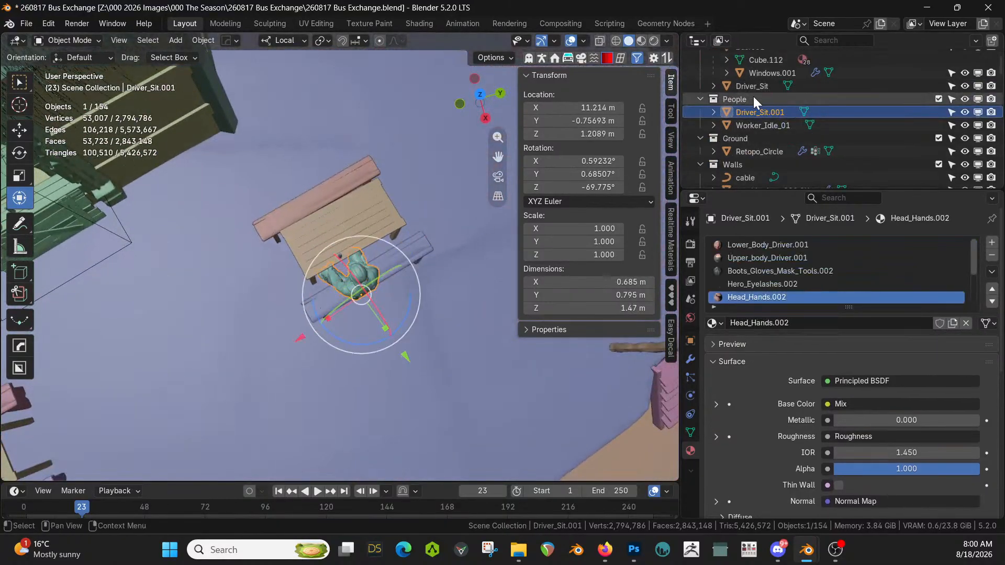
double_click(755, 110)
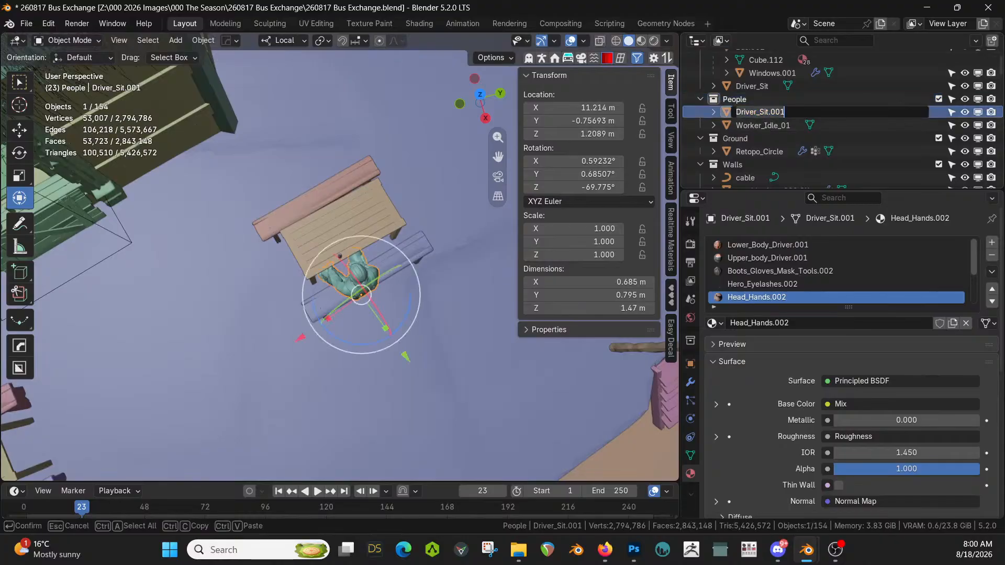
type("Sitting ")
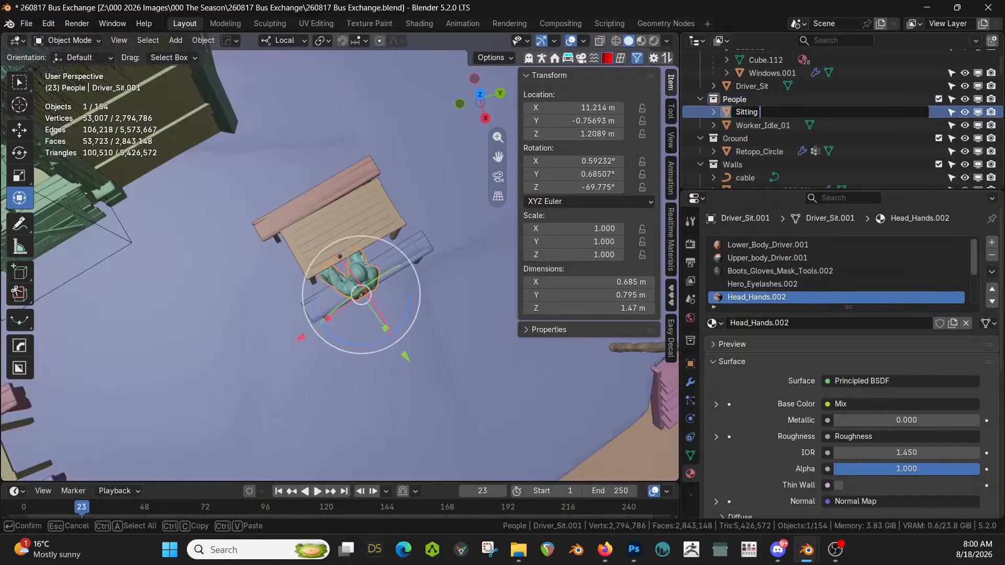
type("Worker")
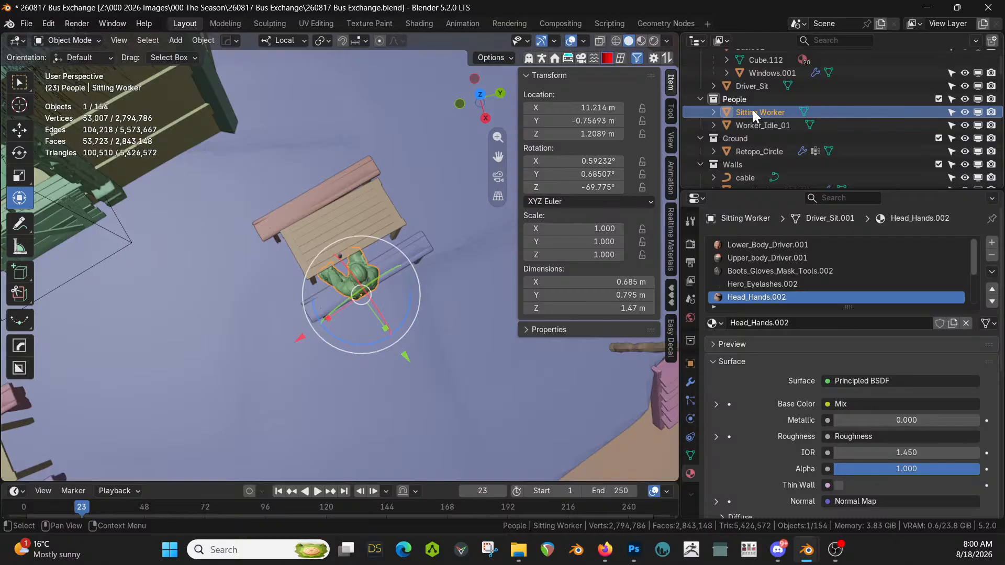
key("Return")
Make a linked duplicate of the sitting worker in place and rotate it 180° around its local Z axis
key("alt+d")
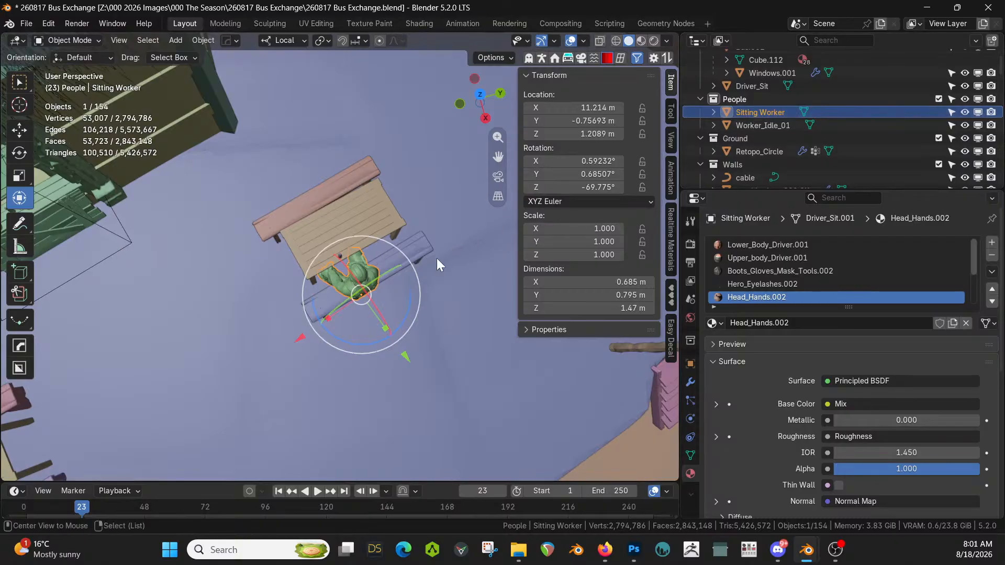
key("Escape")
key("r")
key("z")
key("z")
key("1")
key("8")
key("0")
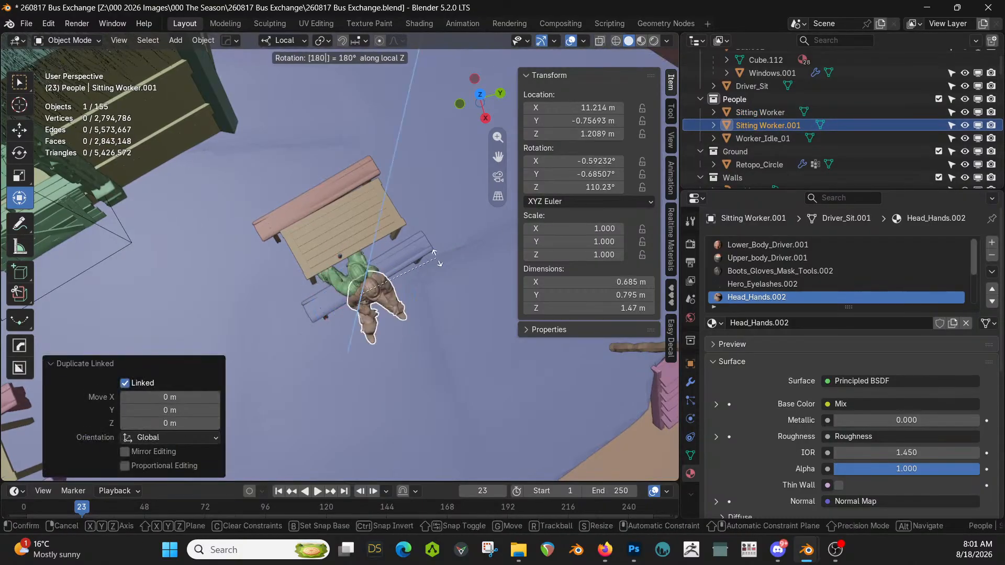
key("Return")
Move the duplicated worker about -1.31 m in X and -0.60 m in Y to the opposite bench, and lower it about 0.30 m along local Z
key("g")
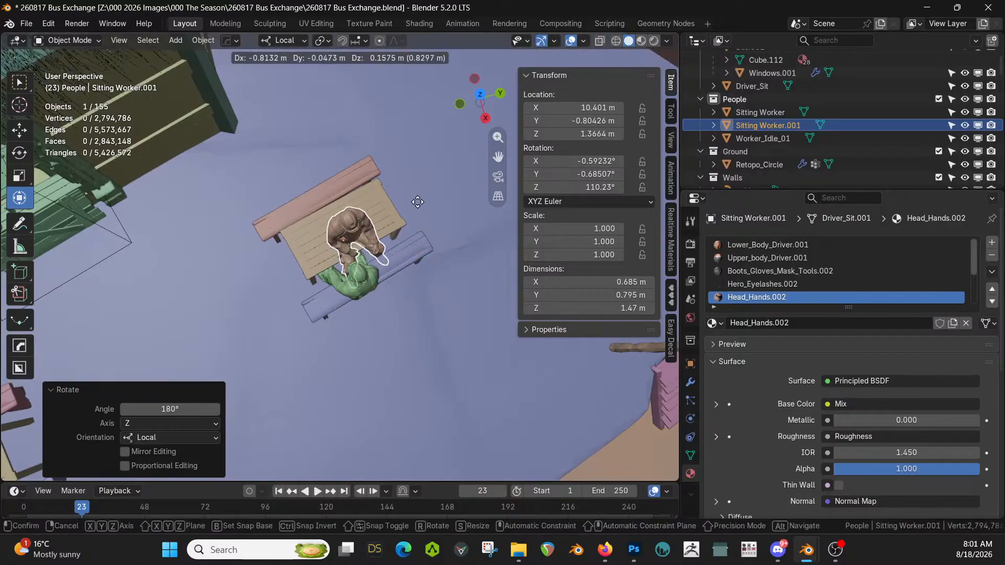
left_click(372, 180)
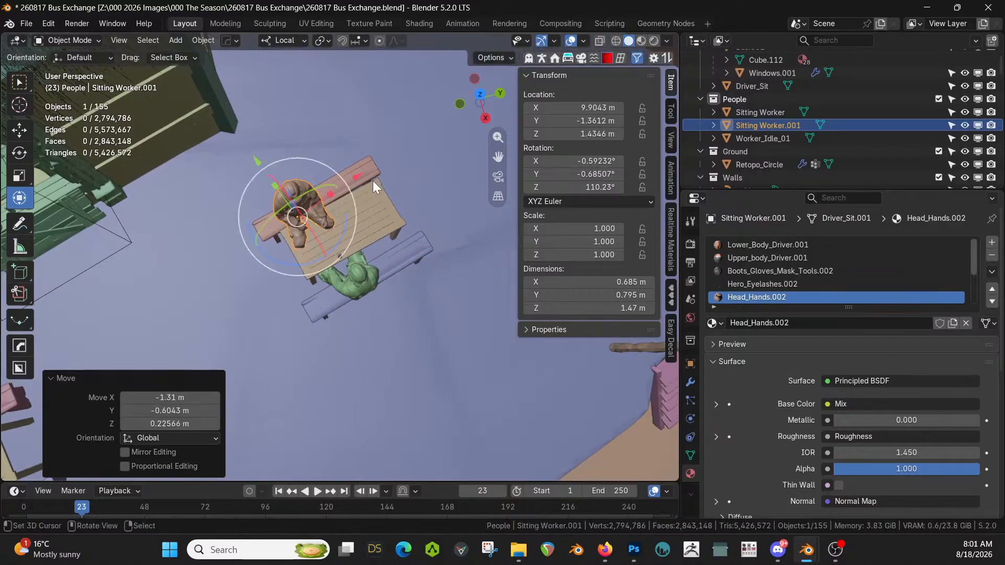
middle_click_drag(375, 181, 485, 71)
key("g")
key("z")
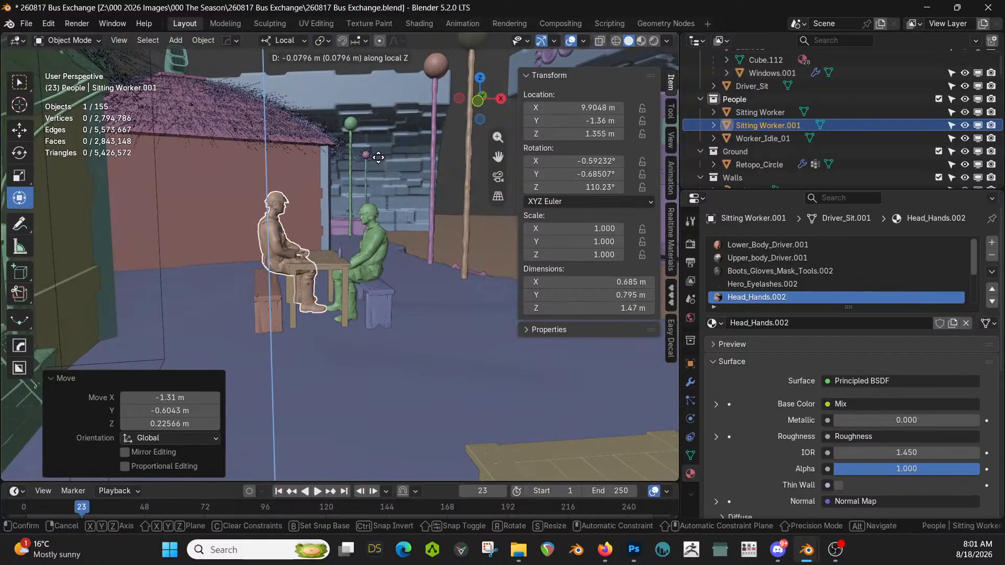
left_click(371, 175)
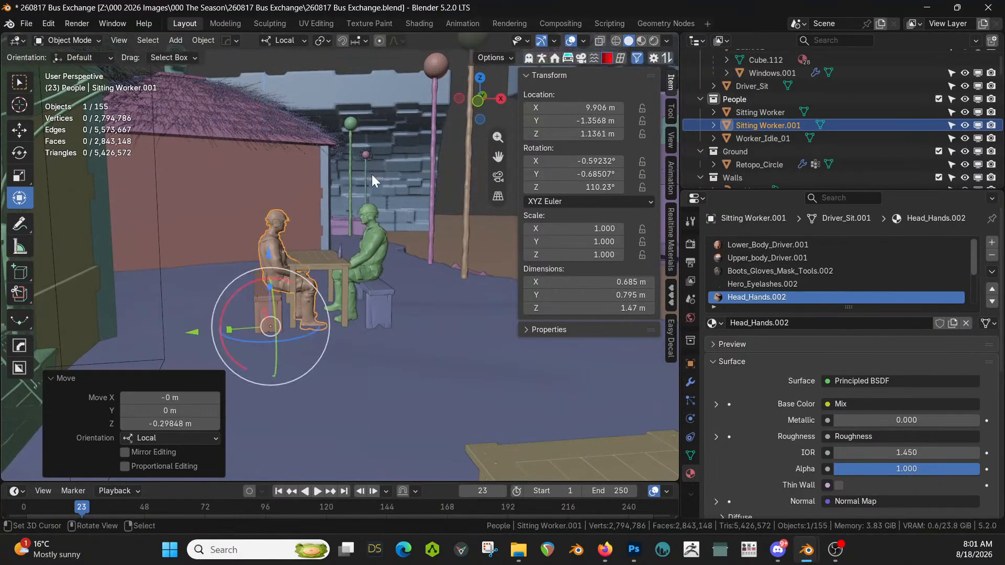
In top view, shift the second worker about 0.17 m along local Y, then nudge it about 0.12 m in global Y on the bench
key("KP_7")
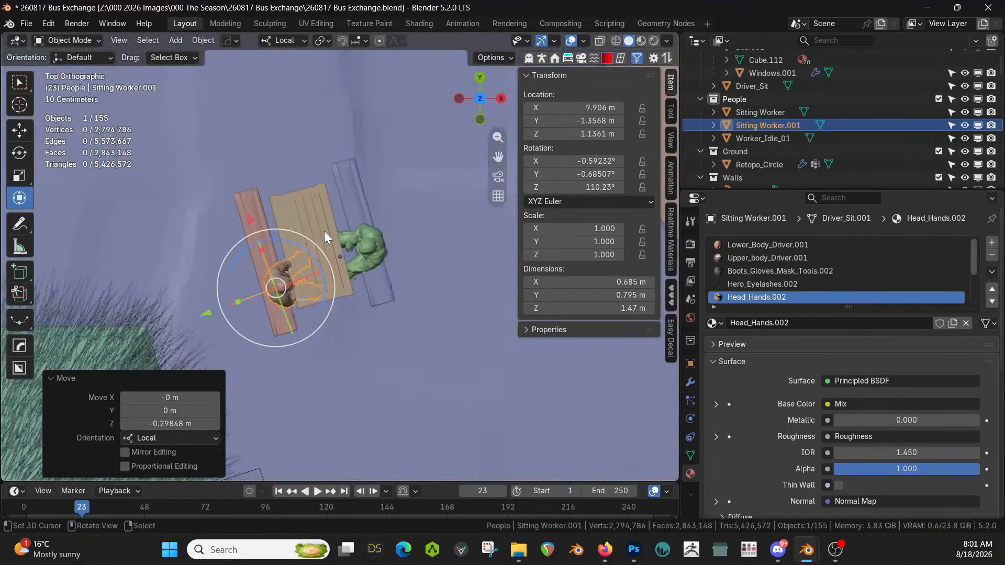
key("g")
key("y")
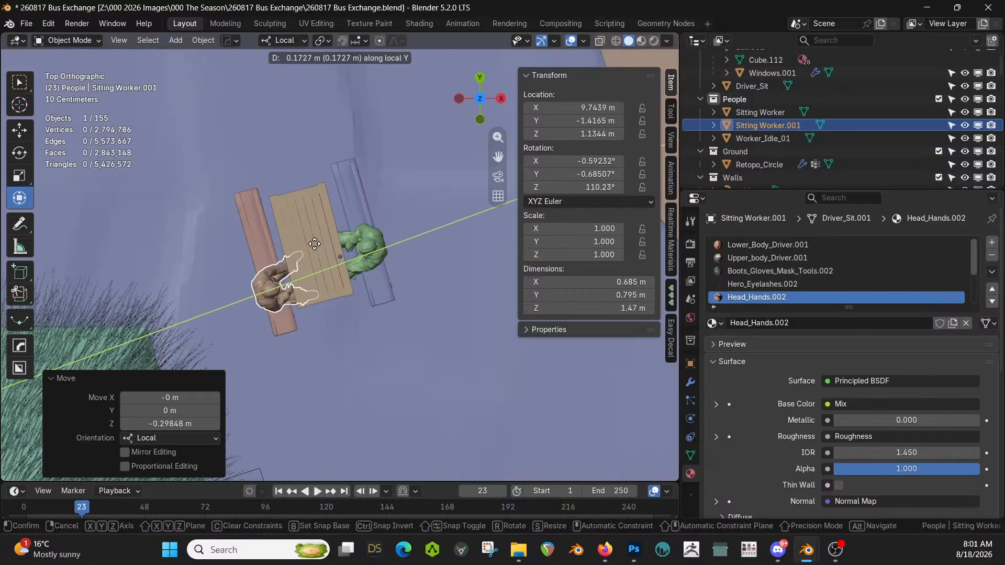
left_click(317, 259)
key("g")
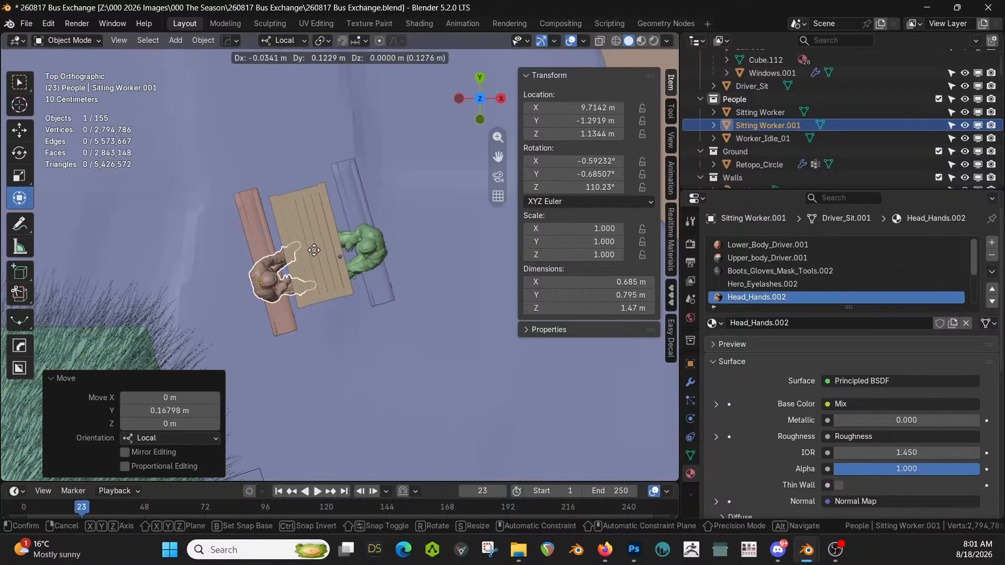
left_click(315, 250)
Place a linked duplicate of the table bottle before the second worker, offset about -0.62 m in X and -0.18 m in Y, and save the file
middle_click_drag(315, 250, 132, 241)
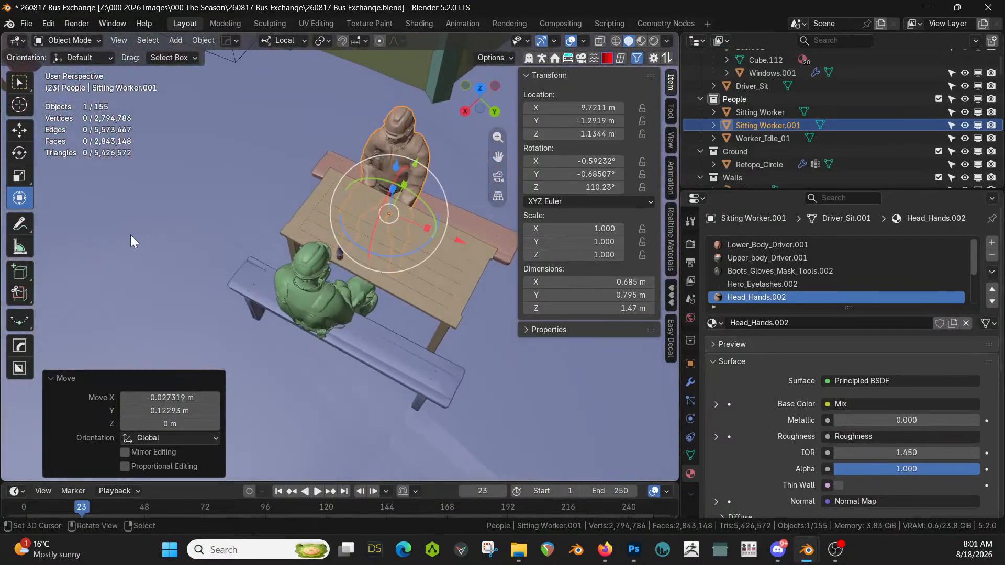
middle_click_drag(266, 241, 225, 231)
left_click(340, 253)
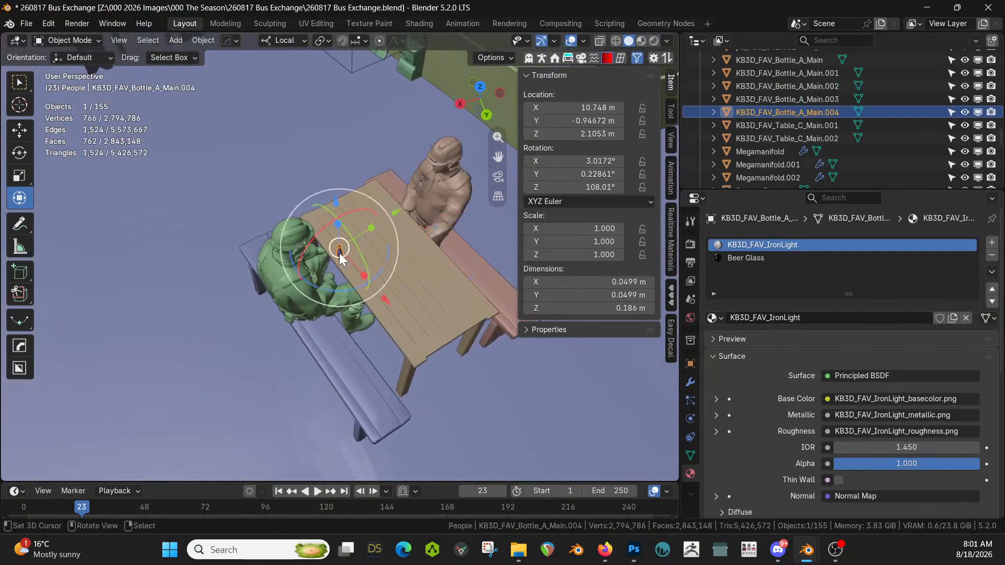
key("KP_7")
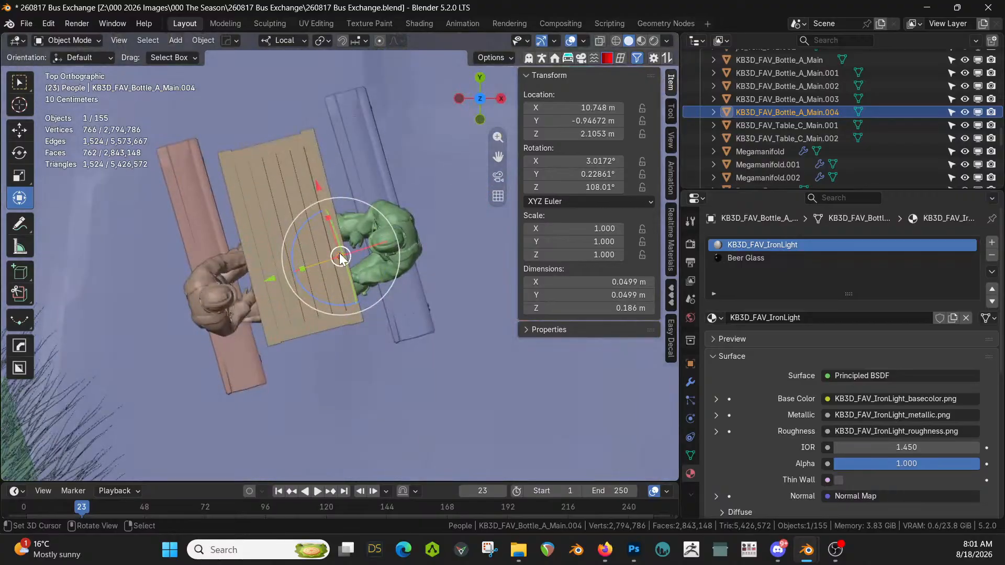
key("shift+d")
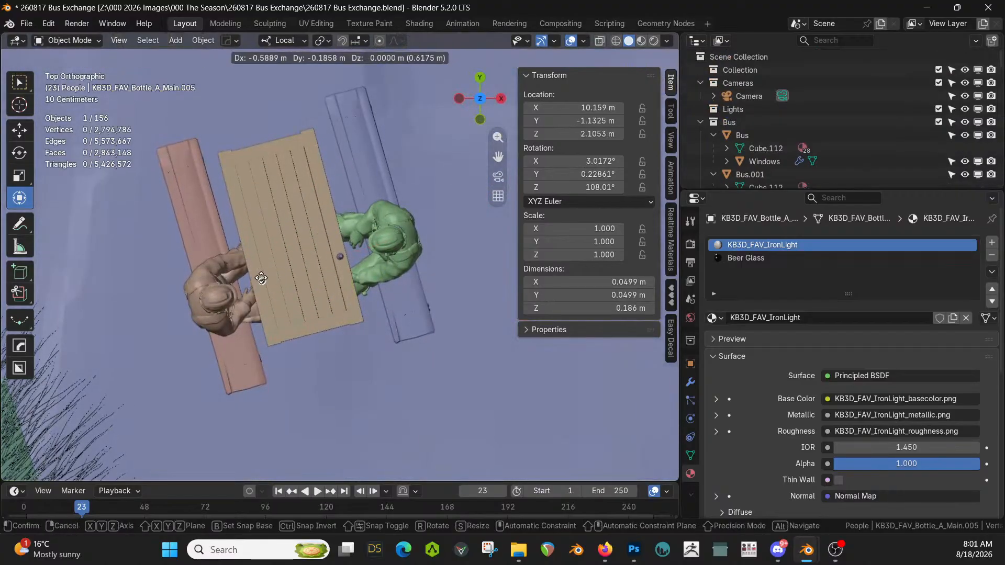
left_click(260, 278)
middle_click_drag(283, 269, 272, 152)
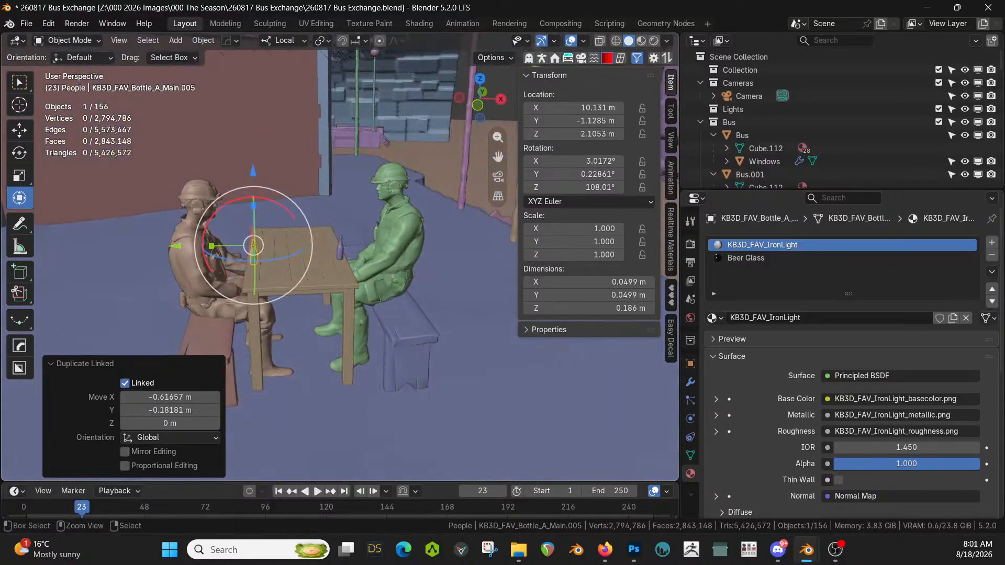
key("ctrl+s")
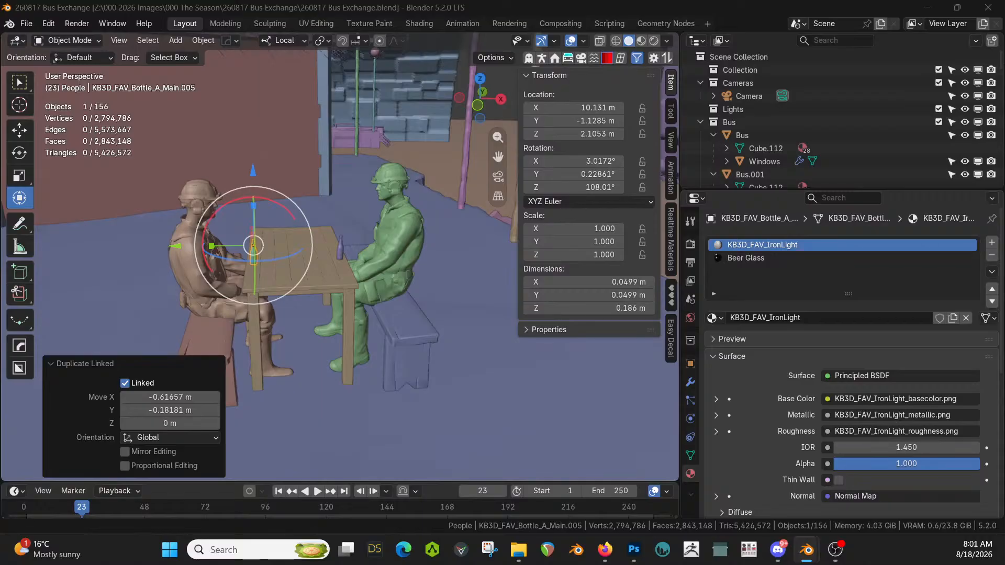
Add the 3_Oldman_Idle3_ChefSmoking 2K asset on the ground in front of the stall counter
middle_click_drag(237, 212, 395, 229)
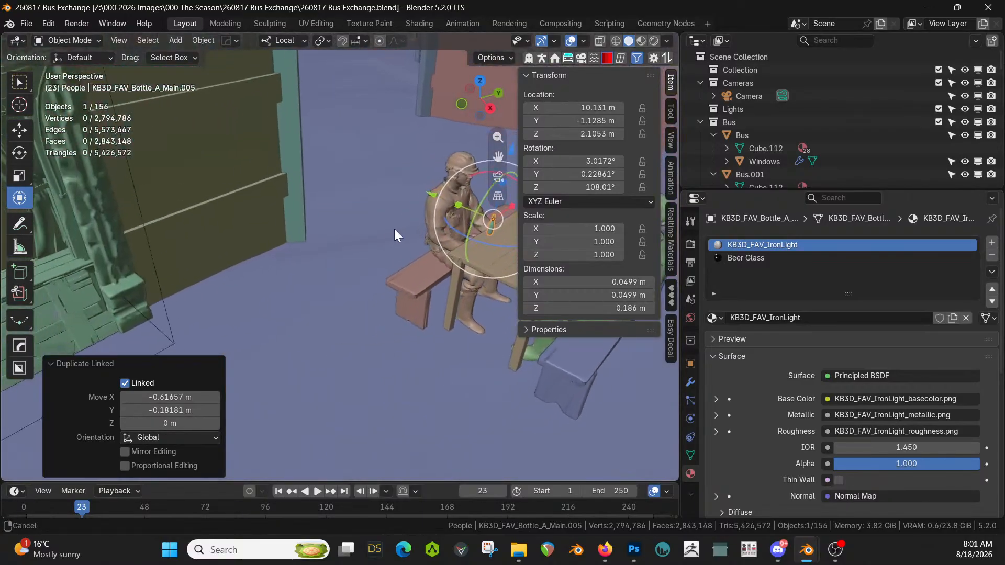
scroll(335, 231, "down", 2)
middle_click_drag(323, 238, 265, 224)
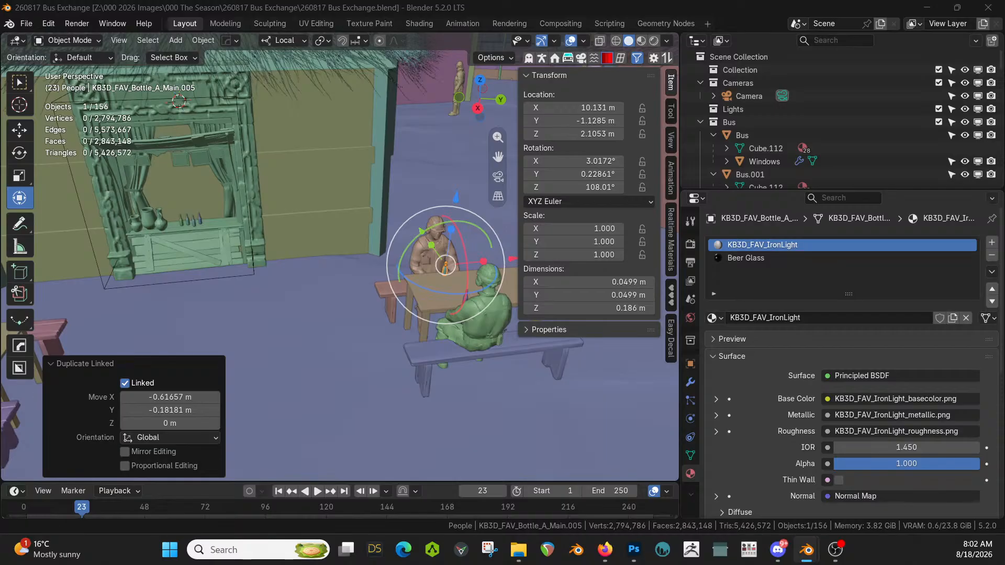
left_click_drag(183, 32, 183, 294)
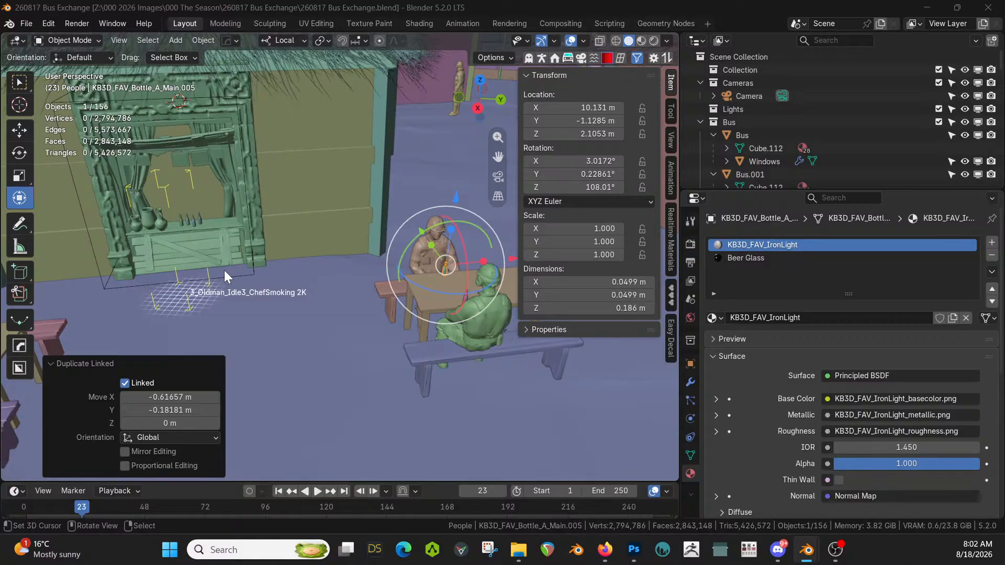
left_click_drag(224, 271, 224, 270)
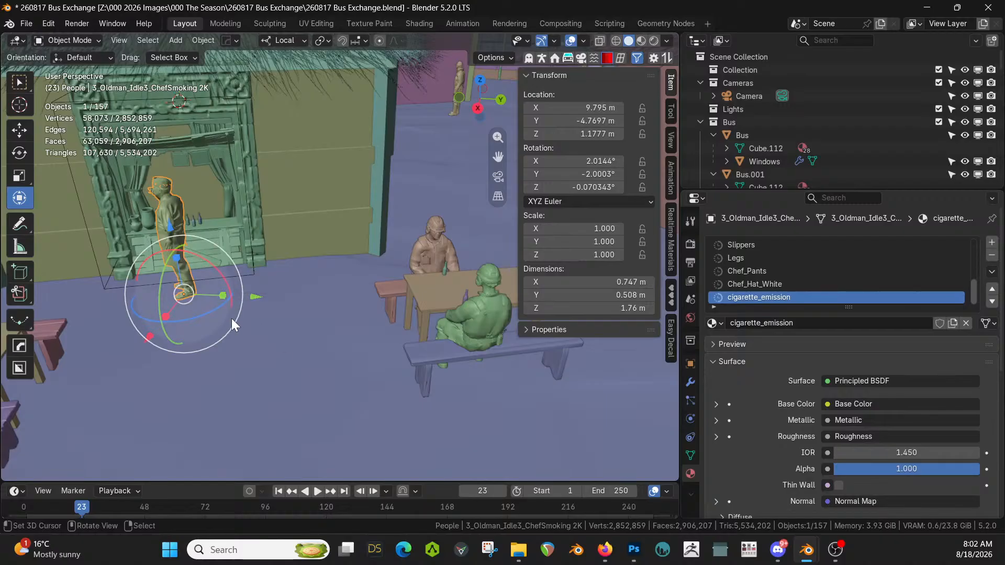
Rotate the smoking chef about 101° around its local Z axis to face away from the stall, and display the viewport in Rendered shading
key("r")
key("z")
left_click(225, 159)
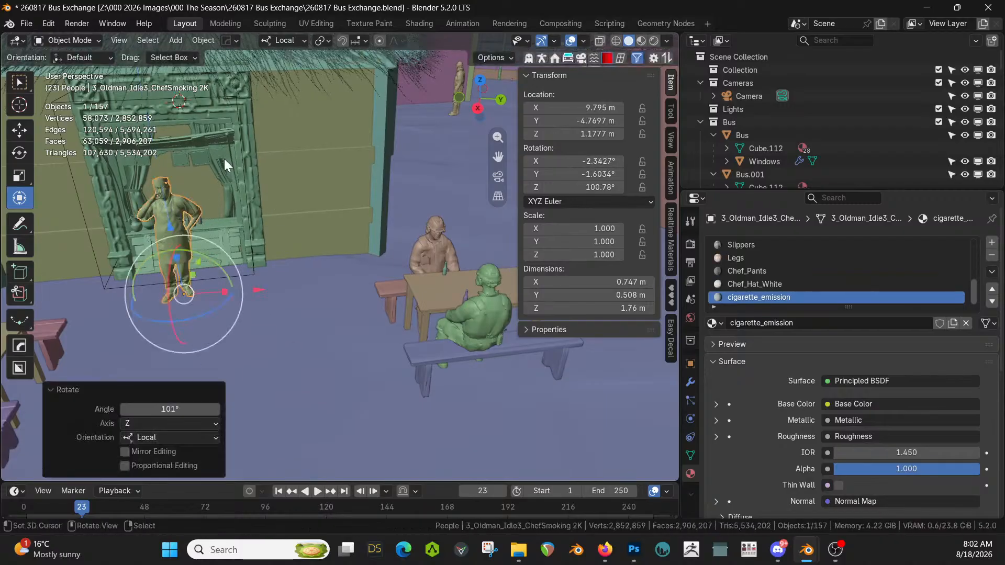
key("z")
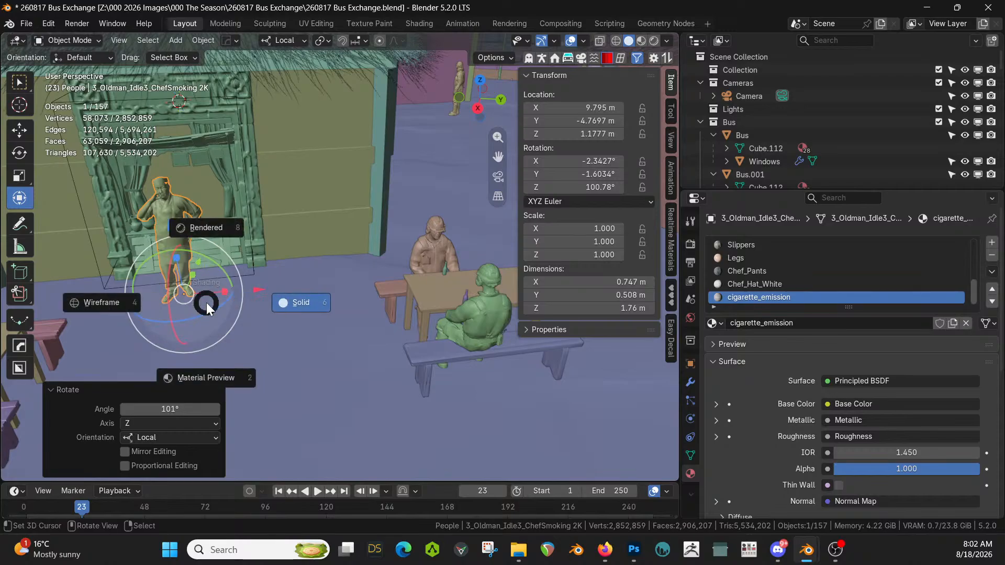
key("8")
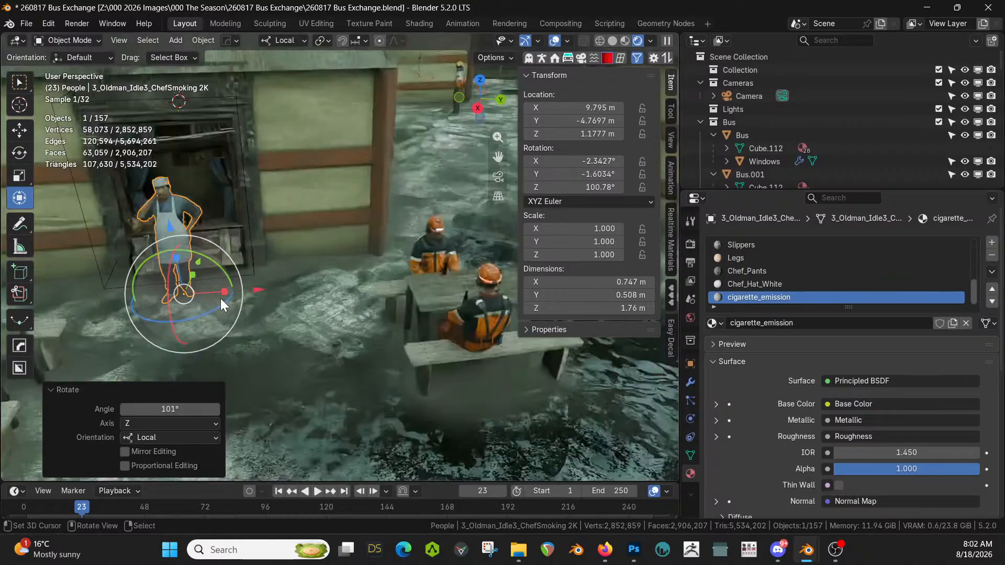
Move the smoking chef about 1.27 m along its local Y axis to stand behind the stall counter, and save the file
middle_click_drag(221, 298, 257, 284)
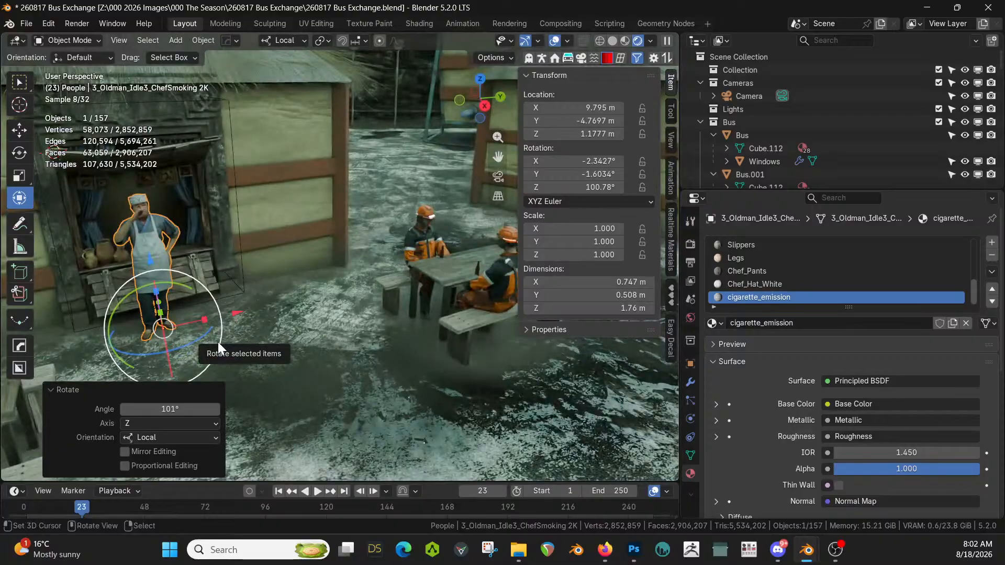
key("g")
key("y")
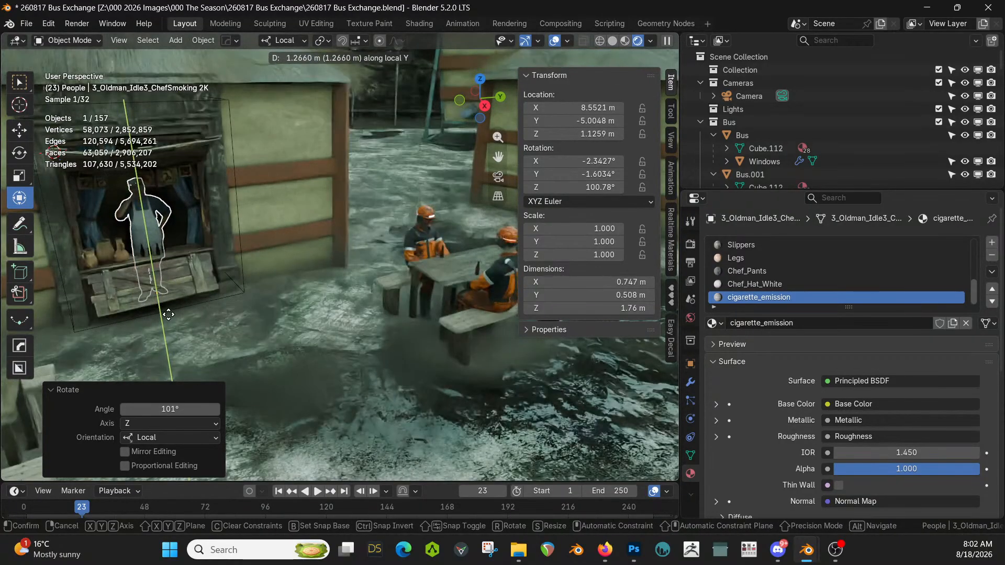
left_click(242, 345)
left_click(256, 358)
middle_click_drag(255, 358, 238, 333)
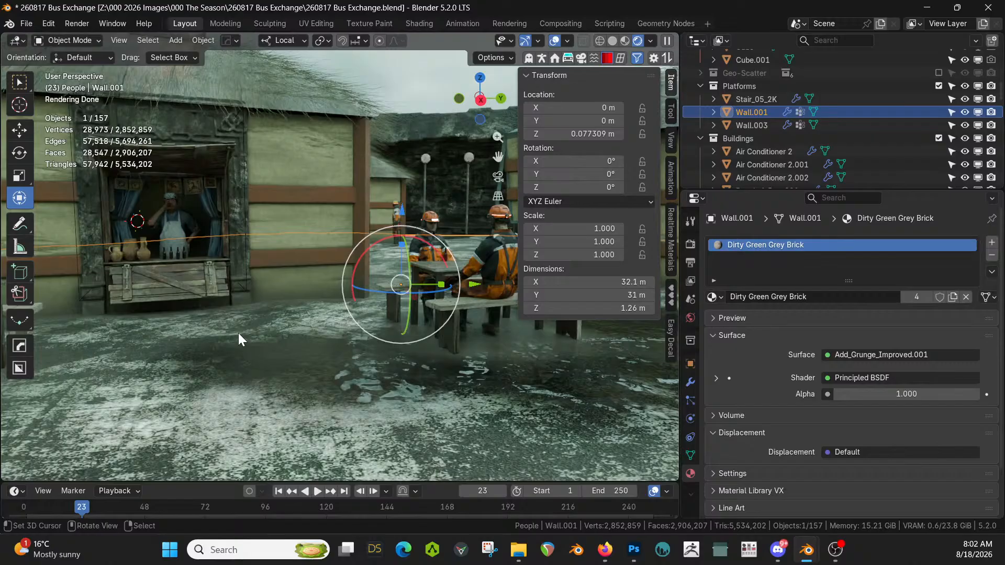
key("ctrl")
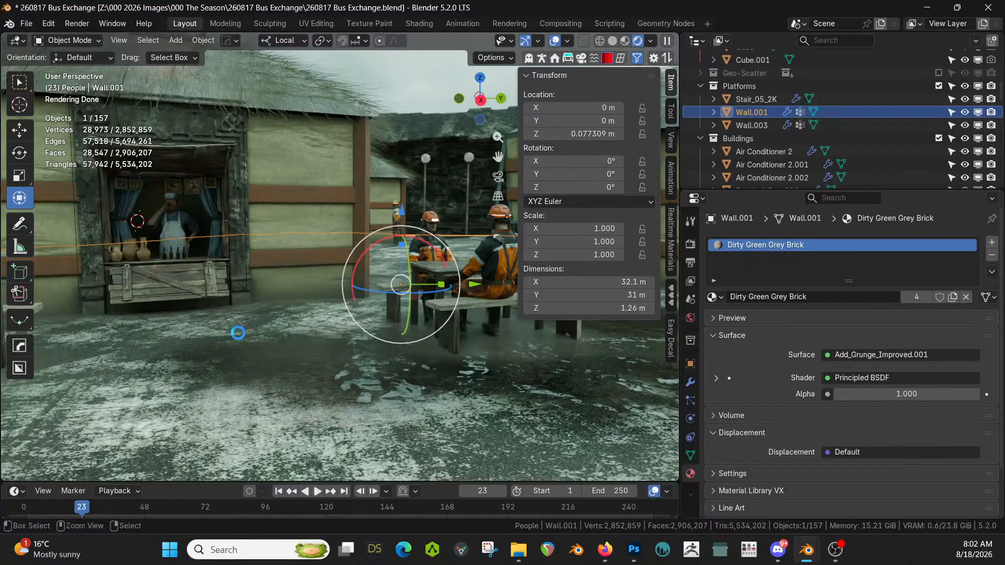
key("ctrl+s")
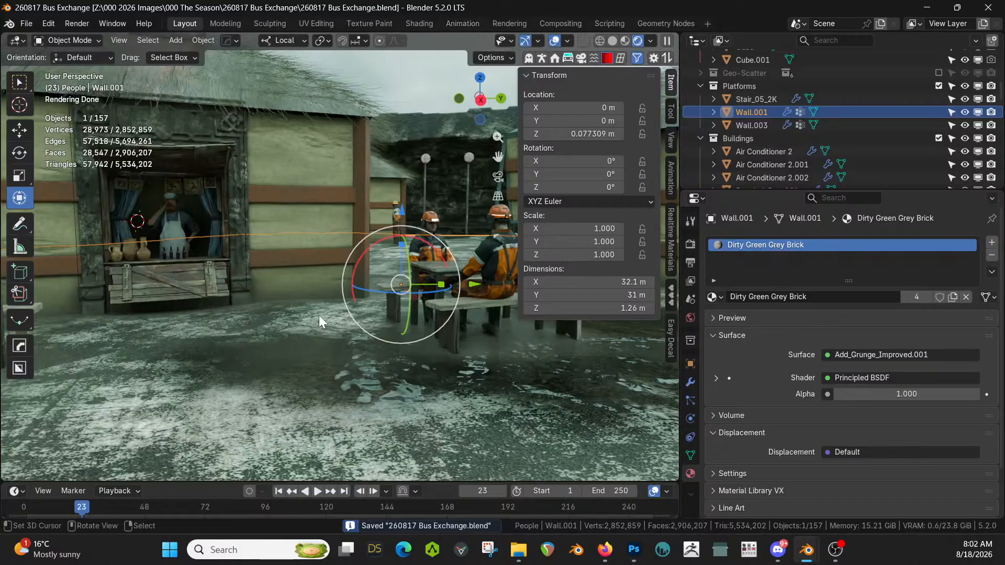
Inspect the rendered stall, seated workers and bus area from several sides, and return the viewport to Solid shading
middle_click_drag(286, 323, 349, 326)
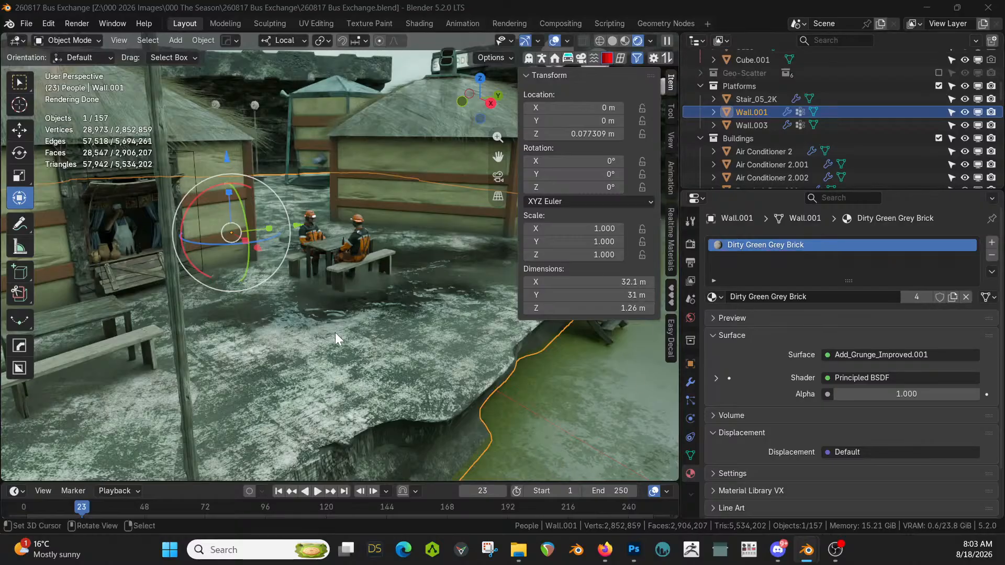
middle_click_drag(386, 279, 144, 345)
scroll(142, 344, "up", 3)
scroll(143, 344, "down", 3)
middle_click_drag(242, 338, 191, 376, "shift")
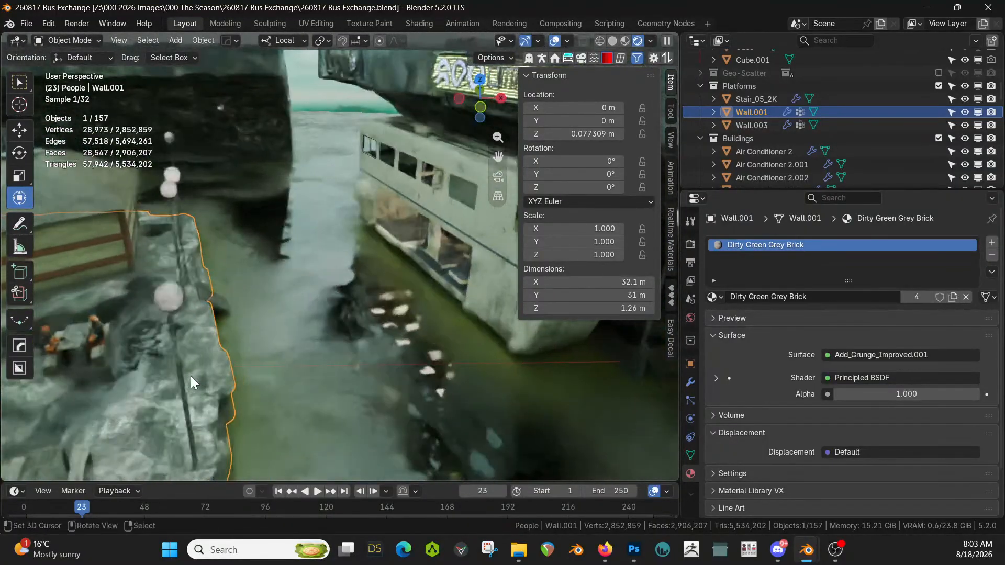
middle_click_drag(318, 288, 299, 368)
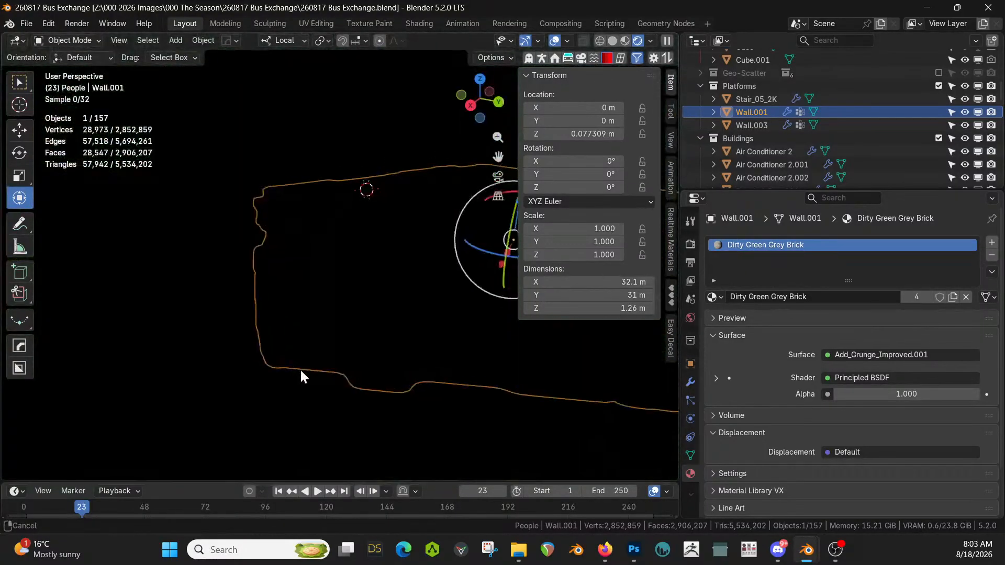
key("z")
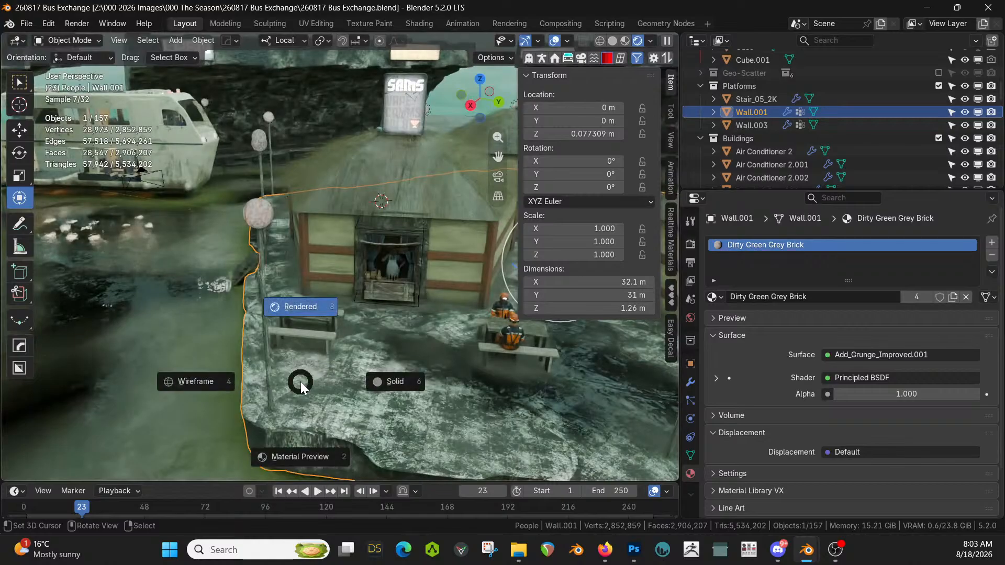
key("6")
Add the 9_Man_Idle7_StartSmoking 2K asset on the stone platform with benches below the curved brick wall
mouse_move(301, 381)
middle_mouse_down()
mouse_move(316, 368)
mouse_move(216, 350)
middle_mouse_up()
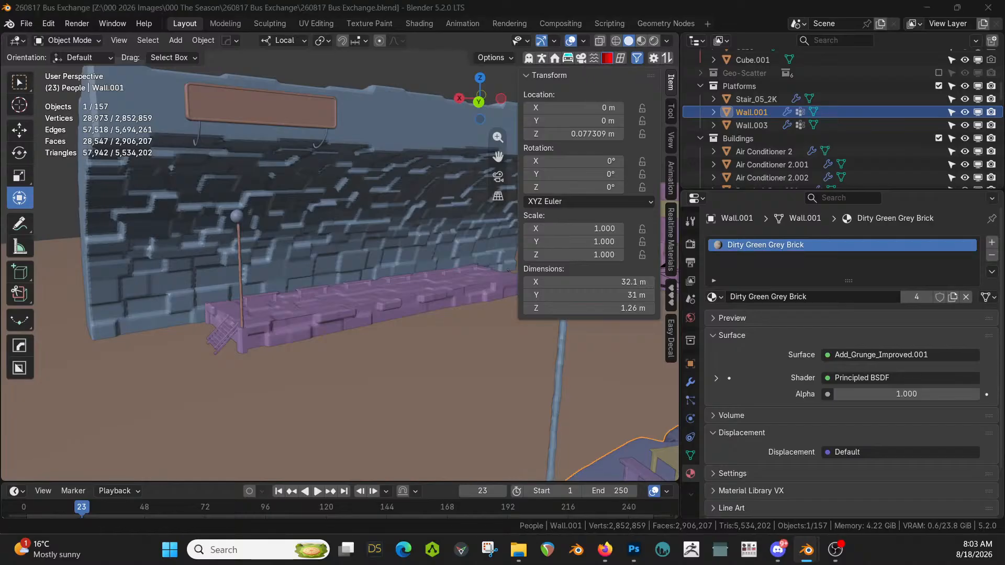
left_click_drag(495, 63, 330, 305)
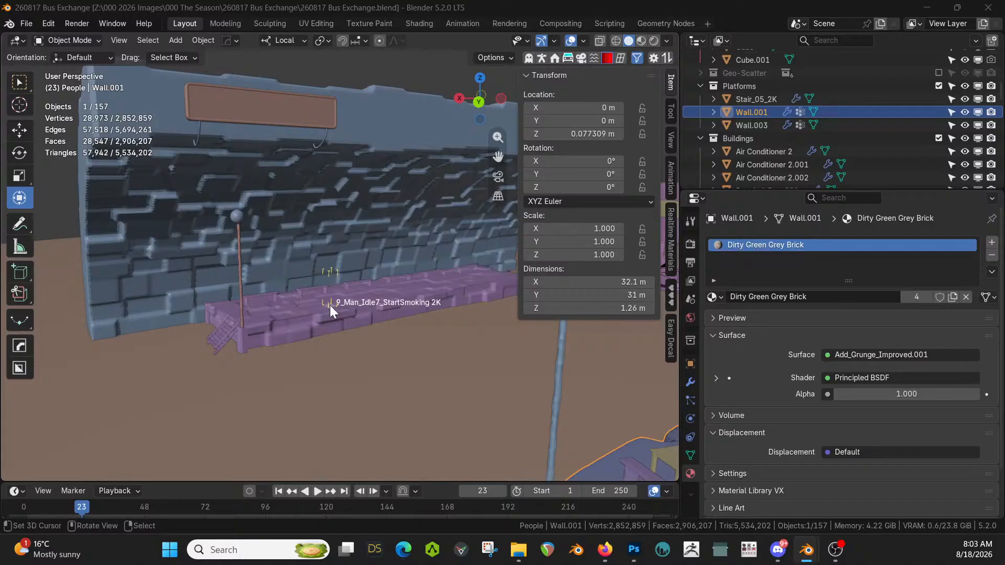
left_click_drag(330, 305, 330, 305)
key("KP_Decimal")
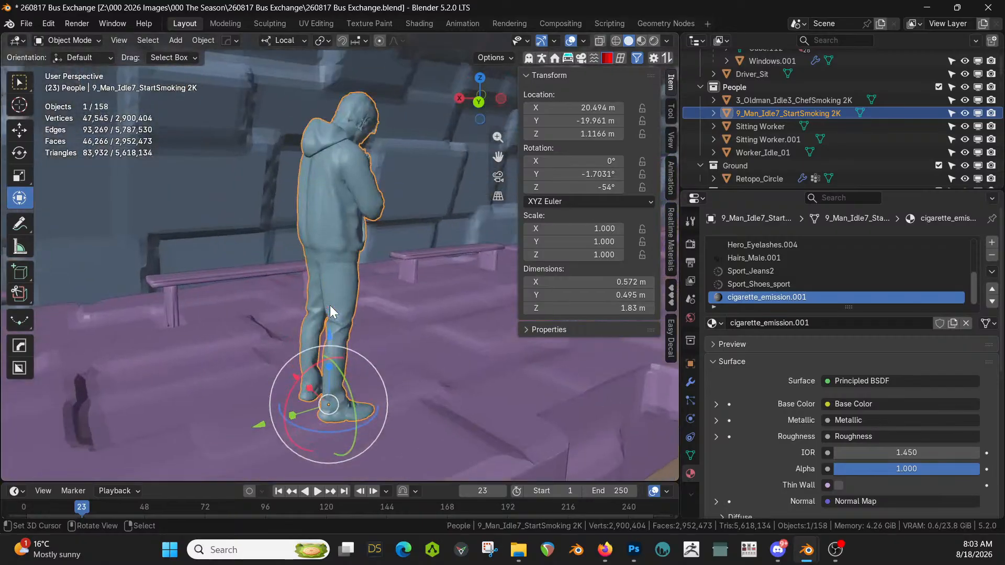
Rotate the smoking man about -76.3° around local Z and lower him about 0.02 m along local Z onto the platform
middle_click_drag(386, 362, 420, 412)
key("r")
key("z")
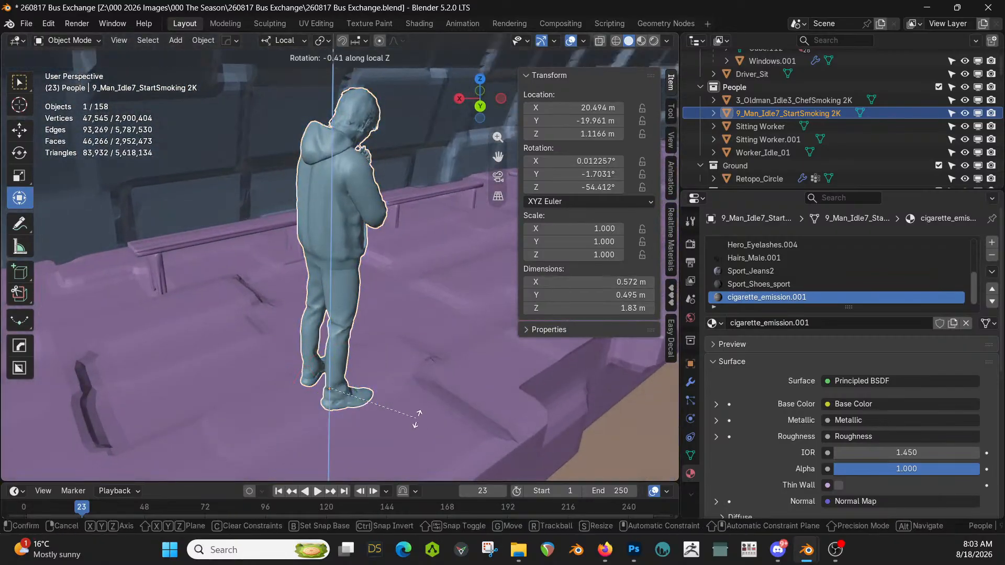
left_click(341, 402)
middle_click_drag(341, 402, 417, 343)
key("g")
key("z")
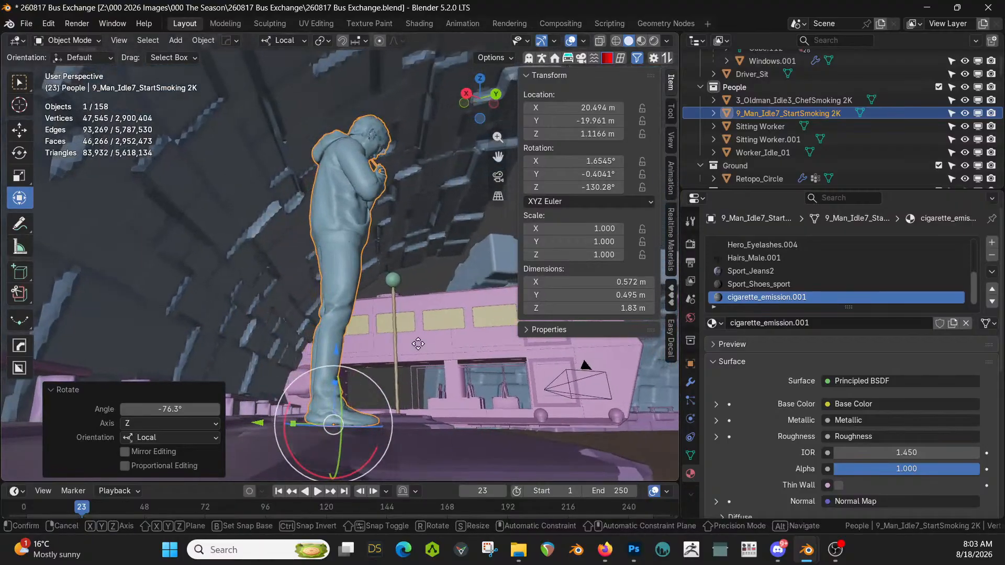
left_click(428, 398)
Shift the smoking man about 0.09 m along his local Y axis and save the file
key("g")
key("y")
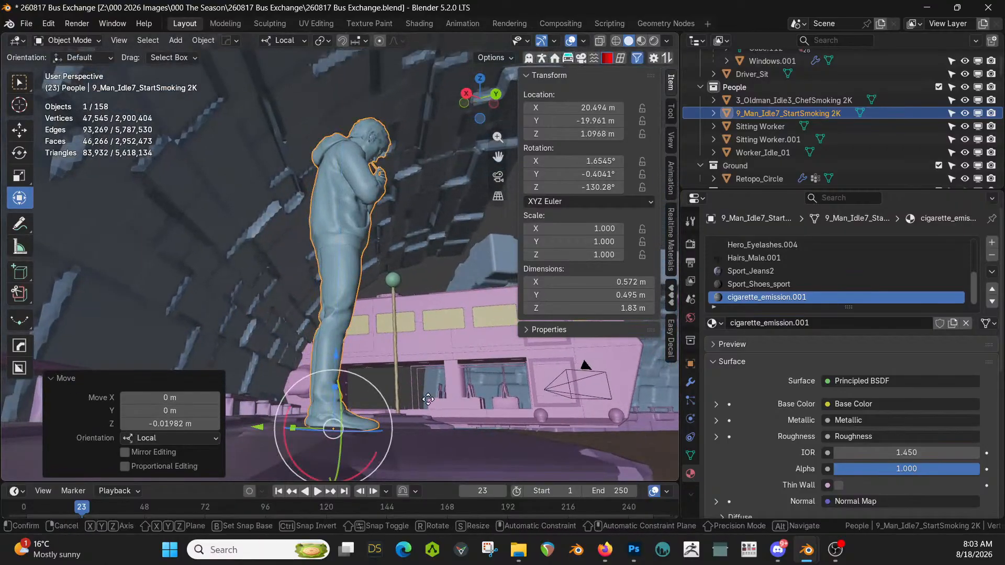
left_click(411, 402)
middle_click_drag(354, 424, 282, 445)
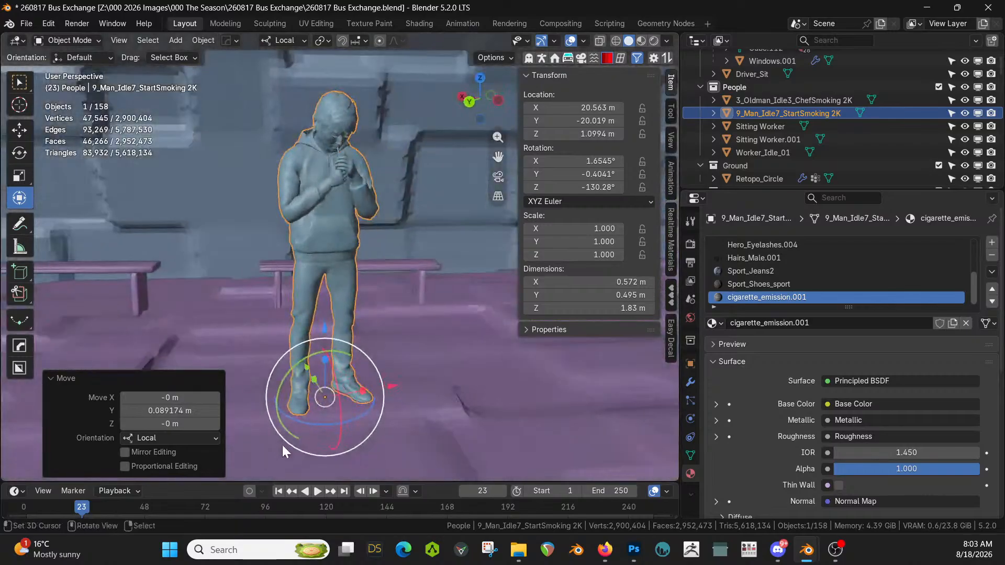
scroll(343, 411, "down", 8)
middle_click_drag(346, 408, 327, 415)
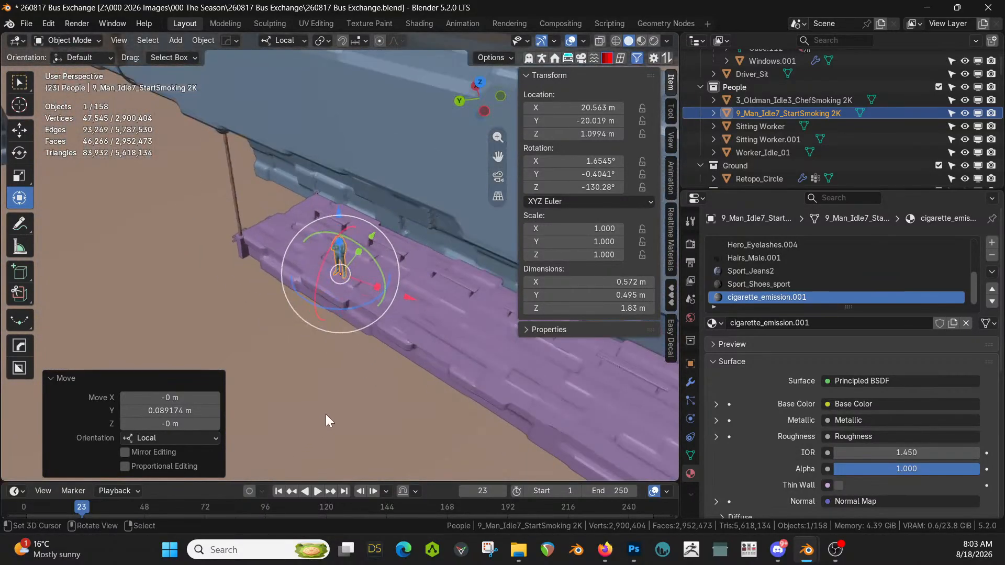
key("ctrl+s")
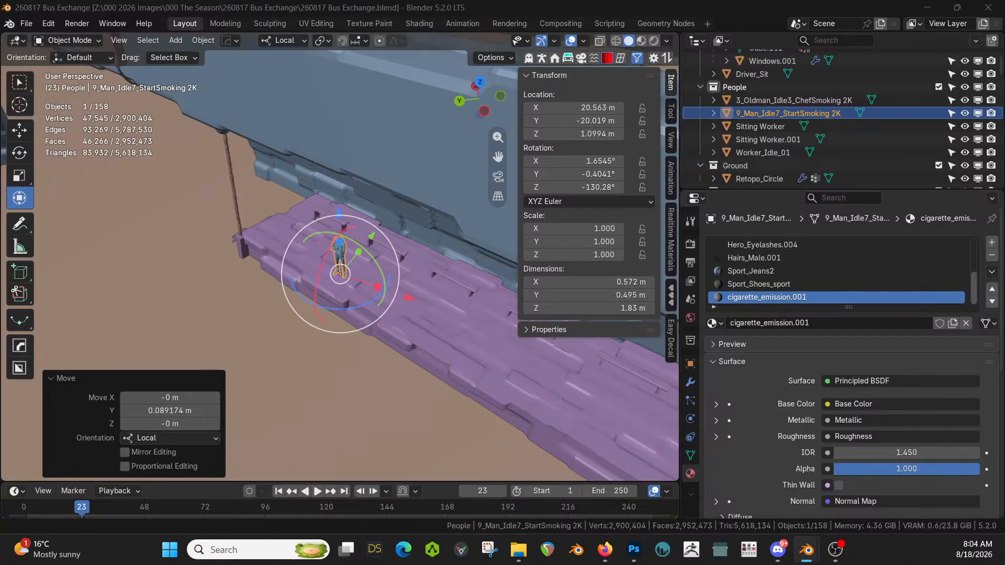
Add the Bag_on_Wheel suitcase asset on the platform beside the smoking man
left_click_drag(420, 207, 361, 290)
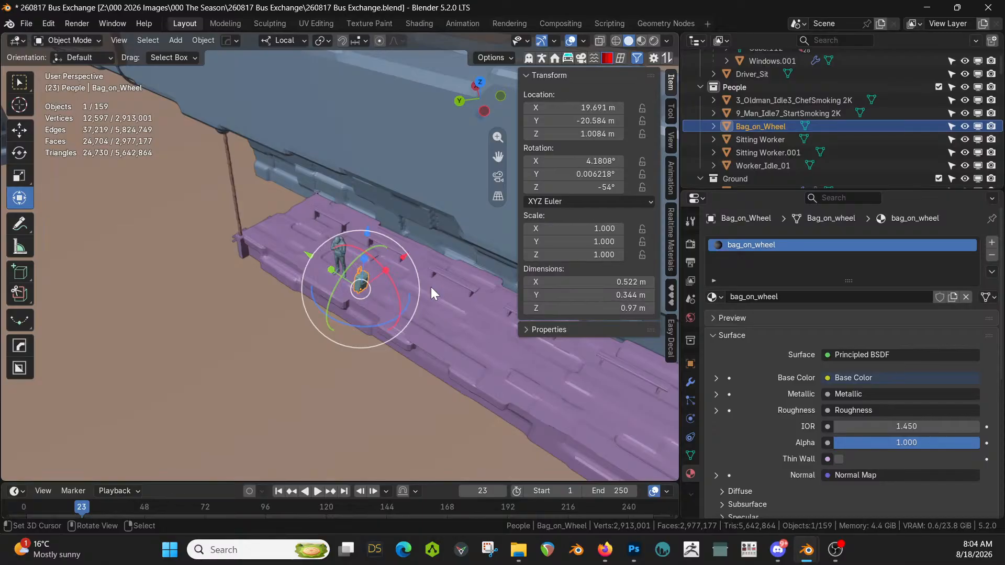
key("KP_Decimal")
middle_click_drag(453, 254, 490, 199)
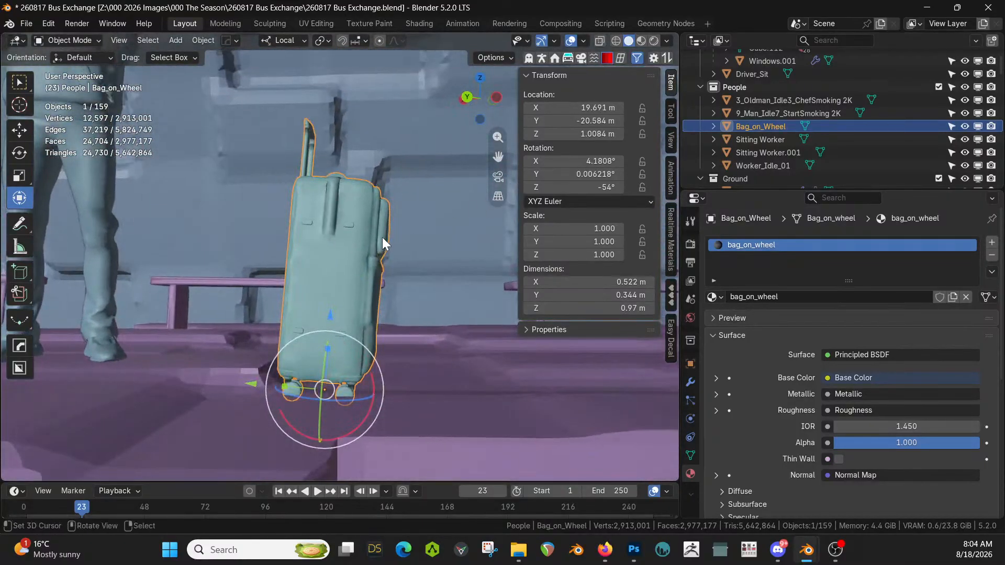
Clear the suitcase's rotation and raise it about 0.017 m along local Z
key("alt+r")
key("g")
key("z")
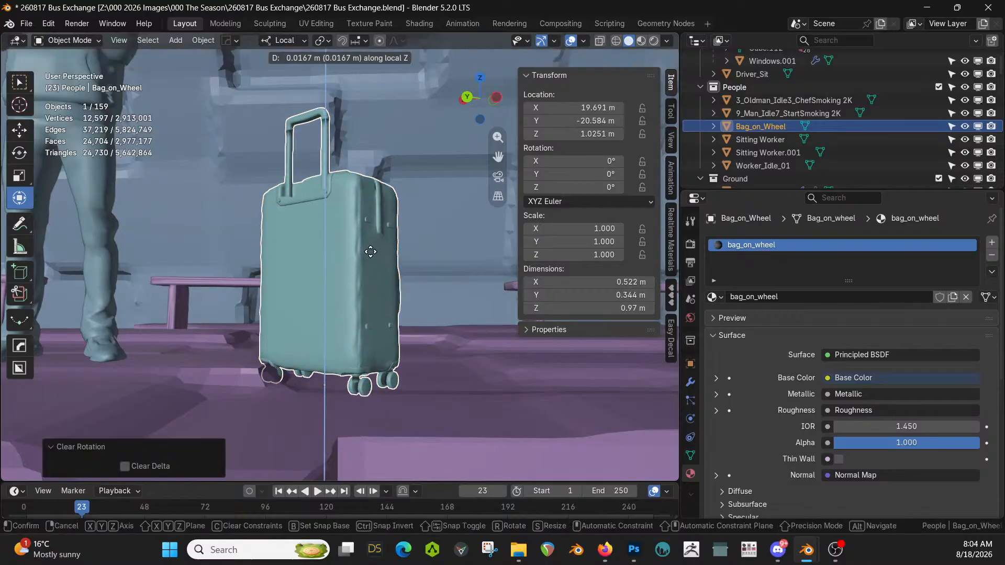
left_click(370, 252)
Rotate the suitcase about -143.9° around local Z and move it about 0.14 m along its local X axis
middle_click_drag(370, 251, 360, 323)
key("r")
key("z")
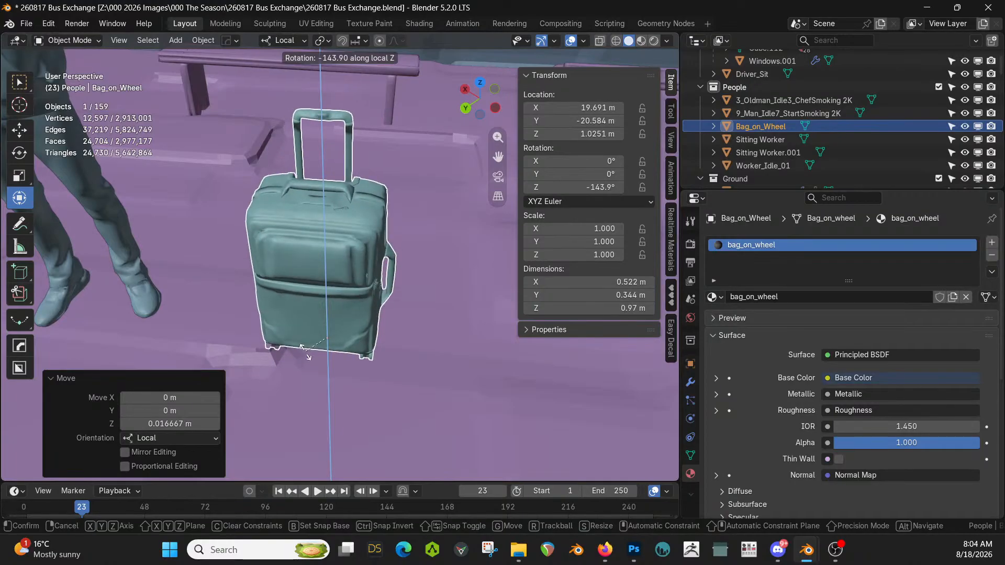
left_click(373, 346)
left_click_drag(398, 345, 414, 344)
middle_click_drag(414, 345, 339, 300)
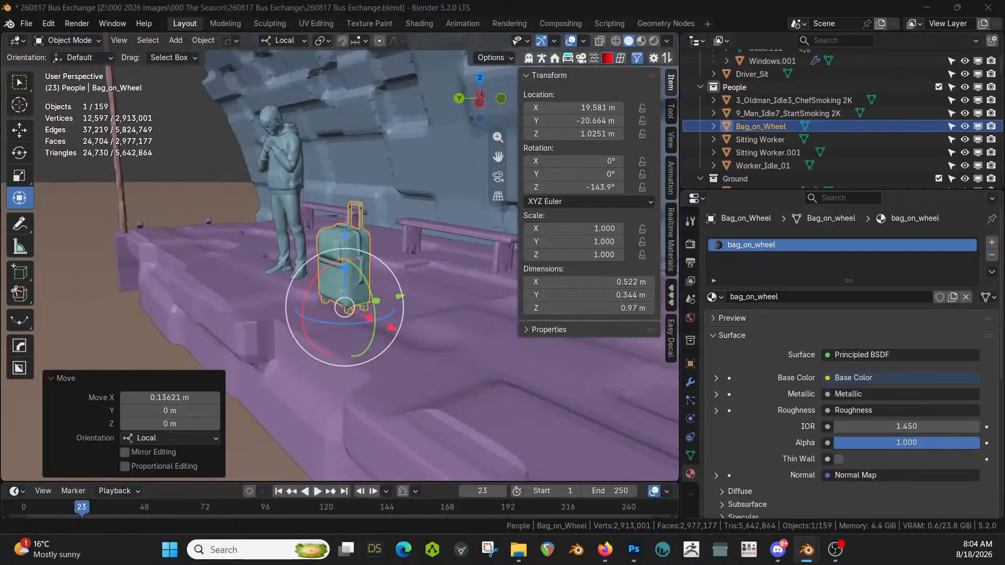
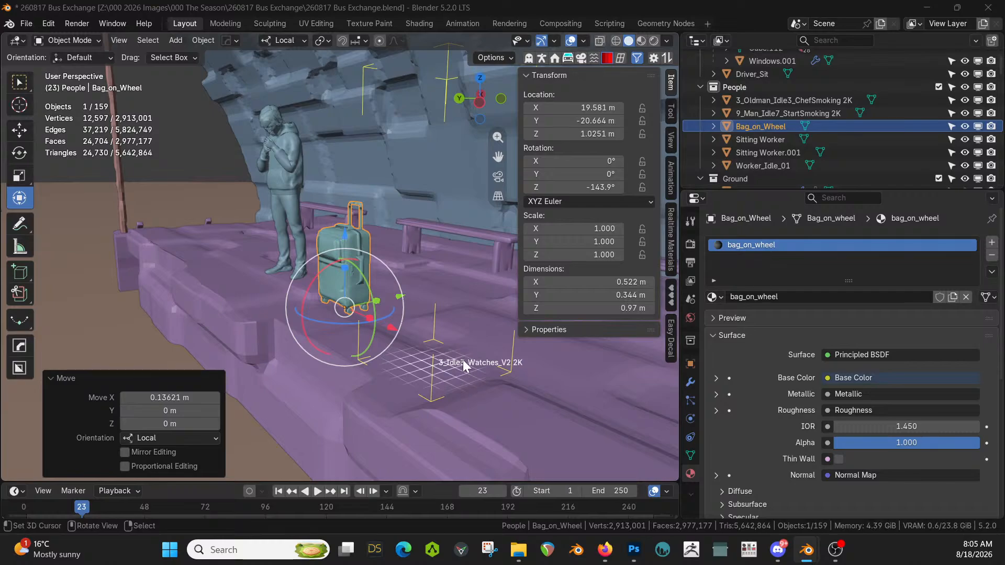
Add the 3_Idle3_Watches_V2 2K figure on the platform near the suitcase, and delete its helmet geometry using the Helmet_ClothedPolice material selection
left_click_drag(463, 360, 463, 360)
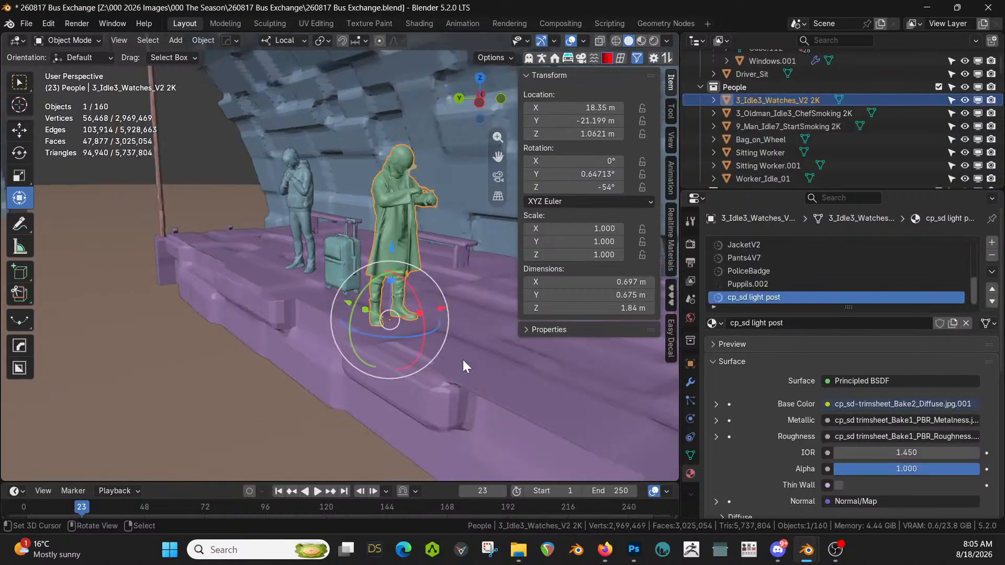
scroll(461, 354, "up", 6)
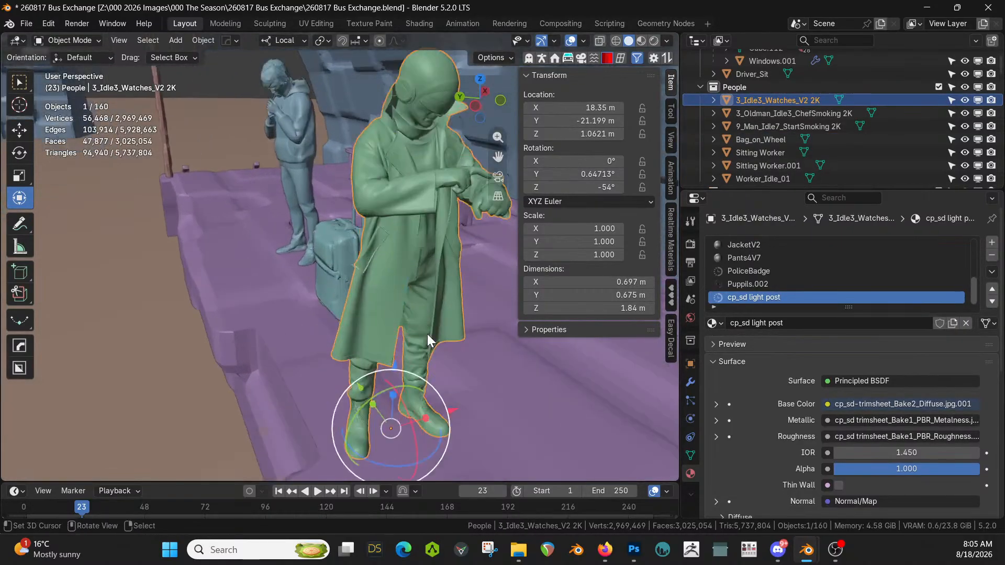
key("Tab")
left_click(429, 82)
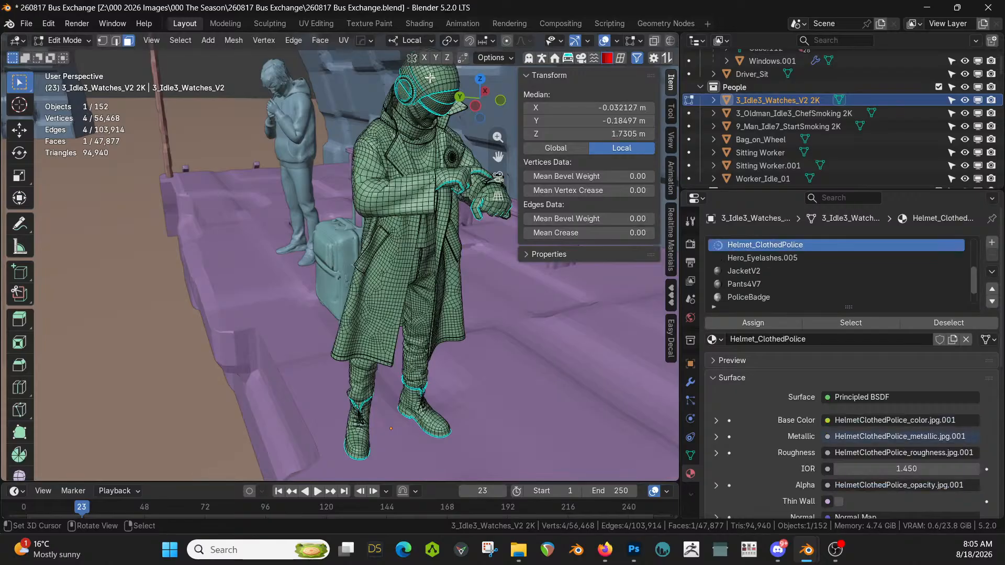
left_click(848, 324)
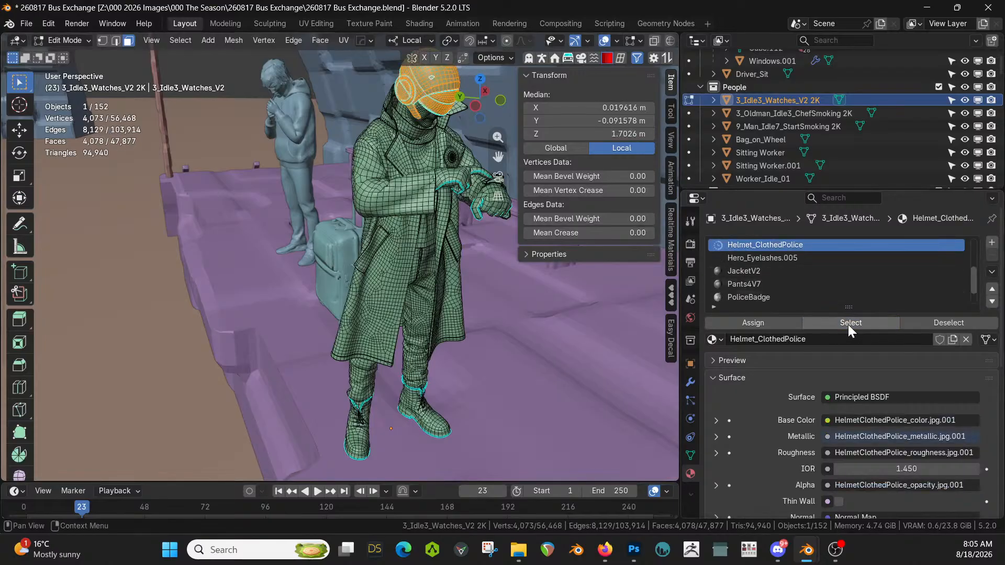
key("x")
left_click(322, 256)
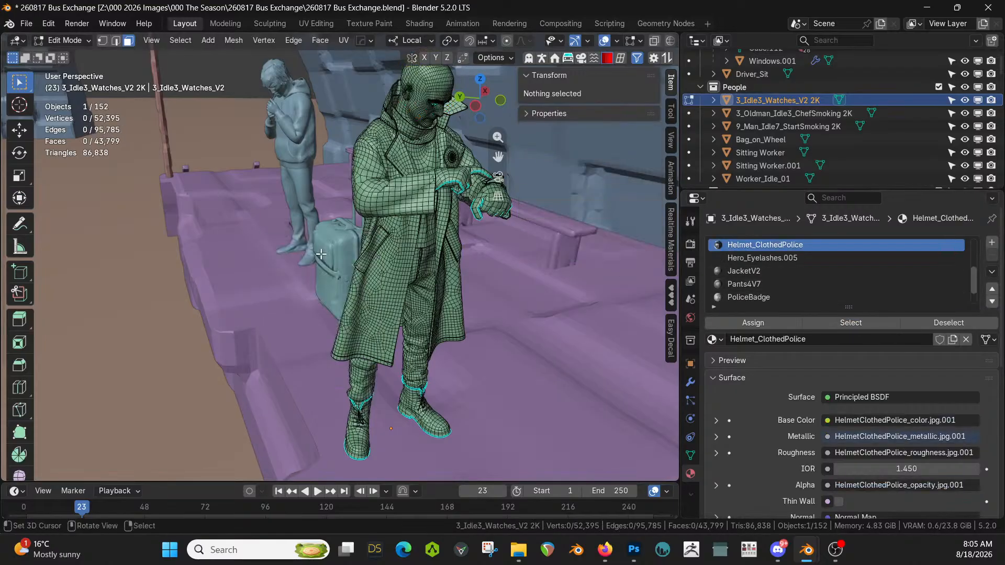
middle_click_drag(321, 253, 378, 294)
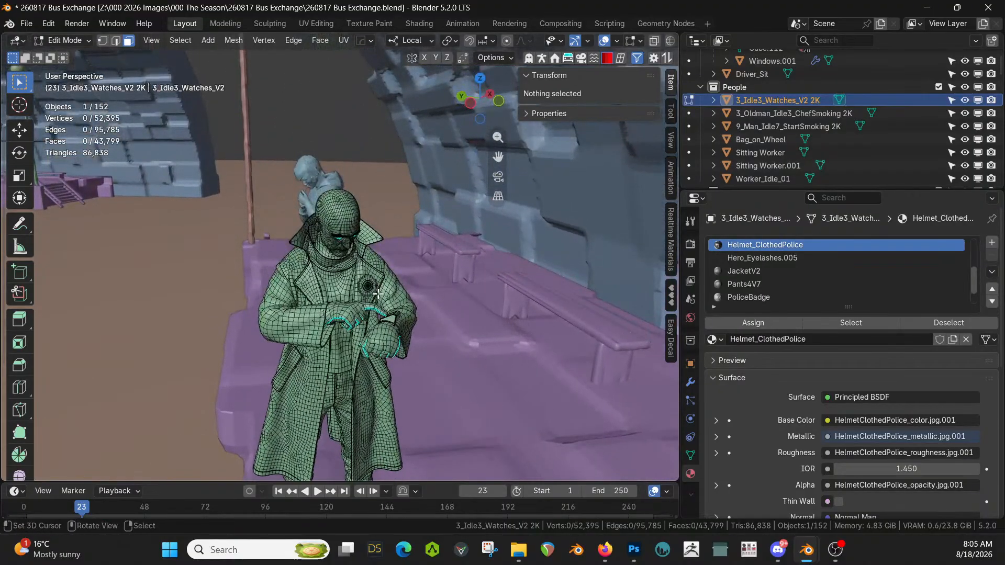
scroll(378, 294, "up", 3)
scroll(378, 294, "down", 2)
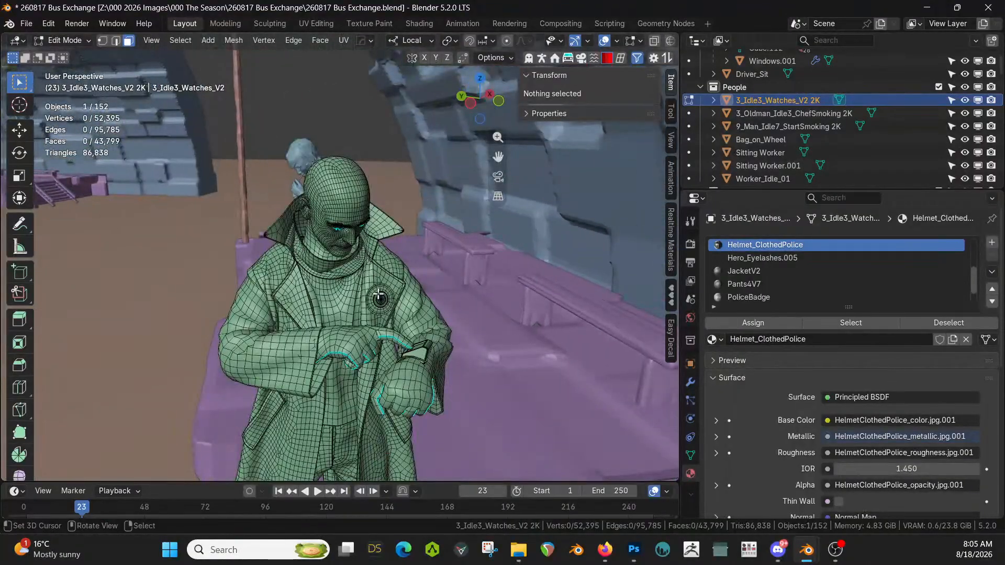
key("Tab")
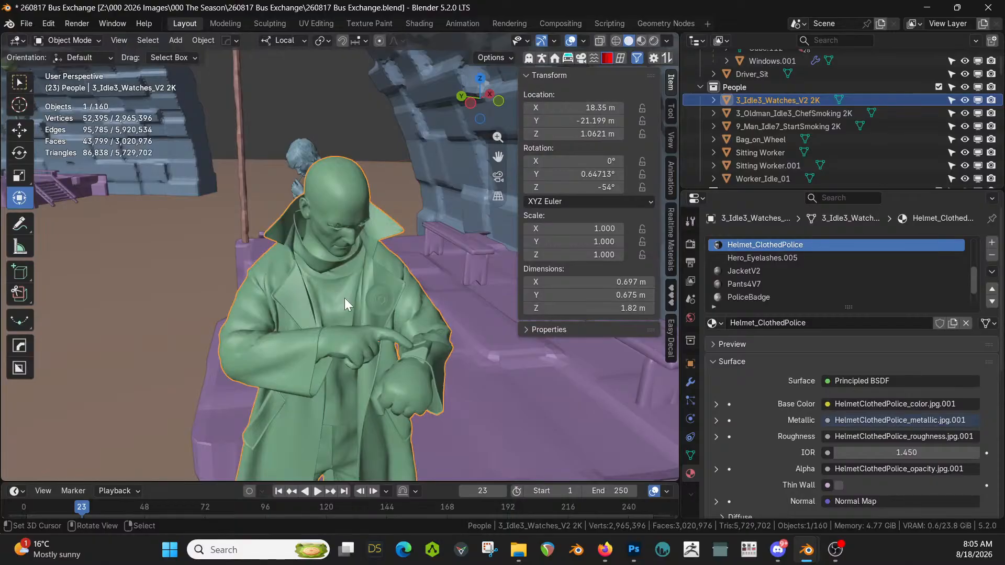
Try to delete the jacket geometry of the 3_Idle3_Watches_V2 2K figure using the JacketV2 material selection, checking it in rendered shading
key("z")
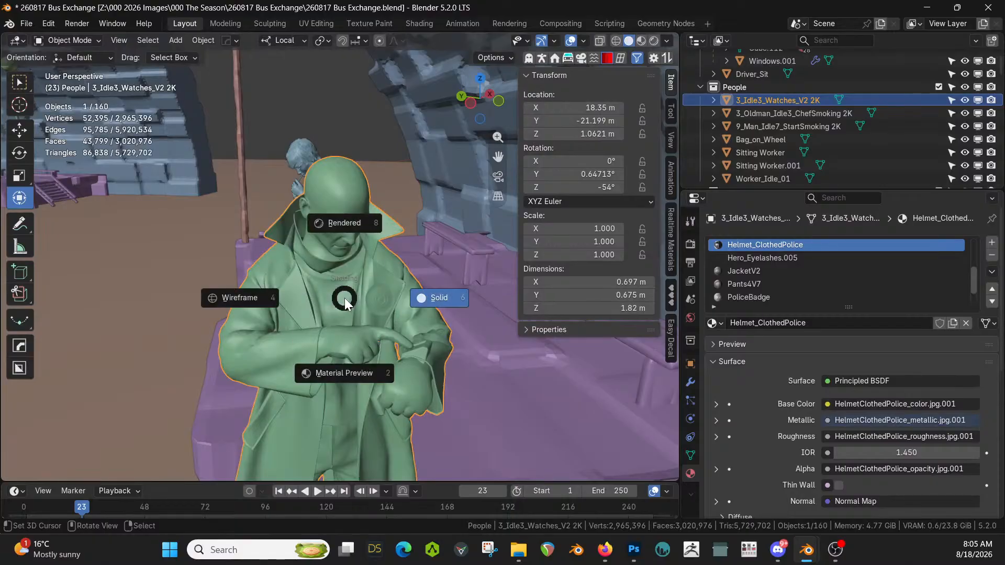
key("8")
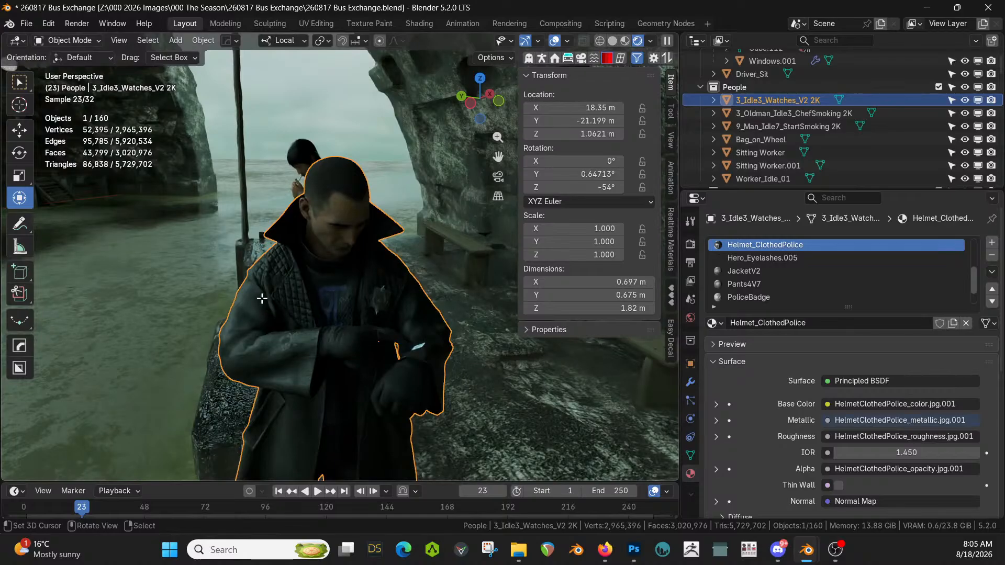
key("Tab")
left_click(243, 298)
left_click(844, 320)
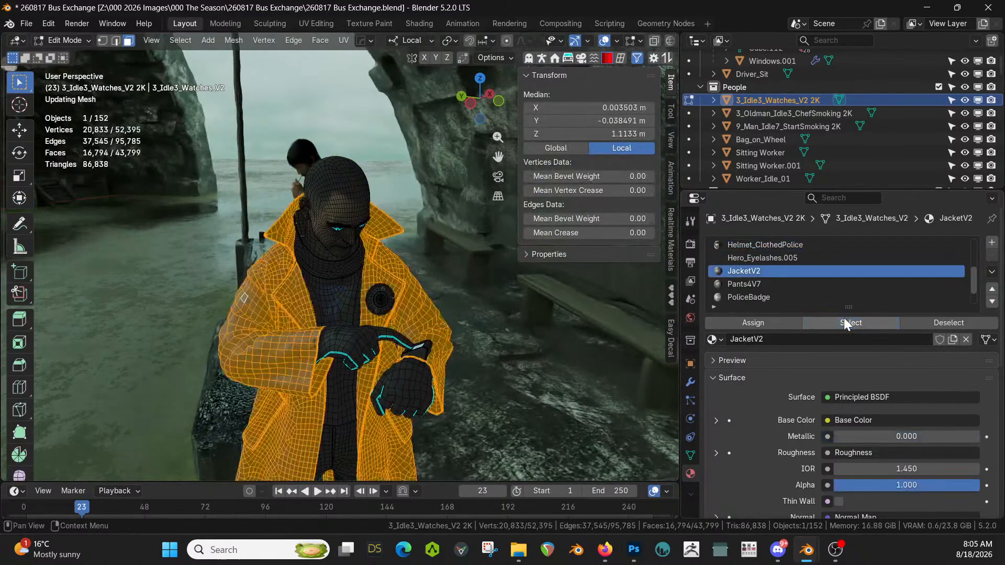
key("x")
left_click(322, 332)
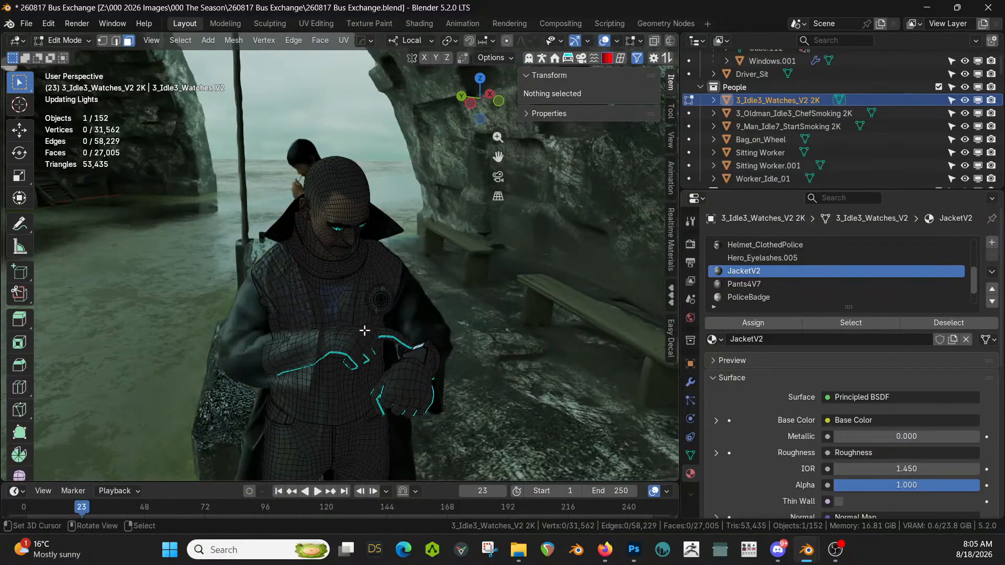
key("ctrl+z")
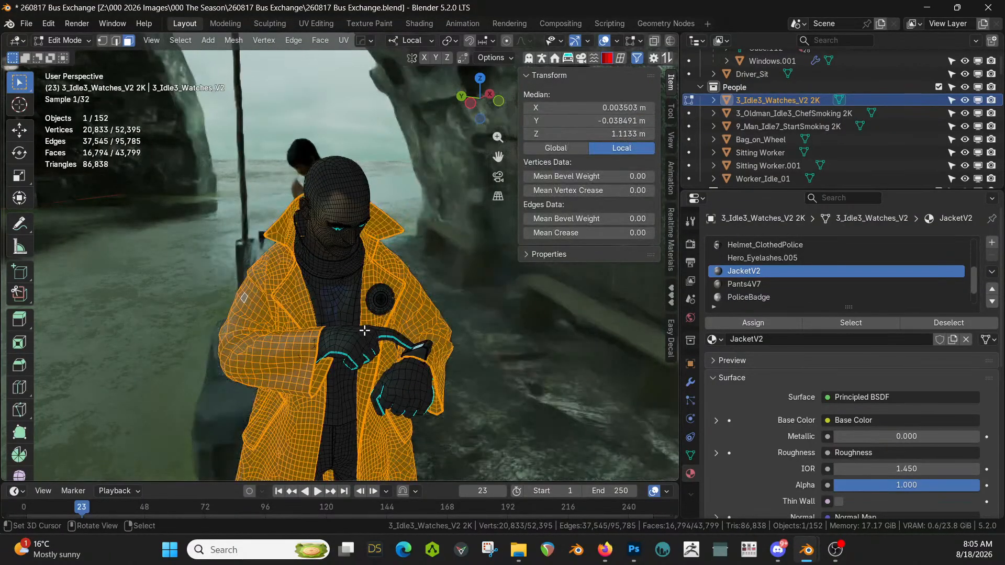
key("Tab")
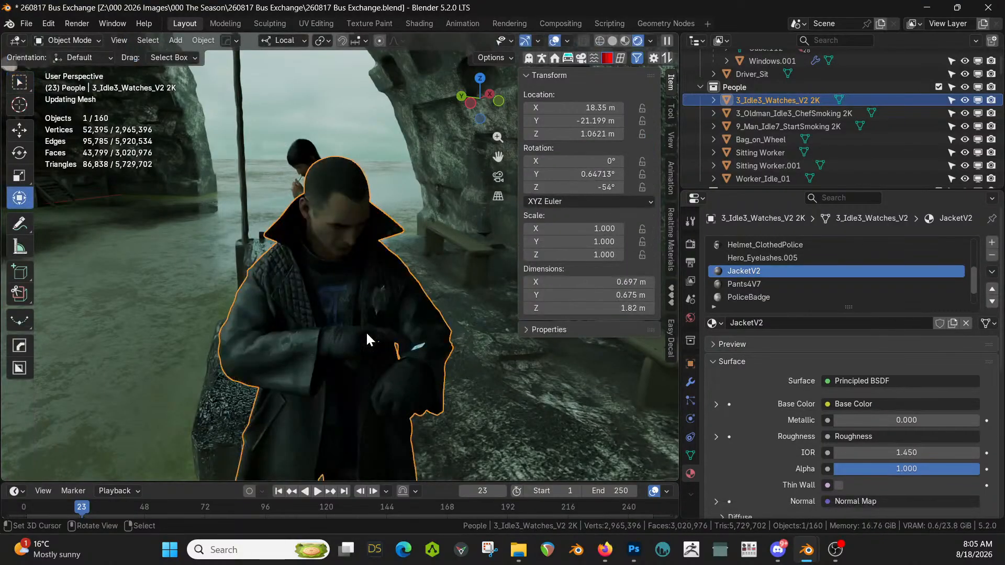
Rotate the watch-checking figure about -79.5° around its local Z axis and return the viewport to solid shading
middle_click_drag(365, 331, 479, 437, "ctrl")
key("r")
key("z")
key("z")
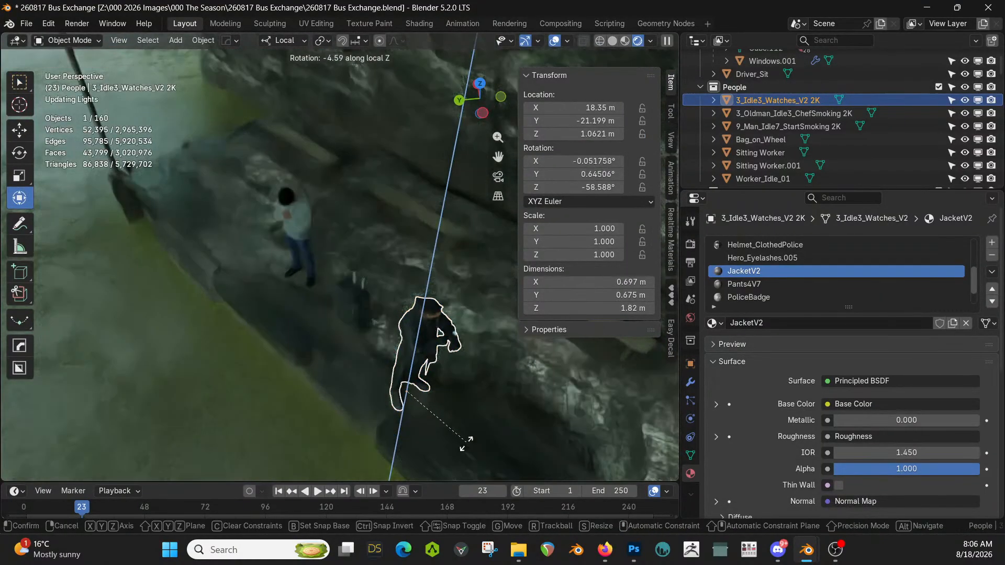
left_click(383, 440)
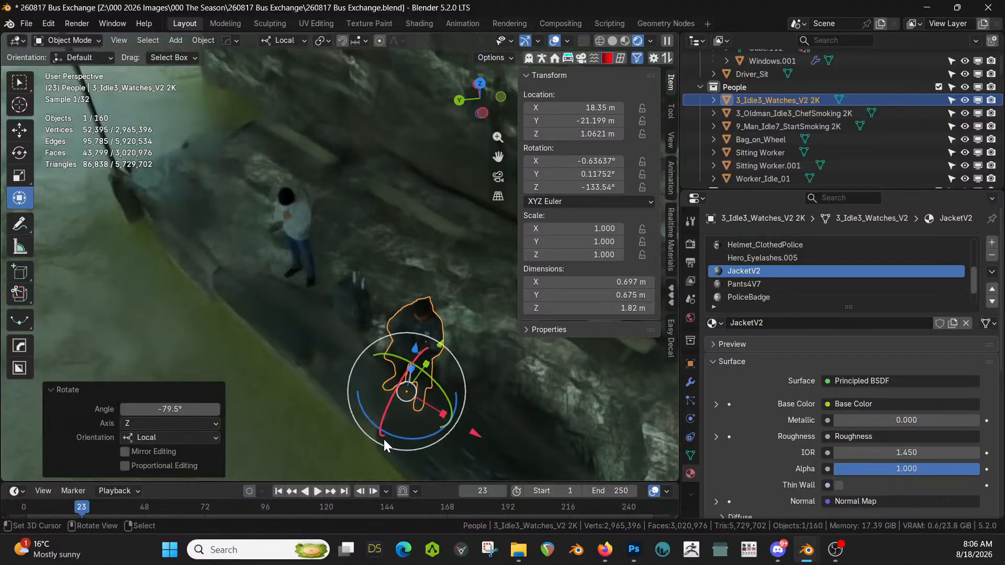
key("z")
key("6")
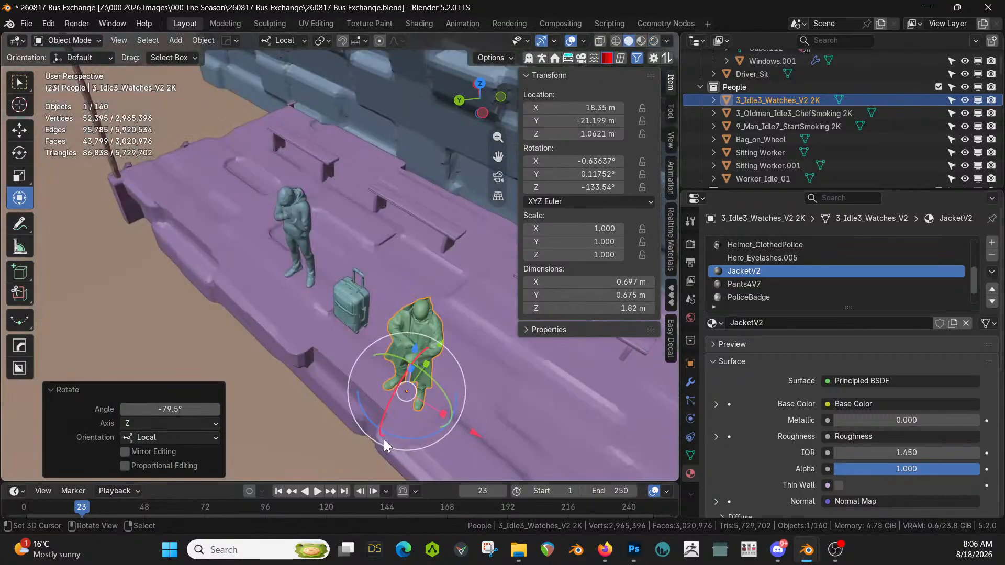
Move the figure about 0.79 m along local Y and lower it about 0.008 m along local Z, and save the file
key("KP_Decimal")
mouse_move(384, 439)
middle_mouse_down()
mouse_move(375, 305)
mouse_move(351, 332)
mouse_move(372, 363)
middle_mouse_up()
left_click_drag(423, 403, 535, 387)
key("g")
key("z")
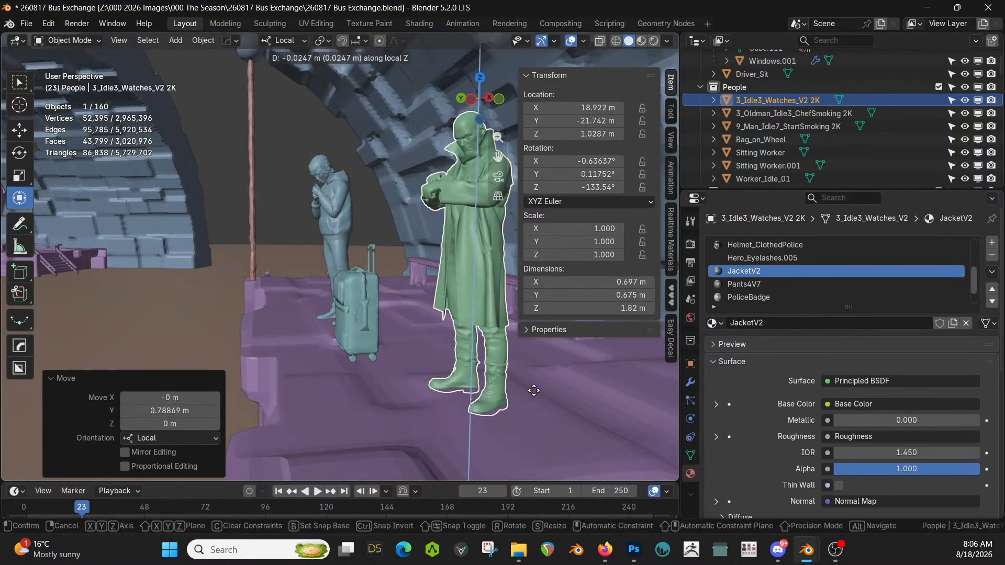
left_click(534, 386)
scroll(501, 393, "down", 1)
middle_click_drag(501, 388, 458, 373)
scroll(458, 373, "down", 2)
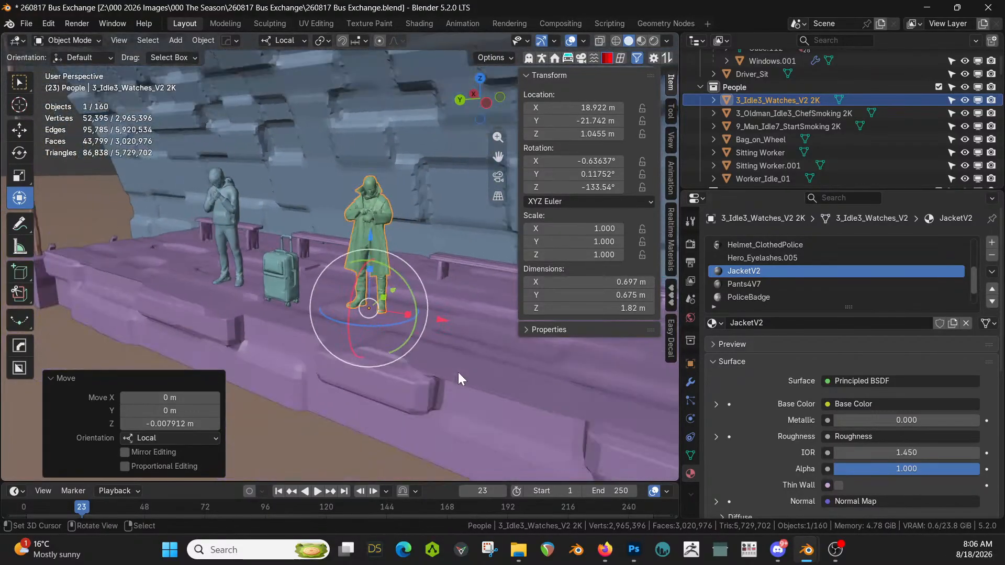
key("ctrl+s")
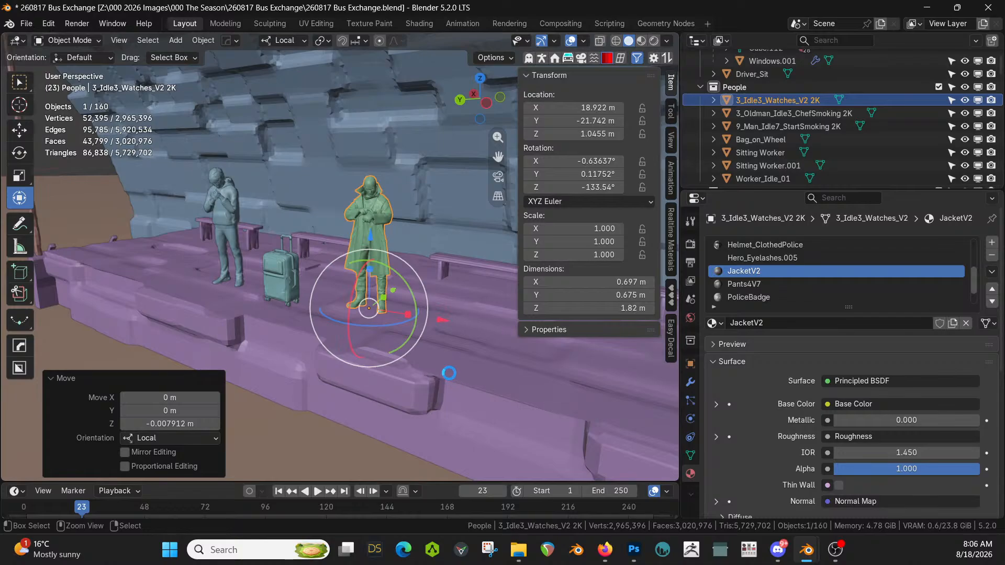
Collapse the People and Walls collections, enable the Geo-Scatter collection, and save the file
middle_click_drag(282, 336, 422, 274)
scroll(291, 328, "down", 5)
scroll(802, 149, "up", 8)
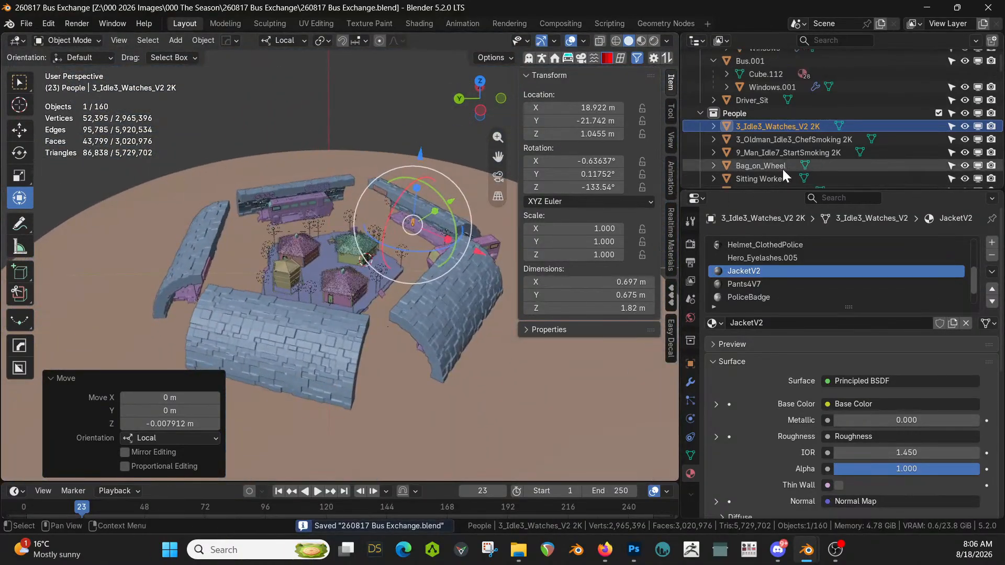
scroll(803, 147, "down", 4)
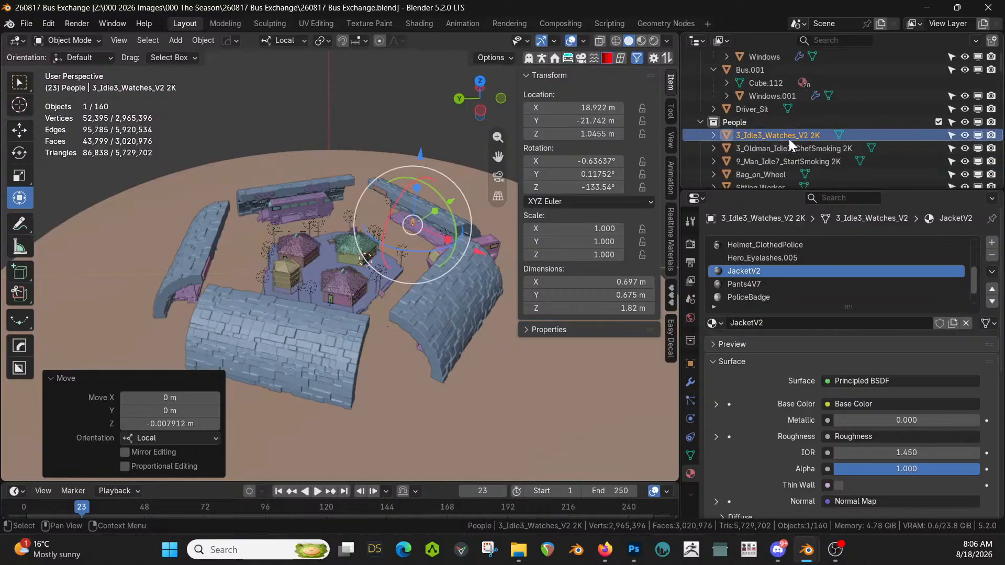
left_click(700, 122)
scroll(806, 141, "down", 3)
scroll(813, 144, "up", 2)
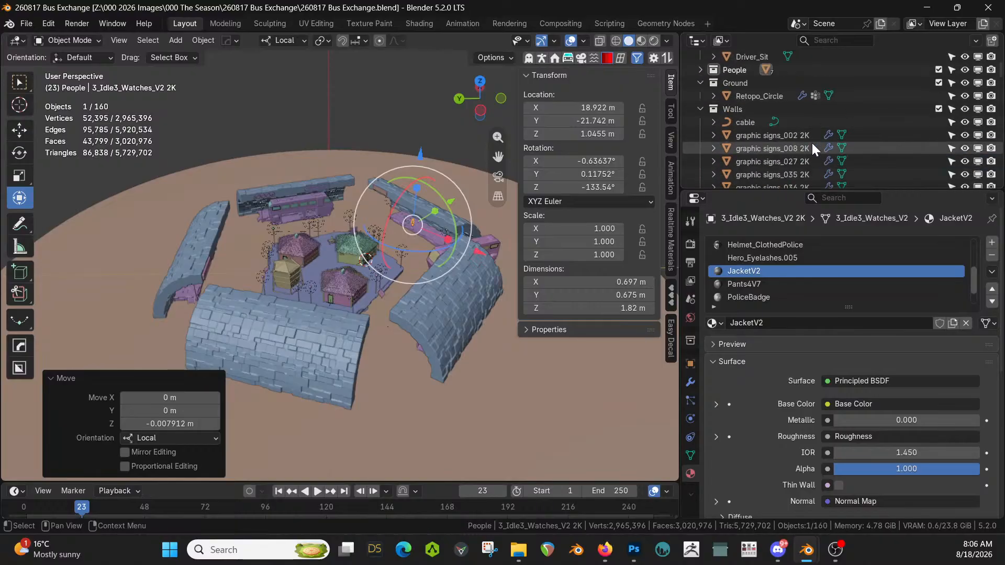
left_click(701, 107)
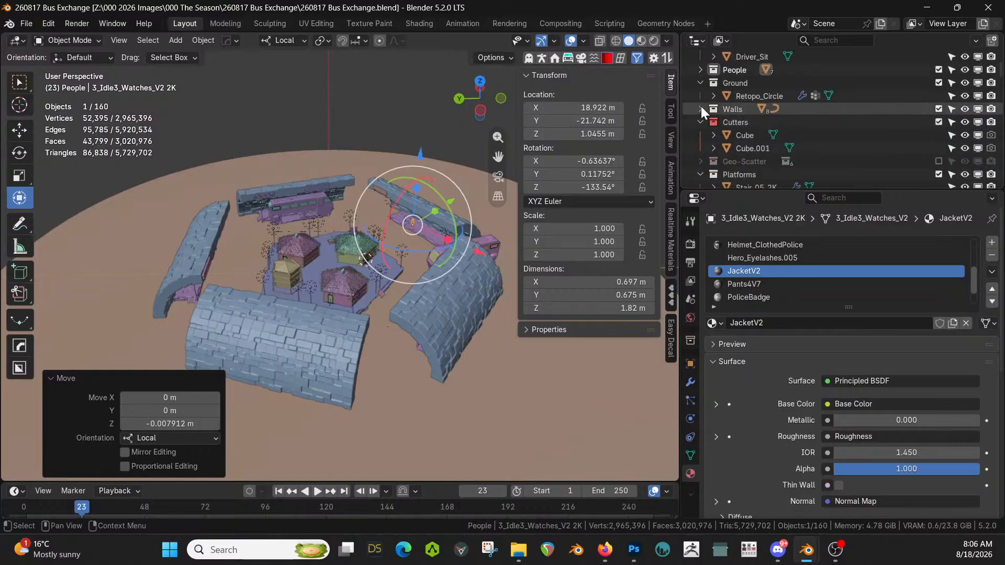
left_click(938, 161)
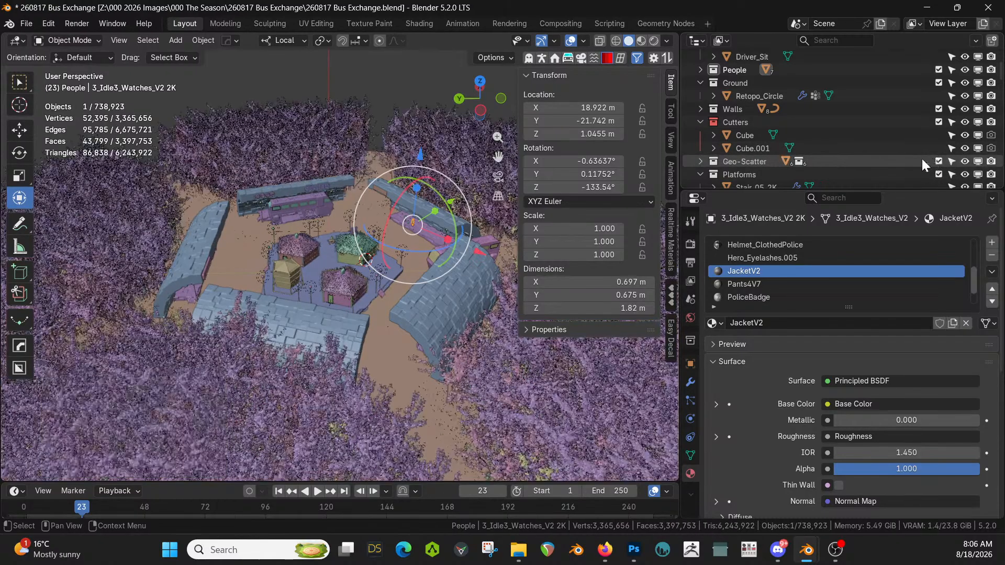
mouse_move(447, 290)
middle_mouse_down()
mouse_move(455, 272)
mouse_move(432, 284)
middle_mouse_up()
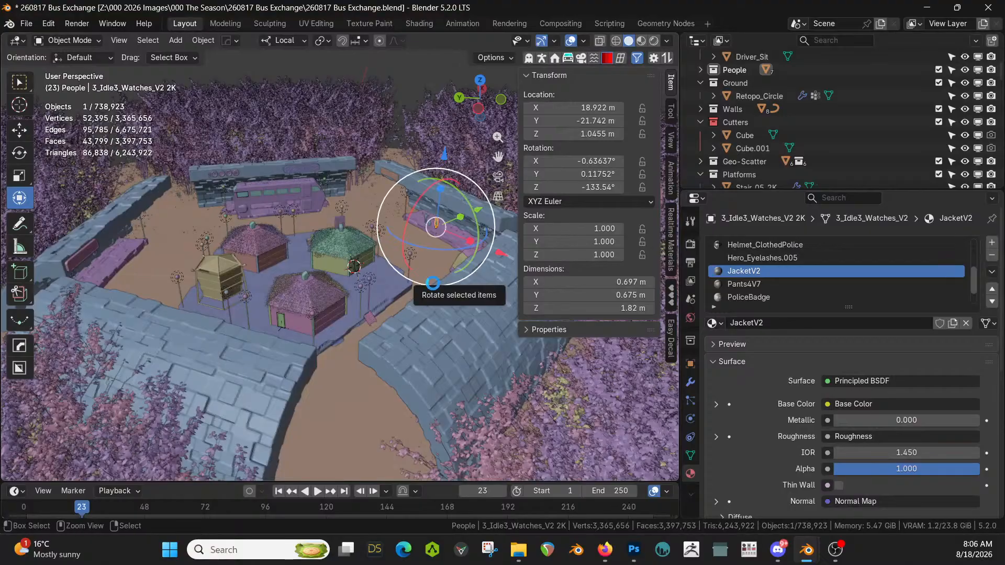
key("ctrl+s")
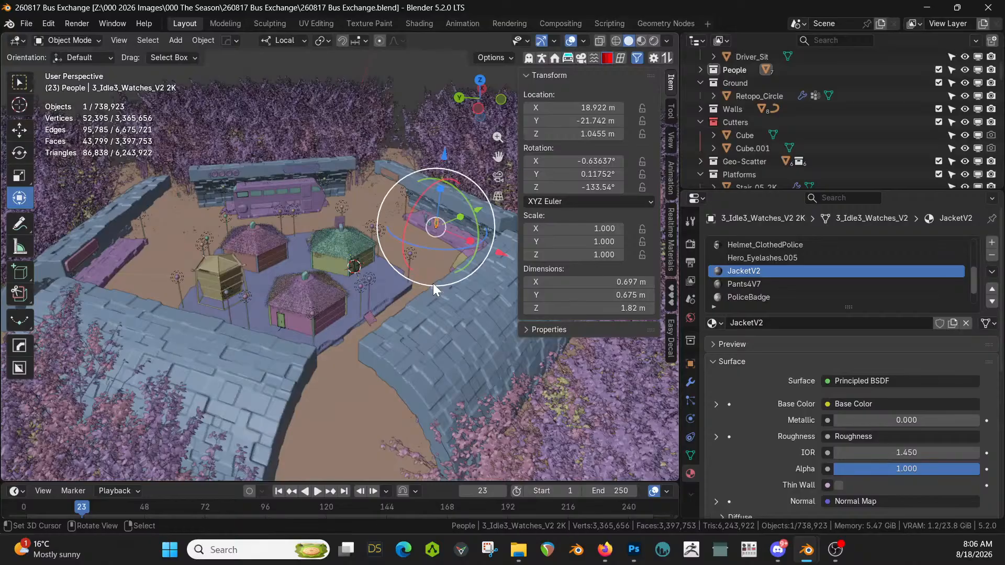
Examine the whole exchange with its scattered vegetation in rendered shading, and inspect the watch-checking figure up close
middle_click_drag(424, 331, 427, 332)
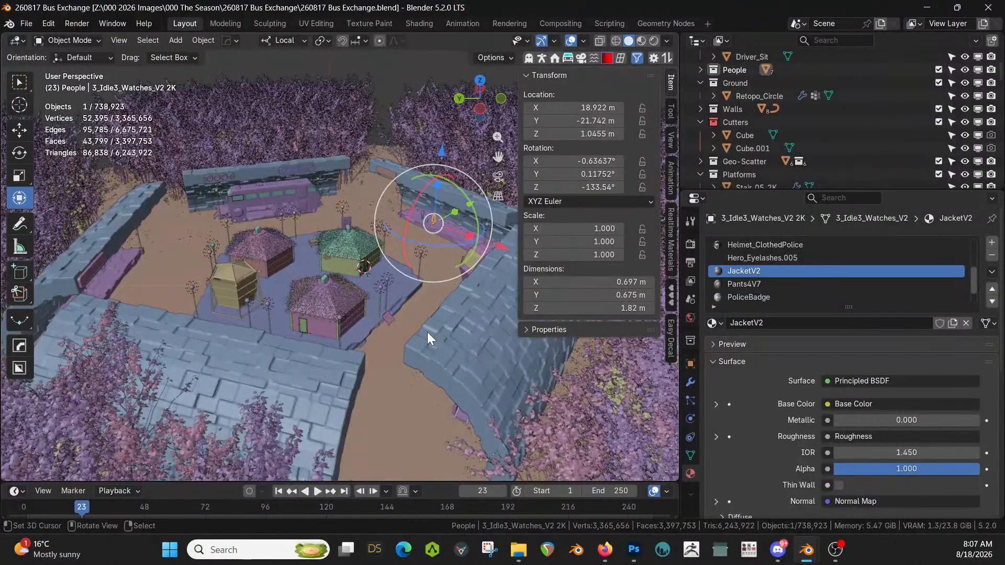
key("z")
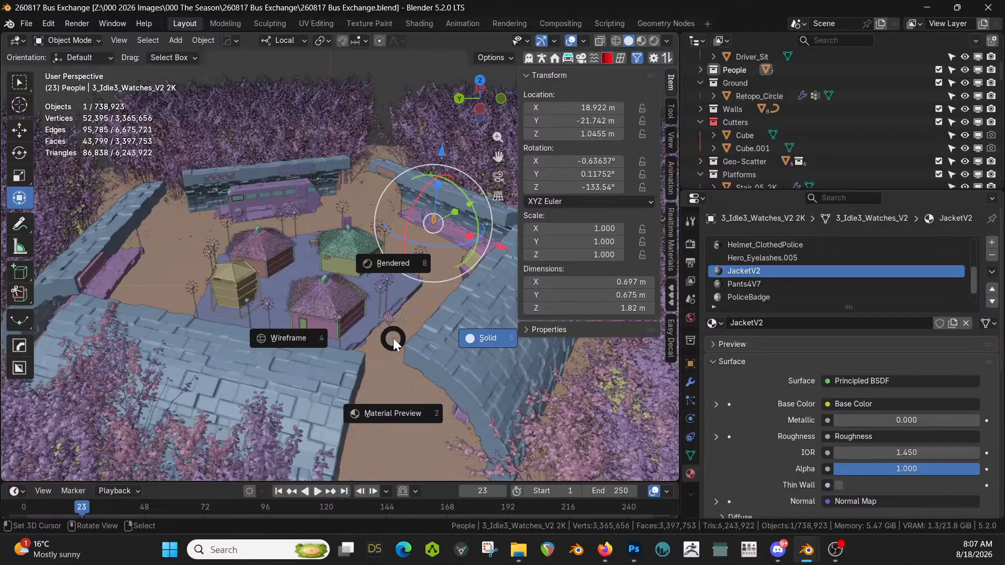
key("8")
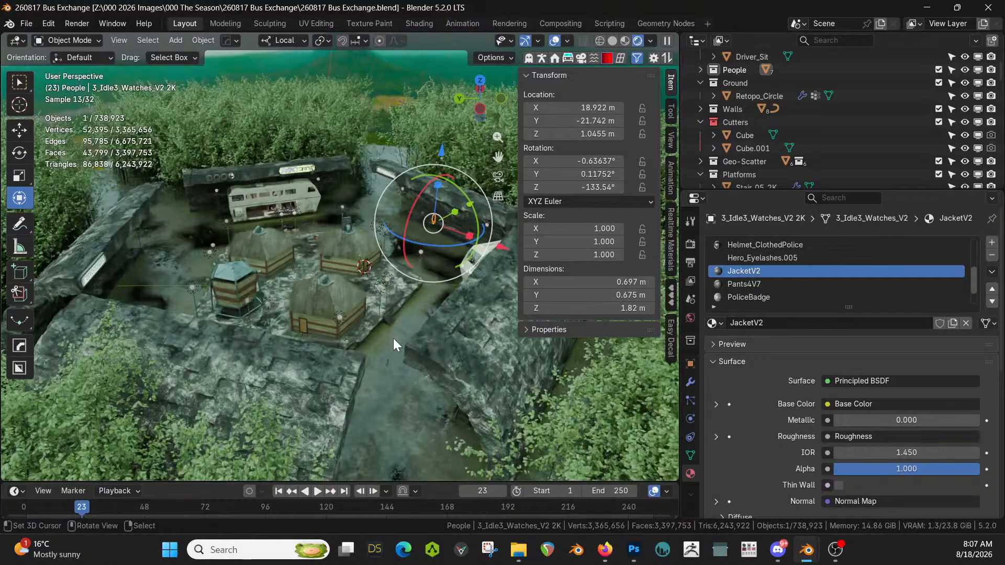
key("KP_Decimal")
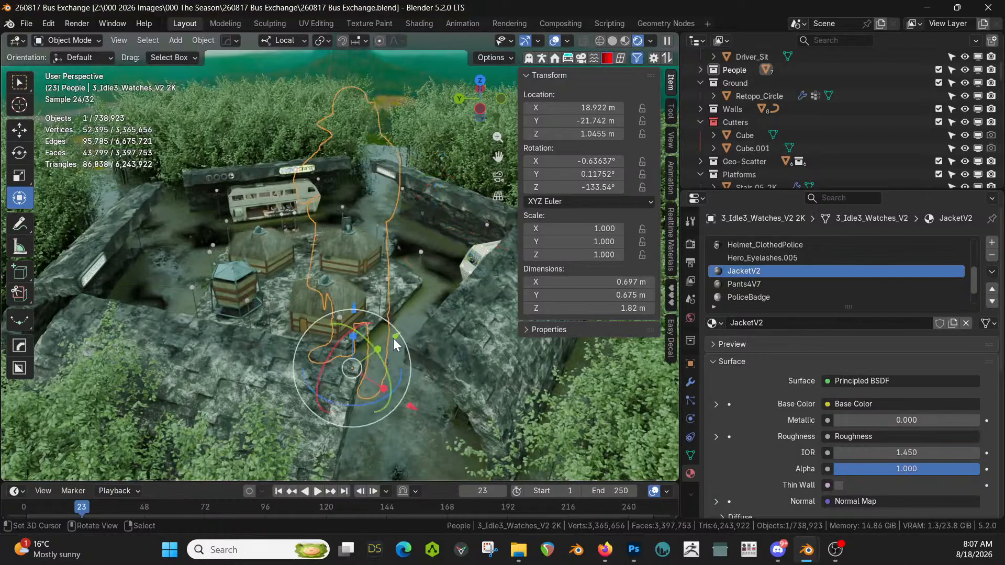
middle_click_drag(398, 285, 408, 274)
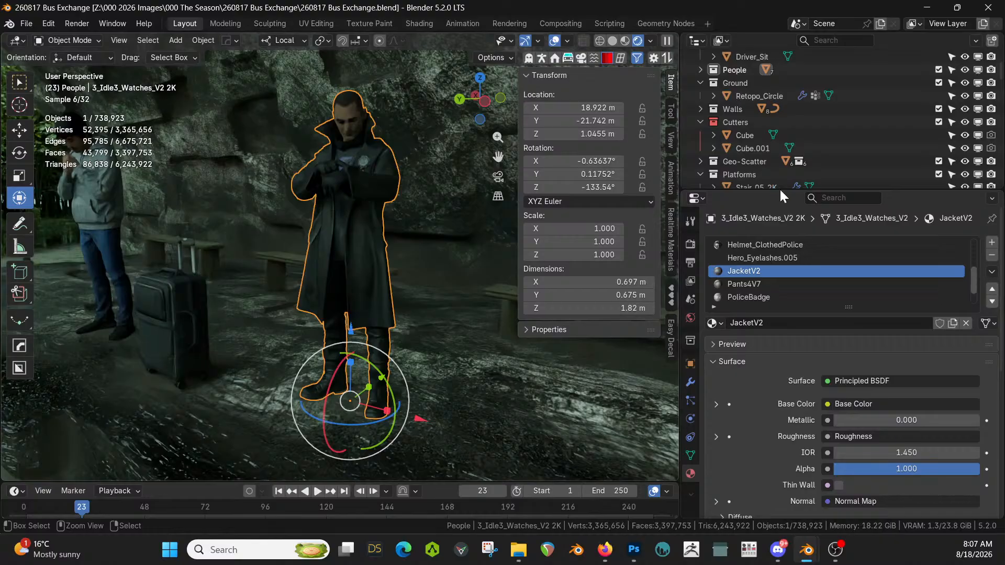
Save the file, disable the Geo-Scatter collection, and return the viewport to solid shading
key("ctrl+s")
left_click(938, 162)
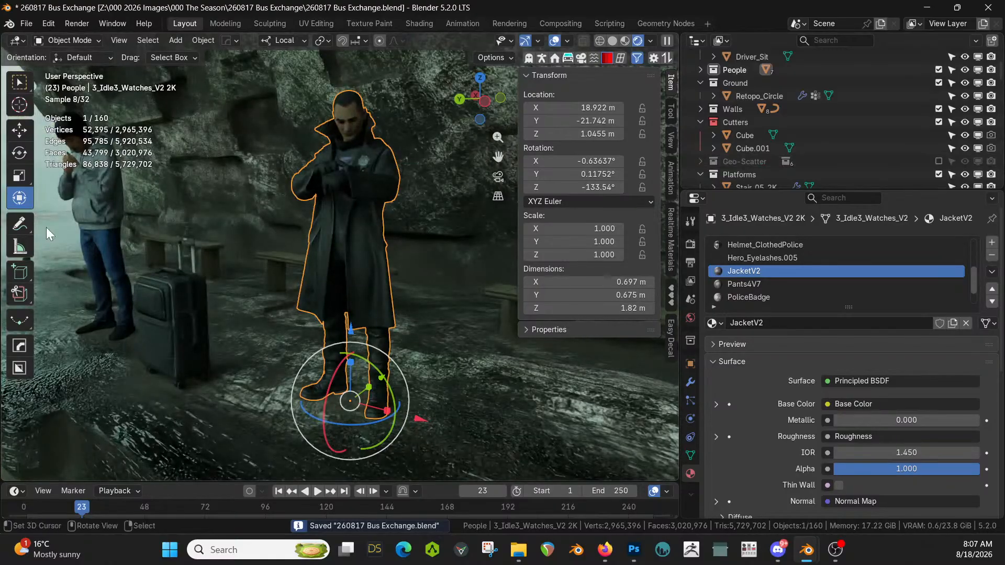
key("z")
key("6")
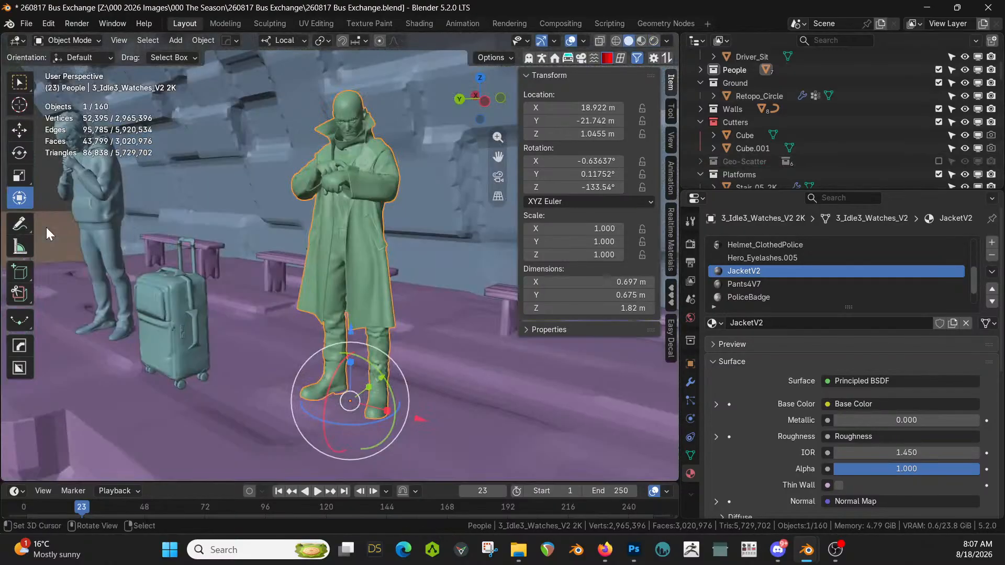
Select the Worker_Idle_01 figure standing between the huts and view the scene orthographically from above
middle_click_drag(239, 258, 186, 343)
scroll(230, 297, "down", 9)
scroll(186, 343, "down", 5)
middle_click_drag(260, 324, 423, 305, "shift")
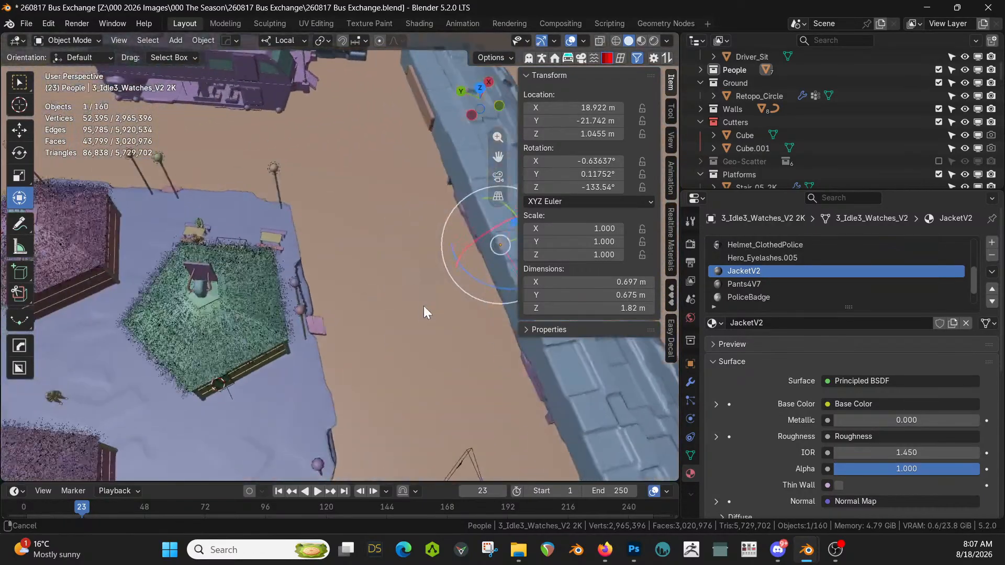
middle_click_drag(361, 340, 426, 349)
scroll(354, 341, "up", 3)
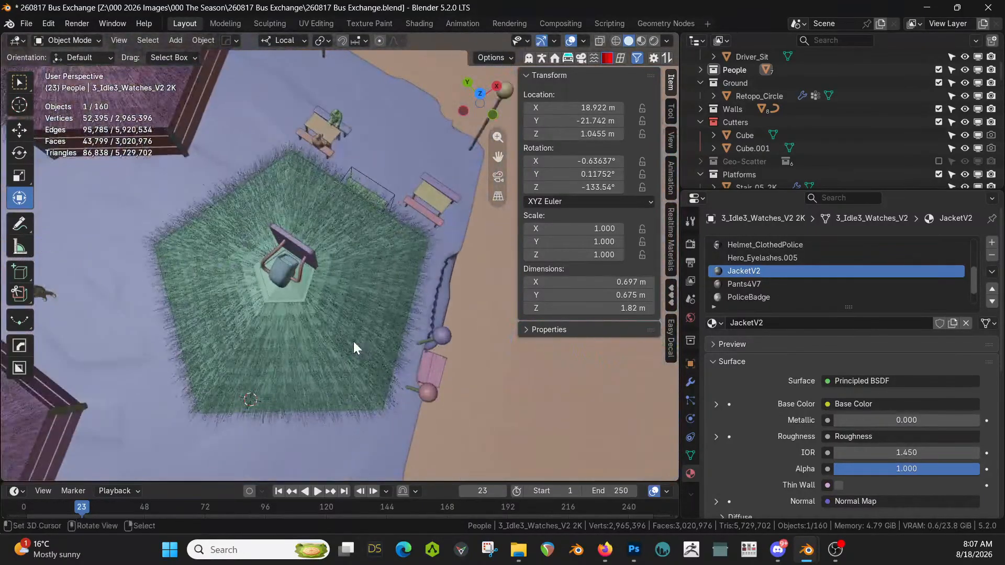
middle_click_drag(354, 341, 357, 281)
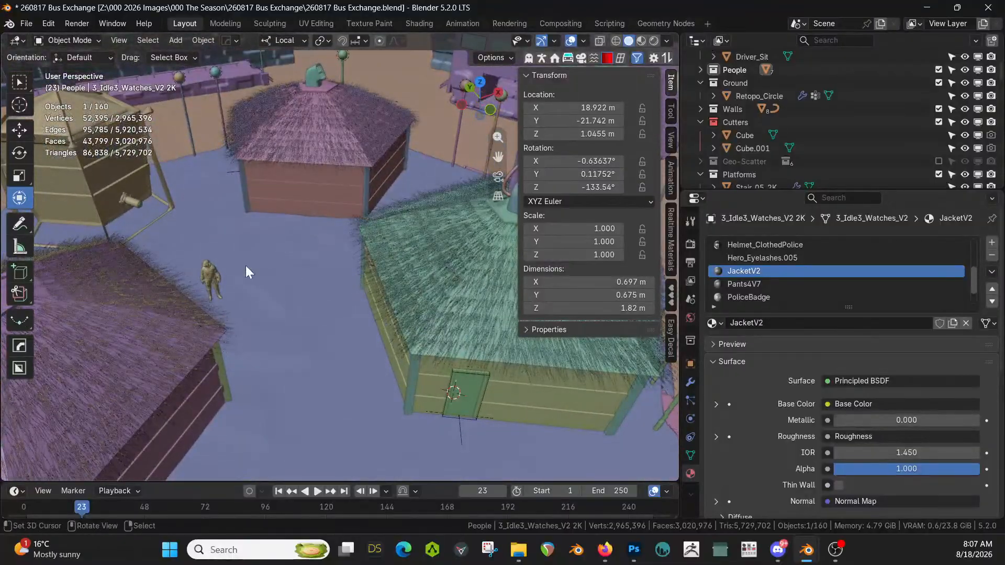
scroll(220, 272, "up", 2)
left_click(135, 282)
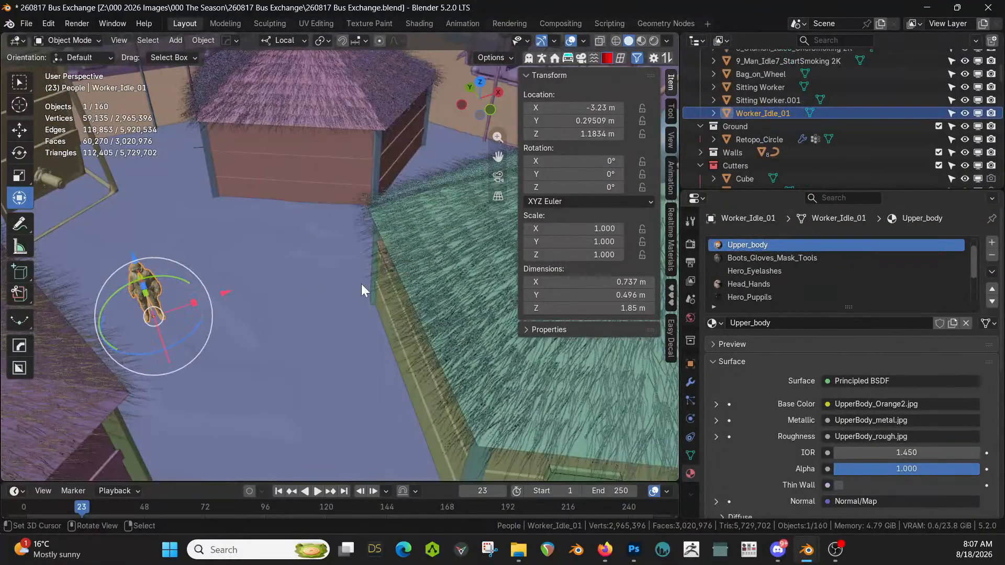
middle_click_drag(362, 284, 344, 327)
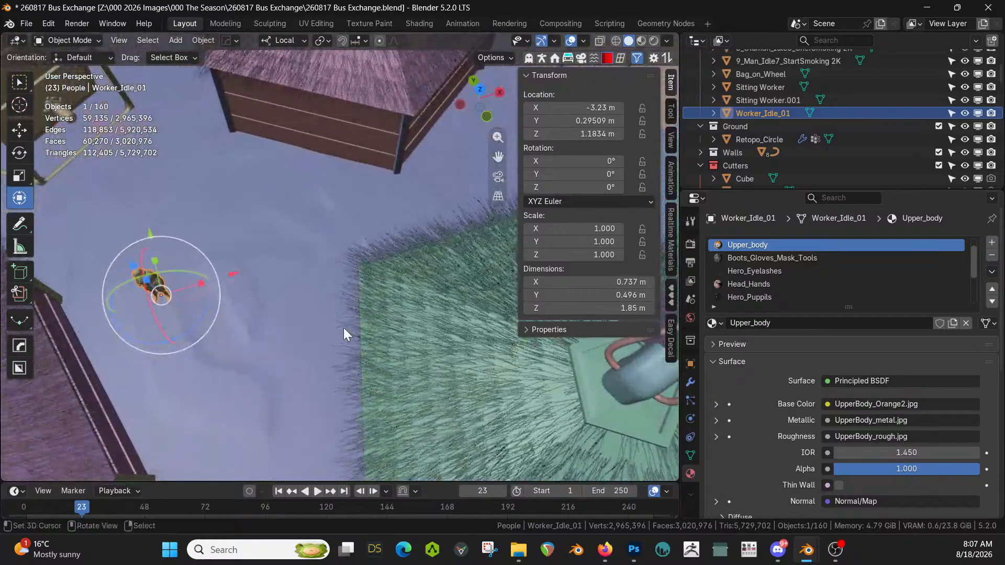
key("KP_7")
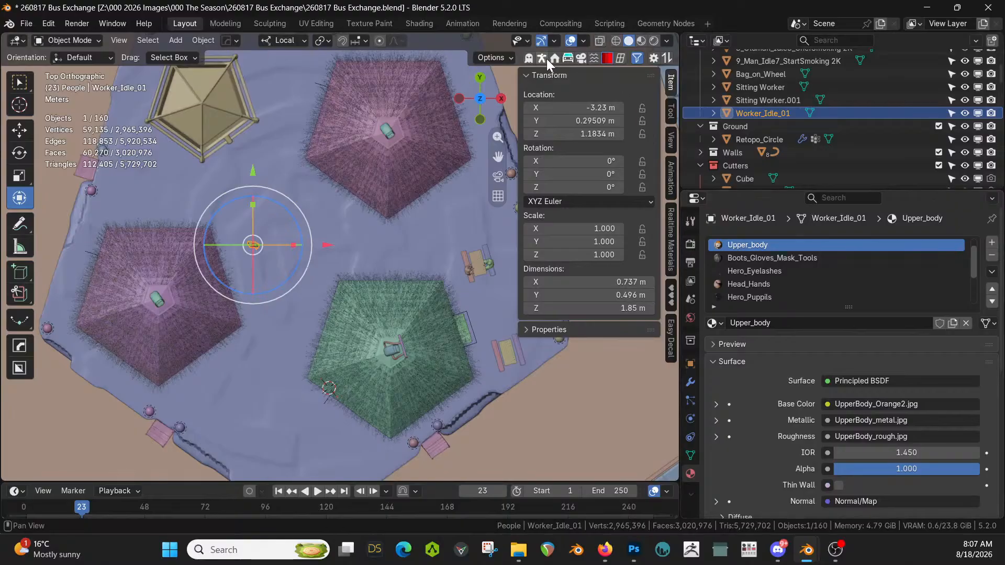
Look through the people and transportation add-on groups in the sidebar for a tool that populates the scene
scroll(667, 237, "down", 5)
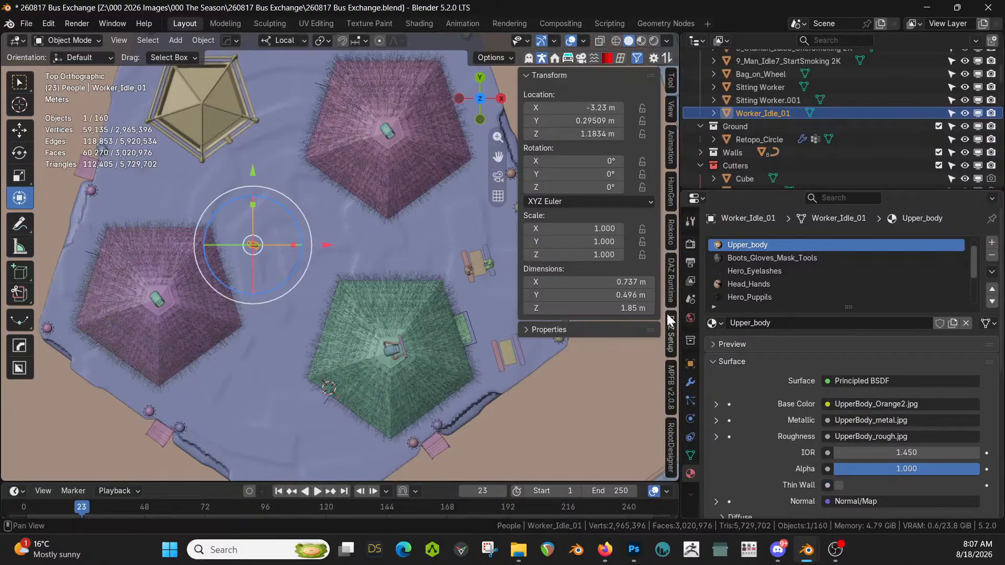
scroll(666, 312, "up", 2)
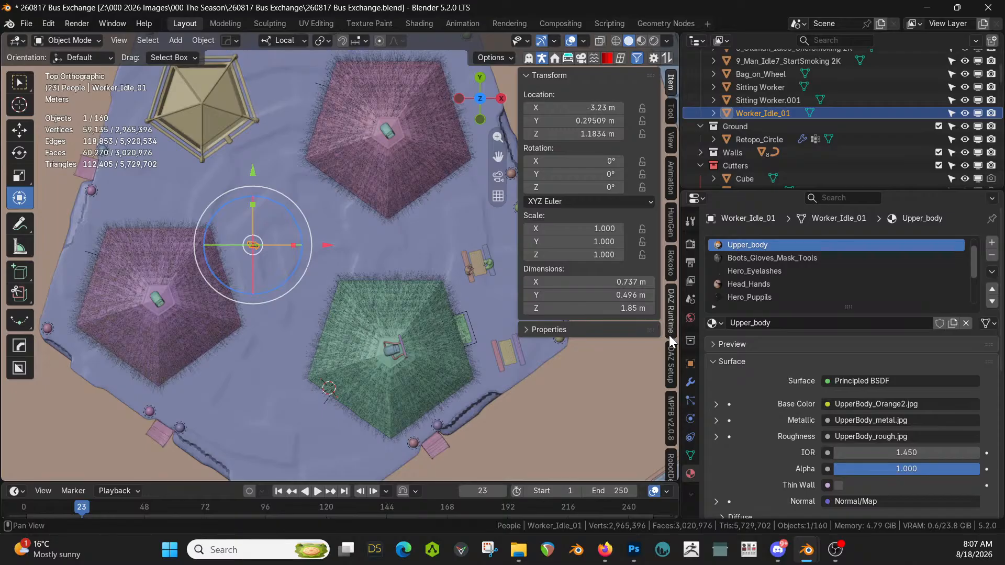
scroll(669, 340, "down", 2)
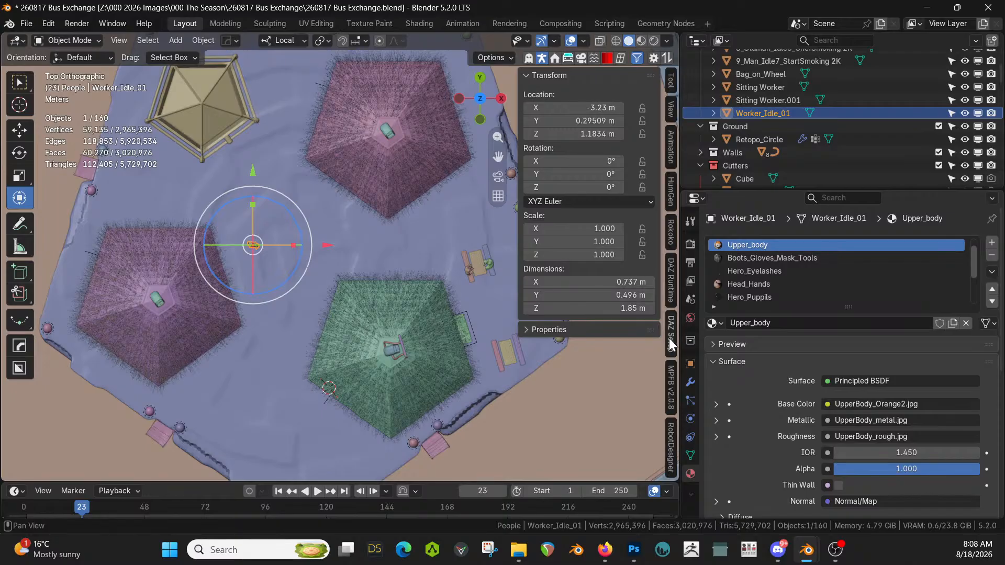
left_click(568, 57)
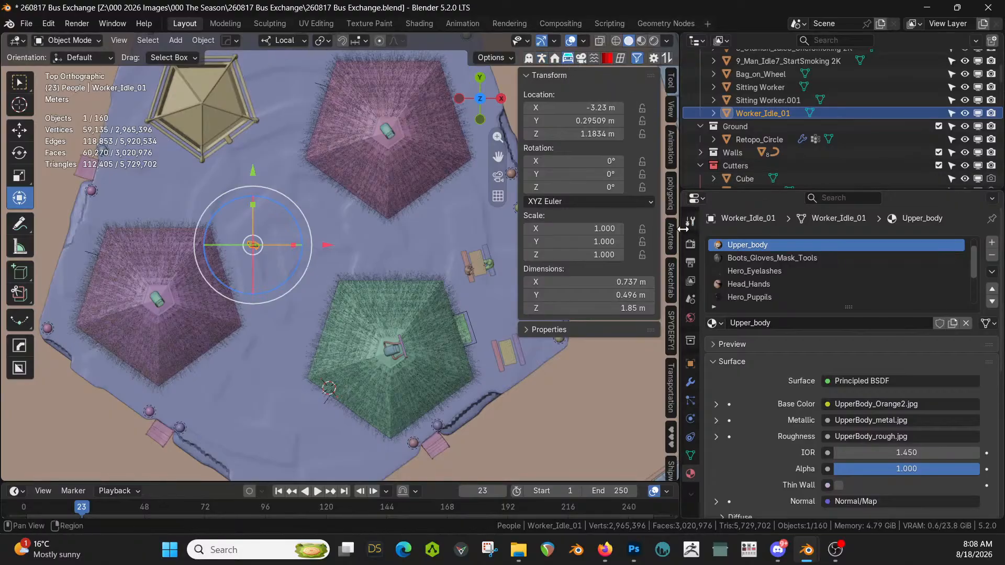
scroll(675, 240, "down", 5)
scroll(679, 240, "up", 3)
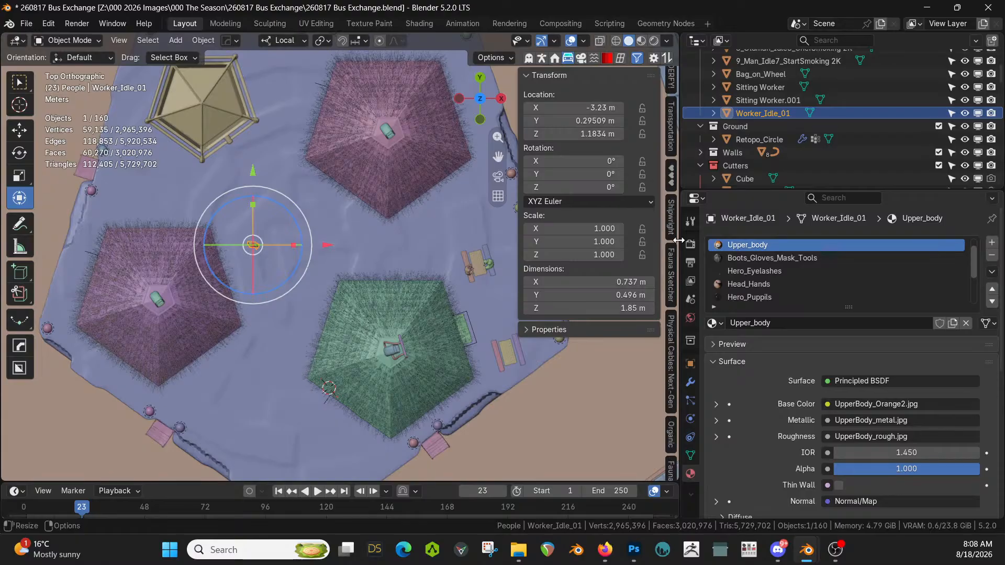
scroll(678, 240, "up", 1)
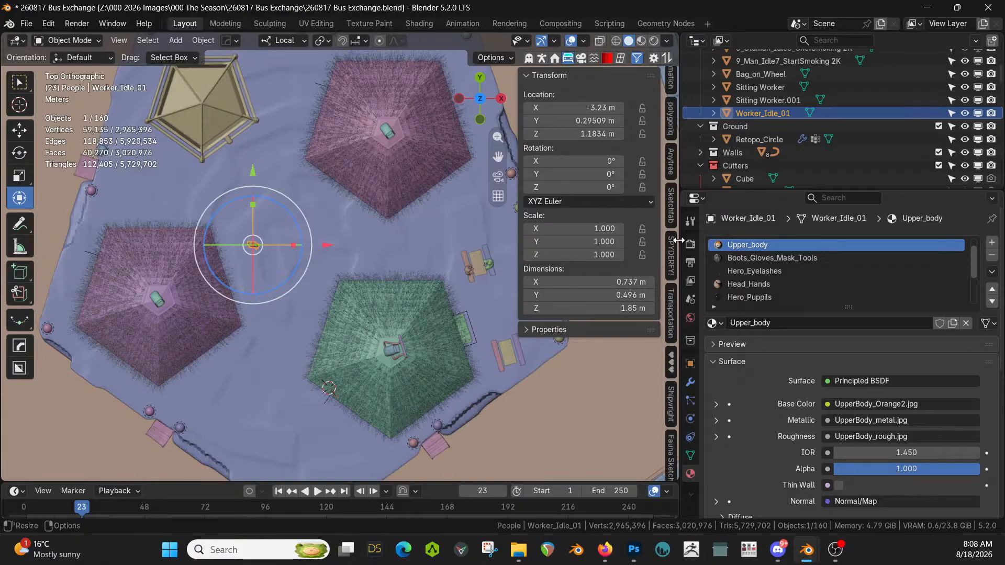
scroll(679, 240, "up", 2)
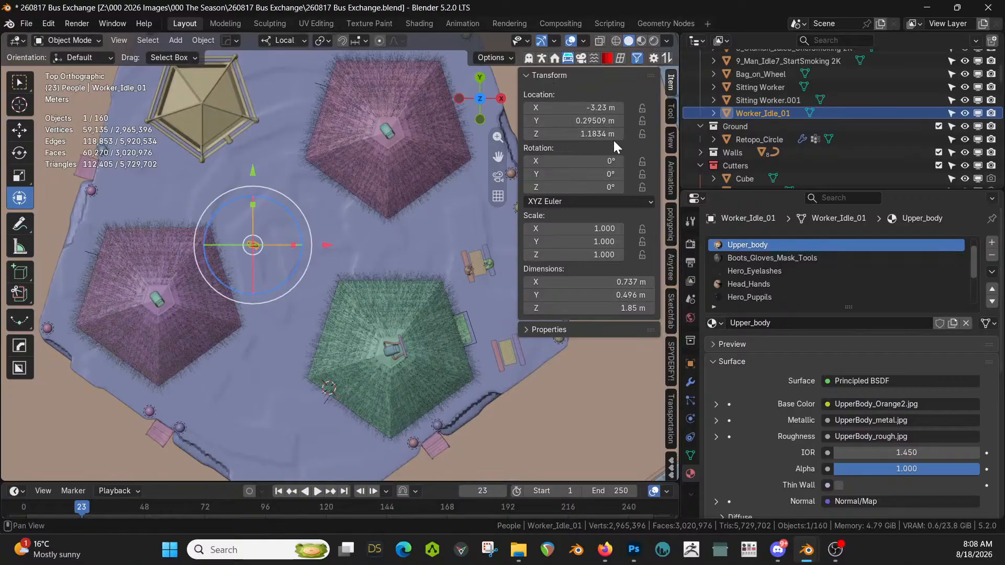
scroll(670, 261, "down", 3)
scroll(670, 260, "down", 5)
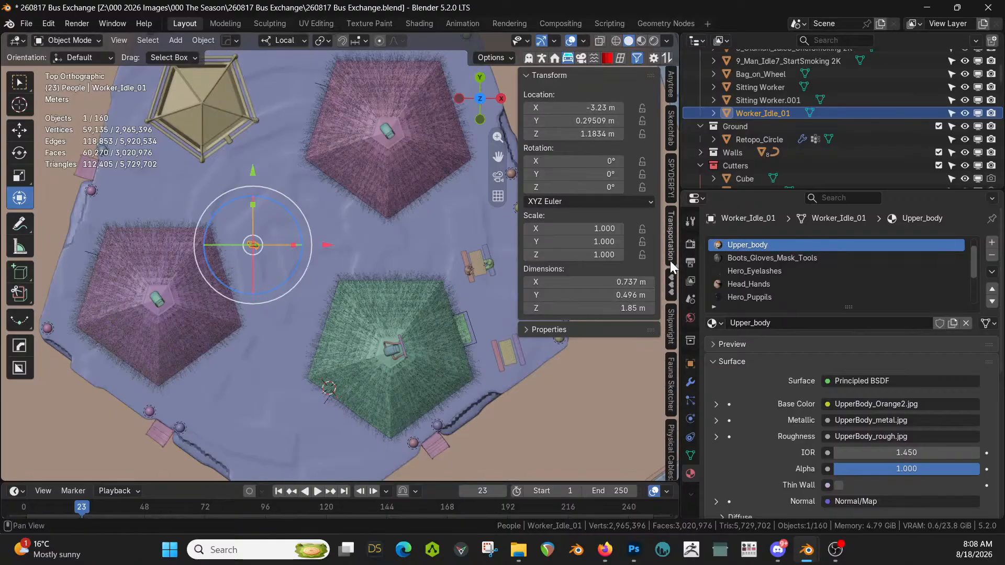
scroll(670, 261, "up", 3)
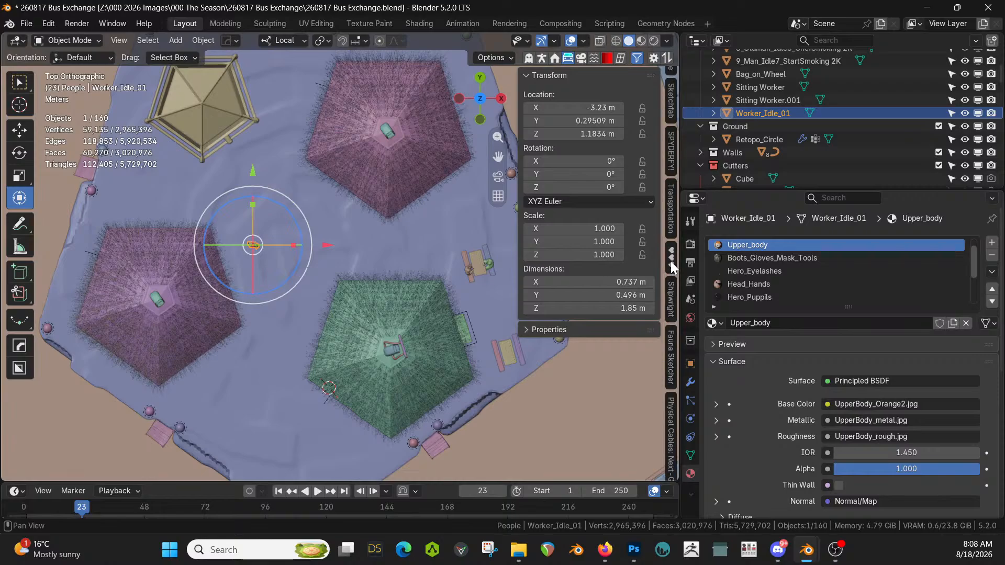
scroll(670, 261, "up", 2)
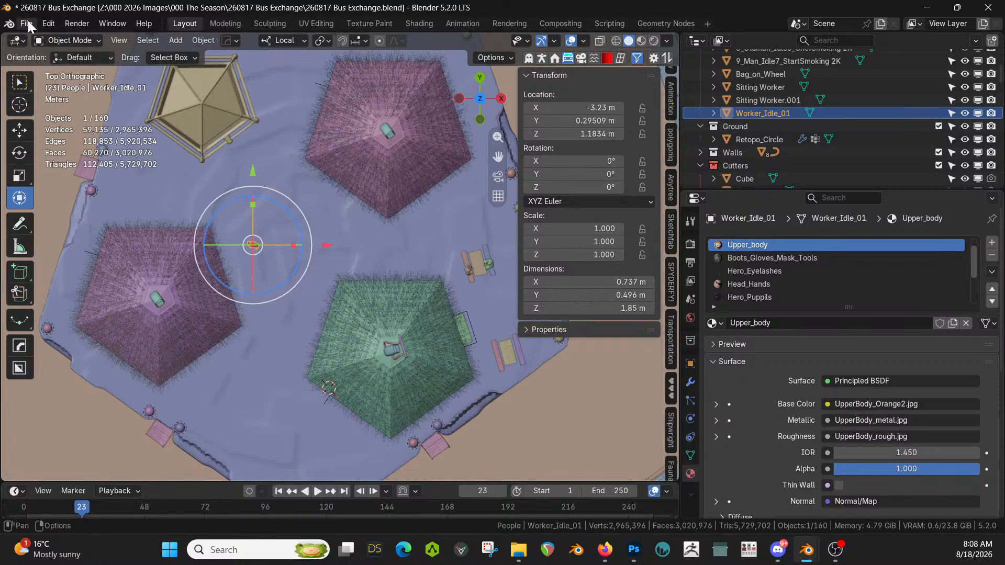
Open the preferences and search them for a suitable add-on
left_click(49, 23)
left_click(92, 192)
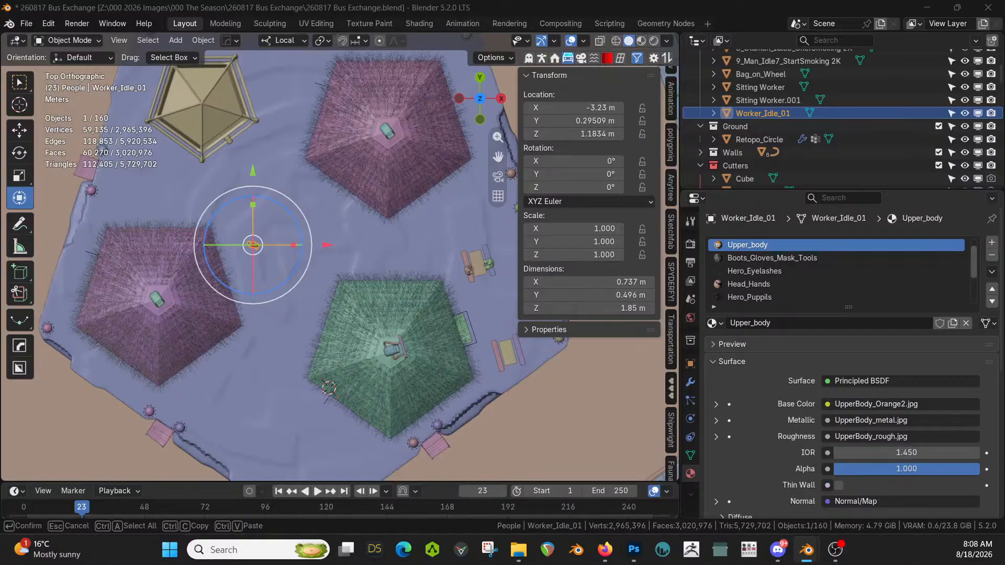
key("Return")
key("Return")
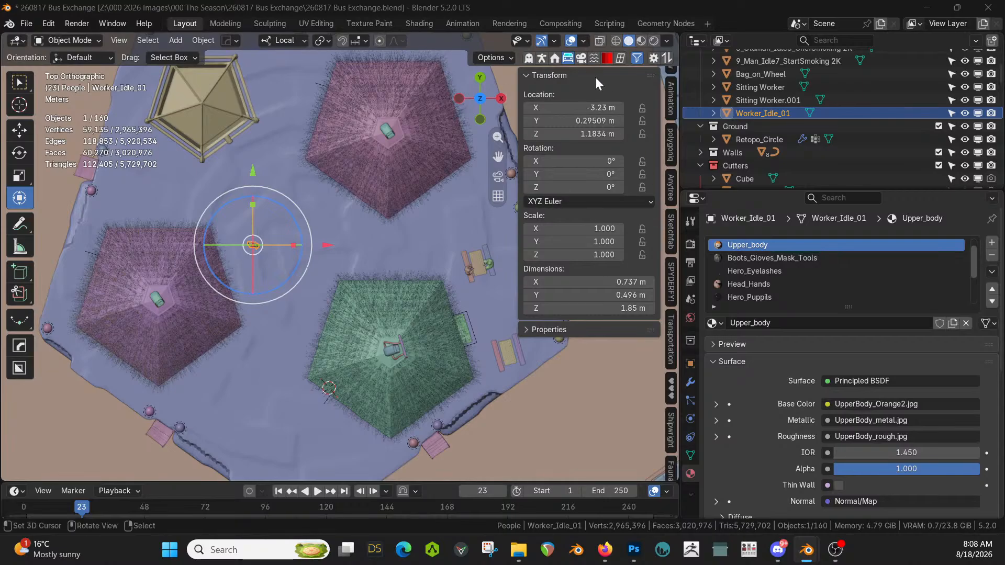
Restrict the sidebar to the people-related add-ons and look through them
left_click(555, 58)
left_click(542, 58)
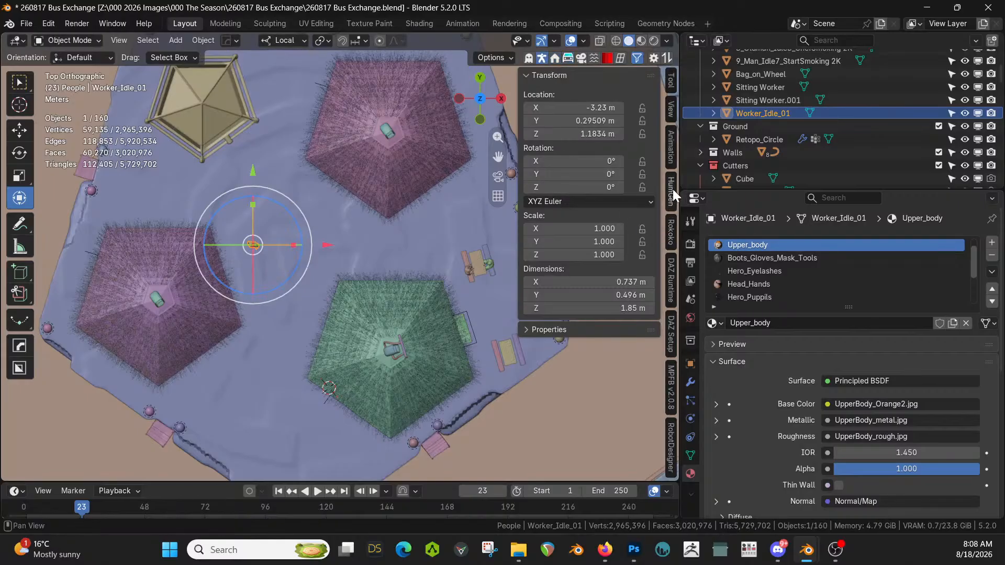
scroll(673, 190, "up", 2)
scroll(673, 190, "up", 2)
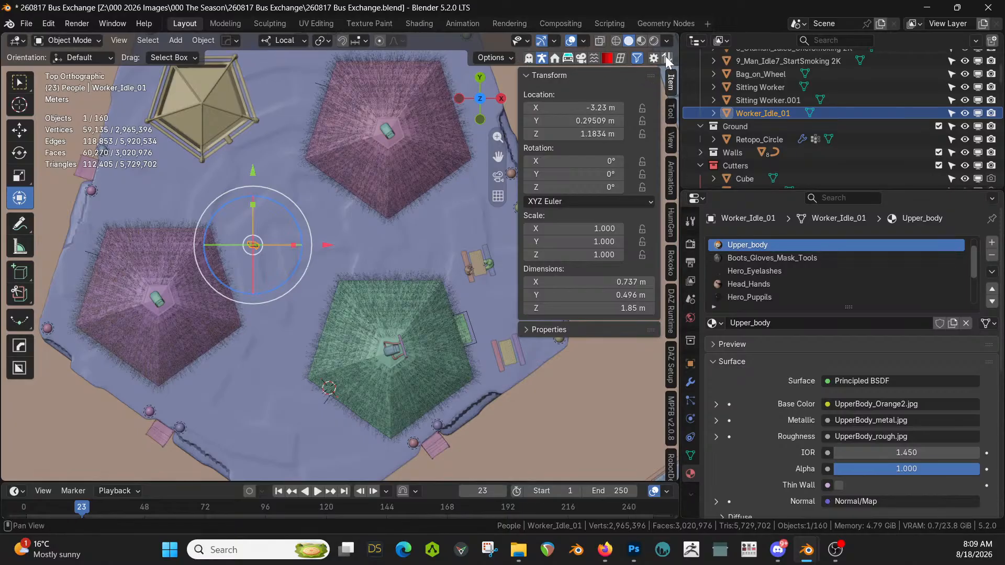
Look through the complete unfiltered list of sidebar add-ons for a crowd tool, and restore the people filter
left_click(638, 56)
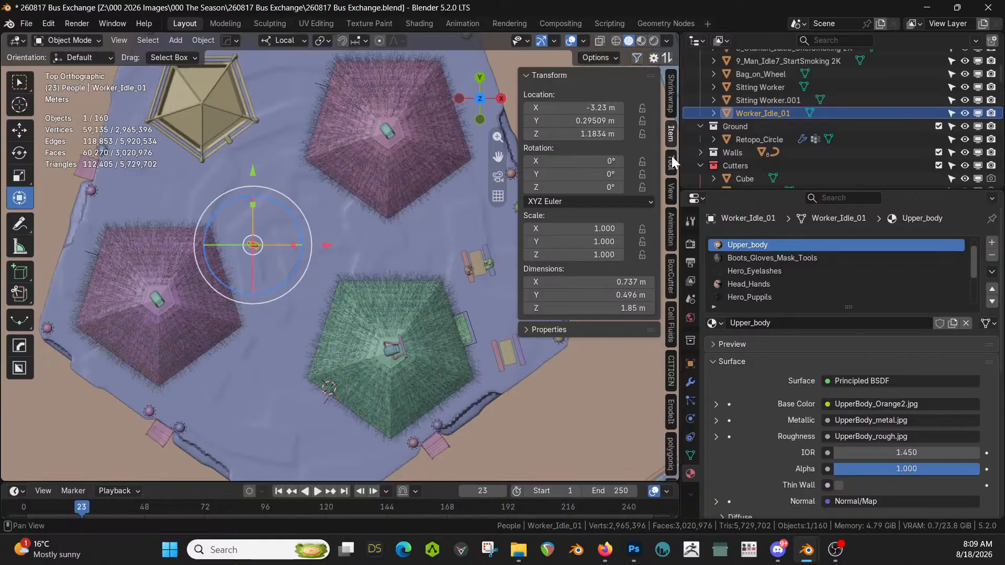
scroll(671, 156, "down", 10)
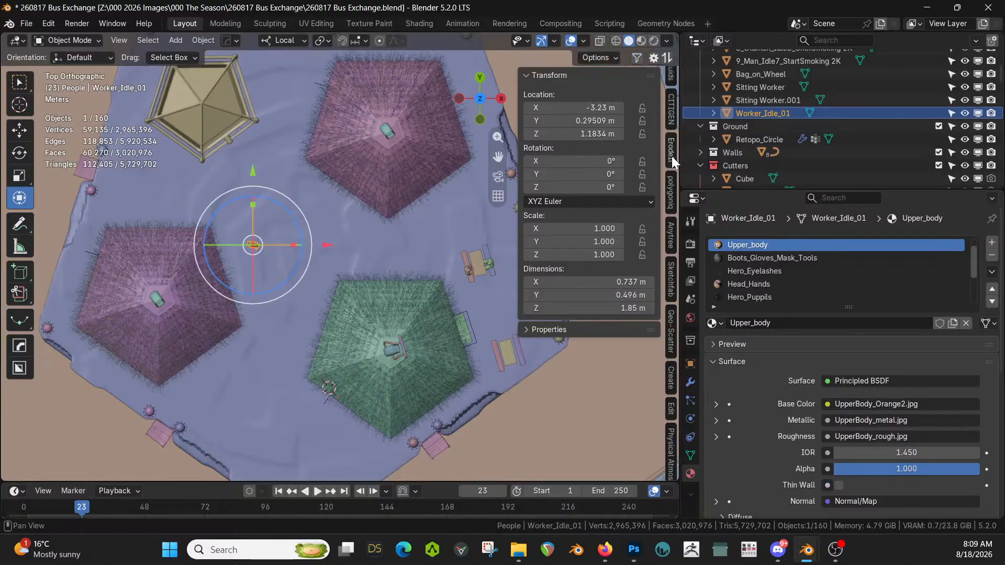
scroll(671, 156, "down", 12)
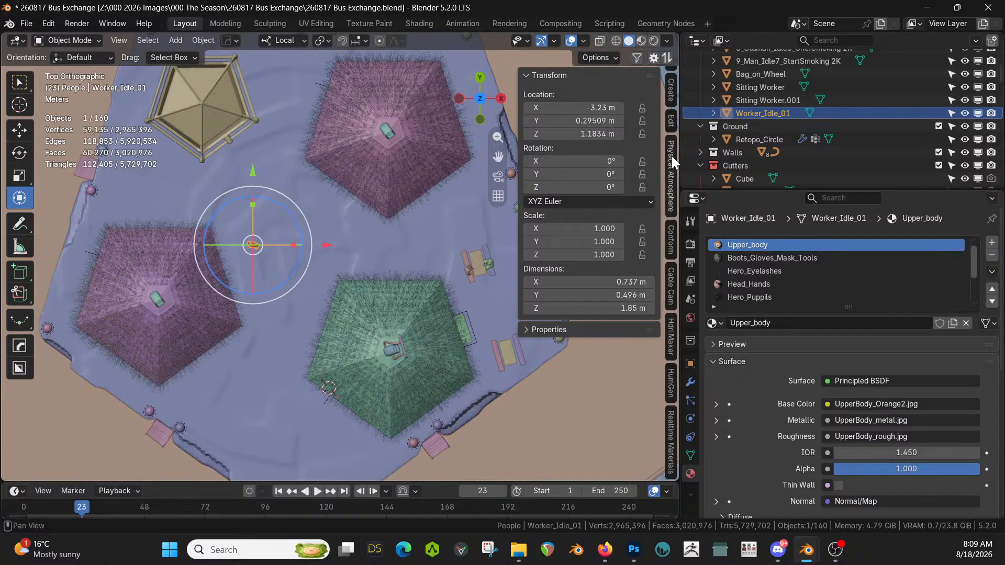
scroll(671, 157, "down", 10)
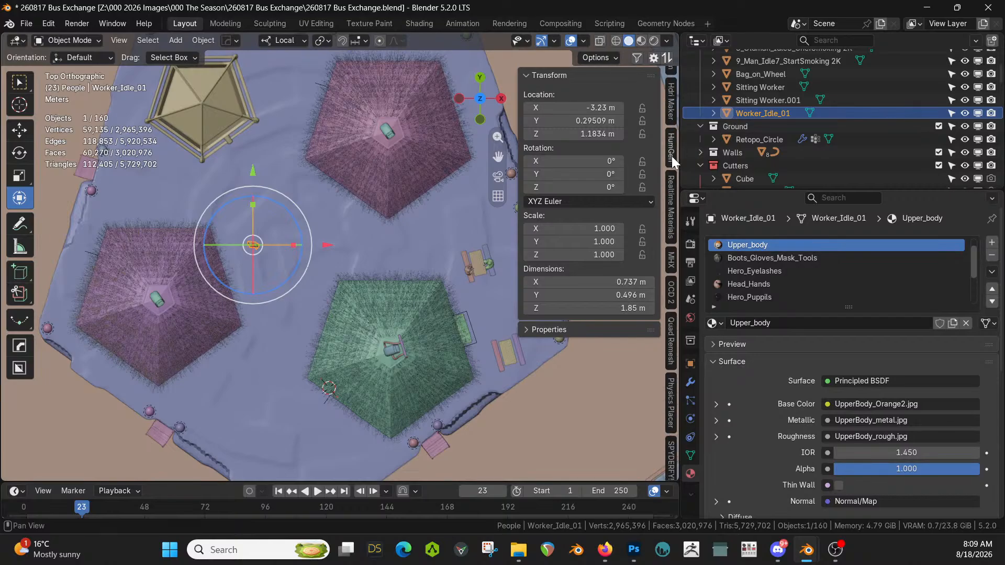
scroll(672, 157, "down", 10)
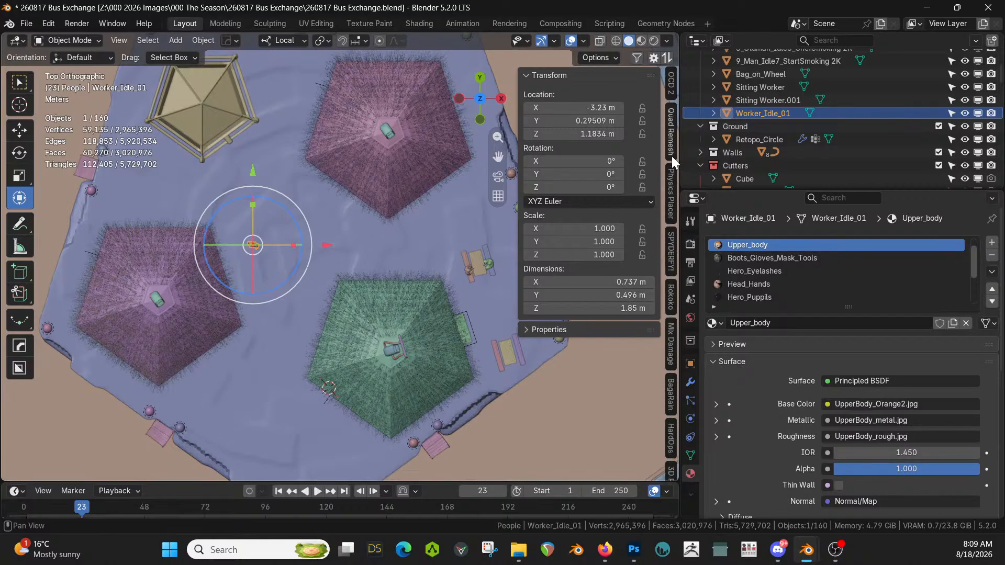
scroll(671, 156, "down", 10)
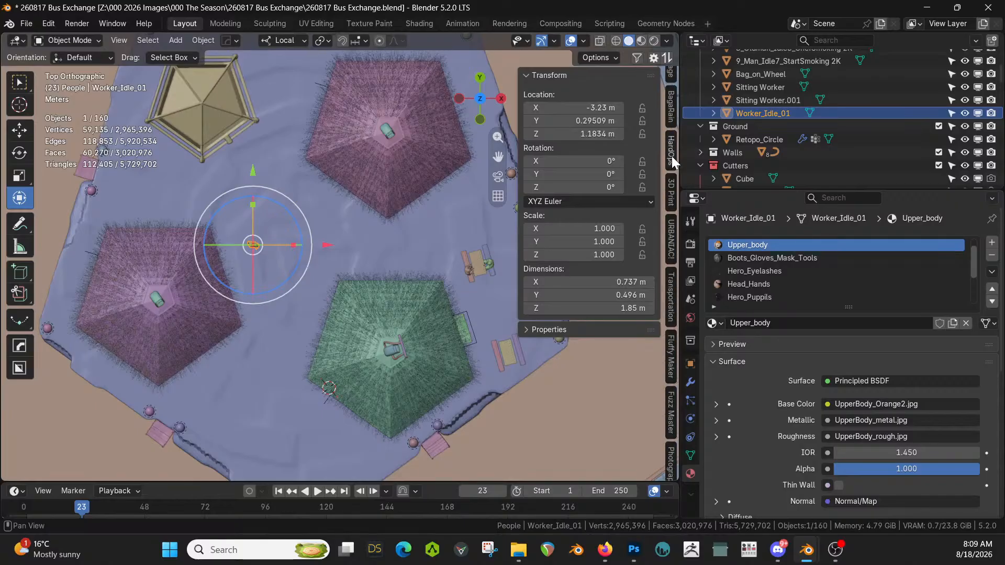
scroll(671, 156, "down", 10)
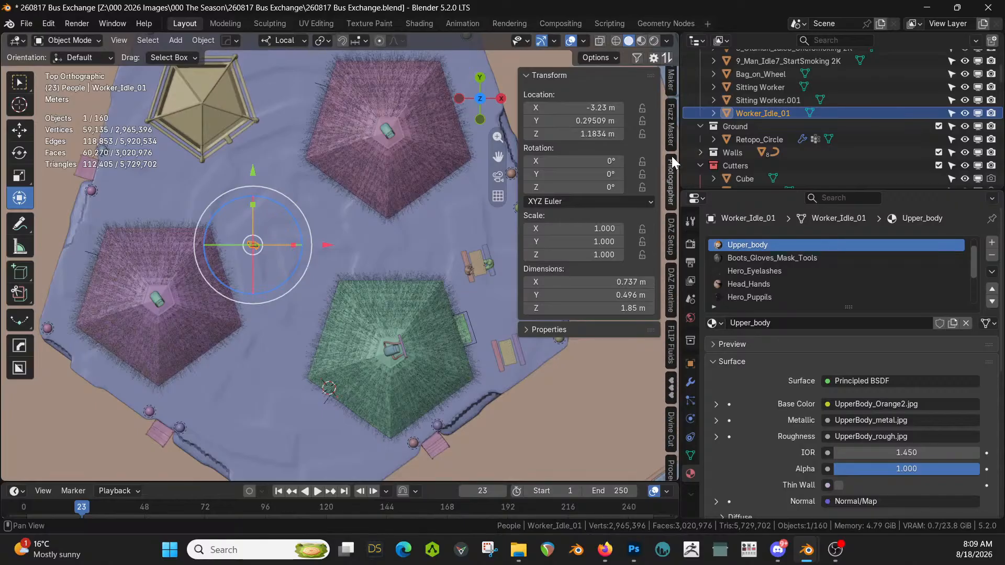
scroll(671, 156, "down", 10)
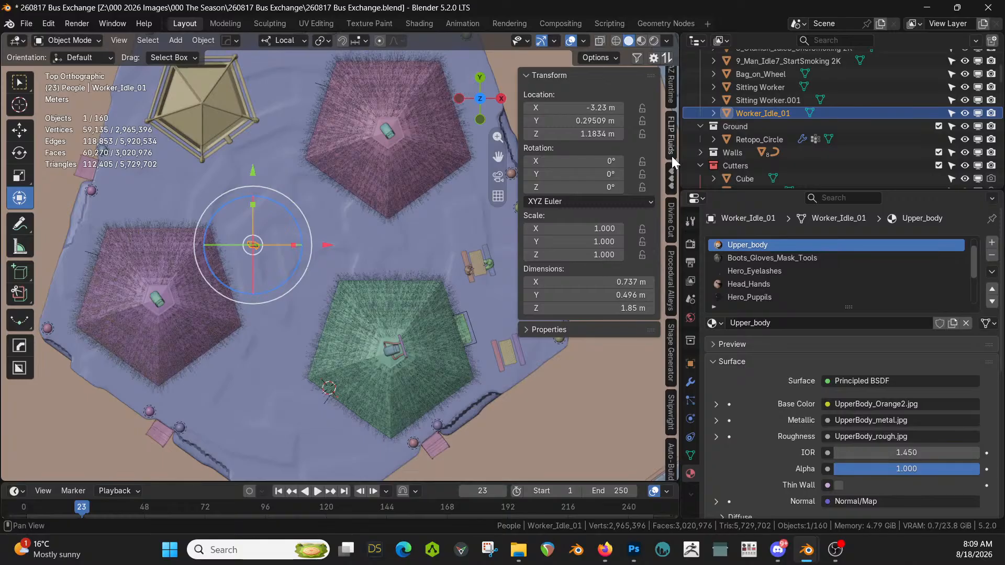
scroll(671, 156, "down", 5)
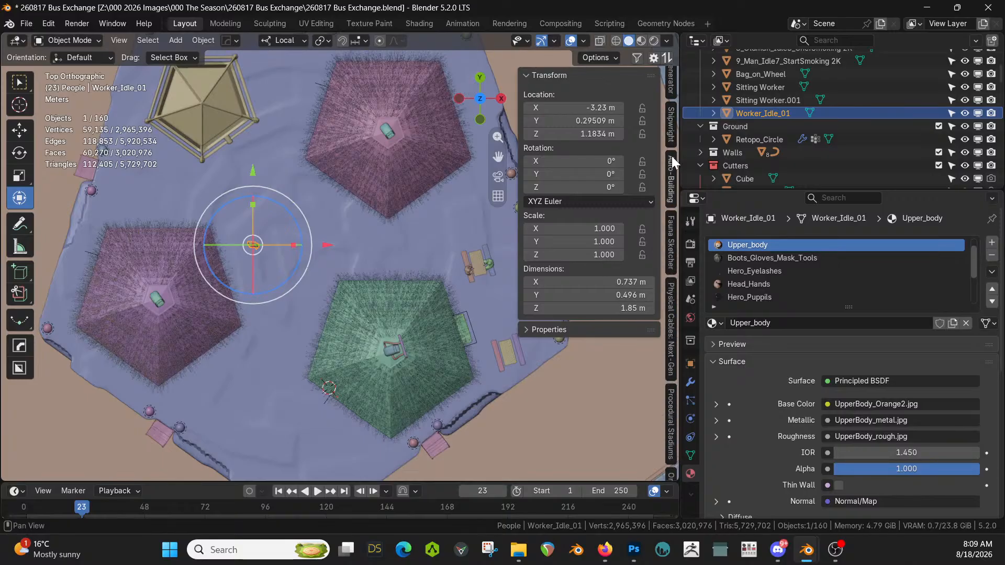
scroll(671, 156, "down", 10)
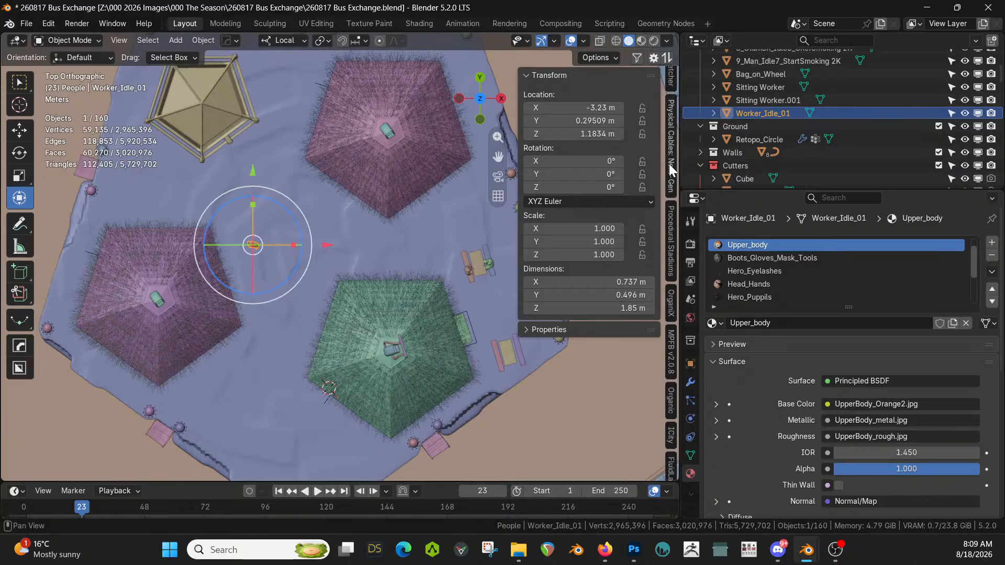
scroll(670, 165, "down", 10)
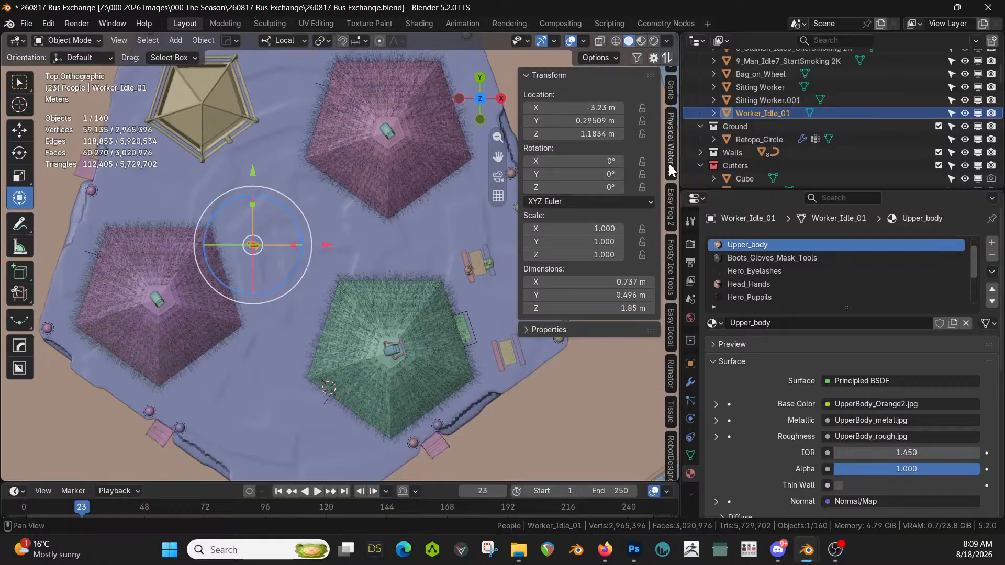
scroll(670, 165, "down", 4)
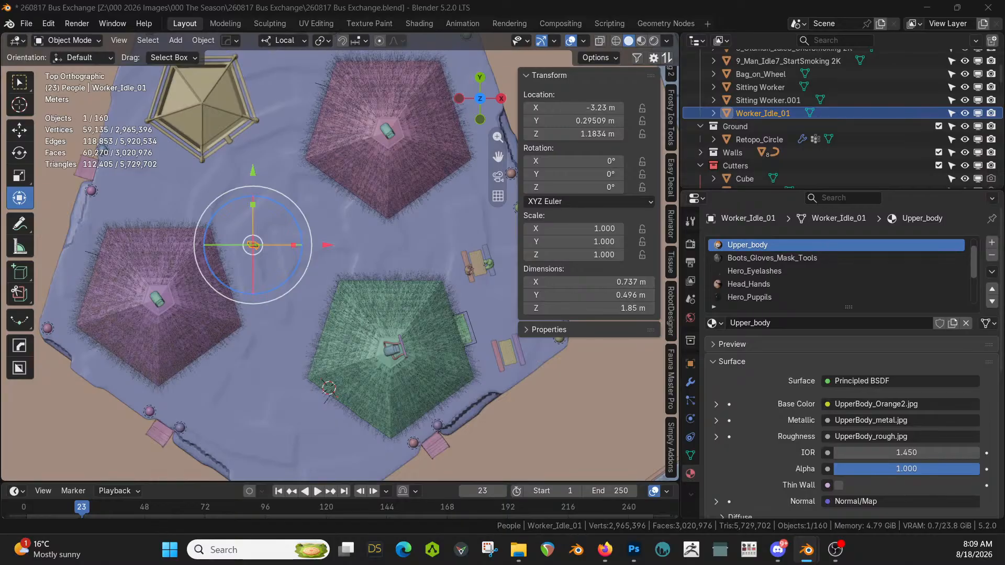
left_click(637, 57)
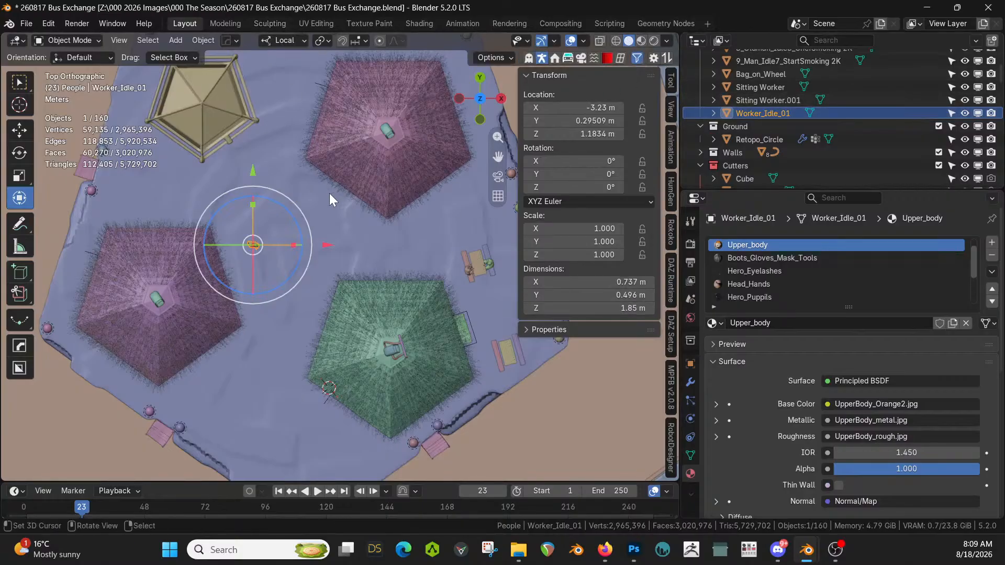
Search the available commands for "popula" and "crowd", and close the search
left_click(293, 266)
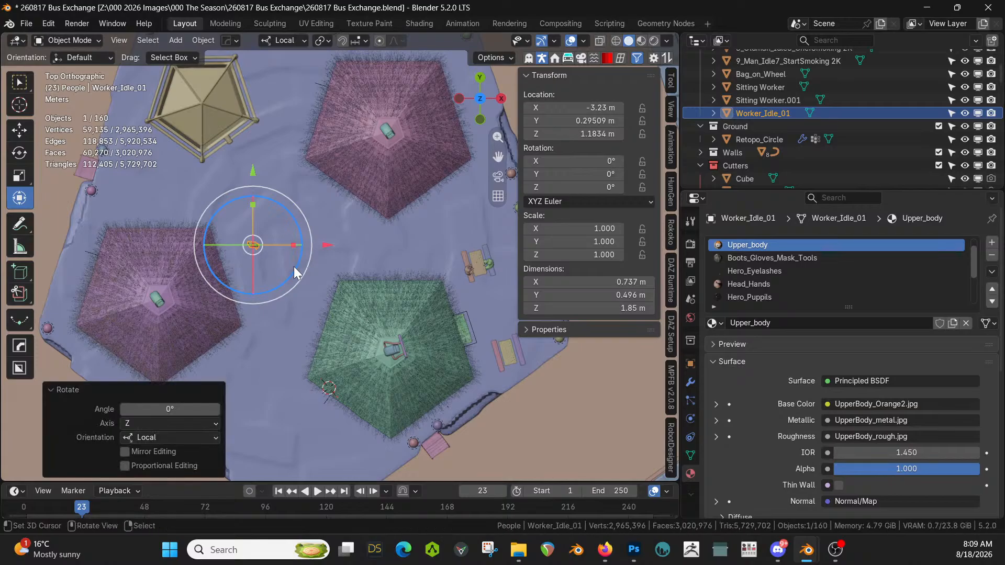
key("F3")
type("popula")
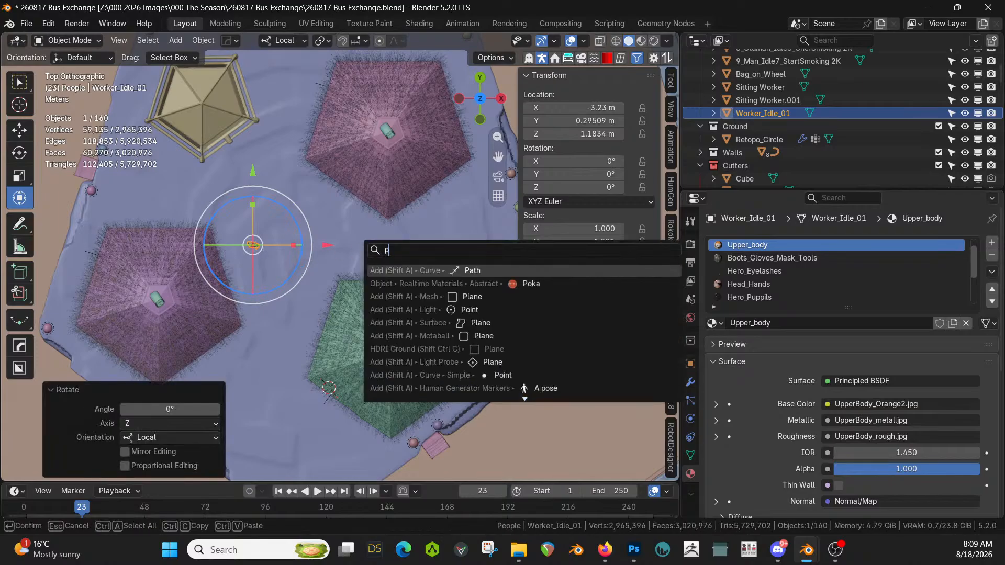
key("BackSpace")
key("BackSpace")
key("BackSpace")
key("BackSpace")
key("BackSpace")
key("BackSpace")
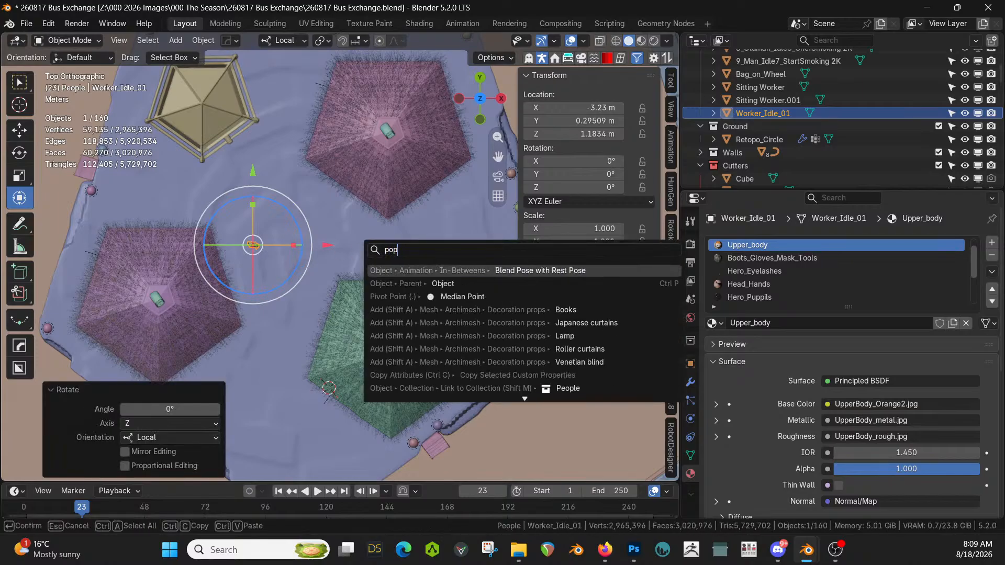
type("crpow")
key("BackSpace")
key("BackSpace")
key("BackSpace")
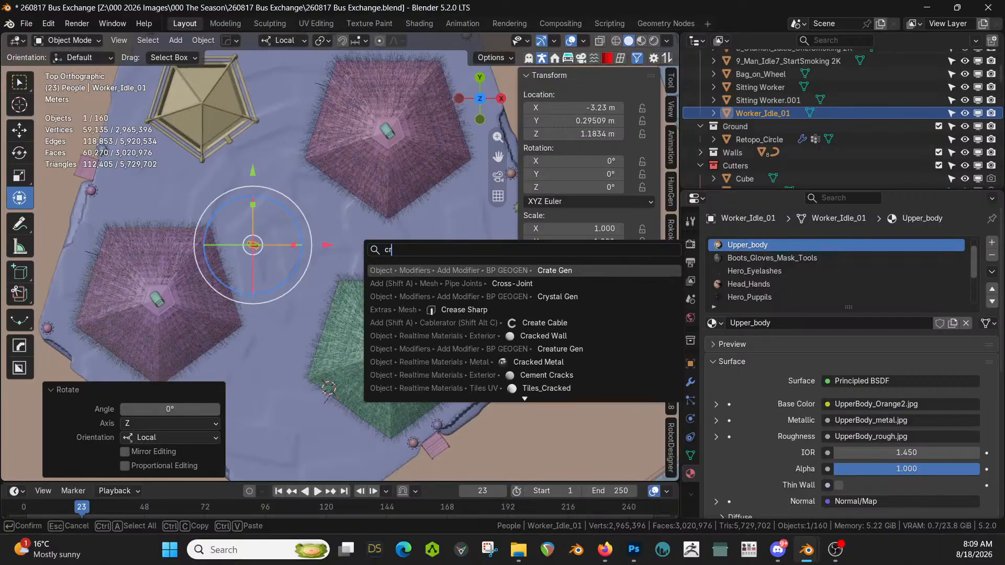
type("owd")
key("Escape")
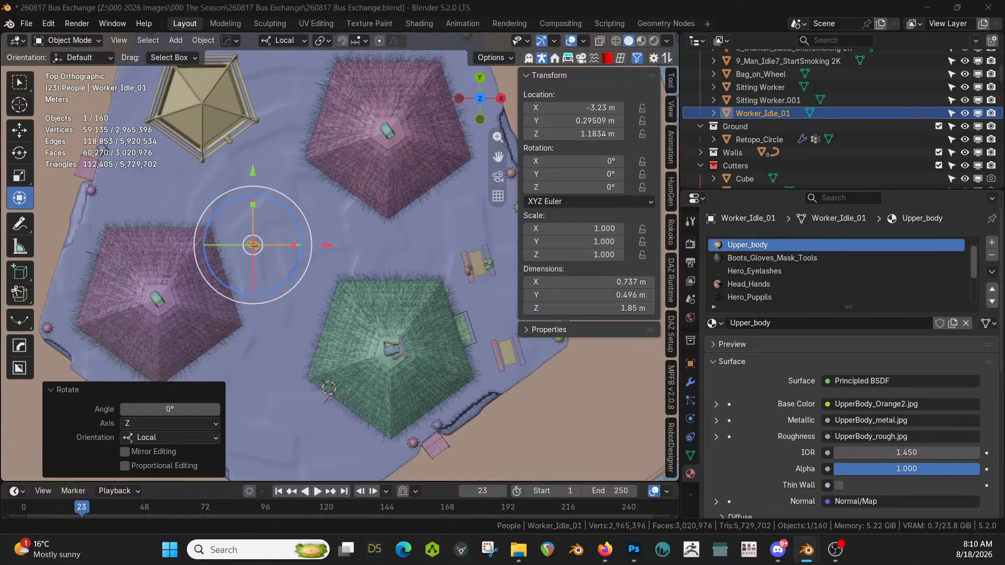
Place the 3D cursor on the open ground between the huts, near the idle worker
middle_click_drag(356, 314, 327, 237)
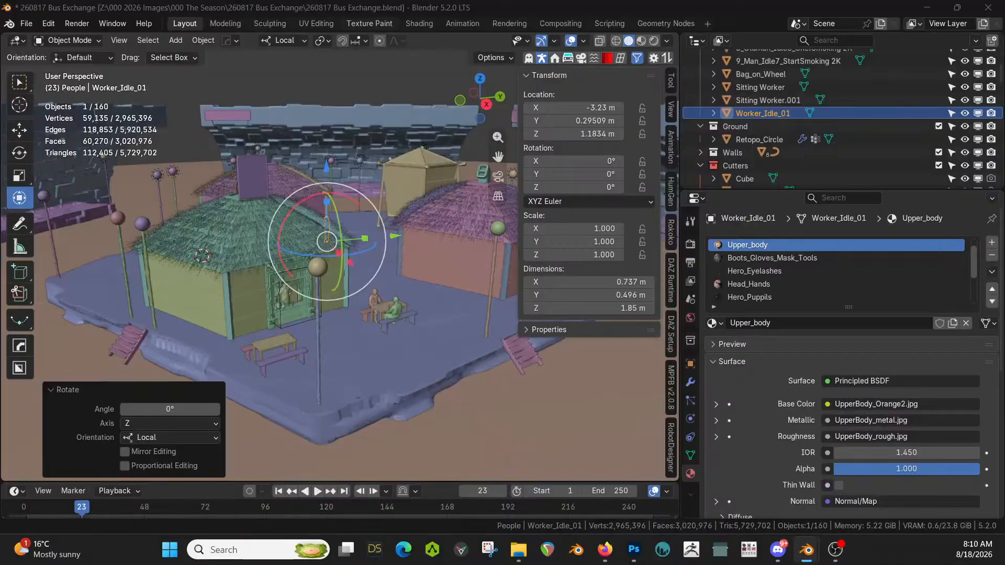
middle_click_drag(370, 405, 290, 429)
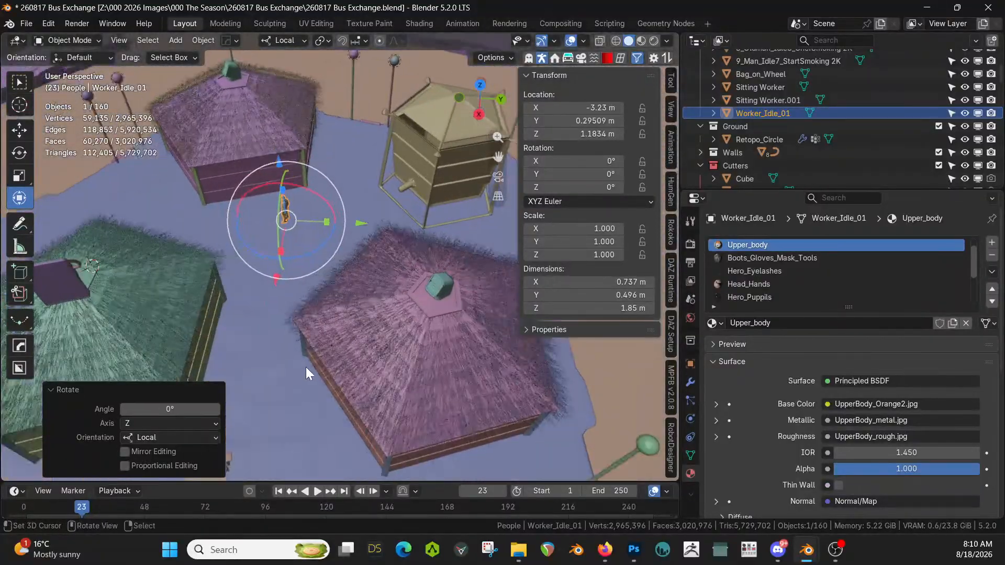
middle_click_drag(306, 366, 346, 361)
right_click(306, 300, "shift")
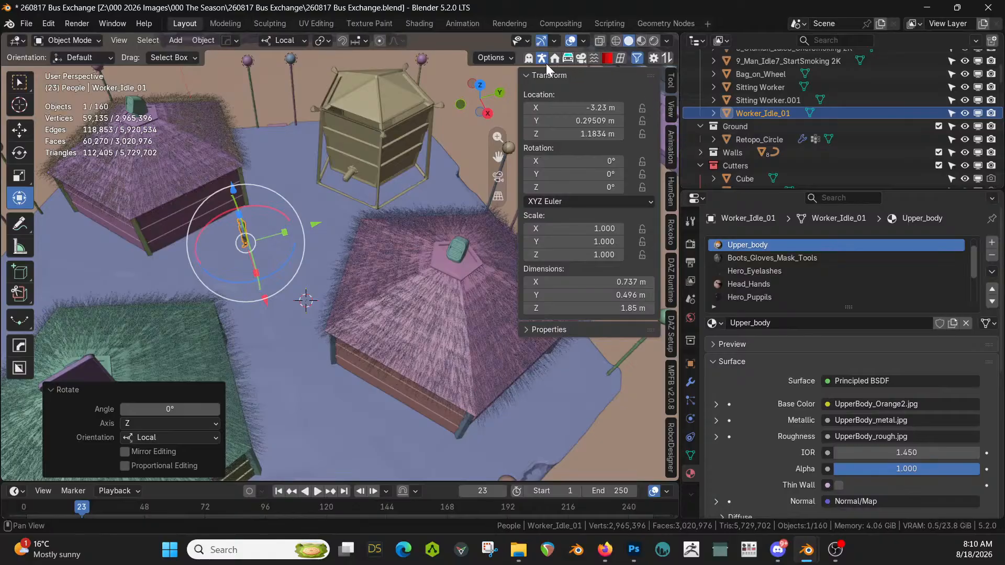
Generate a new male HumGen character at the 3D cursor from the Hugo starting human
left_click(670, 187)
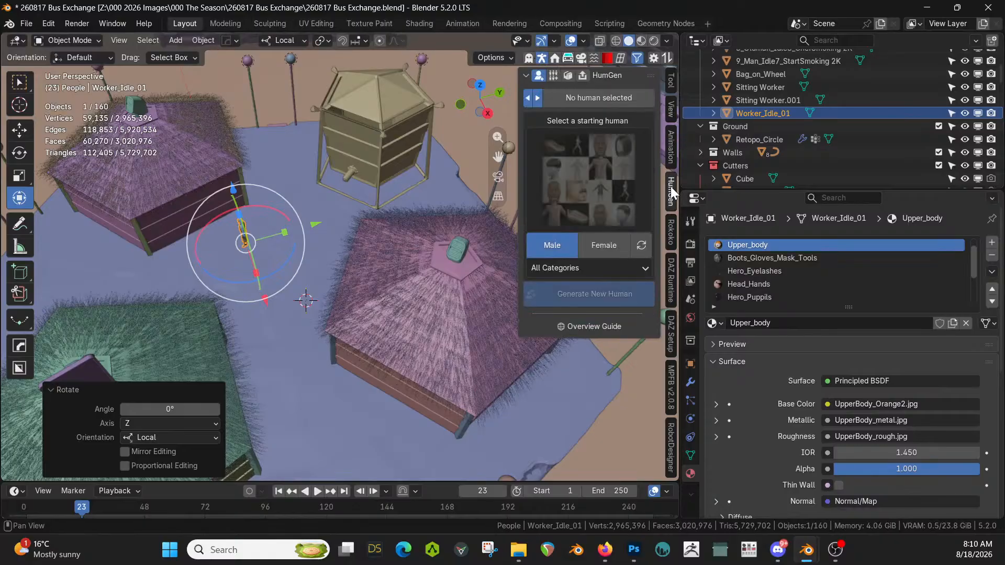
left_click(590, 161)
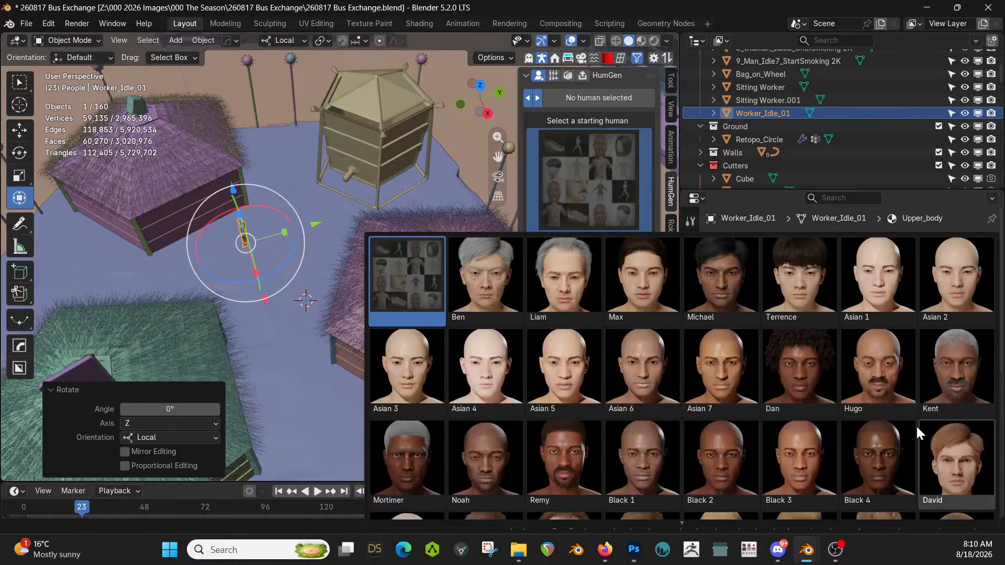
left_click(870, 381)
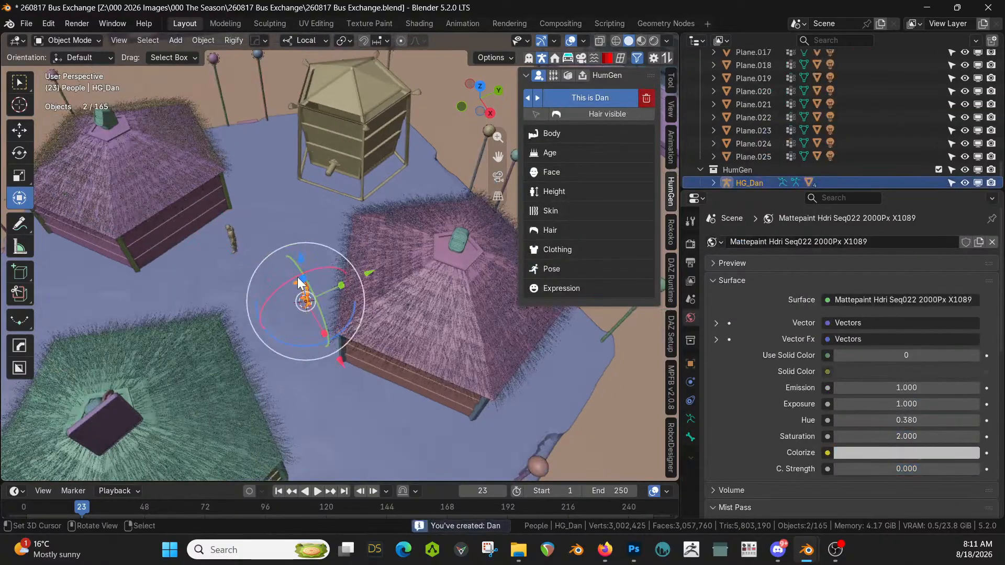
Frame the new character from the front and randomize its body proportions
key("KP_Decimal")
middle_click_drag(351, 282, 470, 250)
left_click(558, 133)
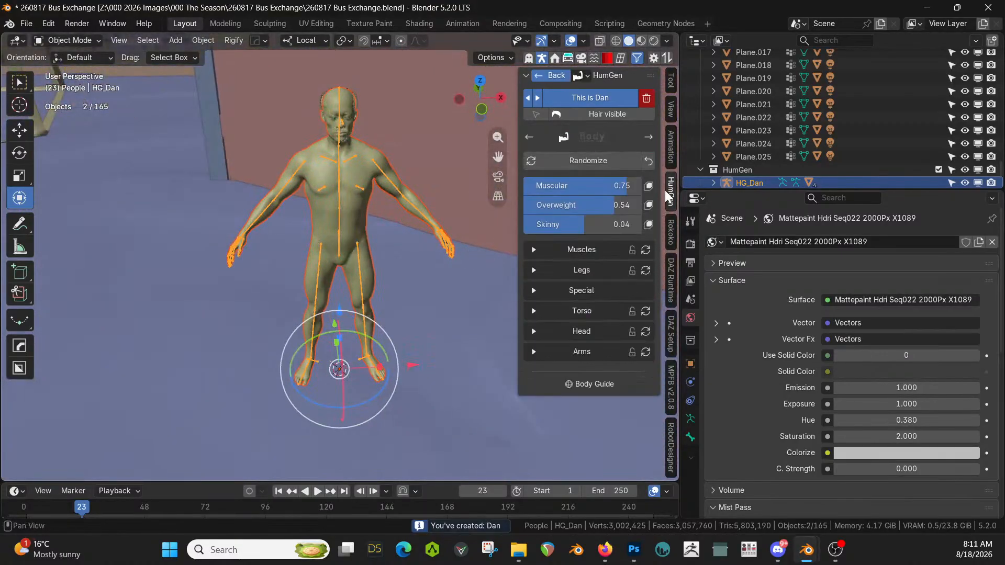
left_click(596, 159)
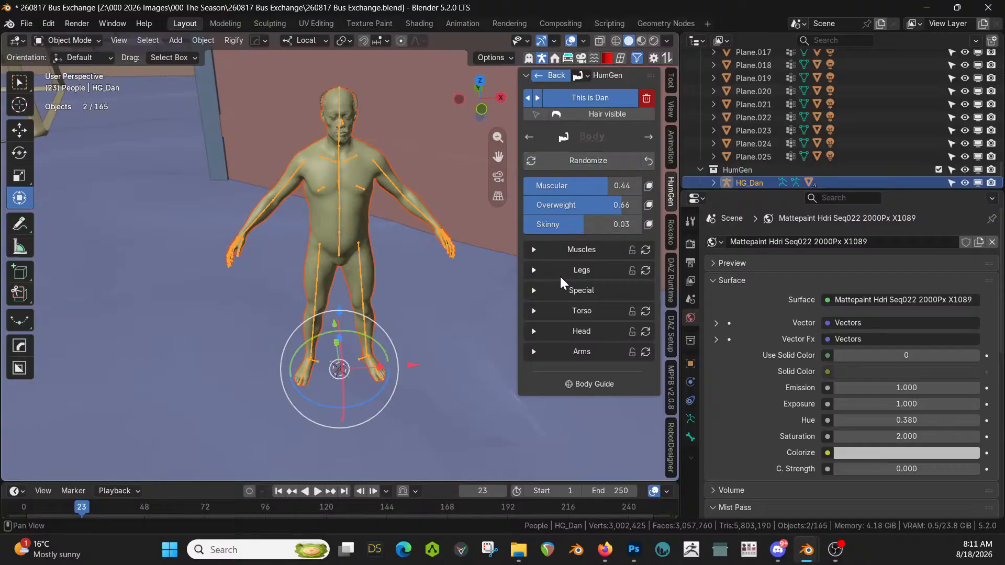
Look through the character's age, face, height and skin settings, including the main skin settings
left_click(649, 136)
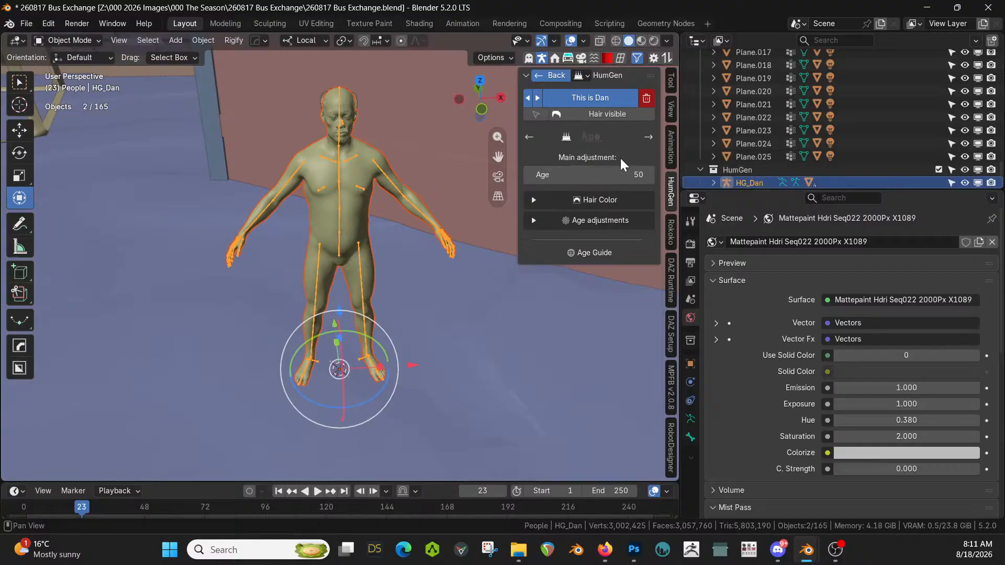
left_click(648, 137)
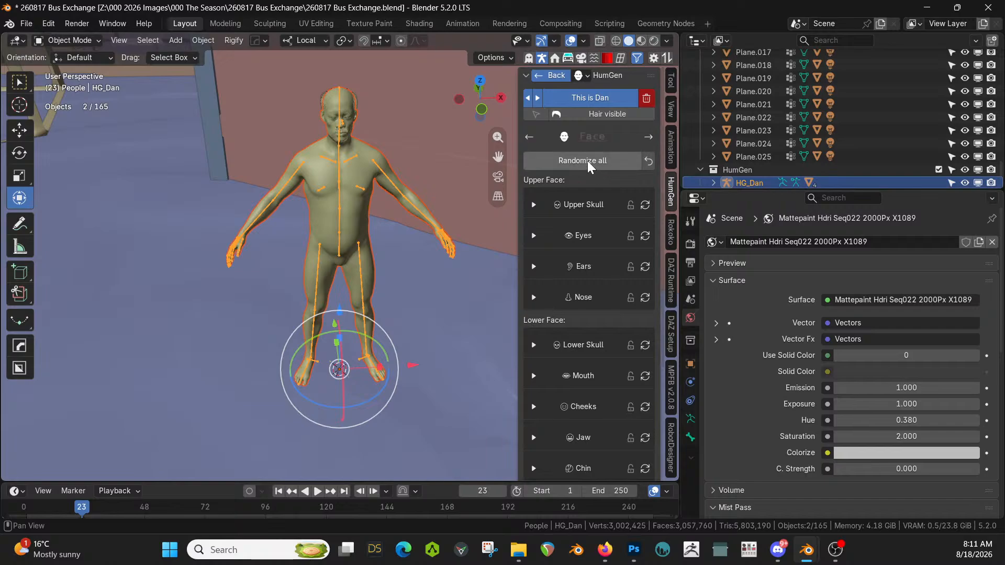
left_click(649, 136)
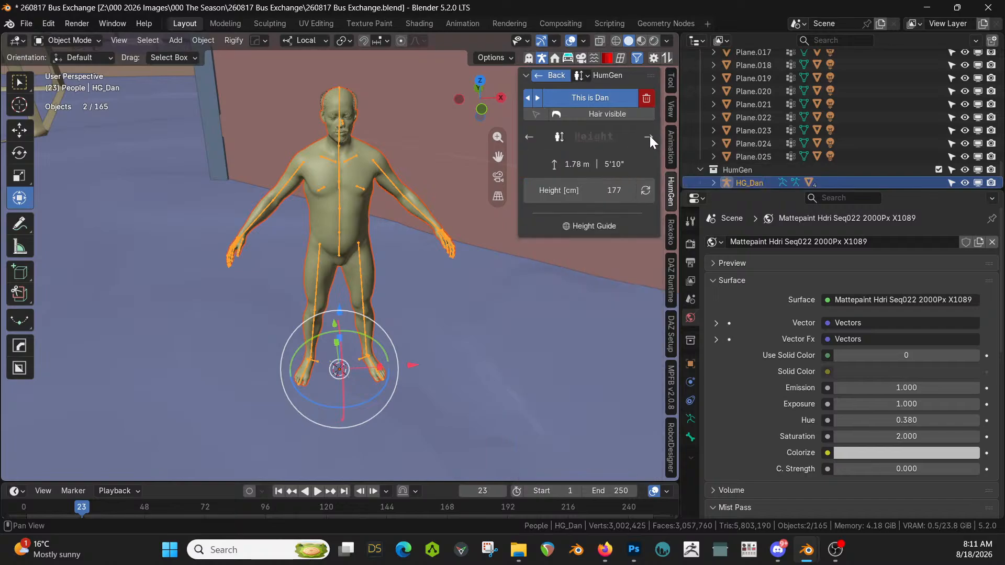
left_click(649, 136)
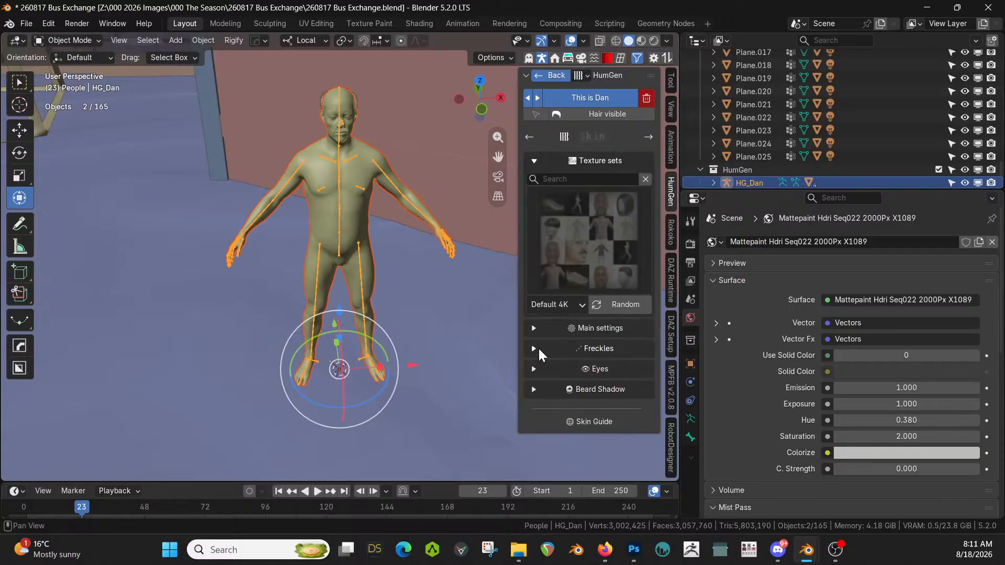
left_click(535, 328)
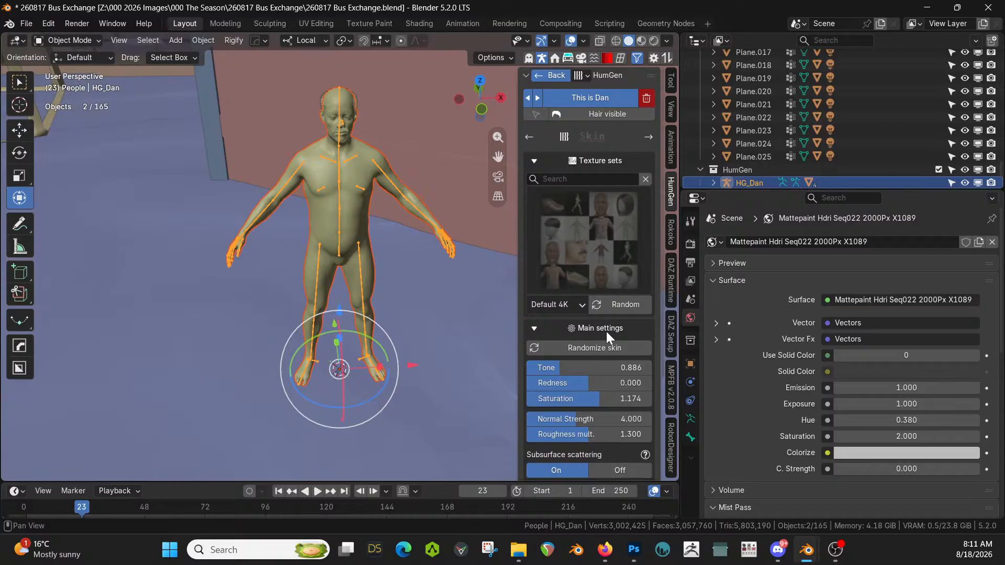
scroll(606, 331, "down", 3)
scroll(570, 156, "up", 3)
Set the character's hair shader to Accurate (Cycles only)
left_click(647, 138)
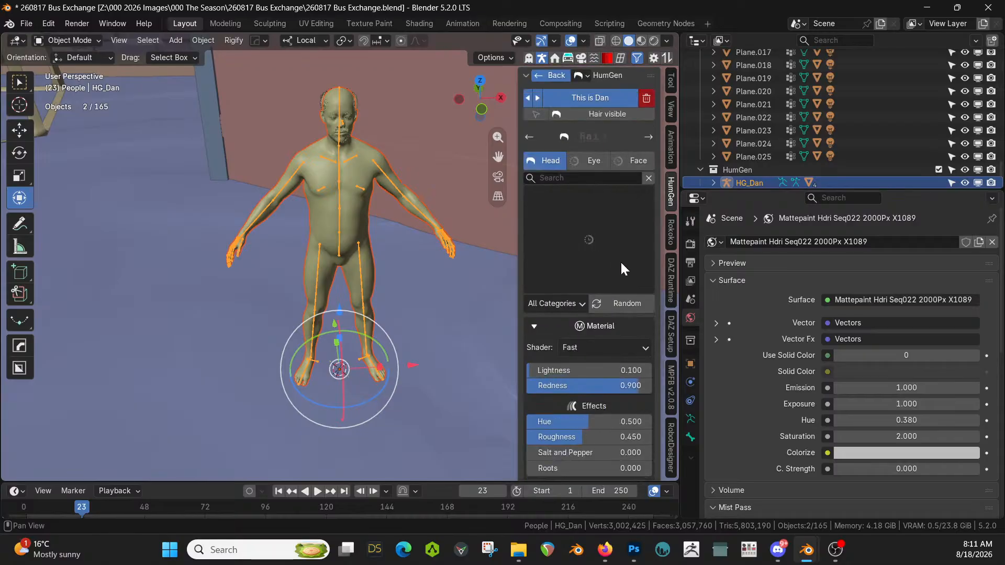
left_click(607, 346)
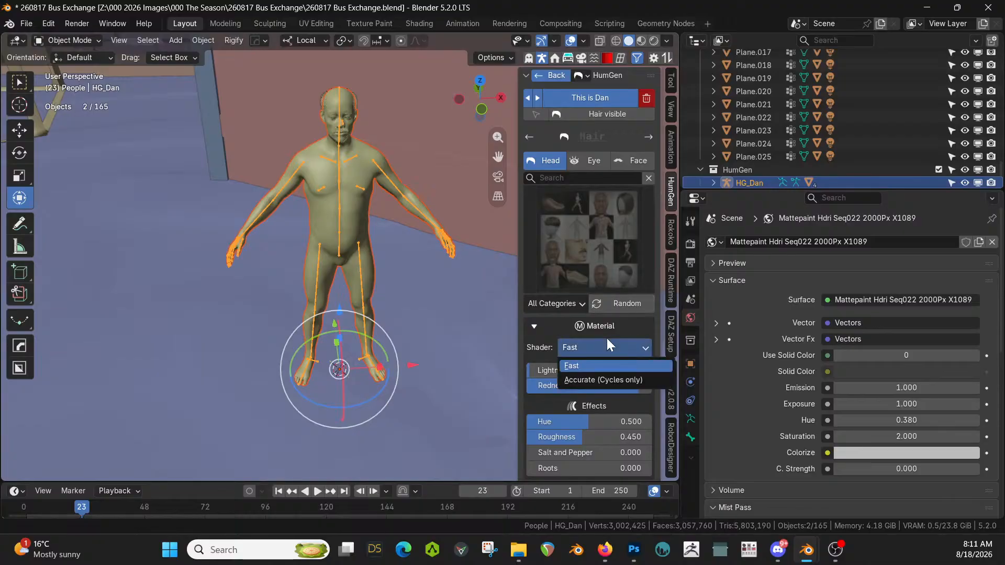
left_click(596, 379)
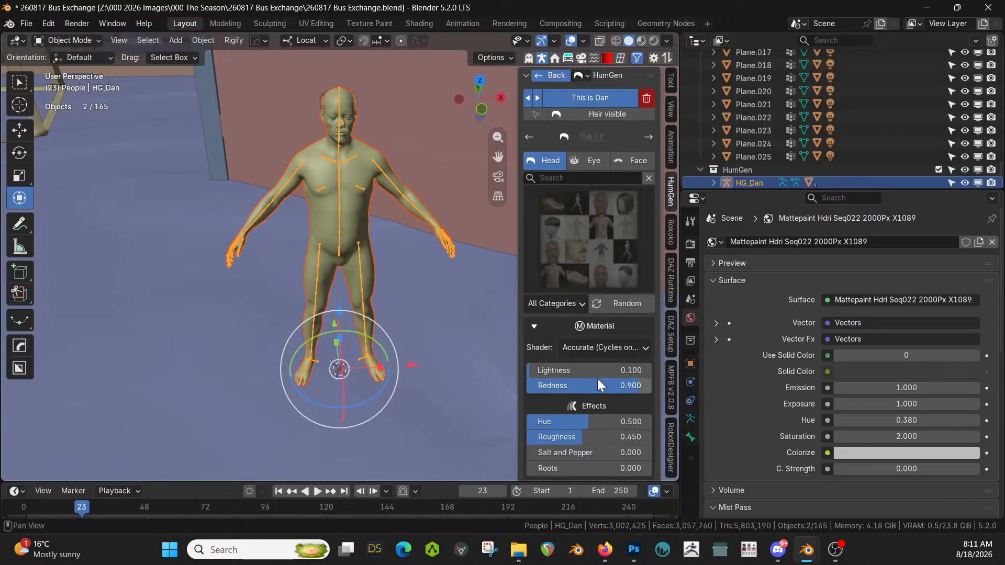
Dress the character in the construction worker outfit from the clothing library
left_click(648, 136)
left_click(578, 223)
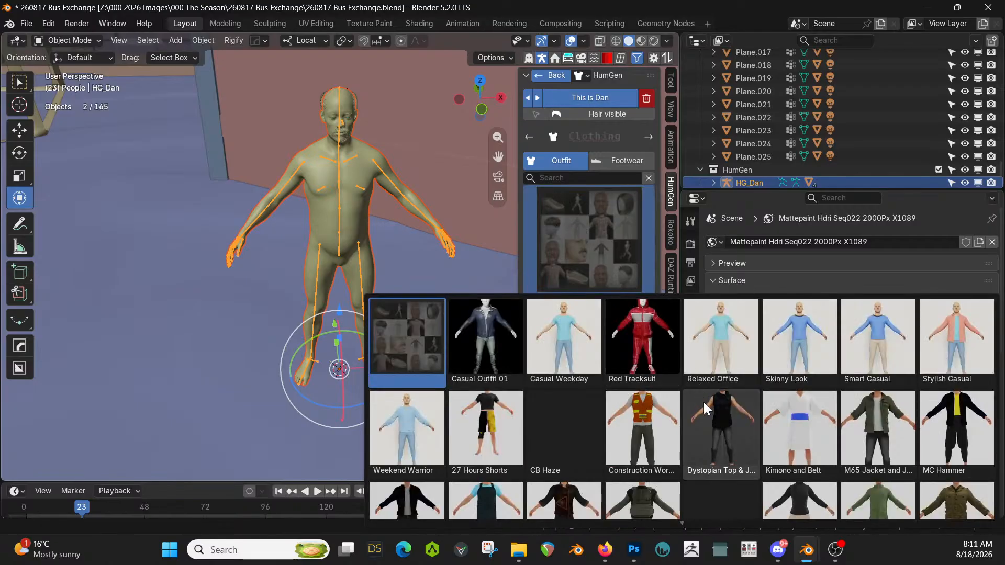
left_click(642, 425)
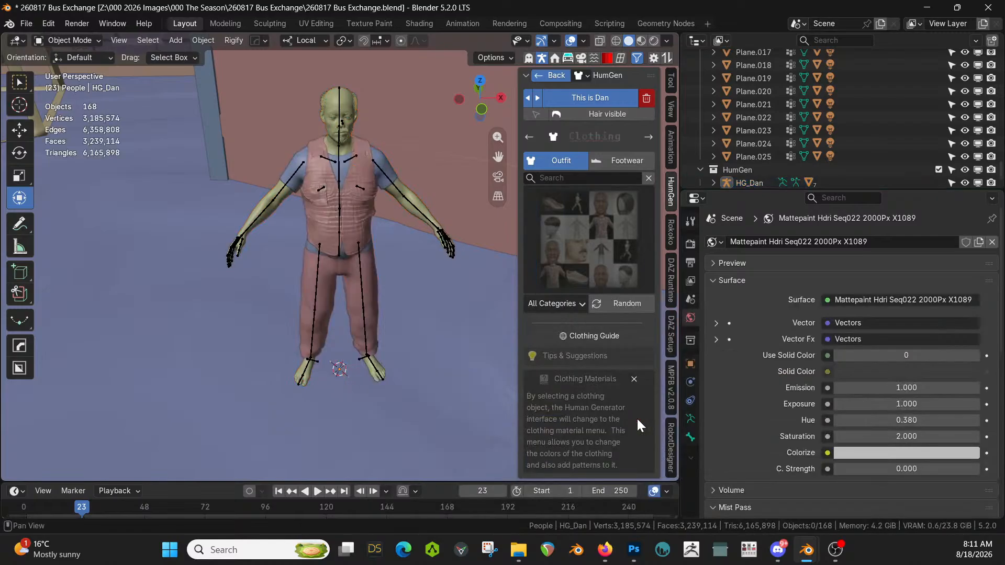
mouse_move(392, 296)
middle_mouse_down()
mouse_move(412, 265)
mouse_move(459, 256)
mouse_move(481, 265)
mouse_move(392, 287)
middle_mouse_up()
Give the character the Garden Boot footwear
left_click(623, 161)
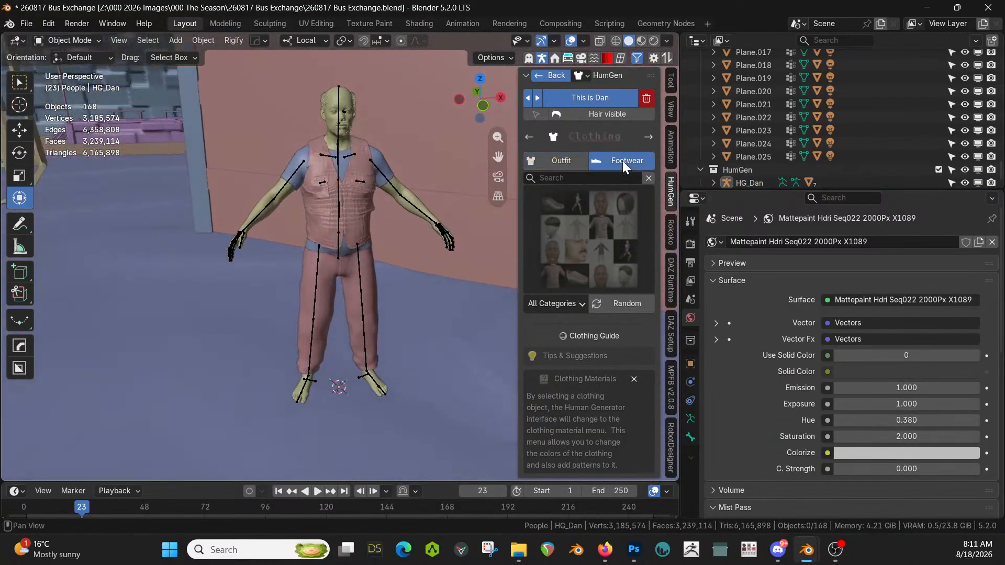
left_click(594, 255)
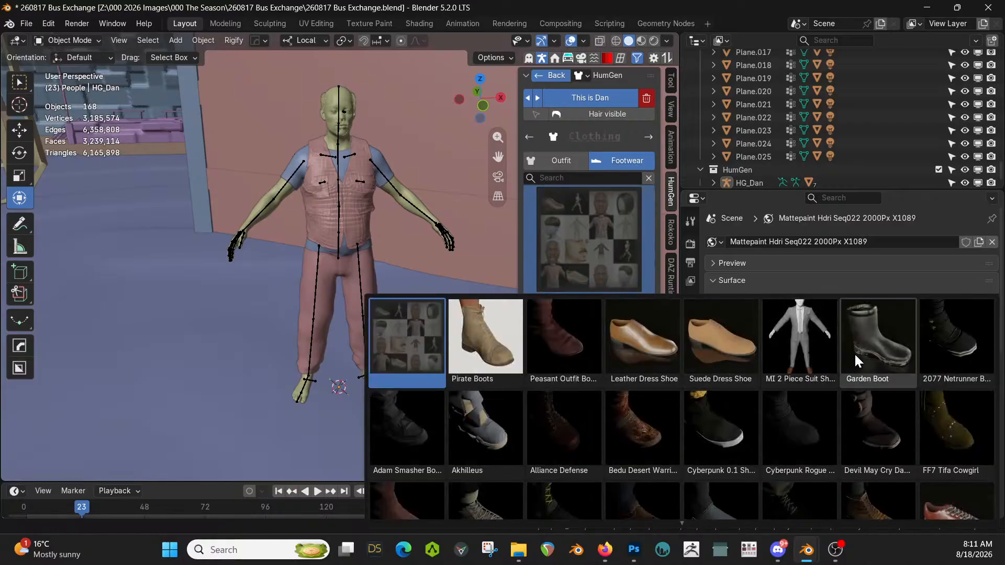
left_click(876, 348)
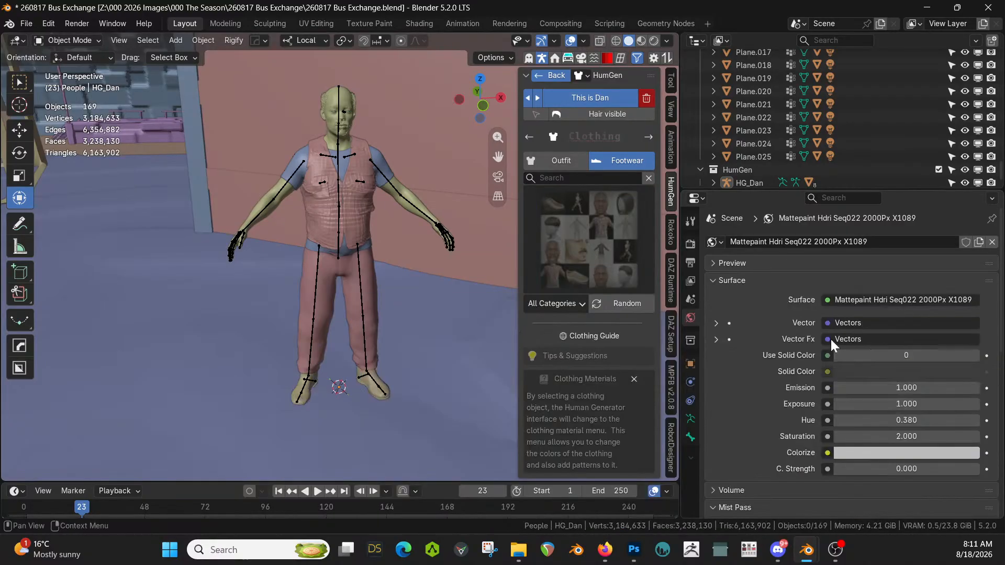
Search the pose library for "walk" and apply the Walking 1 pose to the character
middle_click_drag(379, 281, 576, 241)
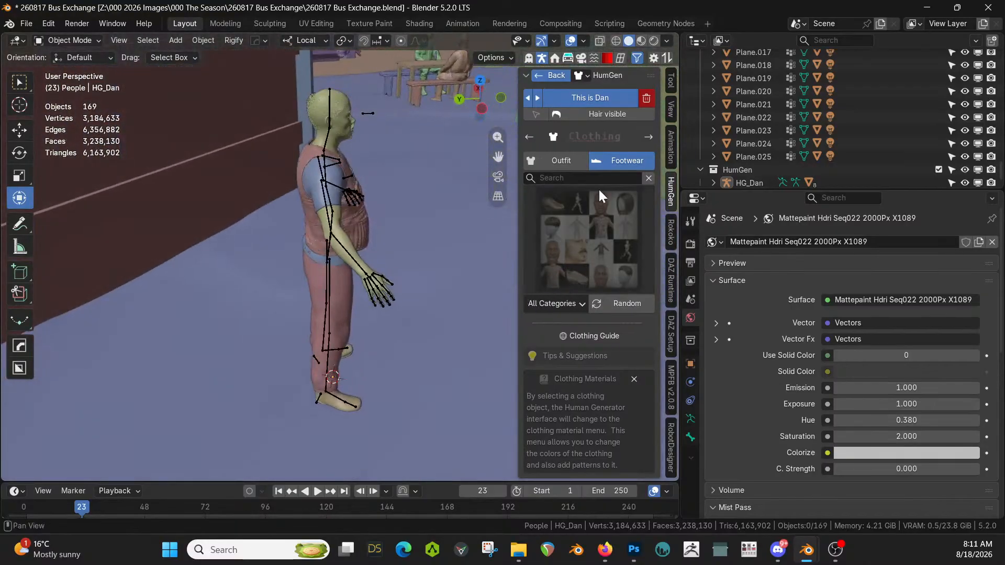
left_click(648, 137)
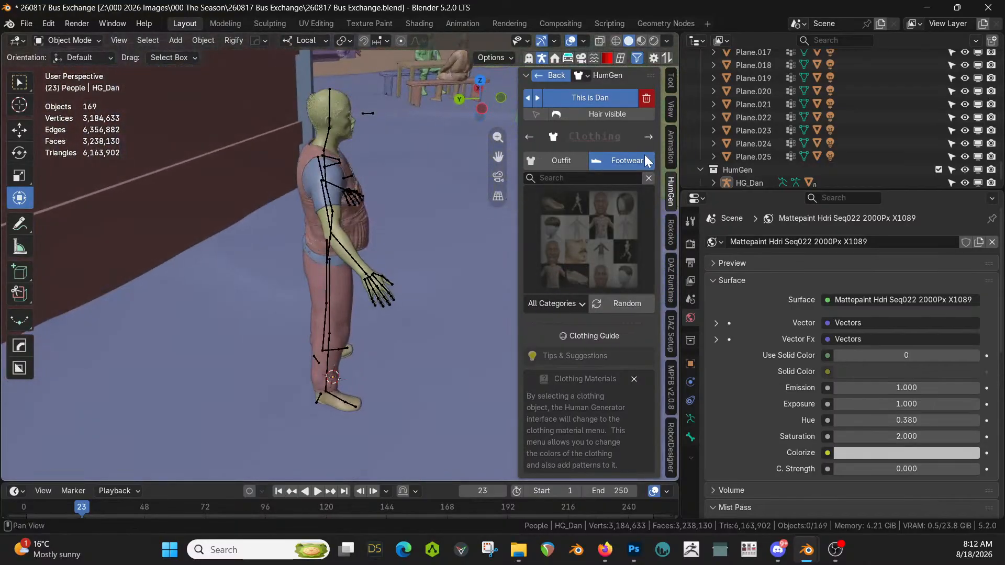
left_click(589, 237)
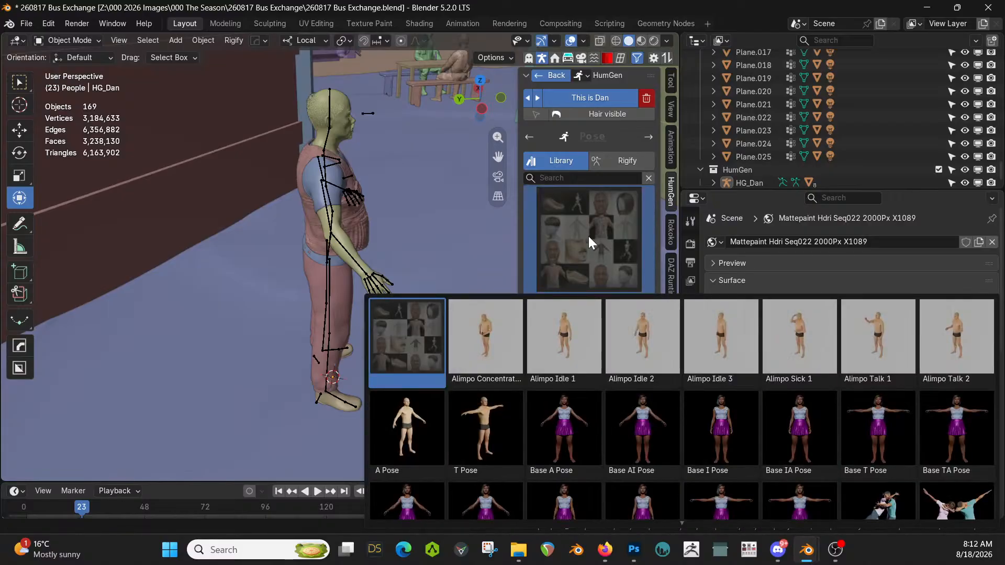
left_click(602, 178)
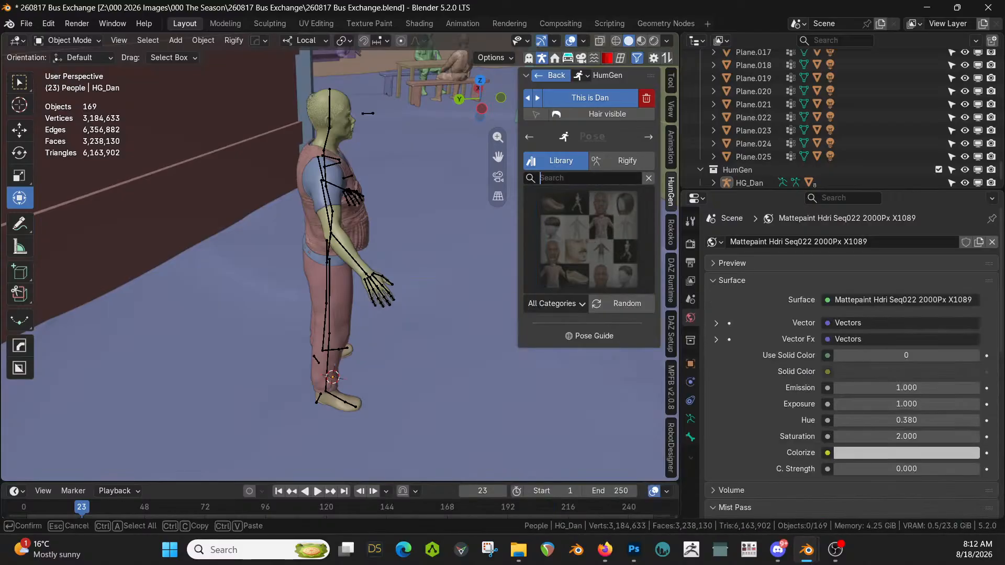
type("walk")
key("Return")
left_click(595, 226)
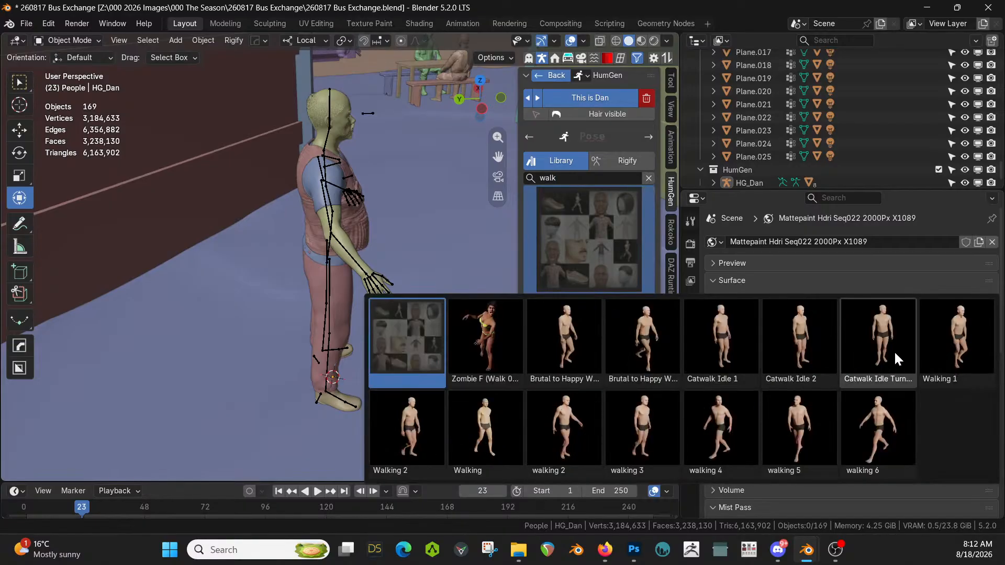
left_click(951, 337)
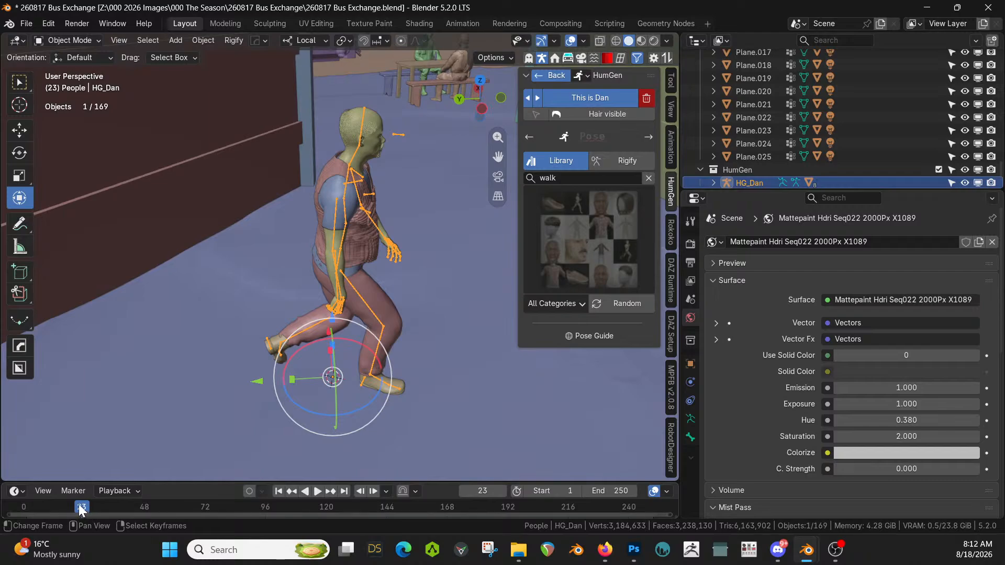
Return the timeline to frame 1 and inspect the walking pose from the front and side
left_click_drag(78, 504, 45, 504)
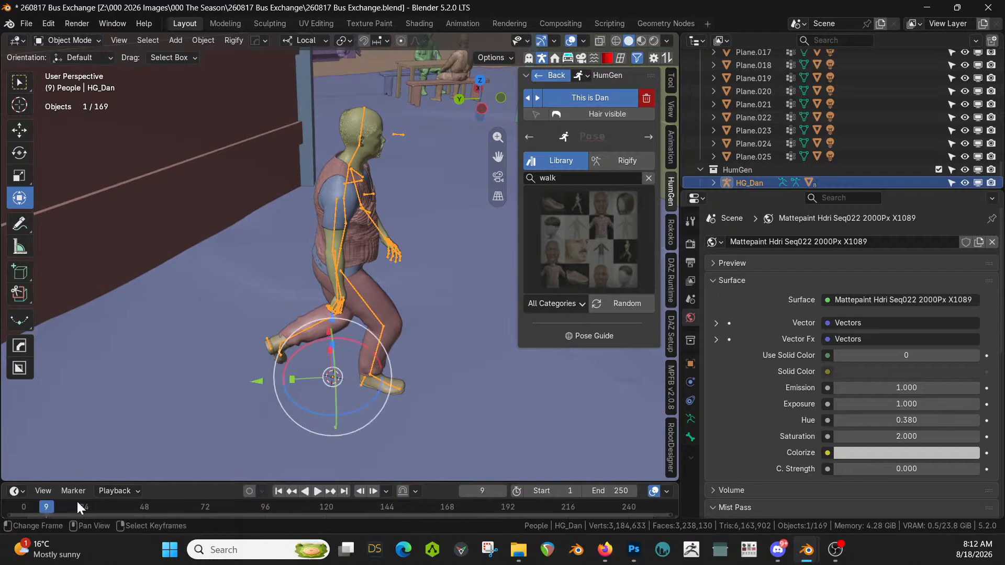
left_click(278, 492)
middle_click_drag(384, 334, 233, 291)
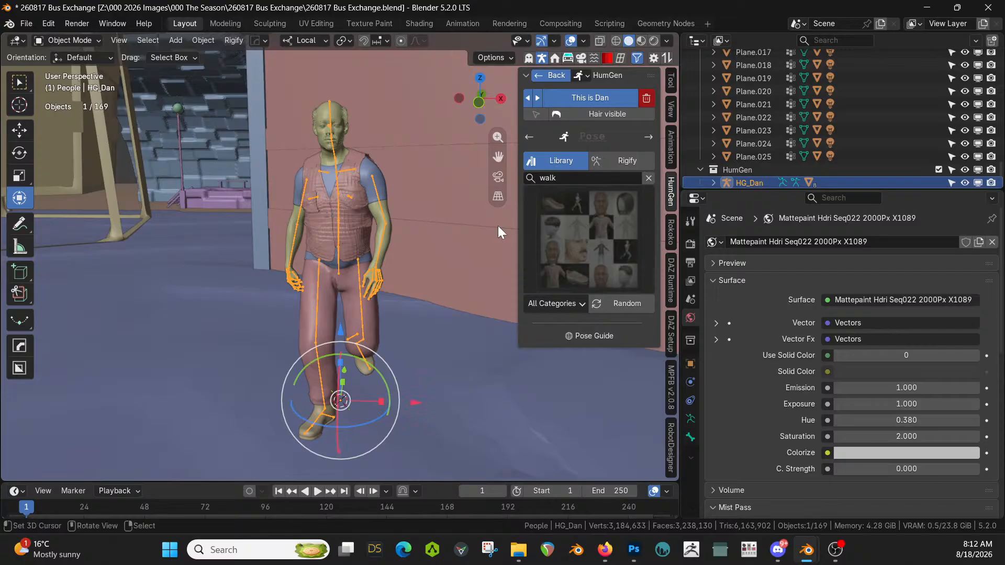
middle_click_drag(498, 225, 249, 234)
Replace the character's pose with Walking 2 from the walking poses
left_click(598, 222)
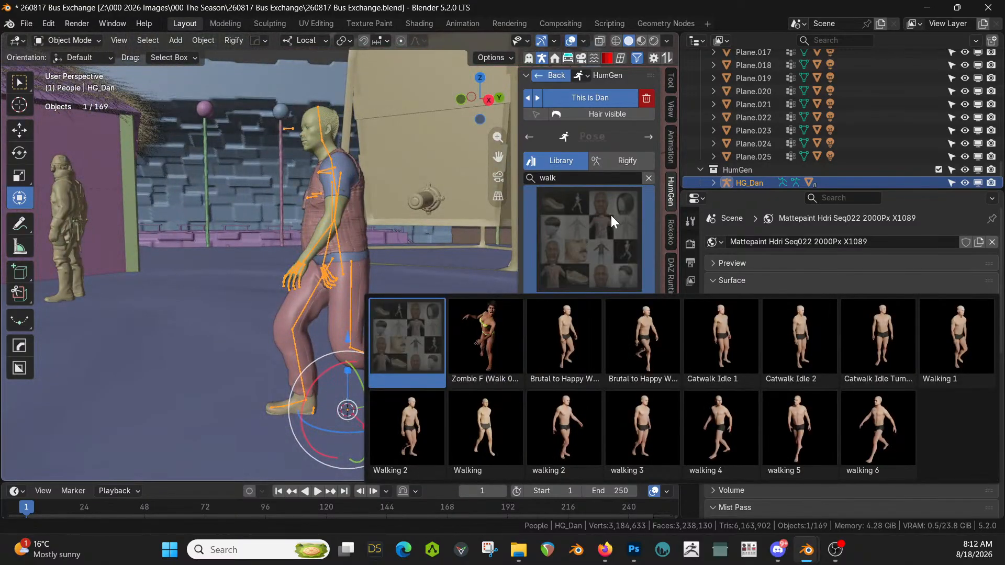
left_click(595, 243)
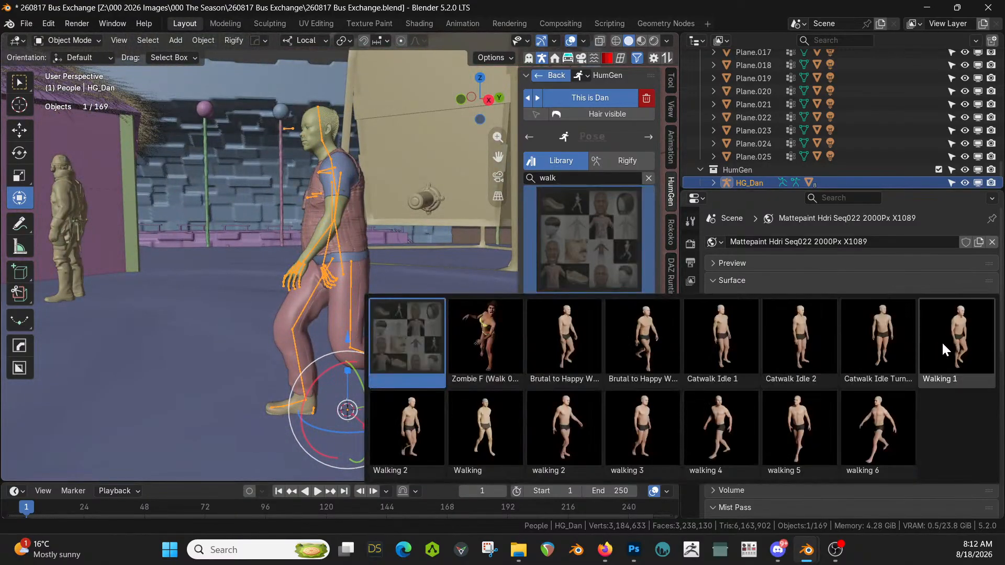
left_click(418, 425)
middle_click_drag(369, 333, 559, 335)
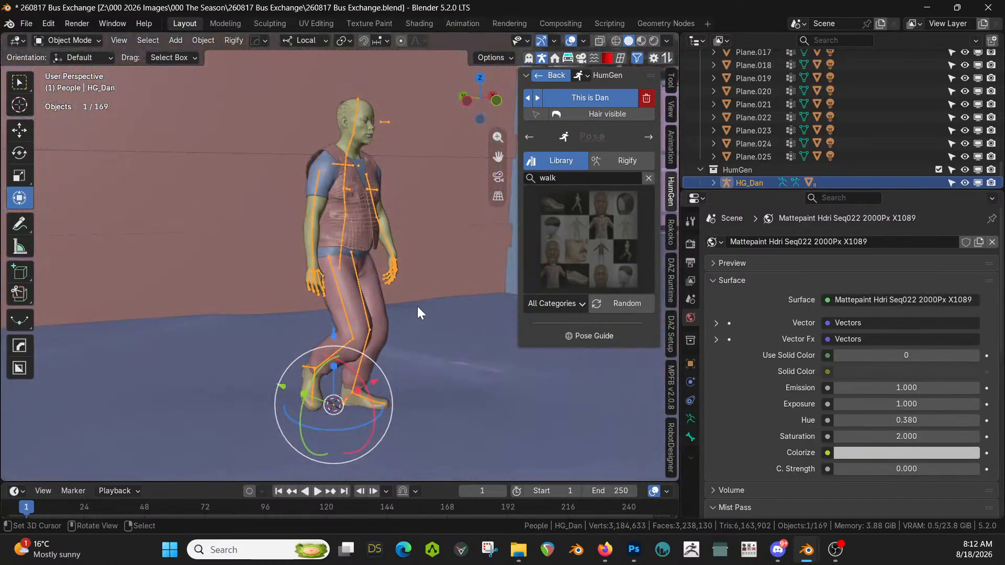
Move the character in top view about 9.74 m in X and -6.35 m in Y, beside the green hut's benches
middle_click_drag(417, 306, 426, 259)
scroll(427, 300, "down", 10)
middle_click_drag(427, 307, 408, 401)
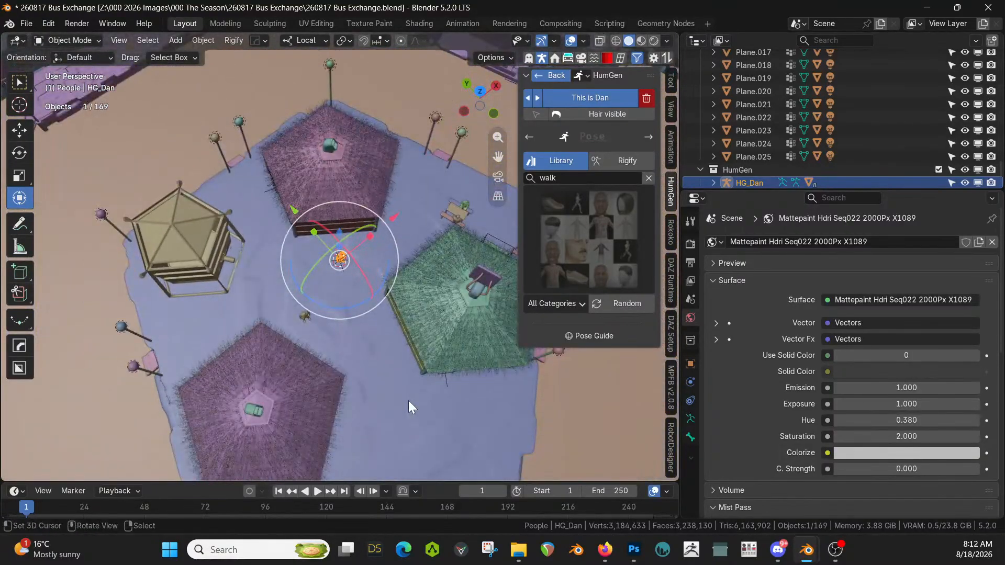
key("KP_7")
key("g")
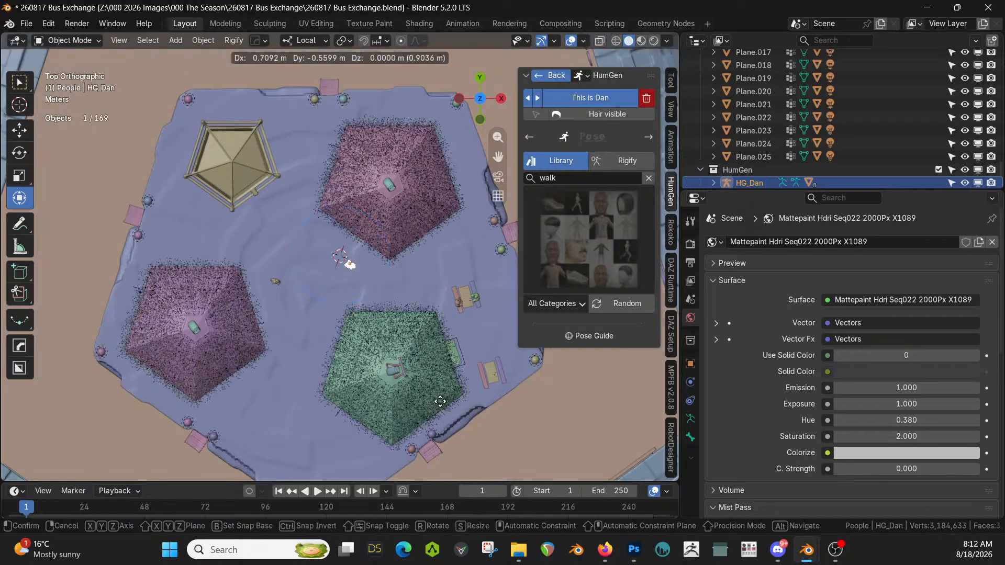
left_click(561, 479)
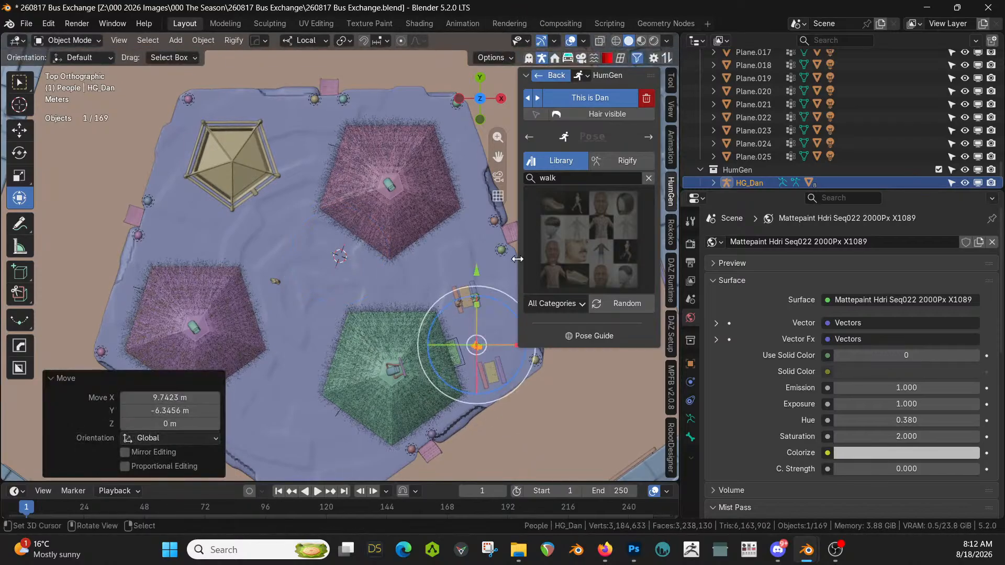
Rotate the walking character about -54.5° around its local Z axis in front of the hut's counter
middle_click_drag(554, 405, 447, 340)
key("KP_Decimal")
key("r")
key("z")
key("z")
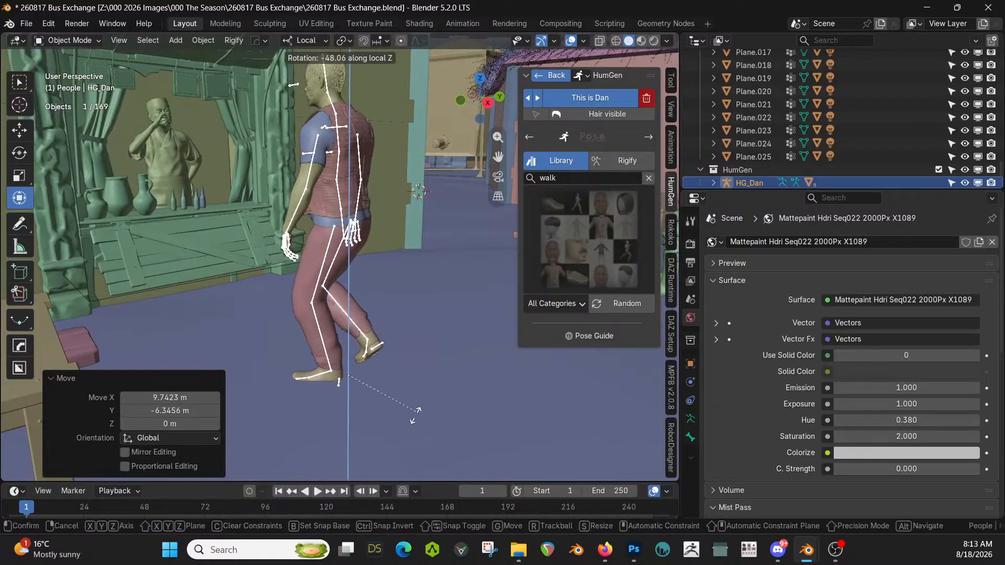
left_click(411, 406)
Raise the walking character about 0.033 m along its local Z axis
key("g")
key("z")
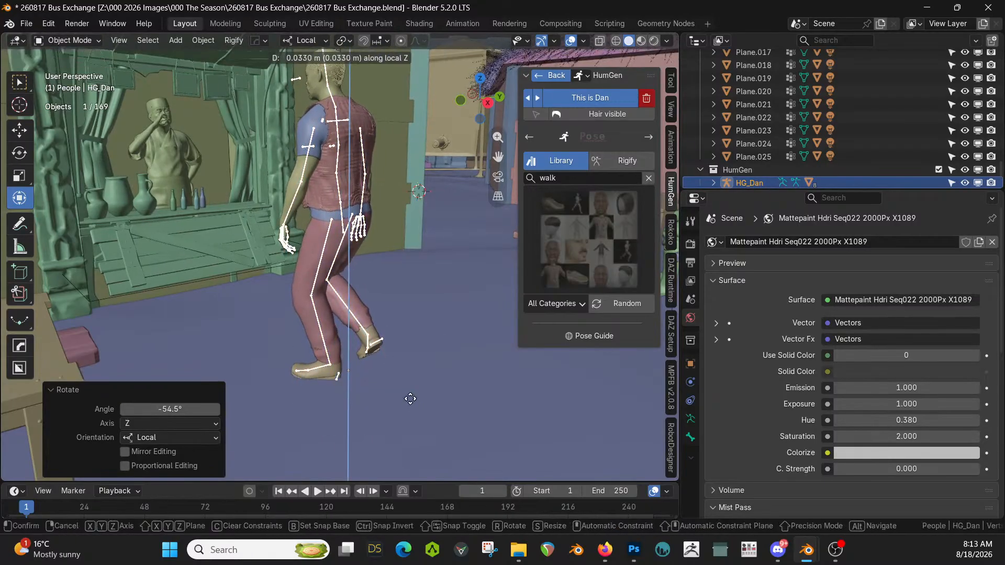
left_click(409, 397)
Show the scene in rendered shading to check the walking character near the green hut, and save the file
key("z")
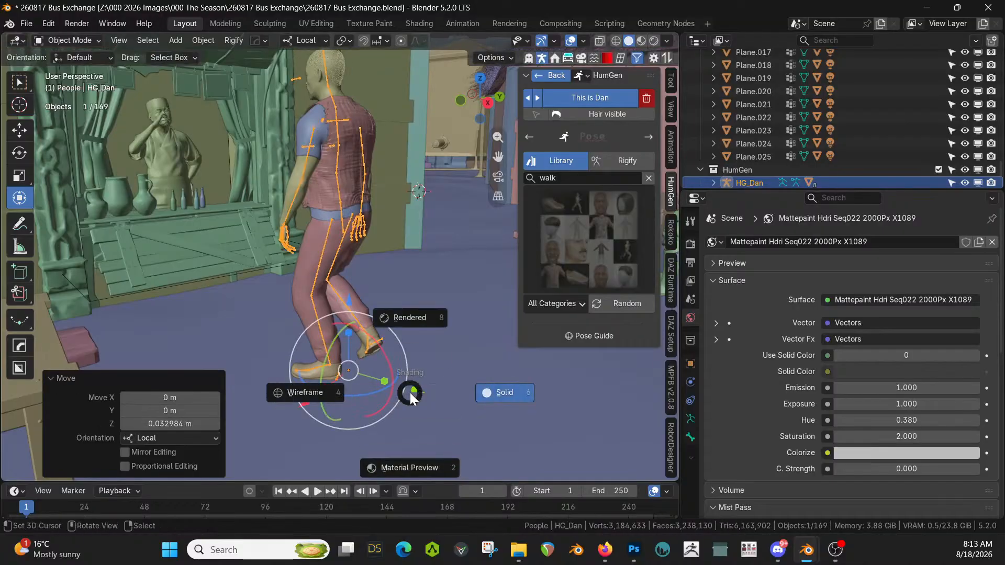
key("8")
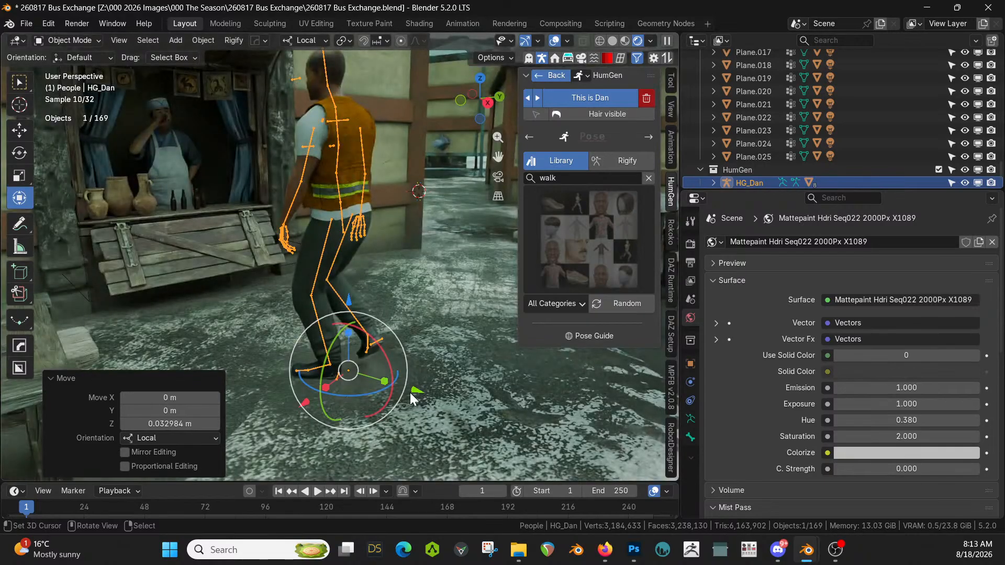
scroll(373, 281, "down", 3)
middle_click_drag(378, 277, 330, 341)
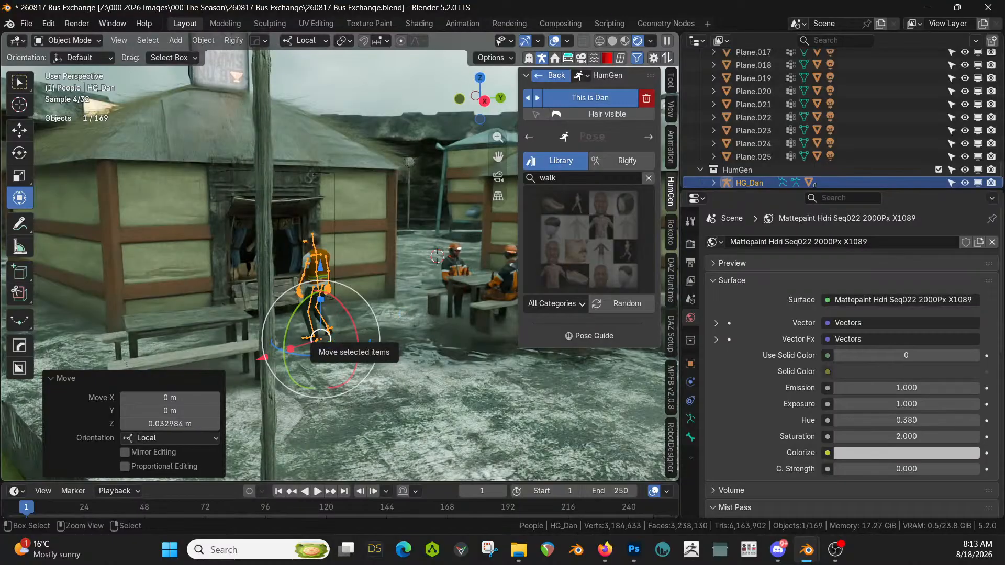
key("ctrl+s")
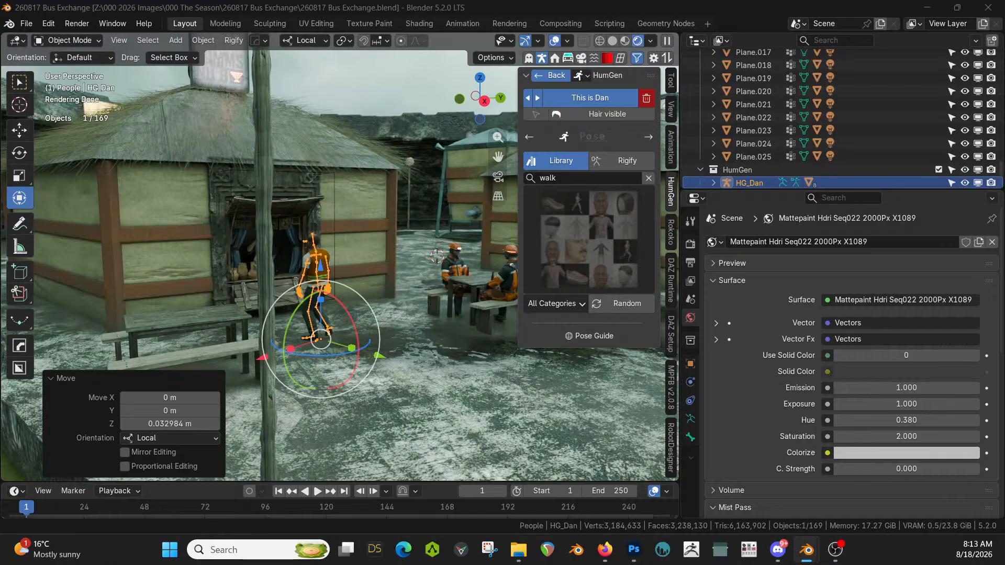
left_click_drag(742, 273, 433, 409)
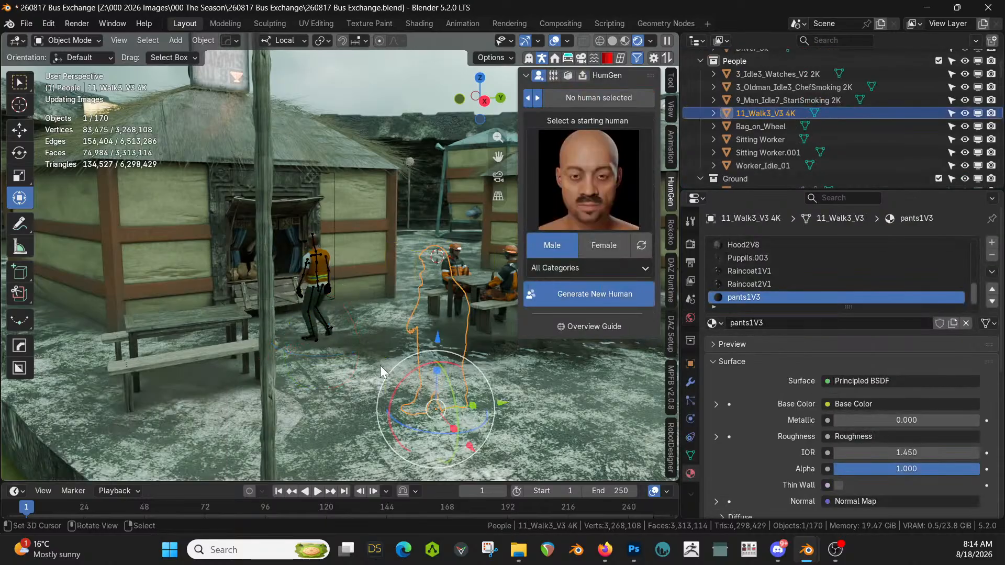
left_click(49, 23)
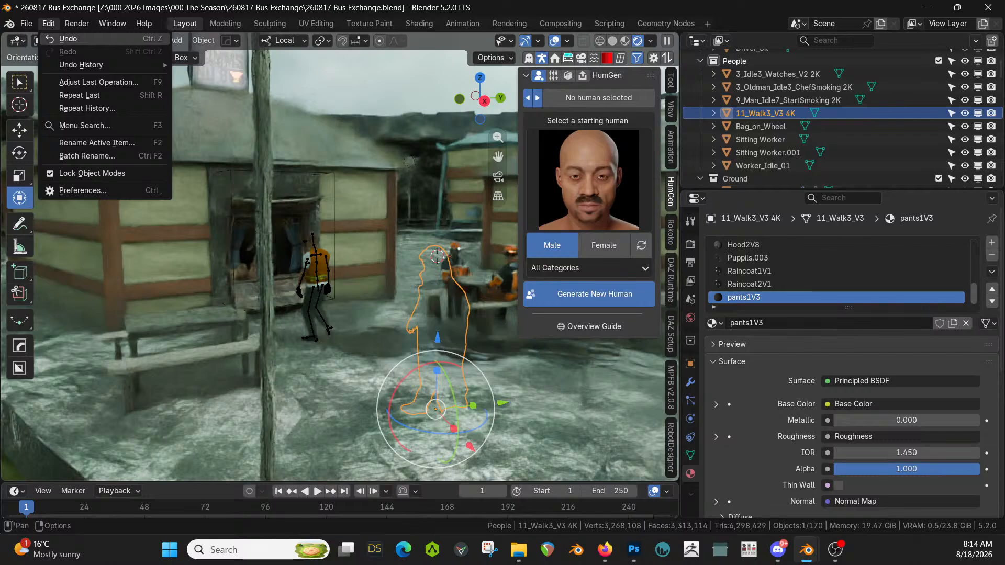
left_click(68, 38)
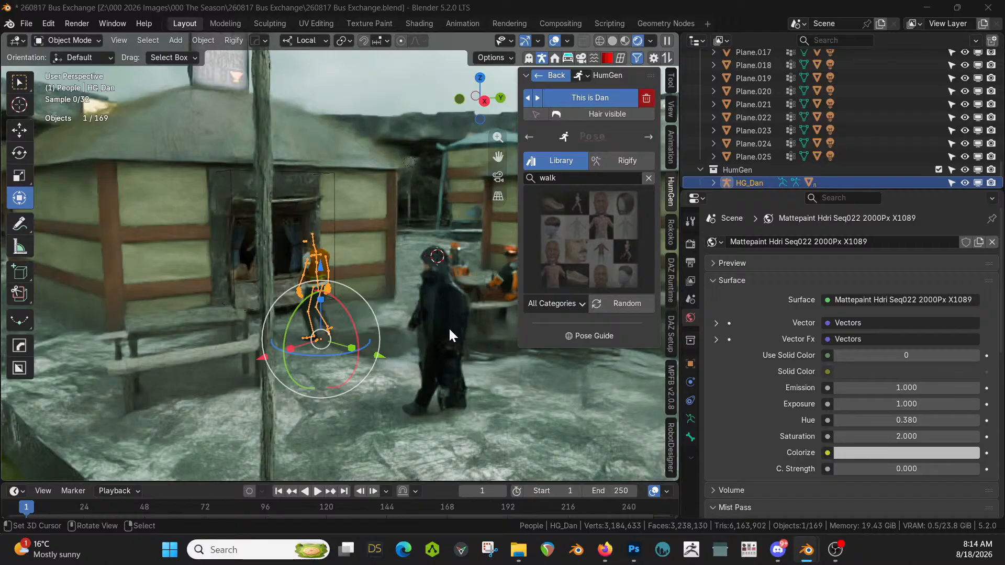
Return to solid shading and add the 11_Walk3_V3 2K asset on the open ground in front of the hut's picnic tables
left_click(439, 293)
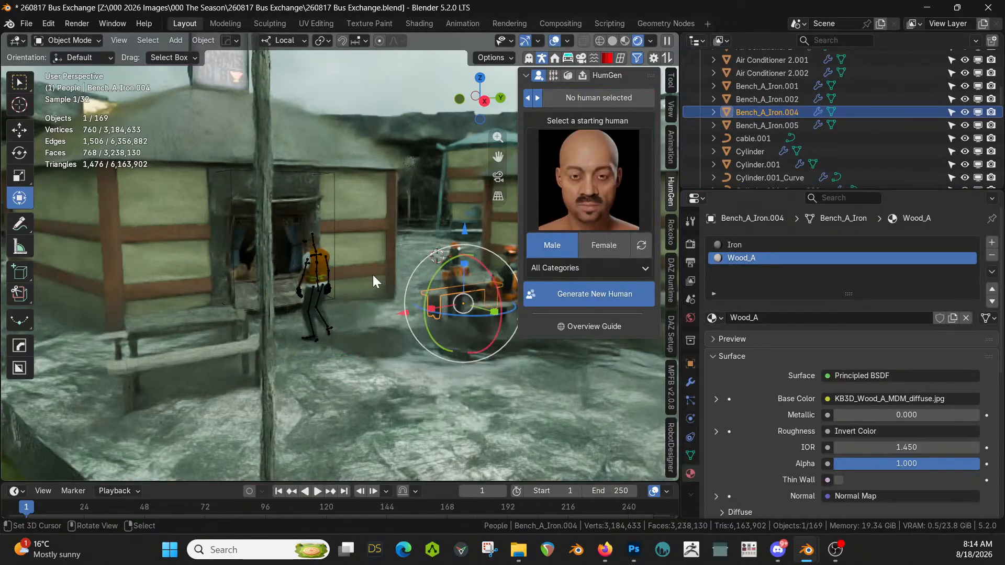
key("z")
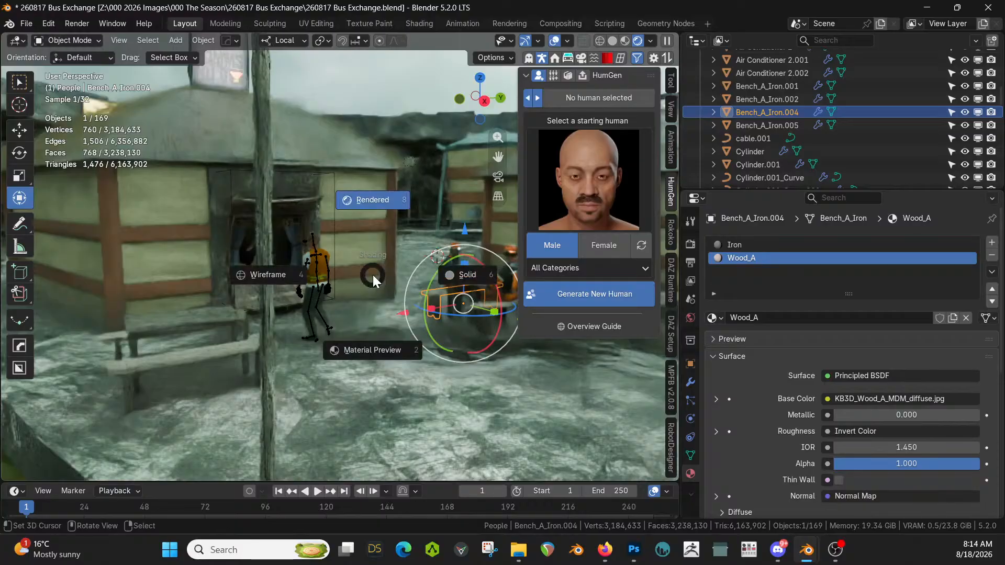
left_click(410, 297)
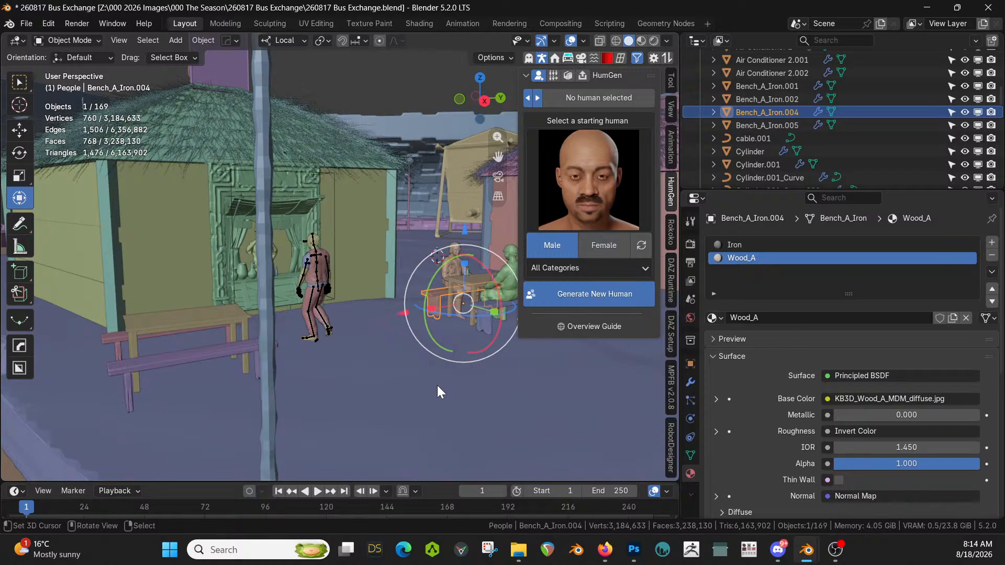
middle_click_drag(525, 378, 506, 415)
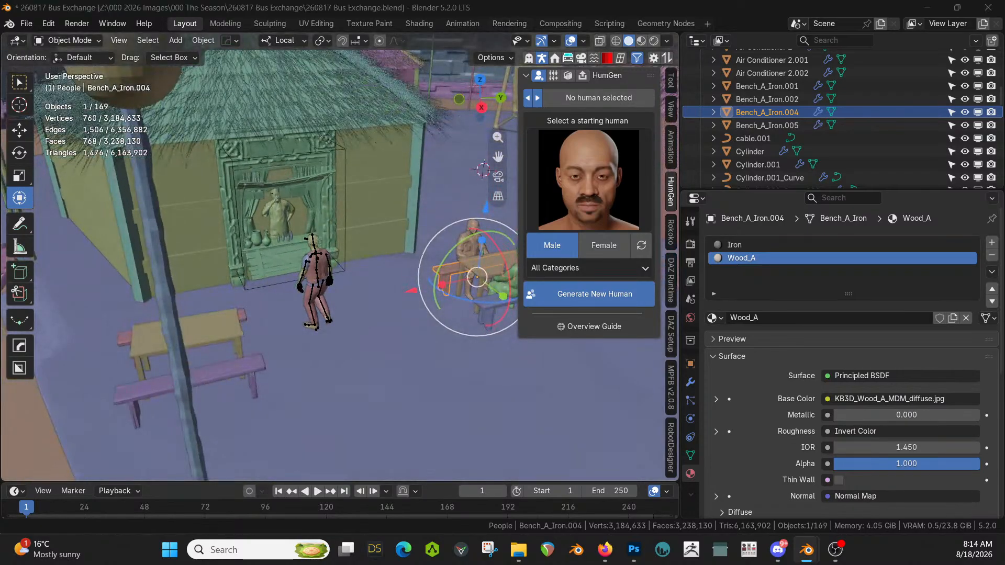
left_click_drag(341, 412, 425, 405)
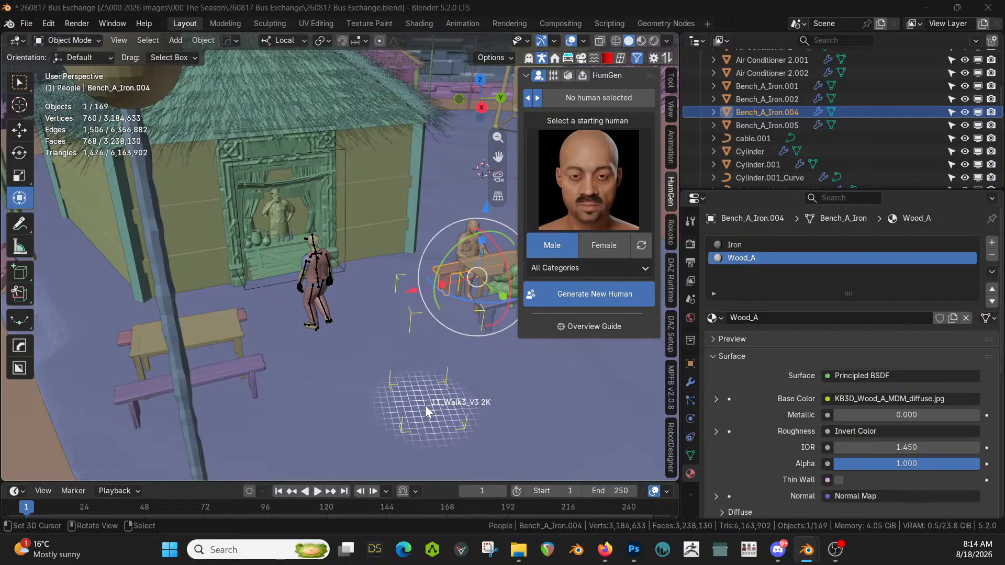
left_click_drag(425, 406, 425, 406)
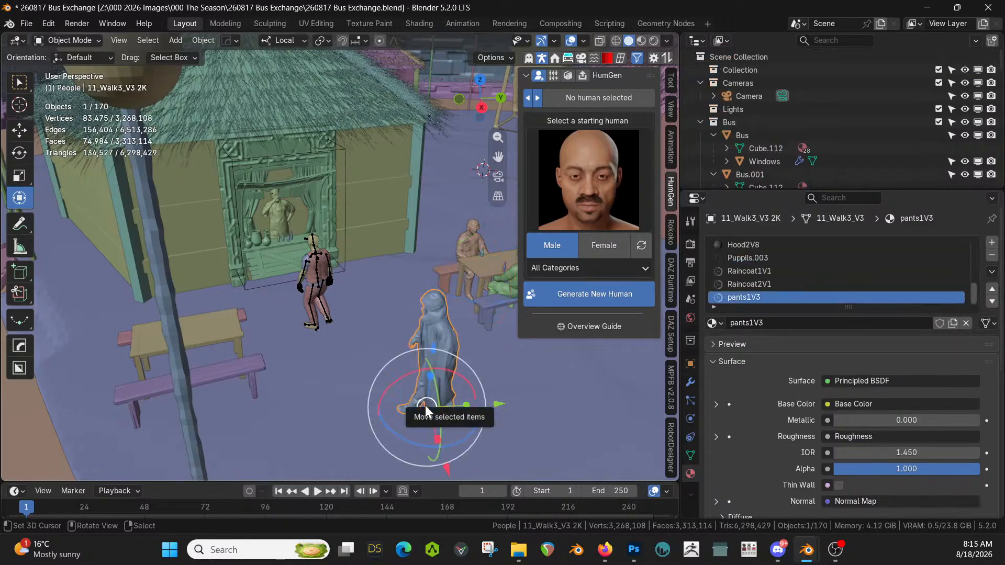
Lower the raincoat-wearing walker about 0.026 m along the Z axis onto the platform
key("KP_Decimal")
middle_click_drag(425, 407, 307, 465)
key("g")
key("z")
left_click(492, 371)
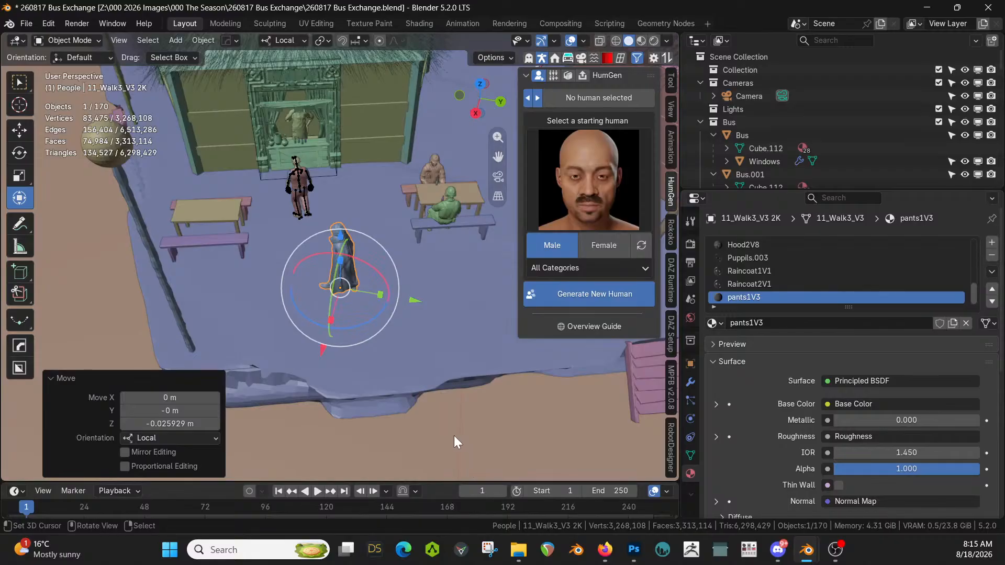
Deselect everything and examine the raincoat-wearing walker and surrounding tables in rendered shading
middle_click_drag(454, 416, 501, 337)
key("z")
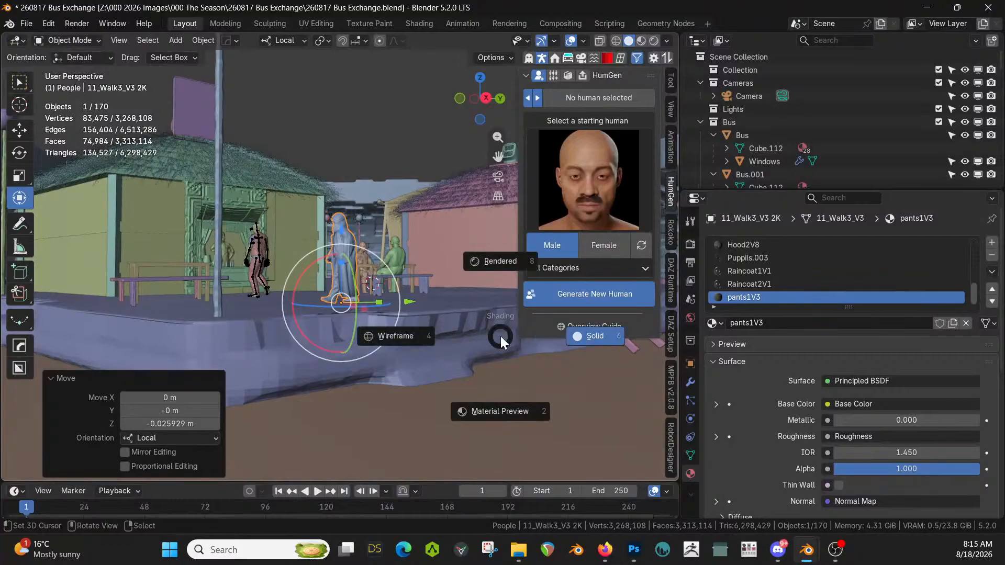
key("8")
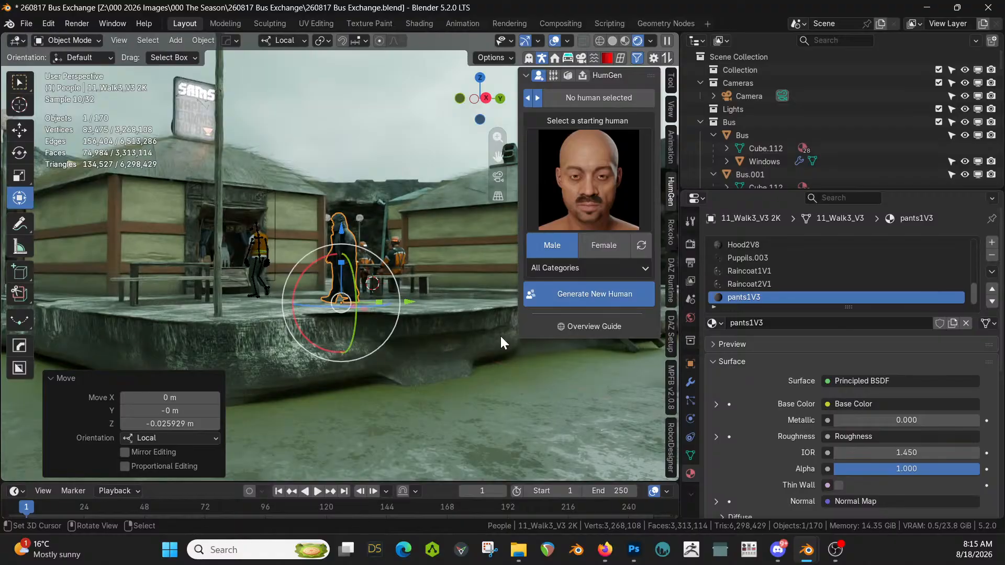
left_click(423, 124)
middle_click_drag(313, 269, 370, 281)
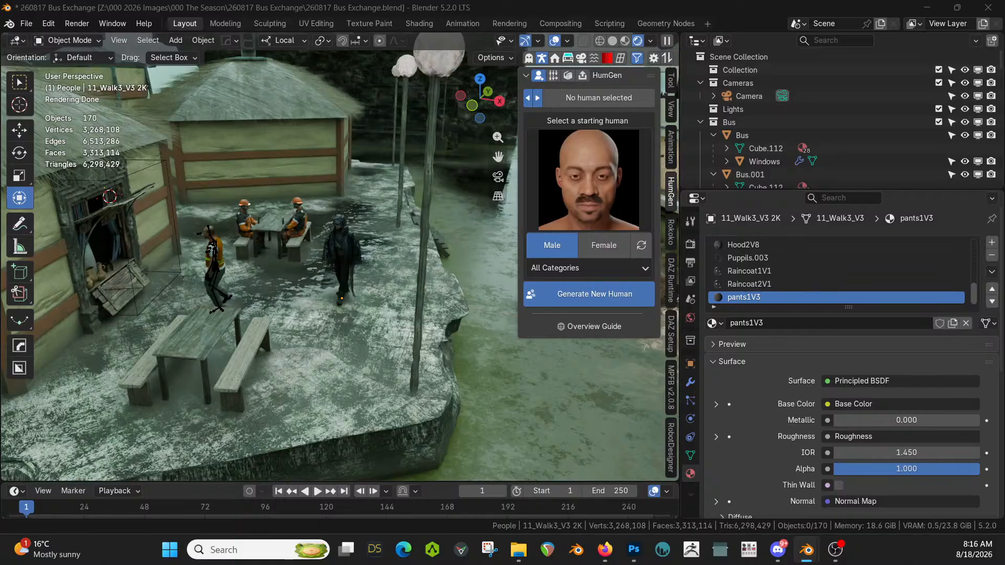
Add the female_pose_13 asset at the picnic bench near the platform's edge and switch to solid shading
left_click_drag(319, 1, 246, 360)
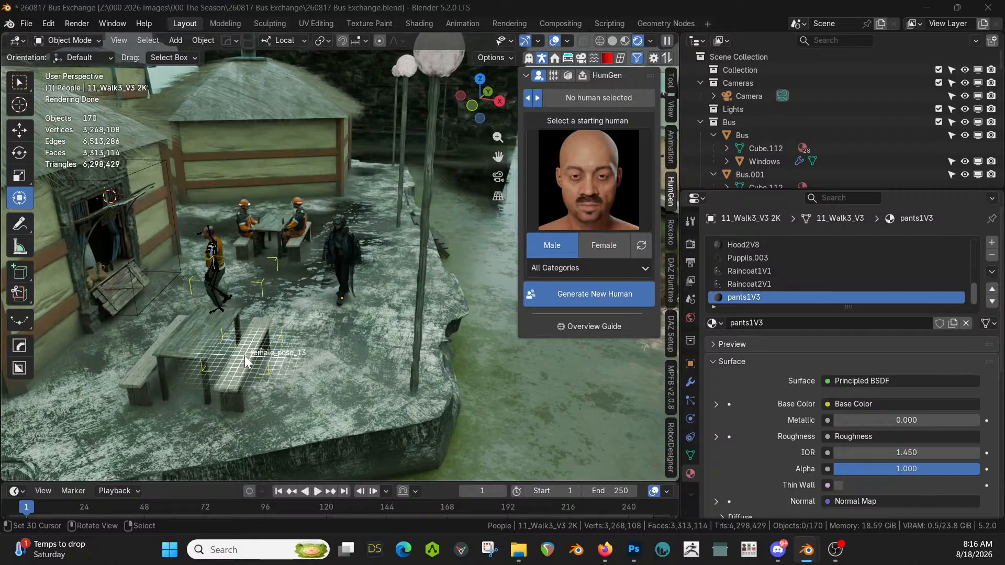
left_click_drag(246, 361, 243, 356)
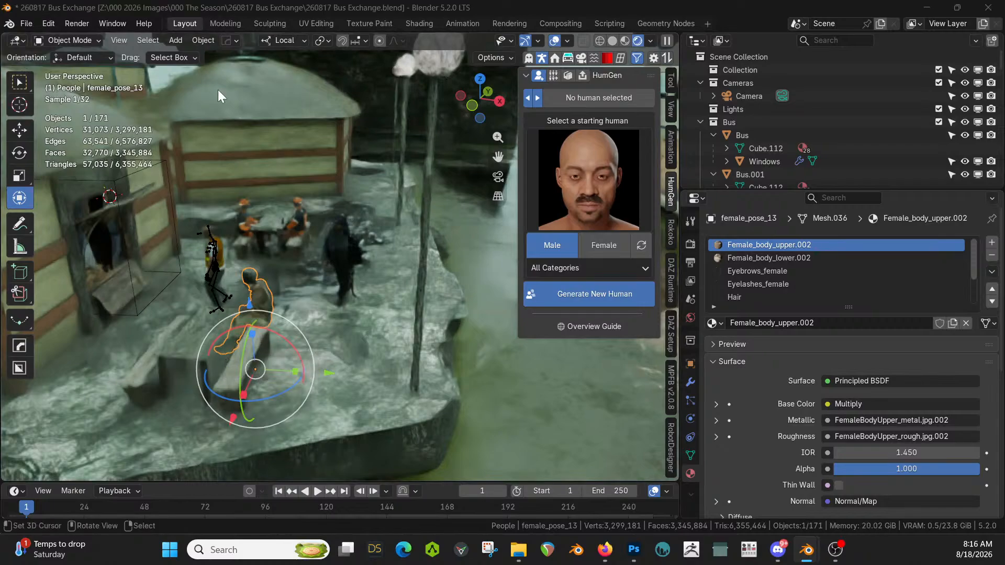
key("z")
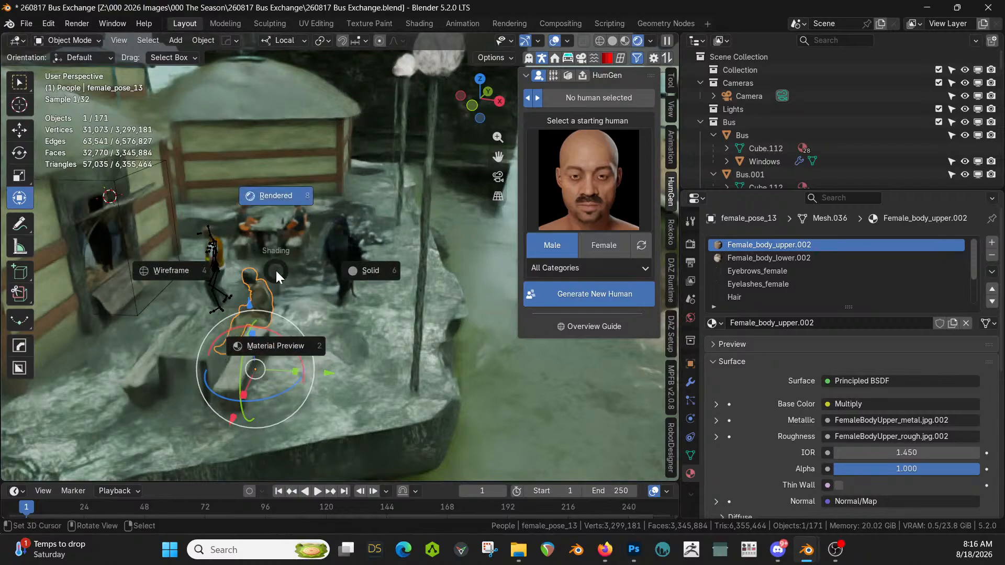
key("6")
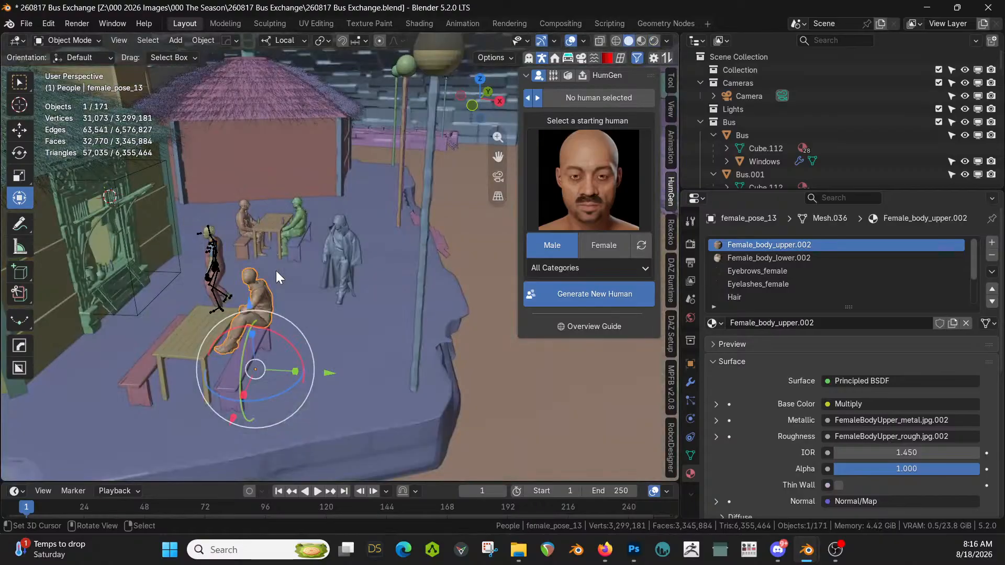
Lower the seated woman about 0.504 m along local Z and shift her about 0.03 m in X and -0.30 m in Y
key("KP_Decimal")
middle_click_drag(337, 272, 369, 249)
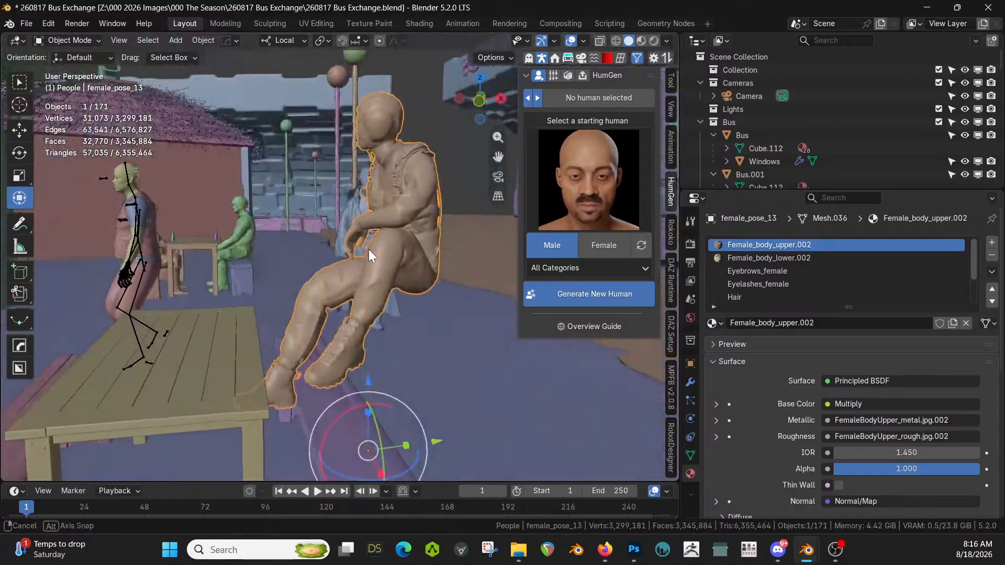
key("g")
key("z")
key("z")
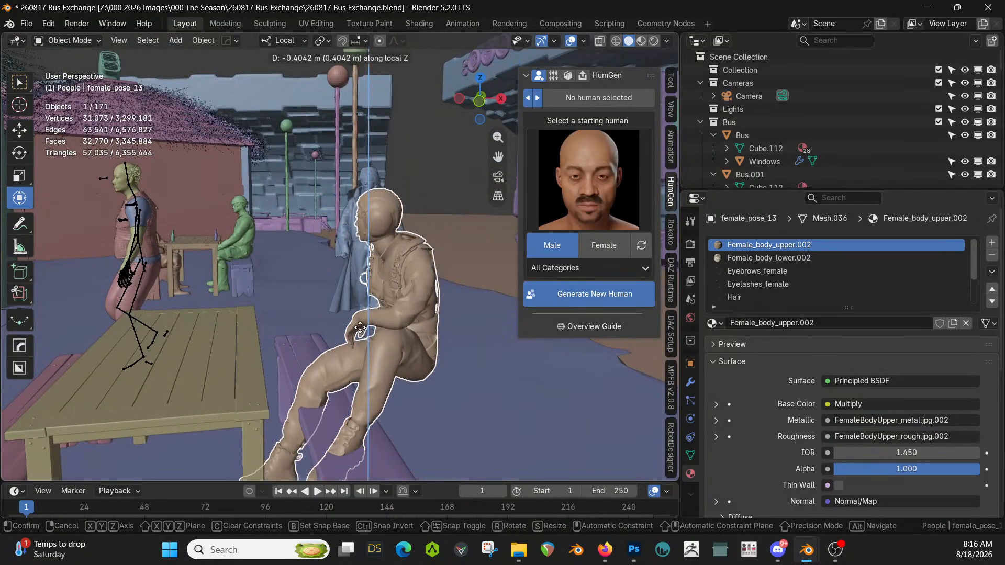
left_click(358, 349)
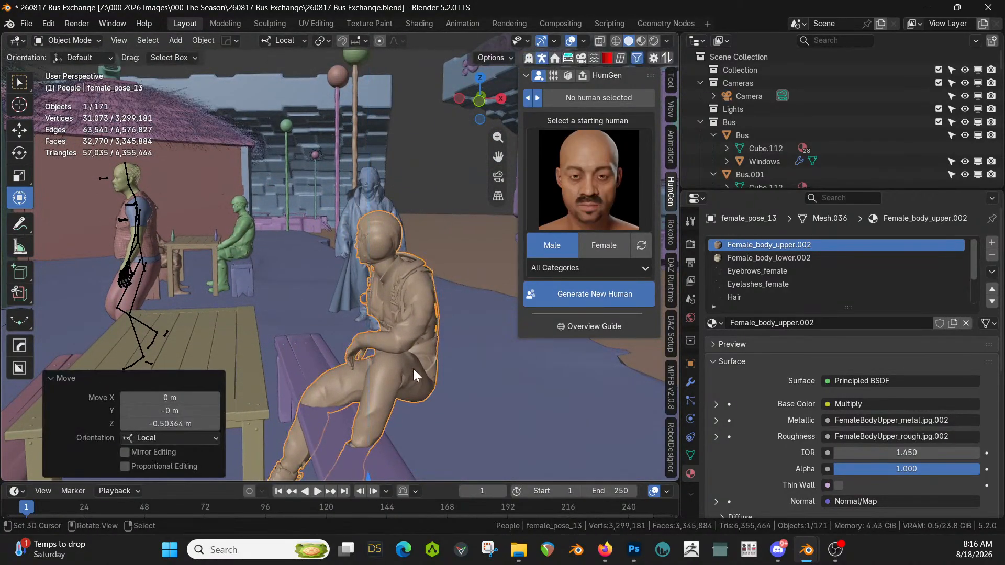
key("g")
key("shift+z")
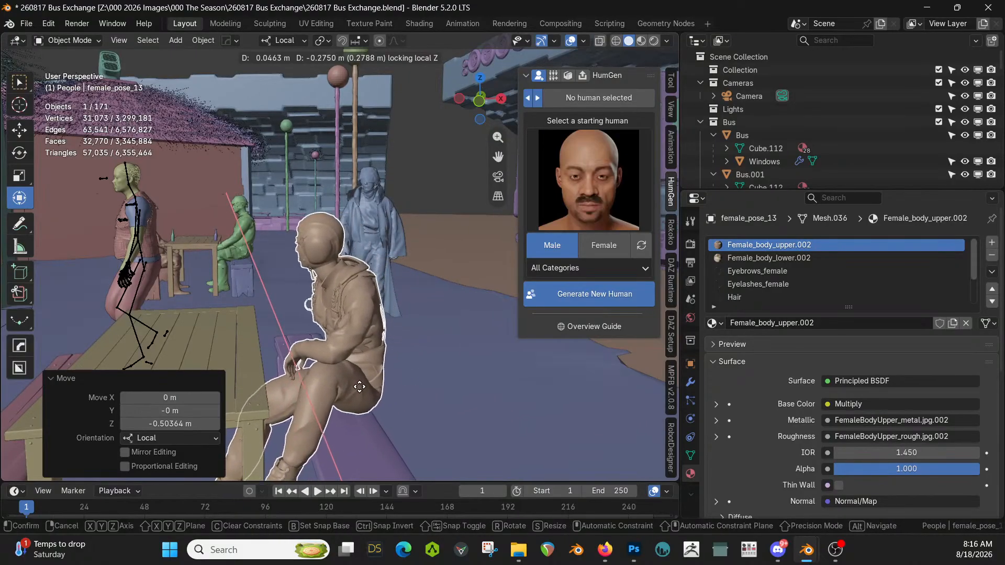
left_click(353, 385)
Rotate the seated woman about 27.3° around her local Z axis on the bench
middle_click_drag(354, 385, 163, 372)
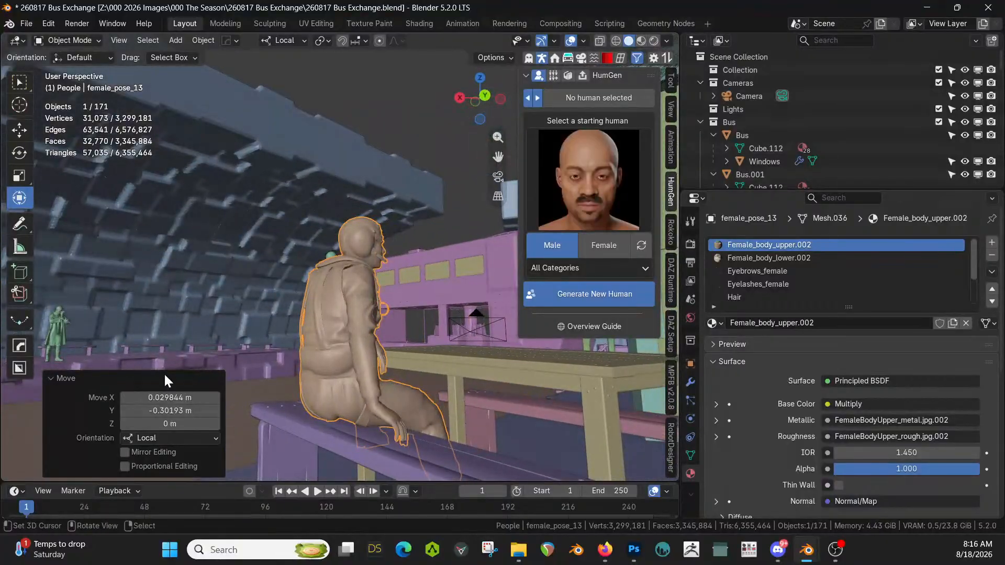
middle_click_drag(233, 440, 336, 423)
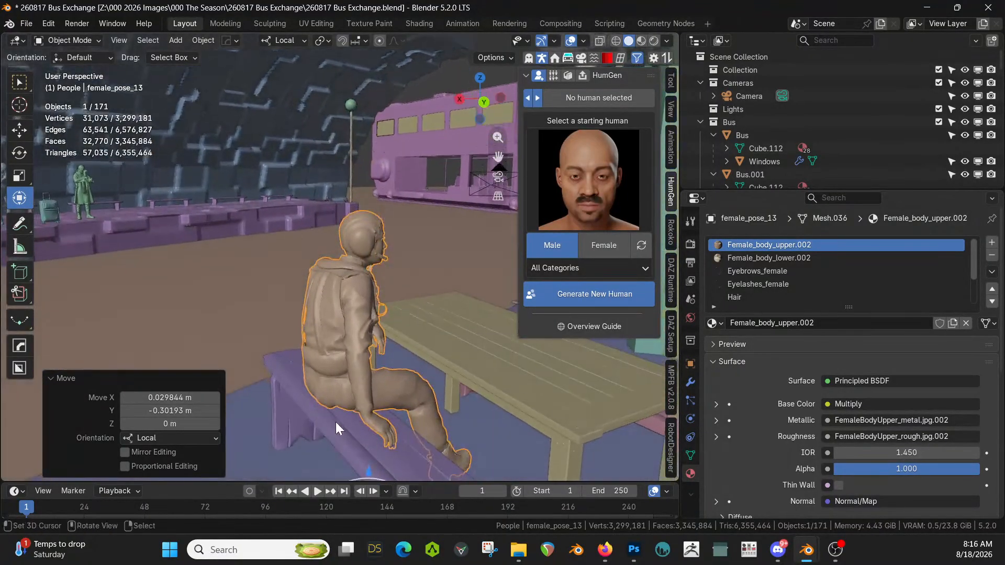
key("r")
key("z")
key("z")
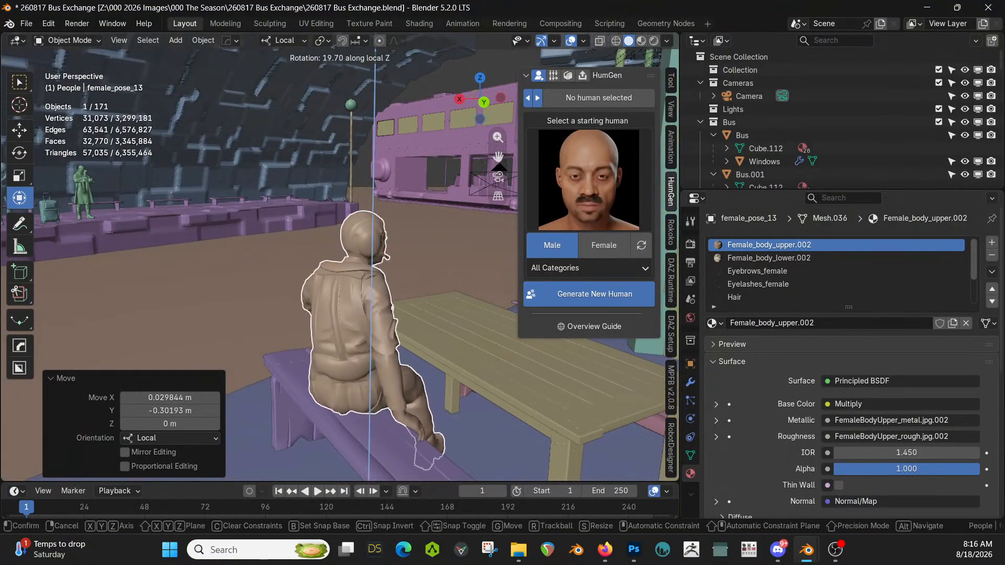
left_click(324, 40)
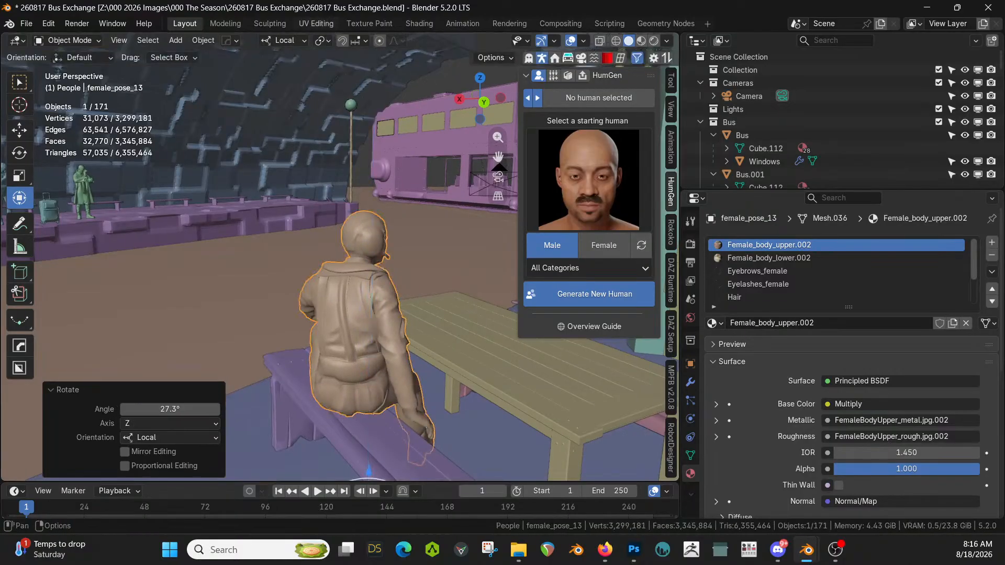
Lower the seated woman about 0.08 m along the local Z axis toward the bench
middle_click_drag(418, 110, 385, 174)
key("g")
key("z")
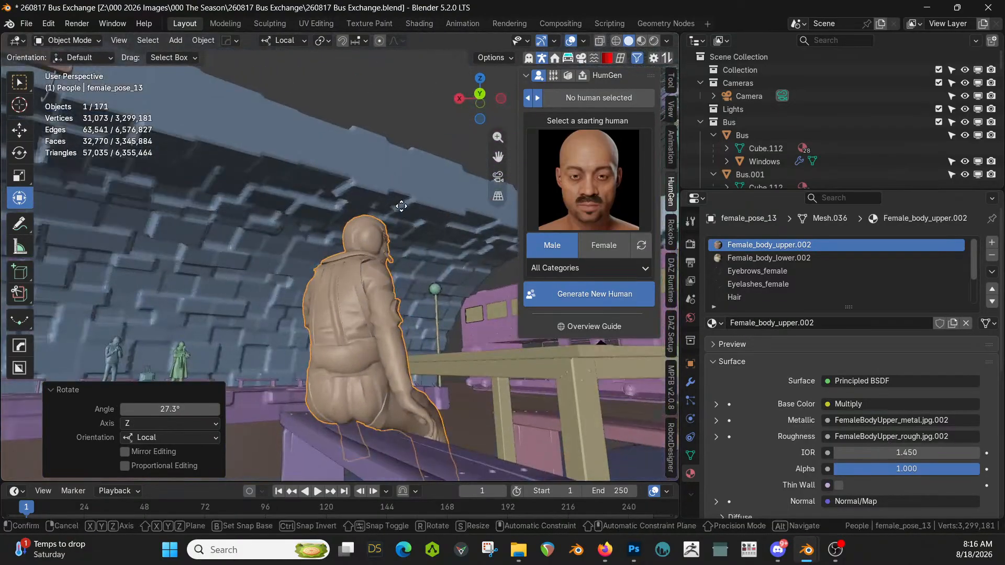
left_click(404, 229)
In top view, move the seated woman about 0.118 m in X and -0.556 m in Y, to the bench's end
middle_click_drag(405, 229, 380, 322)
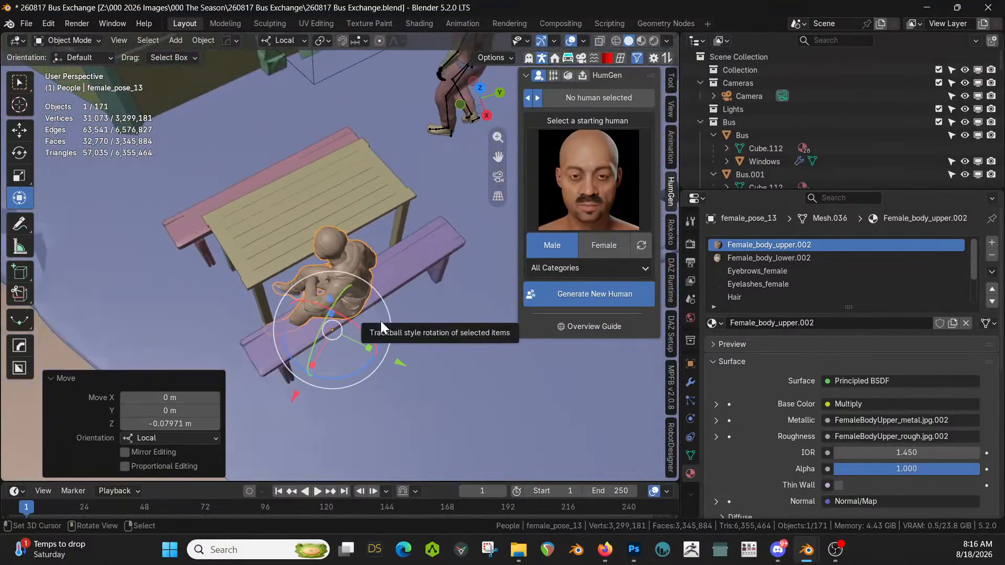
key("KP_7")
key("g")
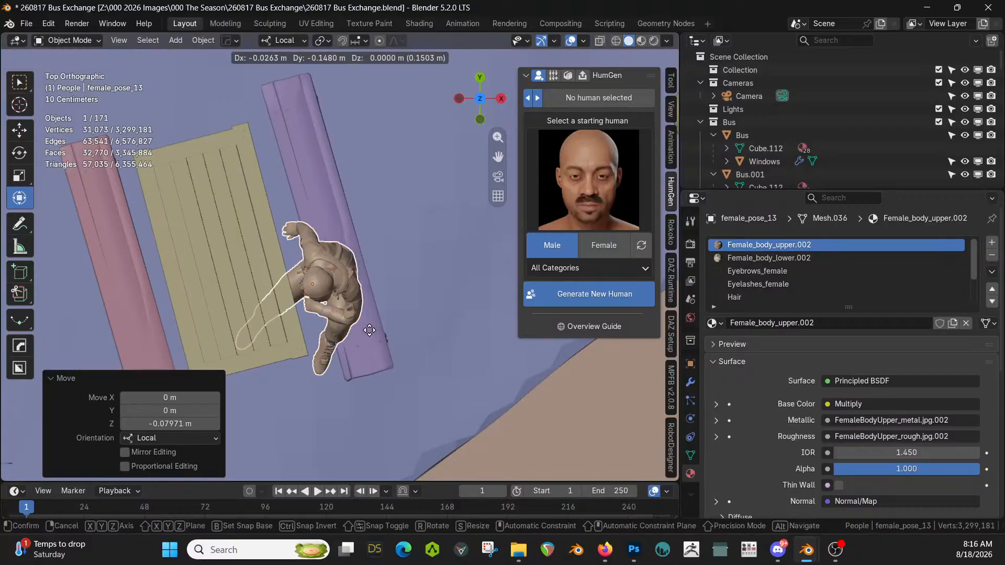
left_click(393, 393)
Raise the seated woman about 0.049 m along her local Z axis and show the scene in rendered shading
middle_click_drag(393, 393, 404, 199)
middle_click_drag(371, 290, 387, 272)
middle_click_drag(350, 299, 325, 301)
key("g")
key("z")
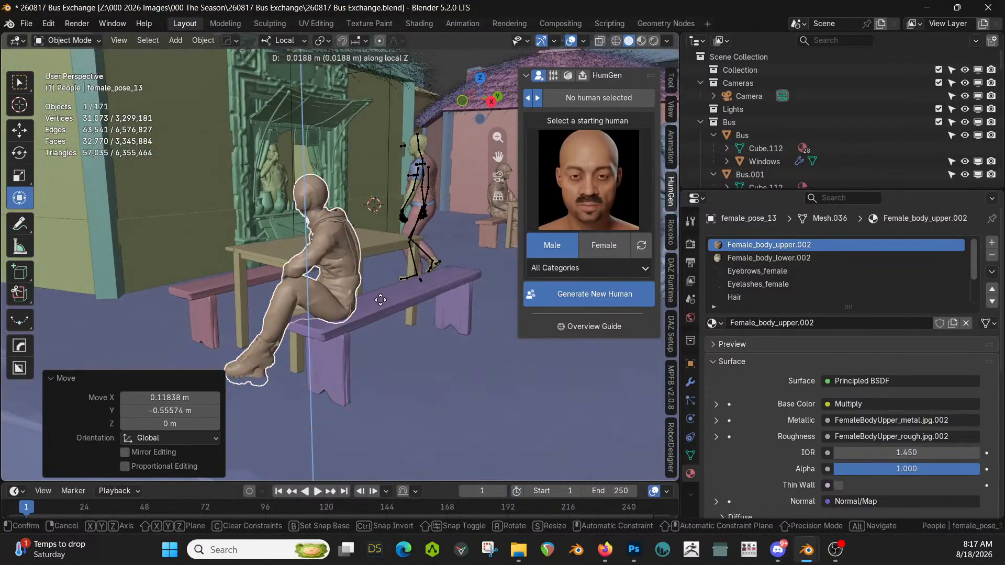
left_click(380, 294)
mouse_move(380, 288)
middle_mouse_down()
mouse_move(405, 272)
mouse_move(476, 287)
middle_mouse_up()
key("z")
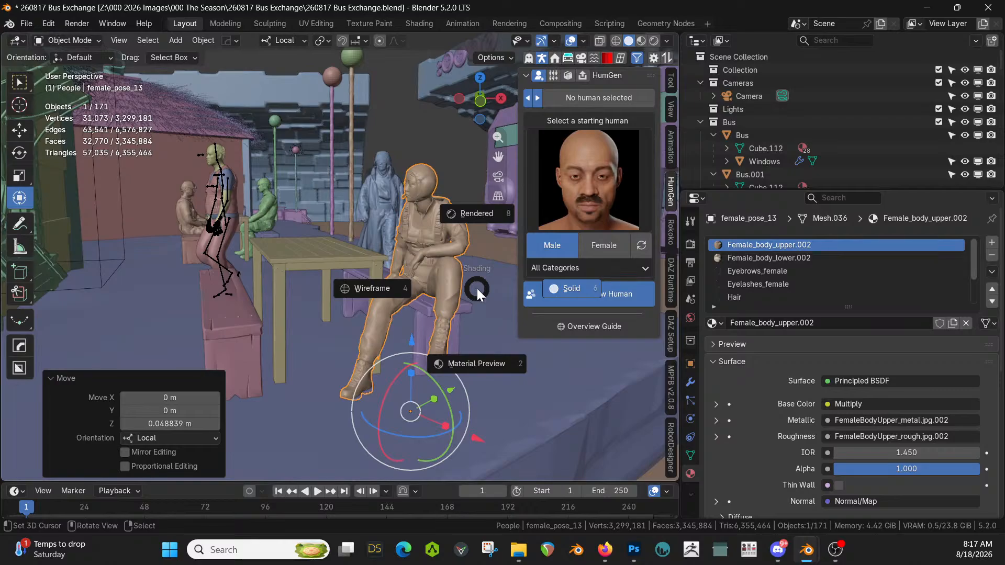
key("8")
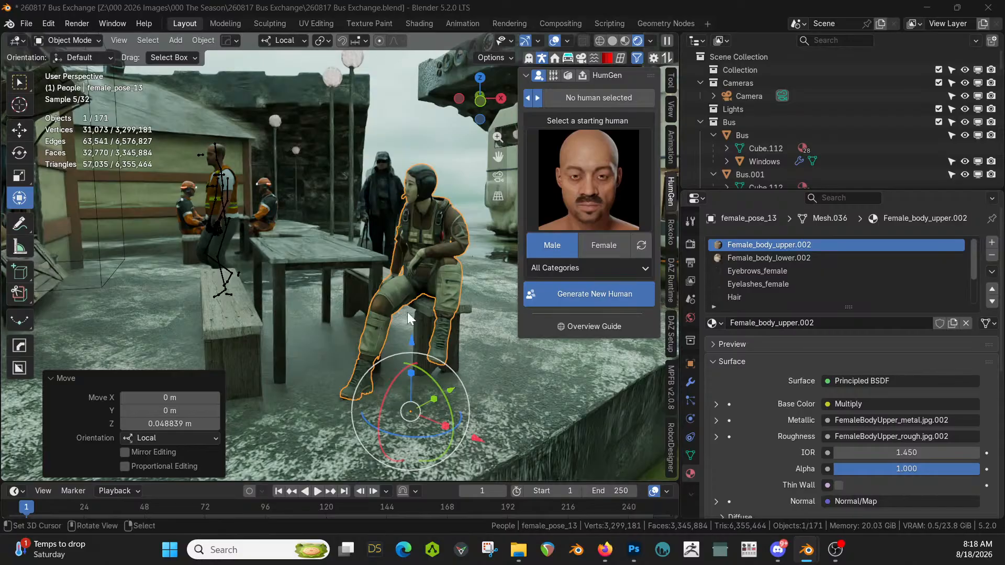
Switch the viewport to solid shading around the seated woman and the green hut's picnic table
middle_click_drag(407, 311, 403, 332)
scroll(403, 332, "down", 7)
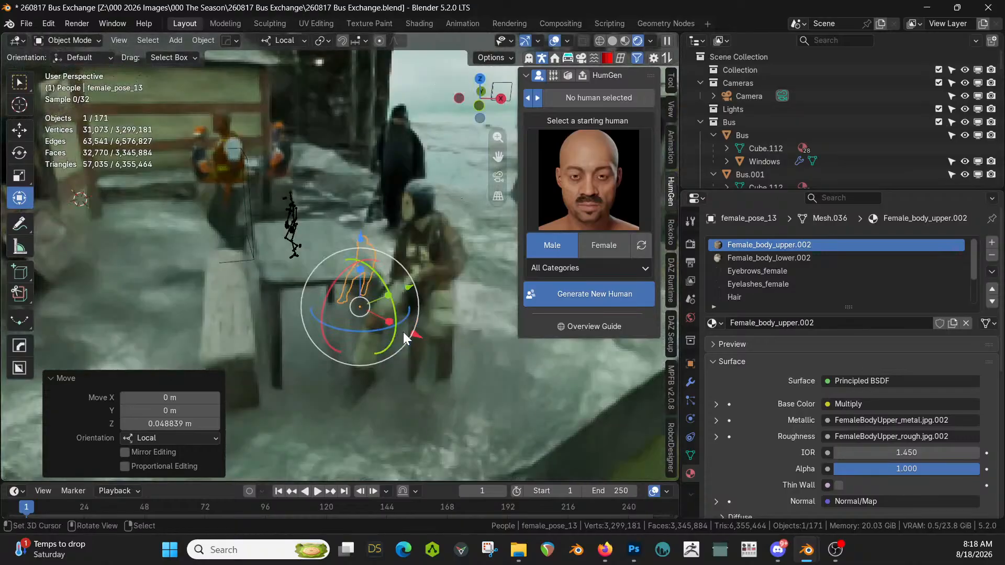
key("z")
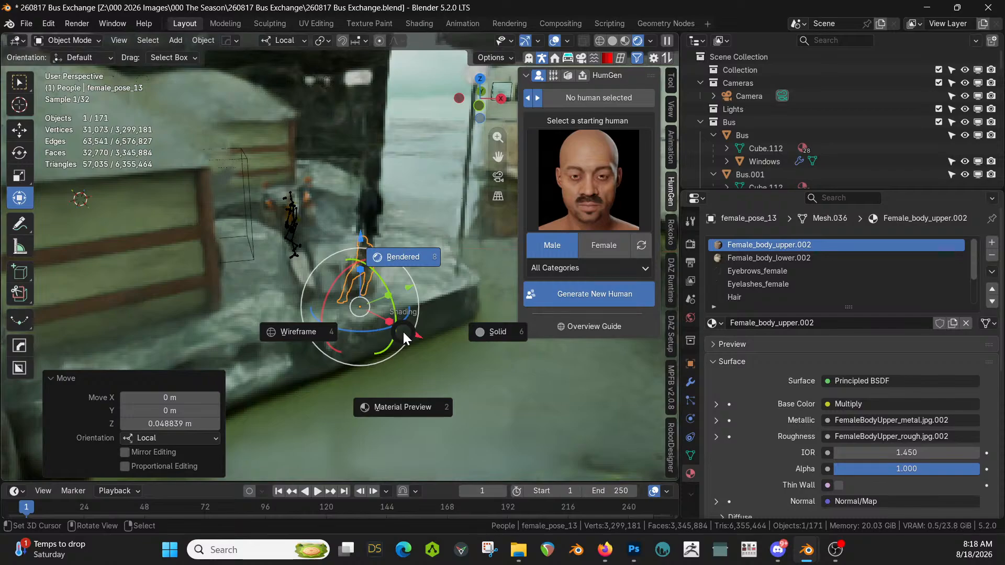
key("6")
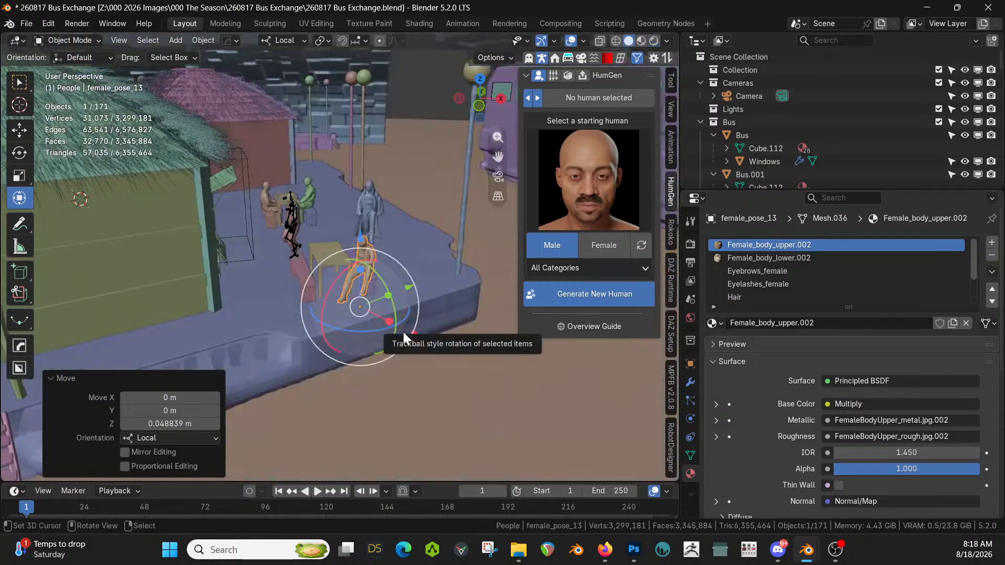
Examine the layout of the whole bus exchange, including the buses, huts and central platform, from several angles and from directly above
middle_click_drag(394, 390, 361, 181)
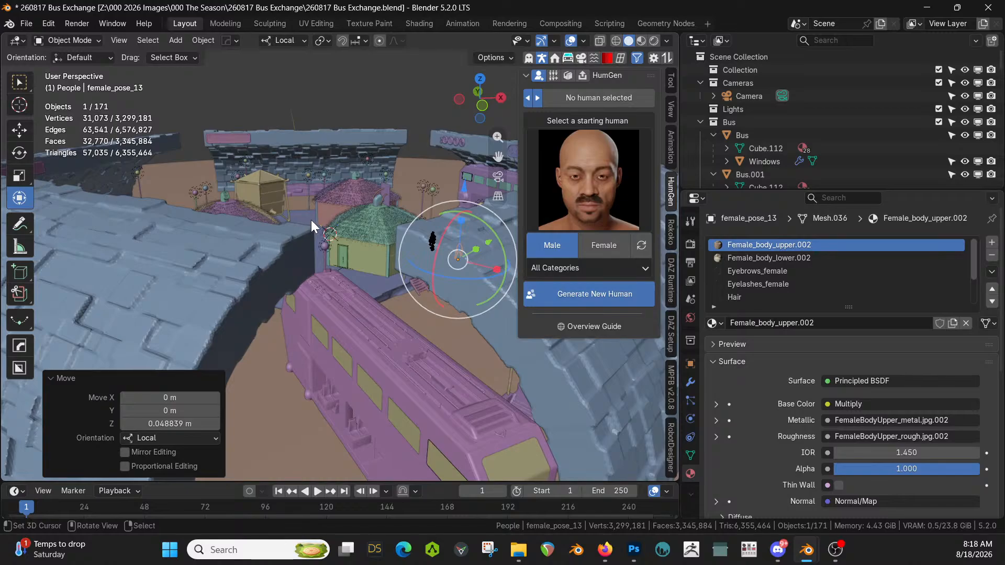
middle_click_drag(284, 230, 258, 267)
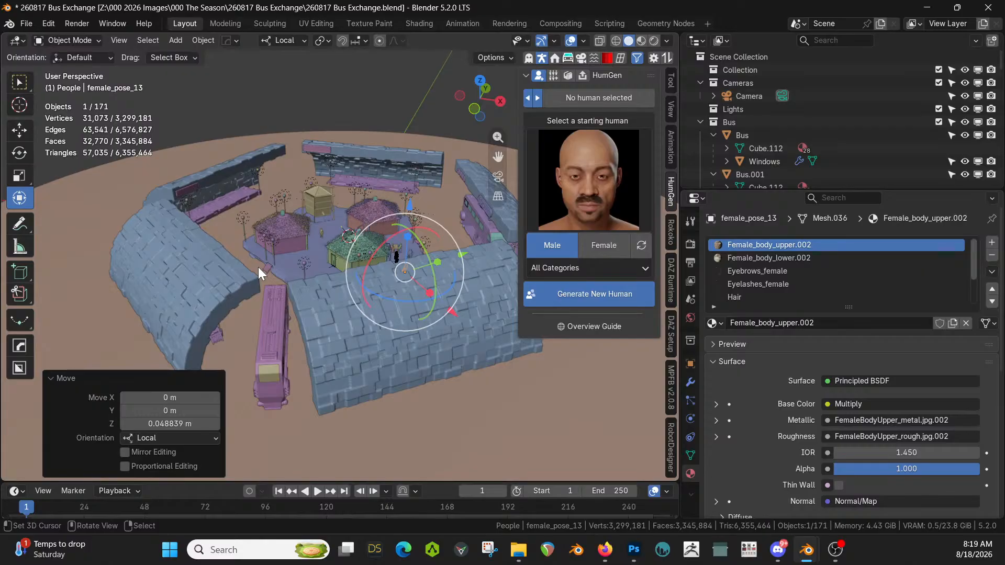
middle_click_drag(320, 317, 325, 293)
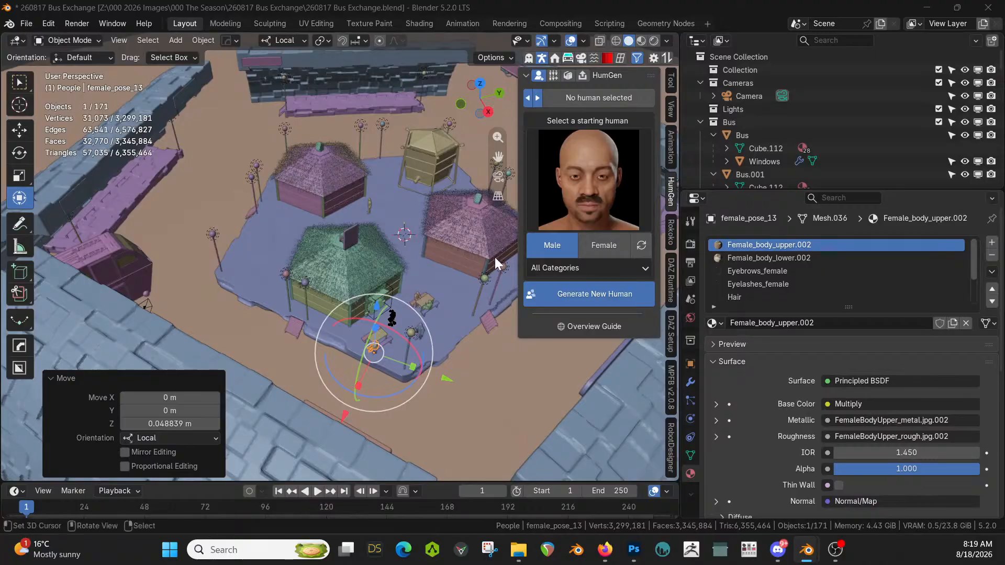
scroll(332, 233, "down", 3)
middle_click_drag(332, 232, 328, 300)
scroll(314, 293, "up", 5)
scroll(328, 299, "down", 3)
key("KP_7")
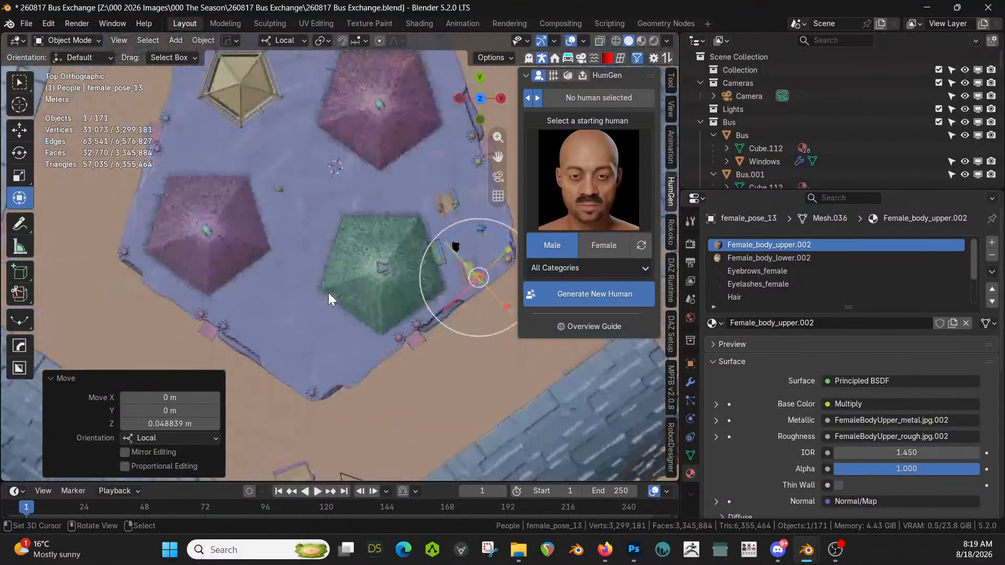
middle_click_drag(313, 266, 230, 201)
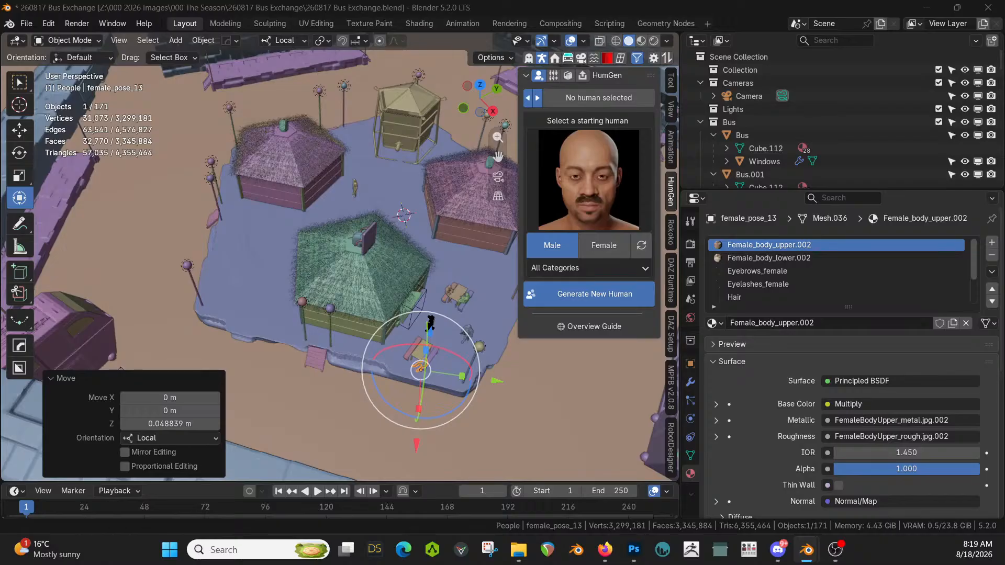
Add a 2 m cube mesh at the broken upper end of the stone arch
scroll(329, 281, "down", 4)
middle_click_drag(328, 281, 372, 252)
scroll(262, 261, "up", 3)
scroll(348, 279, "down", 3)
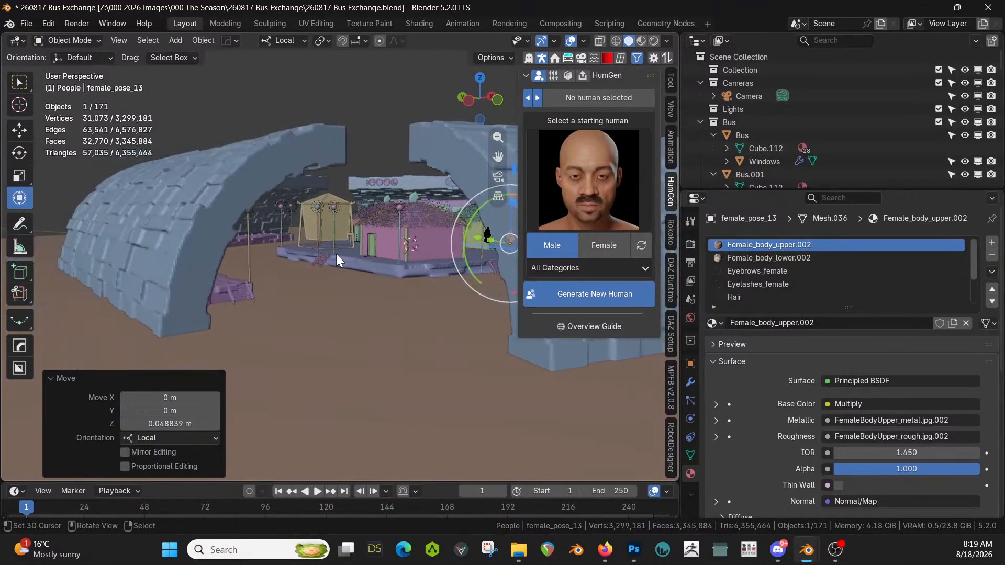
middle_click_drag(251, 249, 288, 256)
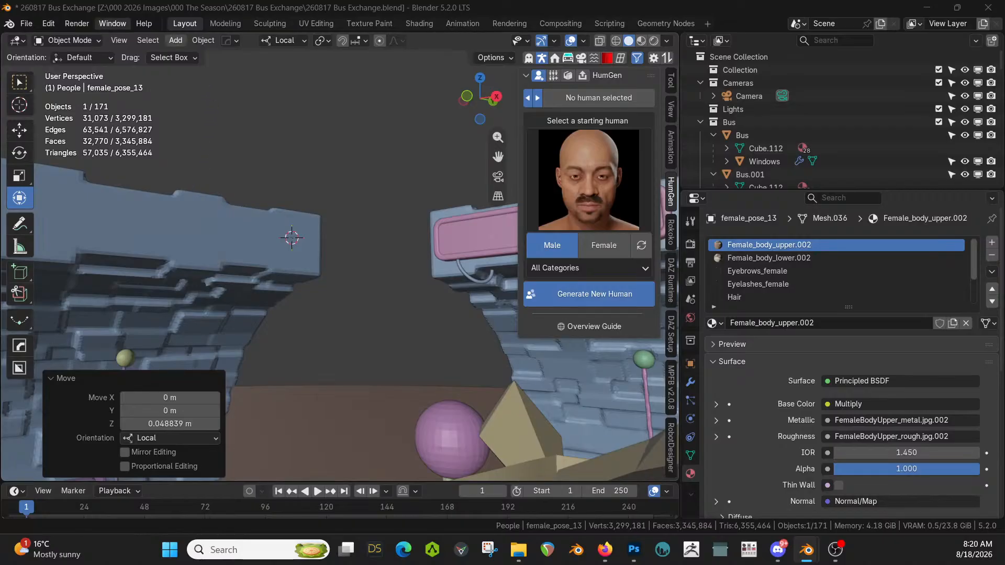
key("shift+a")
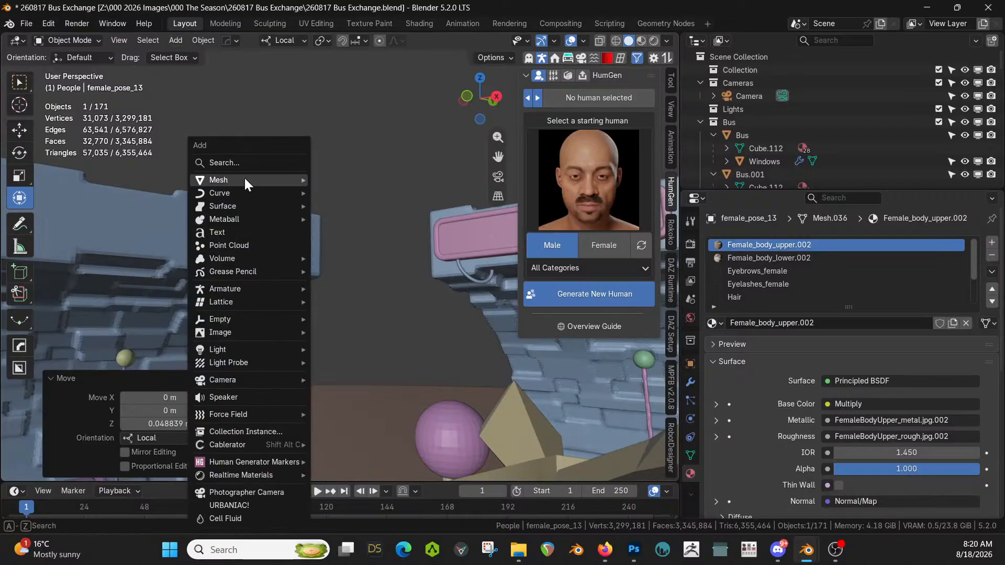
mouse_move(244, 178)
left_click(343, 261)
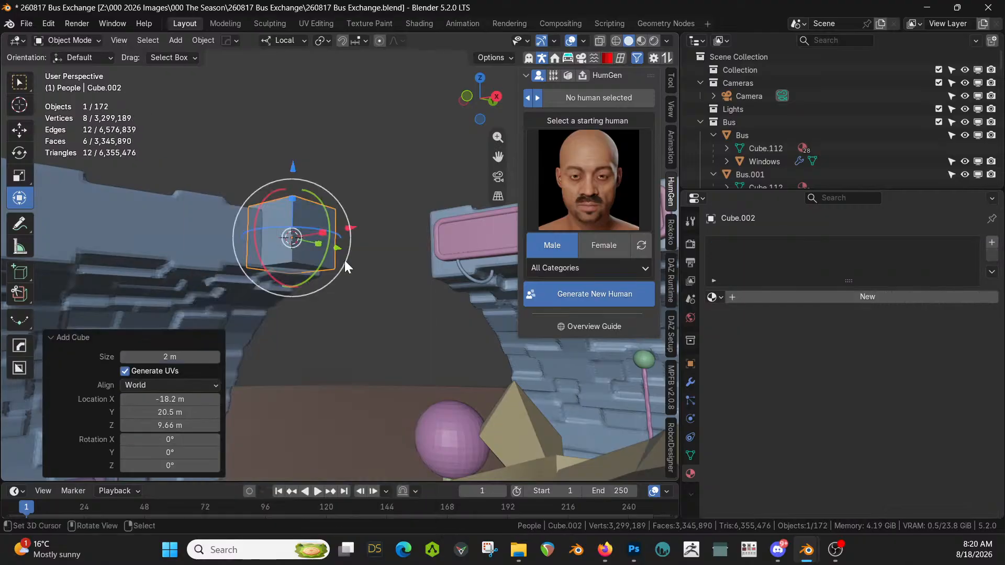
Rotate the new cube by -18° about the Z axis to align it with the end of the arch
key("KP_7")
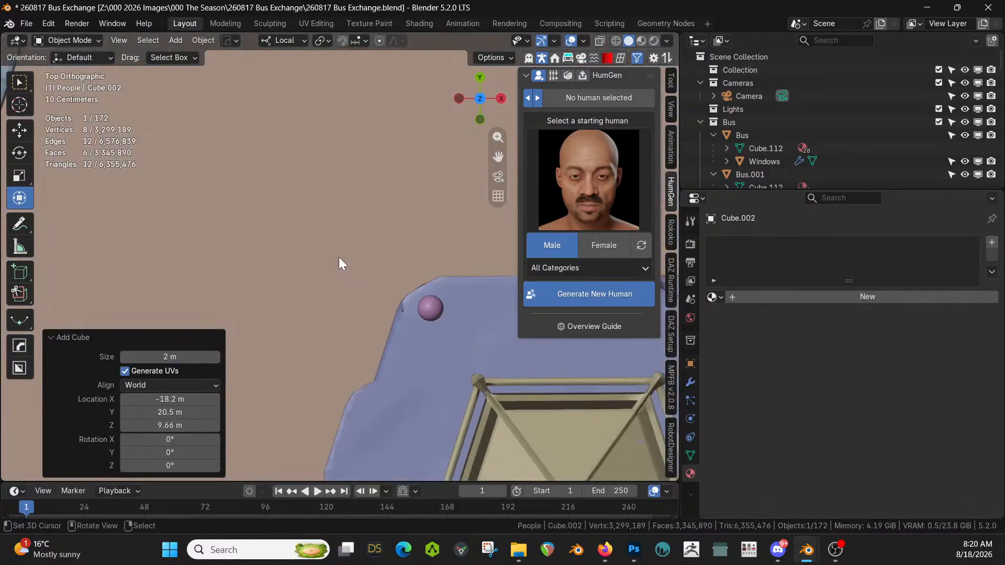
key("KP_Decimal")
scroll(335, 256, "down", 4)
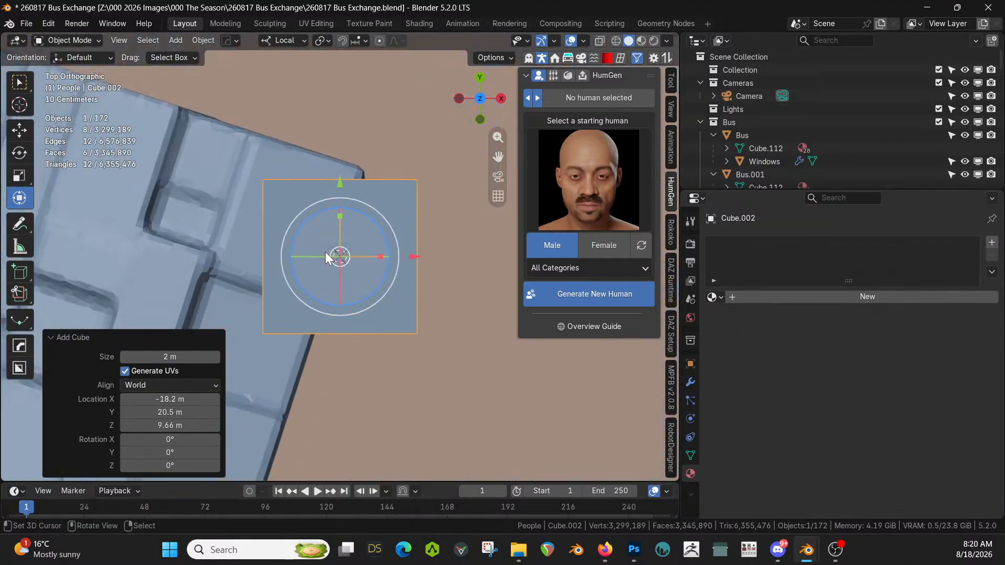
type("r")
type("18")
key("Escape")
type("rz-18")
key("Return")
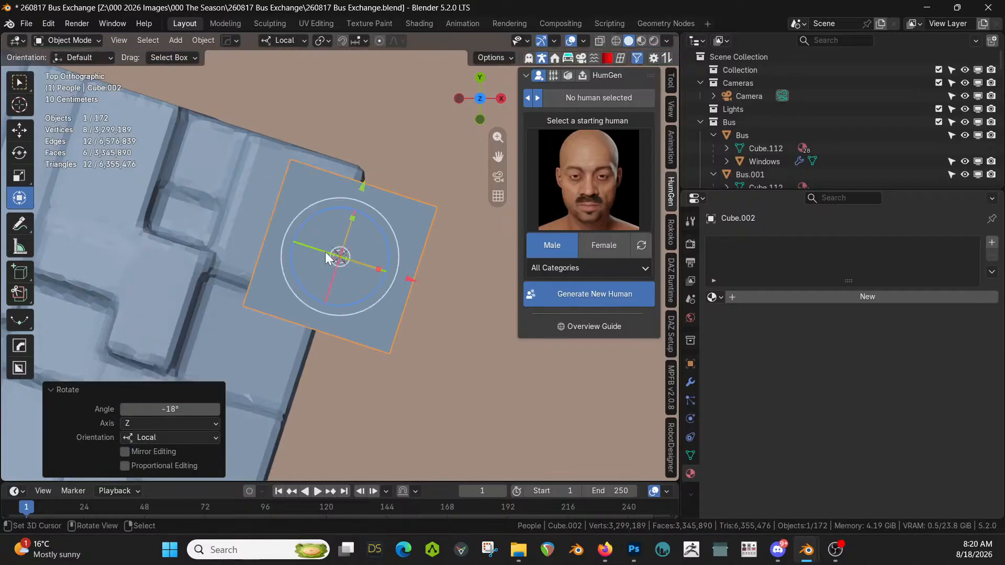
Scale the cube to 0.901 along its local X and uniformly to 0.569, and apply its rotation and scale
middle_click_drag(301, 255, 347, 181)
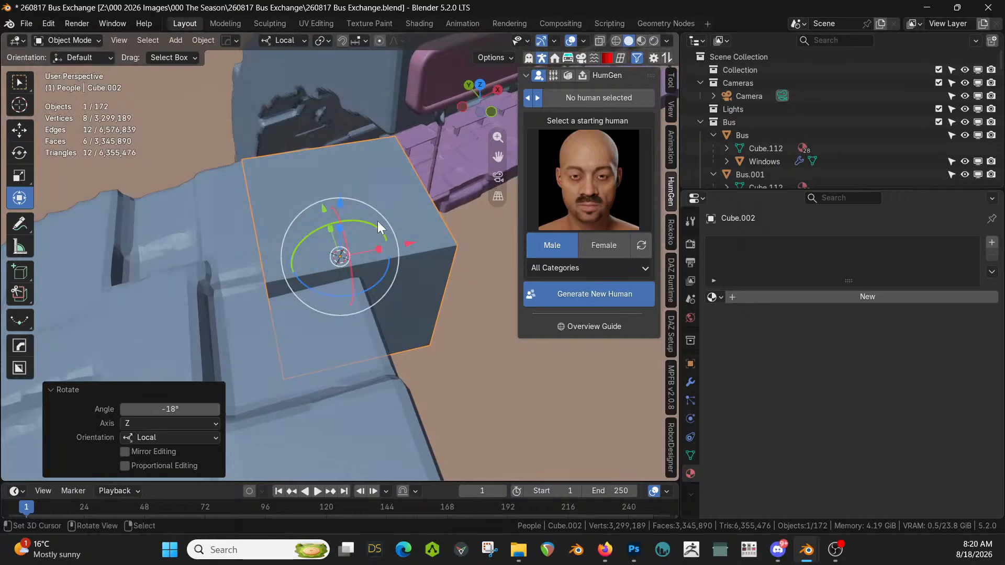
left_click_drag(389, 246, 388, 263)
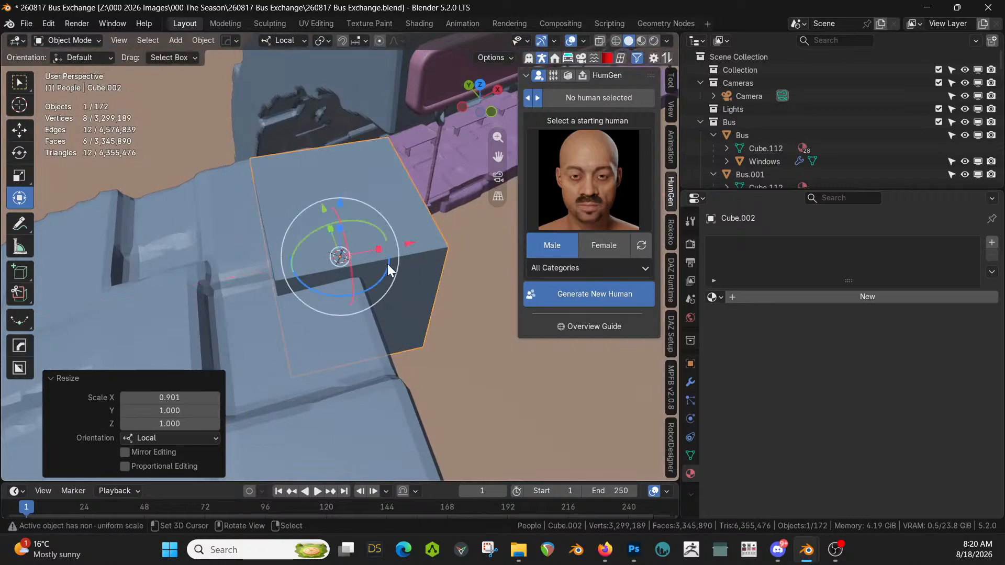
key("s")
left_click(373, 264)
middle_click_drag(373, 264, 194, 246)
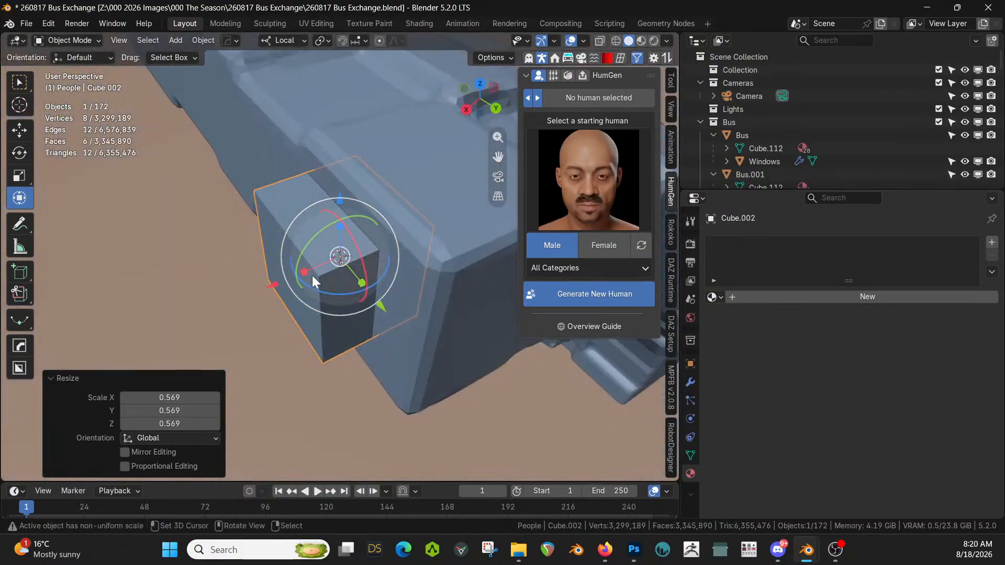
key("ctrl+a")
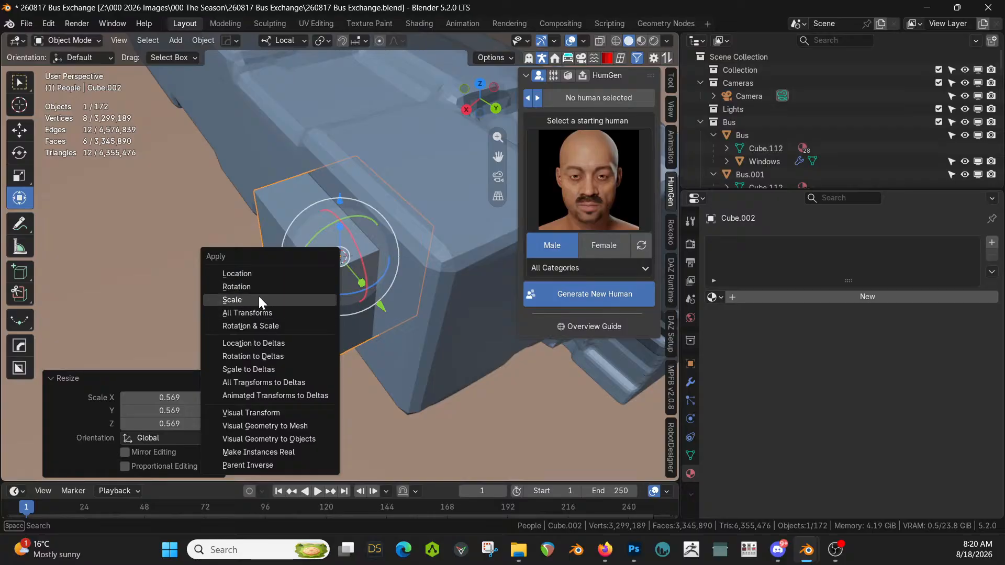
left_click(259, 325)
Add one centred loop cut to the cube's mesh, parallel to the arch wall it is embedded in
key("Tab")
key("2")
key("alt+a")
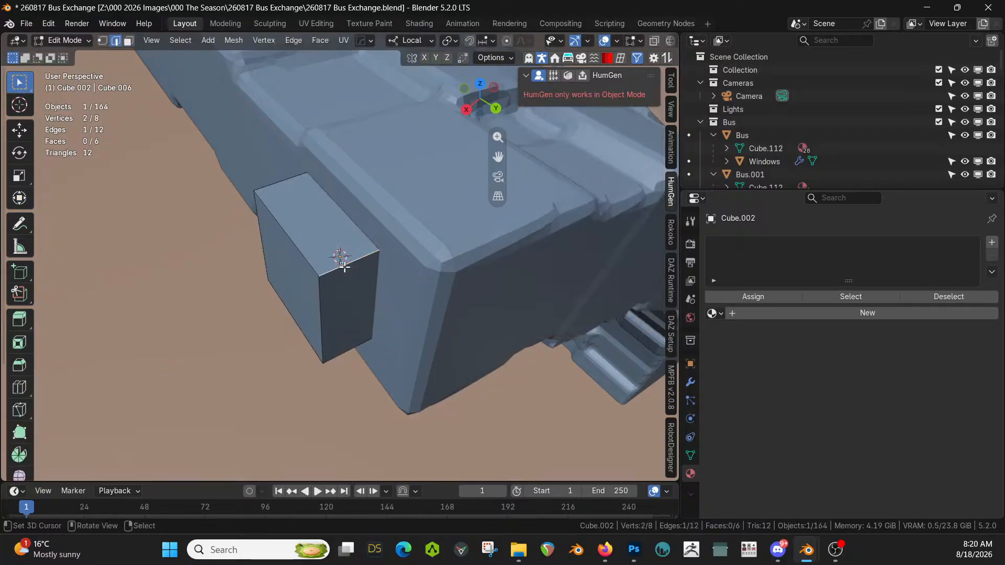
key("ctrl+r")
left_click(344, 268)
right_click(343, 267)
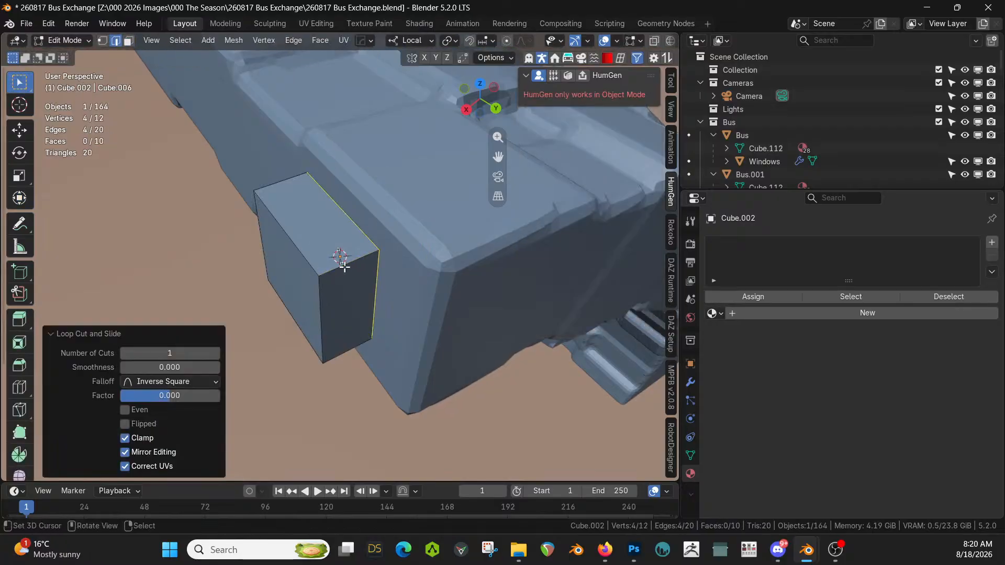
middle_click_drag(357, 282, 336, 258)
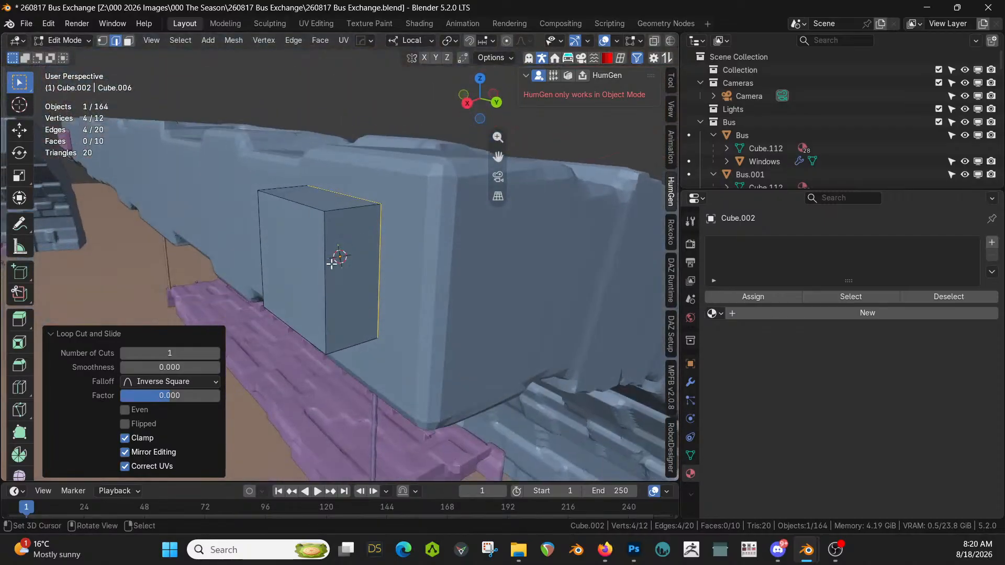
left_click(332, 263)
key("ctrl+r")
scroll(331, 263, "up", 1)
scroll(332, 263, "up", 1)
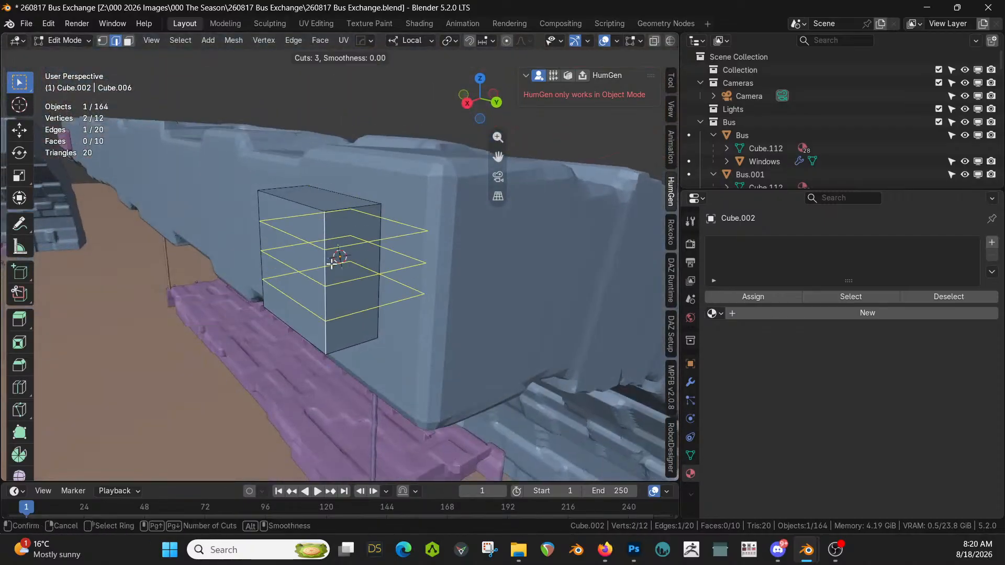
scroll(332, 263, "down", 1)
left_click(332, 264)
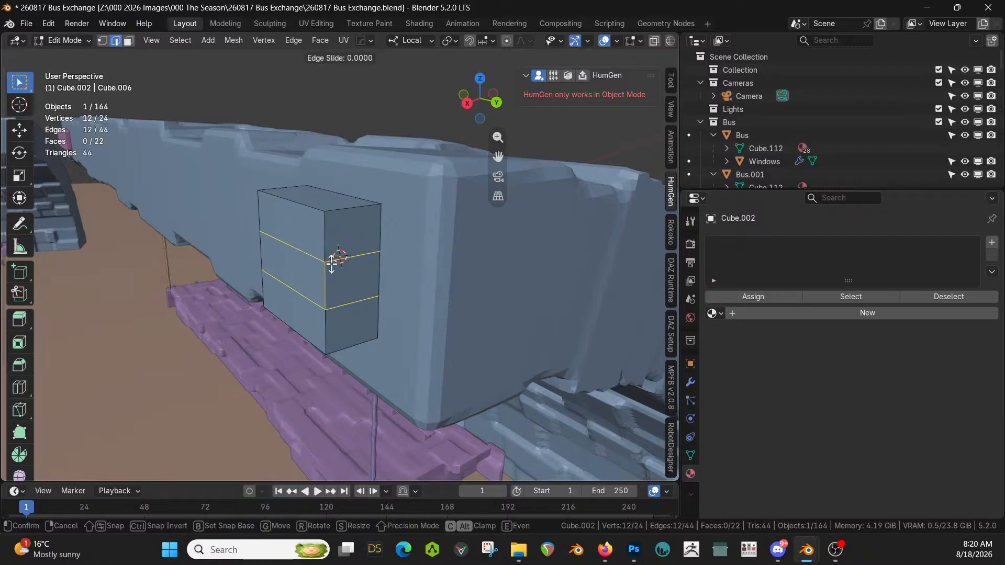
right_click(332, 262)
left_click(317, 213)
key("ctrl+r")
scroll(317, 213, "up", 1)
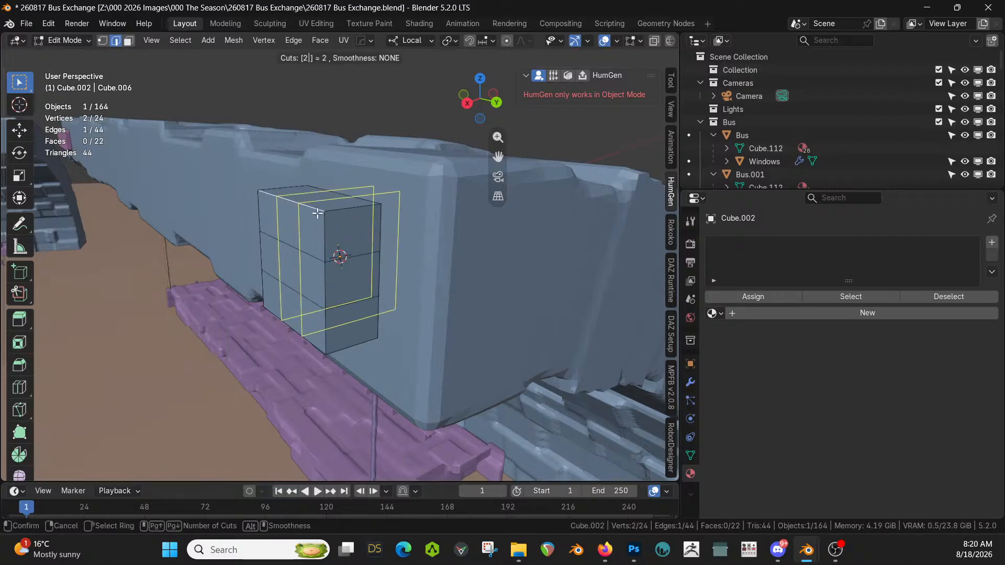
left_click(317, 213)
right_click(317, 213)
middle_click_drag(332, 226, 410, 255)
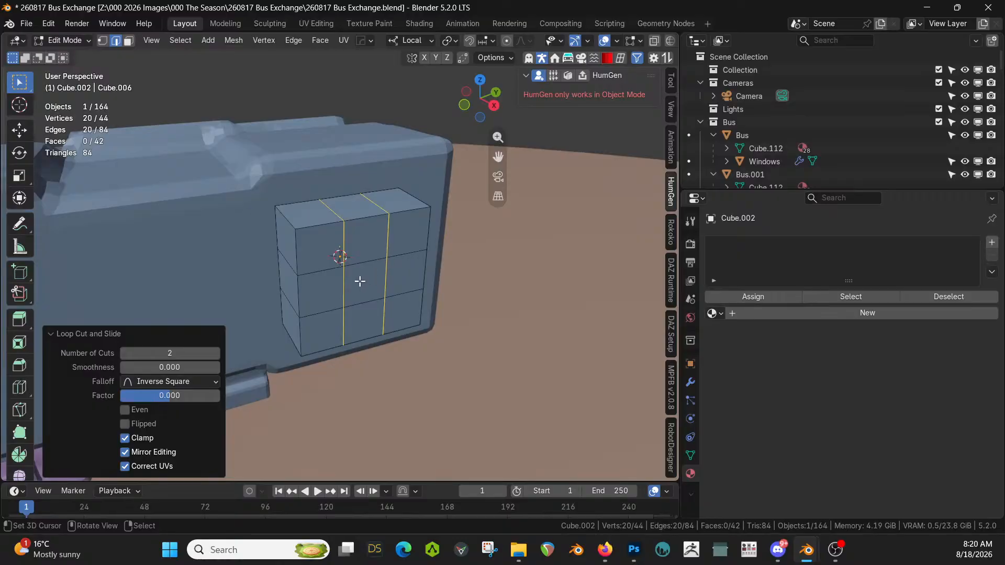
key("ctrl+z")
key("ctrl+z")
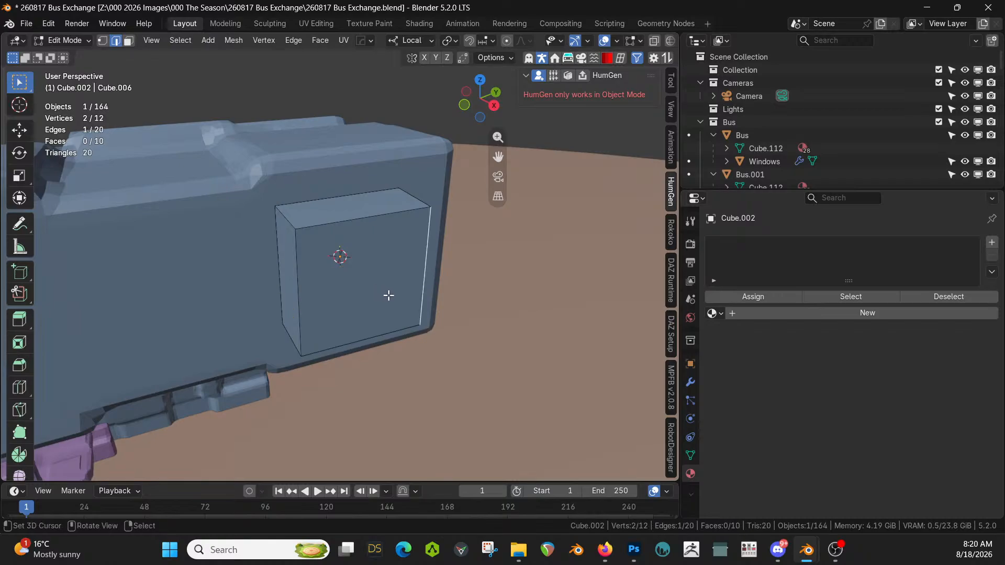
Inset the cube's outward face by 0.141 m and bevel the inset's corner vertices by 0.141 m with 4 segments
key("3")
left_click(376, 286)
key("i")
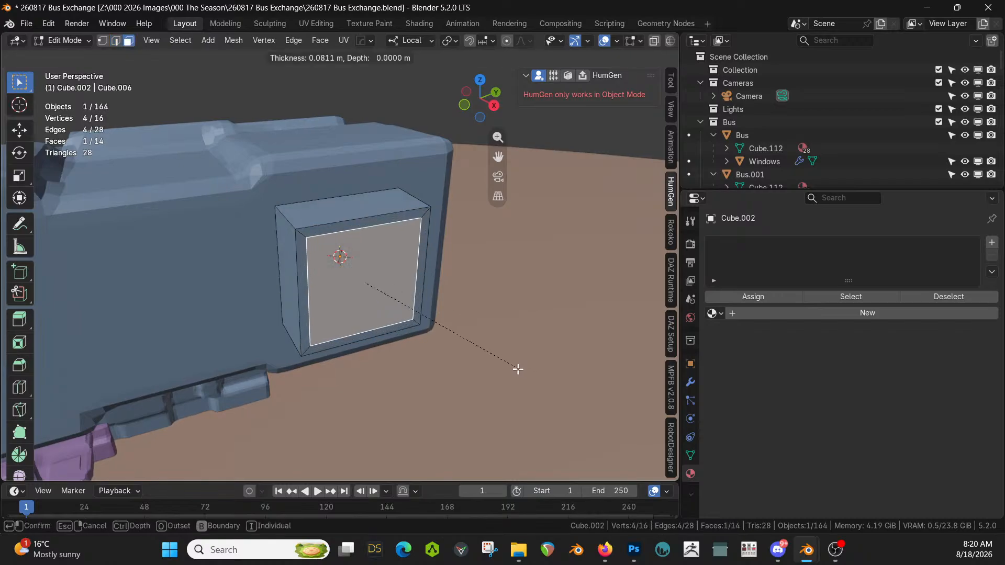
left_click(512, 366)
key("ctrl+b")
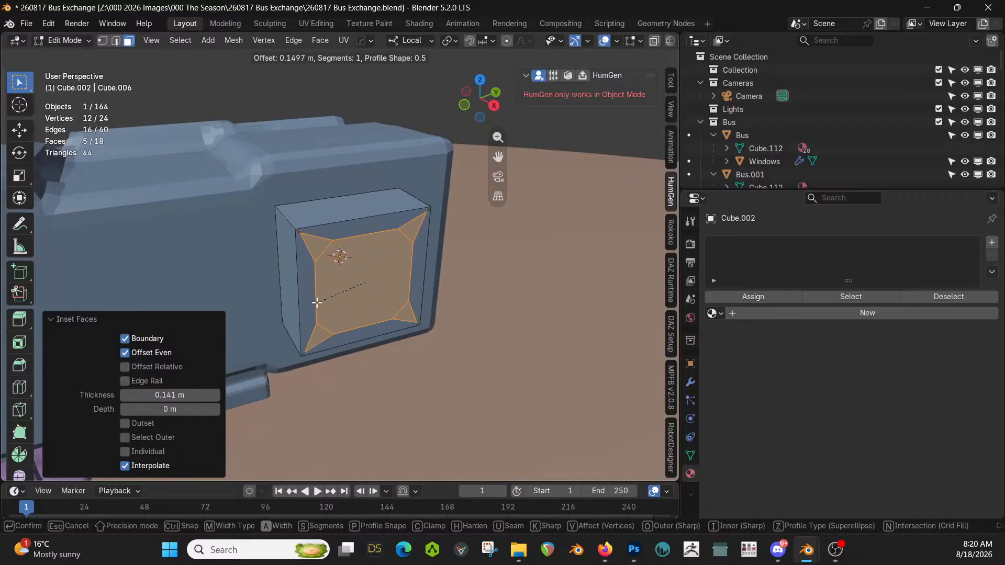
scroll(324, 304, "up", 3)
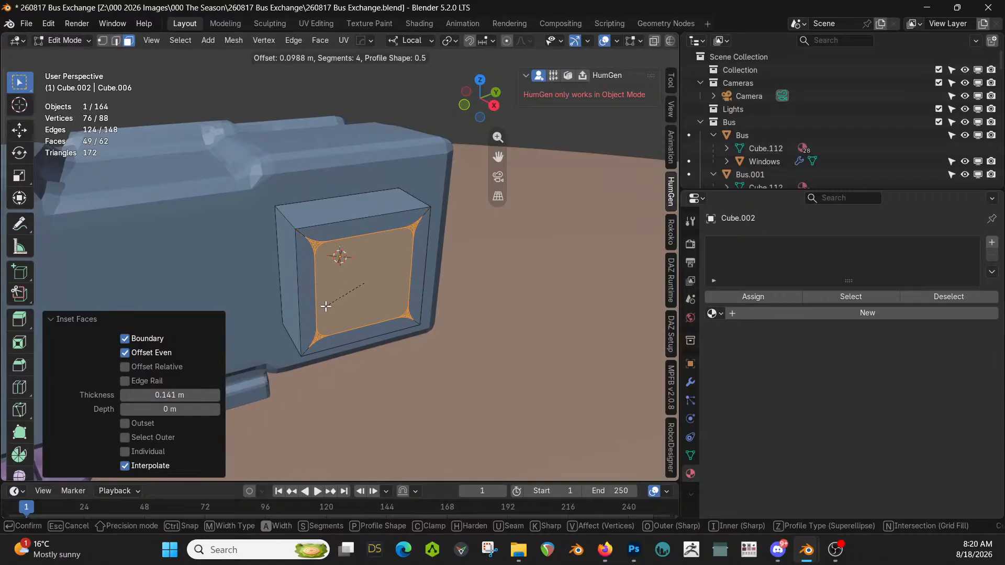
left_click(316, 295)
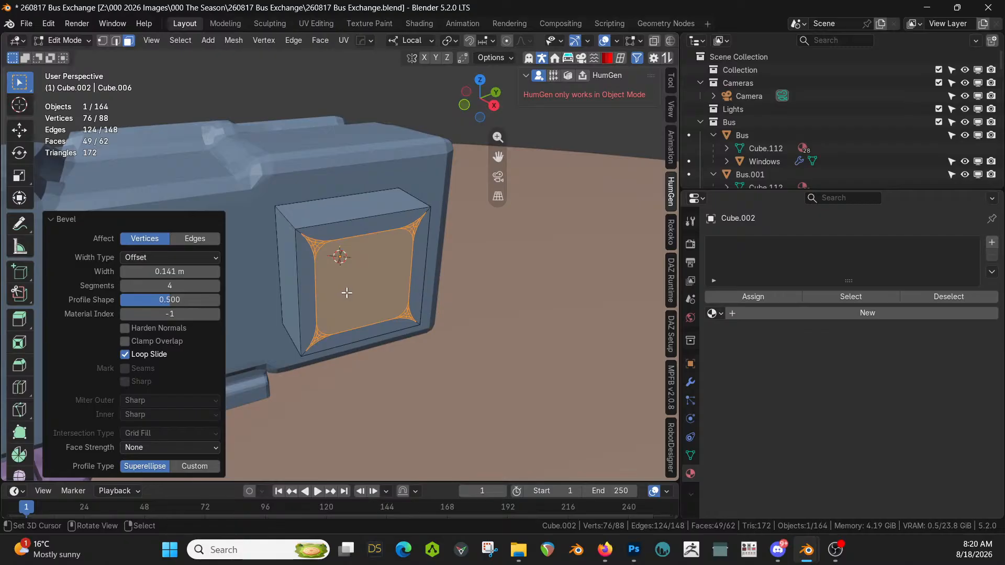
Extrude the rounded inner face about 0.106 m inward to form a recess
left_click(379, 277)
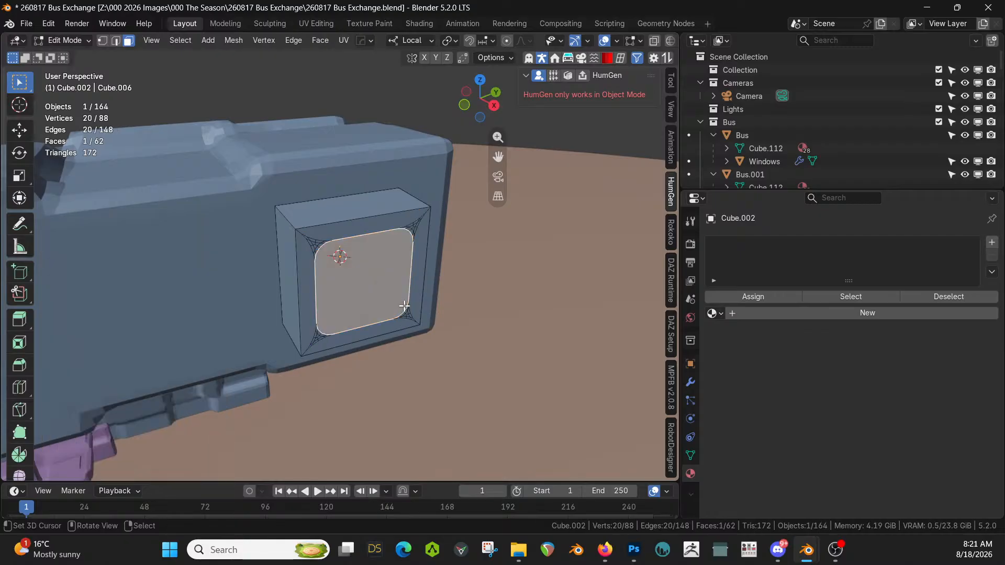
key("e")
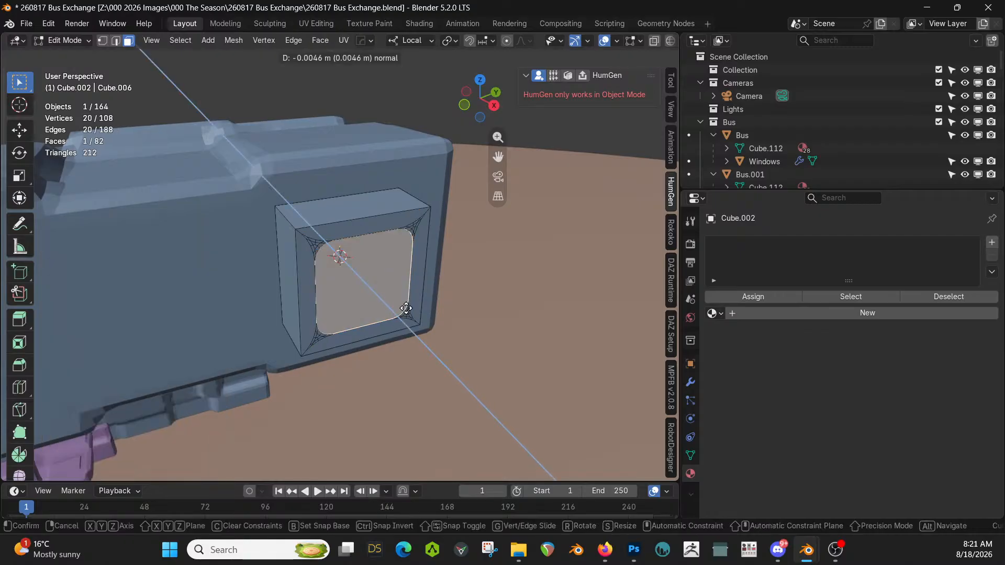
left_click(400, 305)
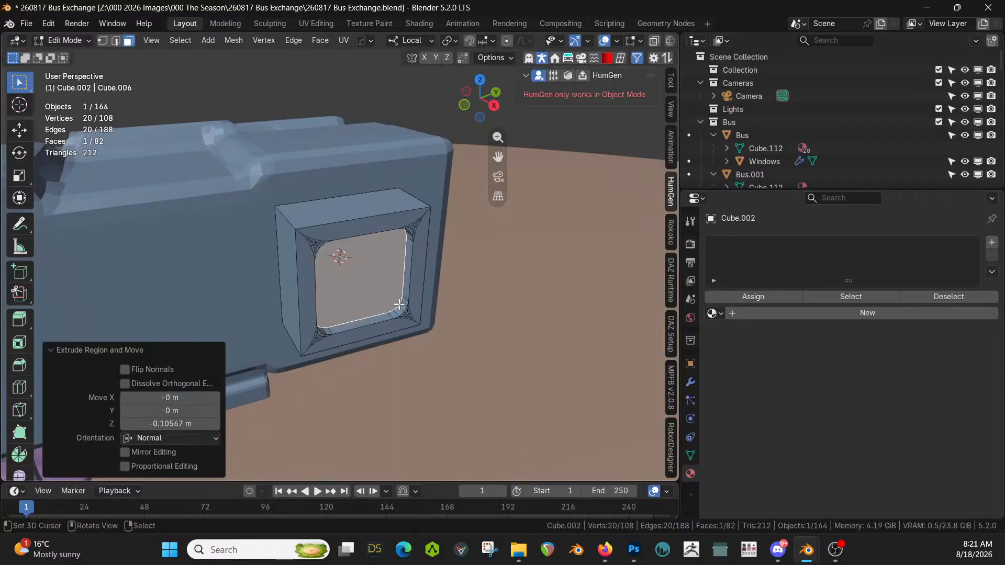
Inset the recessed face slightly and extrude the inner face 0.122 m outward as a raised panel
key("KP_Decimal")
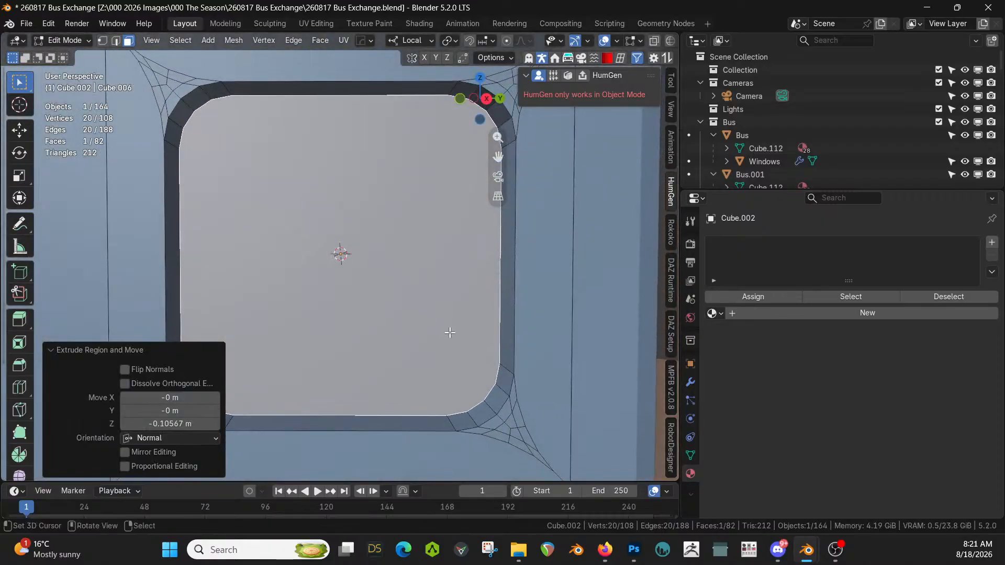
key("i")
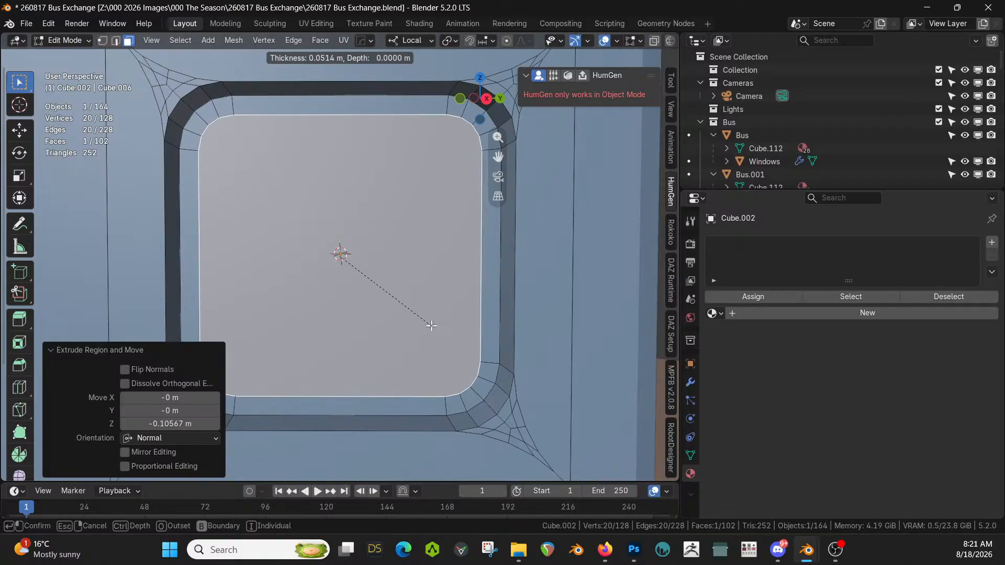
left_click(424, 319)
middle_click_drag(424, 319, 416, 249)
key("e")
left_click(453, 359)
Subdivide the large side face of the box with 2 cuts
scroll(336, 325, "down", 4)
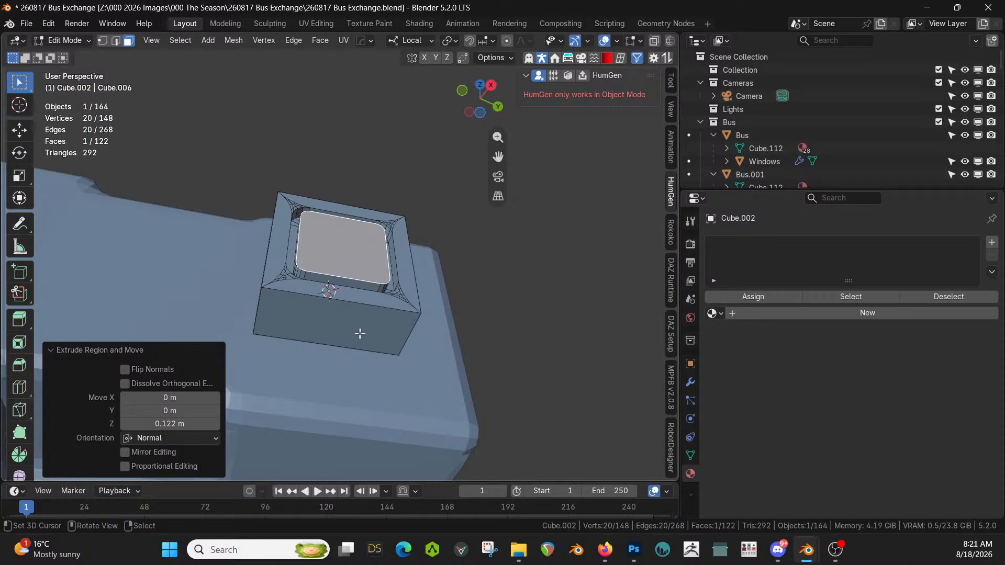
middle_click_drag(370, 332, 345, 318, "shift")
key("alt+a")
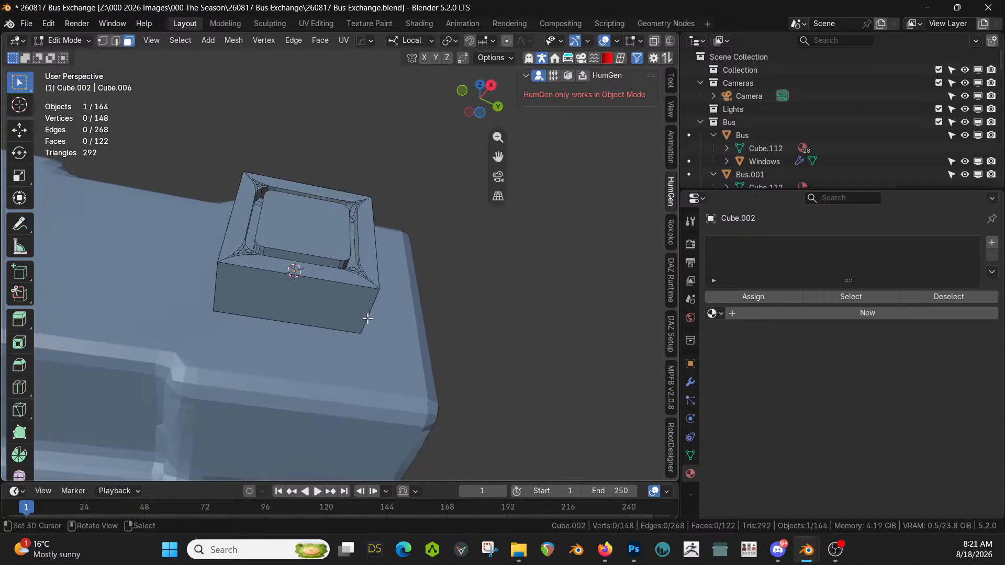
left_click(335, 312)
right_click(335, 312)
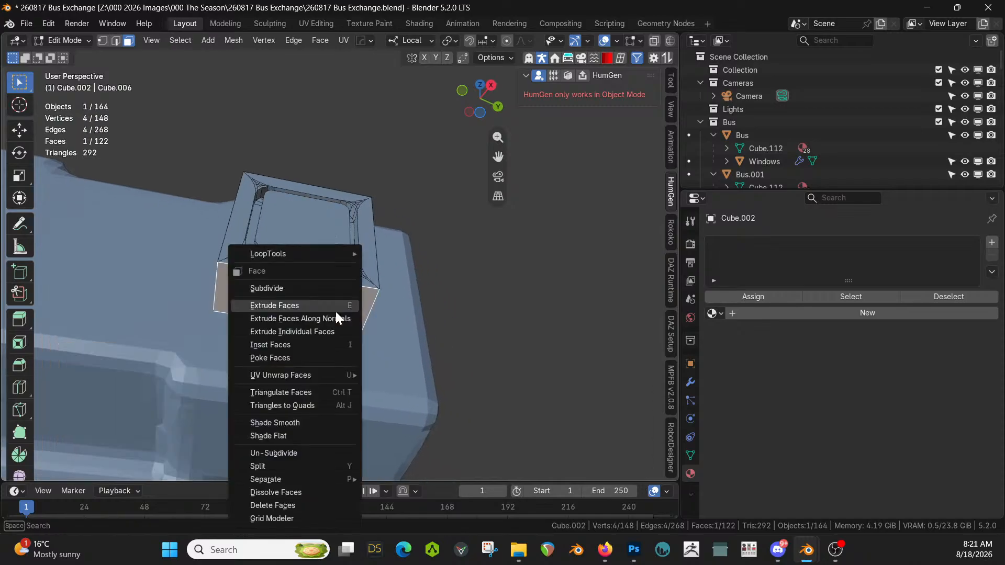
left_click(282, 287)
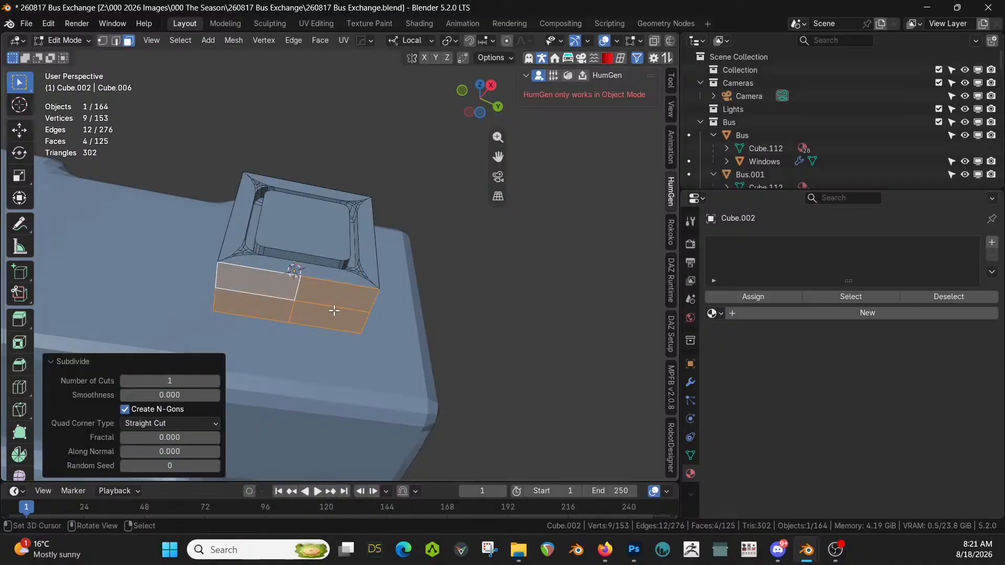
left_click(218, 383)
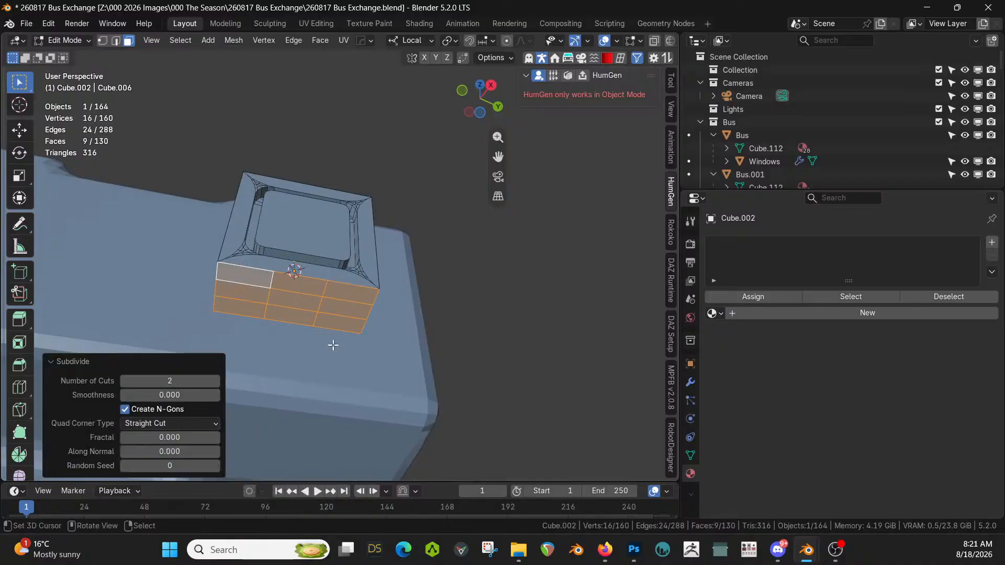
Dissolve the two horizontal edge loops on the box's subdivided side and add one centred loop cut around the box
key("2")
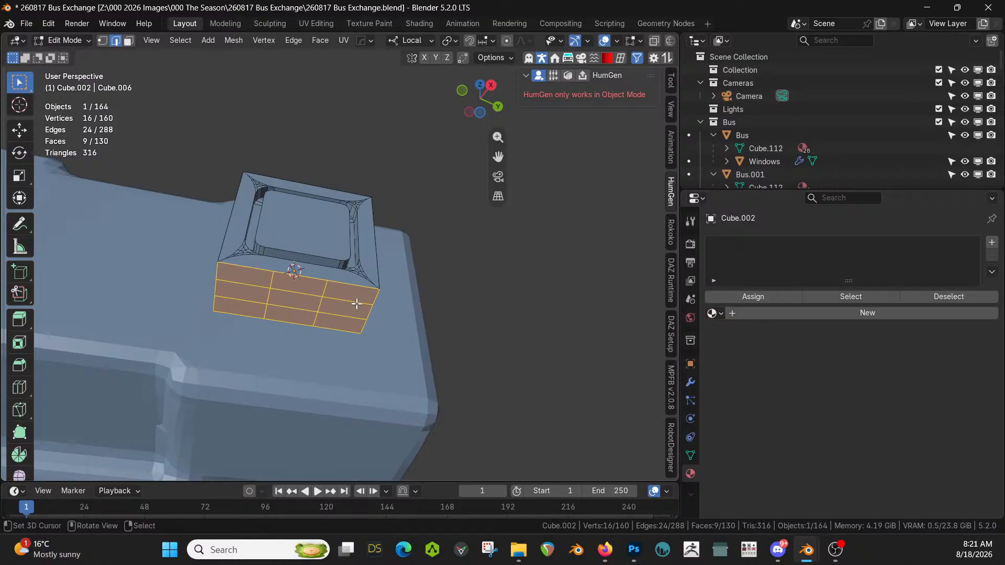
left_click(356, 303, "alt")
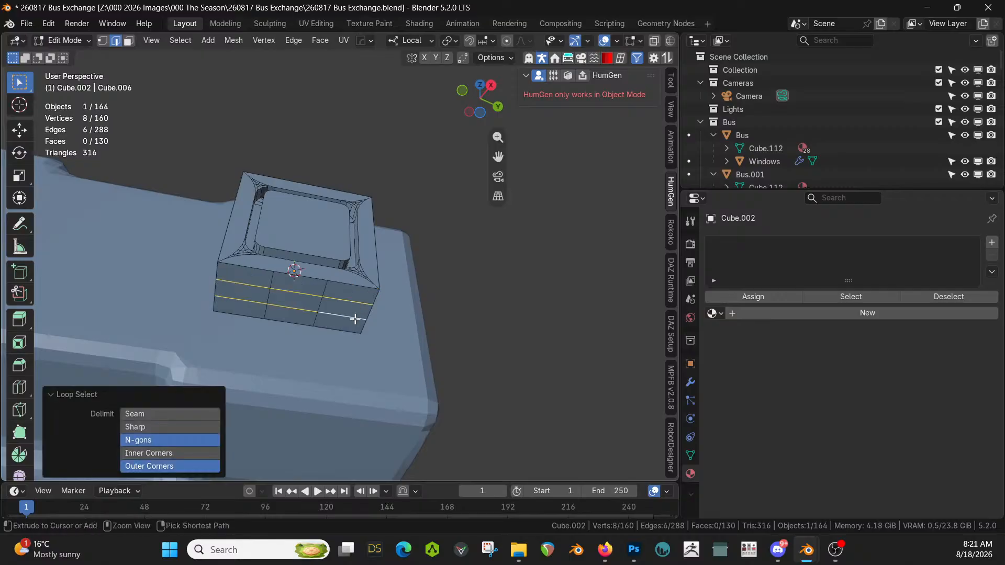
key("ctrl+x")
left_click(320, 305)
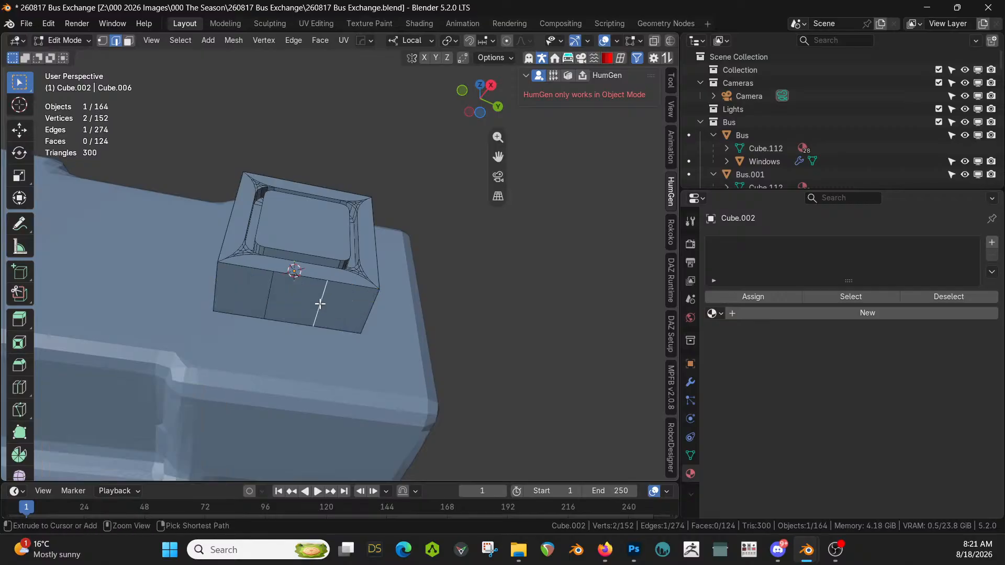
key("ctrl+r")
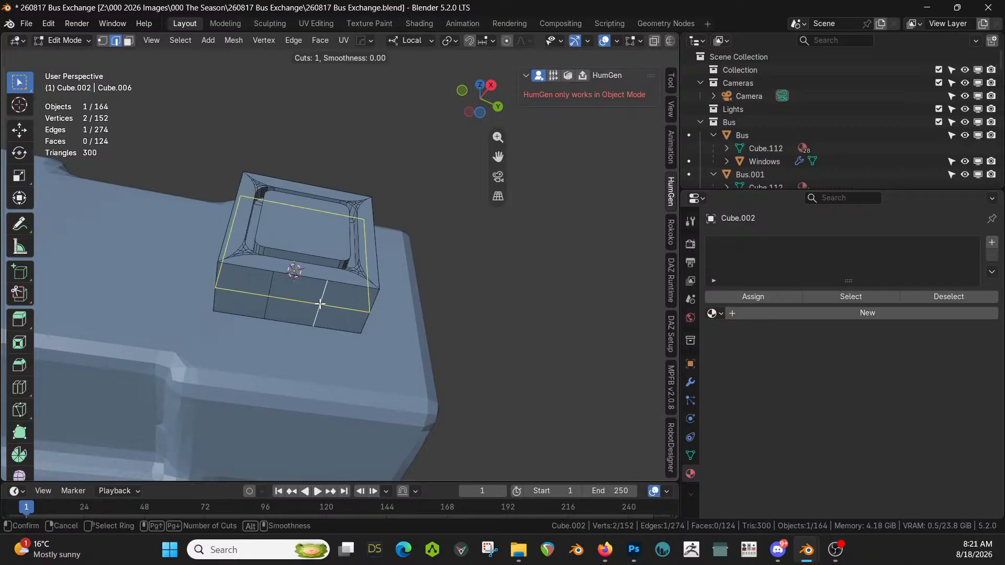
left_click(322, 300)
Convert the two inner edge-crossing vertices on the subdivided side into 16-segment circular faces with a radius of about 0.096 m
key("1")
right_click(321, 306)
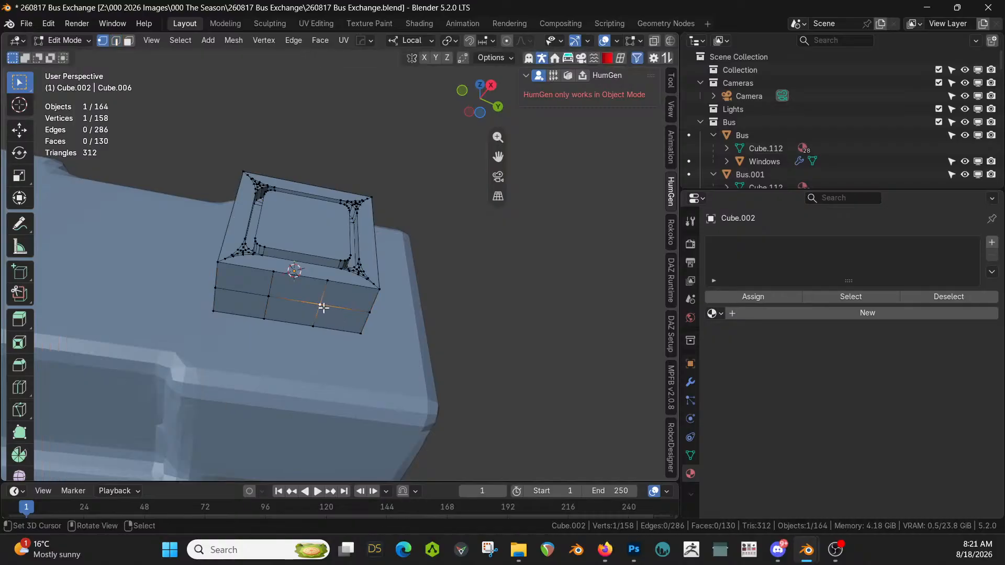
right_click(270, 297, "shift")
key("q")
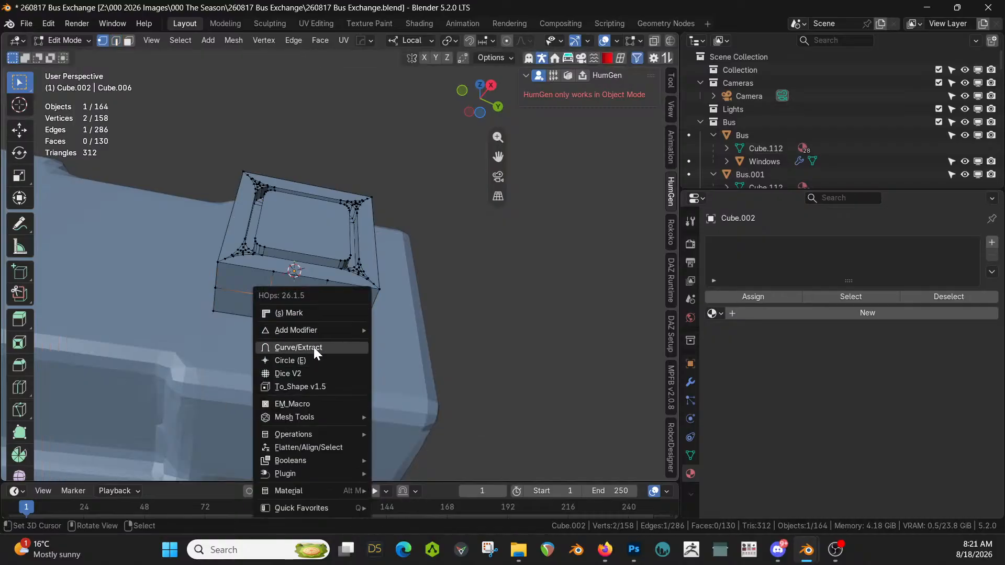
left_click(313, 360)
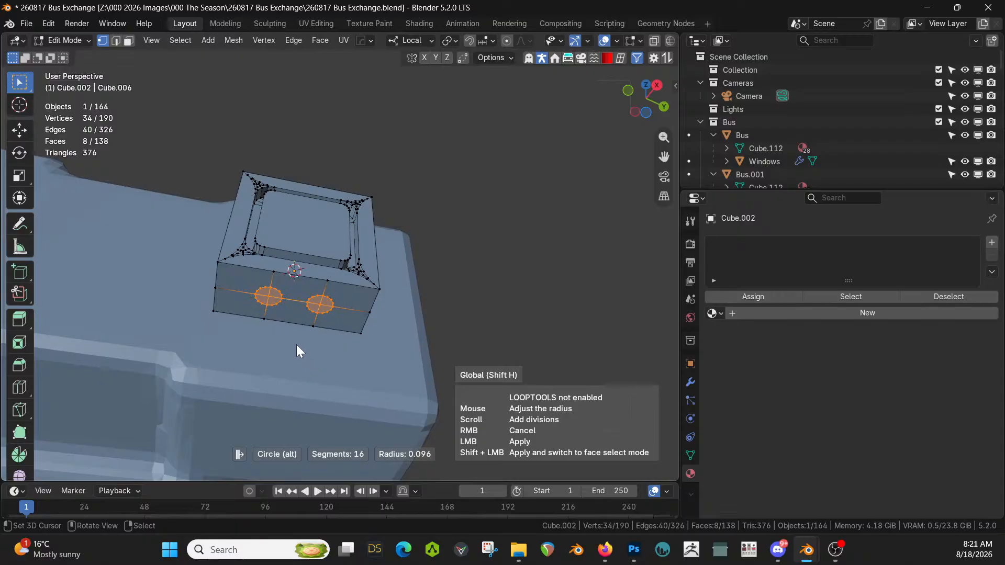
left_click(296, 345, "shift")
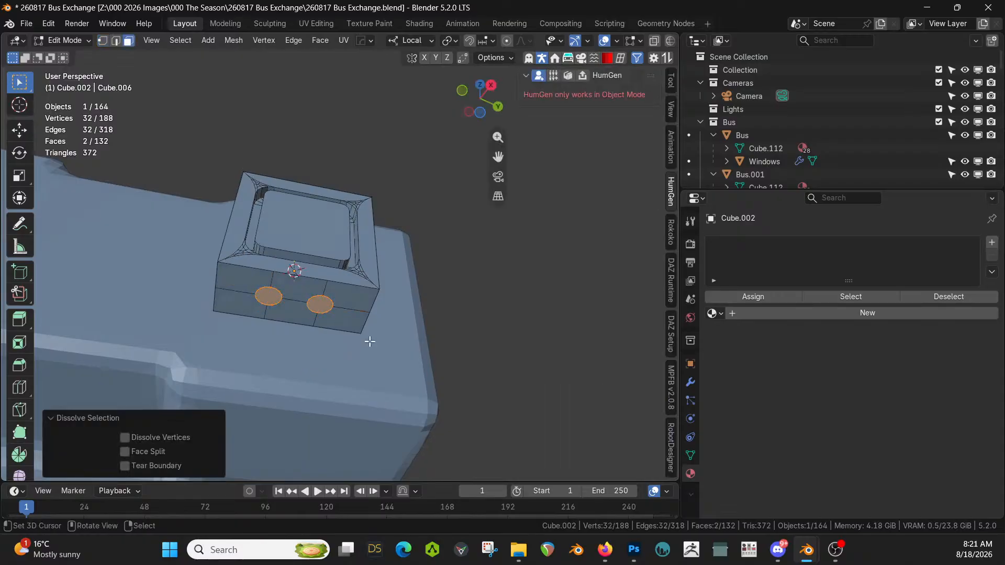
Extrude both circular faces about 0.149 m outward and hollow them into sockets with a 0.027 m inset and an inward extrusion
key("e")
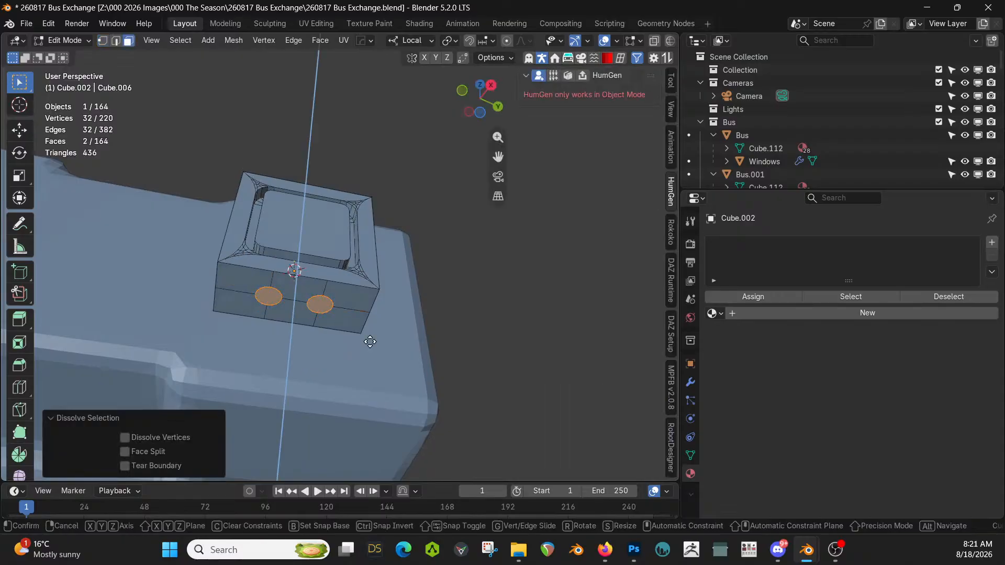
left_click(369, 357)
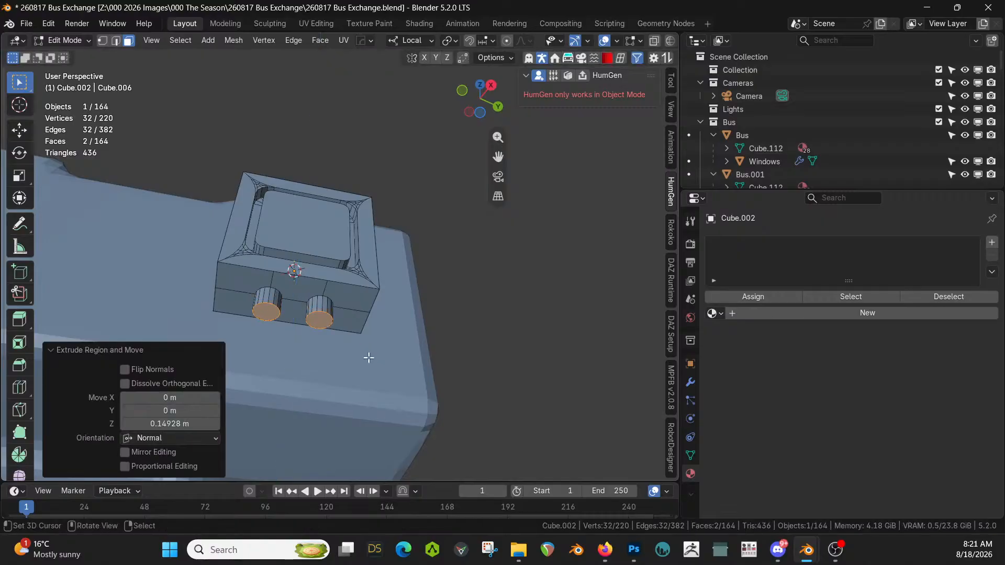
key("i")
left_click(365, 351)
key("e")
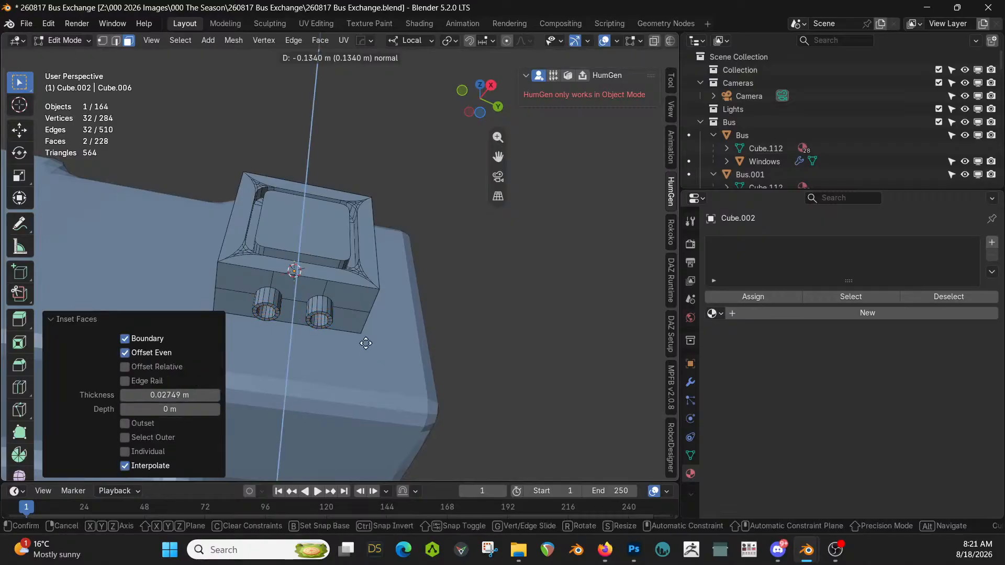
left_click(366, 334)
key("Tab")
Create a hanging cable with Cablerator from one socket of the box to the underside of the pink panel
middle_click_drag(366, 333, 415, 281)
key("shift+alt+c")
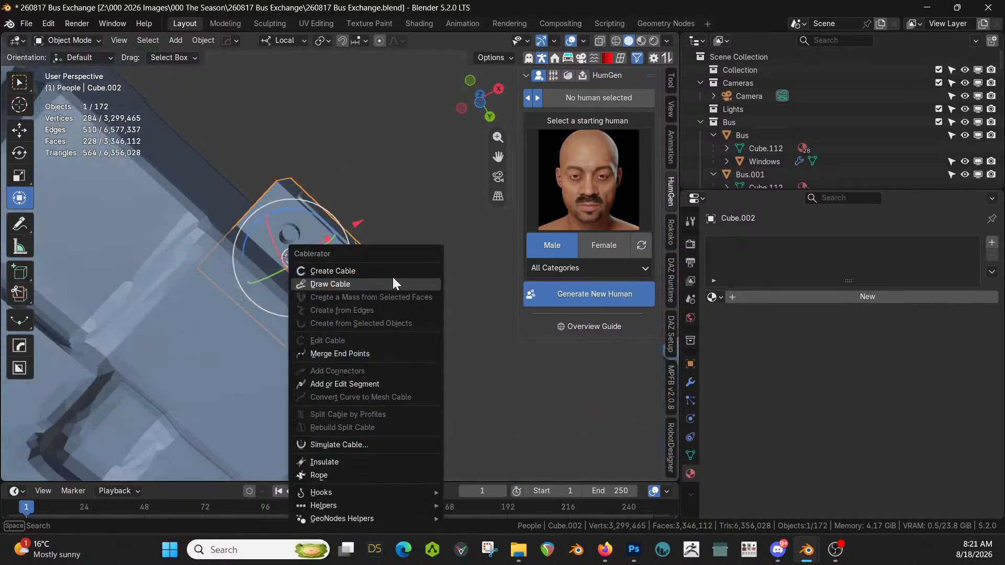
left_click(357, 269)
middle_click_drag(350, 280, 457, 371)
left_click(432, 271)
left_click(485, 317)
key("s")
left_click(451, 384)
Move the lower handle of the cable's end point at the box about 0.198 m in negative X
scroll(429, 302, "up", 4)
middle_click_drag(239, 280, 413, 405, "shift")
scroll(339, 357, "up", 1)
key("Tab")
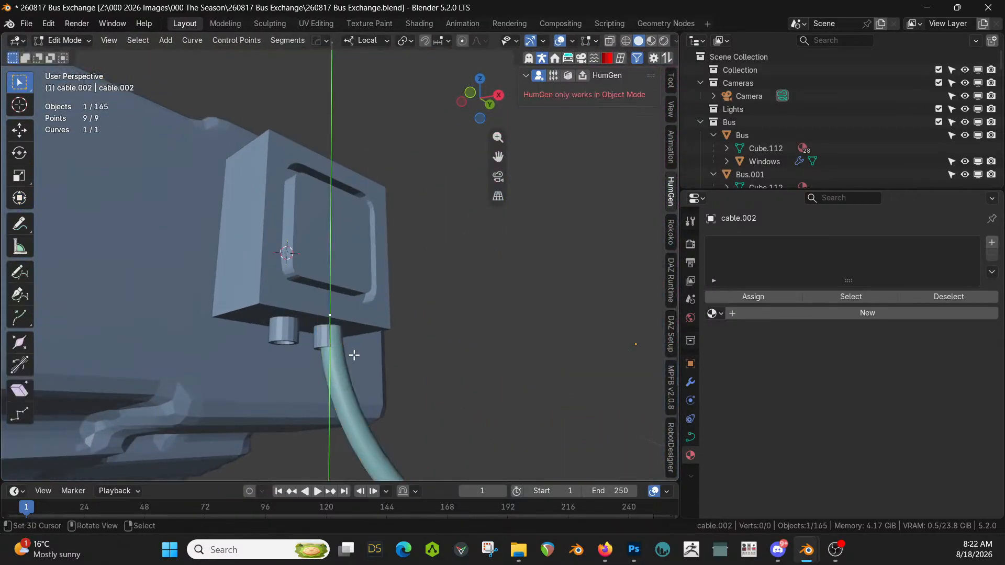
middle_click_drag(353, 352, 351, 331)
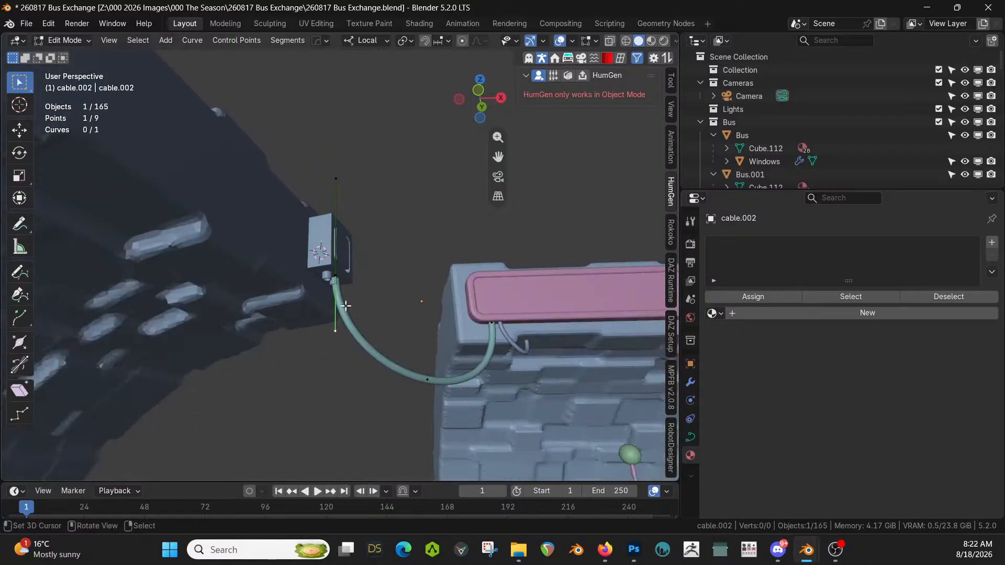
scroll(345, 306, "up", 3)
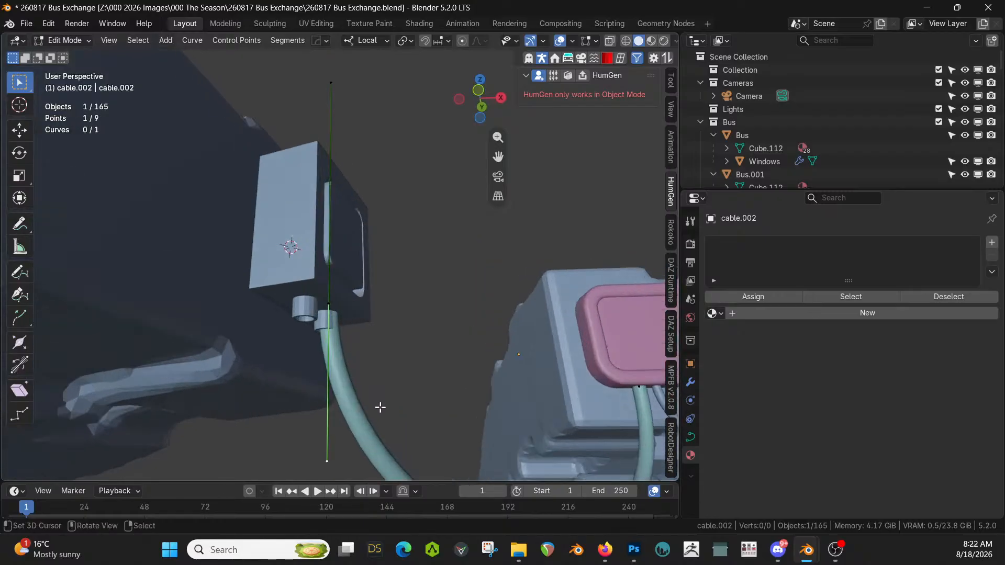
key("g")
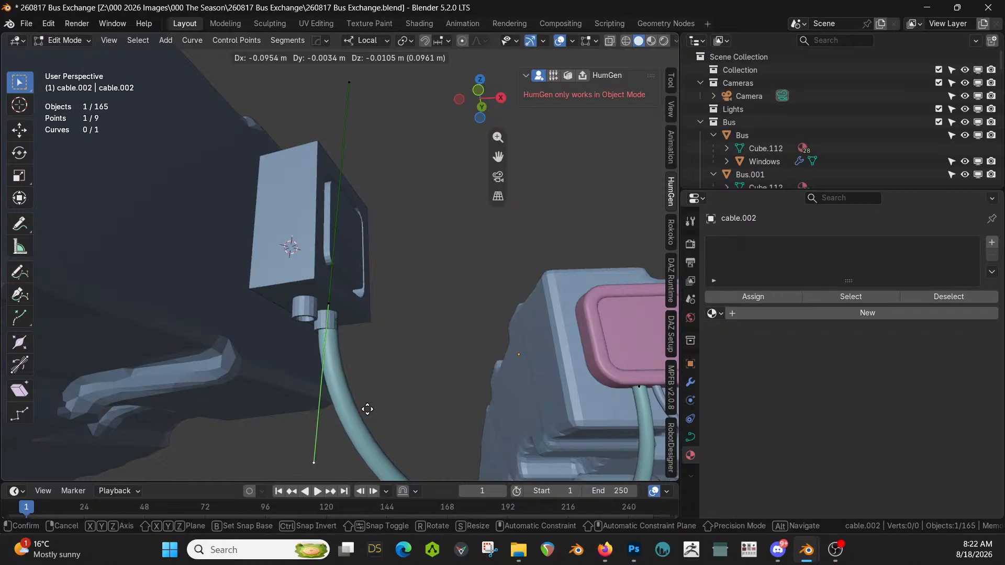
left_click(353, 410)
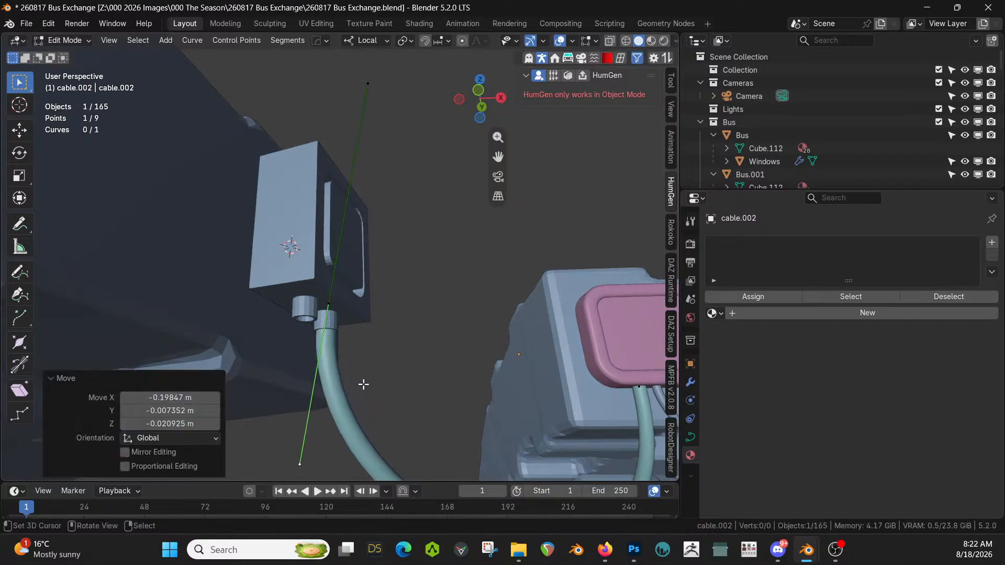
mouse_move(363, 385)
middle_mouse_down()
mouse_move(176, 397)
mouse_move(261, 461)
mouse_move(297, 448)
mouse_move(361, 384)
middle_mouse_up()
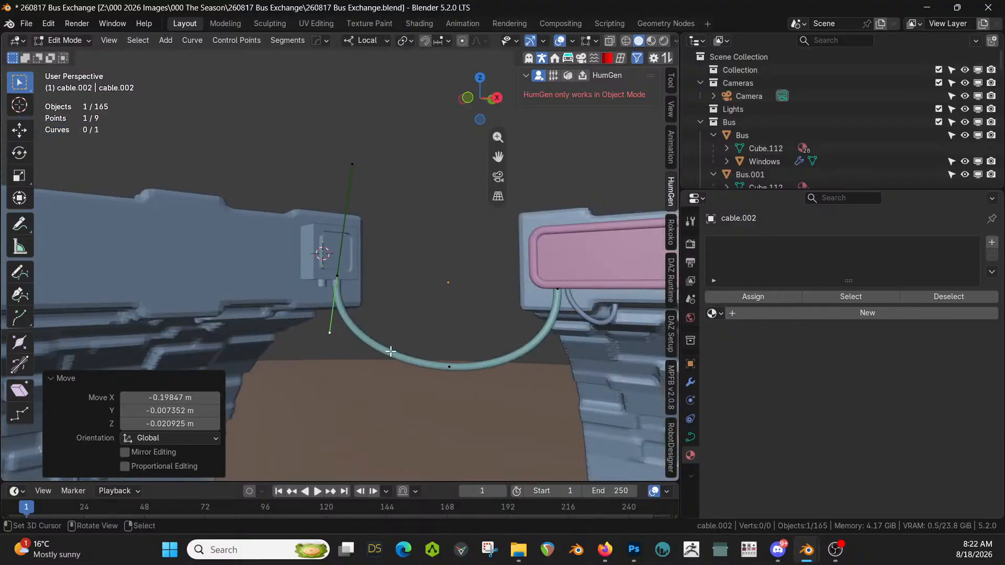
key("Tab")
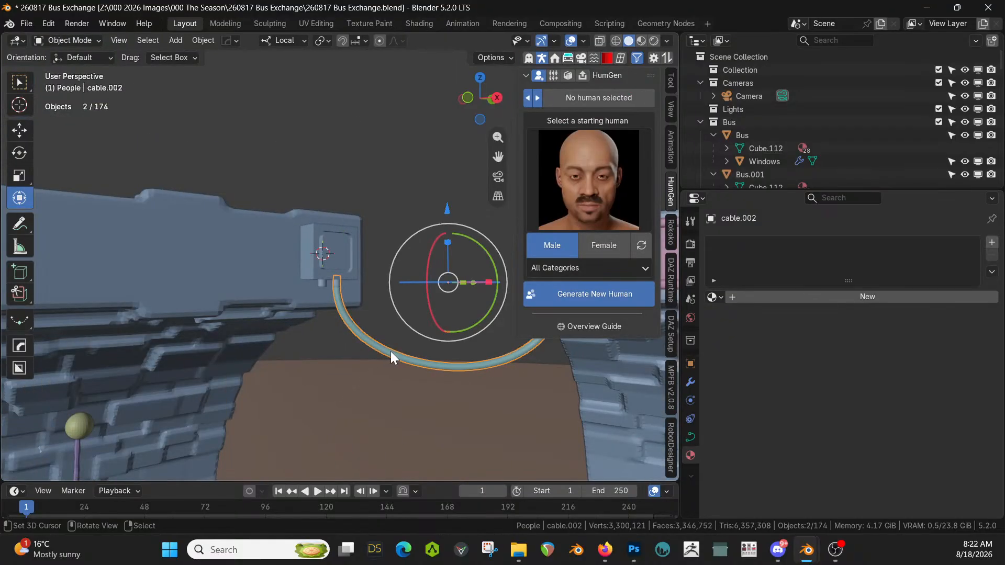
Raise the cable's middle control point about 0.554 m along its local Z axis
middle_click_drag(344, 358, 146, 401)
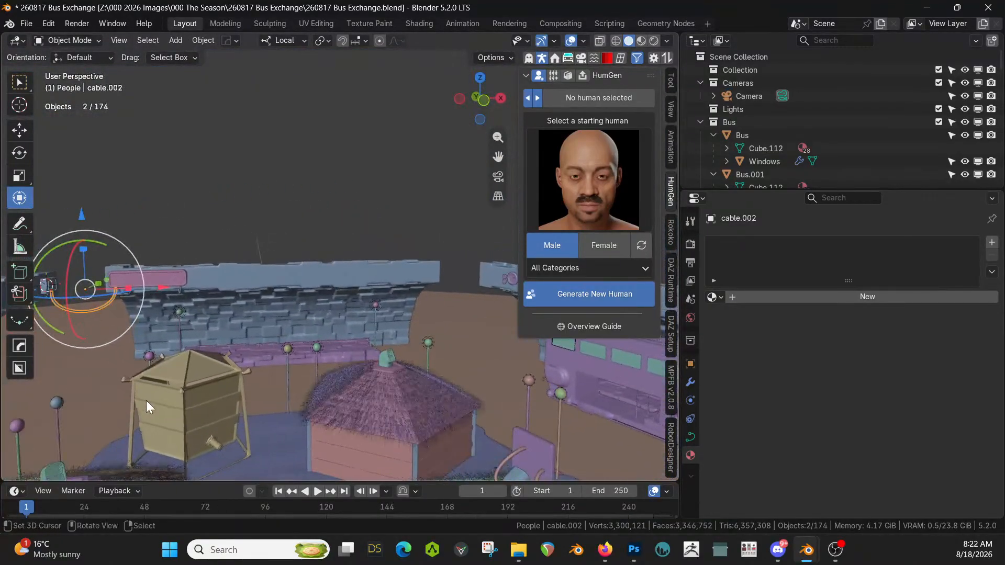
key("KP_1")
scroll(146, 400, "down", 2)
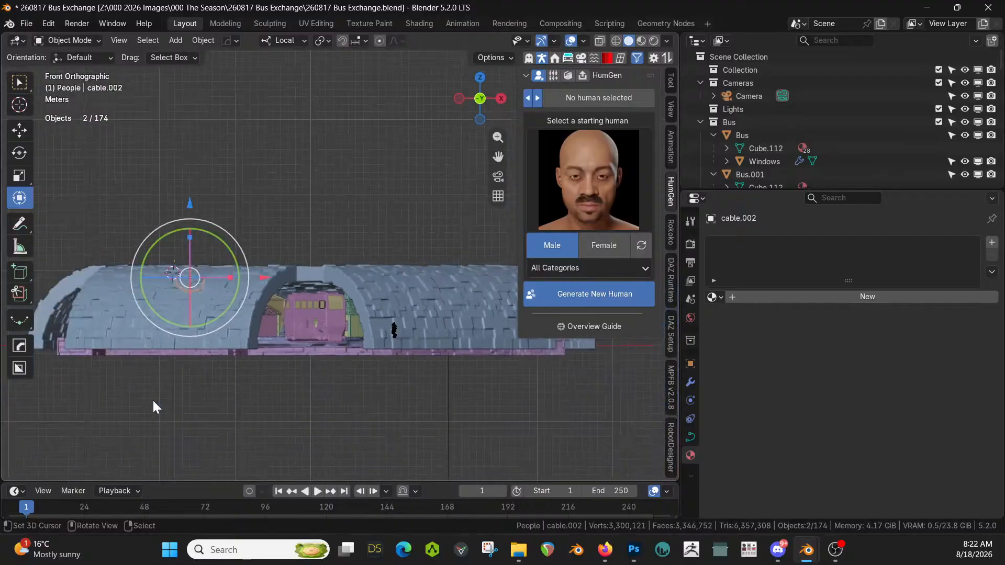
scroll(153, 400, "up", 2)
middle_click_drag(153, 400, 231, 443)
scroll(178, 404, "up", 1)
scroll(299, 249, "up", 1)
key("Tab")
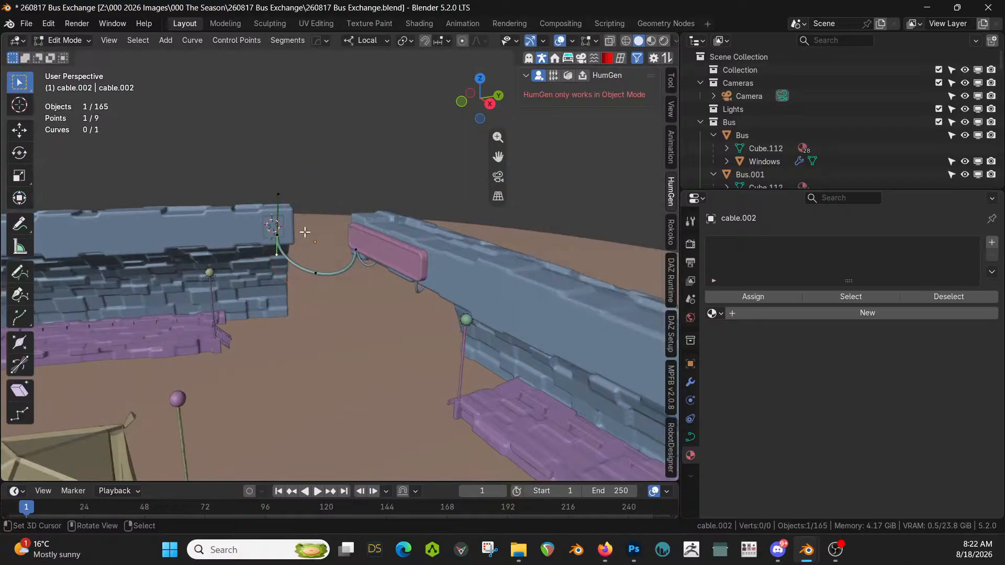
key("g")
key("z")
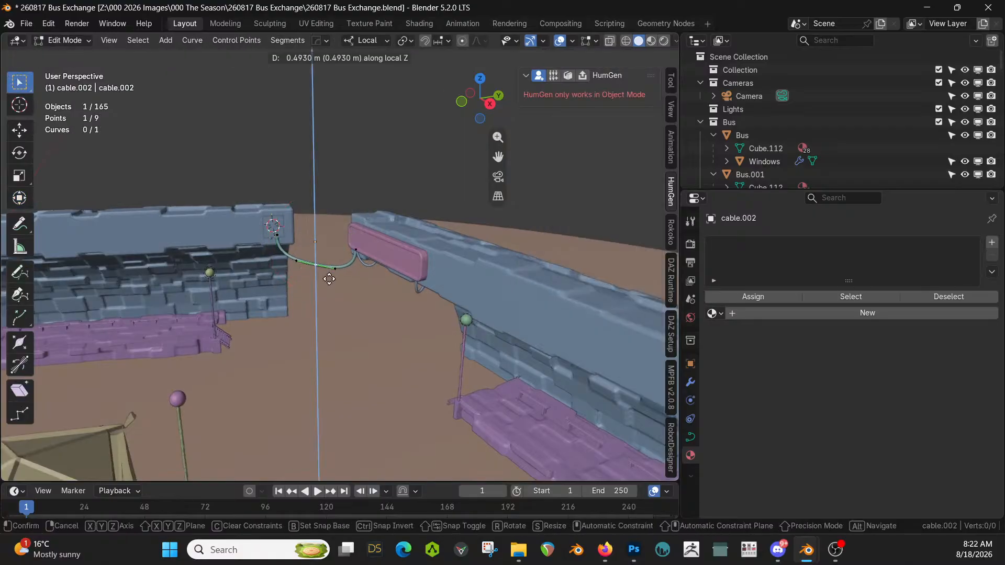
left_click(329, 278)
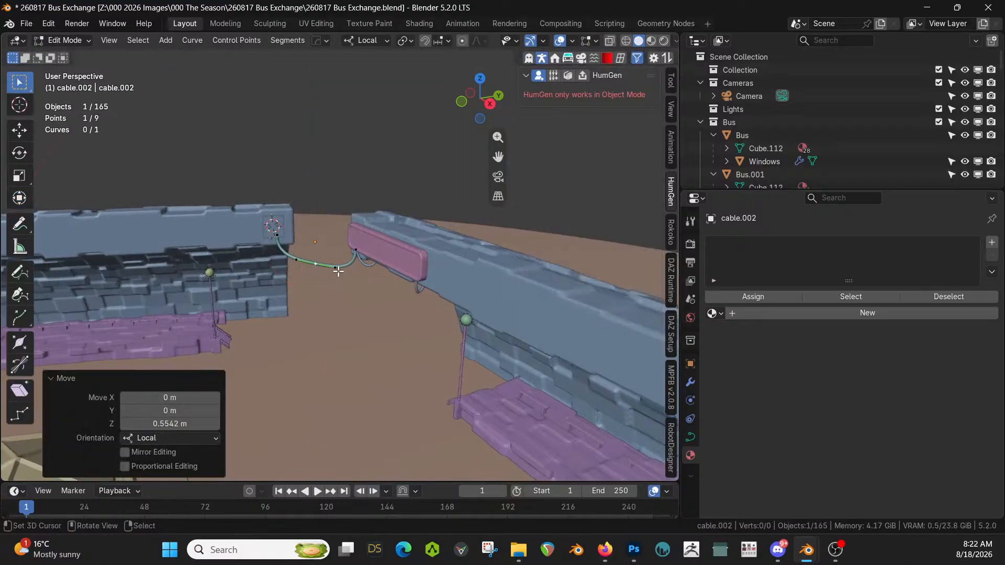
Add the middle point's handle on the box side to the selection and scale the selected cable points to 0.637
left_click(297, 260, "shift")
key("s")
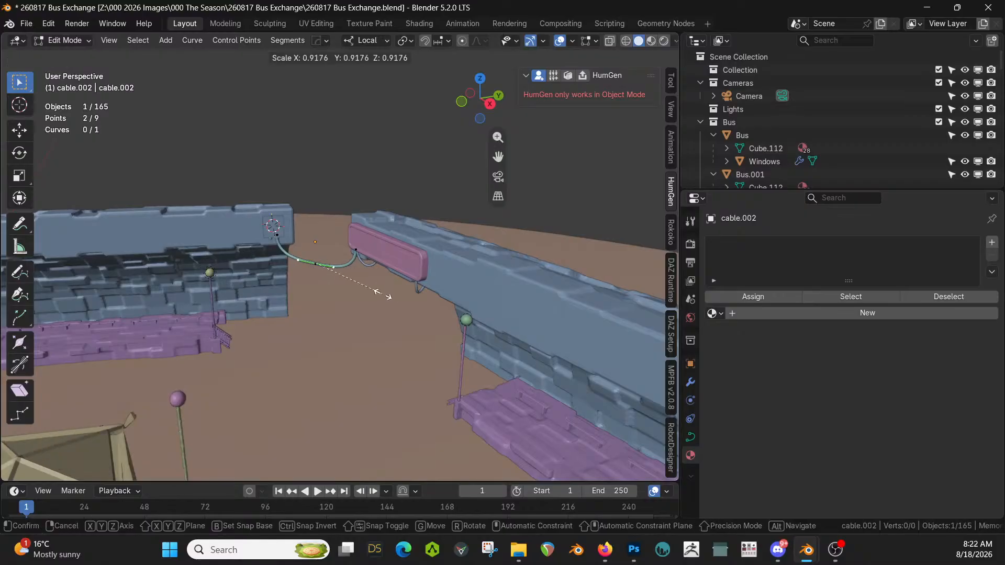
left_click(360, 292)
middle_click_drag(360, 291, 391, 269)
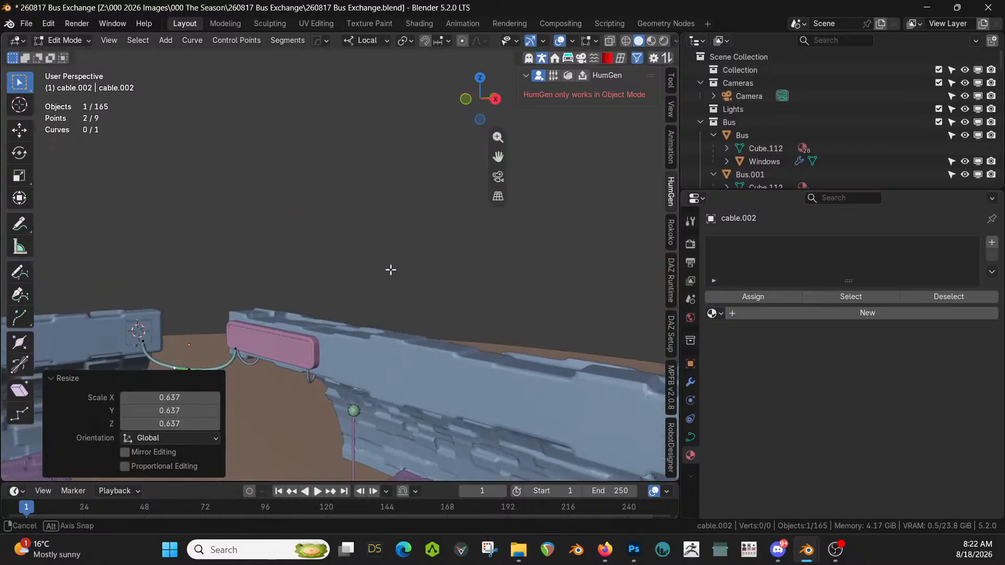
key("Tab")
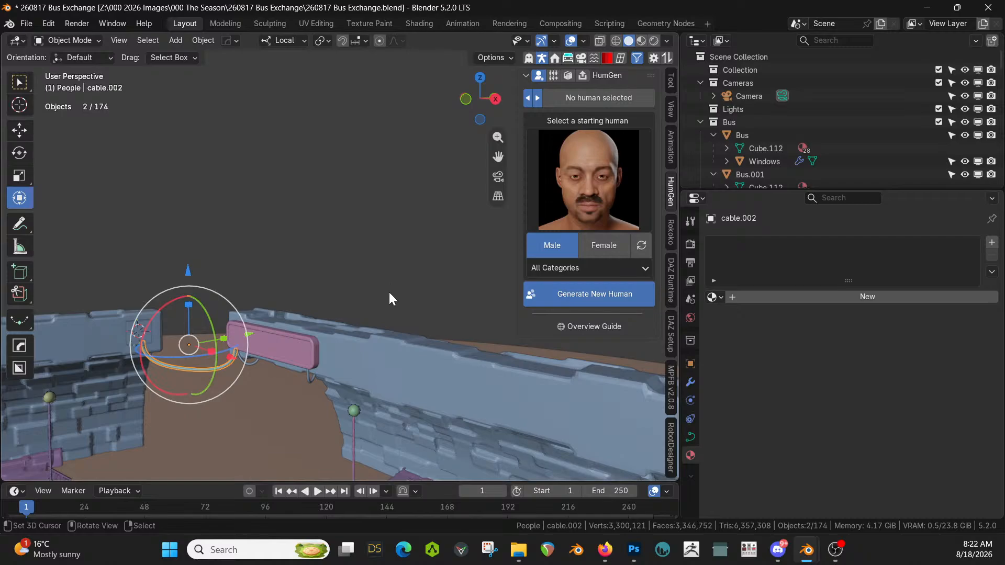
Isolate the bus in the gap between the stone arches, inspect it from the front and restore the full scene
middle_click_drag(388, 291, 437, 283)
scroll(327, 337, "down", 2)
scroll(420, 236, "down", 3)
scroll(434, 286, "down", 4)
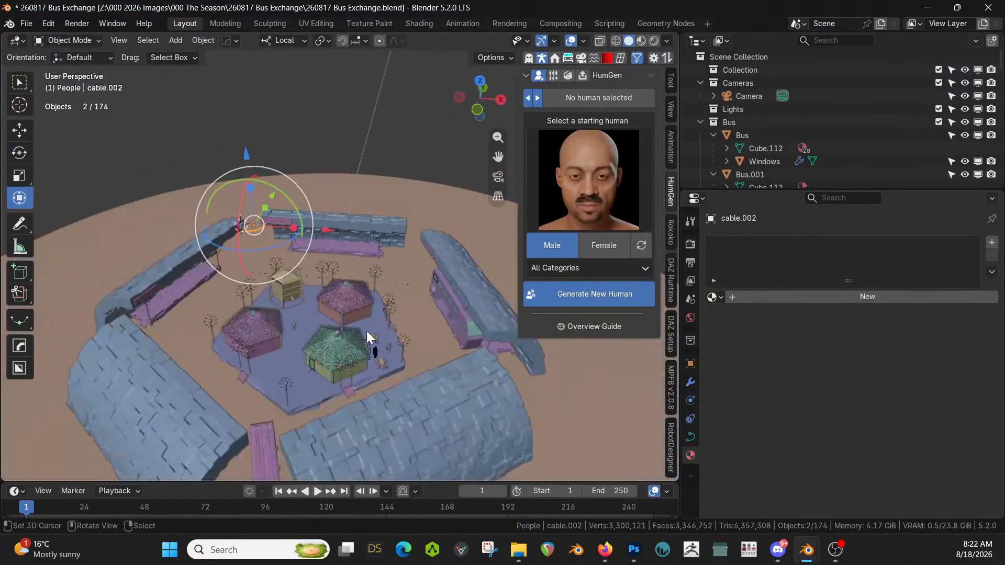
left_click(274, 430)
key("KP_Divide")
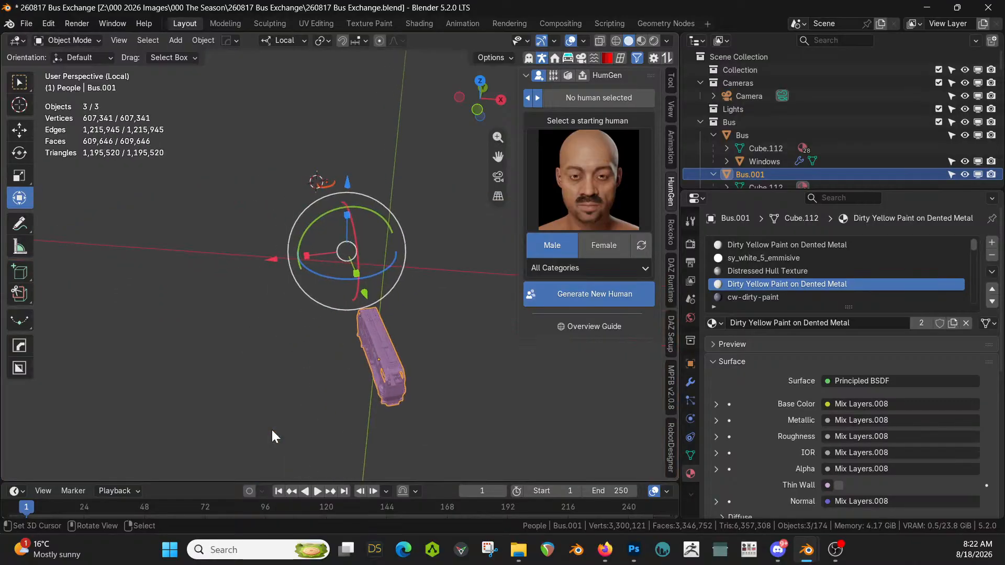
key("KP_1")
scroll(272, 437, "up", 5)
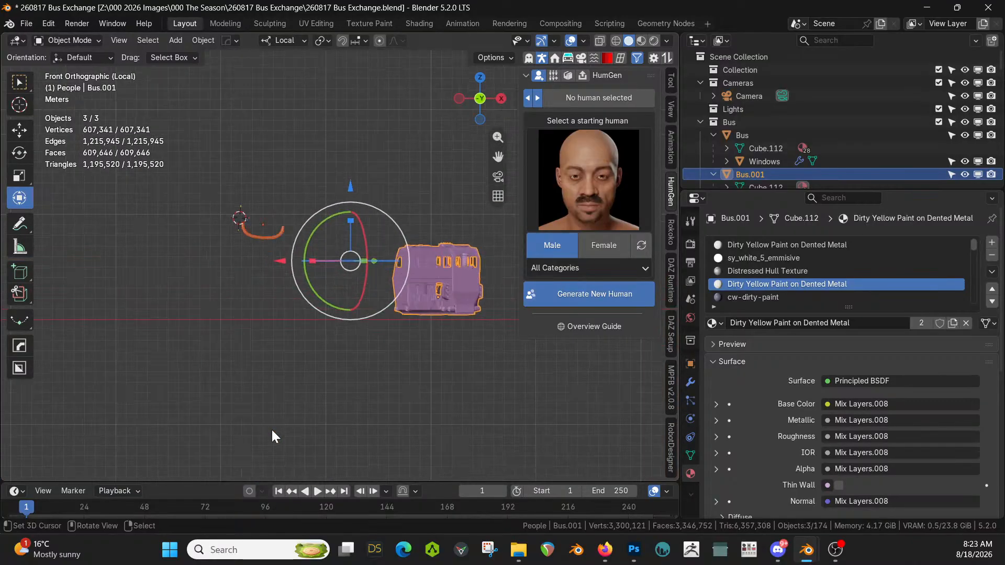
key("KP_Divide")
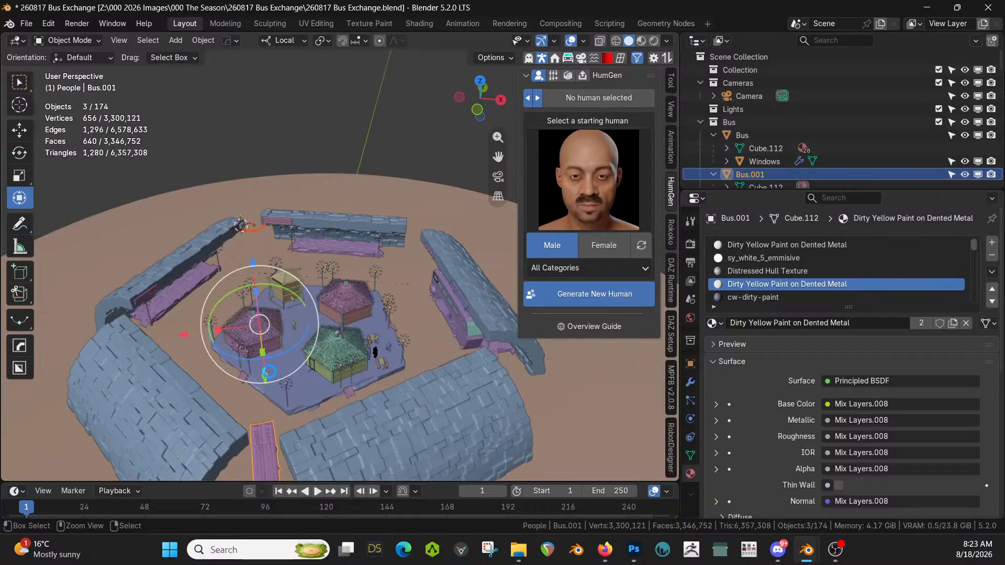
Save the Bus Exchange scene file
key("ctrl+s")
key("Tab")
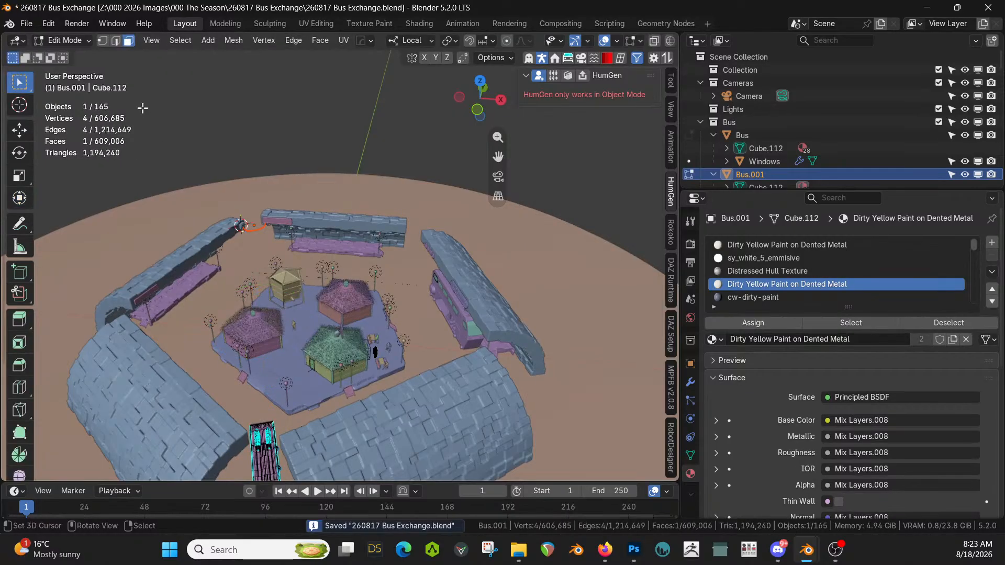
key("Tab")
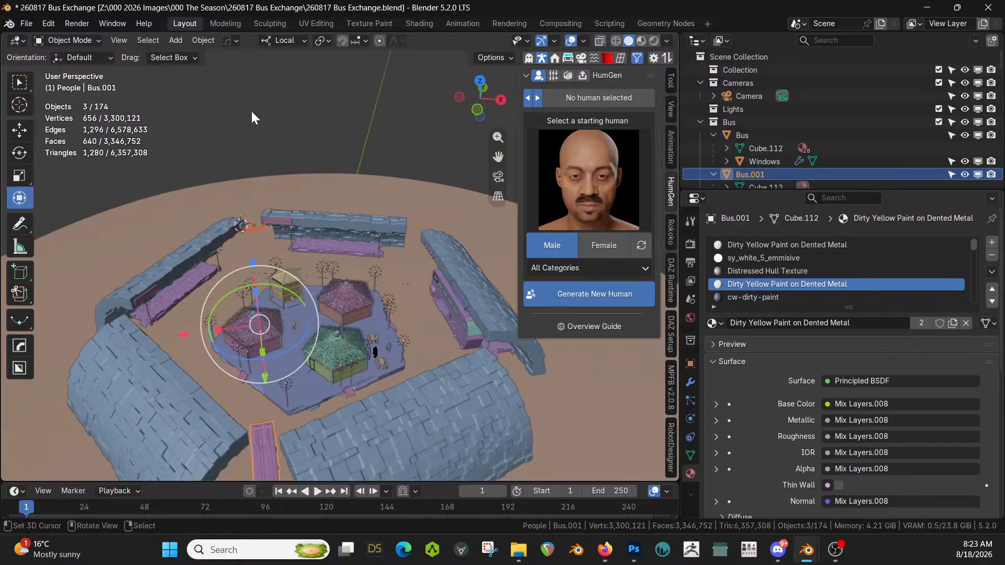
Link the Rubber material from the existing cable on the pink panel to the new cable spanning the gap
left_click(250, 231)
key("KP_Decimal")
middle_click_drag(247, 229, 488, 228)
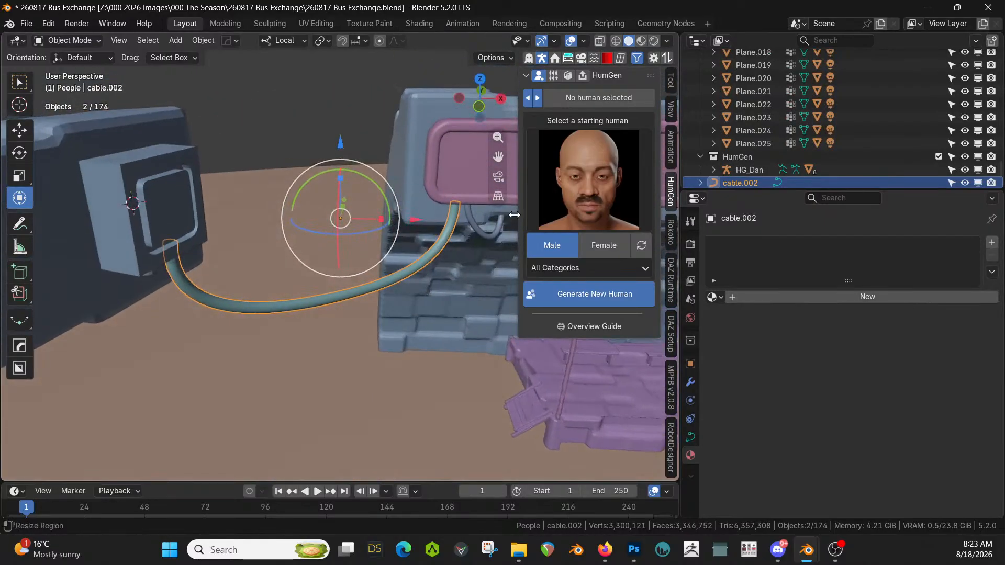
left_click(479, 232, "shift")
key("ctrl+l")
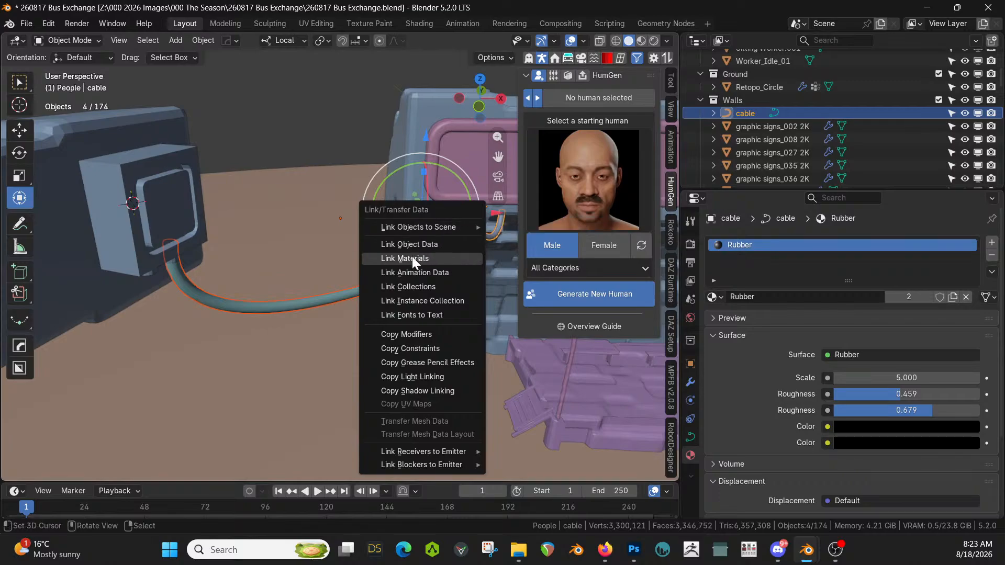
left_click(417, 259)
Inset the end faces of both cable sockets under the box fixture by about 0.031 m
middle_click_drag(306, 256, 391, 202)
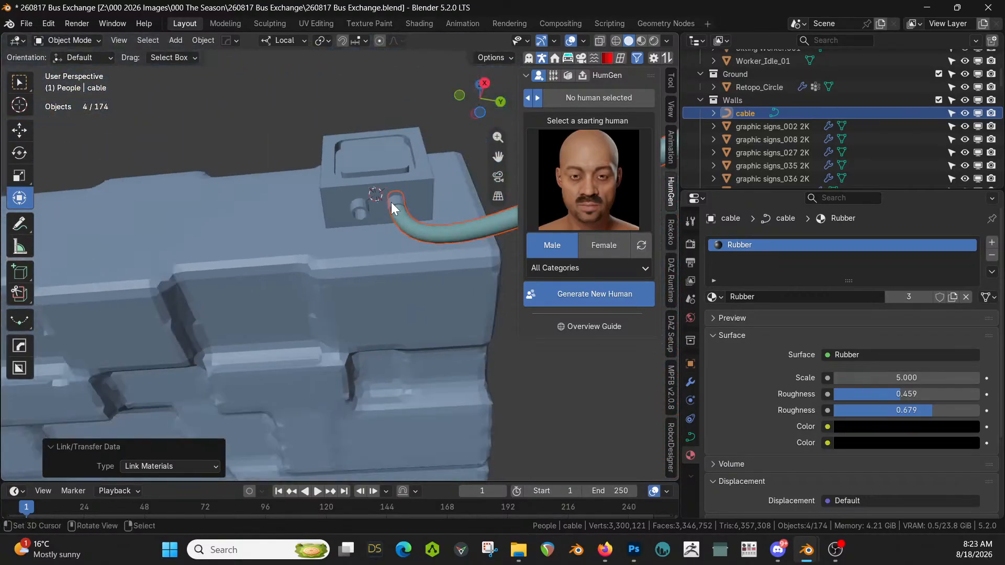
scroll(391, 203, "down", 2)
scroll(388, 222, "up", 3)
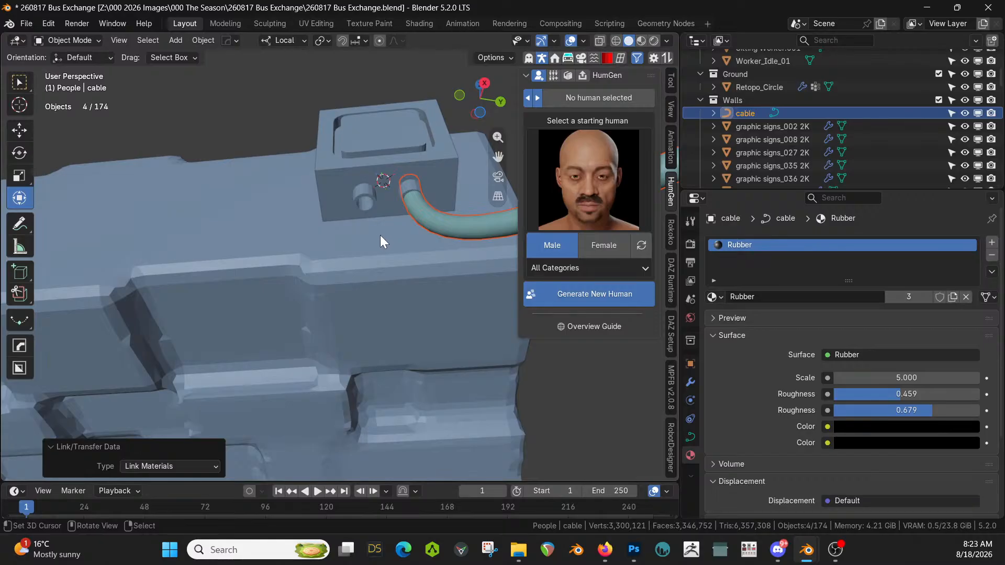
left_click(359, 174)
middle_click_drag(359, 175, 353, 153)
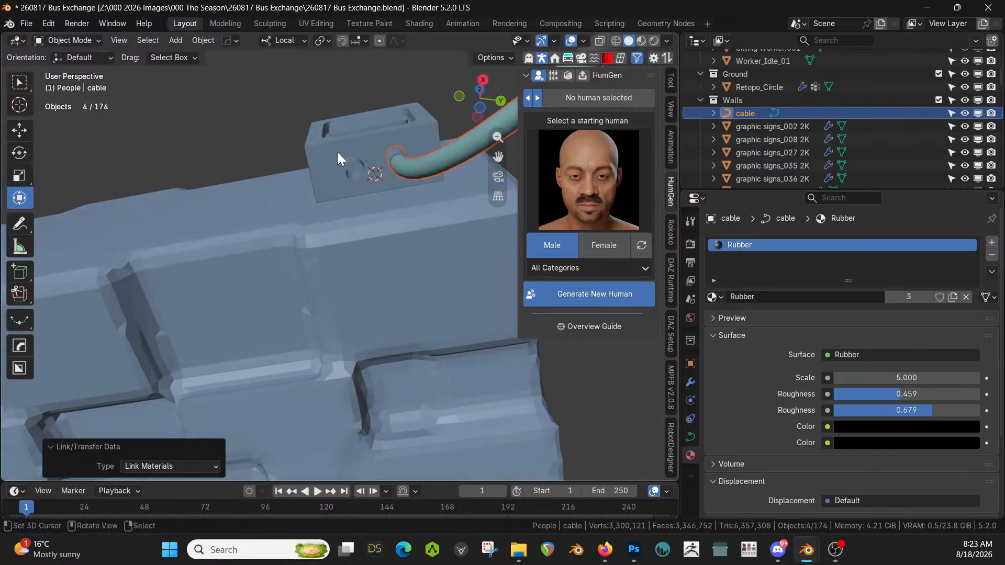
key("Tab")
key("i")
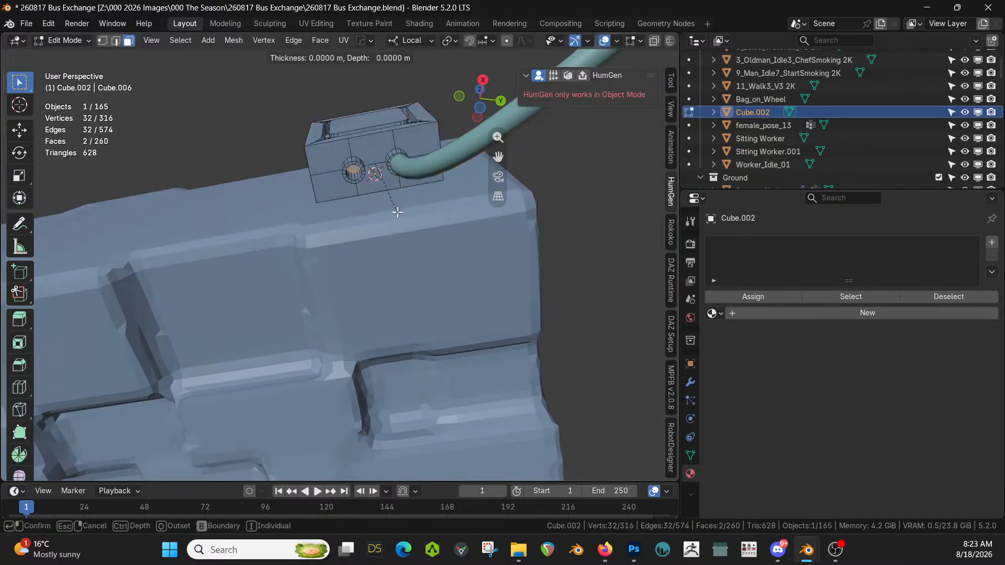
left_click(394, 210)
Extrude the free socket's end face about 1.618 m into a thin pipe and pull its end back about 0.638 m
key("e")
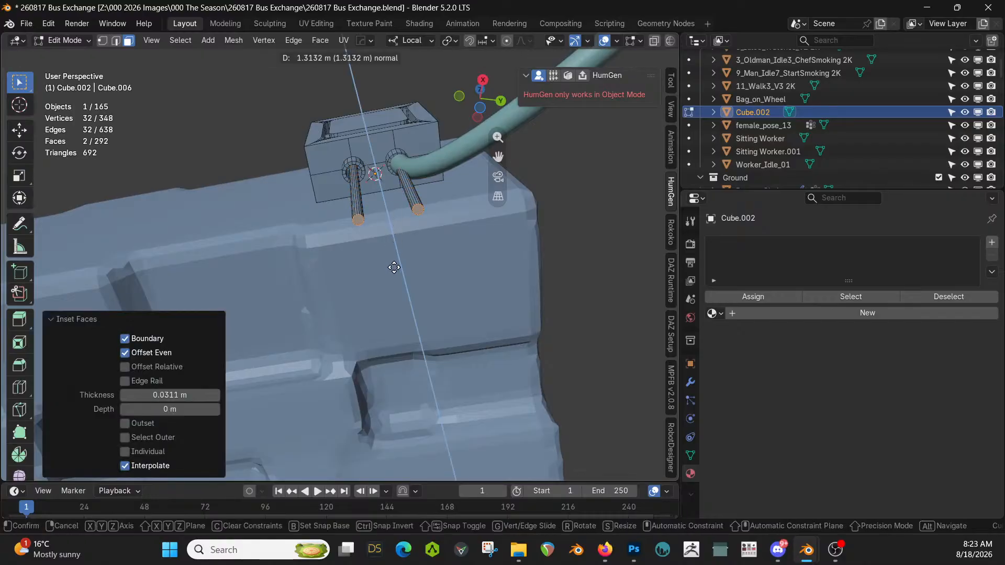
right_click(391, 265)
left_click(354, 170)
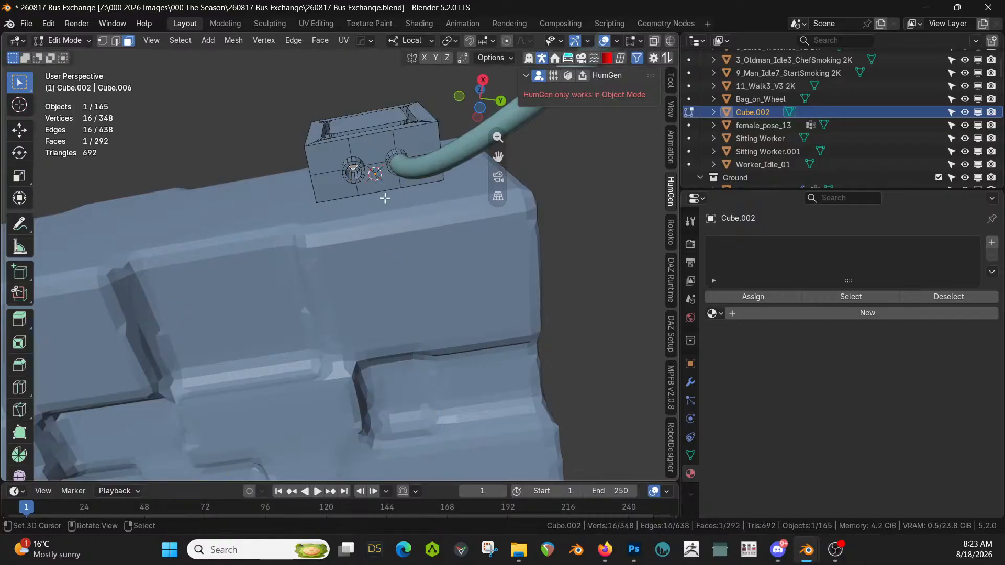
key("e")
left_click(383, 274)
middle_click_drag(383, 275, 501, 362)
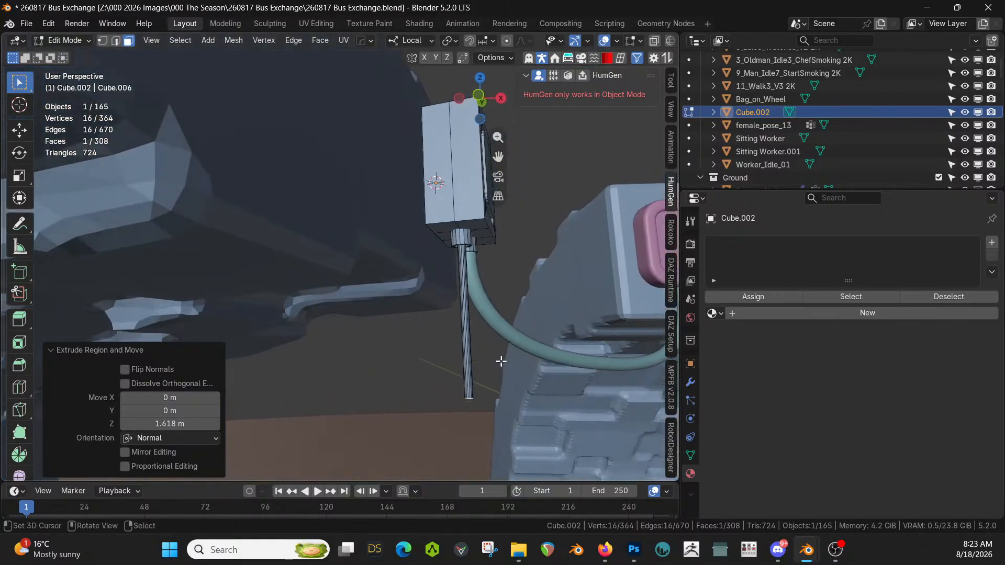
key("e")
left_click(505, 291)
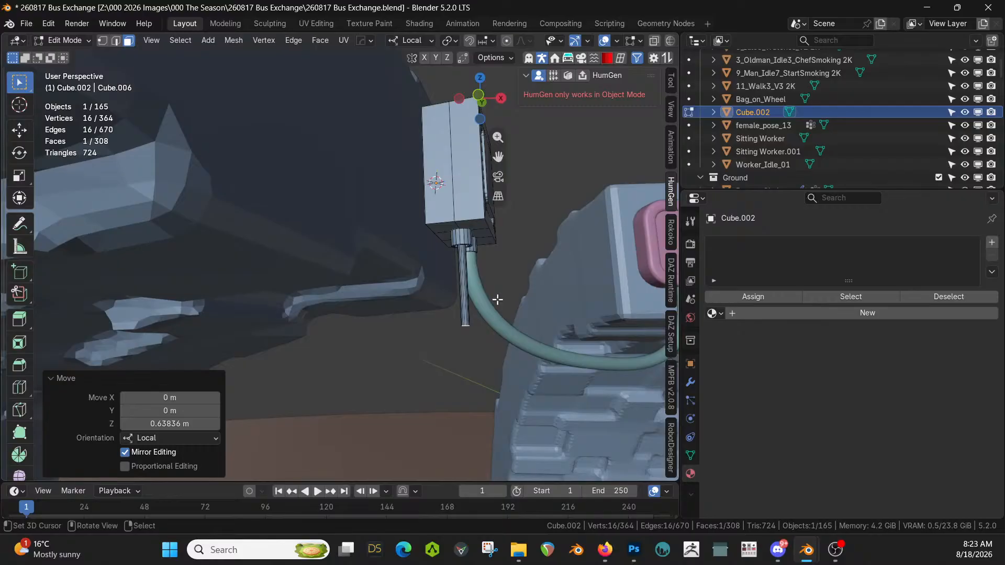
Duplicate the pipe's end face in place and rotate the copy 90° about its local Y axis
key("shift+d")
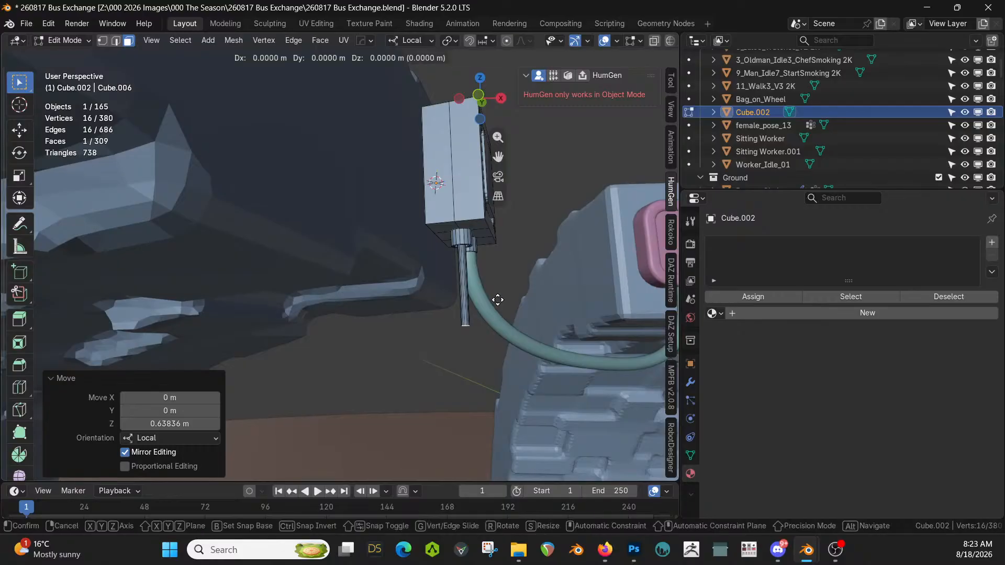
right_click(497, 299)
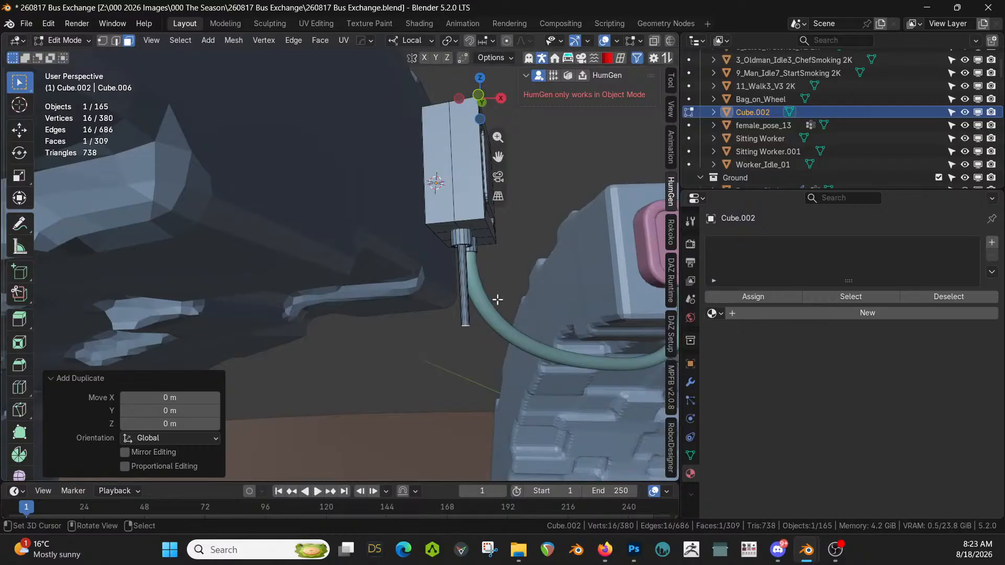
left_click(450, 40)
left_click(493, 101)
left_click(24, 201)
key("r")
key("y")
key("y")
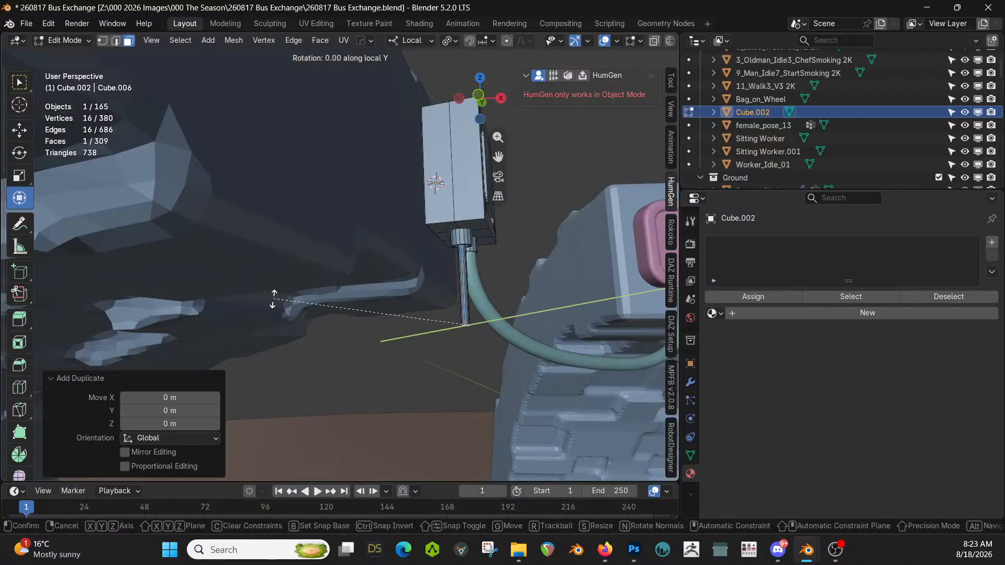
key("9")
key("0")
key("Return")
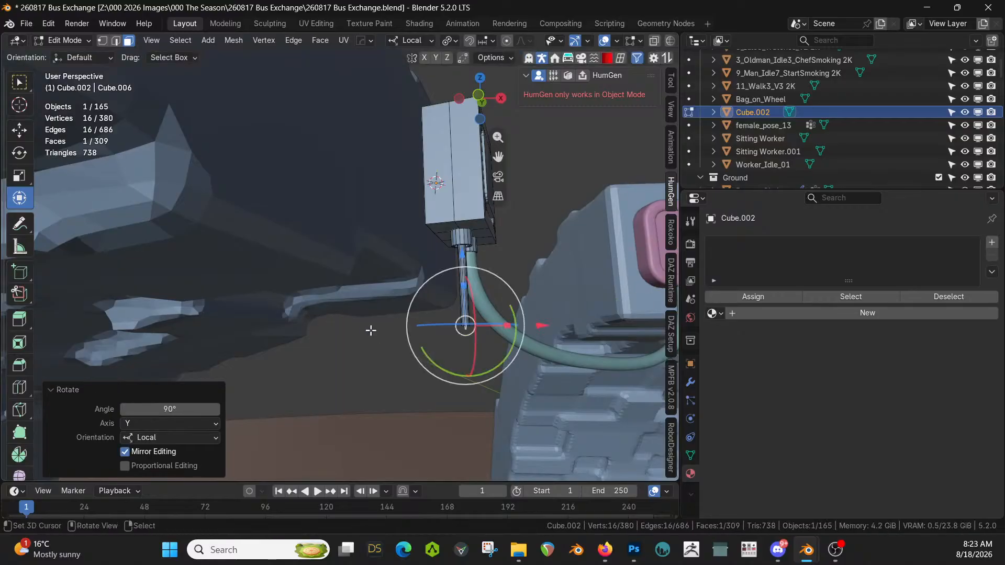
Move the rotated face about -0.057 m along local X and about -0.081 m along local Z
key("g")
key("x")
key("x")
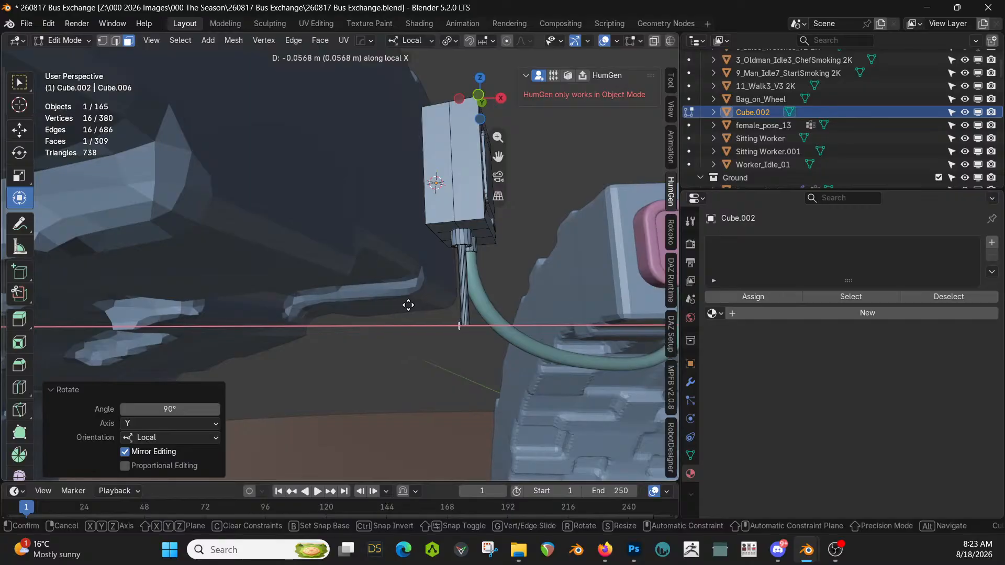
left_click(408, 305)
key("g")
key("z")
key("z")
left_click(408, 314)
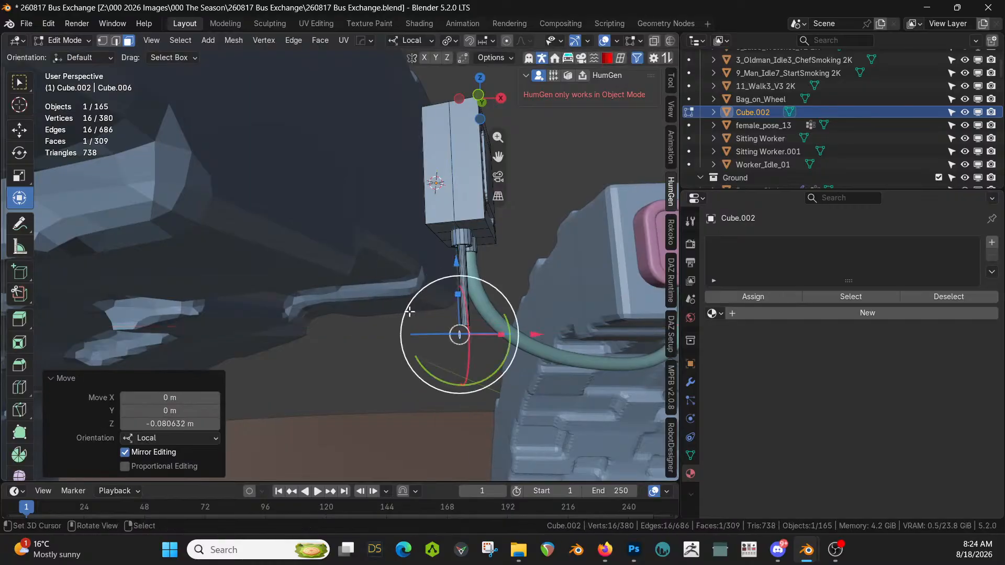
Bridge the pipe's end face and the rotated face into a rounded elbow with 6 cuts
middle_click_drag(408, 314, 352, 267)
scroll(351, 267, "up", 5)
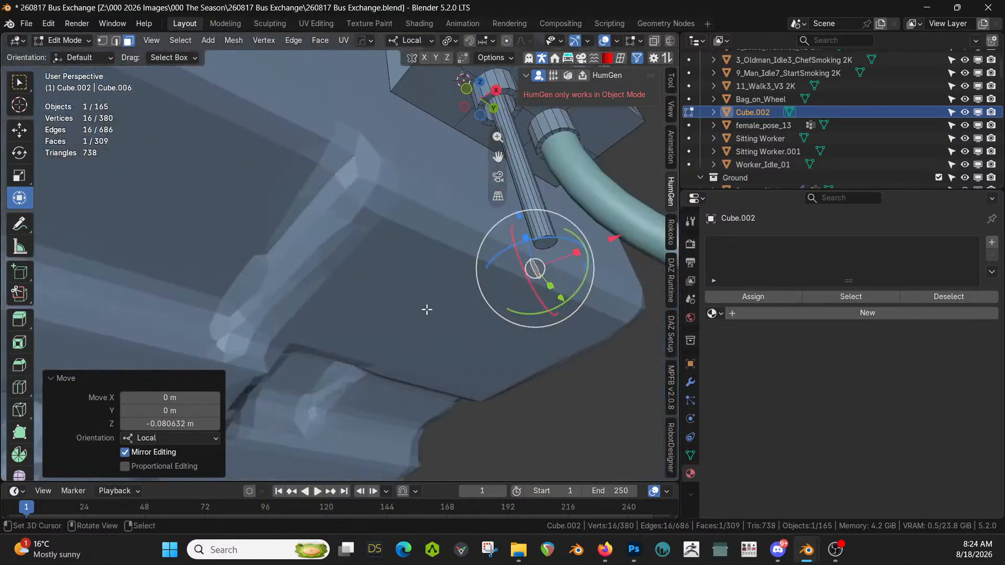
left_click(548, 245, "shift")
key("ctrl+e")
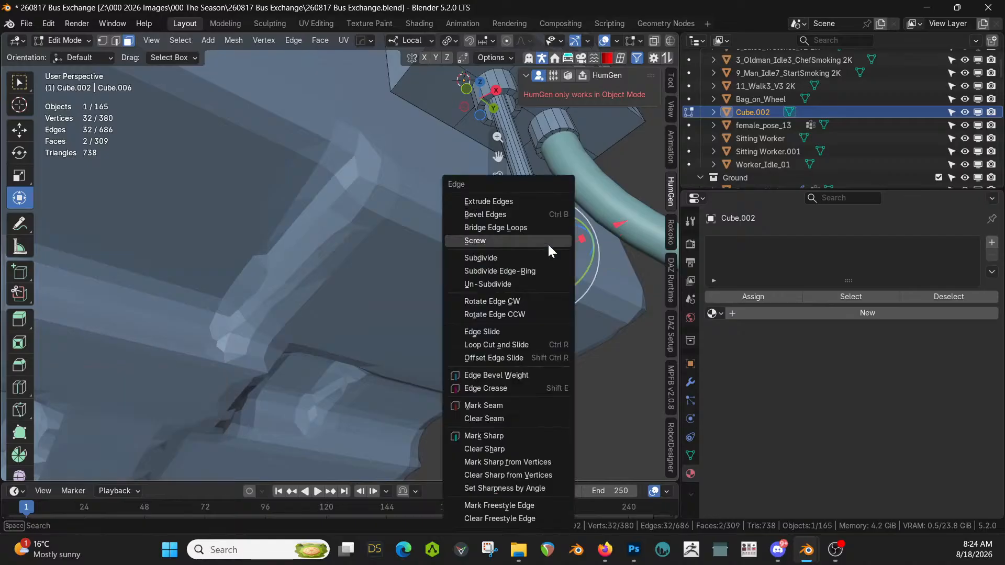
left_click(525, 227)
middle_click_drag(525, 227, 265, 375)
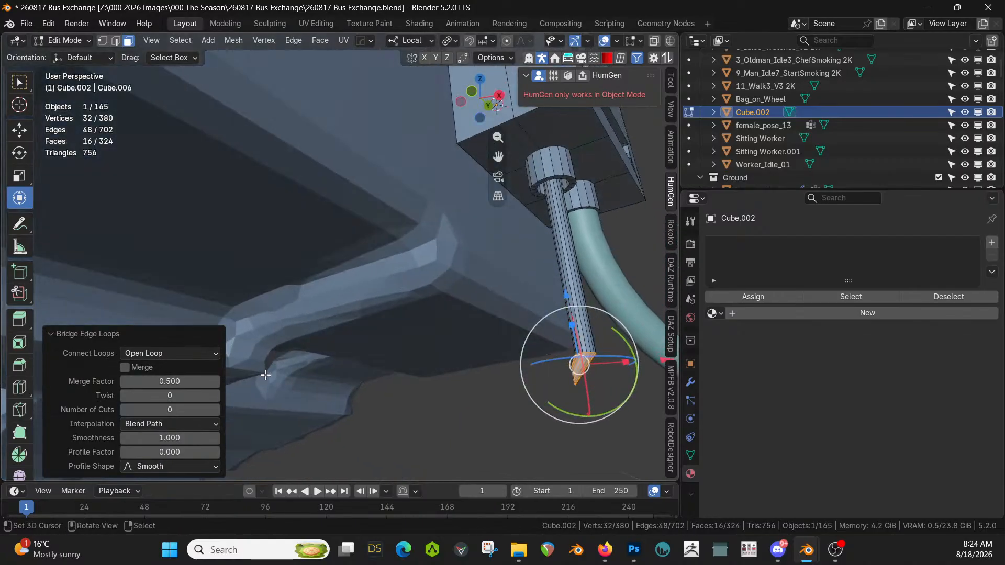
left_click(216, 411)
left_click(216, 411)
left_click(217, 411)
left_click(216, 411)
left_click(216, 410)
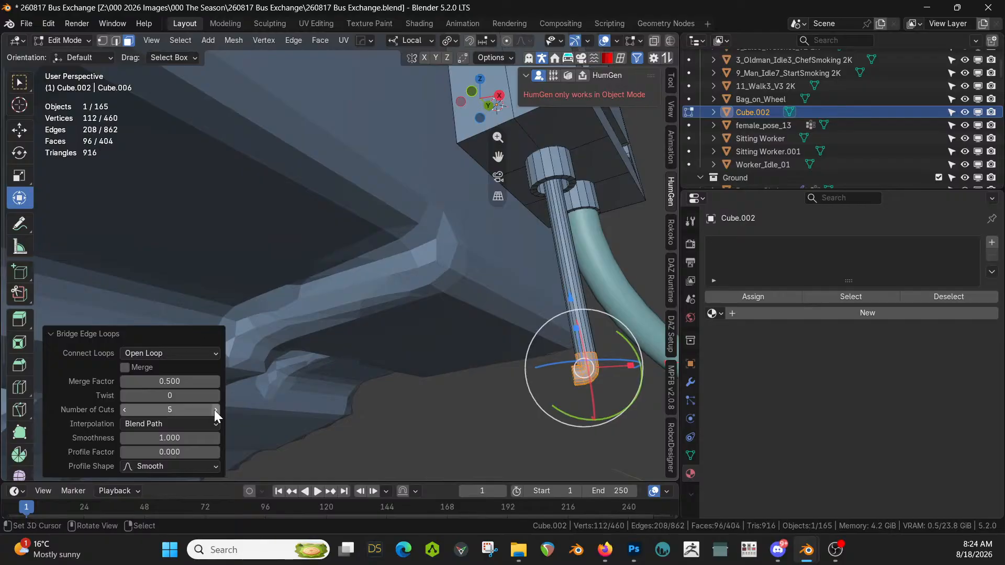
left_click(216, 411)
middle_click_drag(240, 410, 491, 307)
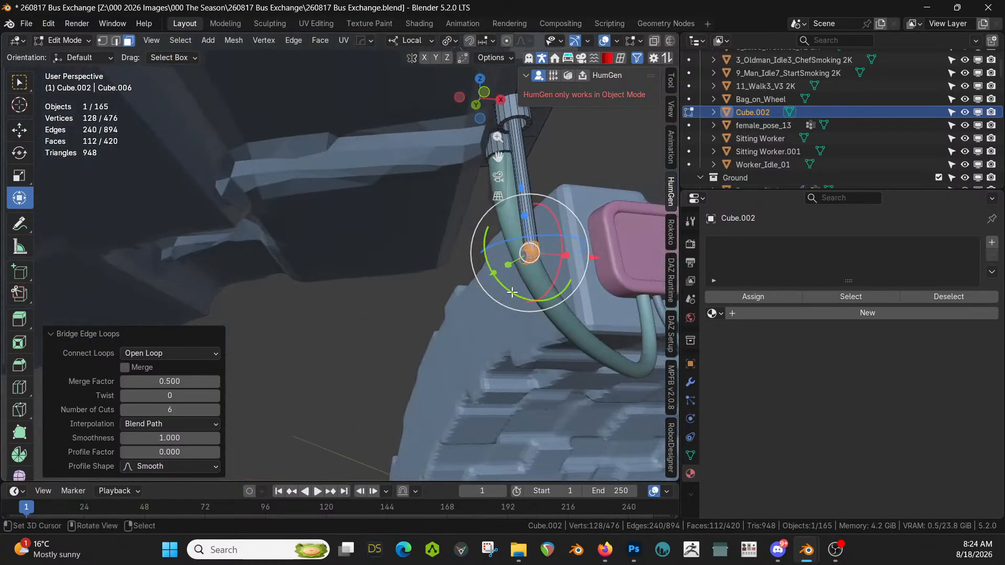
Extrude the elbow's open end about 3.19 m toward the stone arch and finish editing the mesh
right_click(522, 255)
middle_click_drag(521, 269, 467, 278)
scroll(471, 295, "down", 5)
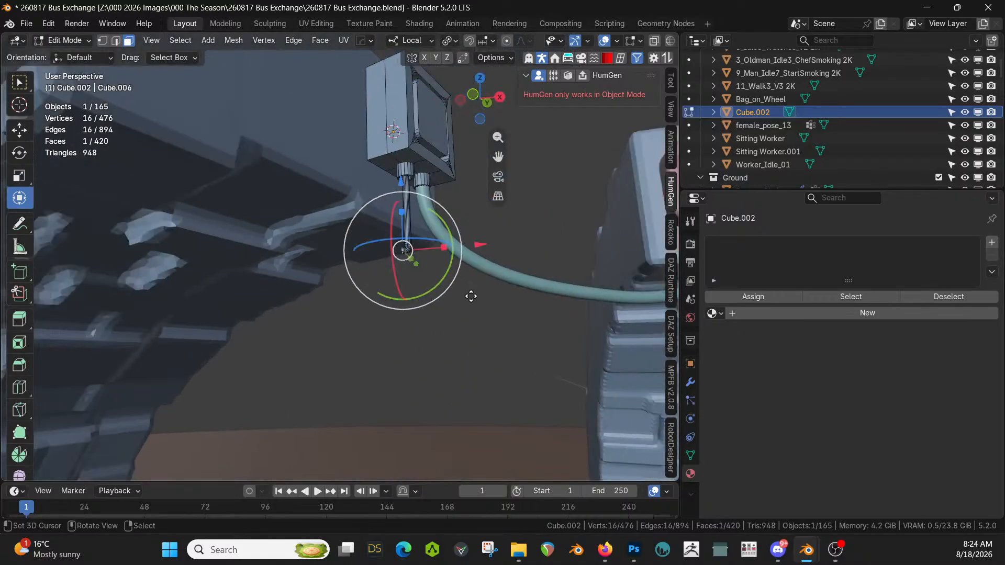
key("e")
left_click(233, 350)
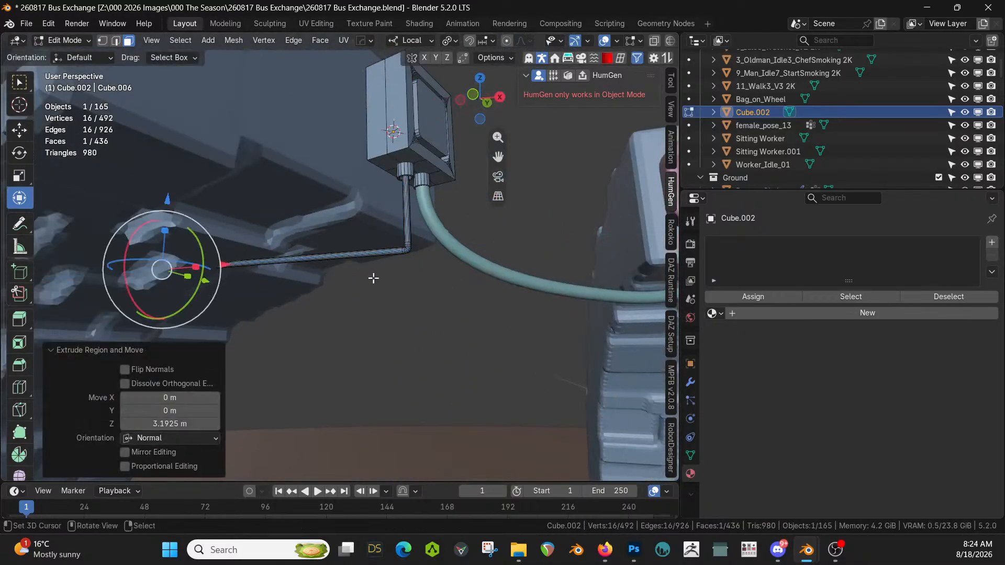
middle_click_drag(374, 278, 349, 311)
key("Tab")
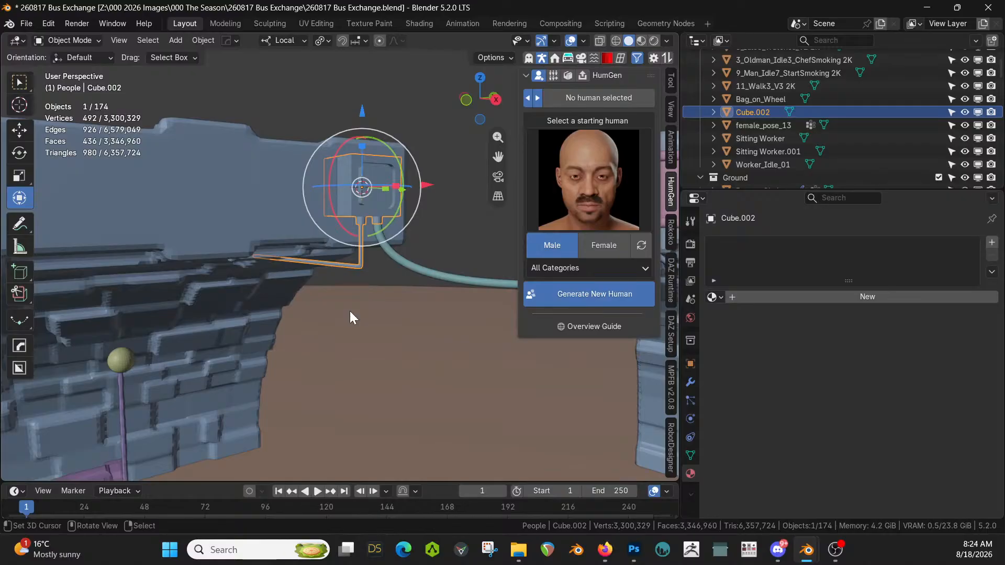
Reopen the box fixture's mesh for editing and select a face on its narrow side
middle_click_drag(358, 326, 367, 416)
scroll(369, 411, "up", 2)
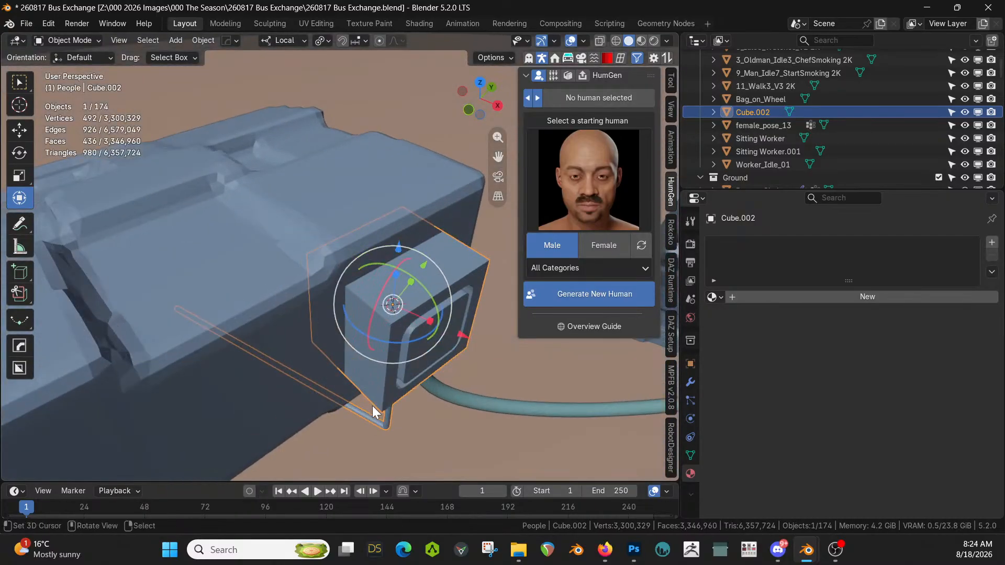
middle_click_drag(406, 327, 457, 327)
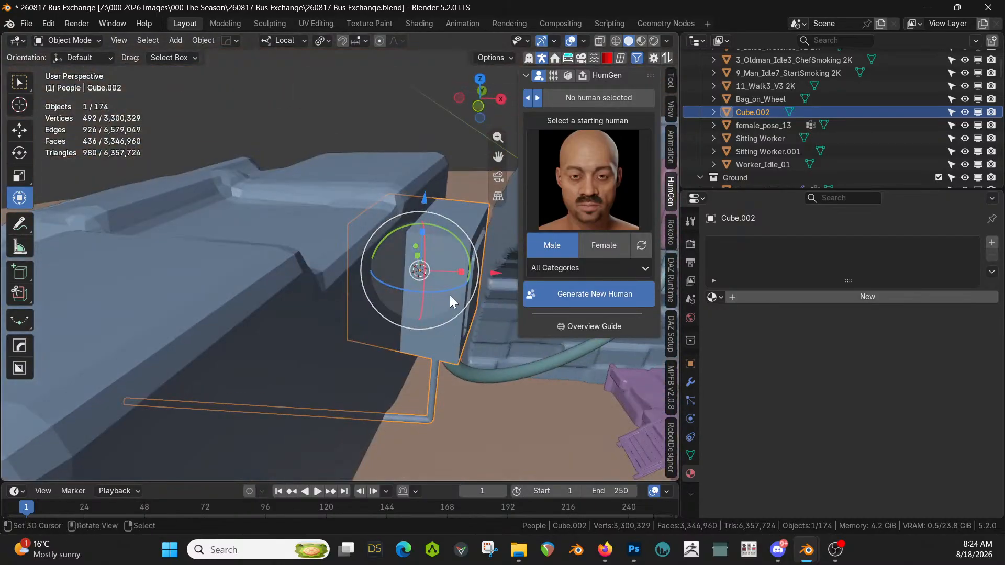
key("Tab")
left_click(446, 291)
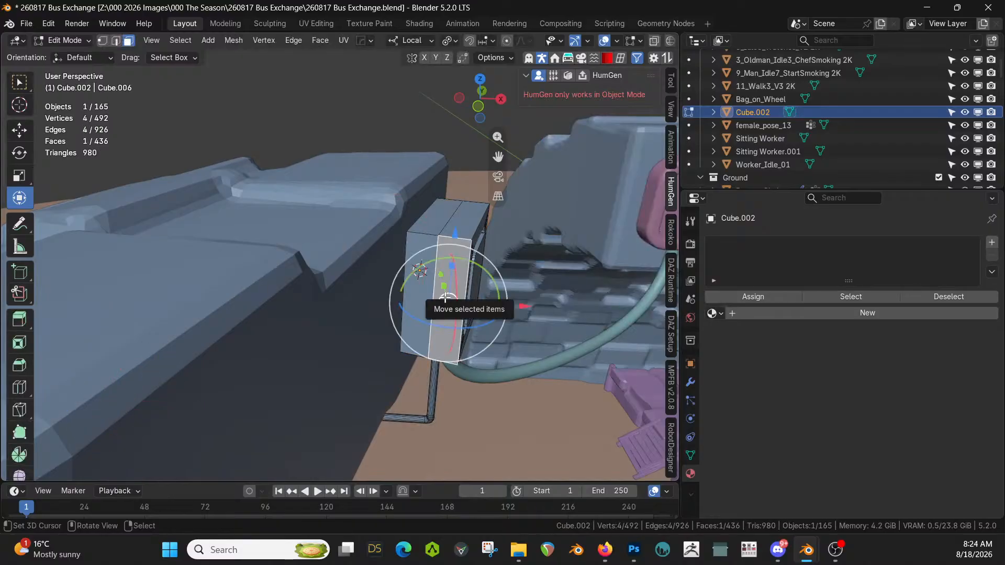
key("ctrl+r")
left_click(446, 302)
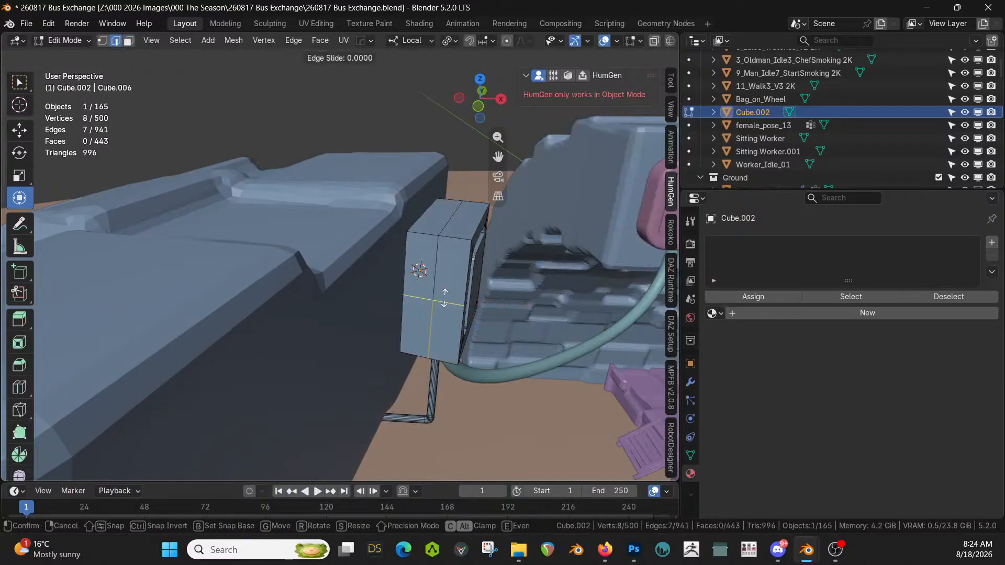
left_click(444, 299)
key("ctrl+z")
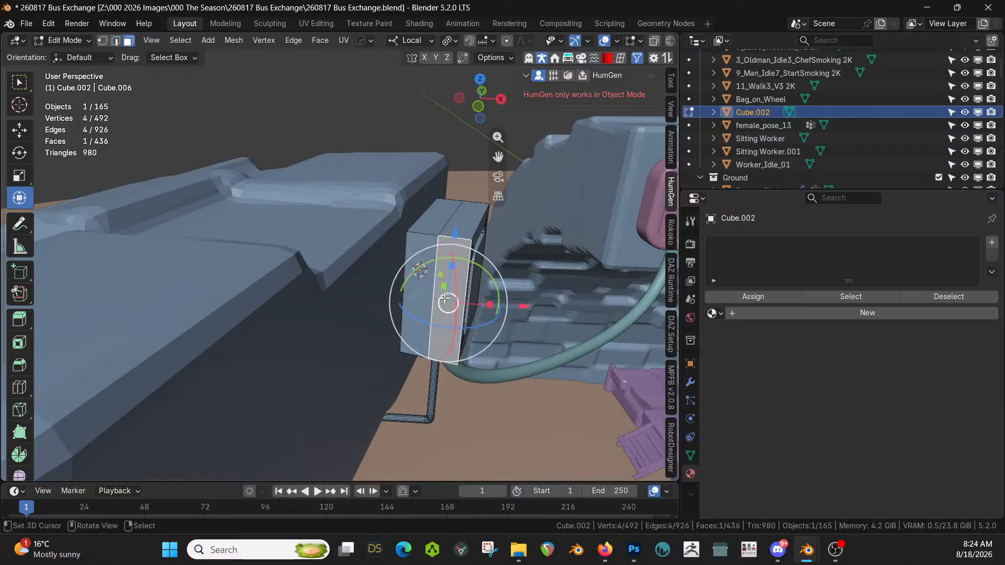
Add two evenly spaced horizontal loop cuts to the sides of the box fixture
key("ctrl+r")
scroll(444, 298, "up", 1)
left_click(444, 299)
left_click(444, 299)
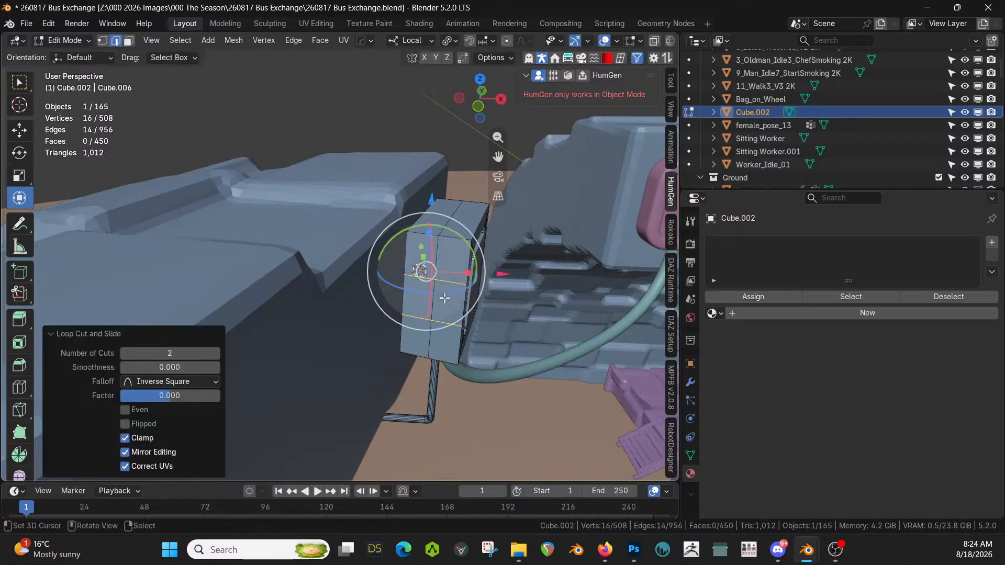
Add two evenly spaced loop cuts across the top of the box fixture
middle_click_drag(444, 298, 282, 295)
left_click(282, 295)
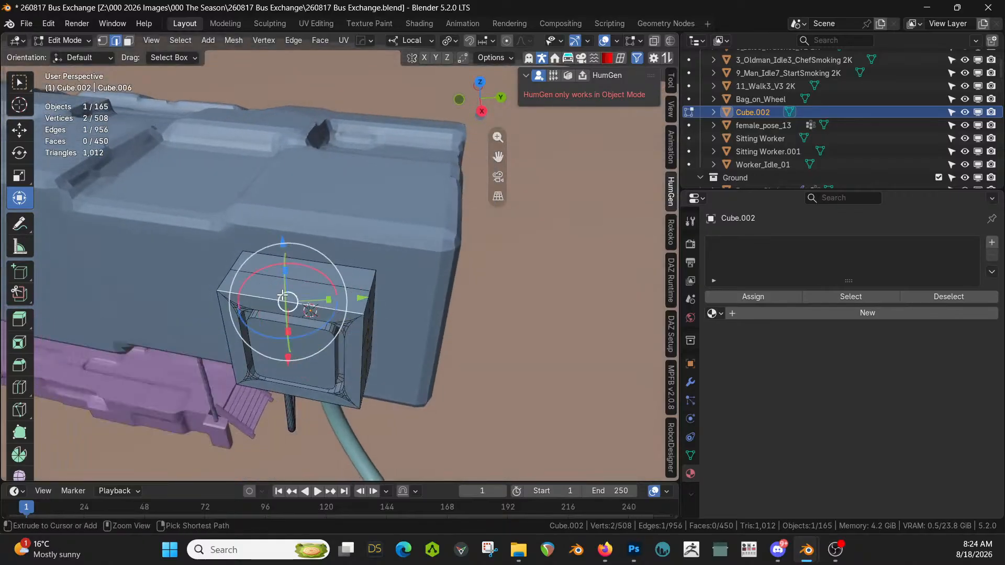
key("ctrl+r")
left_click(282, 295)
left_click(282, 295)
Select one face on the box's top and on each narrow side, and extend the selection to all coplanar faces
middle_click_drag(282, 295, 387, 278)
key("3")
right_click(374, 328)
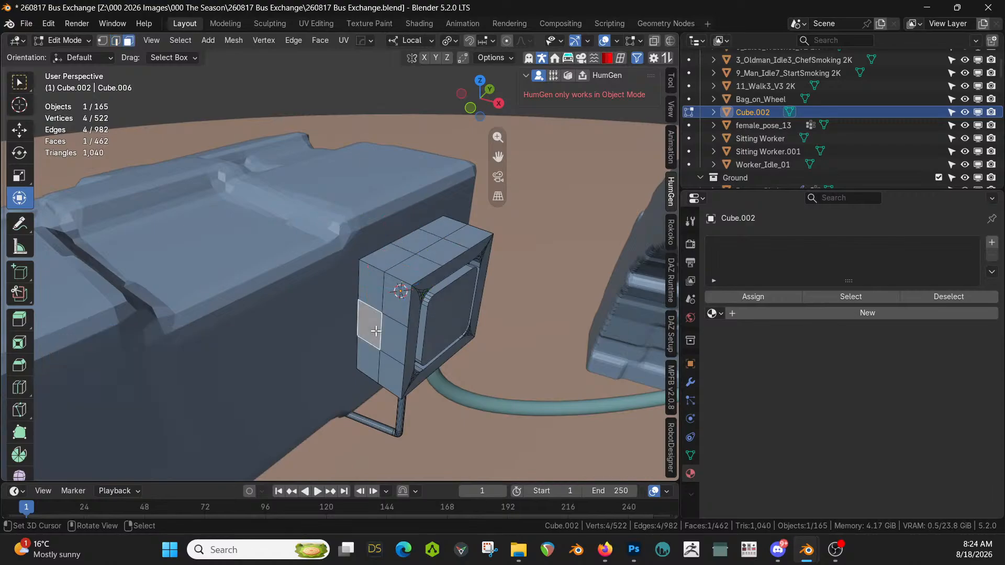
right_click(419, 240, "shift")
middle_click_drag(418, 241, 321, 264)
right_click(317, 308, "shift")
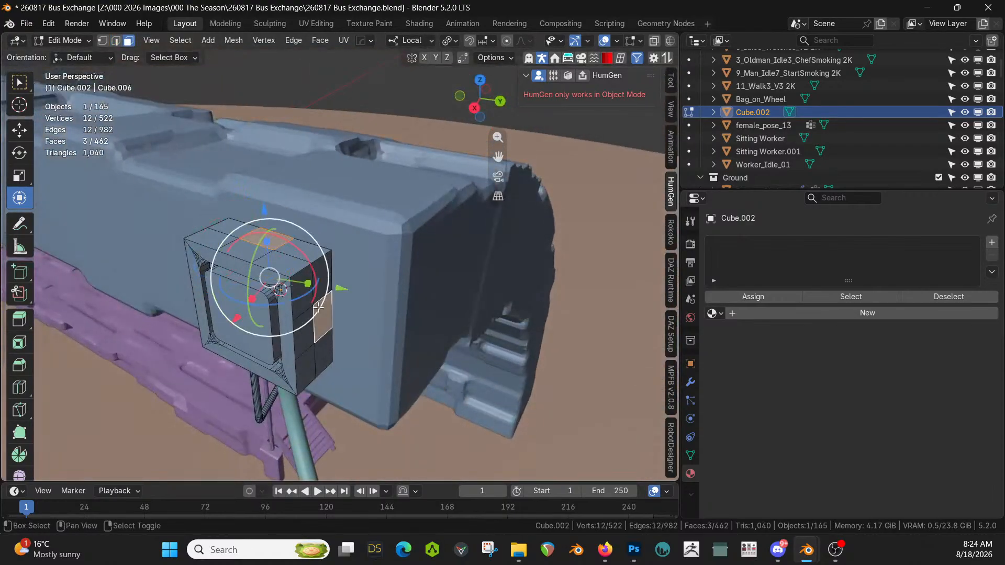
key("shift+g")
left_click(275, 380)
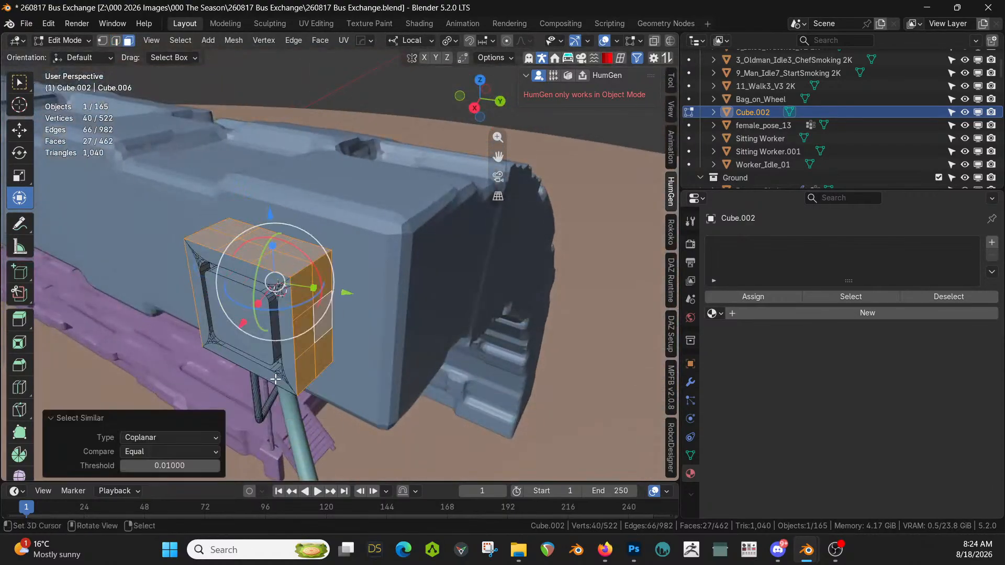
Leave mesh editing and run Random Loop Extrude on the box fixture with 2 subdivision cuts
key("Tab")
key("shift+q")
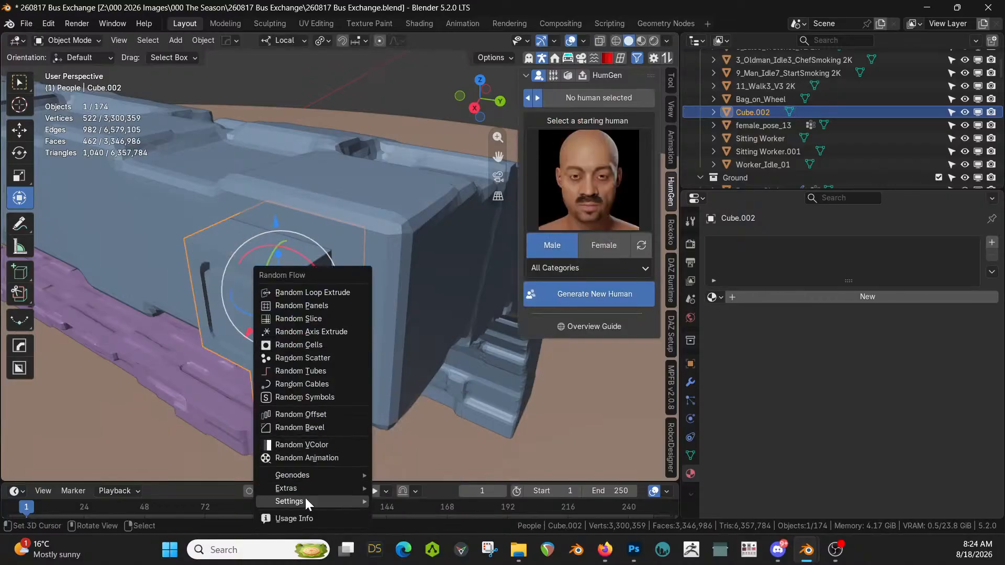
mouse_move(304, 501)
left_click(448, 401)
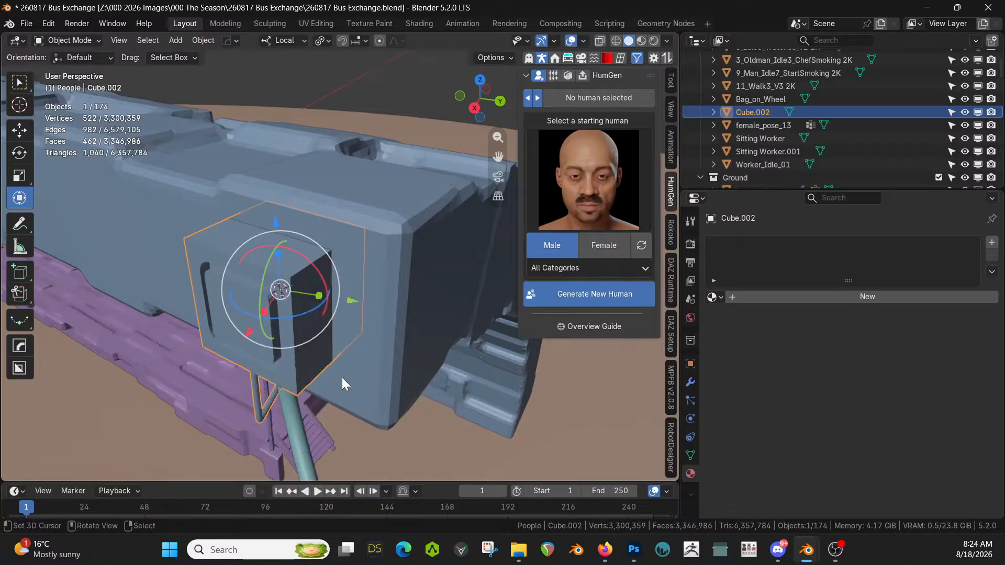
key("shift+q")
mouse_move(341, 378)
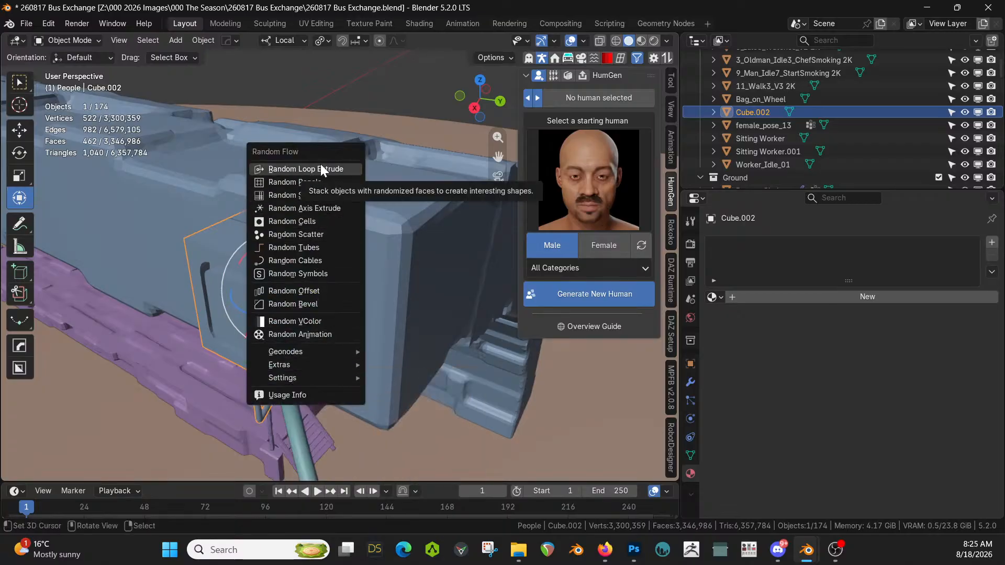
left_click(320, 167)
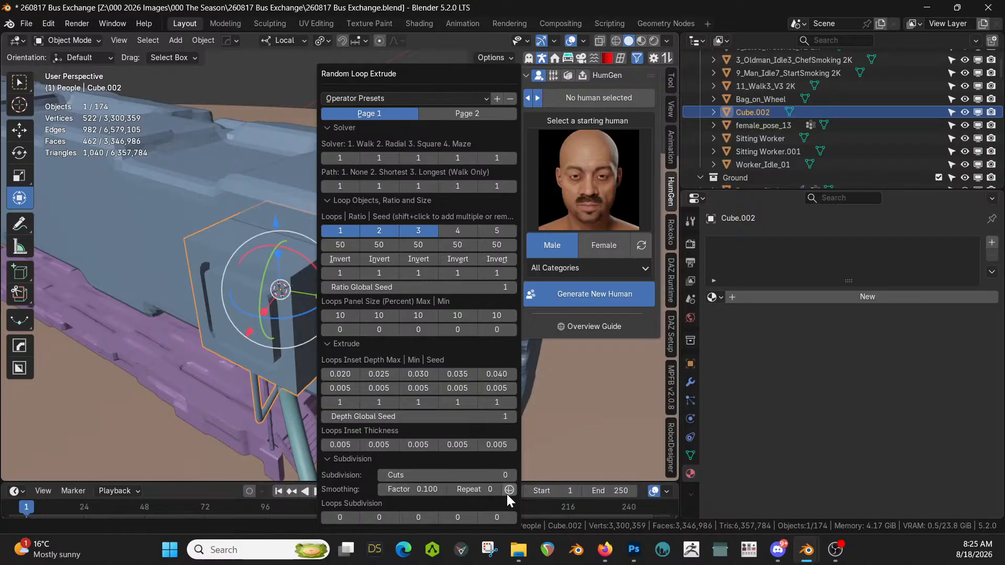
left_click(511, 473)
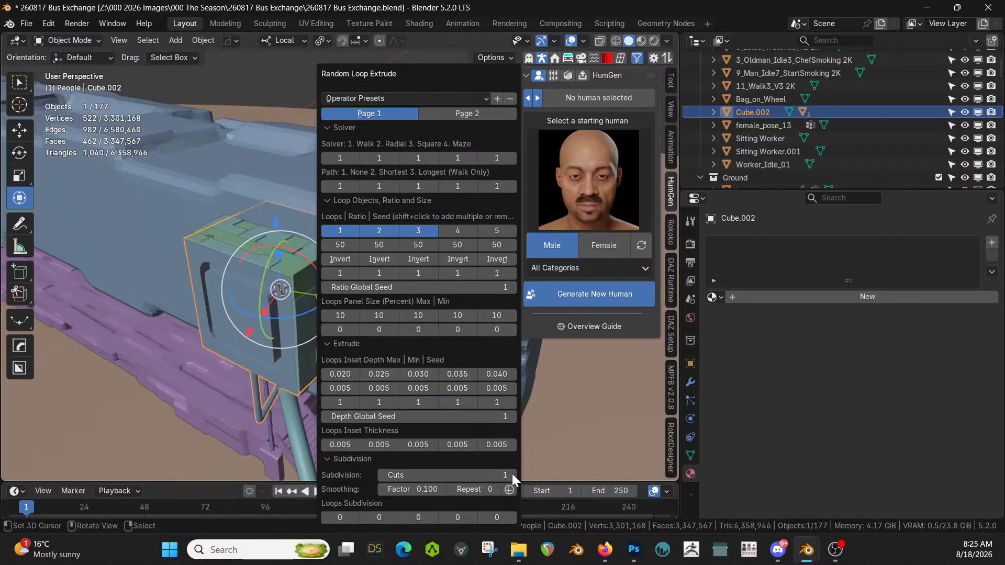
left_click(512, 475)
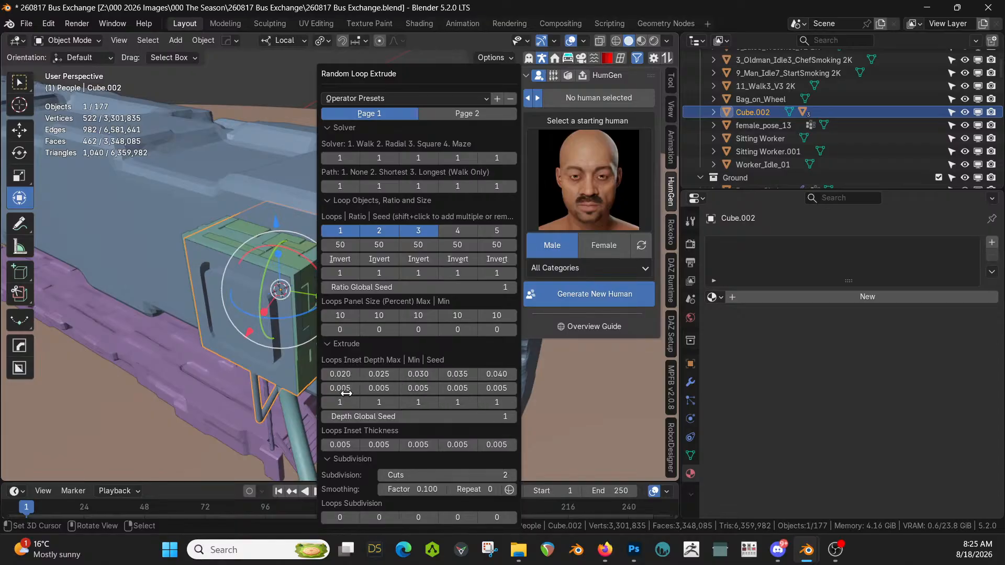
Set the loop extrude's maximum inset depth to 0.1 for the first loop and 0.05 for the second
left_click(340, 373)
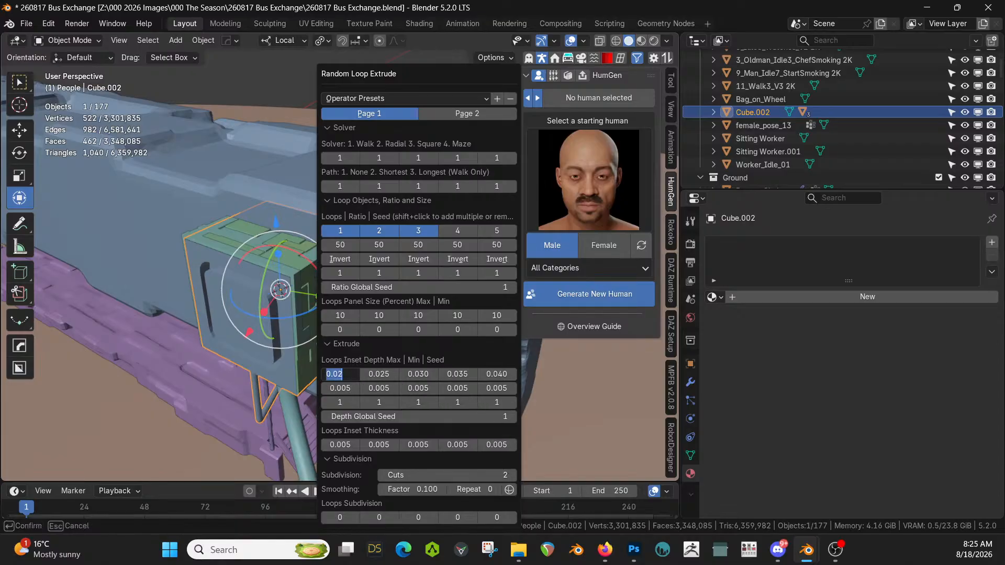
type(".1")
key("Return")
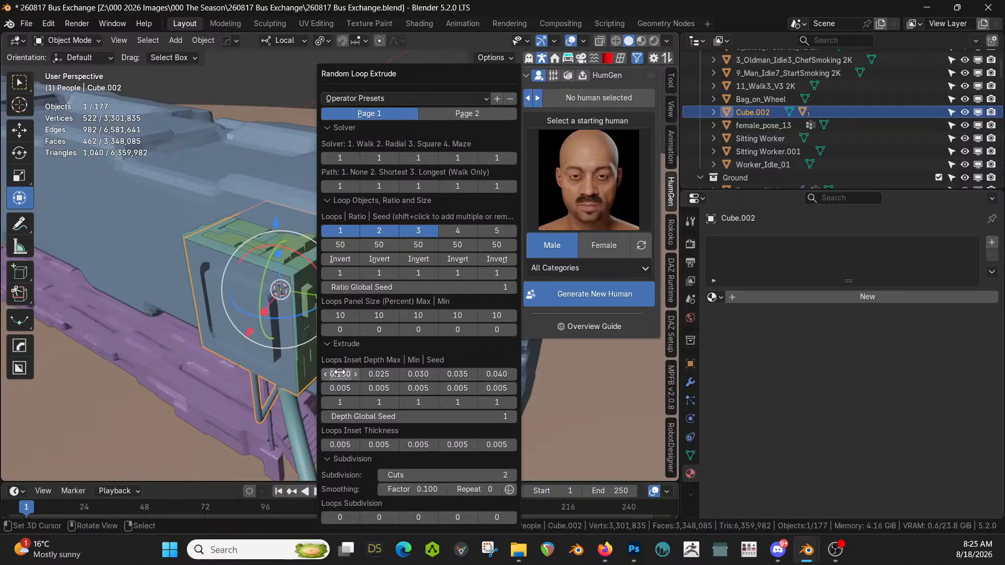
left_click(382, 373)
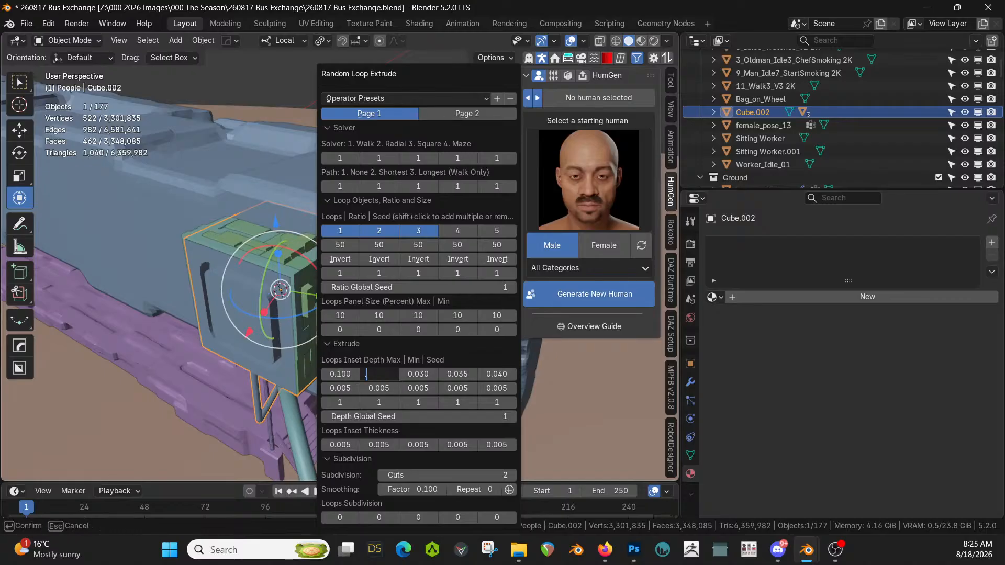
type(".05")
key("Return")
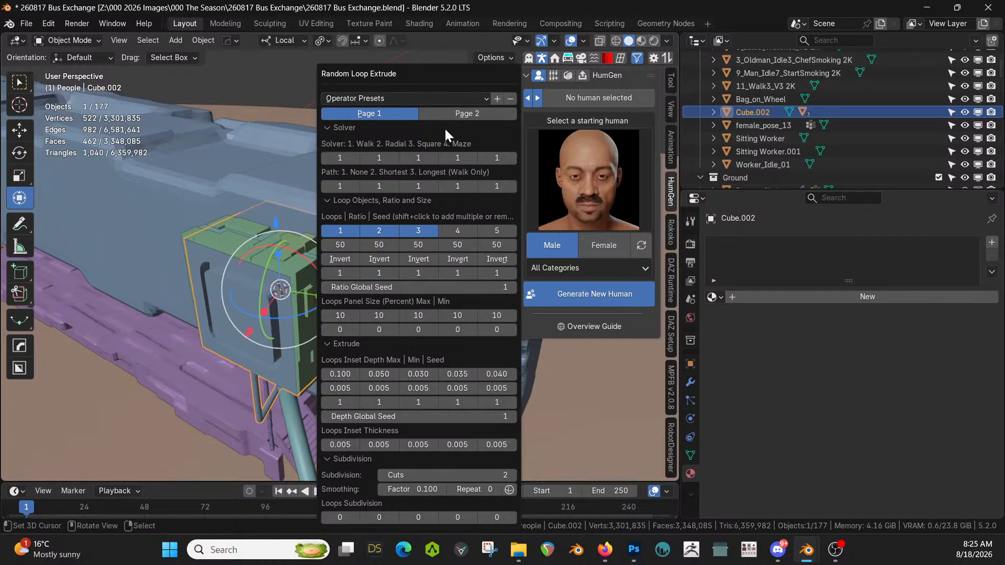
Try the loop extrude with Loop From Source turned off, and turn the option back on
left_click(451, 114)
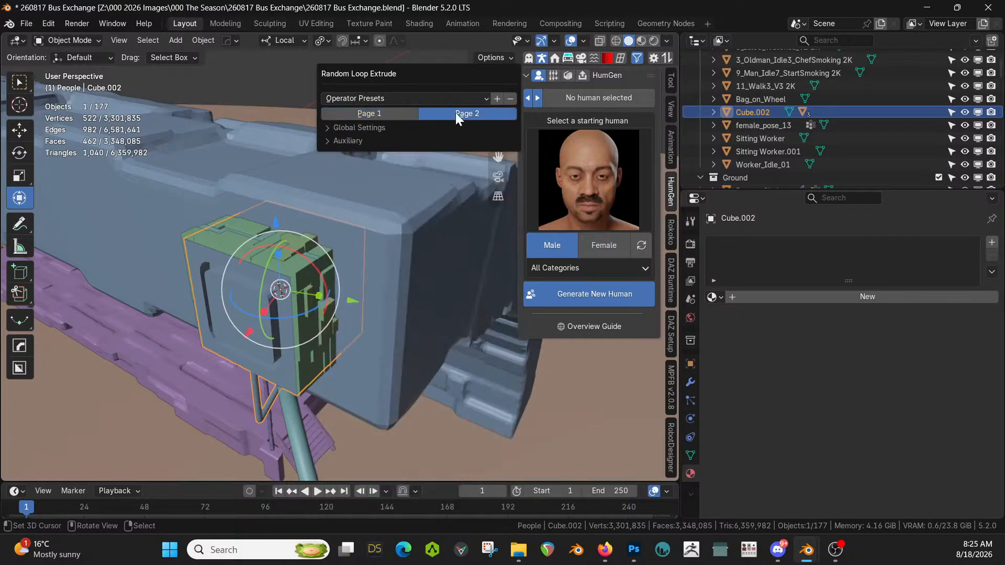
left_click(330, 128)
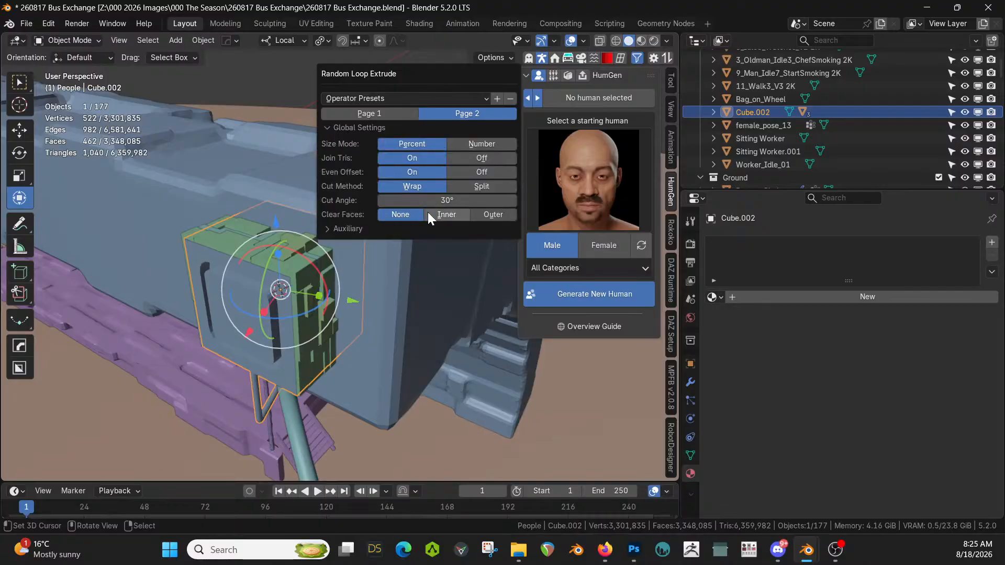
left_click(337, 226)
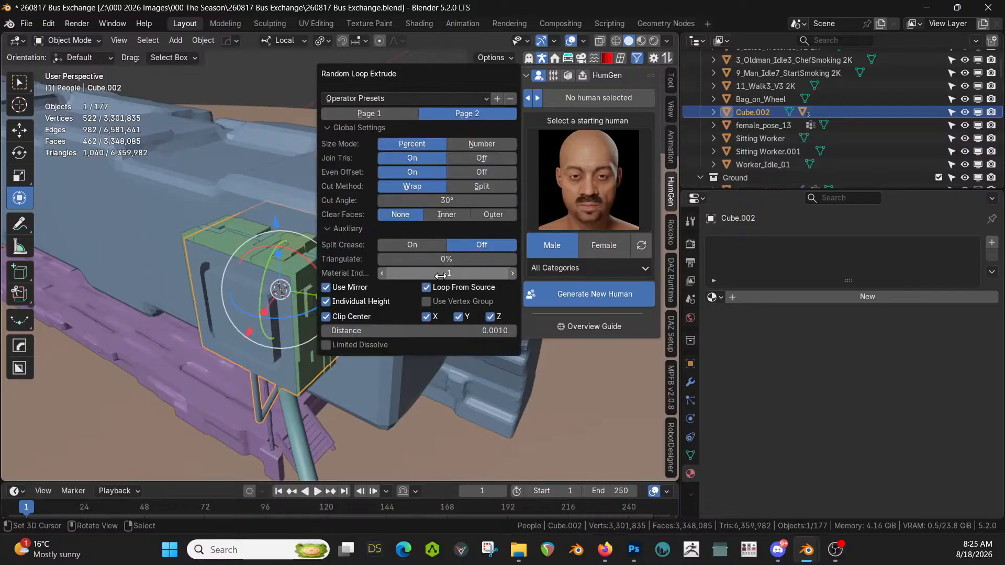
left_click(427, 288)
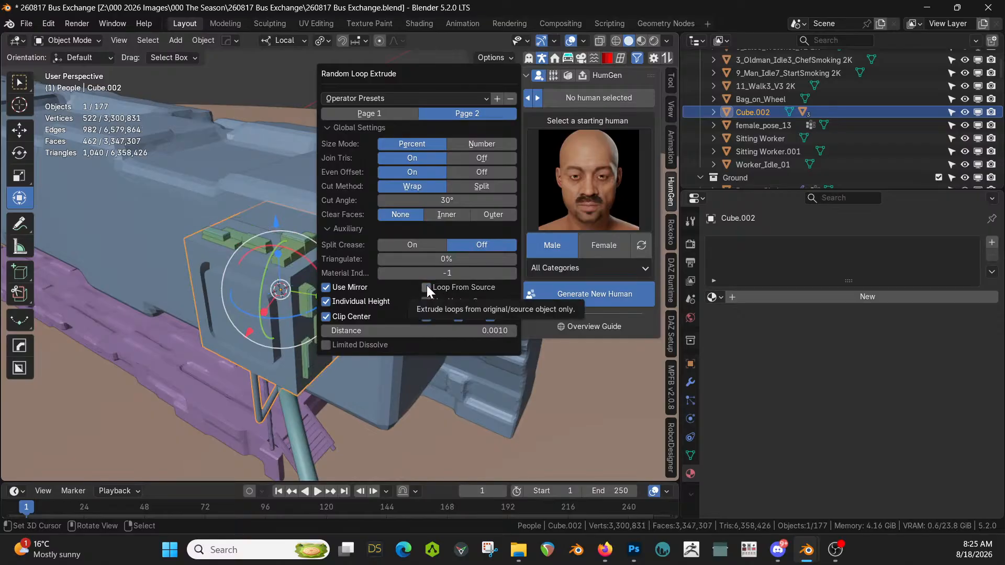
left_click(427, 287)
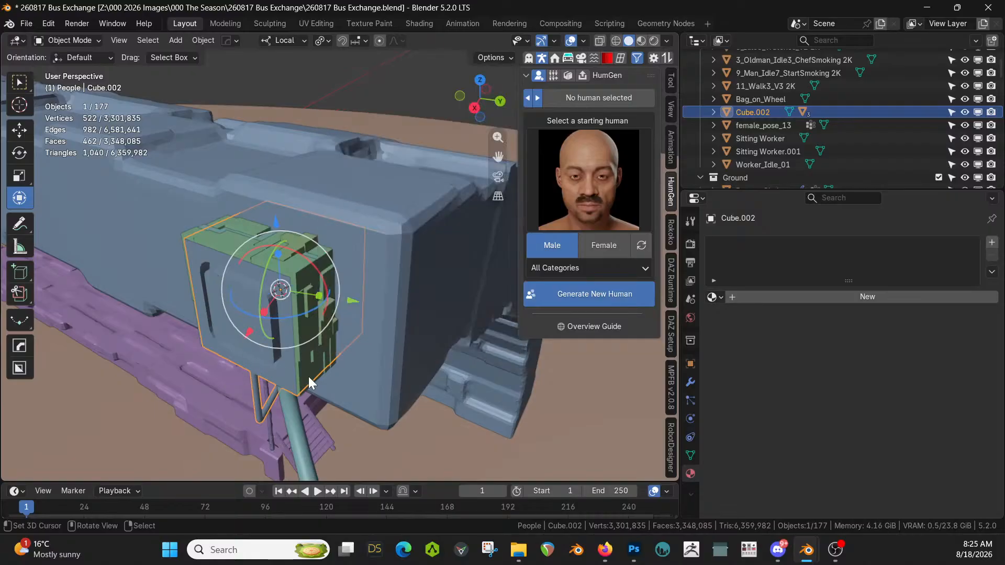
Select the three generated loop-extrude panel objects on the box fixture and join them into one object
scroll(329, 377, "up", 5)
middle_click_drag(369, 379, 348, 387)
scroll(434, 364, "down", 4)
scroll(327, 359, "up", 5)
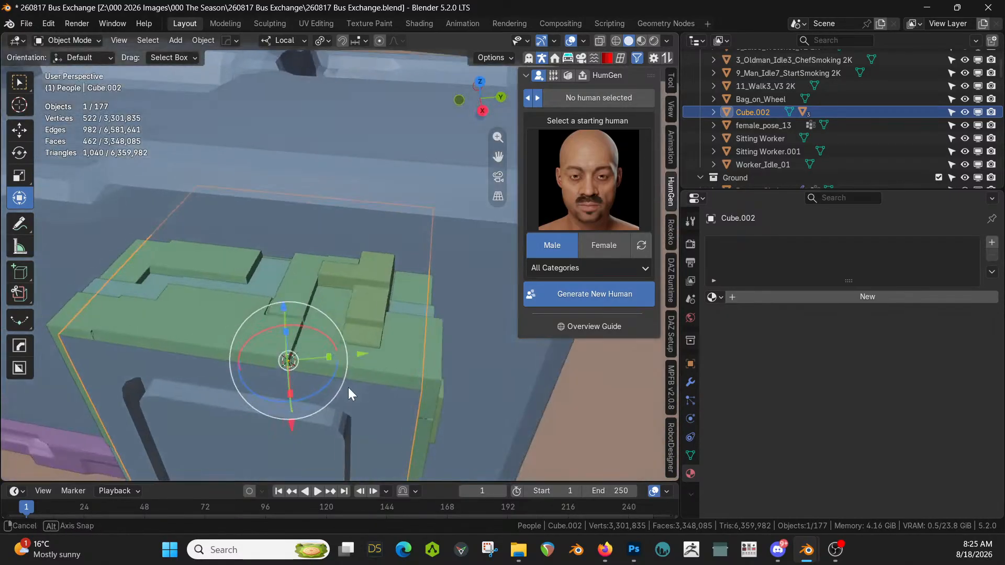
left_click(145, 282)
left_click(143, 281, "shift")
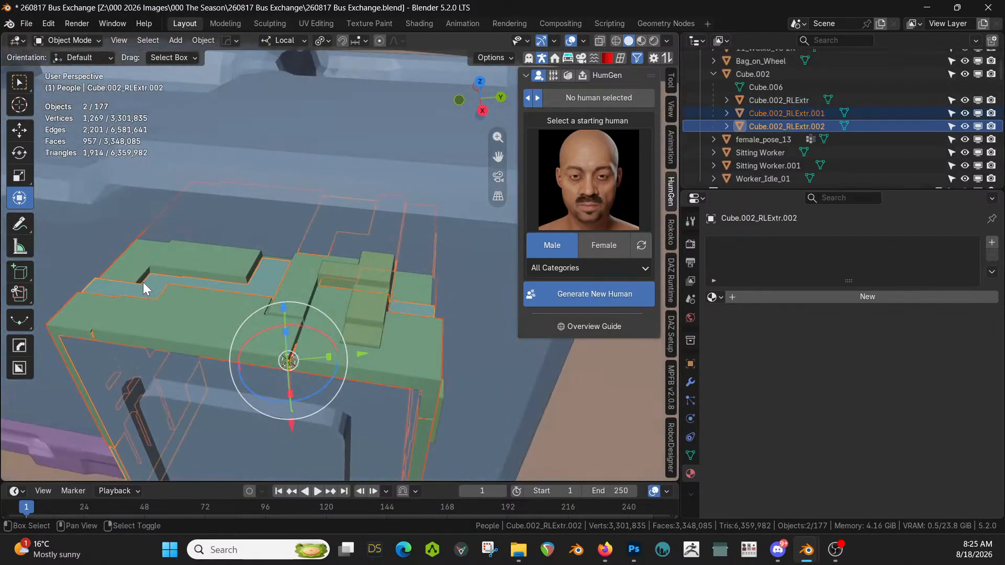
left_click(371, 309, "shift")
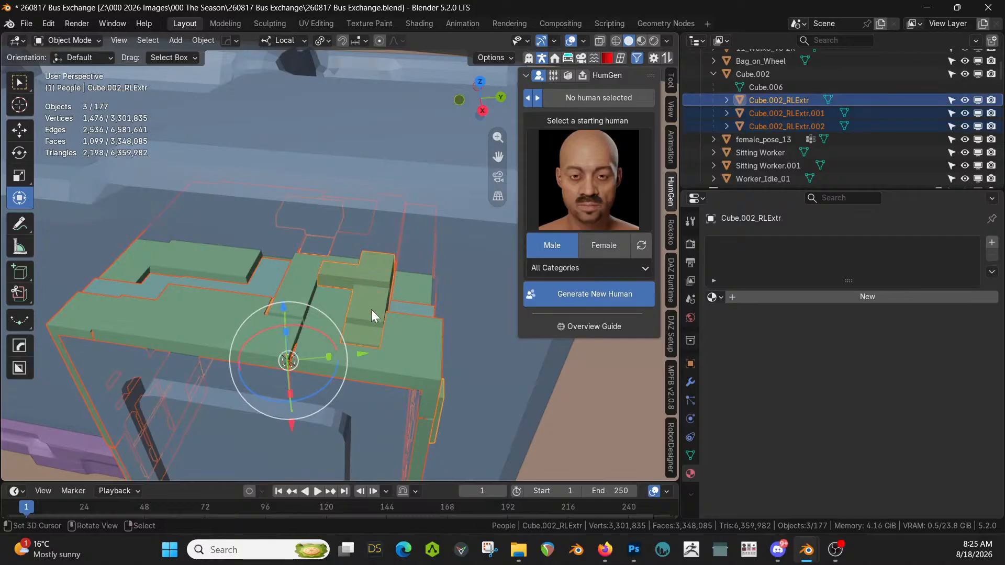
key("ctrl+j")
Open the joined panel object's mesh for editing
middle_click_drag(371, 310, 278, 296)
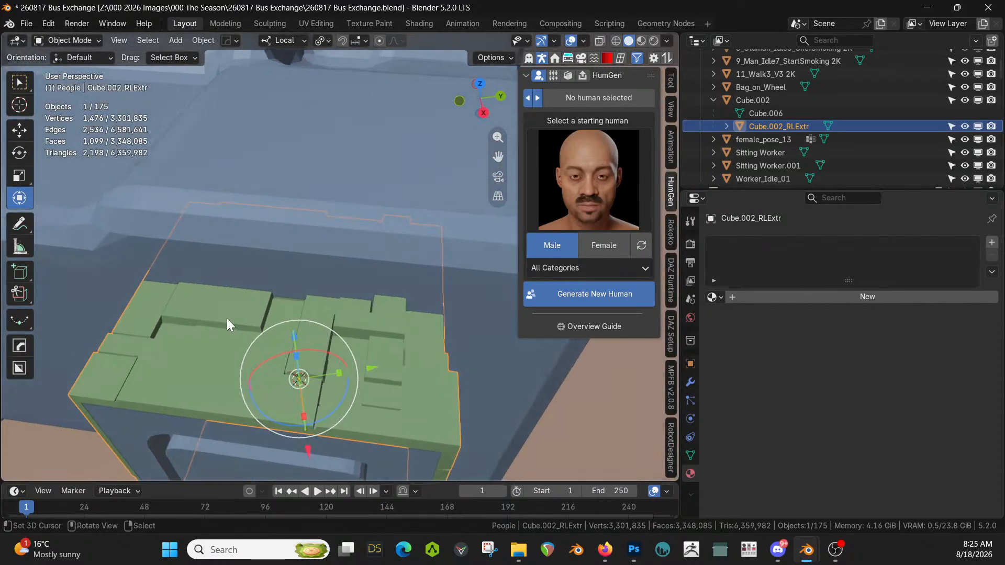
left_click(215, 308)
left_click(214, 308)
key("Tab")
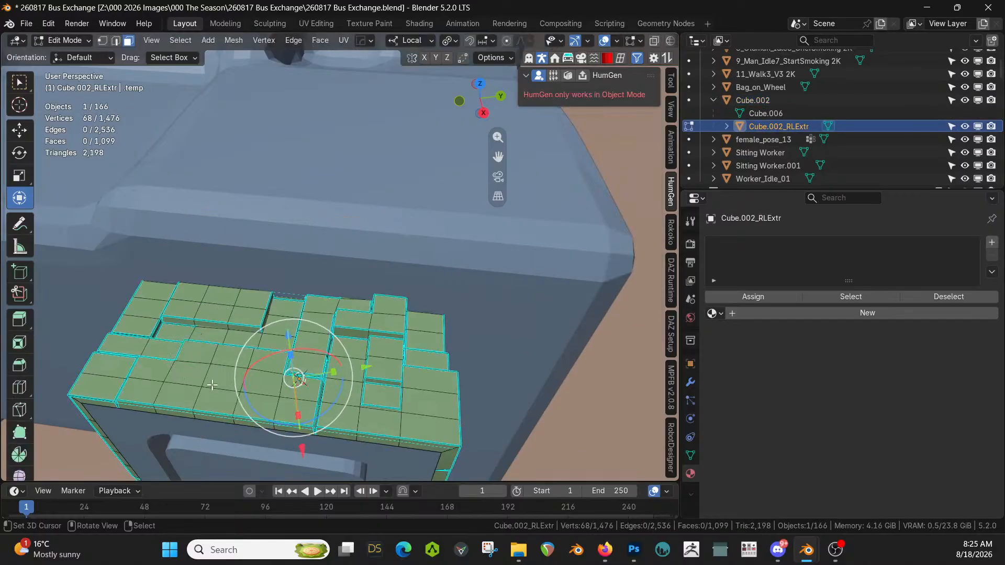
middle_click_drag(200, 365, 287, 343)
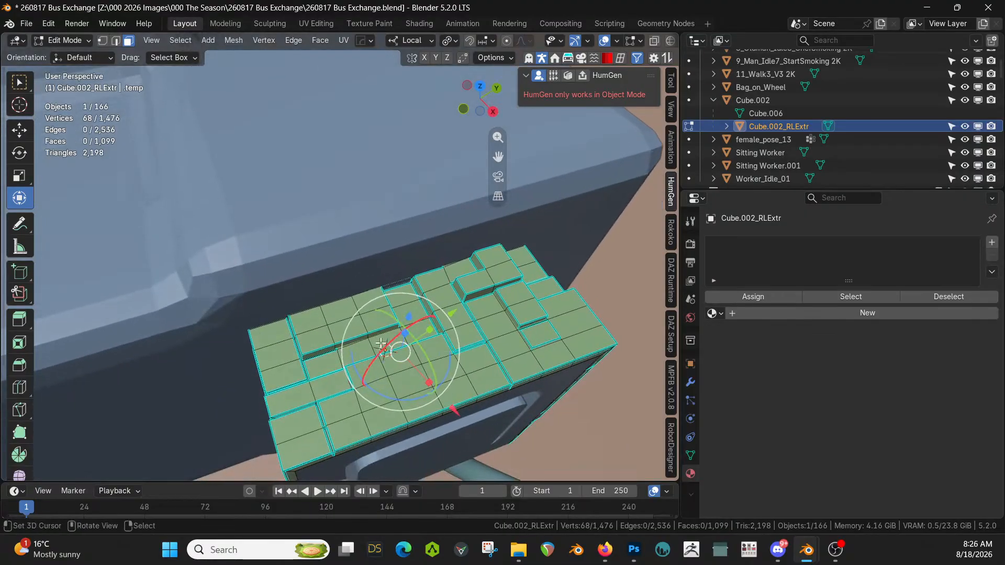
Try selecting the raised top panel's middle vertices, and its faces through a coplanar similarity selection
key("1")
right_click(328, 326)
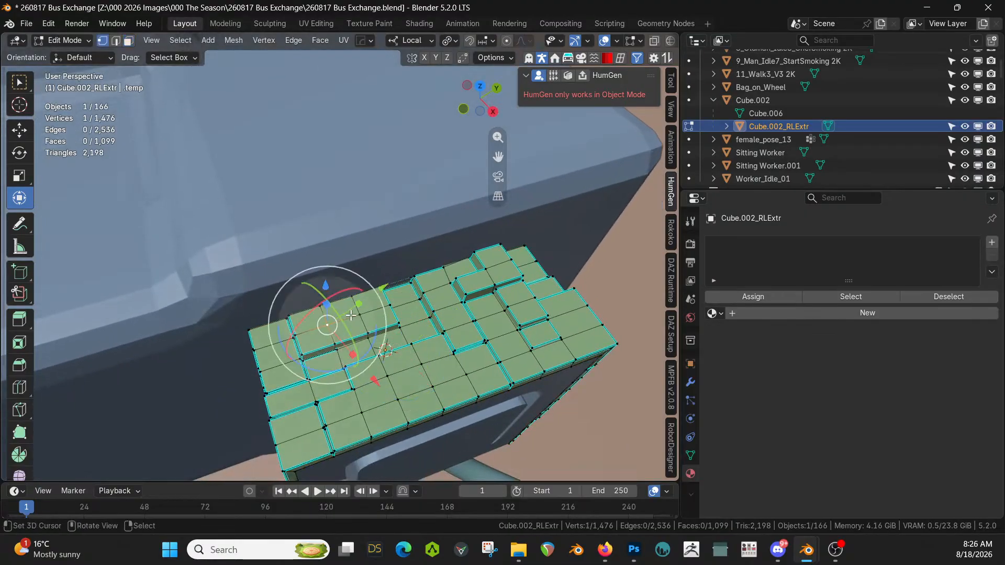
right_click(357, 315, "shift")
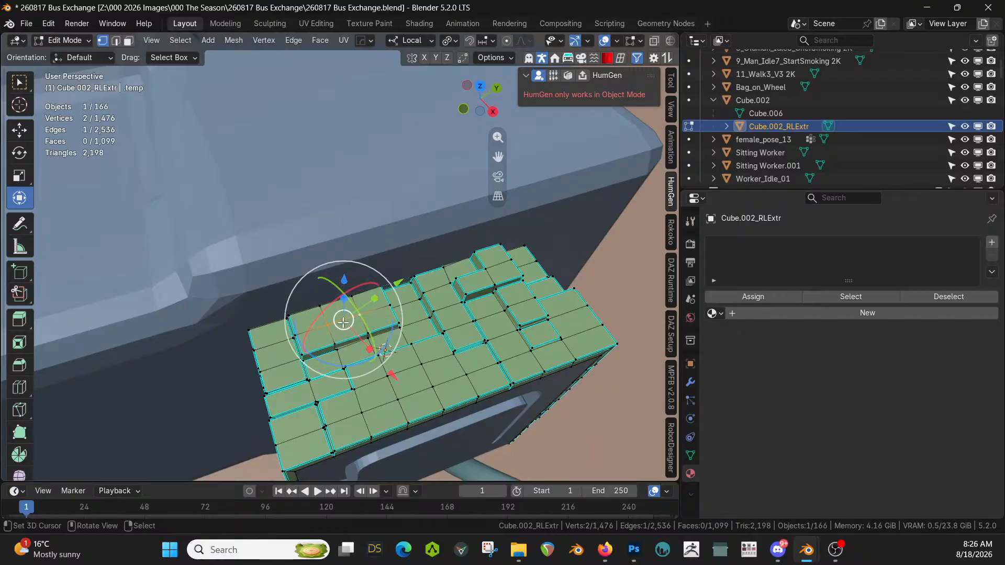
key("3")
right_click(343, 322)
key("shift+g")
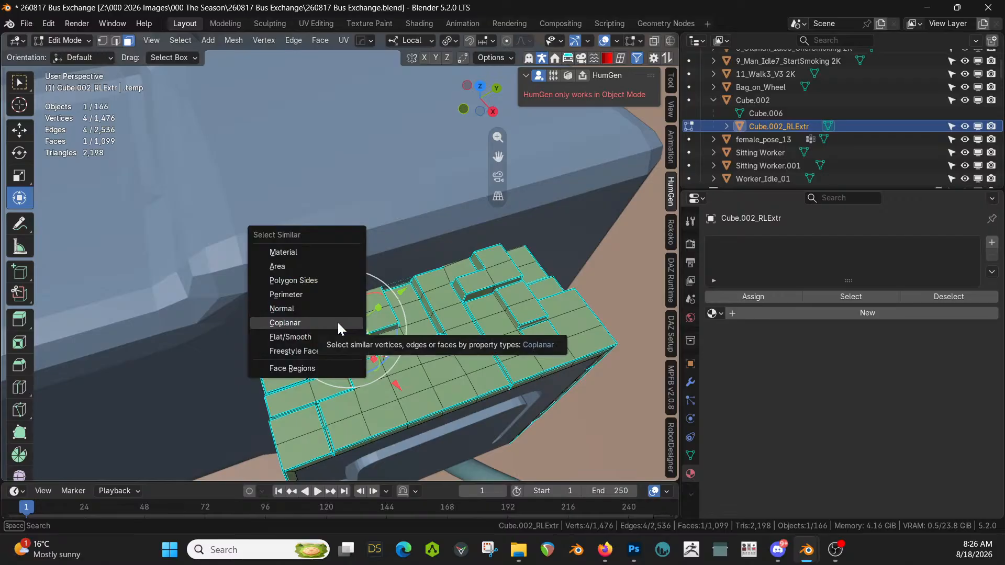
left_click(337, 323)
Dissolve the six top faces of the long raised panel into one face and poke it to add a centre vertex
left_click(337, 330, "shift")
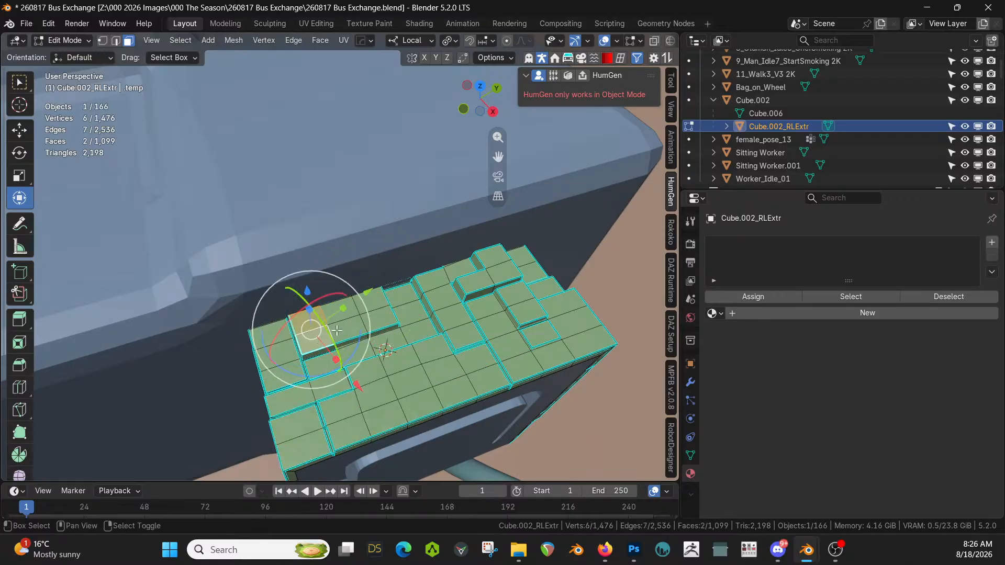
left_click(370, 316, "ctrl")
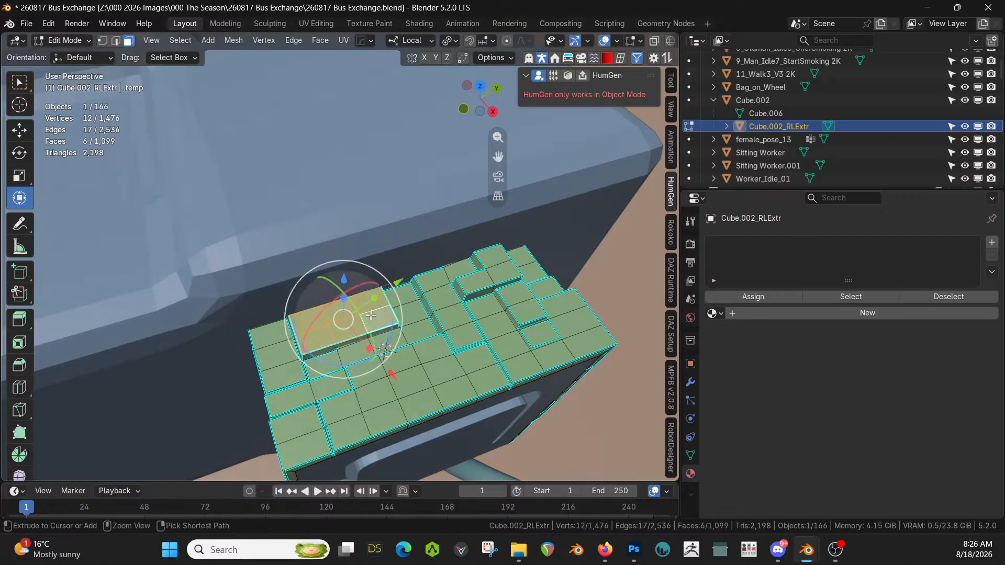
key("ctrl+x")
left_click(317, 41)
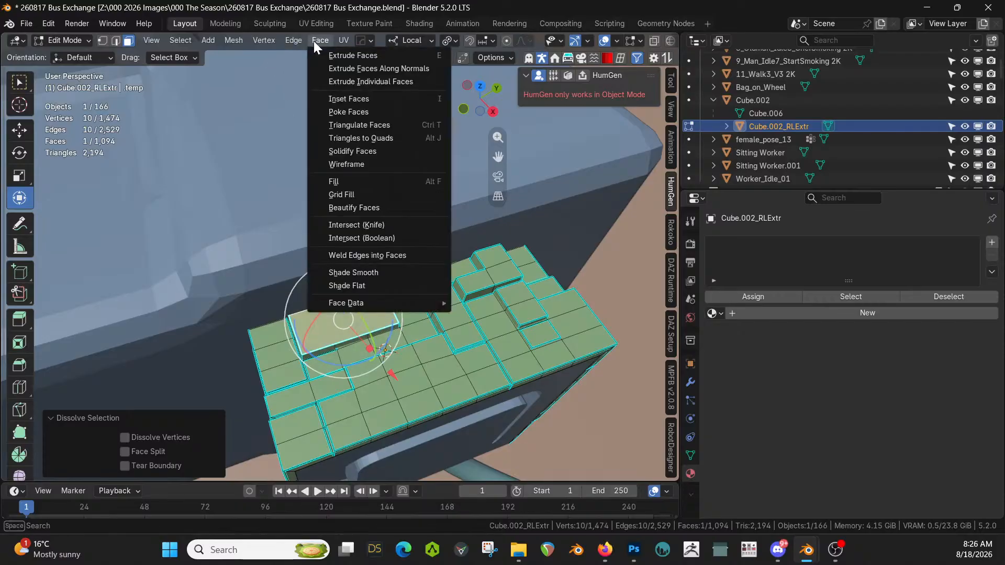
left_click(348, 111)
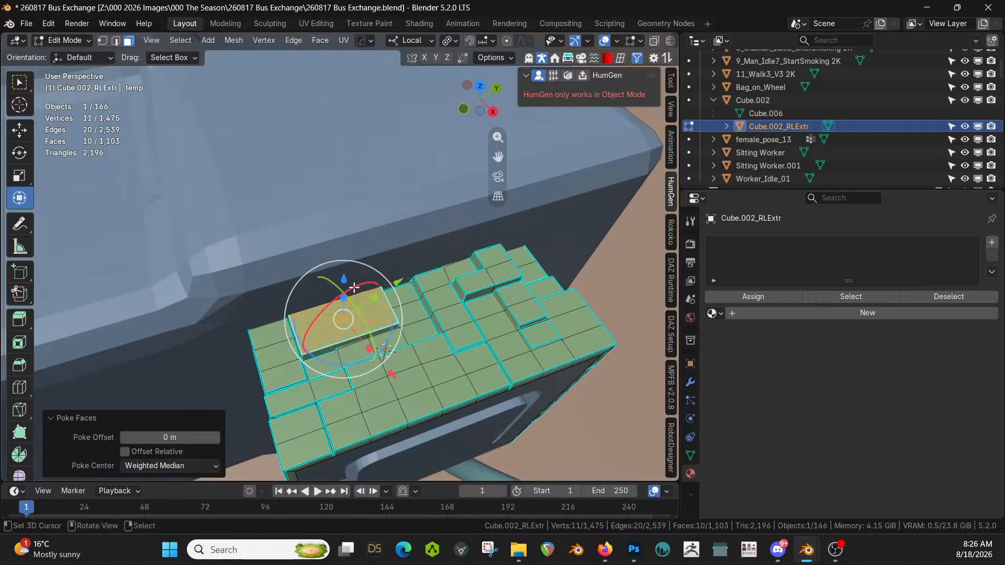
Convert the centre vertex to a circle with 16 target segments and radius 0.07, and dissolve its inside into a single face
key("1")
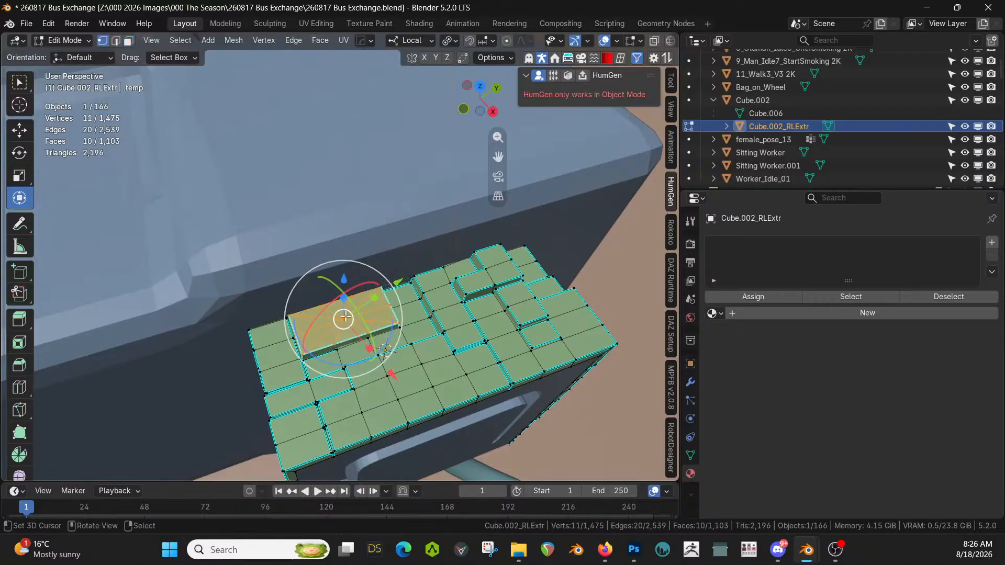
right_click(344, 319)
key("q")
left_click(378, 354)
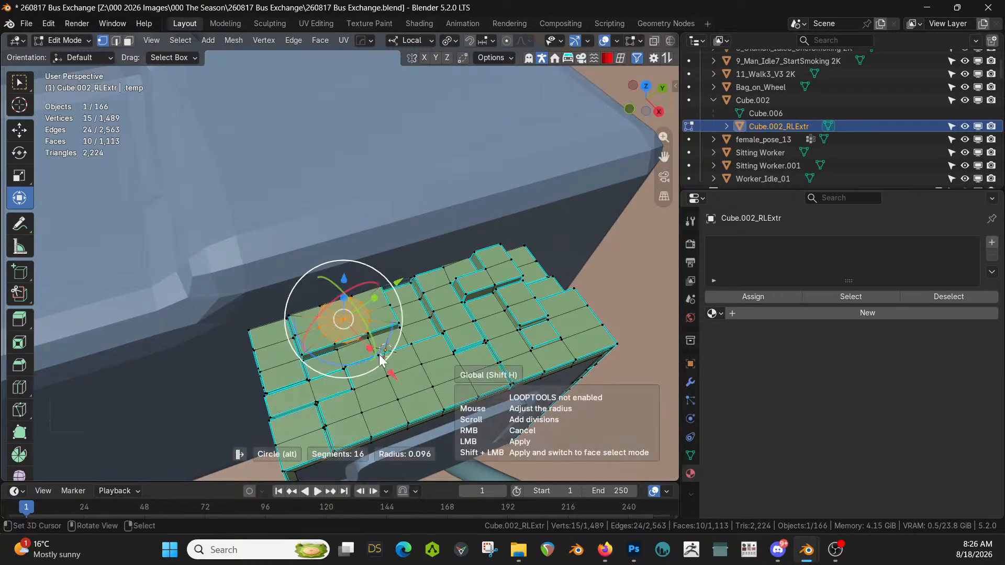
left_click(376, 359, "shift")
key("n")
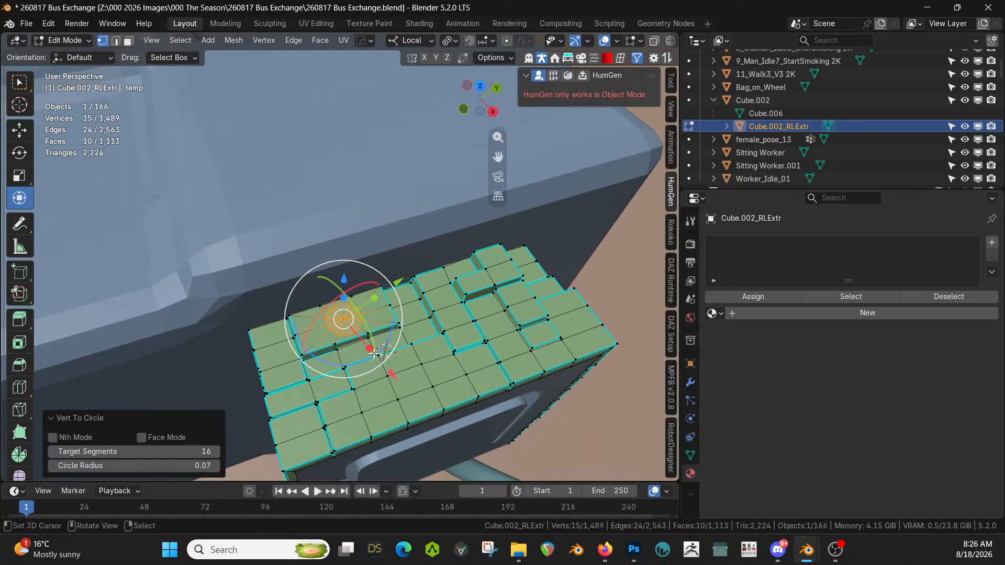
key("ctrl+x")
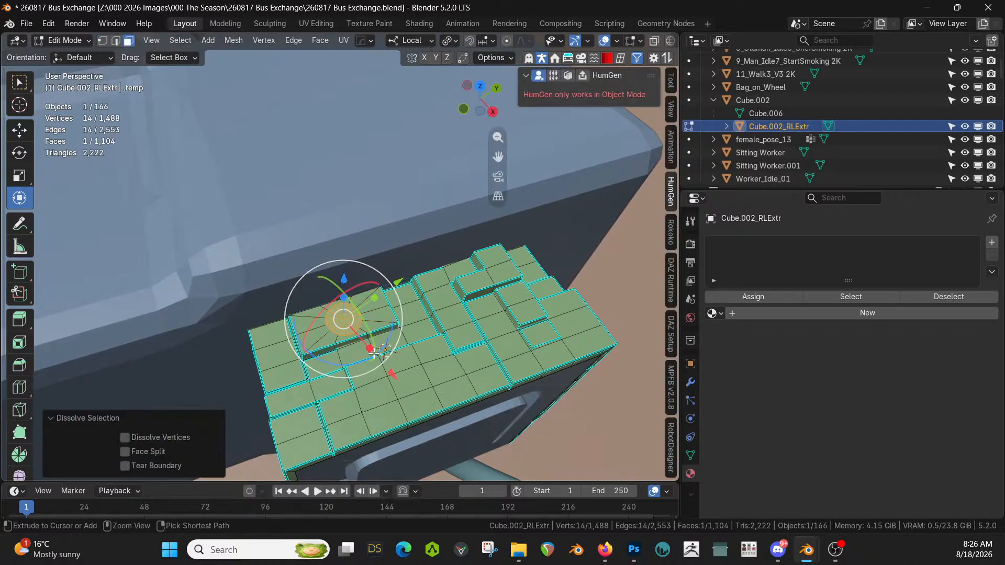
Extrude the circular face upward about 0.56 m to form a vertical pipe
middle_click_drag(374, 352, 378, 313)
key("e")
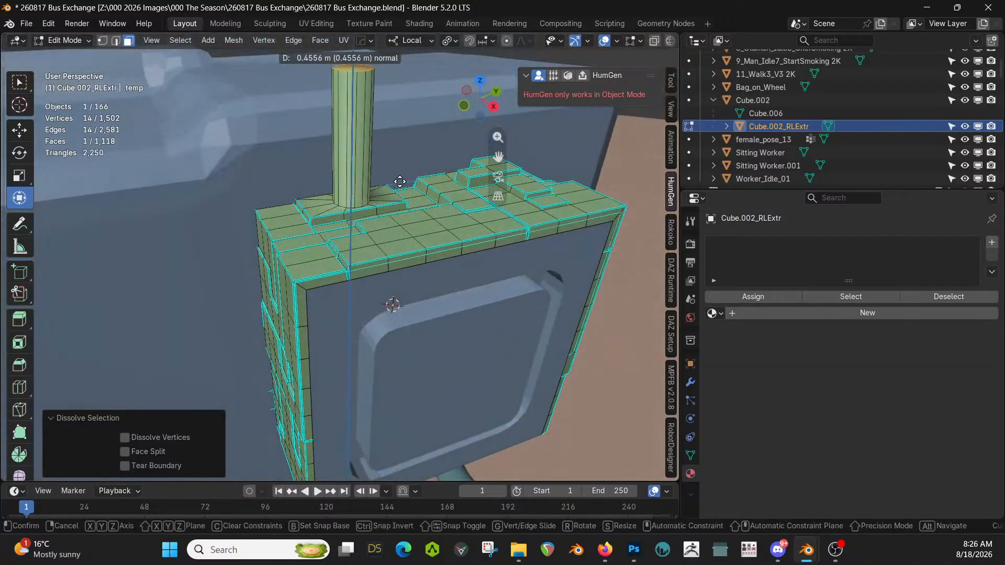
left_click(400, 167)
Inset the pipe's top face by about 0.027 m
scroll(424, 140, "down", 4)
middle_click_drag(424, 140, 449, 290, "shift")
scroll(425, 225, "up", 3)
key("i")
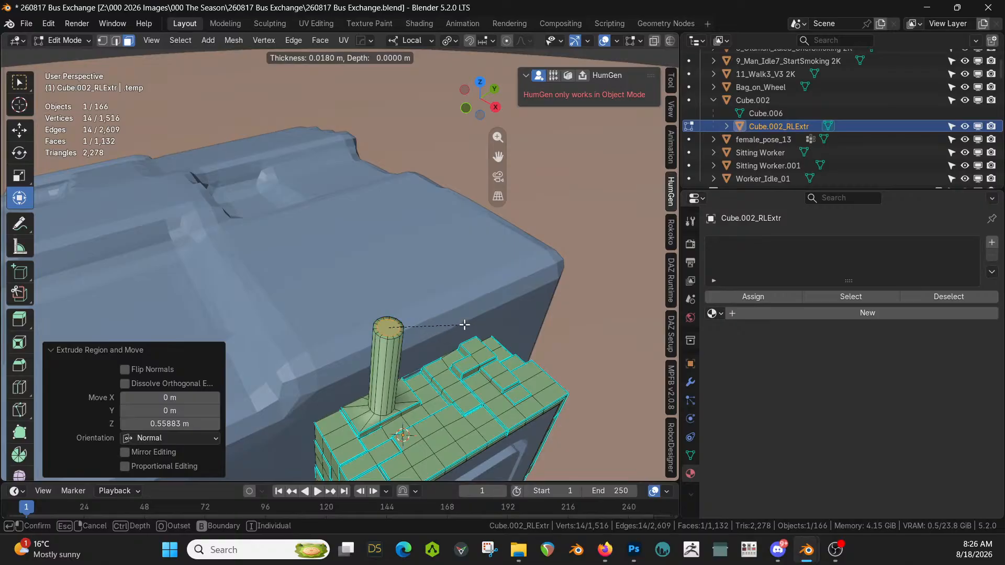
left_click(463, 323)
scroll(473, 330, "down", 2)
middle_click_drag(473, 329, 473, 308)
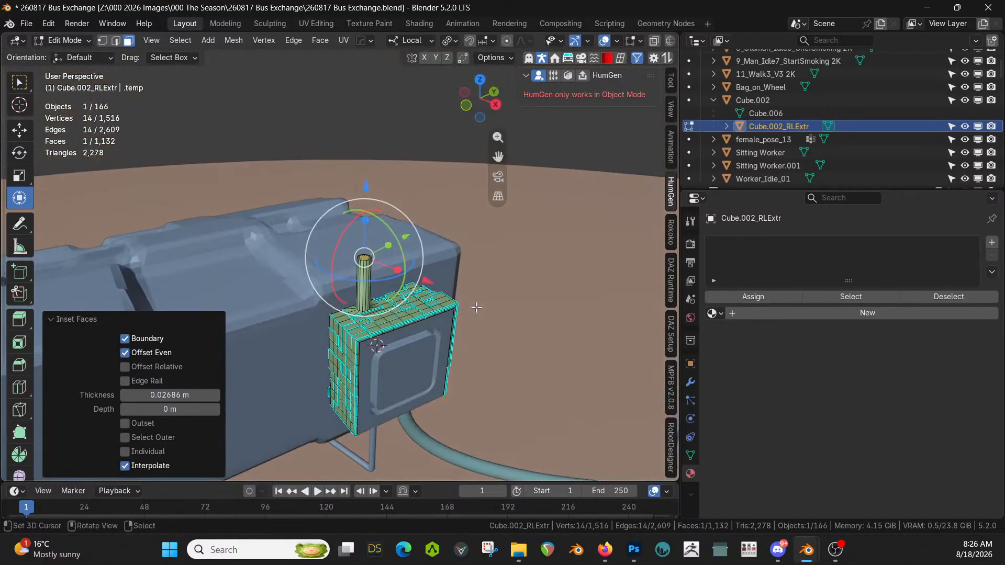
Extrude the pipe's inset top face upward about 1.77 m, and inset the new top face by about 0.007 m
key("e")
left_click(495, 159)
scroll(495, 202, "down", 4)
middle_click_drag(495, 204, 426, 215)
scroll(425, 214, "up", 4)
key("KP_Decimal")
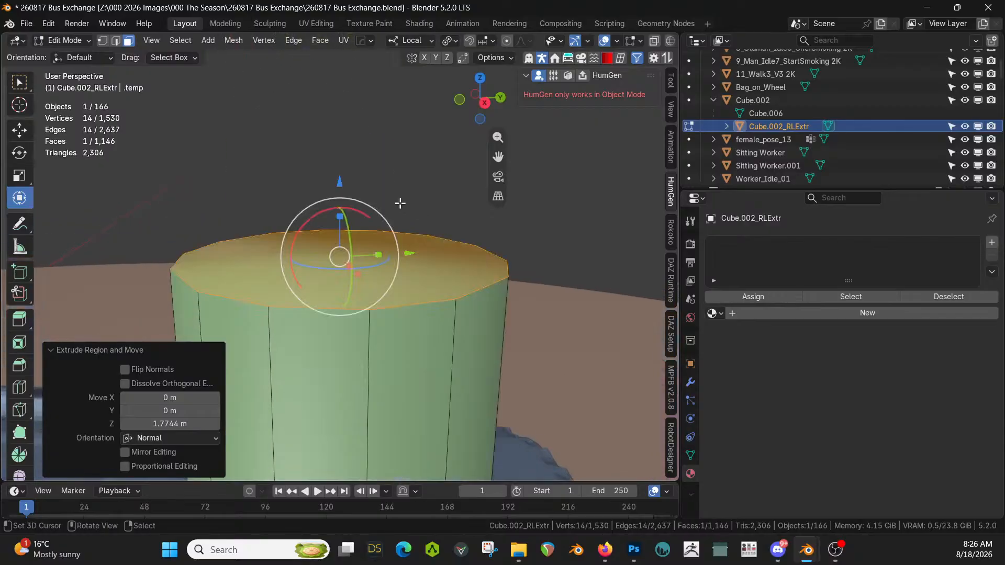
key("i")
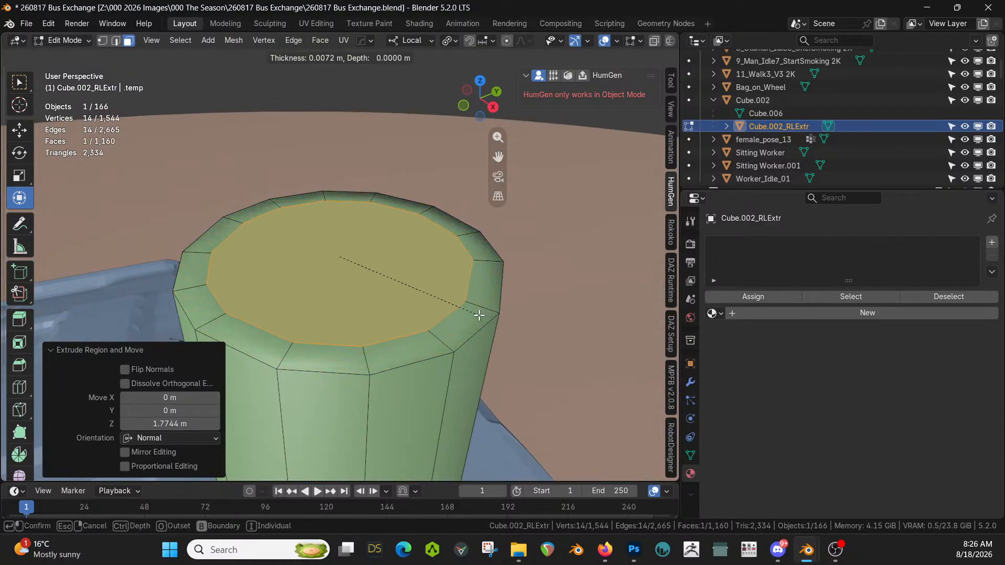
left_click(478, 314)
Extrude the inset top face upward about 0.054 m to form a narrower neck
key("e")
left_click(468, 68)
scroll(432, 157, "down", 3)
middle_click_drag(430, 160, 426, 201, "shift")
Extrude the neck's top face in place, scale it outward and extrude it about 0.019 m to form a flared collar
key("e")
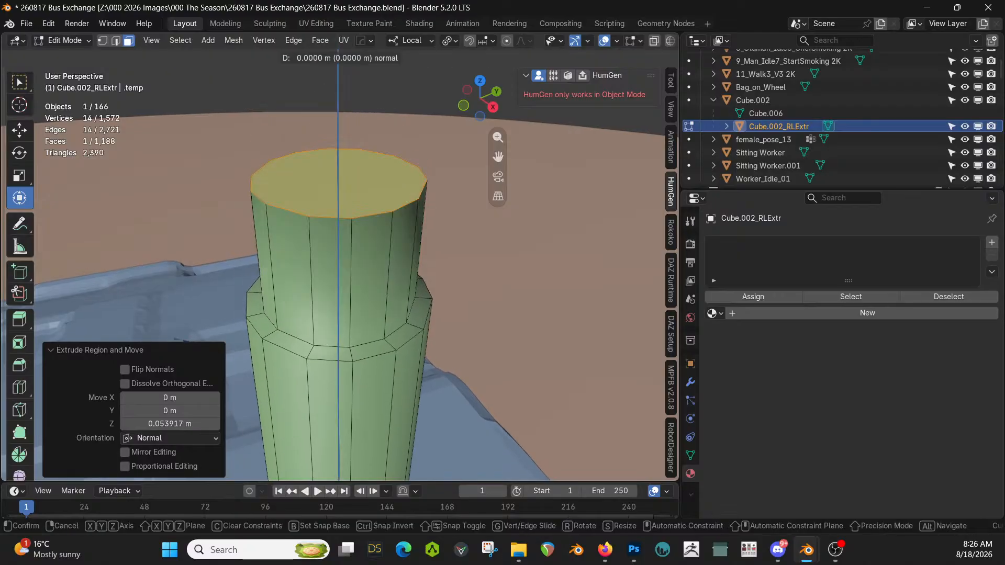
left_click(437, 190)
key("s")
left_click(442, 209)
key("e")
left_click(449, 167)
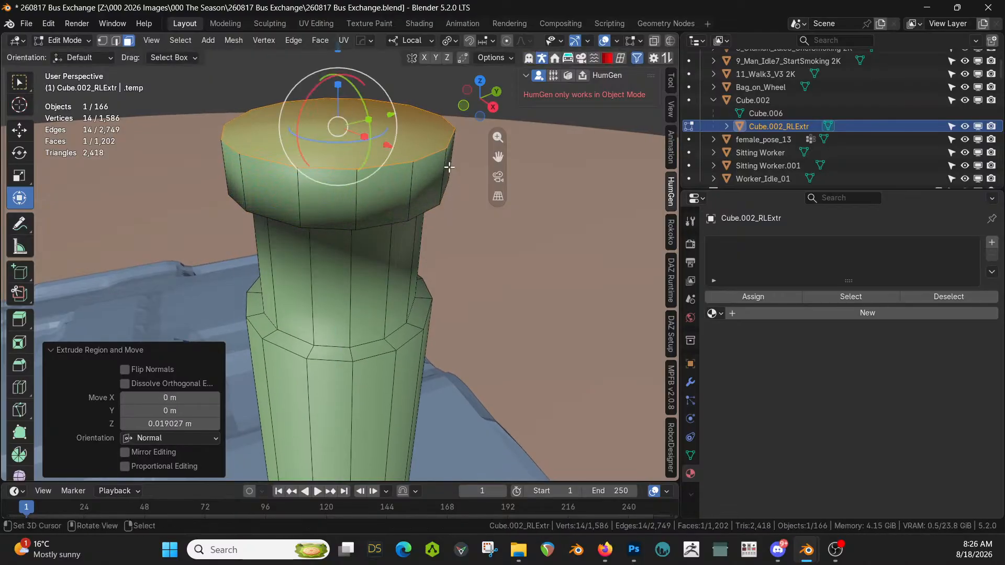
Inset the collar's top face by about 0.005 m and extrude it upward about 0.10 m as the lamp body
key("i")
left_click(427, 174)
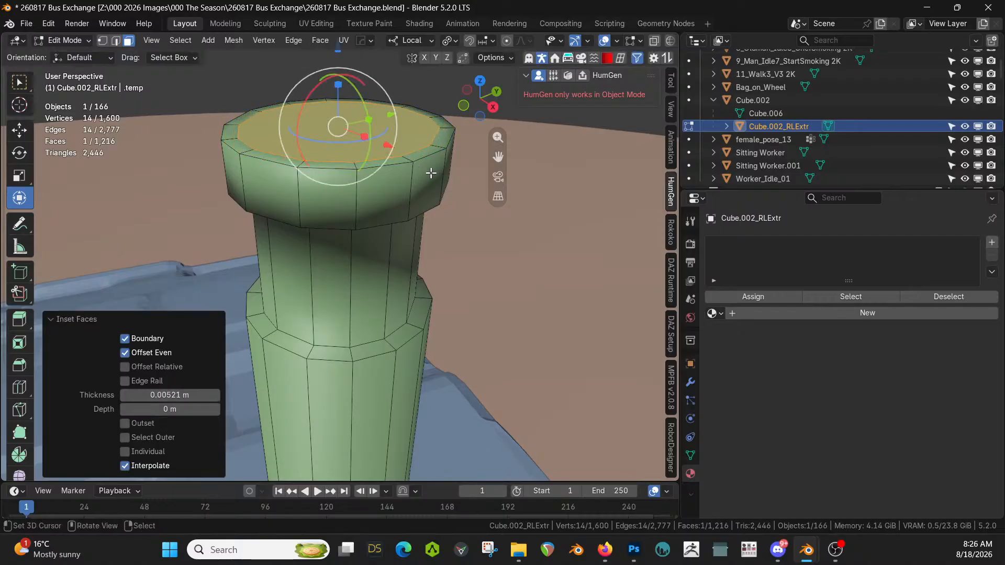
scroll(426, 175, "down", 2)
key("e")
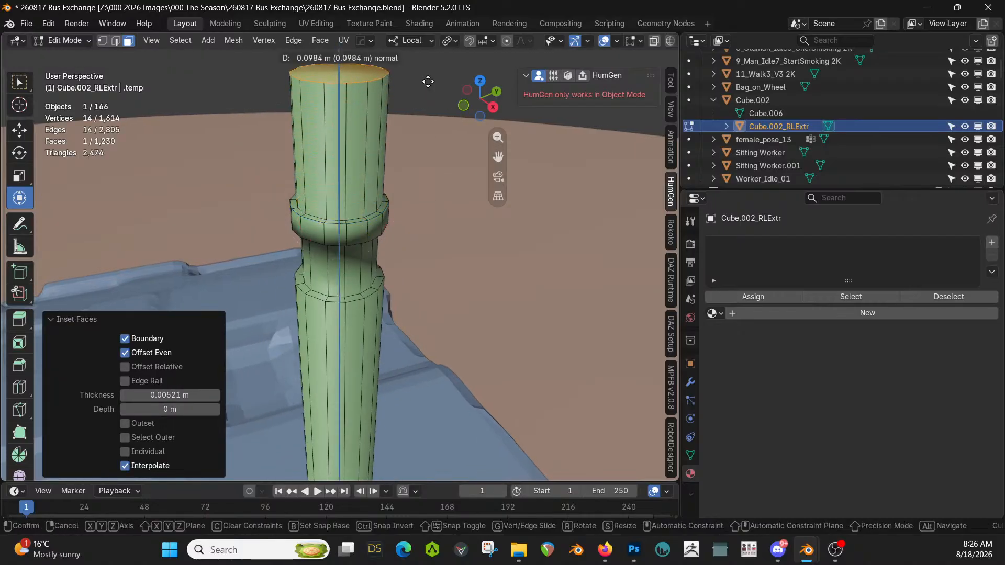
left_click(427, 81)
Poke the lamp body's top face and try scaling it to 0 with local Z locked to form a pointed tip
left_click(322, 39)
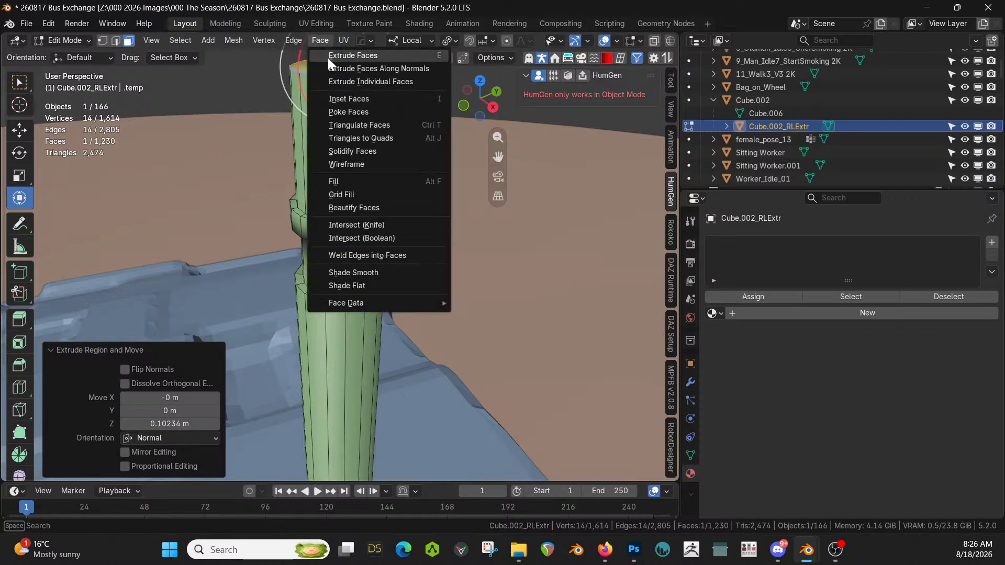
left_click(350, 104)
middle_click_drag(350, 107, 358, 138)
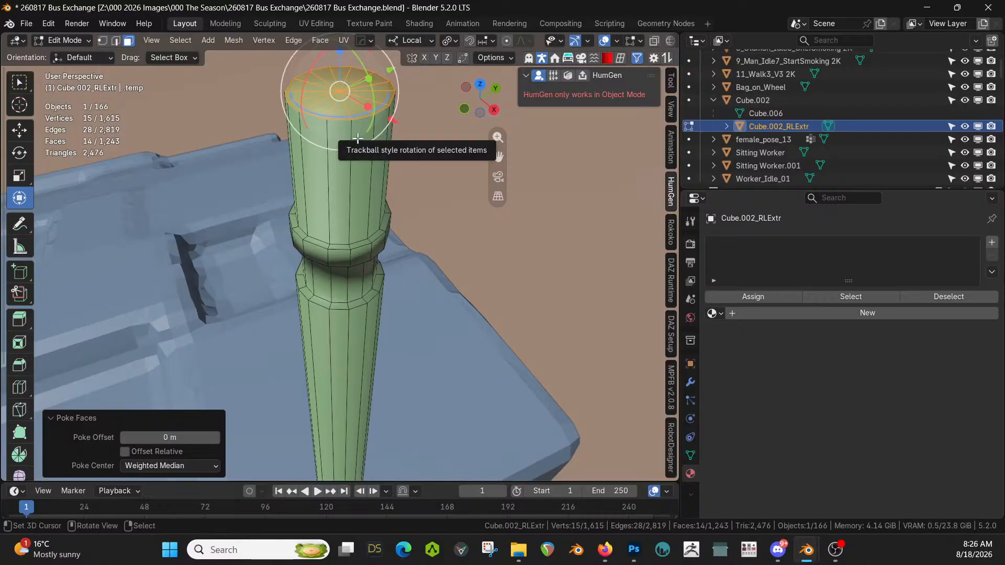
key("s")
key("shift+z")
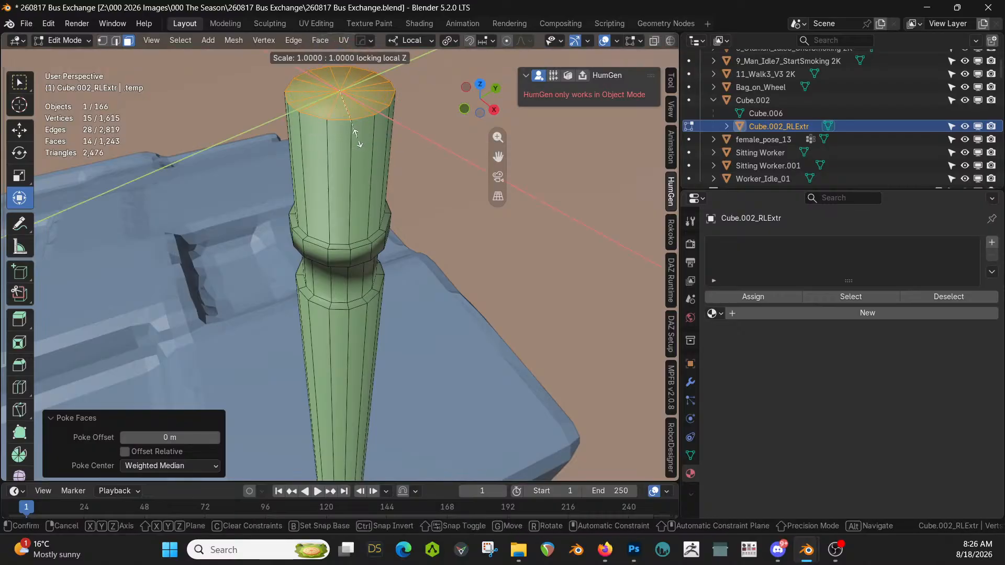
type("0")
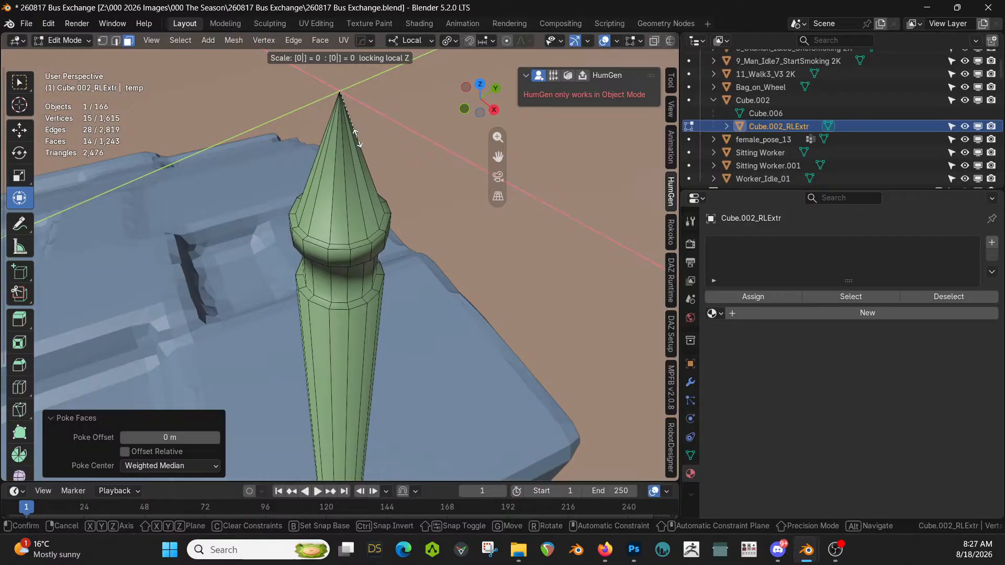
key("Return")
key("ctrl+z")
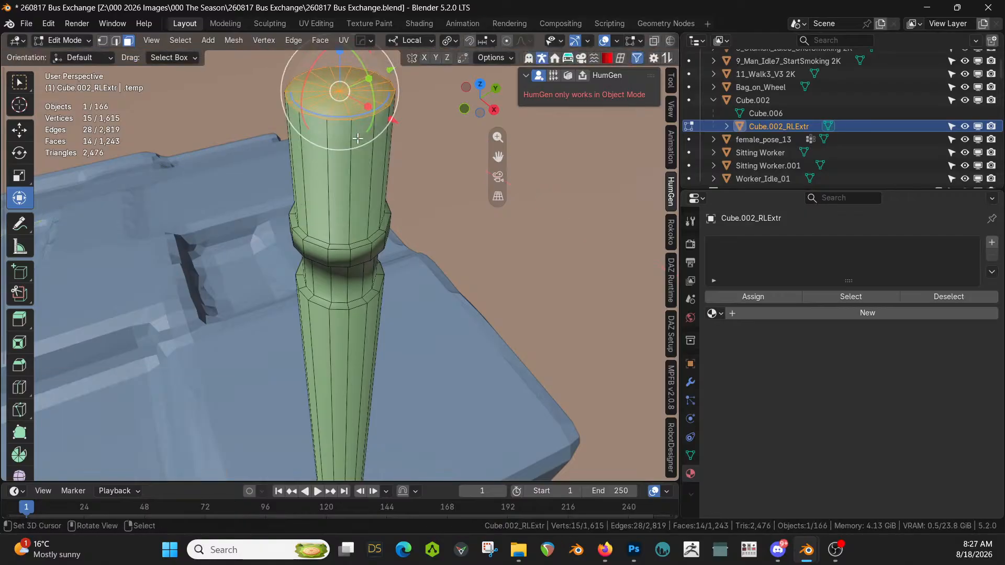
Undo the poke on the lamp body's top face, keeping the extruded body
key("ctrl+b")
key("Escape")
middle_click_drag(368, 125, 374, 130)
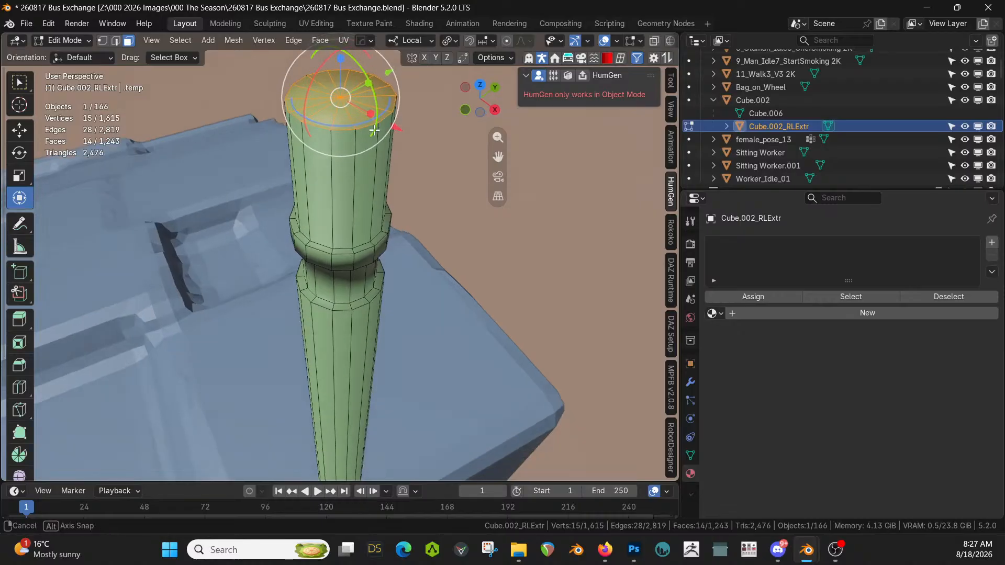
key("ctrl+z")
key("ctrl+z")
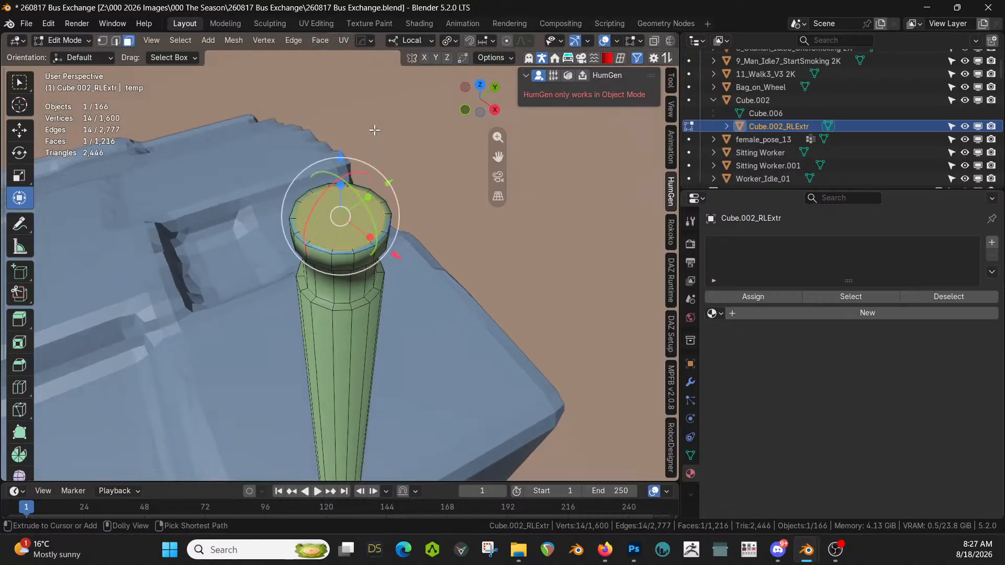
key("ctrl+shift+z")
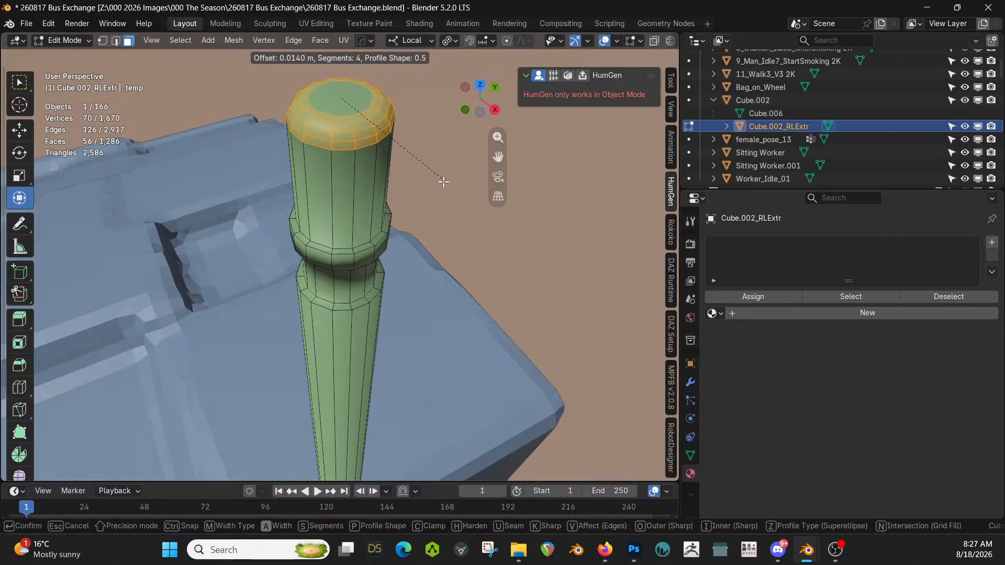
Bevel the rim of the lamp body's top face with 4 segments and leave Edit Mode
middle_click_drag(445, 212, 383, 215)
left_click(447, 213)
key("Tab")
Examine the rounded tip's faces and shading up close in Object Mode and Edit Mode
right_click(334, 172)
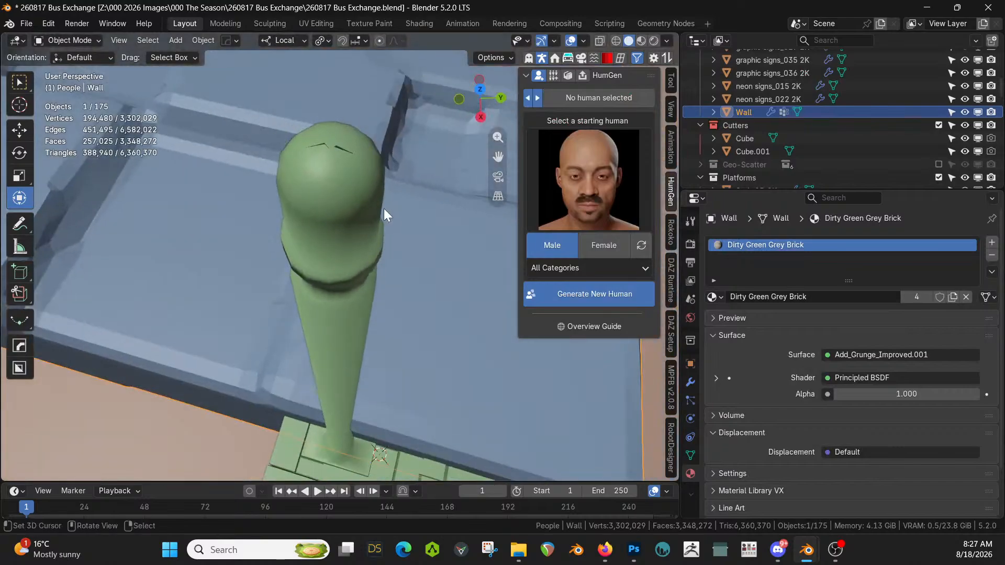
key("Tab")
scroll(358, 196, "up", 3)
key("Tab")
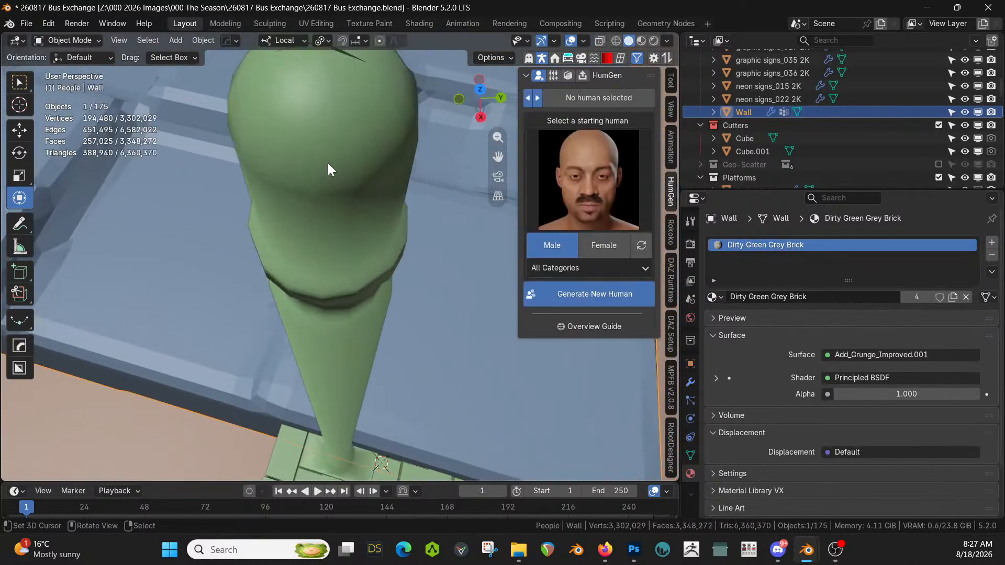
right_click(322, 140)
key("Tab")
middle_click_drag(322, 140, 345, 173)
scroll(367, 201, "up", 5)
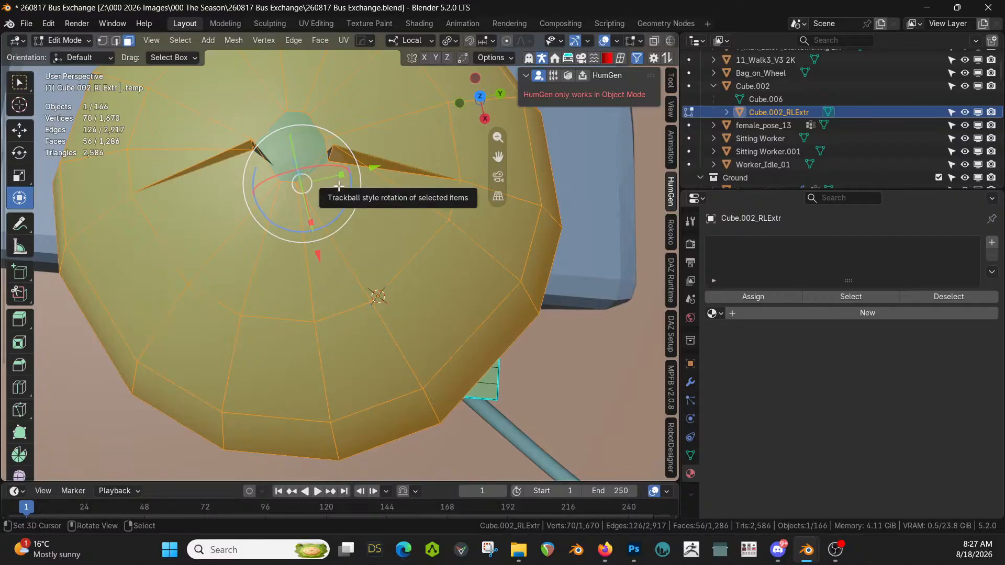
key("1")
key("3")
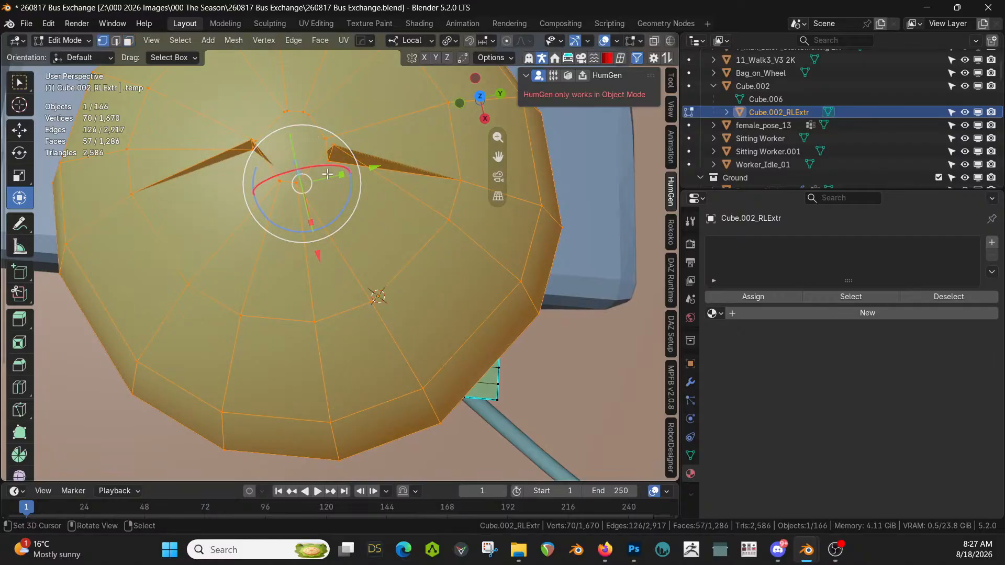
key("Tab")
left_click(350, 189)
key("Tab")
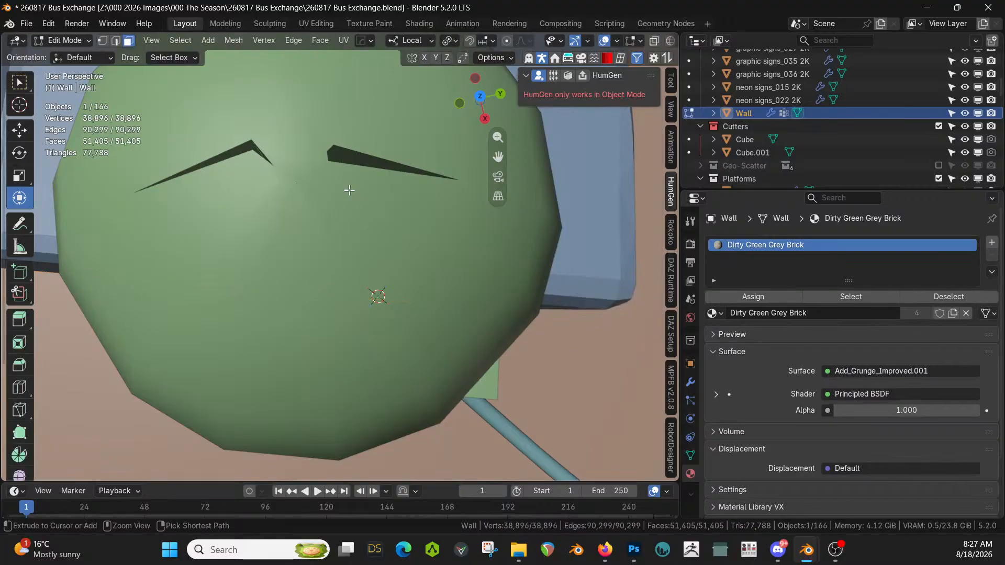
key("Tab")
left_click(334, 153)
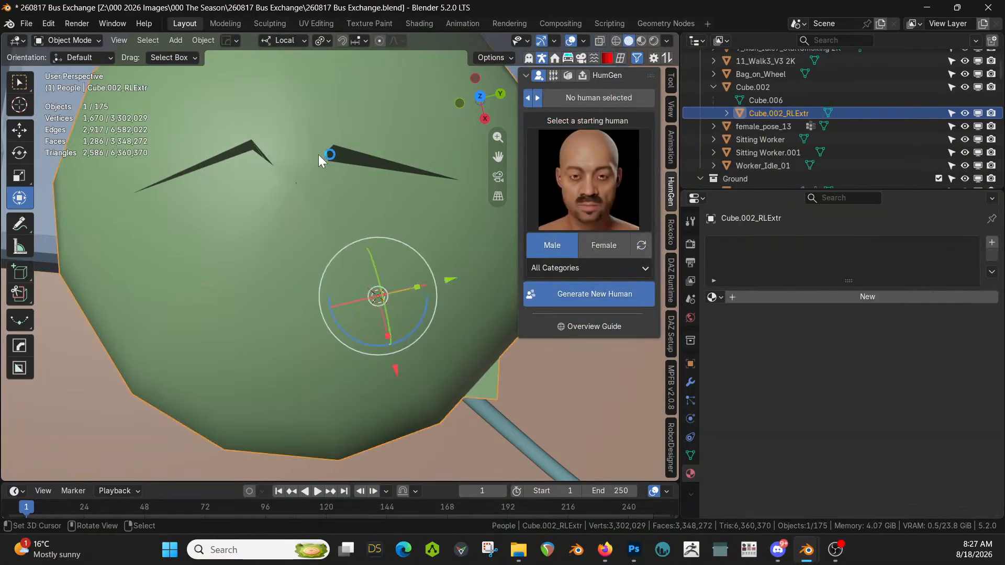
Undo the bevel on the lamp body's top rim
key("ctrl+z")
key("ctrl+z")
key("ctrl+z")
key("ctrl+z")
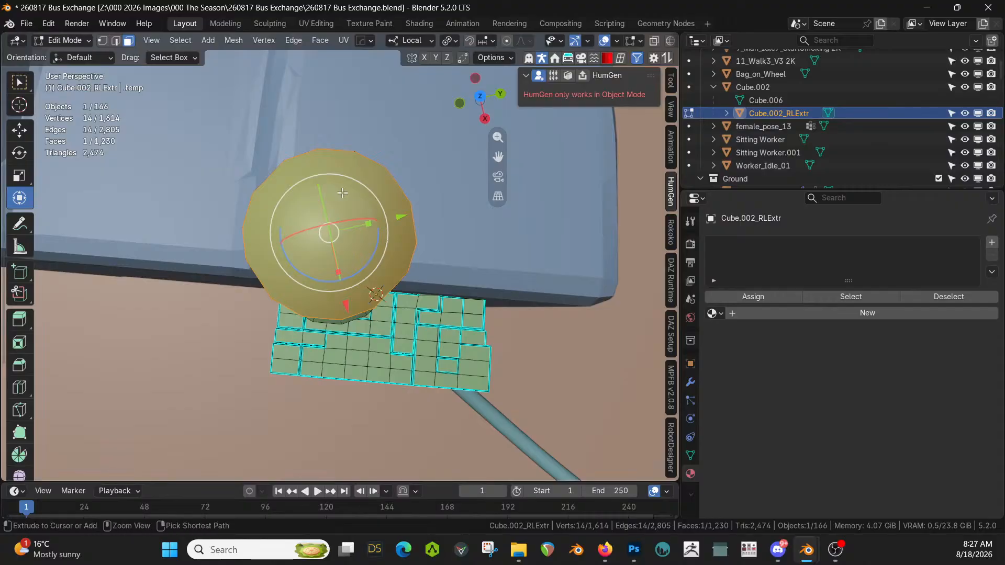
Bevel the rim of the lamp body's top face by about 0.027 m with 4 segments to form a dome
key("ctrl+b")
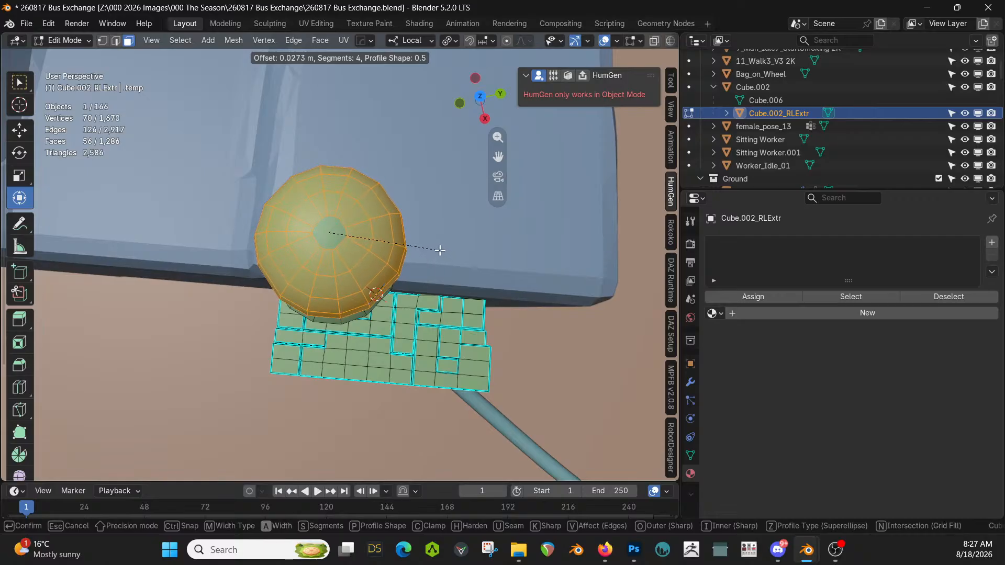
left_click(438, 251)
mouse_move(437, 251)
middle_mouse_down()
mouse_move(442, 180)
mouse_move(449, 247)
mouse_move(439, 253)
middle_mouse_up()
Expand the selection to the whole lamp body above the collar, and create two new materials in separate slots
key("ctrl+KP_Add")
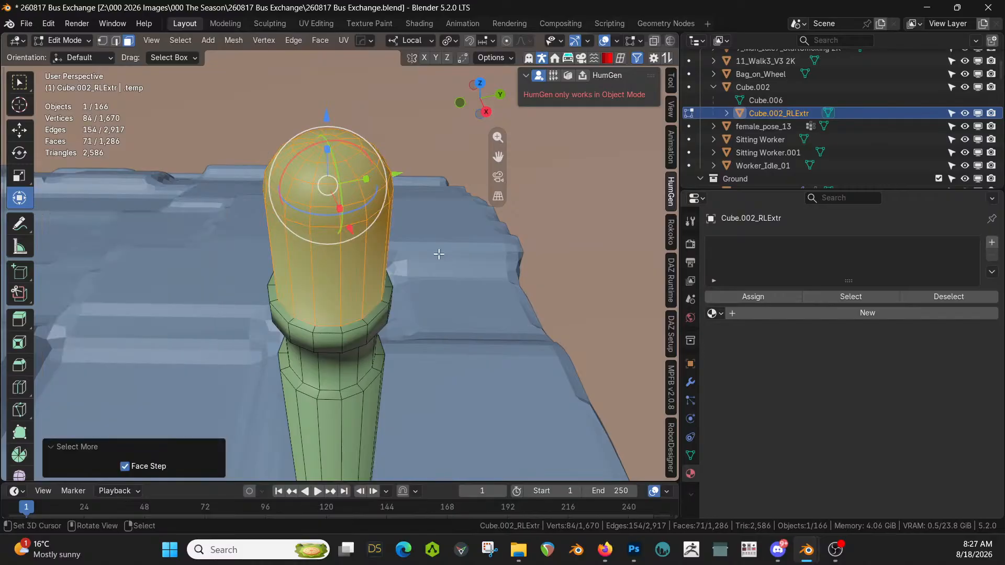
middle_click_drag(291, 255, 340, 277)
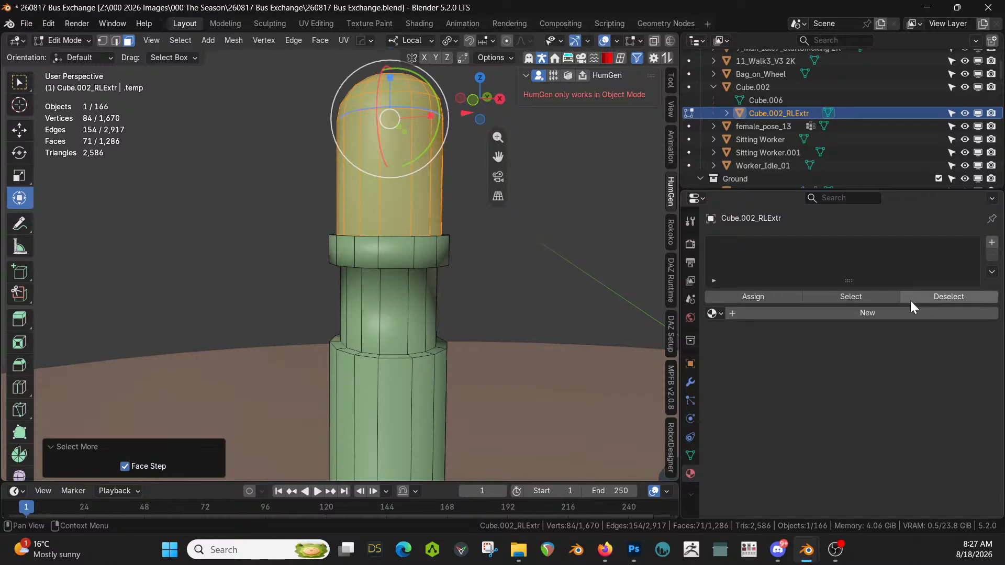
left_click(880, 313)
left_click(992, 242)
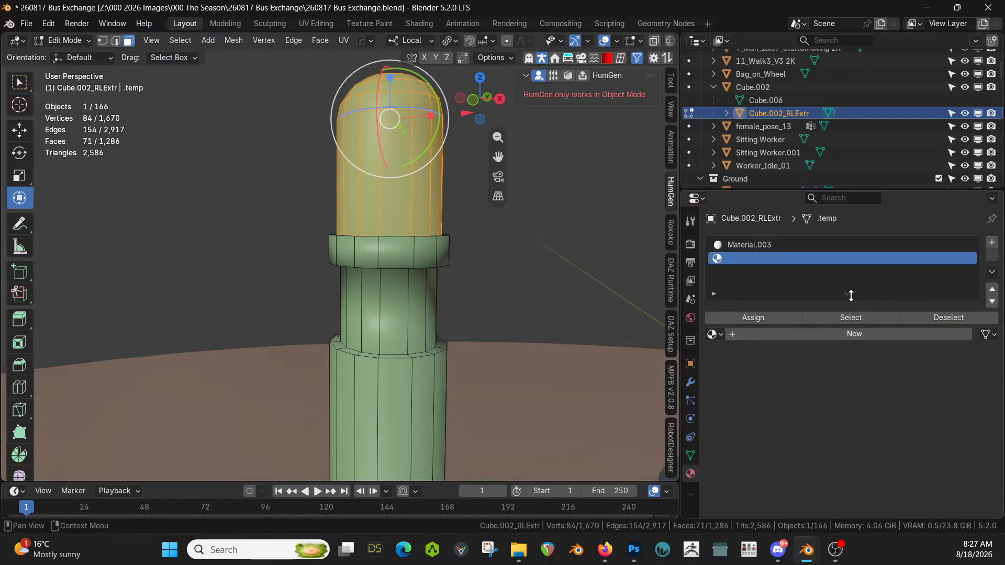
left_click(861, 334)
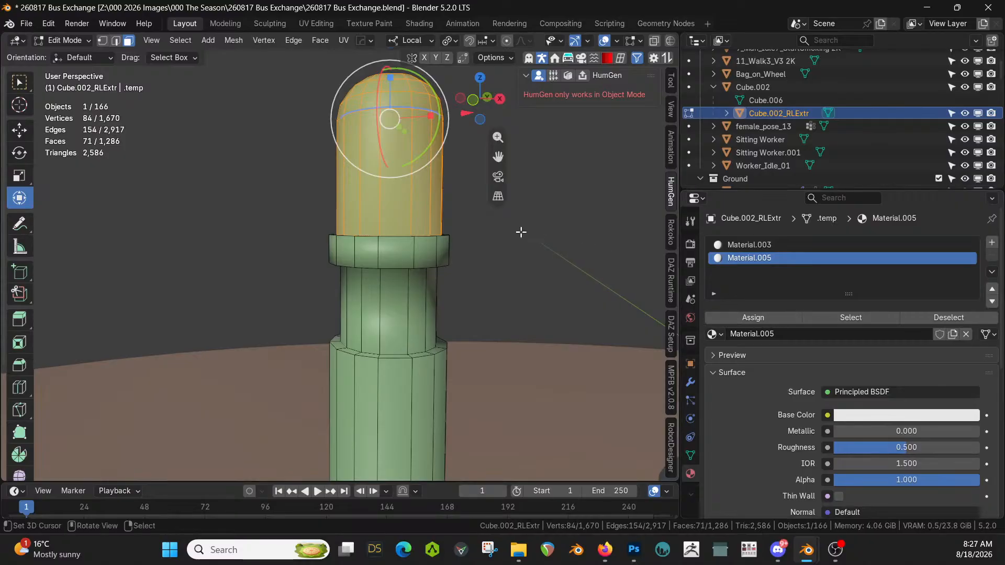
Assign the second material to the selected lamp body faces and rename it Light
left_click(737, 313)
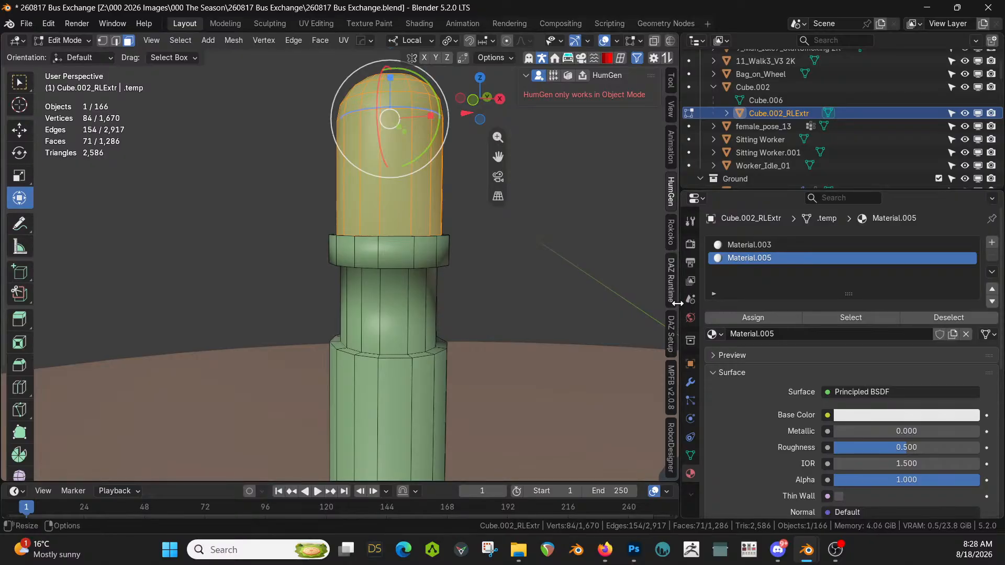
double_click(742, 257)
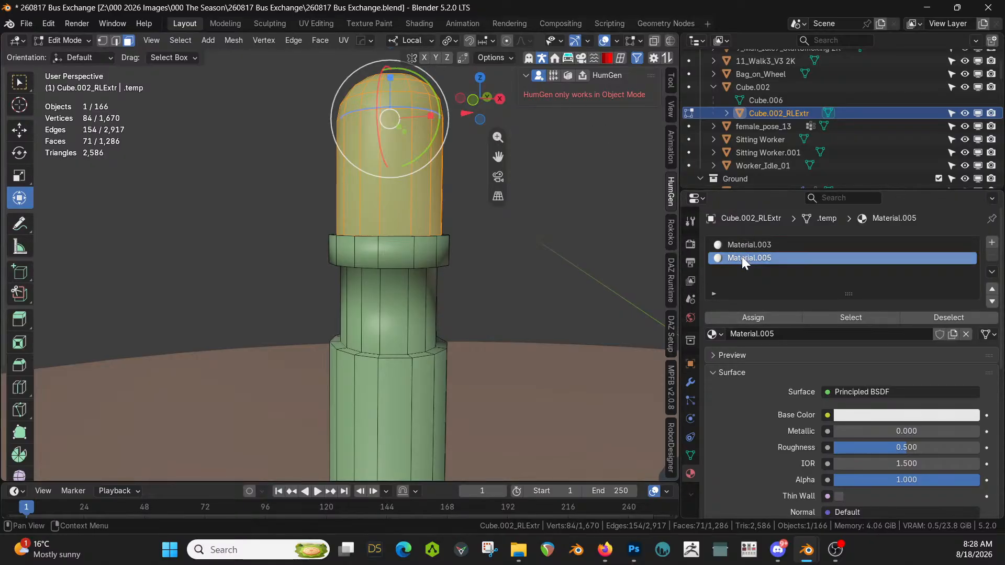
type("Light")
key("Return")
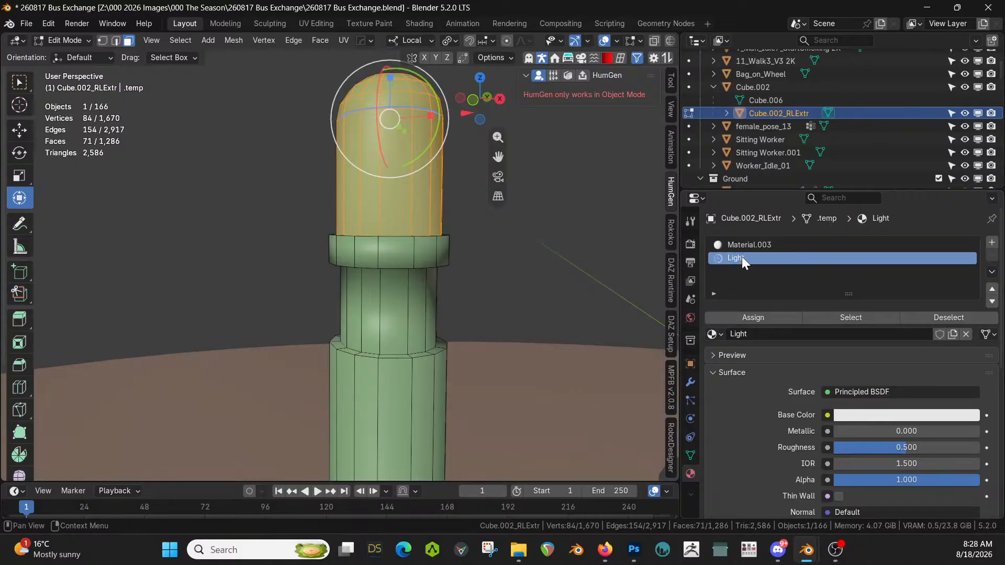
Switch to the Shading workspace and delete the Light material's Principled BSDF node
left_click(424, 23)
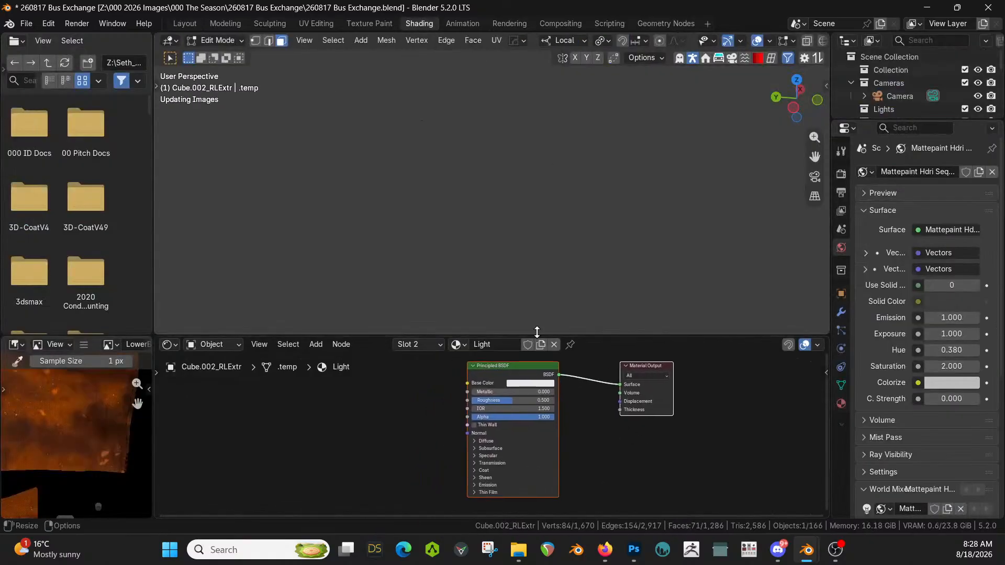
left_click_drag(538, 338, 533, 196)
left_click(504, 297)
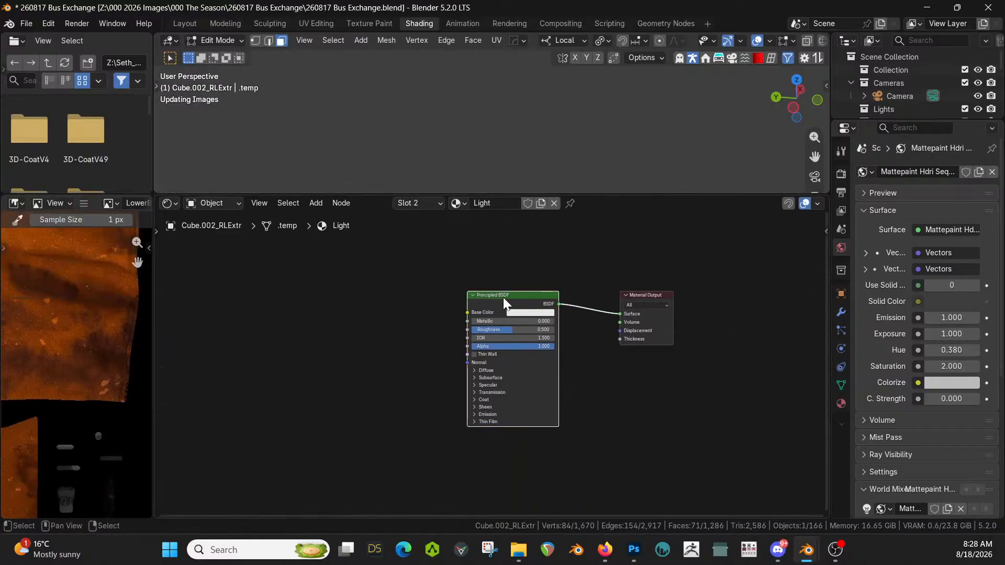
key("x")
Add a Glass BSDF node and connect its BSDF output to the Material Output's Surface input
key("shift+a")
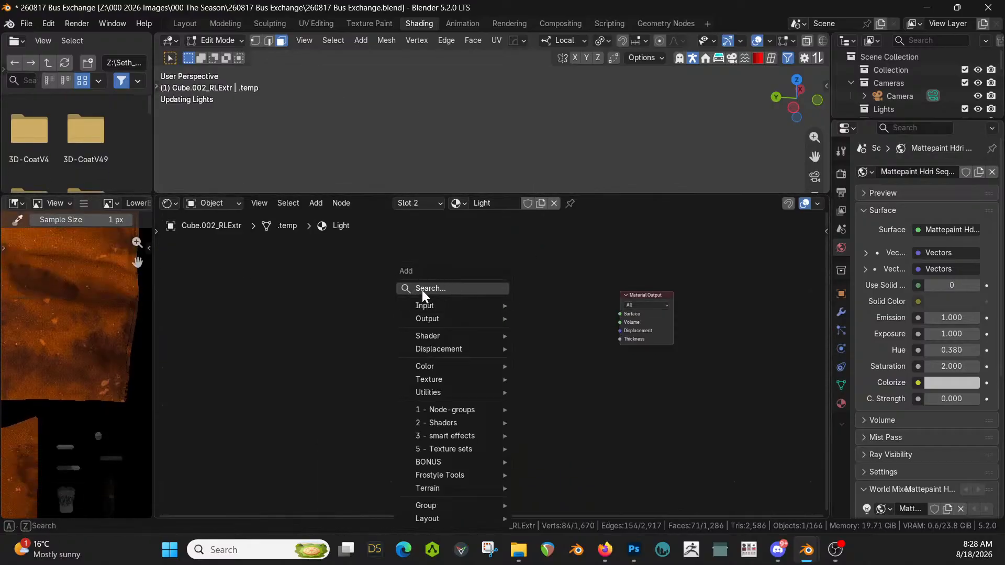
type("glas")
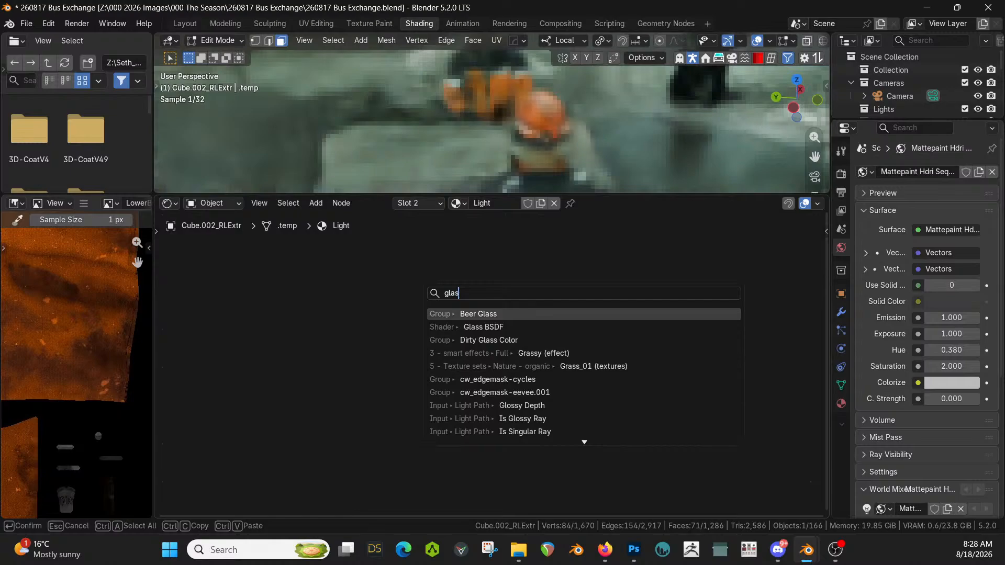
type("s")
left_click(492, 327)
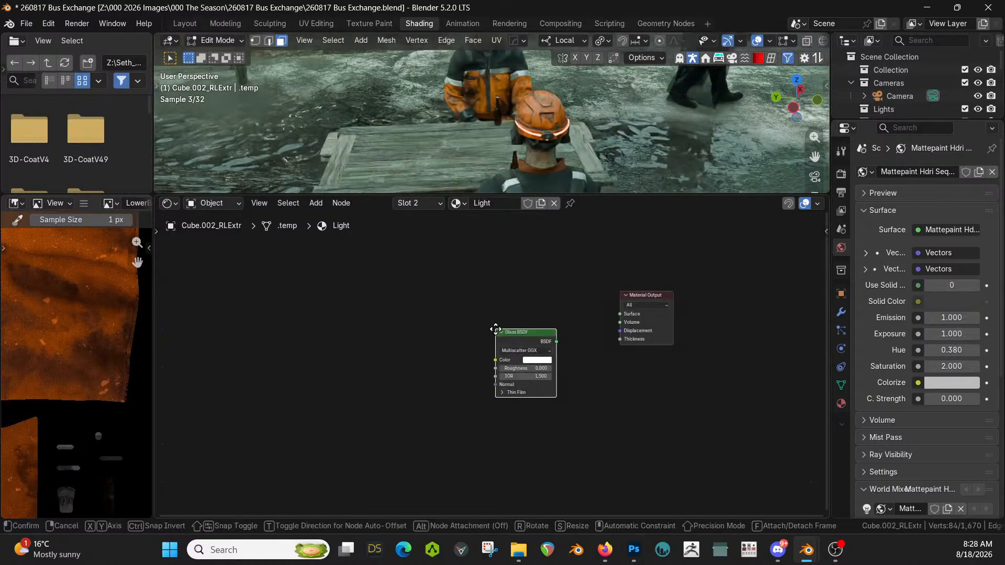
left_click(471, 283)
left_click_drag(452, 289, 621, 315)
scroll(471, 316, "up", 1)
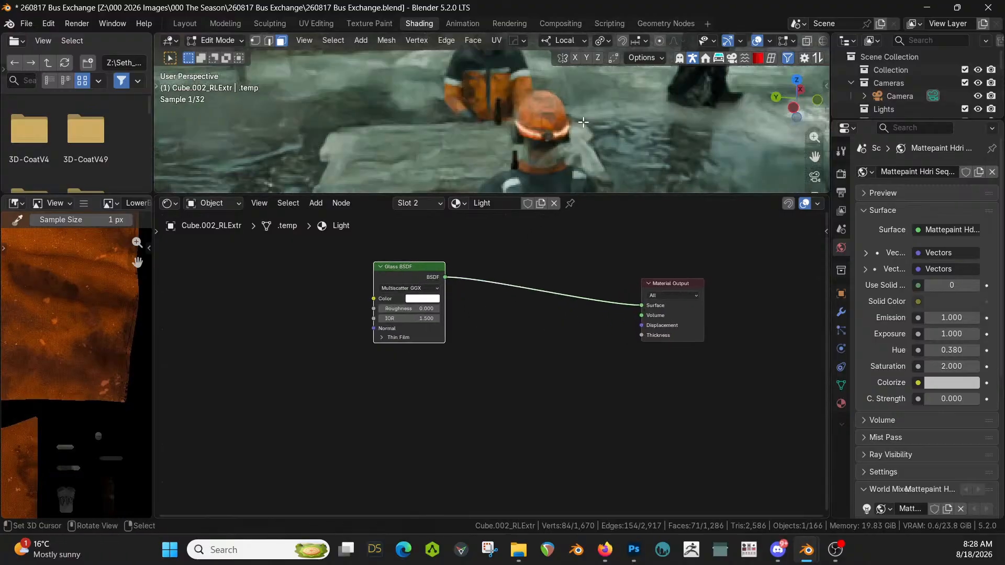
Set the Glass BSDF roughness to about 0.423 and insert an Add Shader node between it and the Material Output
scroll(491, 312, "up", 1)
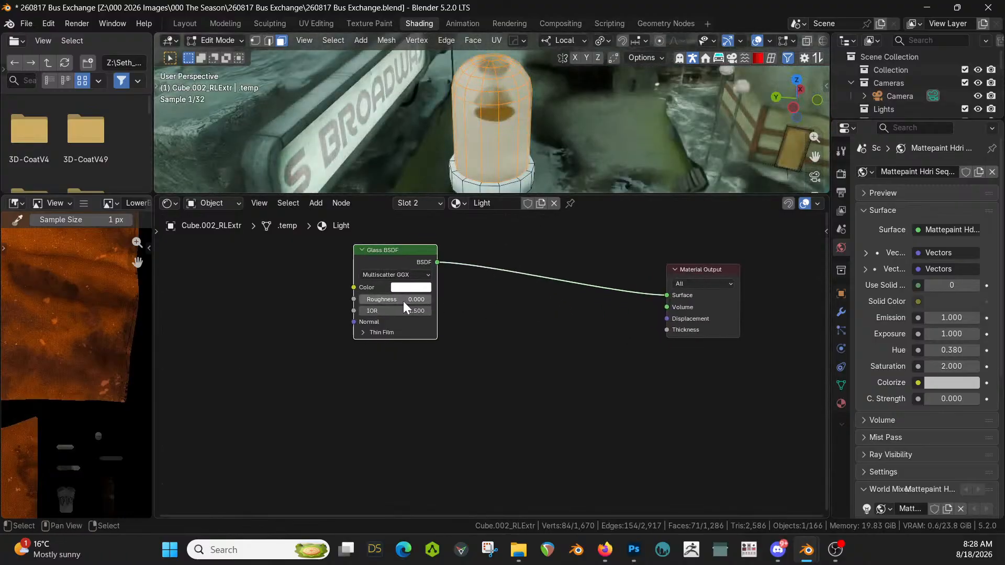
left_click_drag(398, 300, 433, 300)
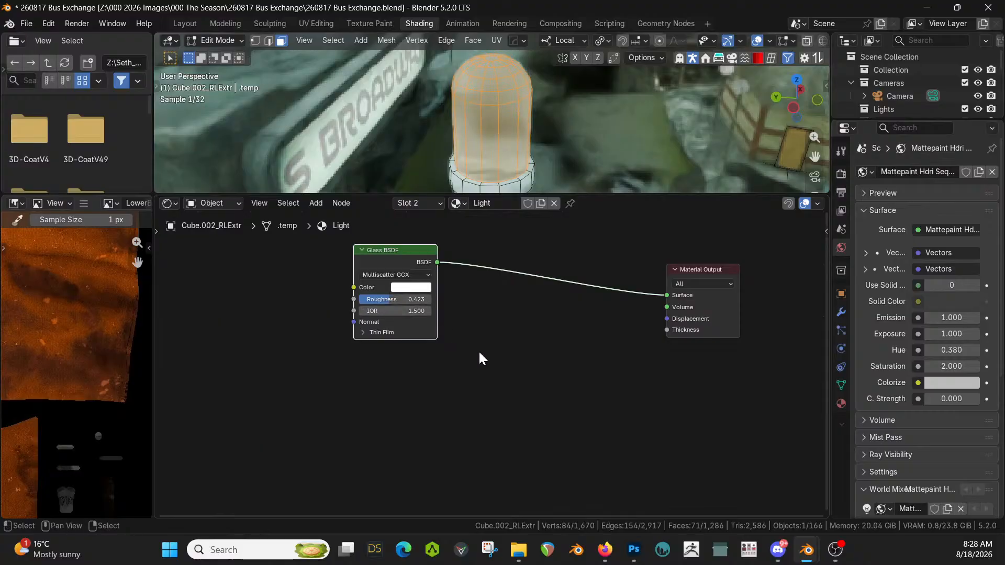
left_click(490, 340)
key("shift+a")
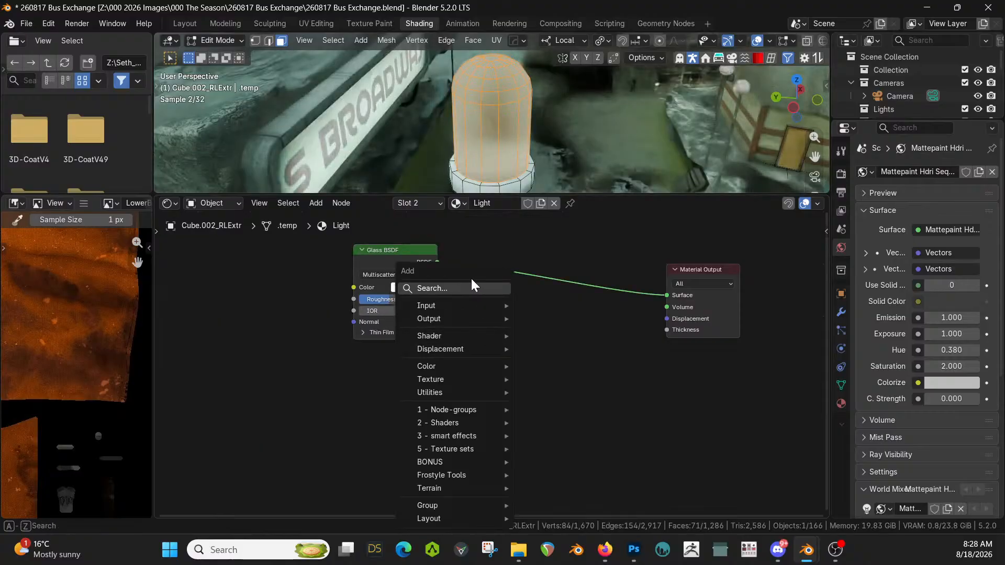
type("add")
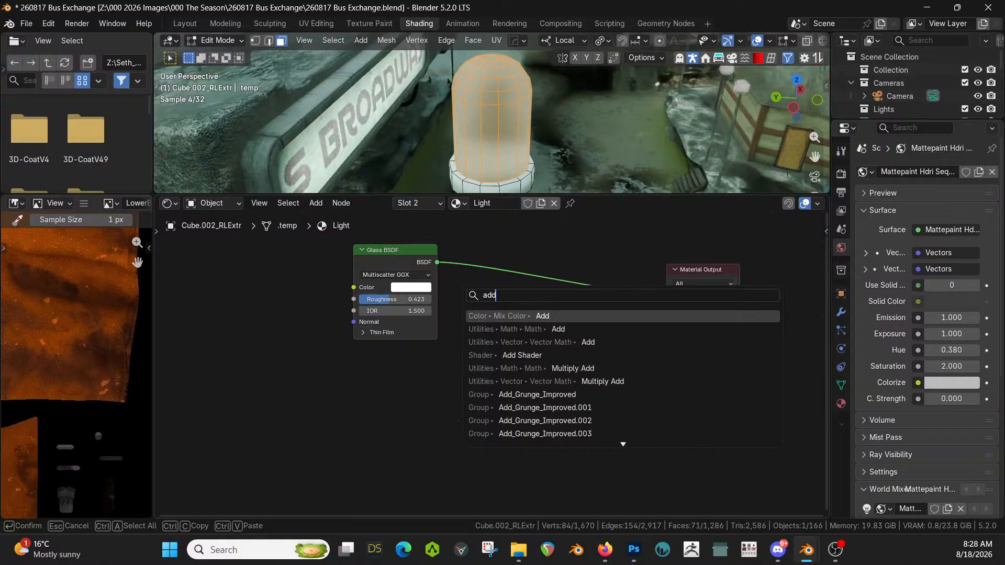
key("Down")
key("Down")
key("Down")
key("Return")
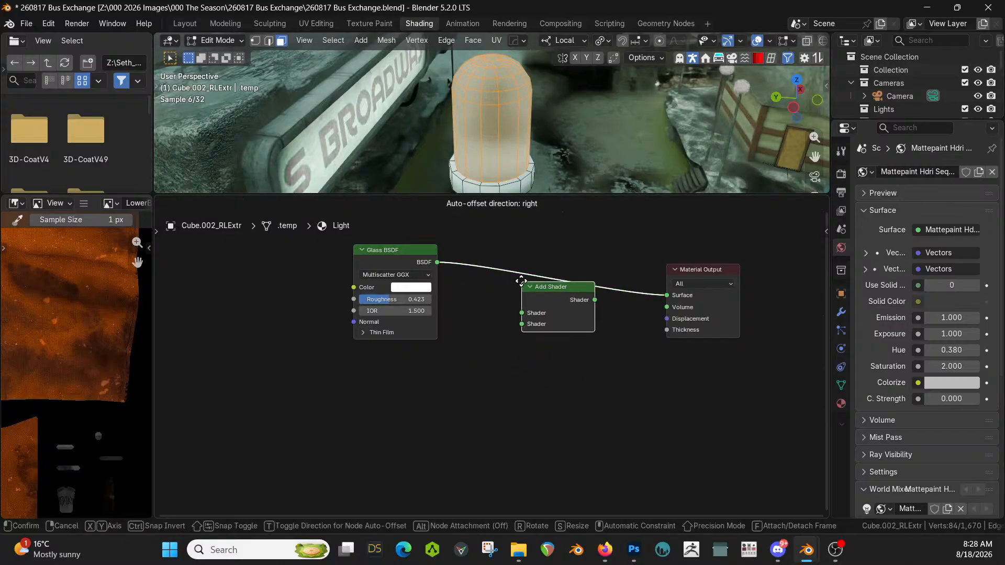
left_click(520, 278)
key("shift+a")
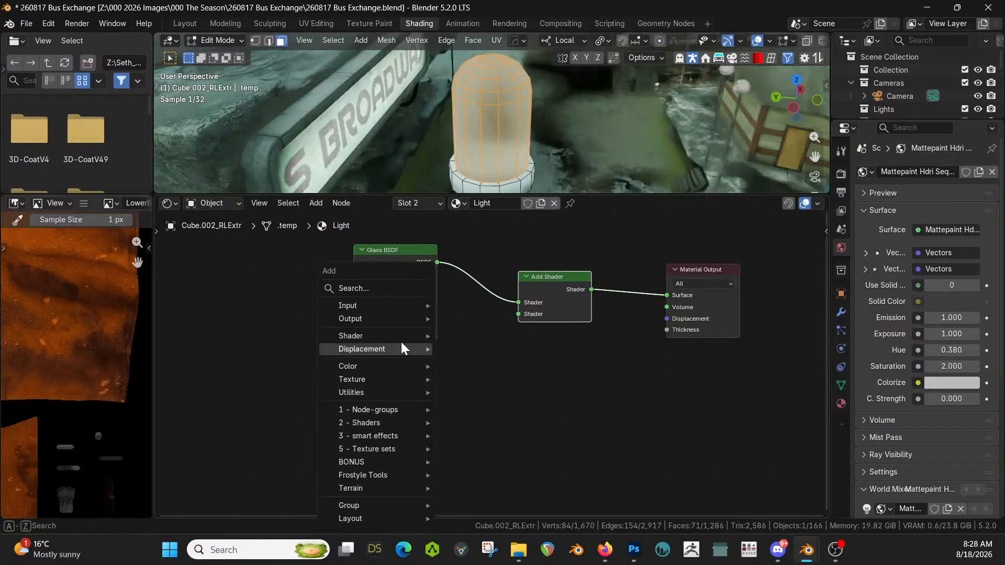
left_click(389, 289)
type("bump")
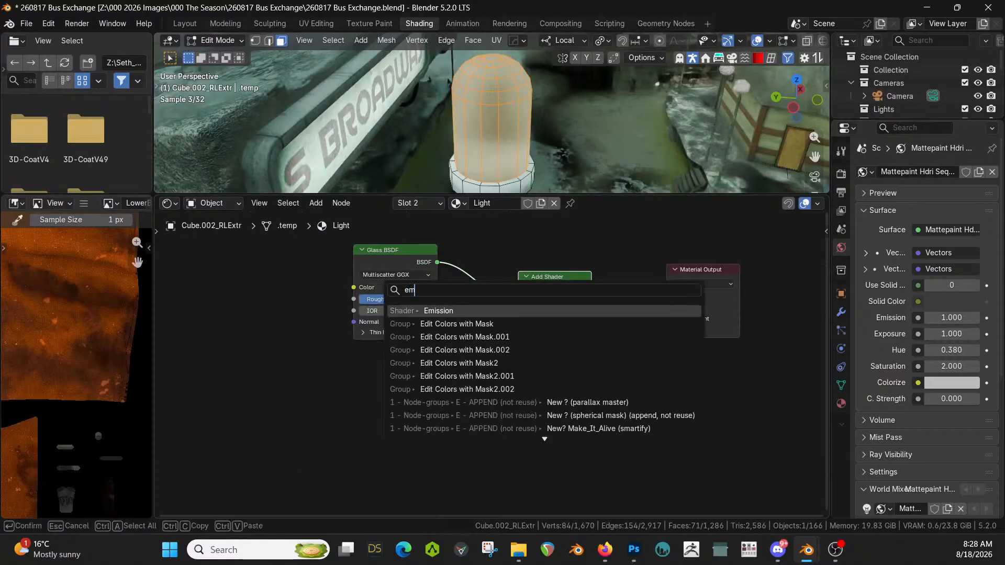
key("Return")
key("Escape")
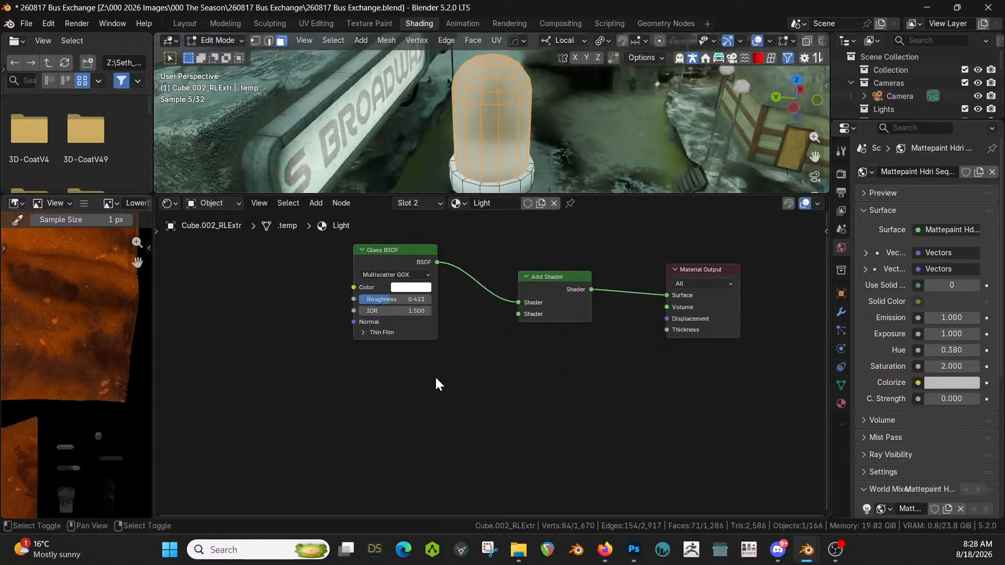
Add an Emission node below the Glass BSDF and connect its output to the Add Shader's second Shader input
key("shift+a")
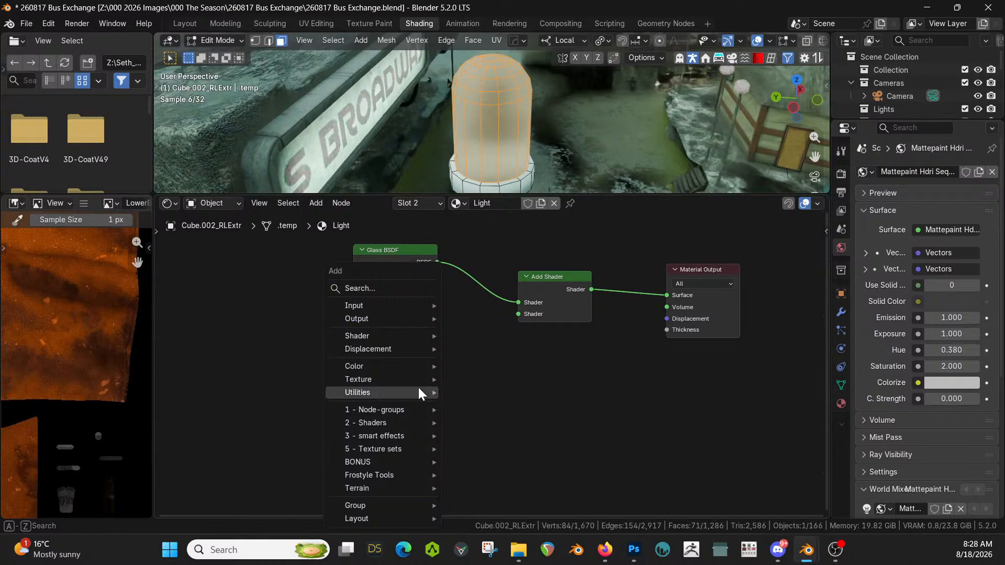
left_click(369, 289)
type("em")
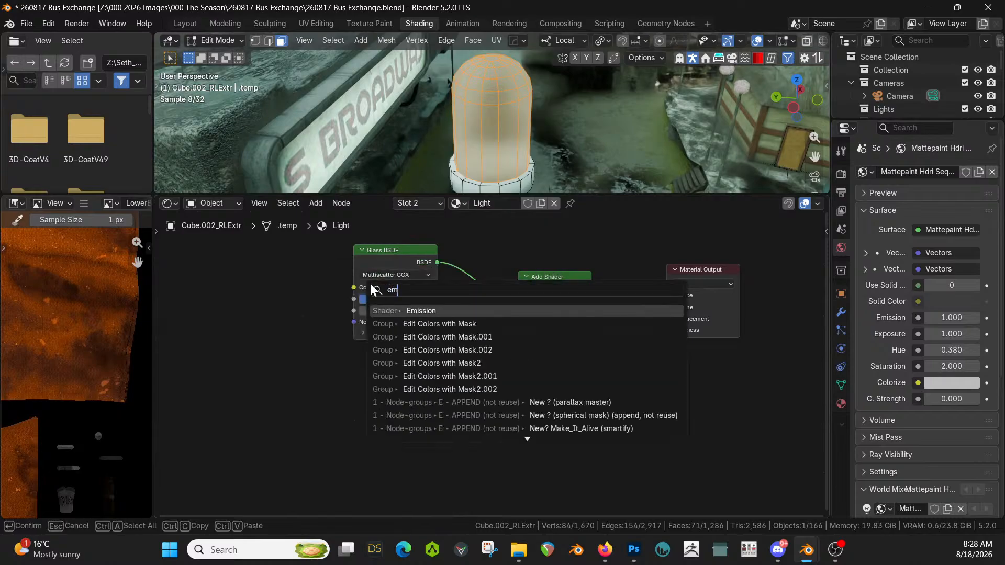
key("Return")
left_click(417, 373)
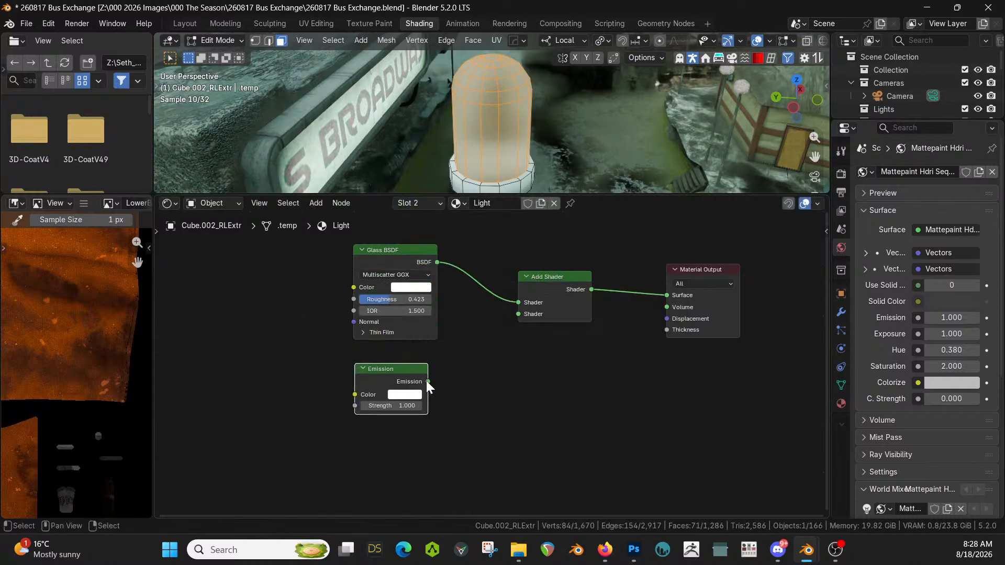
left_click_drag(428, 381, 519, 314)
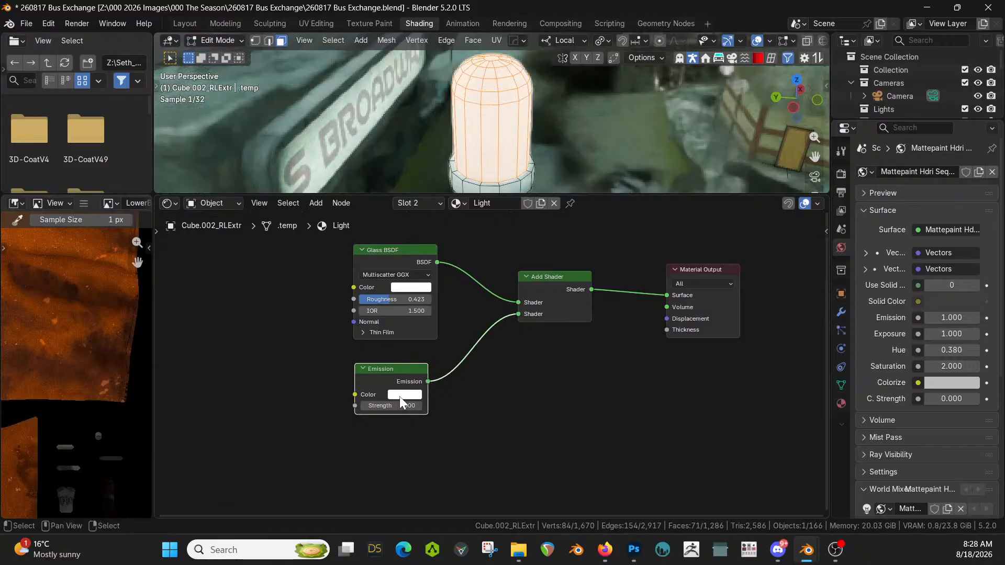
Set the Emission color to orange-red, hex #FF491FFF, and return to Object Mode
left_click(400, 397)
left_click(427, 291)
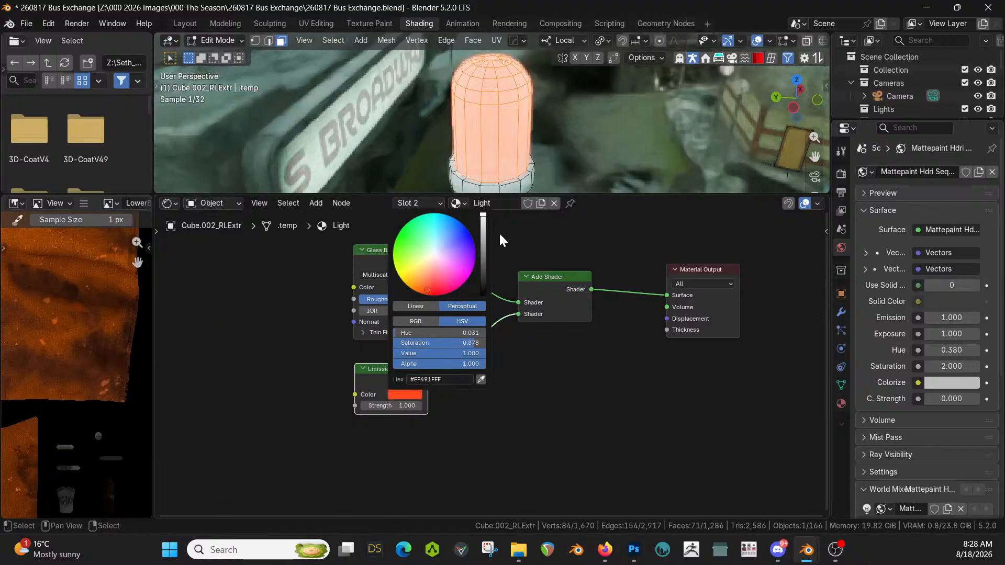
key("Tab")
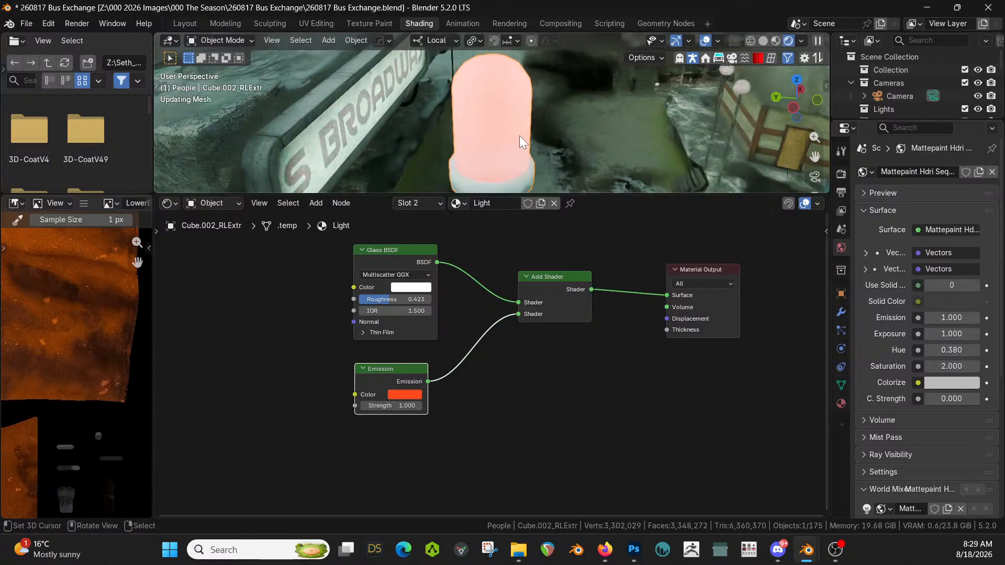
Try an Emission strength of 10, and settle on a strength of 2
middle_click_drag(520, 134, 541, 108)
scroll(545, 104, "up", 2)
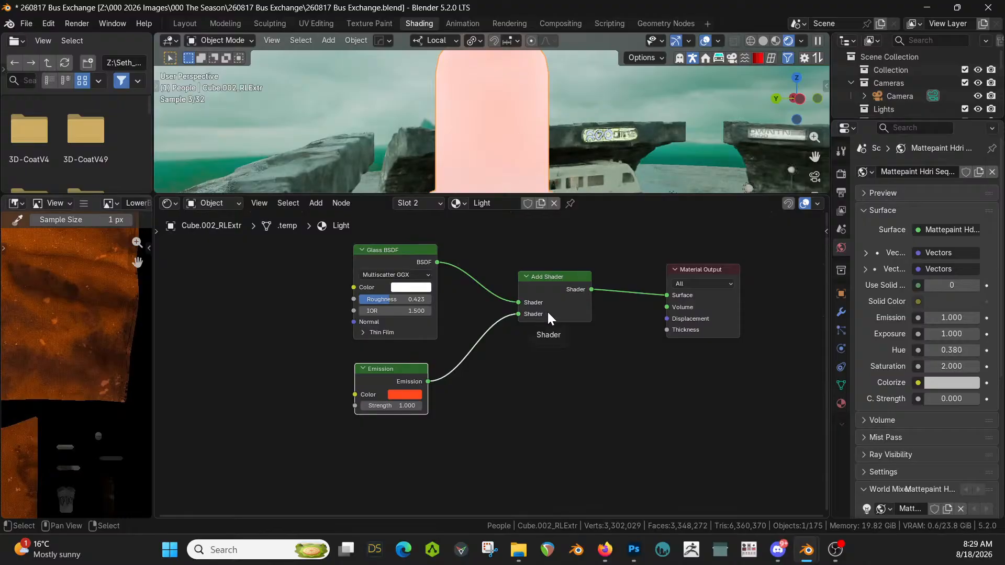
left_click(400, 409)
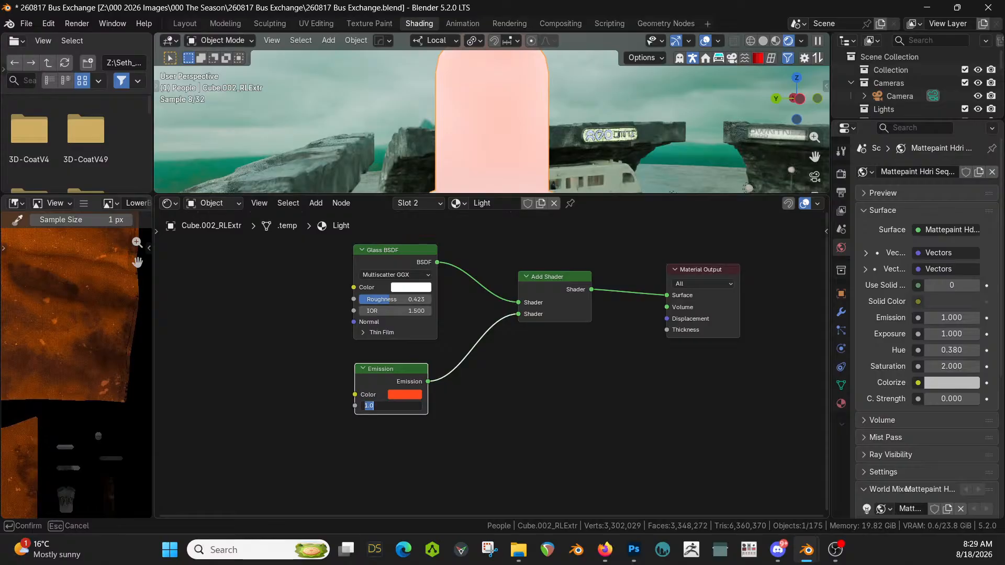
key("Return")
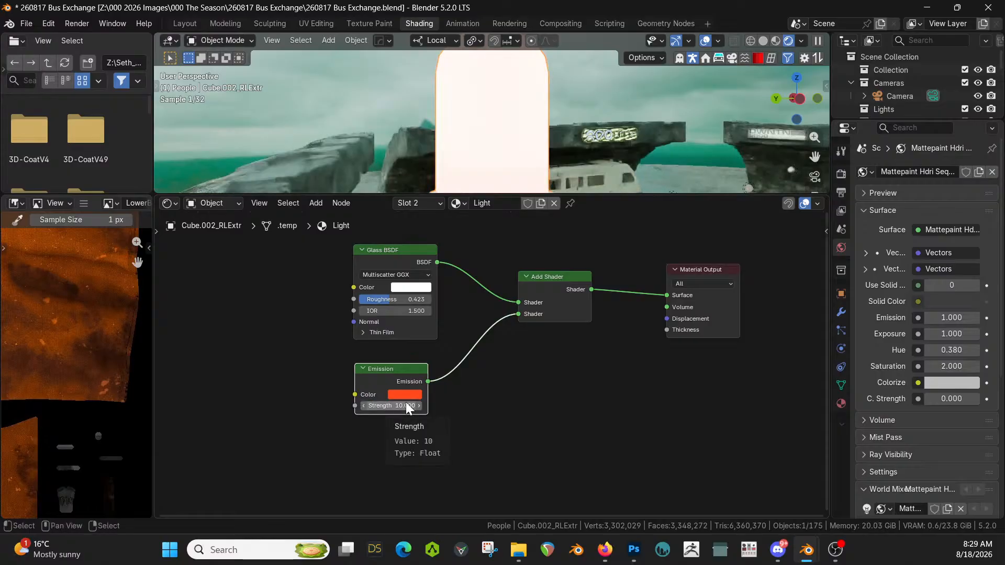
left_click(406, 405)
type("2")
key("Return")
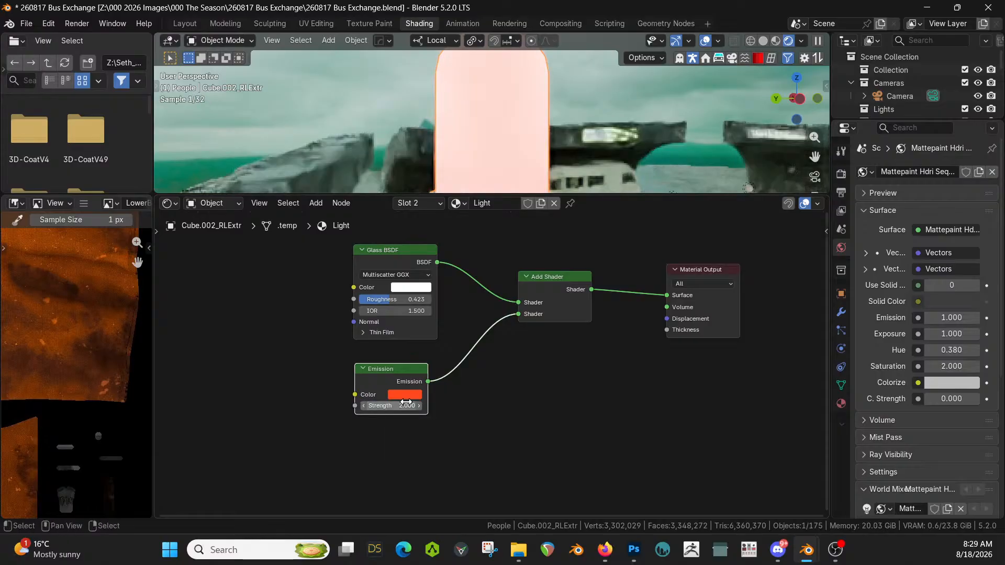
middle_click_drag(535, 139, 524, 148)
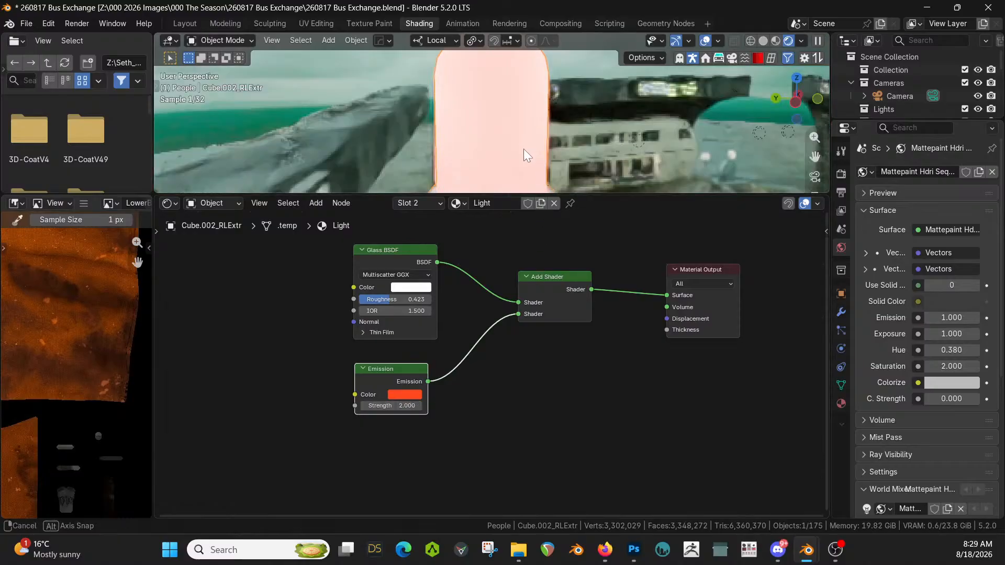
scroll(524, 149, "down", 3)
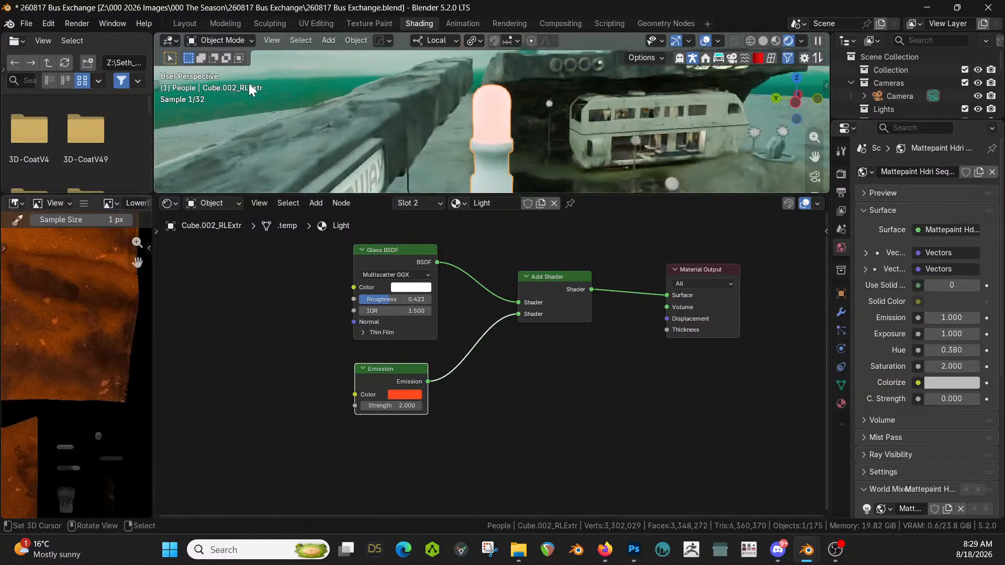
Switch to the Layout workspace and apply the HOps Sharpen operation to the lamp pole
left_click(184, 22)
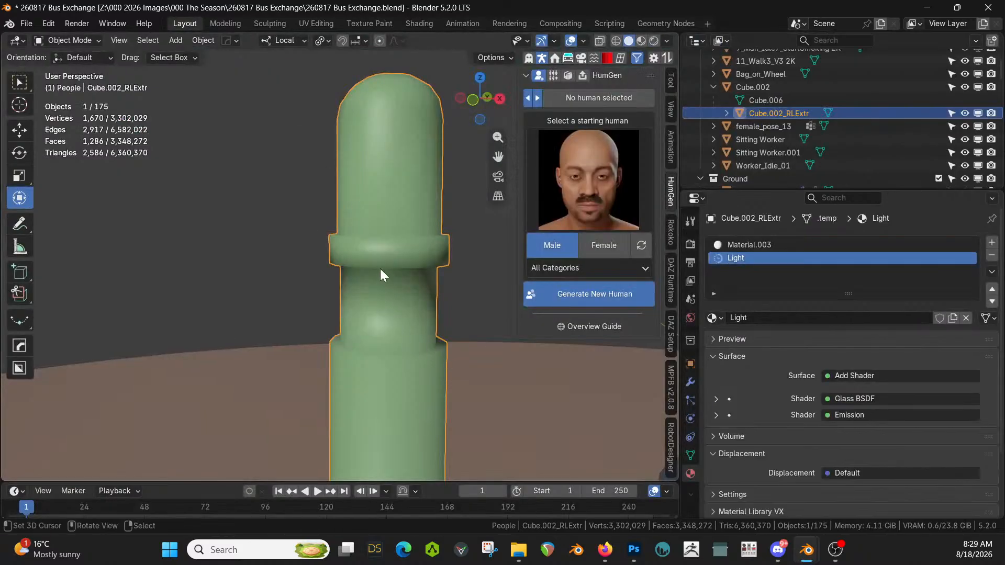
key("q")
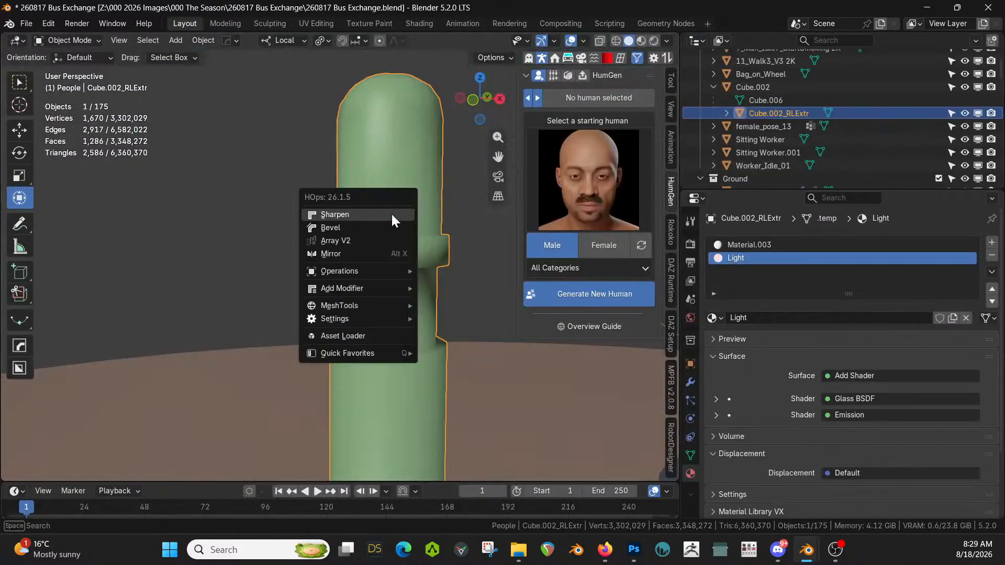
left_click(385, 215)
middle_click_drag(385, 214, 324, 283)
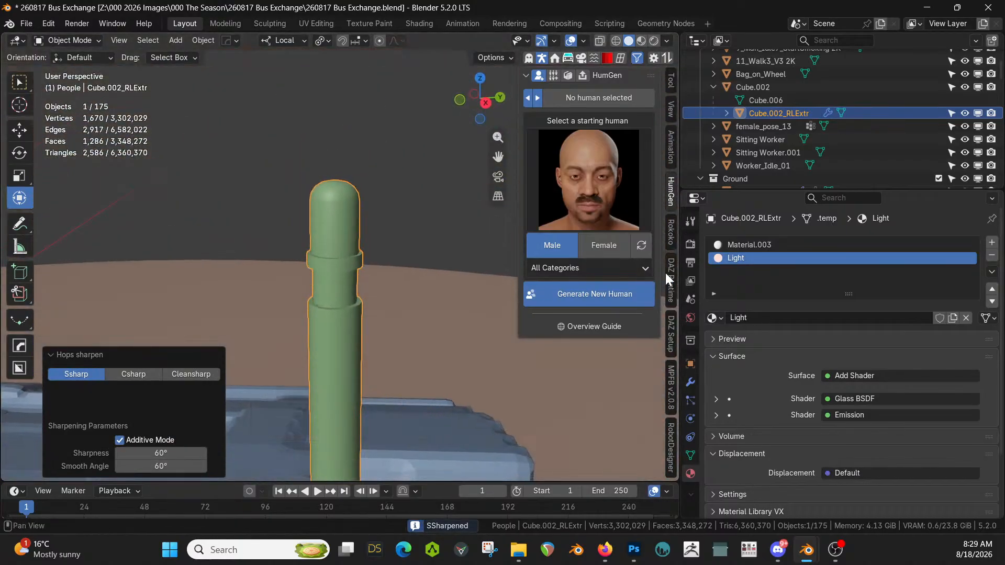
Replace Material.003 in the lamp pole's first material slot with the Distressed Hull Texture asset
left_click(735, 243)
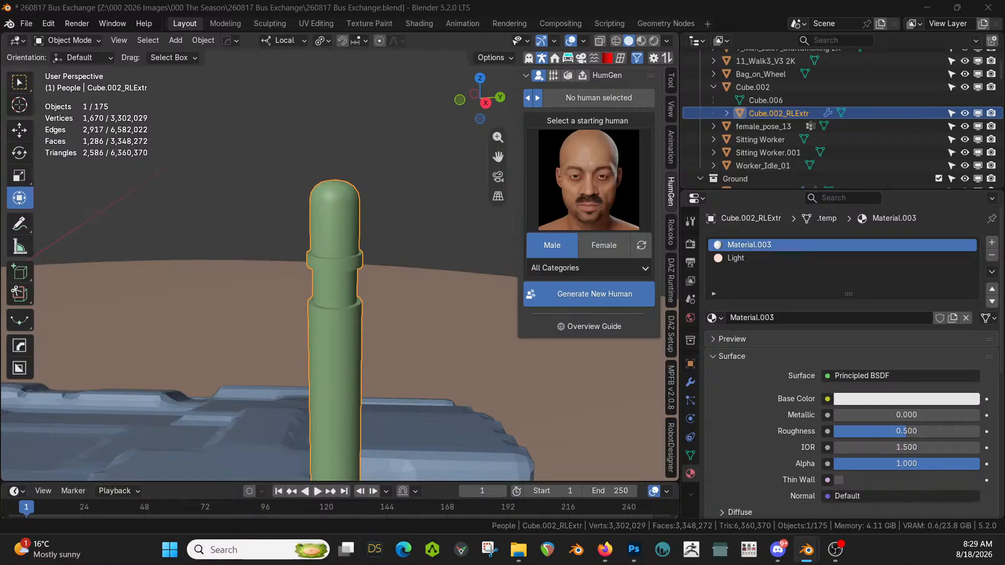
left_click_drag(641, 24, 770, 242)
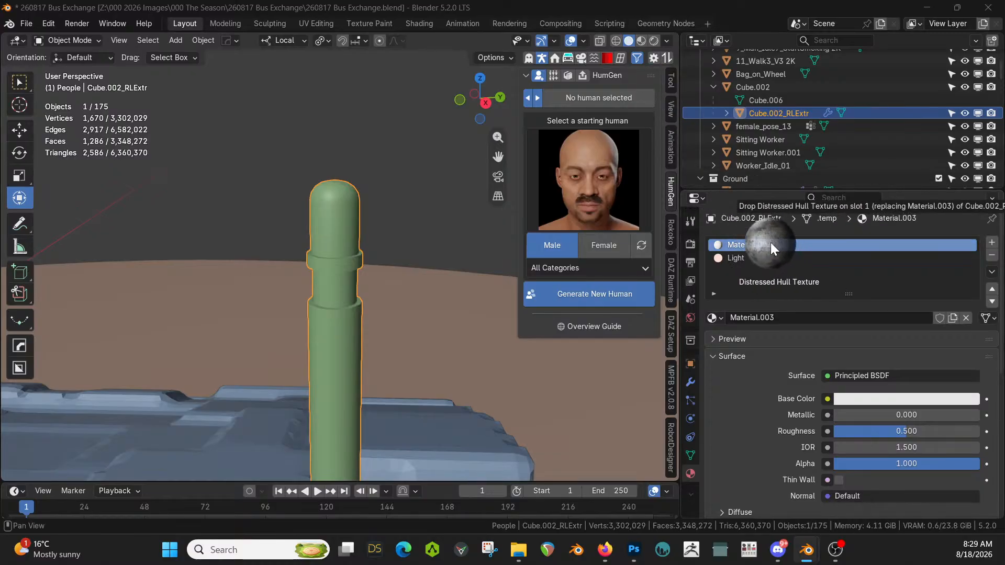
left_click_drag(770, 243, 771, 242)
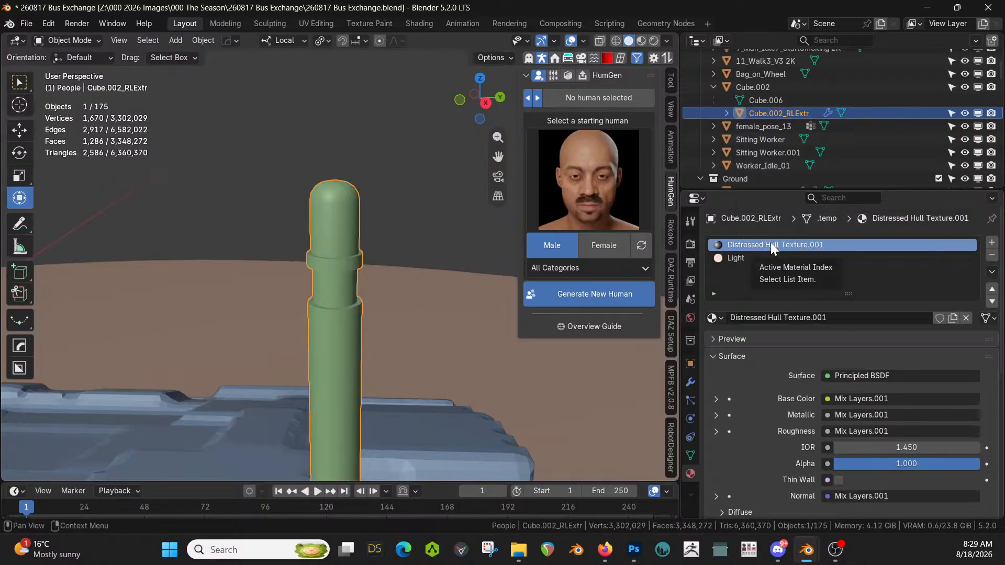
Set the viewport to Rendered shading and assign the existing Distressed Hull Texture material to the lamp pole's first slot
key("z")
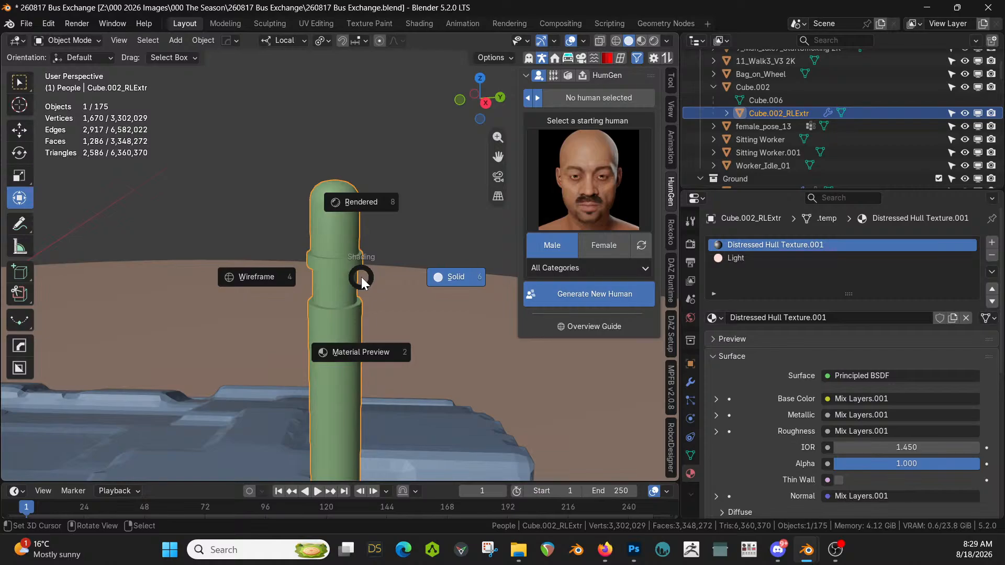
key("8")
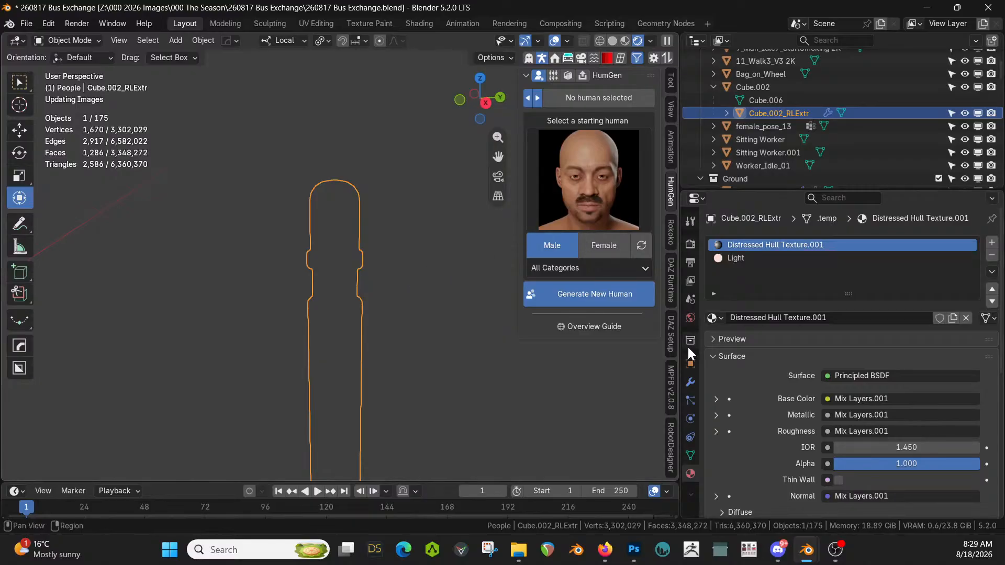
left_click(712, 318)
type("d")
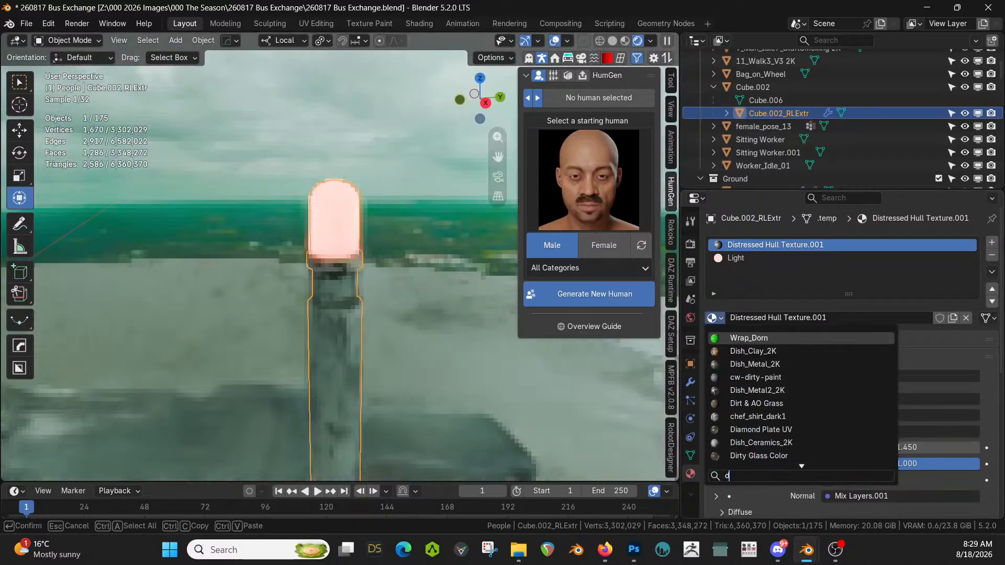
type("istres")
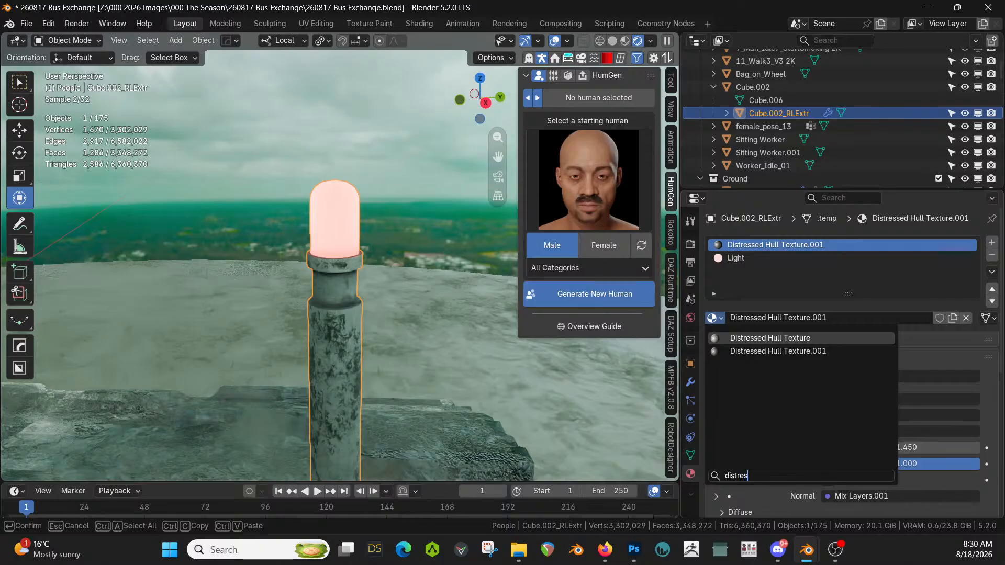
key("Return")
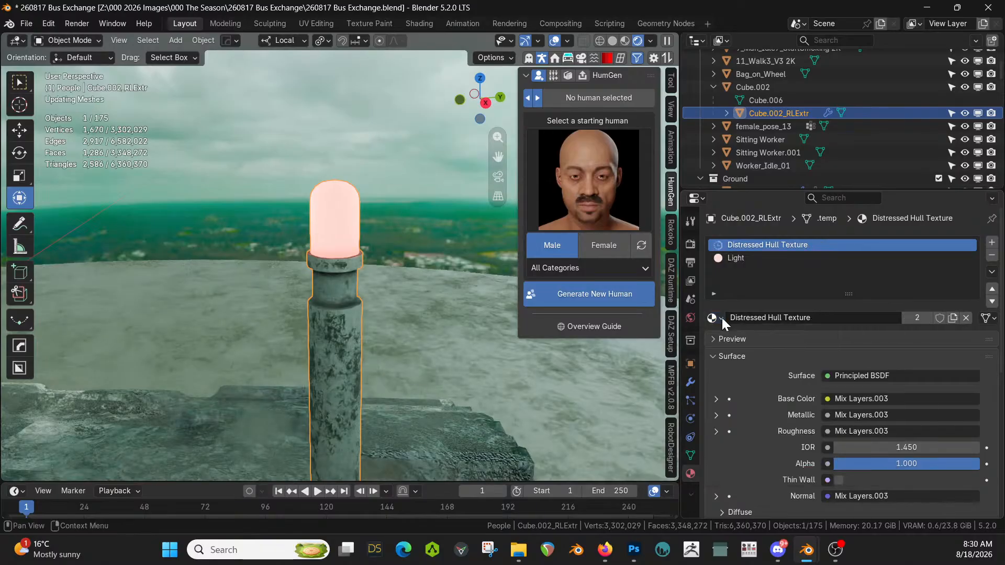
Look over the rendered lamp pole on the stone wall, and return the viewport to Solid shading
middle_click_drag(456, 313, 422, 319)
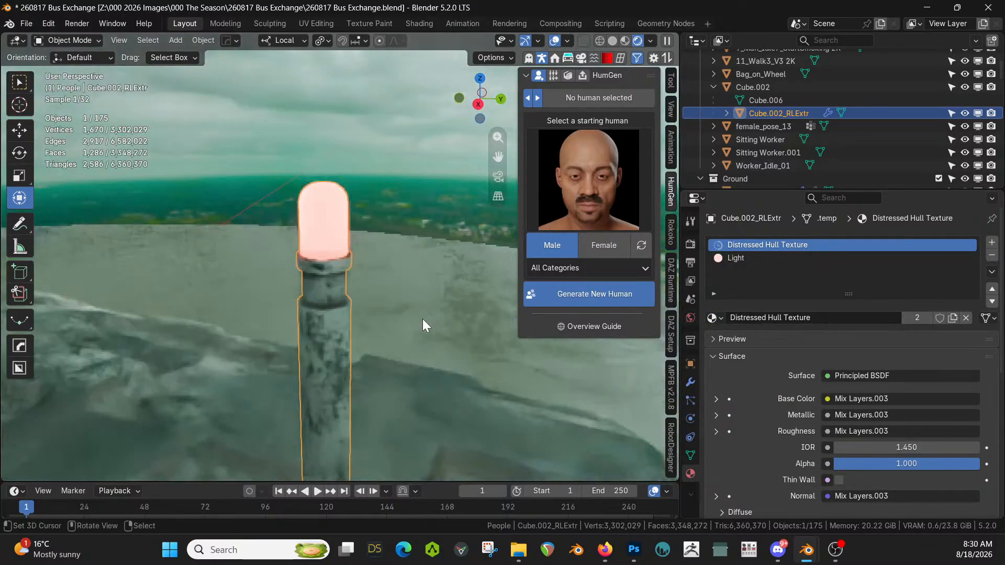
scroll(362, 326, "down", 3)
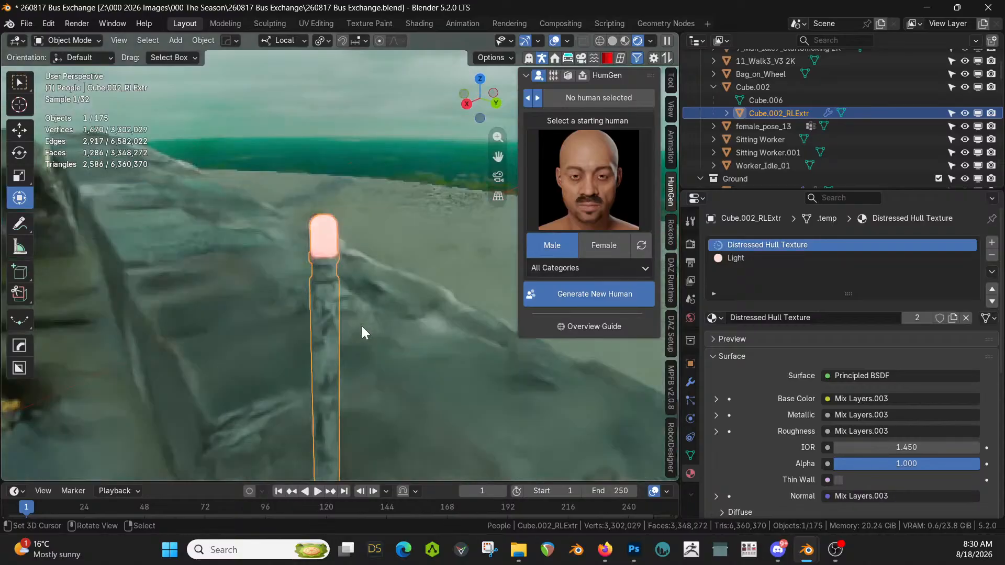
scroll(363, 325, "down", 2)
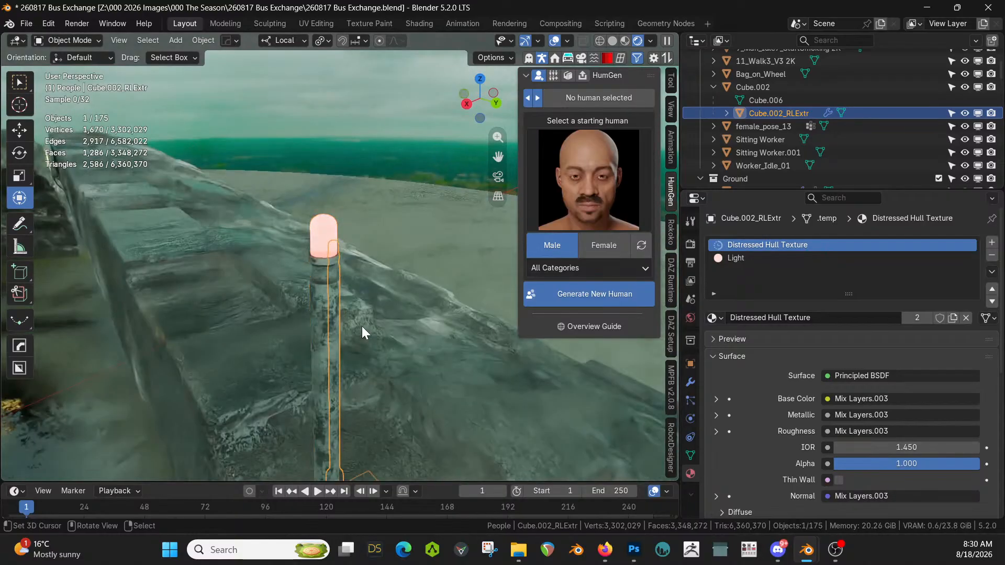
key("z")
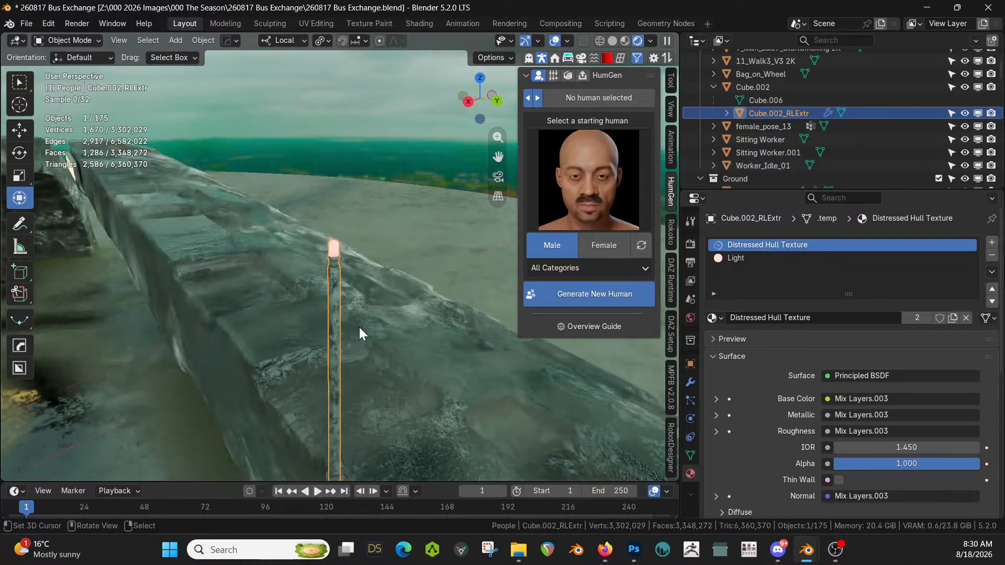
key("z")
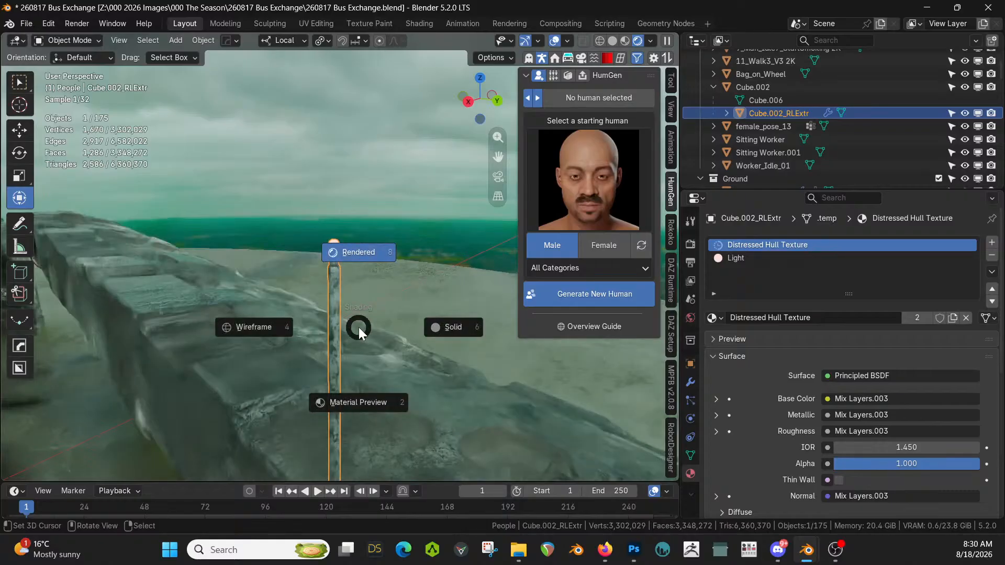
key("6")
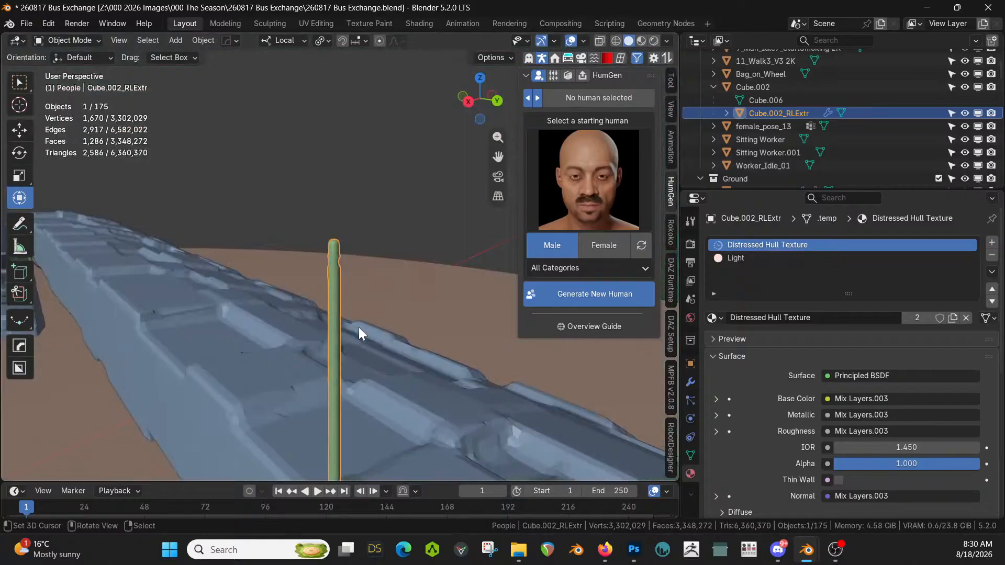
Assign the existing Distressed Hull Texture material to the box-shaped fixture below the lamp pole
key("KP_Divide")
middle_click_drag(359, 327, 328, 232)
key("KP_Divide")
left_click(321, 364)
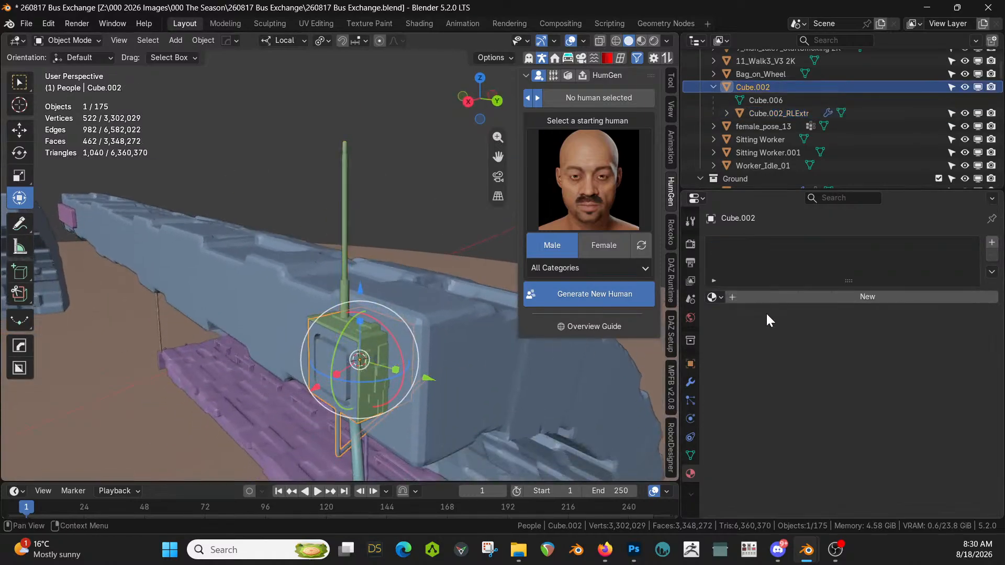
left_click(716, 298)
type("dis")
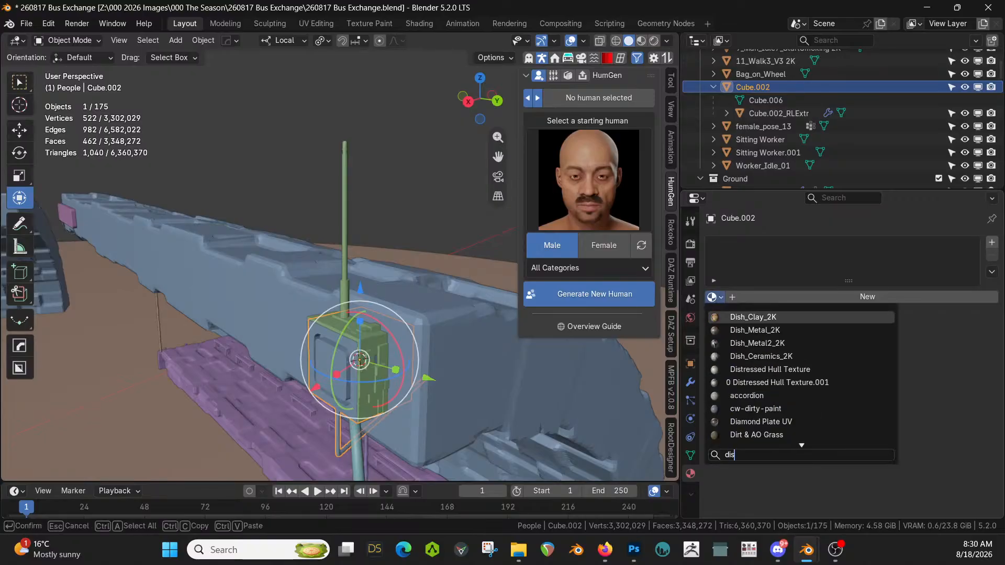
type("tre")
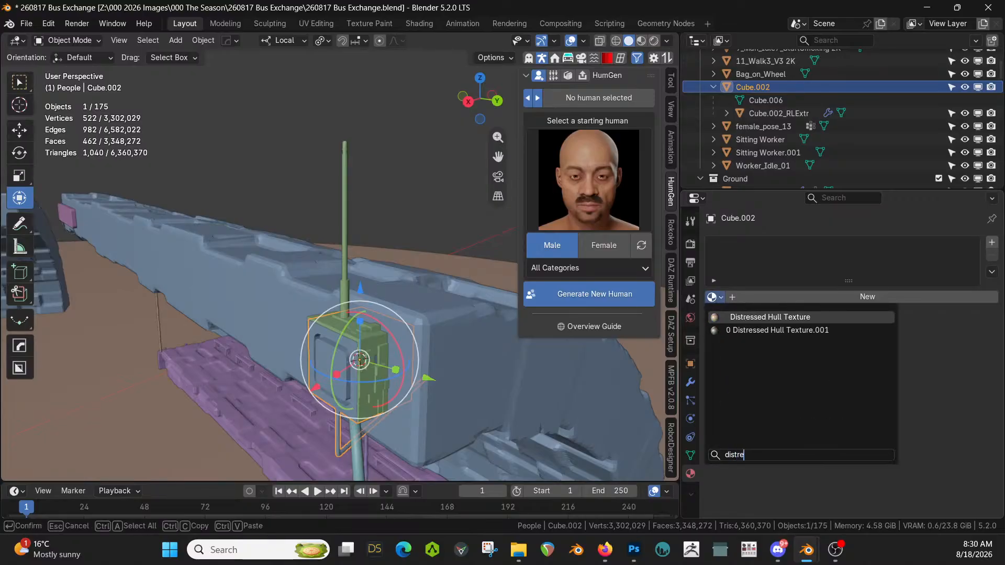
left_click(777, 316)
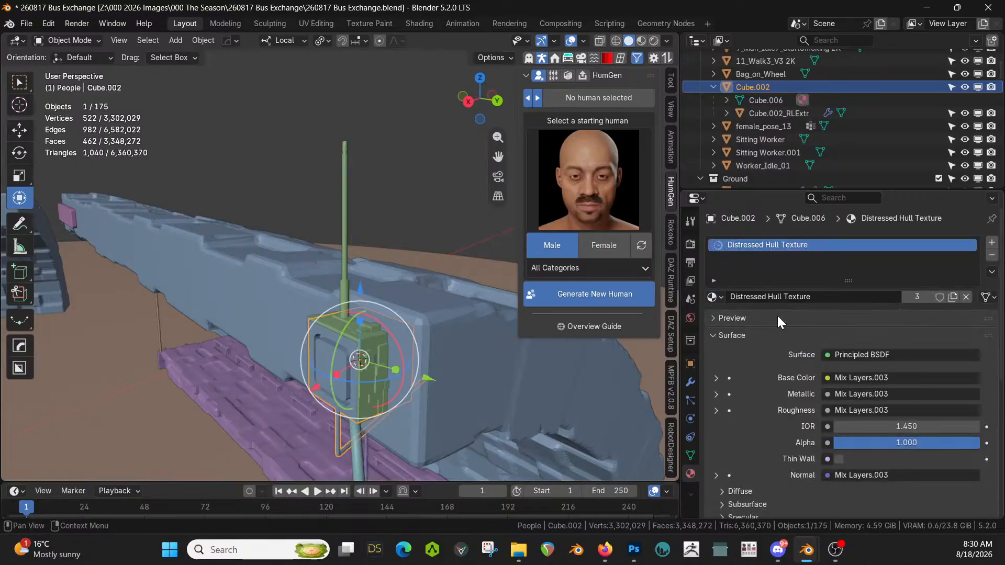
Purge unused data from the file with local data-blocks, linked data-blocks and recursive delete included
left_click(30, 22)
mouse_move(99, 253)
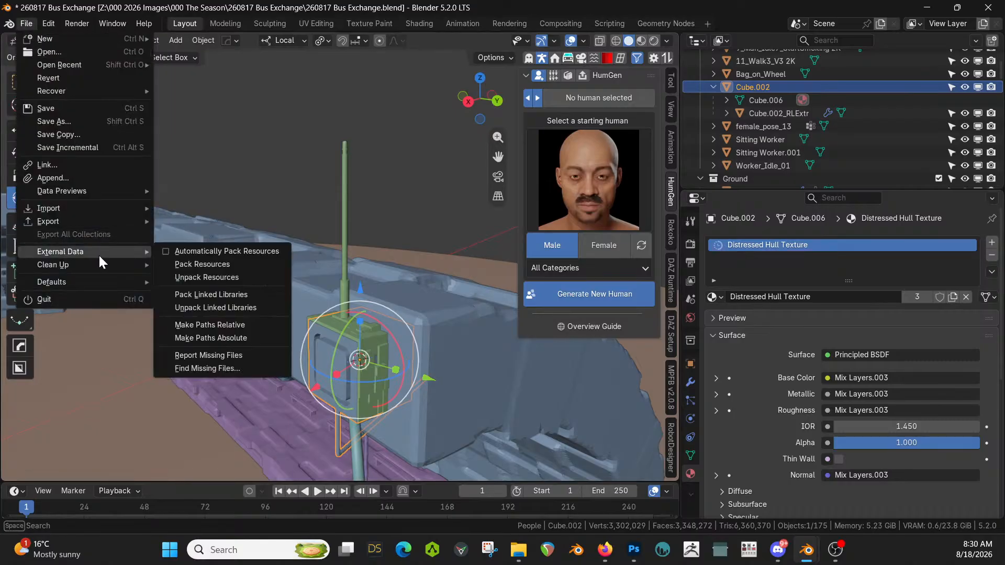
left_click(198, 265)
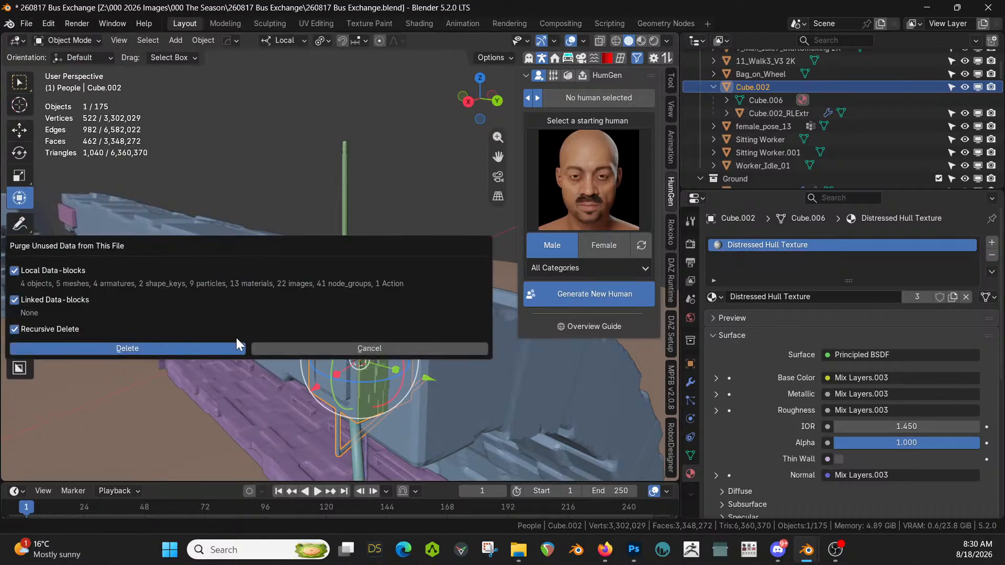
left_click(191, 346)
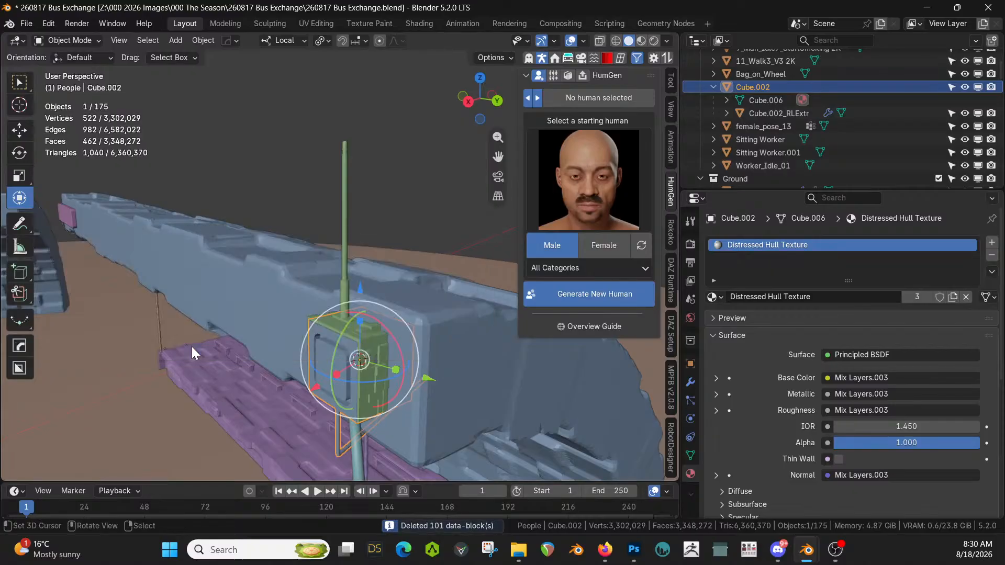
In Edit Mode, inset the box's recessed front panel face by about 0.046 m
mouse_move(259, 364)
middle_mouse_down()
mouse_move(360, 351)
mouse_move(364, 288)
mouse_move(398, 225)
mouse_move(446, 252)
mouse_move(415, 310)
mouse_move(373, 299)
mouse_move(390, 283)
middle_mouse_up()
left_click(392, 308)
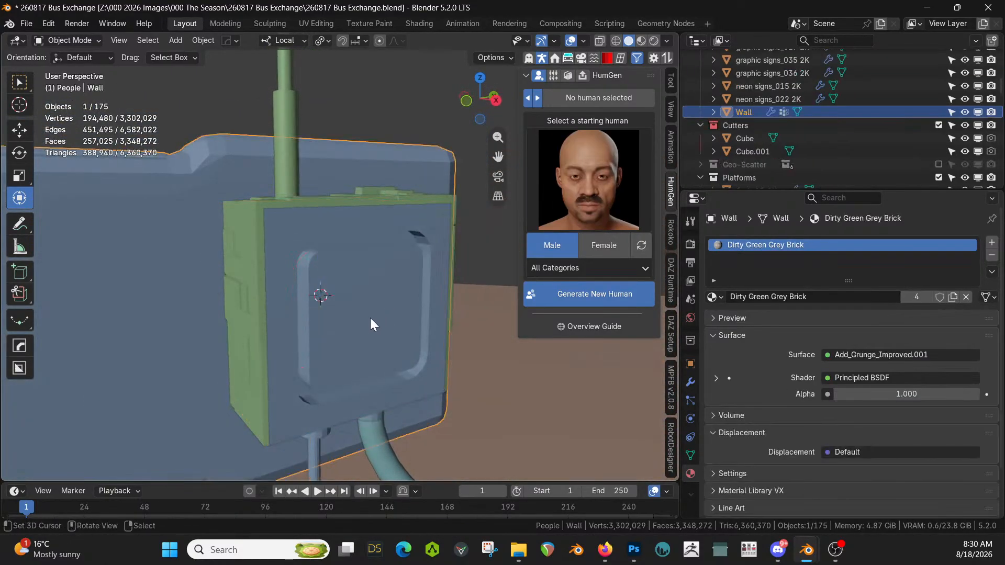
left_click(369, 318)
key("Tab")
left_click(376, 319)
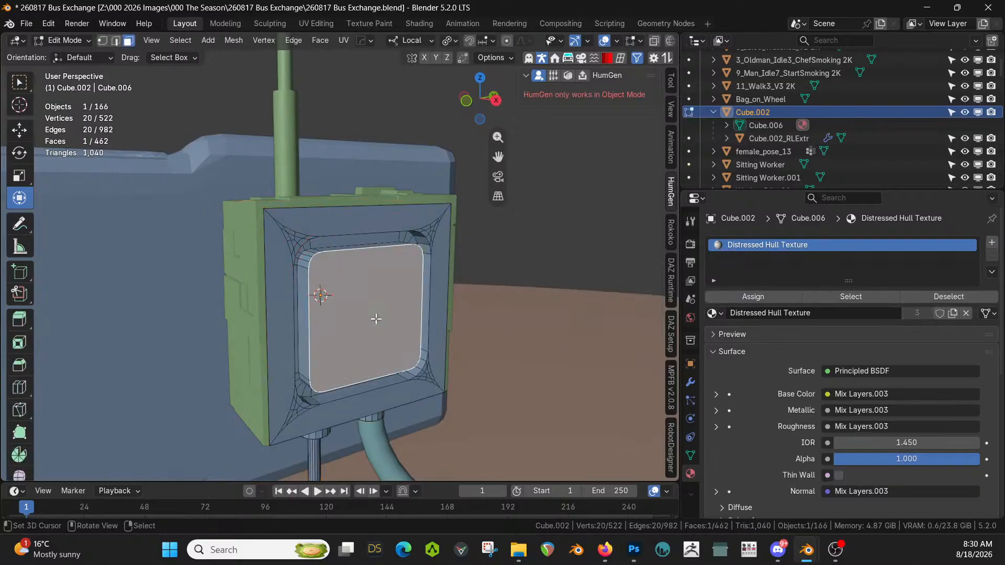
key("i")
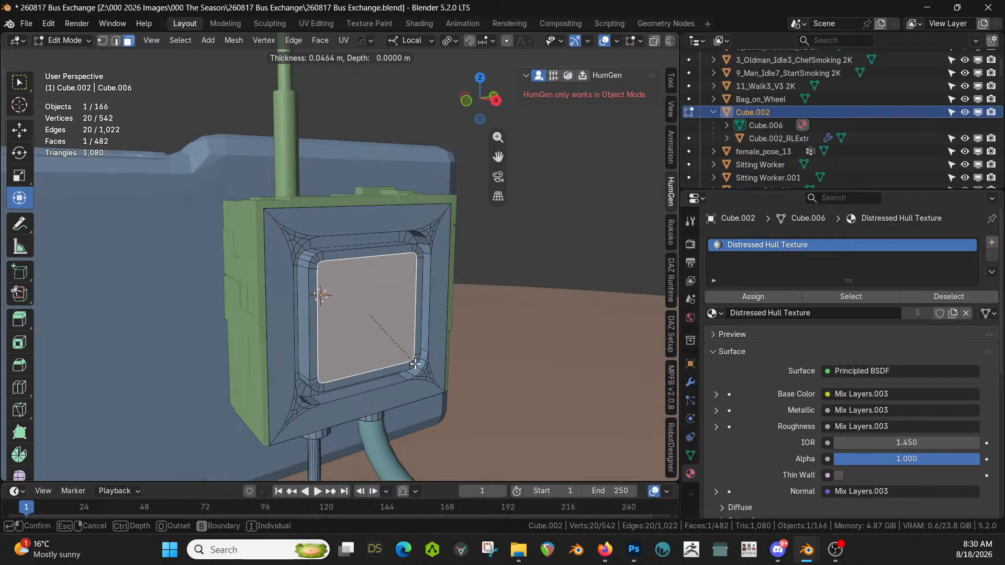
left_click(415, 364)
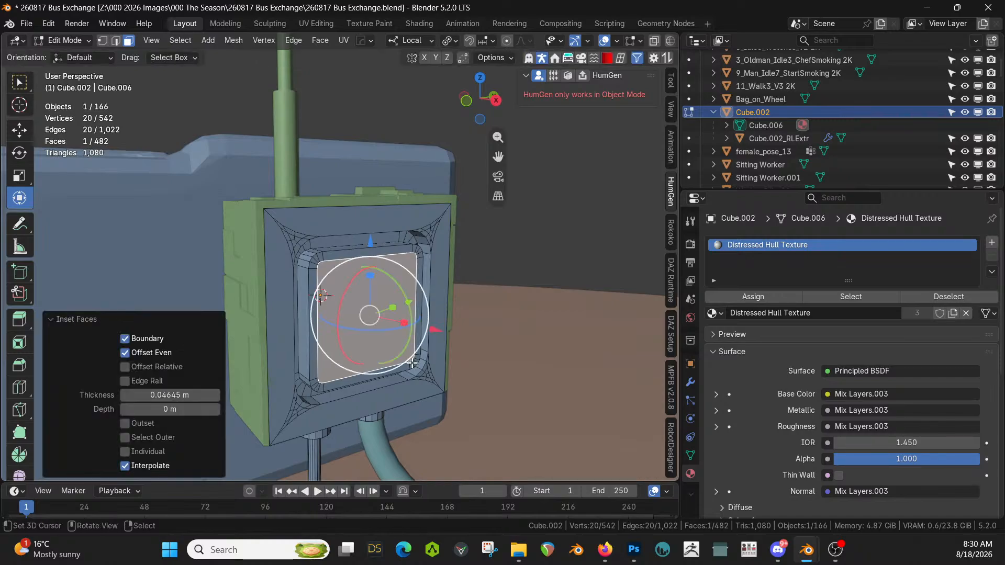
Merge the five vertices of the inset face's lower-left rounded corner at their center
middle_click_drag(400, 364, 347, 335)
scroll(347, 334, "up", 4)
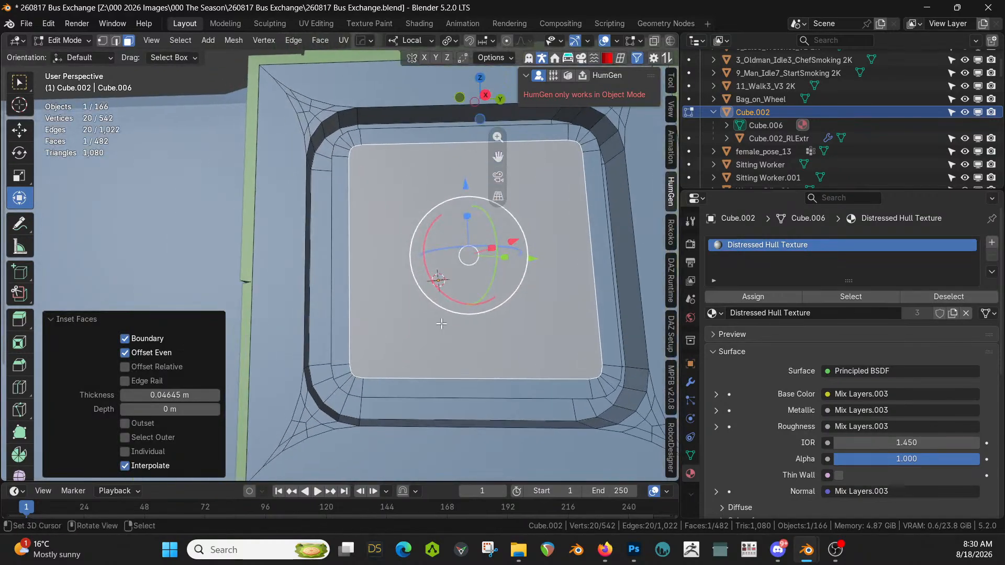
key("1")
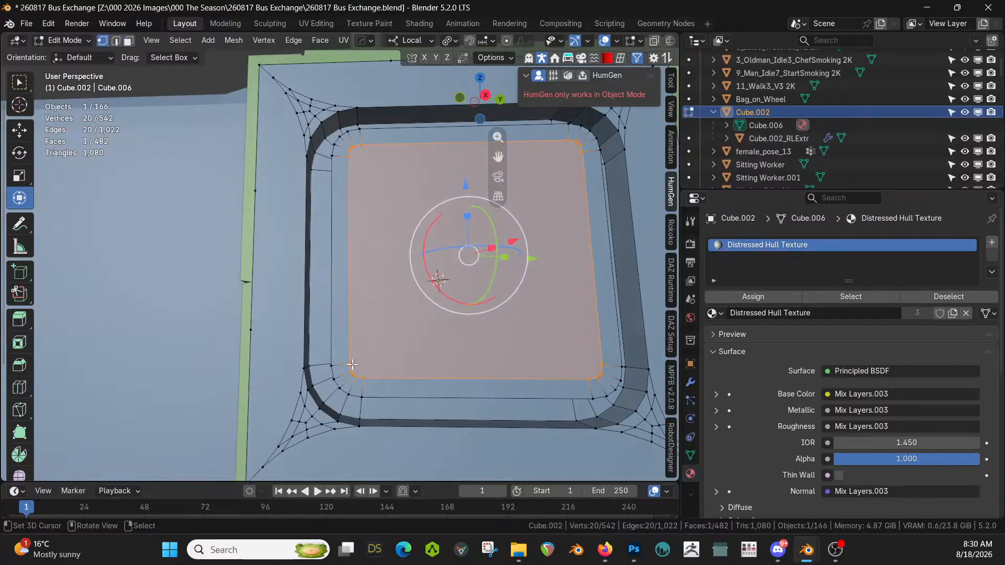
right_click(351, 365)
key("c")
left_click(364, 366)
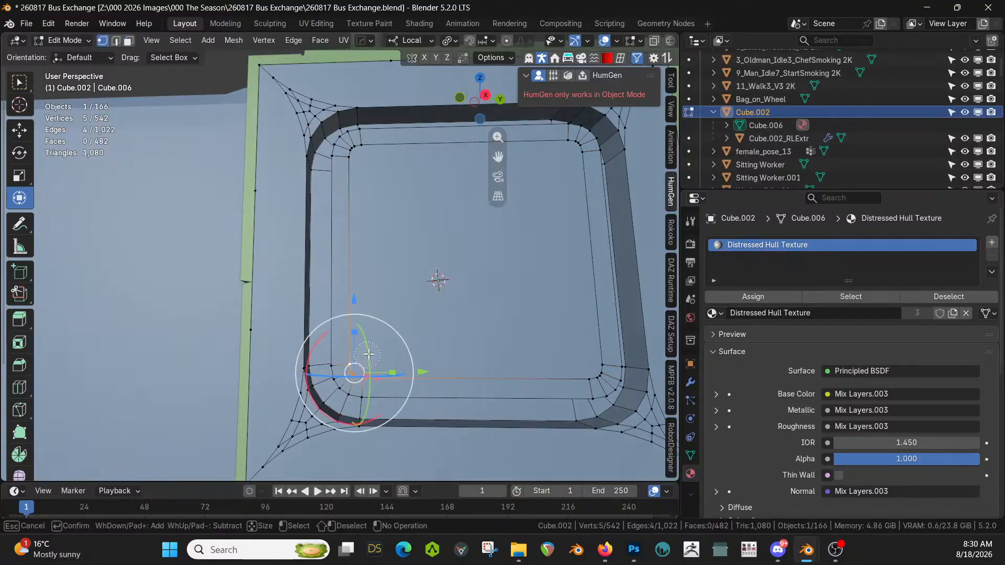
key("Escape")
key("m")
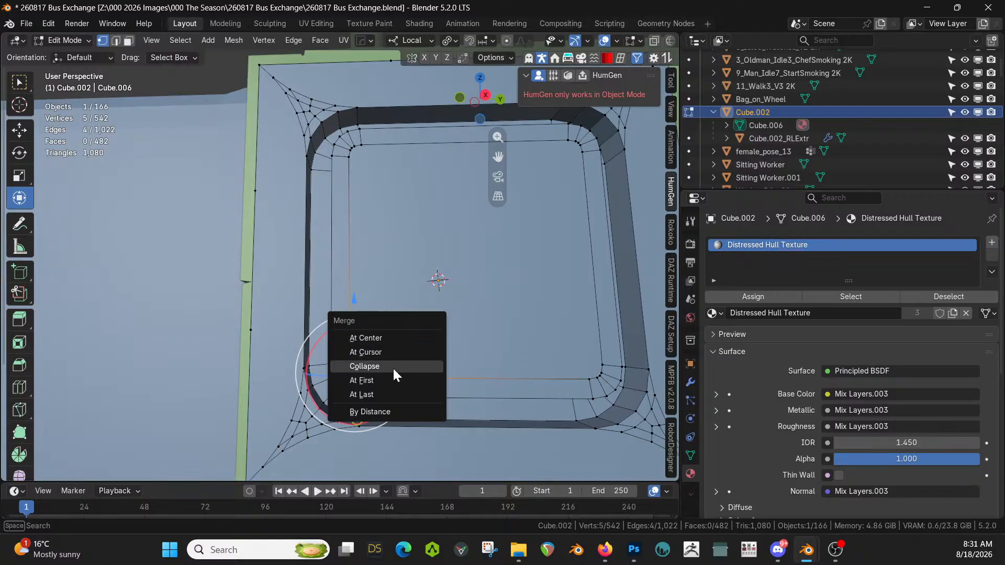
left_click(378, 340)
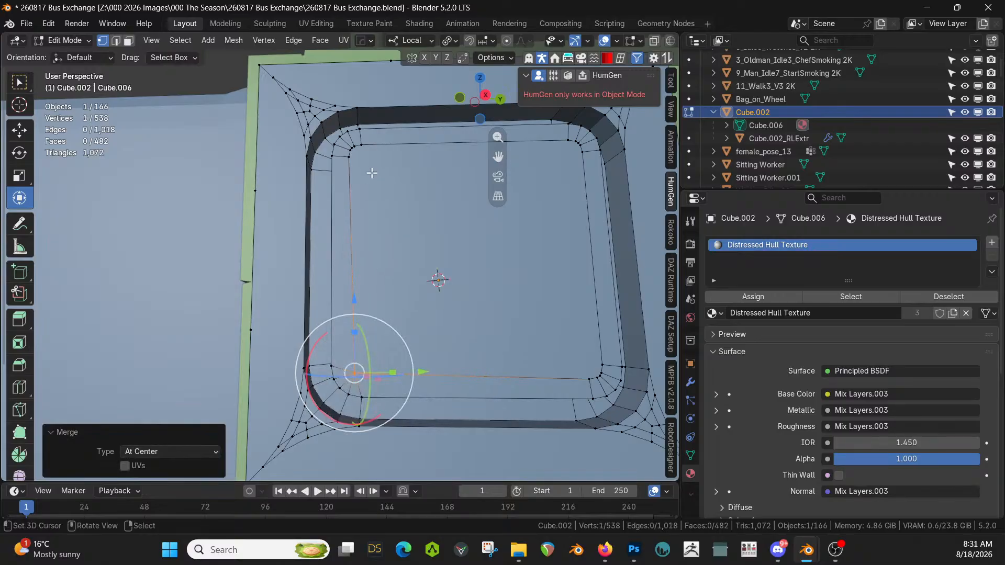
Merge the five vertices of the inset face's upper-left rounded corner at their center
key("alt+a")
key("c")
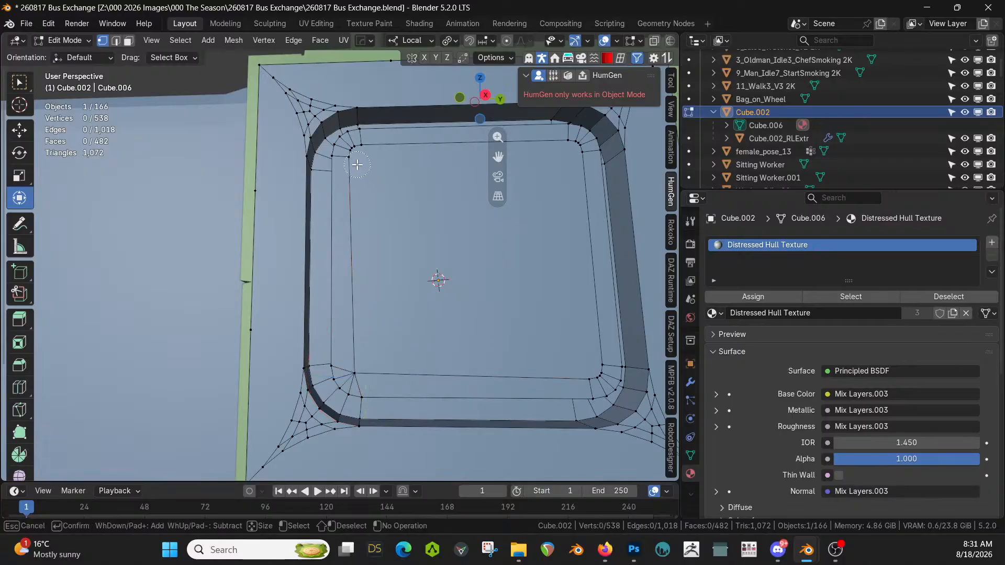
left_click_drag(356, 159, 361, 155)
right_click(396, 220)
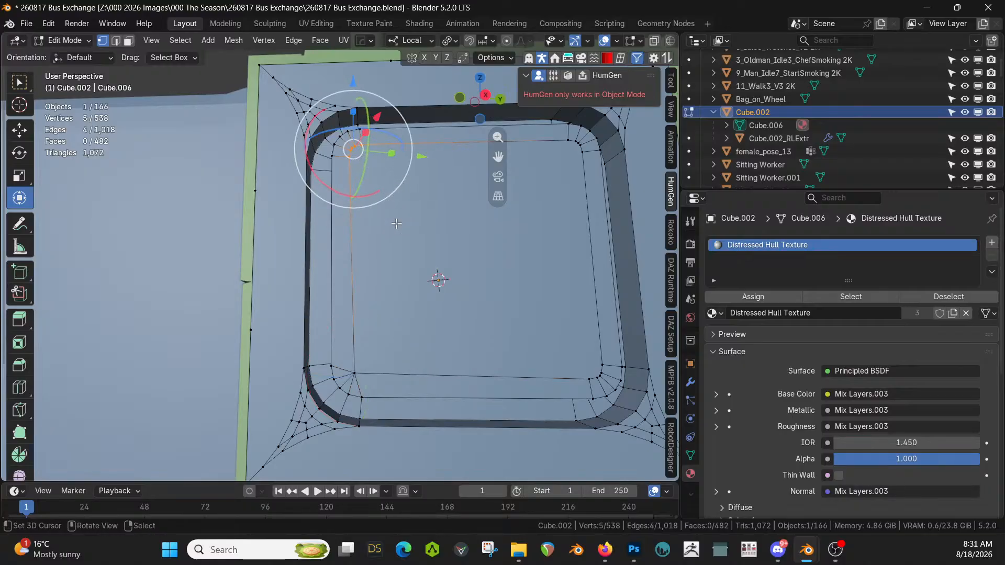
key("m")
left_click(372, 225)
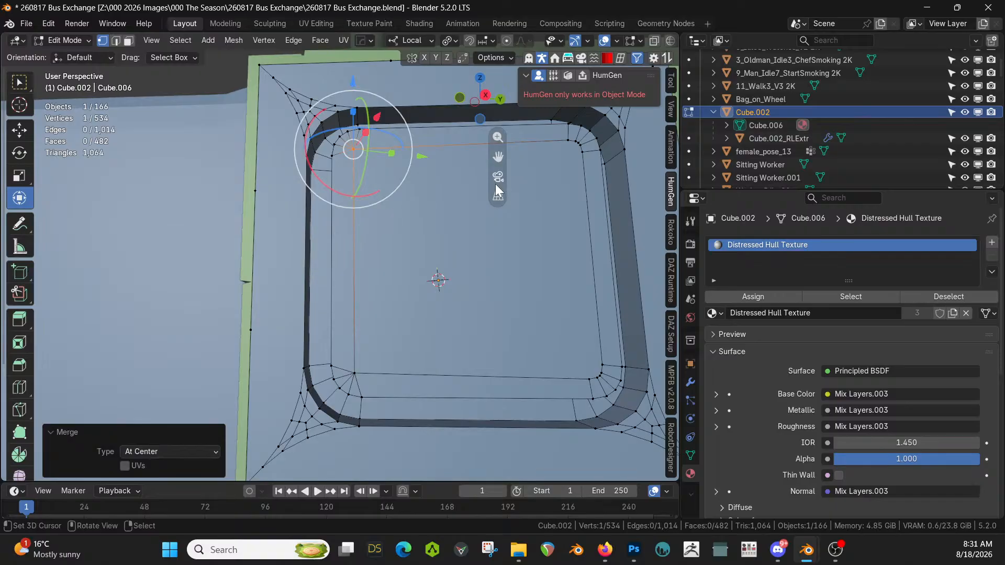
Merge the five vertices of the inset face's upper-right rounded corner at their center
middle_click_drag(495, 183, 435, 256, "shift")
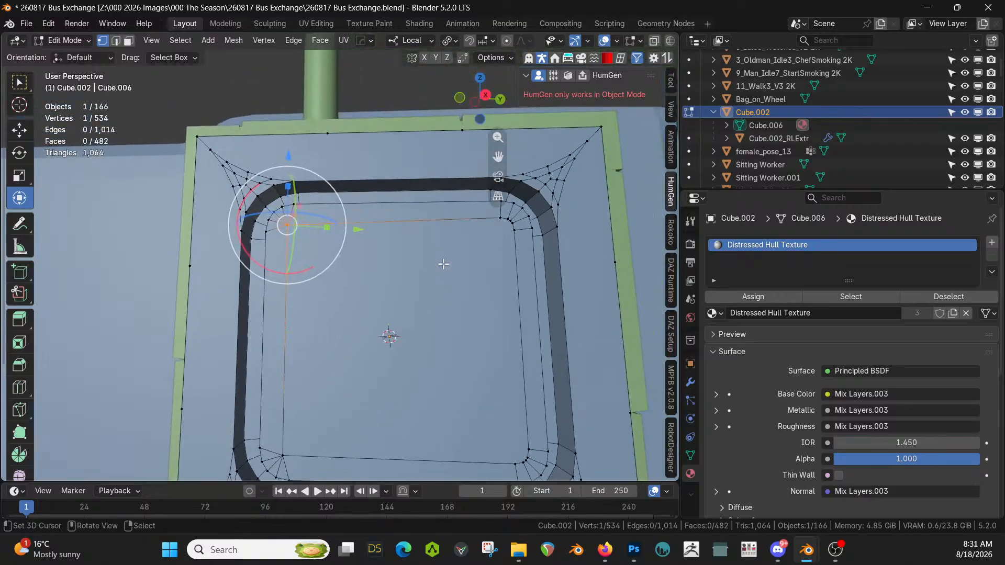
key("alt+a")
key("c")
left_click_drag(458, 258, 510, 225)
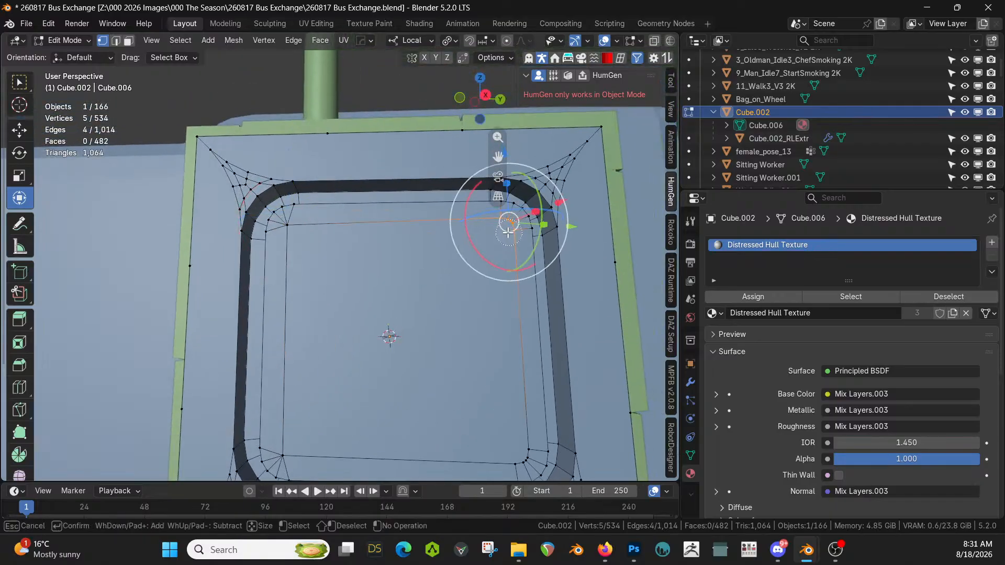
key("Escape")
key("m")
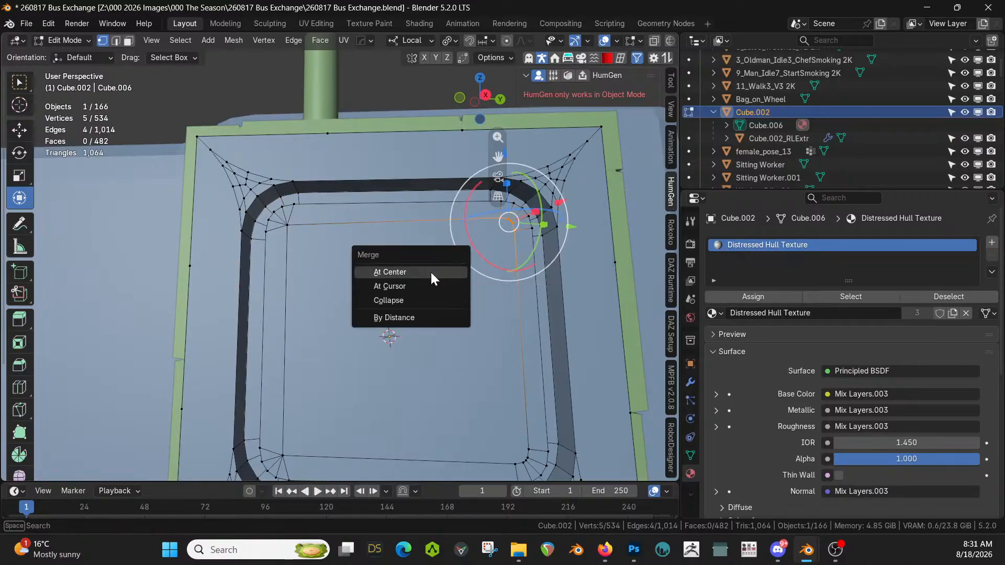
left_click(431, 272)
Merge the five vertices of the inset face's lower-right rounded corner at their center
middle_click_drag(482, 355, 477, 341, "shift")
key("alt+a")
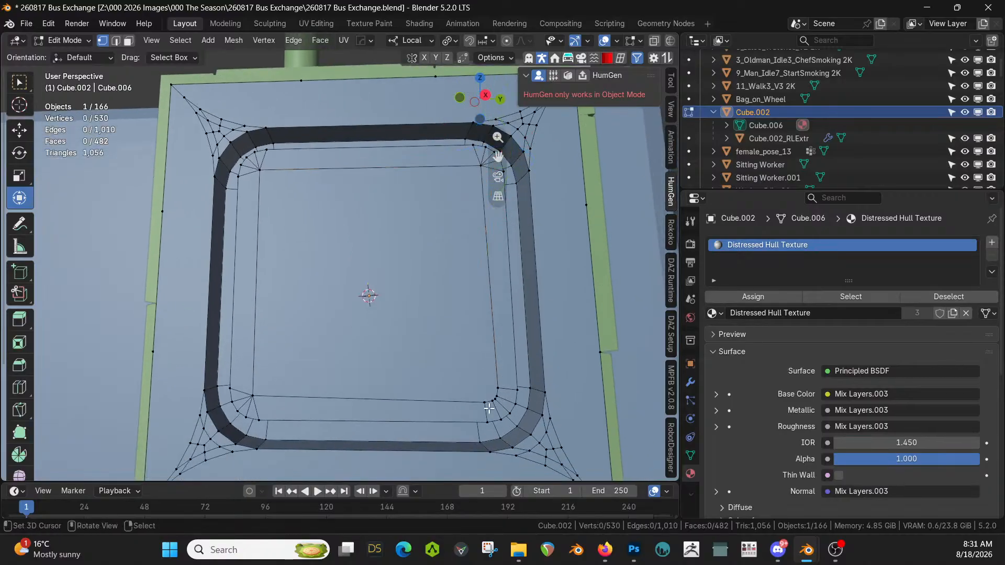
key("c")
left_click_drag(479, 395, 491, 385)
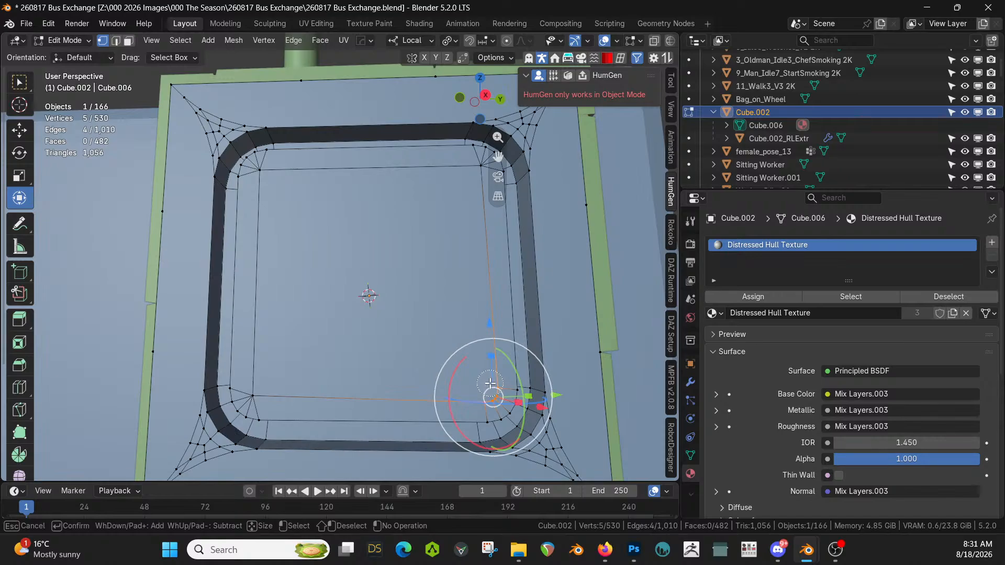
key("Escape")
key("m")
left_click(432, 396)
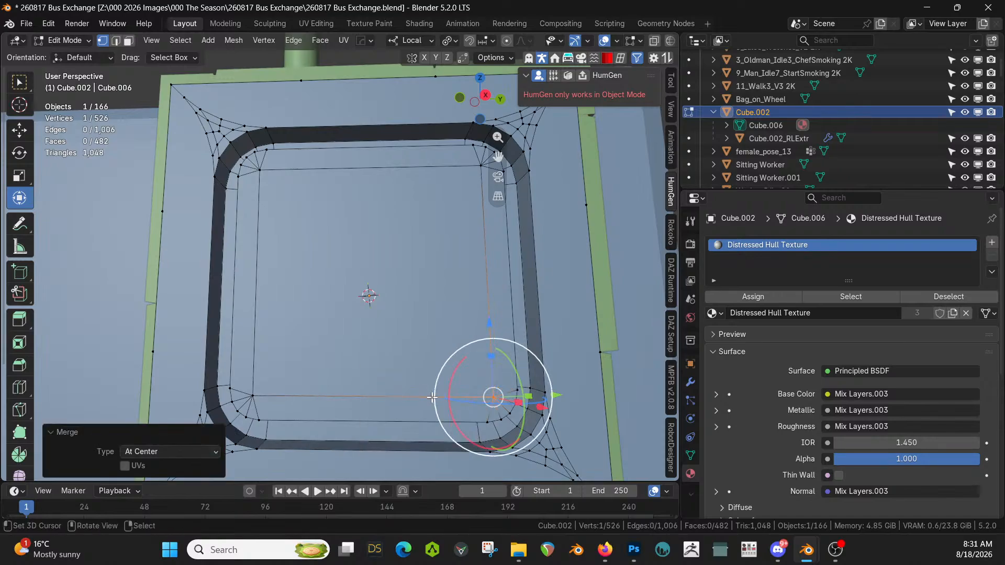
Convert the four merged corner vertices of the inset panel into circles with 8 segments and a radius of about 0.03
left_click(480, 166, "shift")
left_click(262, 169, "shift")
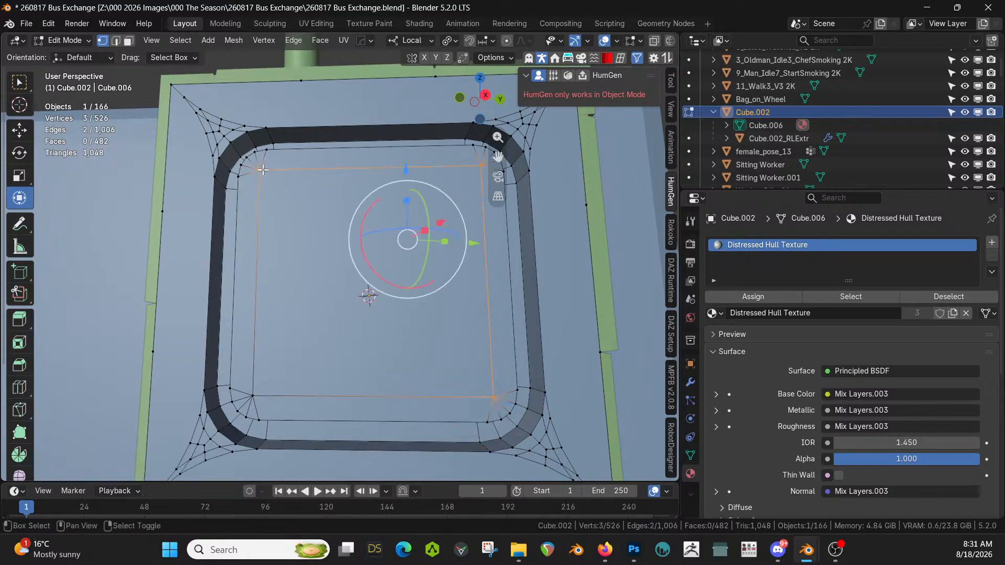
left_click(253, 396, "shift")
key("q")
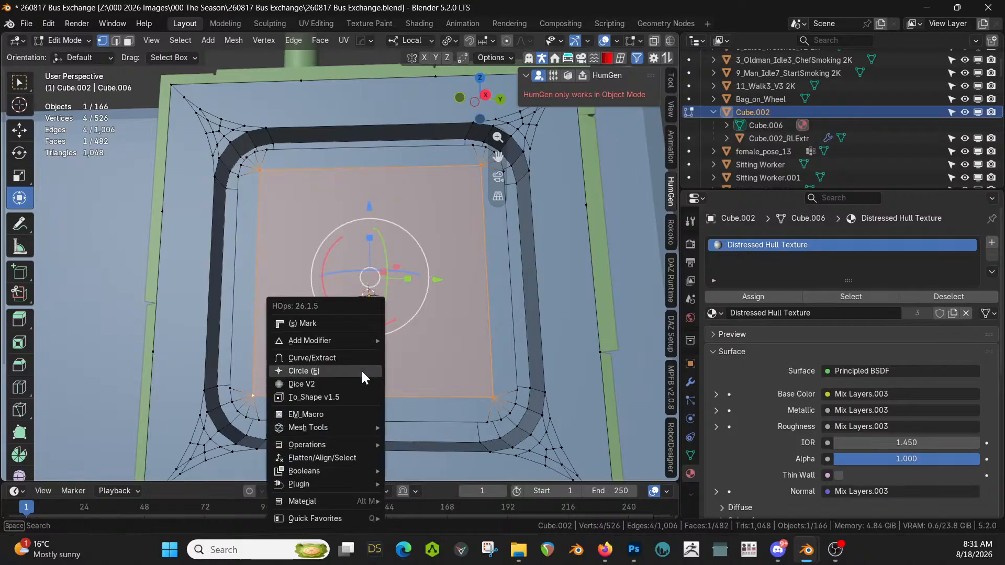
left_click(336, 372)
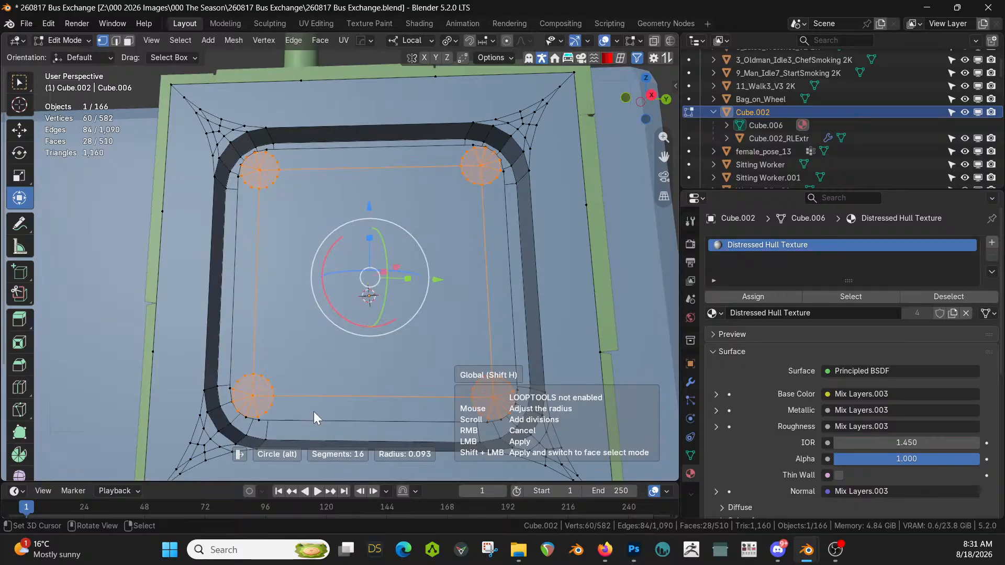
scroll(302, 422, "up", 4)
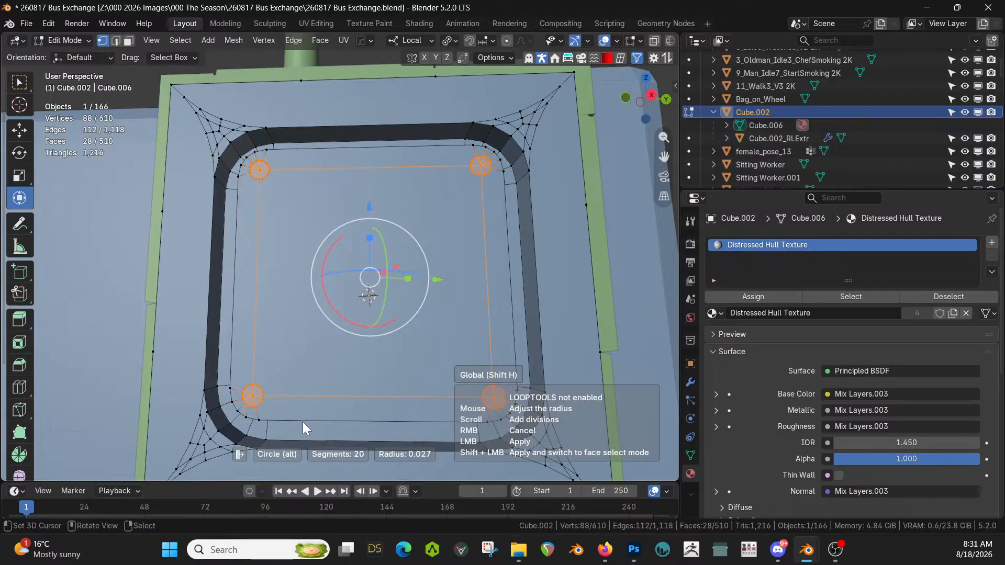
scroll(303, 422, "down", 16)
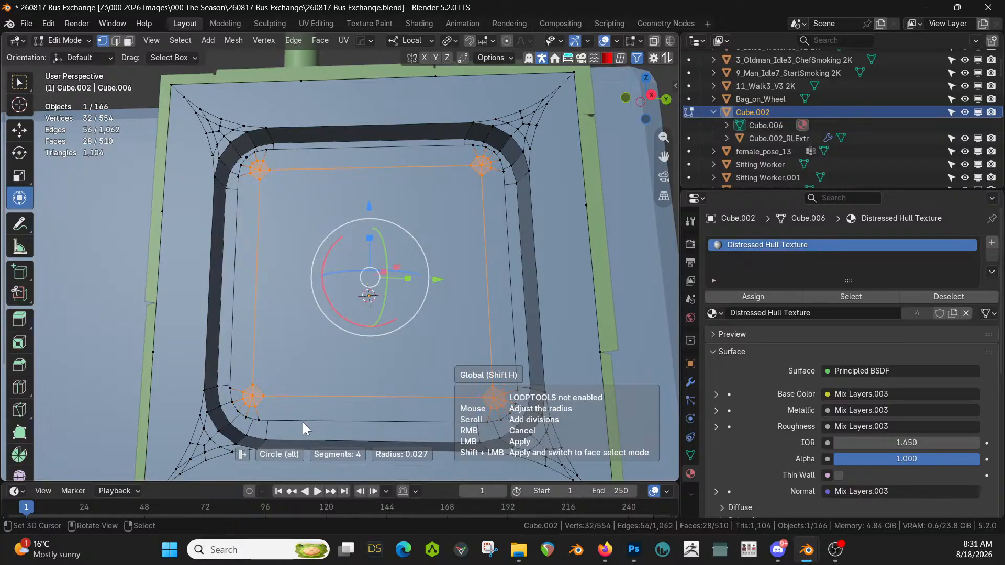
scroll(302, 429, "up", 1)
scroll(303, 422, "up", 3)
left_click(401, 356)
Dissolve the four inner corner circles into single faces and extrude them outward about 0.014 m as bolt heads
middle_click_drag(338, 361, 370, 351)
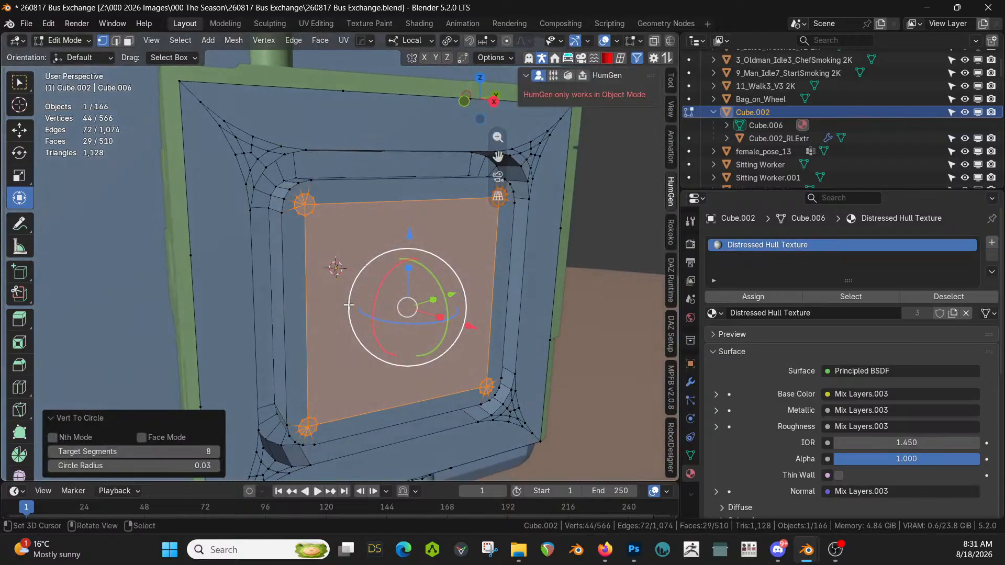
middle_click_drag(368, 335, 368, 269)
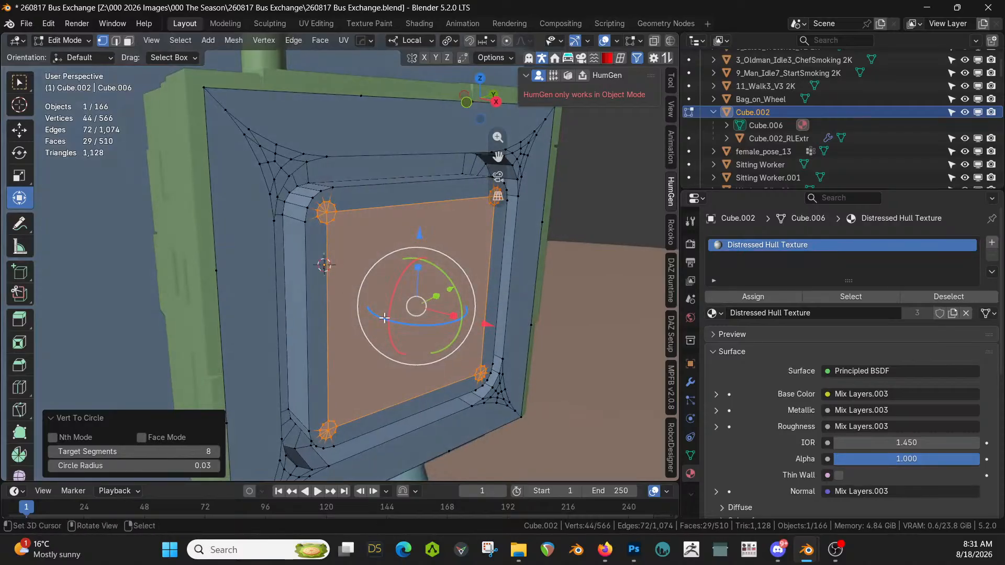
key("3")
key("ctrl+x")
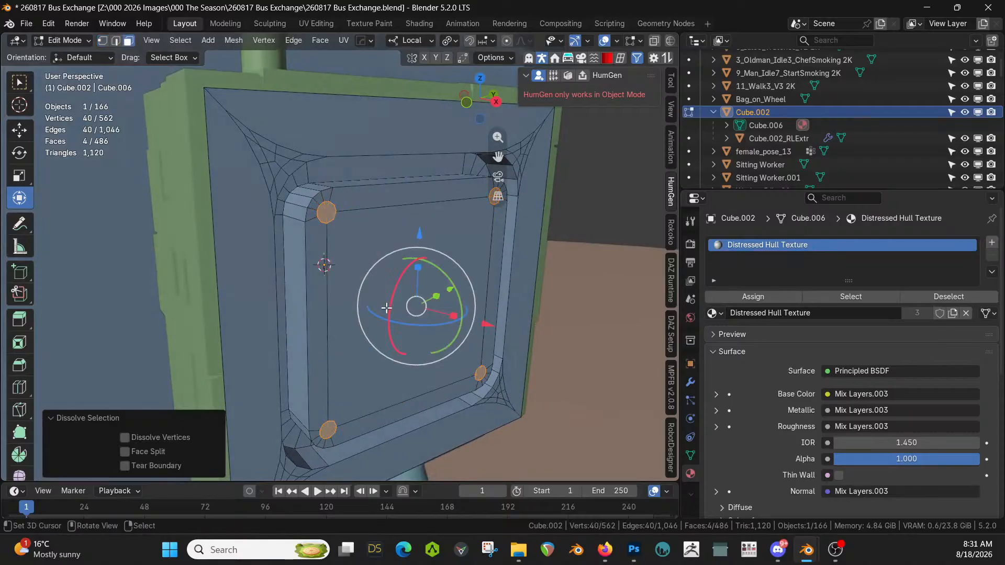
middle_click_drag(387, 308, 416, 289)
key("e")
left_click(430, 344)
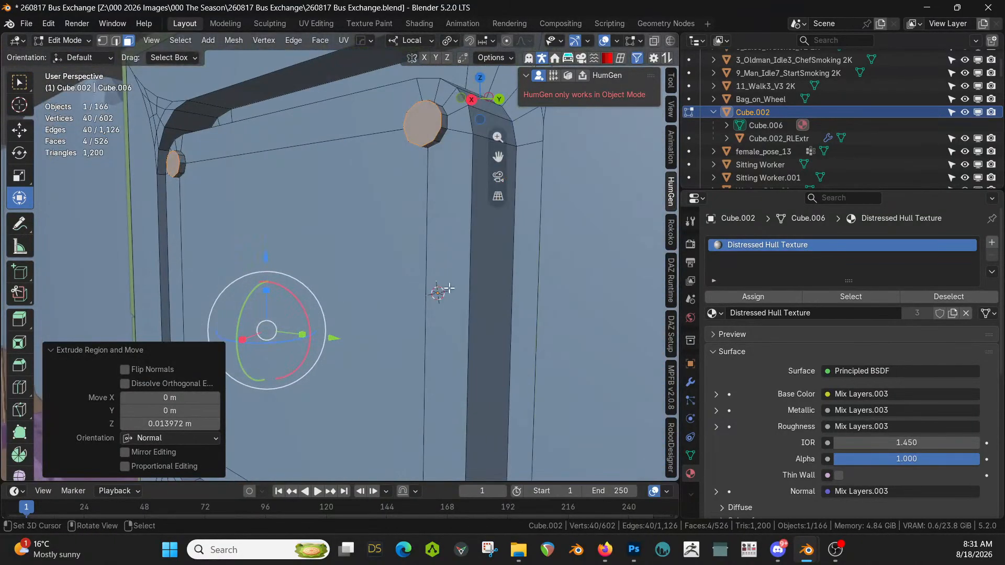
Bevel the four inner bolt heads with 1 segment and an offset of about 0.0046 m
key("ctrl+b")
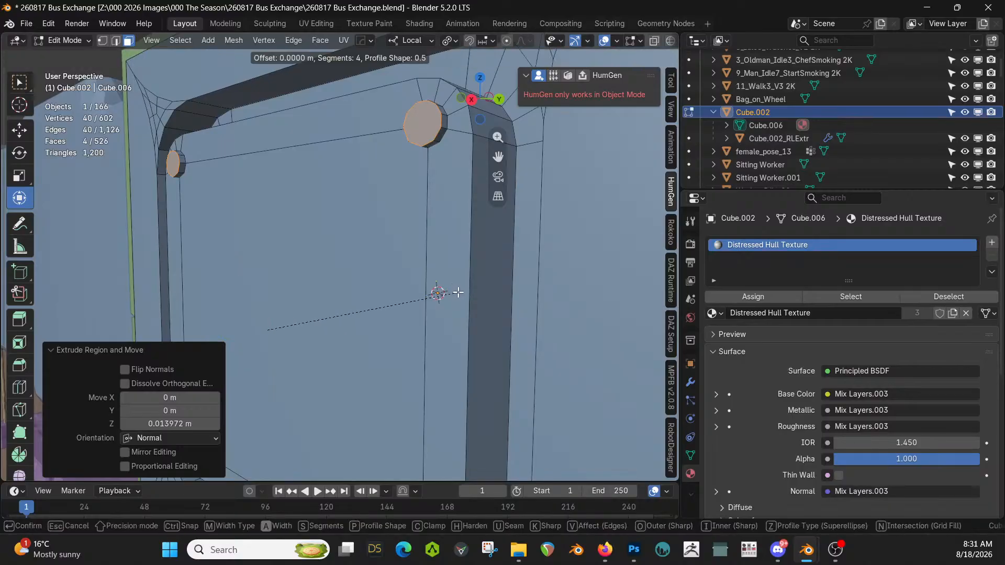
scroll(462, 297, "down", 3)
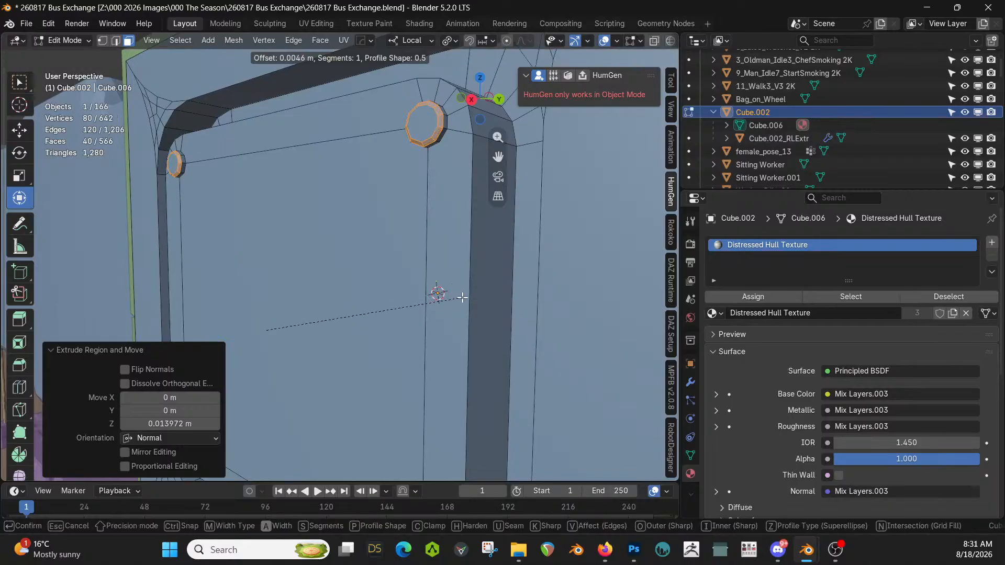
left_click(462, 298)
middle_click_drag(462, 297, 362, 326)
key("Tab")
key("Tab")
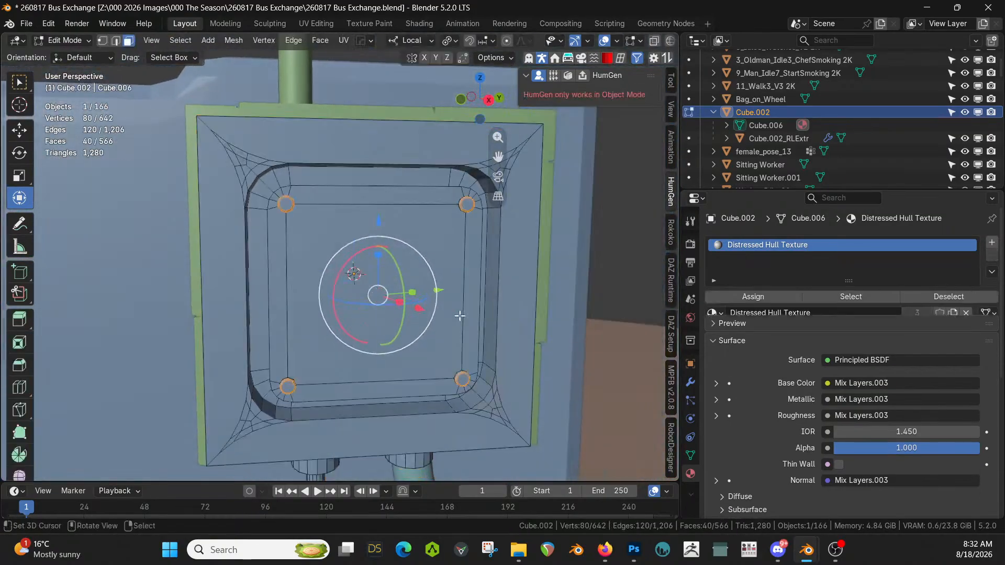
Bevel the four straight edges connecting the inner bolt heads into narrow strips with 1 segment and an offset of about 0.003 m
key("2")
right_click(313, 275)
right_click(373, 209, "shift")
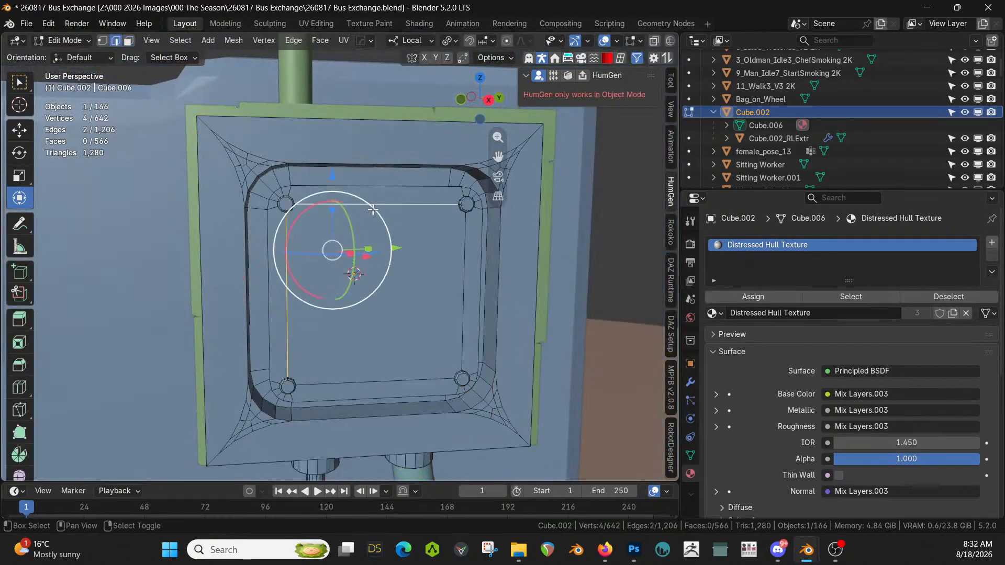
right_click(463, 268, "shift")
right_click(428, 382, "shift")
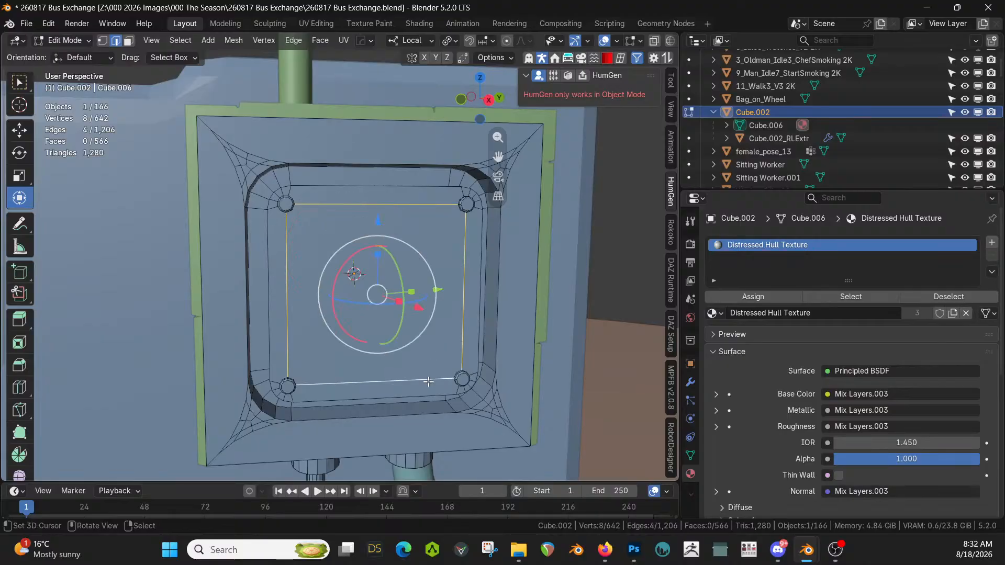
key("ctrl+b")
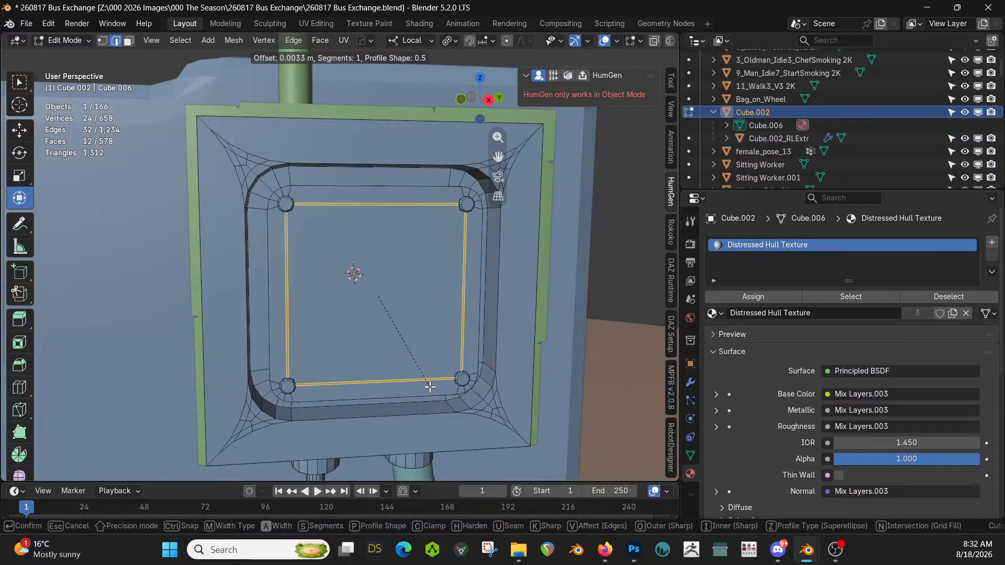
left_click(428, 384)
Extrude the narrow strips between the inner bolt heads to form a panel line, and save the file
mouse_move(427, 385)
middle_mouse_down()
mouse_move(449, 400)
mouse_move(334, 356)
mouse_move(424, 372)
mouse_move(435, 397)
middle_mouse_up()
key("e")
left_click(448, 398)
key("Tab")
scroll(359, 365, "down", 3)
scroll(425, 381, "up", 2)
key("ctrl+s")
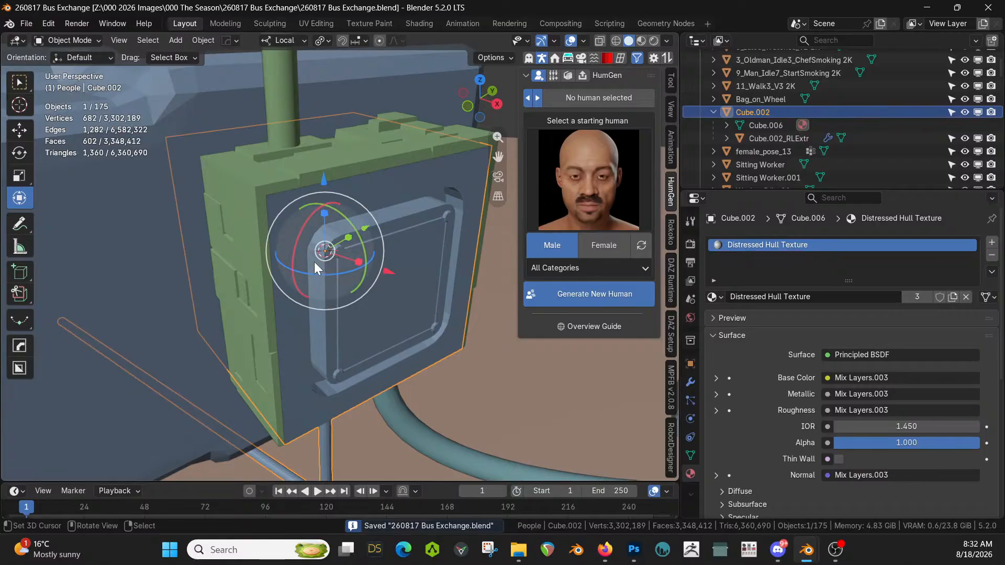
Convert the single vertices near the front plate's four outer corners into circles with 8 segments and a radius of about 0.03
key("Tab")
mouse_move(314, 262)
middle_mouse_down()
mouse_move(318, 278)
mouse_move(314, 265)
middle_mouse_up()
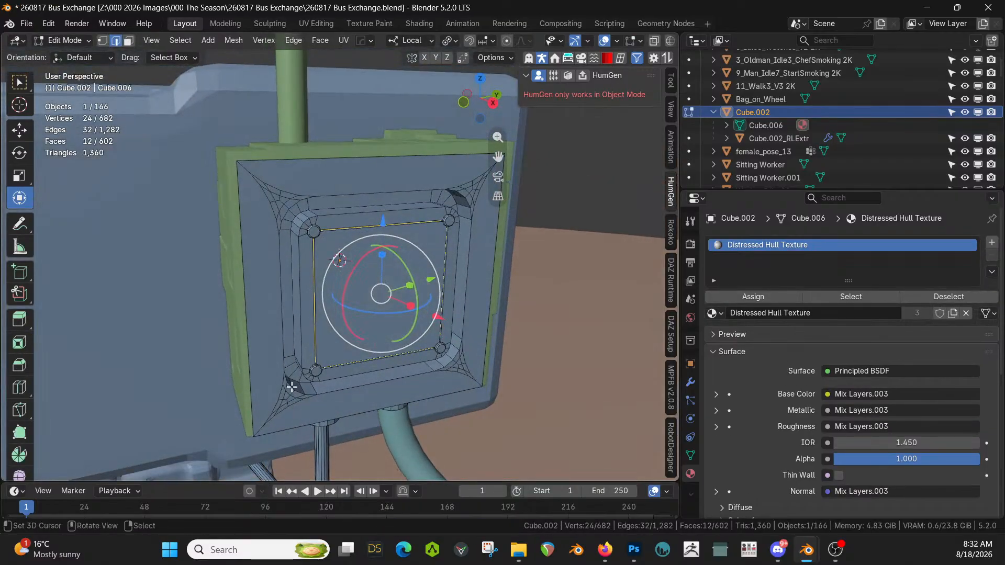
key("1")
left_click(263, 426)
left_click(250, 173, "shift")
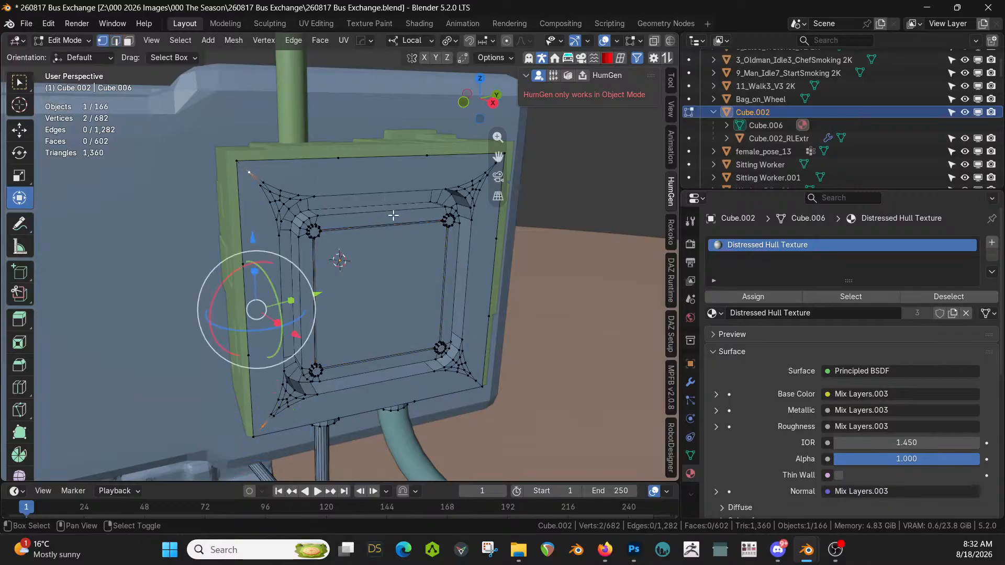
middle_click_drag(393, 215, 346, 271, "shift")
left_click(438, 212, "shift")
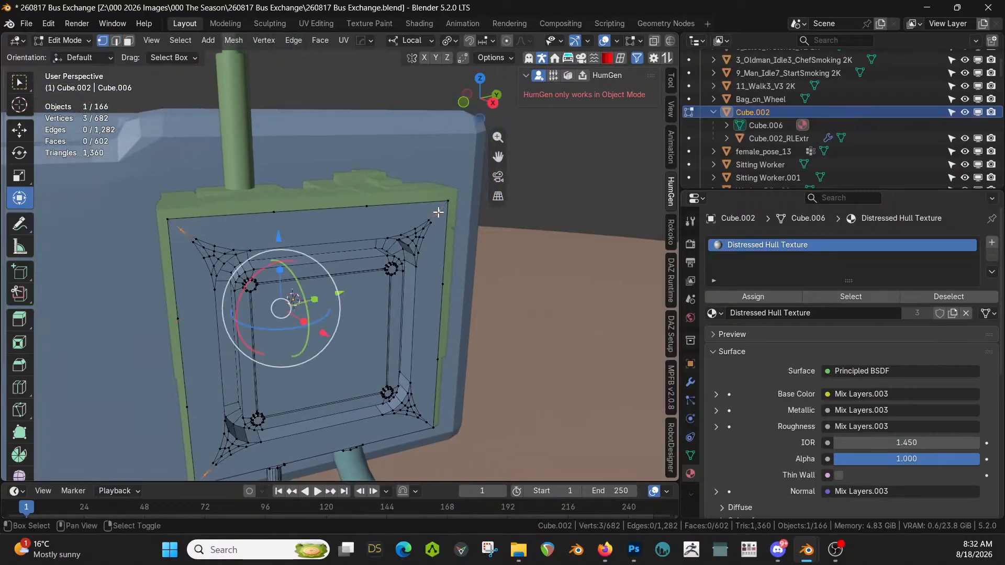
left_click(437, 427, "shift")
key("q")
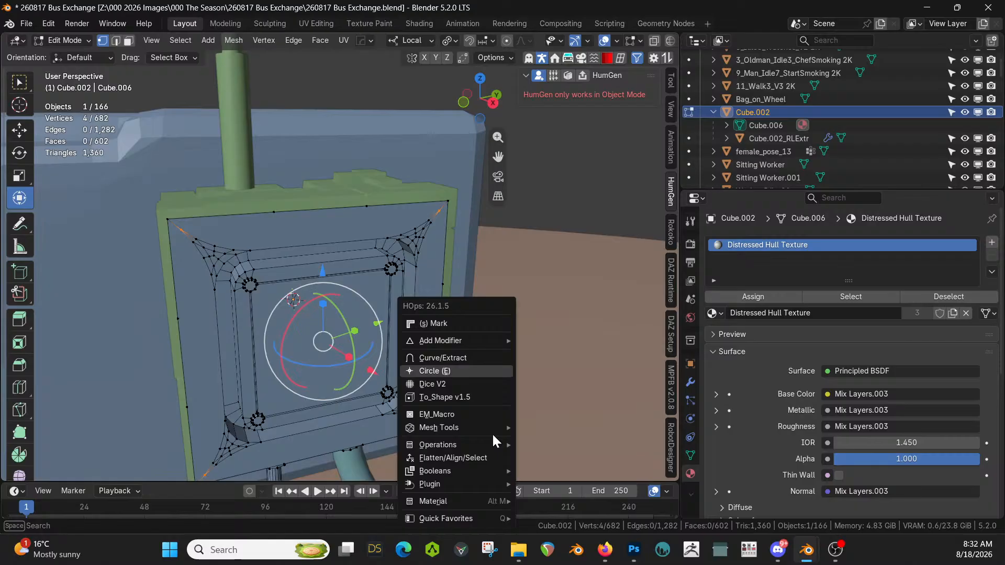
left_click(459, 371)
left_click(460, 372)
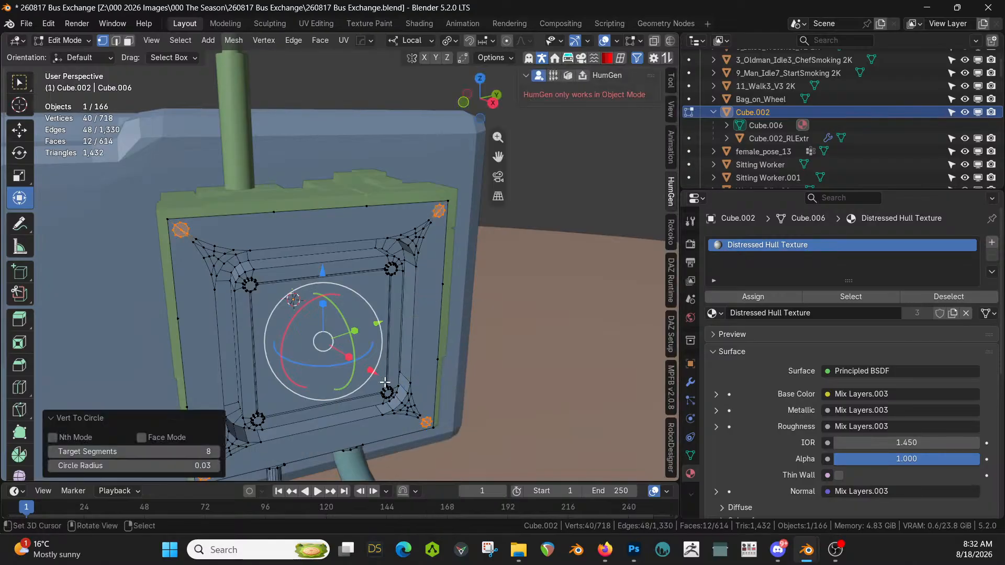
Dissolve the four outer corner circles into single faces and extrude them outward about 0.013 m
key("3")
key("ctrl+x")
middle_click_drag(396, 382, 424, 380)
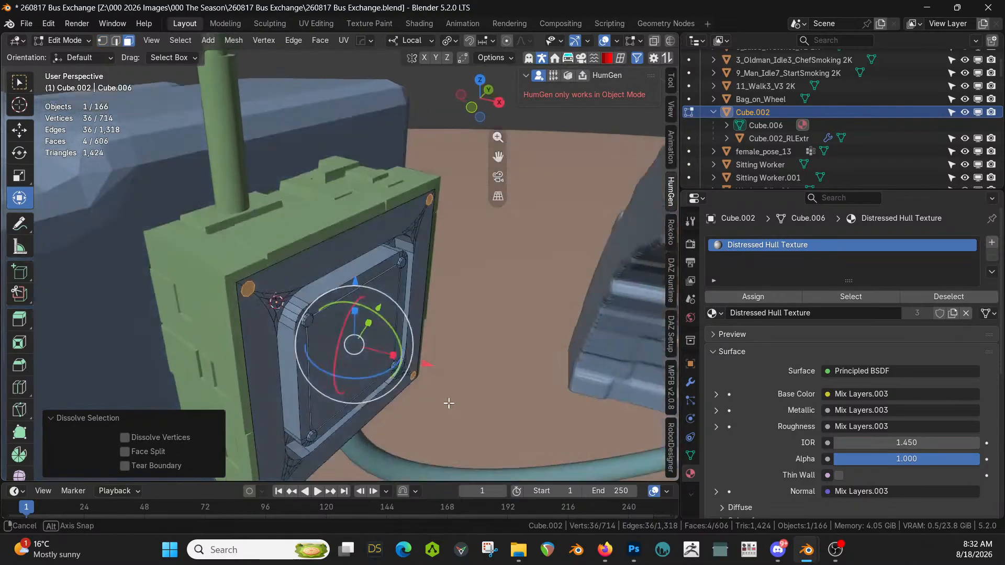
key("e")
left_click(413, 390)
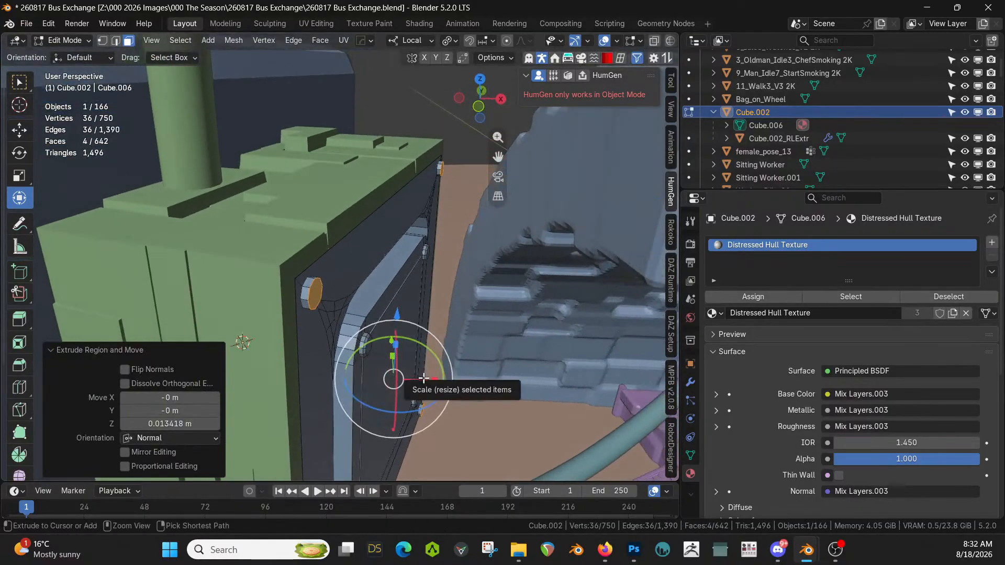
Bevel the four outer bolt heads with 1 segment and an offset of about 0.003 m, and return to Object Mode
key("ctrl+b")
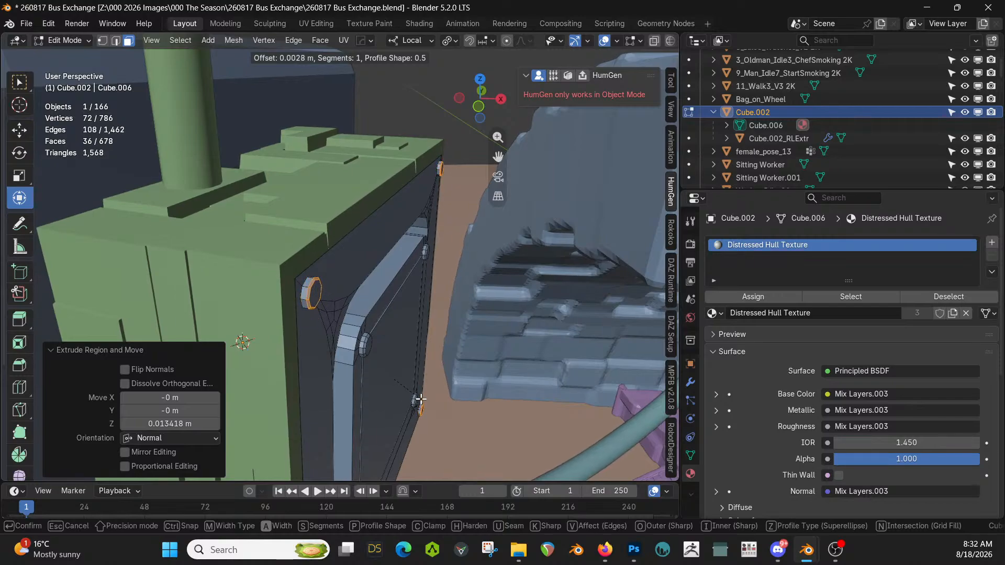
left_click(421, 401)
key("Tab")
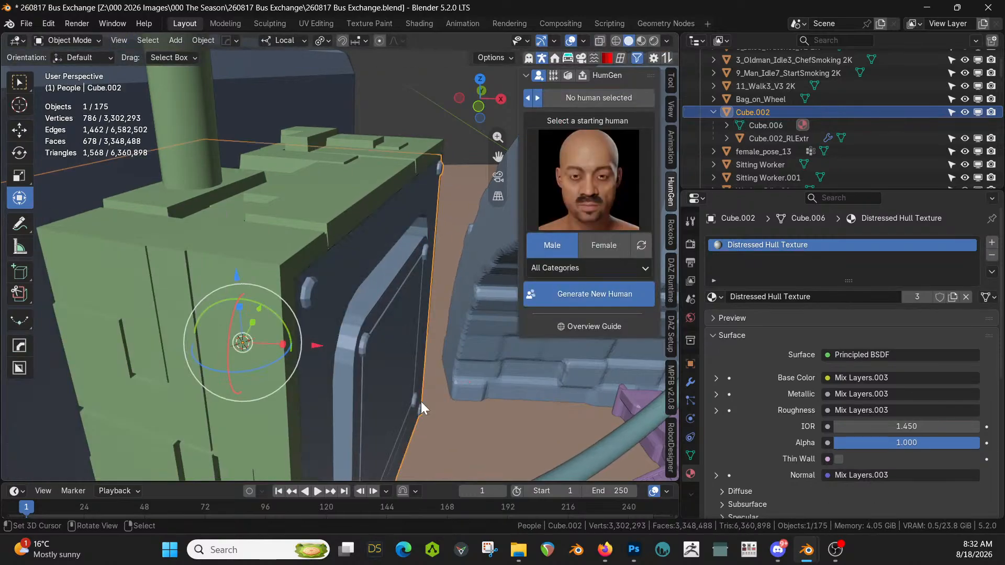
Unwrap the whole fixture mesh with Smart UV Project at a 66° angle limit and return to Object Mode
middle_click_drag(422, 401, 365, 372)
key("Tab")
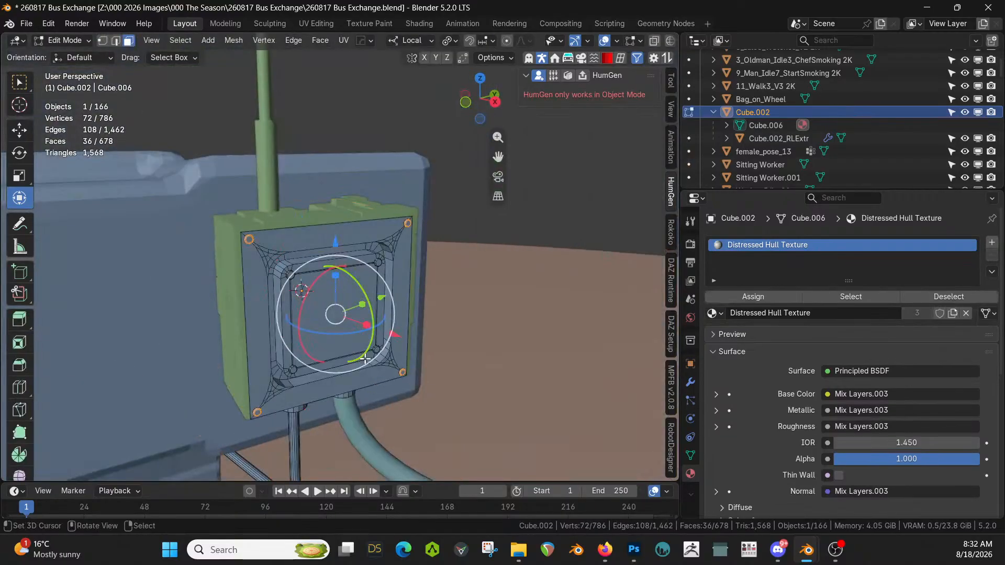
key("a")
key("u")
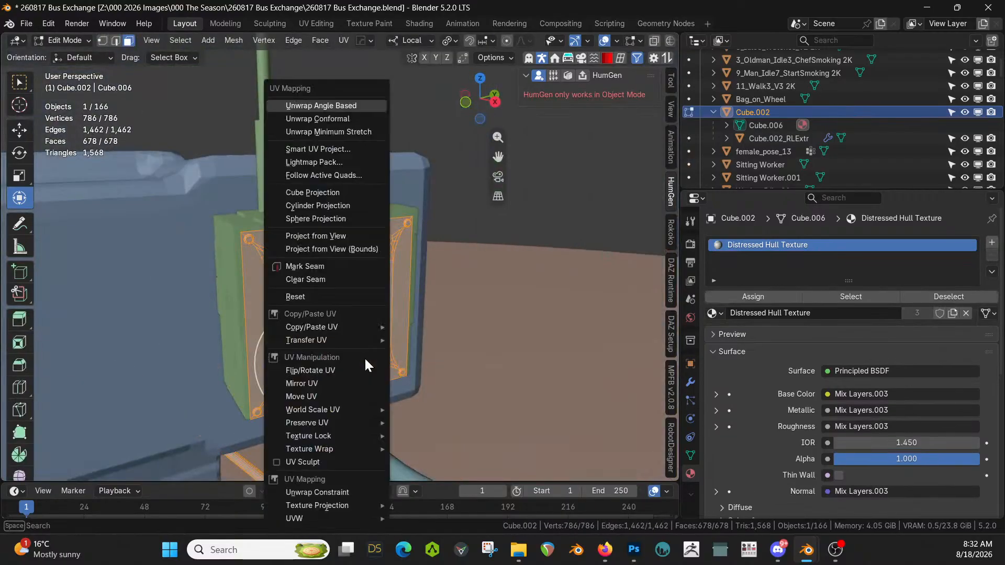
left_click(314, 148)
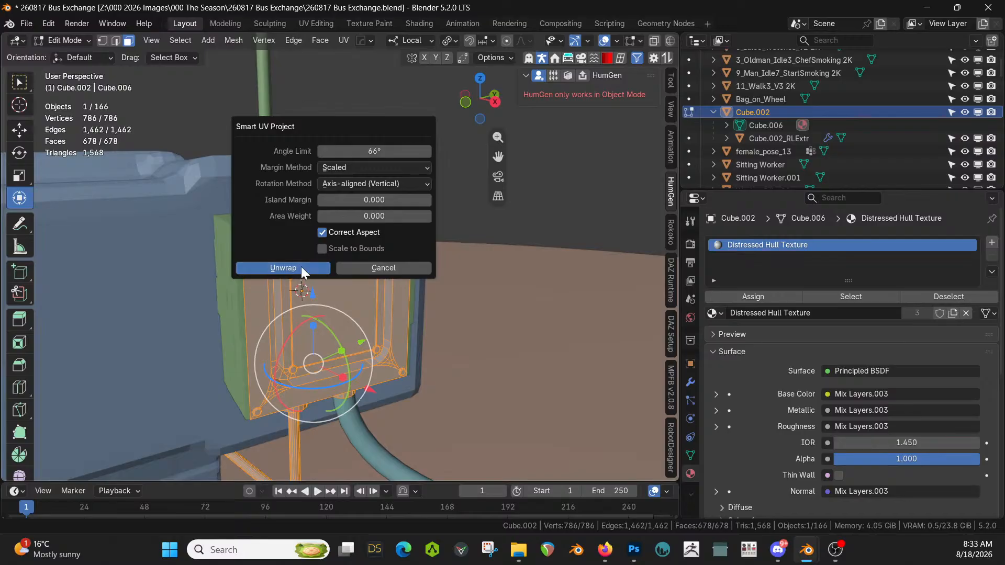
left_click(282, 268)
middle_click_drag(300, 266, 303, 272)
key("Tab")
Switch the viewport to rendered shading and examine the textured fixture up close and against the surrounding wall
key("z")
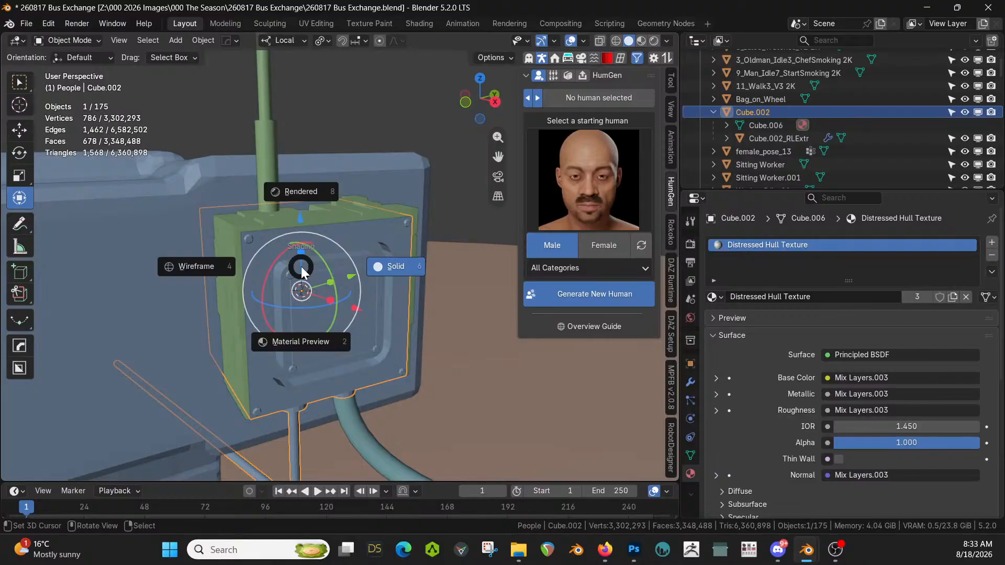
key("8")
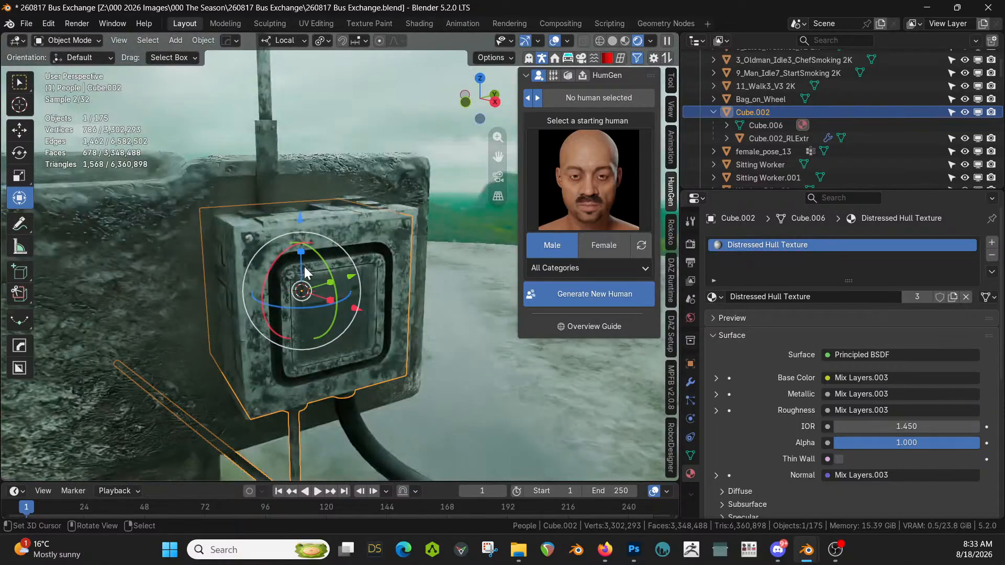
middle_click_drag(435, 394, 391, 352)
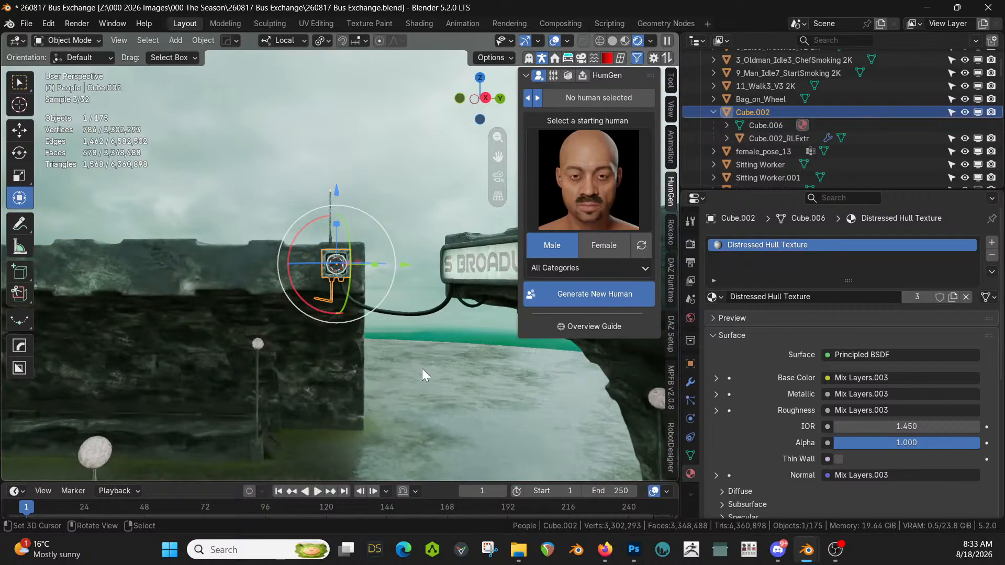
middle_click_drag(379, 334, 401, 342)
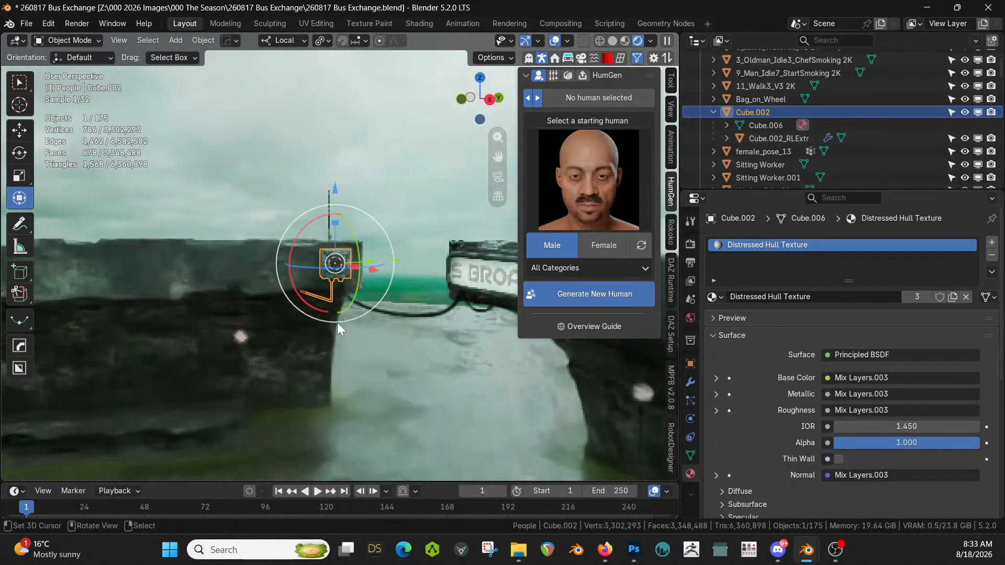
Join the box fixture into the Wall object
left_click(249, 255, "shift")
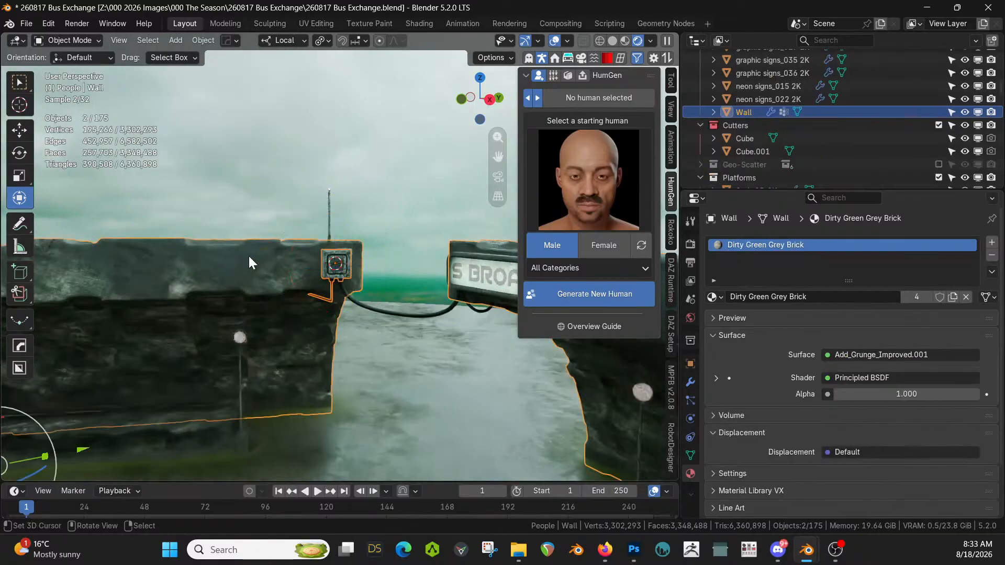
key("ctrl+j")
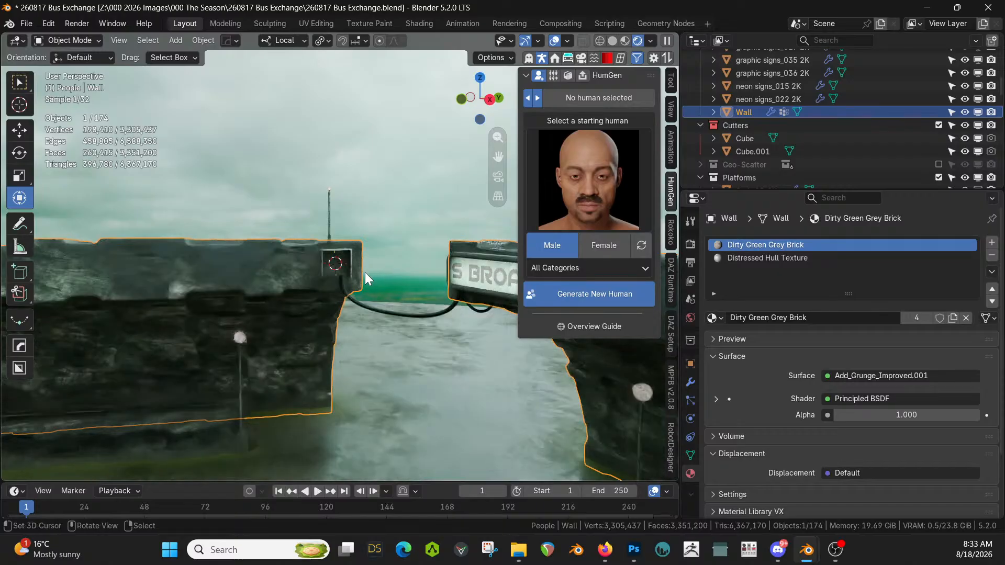
middle_click_drag(365, 272, 423, 290)
scroll(417, 299, "down", 3)
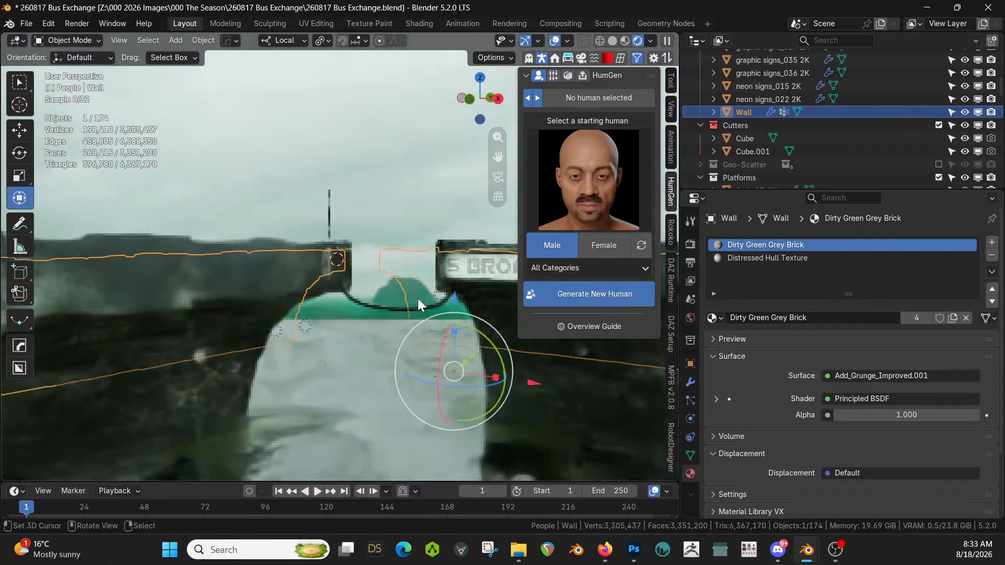
Switch the viewport to solid shading and undo joining the box fixture into the Wall object
key("z")
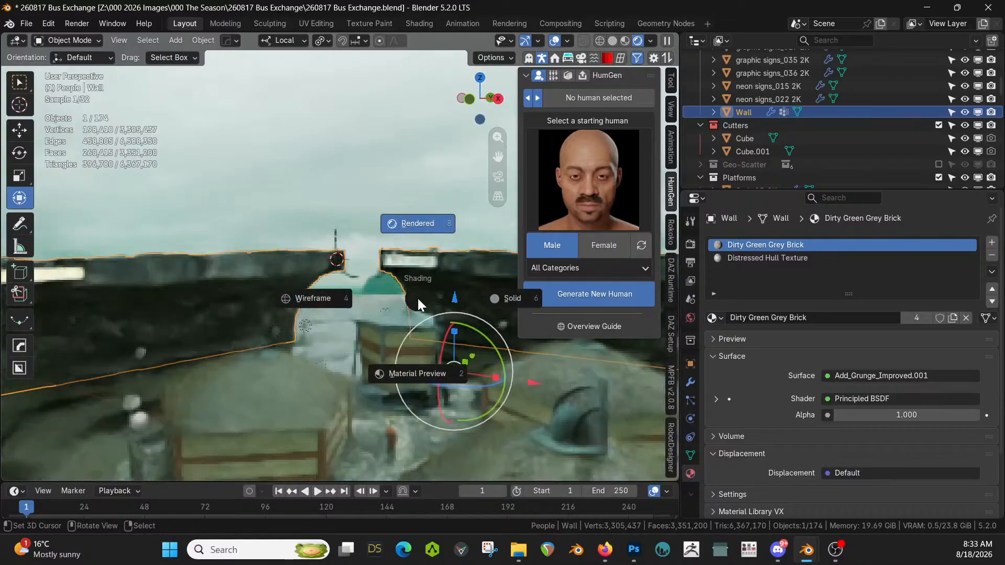
key("6")
mouse_move(427, 307)
middle_mouse_down()
mouse_move(482, 325)
mouse_move(220, 360)
mouse_move(298, 360)
mouse_move(272, 351)
mouse_move(45, 350)
mouse_move(92, 362)
middle_mouse_up()
key("ctrl+z")
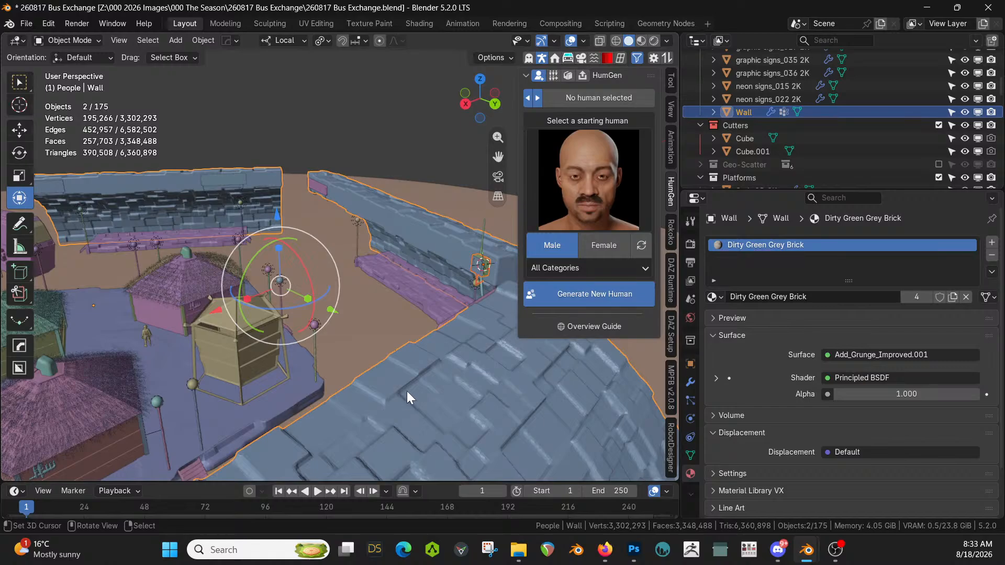
Snap the 3D cursor to the origin of the platform beneath the huts and make the Platforms collection active
middle_click_drag(406, 391, 300, 45, "shift")
scroll(431, 340, "up", 3)
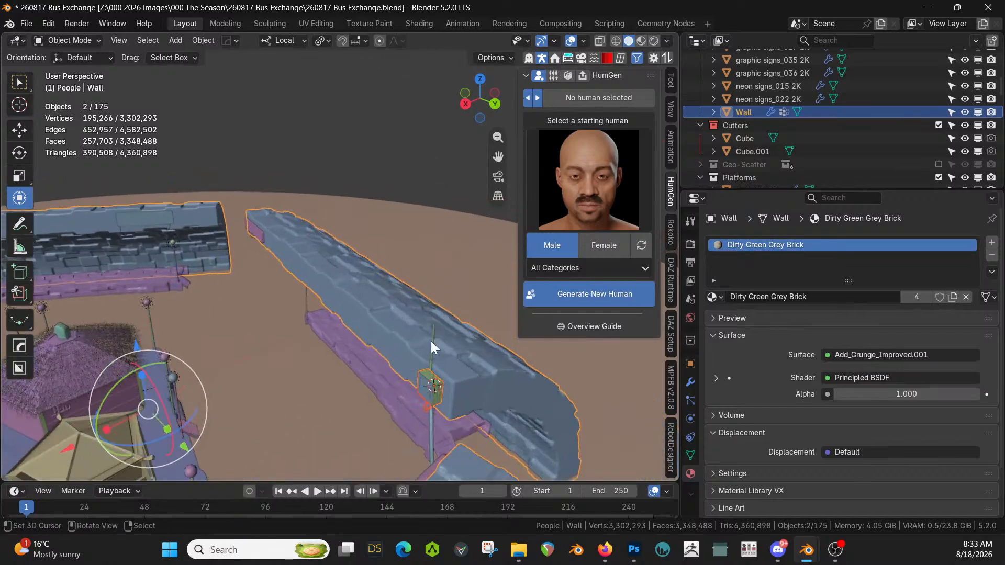
middle_click_drag(309, 284, 240, 331)
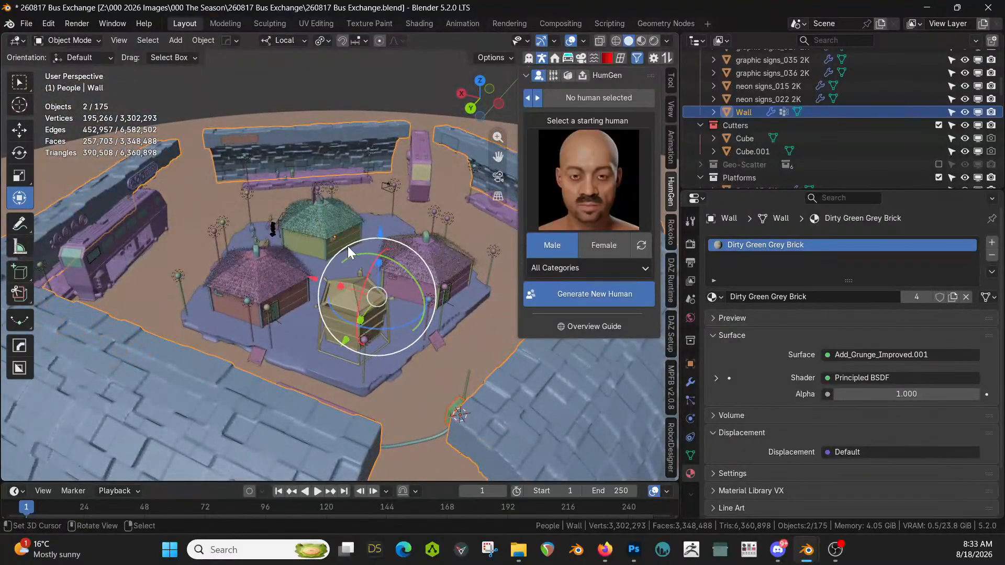
middle_click_drag(376, 270, 349, 372)
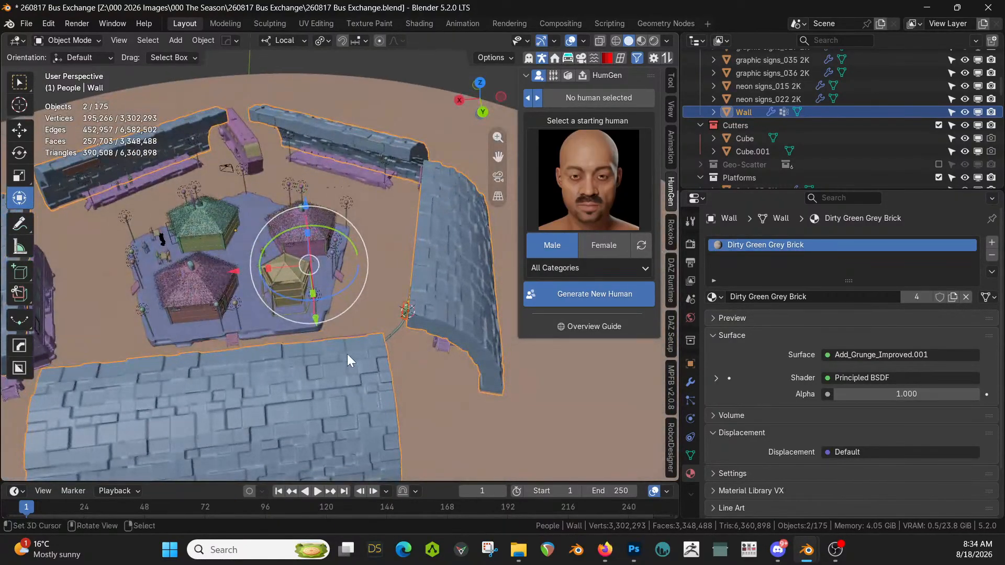
scroll(347, 354, "up", 3)
middle_click_drag(314, 331, 434, 442, "shift")
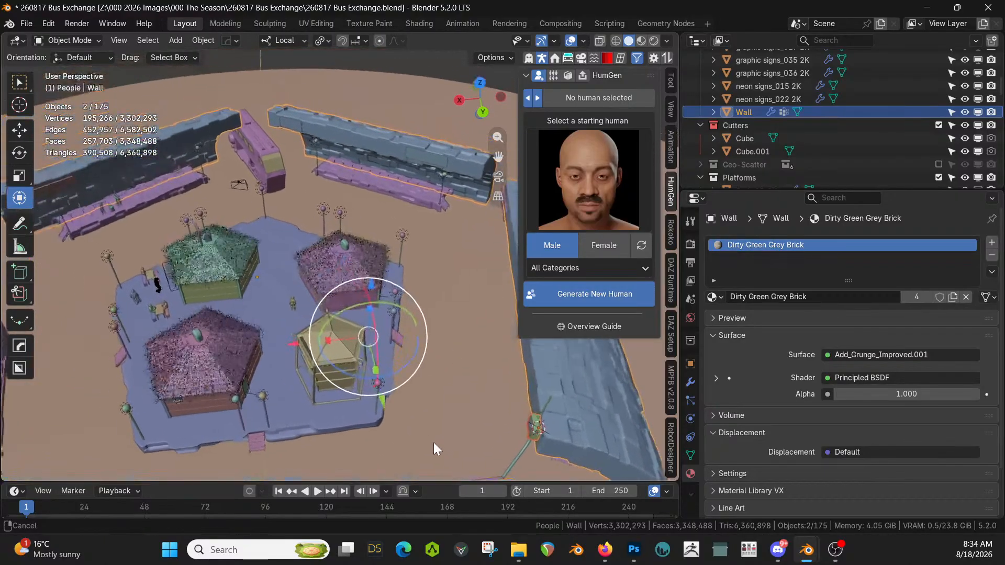
middle_click_drag(345, 385, 450, 89)
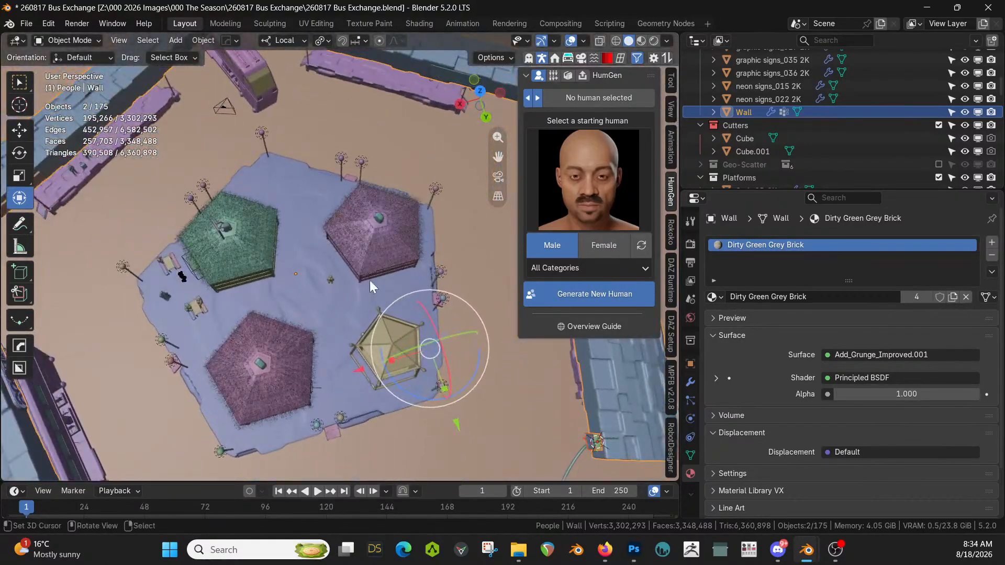
left_click(304, 282)
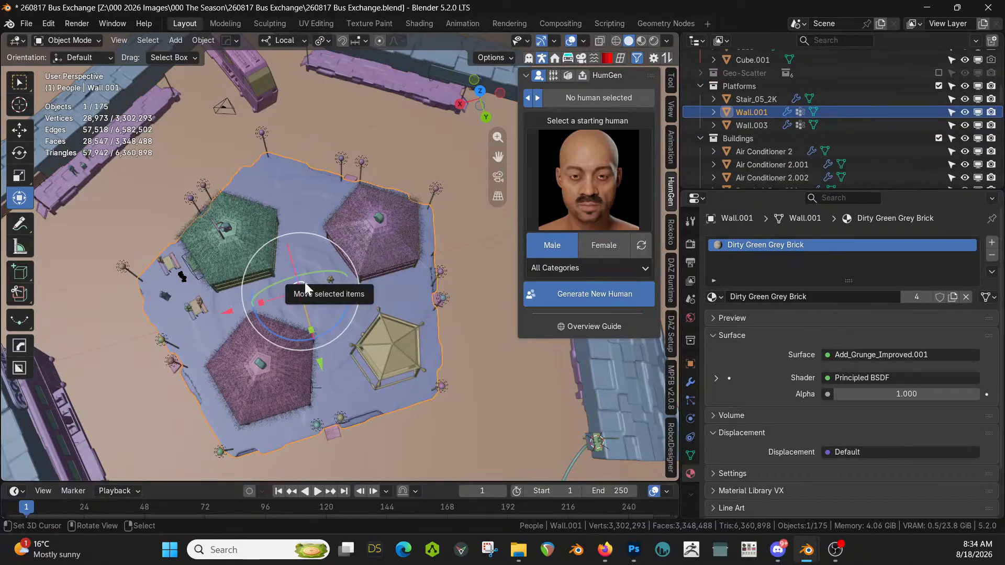
key("shift+s")
left_click(306, 289)
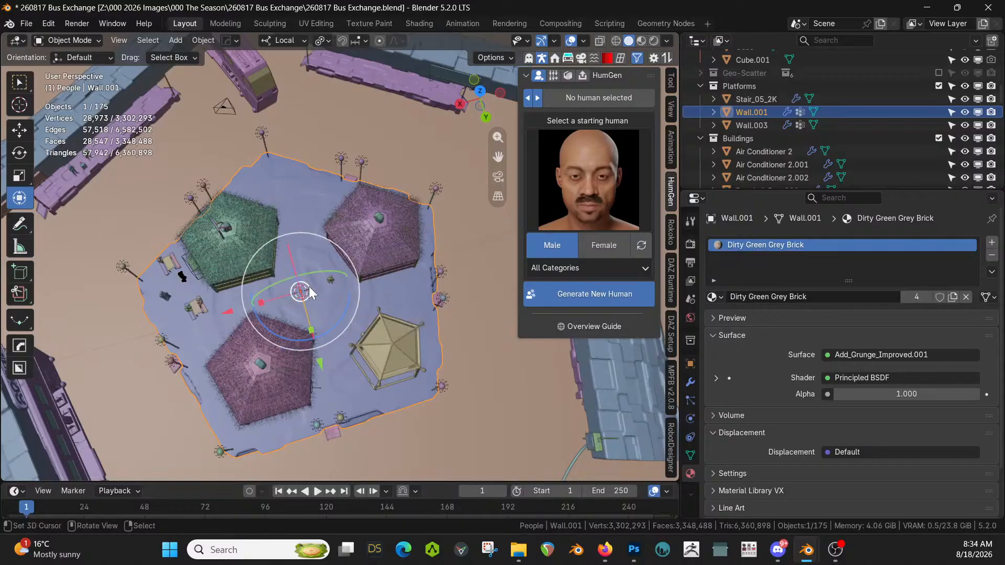
left_click(746, 86)
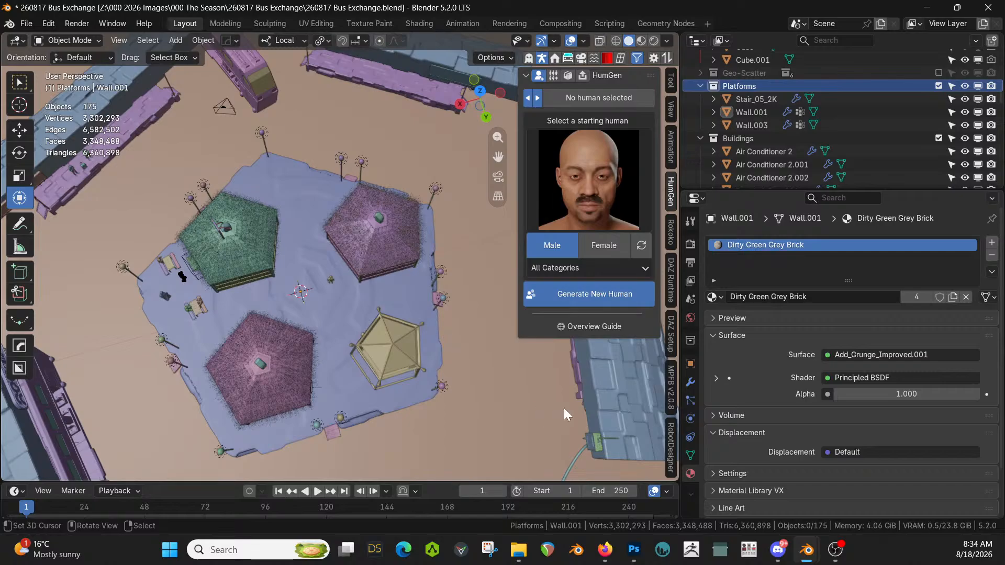
Select the box fixture's parts together with its cable and move them to the Walls collection
left_click(593, 438)
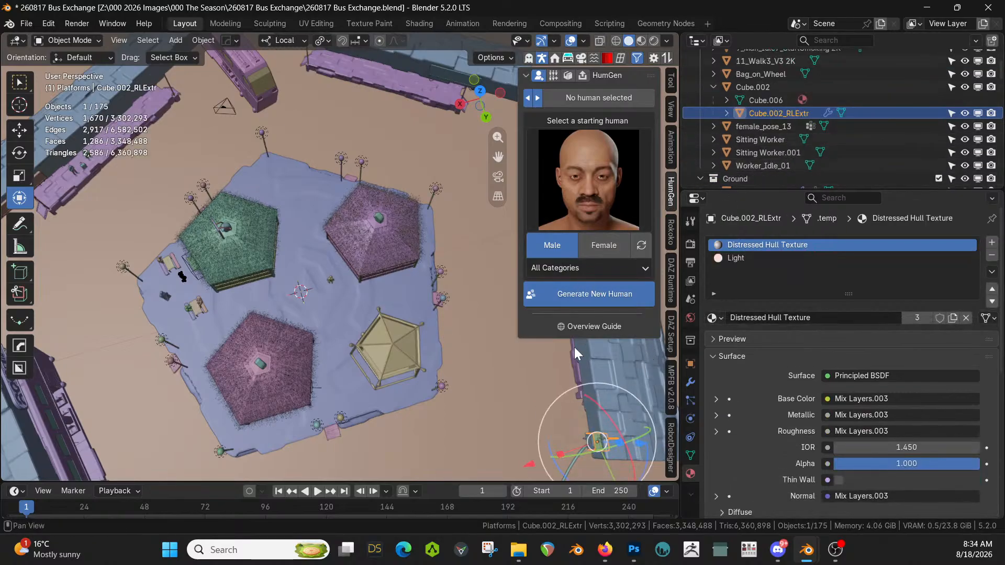
middle_click_drag(573, 347, 563, 287)
middle_click_drag(384, 275, 407, 286, "shift")
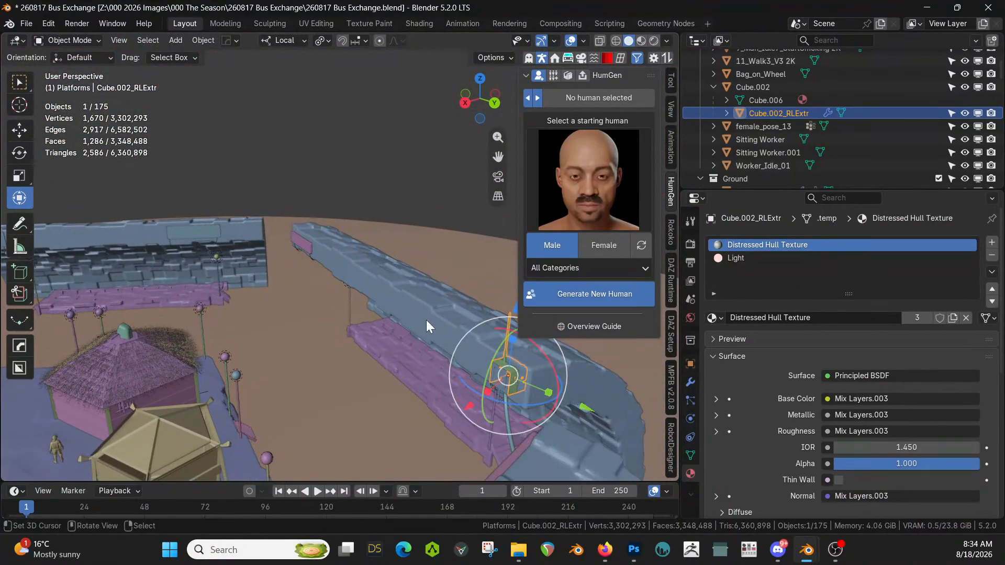
right_click(507, 396, "shift")
key("KP_Decimal")
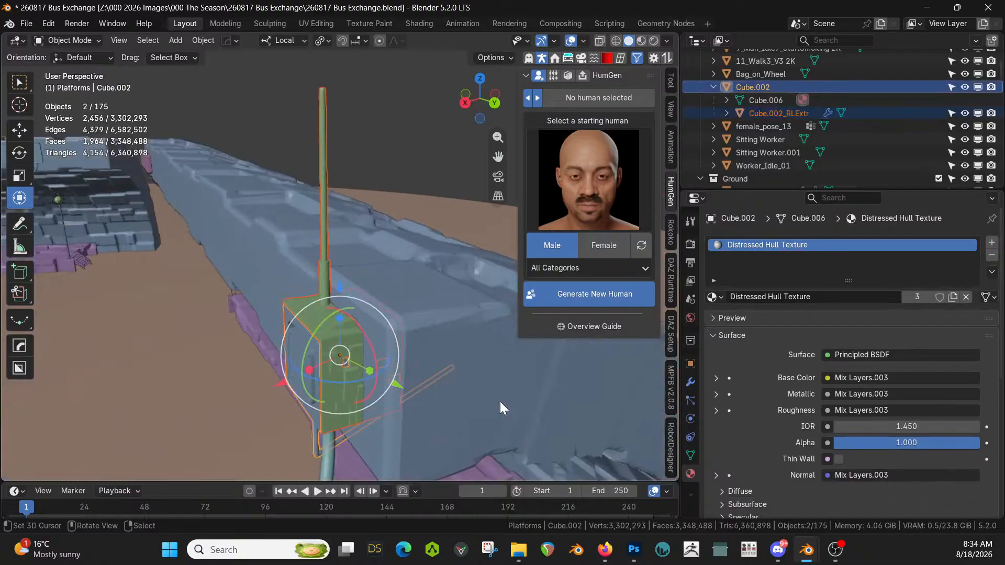
middle_click_drag(393, 401, 505, 407)
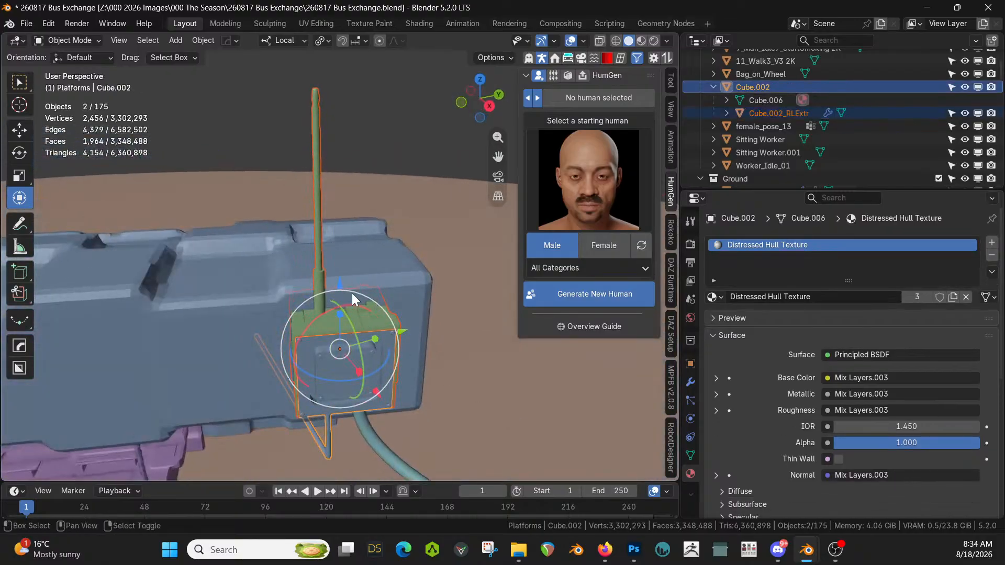
right_click(387, 457, "shift")
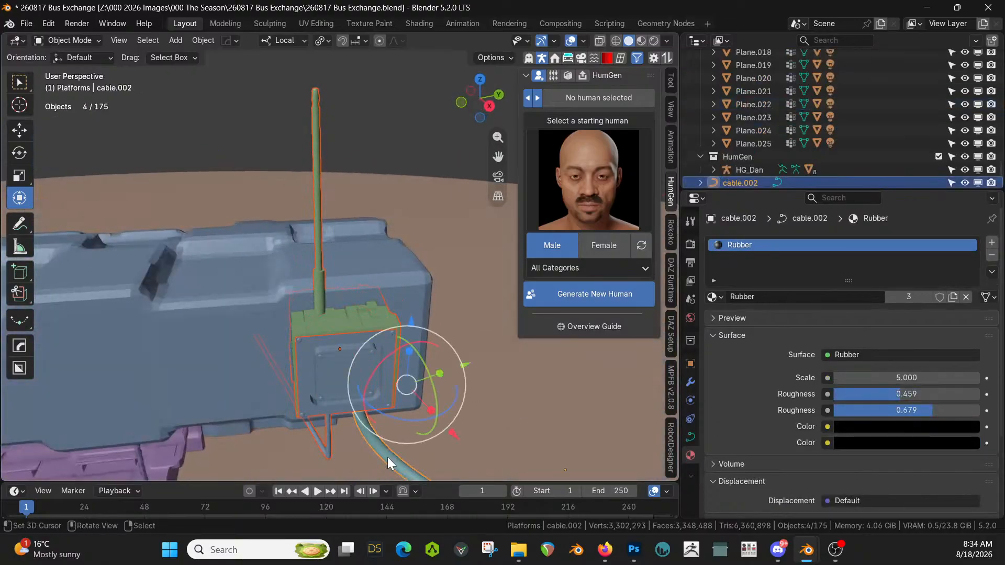
key("m")
left_click(327, 439)
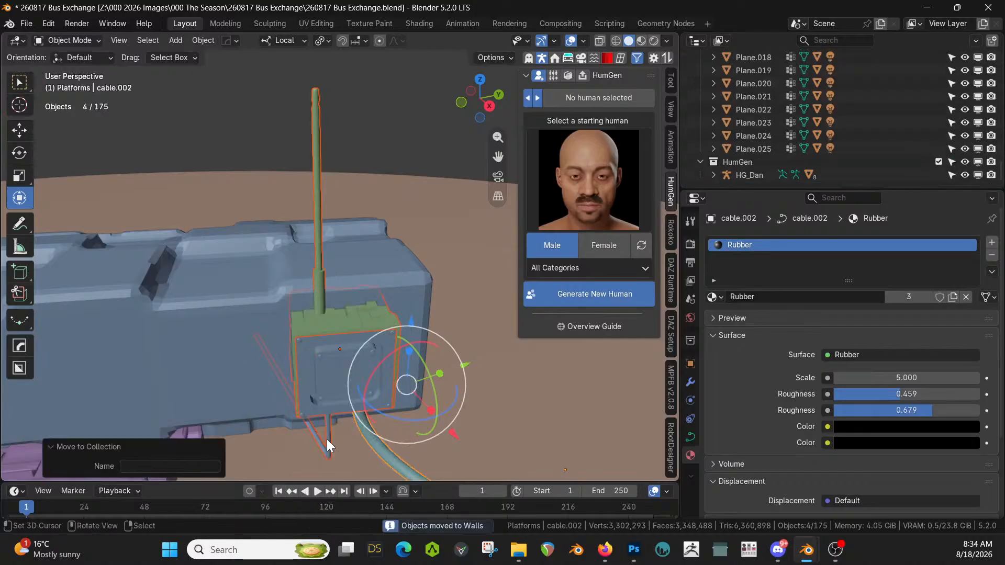
Add a cylinder mesh with 5 vertices at the 3D cursor in the middle of the platform
scroll(385, 316, "up", 1)
scroll(388, 319, "down", 8)
middle_click_drag(388, 319, 663, 88)
key("shift+a")
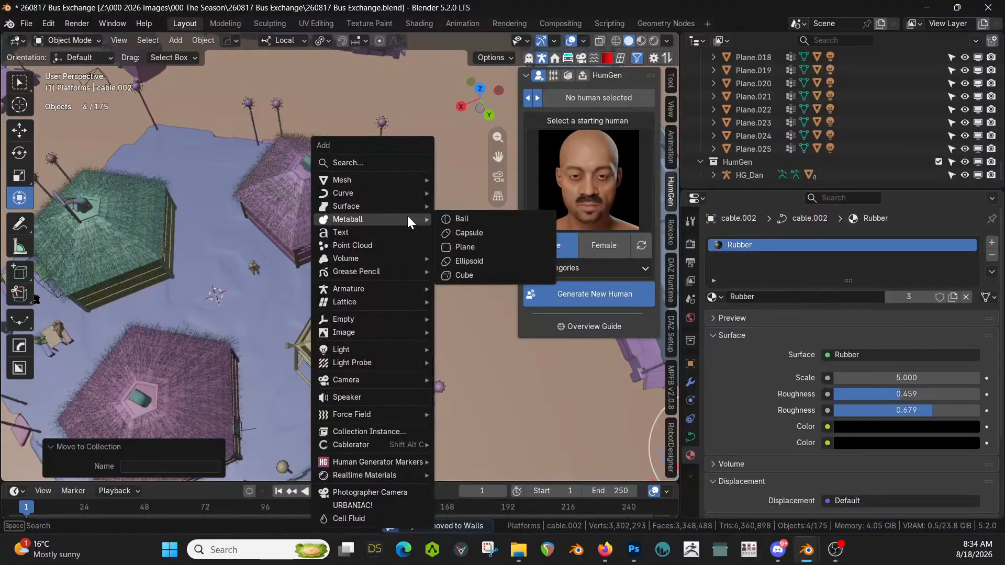
mouse_move(357, 179)
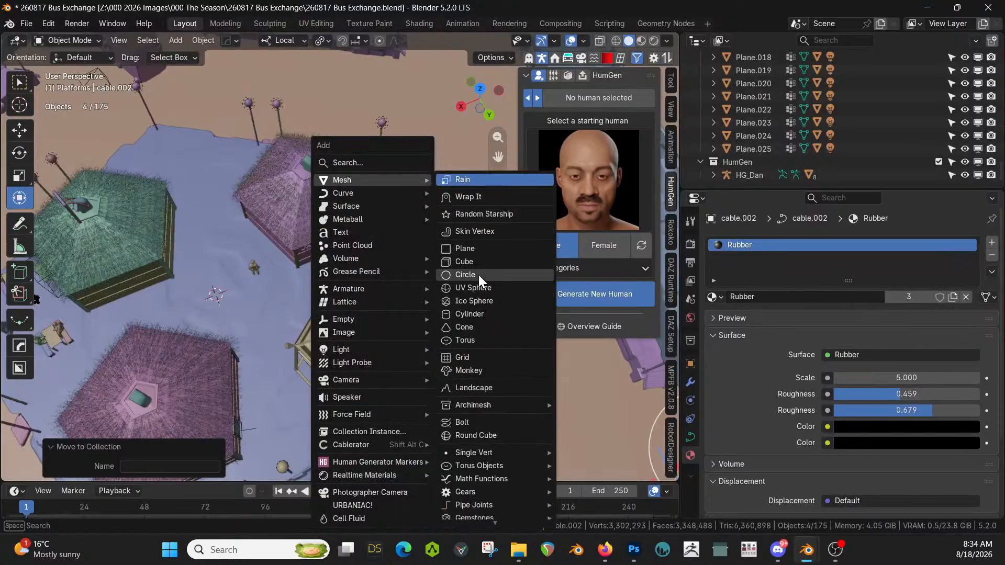
left_click(488, 314)
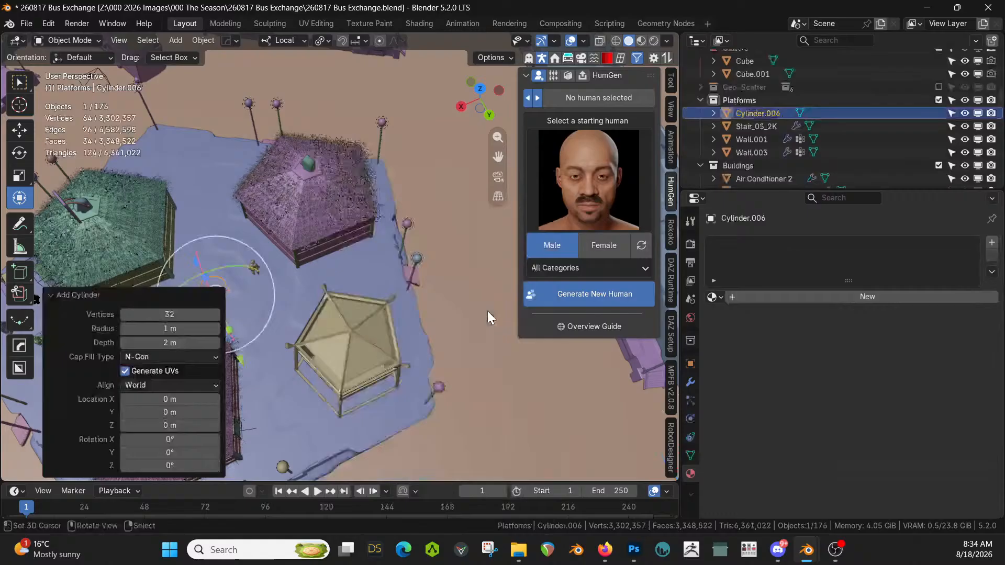
left_click(159, 316)
type("5")
key("Return")
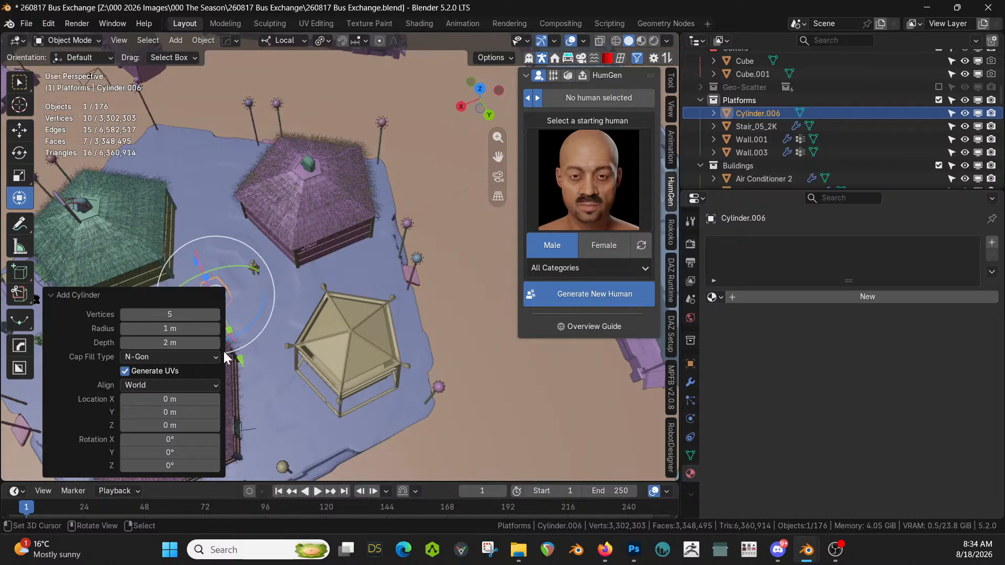
Set the new five-sided cylinder's radius to 3 m
left_click(168, 328)
type("3")
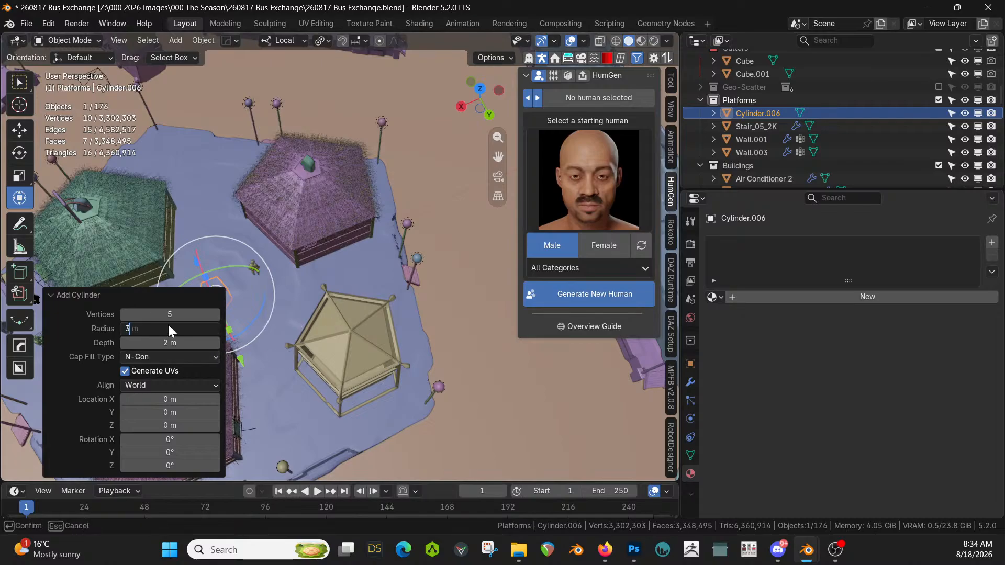
key("Return")
Compare the cylinder with the huts from above, then set its radius to 2 m and its depth to 5 m
key("KP_7")
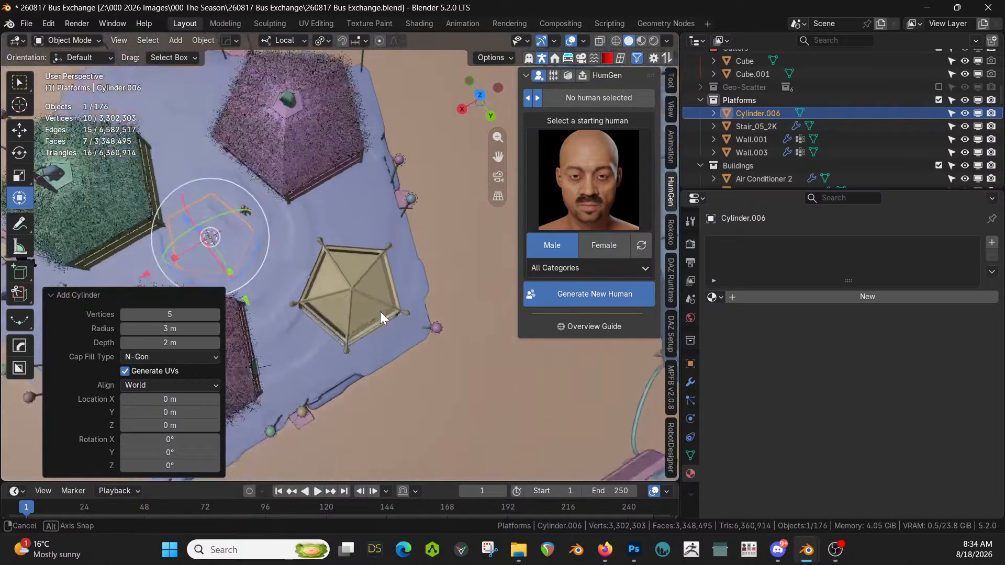
middle_click_drag(387, 347, 387, 200, "shift")
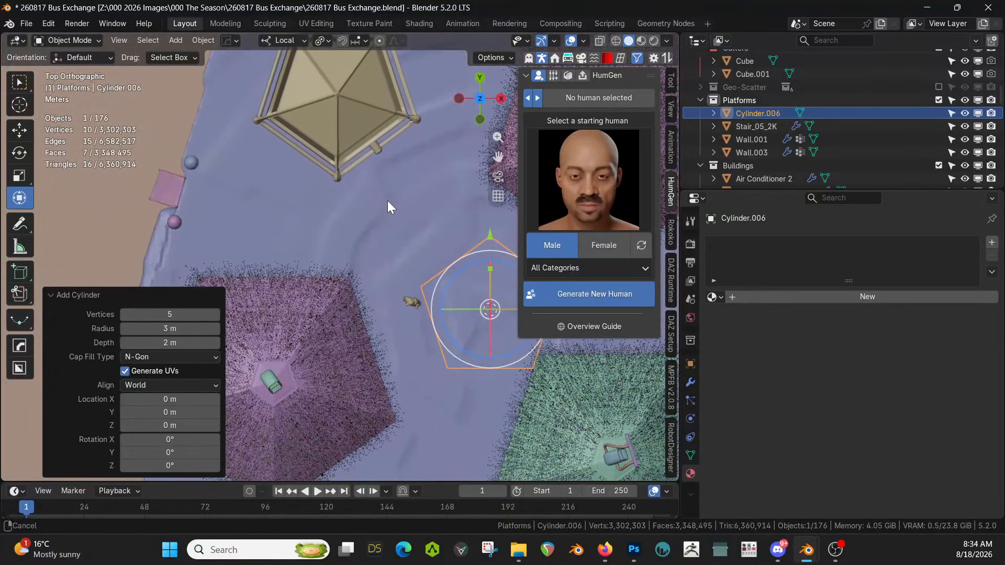
left_click(164, 327)
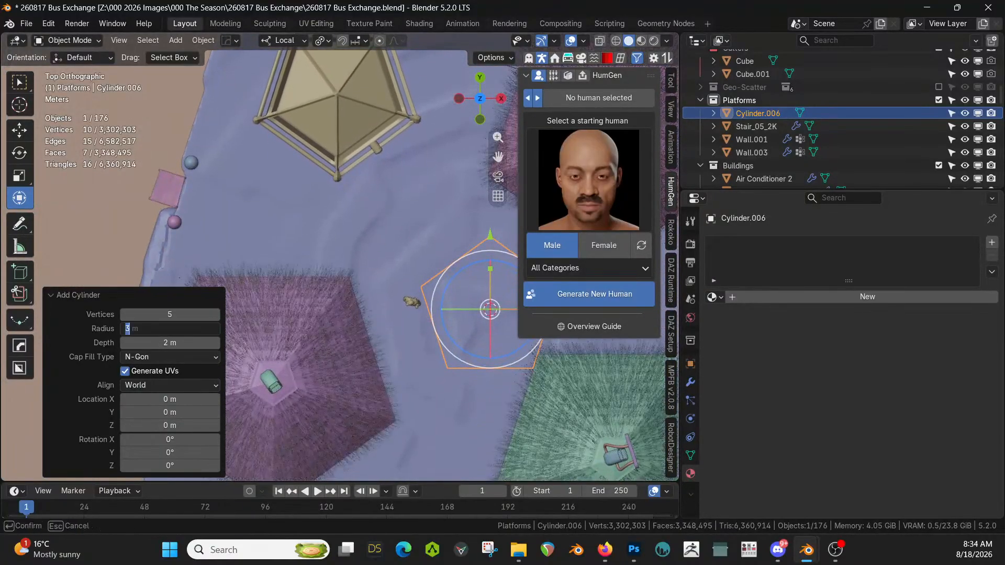
type("2")
key("Return")
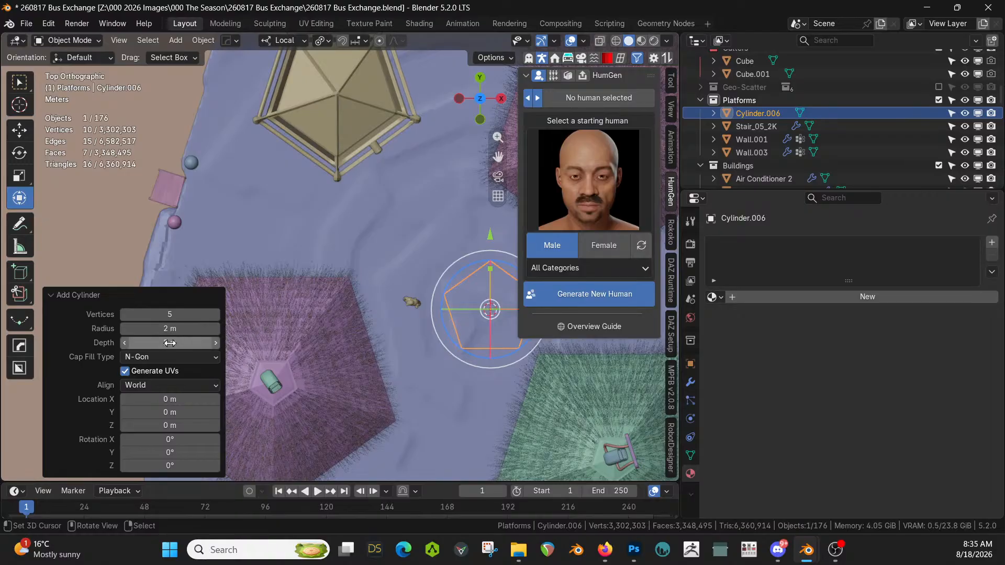
left_click(198, 342)
key("Return")
middle_click_drag(289, 343, 372, 275)
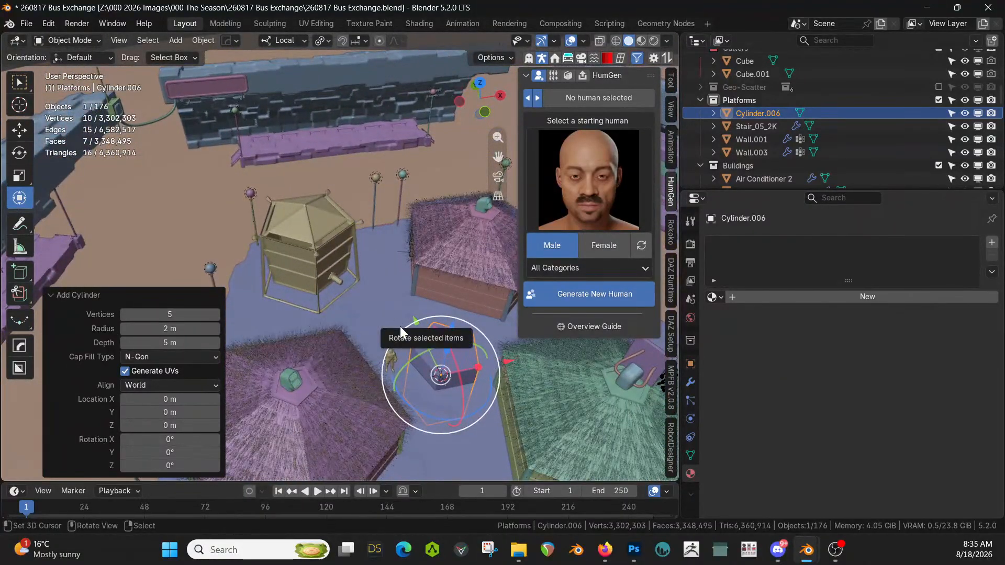
Raise the cylinder about 3.35 m along its local Z axis and fine-tune its height so it stands on the platform
left_click_drag(444, 349, 443, 318)
middle_click_drag(443, 319, 238, 211)
key("KP_Decimal")
scroll(193, 188, "down", 3)
key("g")
key("z")
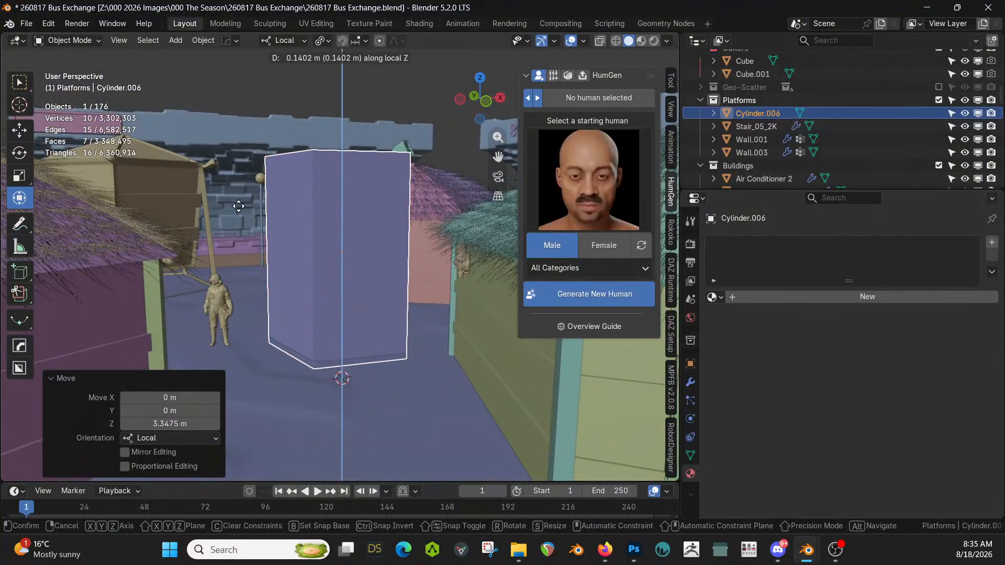
left_click(238, 203)
middle_click_drag(237, 203, 248, 256)
In Edit Mode, move the cylinder's top face up along Z by 5 m twice to form a tall tower
key("Tab")
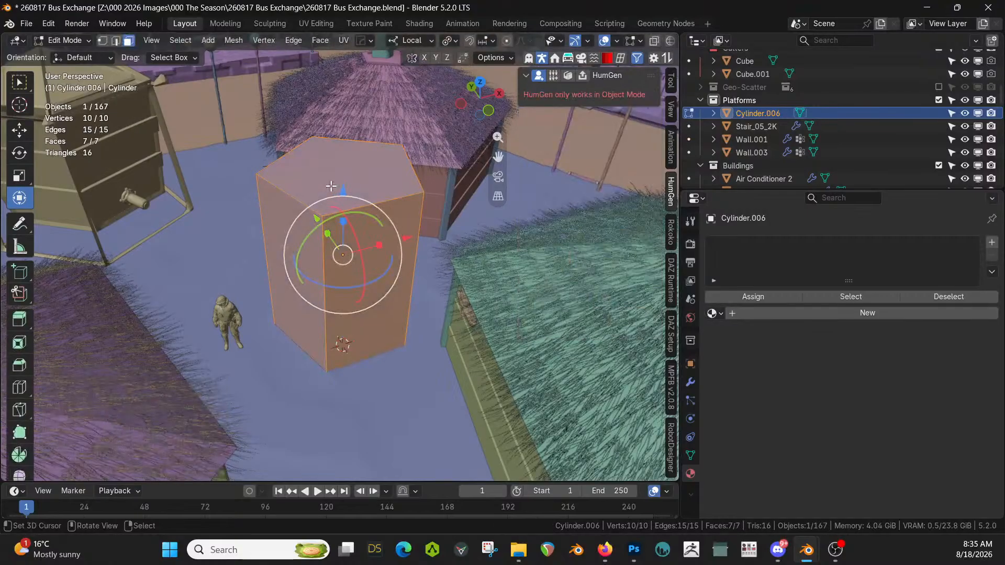
left_click(331, 186)
type("gz5")
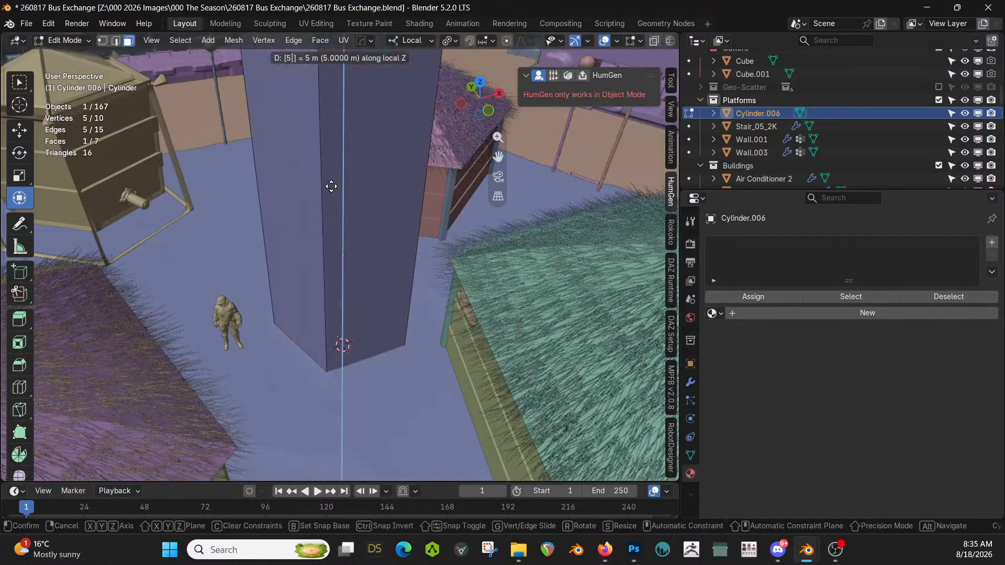
key("Return")
scroll(331, 186, "down", 6)
mouse_move(338, 222)
middle_mouse_down()
mouse_move(350, 186)
mouse_move(329, 208)
middle_mouse_up()
type("gz")
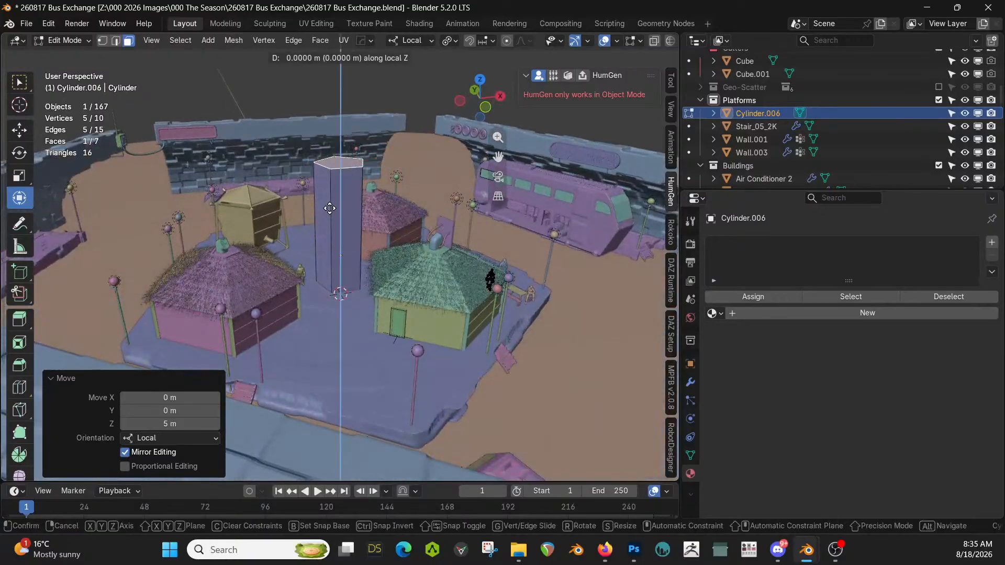
type("5")
key("Return")
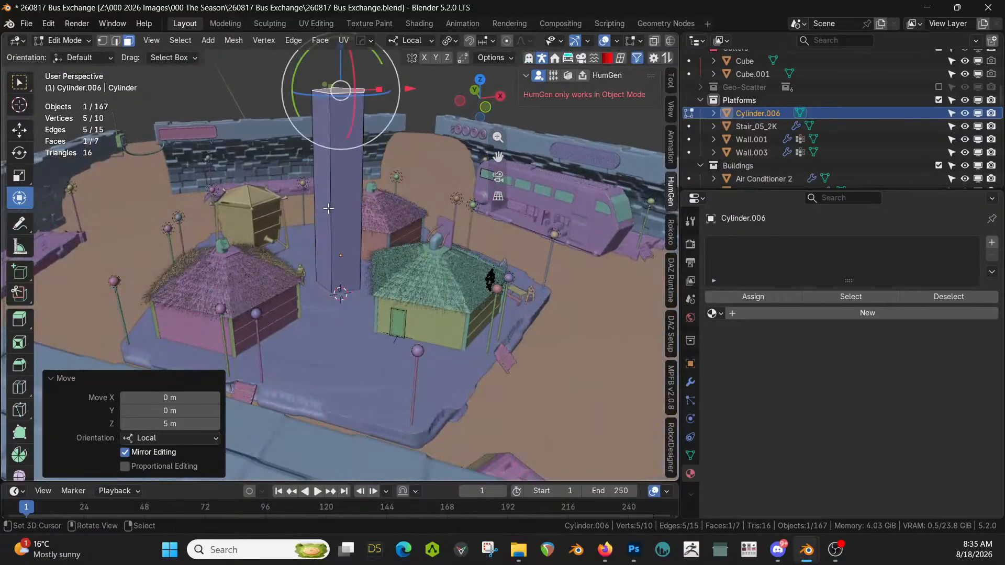
Add 5 evenly spaced horizontal loop cuts around the tower's sides
left_click(328, 208)
key("ctrl+r")
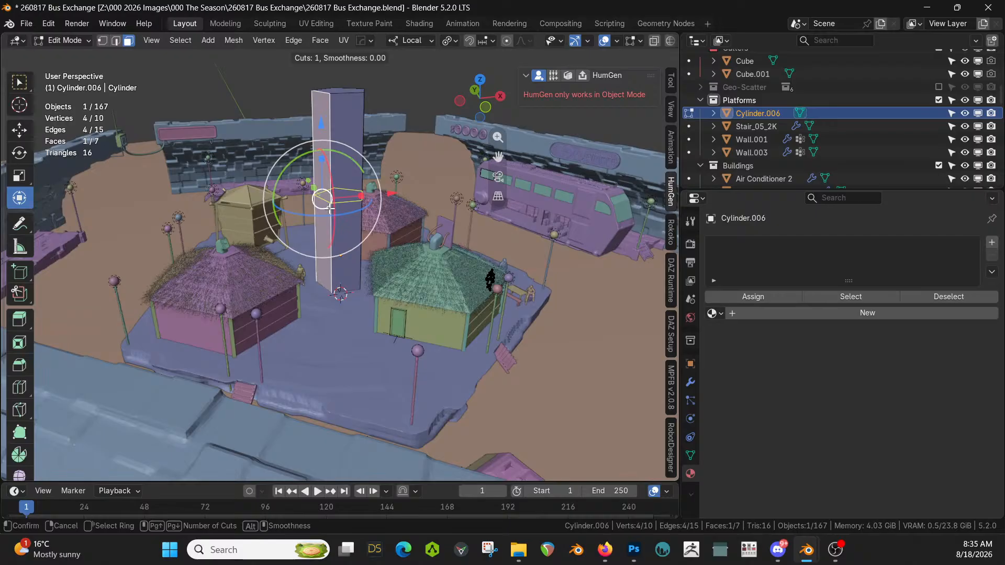
type("5")
key("Return")
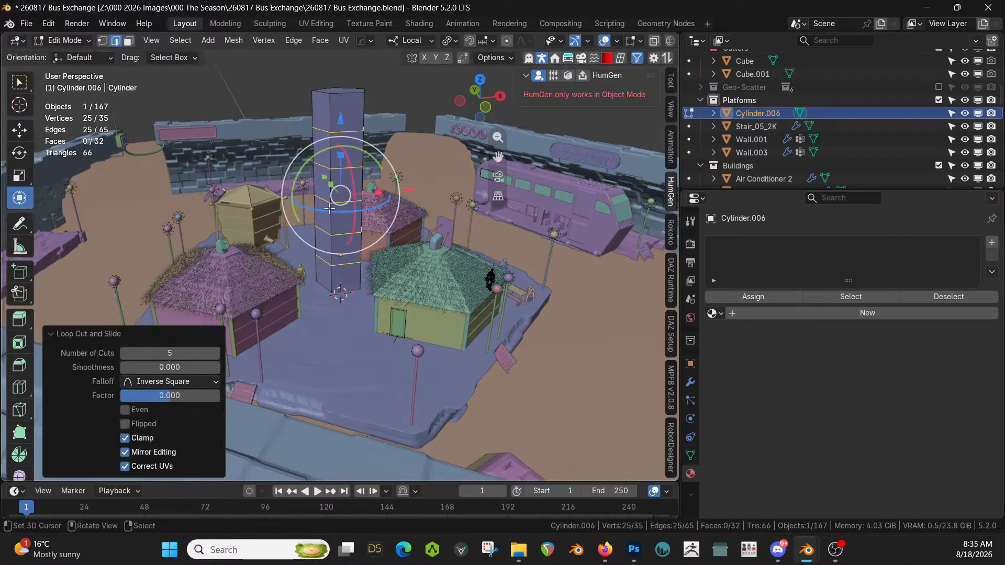
middle_click_drag(348, 210, 372, 240)
key("3")
right_click(342, 121)
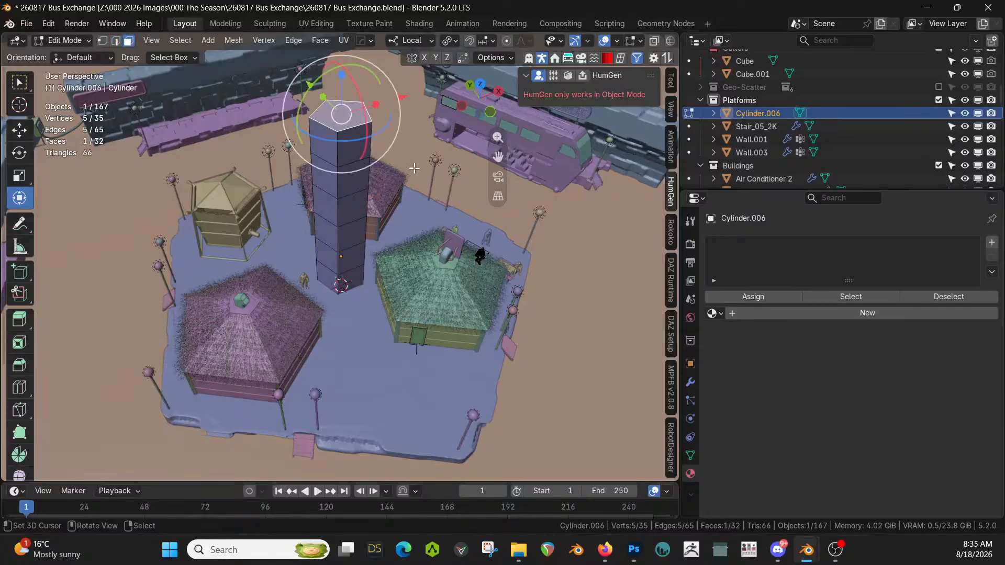
key("s")
right_click(409, 171)
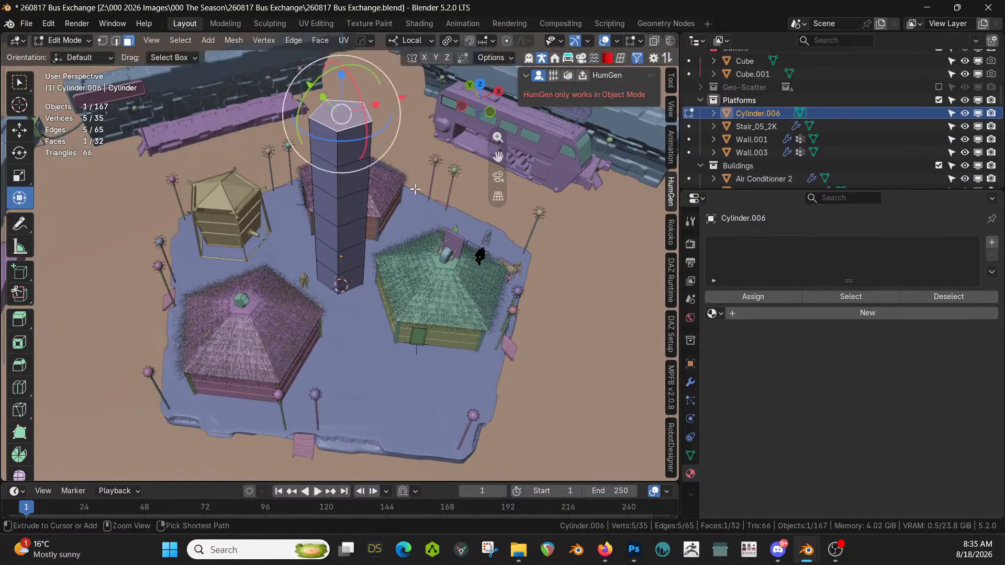
Undo the tower's loop cuts and scale its top face down to about 0.55 so the tower tapers upward
key("ctrl+z")
key("ctrl+z")
right_click(344, 119)
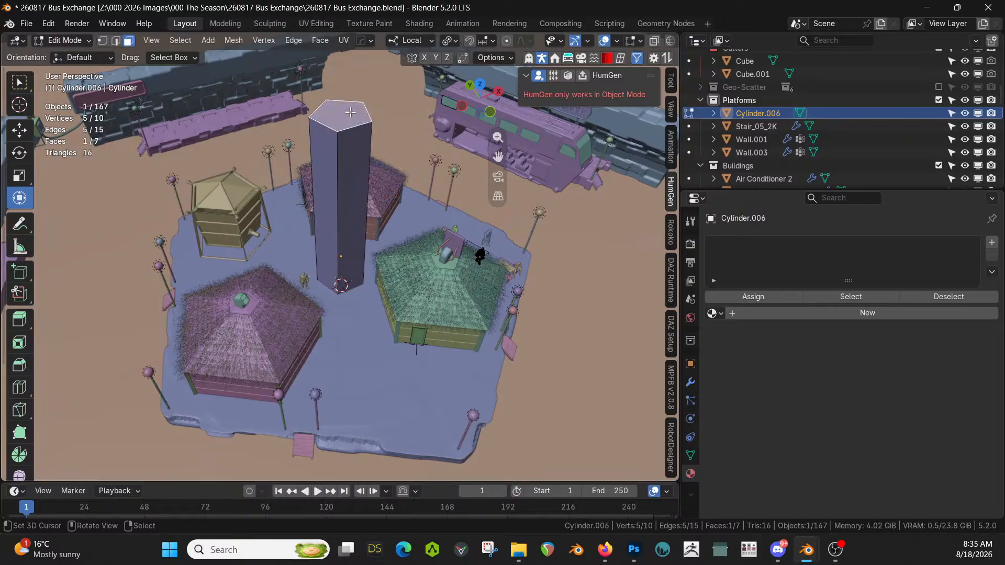
key("s")
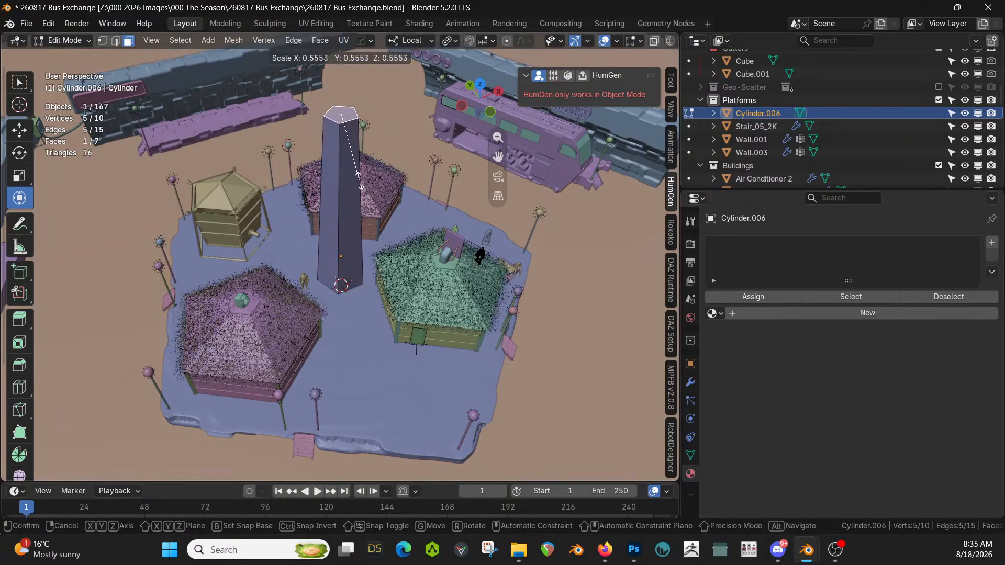
left_click(347, 189)
Add 5 evenly spaced horizontal loop cuts around the tapered tower's sides
key("2")
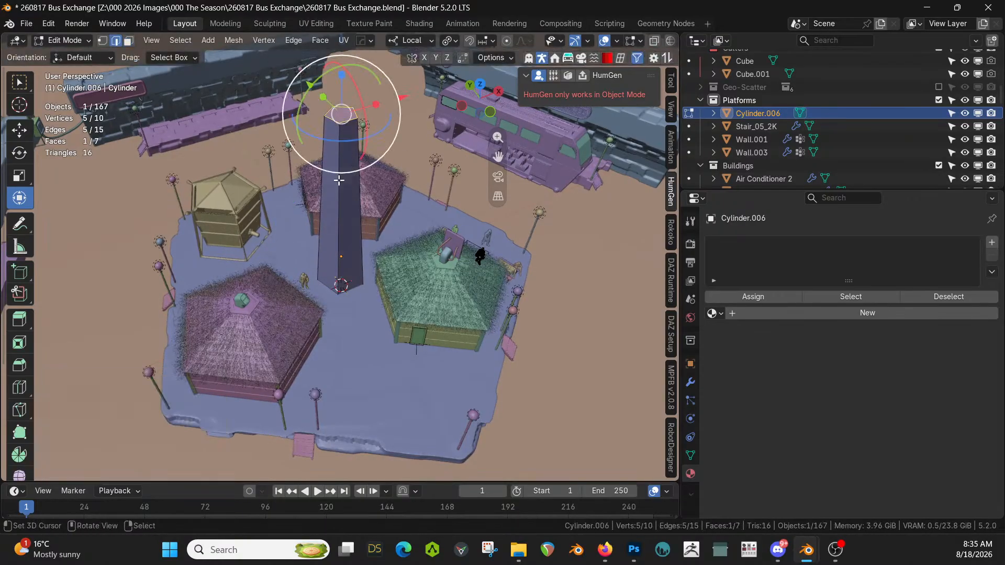
right_click(339, 181)
key("ctrl+r")
key("5")
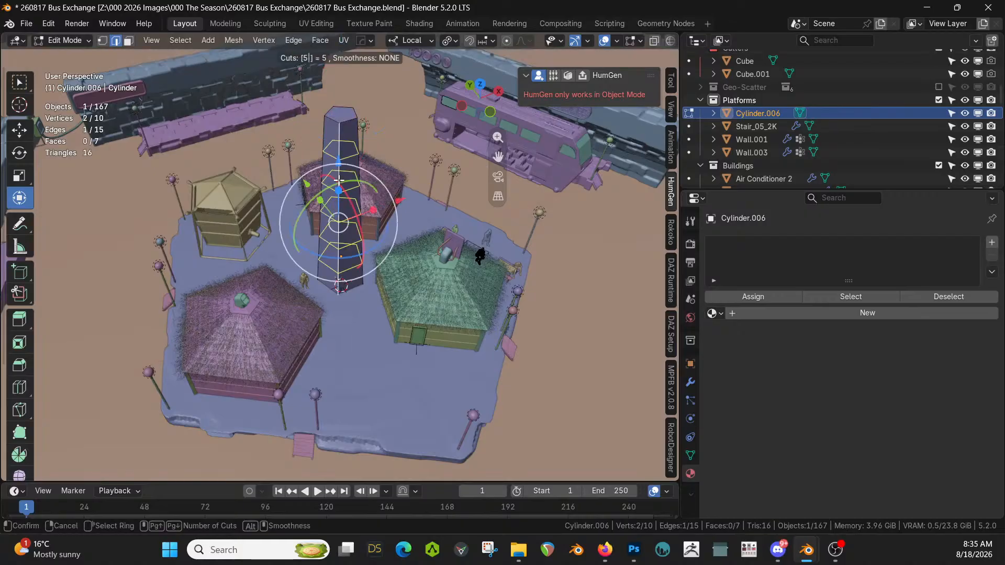
left_click(339, 180)
Select the whole tower mesh except its top cap and triangulate the selected faces
key("a")
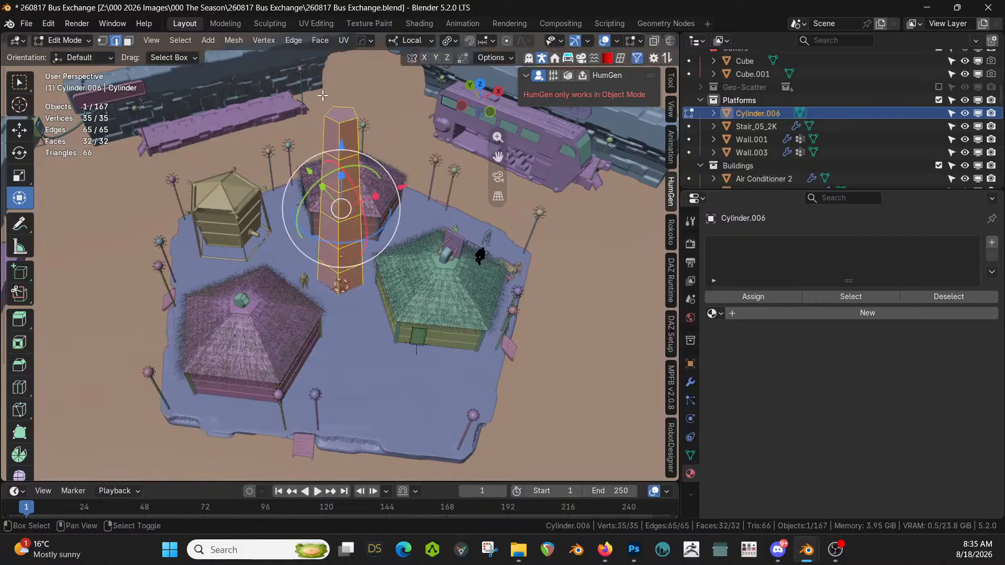
left_click(343, 114, "shift")
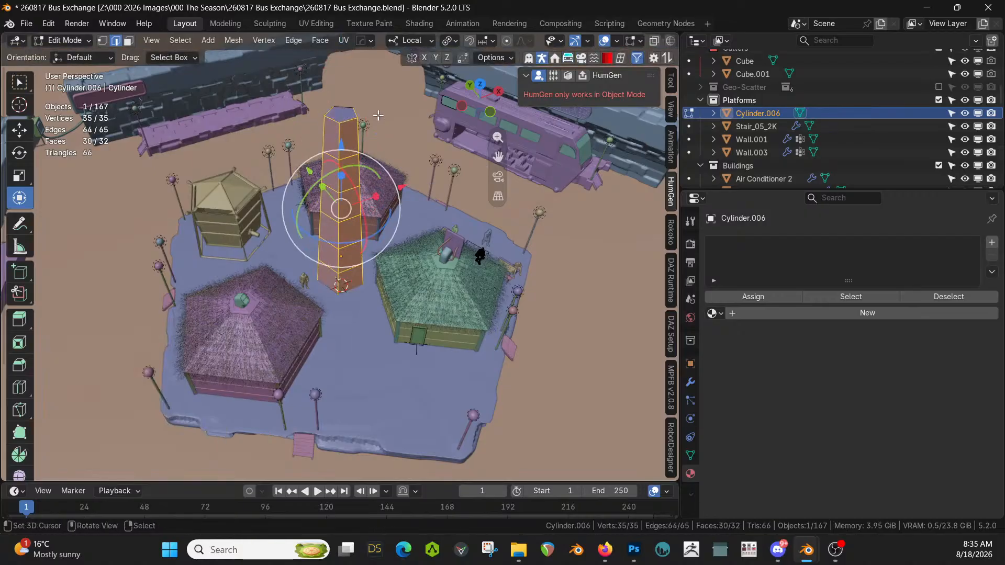
left_click(320, 40)
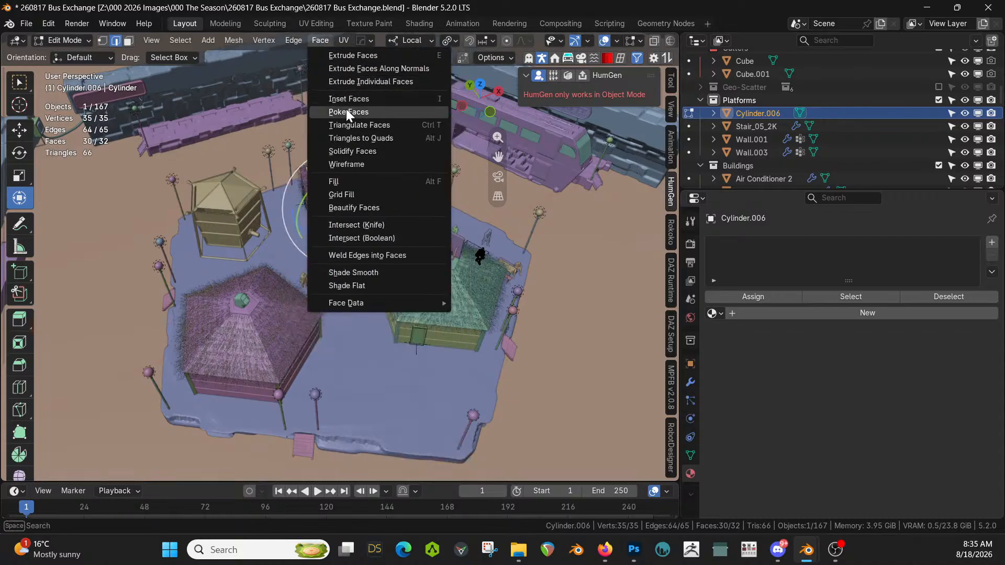
left_click(353, 125)
Knife a diagonal cut across the remaining four-sided face near the tower's top so it matches the triangulated sides
middle_click_drag(352, 212, 430, 284)
left_click(501, 256)
key("k")
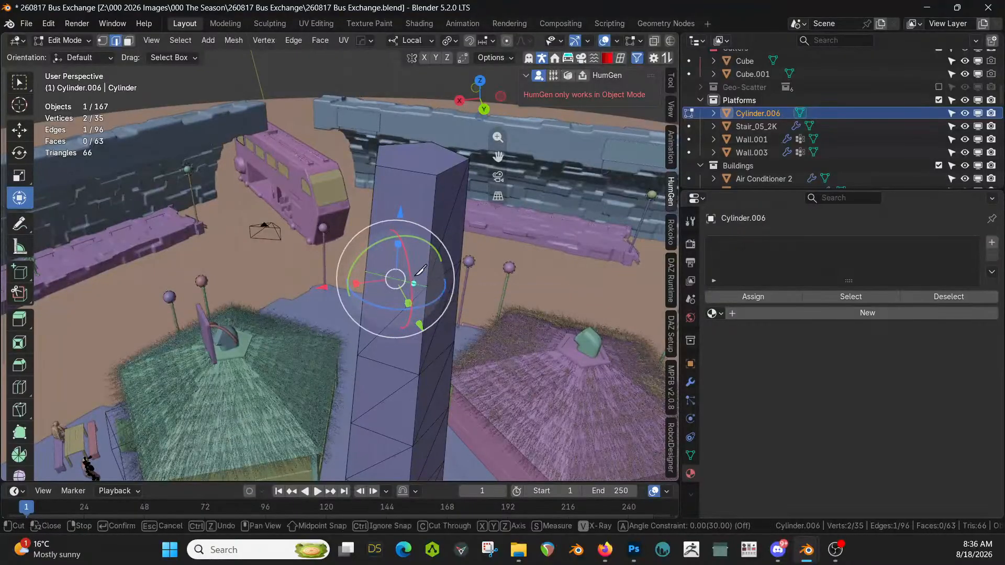
left_click(365, 272)
left_click(436, 175)
key("Return")
middle_click_drag(468, 246, 62, 230)
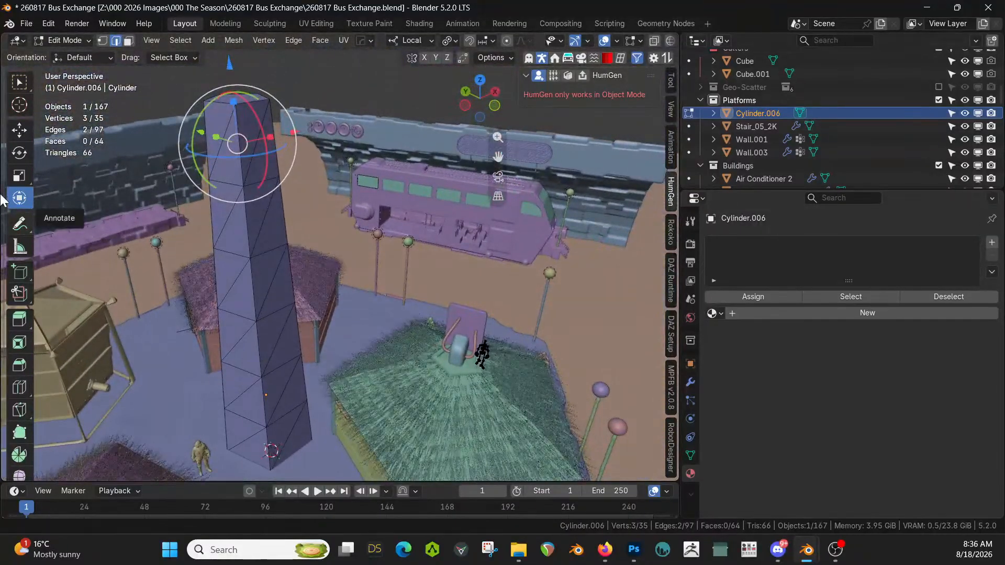
Return to Object Mode and add a HardOps Wireframe modifier about 0.17 thick to turn the tower into a lattice
key("Tab")
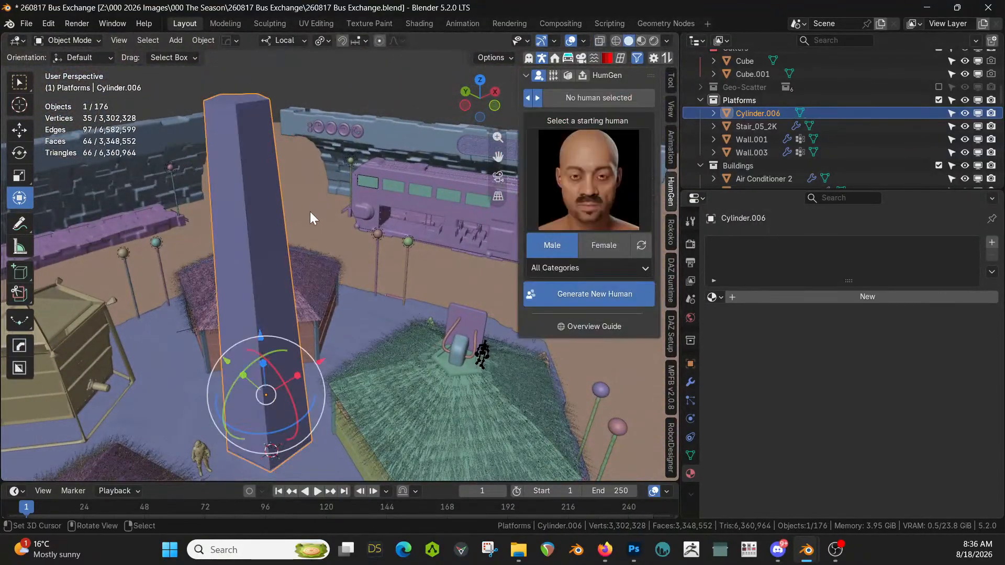
key("q")
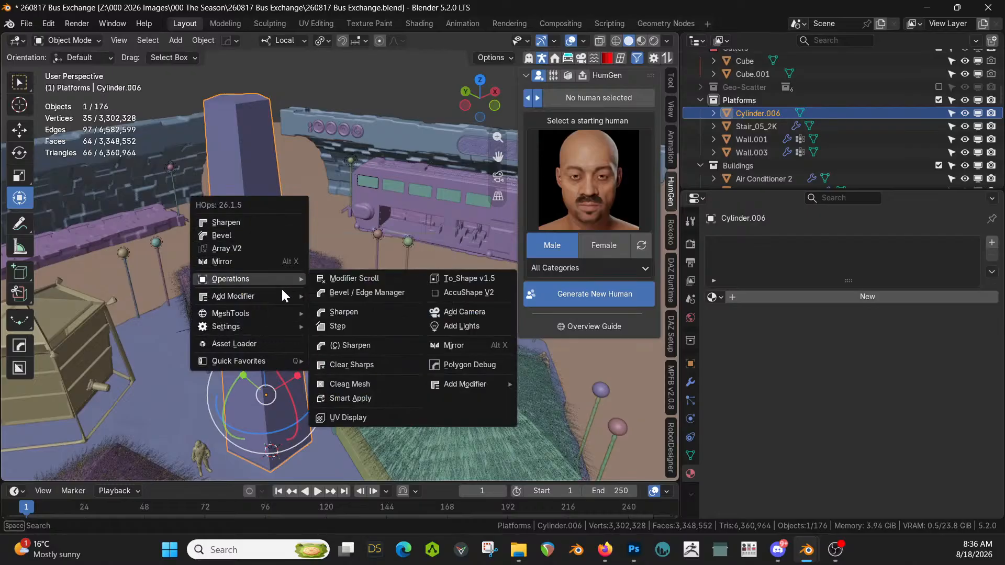
mouse_move(249, 297)
left_click(466, 381)
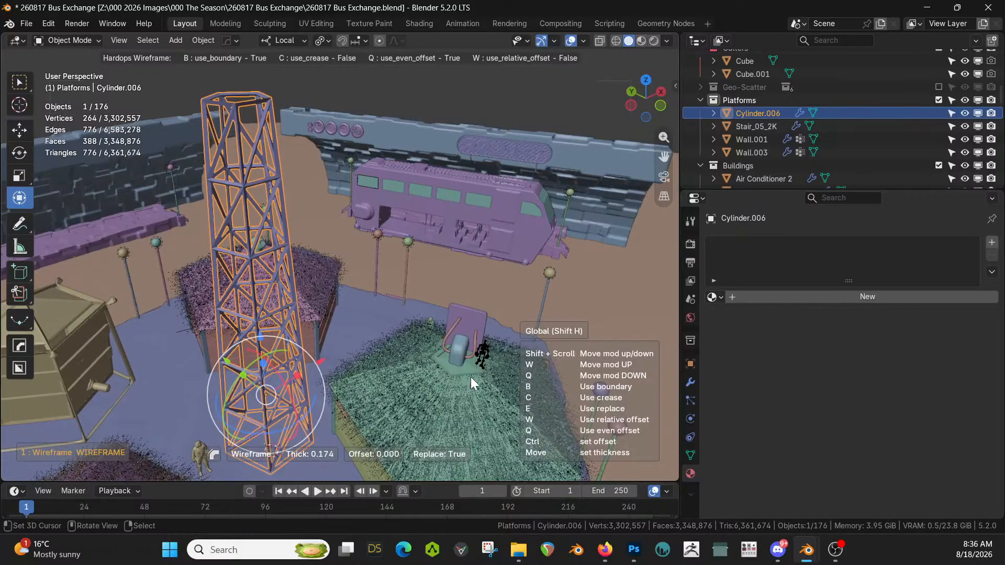
left_click(475, 376)
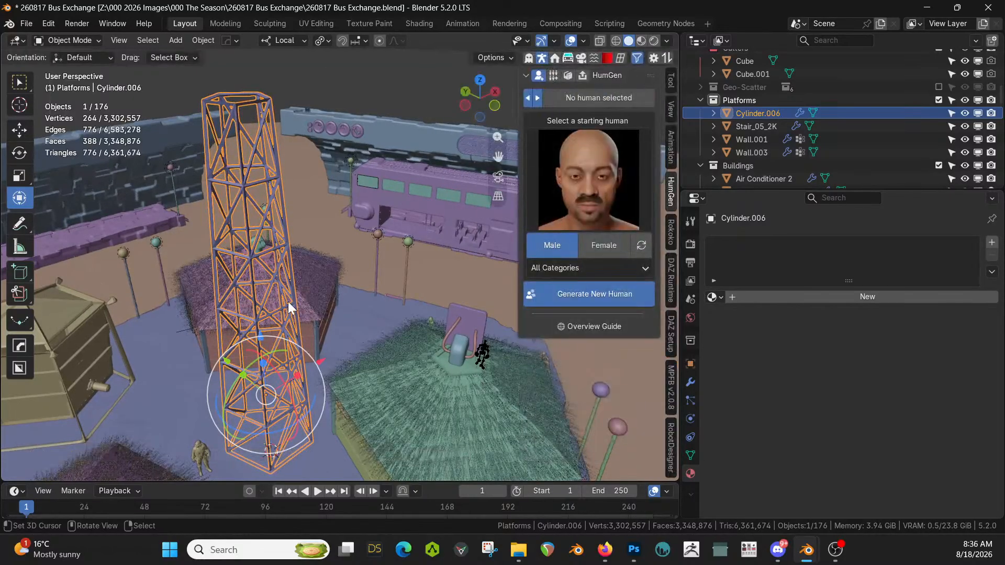
middle_click_drag(288, 302, 419, 333)
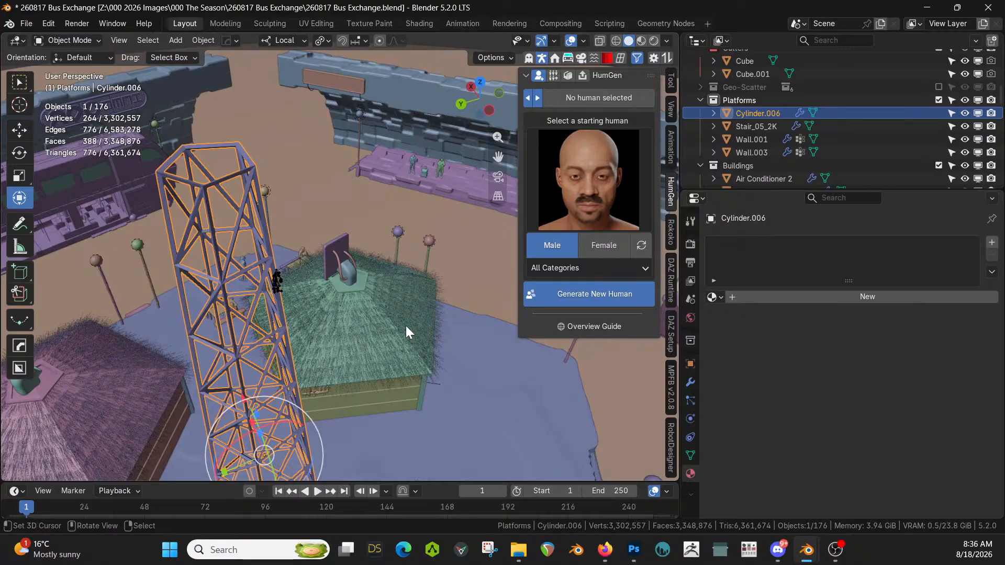
Add a HardOps Bevel modifier to the lattice tower with 3 segments and a width of about 0.037
middle_click_drag(197, 204, 280, 263)
key("q")
mouse_move(250, 253)
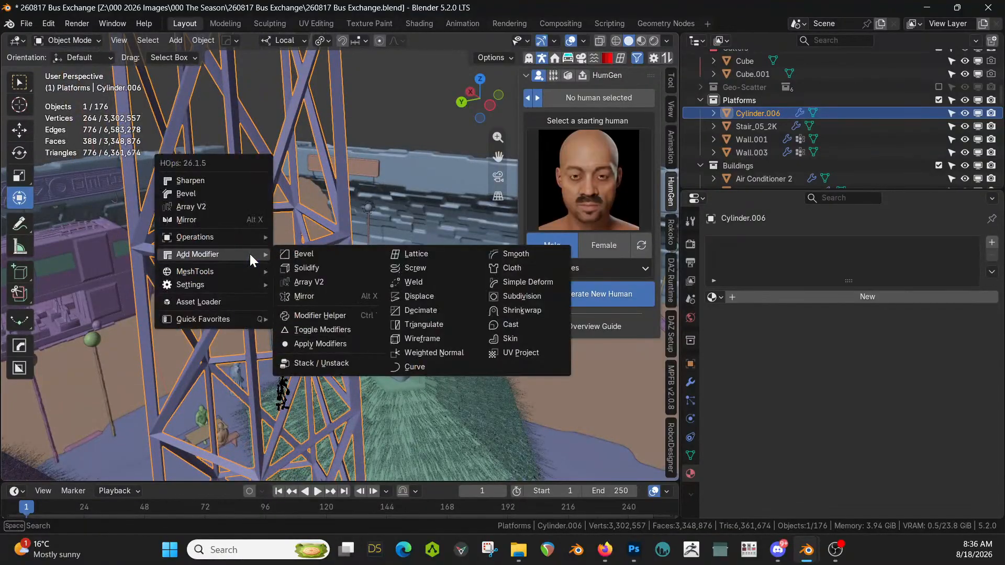
left_click(311, 258)
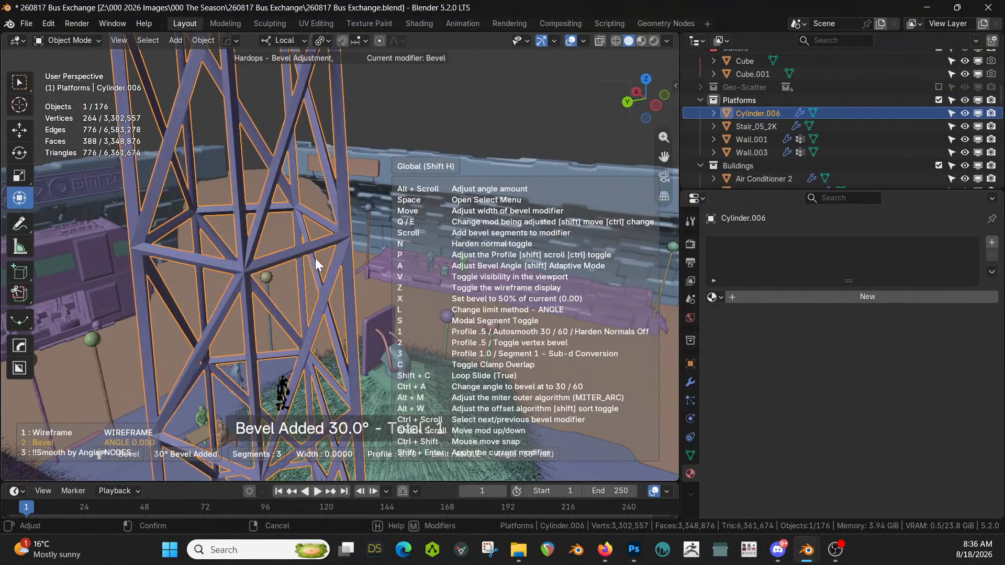
mouse_move(315, 252)
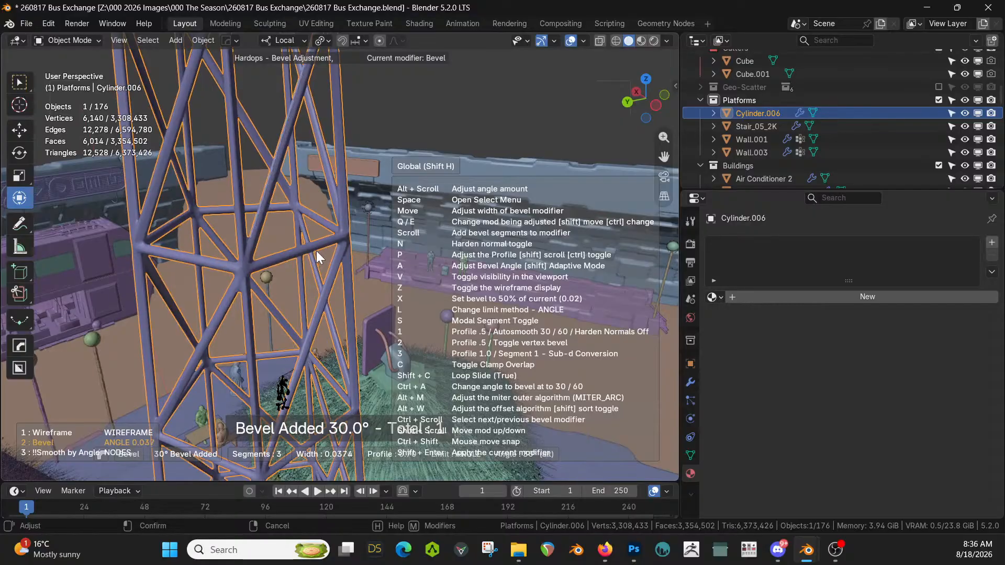
left_click(316, 250)
key("n")
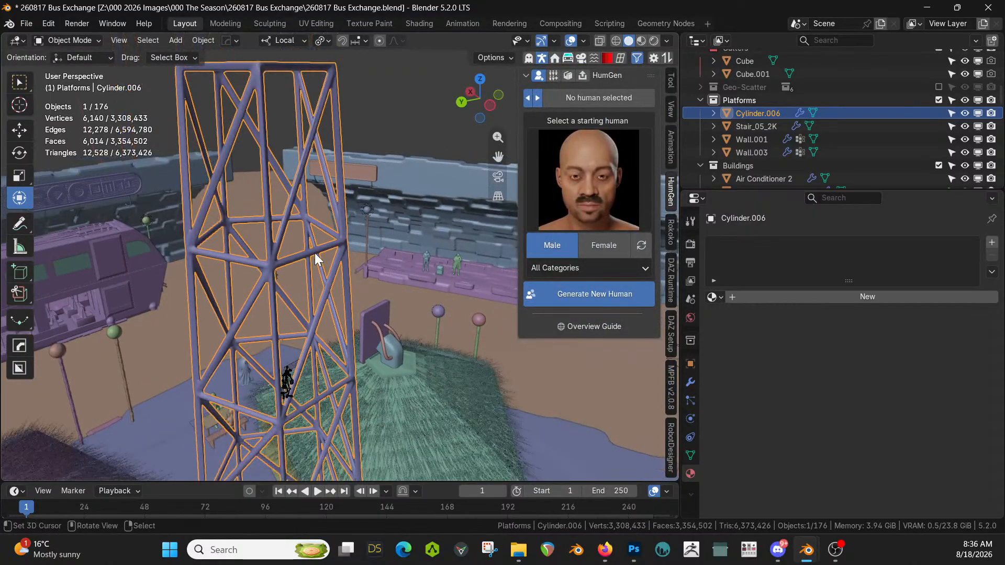
Save the bus exchange file with the finished lattice tower
middle_click_drag(315, 252, 294, 292)
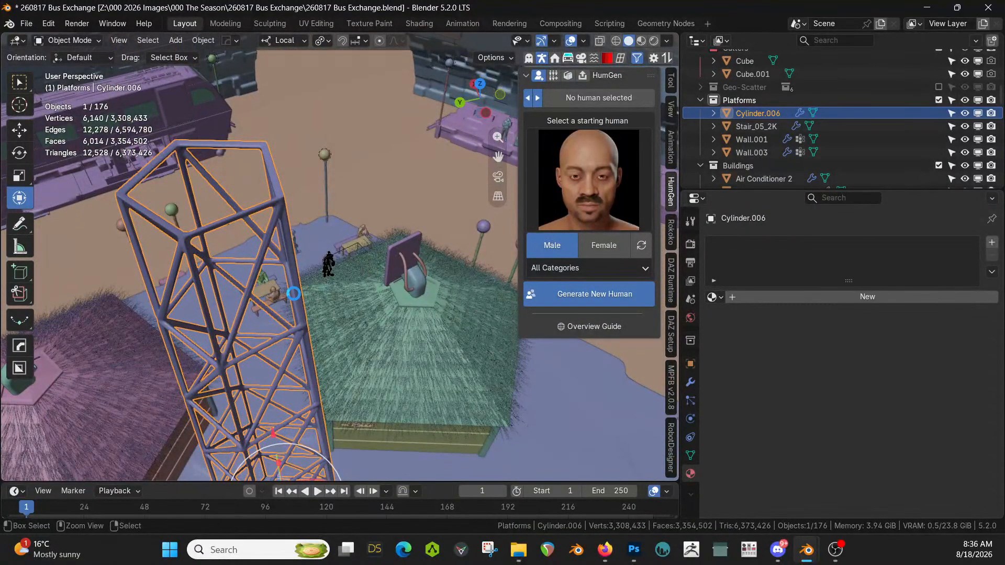
key("ctrl+s")
middle_click_drag(294, 294, 316, 237)
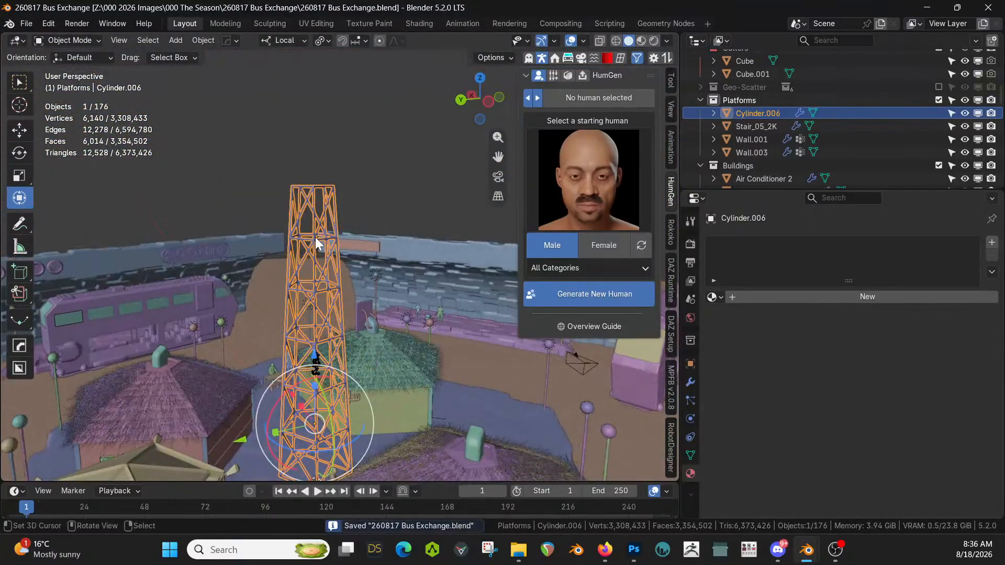
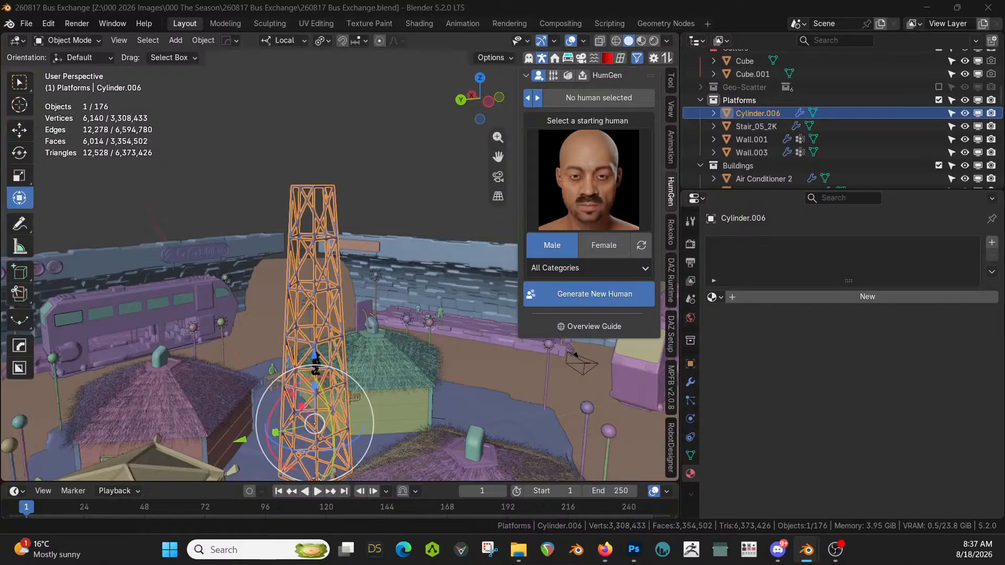
Place the Antenna_06_2K asset in the scene and clear its rotation and location
left_click_drag(238, 43, 314, 194)
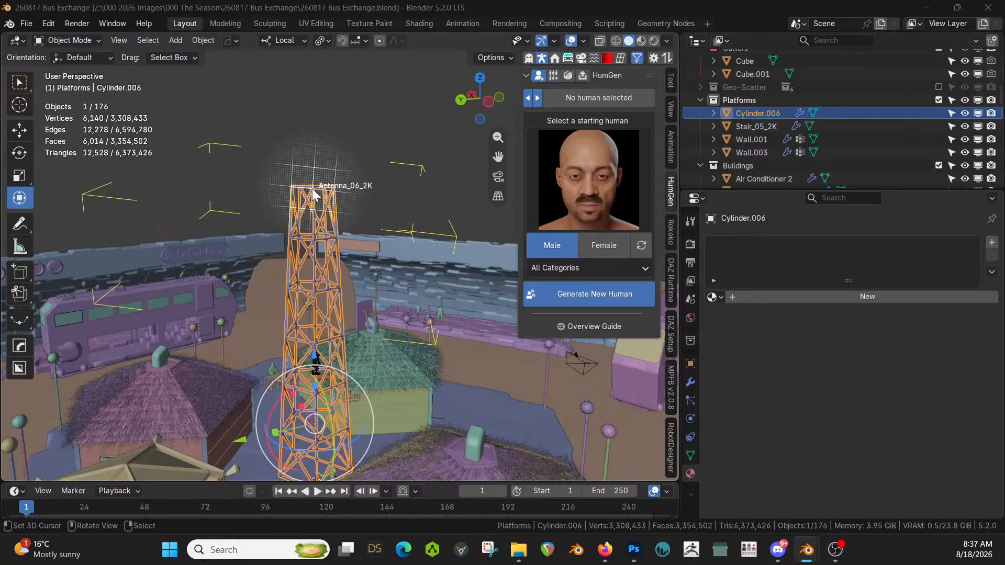
left_click_drag(312, 190, 313, 190)
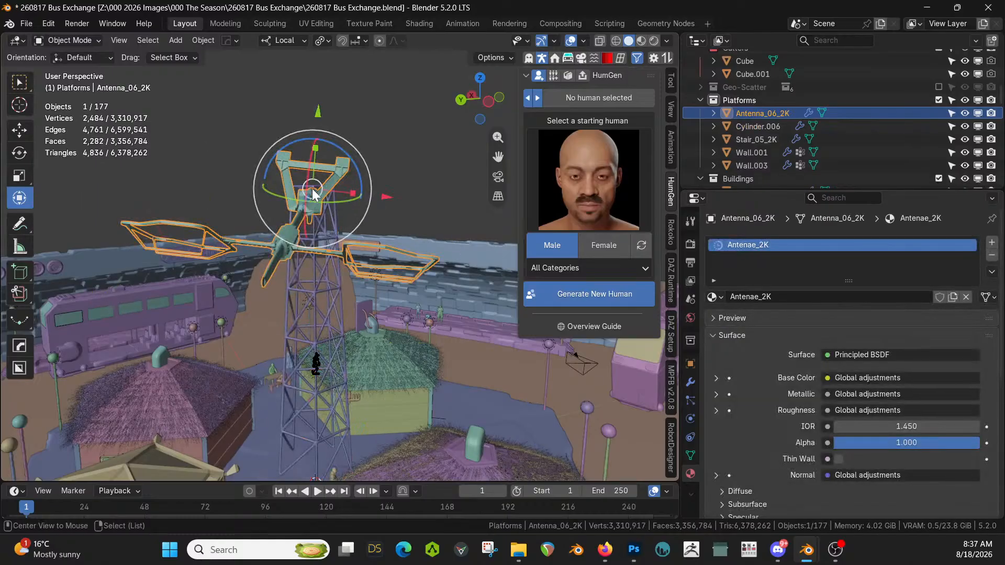
key("alt+r")
middle_click_drag(353, 207, 400, 307)
key("alt+g")
Raise the antenna about 16.17 m along its local Z axis onto the top of the tower
key("g")
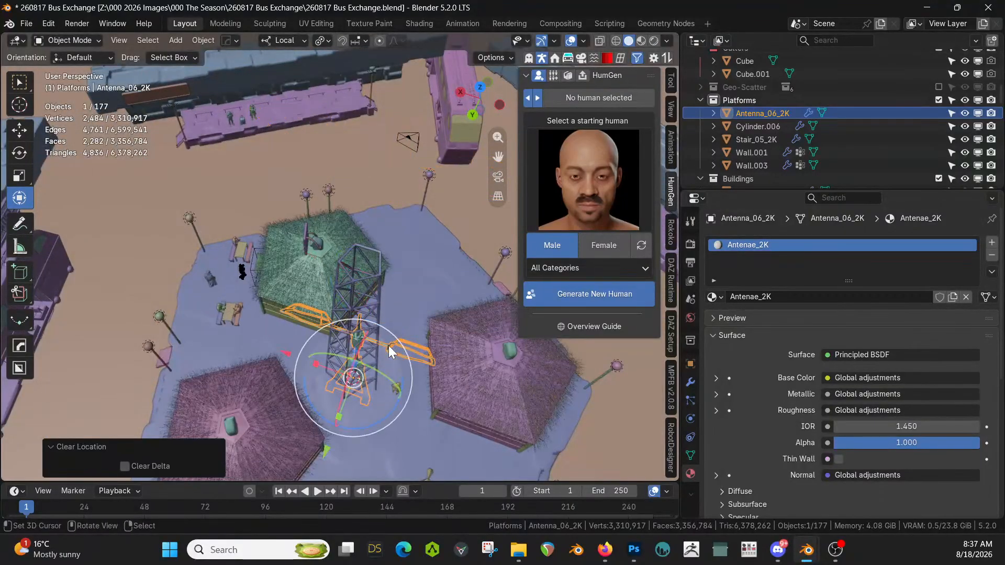
key("z")
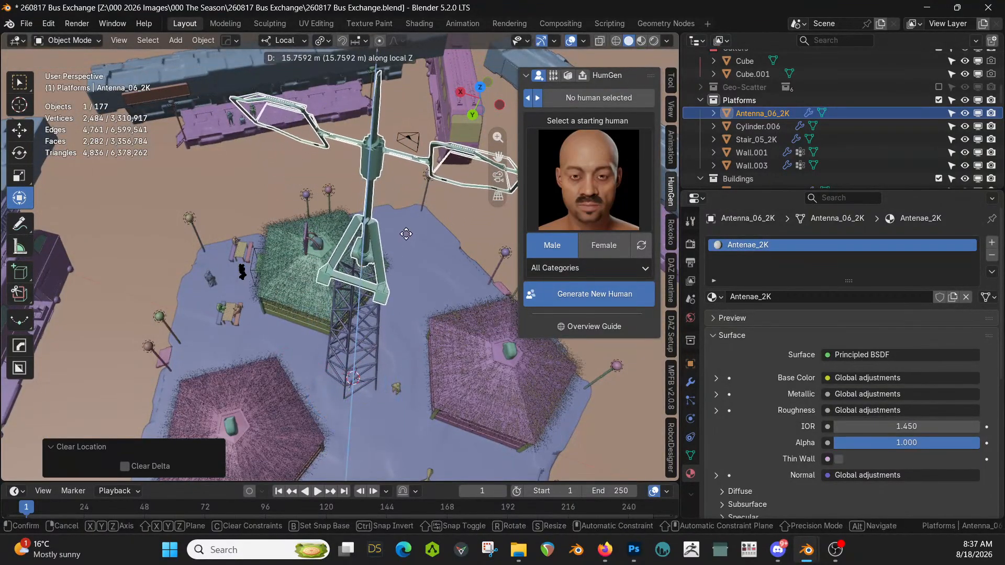
left_click(400, 249)
middle_click_drag(400, 250, 376, 281)
scroll(338, 195, "up", 3)
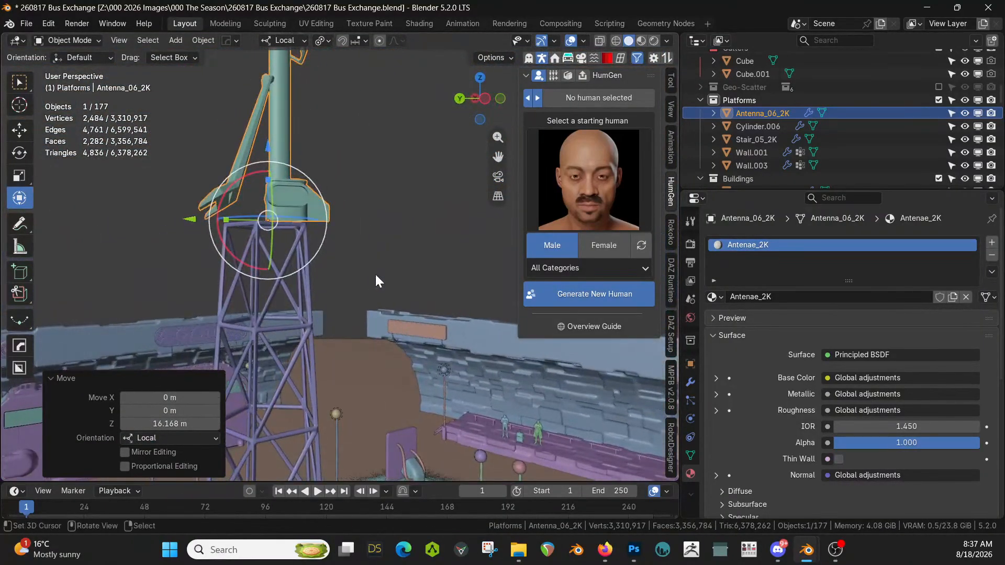
Scale the antenna down to about 0.63 and lower it about 0.24 m along Z onto the tower's top frame
key("s")
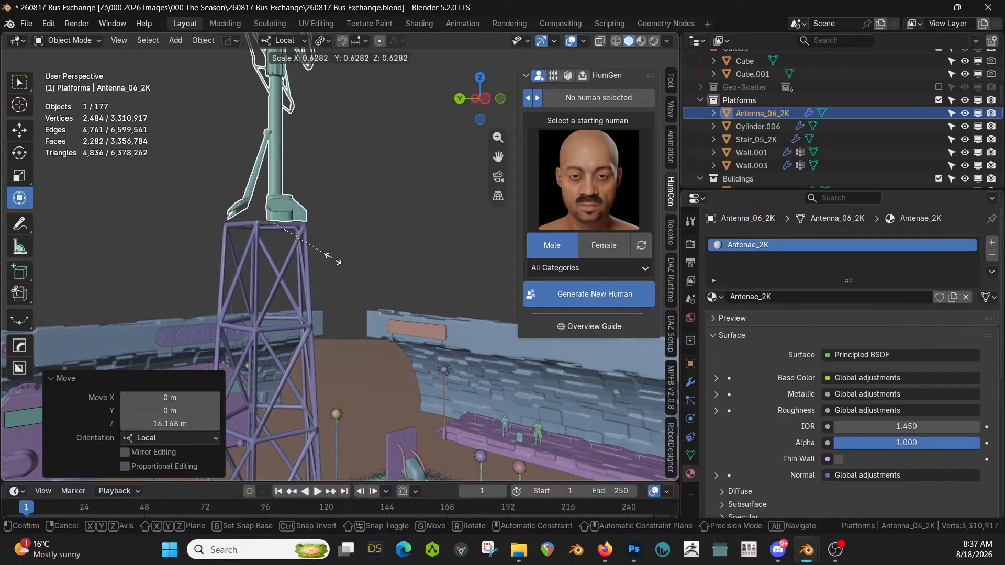
left_click(333, 259)
key("g")
key("z")
key("z")
left_click(334, 268)
Rotate the antenna 180° about its local Z axis
middle_click_drag(334, 268, 414, 350)
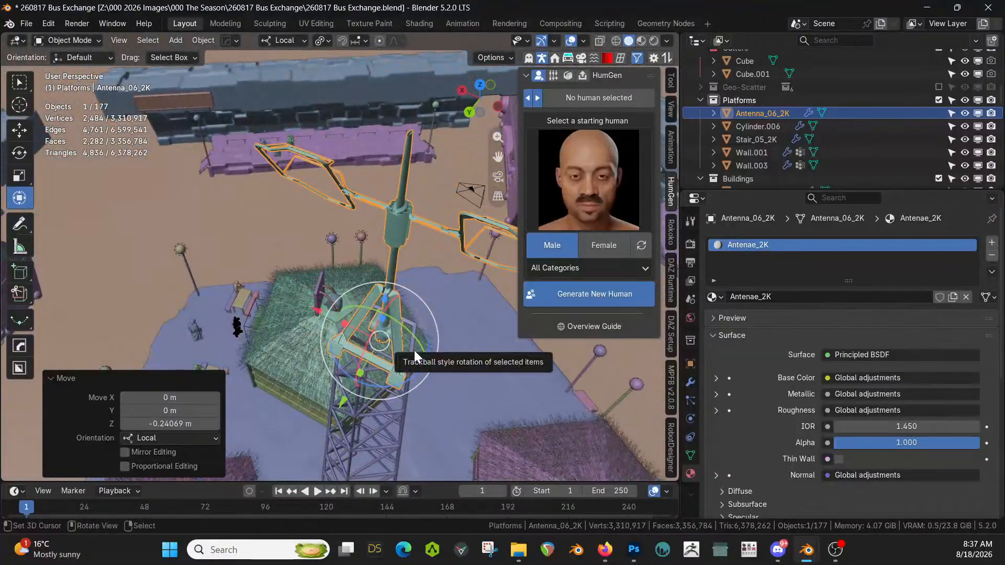
type("rz180")
key("Return")
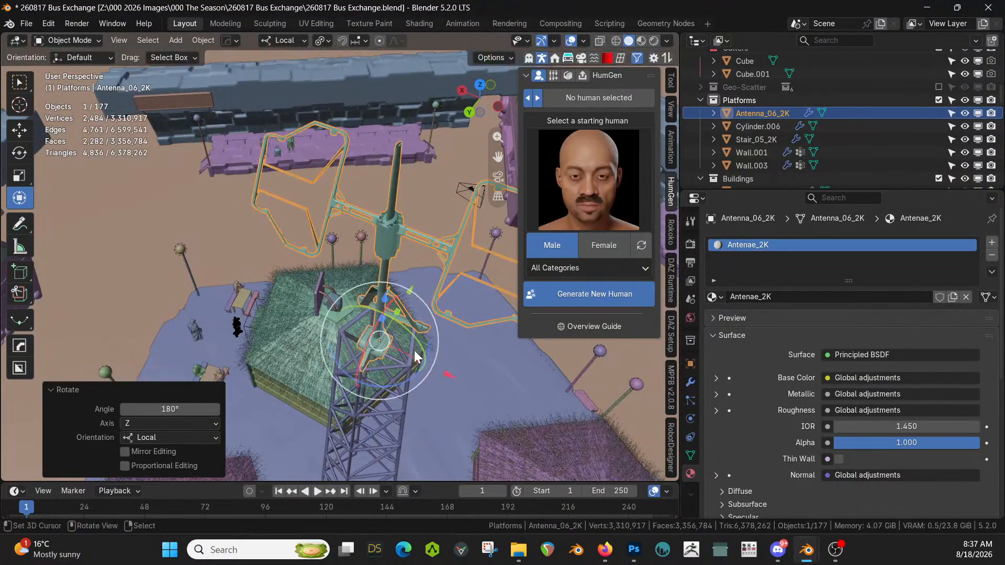
Scale the antenna up by 1.062 to fit its base on the tower's top frame, and check it against the scene
middle_click_drag(413, 351, 360, 344)
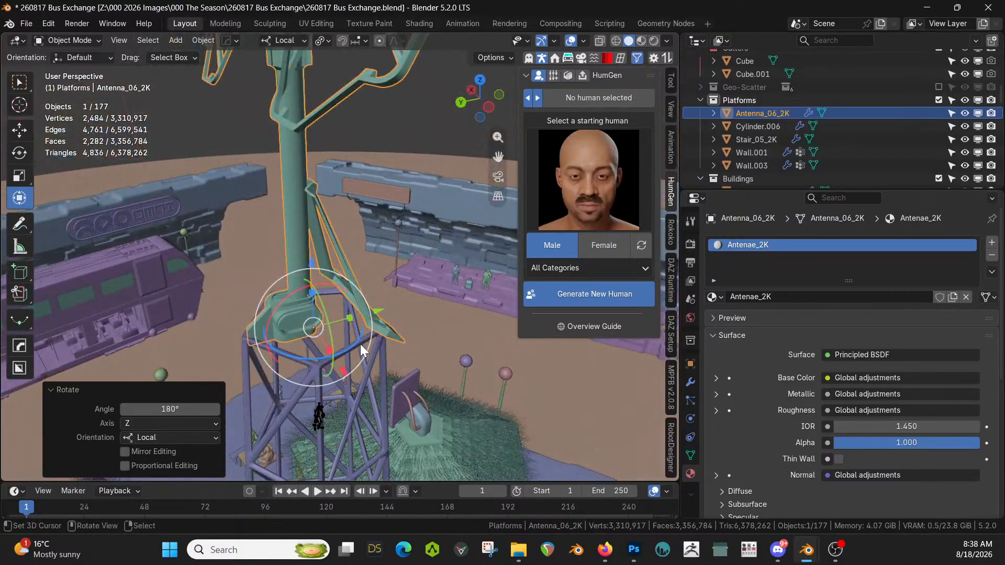
key("s")
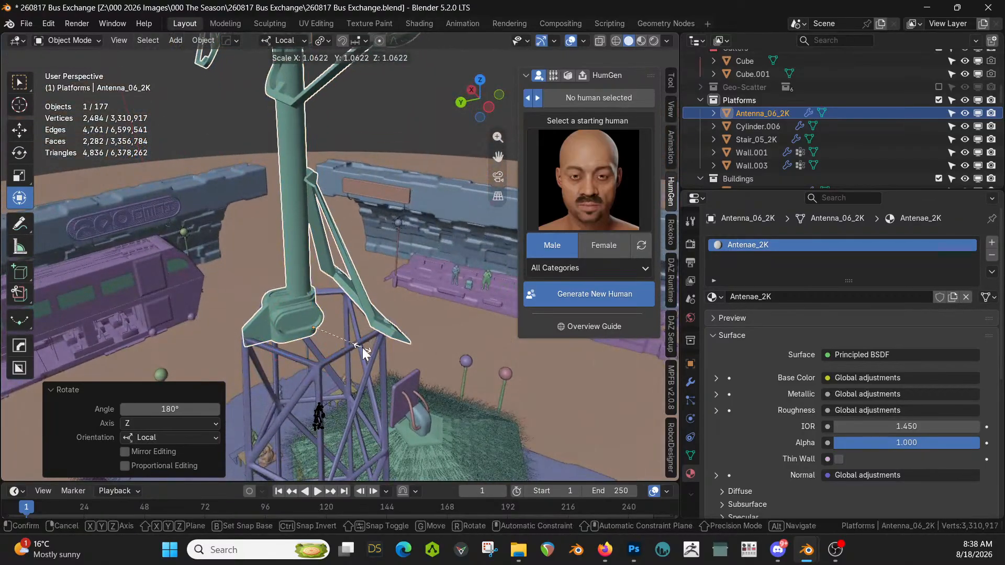
left_click(362, 348)
scroll(352, 343, "down", 5)
middle_click_drag(347, 340, 409, 308)
scroll(250, 310, "down", 3)
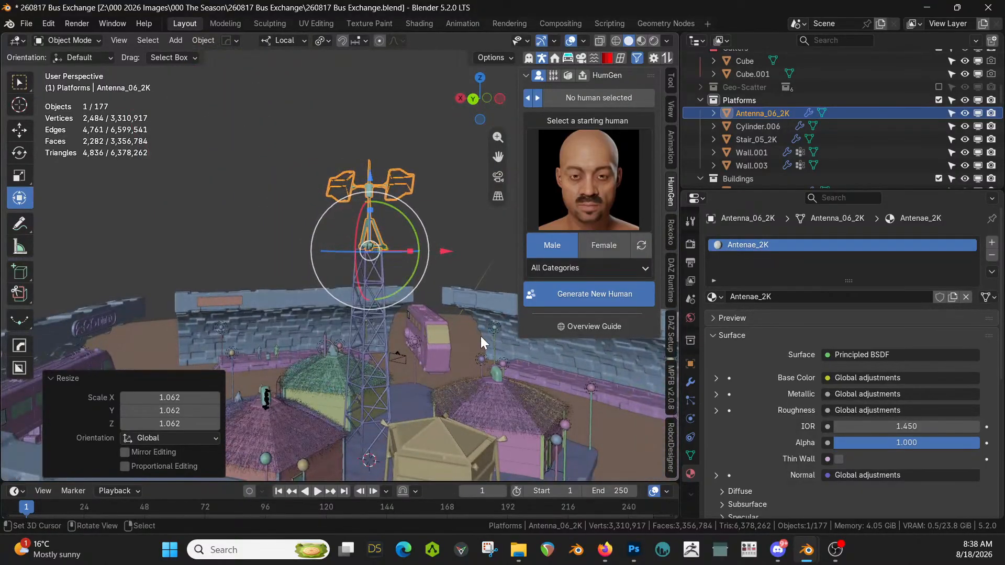
middle_click_drag(429, 365, 359, 298)
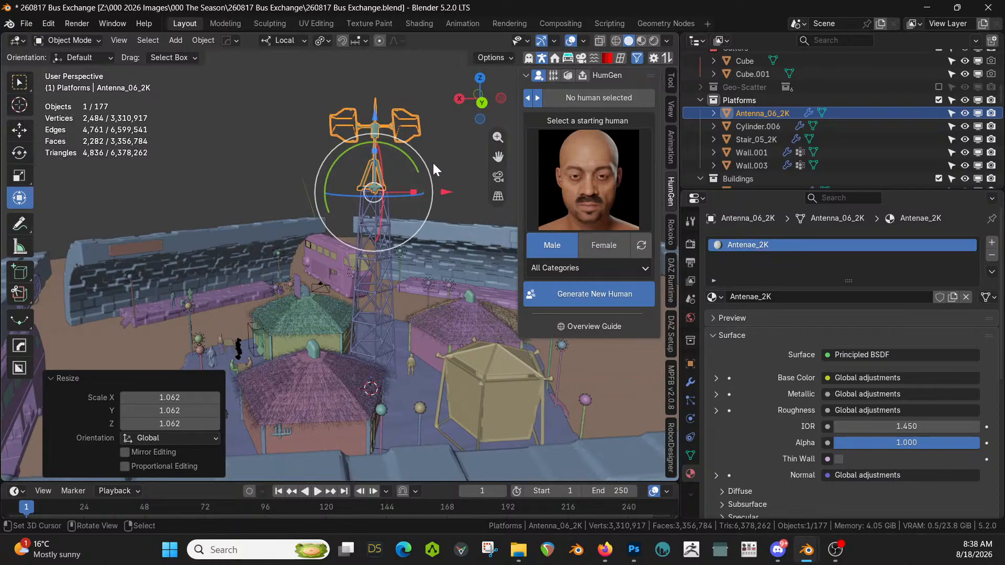
Examine how the antenna sits on the tower from several sides and heights around the bus exchange
middle_click_drag(434, 294, 300, 354)
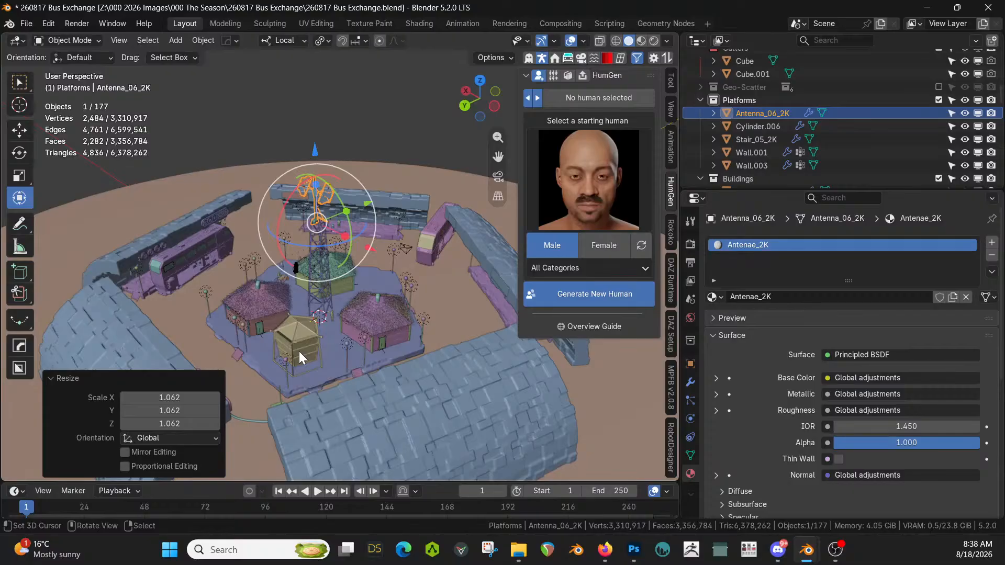
middle_click_drag(391, 413, 381, 341)
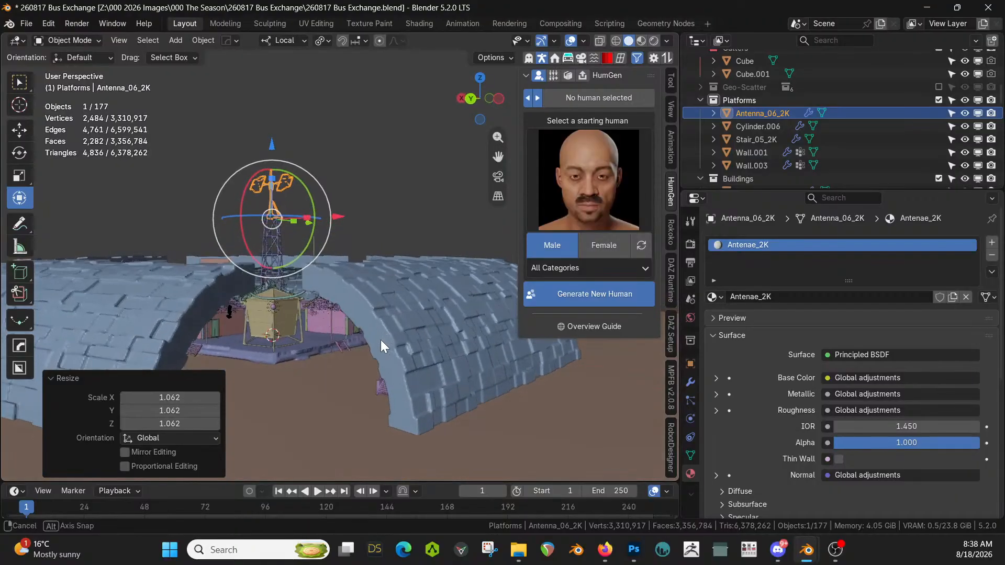
middle_click_drag(330, 266, 340, 310)
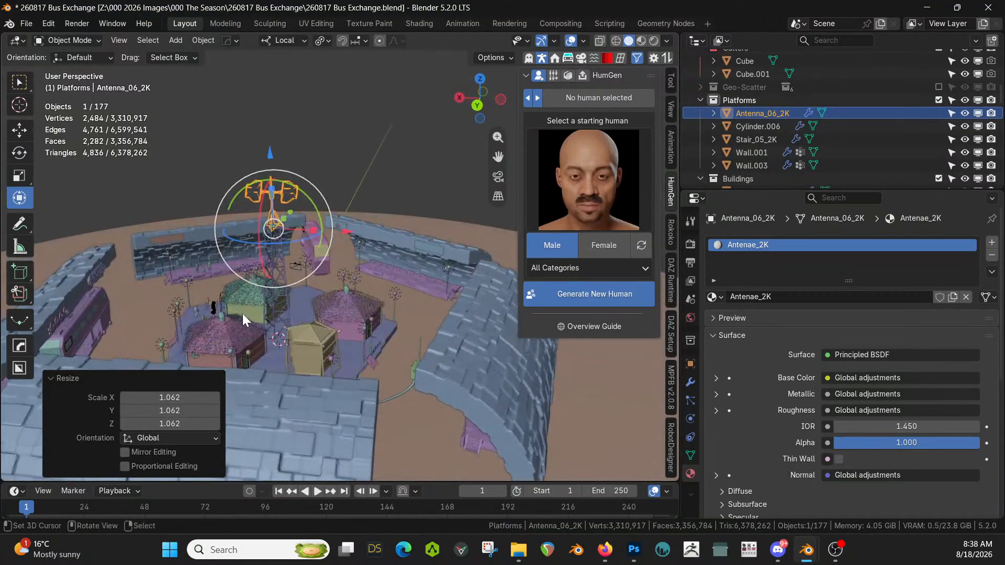
middle_click_drag(243, 313, 341, 351)
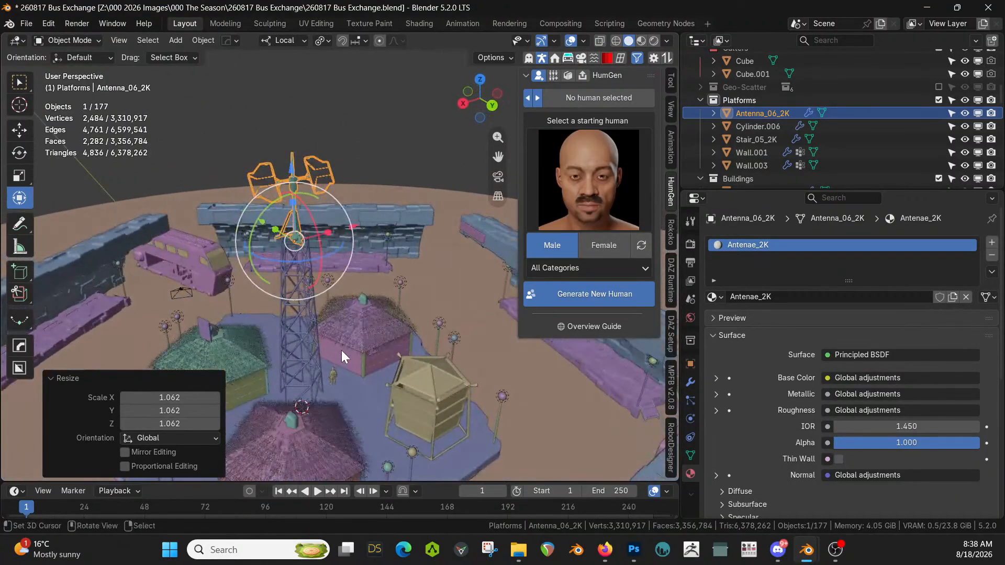
scroll(341, 350, "up", 3)
scroll(357, 362, "up", 3)
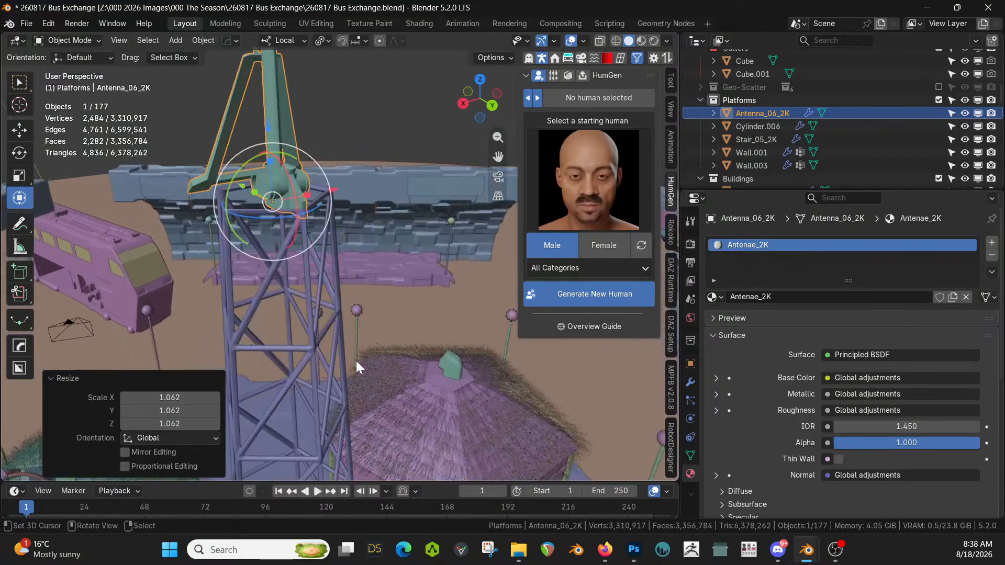
Raise the antenna about 0.06 m along its local Z axis so its base sits on the tower's top frame
key("KP_Decimal")
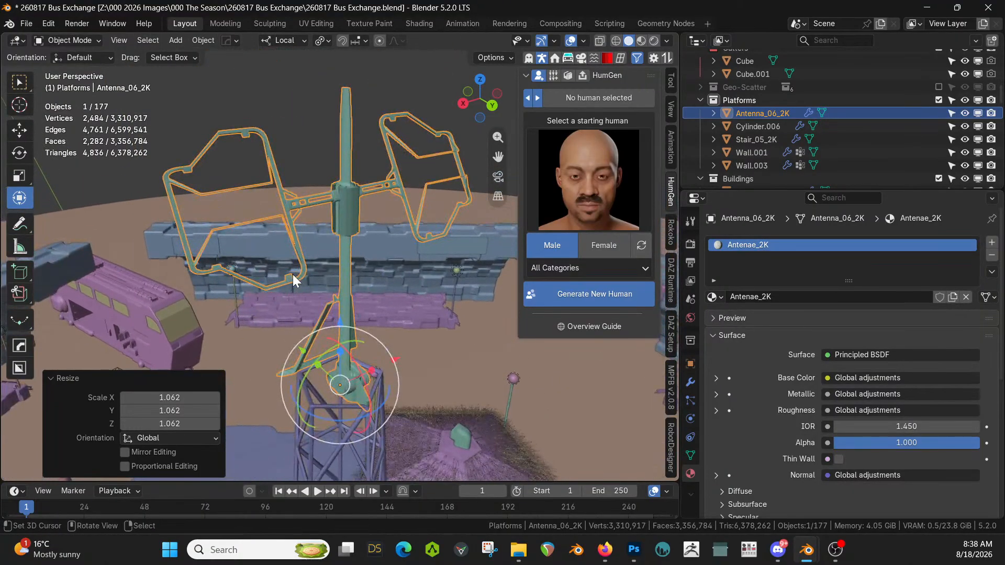
scroll(293, 275, "up", 2)
middle_click_drag(316, 278, 406, 253)
scroll(390, 288, "up", 3)
middle_click_drag(437, 304, 446, 328)
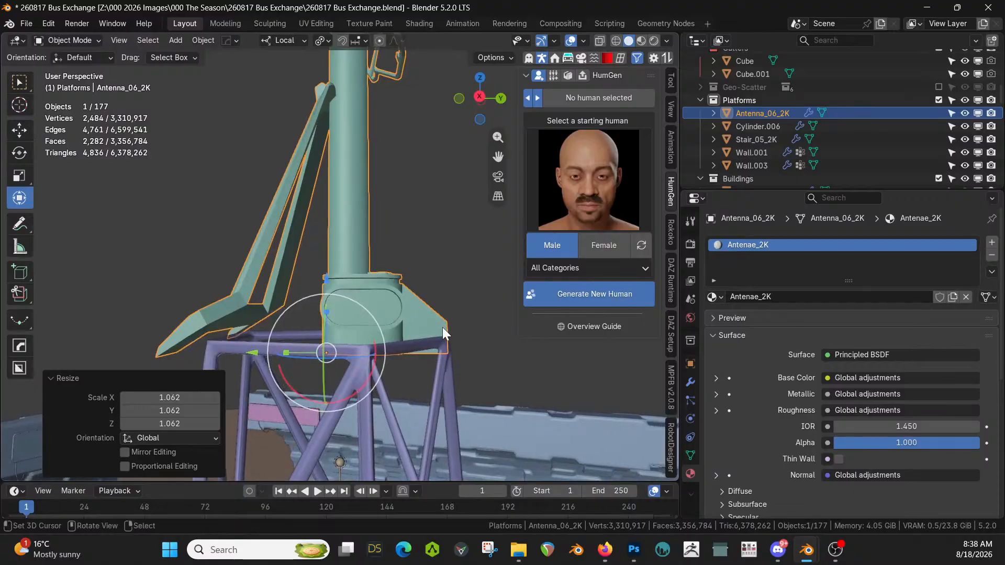
key("g")
key("z")
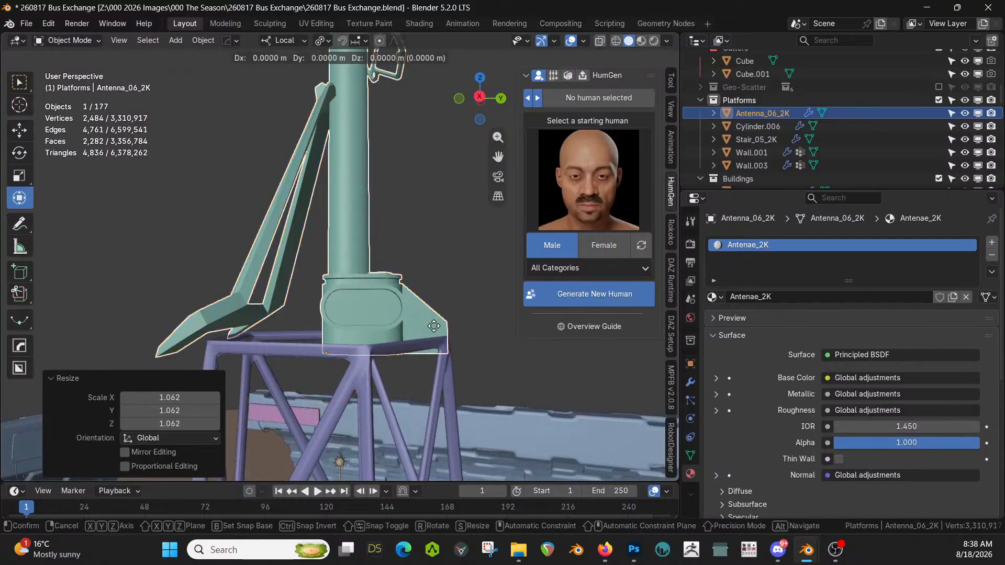
left_click(433, 319)
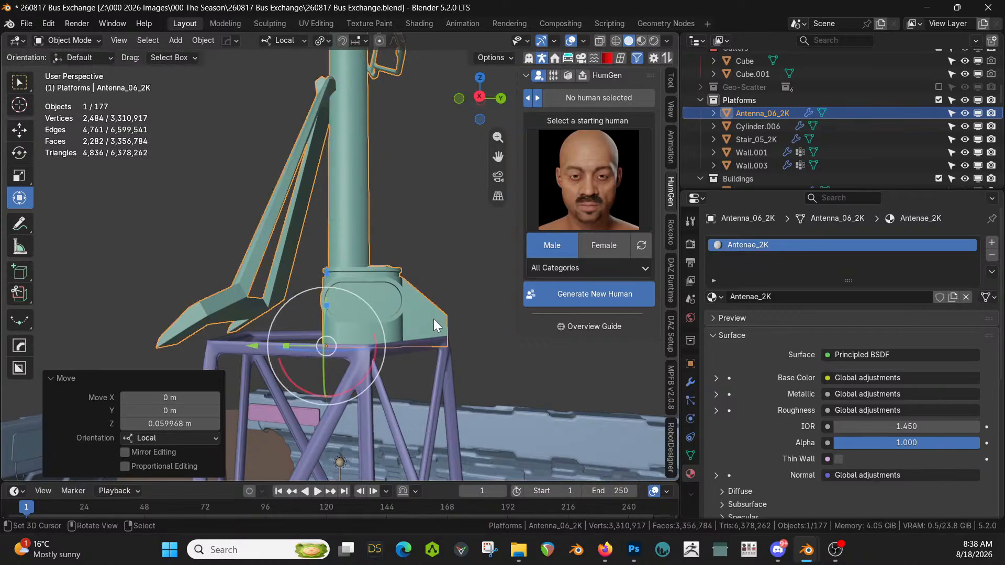
Edit the antenna's mesh in face selection mode and select the coplanar underside faces of its rear brace
middle_click_drag(433, 319, 229, 285)
key("Tab")
left_click(226, 290)
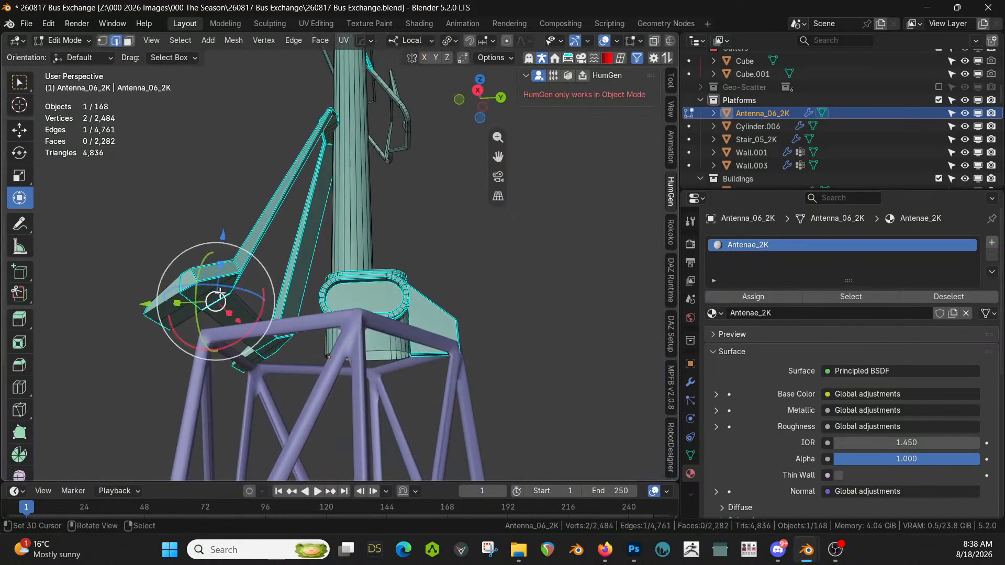
key("3")
left_click(217, 311)
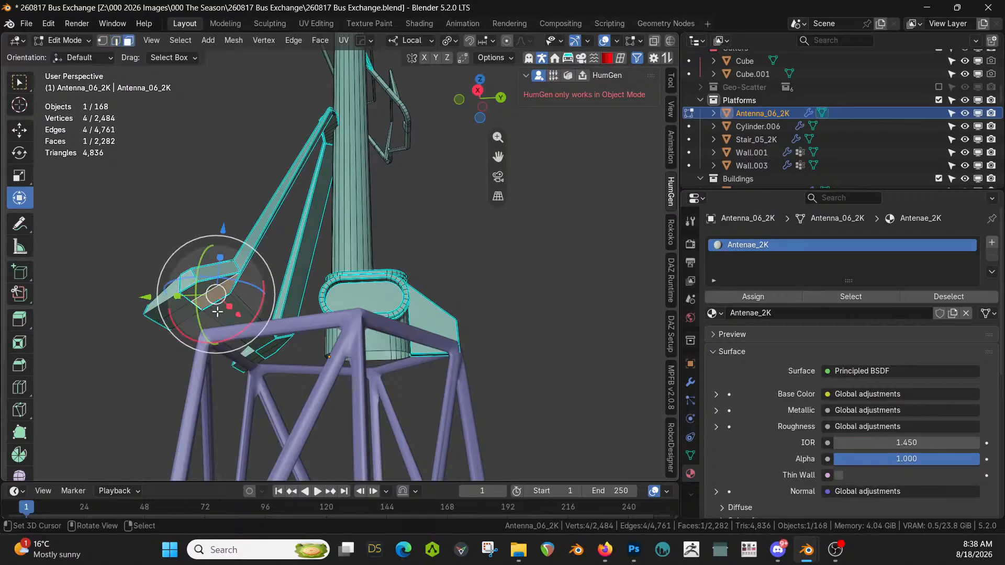
key("shift+g")
left_click(259, 353)
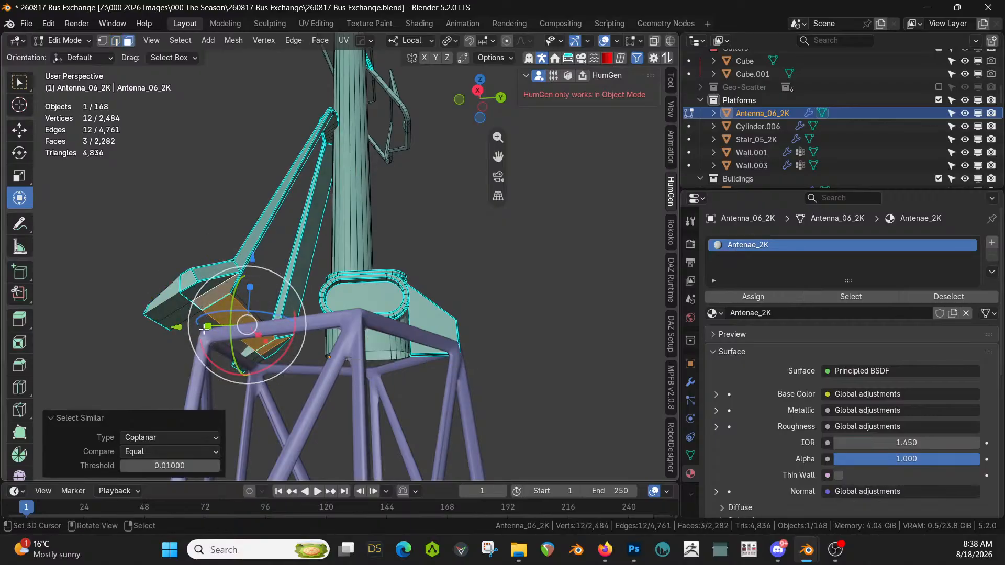
Select the four underside end faces on the antenna's two rear feet and start extruding them
left_click(164, 314)
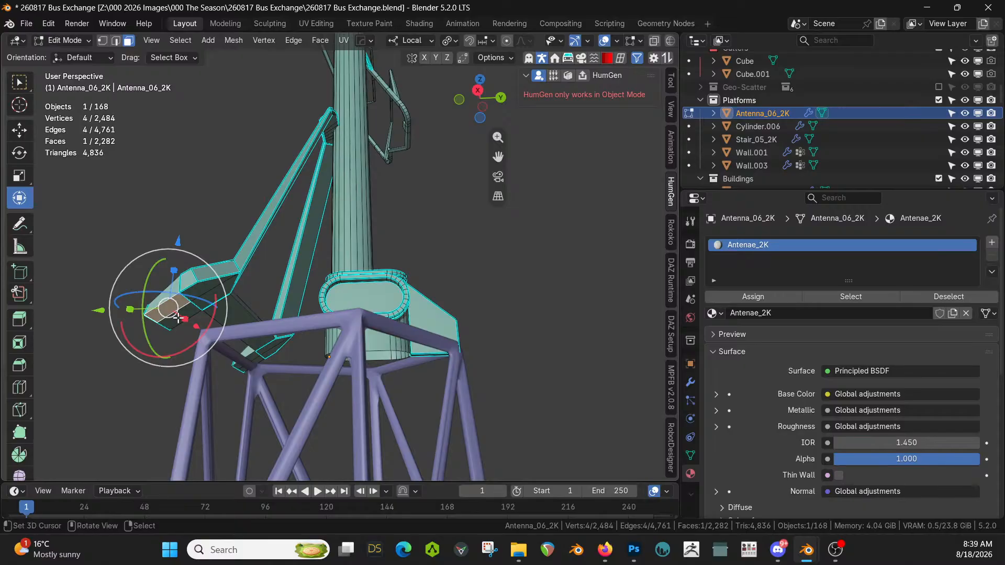
key("shift+g")
left_click(178, 318)
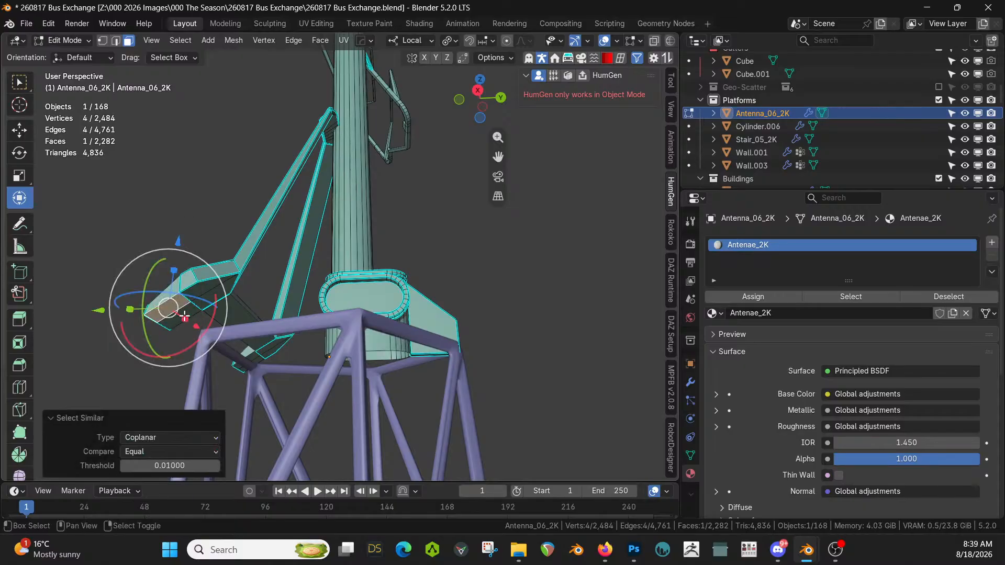
right_click(185, 317, "shift")
right_click(255, 356, "shift")
right_click(258, 360, "shift")
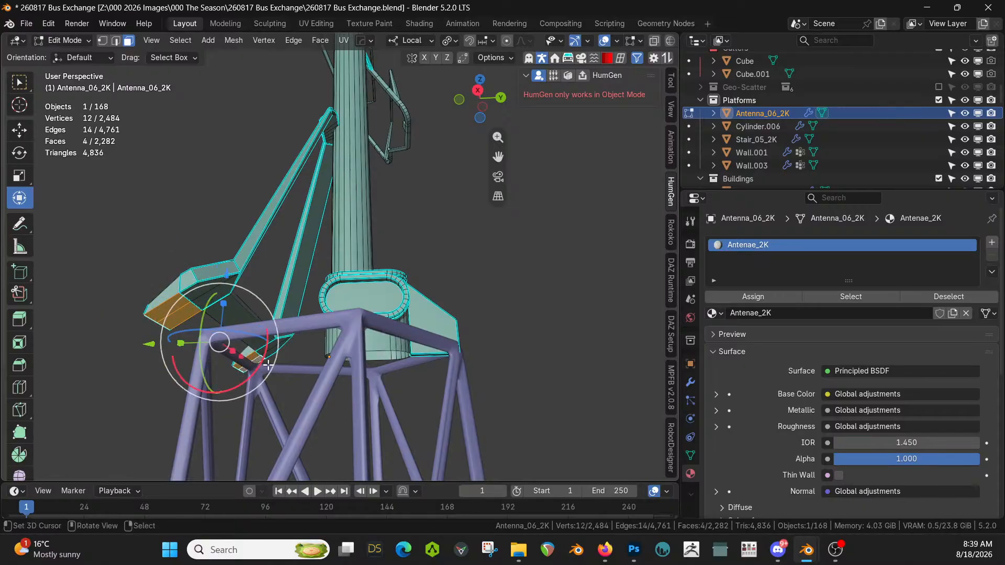
key("alt+e")
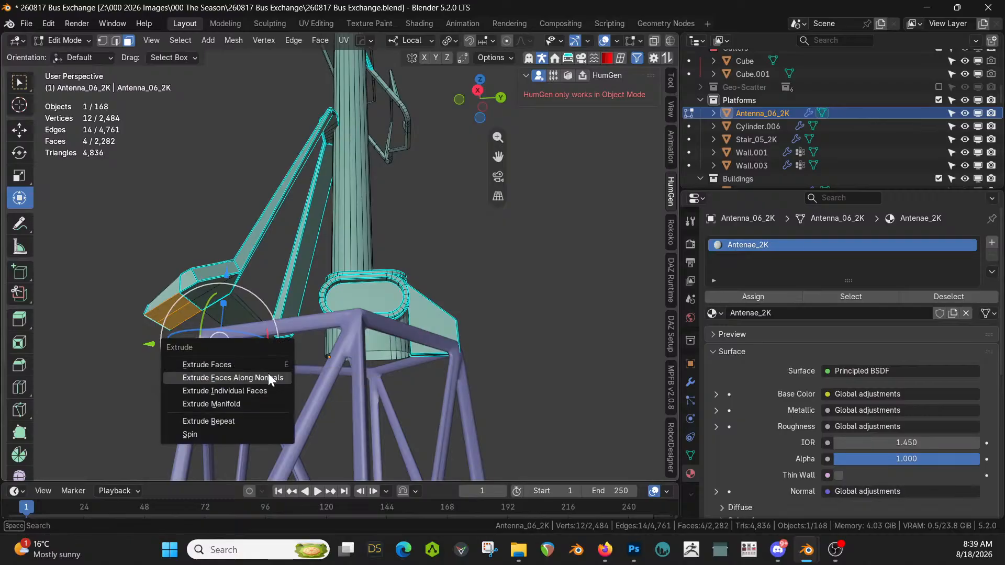
Extrude the selected end faces of the antenna's support legs along their normals by about 0.438 m and return to Object Mode
left_click(268, 373)
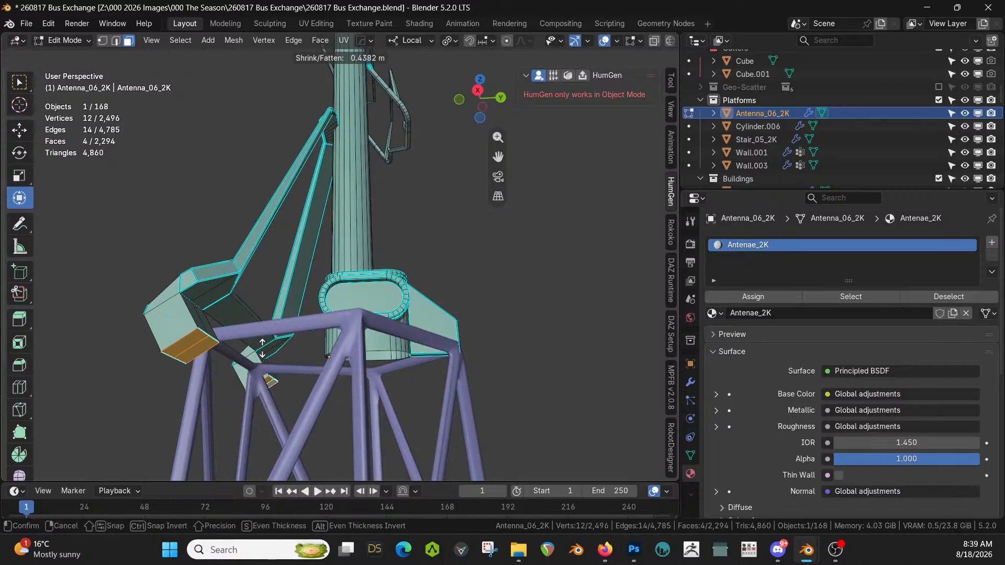
left_click(262, 349)
middle_click_drag(259, 378, 26, 411)
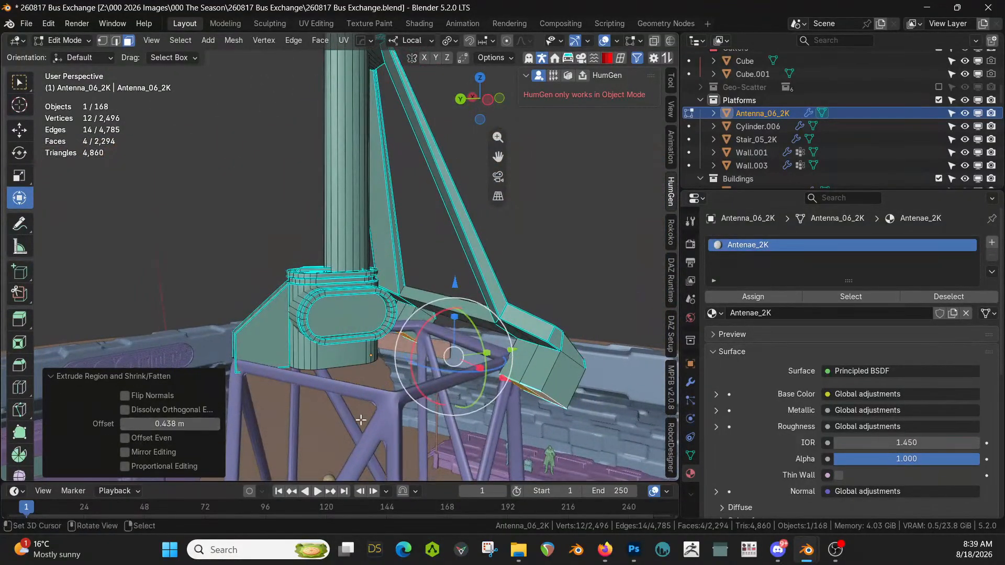
middle_click_drag(332, 423, 366, 419)
key("Tab")
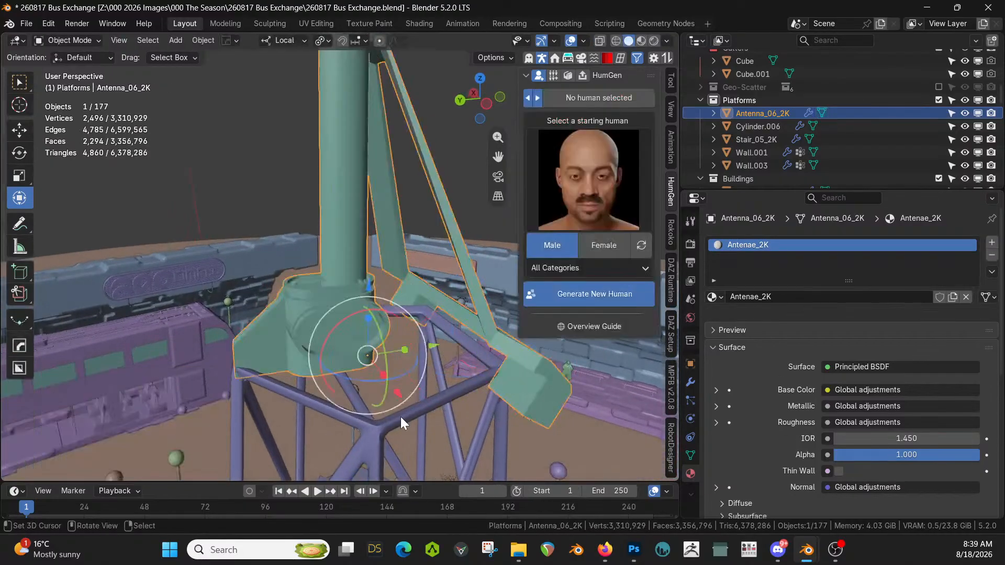
Shift the antenna about -0.113 m along its local Y axis on the tower and save the file
key("g")
key("y")
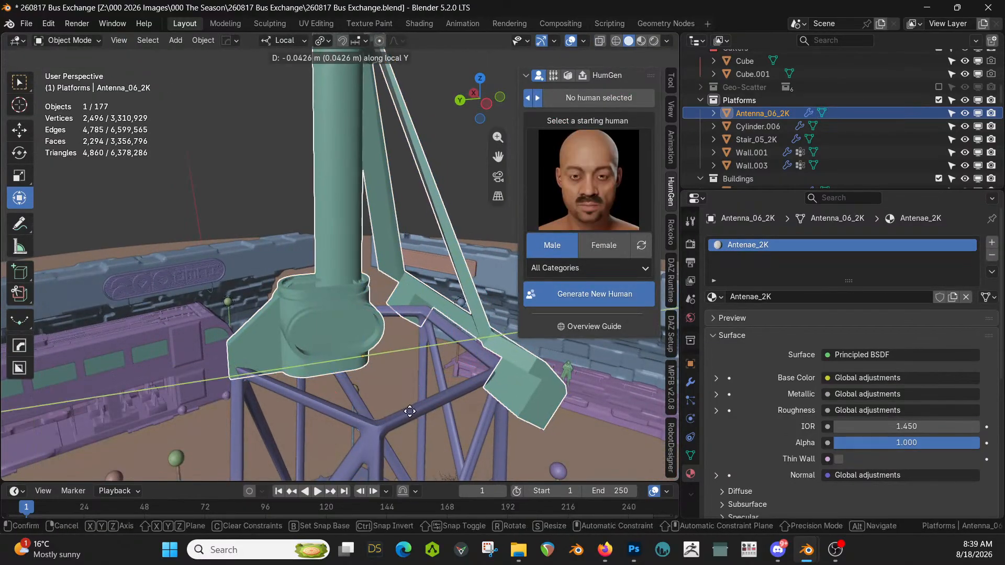
left_click(402, 412)
middle_click_drag(402, 413, 500, 387)
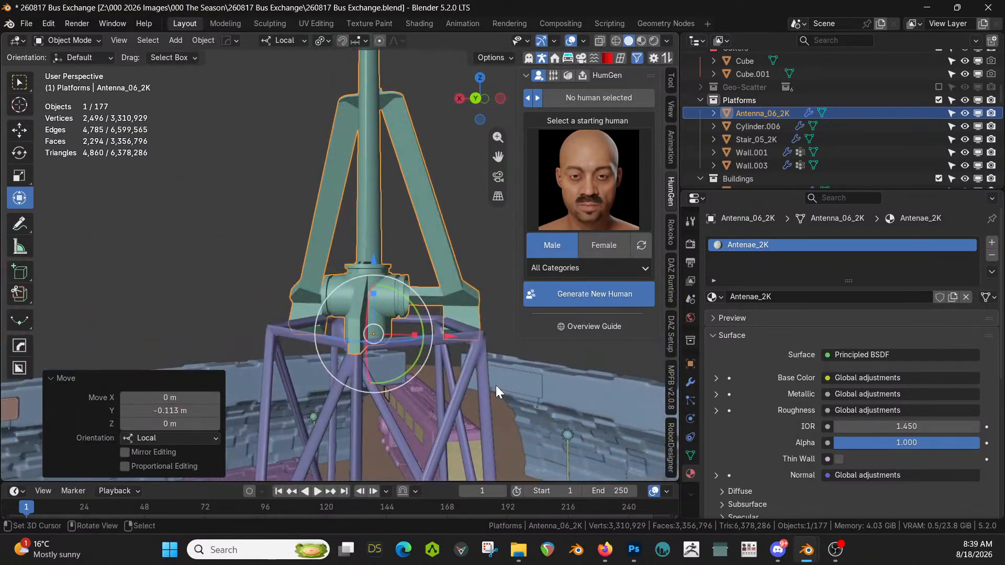
scroll(496, 385, "down", 6)
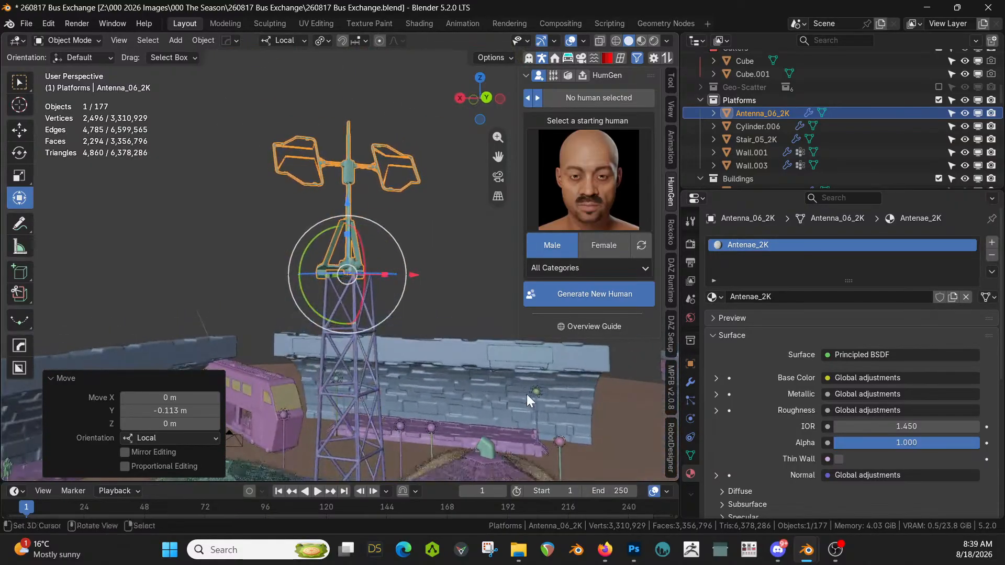
middle_click_drag(527, 394, 422, 390)
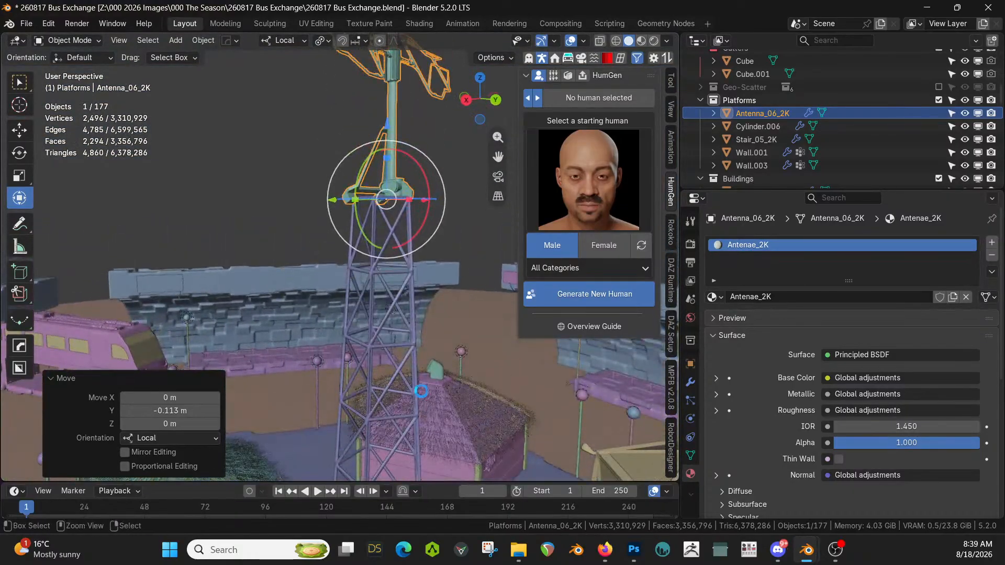
key("ctrl+s")
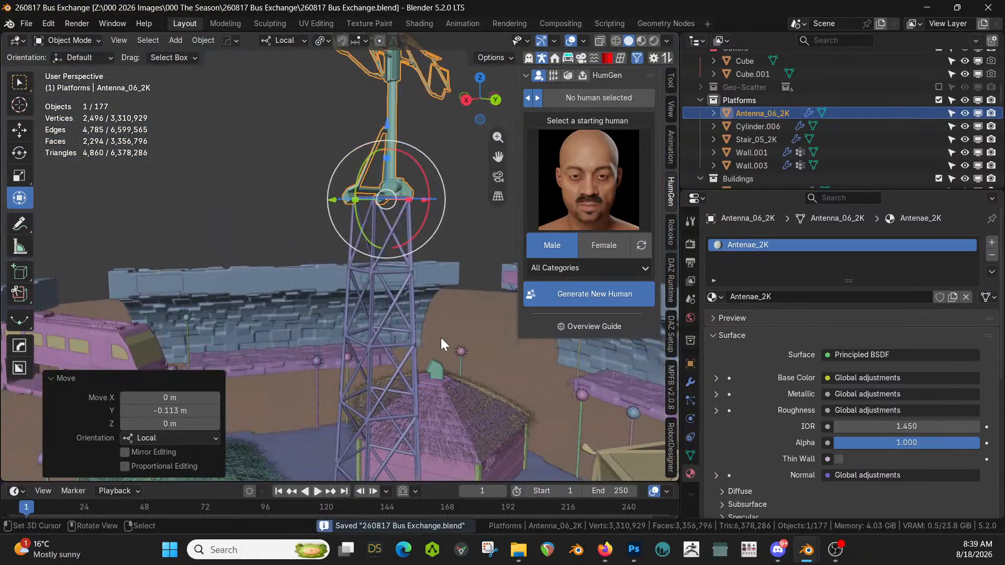
Add the lattice tower to the antenna selection and rotate both 180° about the local Z axis
middle_click_drag(440, 337, 366, 354)
key("KP_7")
scroll(389, 397, "down", 3)
left_click(312, 309, "shift")
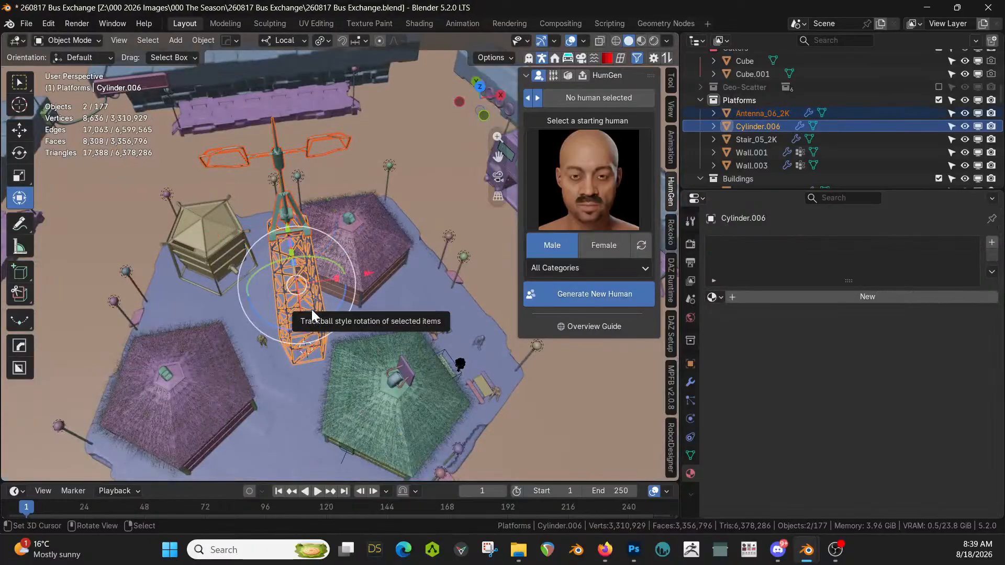
key("r")
key("z")
key("z")
type("180")
key("Return")
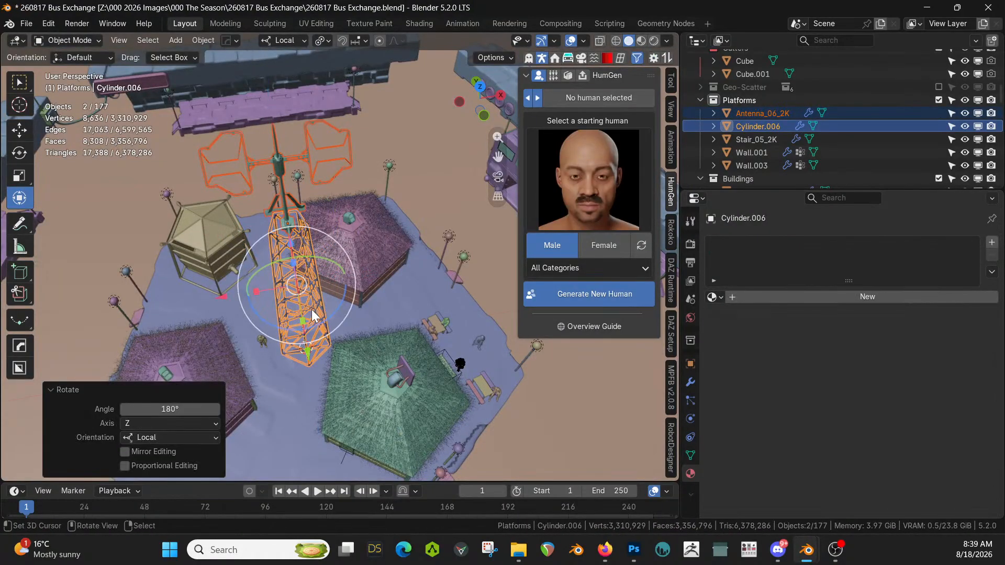
key("KP_7")
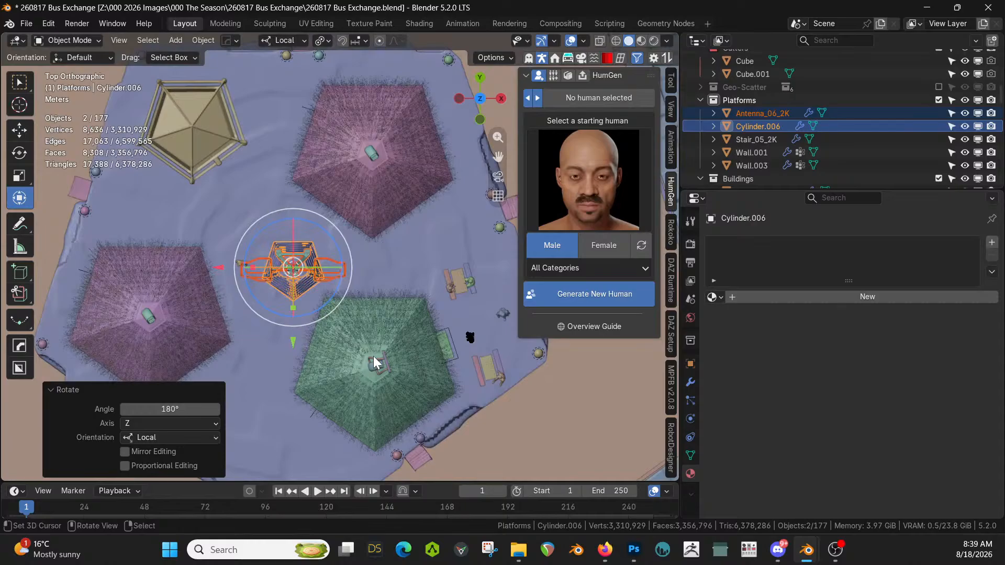
middle_click_drag(373, 356, 517, 359)
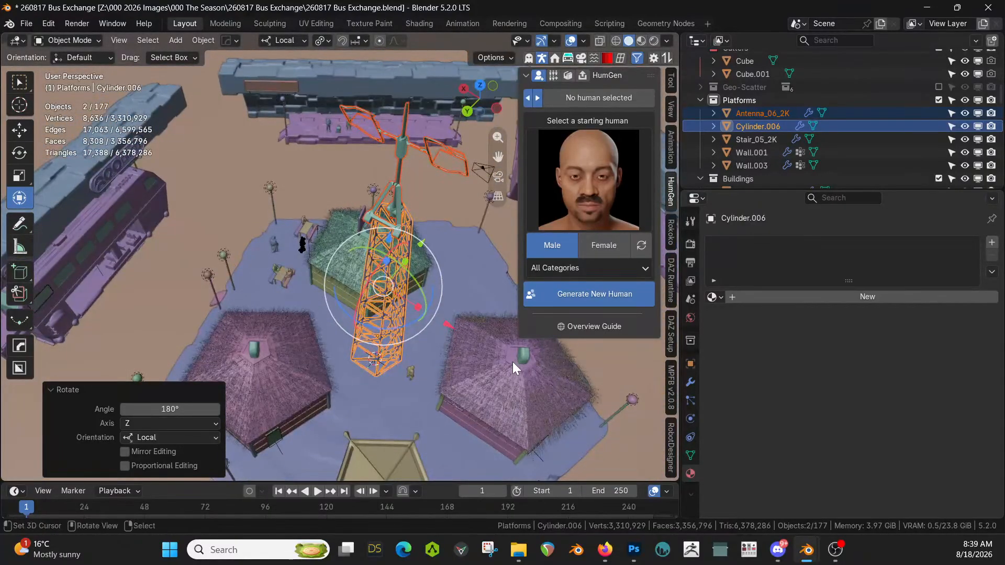
Isolate the lattice tower in local view, duplicate its top pentagonal face in place and separate the copy into its own object
scroll(512, 363, "up", 2)
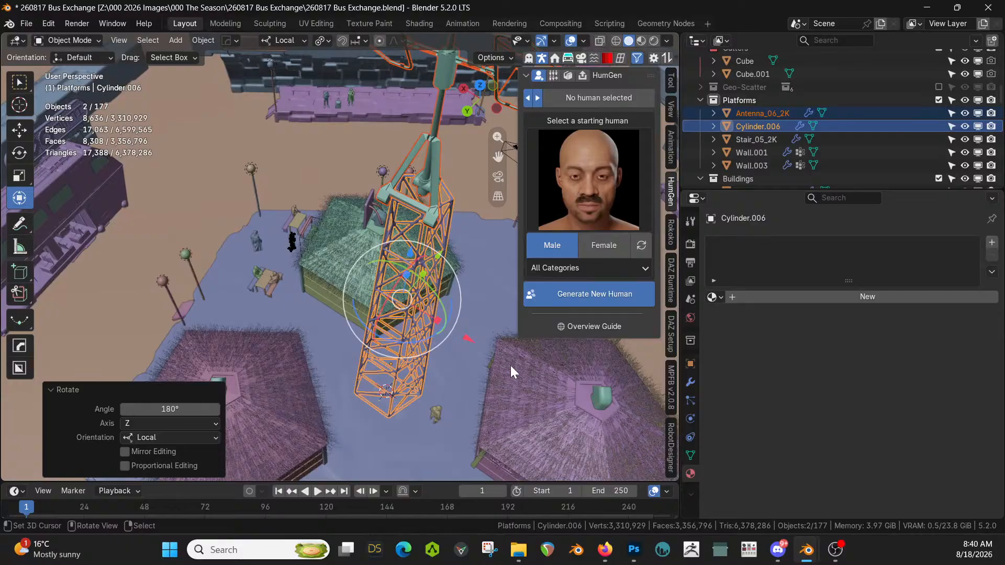
middle_click_drag(510, 365, 339, 397)
scroll(460, 357, "up", 3)
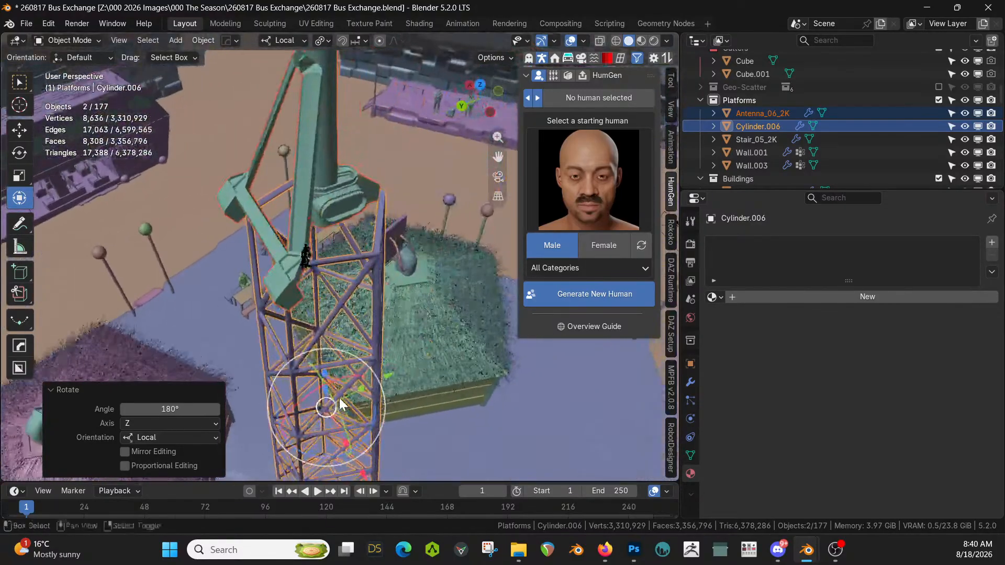
left_click(369, 257)
left_click(369, 253)
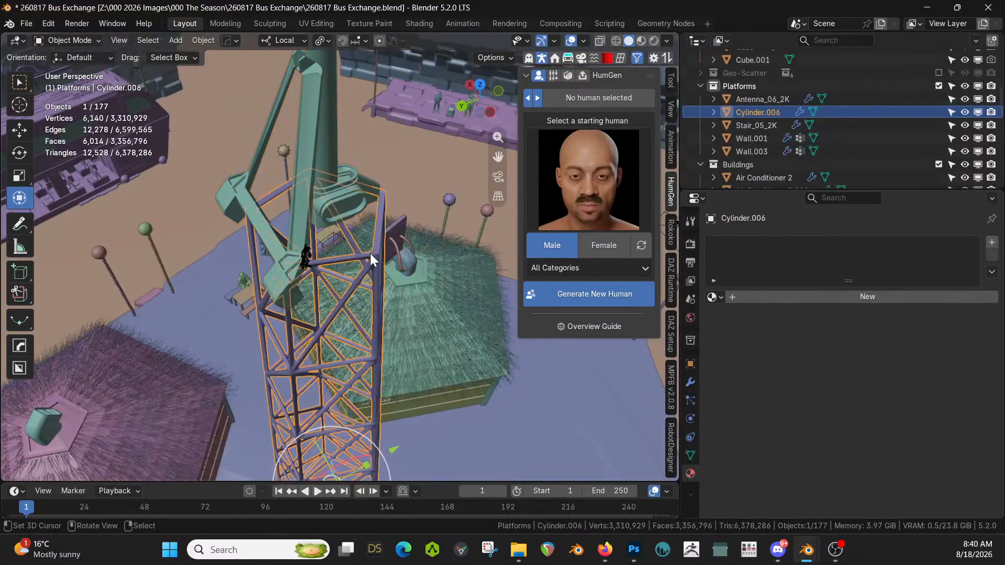
key("Tab")
key("KP_Divide")
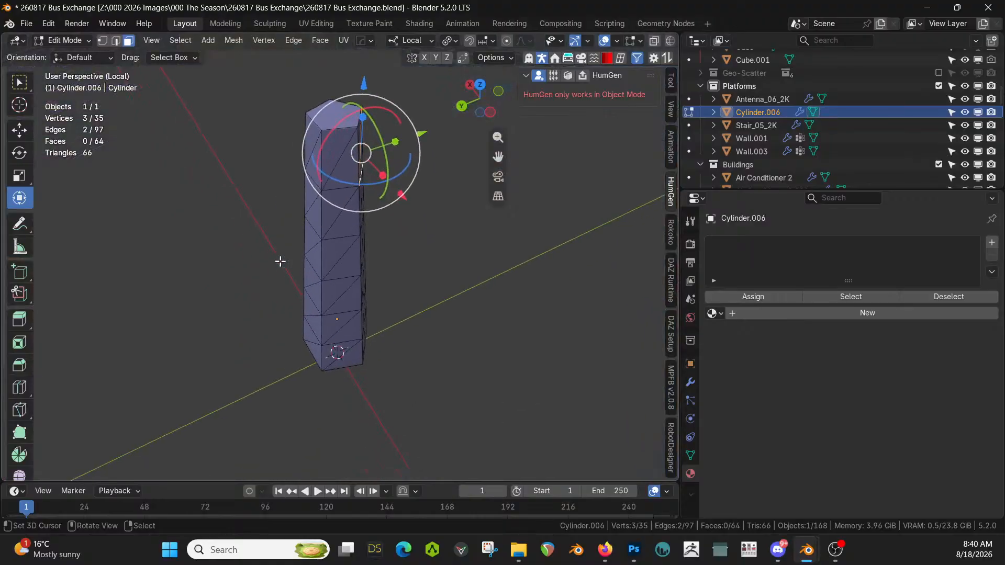
left_click(340, 113)
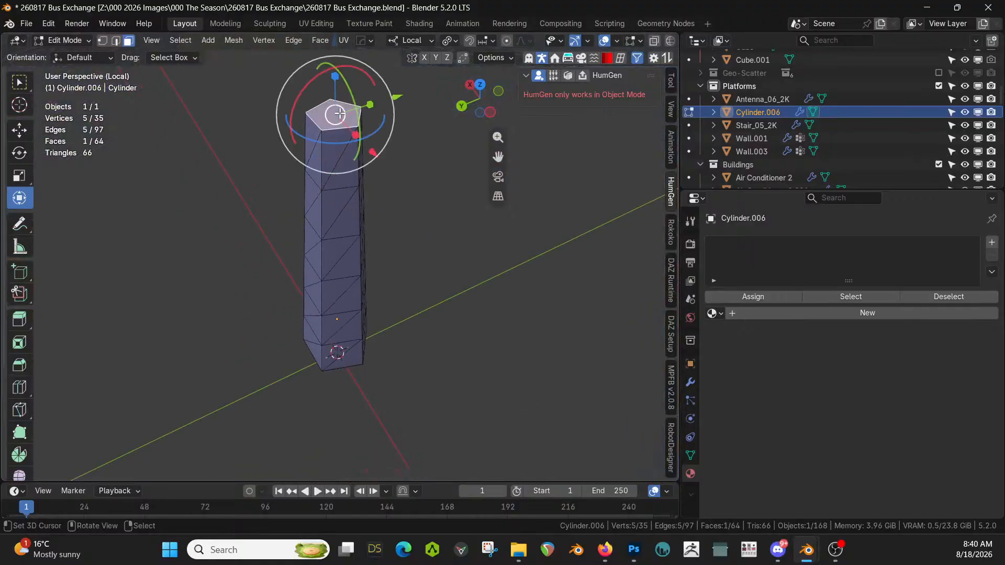
key("shift+d")
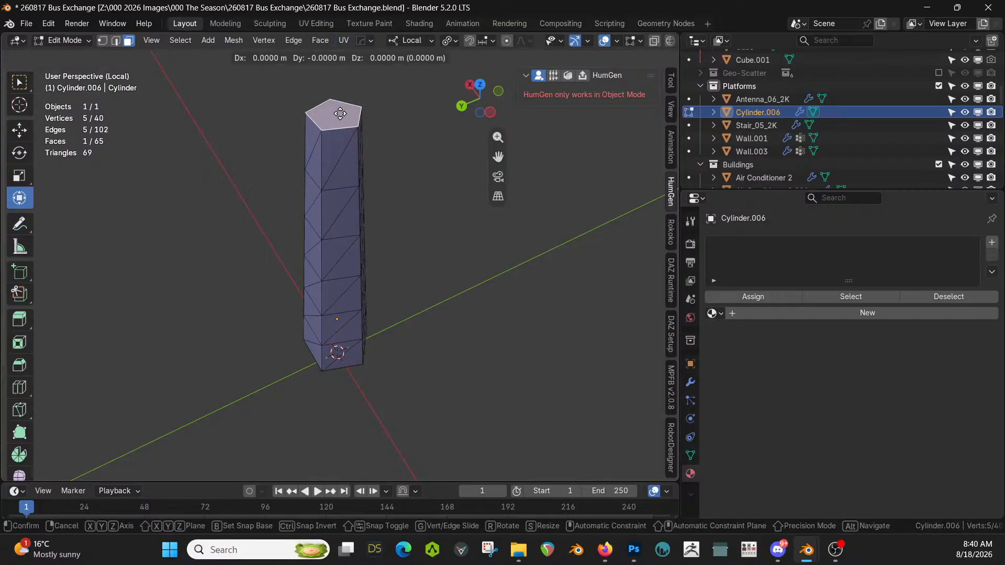
key("Escape")
key("p")
left_click(283, 113)
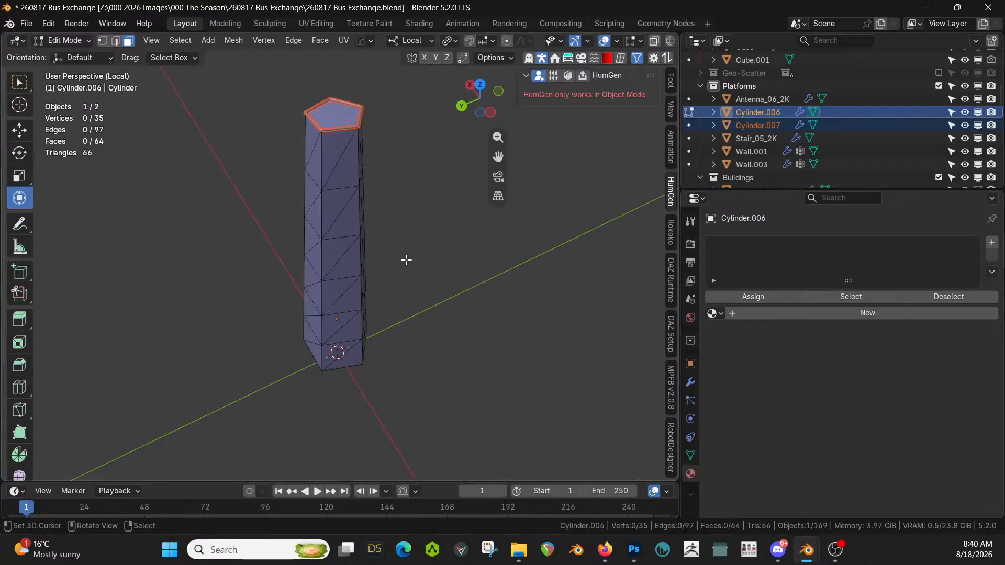
Select only the separated pentagonal cap object and enter Edit Mode on it alone
key("Tab")
key("Tab")
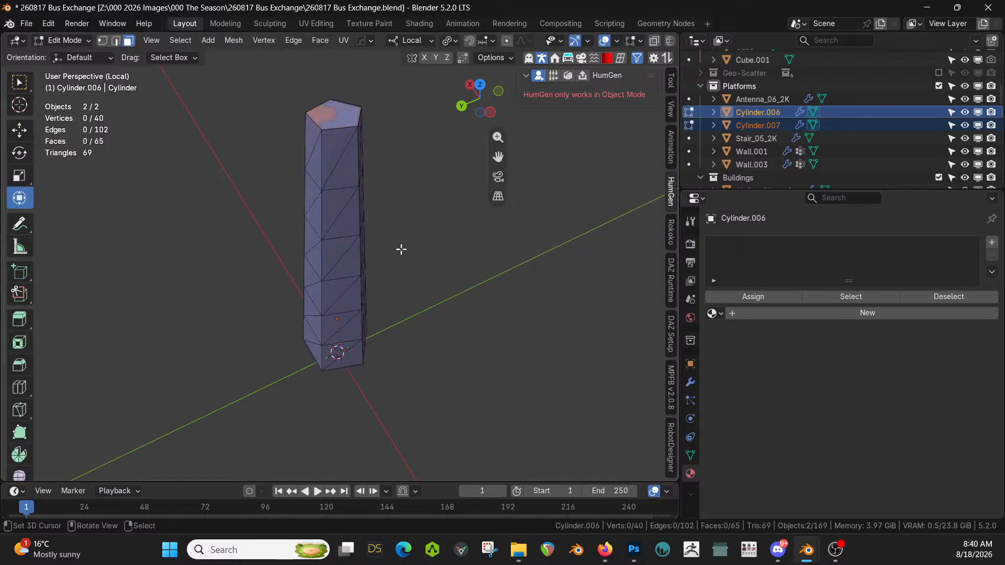
left_click(334, 113)
key("Tab")
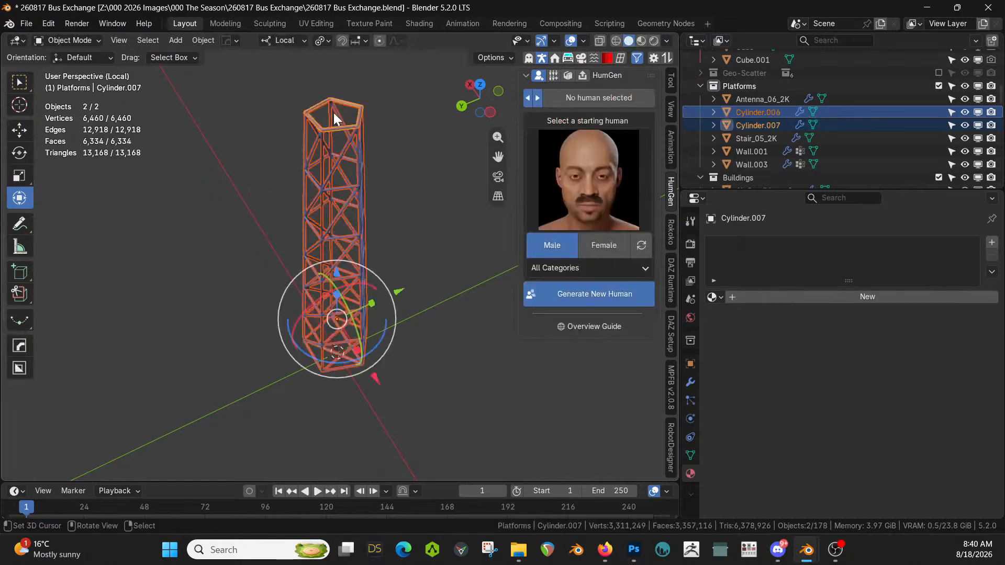
left_click(331, 124)
left_click(330, 126)
key("Tab")
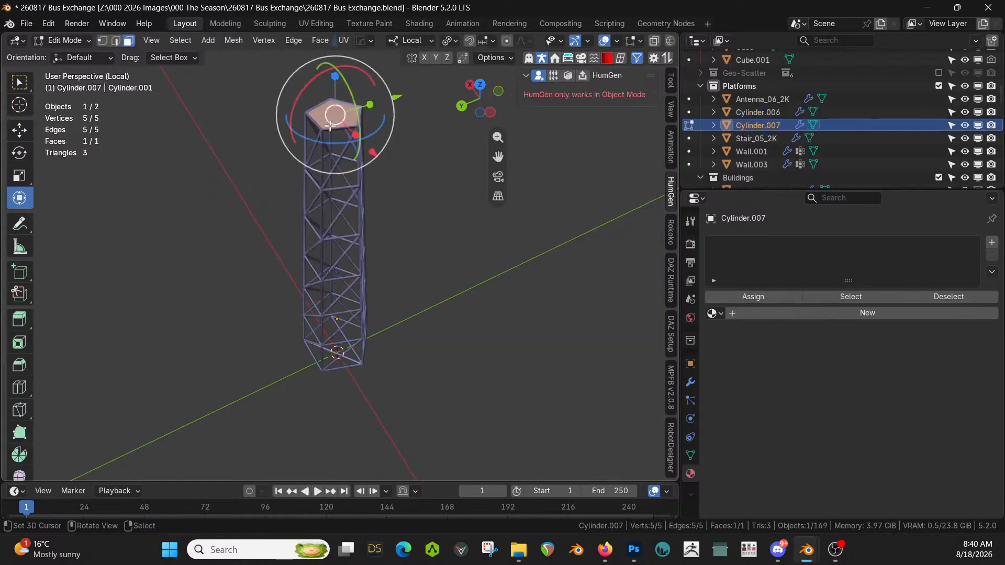
Place a duplicate of the pentagonal face -15 m along local Z and scale it up by about 3.592
key("shift+d")
key("Escape")
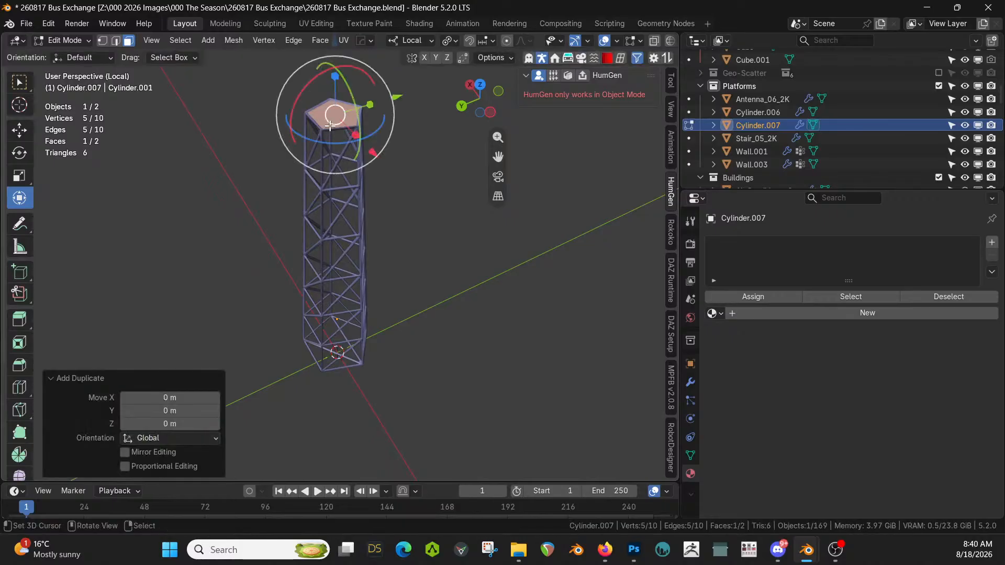
key("g")
key("z")
key("z")
type("-15")
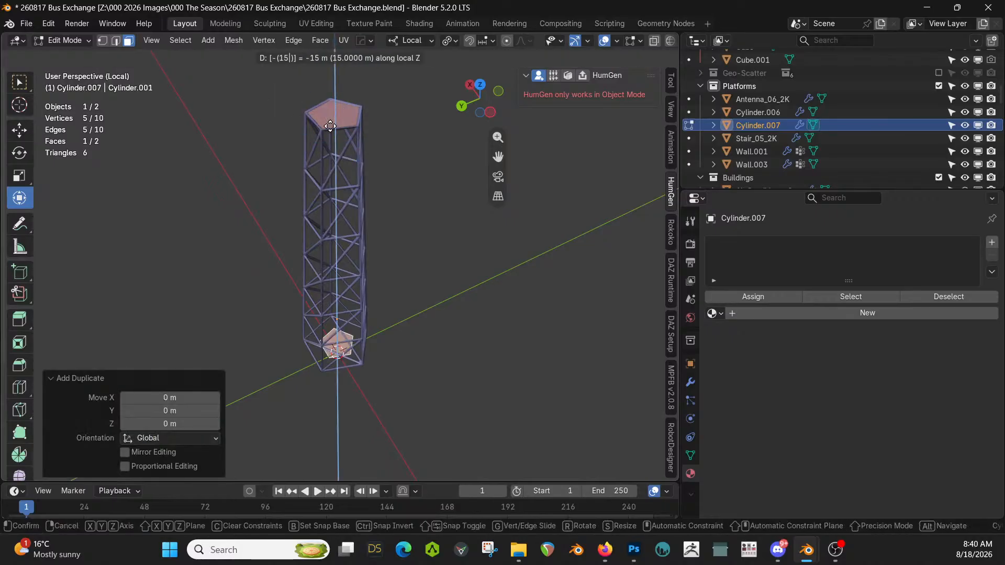
key("Return")
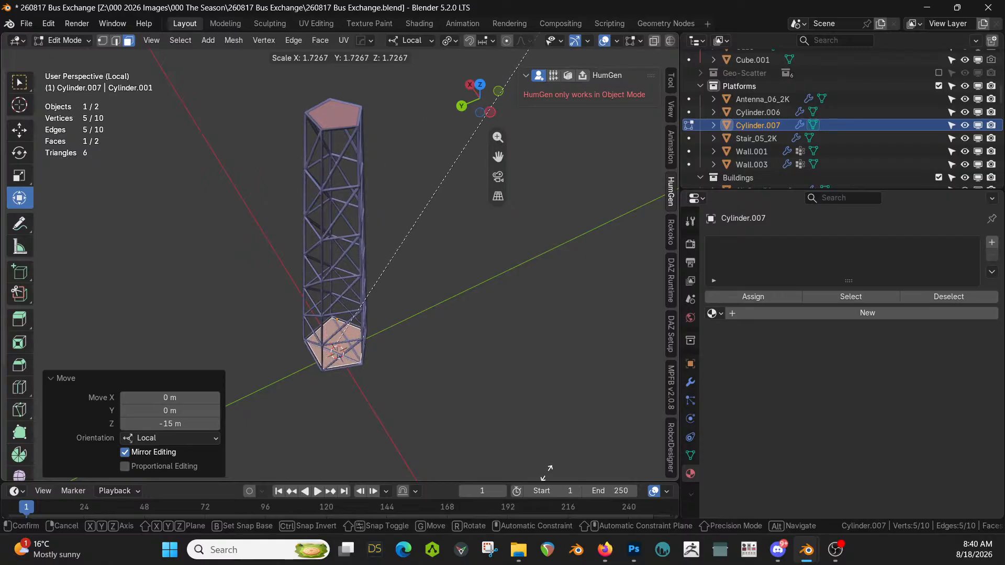
left_click(266, 295)
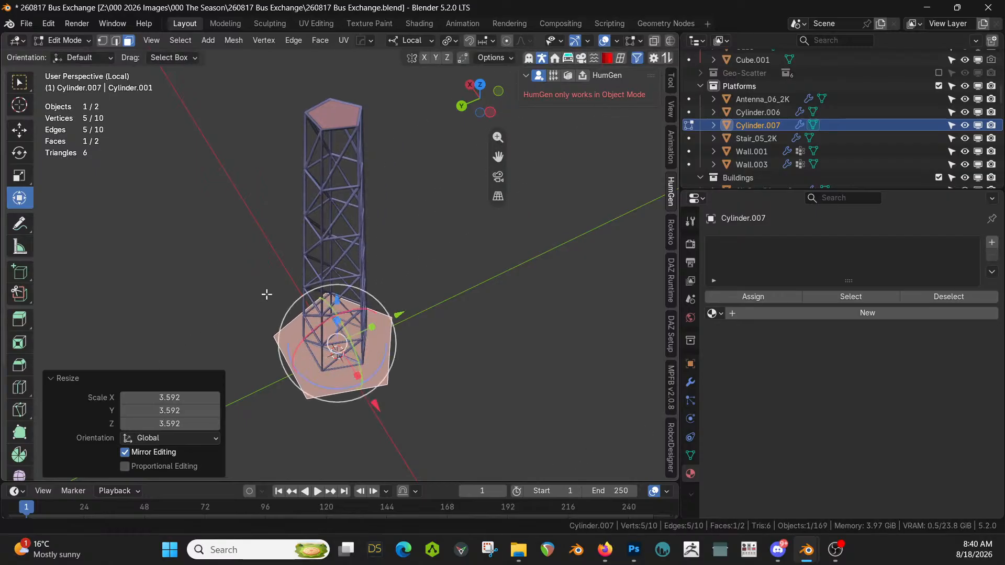
Join the small top pentagon and the large base pentagon with Bridge Edge Loops and return to Object Mode
middle_click_drag(495, 392, 341, 425)
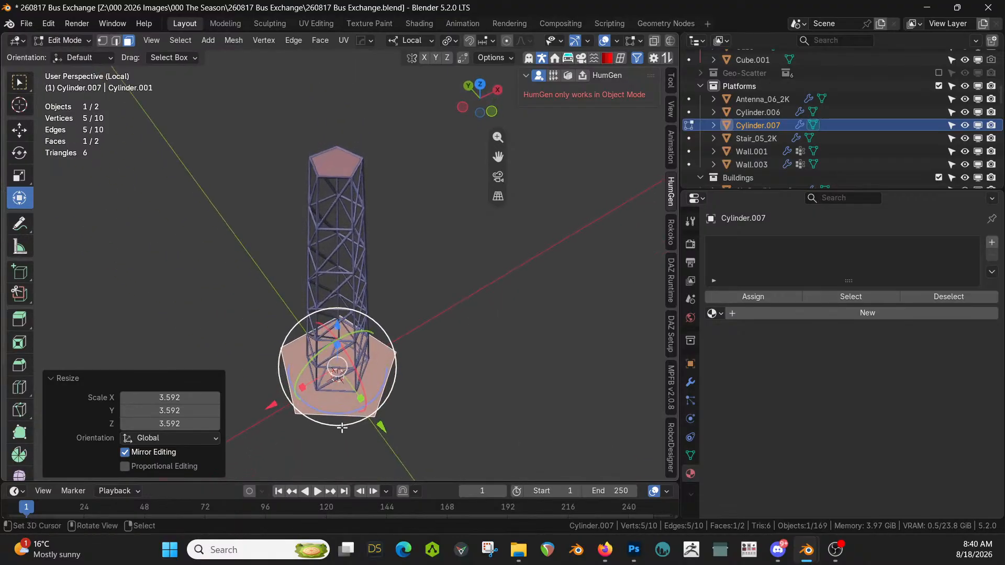
right_click(335, 165, "shift")
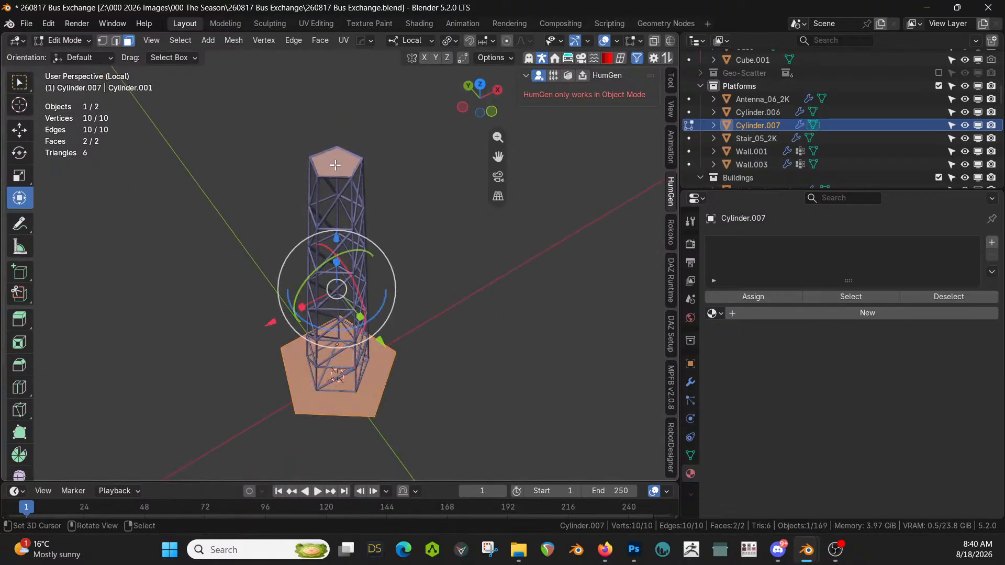
key("ctrl+e")
left_click(322, 163)
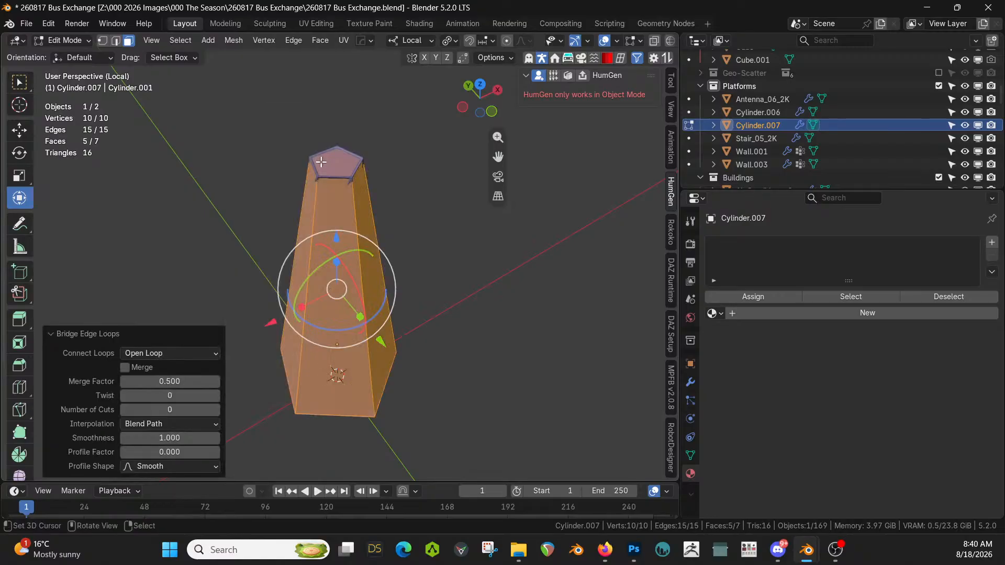
middle_click_drag(321, 162, 440, 157)
key("Tab")
Replace the Wireframe modifier on the tapered pentagonal shell with a Skin modifier
middle_click_drag(412, 232, 562, 241)
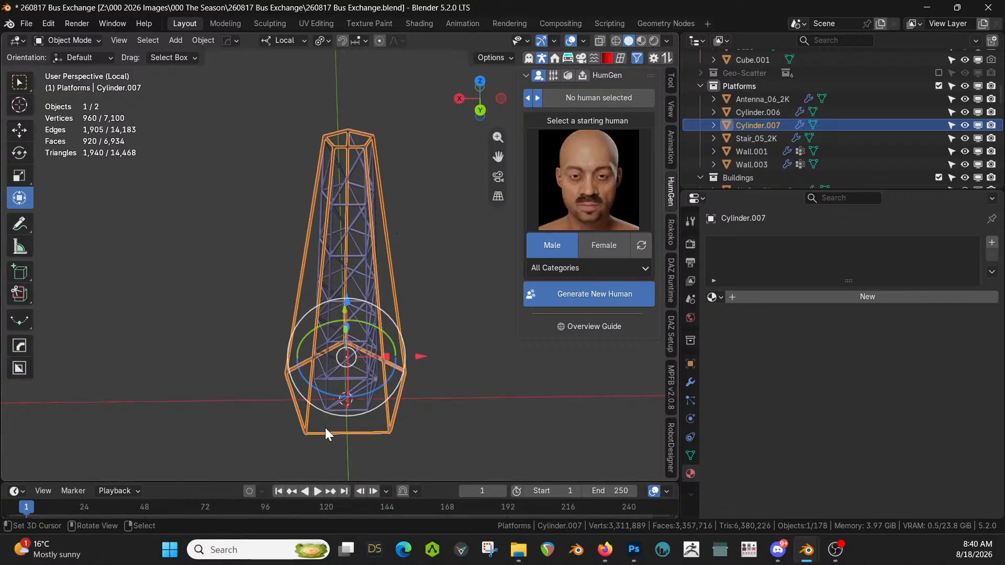
middle_click_drag(299, 369, 301, 349)
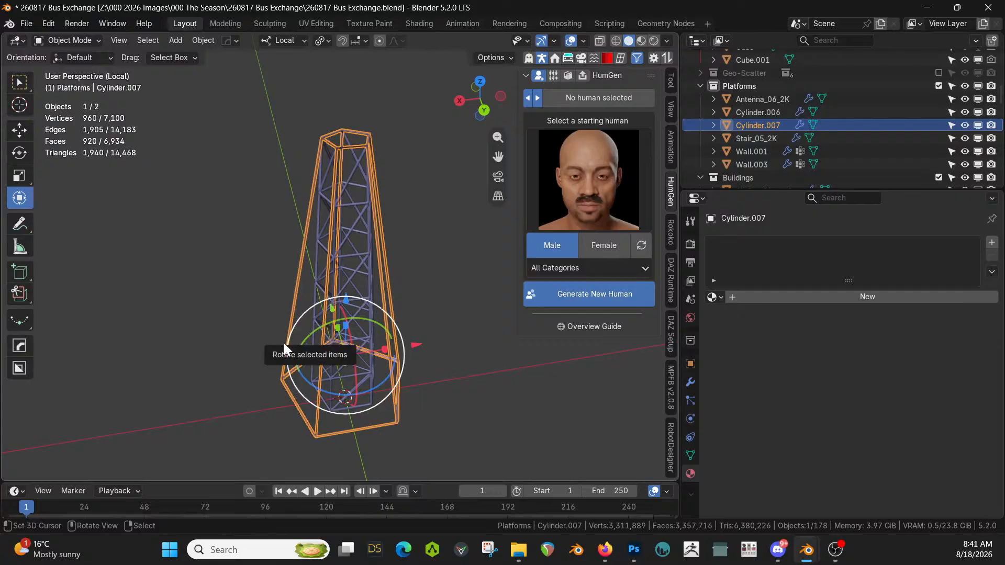
middle_click_drag(284, 343, 428, 367)
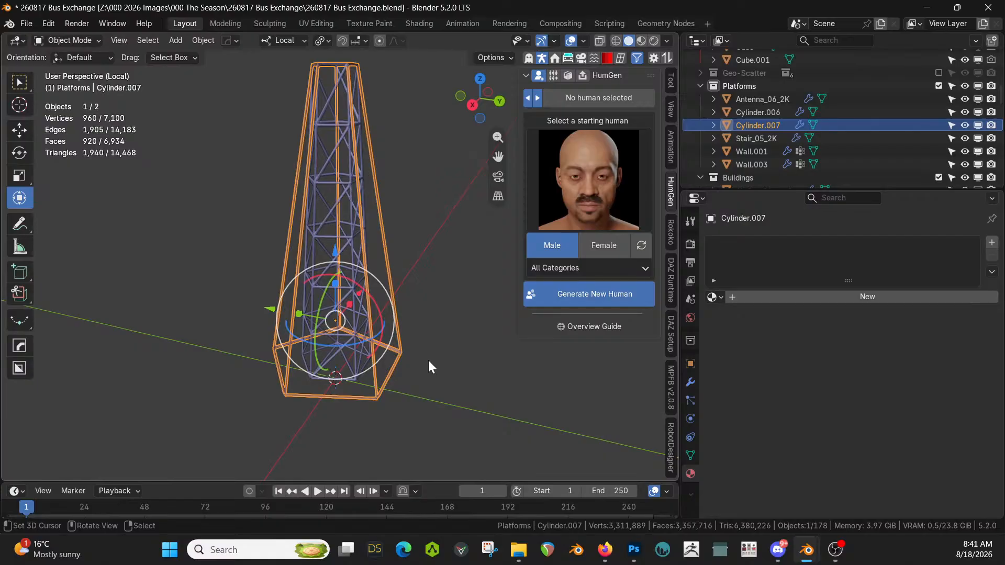
left_click(691, 381)
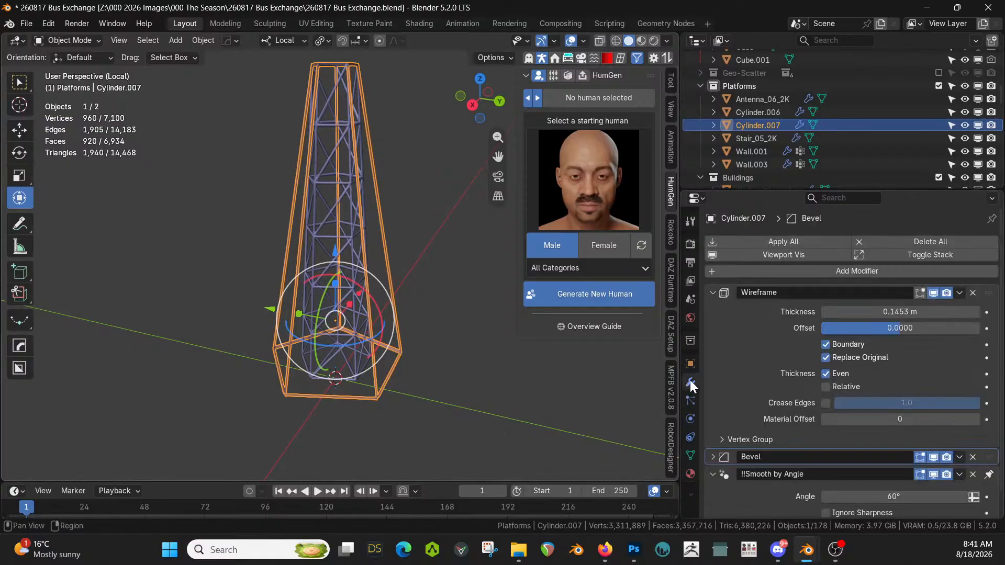
left_click(972, 293)
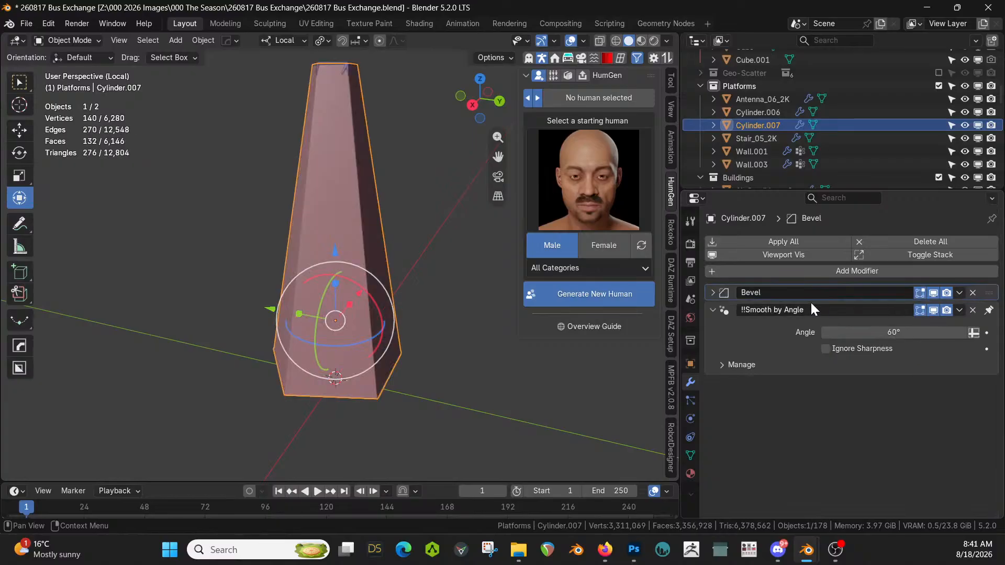
key("q")
mouse_move(338, 262)
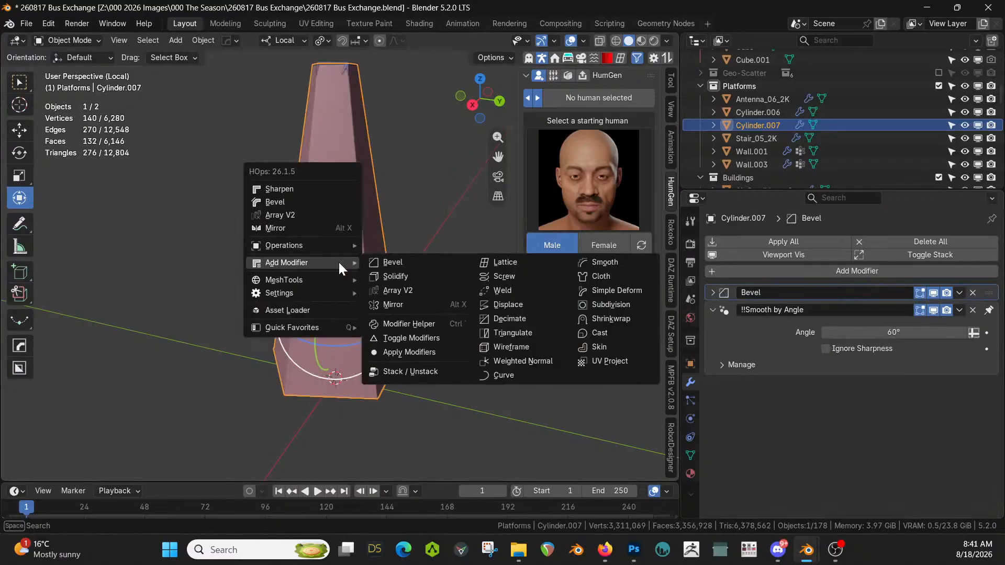
left_click(621, 348)
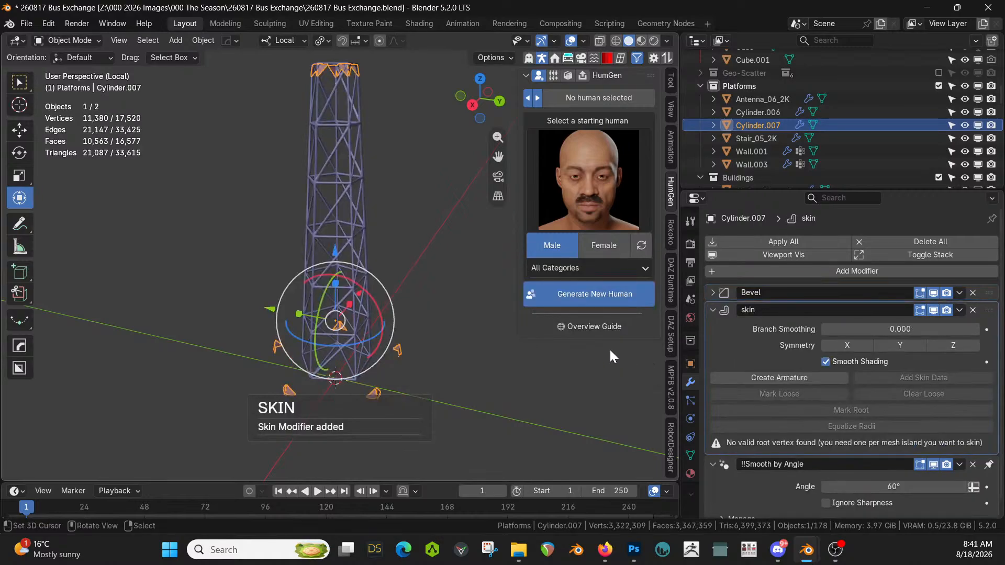
Enter Edit Mode on the shell and mark all its vertices as loose for the Skin modifier
right_click(602, 345, "shift")
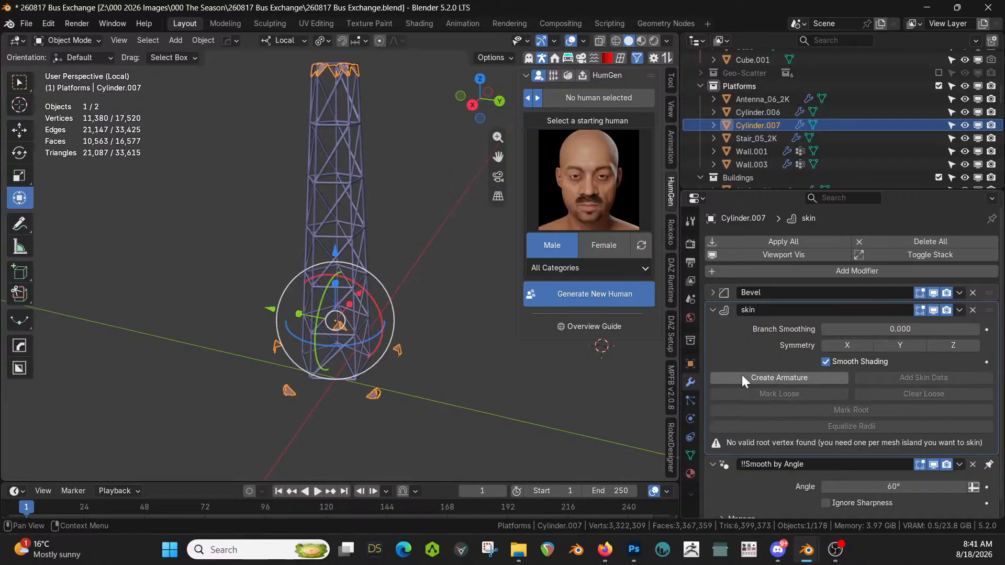
key("Tab")
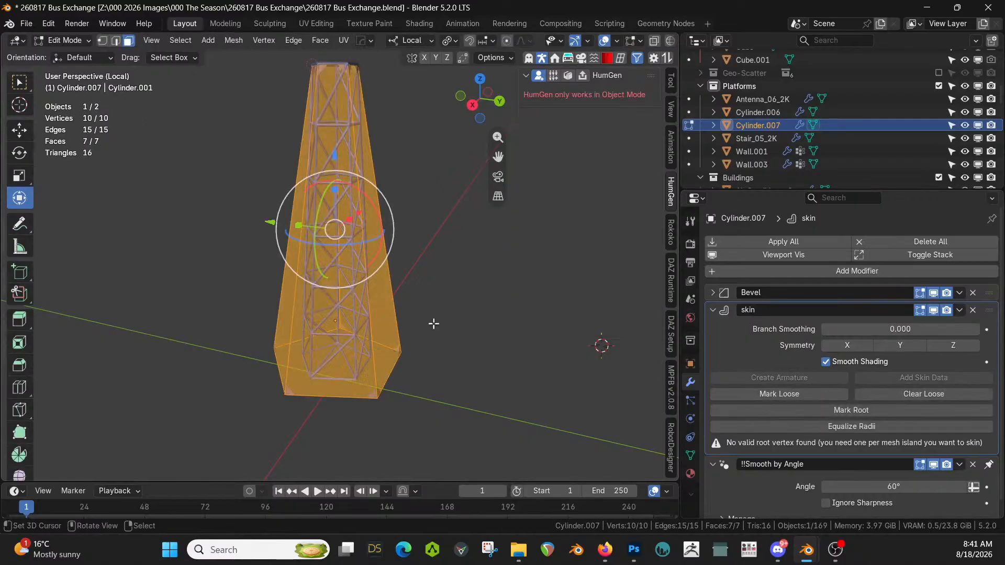
left_click(814, 395)
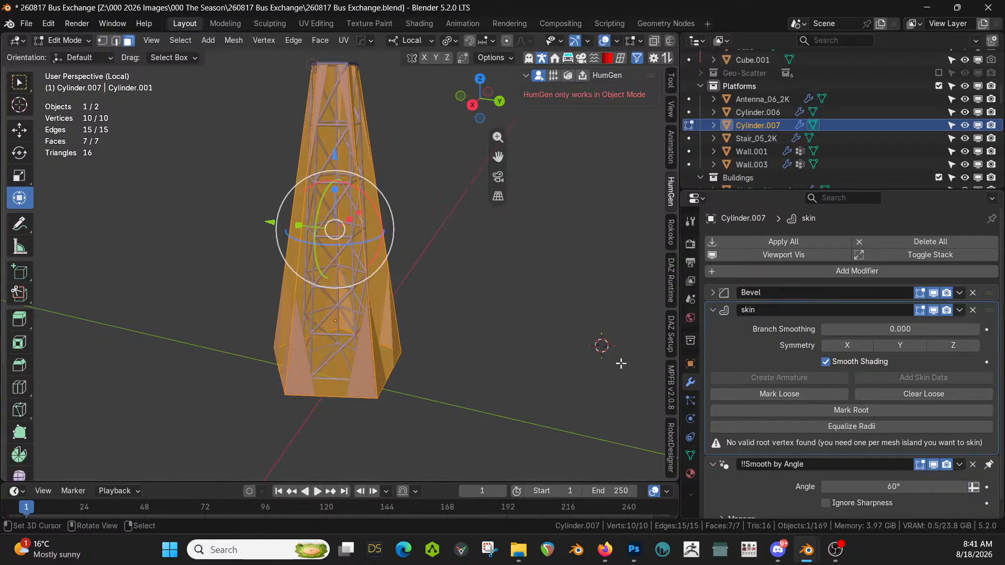
Leave the shared local view and isolate only the tapered shell, without the lattice tower
key("KP_Divide")
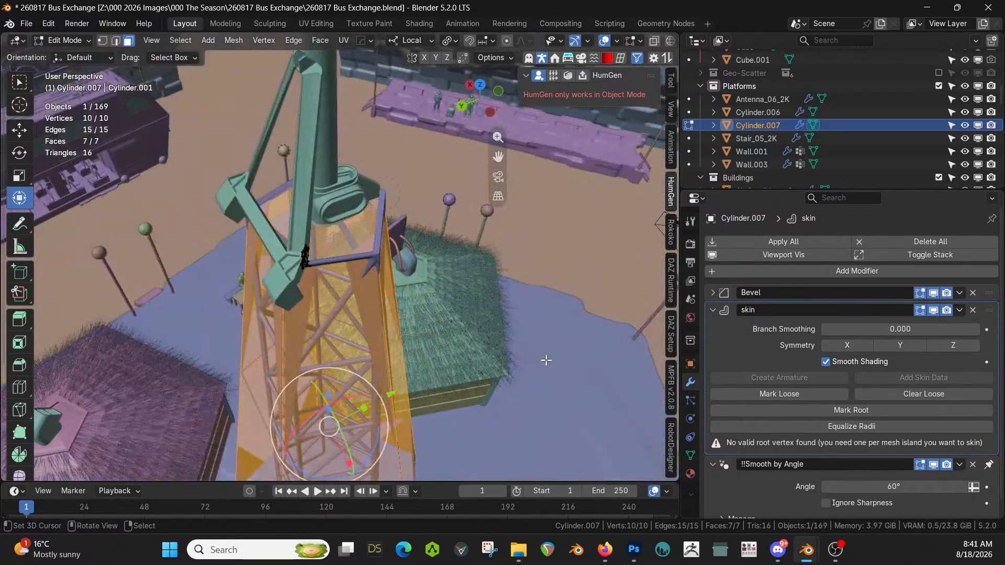
middle_click_drag(546, 360, 565, 208)
scroll(565, 209, "down", 3)
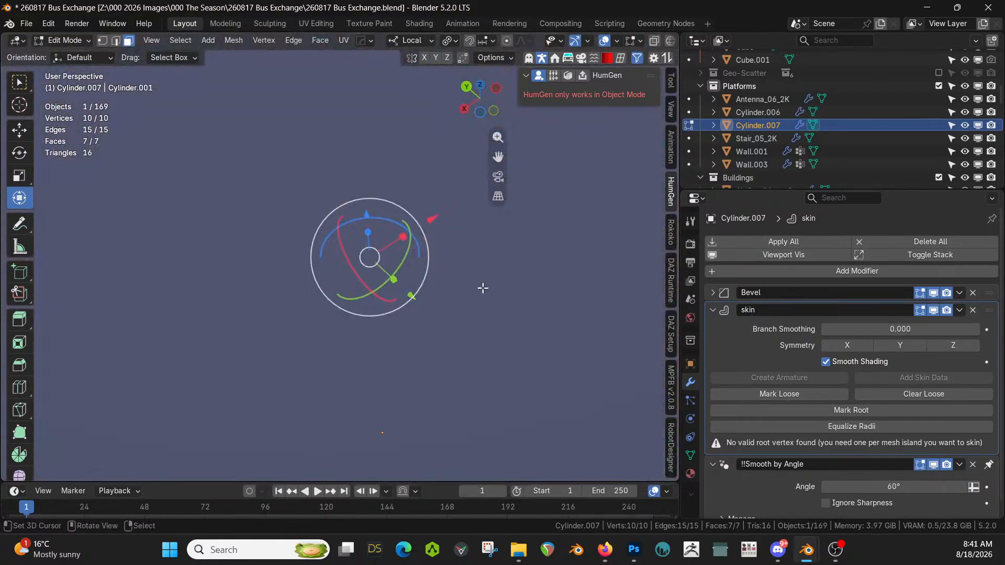
key("KP_Divide")
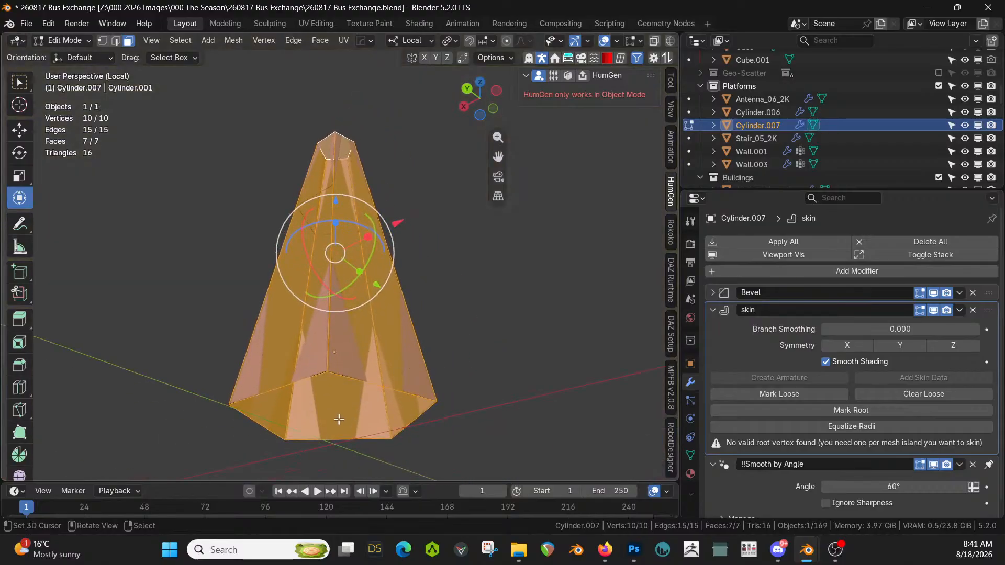
Turn off the Skin modifier's viewport display and delete the shell's top and bottom pentagonal cap faces
left_click(339, 419)
middle_click_drag(340, 419, 361, 157)
left_click(933, 309)
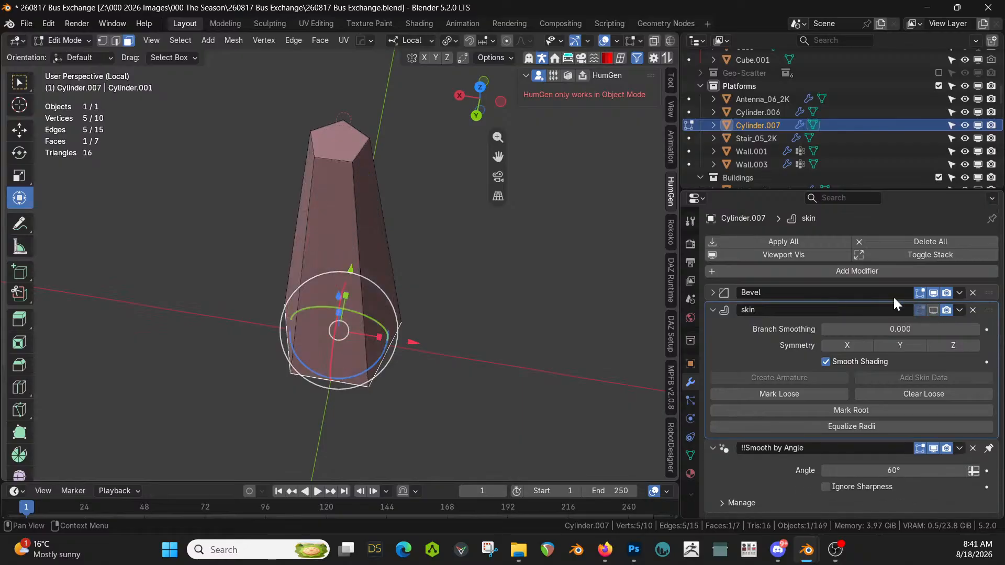
left_click(352, 139, "shift")
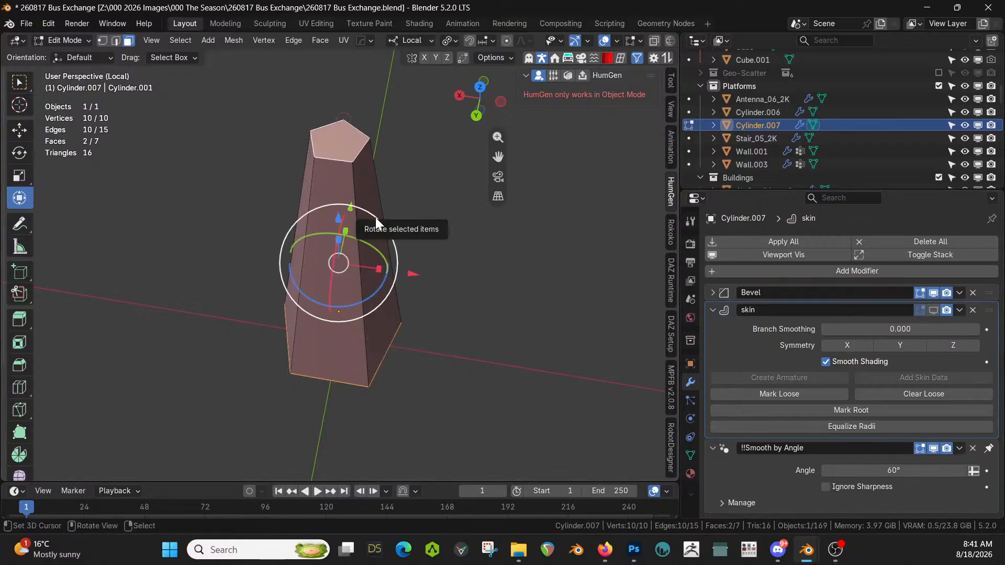
key("x")
left_click(351, 246)
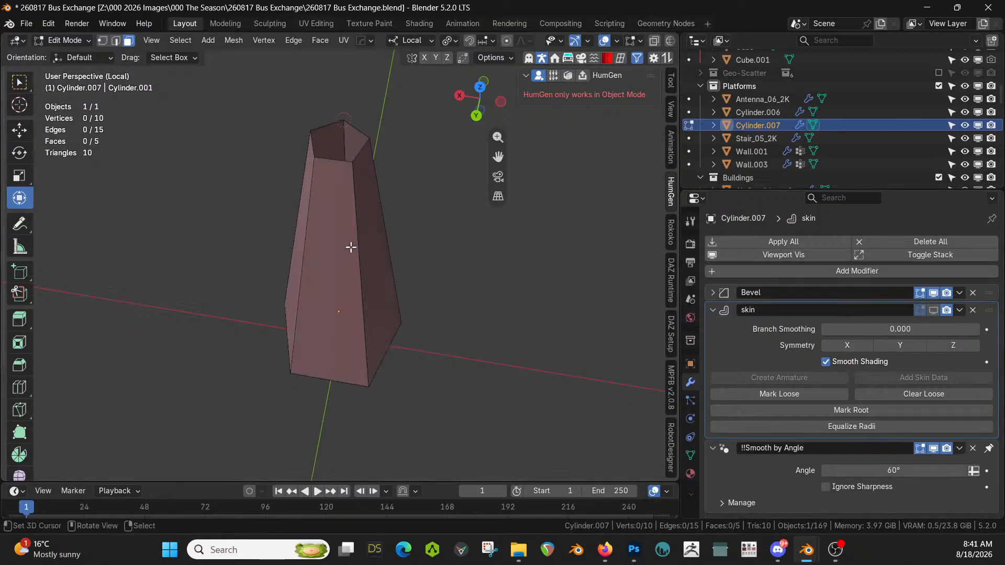
Delete the shell's top and bottom rim edges, keeping only the five slanted corner edges
key("2")
left_click(355, 243, "alt")
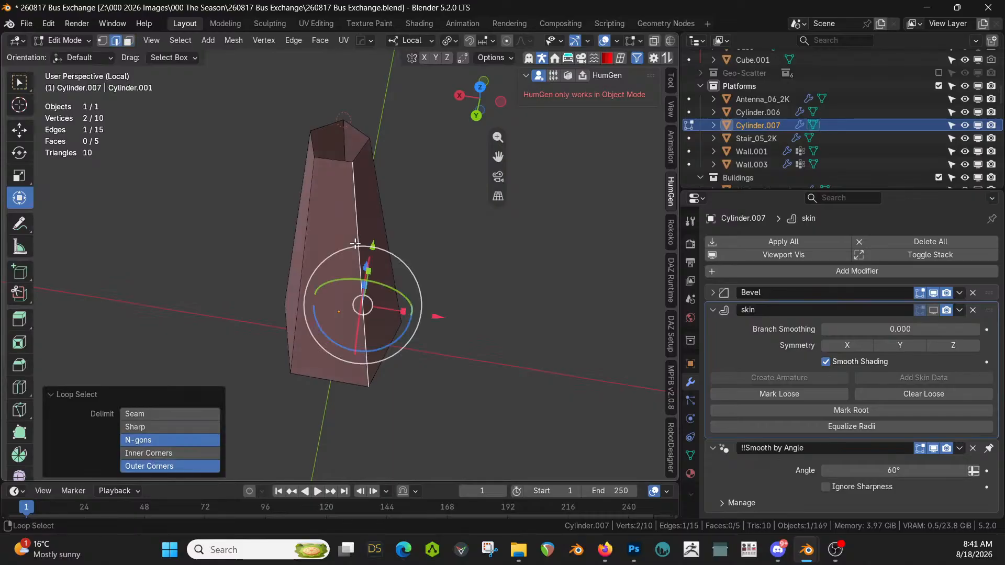
left_click(355, 243, "ctrl+alt")
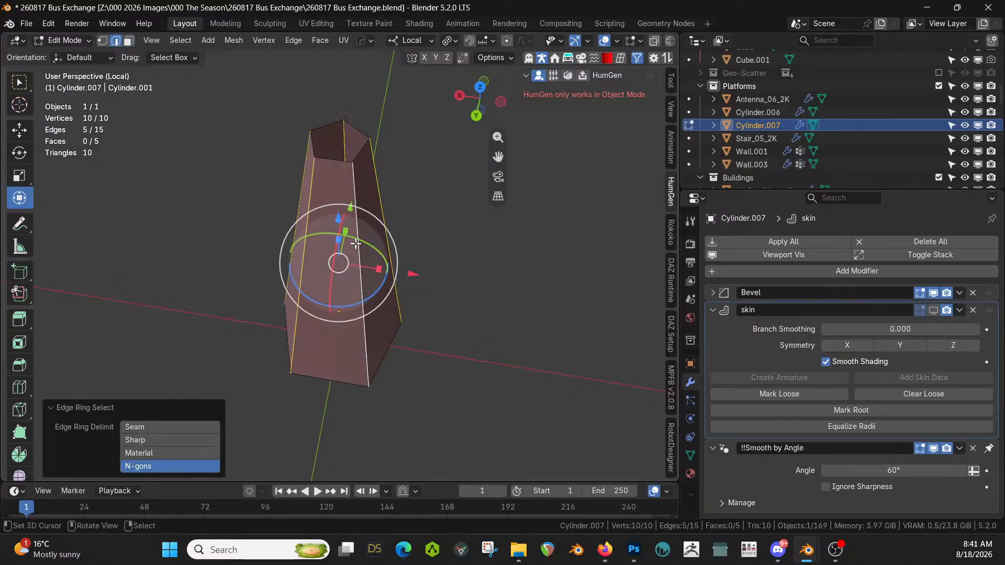
key("ctrl+i")
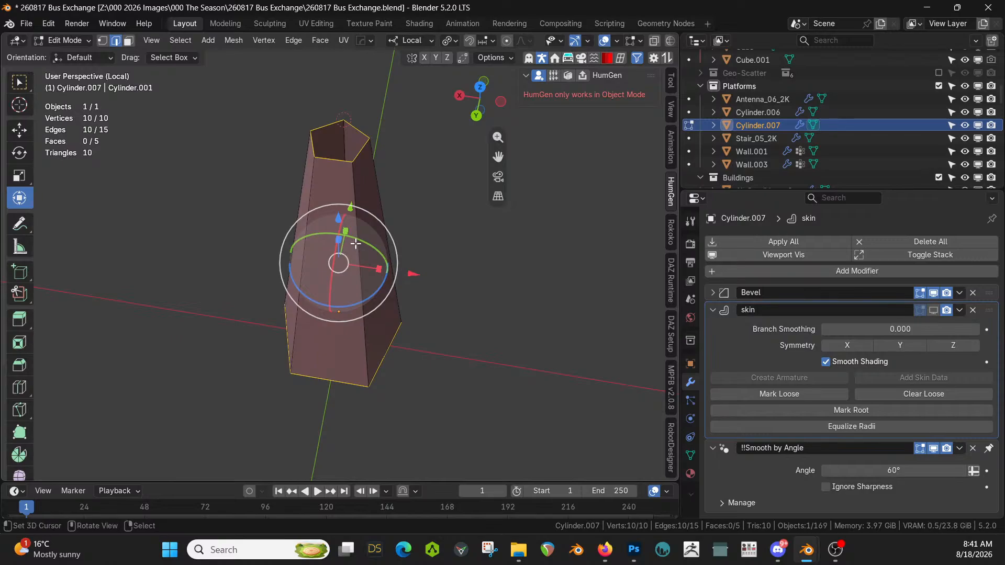
key("x")
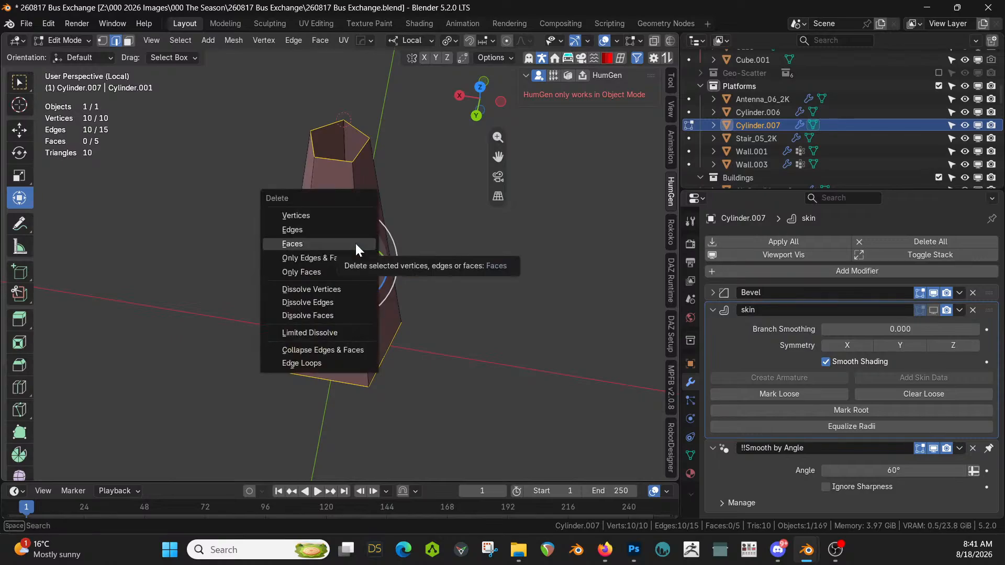
left_click(330, 229)
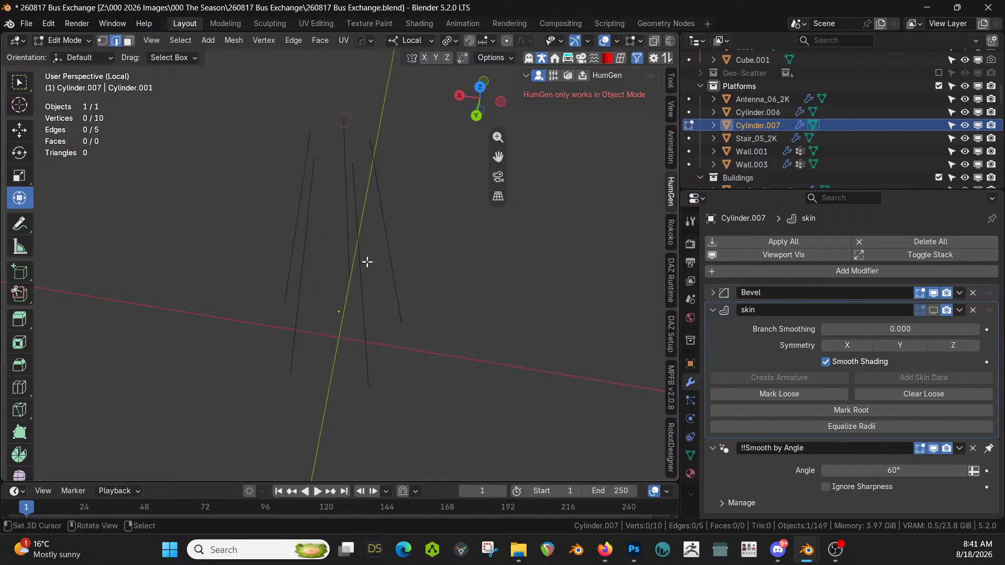
Turn the Skin modifier's viewport display back on and mark the vertices of all five slanted edges as roots
key("Tab")
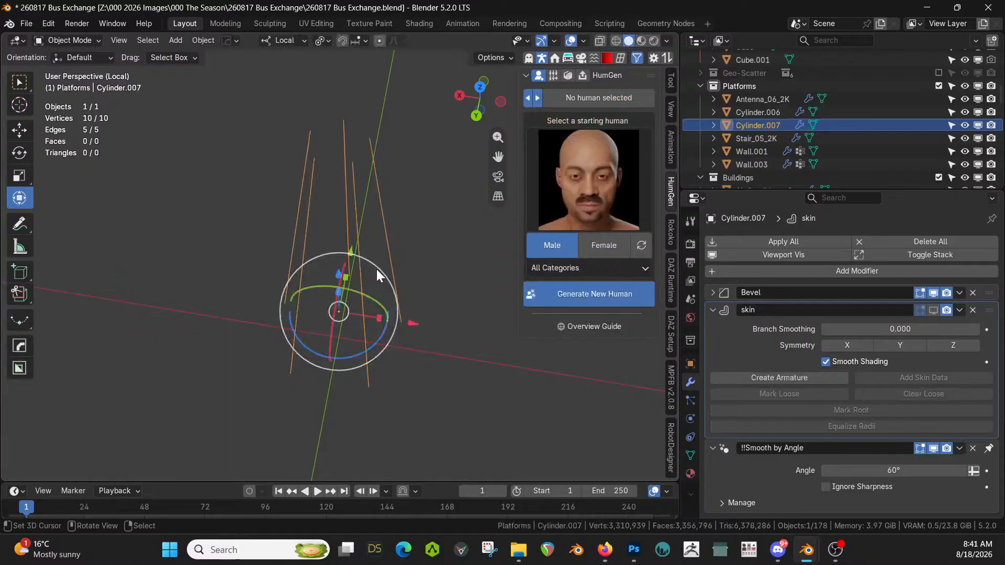
left_click(933, 310)
middle_click_drag(403, 321, 415, 316)
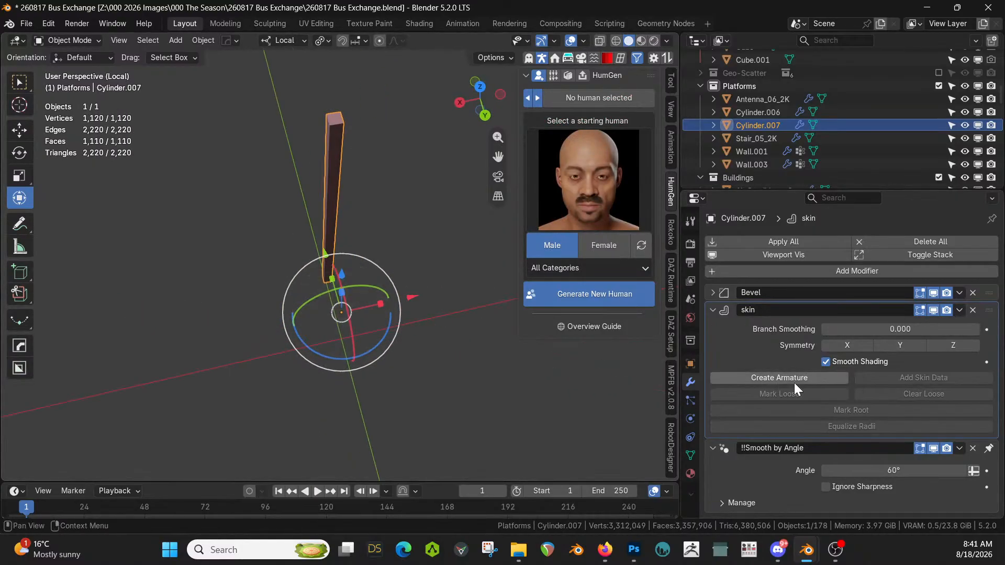
key("Tab")
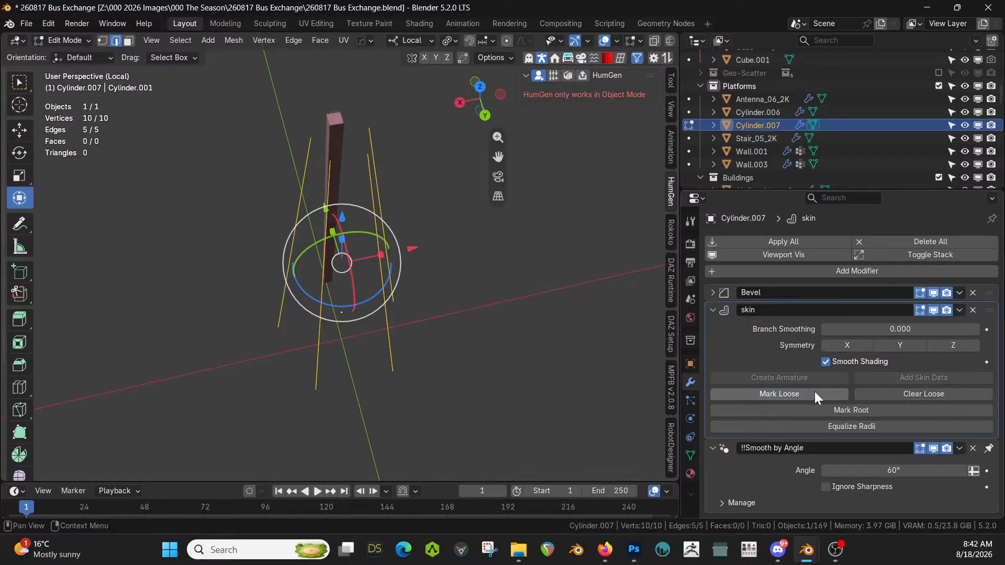
left_click(853, 408)
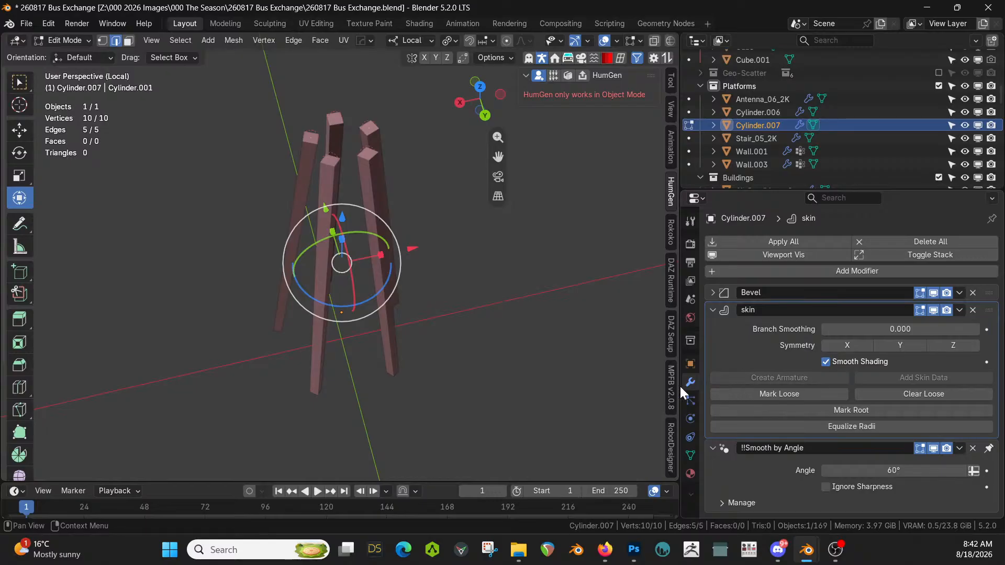
Move the Skin modifier to the start of the modifier stack and delete the Bevel modifier
middle_click_drag(583, 348, 613, 347)
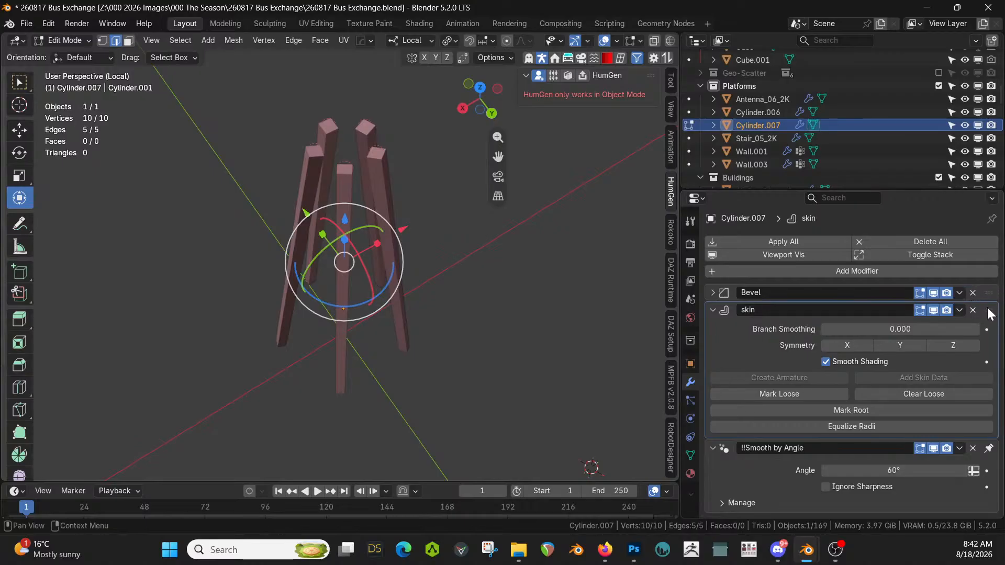
left_click_drag(989, 310, 979, 295)
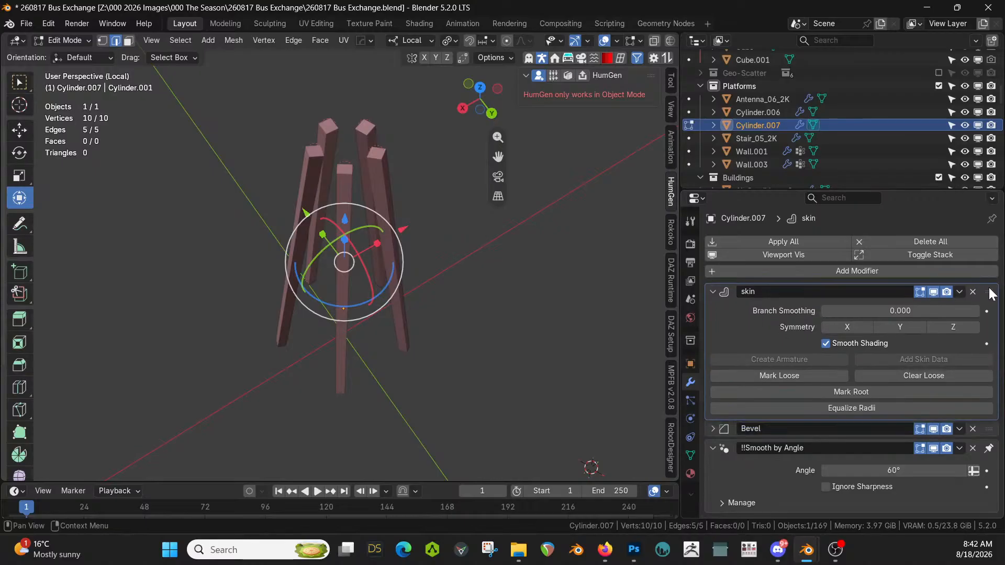
left_click(972, 430)
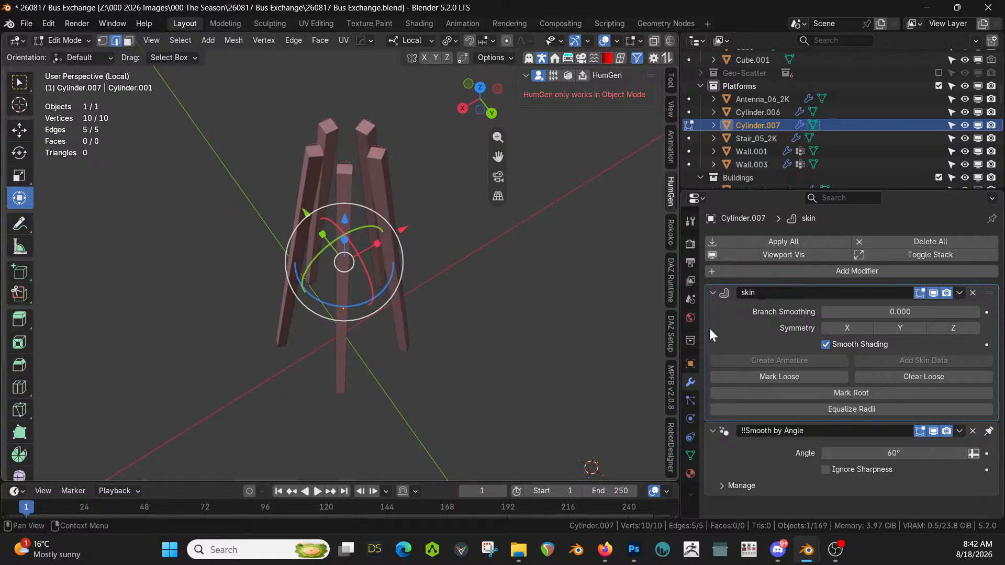
Thin the five slanted legs by resizing their skin radius to 0.183 with Skin Resize
middle_click_drag(502, 303, 479, 318)
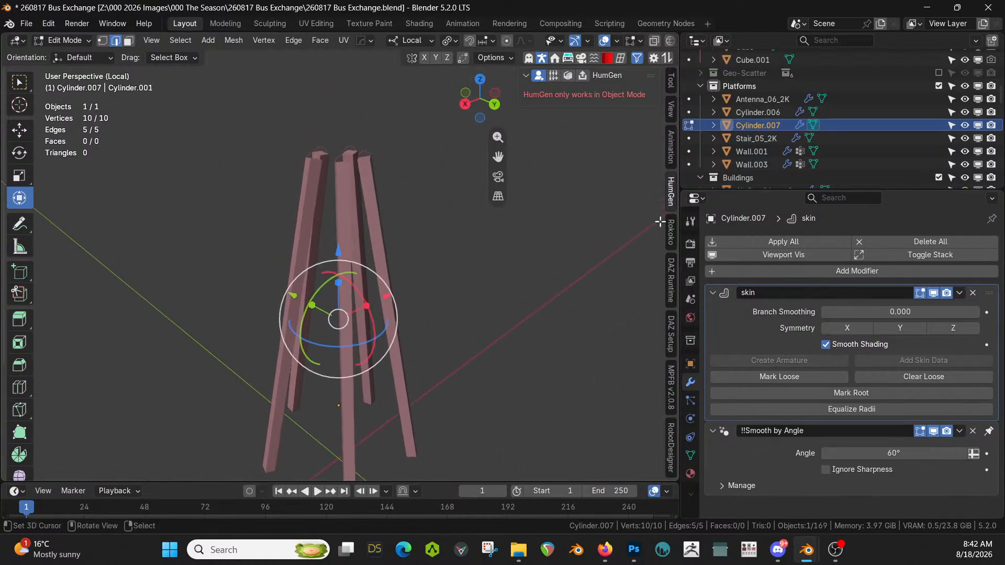
key("Tab")
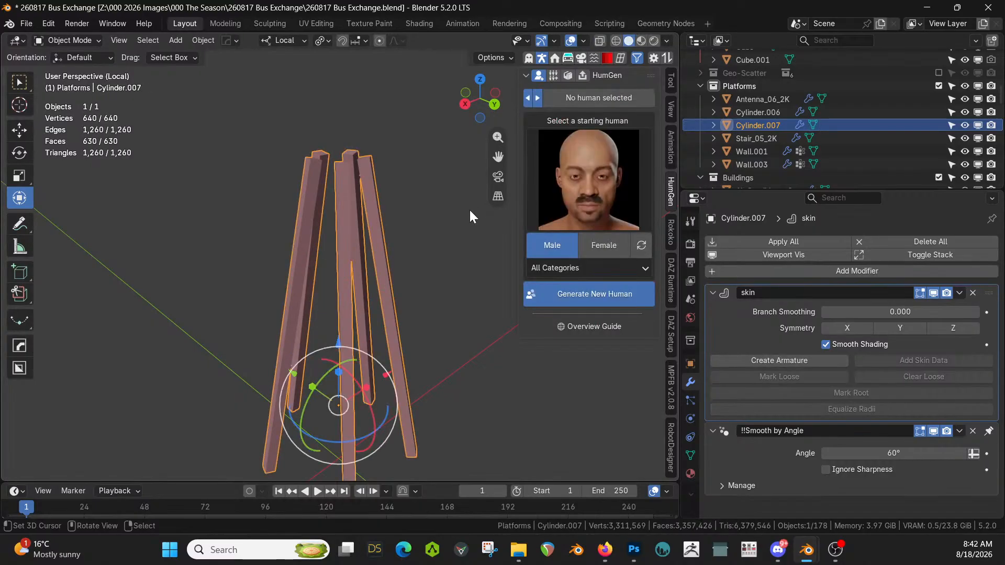
key("Tab")
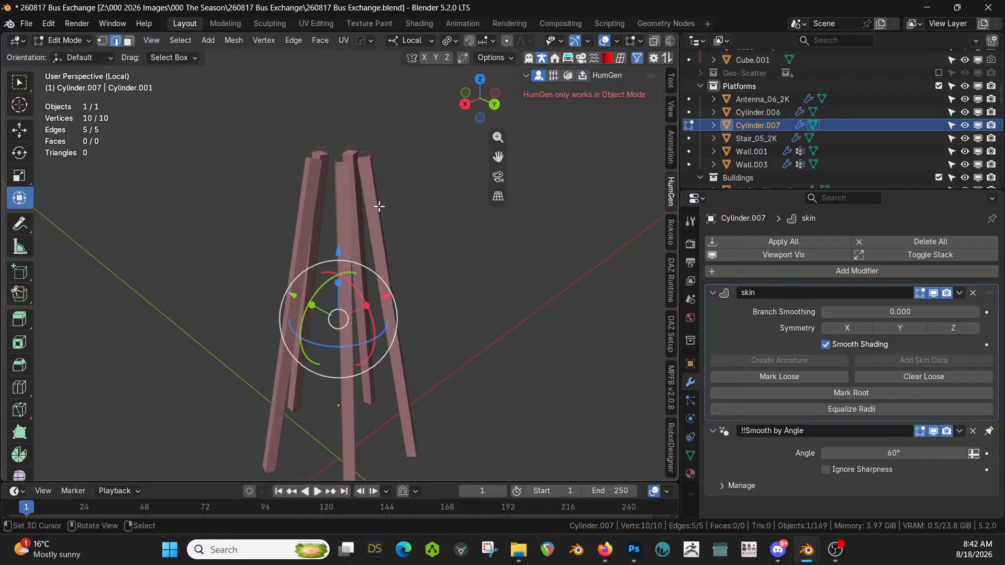
key("s")
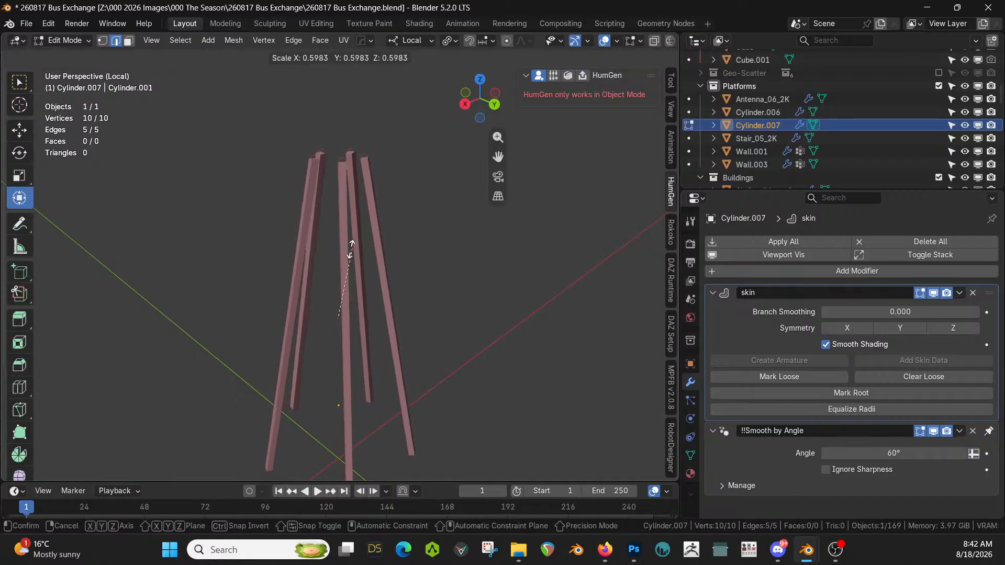
left_click(325, 294)
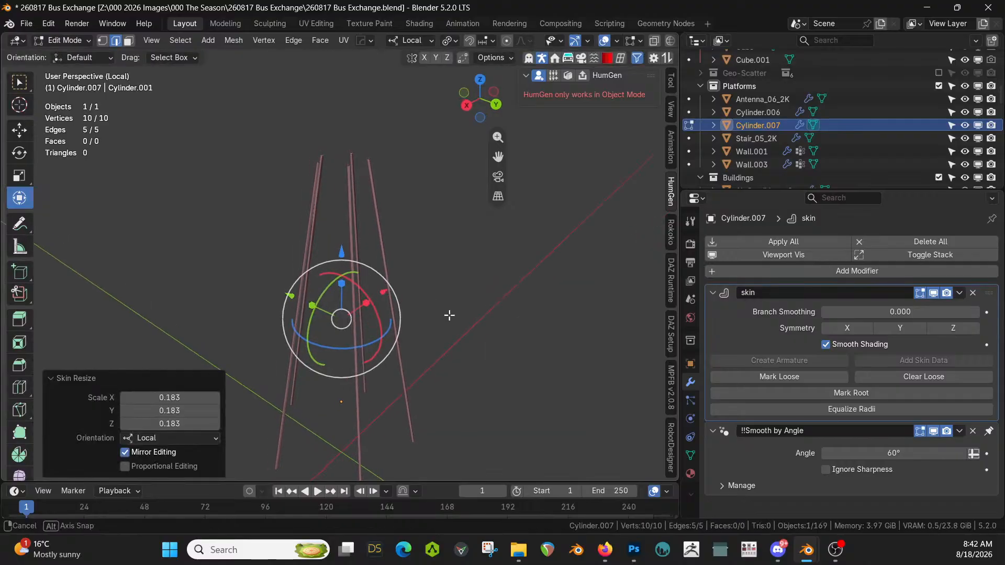
middle_click_drag(449, 315, 464, 309)
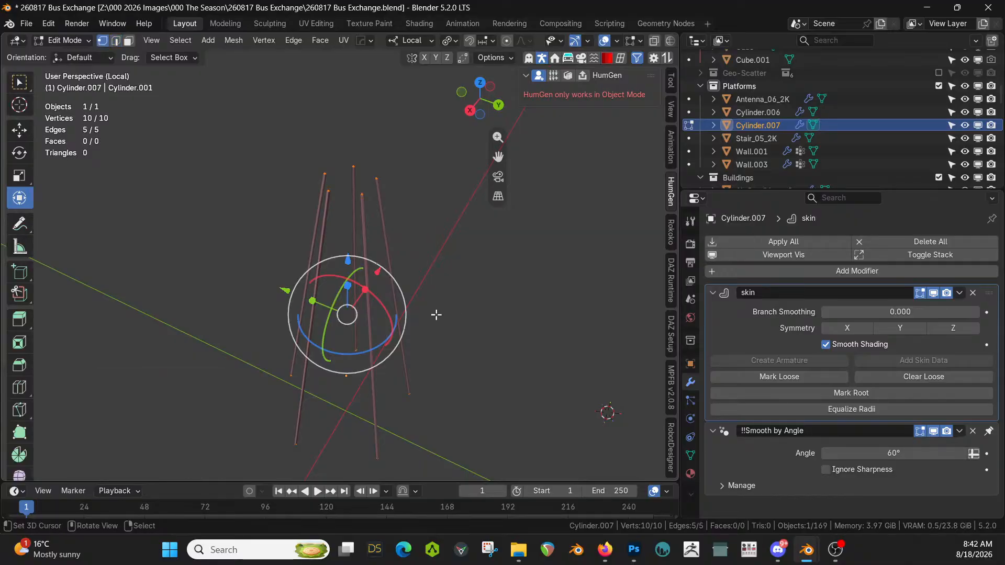
scroll(455, 317, "up", 5)
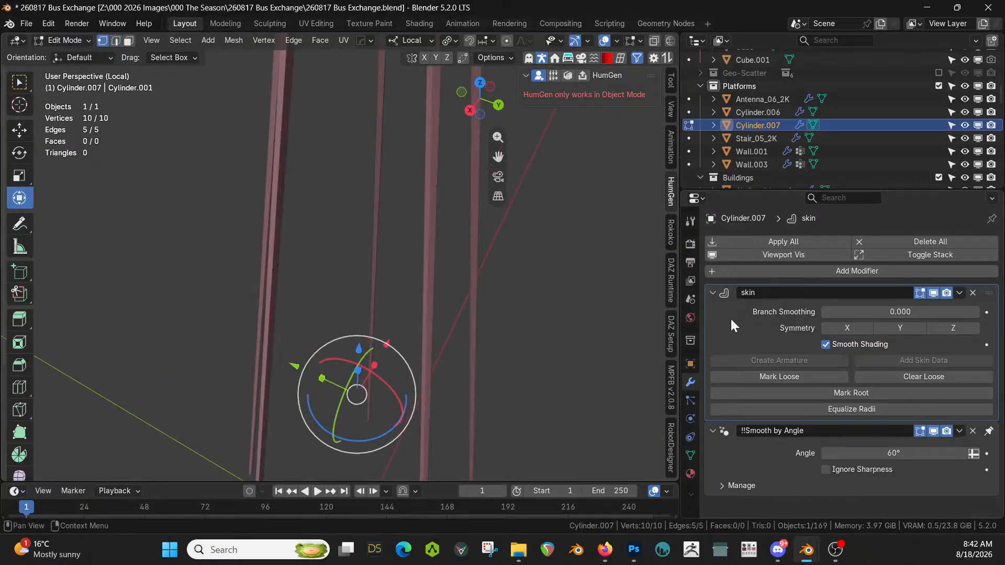
Smooth the five legs with a level 1 Subdivision modifier, and apply all their modifiers back in the full scene
key("Tab")
scroll(478, 292, "down", 2)
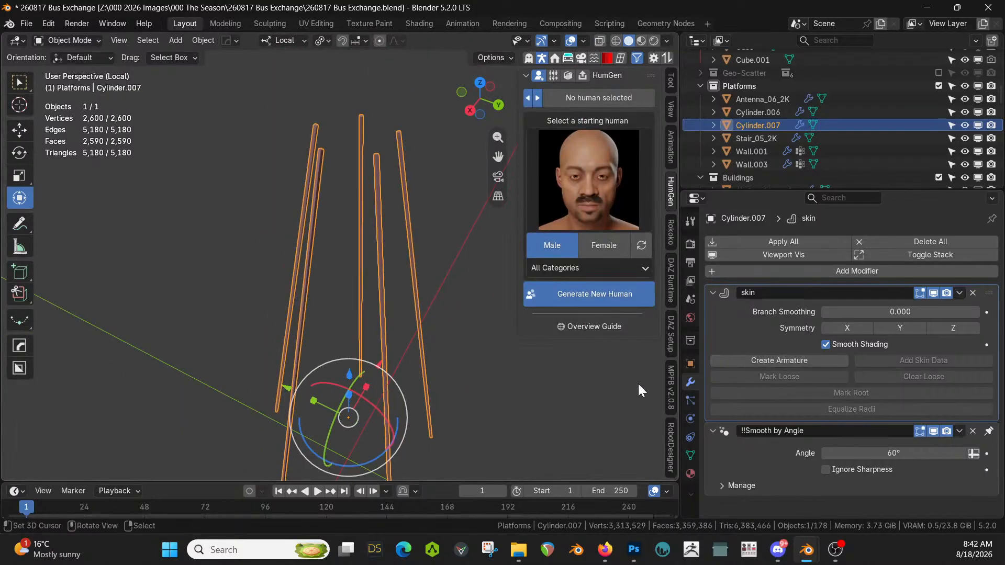
key("ctrl+1")
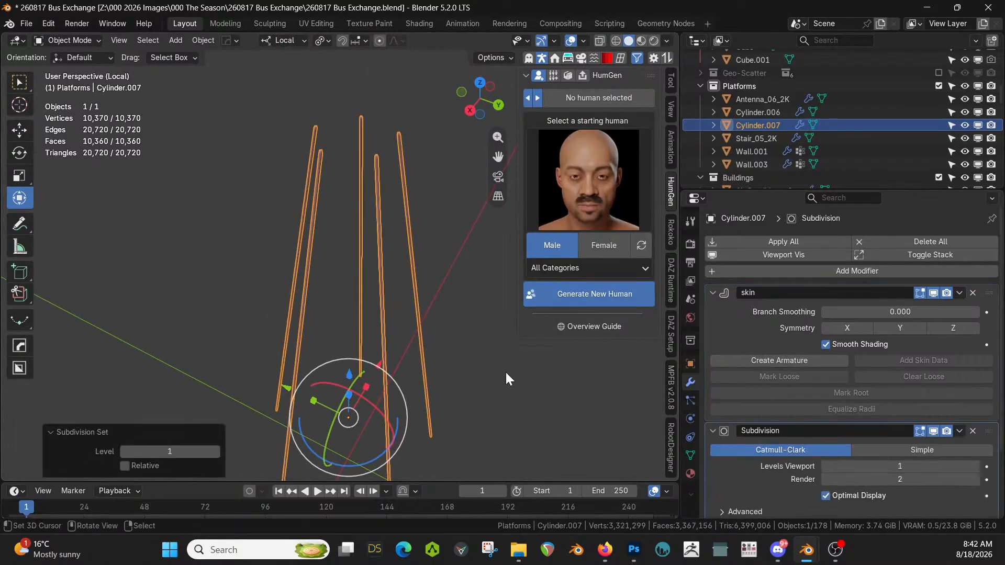
middle_click_drag(513, 380, 183, 268)
key("KP_Divide")
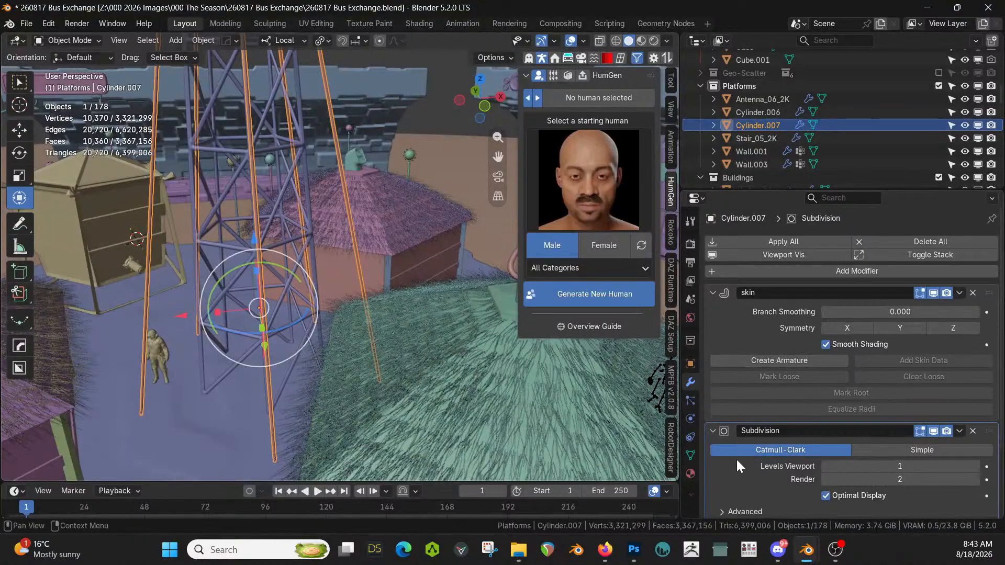
left_click(779, 243)
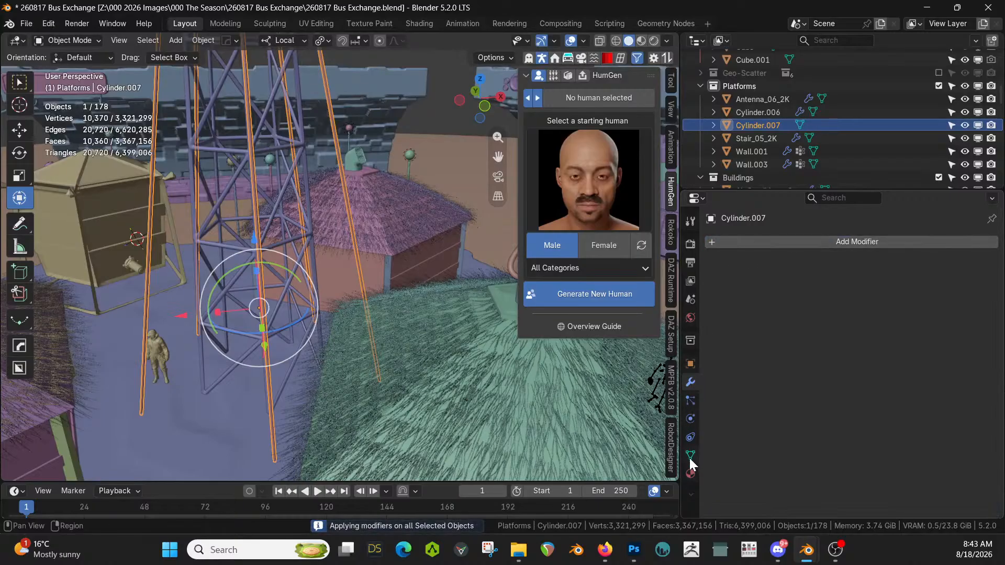
Give the five legs the KB3D_MIL_RopeA material and inspect them in rendered shading
left_click(690, 472)
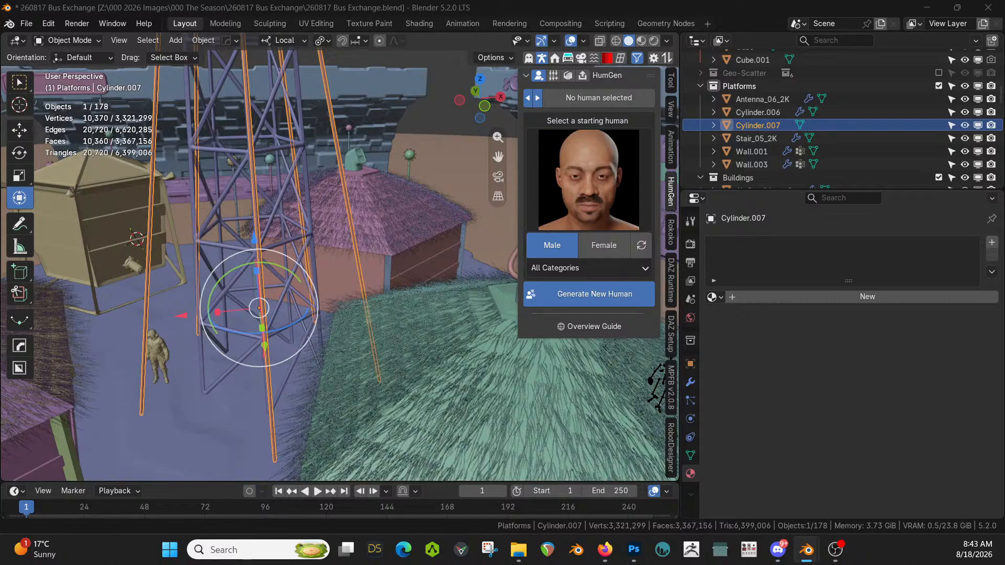
left_click_drag(145, 227, 339, 152)
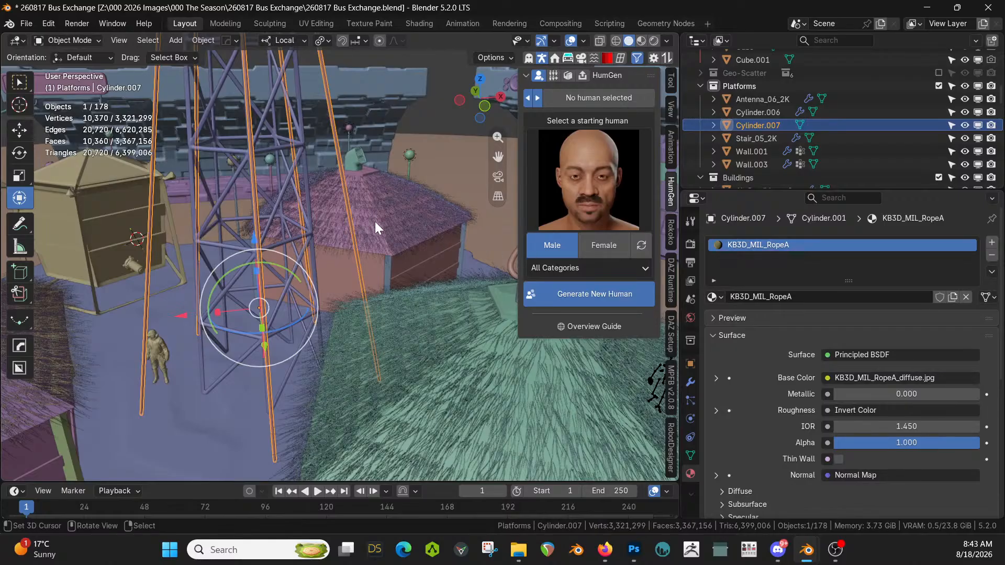
key("z")
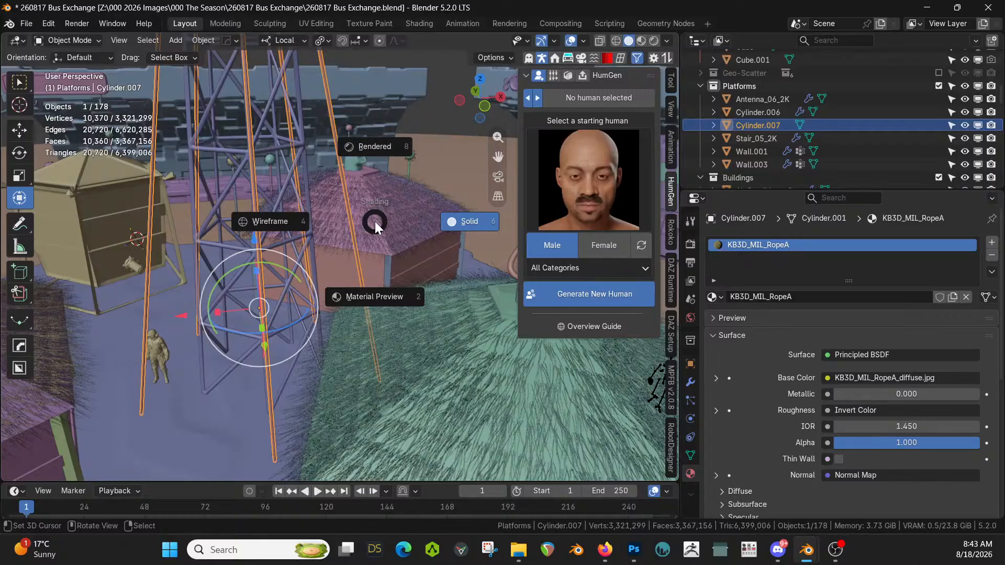
key("8")
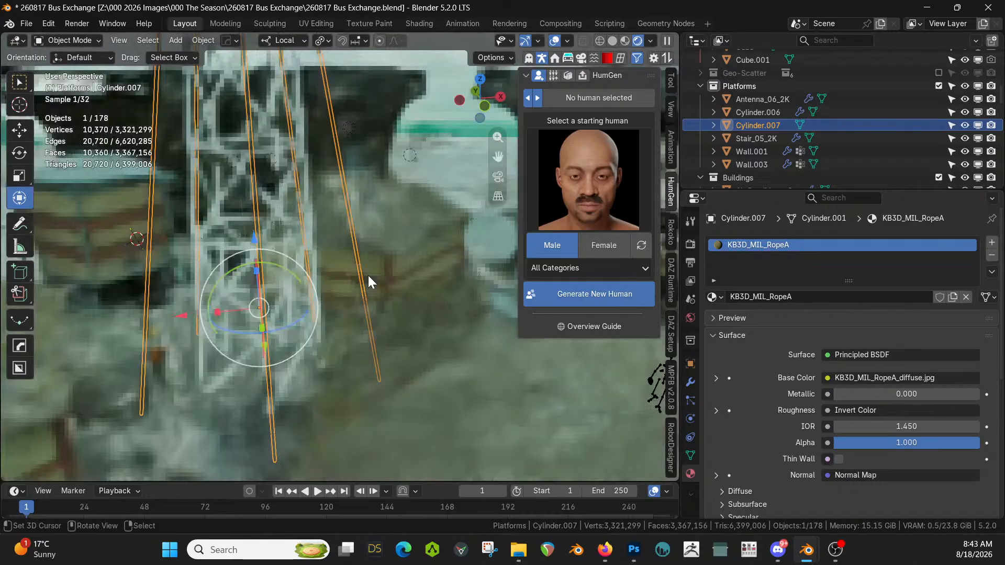
scroll(369, 276, "up", 1)
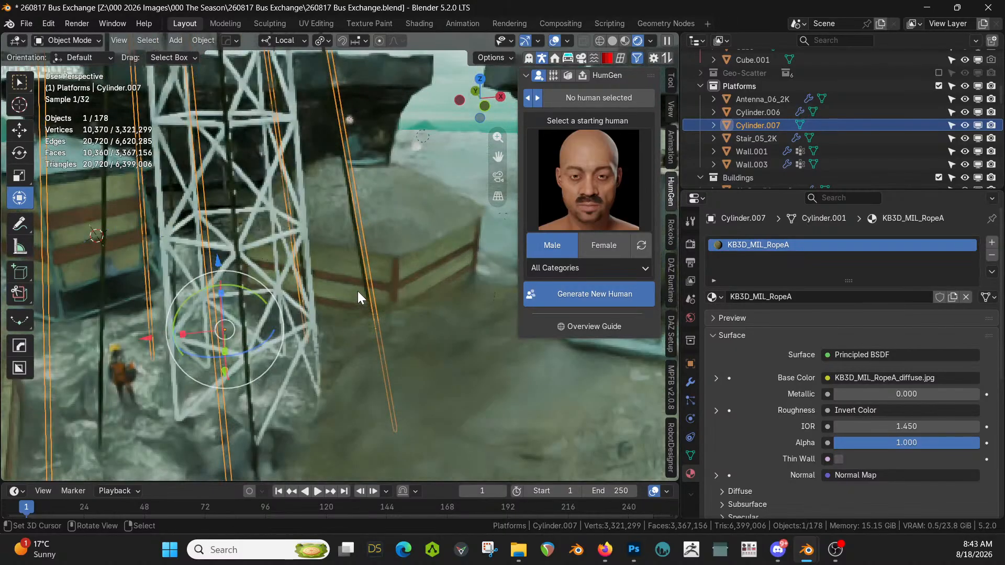
middle_click_drag(357, 291, 379, 292)
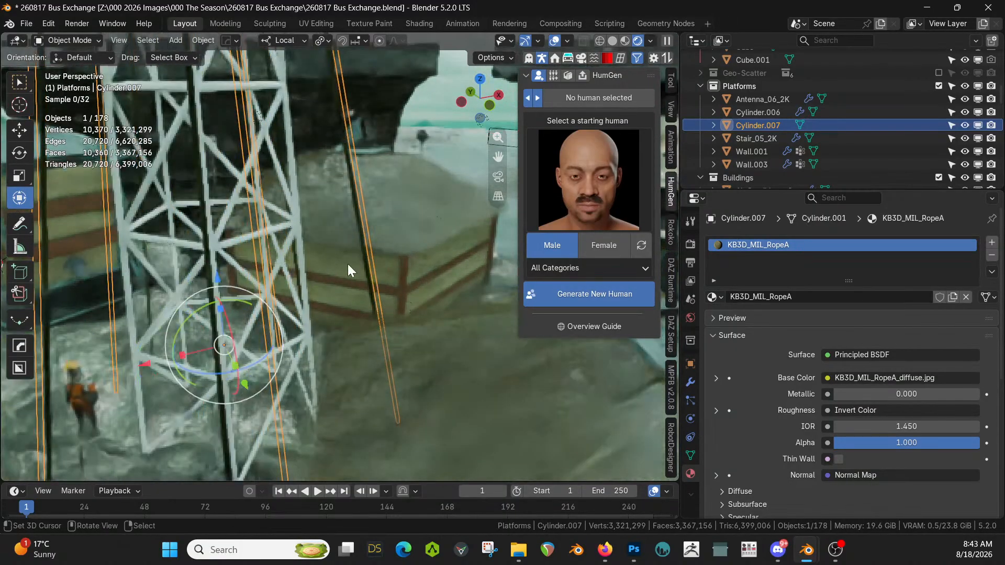
Unwrap the whole mesh of the five legs with Smart UV Project at a 66° angle limit
key("Tab")
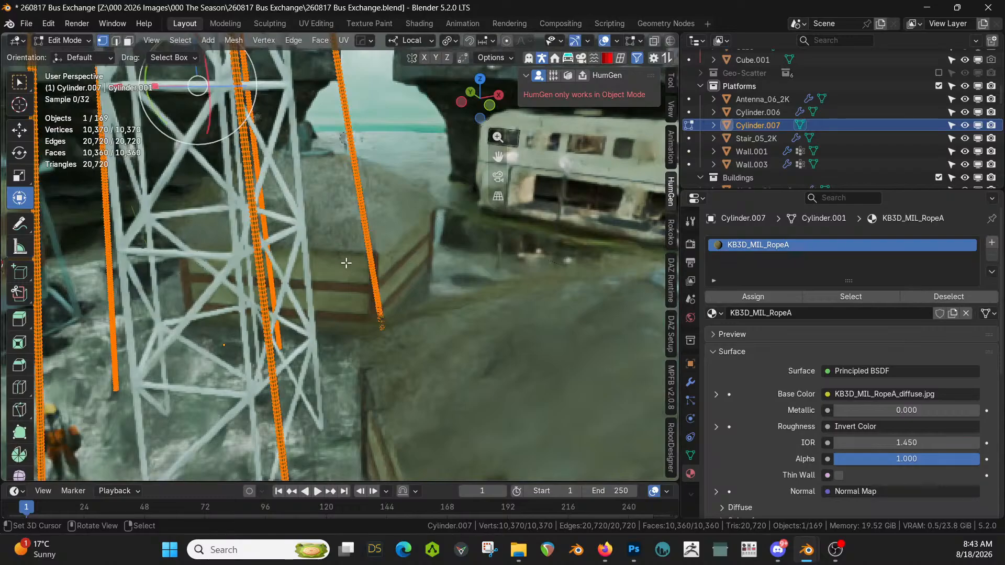
key("u")
left_click(307, 147)
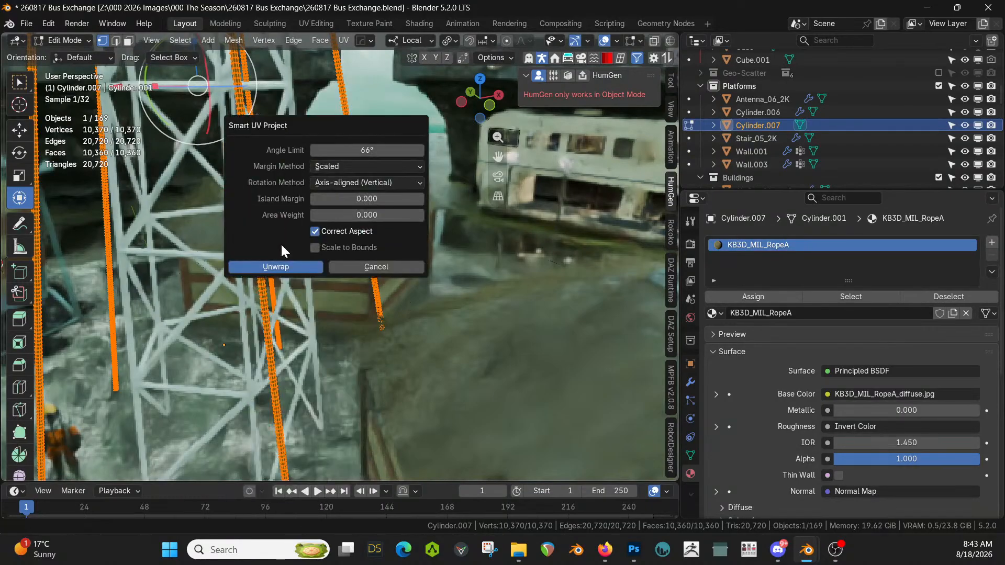
left_click(282, 265)
key("Tab")
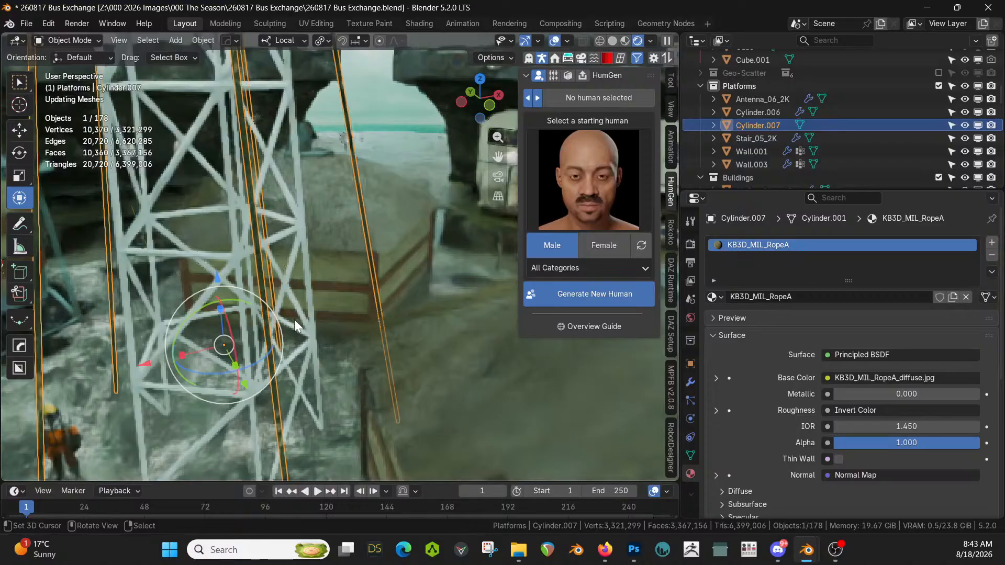
Assign the existing Distressed Hull Texture material to the lattice tower
scroll(296, 320, "down", 3)
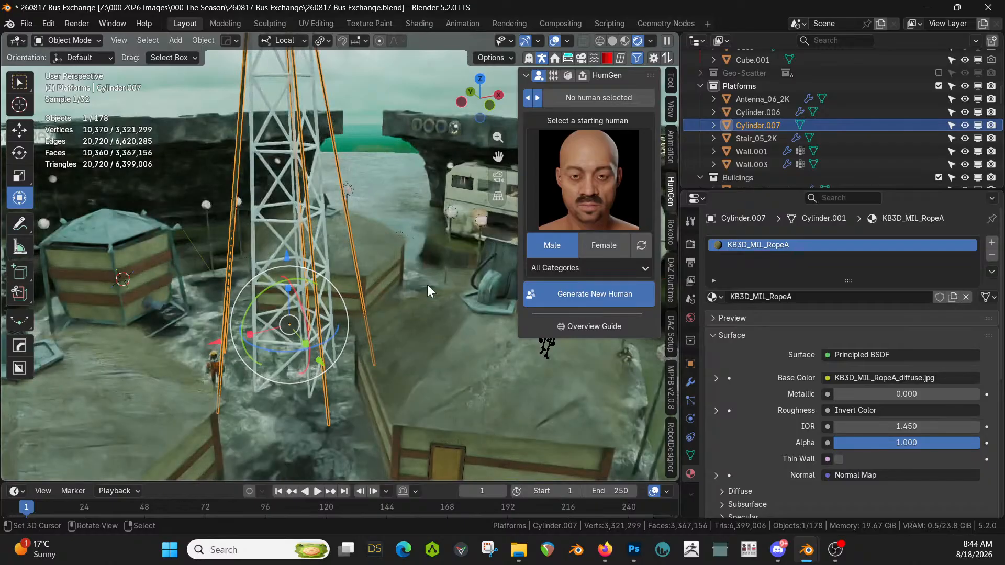
left_click(413, 253)
left_click(275, 224)
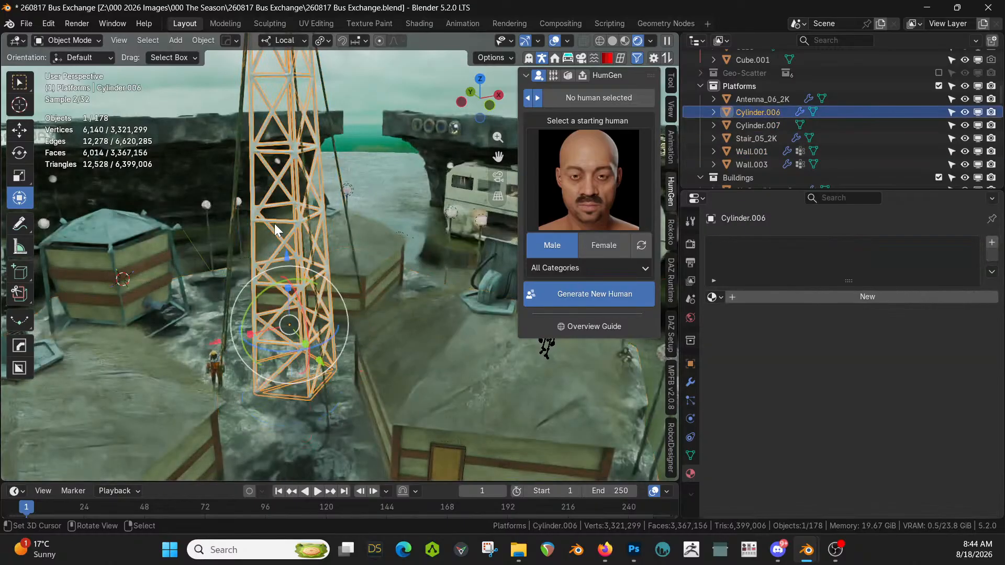
left_click(714, 297)
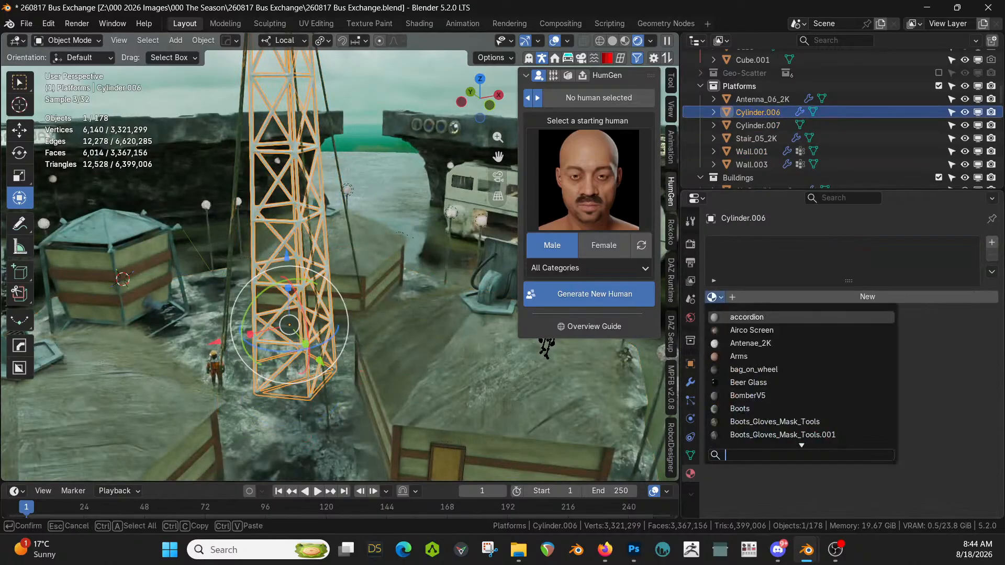
type("hull")
key("Return")
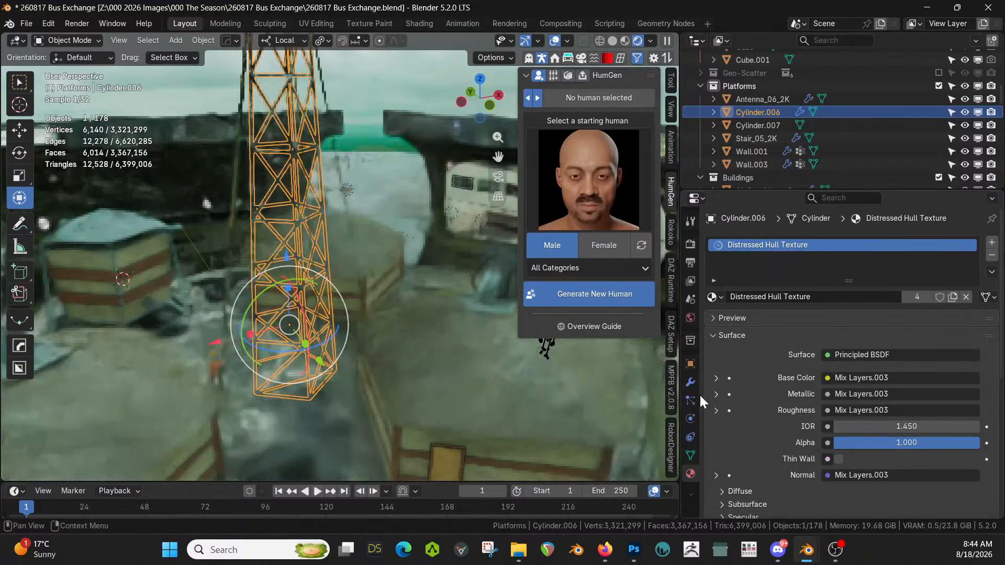
Apply all of the lattice tower's modifiers and unwrap its whole mesh with Cube Projection at a cube size of about 2
left_click(690, 382)
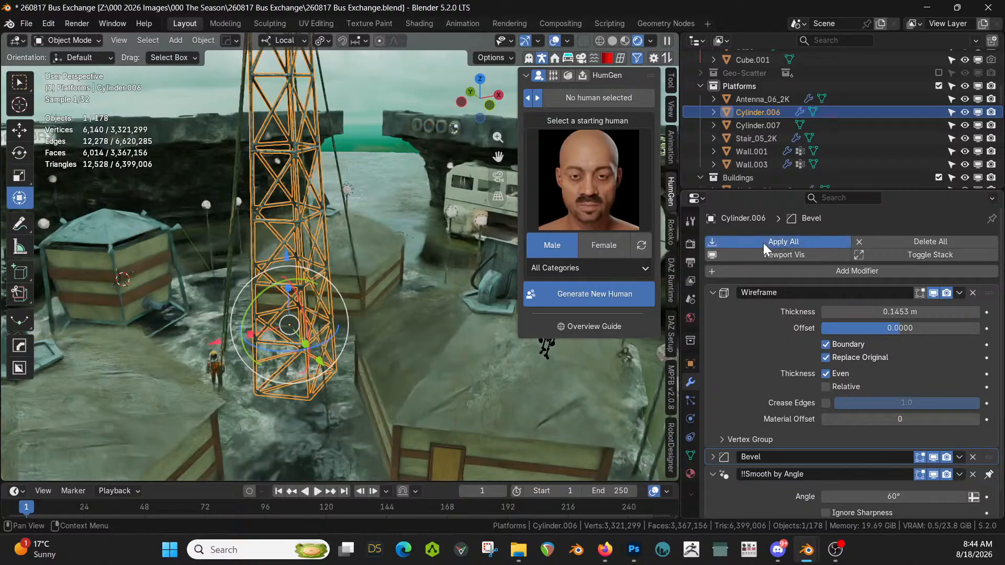
left_click(764, 243)
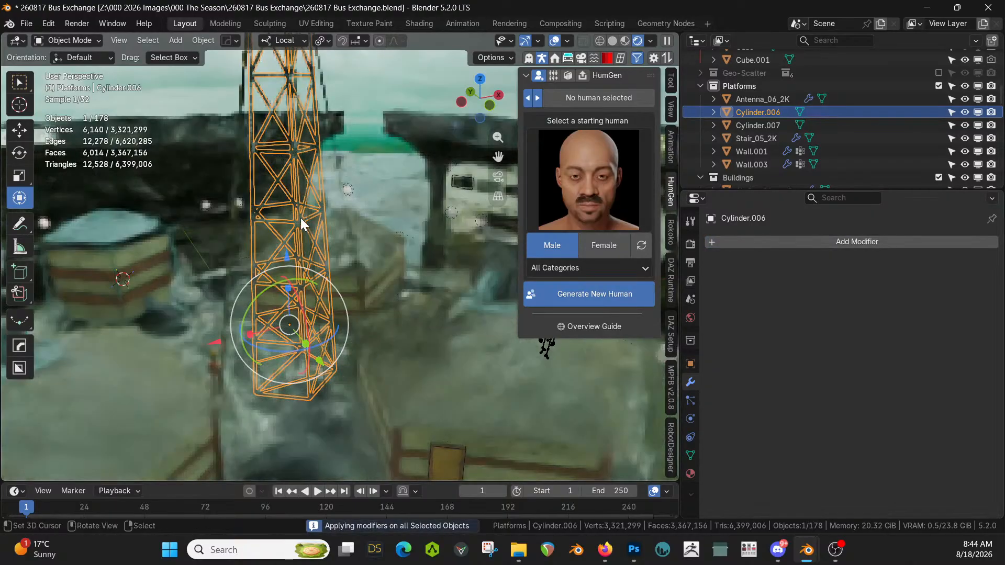
key("Tab")
key("a")
key("u")
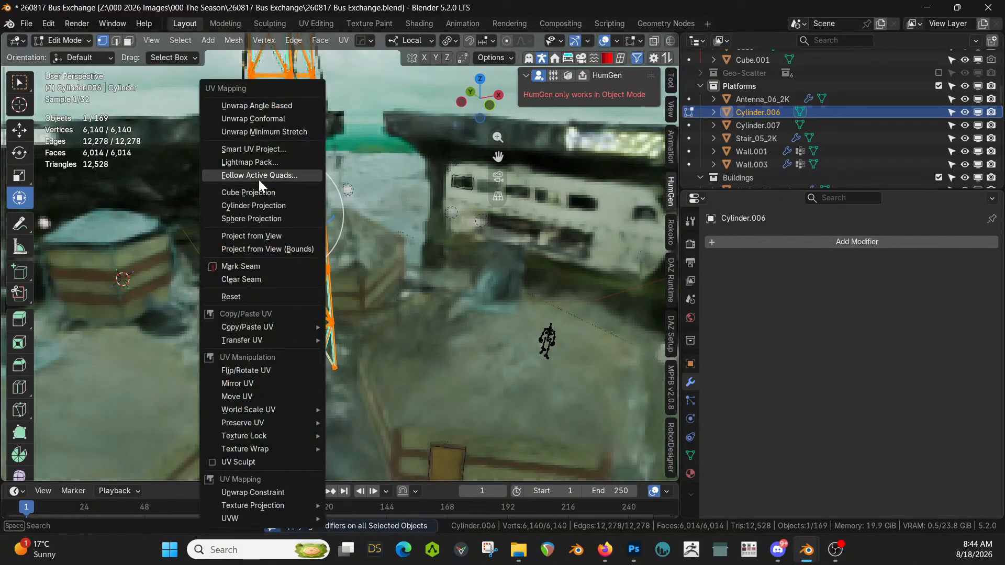
left_click(244, 193)
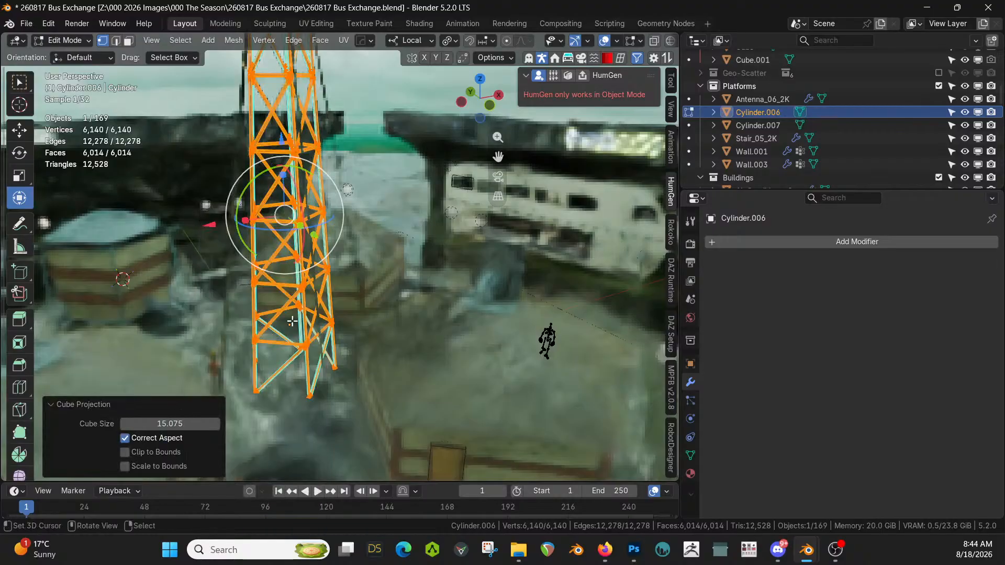
left_click(166, 423)
key("Return")
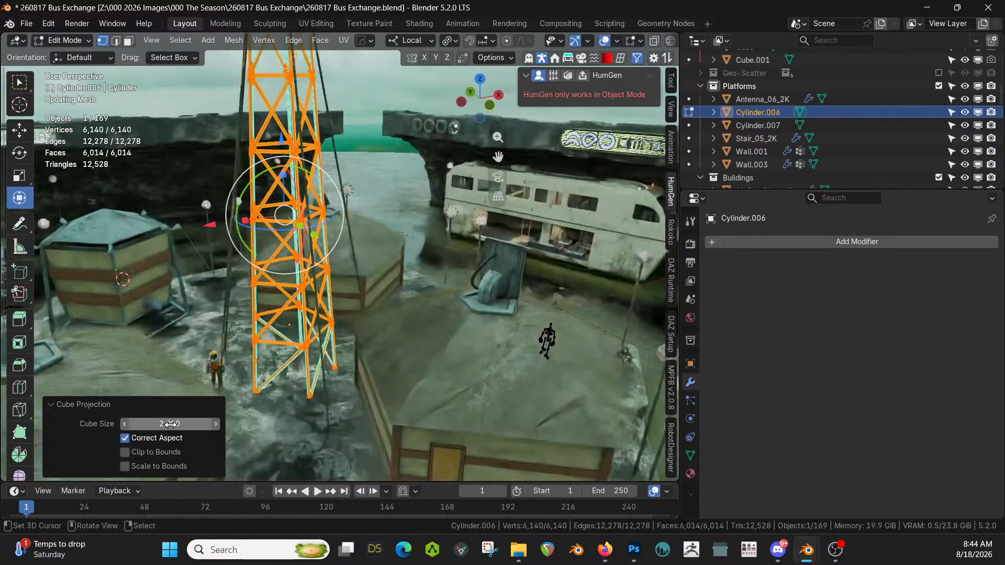
key("Tab")
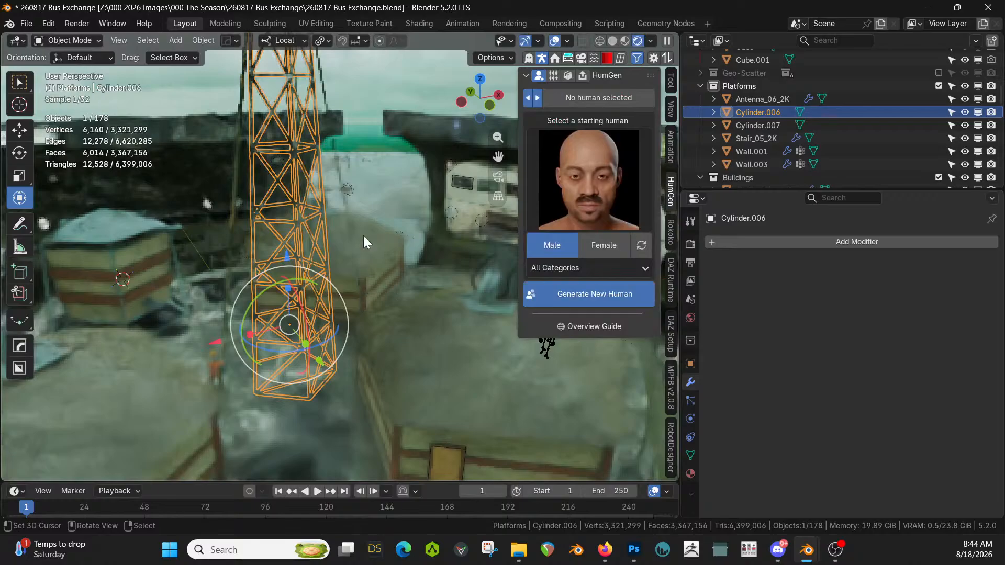
Select the antenna head on top of the tower, save the file and inspect the rendered tower
middle_click_drag(379, 338, 374, 411, "shift")
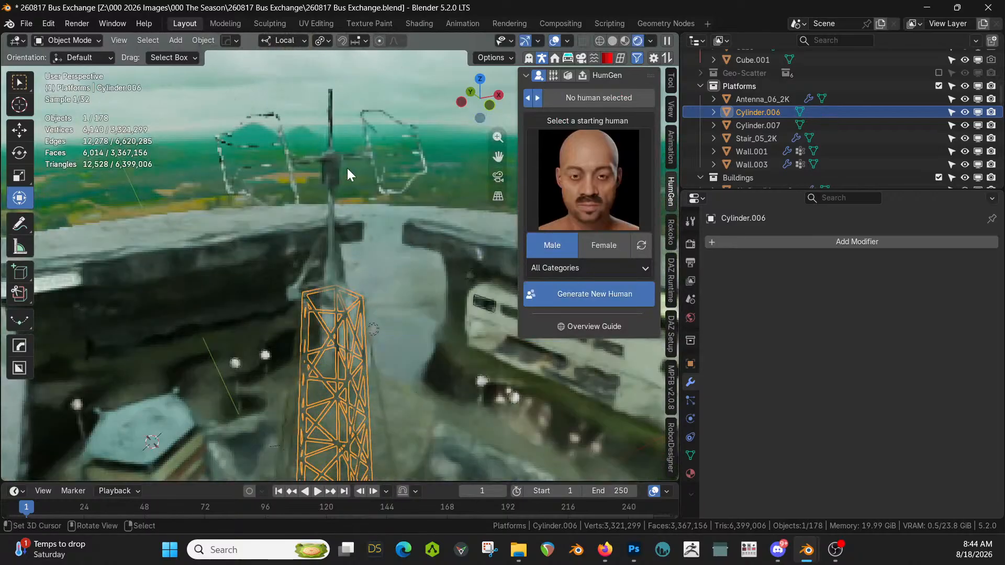
left_click(333, 160)
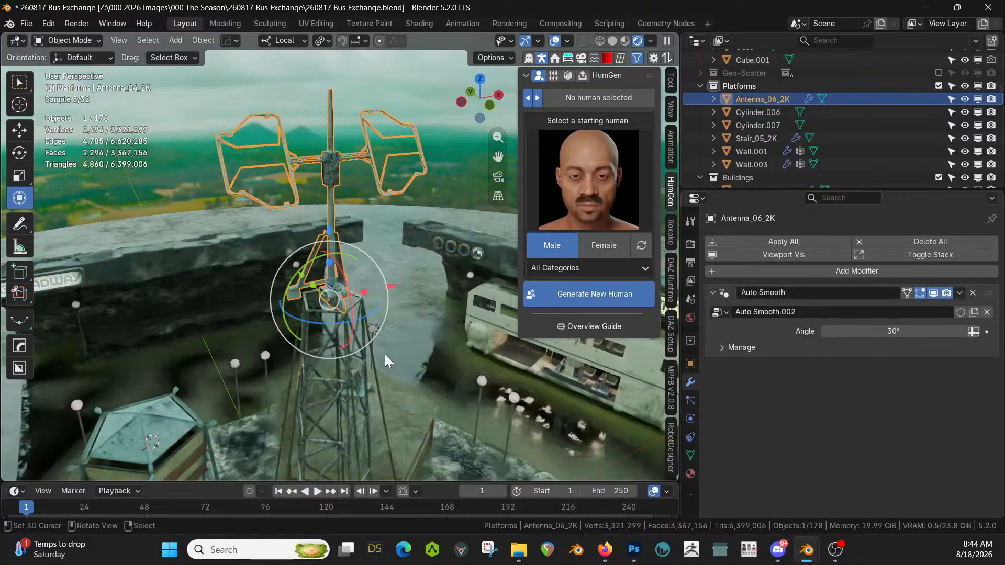
key("ctrl+s")
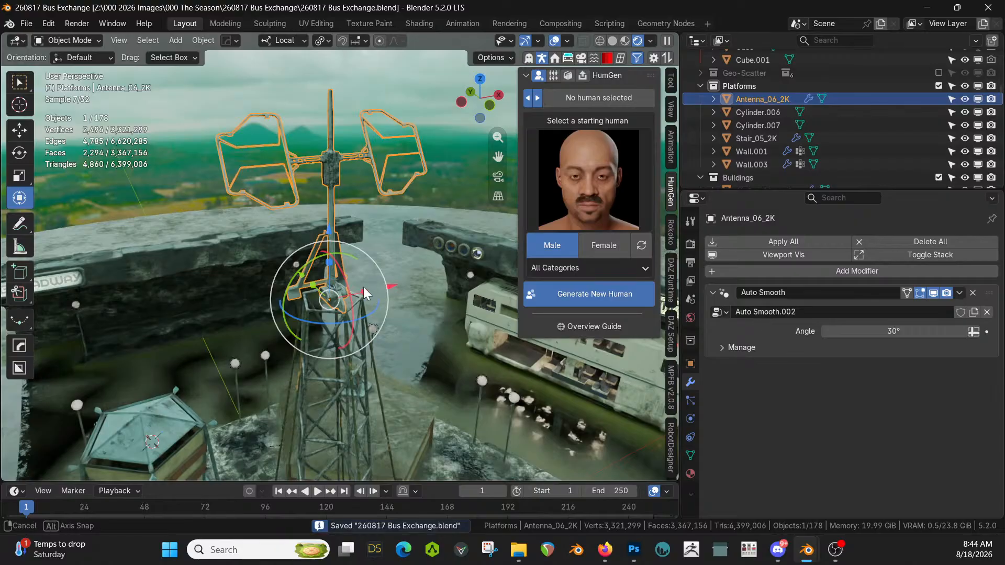
mouse_move(363, 287)
middle_mouse_down()
mouse_move(353, 287)
mouse_move(358, 264)
mouse_move(376, 229)
mouse_move(352, 326)
mouse_move(370, 271)
middle_mouse_up()
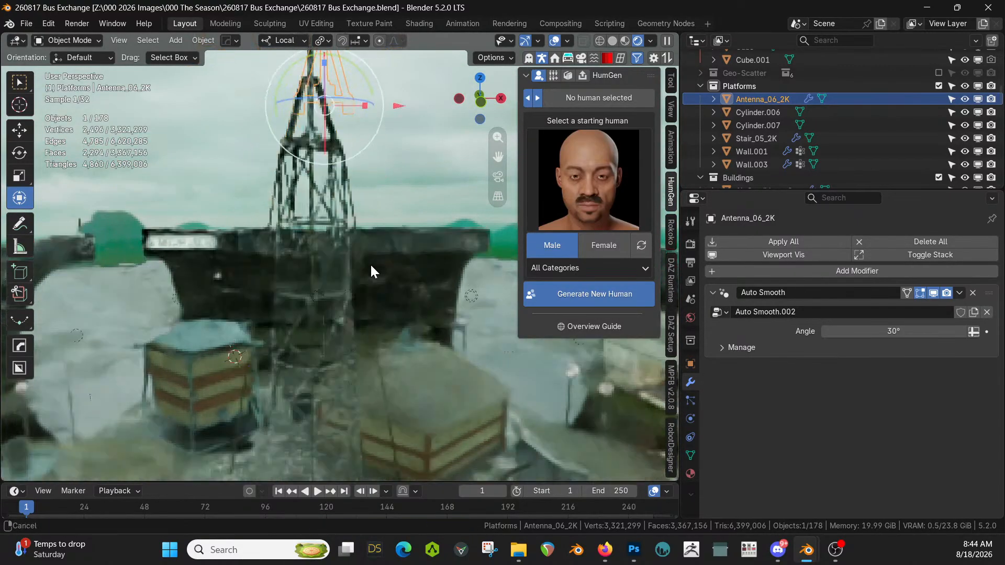
middle_click_drag(376, 230, 376, 215)
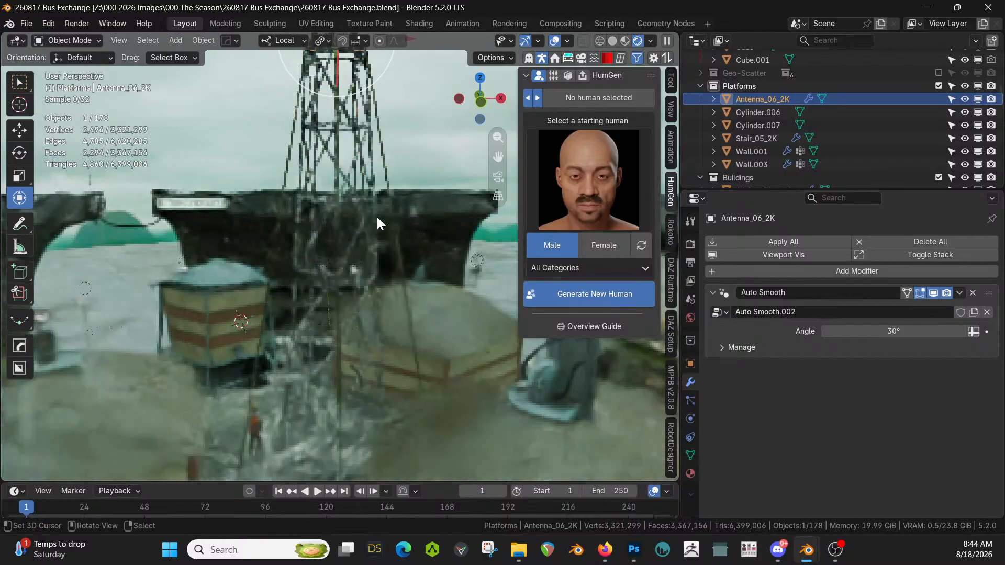
Switch back to solid shading and snap the 3D cursor to the lattice tower's origin
key("z")
key("6")
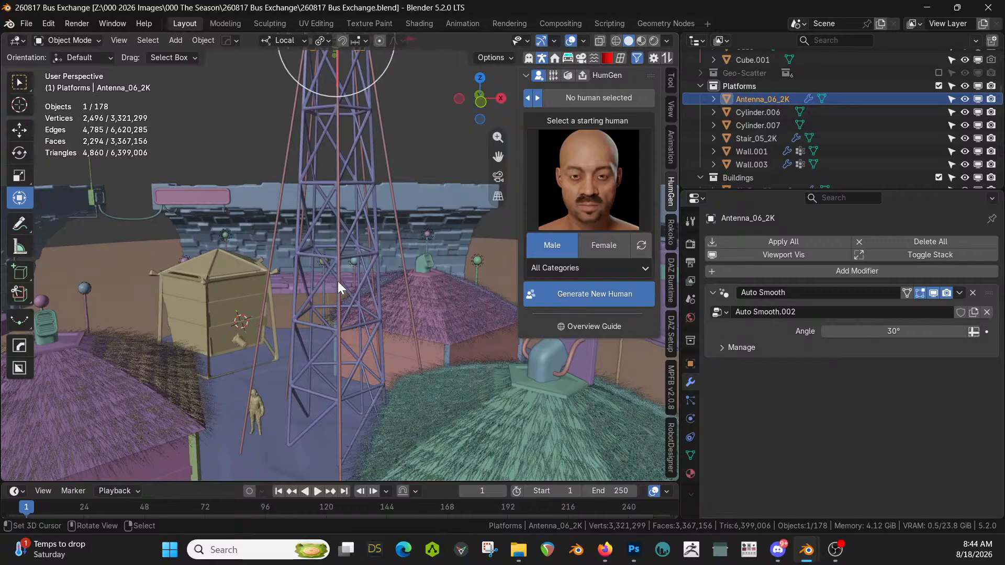
middle_click_drag(338, 283, 401, 158)
right_click(393, 234)
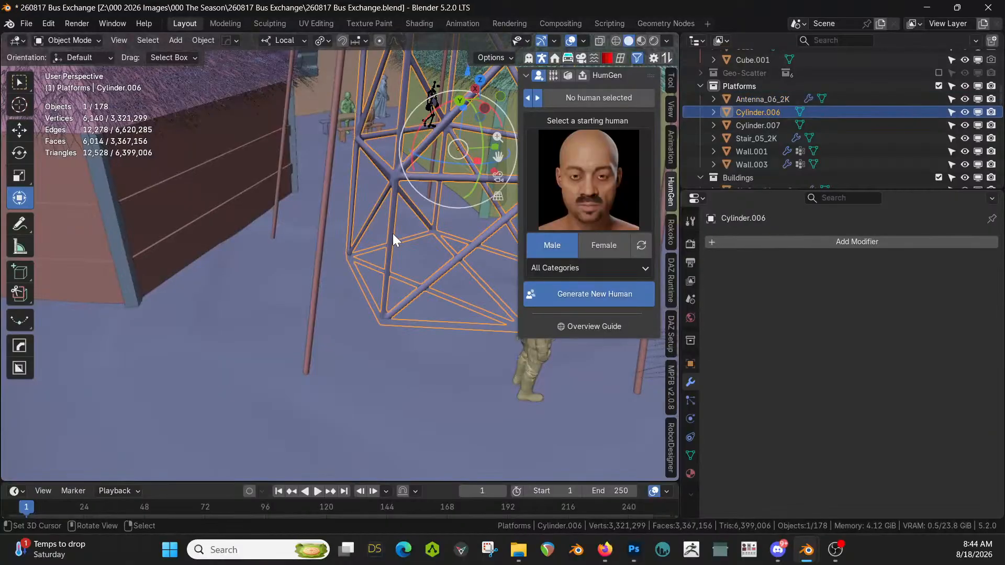
key("shift+s")
key("2")
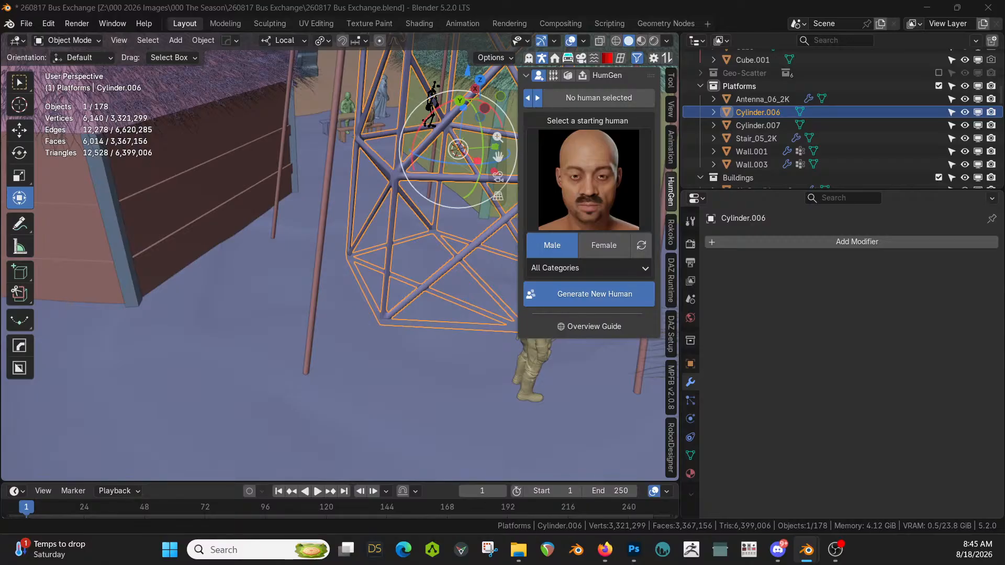
Add the jro_hook_052 model near the tower's foot, clear its location and raise it about 1.05 m along local Z
left_click_drag(175, 66, 344, 296)
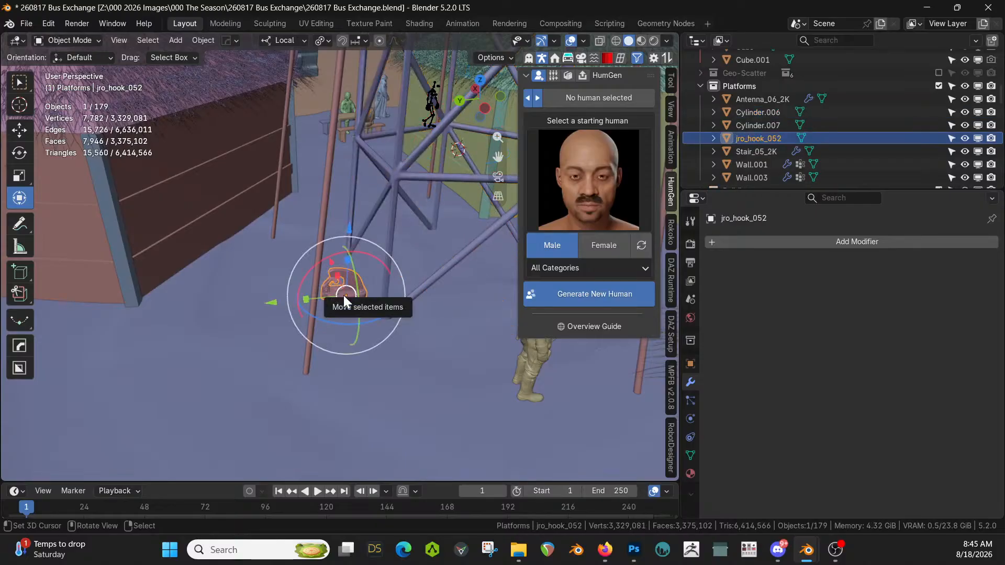
key("alt+g")
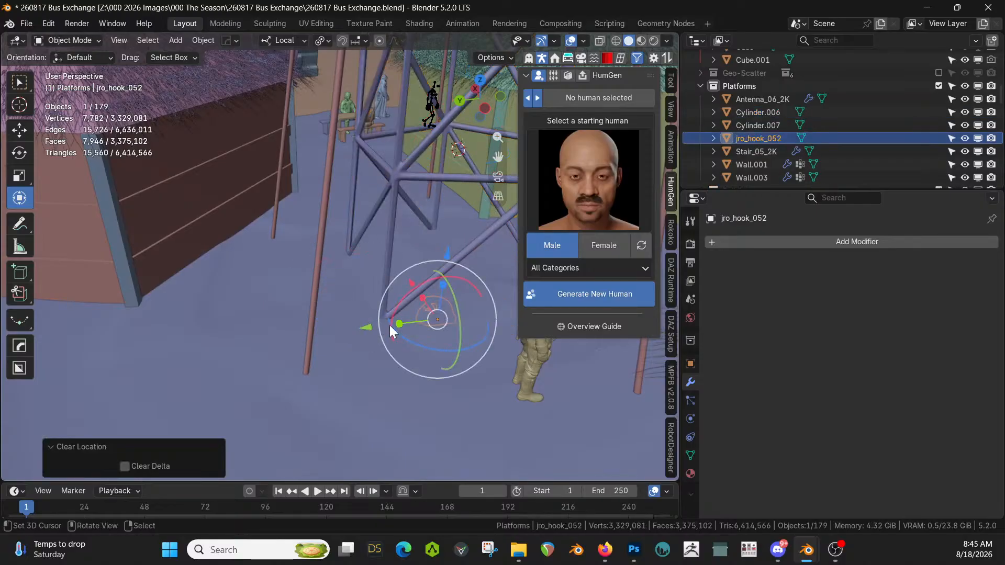
key("g")
key("z")
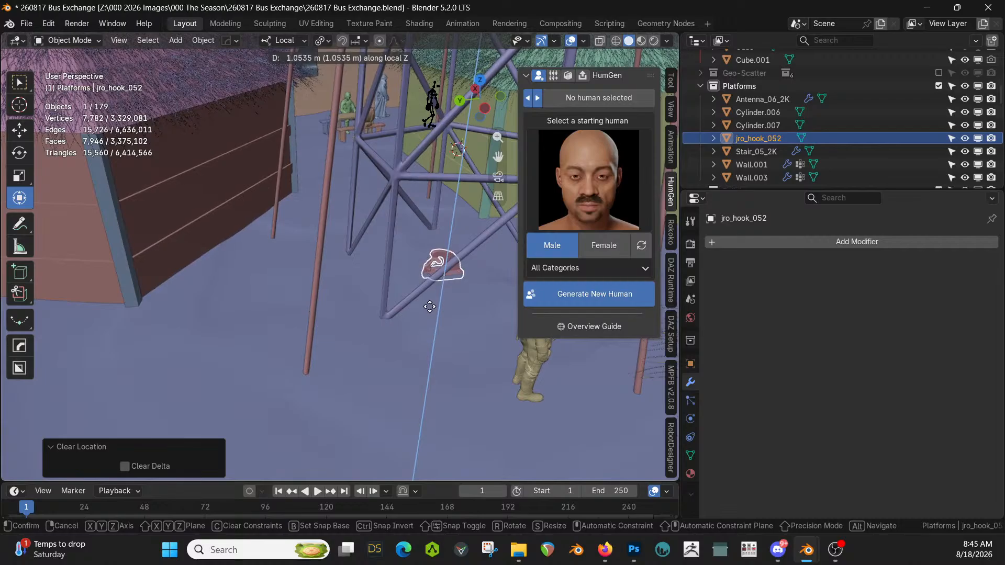
left_click(429, 307)
middle_click_drag(431, 305, 364, 339)
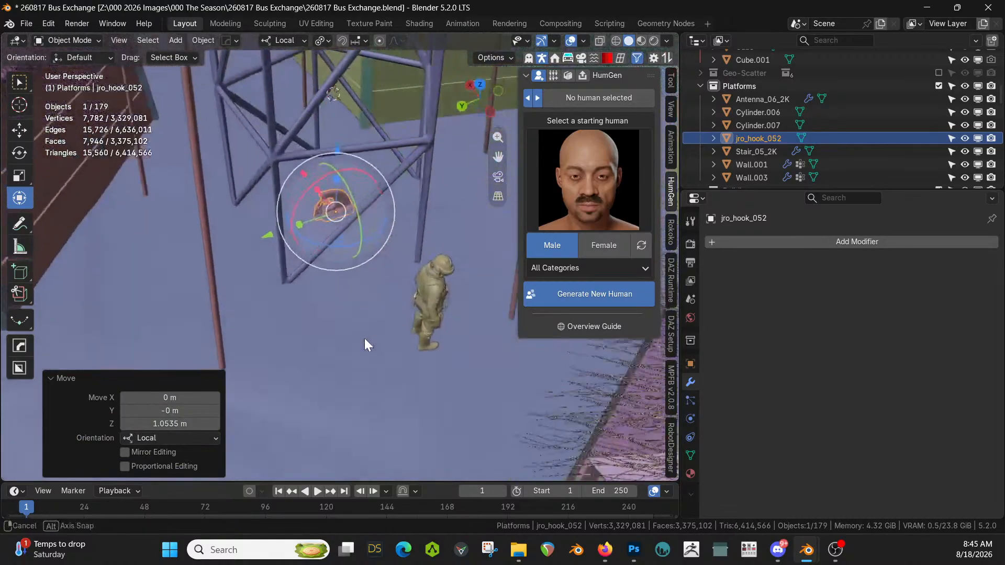
Add an Array modifier to jro_hook_052 with Circle shape, a count of 5 and a radius of about 3 m
right_click(359, 259)
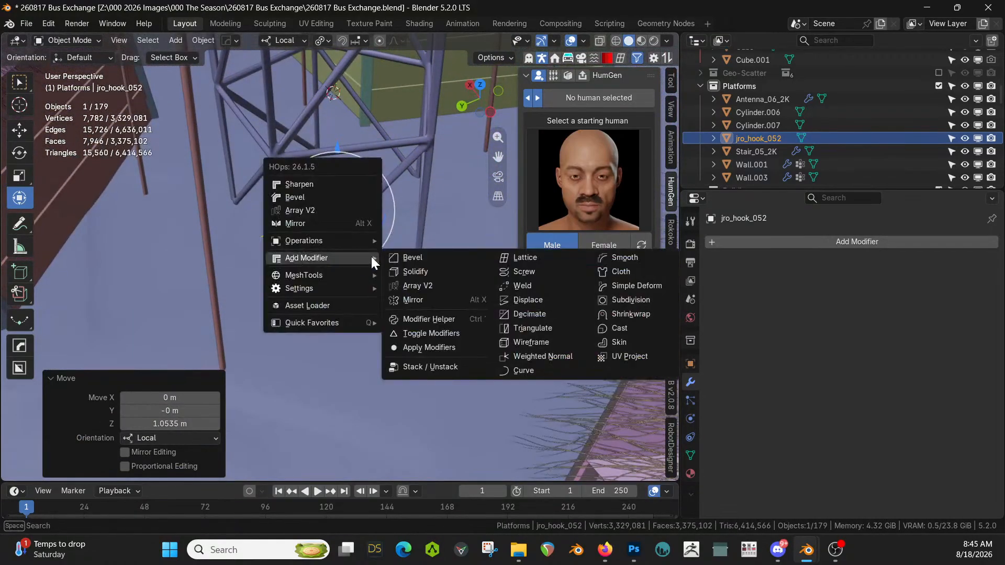
left_click(794, 240)
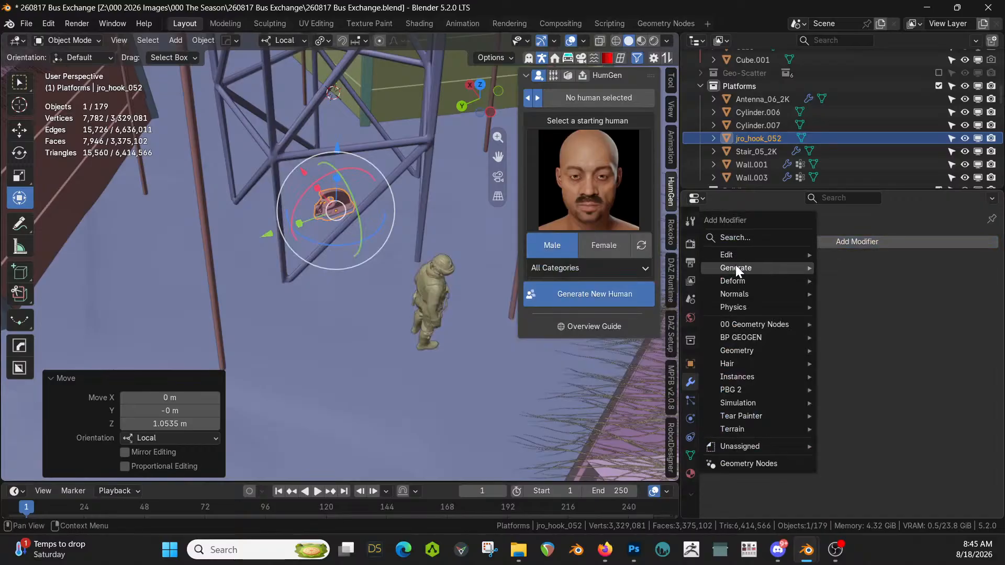
mouse_move(768, 268)
left_click(859, 268)
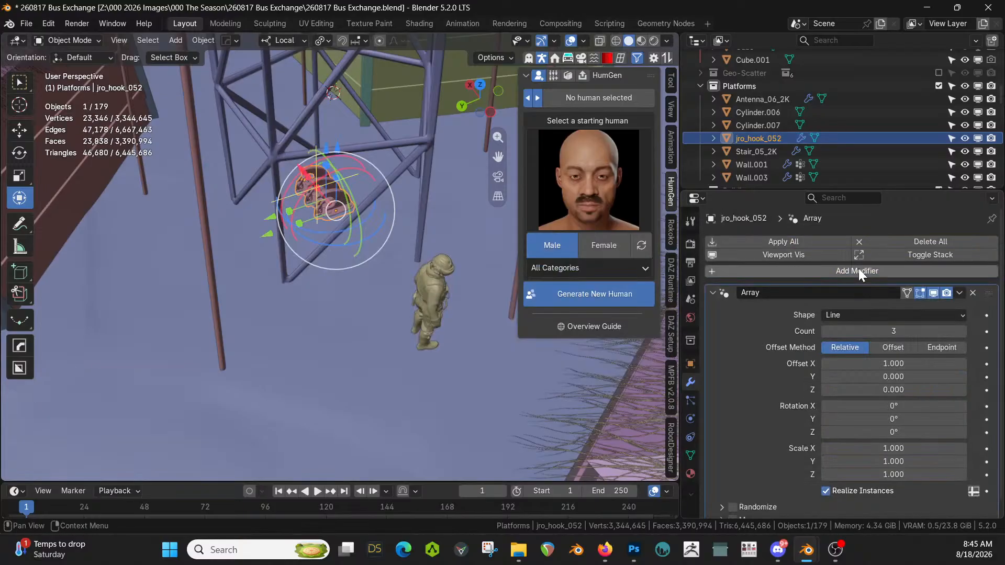
left_click(956, 314)
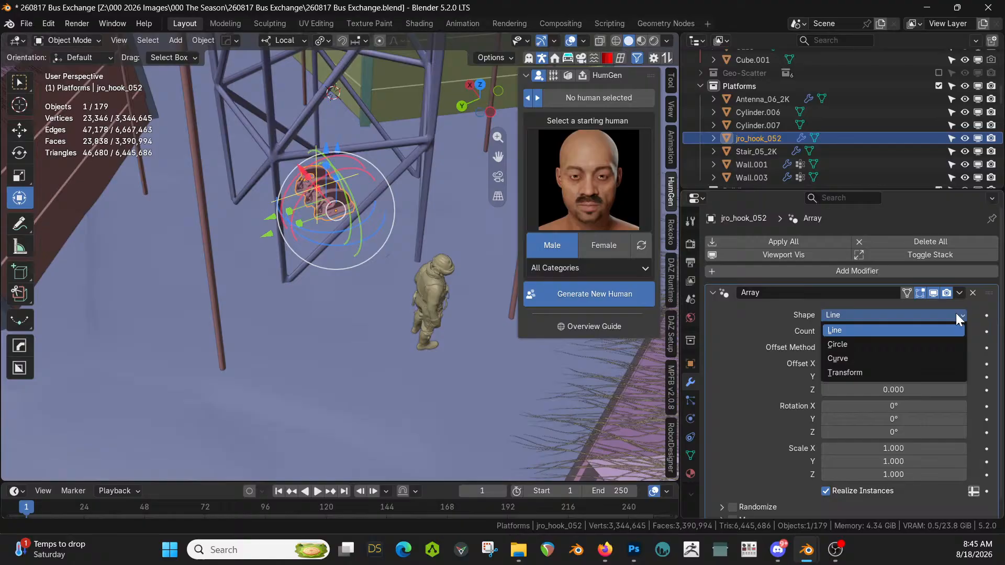
left_click(847, 344)
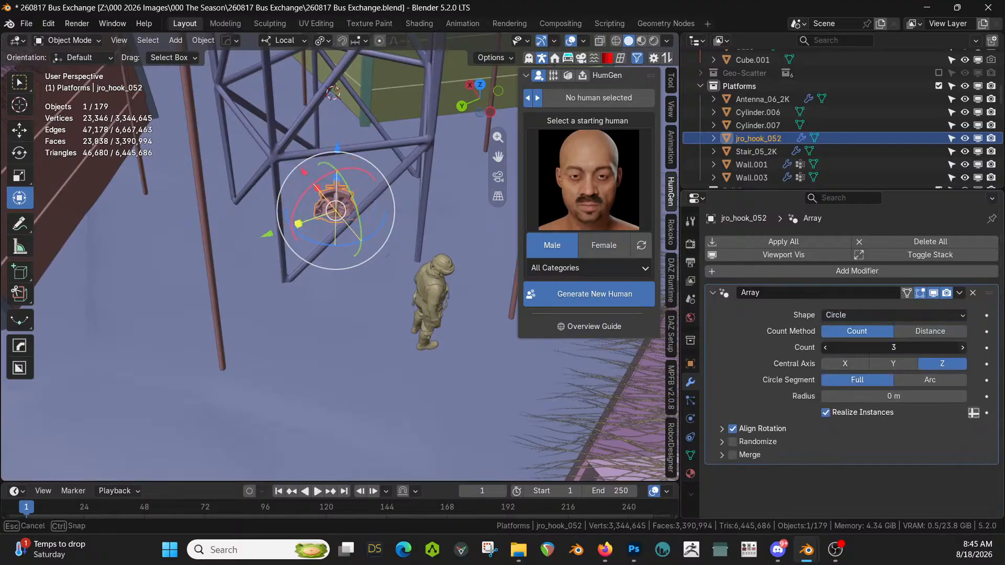
left_click(962, 347)
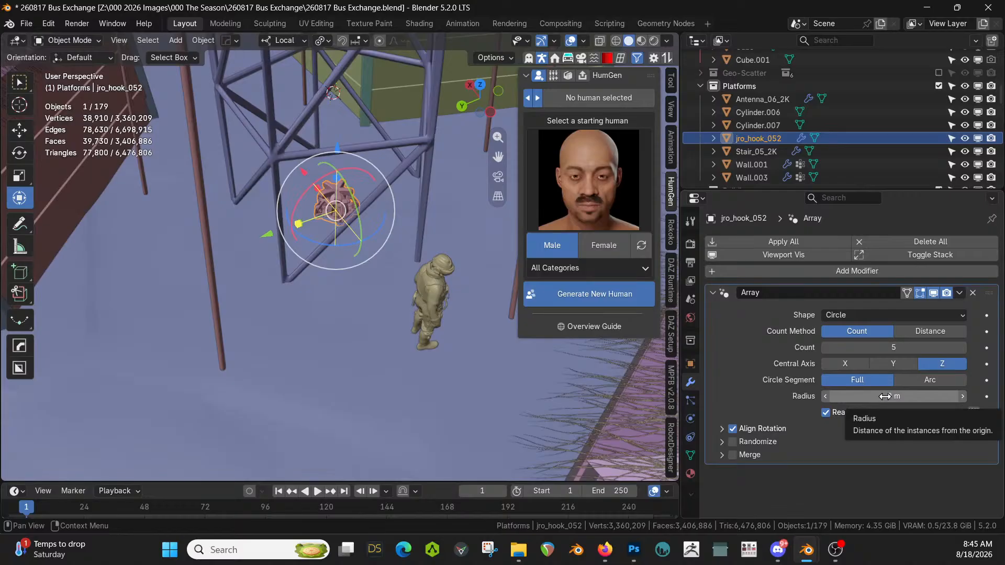
left_click_drag(886, 396, 971, 396)
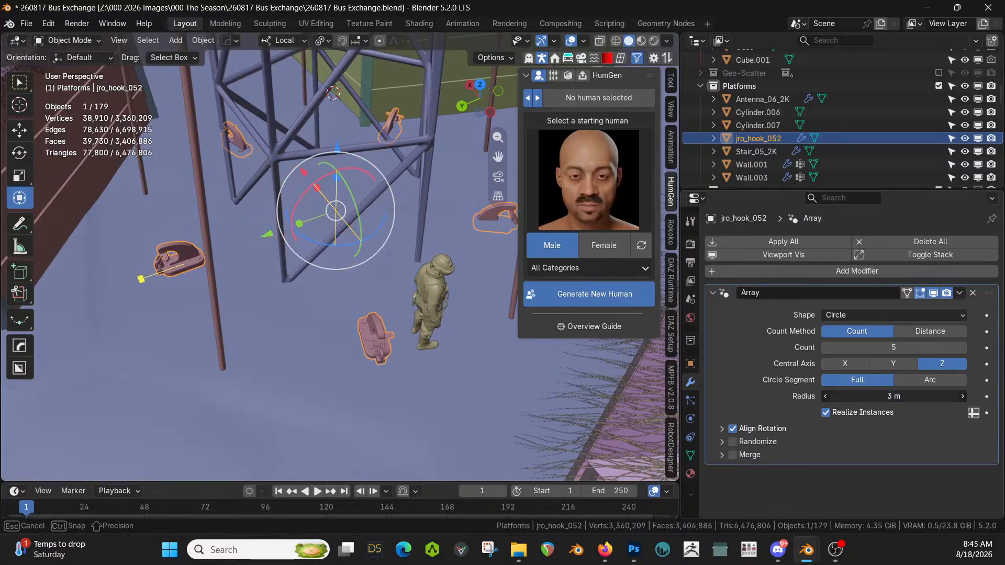
Rotate the hook array 36° about local Z, widen its radius to 3.6 m and check the fit at the rope legs
type("rz")
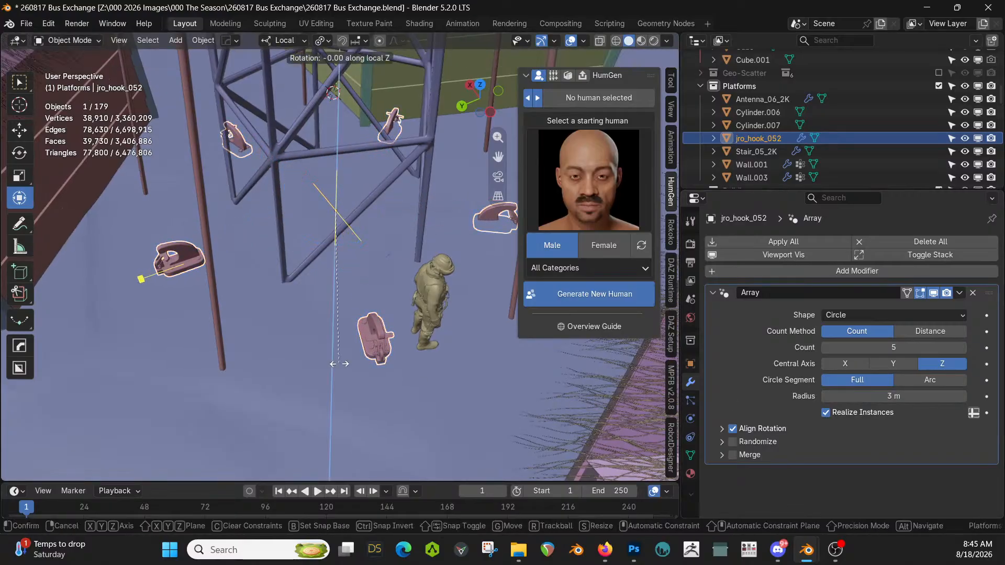
type("36")
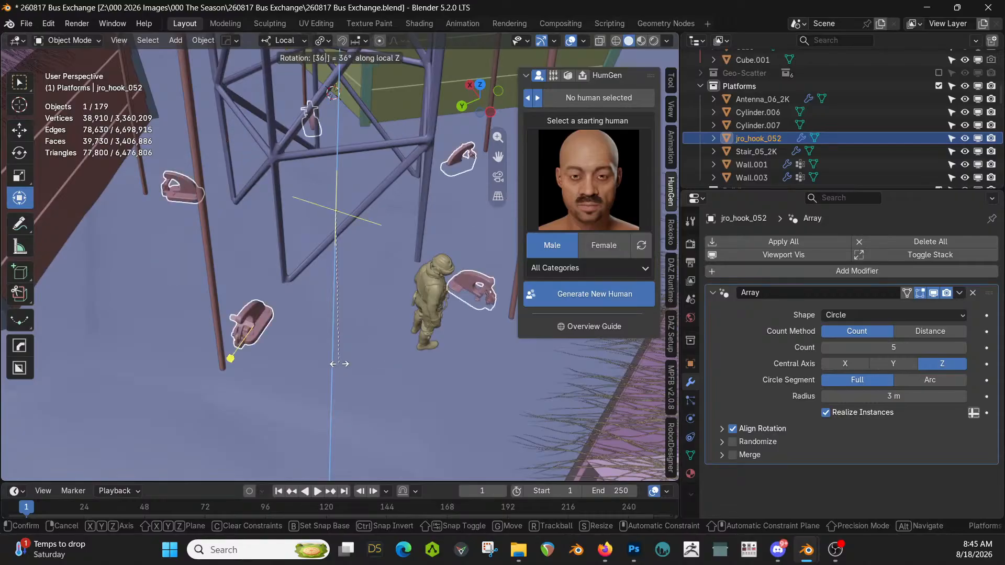
key("Return")
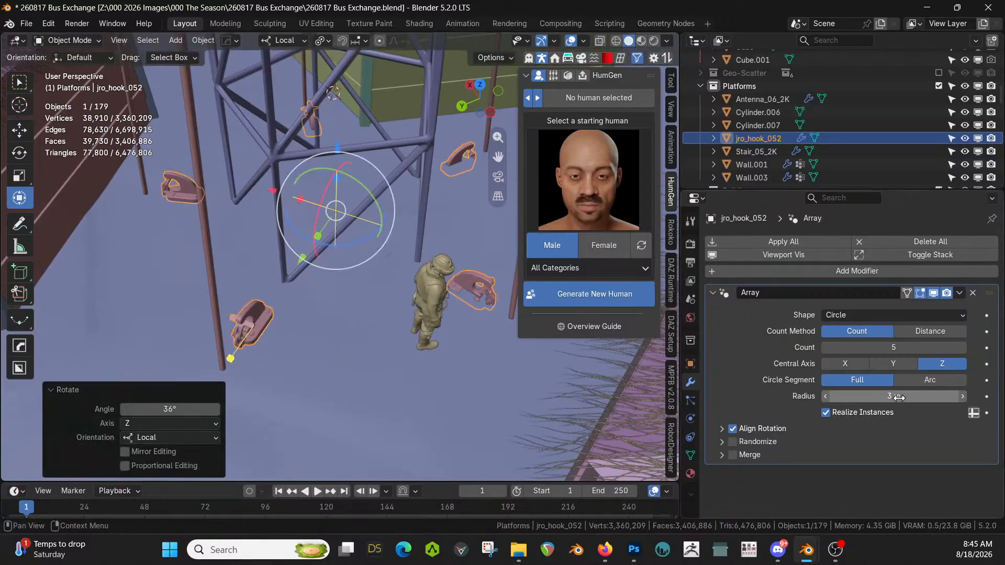
left_click_drag(892, 396, 922, 397)
scroll(382, 305, "up", 1)
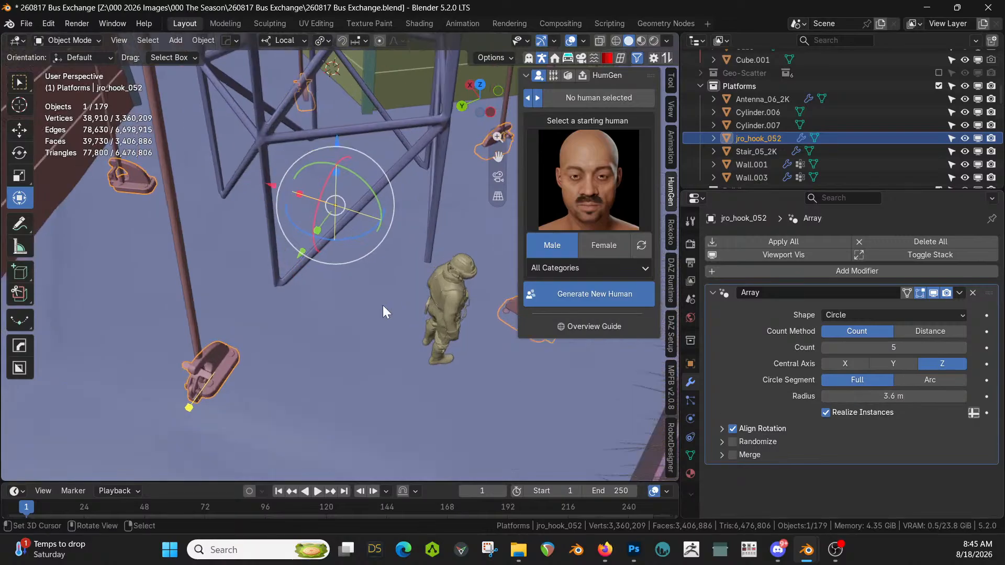
middle_click_drag(382, 306, 387, 224)
middle_click_drag(365, 259, 416, 256)
scroll(431, 240, "up", 1)
scroll(421, 261, "up", 1)
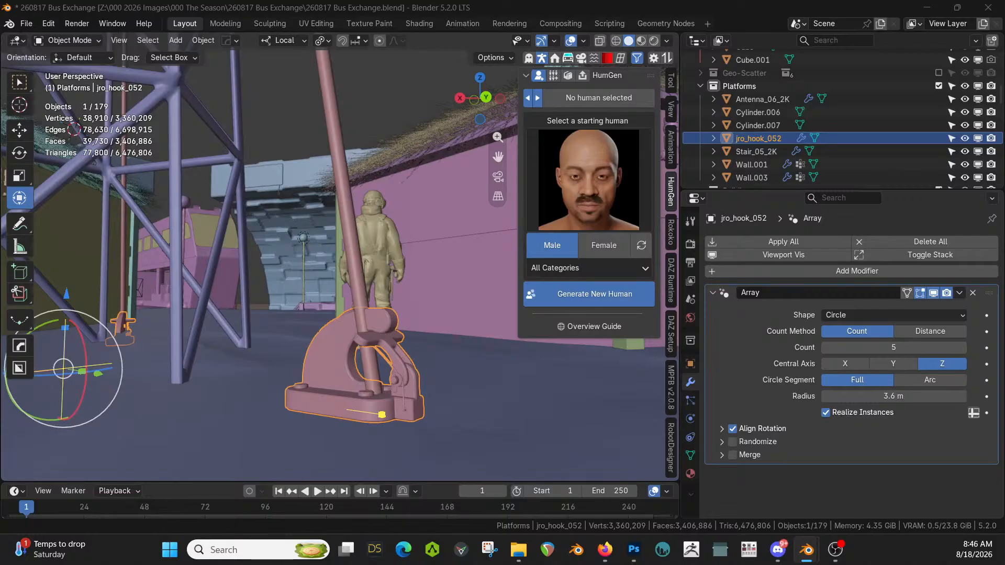
Delete the jro_hook_052 array and place the jro_hook_066 model near the tower's foot instead
key("x")
left_click(333, 398)
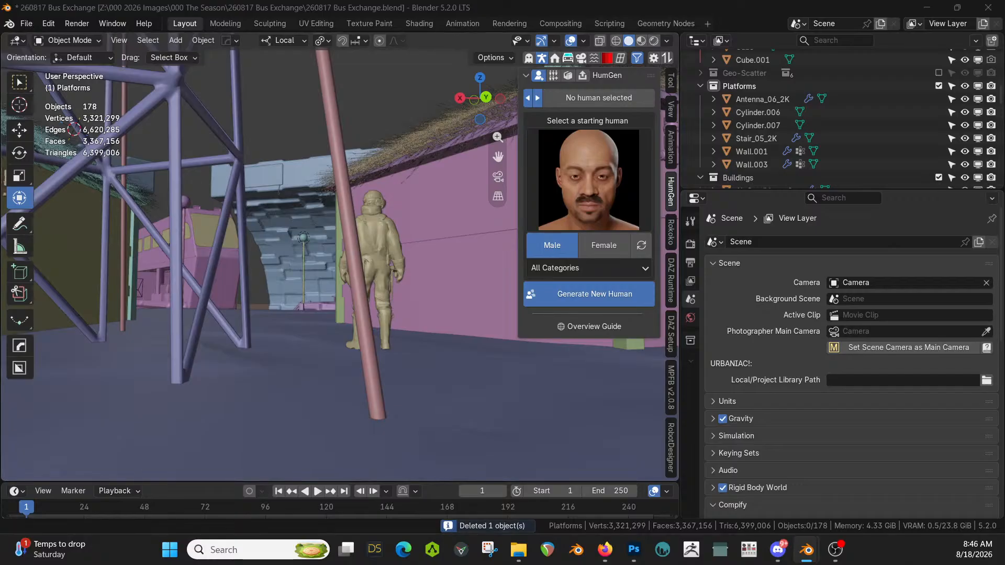
left_click_drag(278, 0, 233, 381)
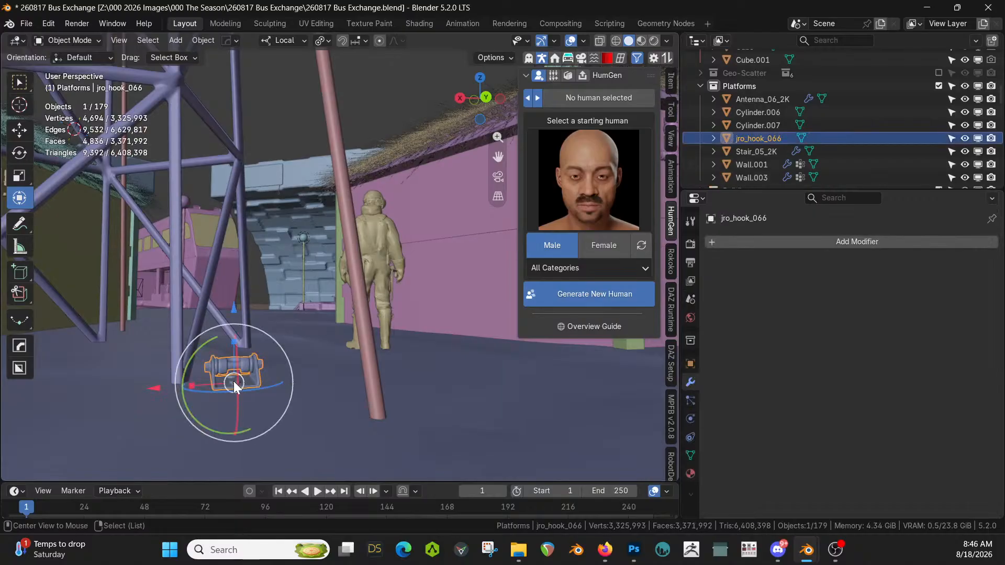
Clear the location of jro_hook_066 and raise it about 1.15 m along local Z
key("alt+g")
key("g")
key("z")
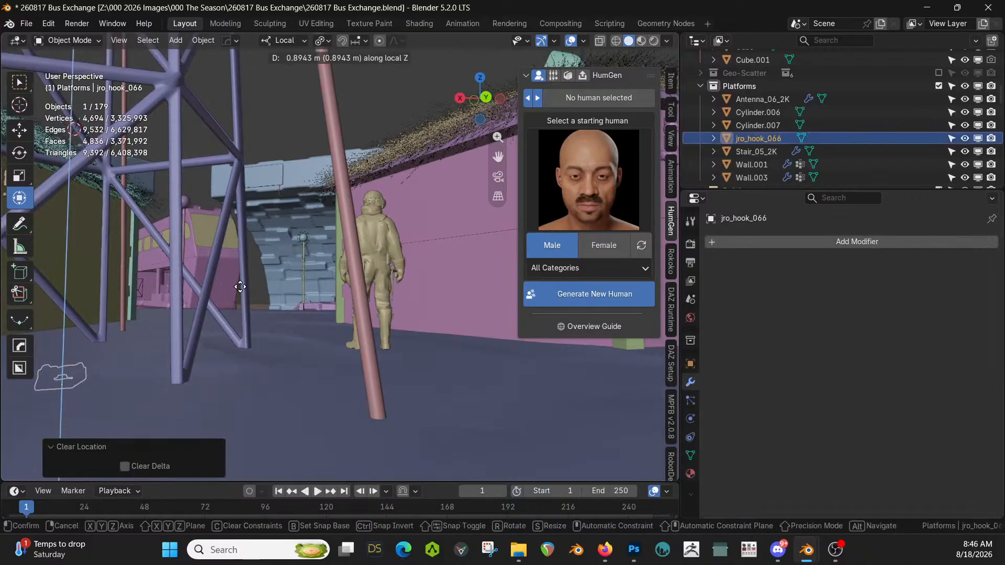
left_click(239, 264)
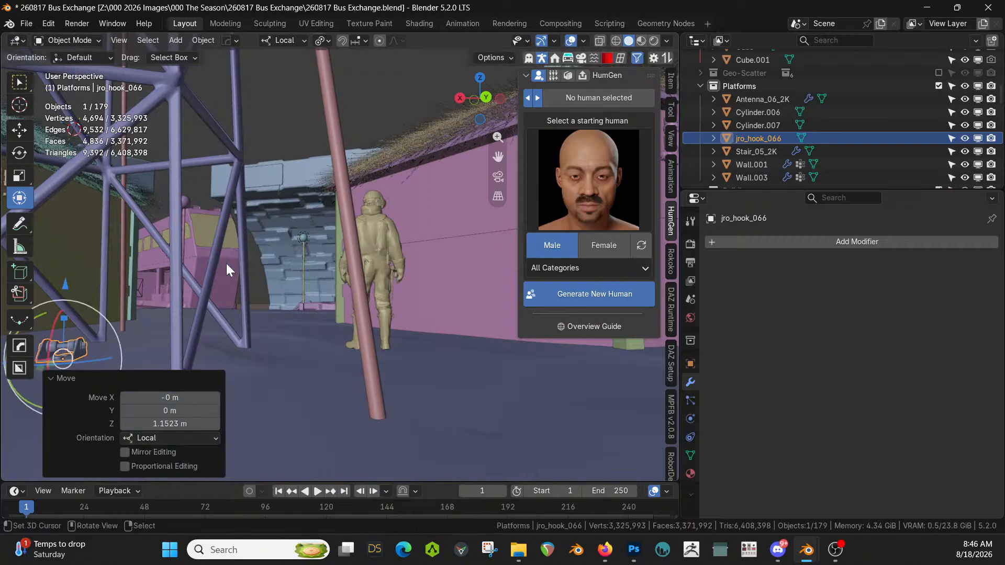
Add an Array modifier to jro_hook_066 with Circle shape and a count of 5
middle_click_drag(110, 317, 221, 309)
scroll(230, 309, "down", 2)
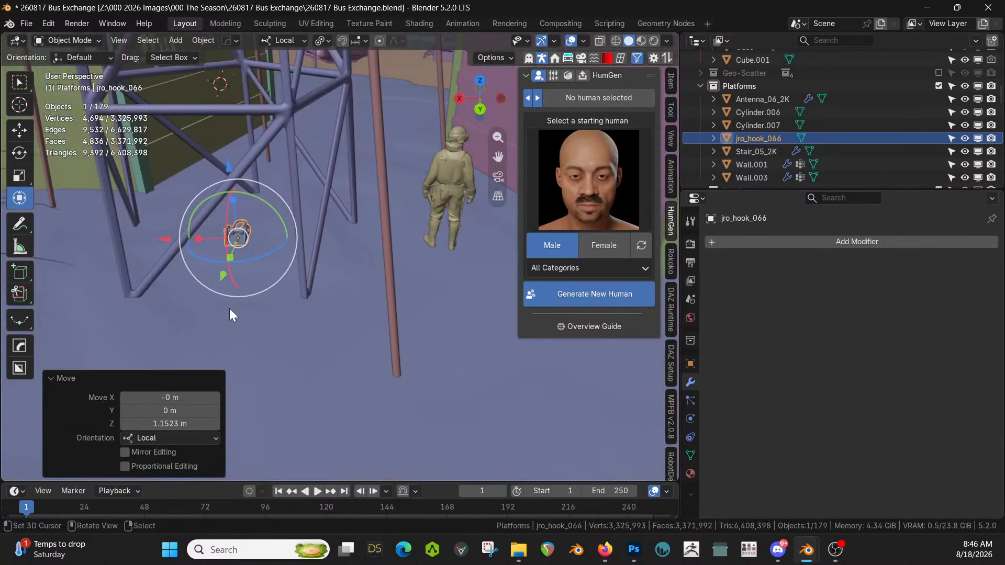
right_click(229, 309)
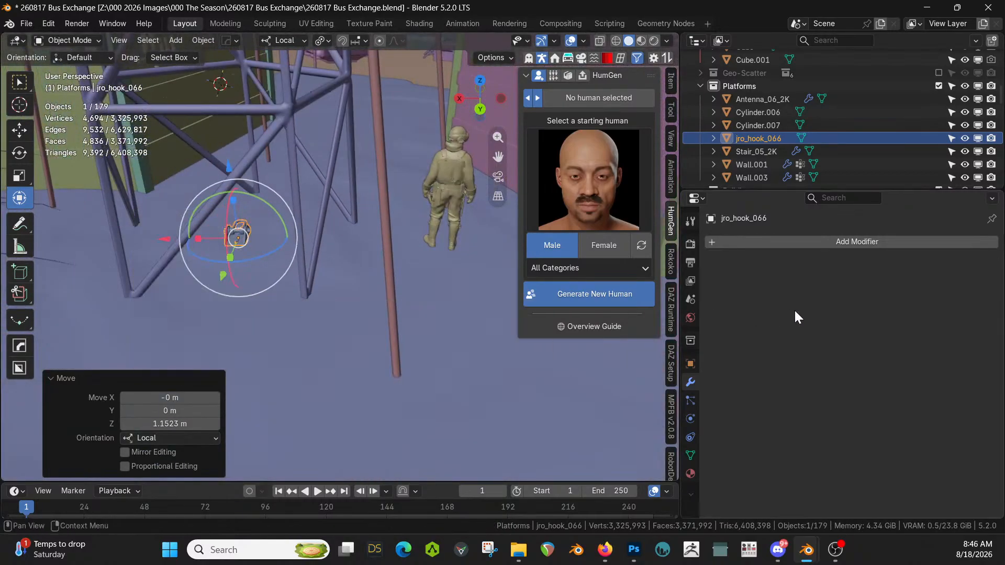
left_click(810, 243)
mouse_move(760, 241)
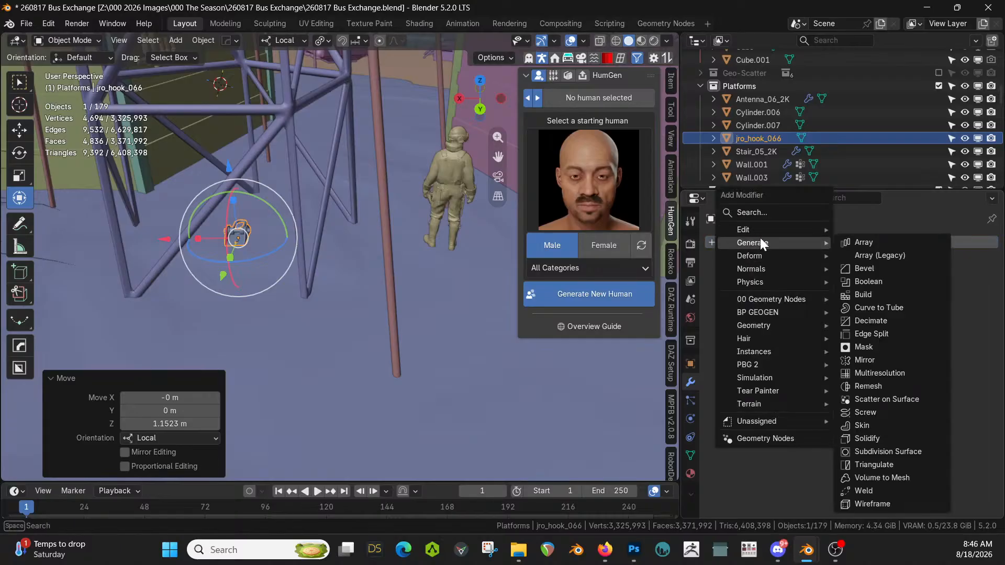
left_click(885, 244)
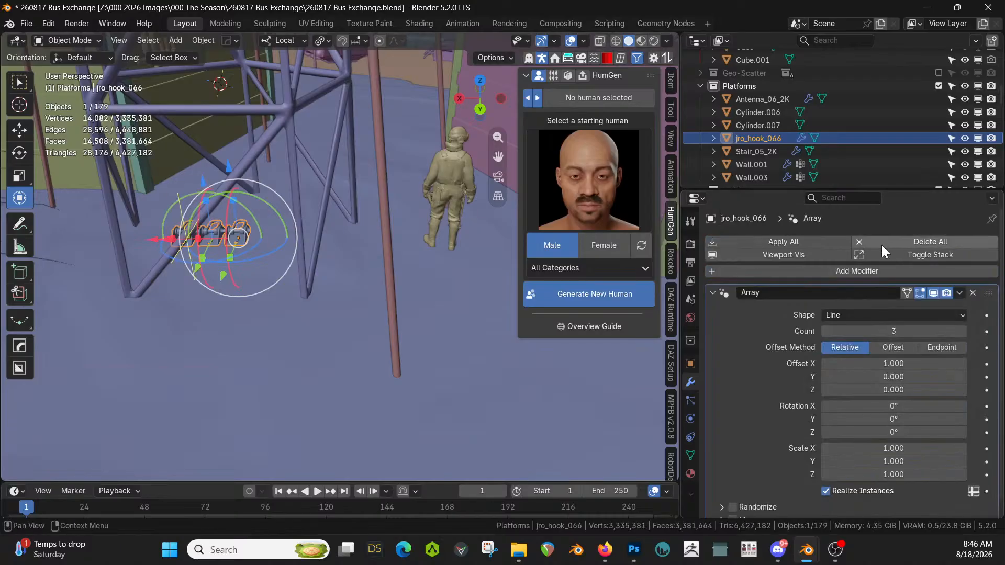
left_click(894, 315)
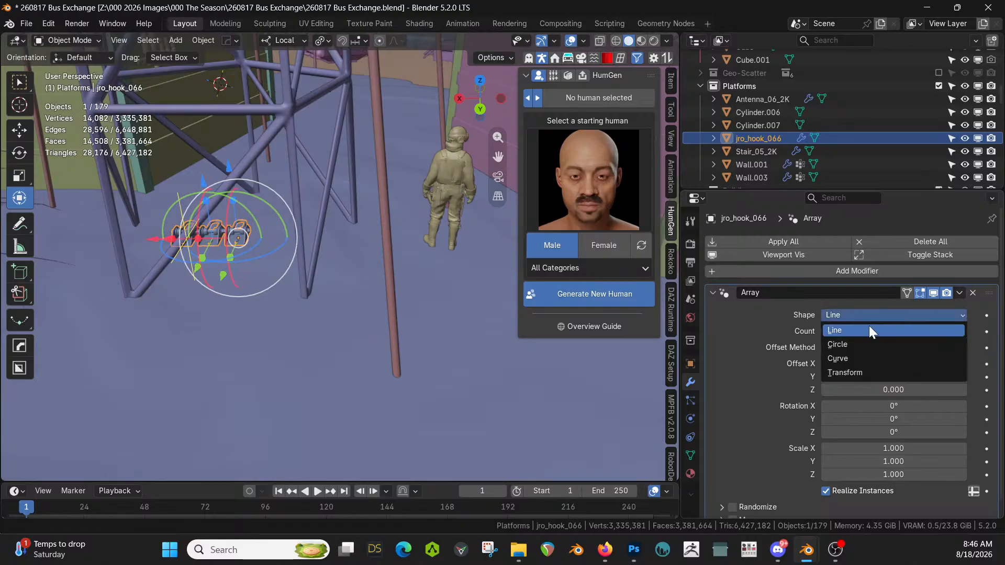
left_click(837, 343)
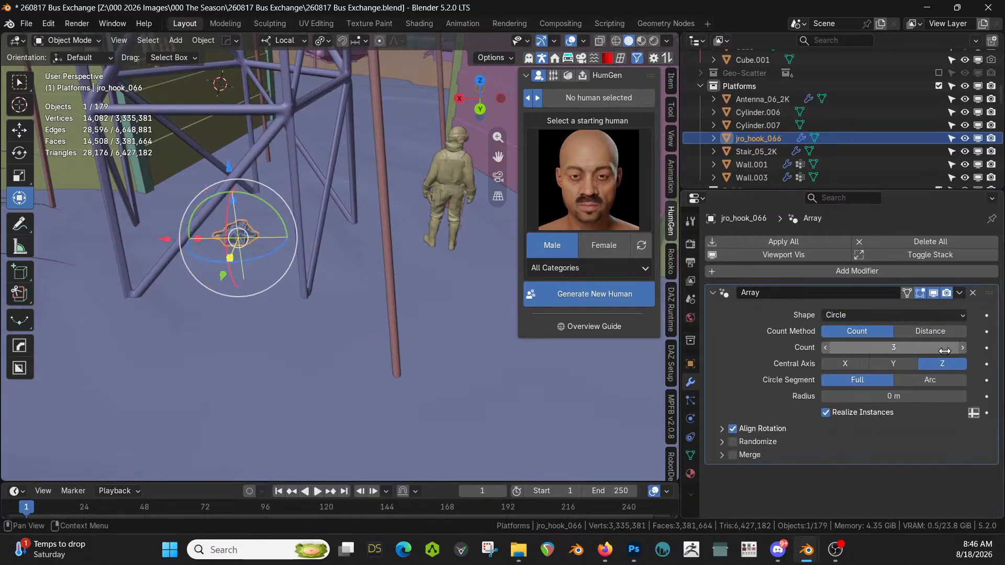
left_click(962, 348)
left_click(962, 347)
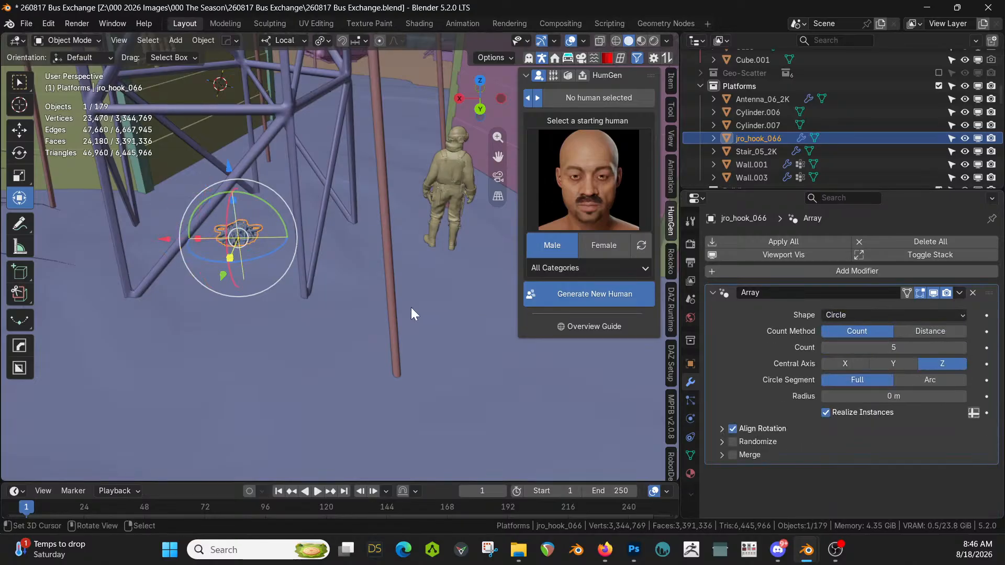
Rotate the hook array 36° about local Z and set its radius to about 4.04 m
type("sz36")
key("Return")
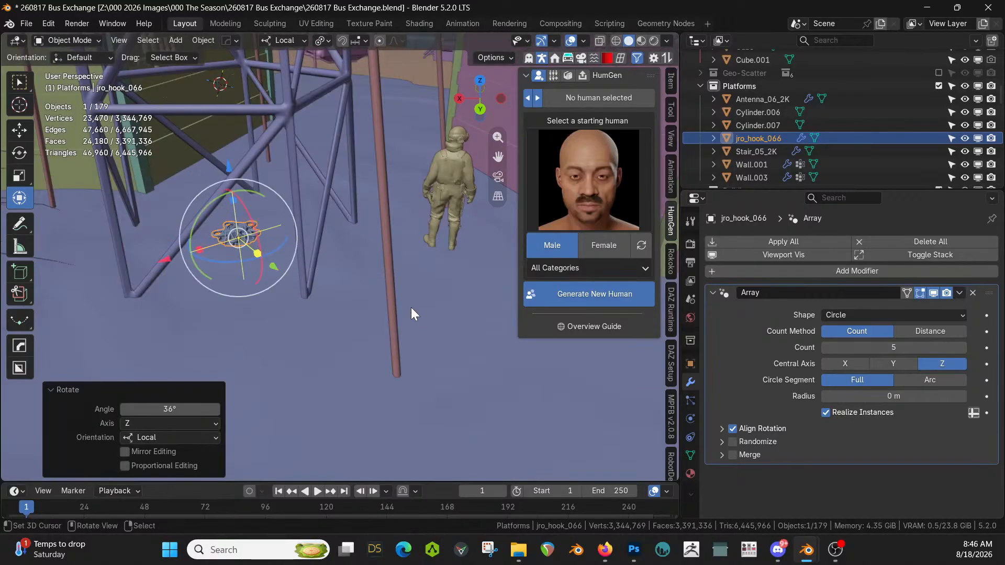
left_click_drag(893, 397, 949, 396)
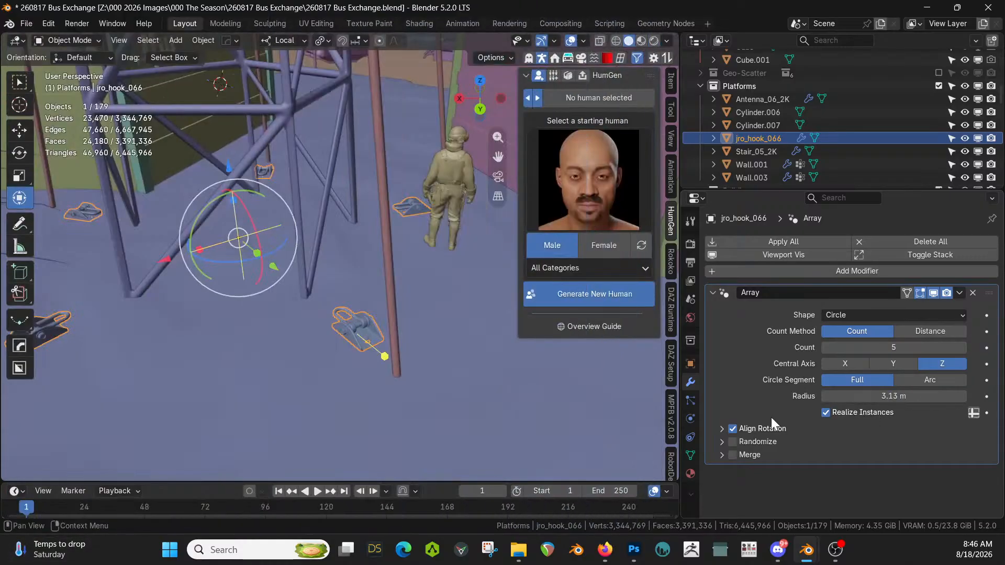
left_click_drag(872, 396, 886, 396)
Lower the hooks about 0.15 m along local Z and widen the array radius to 4.12 m to meet the rope ends
middle_click_drag(321, 300, 338, 256)
scroll(338, 256, "up", 3)
key("g")
key("z")
key("z")
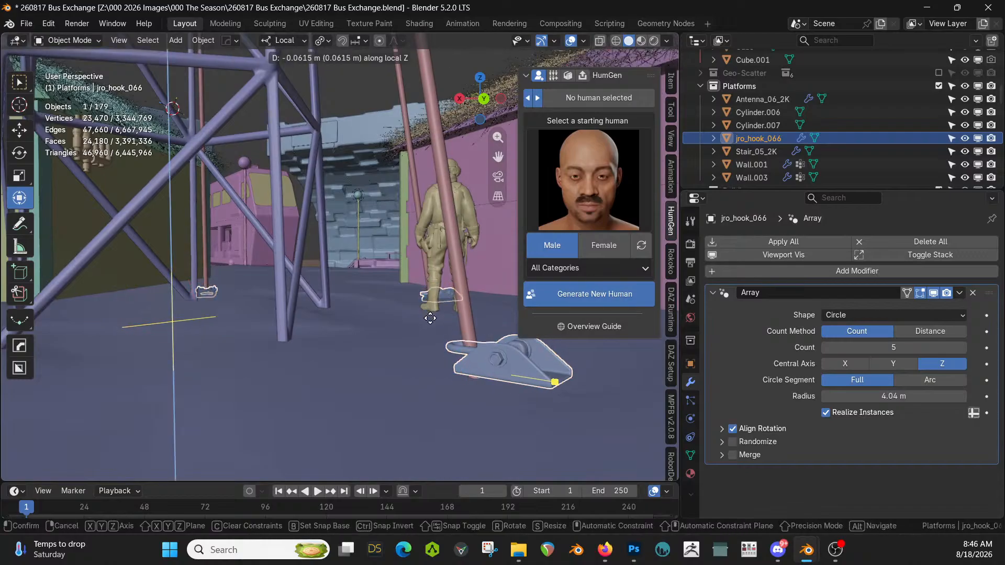
left_click(440, 284)
middle_click_drag(422, 337, 440, 372)
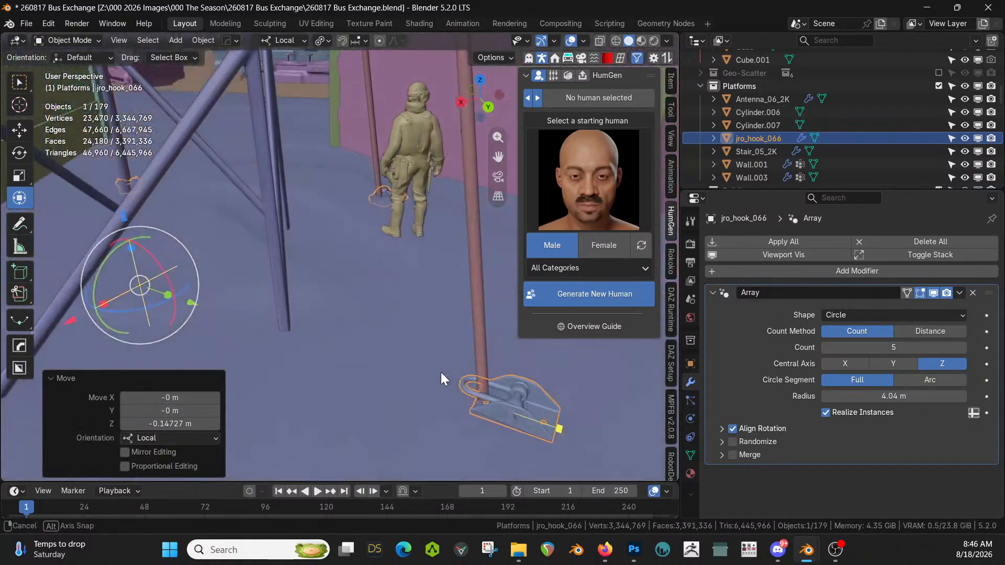
left_click_drag(908, 392, 922, 392)
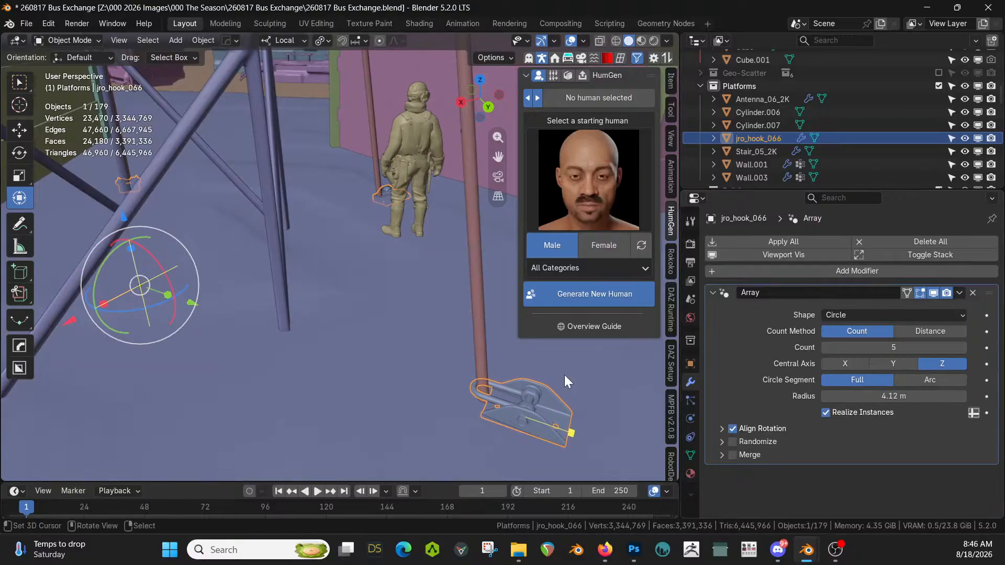
Check the hooks around the tower, select the ground mesh Wall.001 and enter Edit Mode on it
middle_click_drag(562, 376, 321, 398)
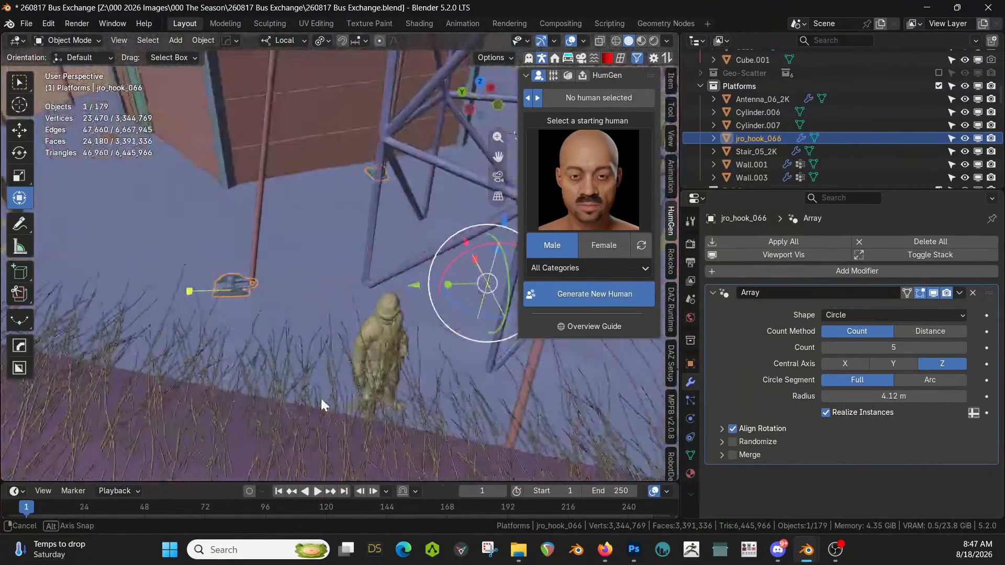
middle_click_drag(439, 385, 379, 366)
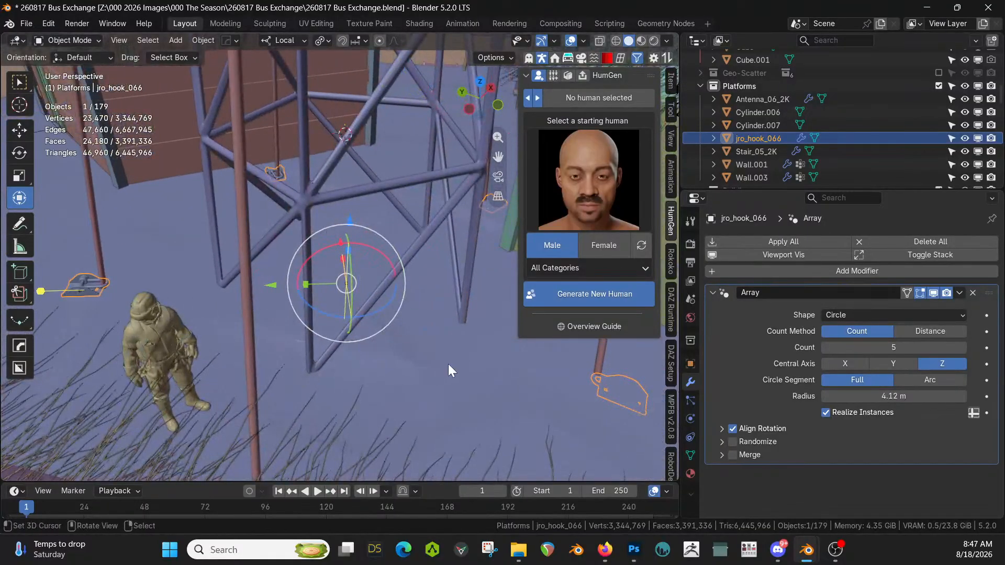
middle_click_drag(449, 364, 335, 348)
middle_click_drag(348, 348, 327, 324)
middle_click_drag(350, 316, 274, 401)
left_click(463, 315)
key("Tab")
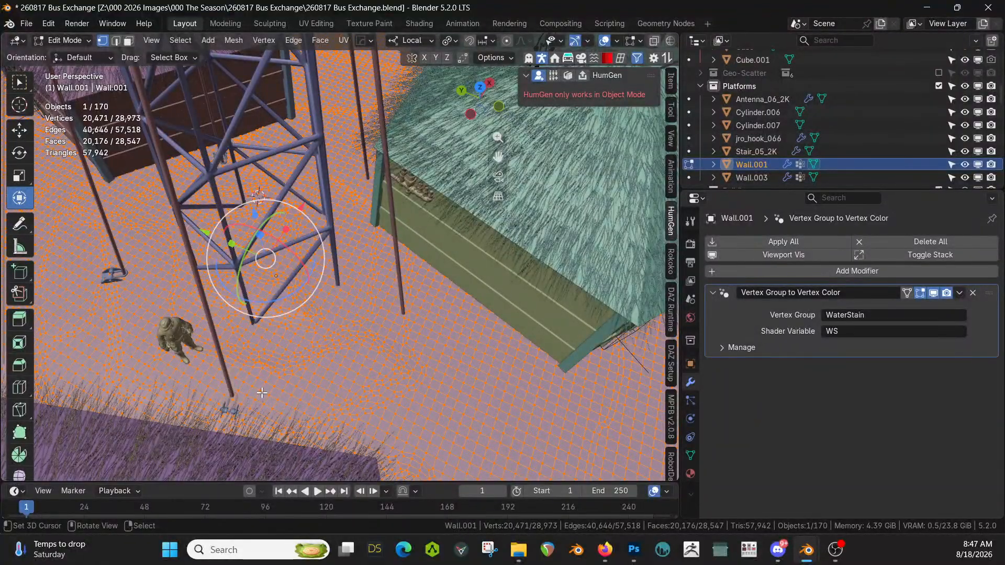
Select the five Wall.001 ground faces directly beneath the lower ends of the slanted ropes
left_click(238, 392)
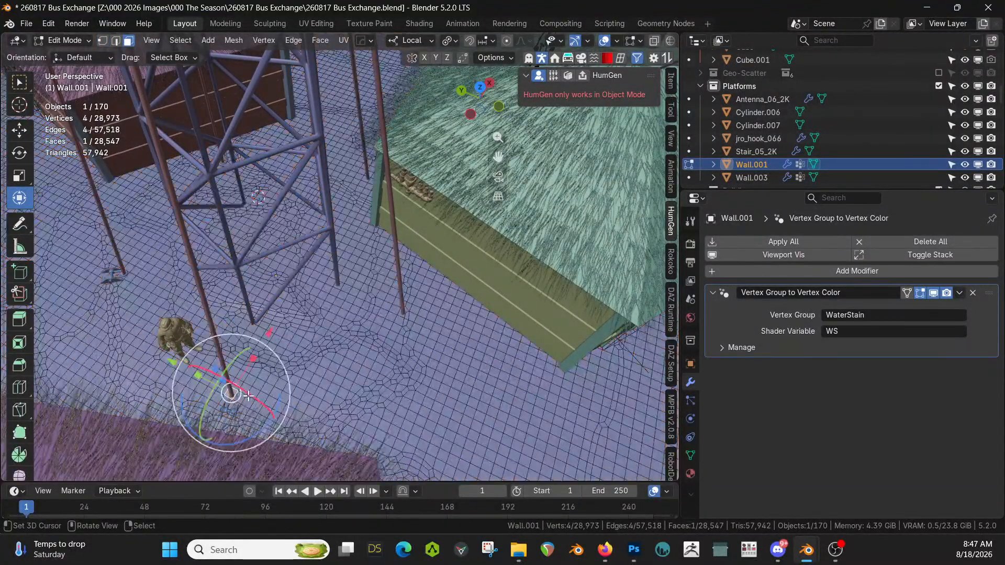
left_click(402, 313, "shift")
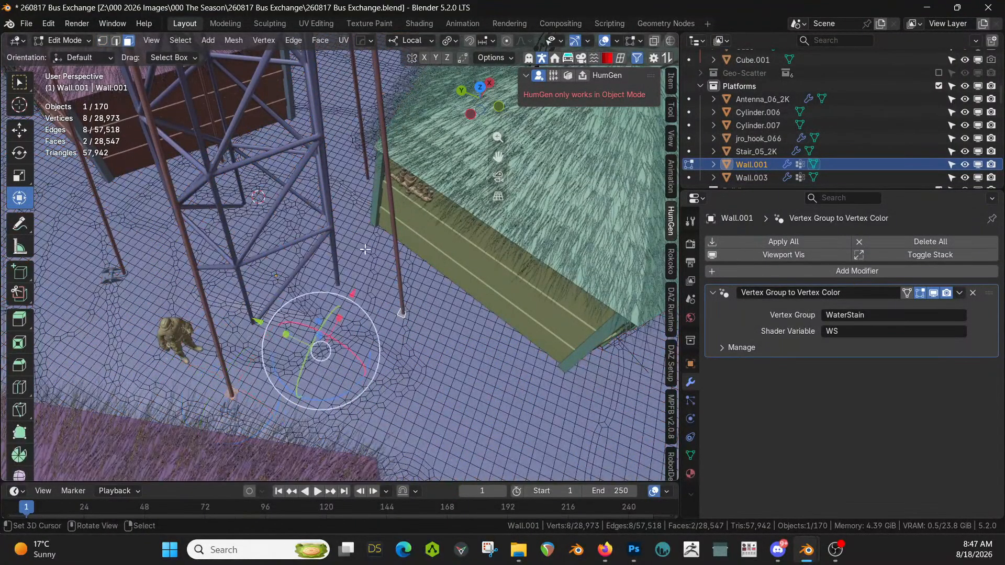
left_click(368, 179, "shift")
middle_click_drag(368, 179, 153, 272)
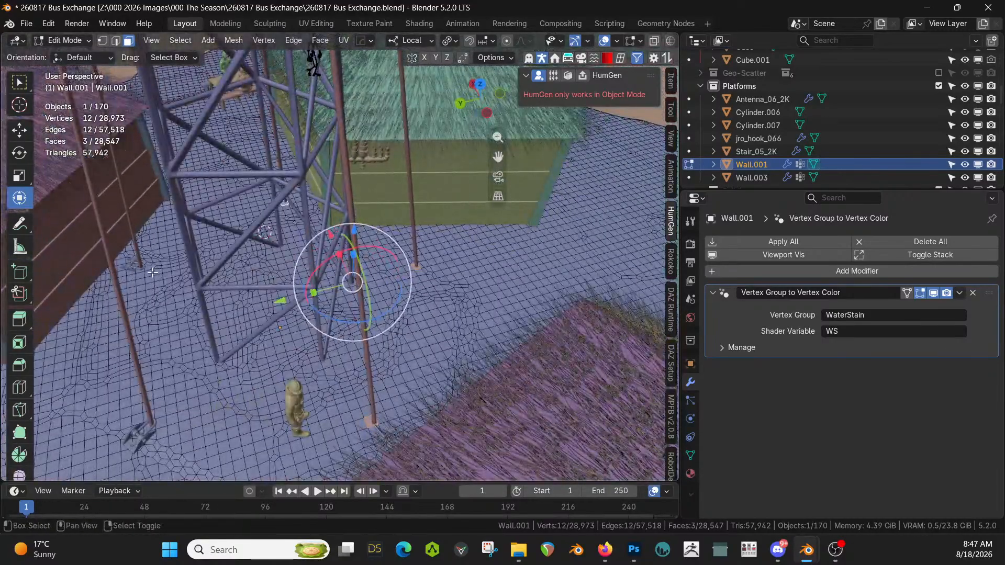
left_click(141, 268, "shift")
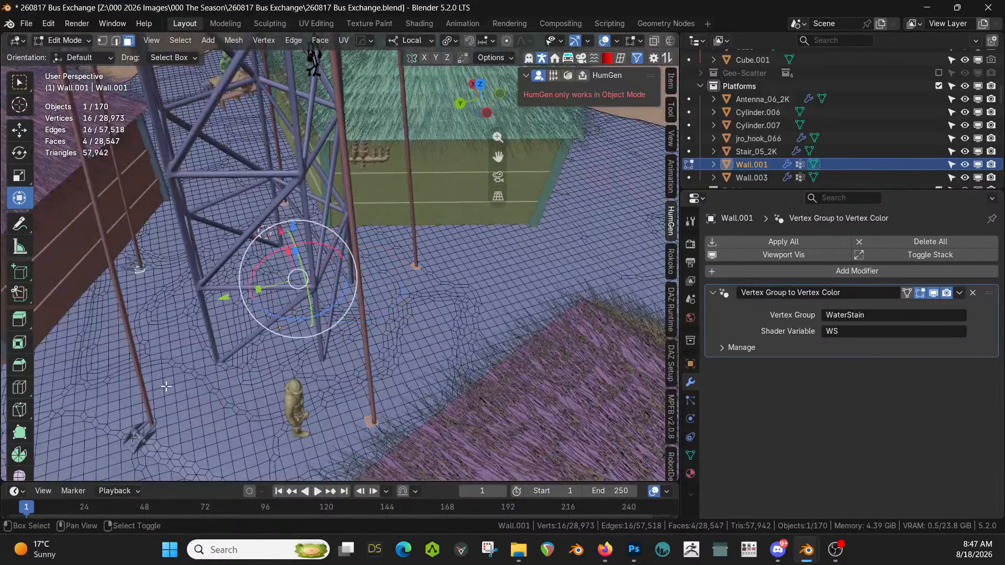
left_click(151, 424, "shift")
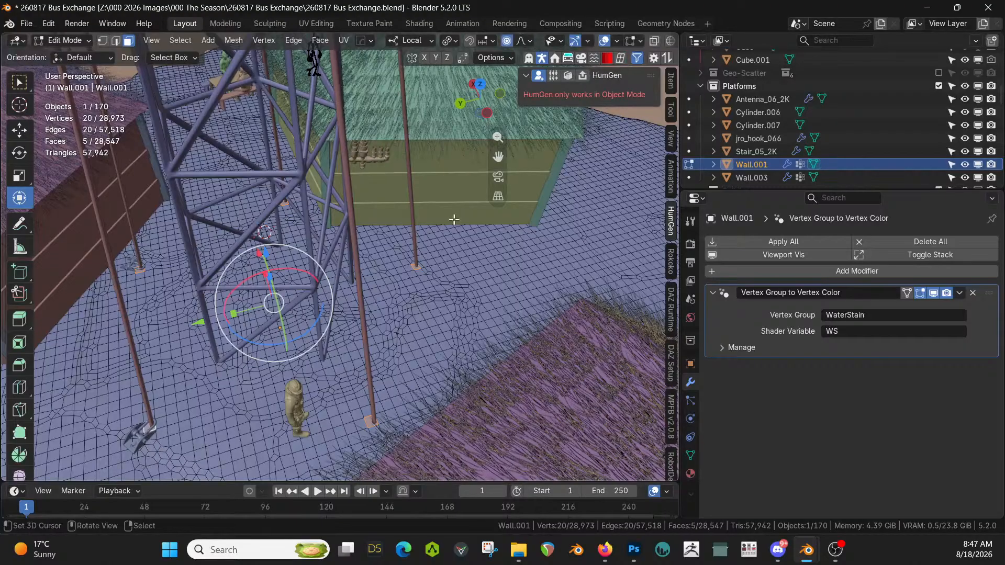
Set the proportional editing size to 0.33 m and flatten the five selected faces with a local Z scale of 0
left_click(524, 40)
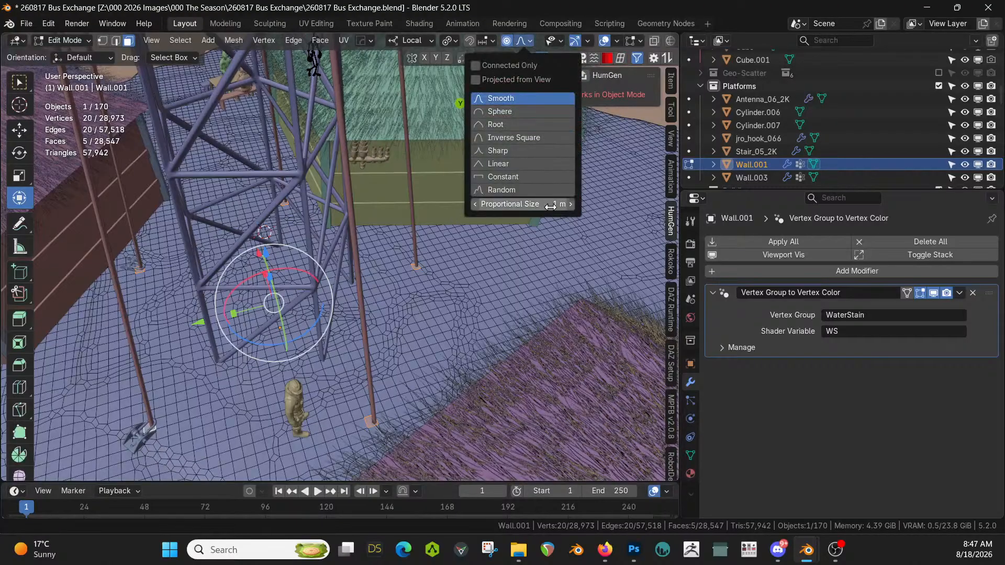
left_click(521, 204)
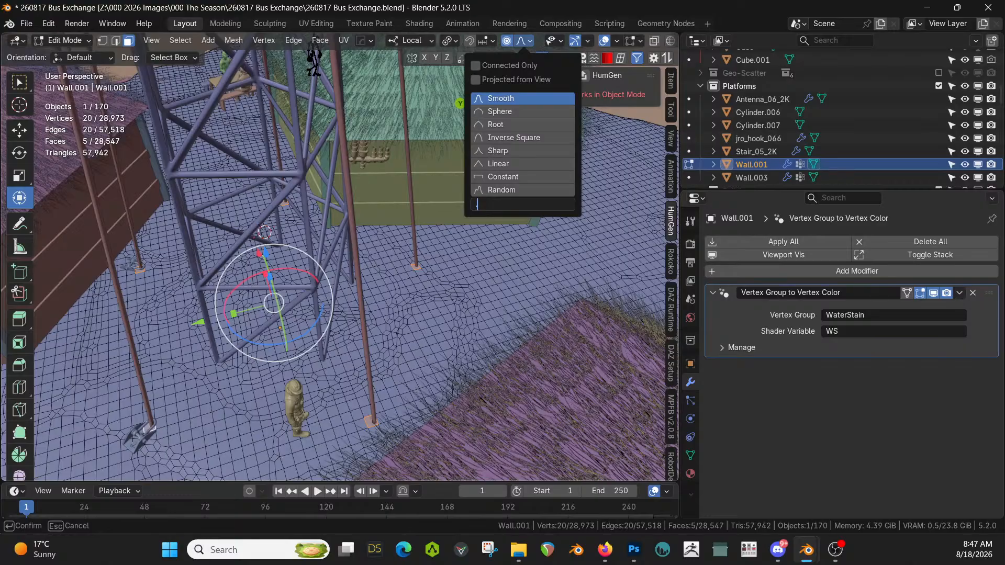
key("Return")
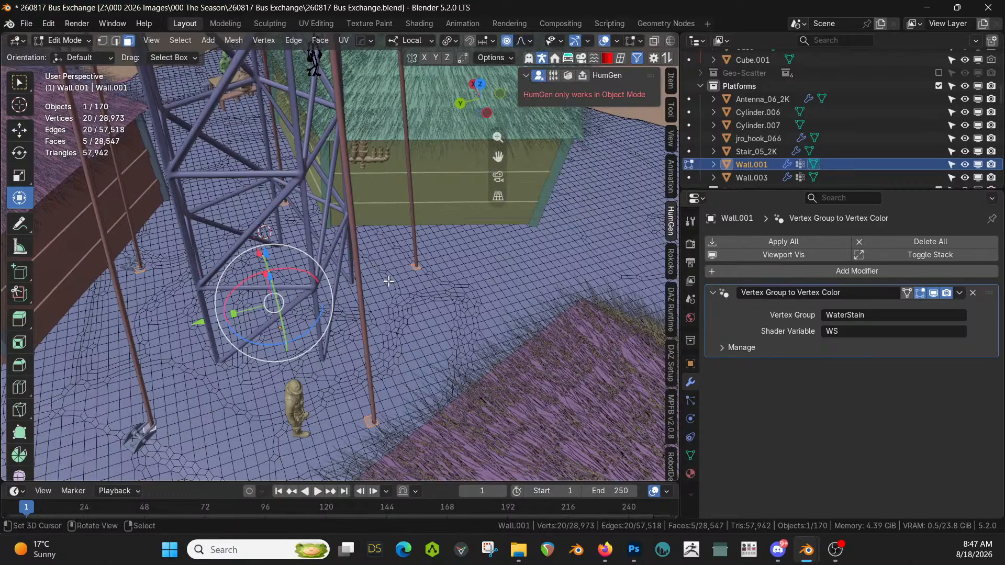
key("s")
key("z")
key("0")
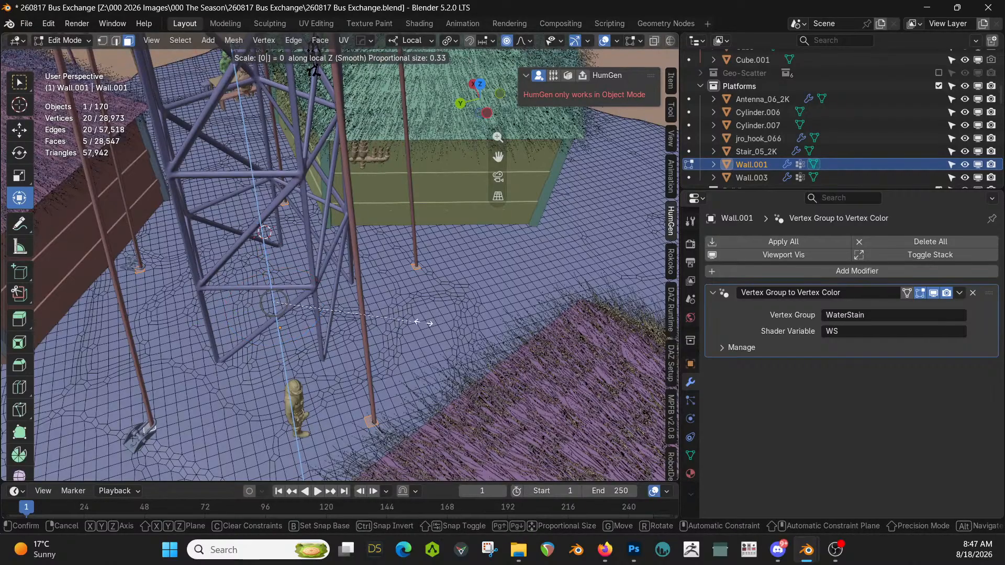
key("Return")
Lower the five faces about 0.07 m along local Z with a smooth proportional size of about 5.76 m
middle_click_drag(386, 310, 441, 281)
scroll(494, 288, "down", 3)
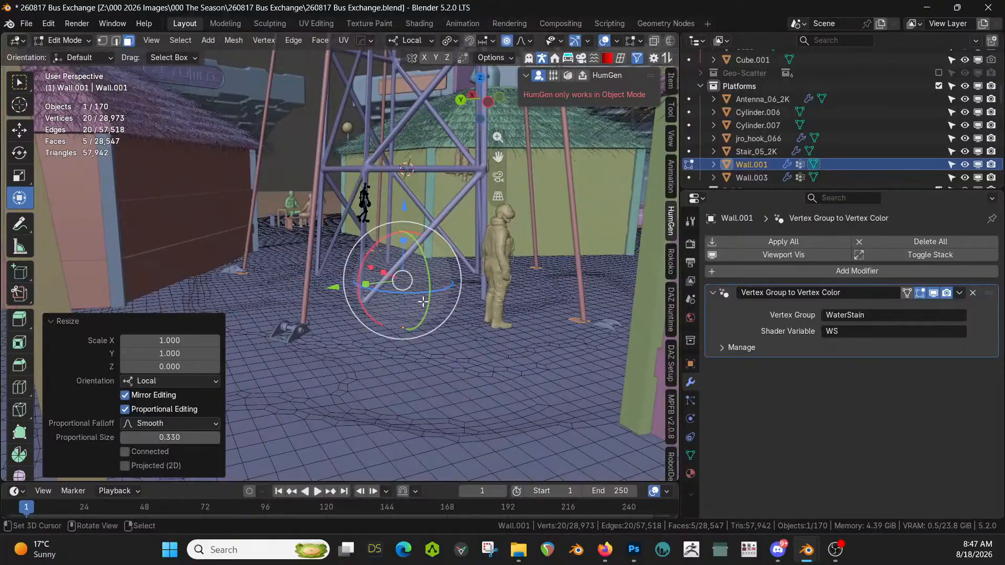
key("g")
key("z")
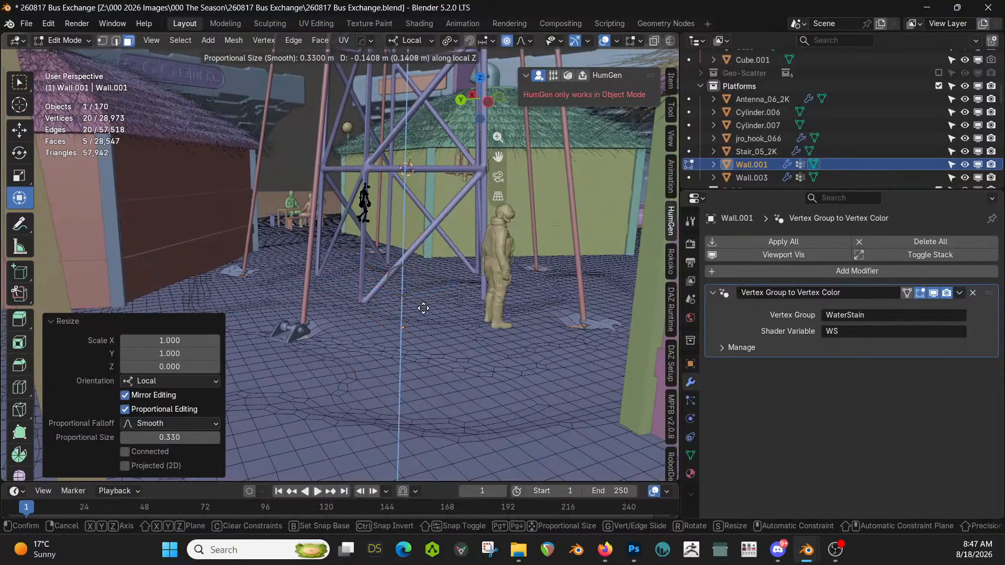
scroll(423, 308, "down", 17)
scroll(424, 308, "down", 11)
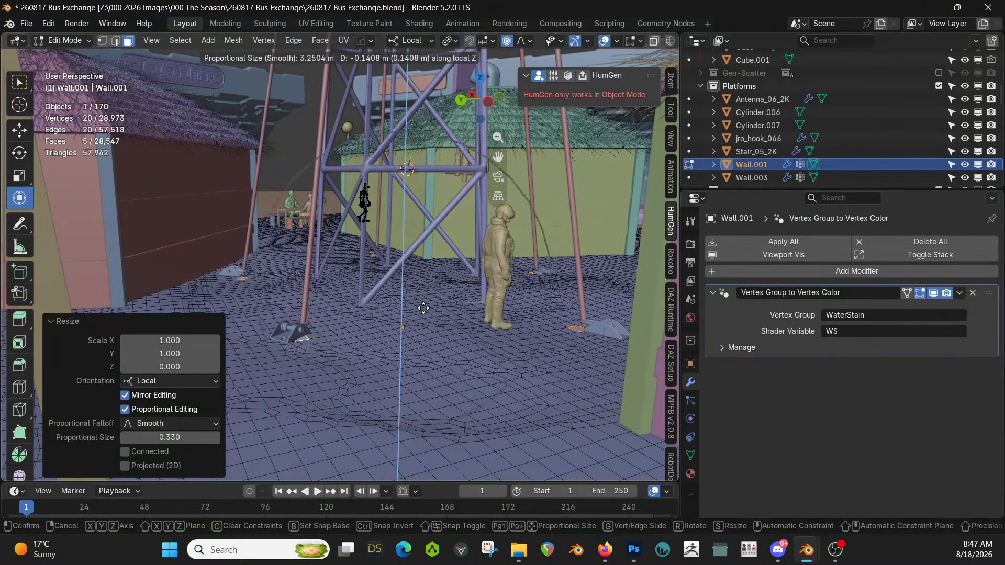
scroll(424, 307, "down", 2)
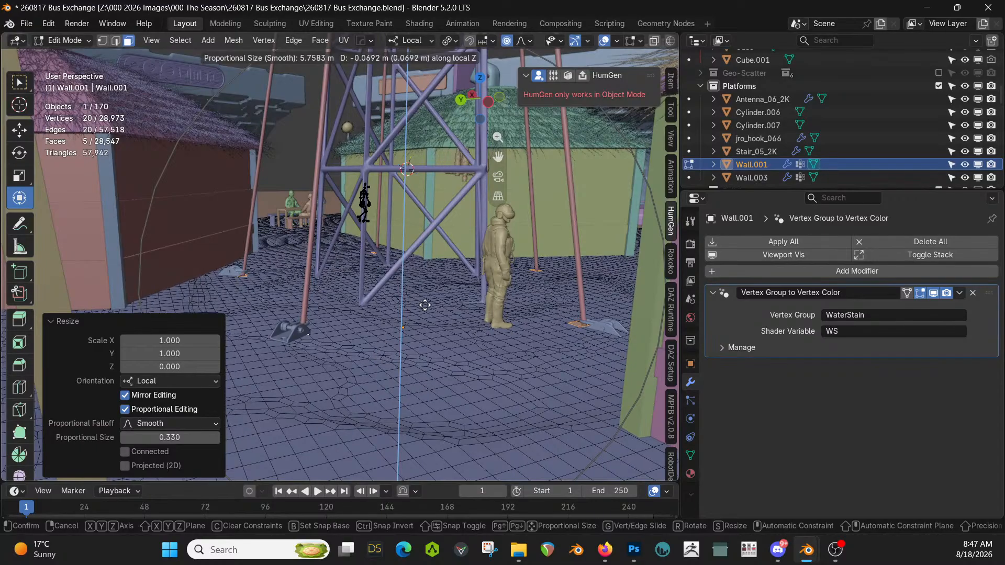
left_click(425, 305)
Try to flatten the five selected ground faces again with a scale of 0 along local Z
middle_click_drag(397, 289, 274, 308)
key("s")
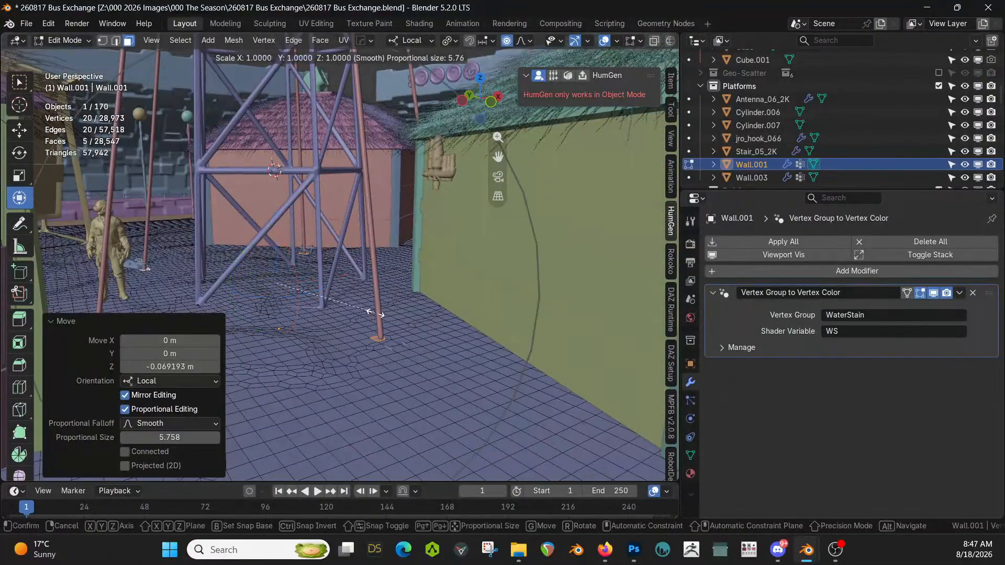
left_click(375, 313)
key("s")
key("z")
key("z")
type("0")
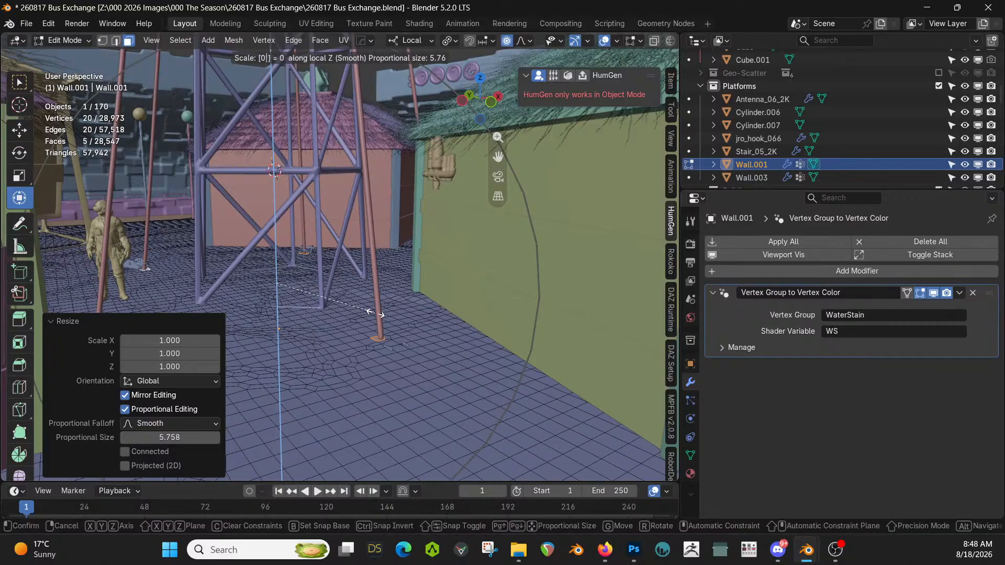
key("Return")
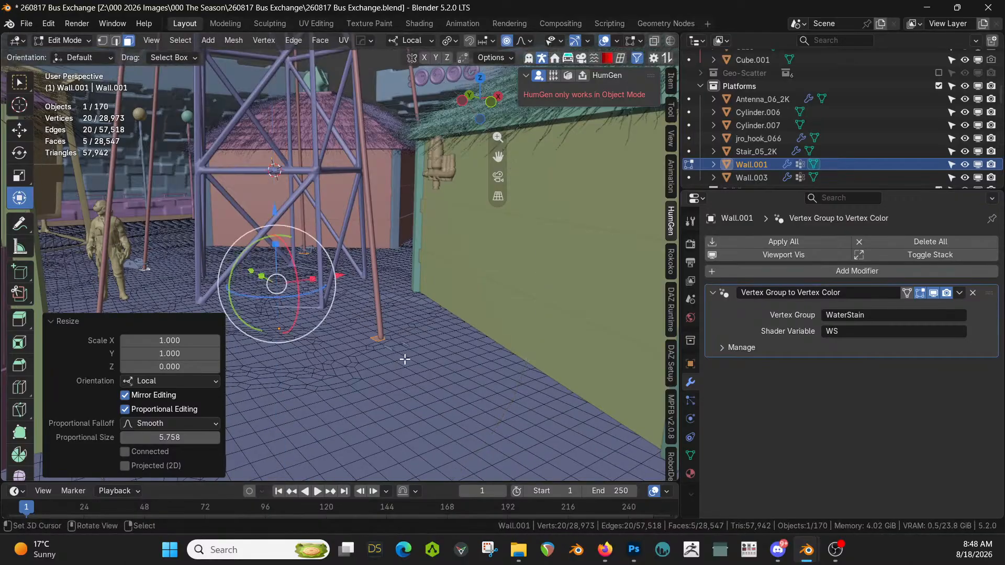
Lower the ground face under the rope end beside the green hut about 0.16 m along local Z, with a proportional size of about 2.95 m
middle_click_drag(405, 359, 439, 388)
key("Tab")
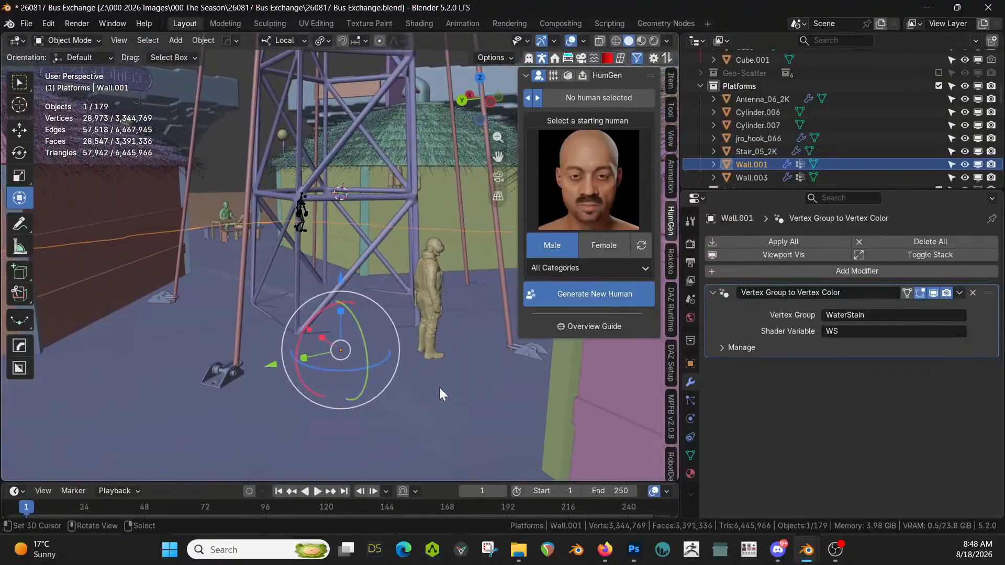
middle_click_drag(479, 359, 353, 360)
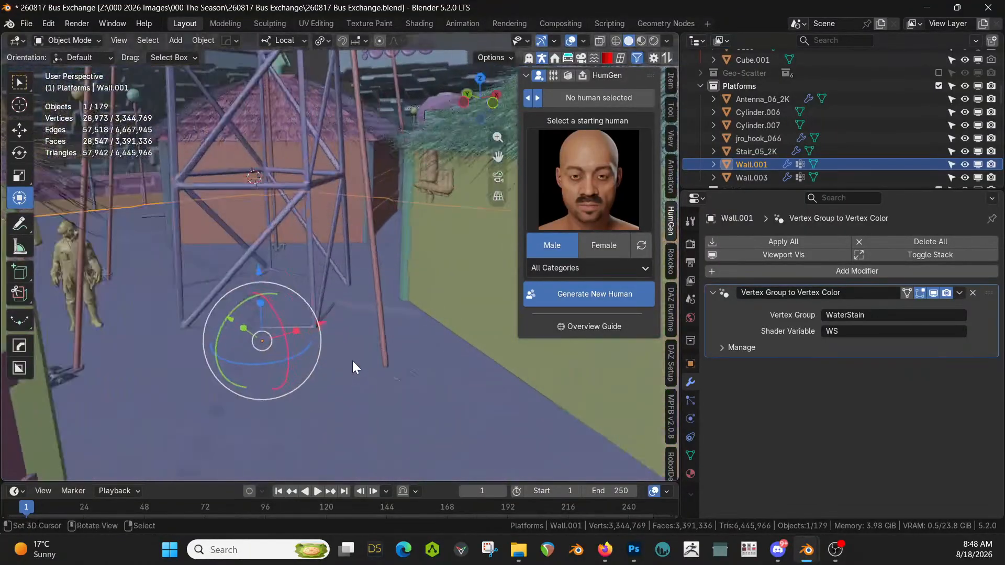
key("Tab")
left_click(390, 369)
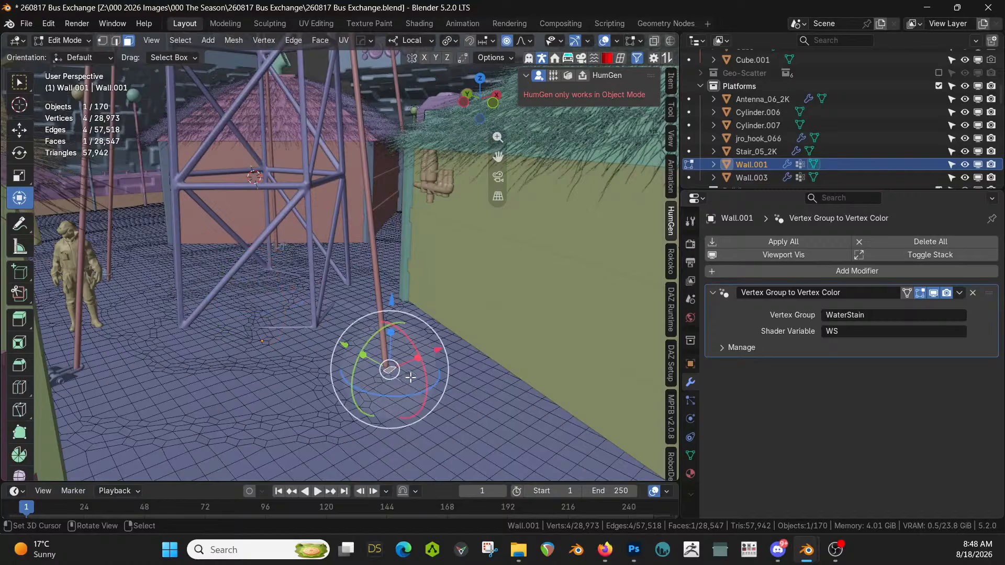
key("g")
key("z")
scroll(411, 382, "up", 7)
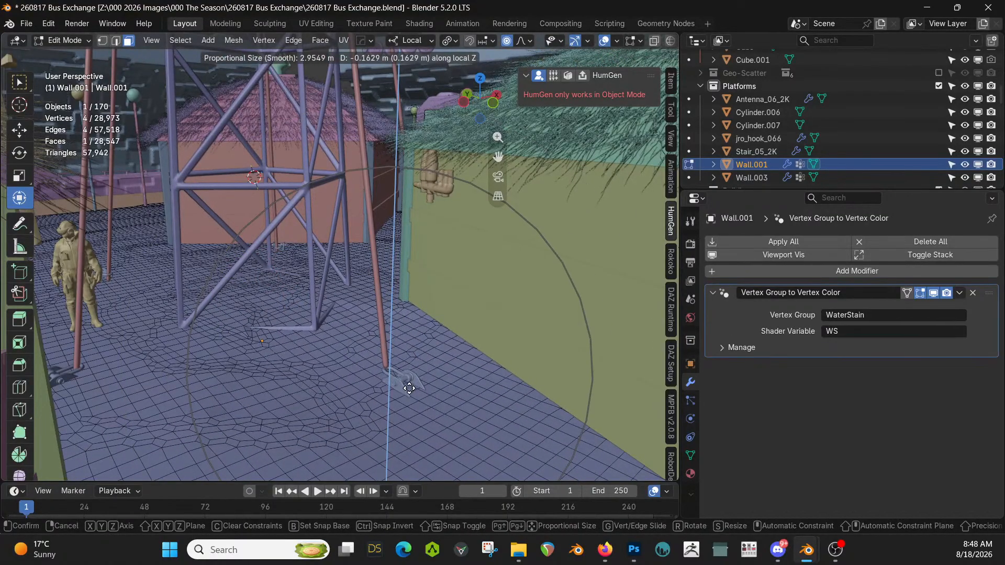
left_click(410, 388)
Return to Object Mode and examine the tower, ropes and surrounding ground in solid and rendered shading
mouse_move(409, 388)
middle_mouse_down()
mouse_move(424, 352)
mouse_move(405, 375)
middle_mouse_up()
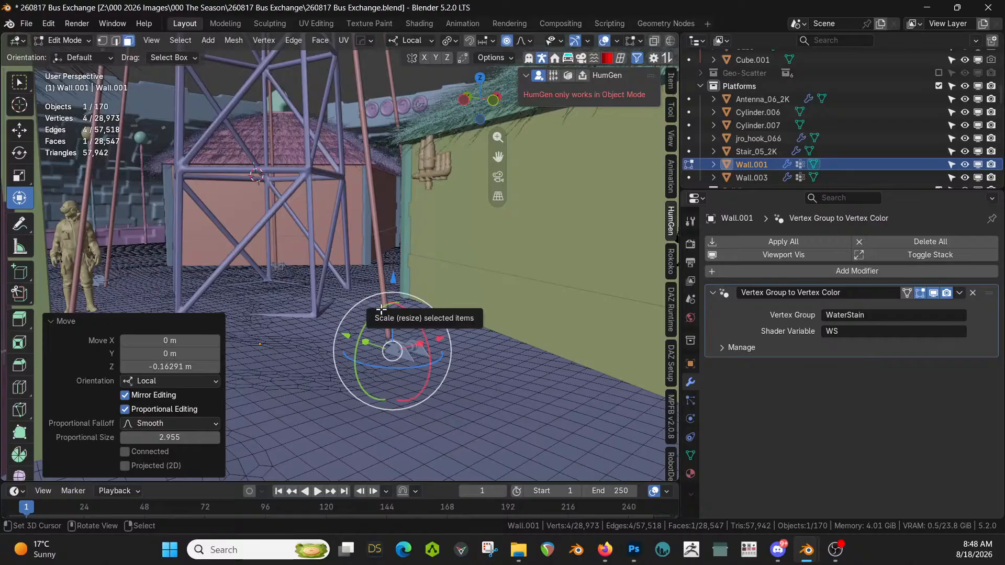
middle_click_drag(398, 345, 443, 360)
key("Tab")
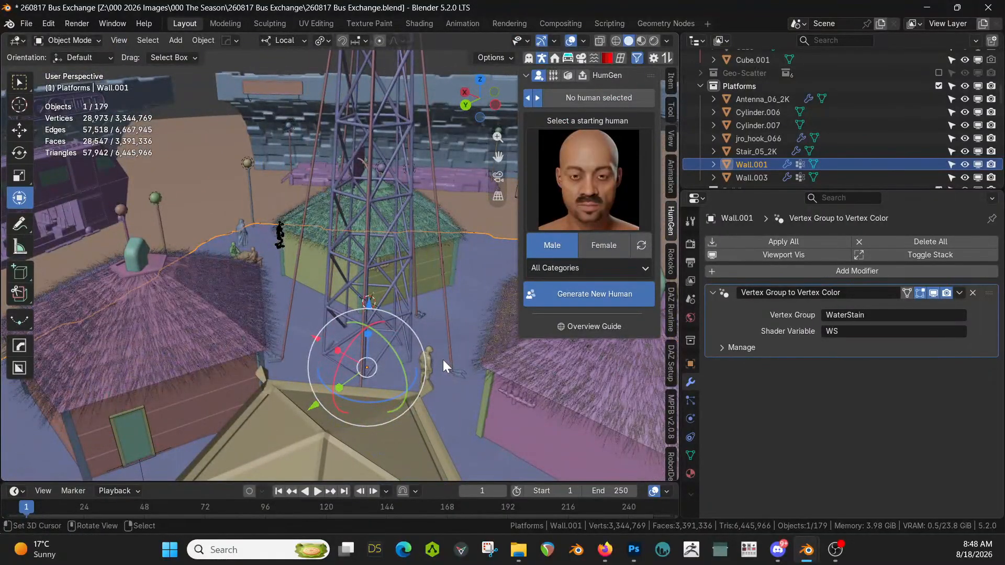
middle_click_drag(372, 384, 435, 388)
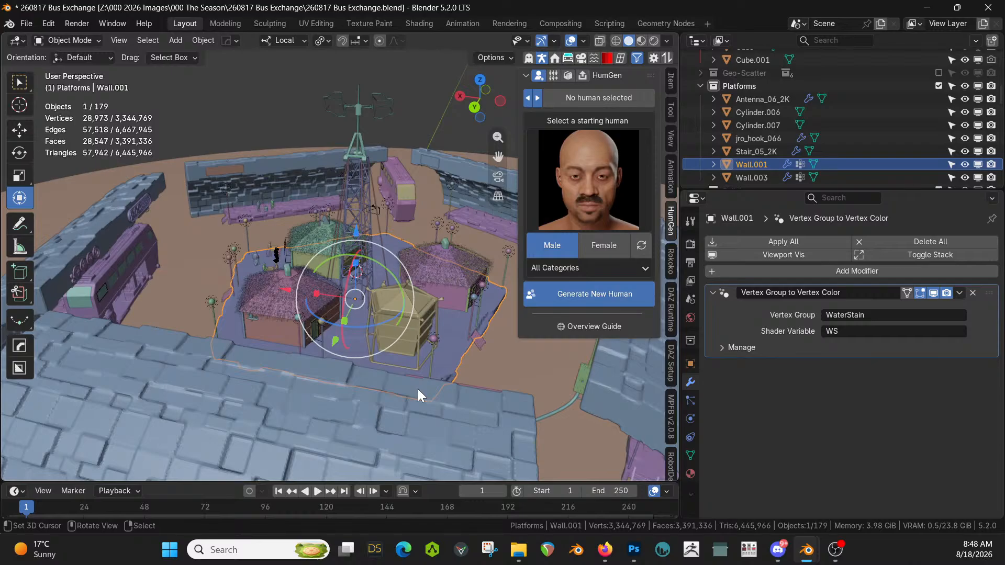
mouse_move(400, 344)
middle_mouse_down()
mouse_move(381, 355)
mouse_move(347, 347)
mouse_move(526, 369)
mouse_move(468, 382)
mouse_move(542, 383)
mouse_move(595, 425)
mouse_move(492, 404)
mouse_move(508, 411)
mouse_move(417, 366)
mouse_move(418, 351)
mouse_move(398, 325)
mouse_move(393, 332)
middle_mouse_up()
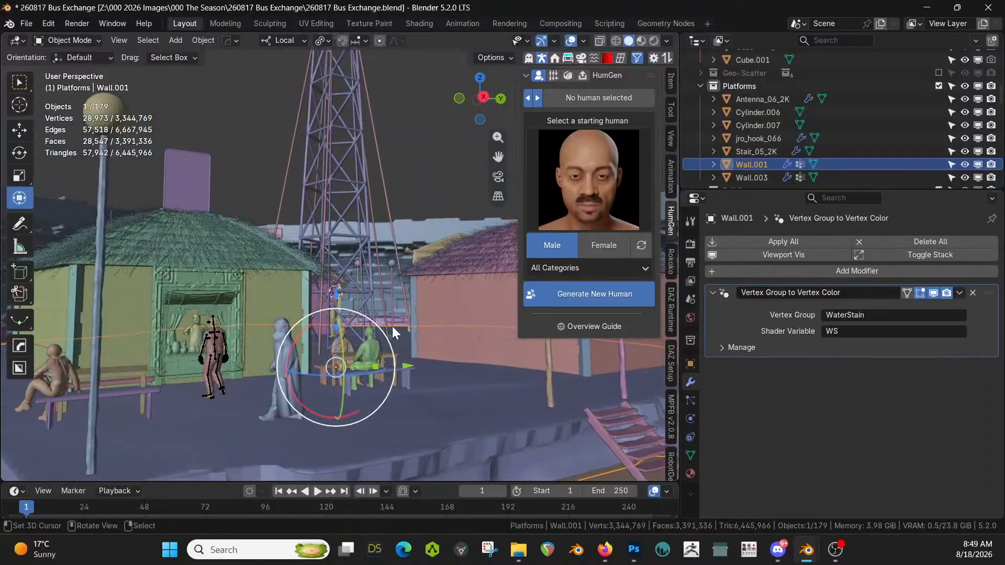
key("z")
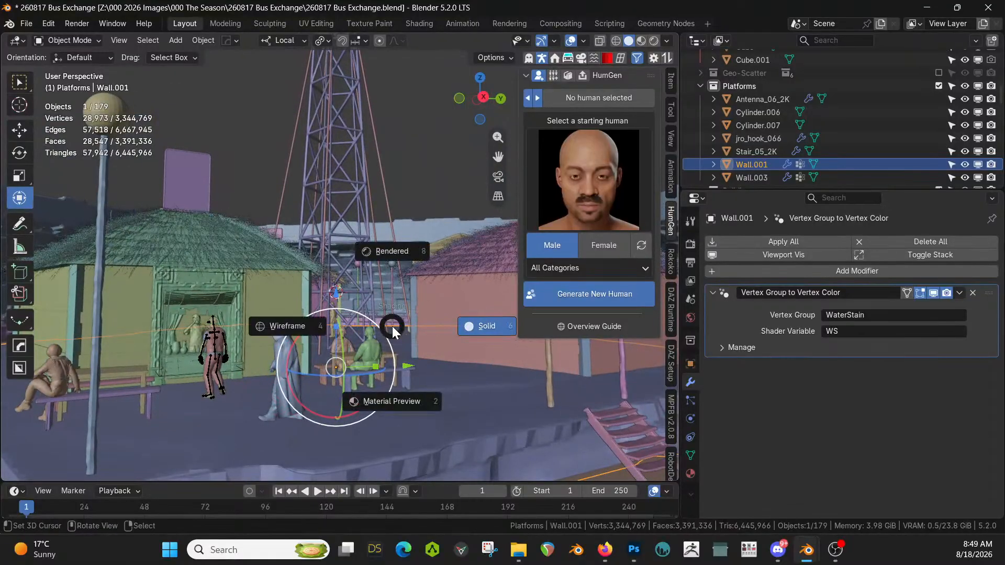
key("8")
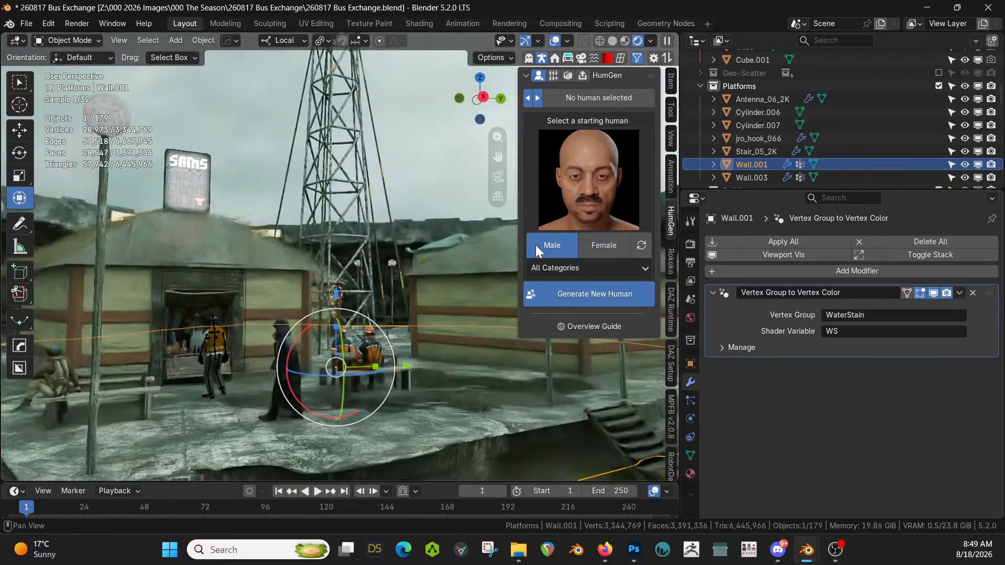
left_click_drag(406, 360, 407, 363)
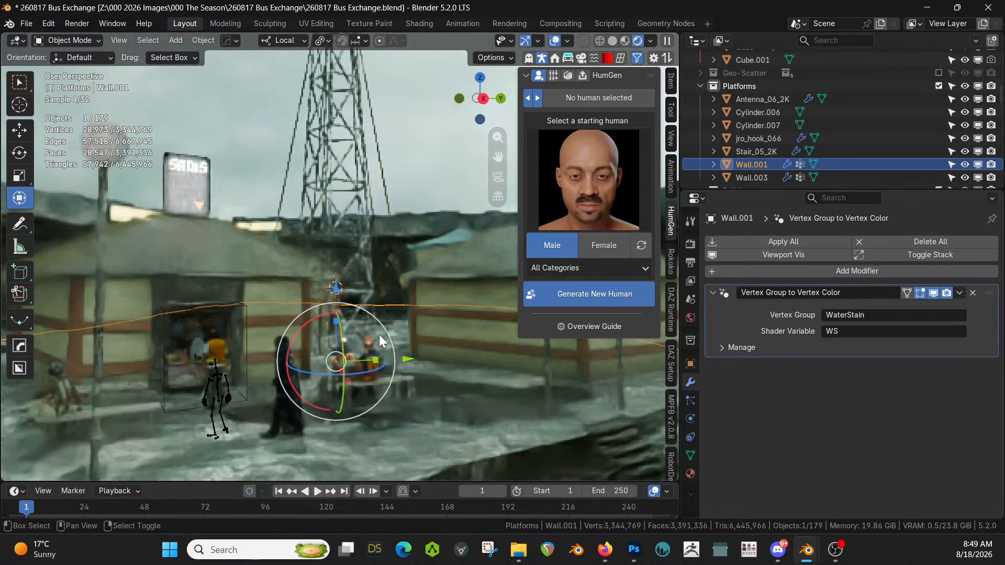
middle_click_drag(403, 366, 315, 290, "shift")
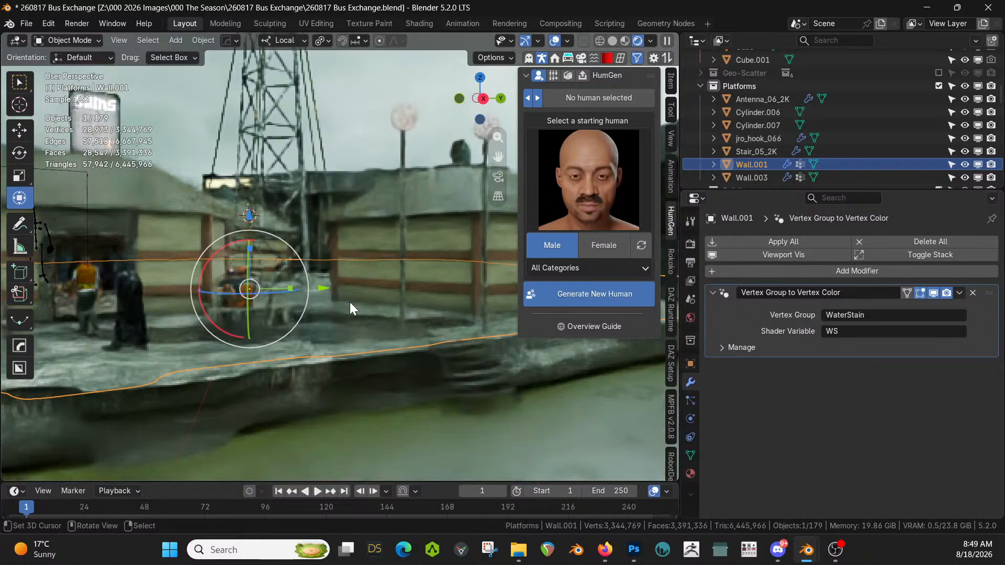
key("z")
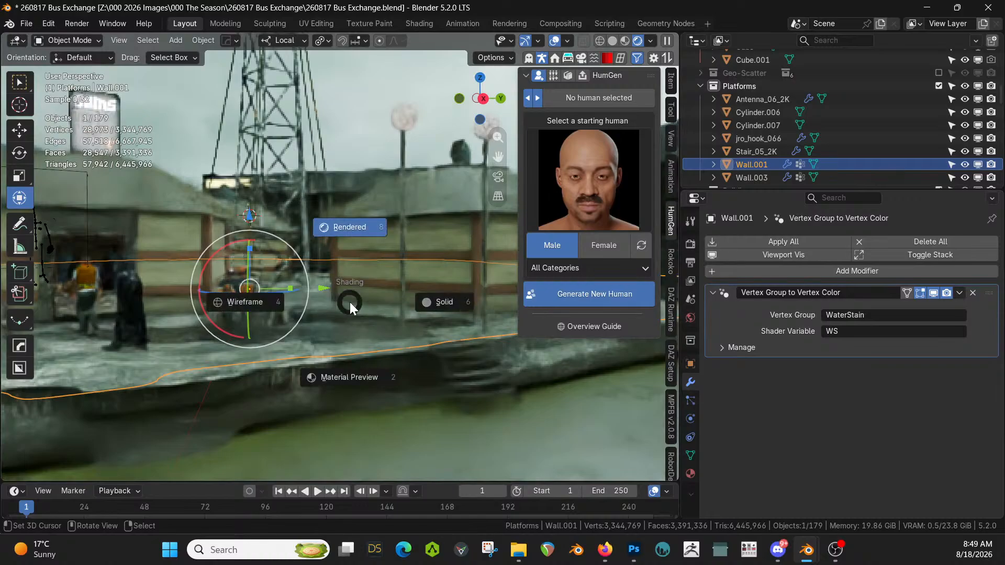
key("6")
Select jro_hook_066 at the tower base and apply its circular Array modifier
mouse_move(357, 293)
middle_mouse_down()
mouse_move(369, 353)
mouse_move(311, 432)
mouse_move(317, 331)
mouse_move(358, 313)
mouse_move(382, 277)
mouse_move(570, 219)
mouse_move(595, 216)
mouse_move(608, 229)
middle_mouse_up()
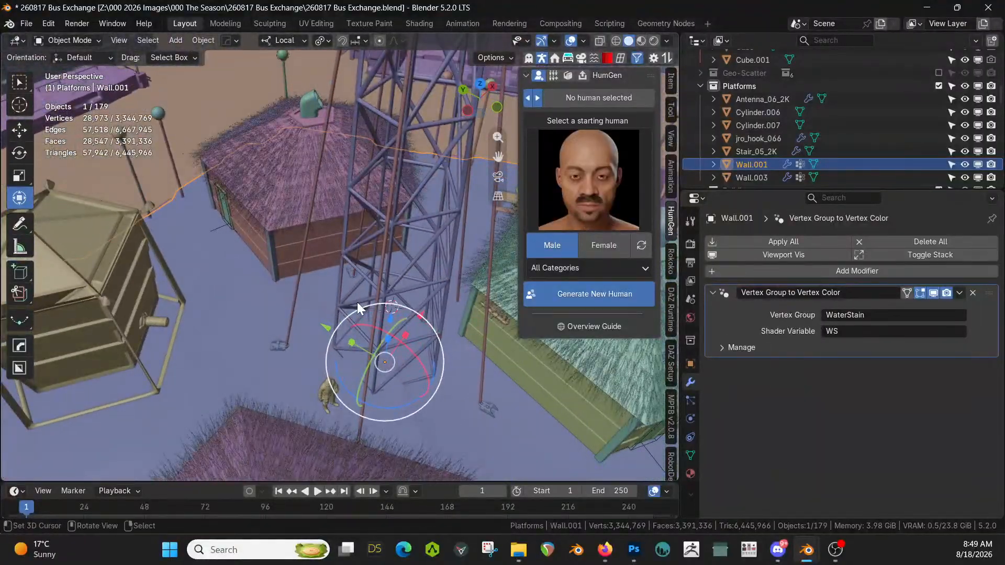
scroll(357, 301, "up", 3)
middle_click_drag(356, 300, 401, 228, "shift")
left_click(285, 317)
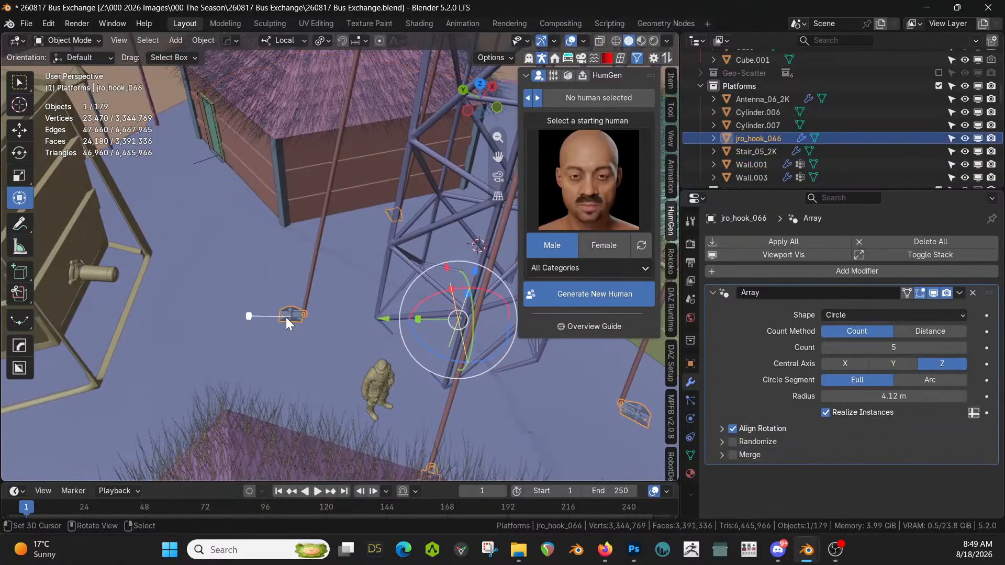
left_click(777, 235)
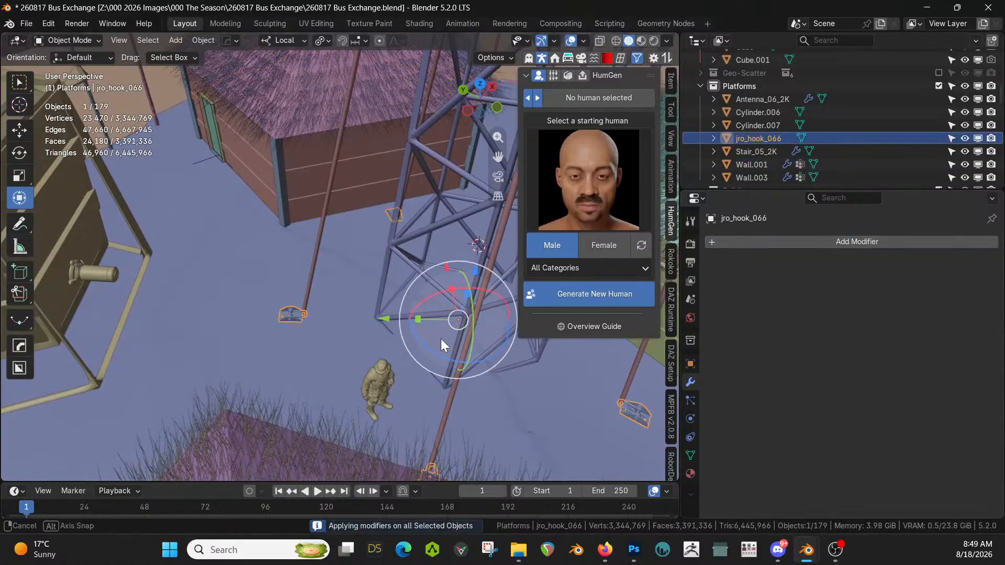
Isolate rope Cylinder.007 together with jro_hook_066 in local view and enter Edit Mode, framing the nearest rope end's hook
middle_click_drag(440, 338, 353, 313)
left_click(155, 327, "shift")
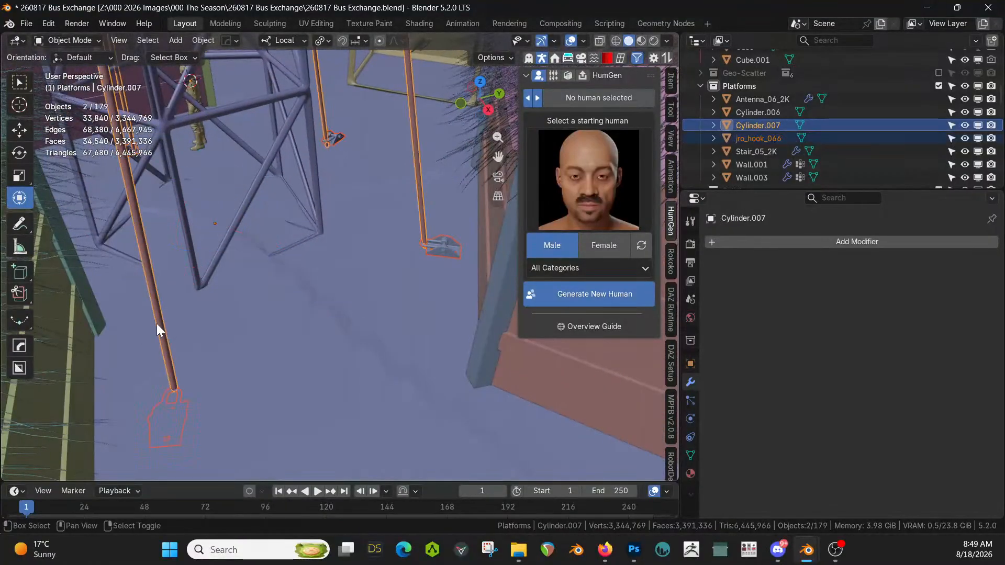
key("KP_Divide")
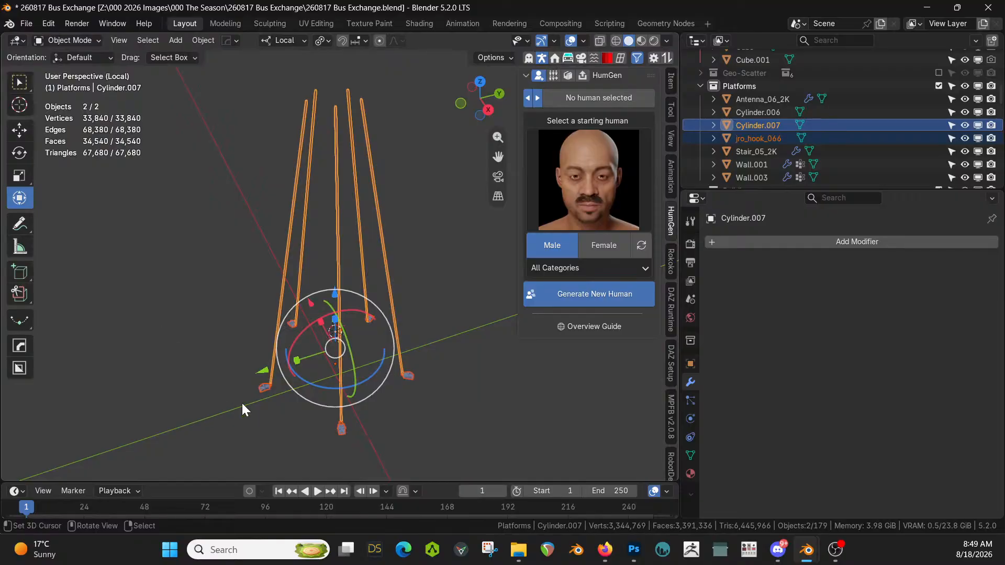
key("Tab")
left_click(338, 423)
key("KP_Decimal")
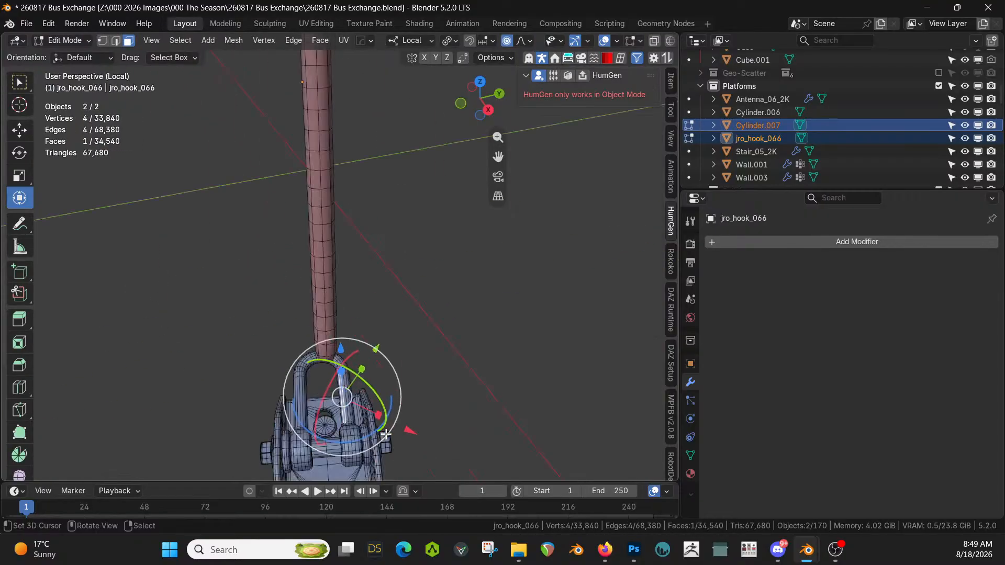
scroll(372, 437, "down", 4)
Select the complete linked geometry of the hook at this rope end, then leave local view with X-ray off
middle_click_drag(366, 442, 251, 397)
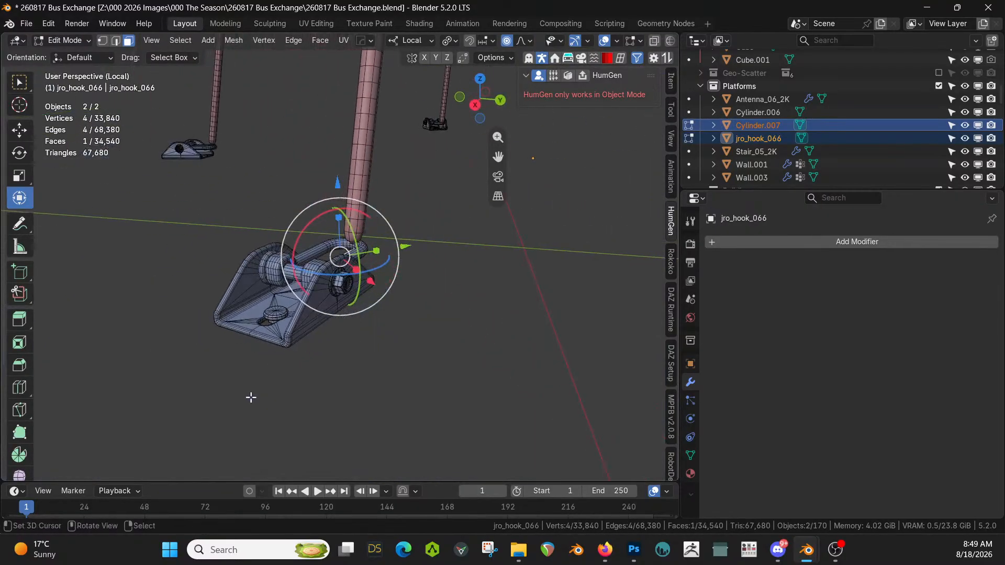
key("alt+z")
key("c")
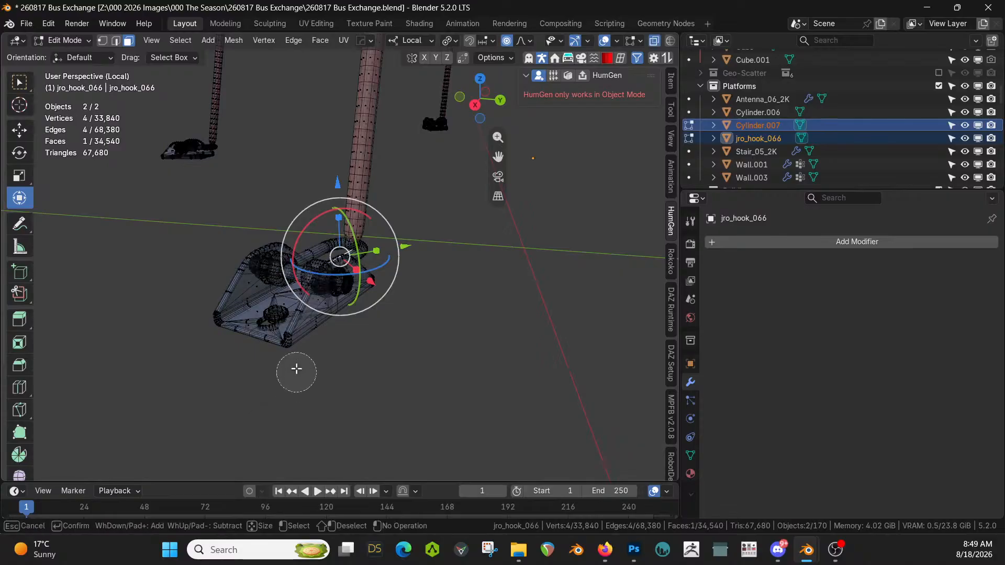
mouse_move(307, 316)
left_mouse_down()
mouse_move(299, 304)
mouse_move(333, 314)
mouse_move(243, 320)
left_mouse_up()
right_click(418, 355)
key("ctrl+l")
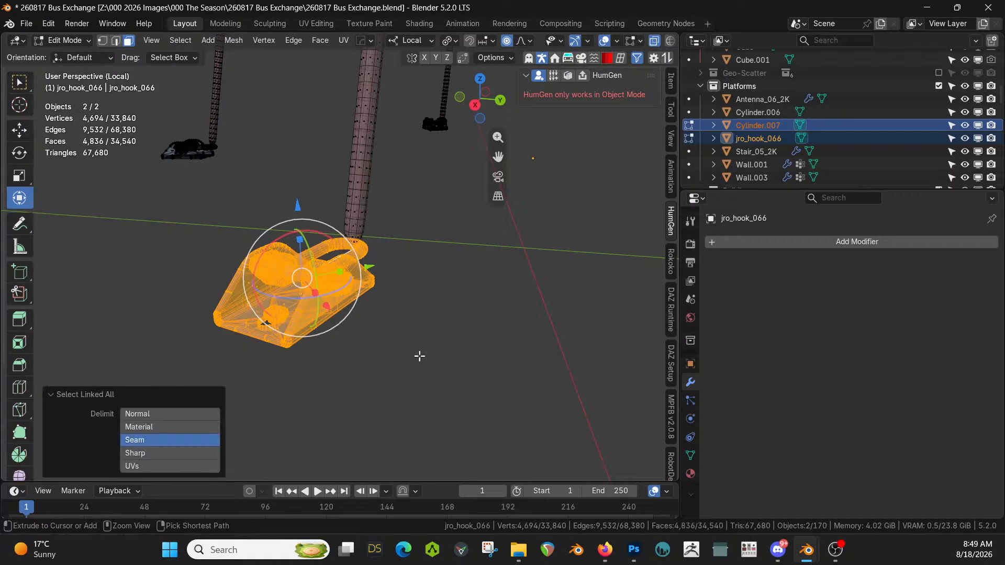
key("KP_Divide")
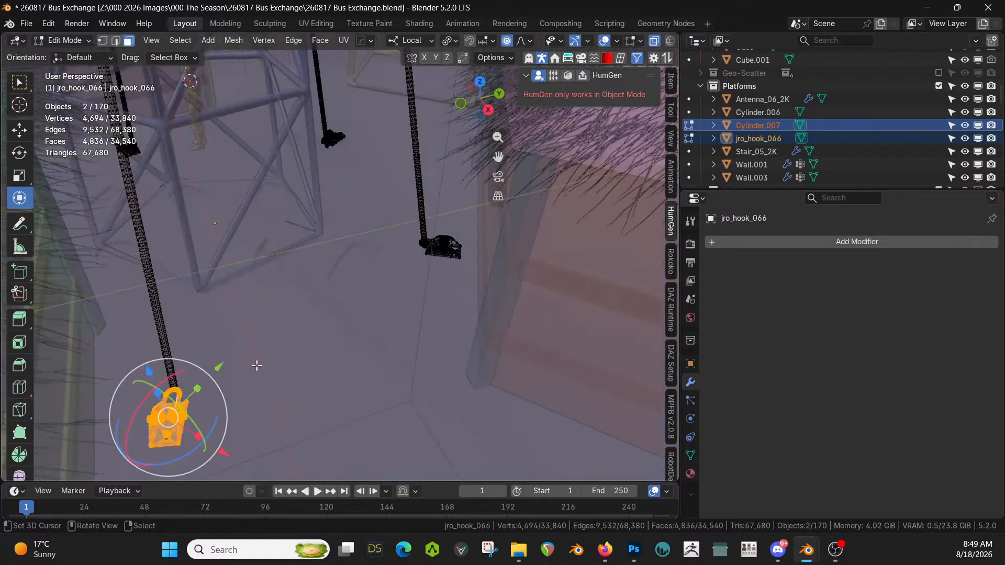
key("alt+z")
Raise the selected hook about 0.206 m along its local Z with proportional editing off
middle_click_drag(278, 377, 245, 359)
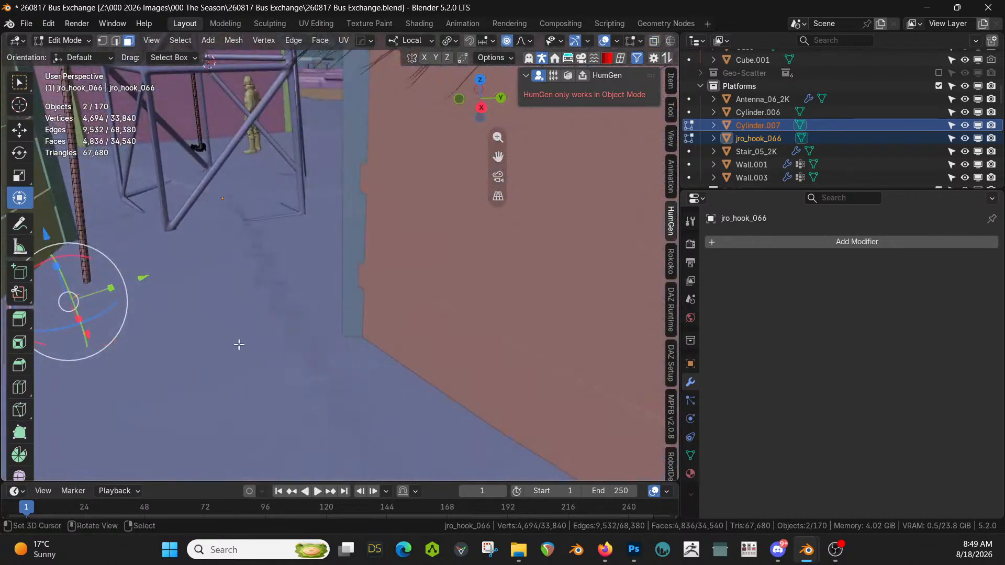
key("g")
key("z")
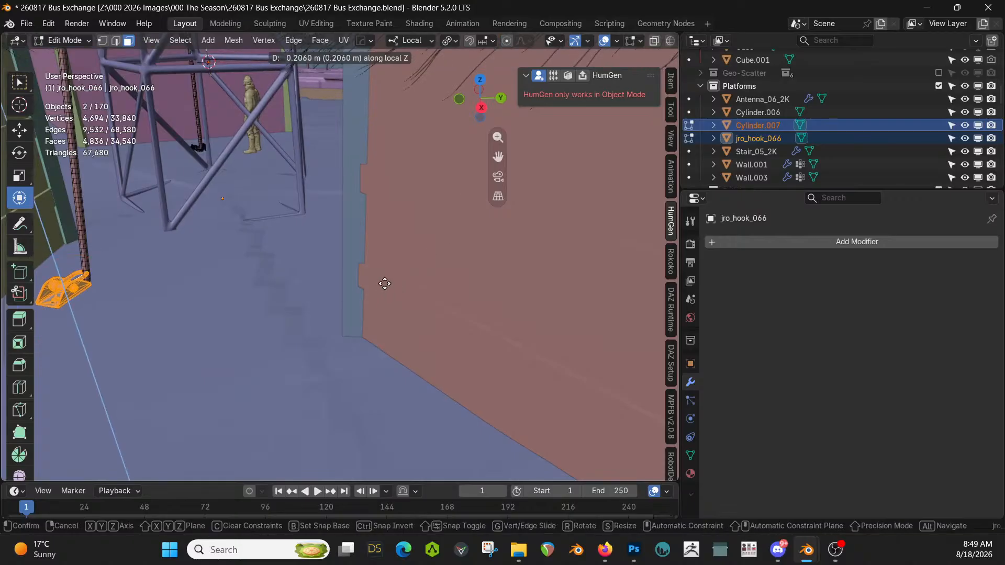
left_click(385, 283)
Shift the selected hook about 0.076 m horizontally with local Z locked so it meets its rope, and return to Object Mode
middle_click_drag(249, 274, 348, 299)
key("g")
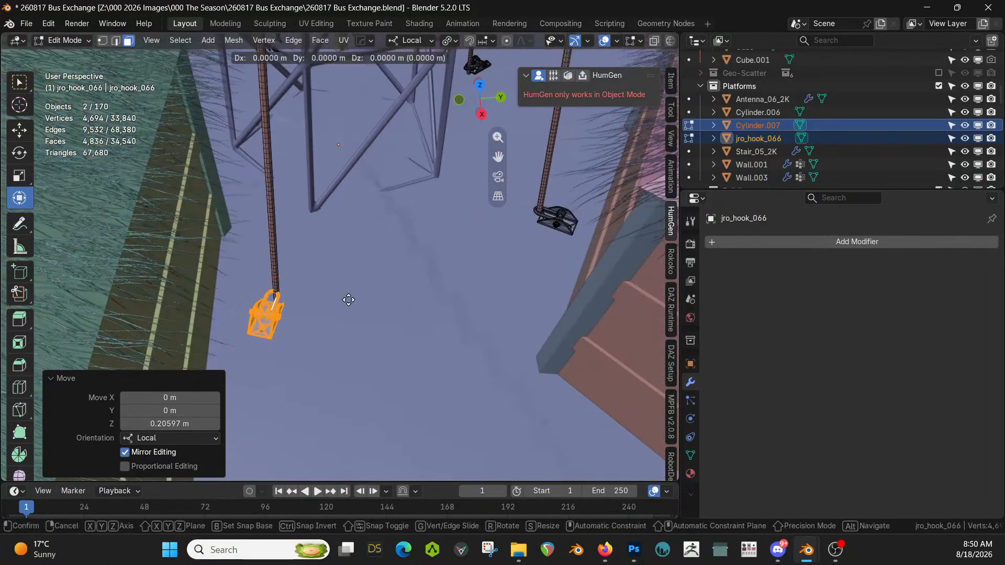
key("shift+z")
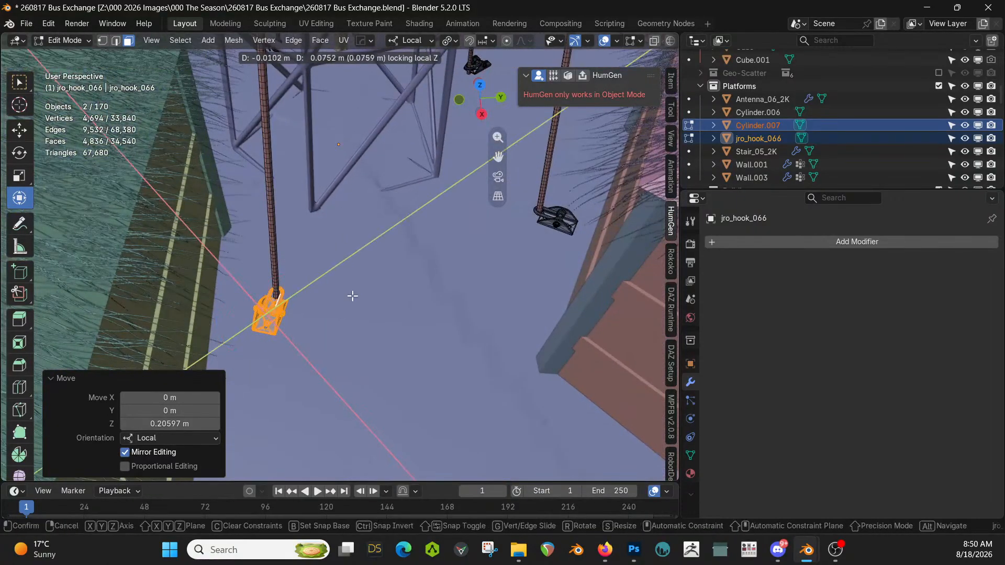
left_click(353, 296)
key("KP_Decimal")
middle_click_drag(452, 269, 566, 339)
scroll(438, 270, "up", 4)
key("Tab")
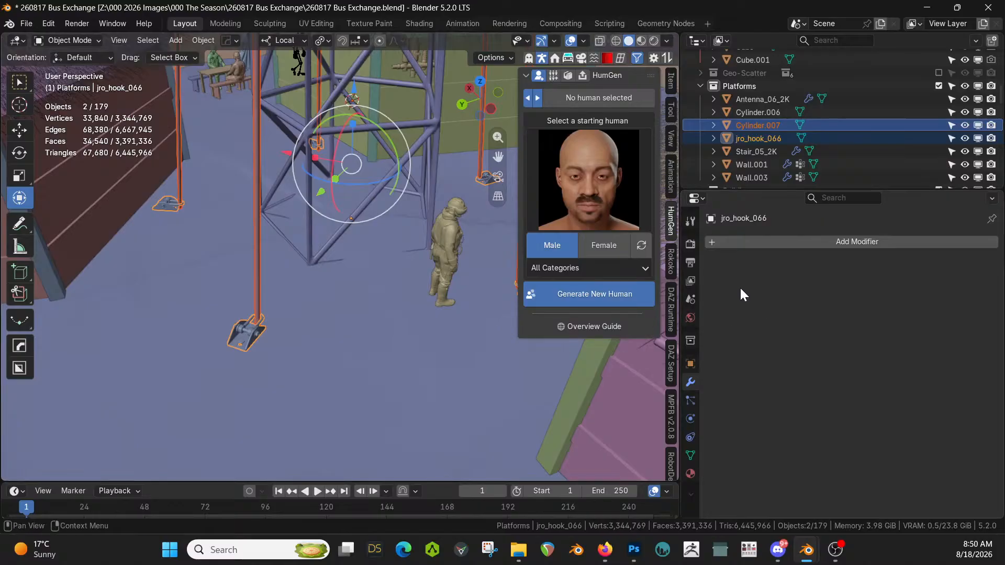
Assign main_meshSG.059 to all faces of jro_hook_066 and remove its unused material slots
left_click(691, 473)
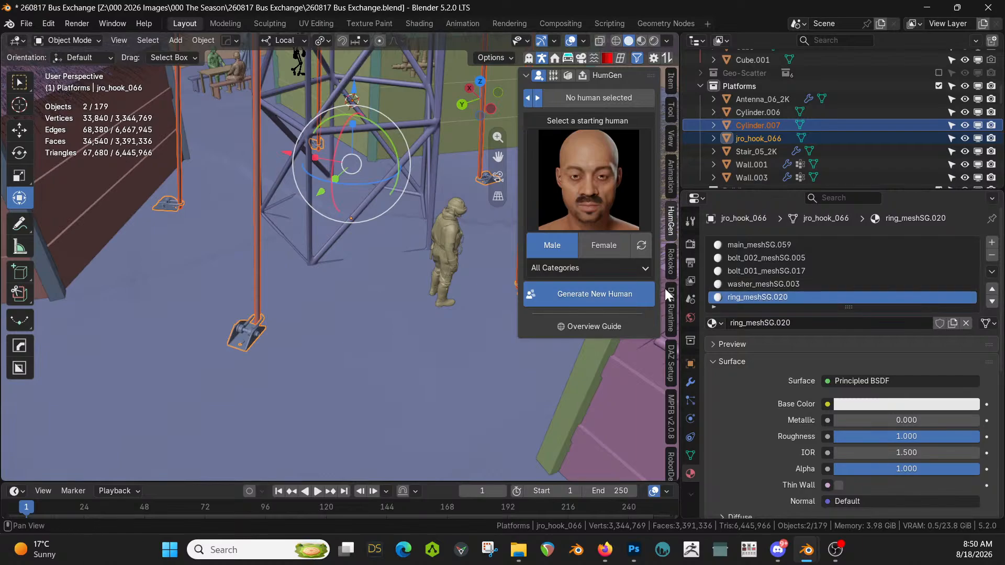
left_click(766, 247)
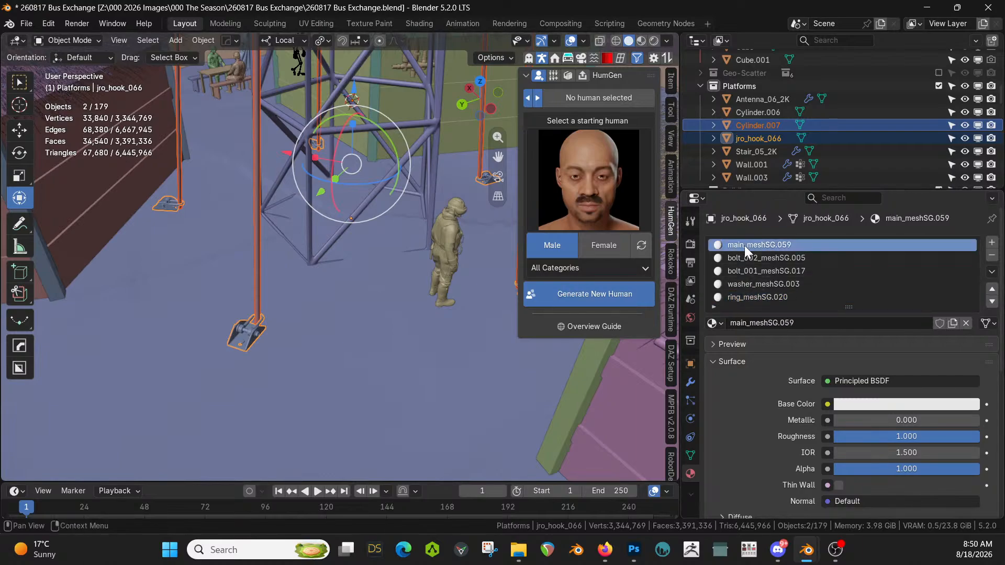
left_click(254, 327)
left_click(250, 335)
key("Tab")
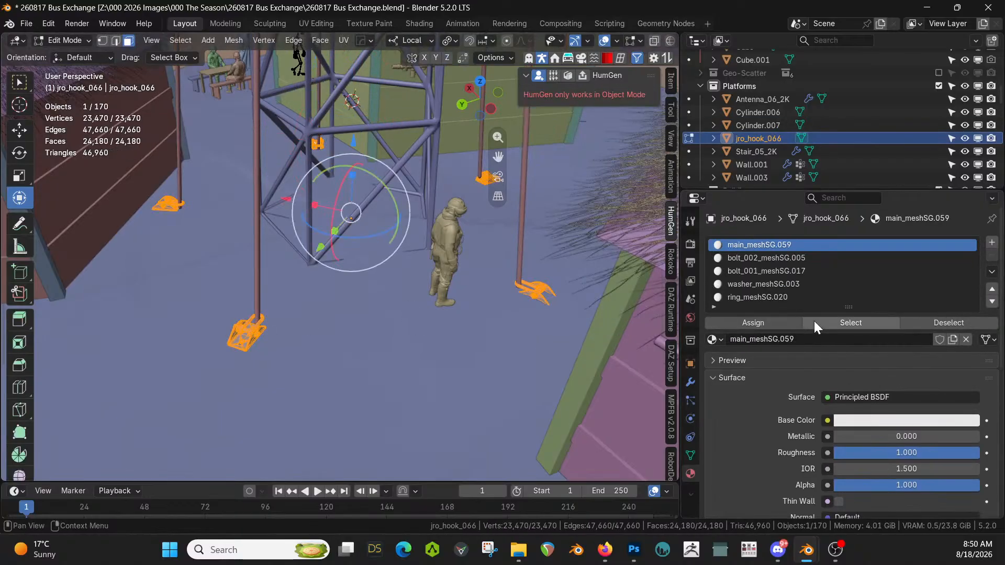
left_click(764, 325)
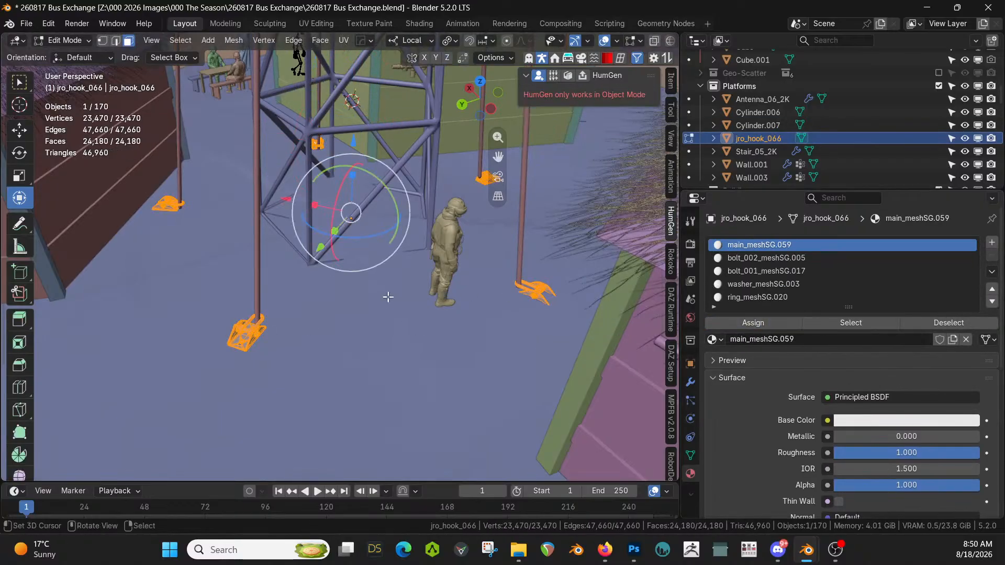
key("Tab")
left_click(992, 273)
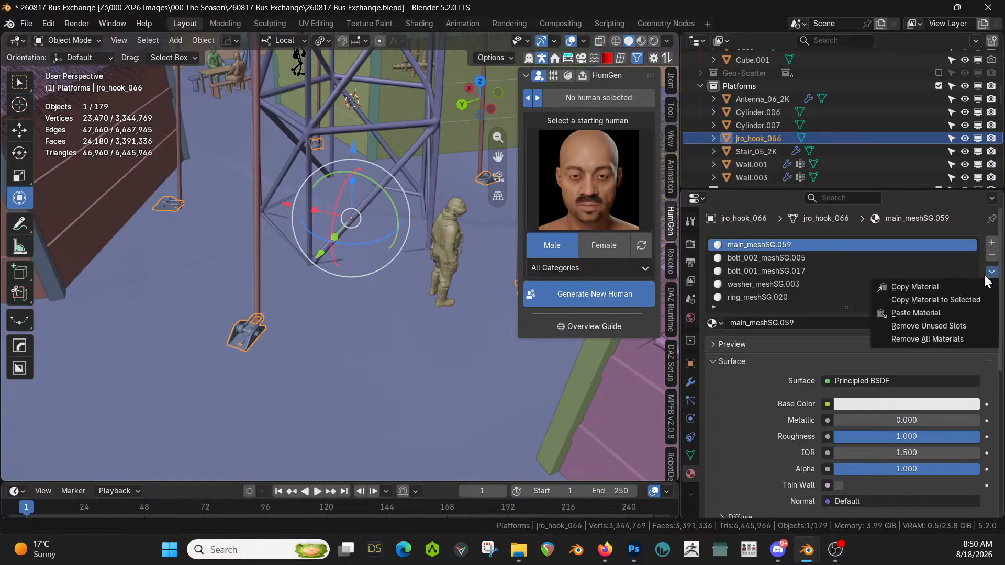
left_click(945, 324)
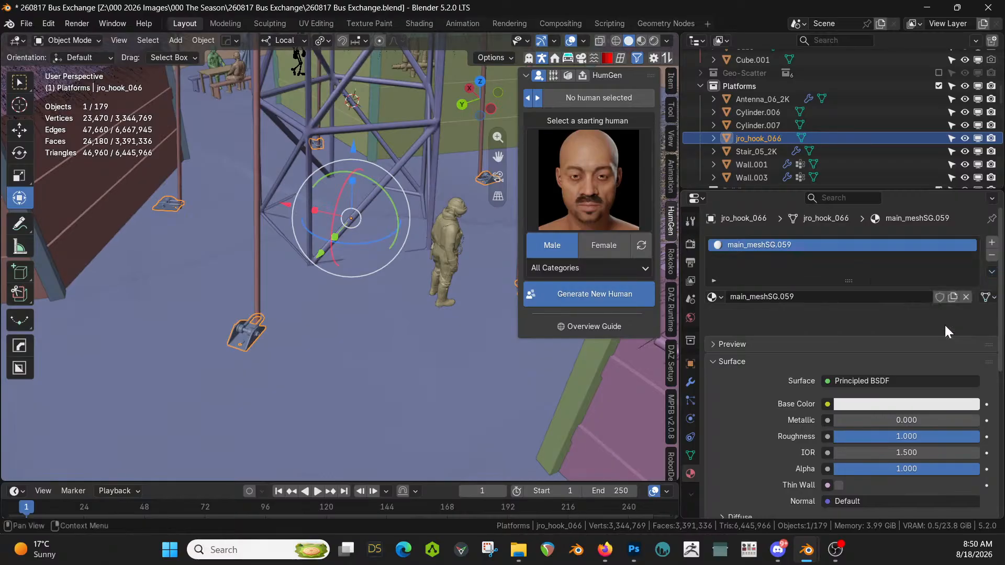
Replace the hook's remaining material with Distressed Hull Texture
left_click(714, 297)
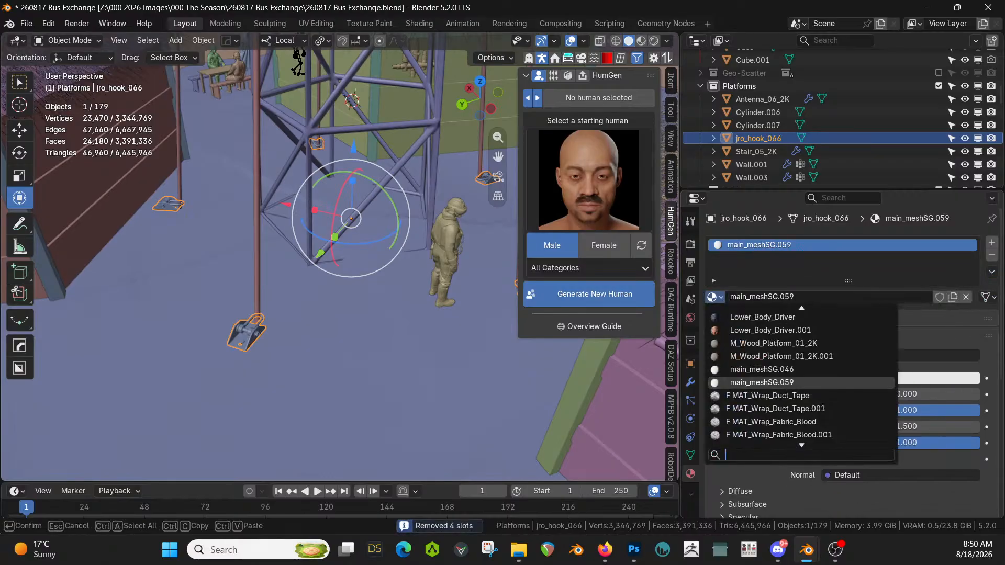
type("hull")
key("Return")
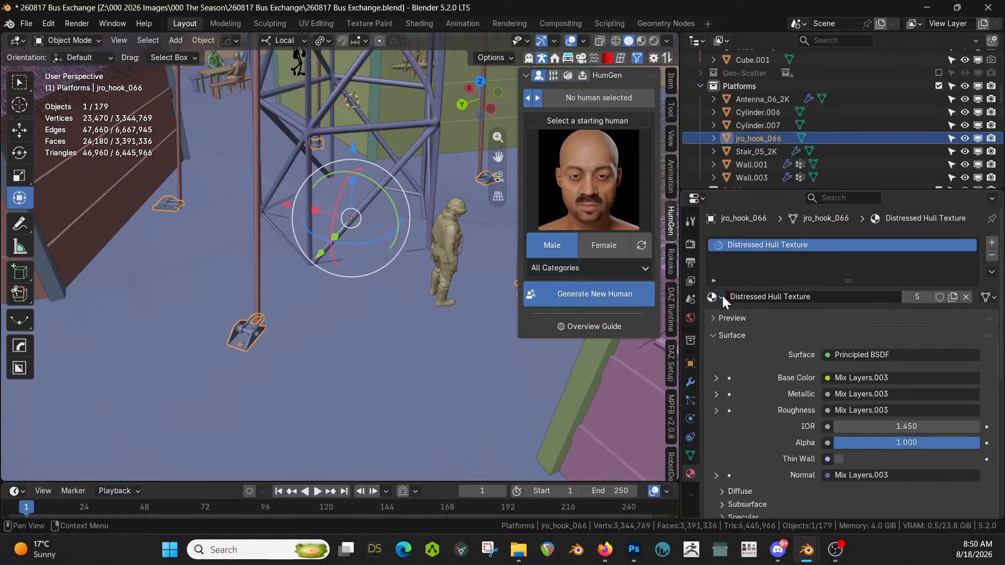
Examine the textured hooks in rendered shading, then return to solid shading with the whole antenna tower in view
key("z")
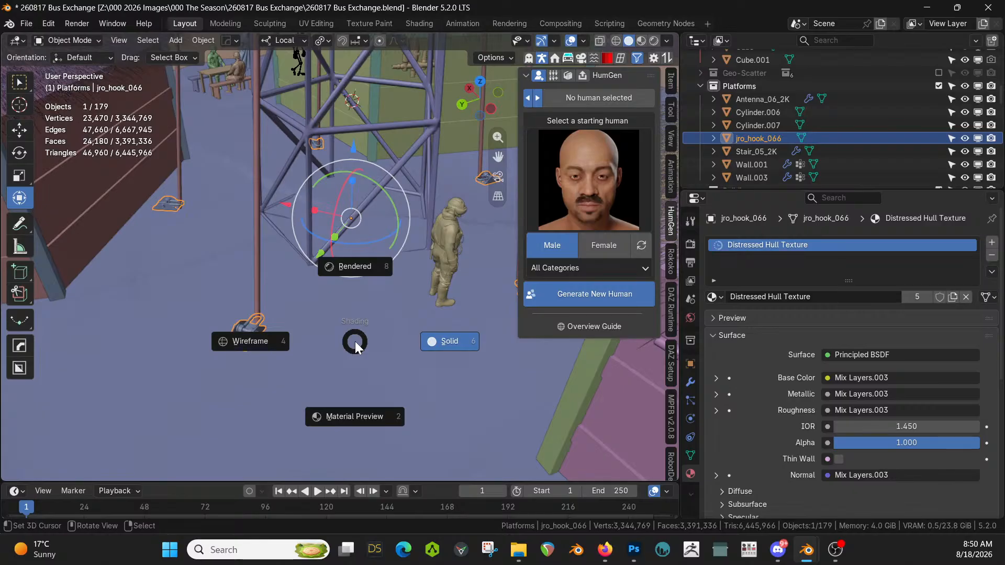
key("8")
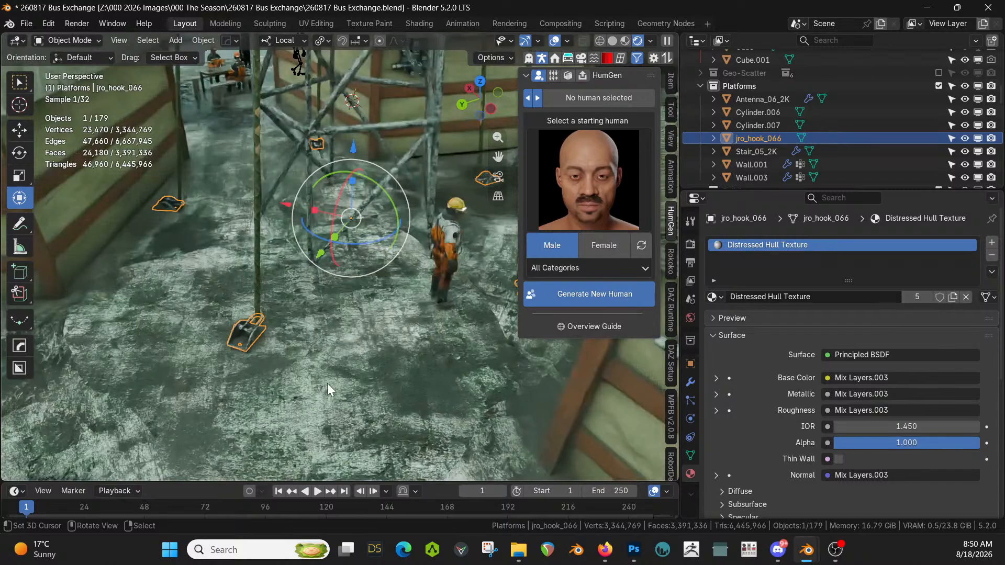
middle_click_drag(327, 384, 345, 364)
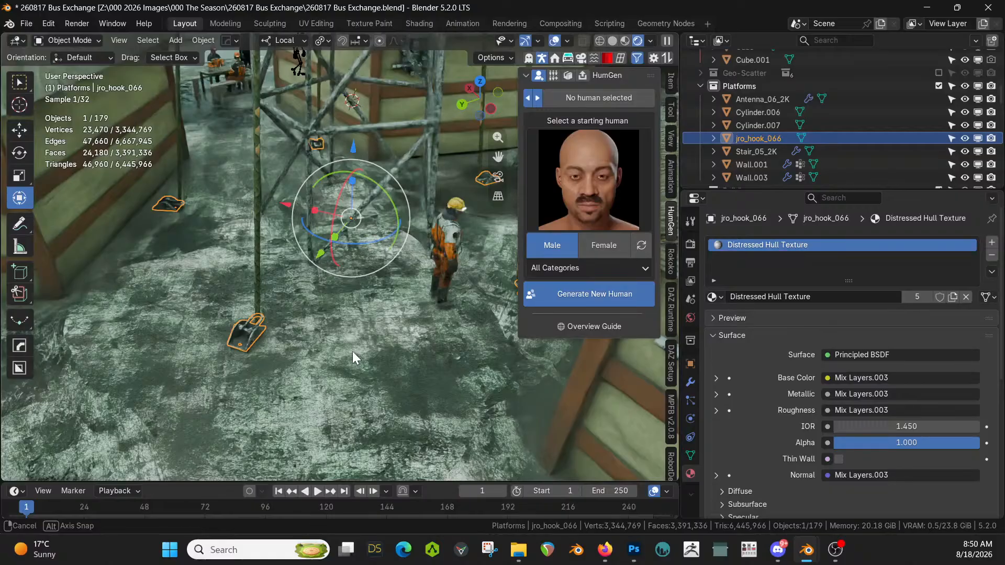
middle_click_drag(353, 352, 353, 352)
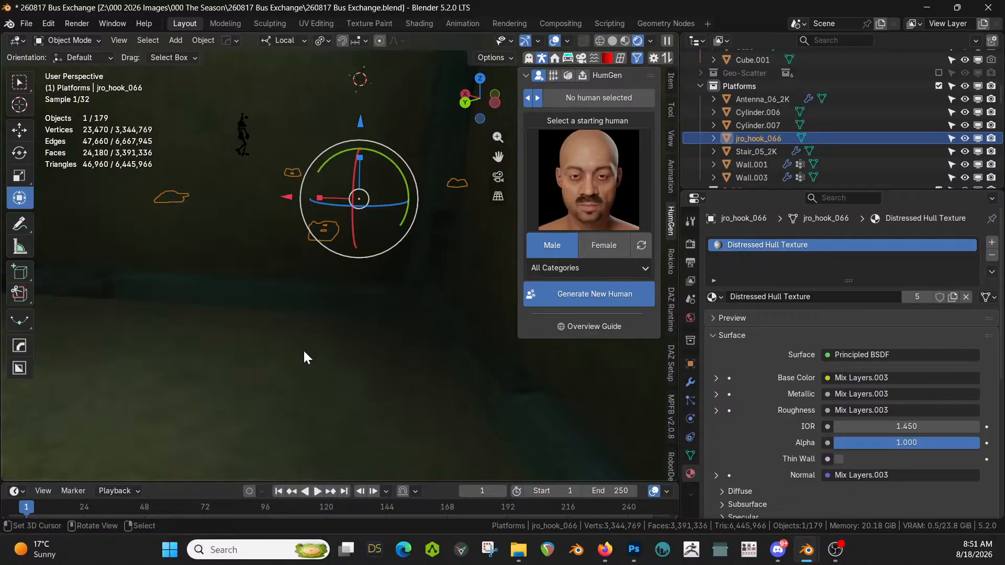
key("z")
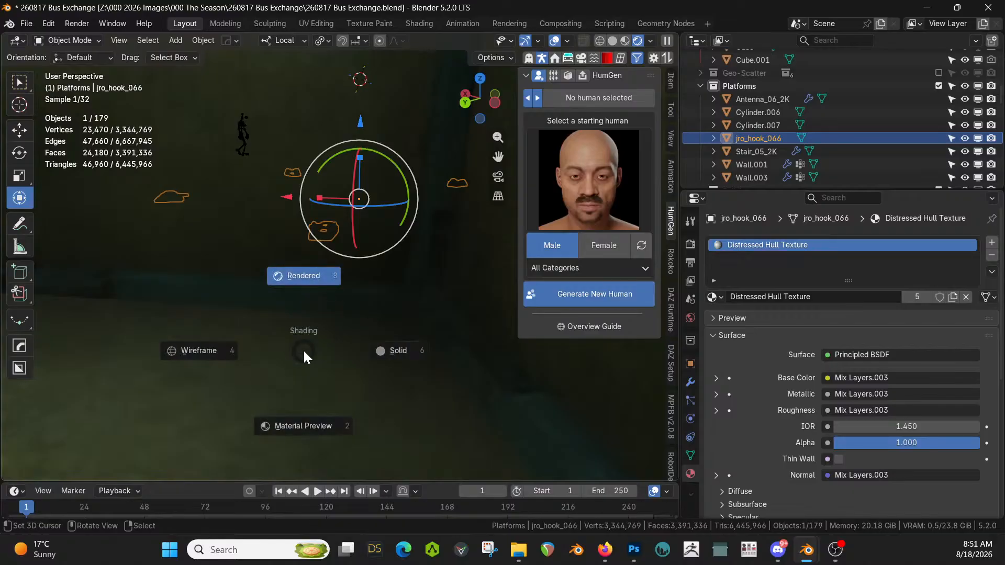
key("6")
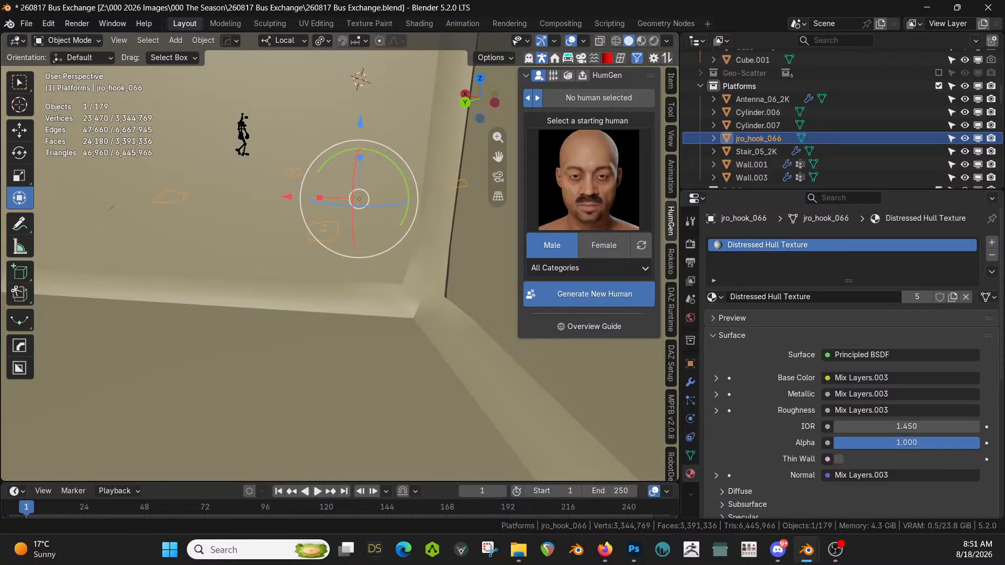
middle_click_drag(229, 121, 356, 390)
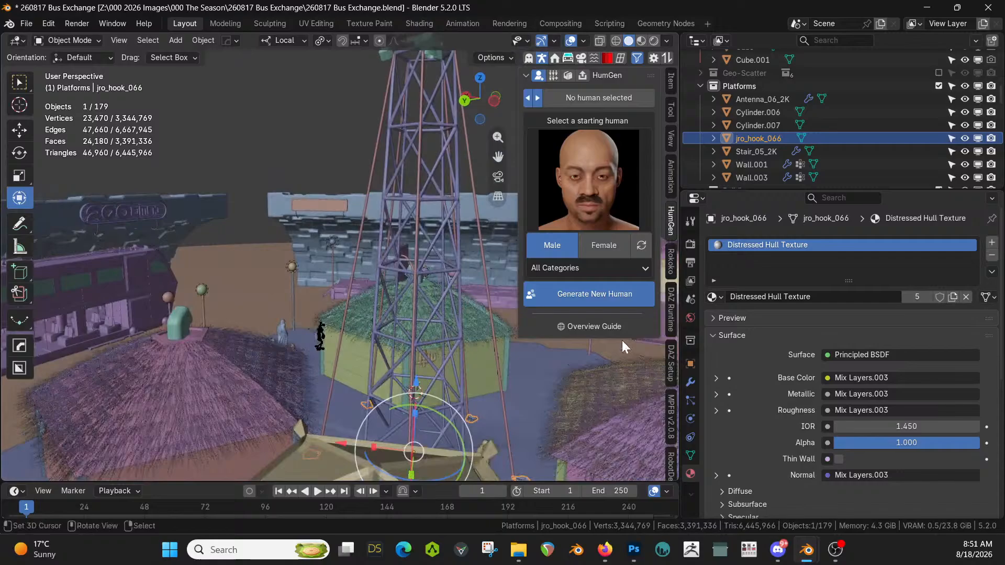
Create a Cablerator cable in the Buildings collection from the thatched hut's roof peak to the corner of the tower's upper platform
left_click(742, 83)
scroll(752, 155, "down", 3)
left_click(741, 111)
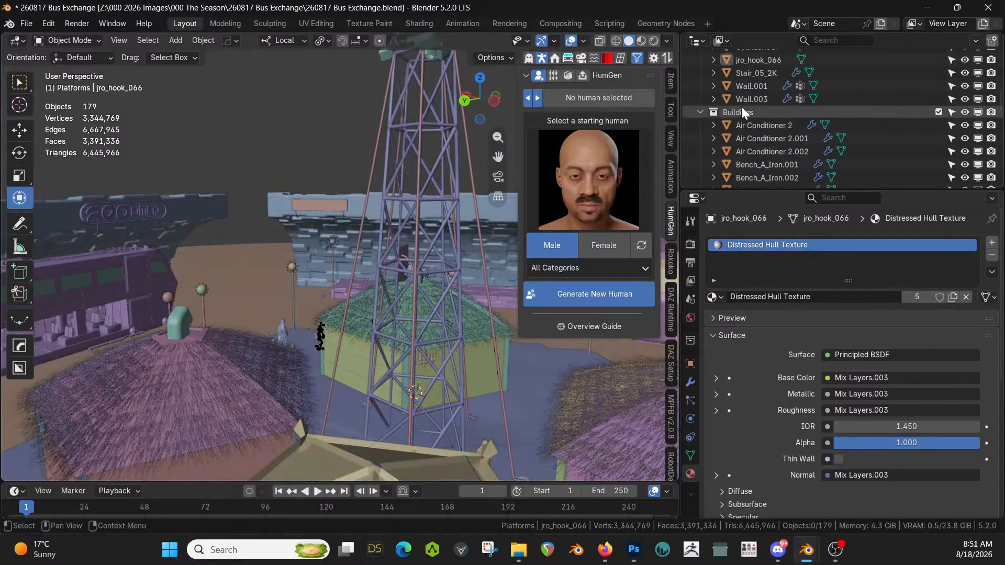
key("shift+alt+c")
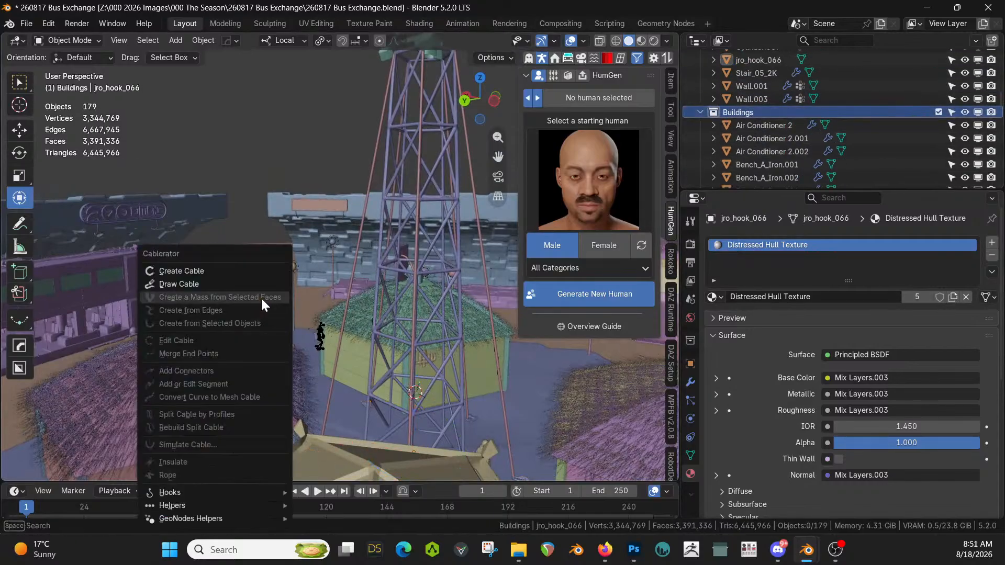
left_click(185, 272)
middle_click_drag(238, 304, 318, 335)
scroll(325, 369, "up", 2)
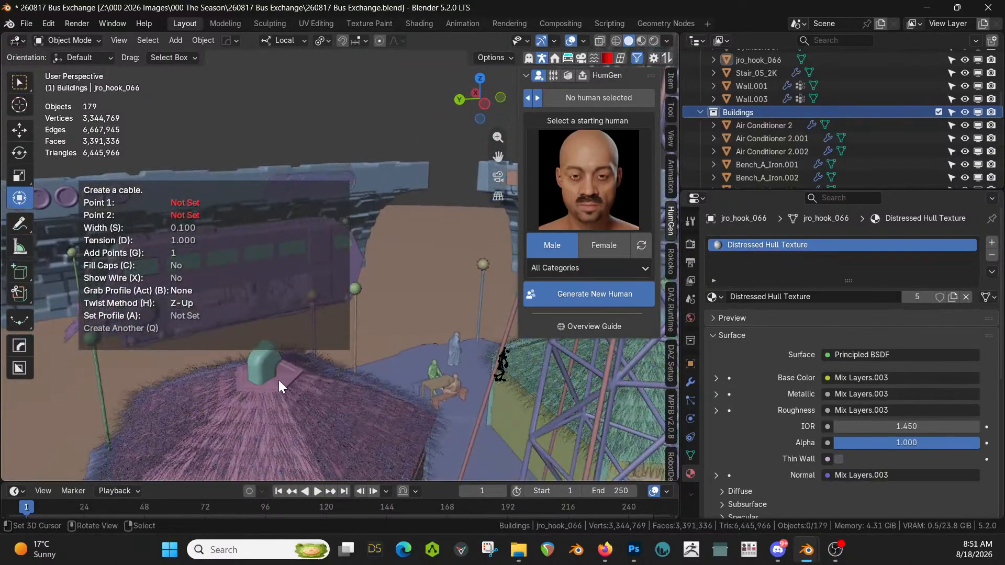
left_click(279, 381)
middle_click_drag(415, 320, 337, 425)
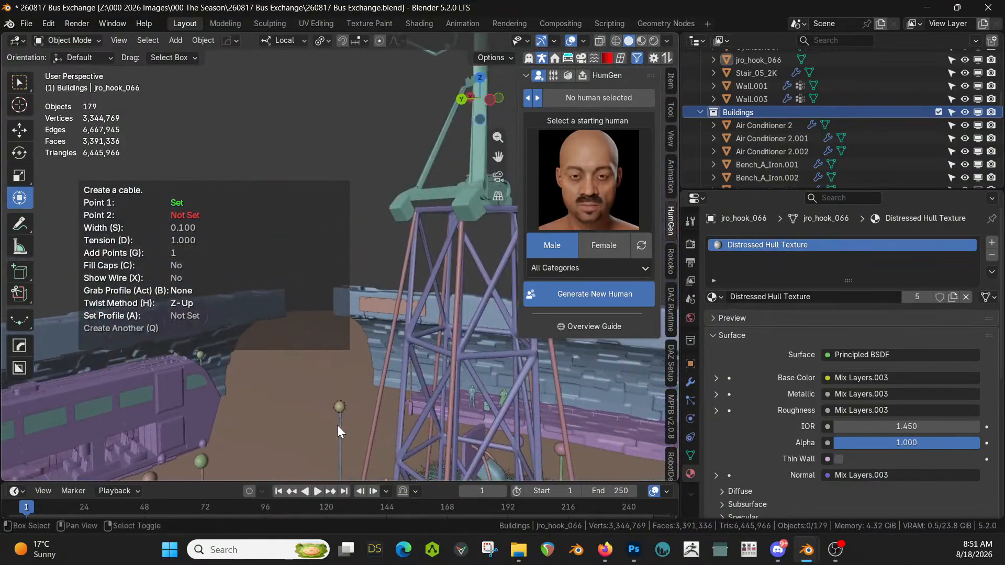
left_click(397, 215)
Reduce the new cable's width to about 0.074 and finish creating it
middle_click_drag(399, 223, 404, 300)
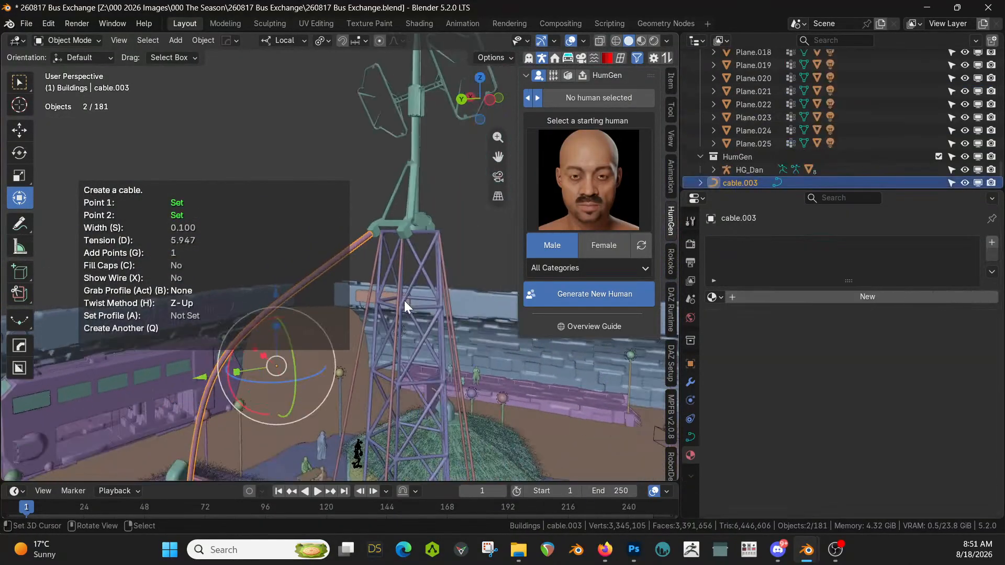
left_click(384, 320)
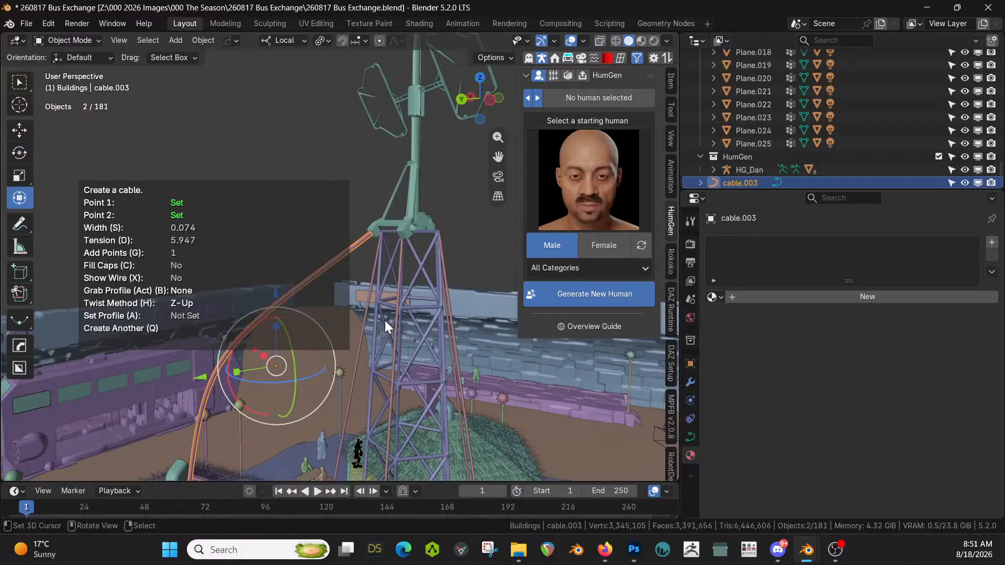
left_click(384, 321)
Try simulating the hut cable's sag in Cablerator with the default options and examine its curve around the tower
middle_click_drag(405, 326, 459, 293)
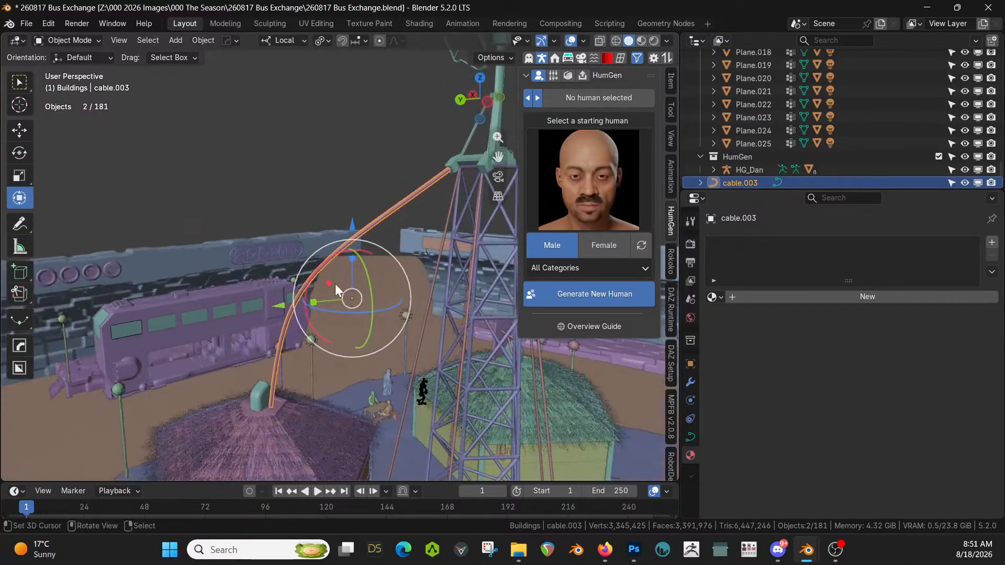
key("shift+alt+c")
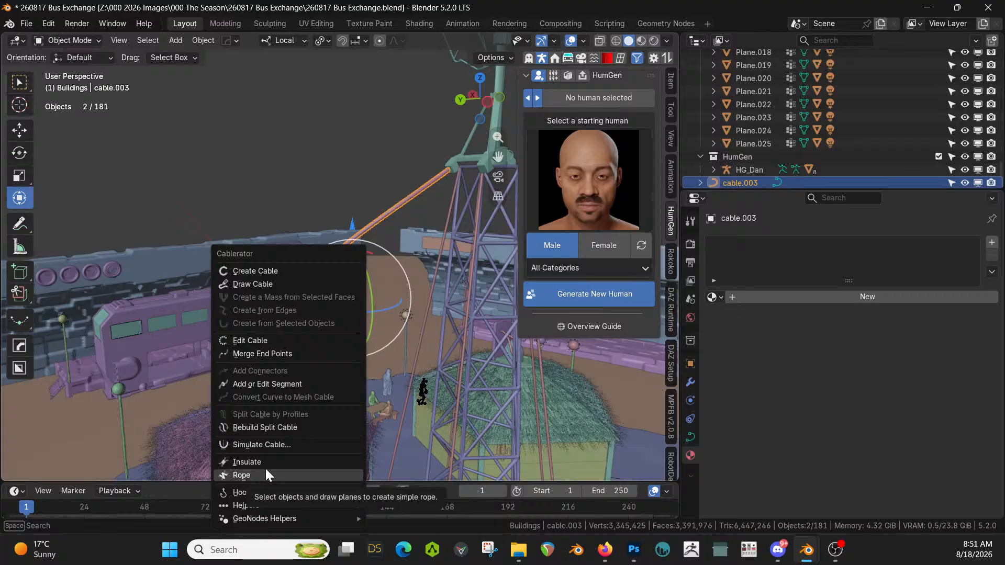
left_click(288, 445)
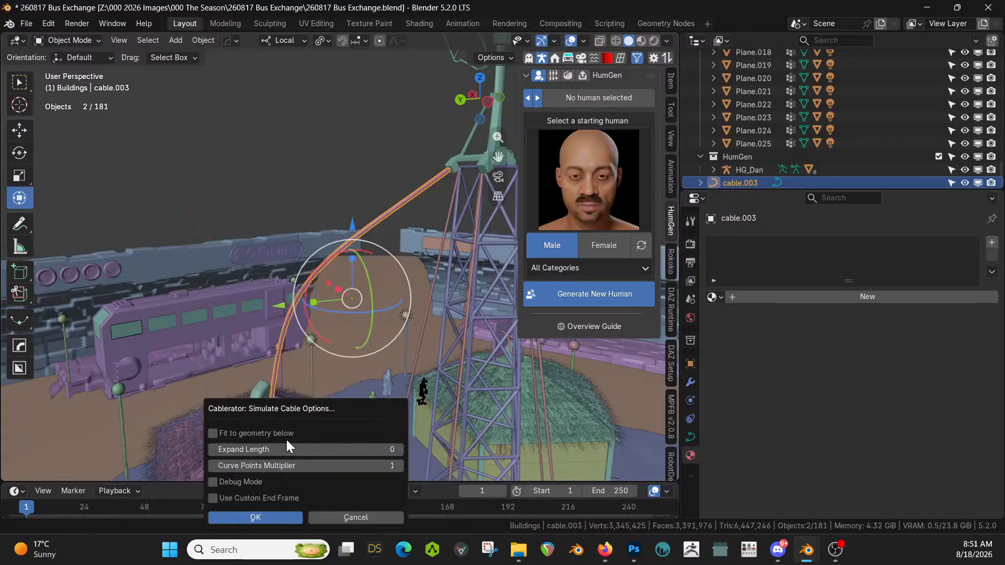
left_click(255, 518)
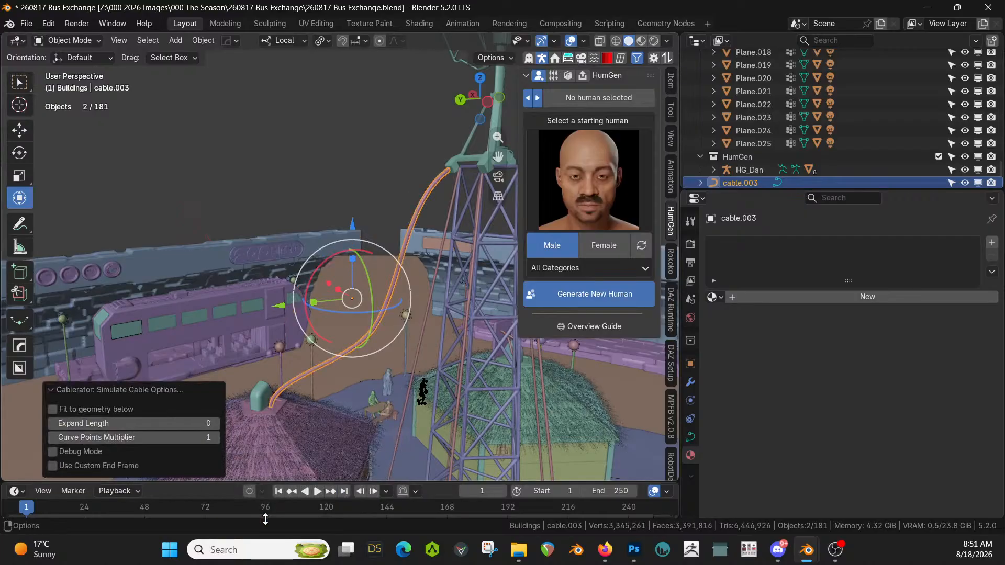
middle_click_drag(372, 431, 447, 368)
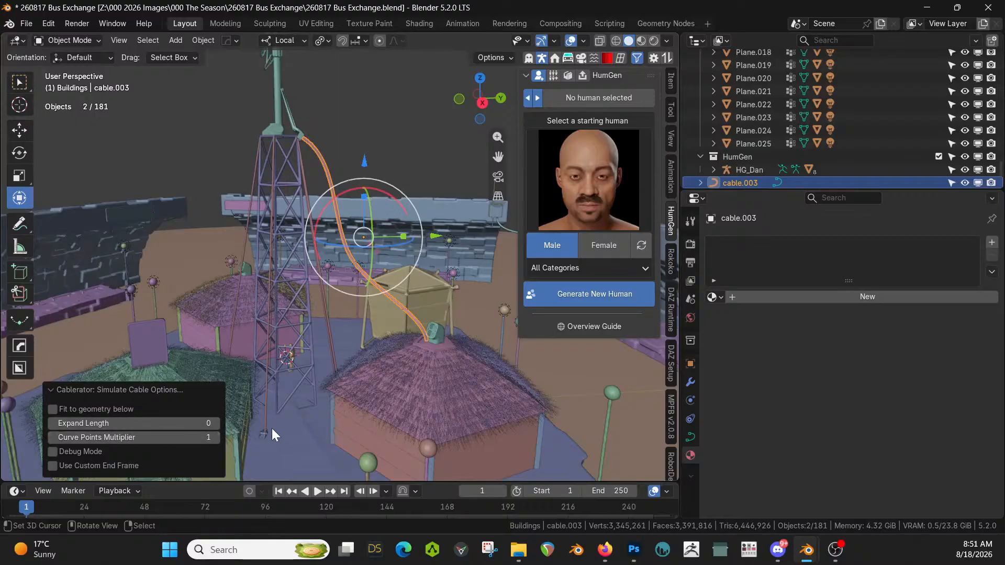
middle_click_drag(363, 391, 237, 377)
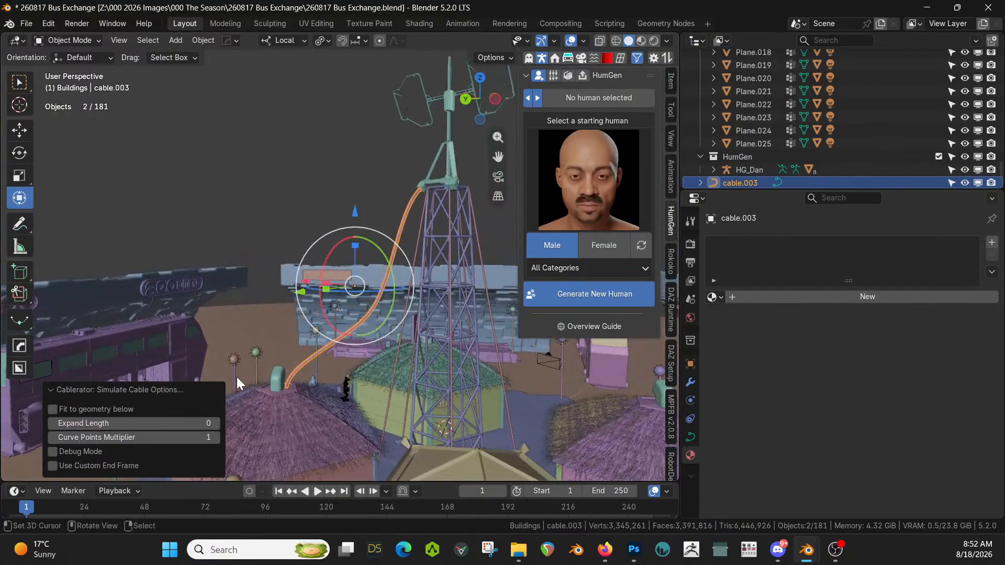
Delete the simulated cable running between the tower and the thatched hut
key("x")
left_click(222, 377)
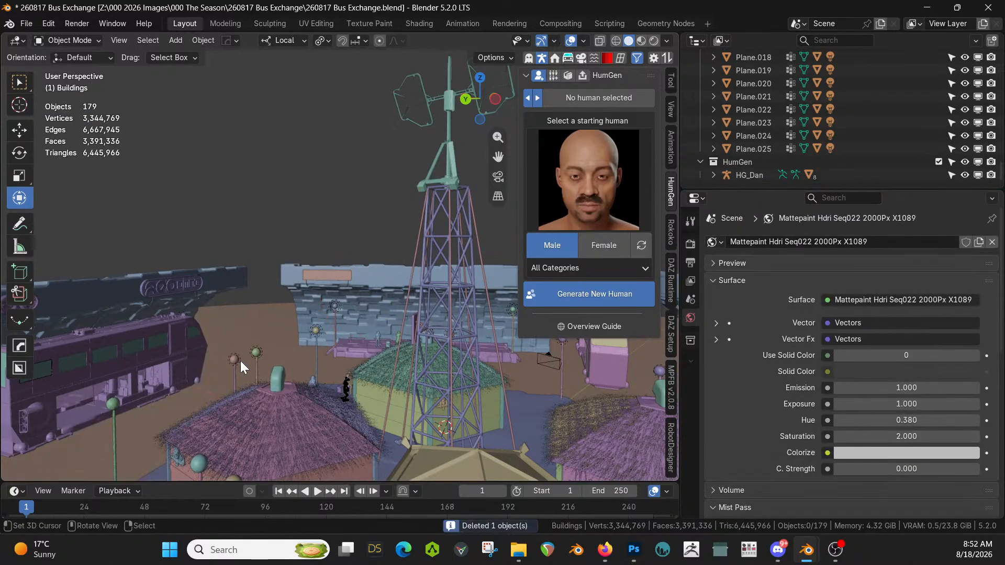
middle_click_drag(240, 360, 250, 372)
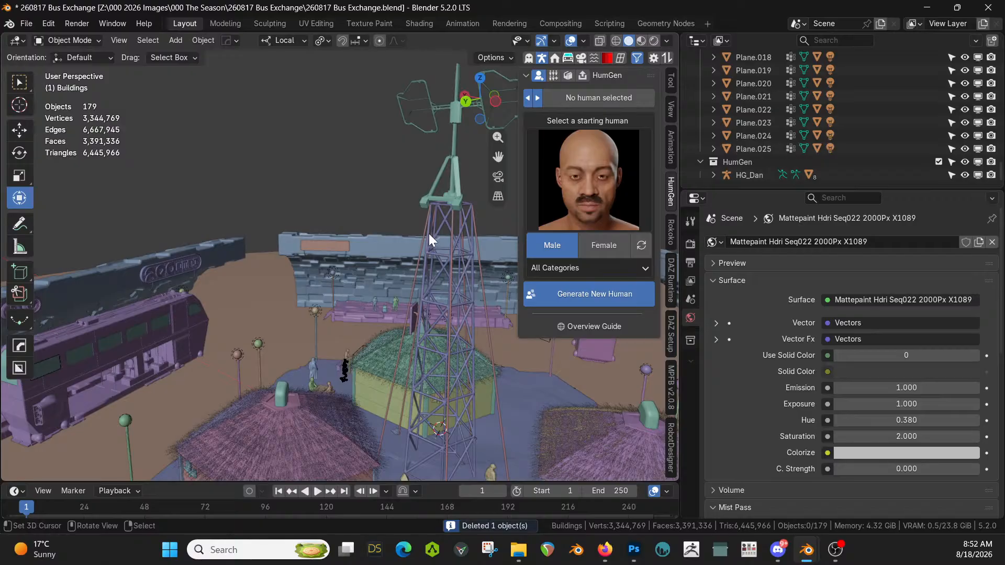
Subdivide the lower edge of the antenna's corner block once to add a midpoint vertex for attaching a cable
left_click(423, 204)
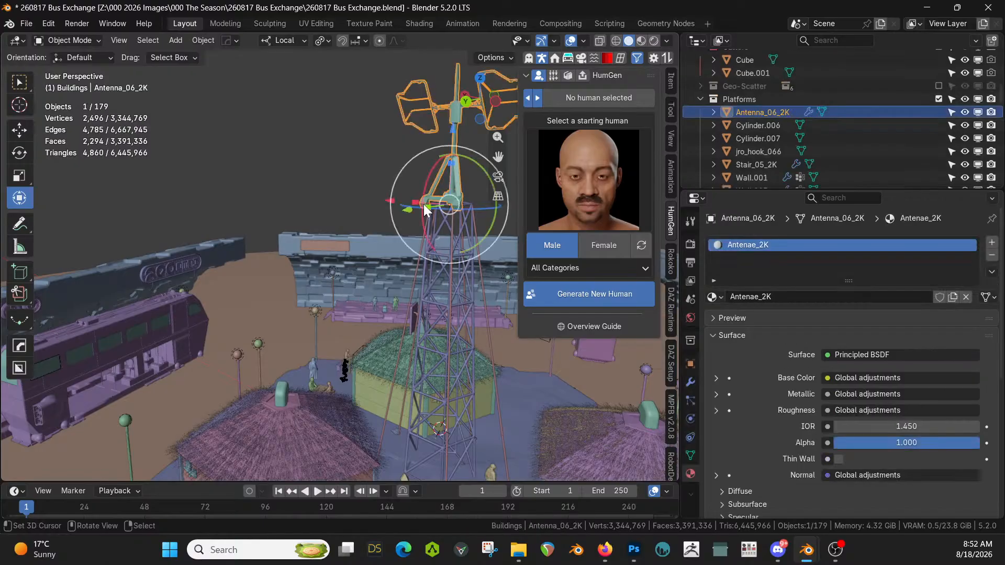
key("Tab")
scroll(427, 219, "up", 3)
middle_click_drag(427, 218, 436, 279, "shift")
scroll(443, 238, "up", 3)
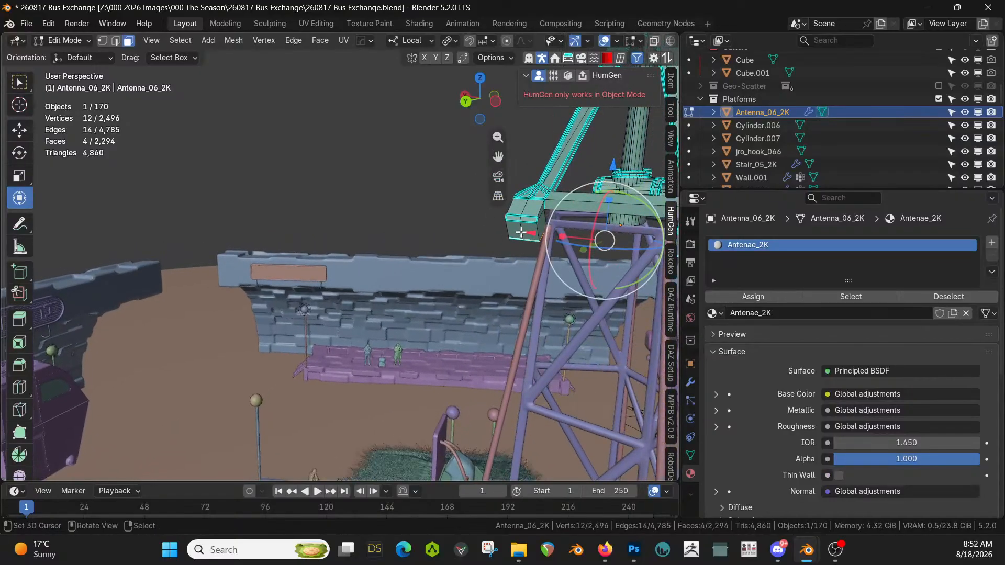
right_click(521, 232)
key("2")
right_click(522, 231)
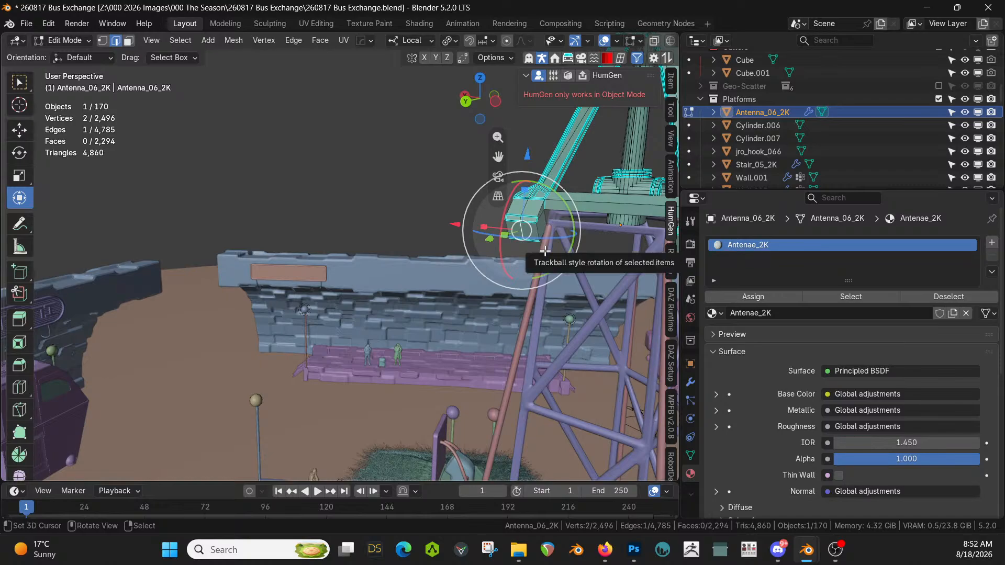
key("w")
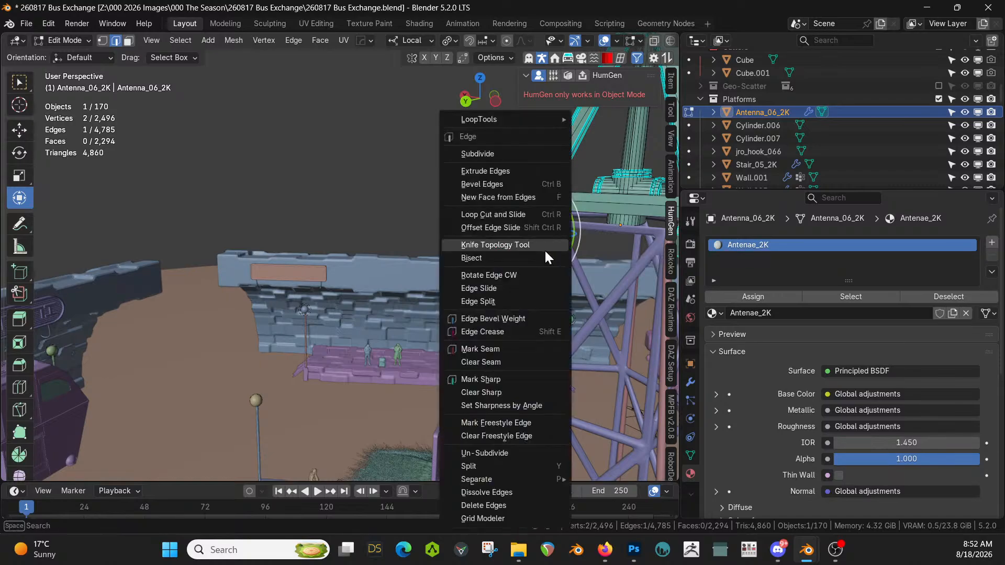
left_click(494, 156)
key("1")
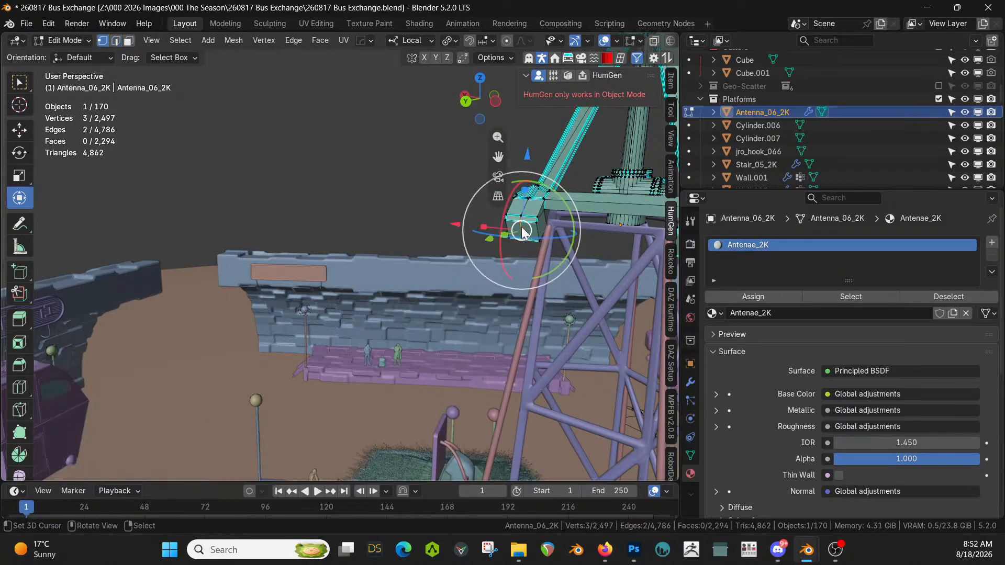
Extrude the midpoint vertex toward the thatched hut by about 1.89 m in X, 5.98 m in Y and -8.93 m in Z
right_click(521, 228)
middle_click_drag(528, 256, 461, 293)
key("e")
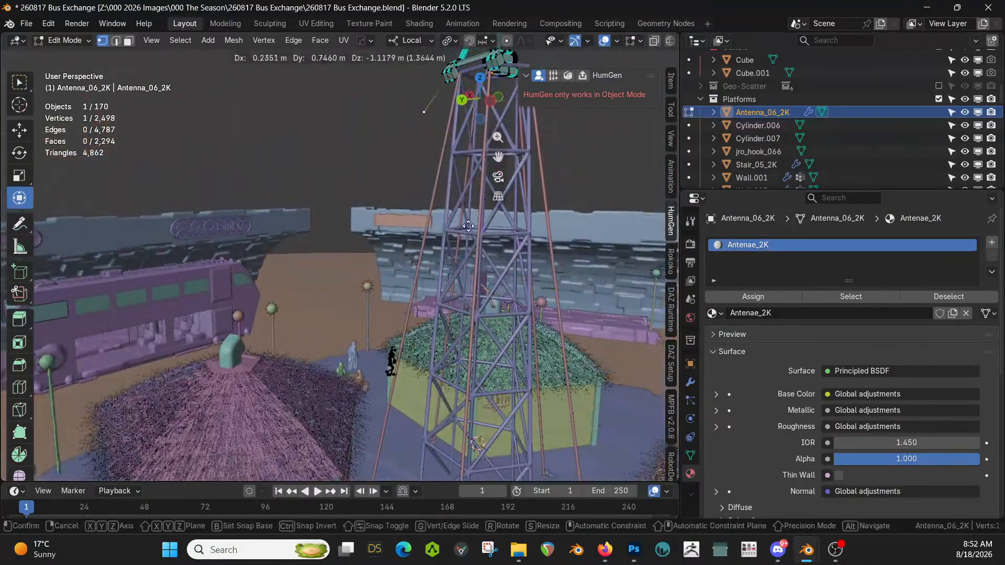
left_click(300, 465)
Move the extruded vertex onto the thatched hut's roof peak, aligning it in top view and adjusting its height along Z
middle_click_drag(300, 466, 340, 80)
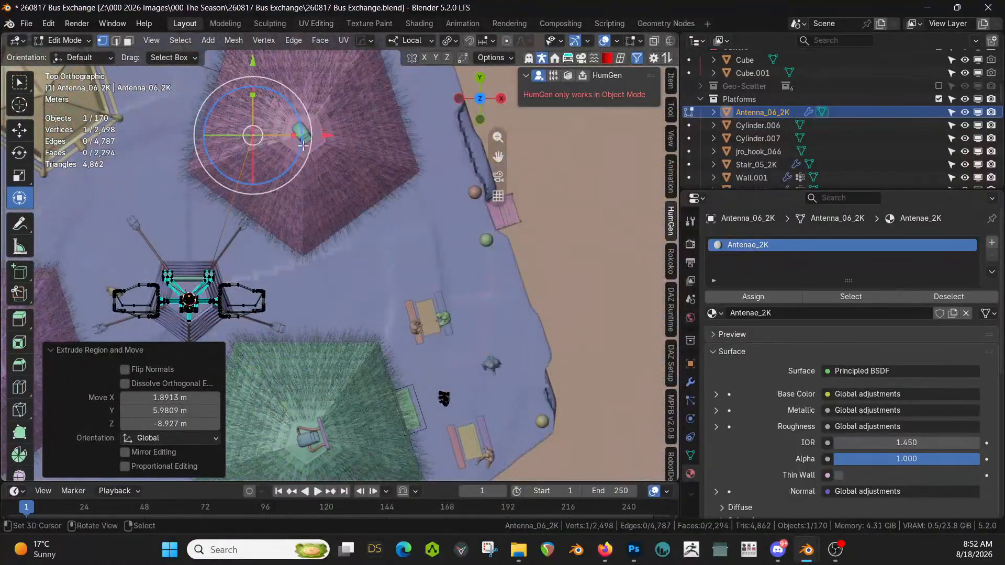
key("g")
left_click(340, 153)
middle_click_drag(340, 153, 390, 10)
key("g")
key("z")
key("z")
left_click(397, 391)
Separate the long edge between the tower and the hut from the antenna mesh and select it as its own object
key("2")
left_click(365, 324)
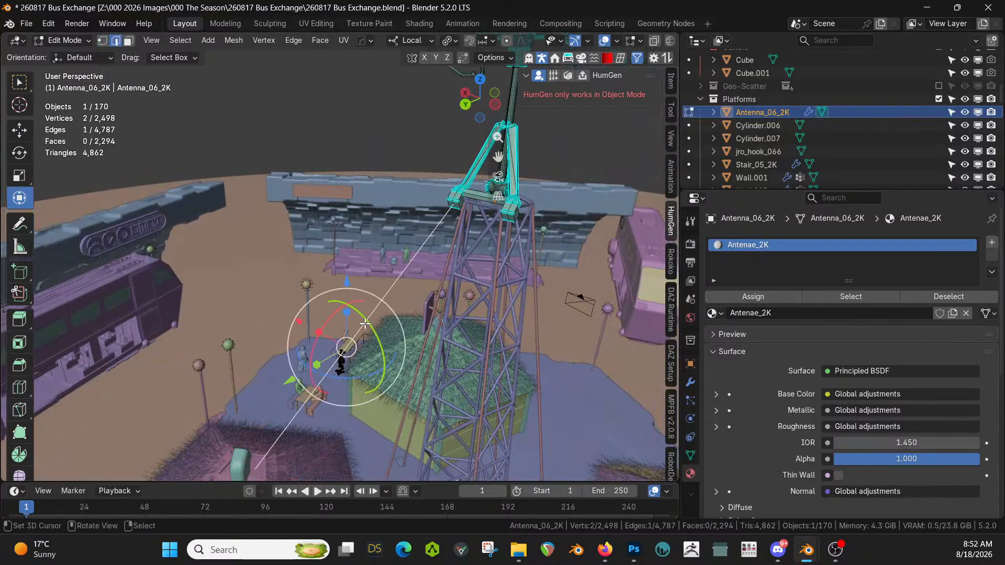
key("p")
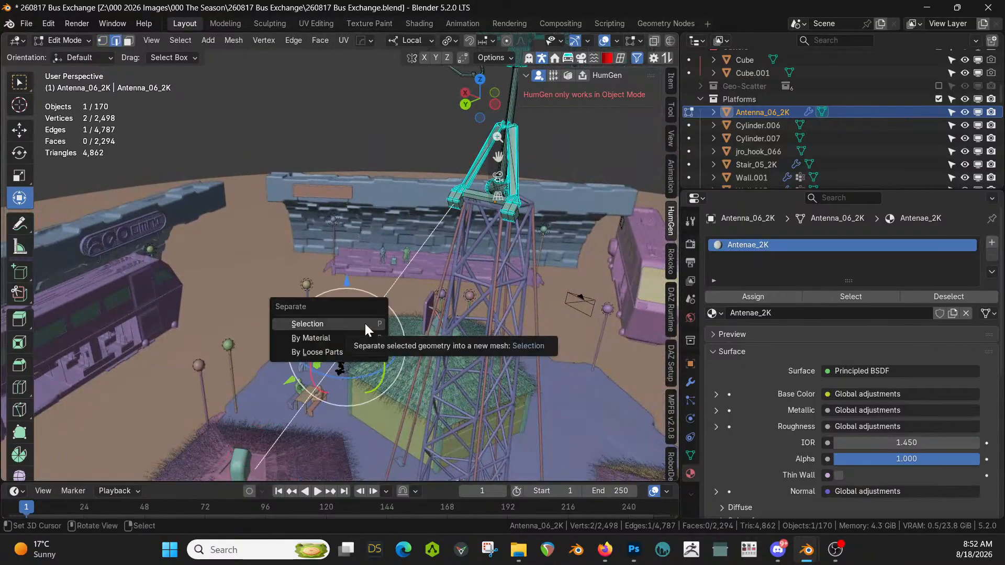
left_click(364, 322)
middle_click_drag(366, 324, 351, 277)
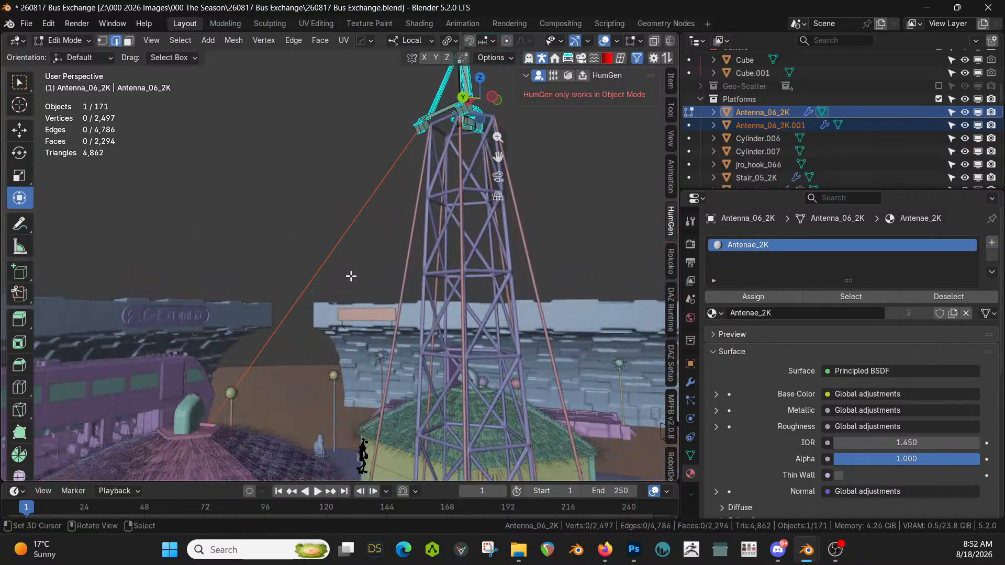
key("Tab")
left_click(335, 249)
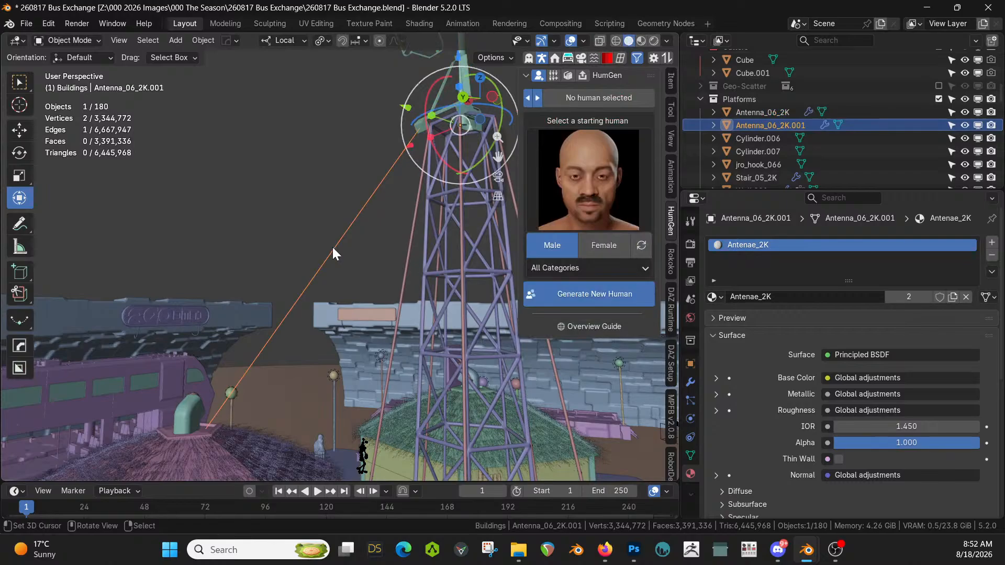
Subdivide the separated cable edge with 20 cuts
key("Tab")
left_click(332, 250)
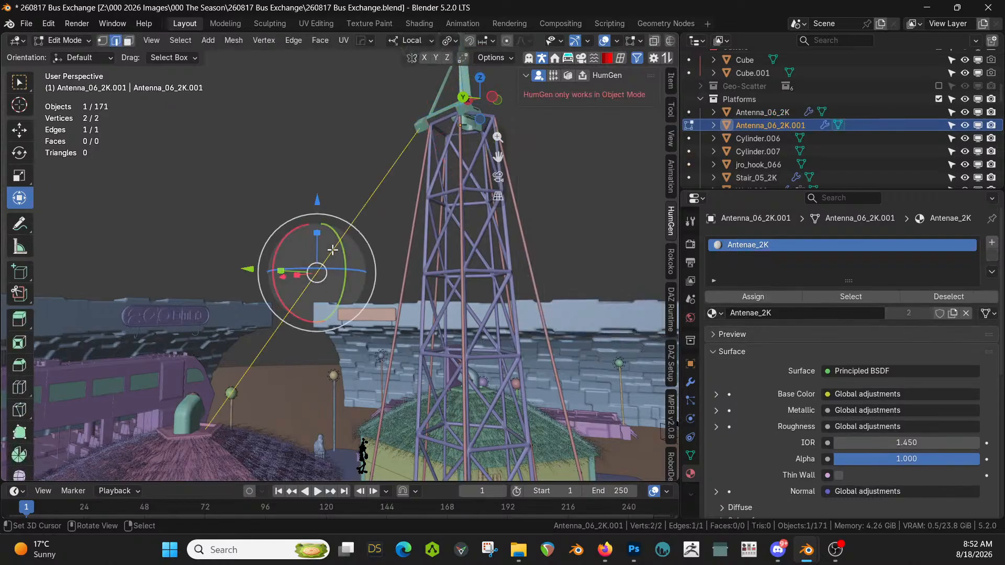
right_click(287, 178)
left_click(283, 151)
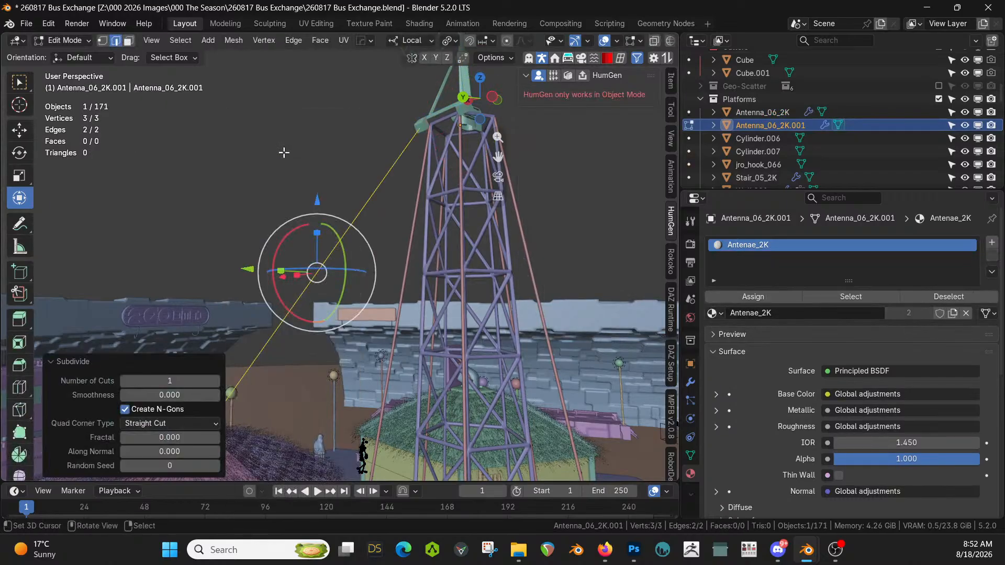
scroll(284, 153, "up", 2)
left_click(176, 380)
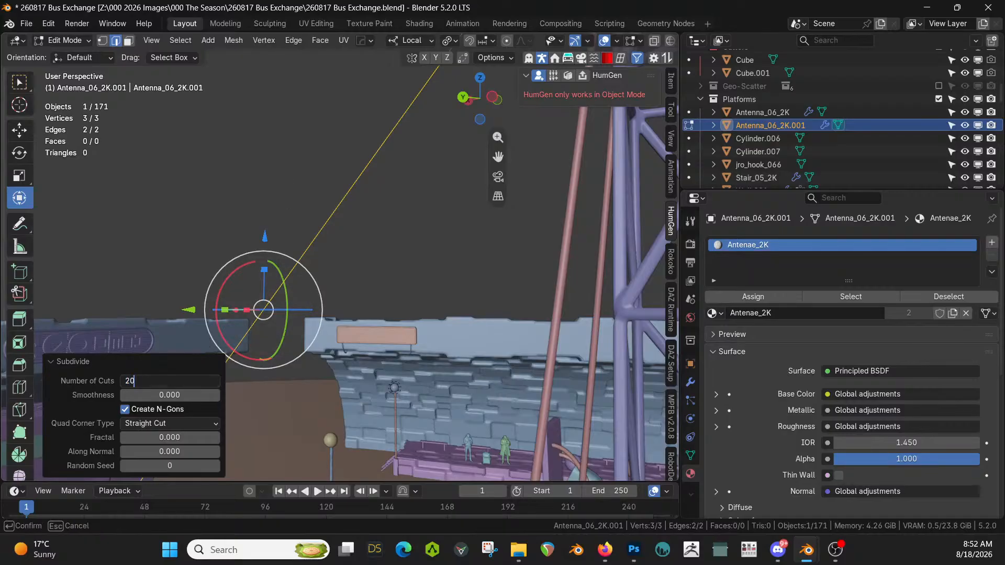
key("Return")
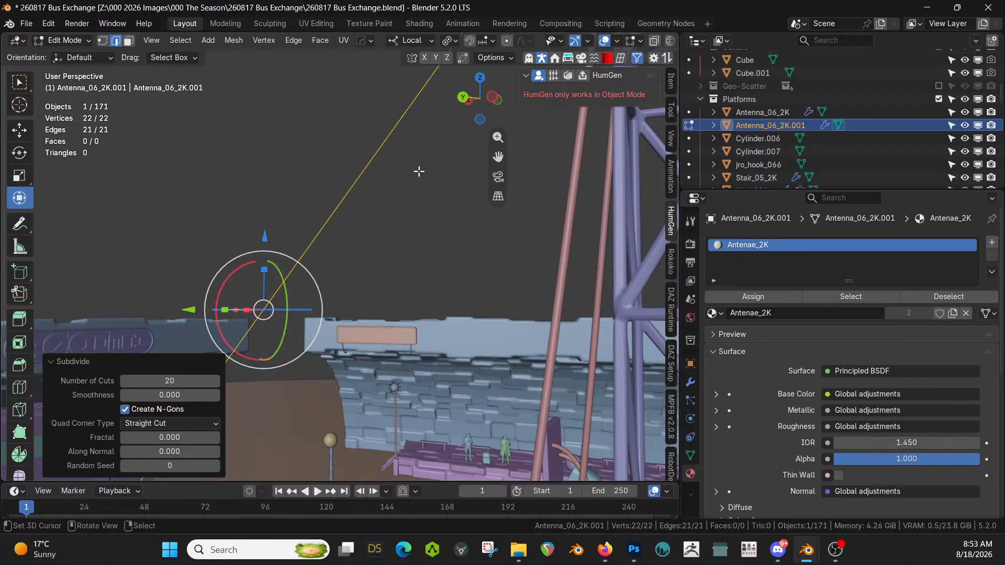
middle_click_drag(422, 229, 438, 205, "shift")
scroll(438, 205, "down", 3)
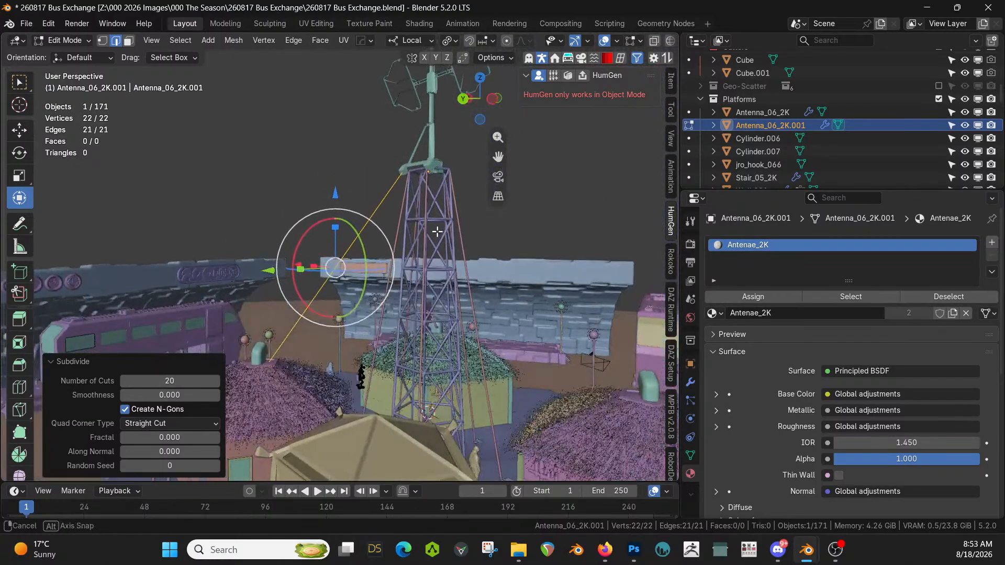
Subdivide all segments of the cable line once more with one cut and return to Object Mode
key("Tab")
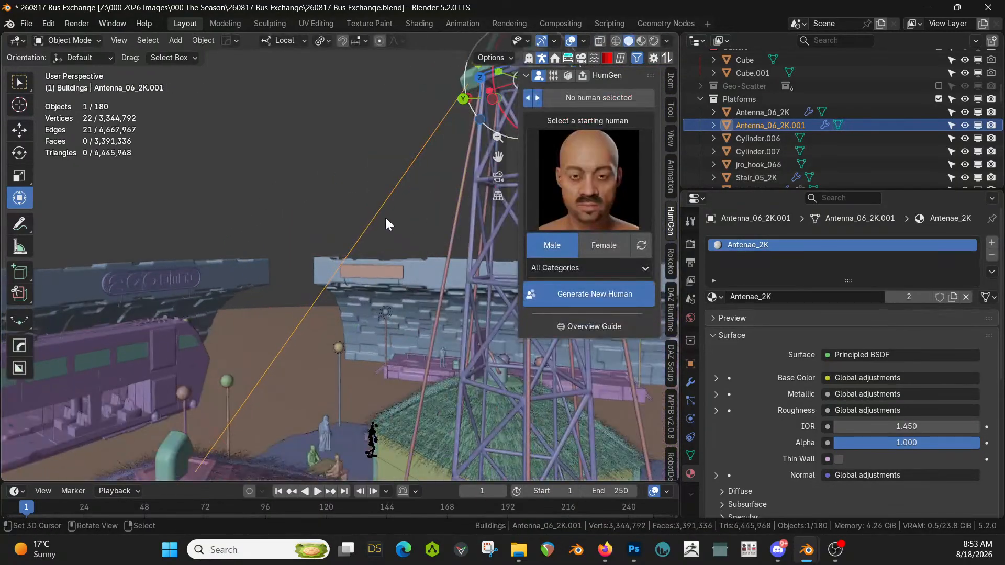
key("Tab")
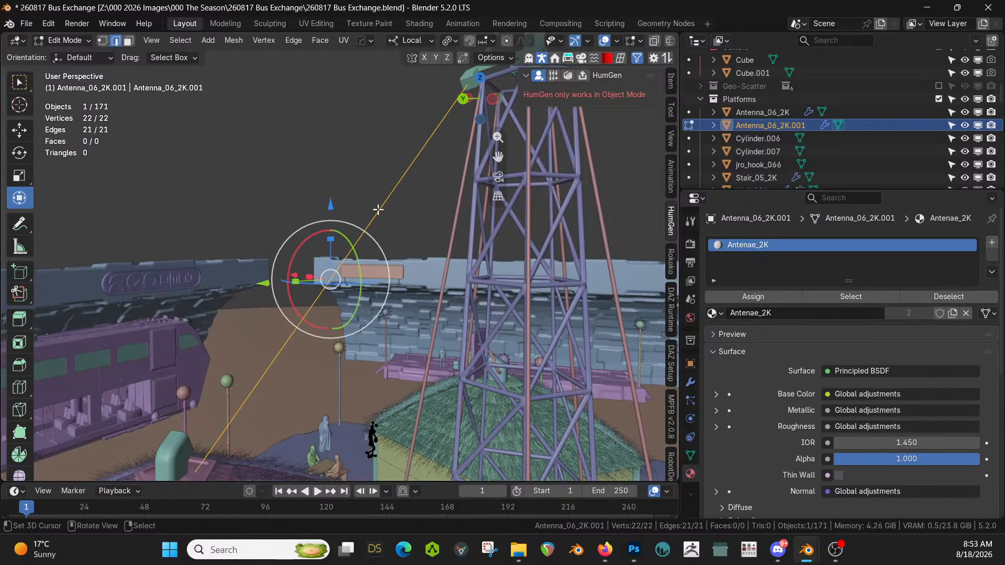
key("1")
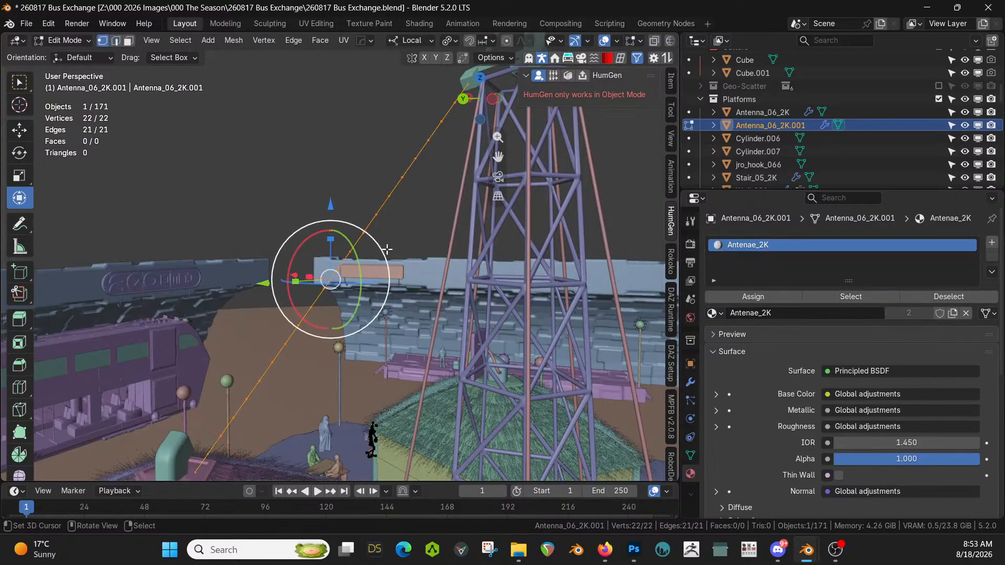
right_click(338, 233)
left_click(326, 218)
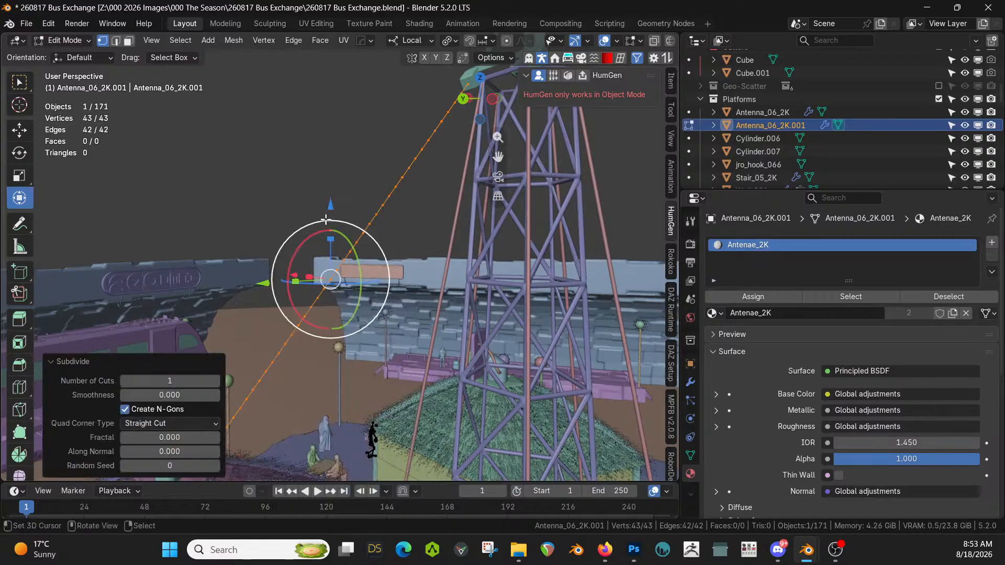
key("Tab")
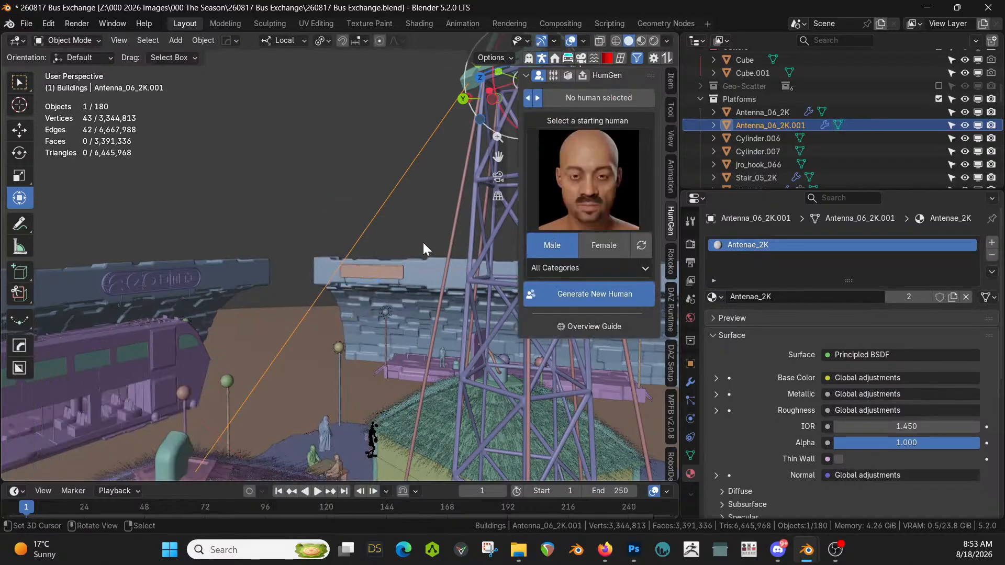
Save the file and isolate the subdivided cable line in local view
middle_click_drag(423, 243, 413, 262)
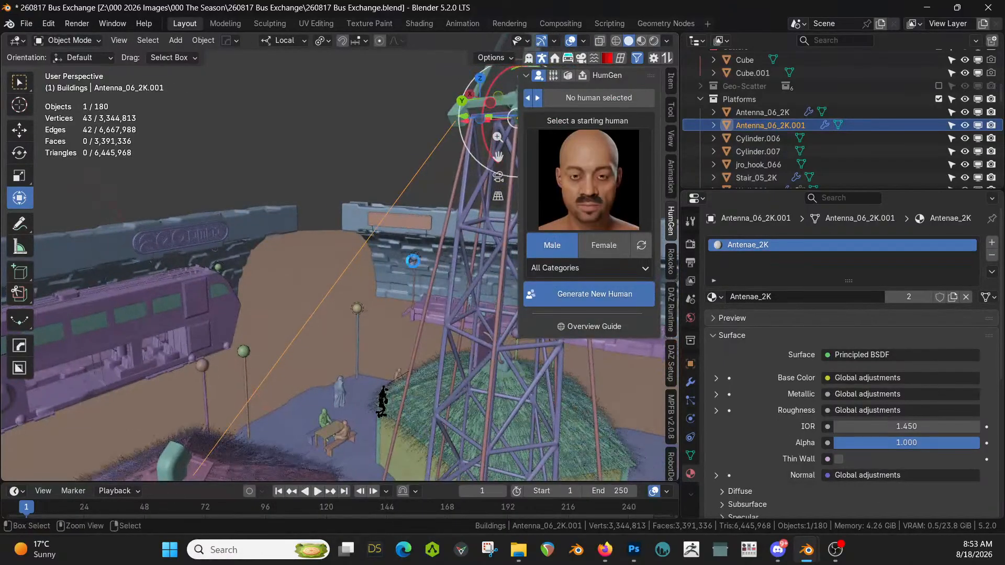
key("KP_Divide")
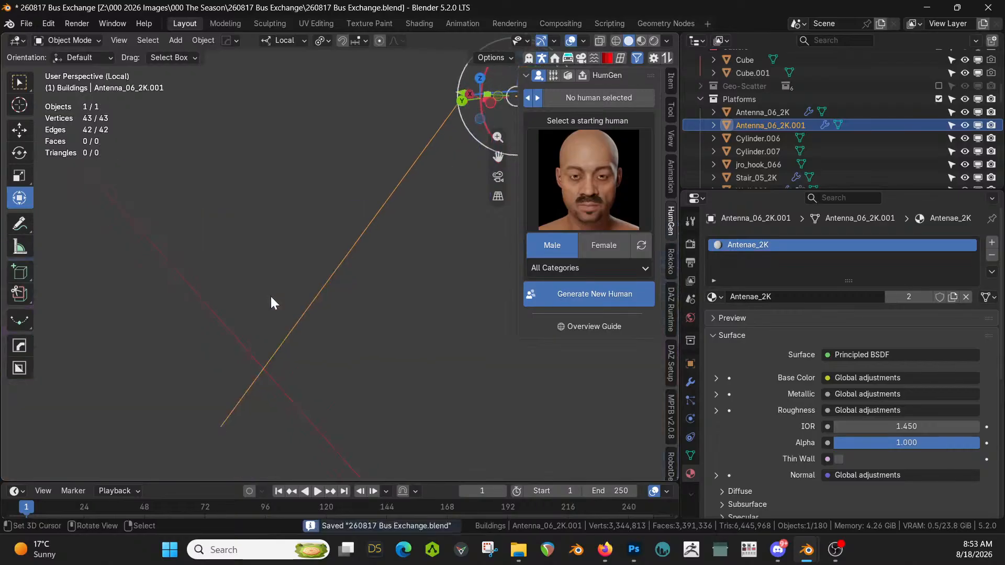
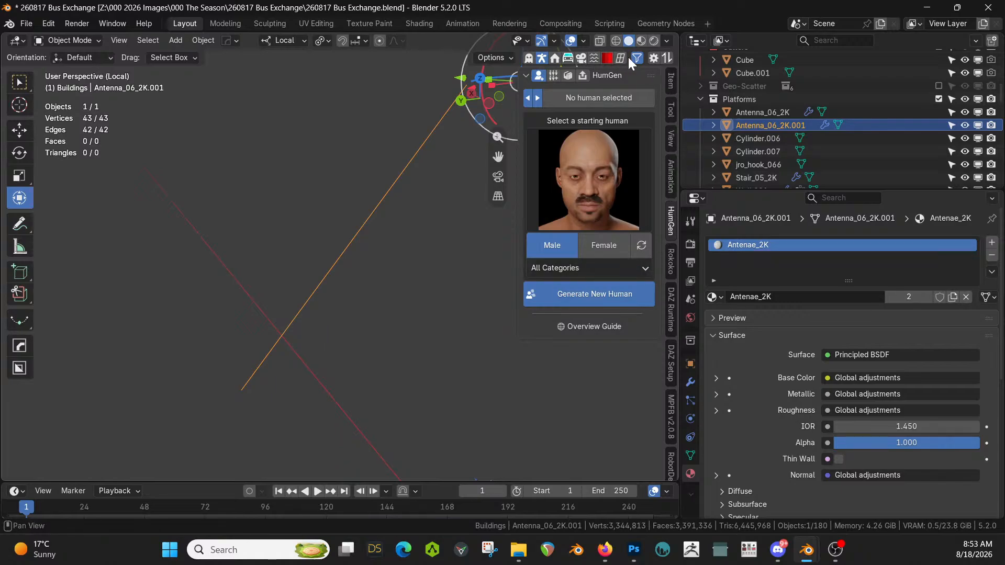
Turn the isolated cable line into a Simply Cloth object, removing its existing modifiers
left_click(594, 58)
scroll(670, 356, "down", 3)
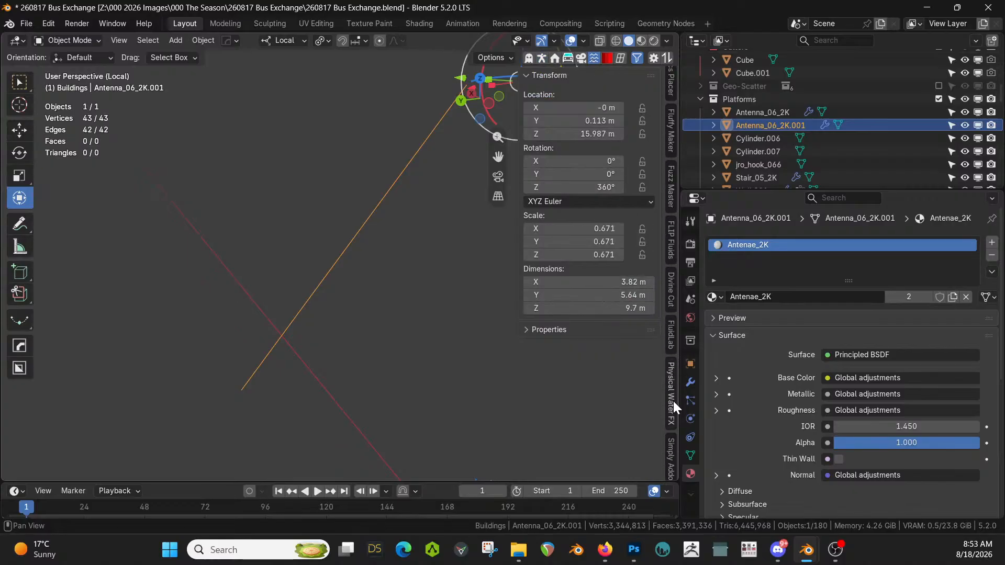
scroll(670, 411, "down", 2)
left_click(672, 459)
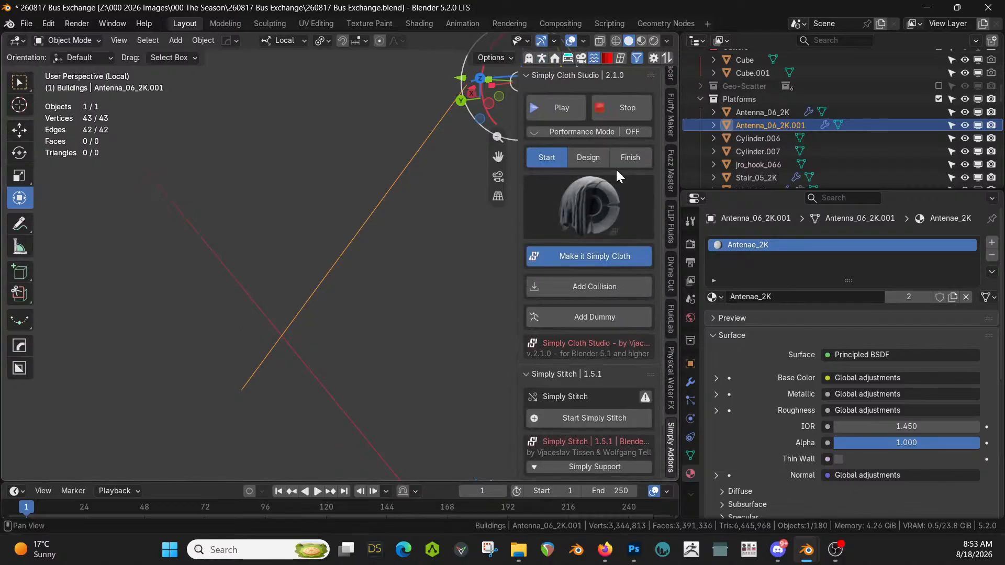
left_click(589, 257)
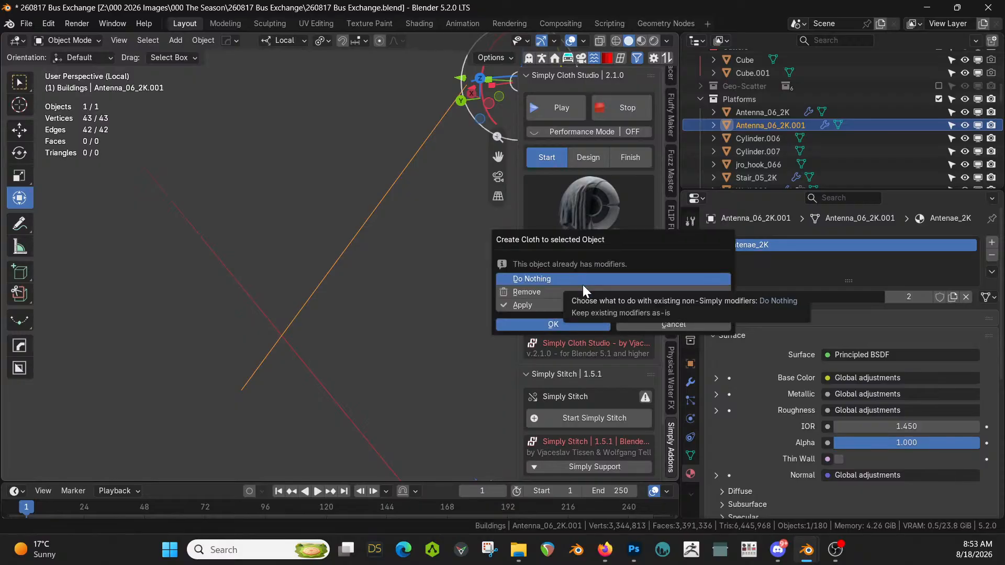
left_click(542, 292)
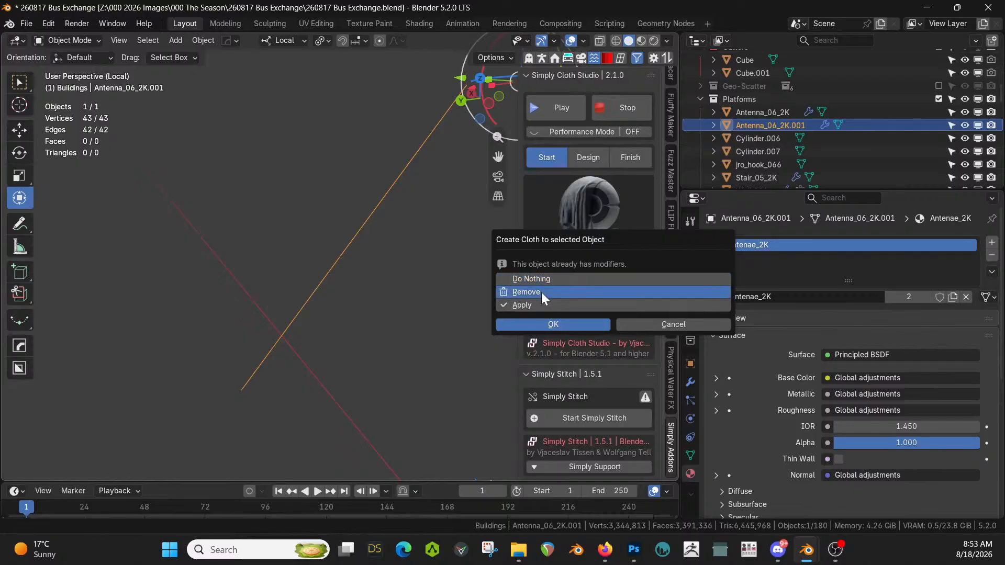
left_click(549, 325)
Assign the two end vertices of the cable line to the SimplyPin vertex group and return to Object Mode
middle_click_drag(440, 303, 448, 291)
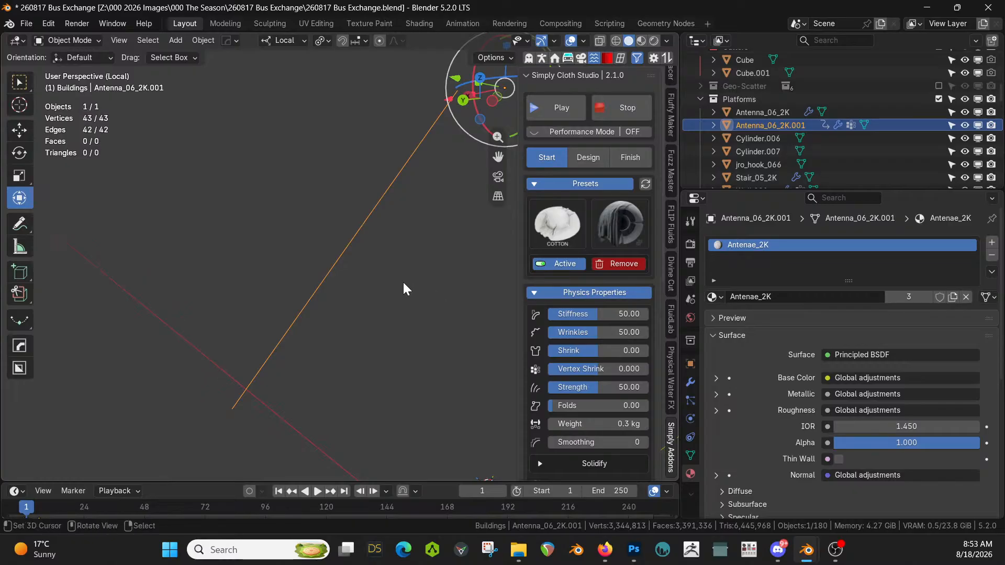
key("Tab")
left_click(233, 409)
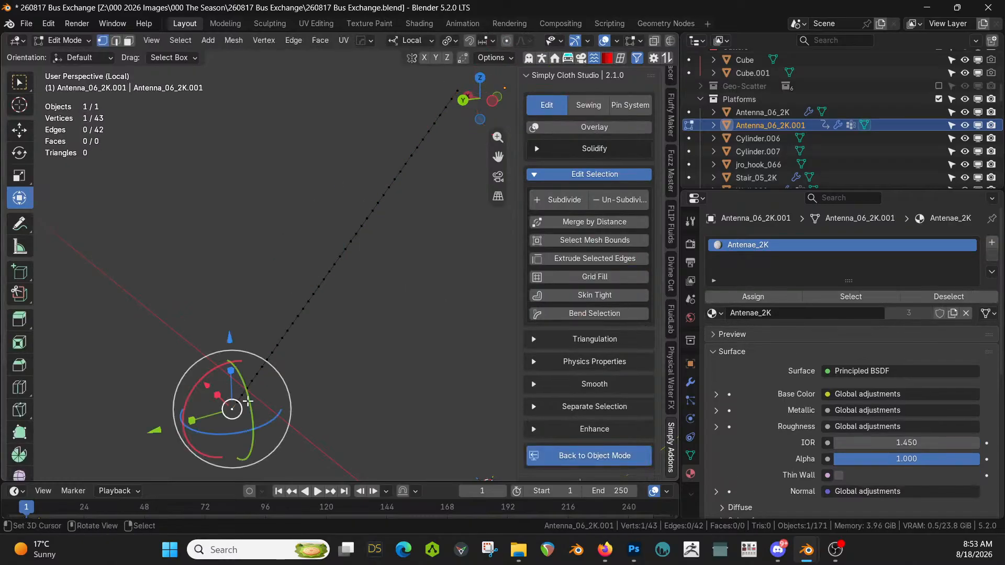
middle_click_drag(425, 143, 347, 325, "shift")
left_click(348, 293, "shift")
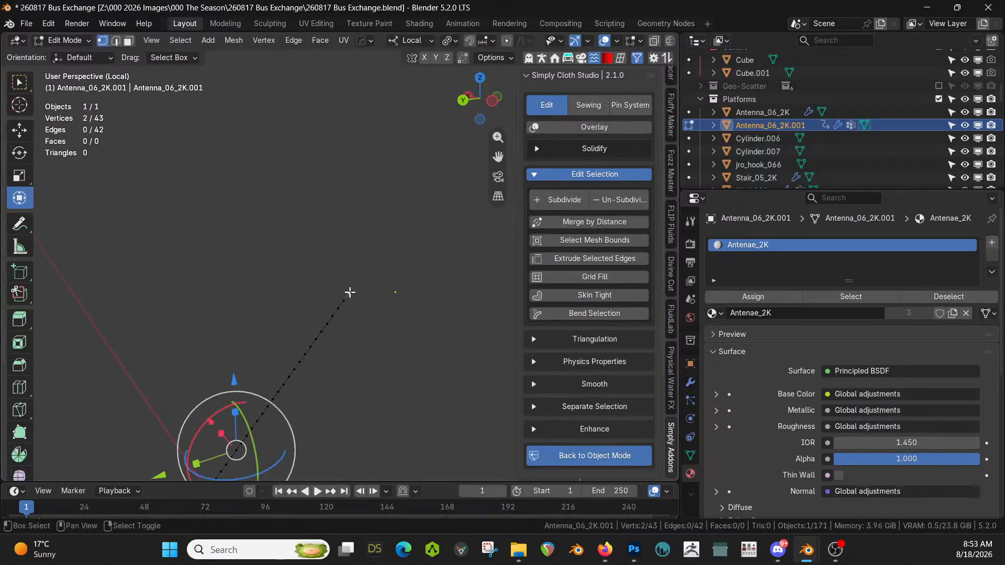
left_click(690, 455)
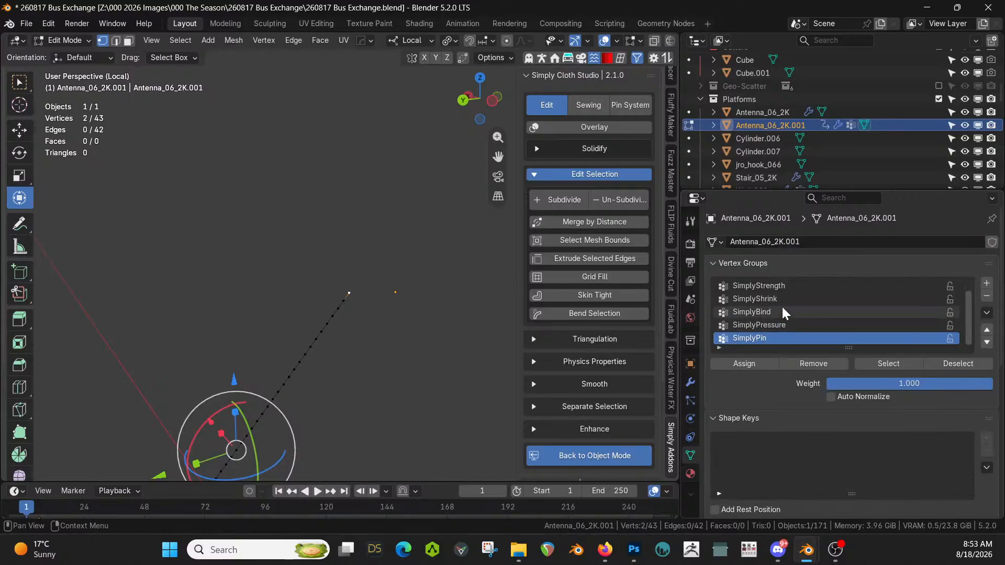
left_click(743, 363)
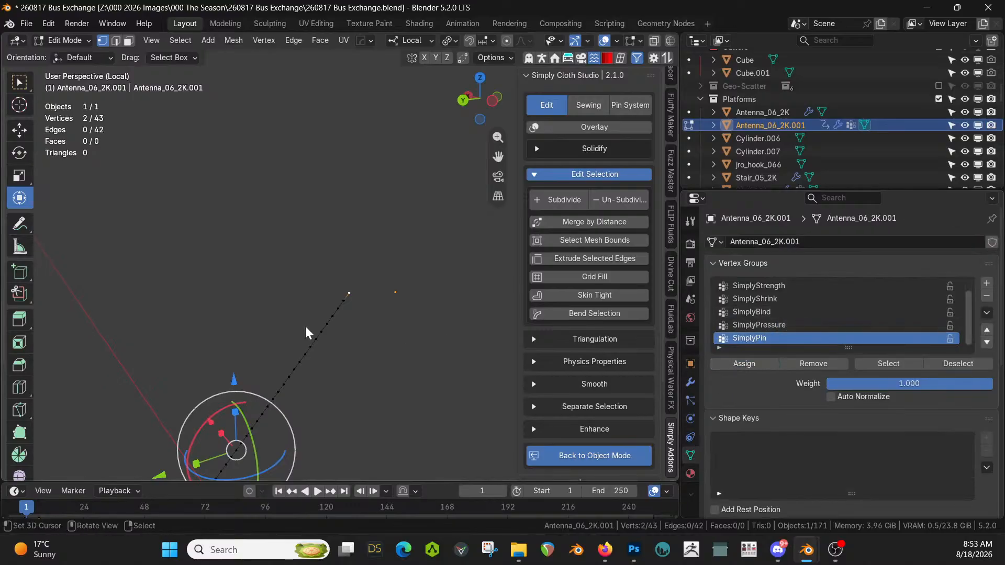
key("Tab")
Save the file and test the pinned cable line by playing and stopping the cloth simulation
middle_click_drag(324, 332, 381, 226, "shift")
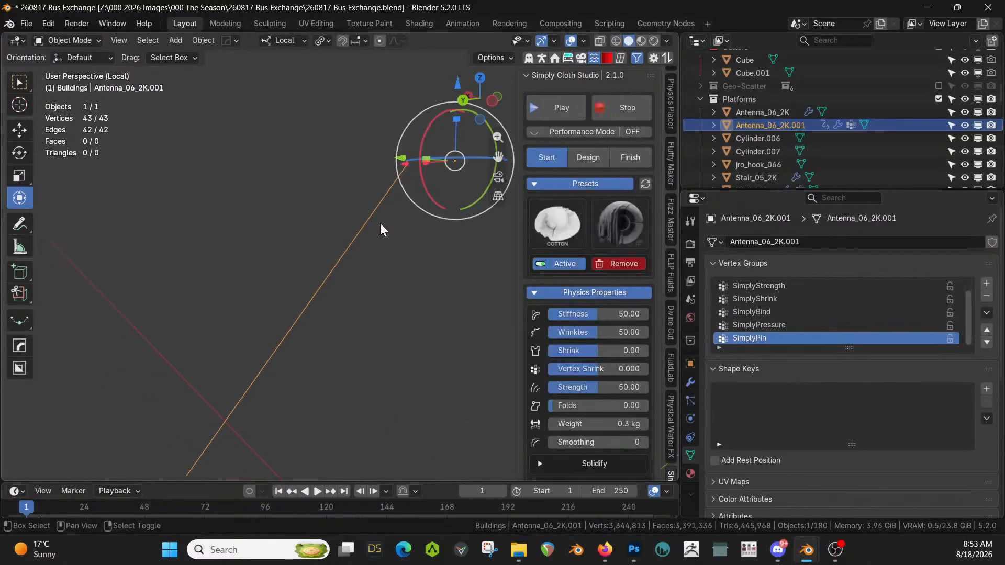
left_click(282, 489)
key("ctrl+s")
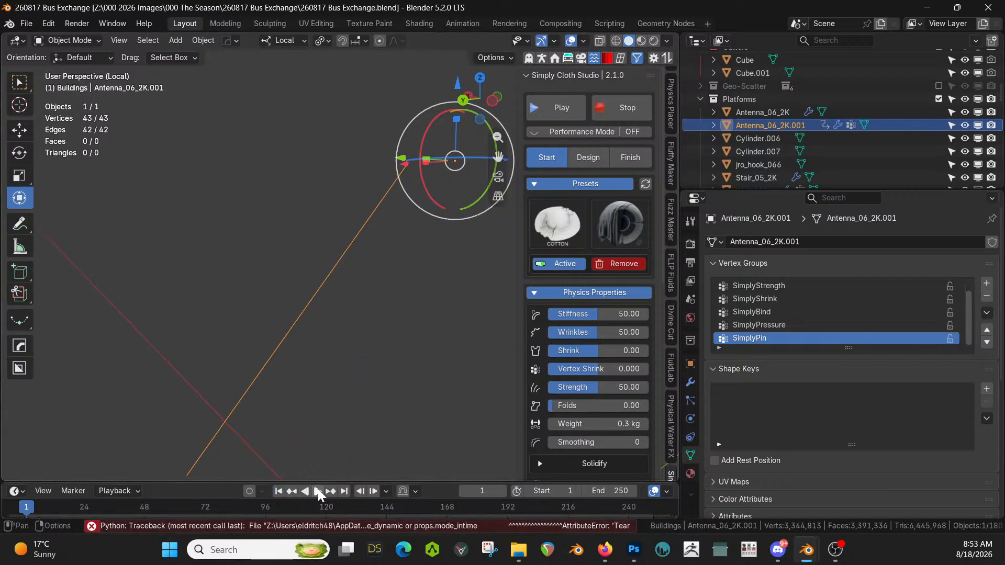
left_click(318, 490)
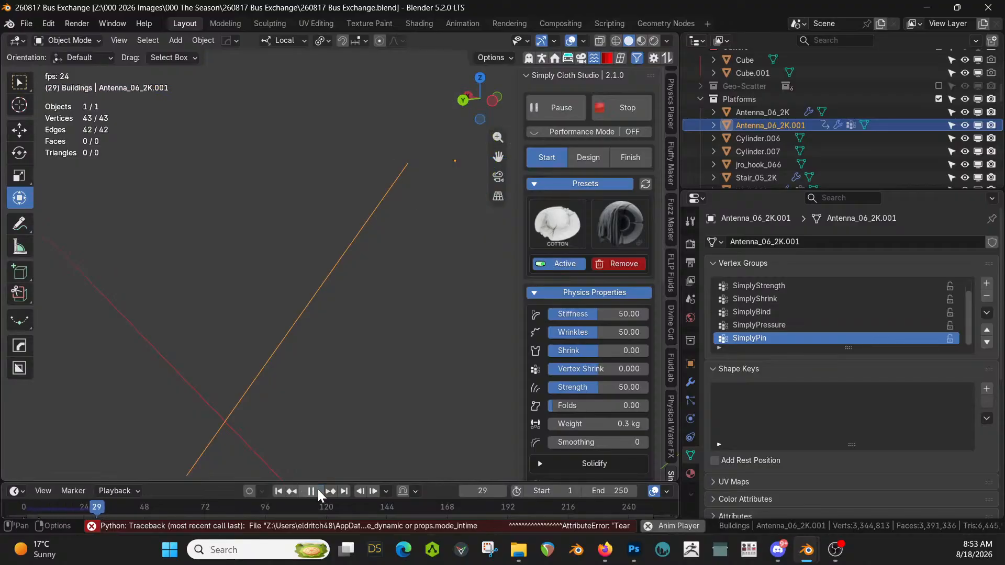
left_click(317, 491)
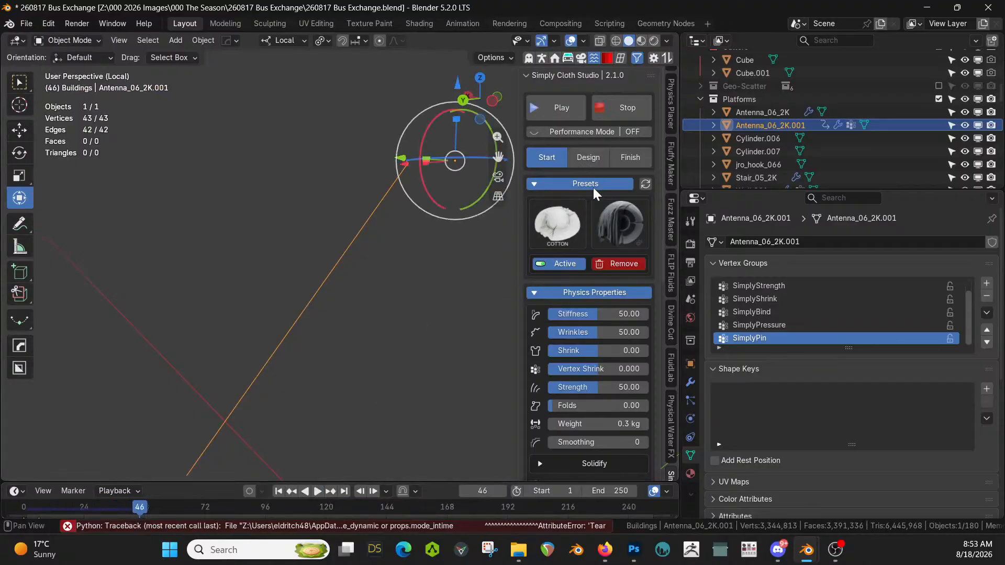
Apply the Stiff Paper cloth preset to the cable line and set its Shrink to -0.2
left_click(568, 209)
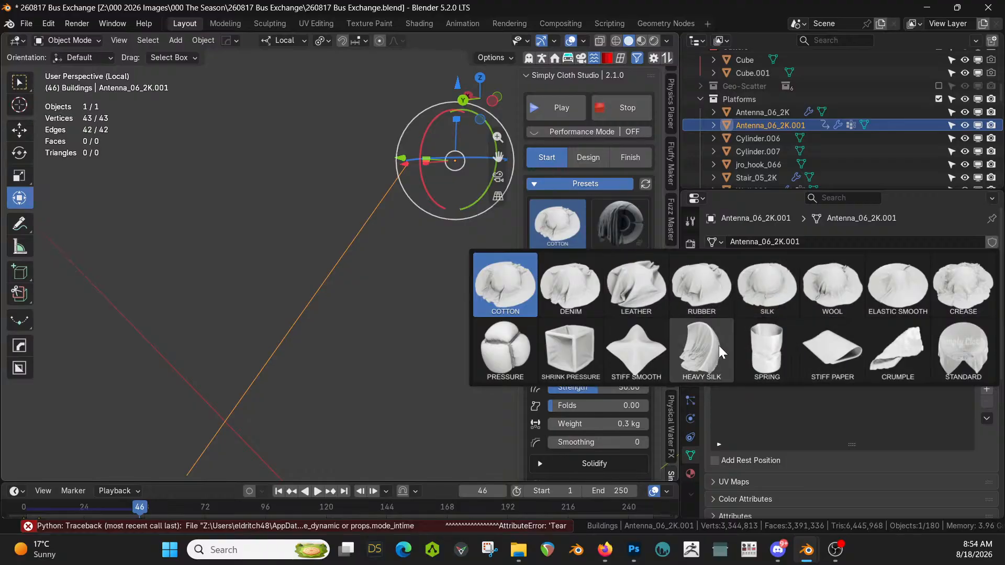
left_click(818, 345)
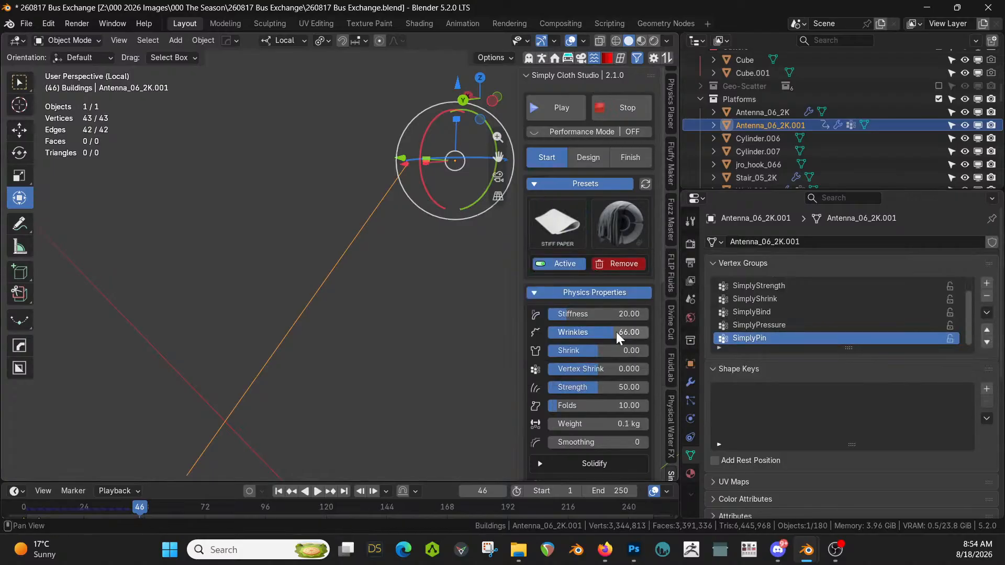
left_click(610, 351)
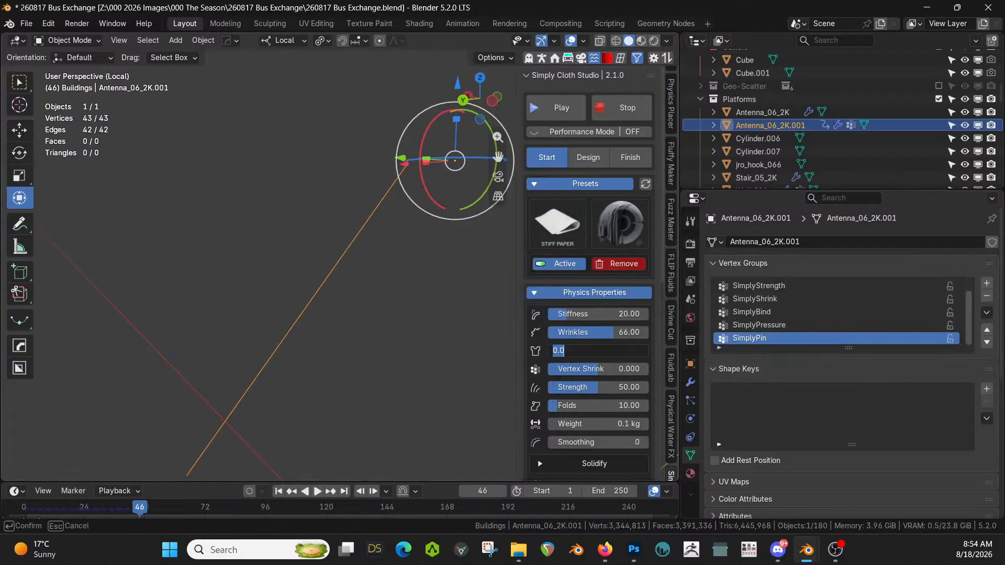
type("-.2")
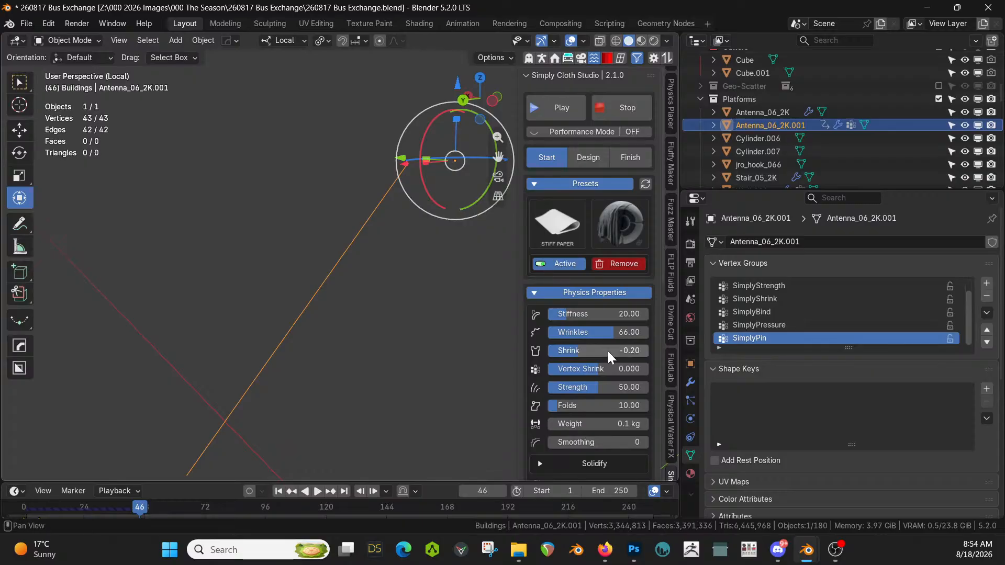
key("Return")
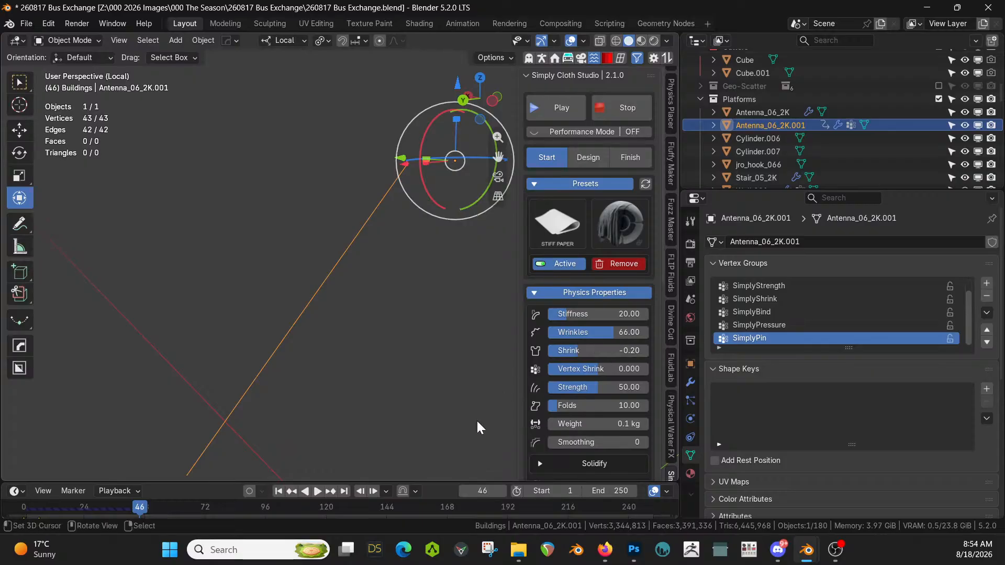
Replay the cloth simulation from the first frame, and examine the cable's pin group and modifier stack
left_click(279, 491)
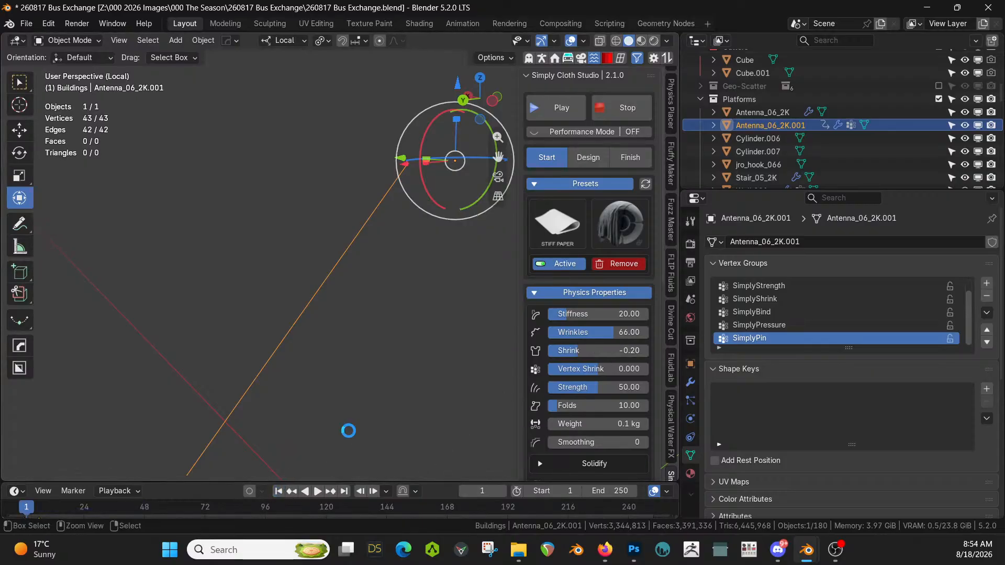
left_click(317, 492)
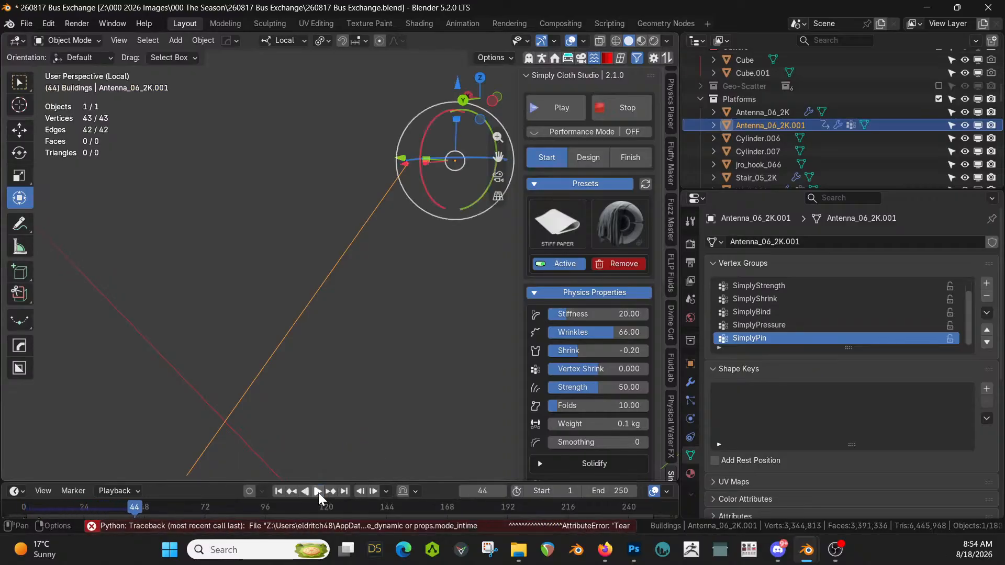
middle_click_drag(344, 365, 367, 340)
right_click(368, 341)
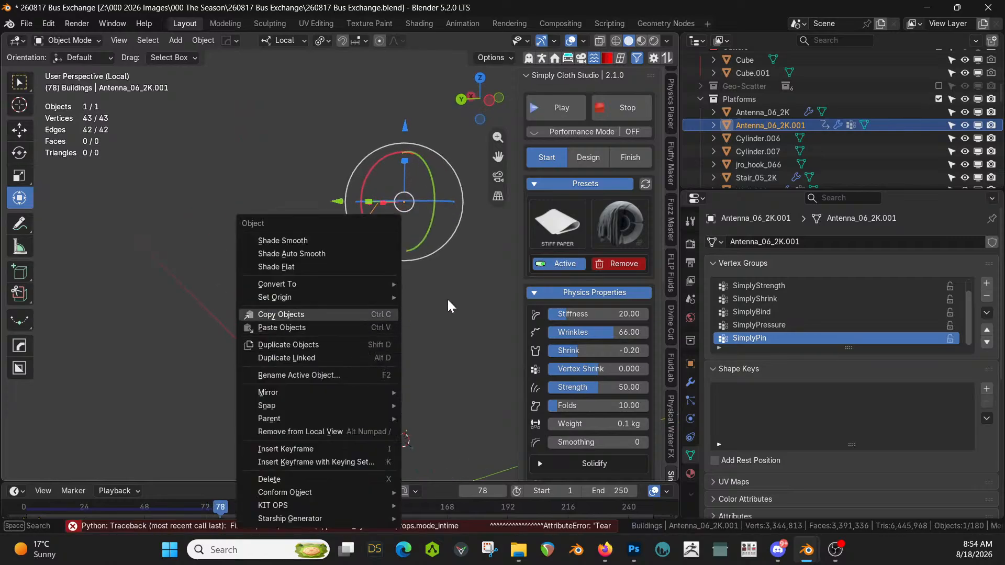
key("Tab")
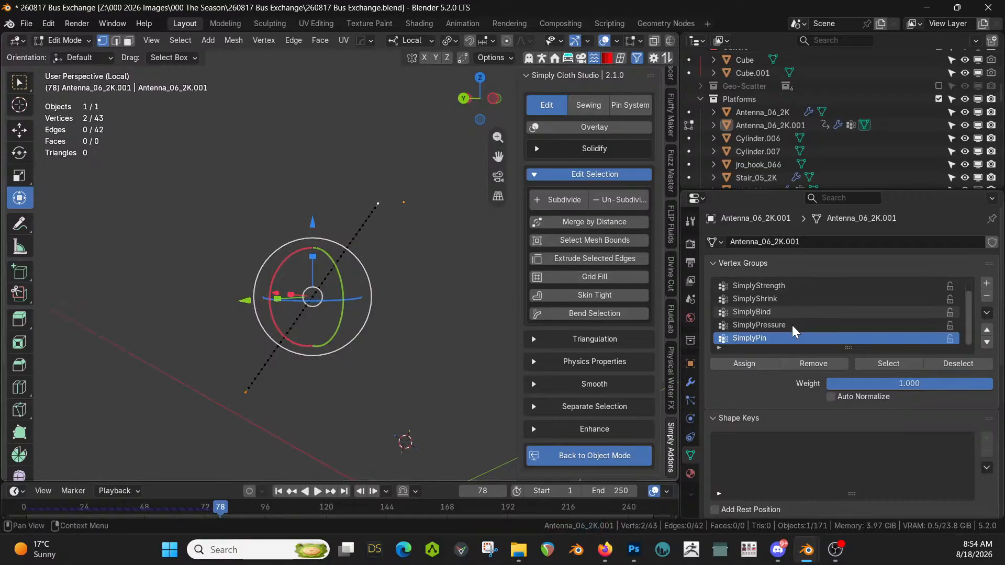
left_click(692, 381)
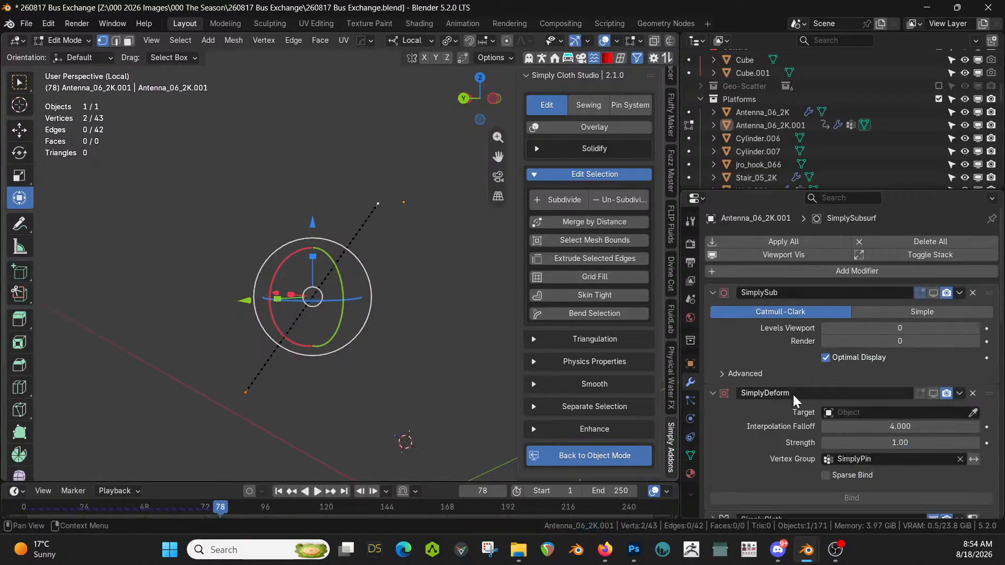
scroll(793, 395, "down", 8)
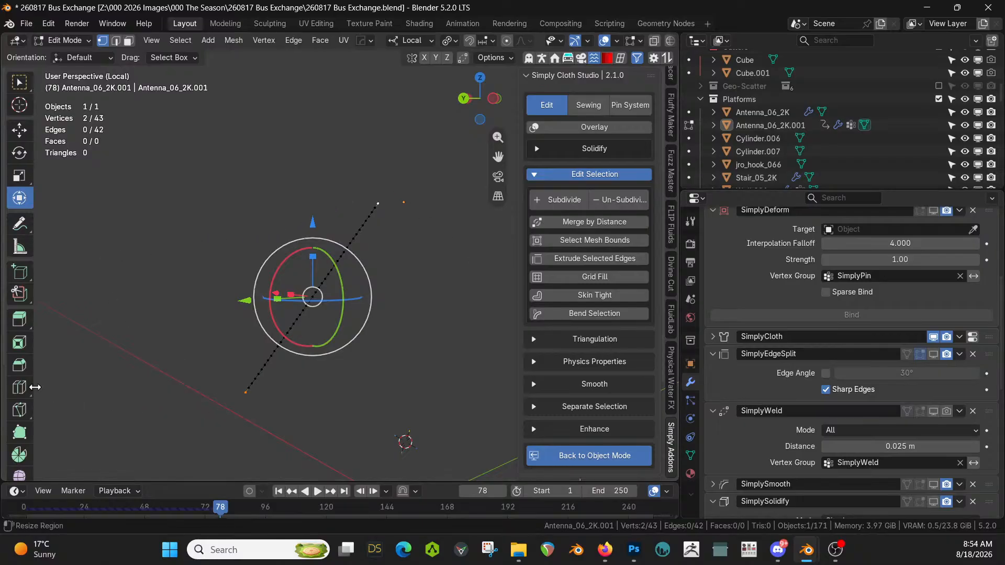
key("Tab")
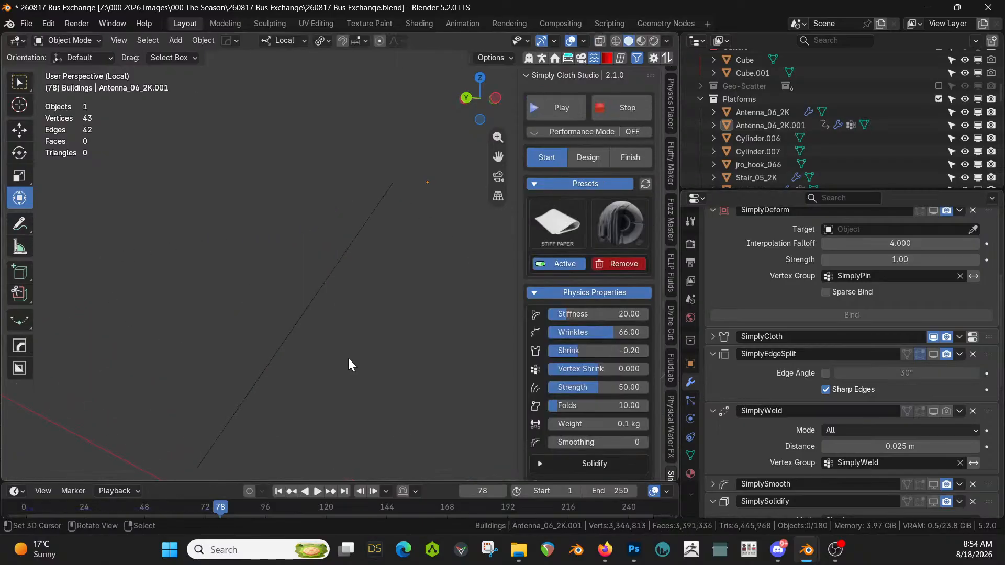
Extrude the whole cable line by about 0.11 m into a thin strip of faces and return to Object Mode
key("Tab")
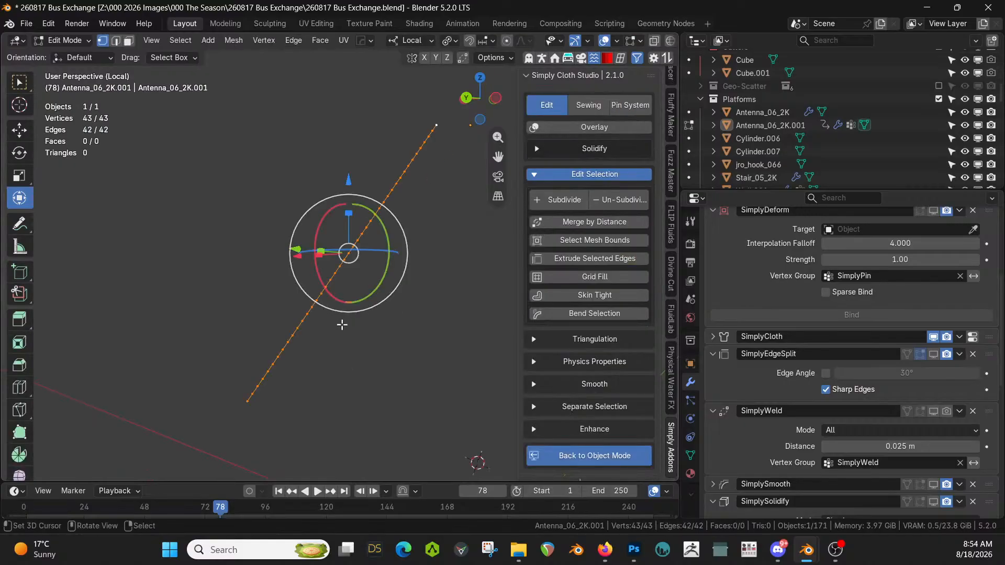
mouse_move(376, 325)
middle_mouse_down()
mouse_move(400, 332)
mouse_move(367, 322)
middle_mouse_up()
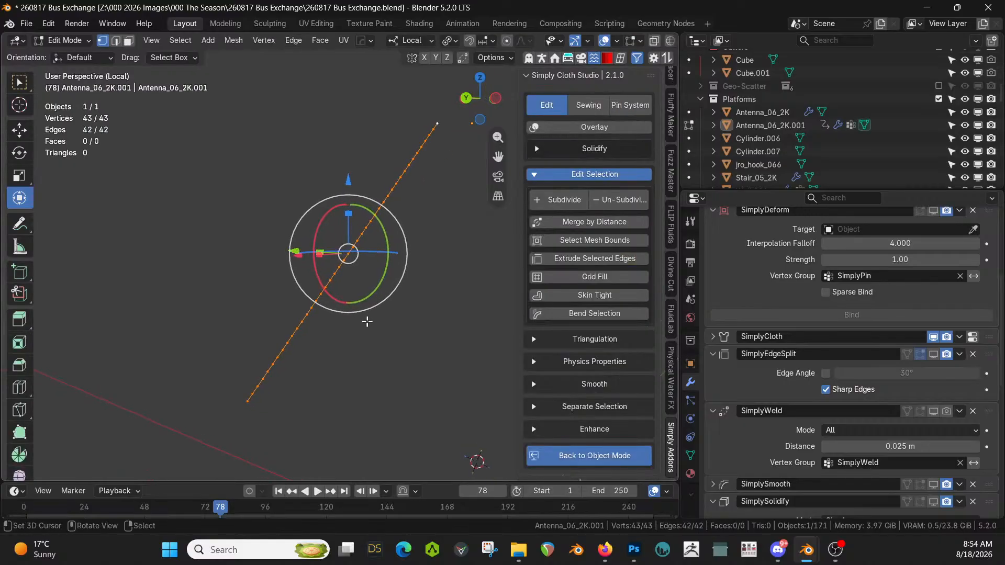
scroll(367, 322, "up", 1)
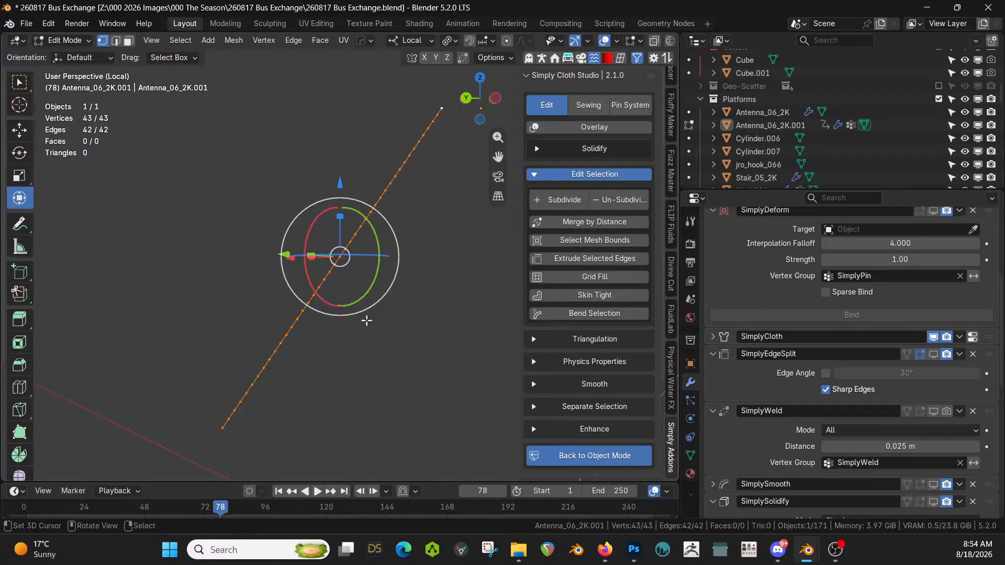
key("e")
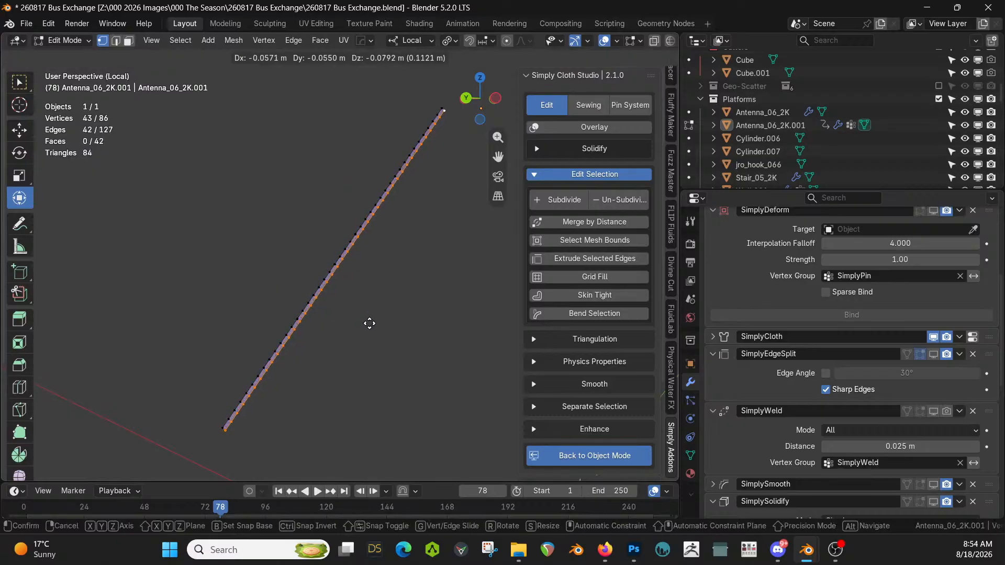
left_click(369, 324)
key("Tab")
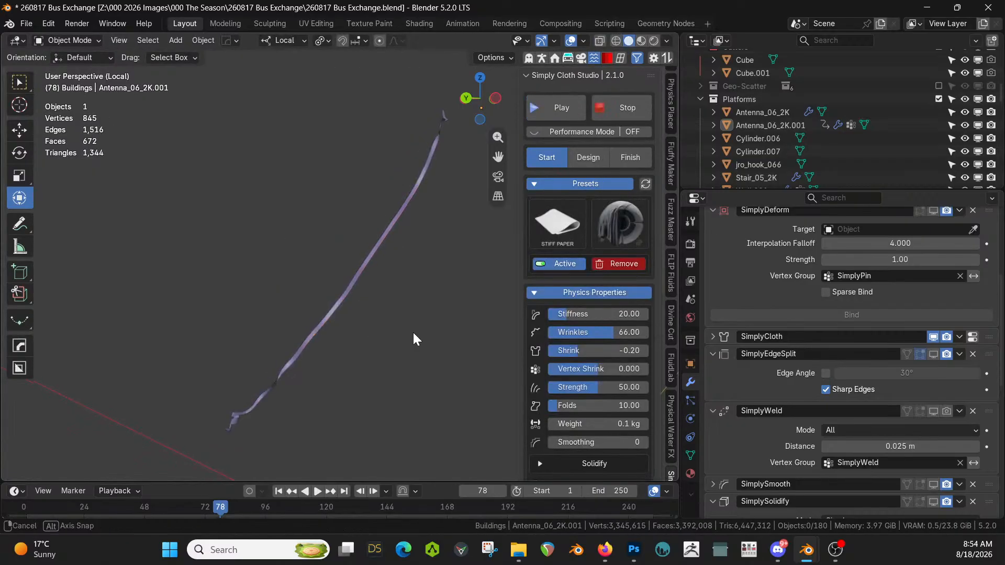
Rewind to frame 1, set the cloth's Shrink to -0.1, and play the simulation on the cable strip
middle_click_drag(413, 332, 439, 363)
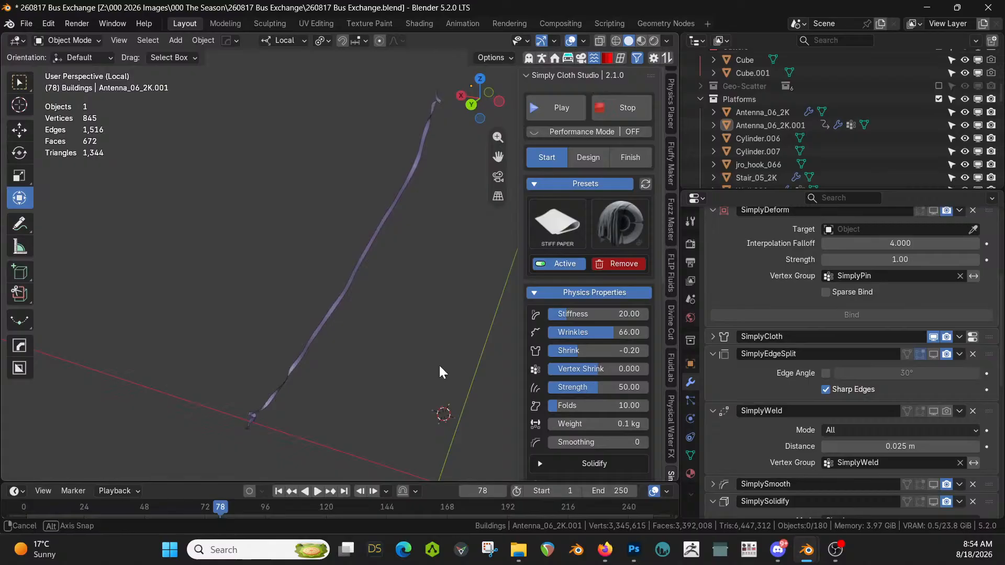
left_click(279, 492)
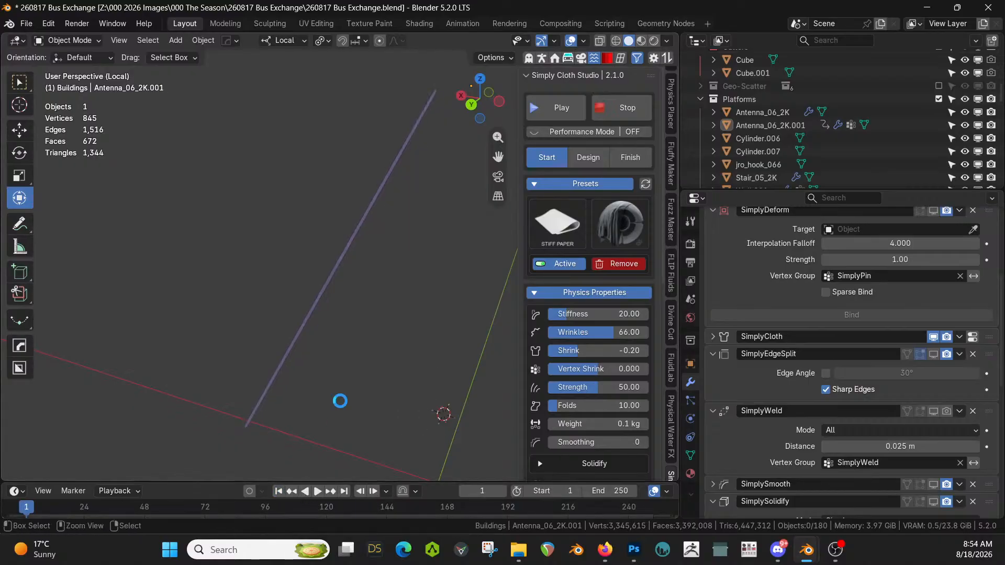
left_click(634, 353)
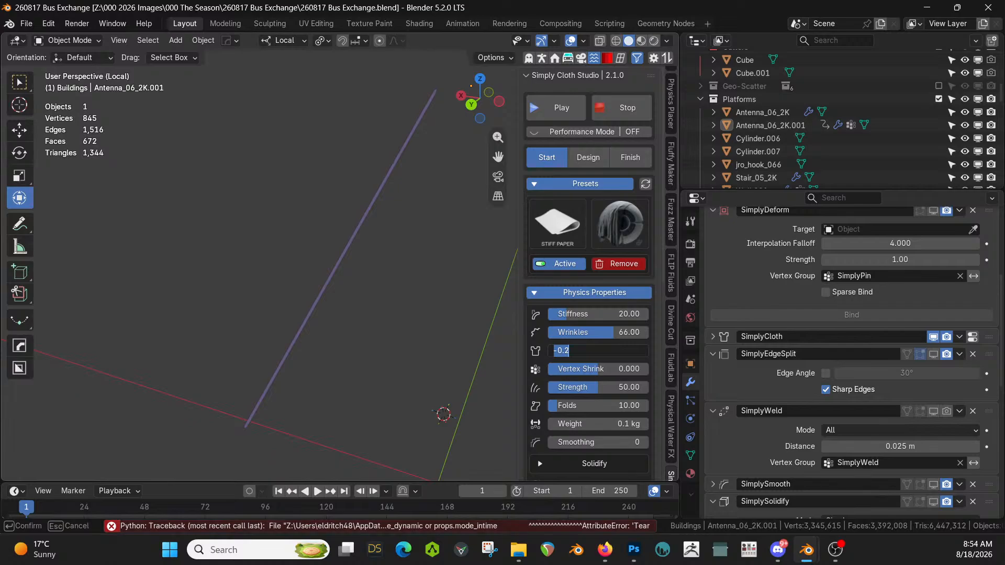
type("-0.1")
key("Return")
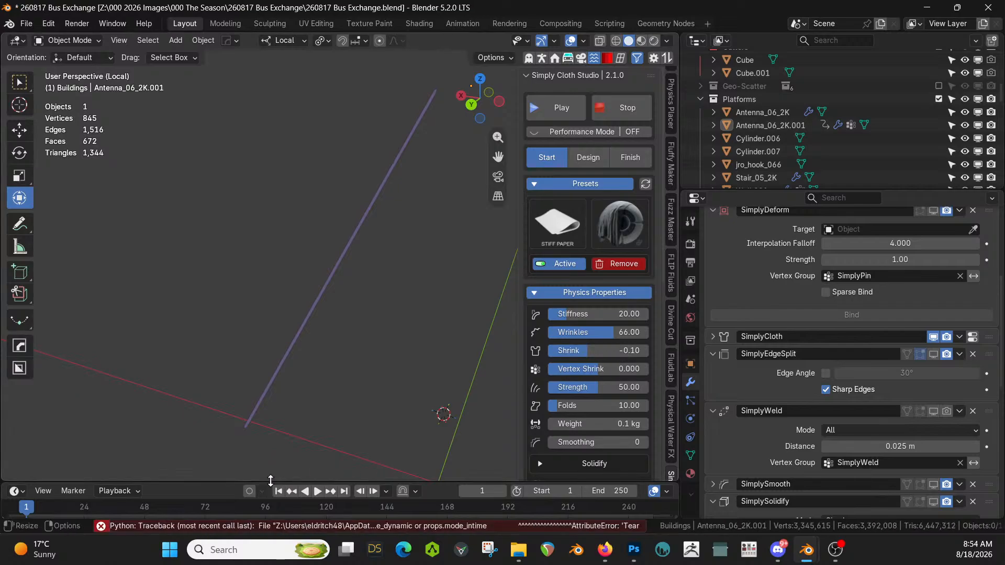
left_click(318, 491)
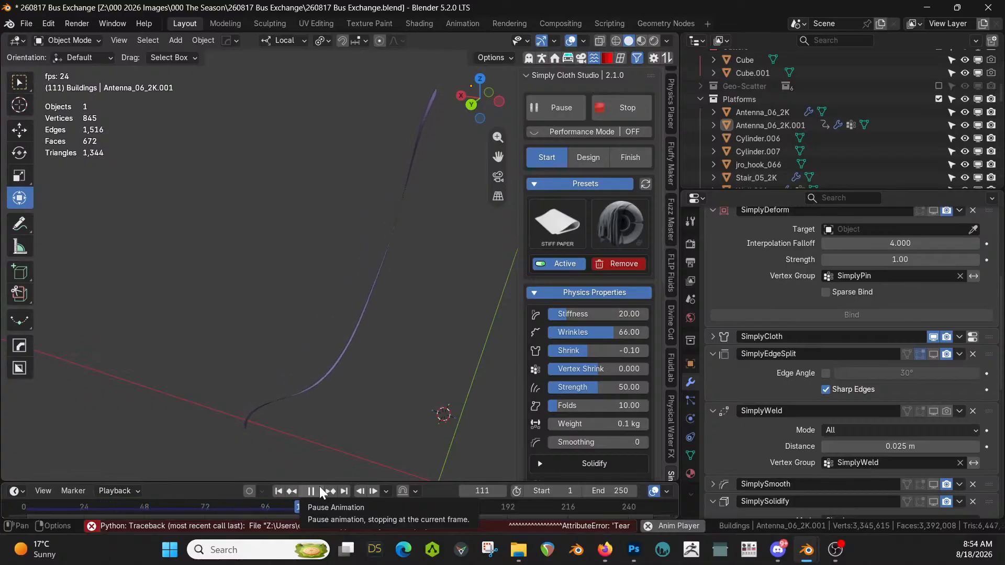
Set the cloth's Weight to 1 kg and replay the cable simulation from frame 1
left_click(325, 491)
left_click(278, 491)
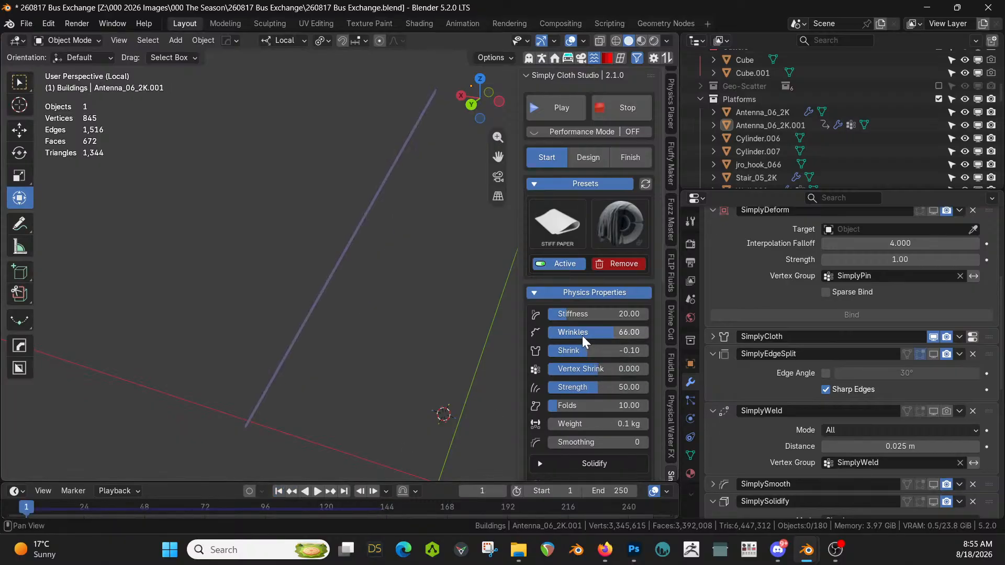
scroll(589, 369, "down", 5)
double_click(581, 319)
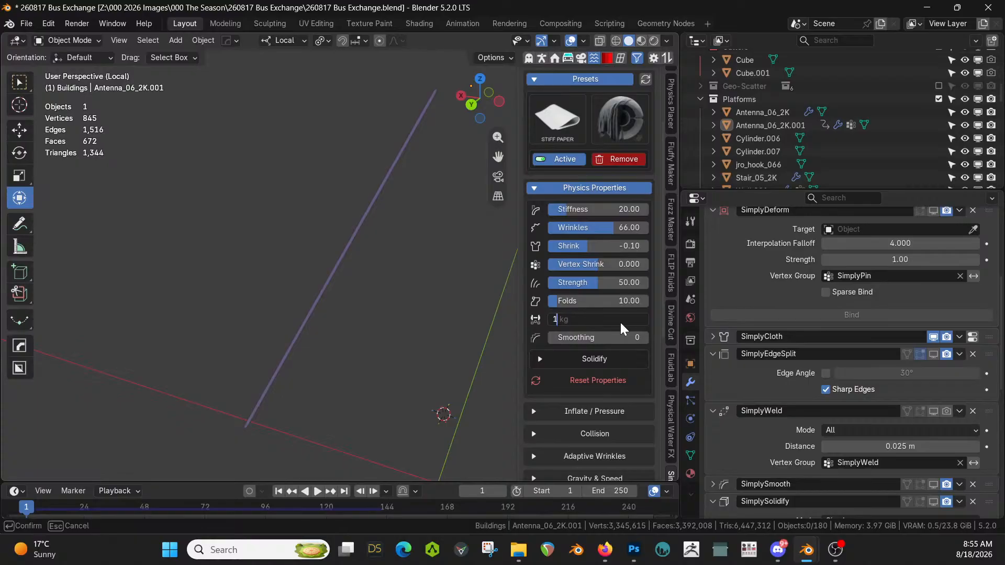
type("1")
key("Return")
left_click(277, 492)
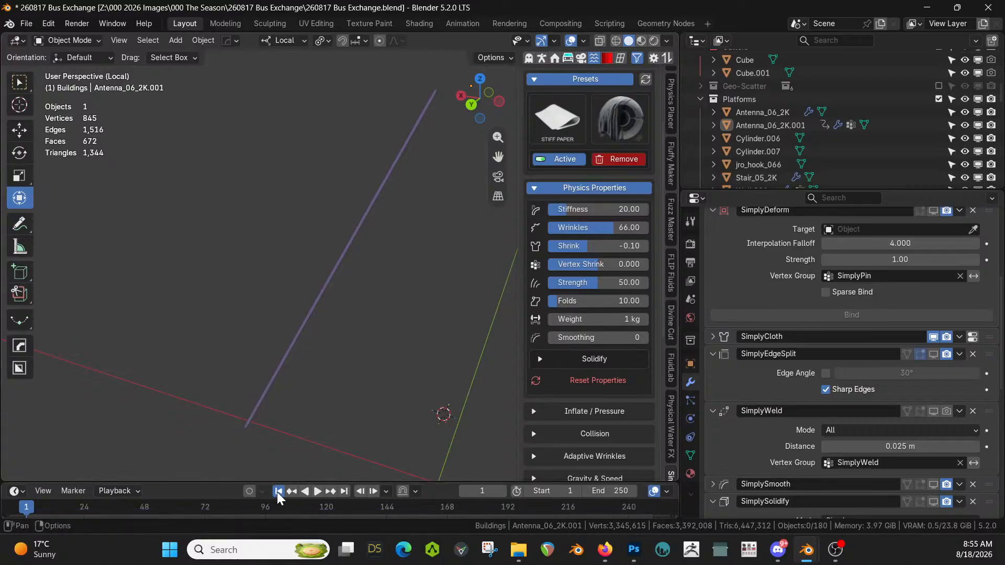
left_click(317, 492)
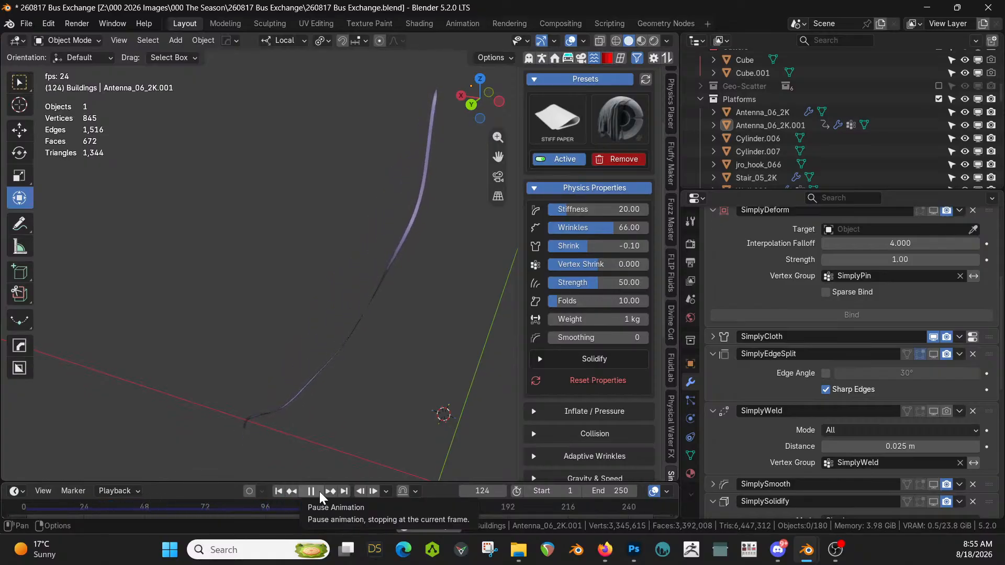
left_click(311, 492)
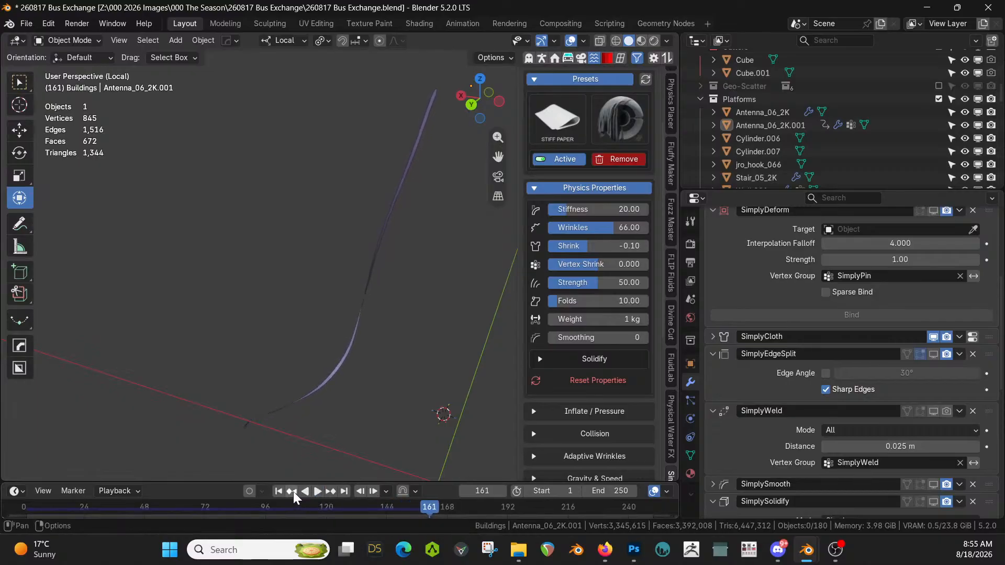
Set the cloth's Stiffness to 100 and run the cable simulation again from the first frame
left_click(291, 492)
left_click(589, 209)
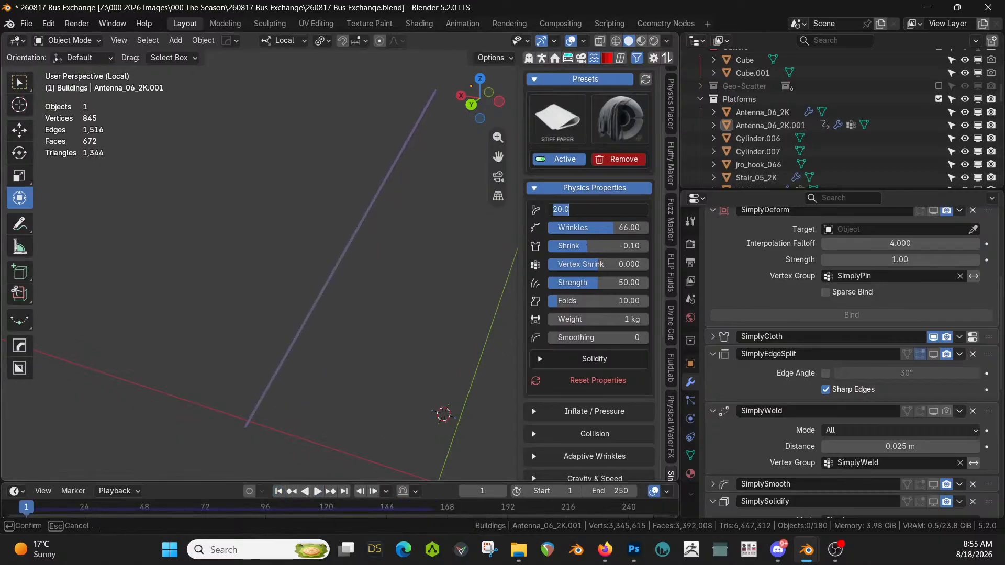
type("100")
key("Return")
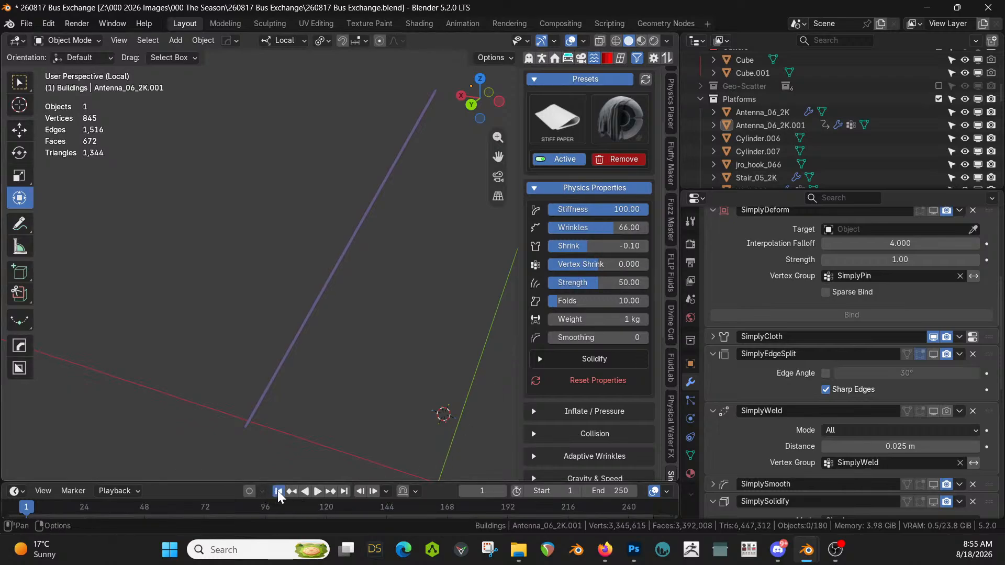
left_click(317, 491)
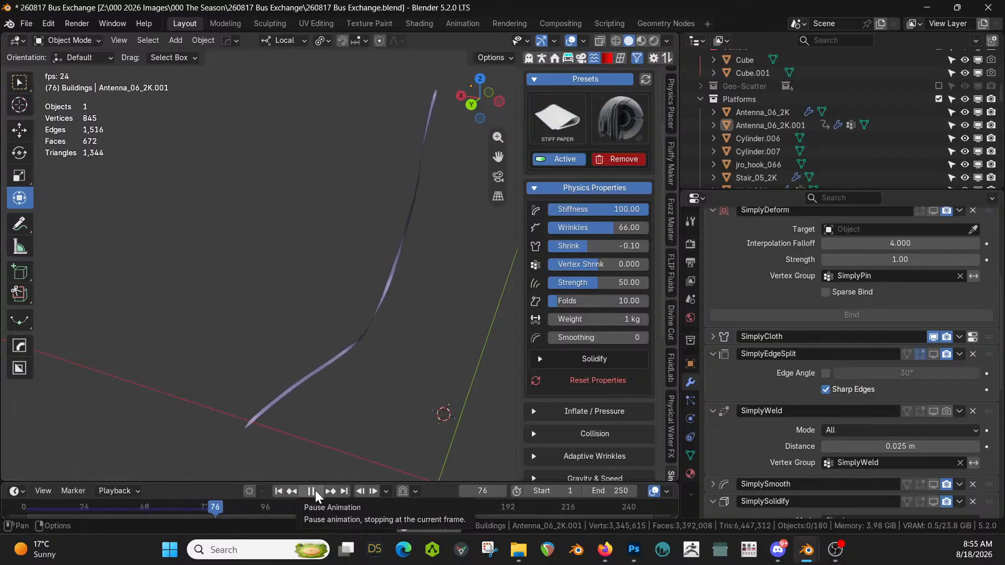
left_click(316, 495)
Set the cloth's Wrinkles to 0.1 and play the cable simulation from frame 1
left_click(278, 491)
double_click(592, 227)
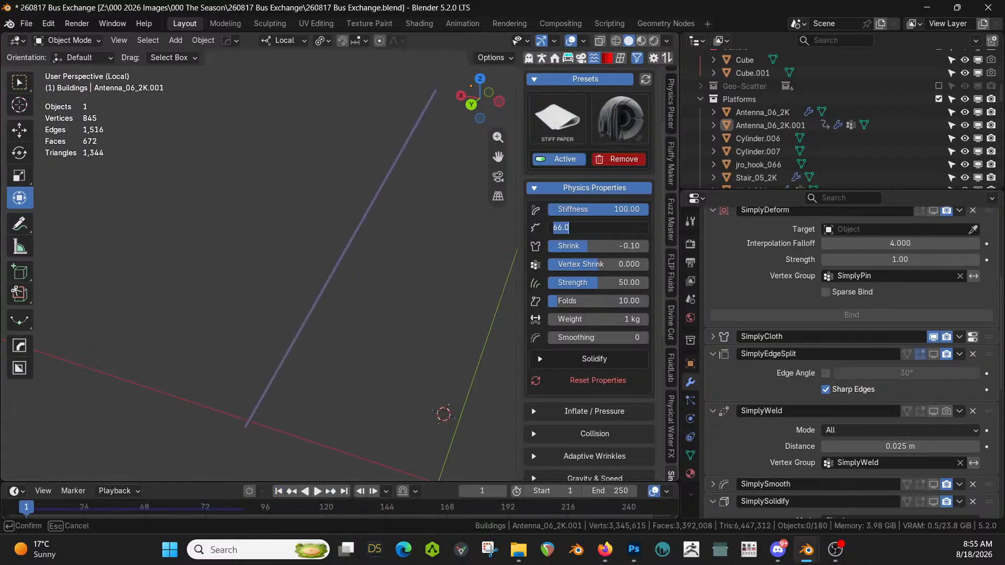
type("0.1")
key("Return")
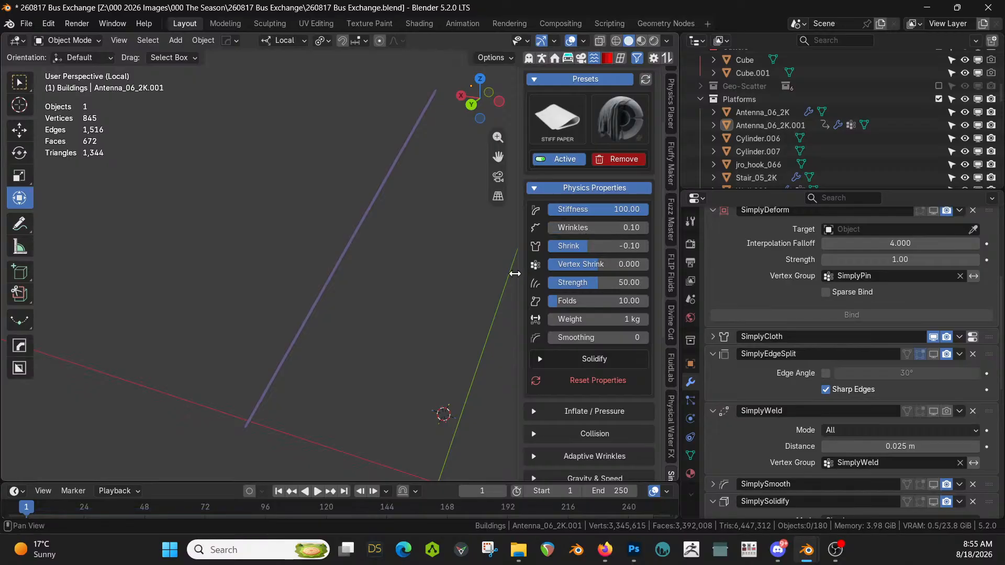
left_click(318, 493)
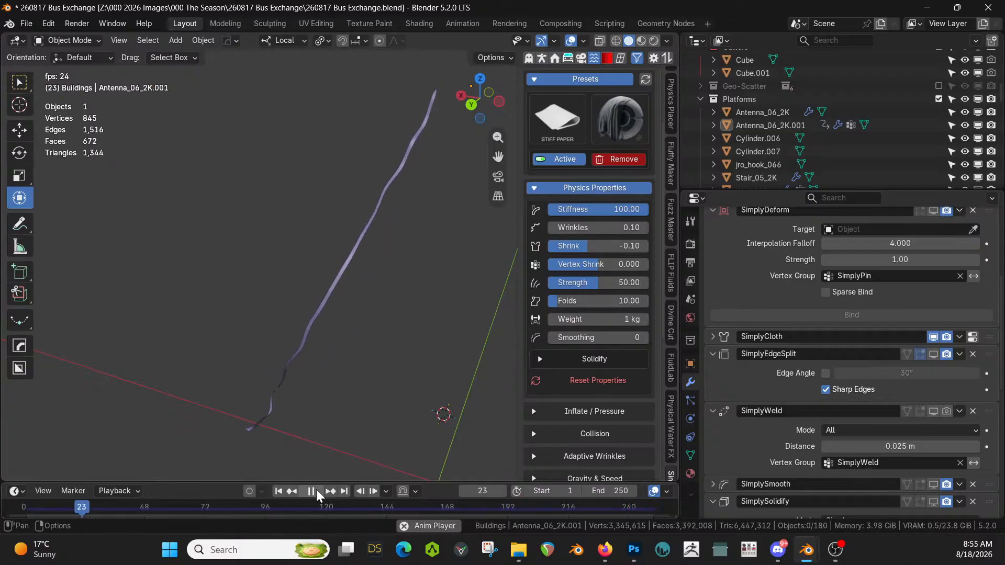
left_click(312, 492)
Extend the timeline's end frame to 500, replay the simulation from the start and stop it at frame 391
left_click(620, 492)
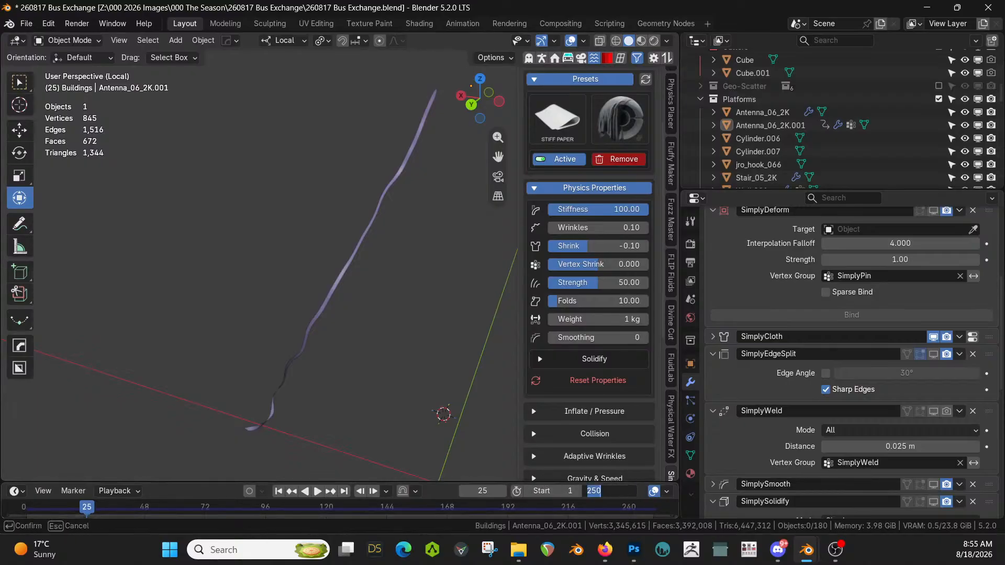
key("Return")
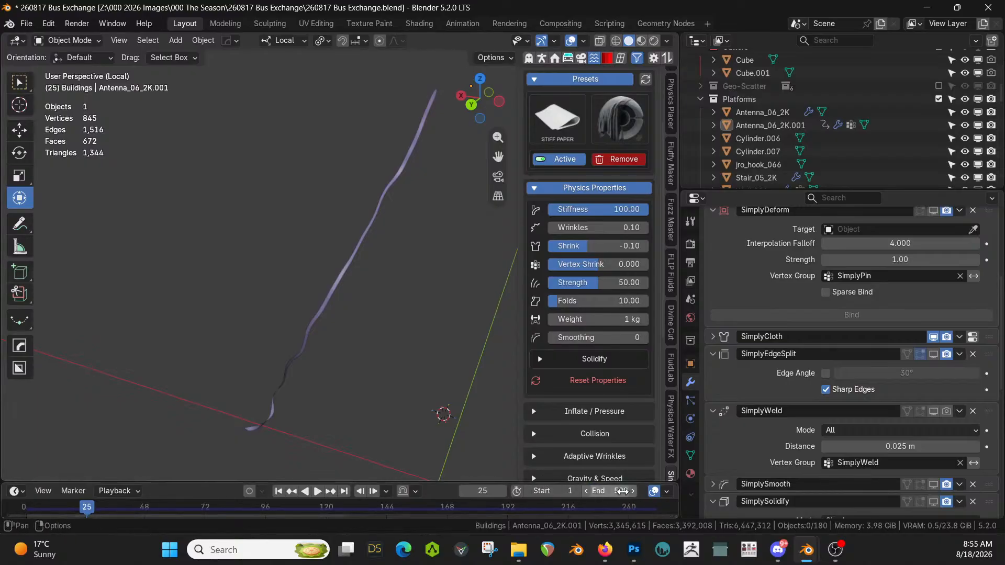
left_click(281, 491)
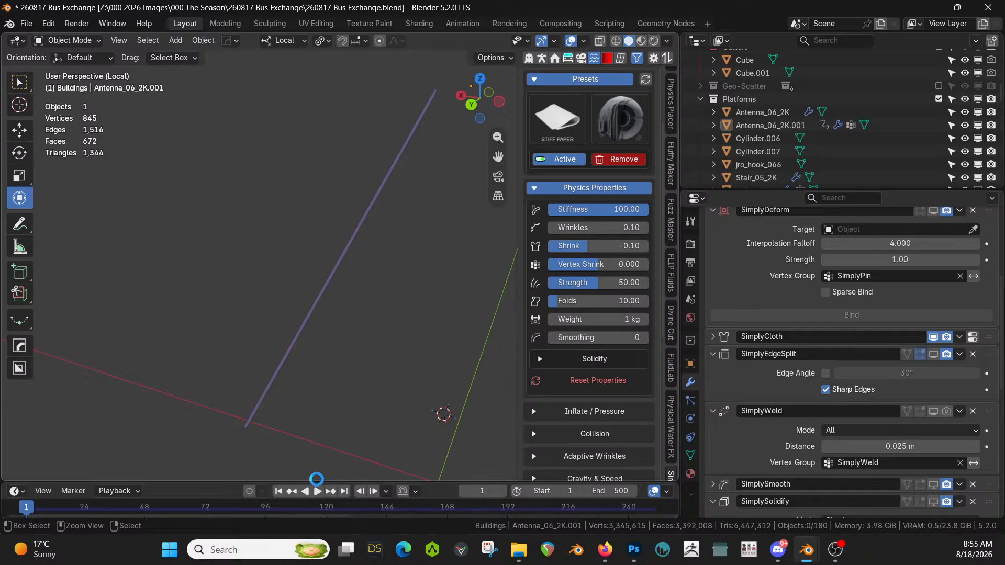
left_click(319, 490)
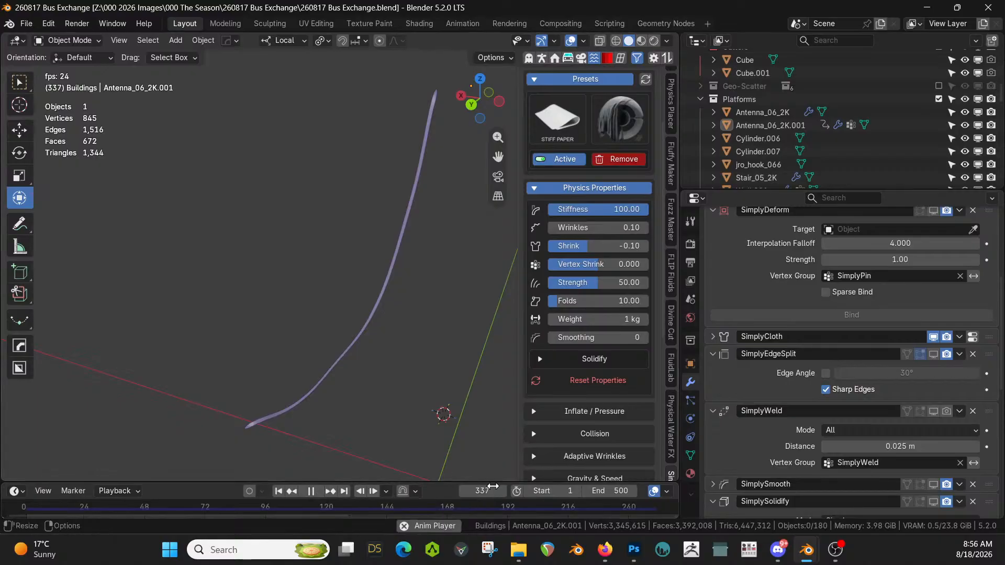
left_click(312, 491)
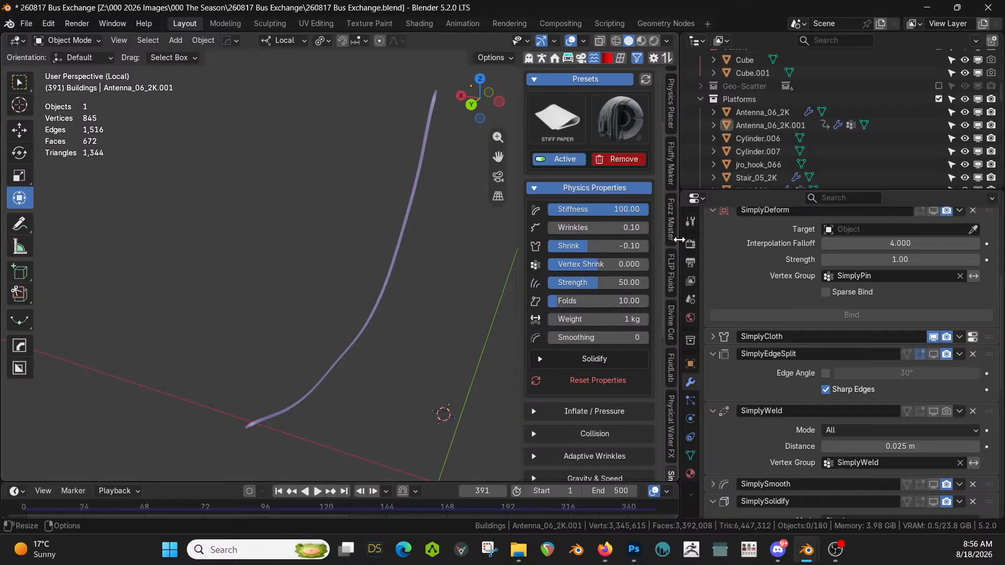
Finish and apply the cloth simulation on the cable strip with Apply ALL Modifiers enabled
scroll(582, 220, "up", 3)
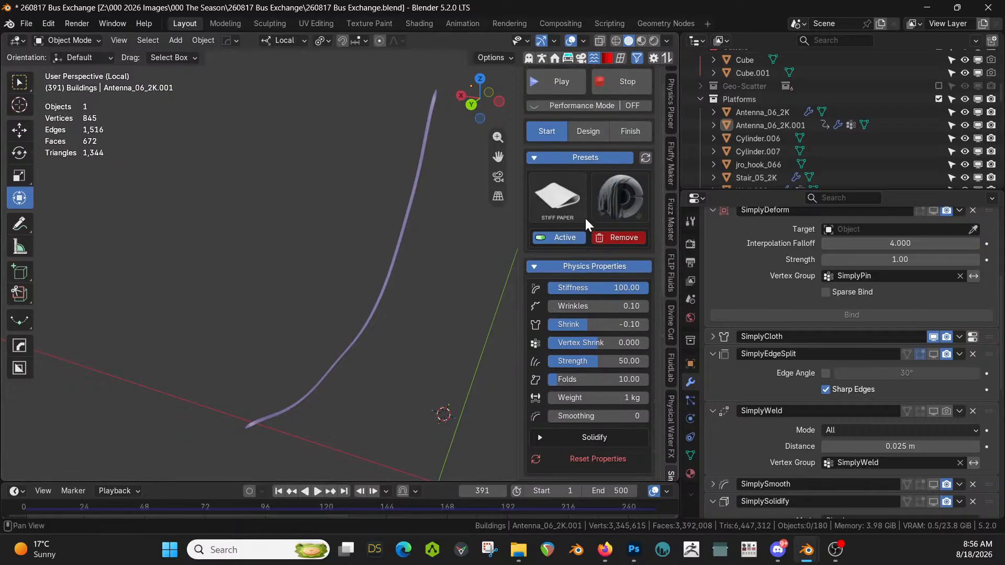
scroll(587, 268, "up", 1)
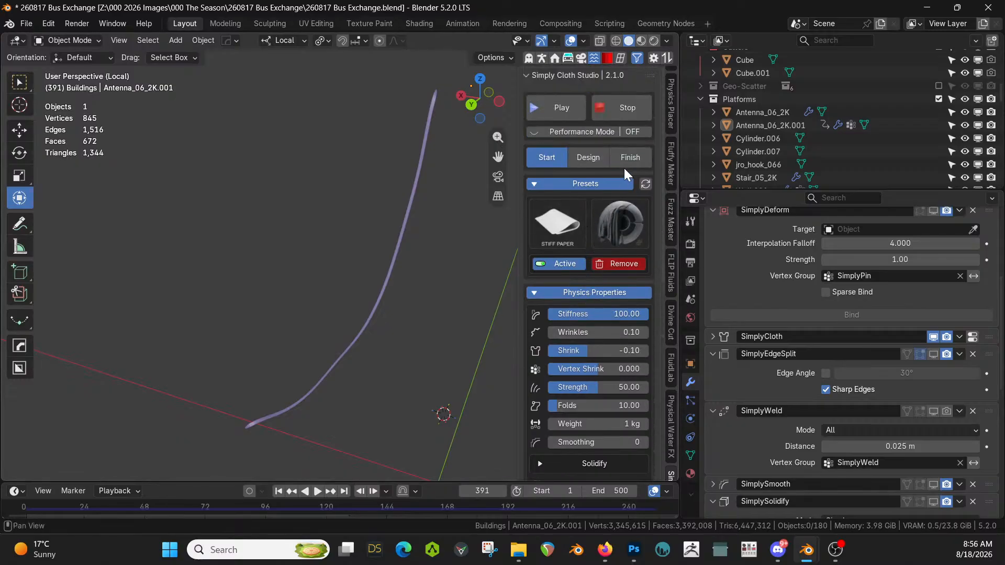
left_click(632, 156)
left_click(604, 187)
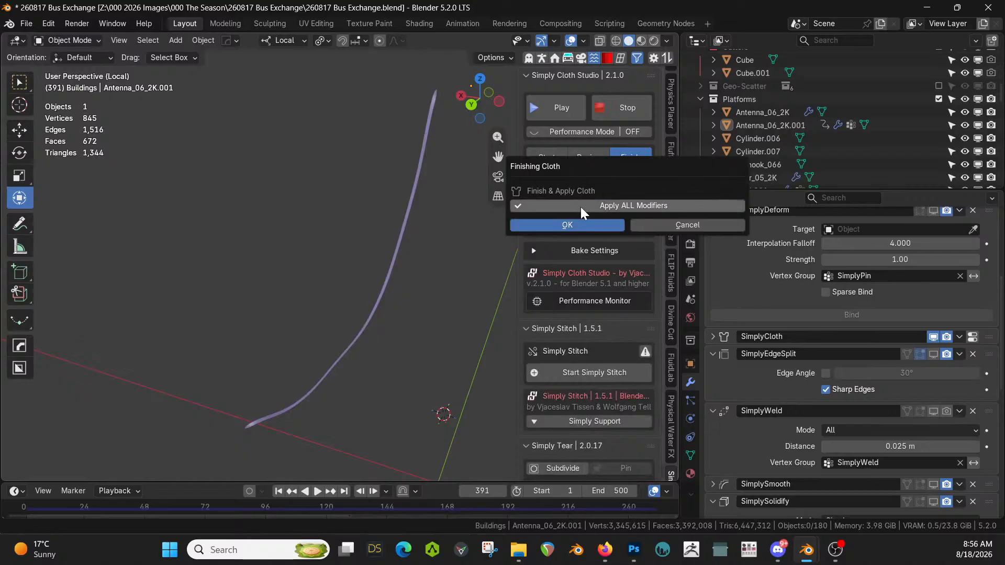
left_click(578, 224)
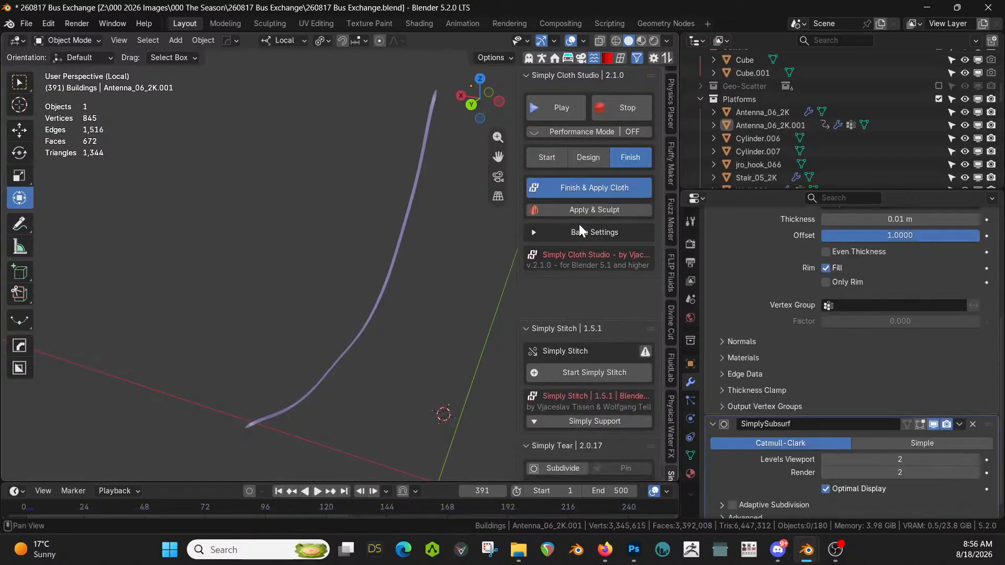
Delete the vertices along one long edge of the sagging strip, leaving a single edge line, and return to Object Mode
left_click(377, 306)
key("Tab")
key("KP_Decimal")
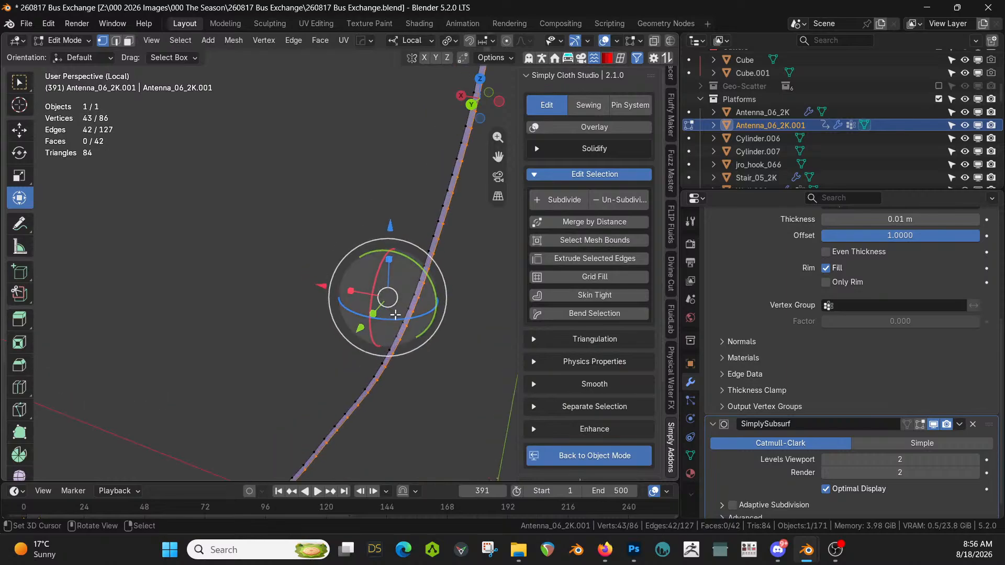
key("x")
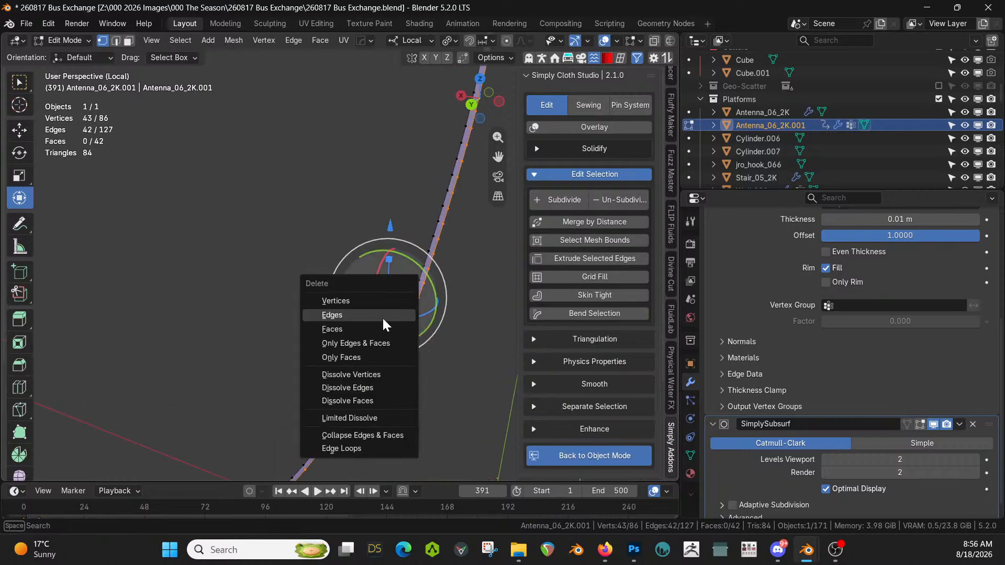
left_click(352, 301)
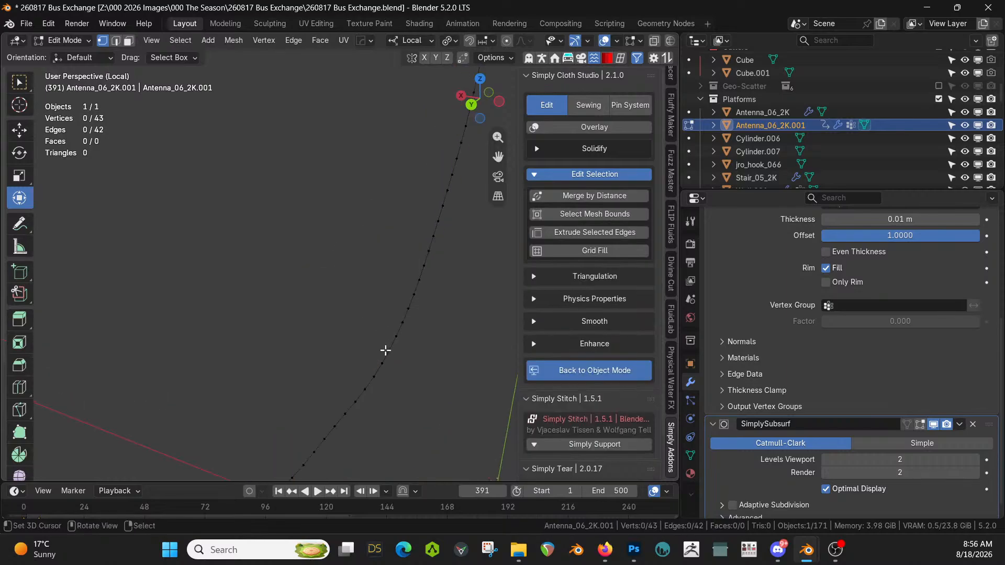
key("Tab")
Convert the sagging cable line from a mesh to a Curve object
key("q")
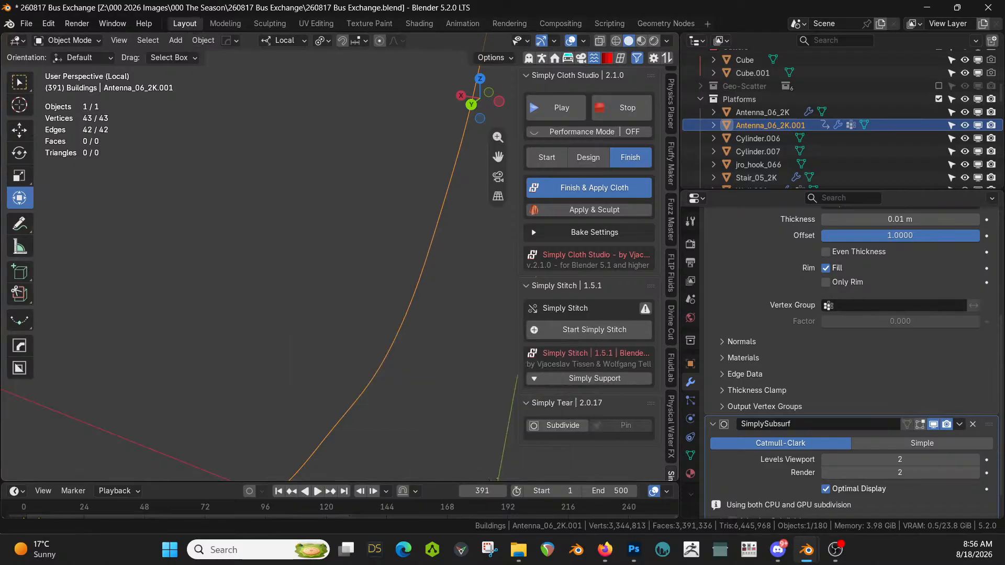
left_click(204, 40)
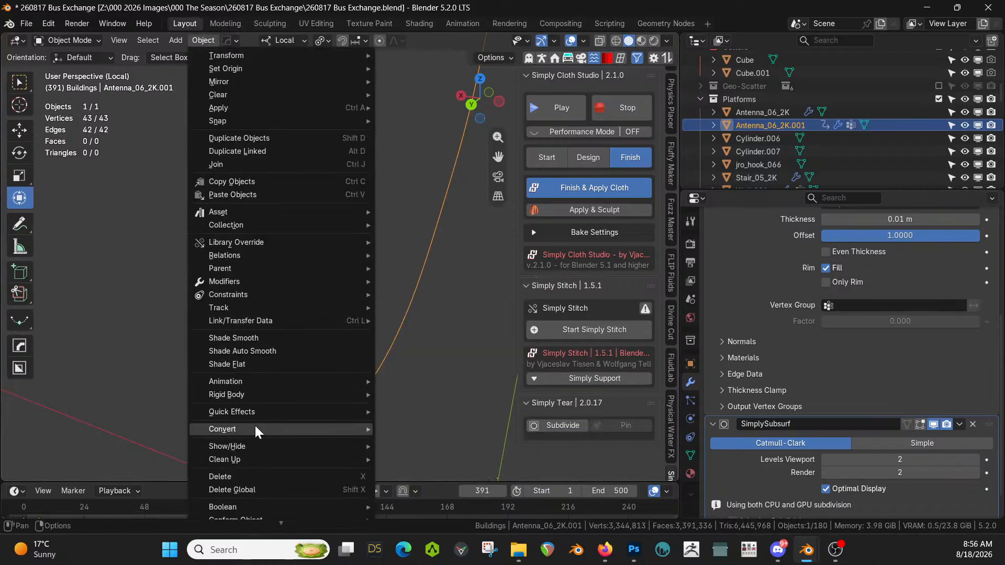
mouse_move(256, 430)
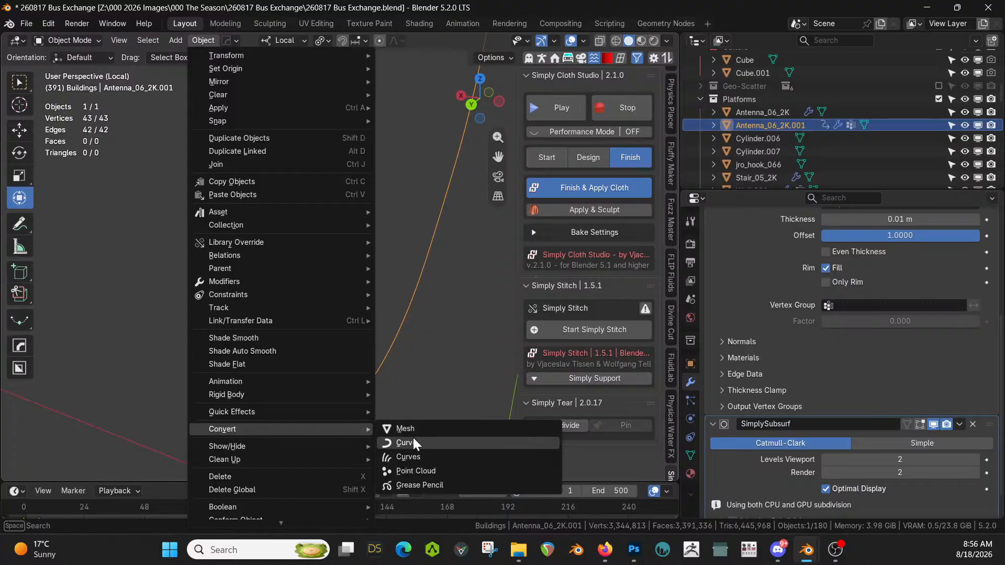
left_click(413, 437)
Give the cable curve a round bevel with a Depth of 0.075 m and exit local view
left_click(690, 437)
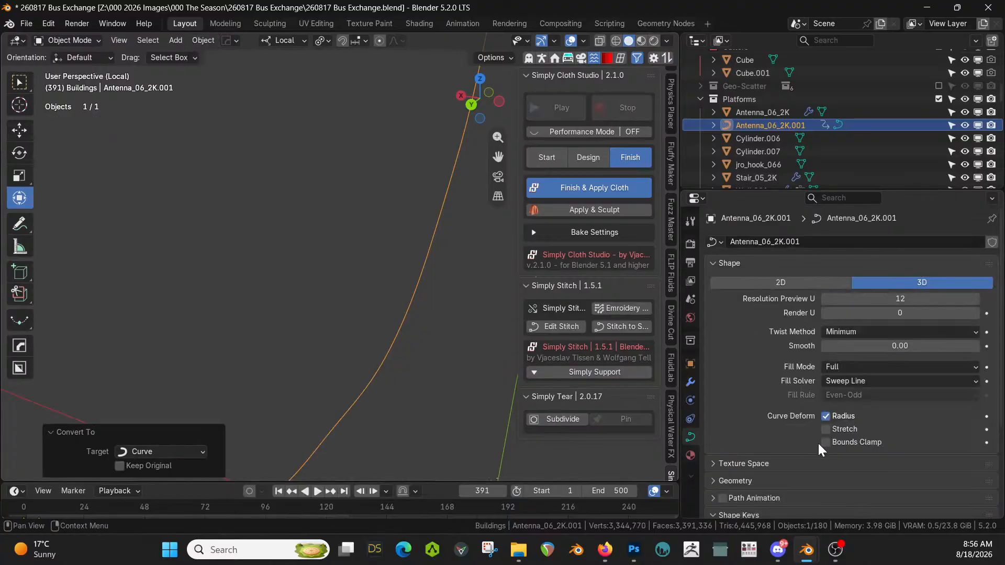
left_click(720, 479)
scroll(838, 462, "down", 3)
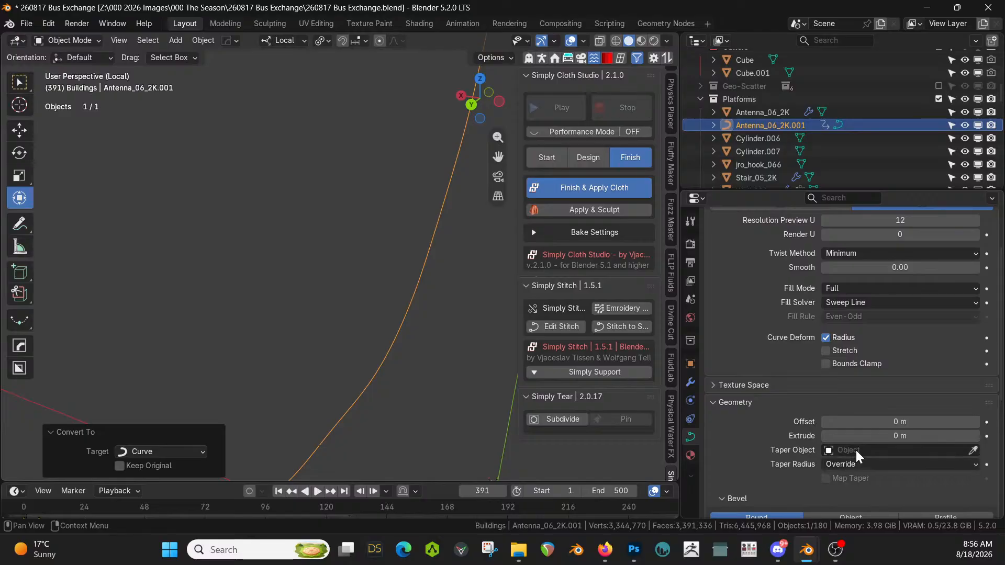
scroll(852, 473, "down", 4)
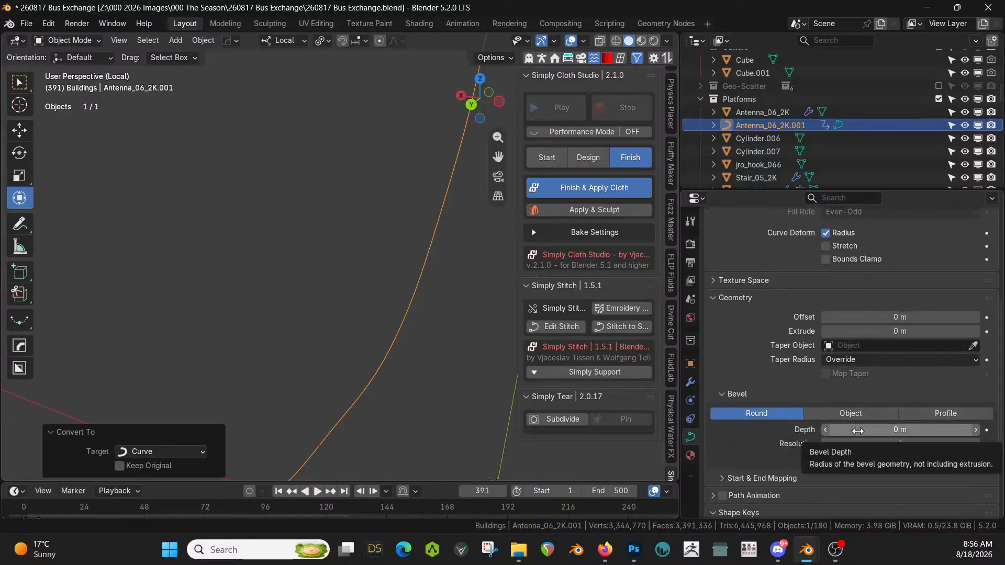
left_click_drag(899, 430, 942, 430)
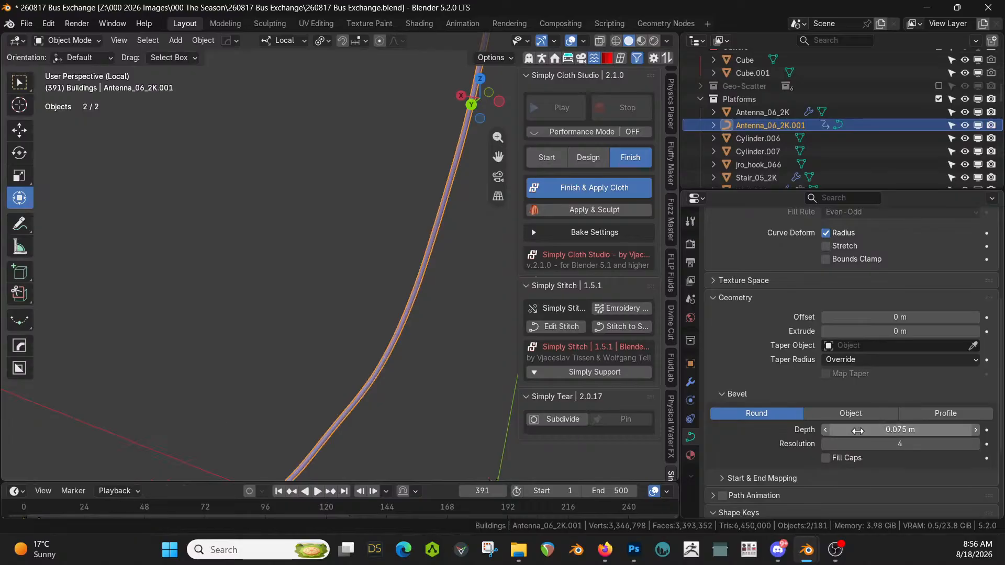
middle_click_drag(448, 346, 287, 306)
key("KP_Divide")
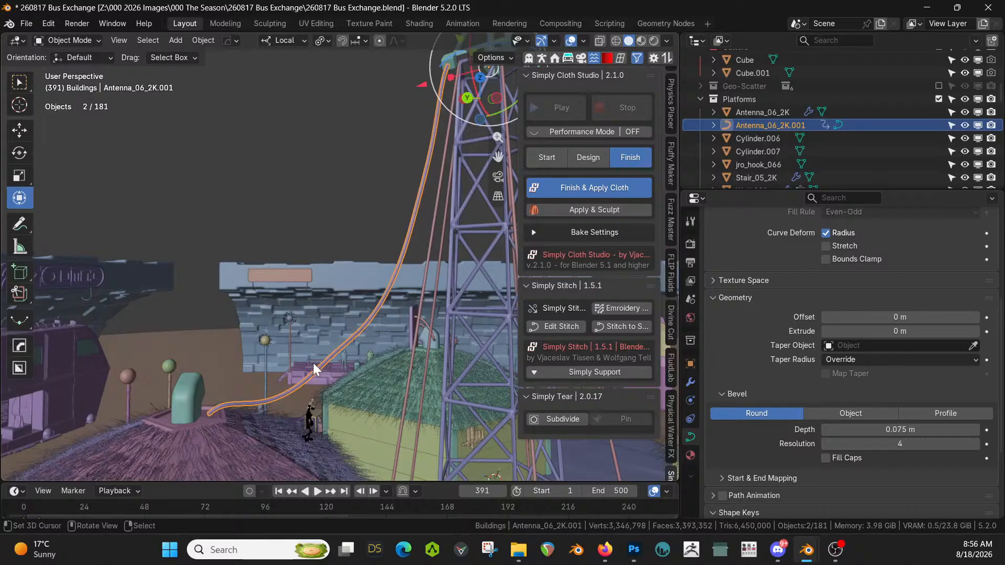
Add Custom flange05_caps flanges to the cable curve using Flanges/Couplings, limited to Caps, with a Radius of about 0.3
key("shift+q")
mouse_move(281, 477)
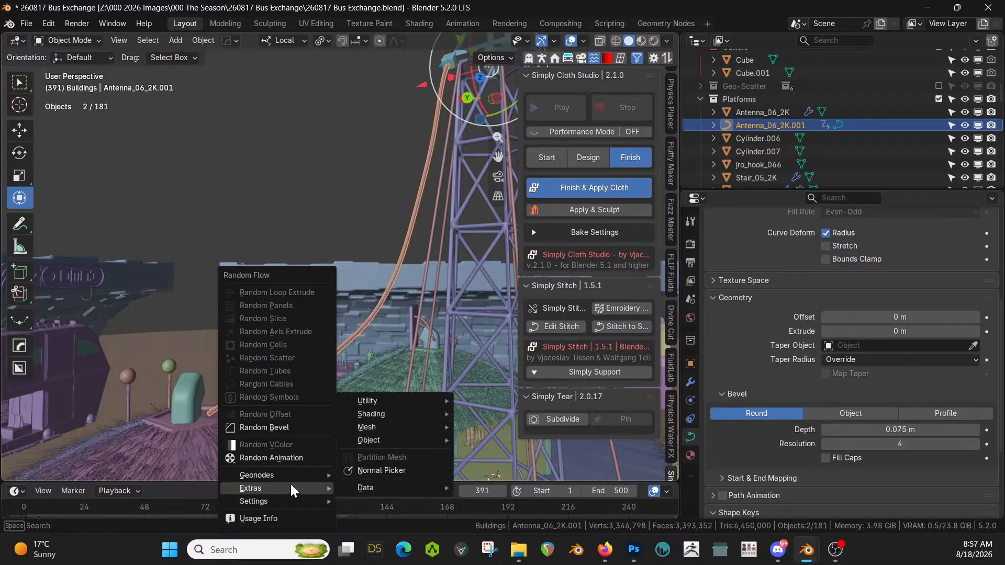
mouse_move(405, 402)
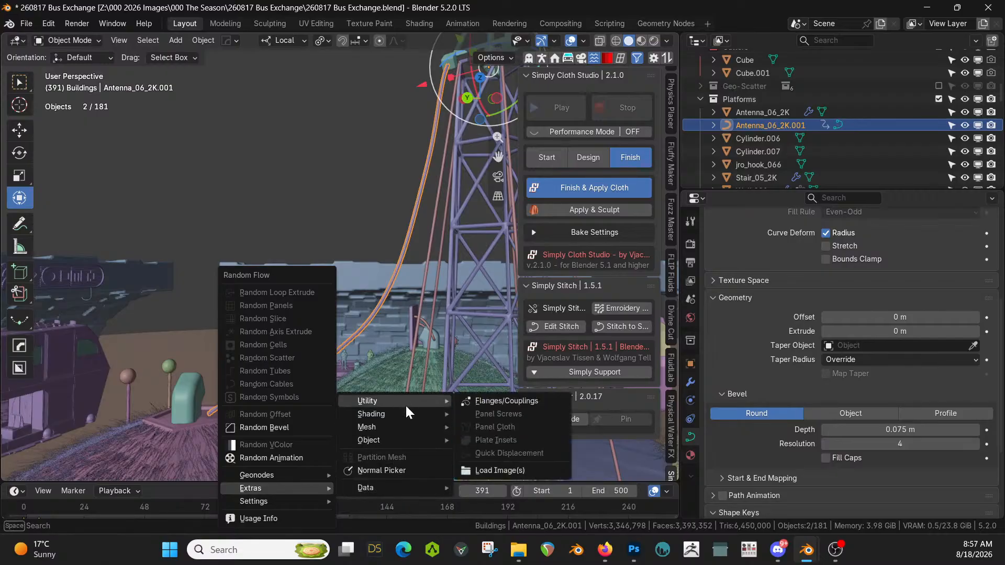
left_click(535, 401)
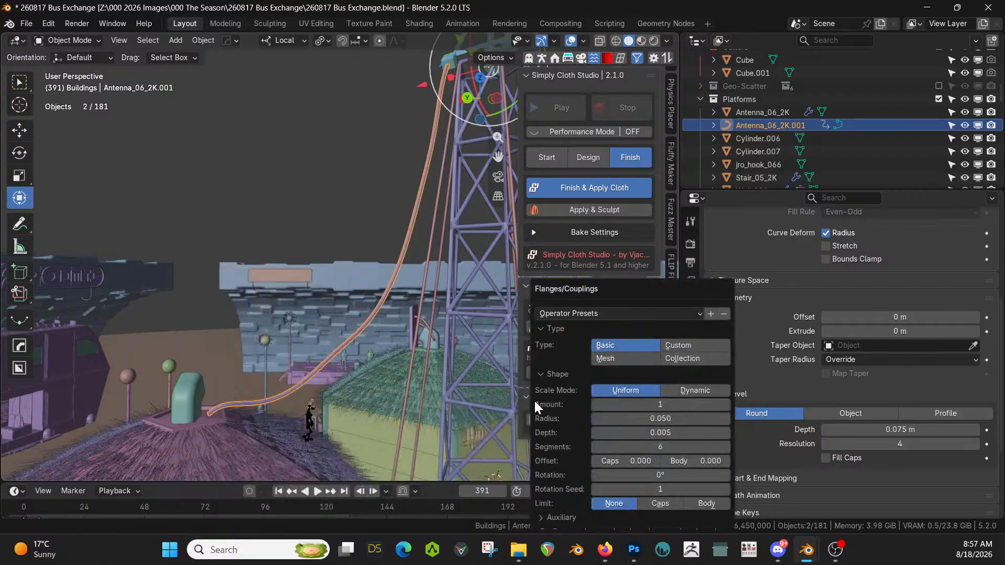
left_click(676, 345)
left_click(631, 374)
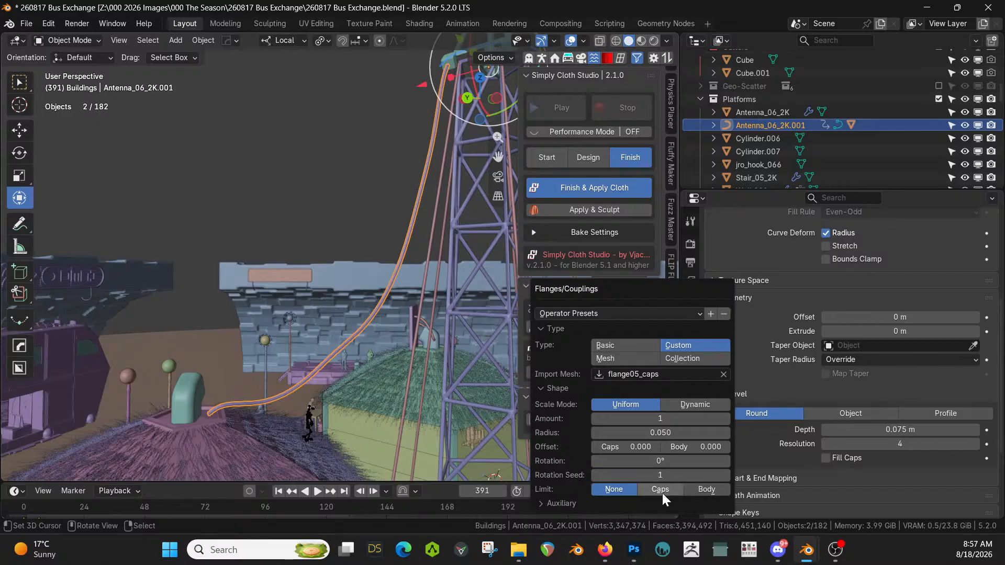
left_click(662, 490)
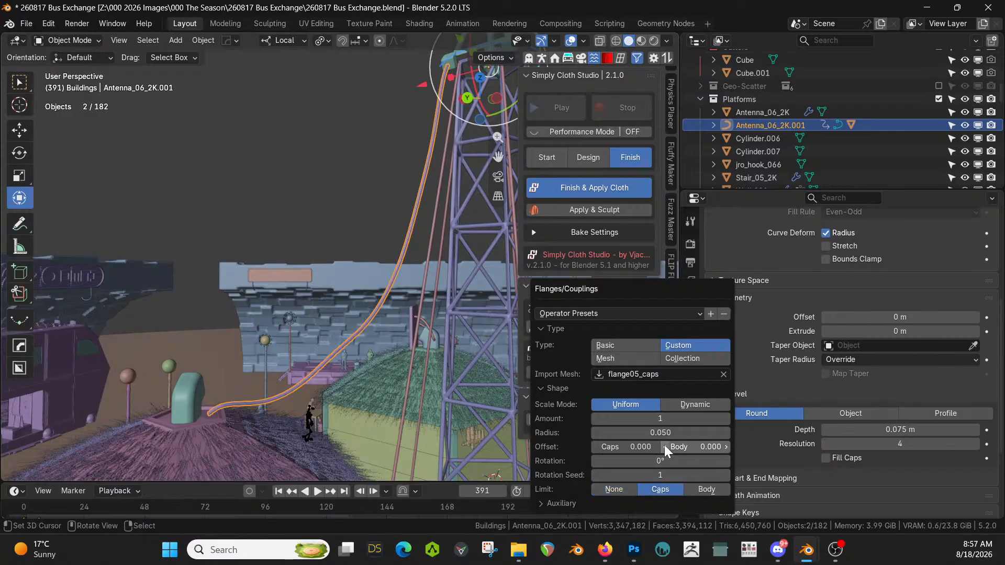
left_click_drag(656, 434, 786, 434)
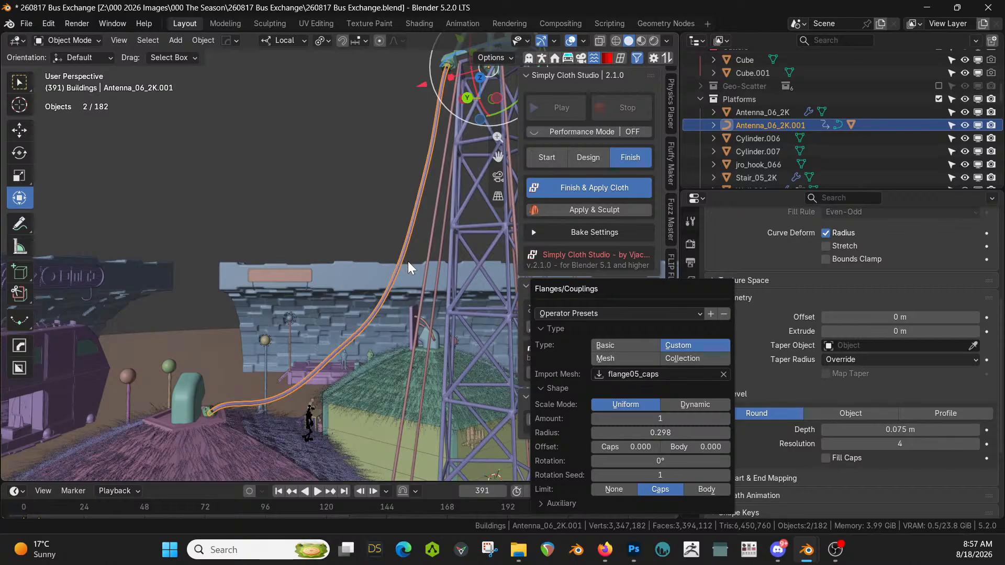
Set the flange Radius to 0.12 so the flanges fit closely around the cable's ends
middle_click_drag(416, 262, 377, 406, "shift")
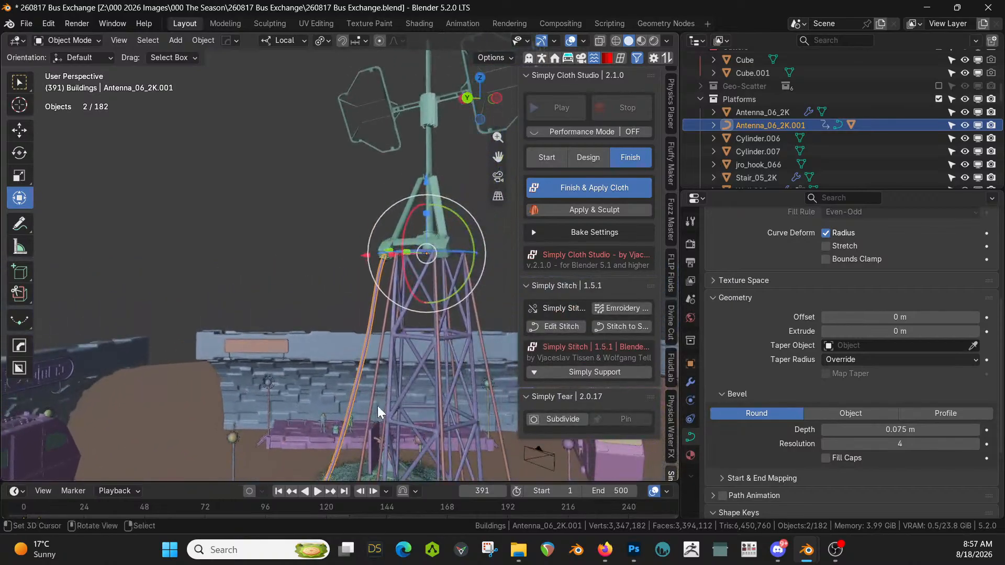
scroll(392, 360, "up", 8)
middle_click_drag(391, 360, 366, 361)
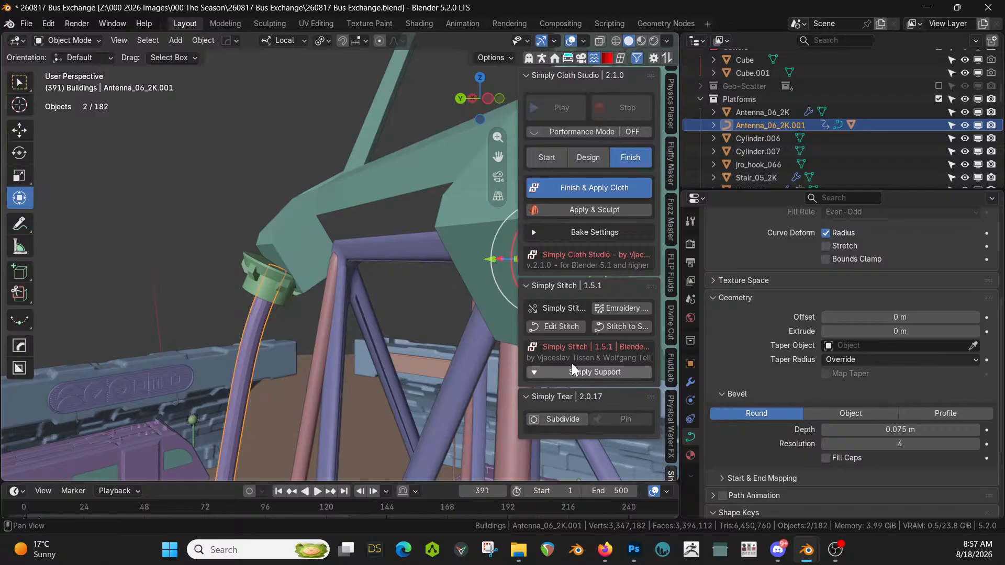
key("F9")
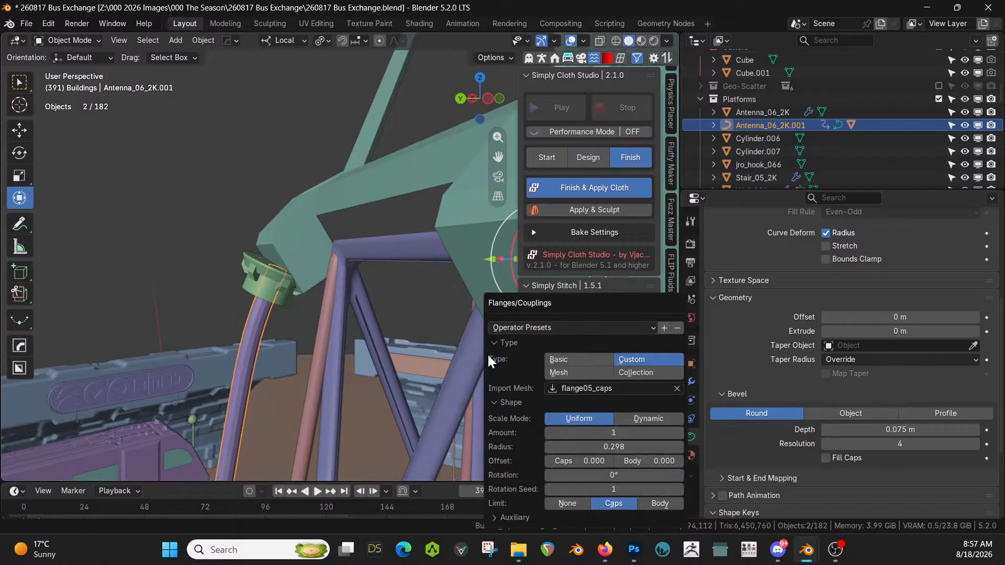
left_click(637, 448)
type("0.1")
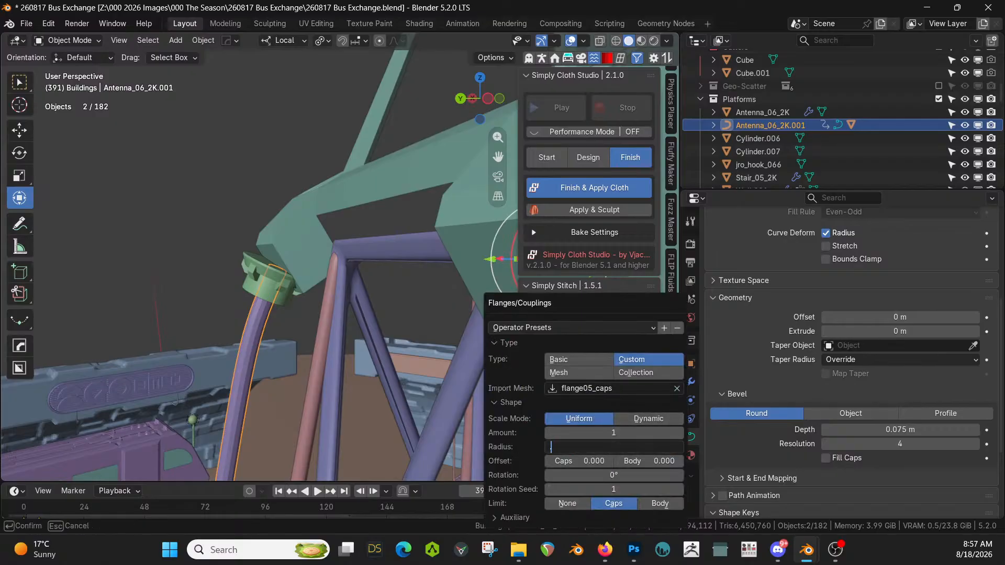
key("Return")
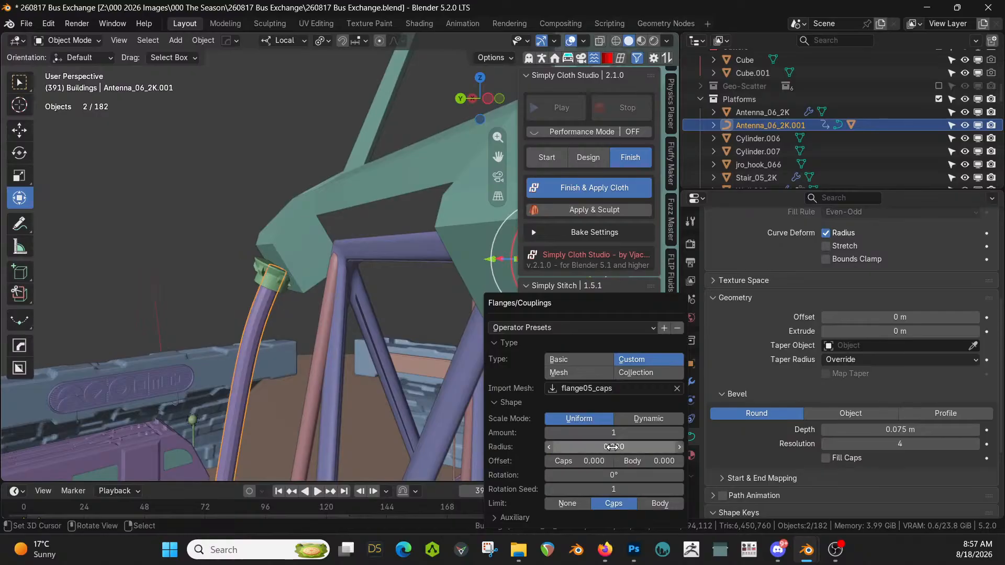
Extrude the coplanar end faces of the upper flange about 0.11 m into the tower bracket and scale them
right_click(260, 263)
key("Tab")
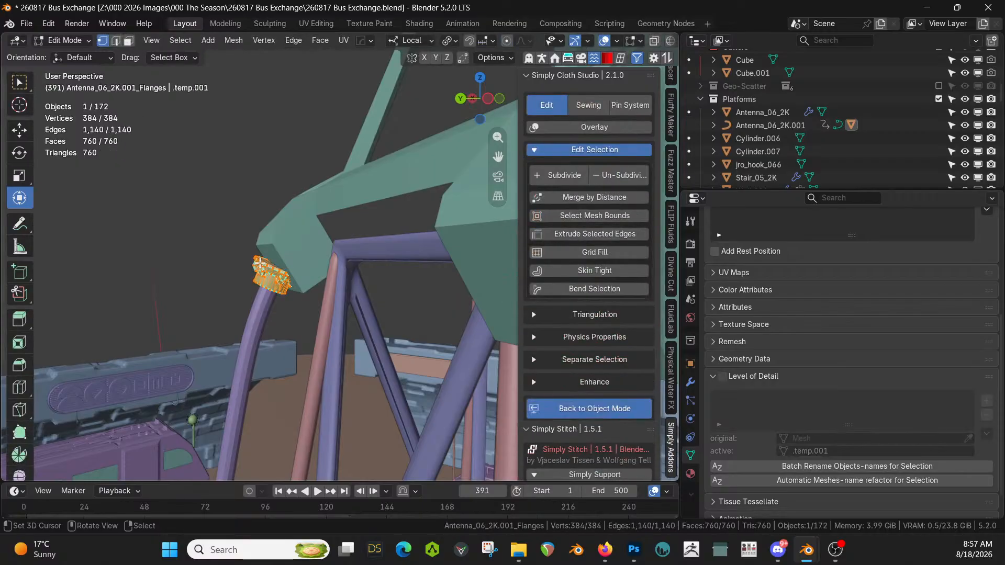
middle_click_drag(281, 259, 304, 315)
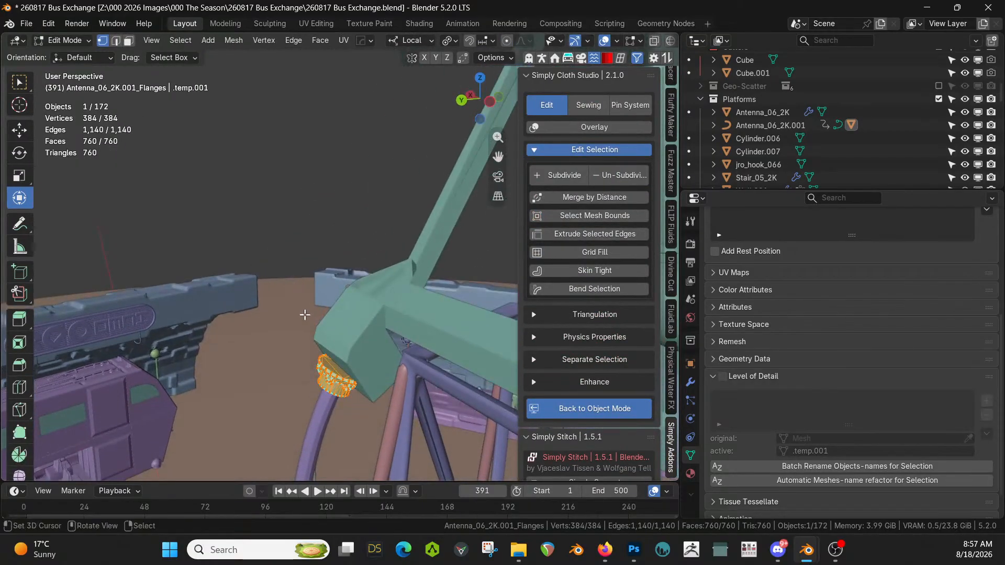
right_click(325, 368)
key("3")
right_click(327, 369)
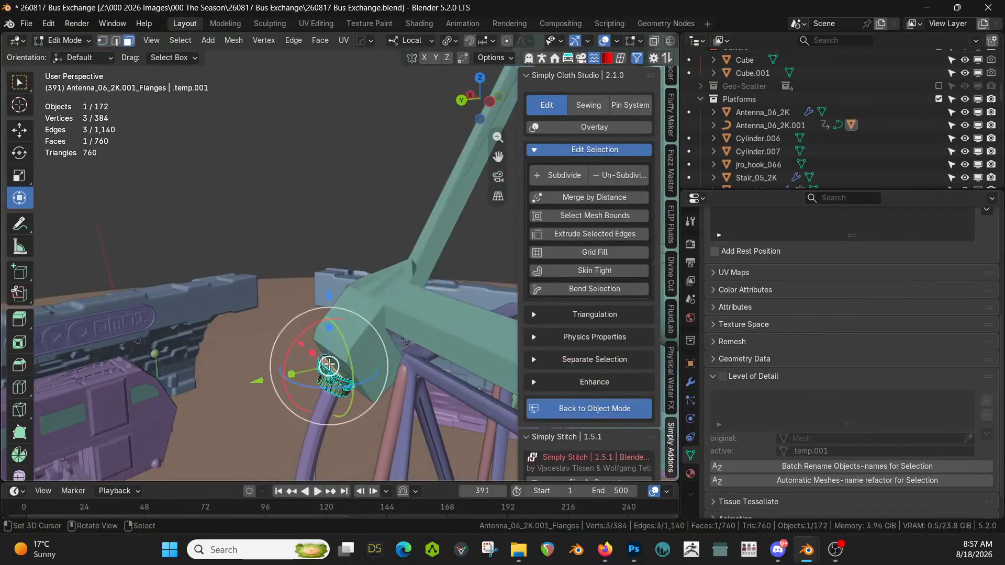
key("shift+g")
left_click(330, 365)
key("e")
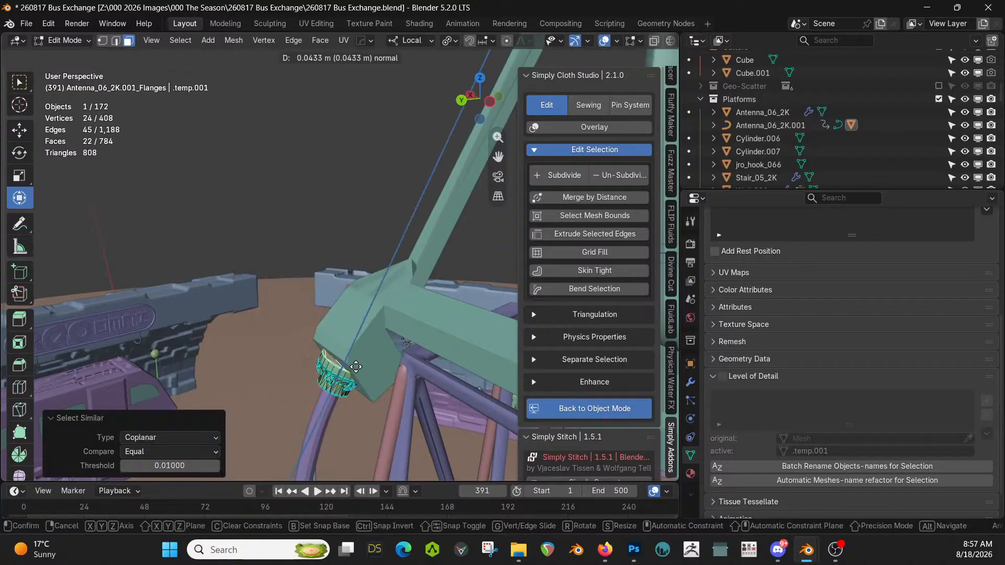
left_click(363, 357)
key("s")
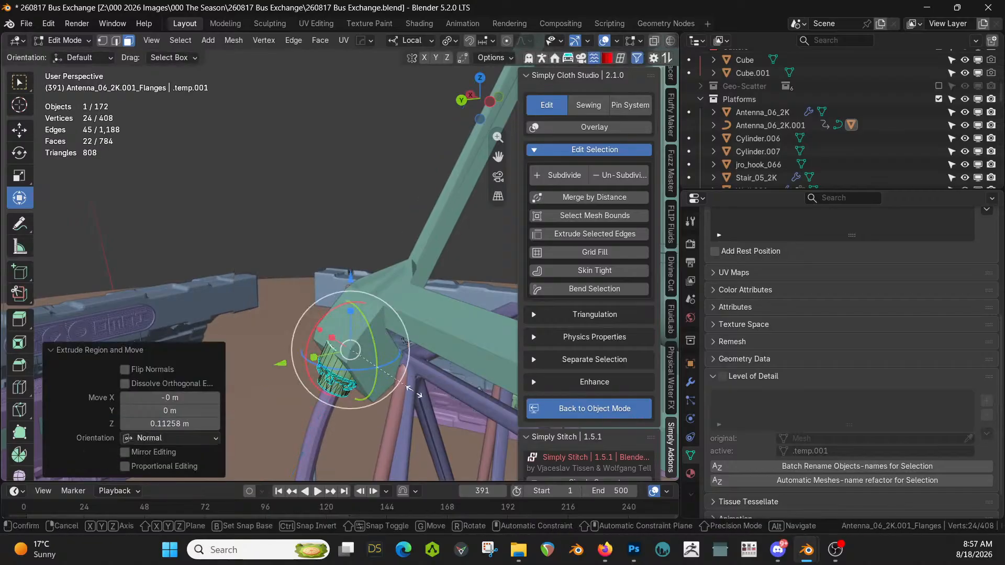
left_click(397, 386)
key("Tab")
Select the flange object at the hut end of the cable and isolate it in local view
scroll(397, 385, "down", 5)
middle_click_drag(396, 381, 606, 413)
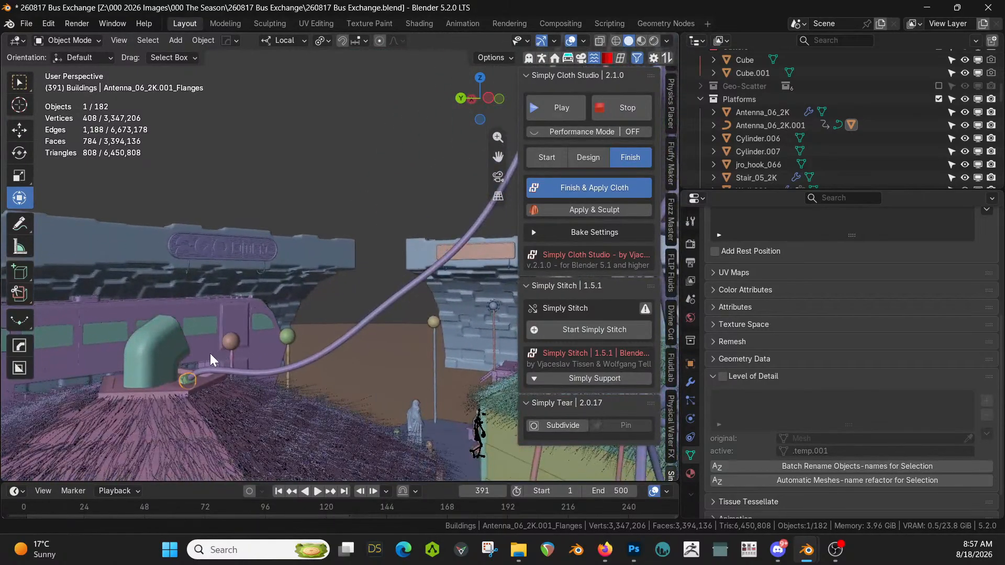
left_click(185, 381)
left_click(185, 382)
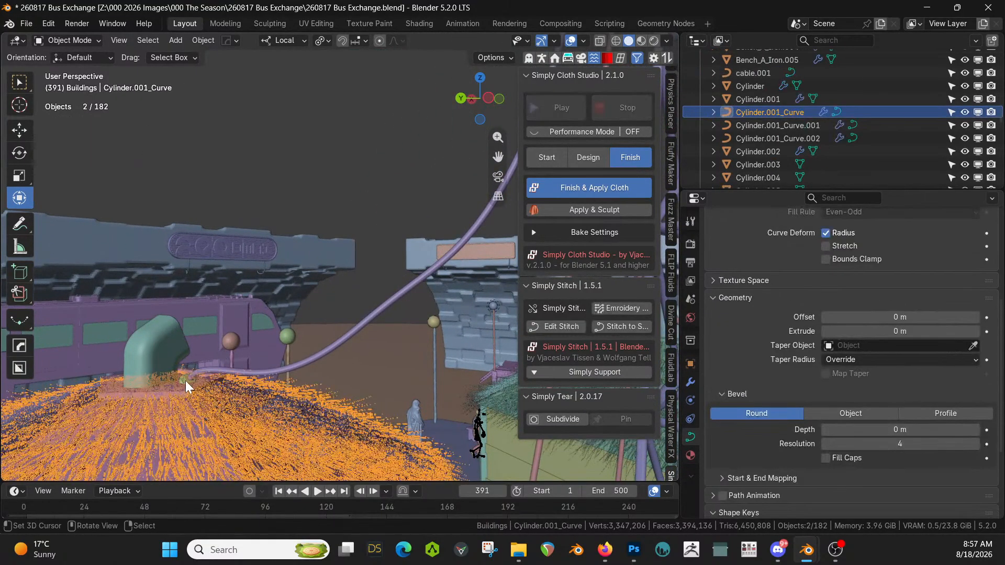
left_click(186, 381)
left_click(185, 382)
left_click(185, 375)
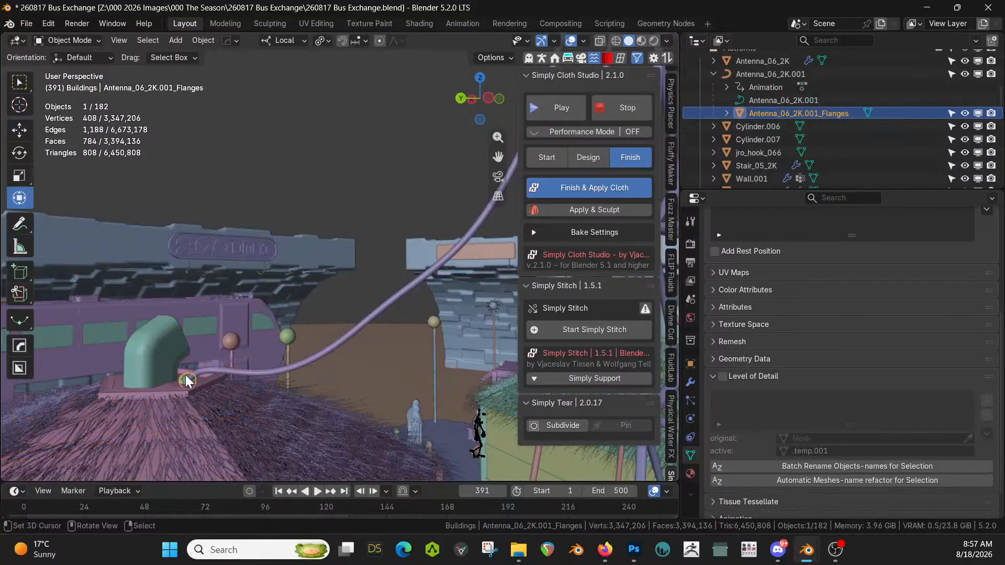
key("KP_Decimal")
key("KP_Divide")
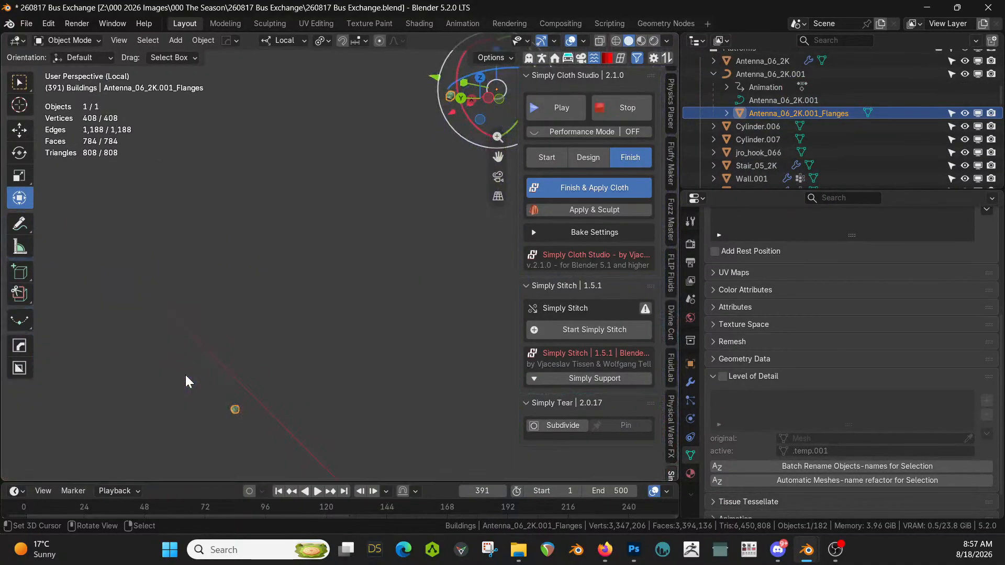
Extrude the lower flange's coplanar end faces about 0.18 m toward the roof vent and return to Object Mode
key("Tab")
key("KP_Decimal")
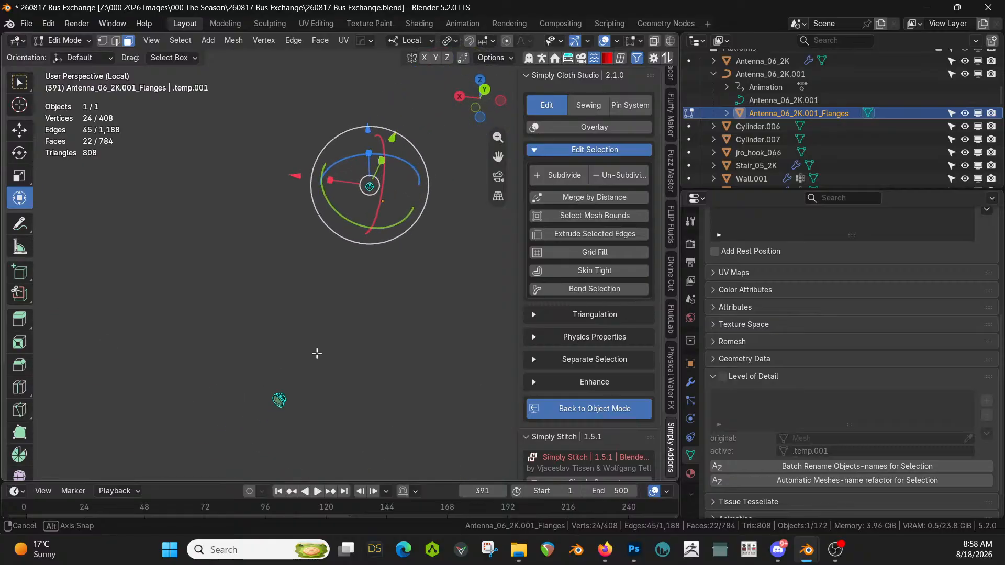
left_click(348, 401)
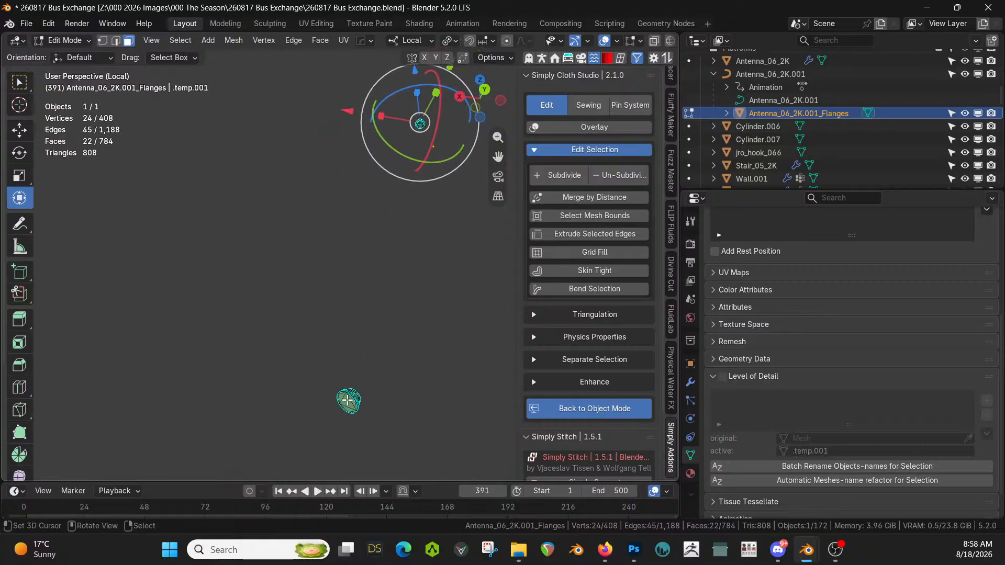
key("shift+g")
left_click(347, 401)
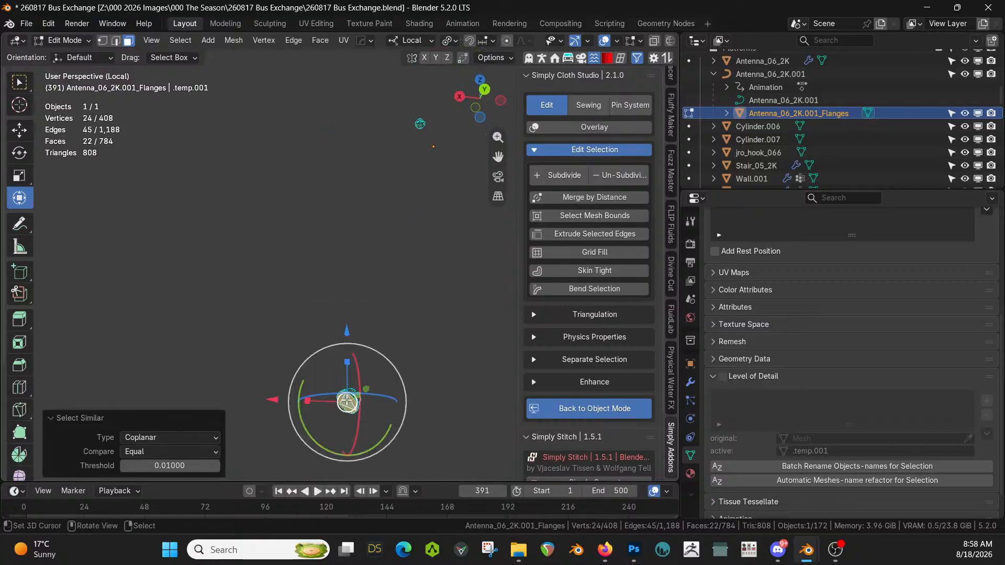
key("KP_Divide")
key("KP_Decimal")
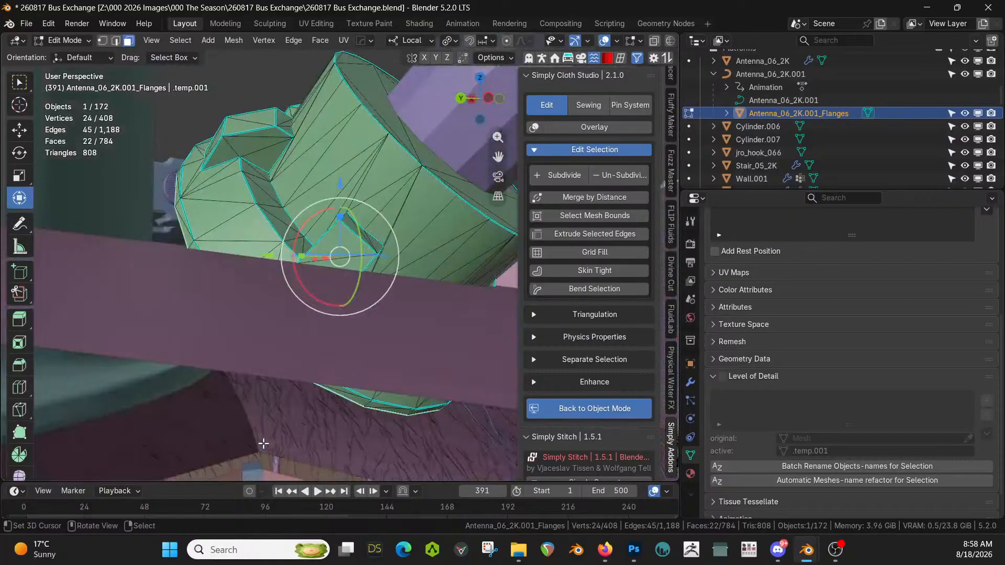
middle_click_drag(263, 444, 354, 428)
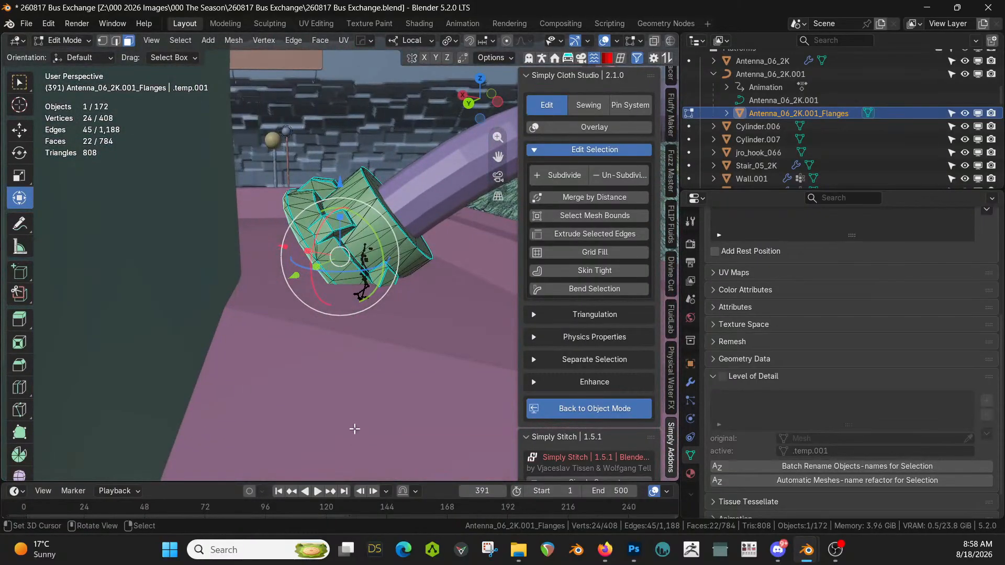
key("e")
left_click(292, 378)
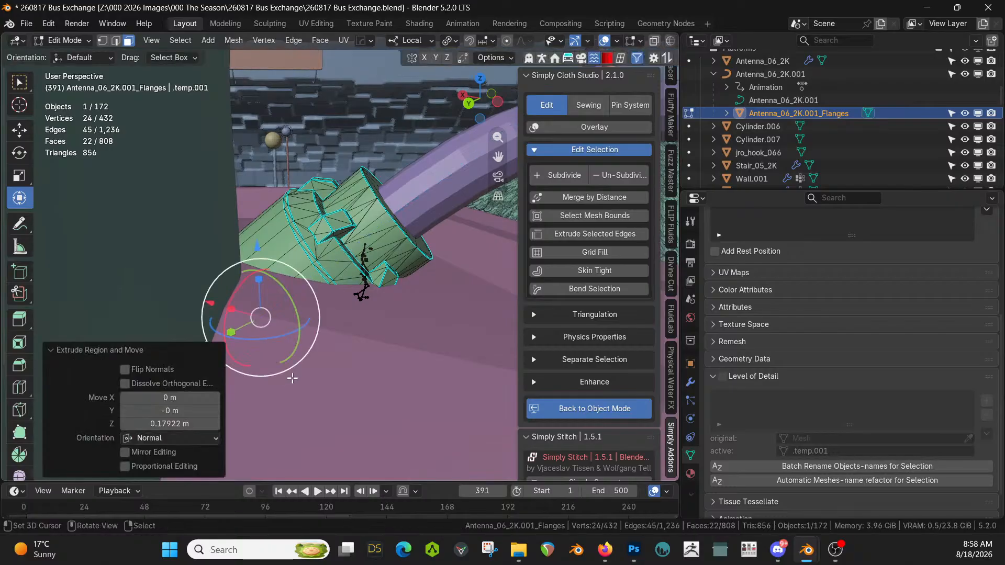
key("Tab")
Assign the existing Rubber material to the cable curve
middle_click_drag(306, 374, 262, 384)
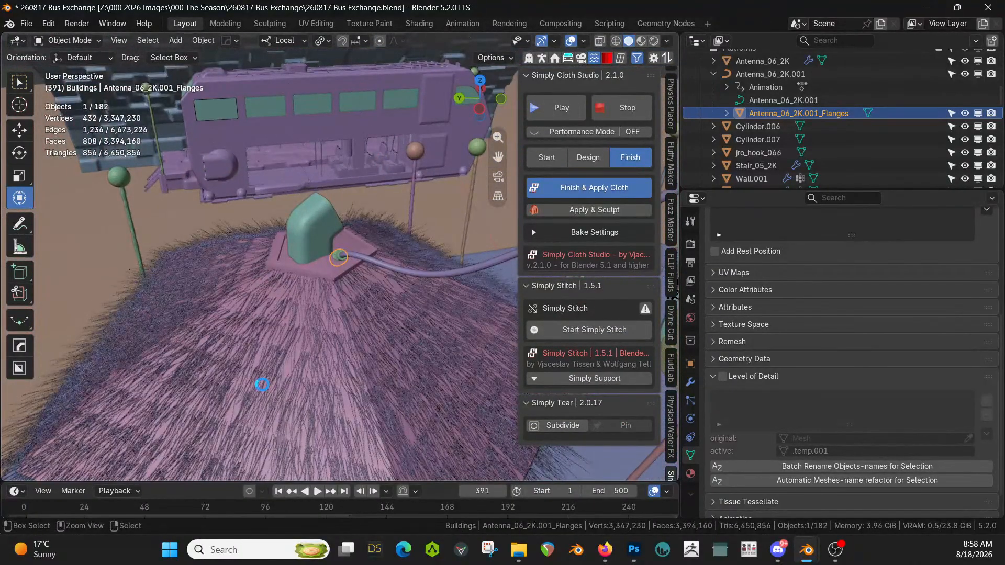
left_click(426, 274)
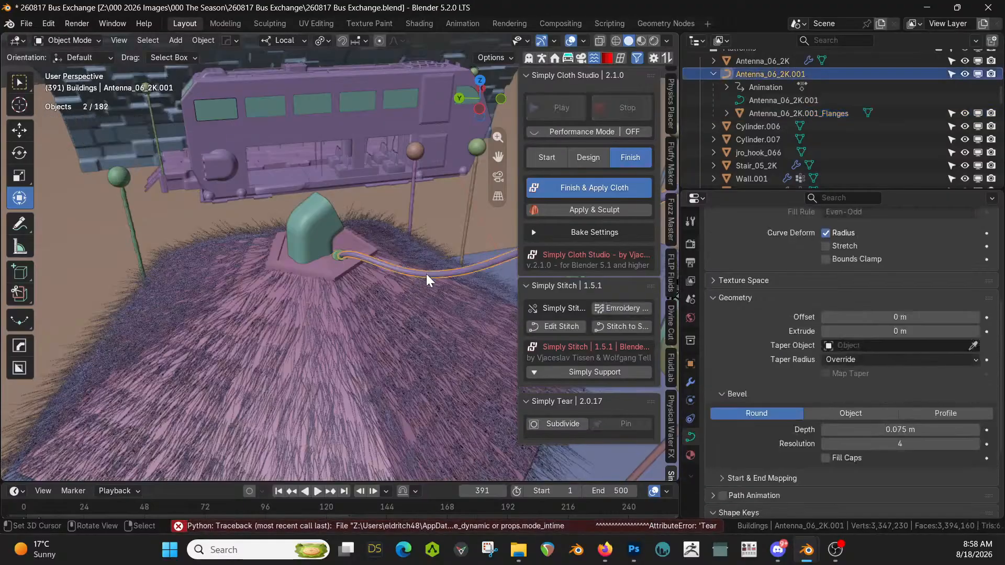
left_click(691, 455)
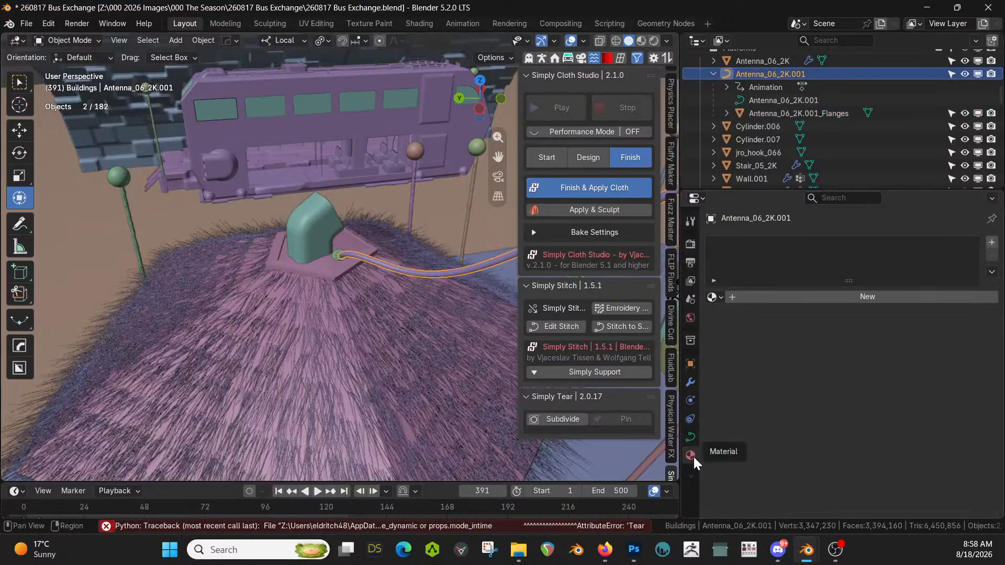
left_click(719, 300)
type("rubb")
key("Return")
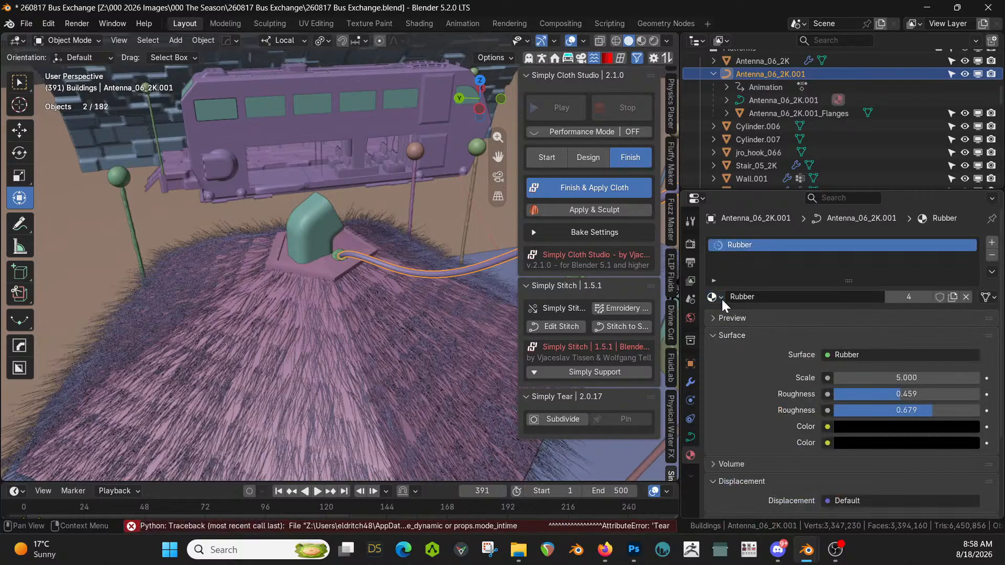
Assign the Distressed Hull Texture material to the cable's flanges and save the file
left_click(335, 256)
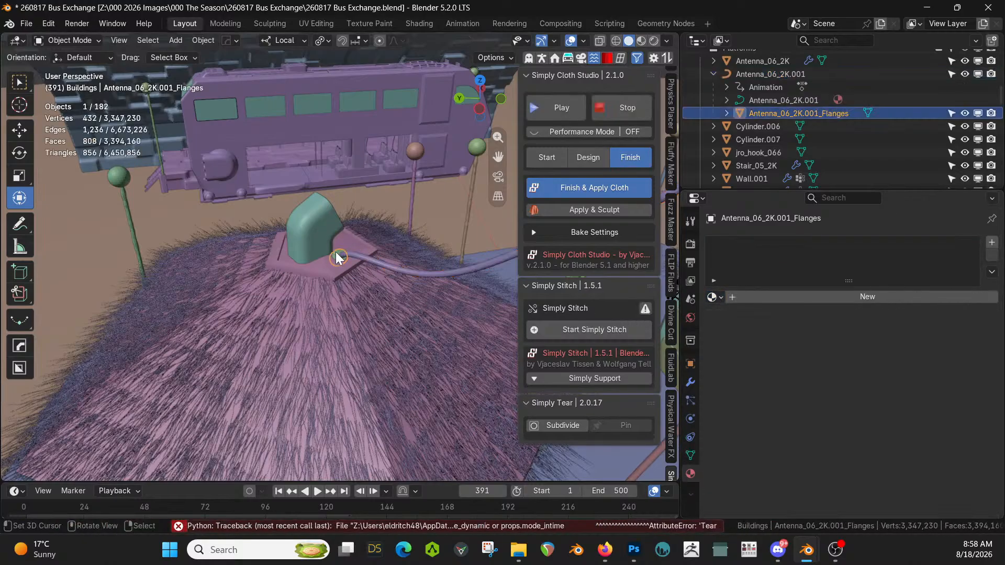
left_click(716, 297)
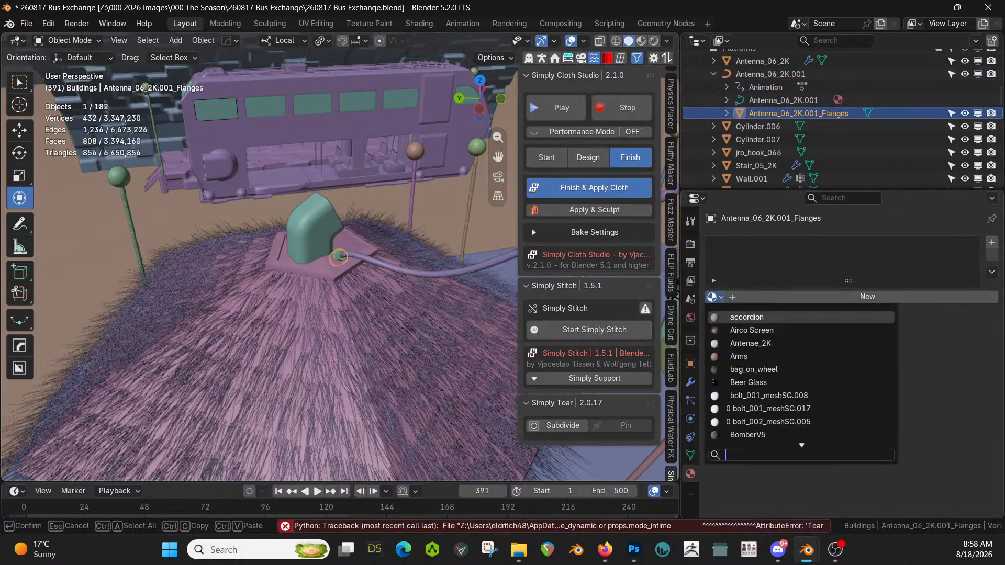
type("distr")
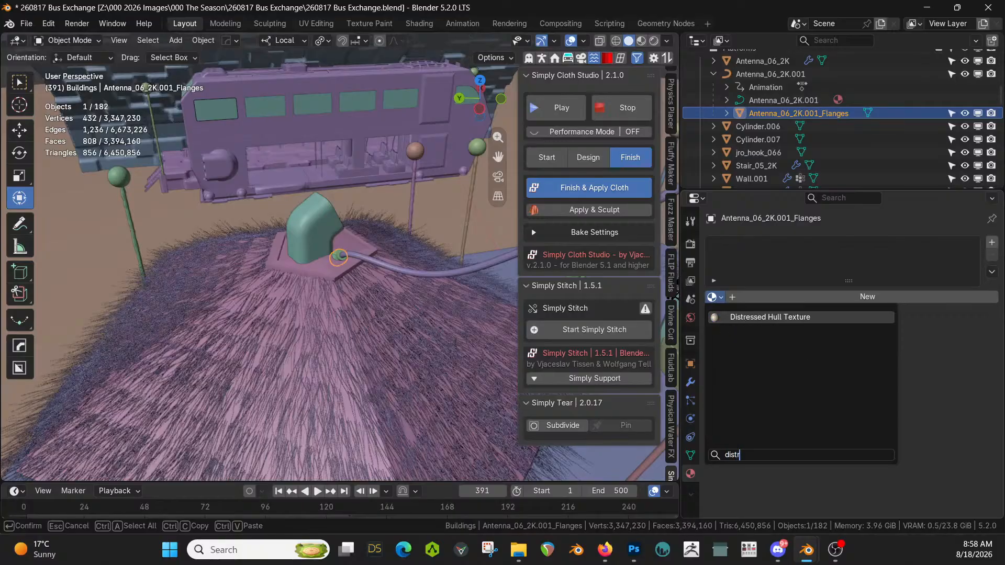
key("Return")
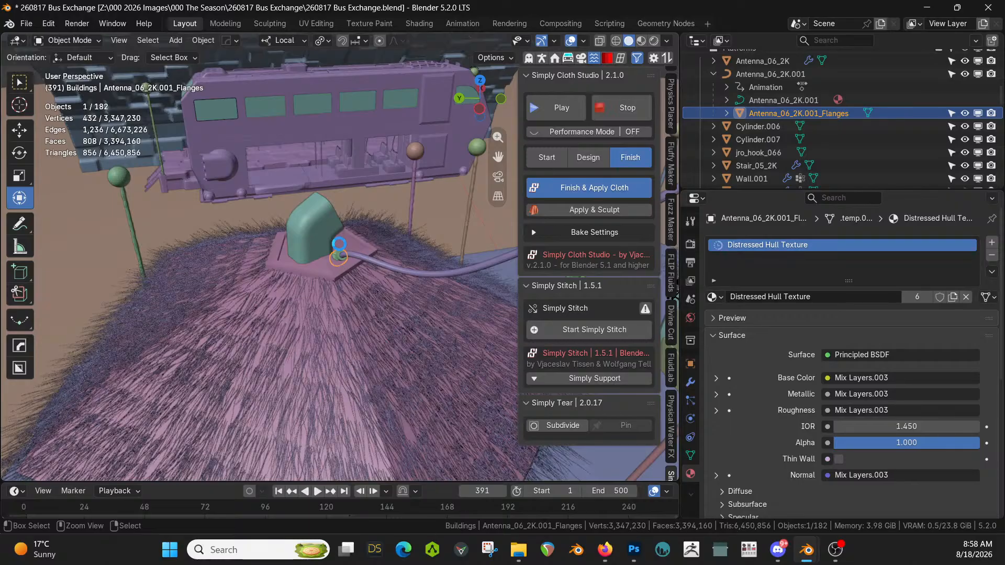
key("ctrl+s")
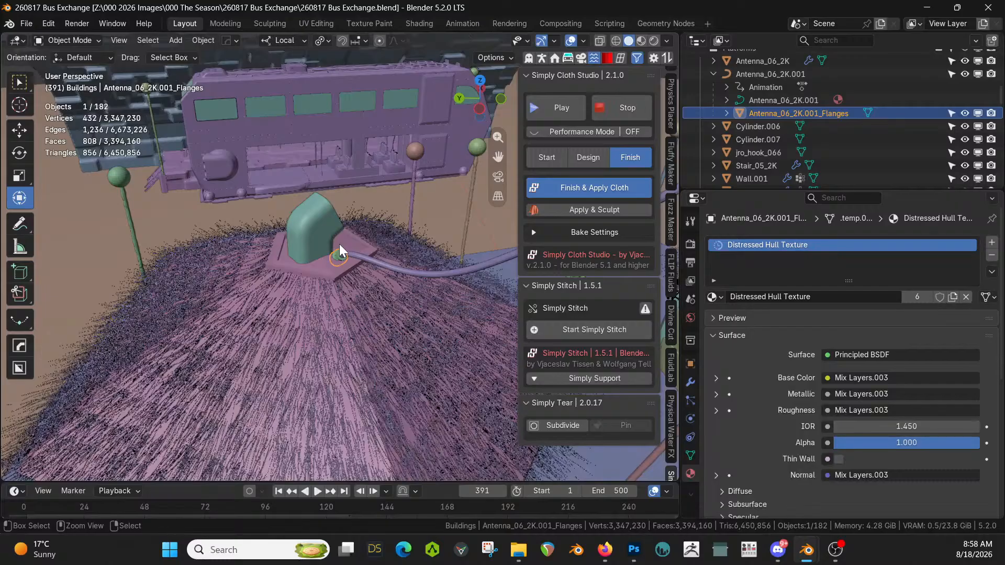
Show the scene in rendered shading and add a Sun light to the Lights collection
key("shift+z")
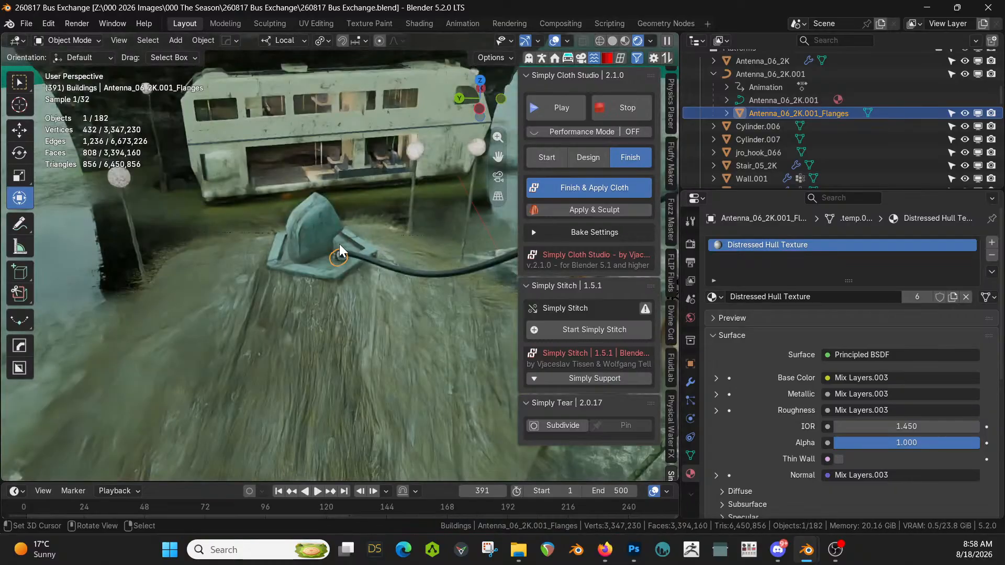
middle_click_drag(363, 276, 407, 254)
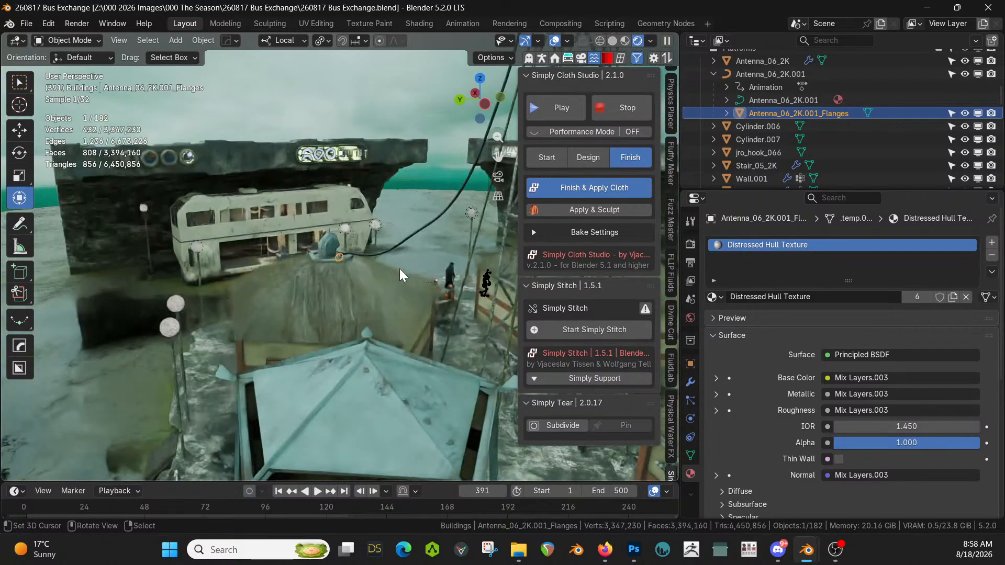
middle_click_drag(400, 273, 421, 280)
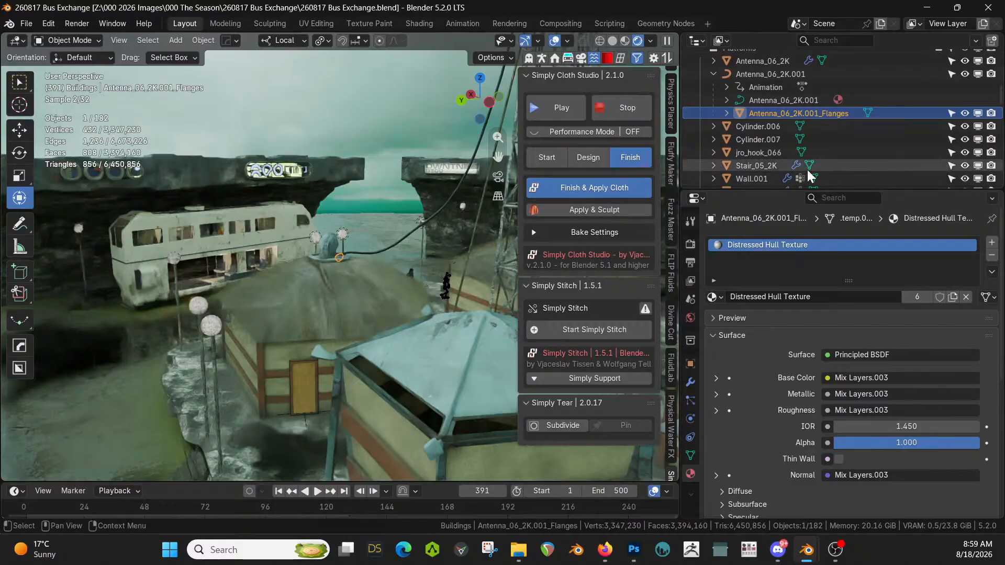
scroll(808, 174, "up", 10)
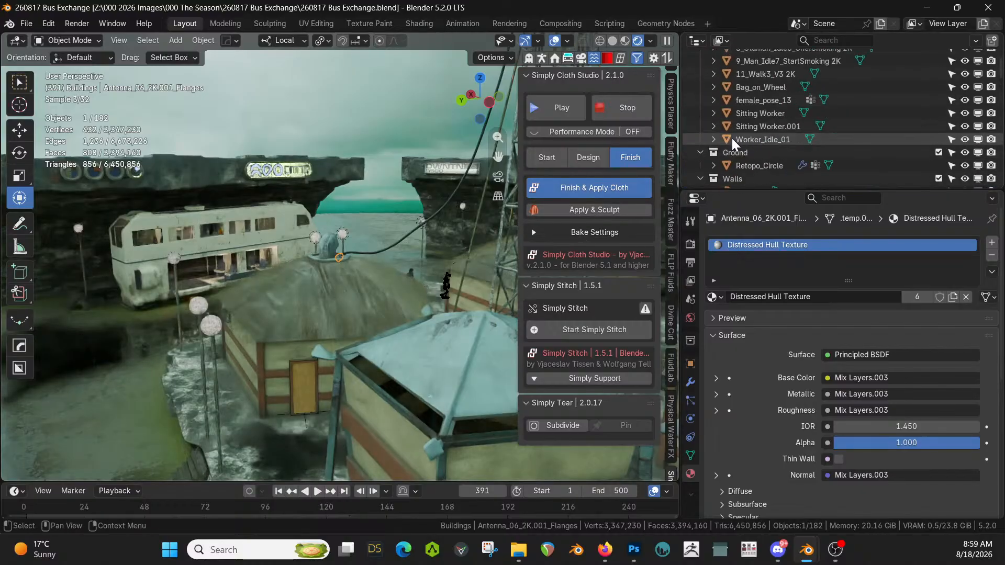
scroll(731, 138, "up", 6)
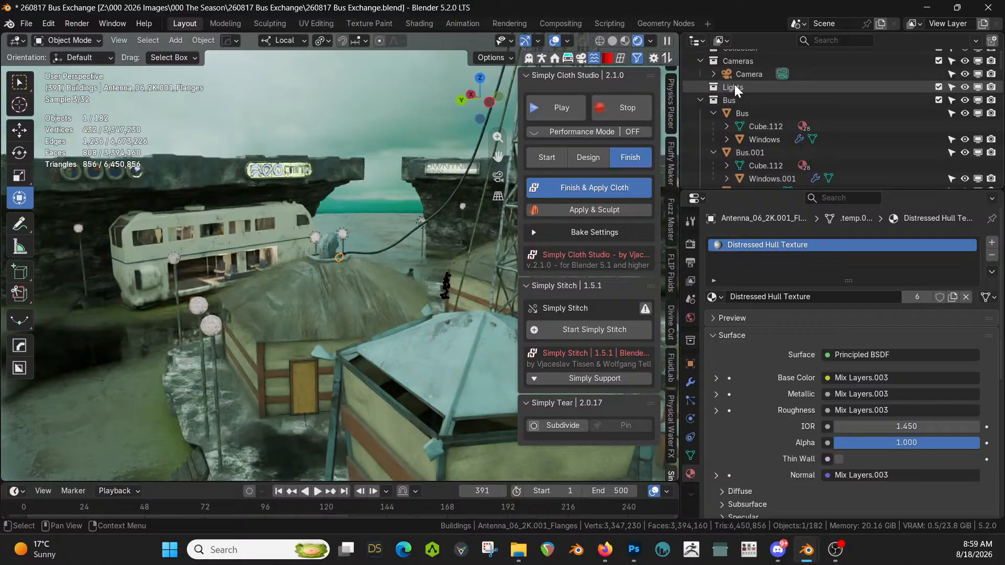
left_click(733, 88)
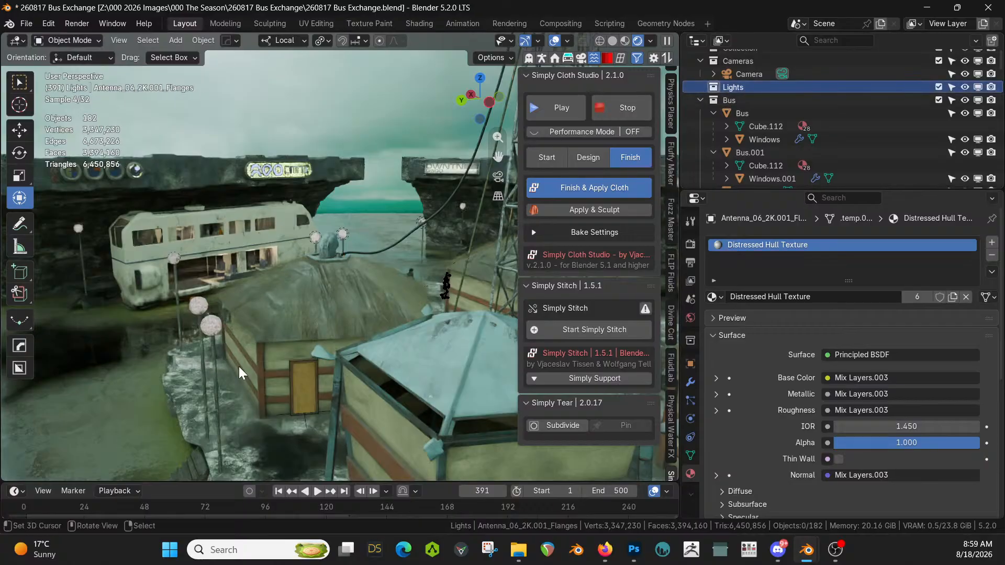
key("shift+a")
mouse_move(187, 324)
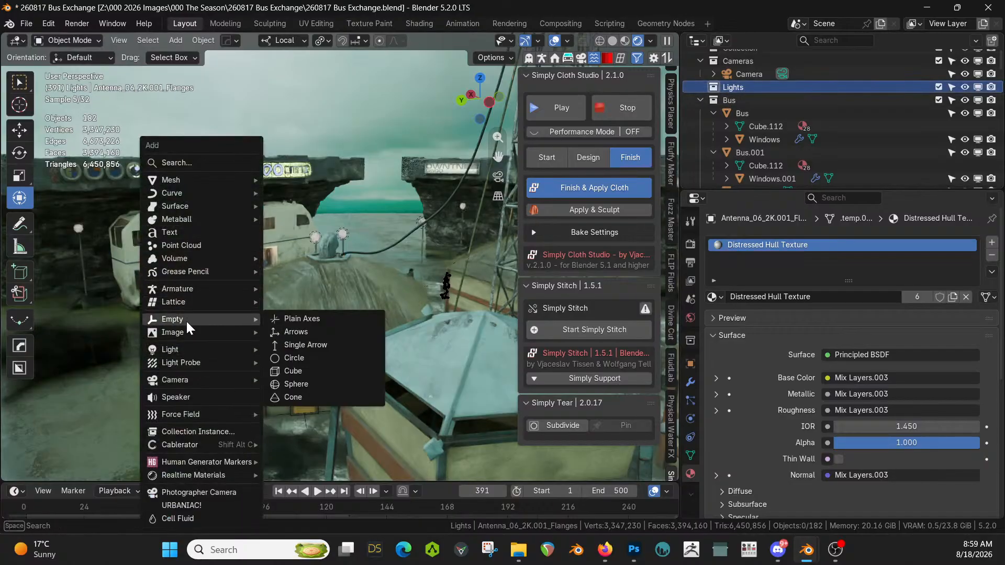
mouse_move(185, 349)
left_click(312, 362)
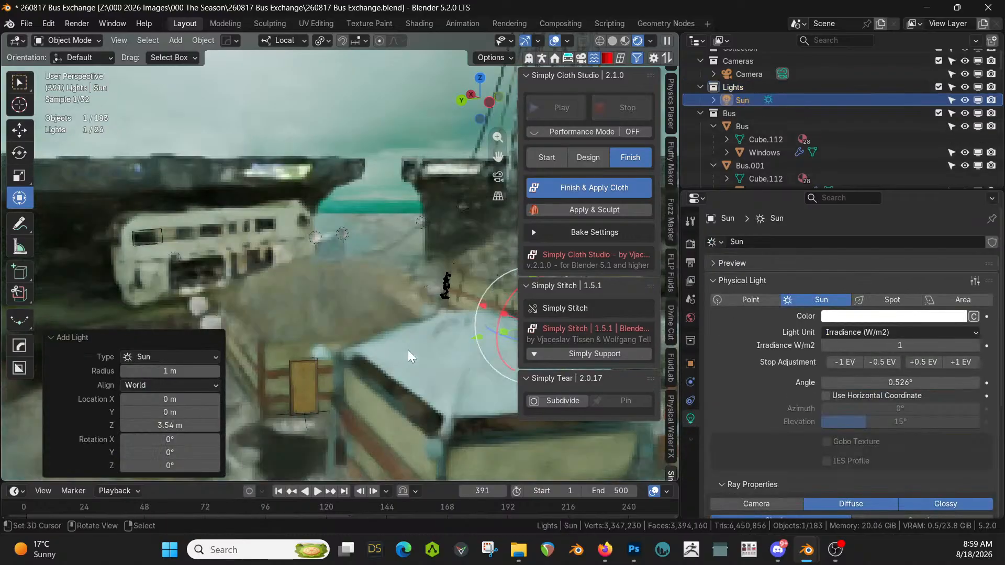
Raise the sun about 7.35 m along Z and rotate it about 47° around its local Y axis
key("KP_Decimal")
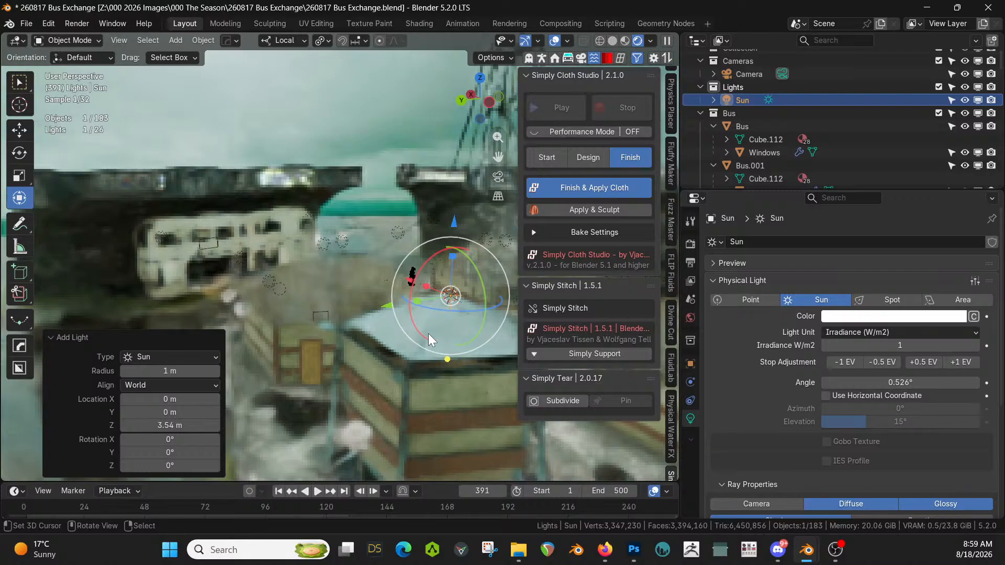
key("g")
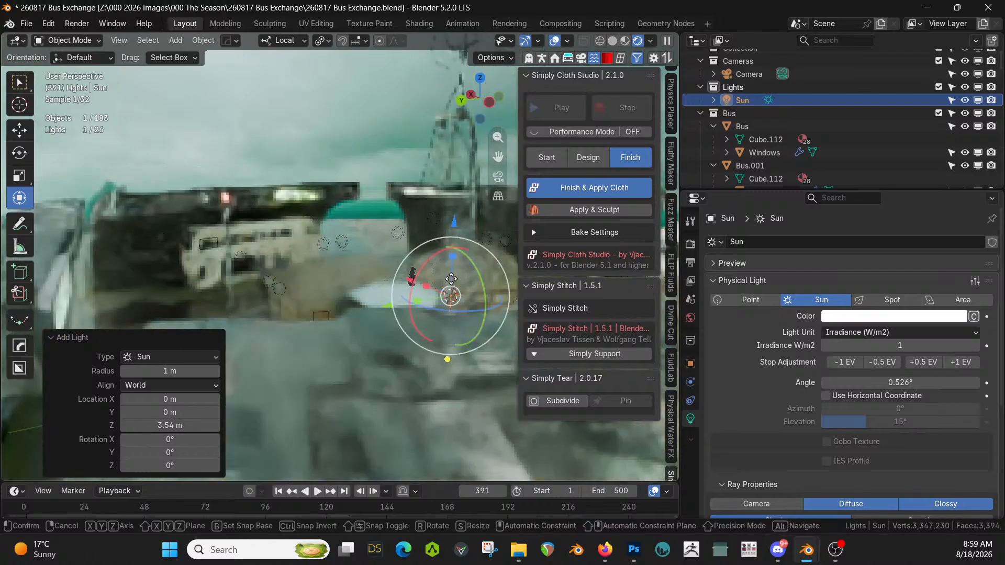
key("z")
left_click(450, 233)
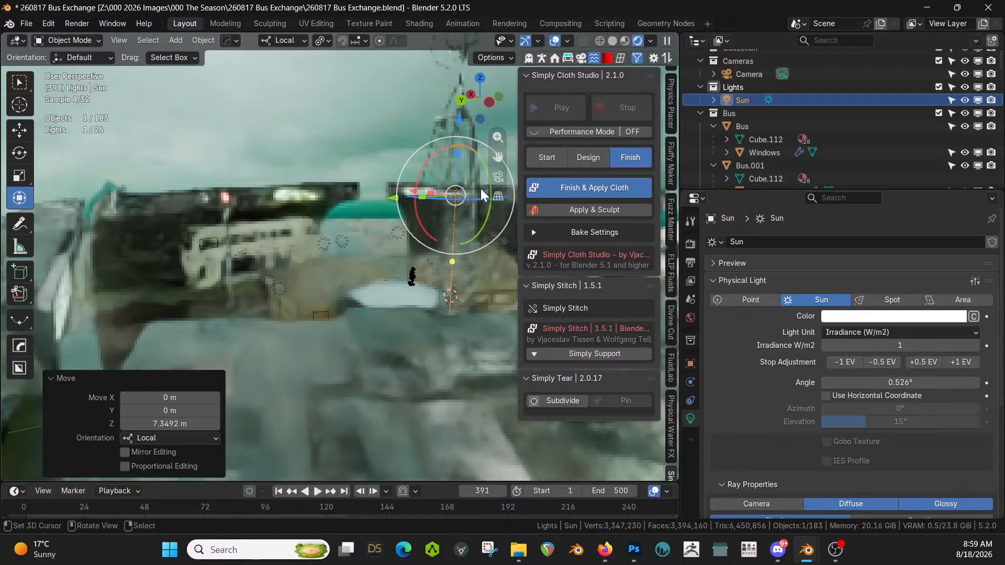
left_click_drag(495, 200, 499, 163)
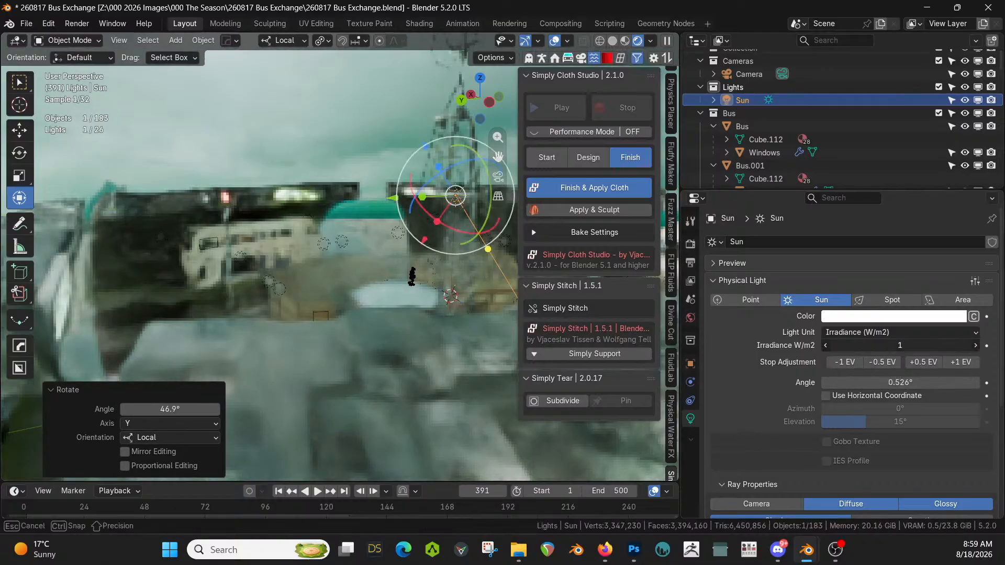
Set the sun's irradiance to 2 W/m²
double_click(899, 345)
type("2")
key("Return")
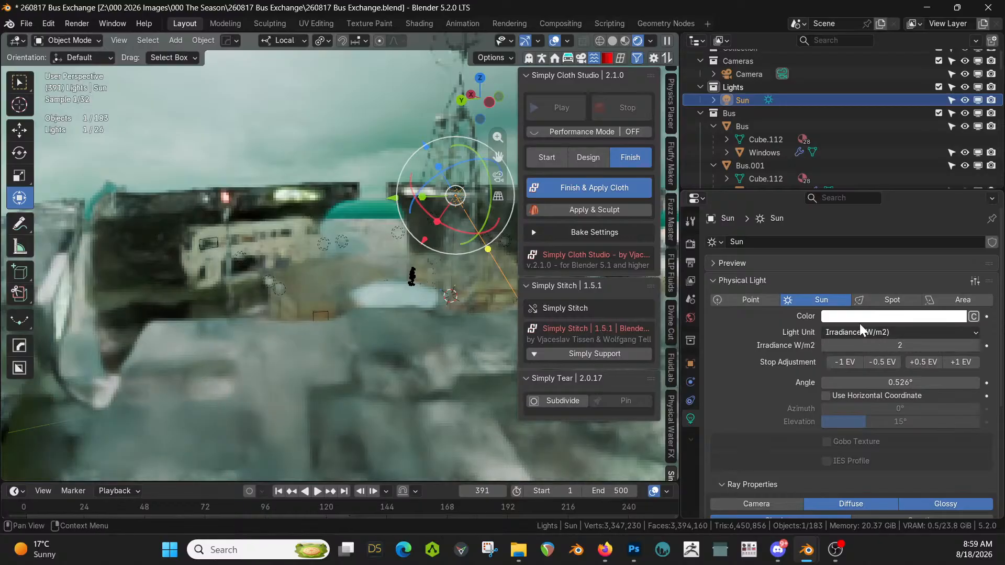
Look through the scene camera and turn off the Bones overlay in the viewport
key("KP_0")
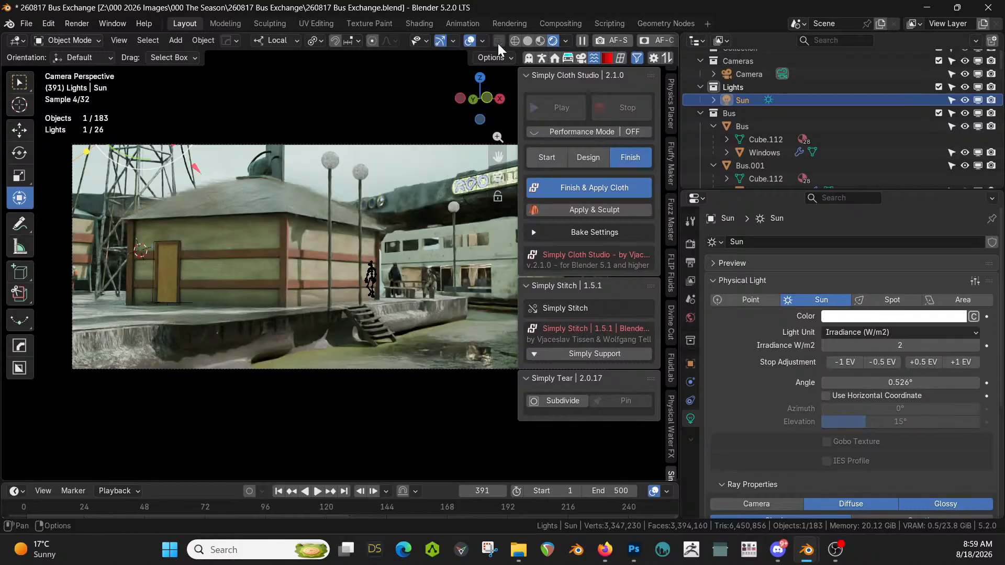
left_click(478, 41)
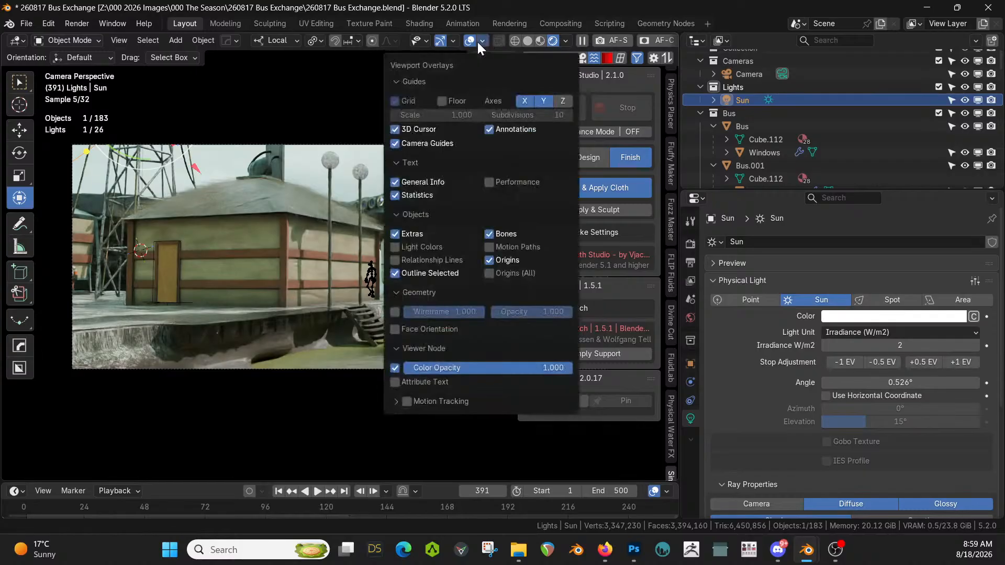
left_click(489, 235)
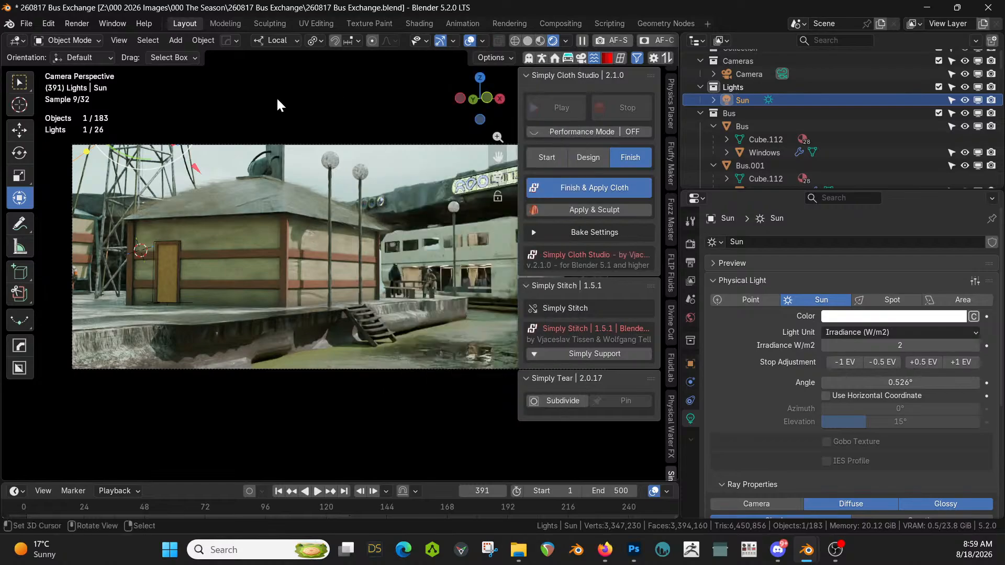
Widen the 3D viewport so the whole camera frame fits, and save the file
left_click_drag(680, 162, 850, 168)
middle_click_drag(594, 341, 529, 364, "shift")
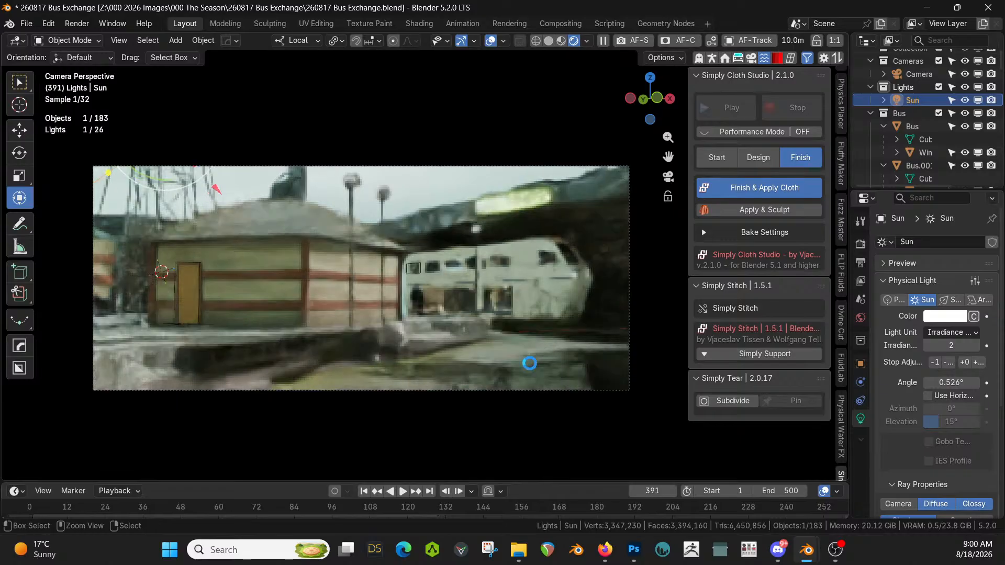
key("ctrl+s")
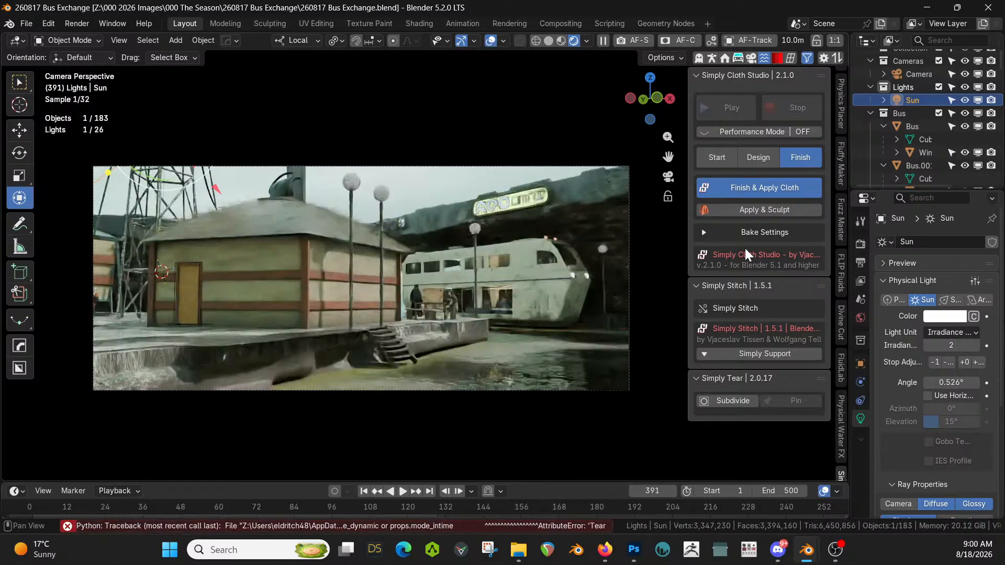
Collapse the People and Walls collections and include the Geo-Scatter collection in the view layer
scroll(893, 128, "down", 2)
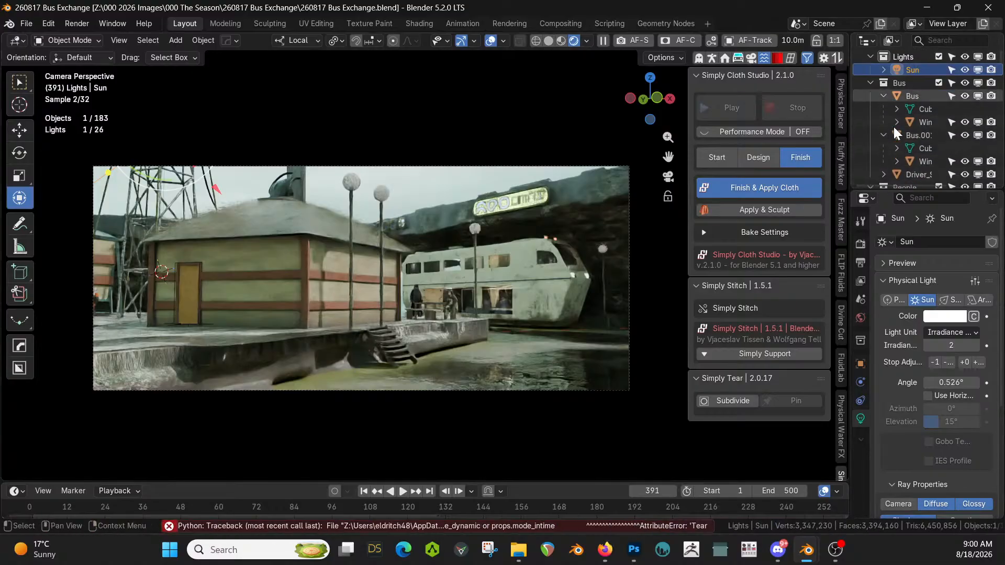
scroll(894, 128, "down", 4)
left_click(869, 82)
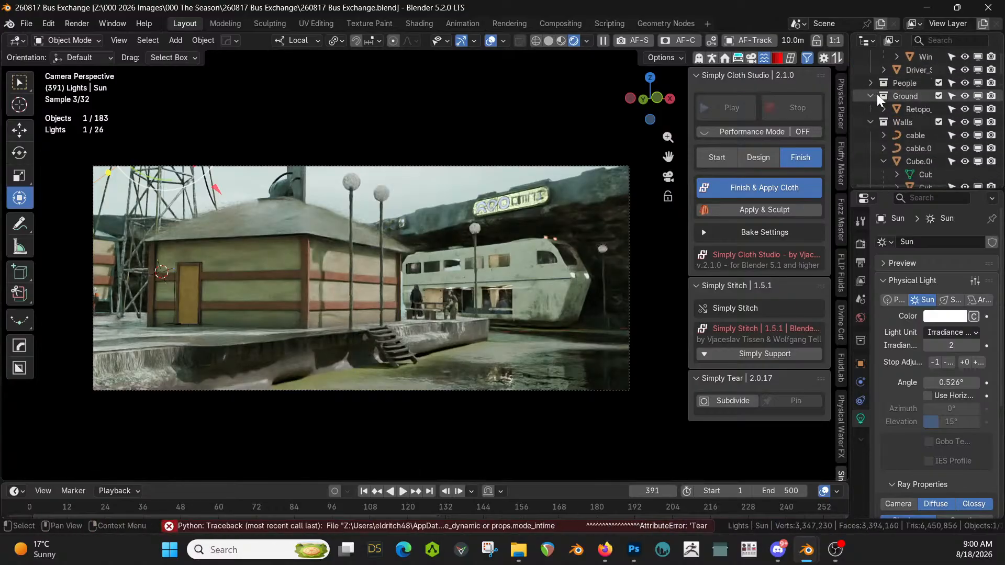
left_click(871, 121)
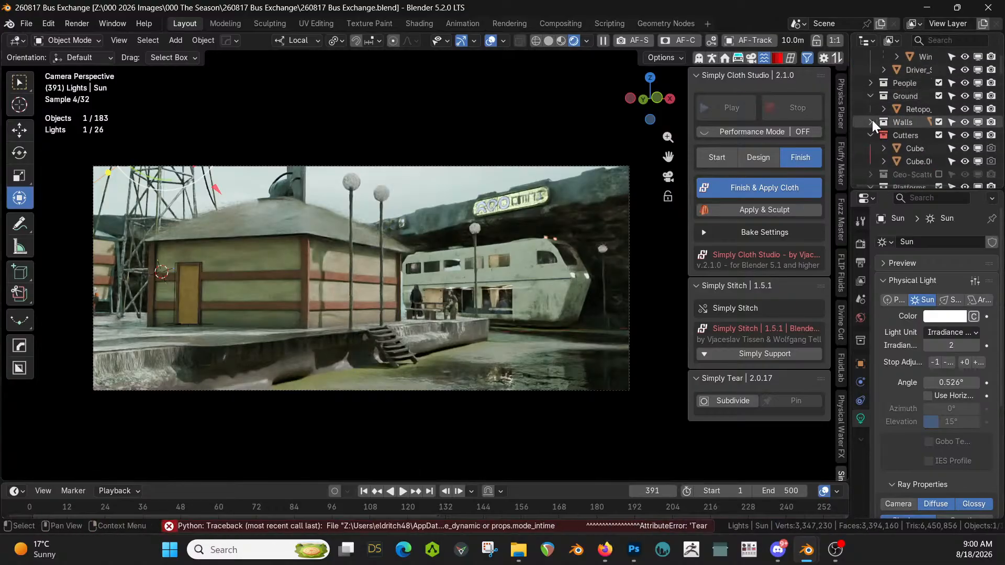
left_click(937, 175)
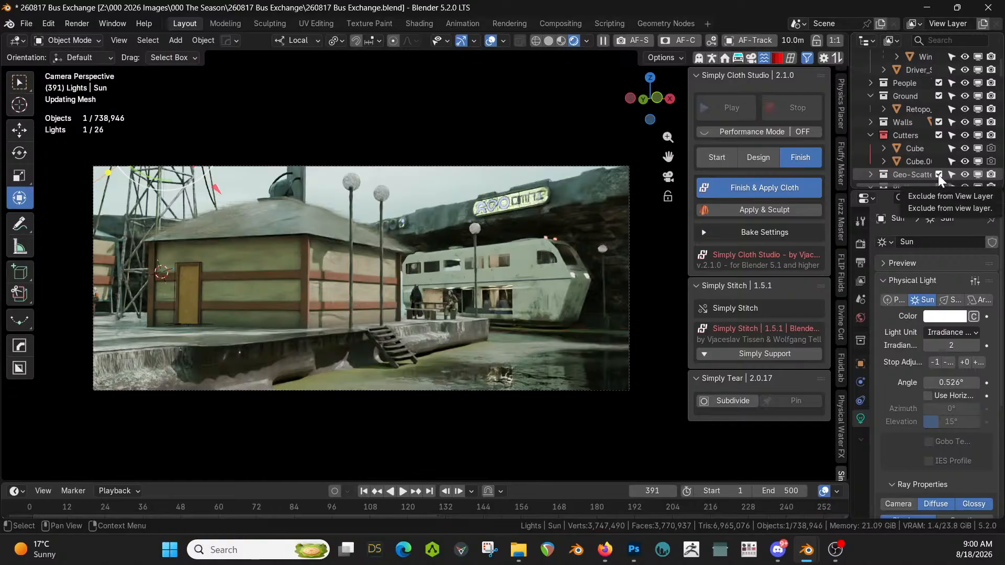